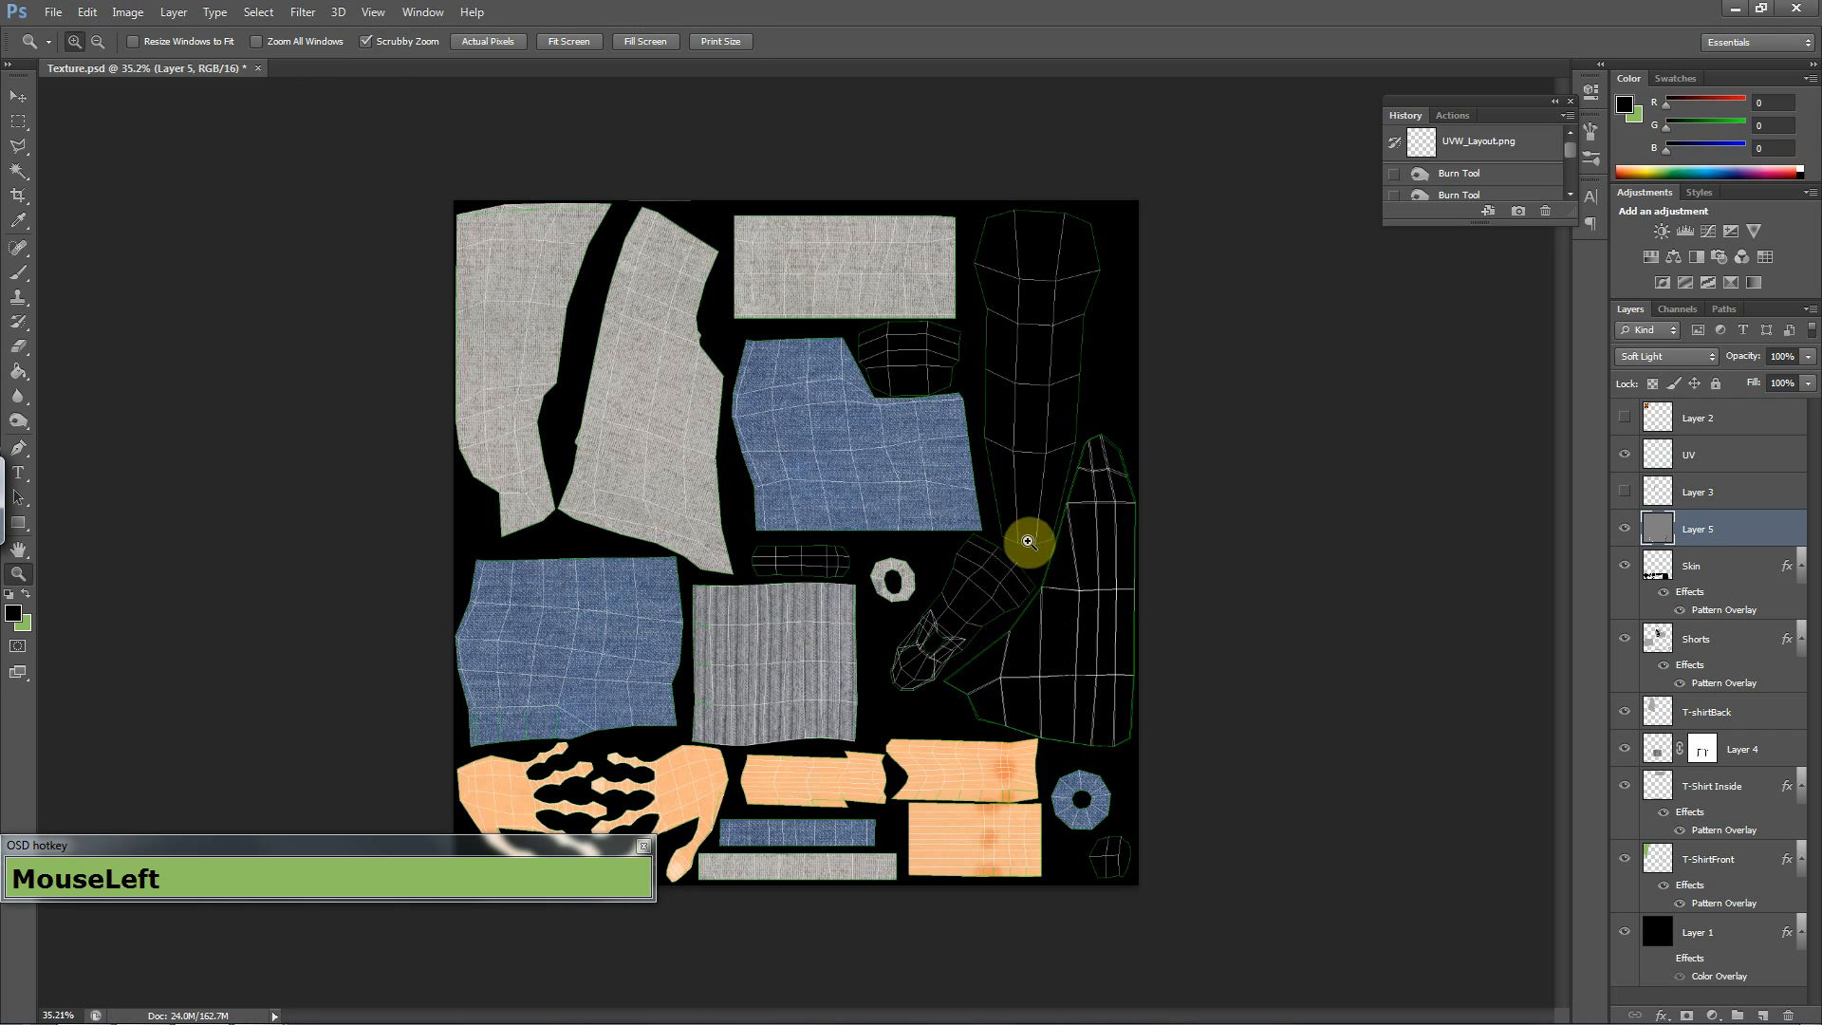
- Open ben_shoelace.png, FabricPlain0050_1_S.jpg and Plastic0074_S.jpg together from the 3Ds_Max_Modelling_HumanBody folder
{"action": "key", "text": "ctrl+o"}
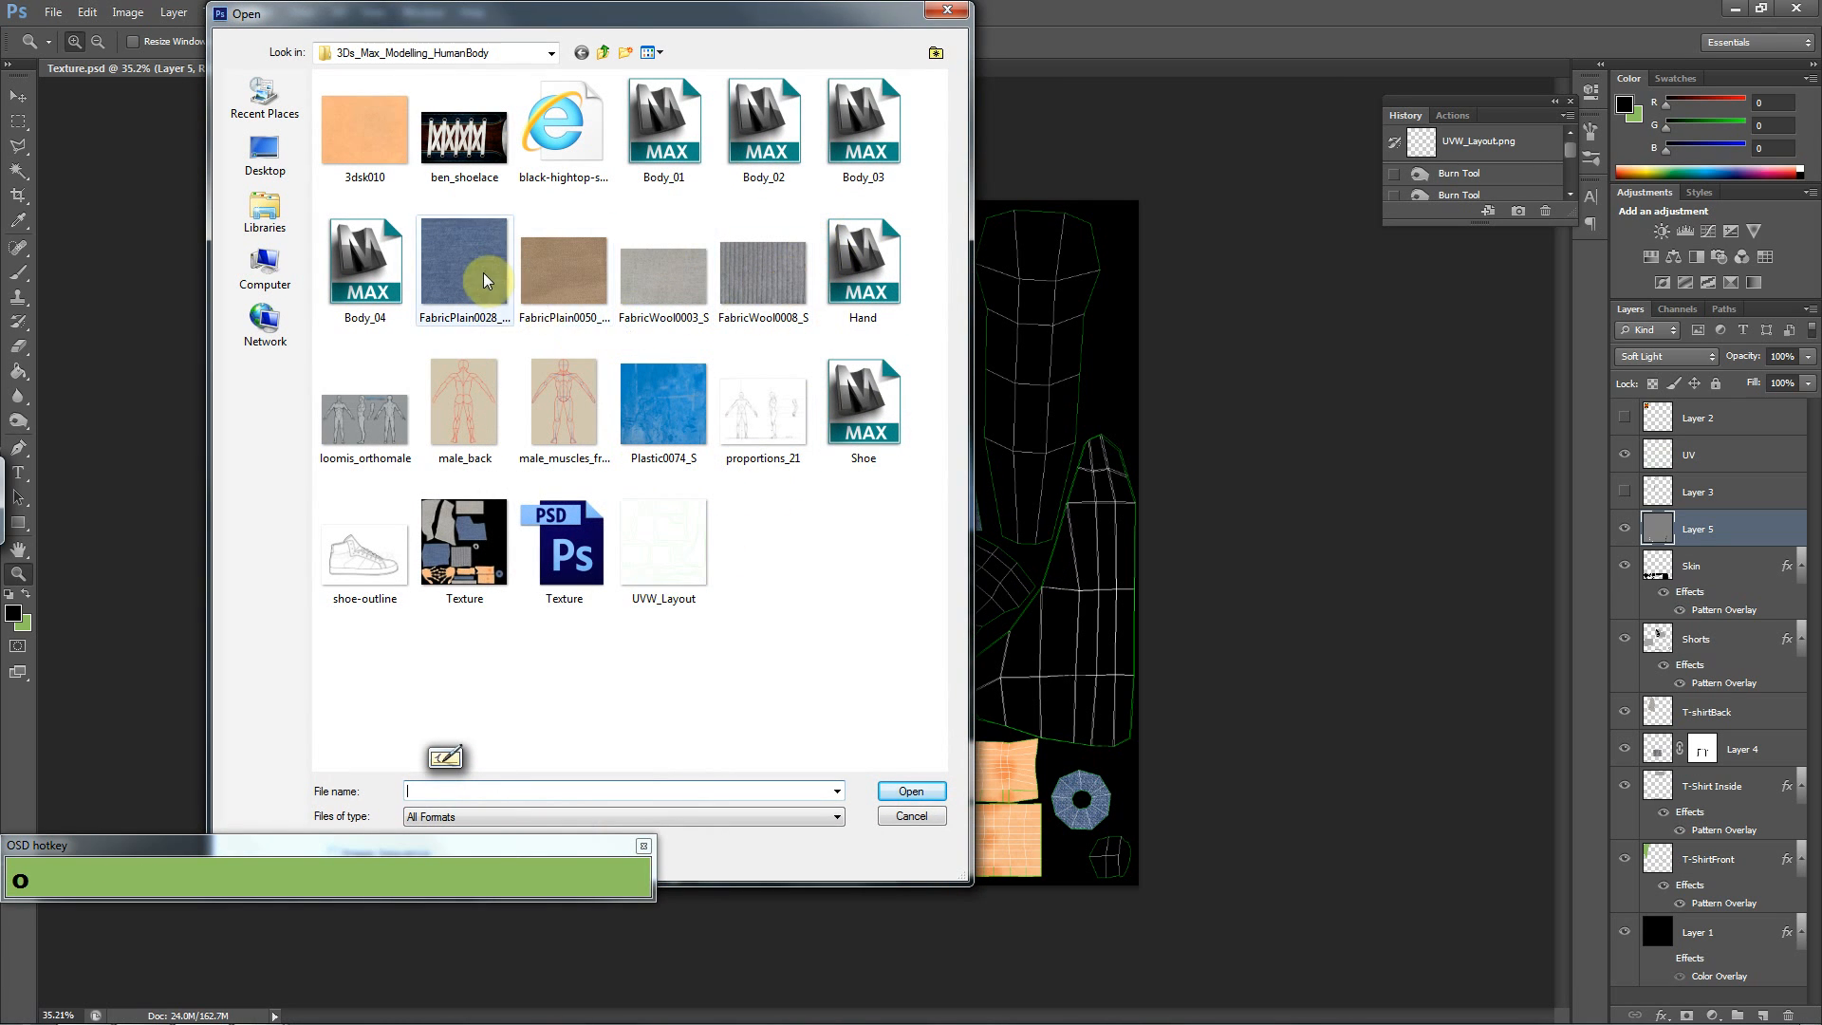
{"action": "left_click", "coordinate": [589, 285]}
{"action": "left_click", "coordinate": [464, 133], "text": "ctrl"}
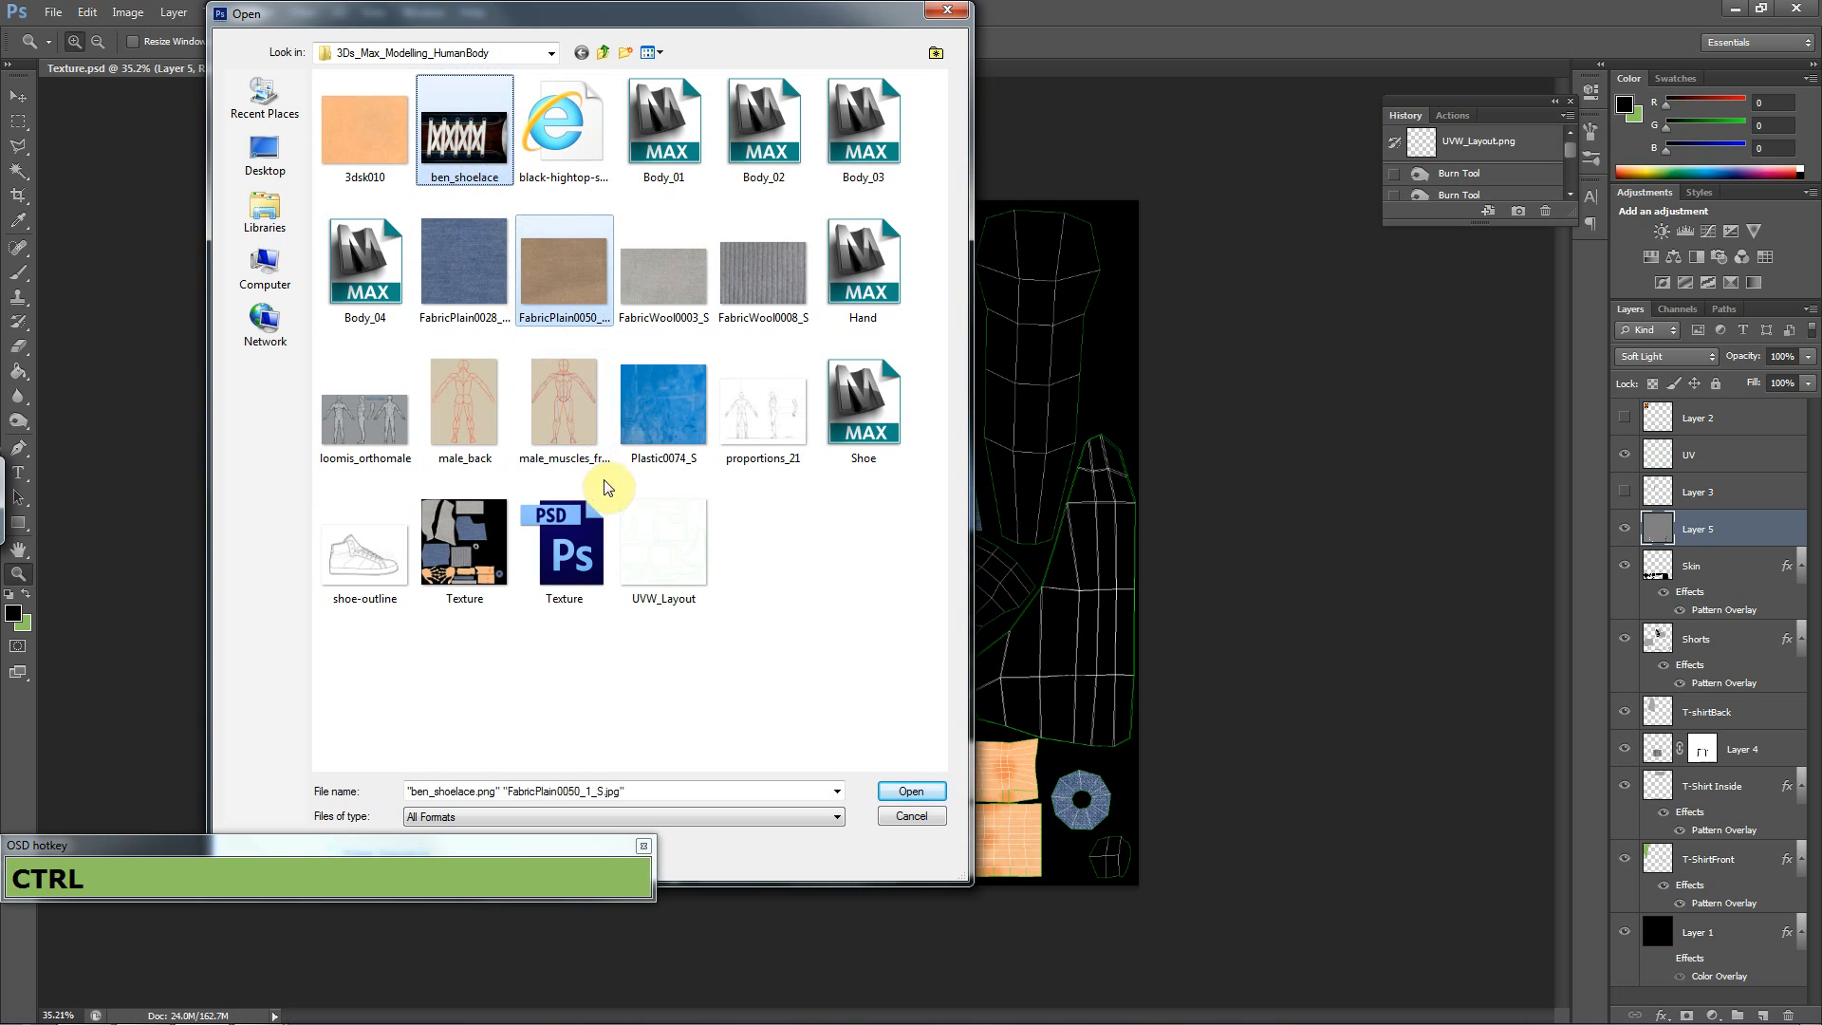
{"action": "left_click", "coordinate": [660, 411], "text": "ctrl"}
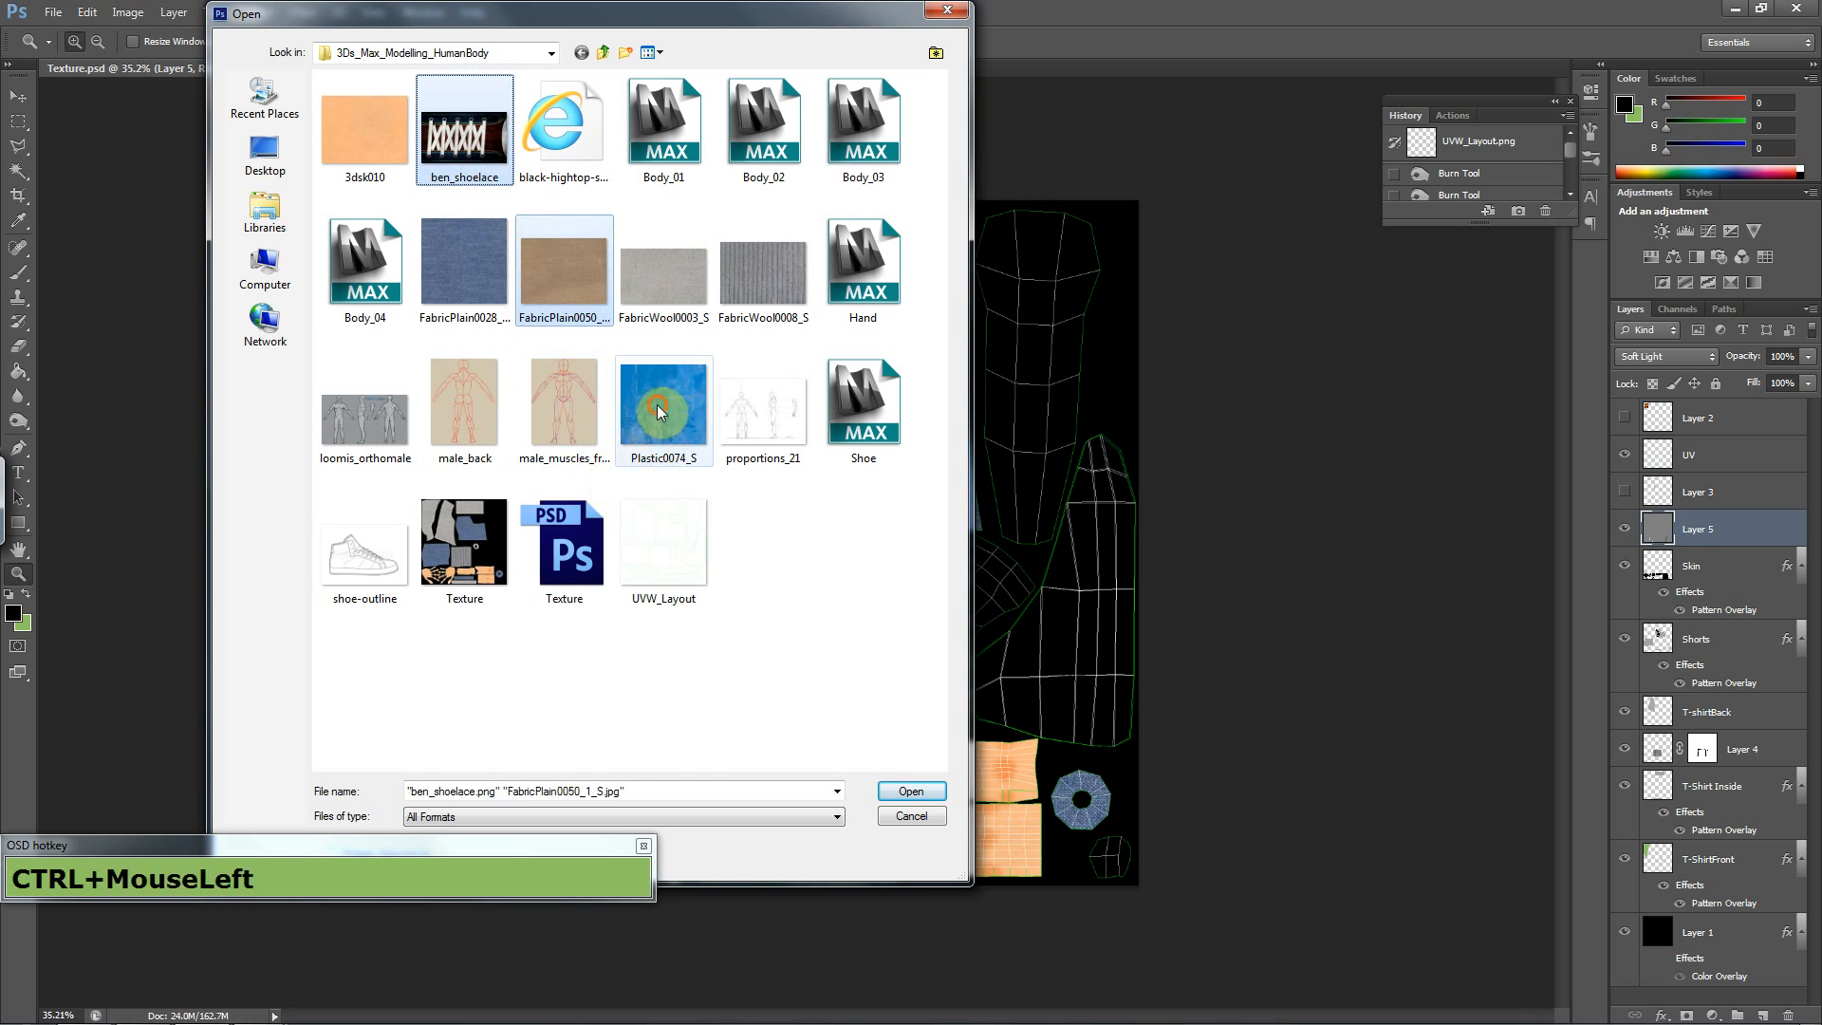
{"action": "left_click", "coordinate": [904, 792]}
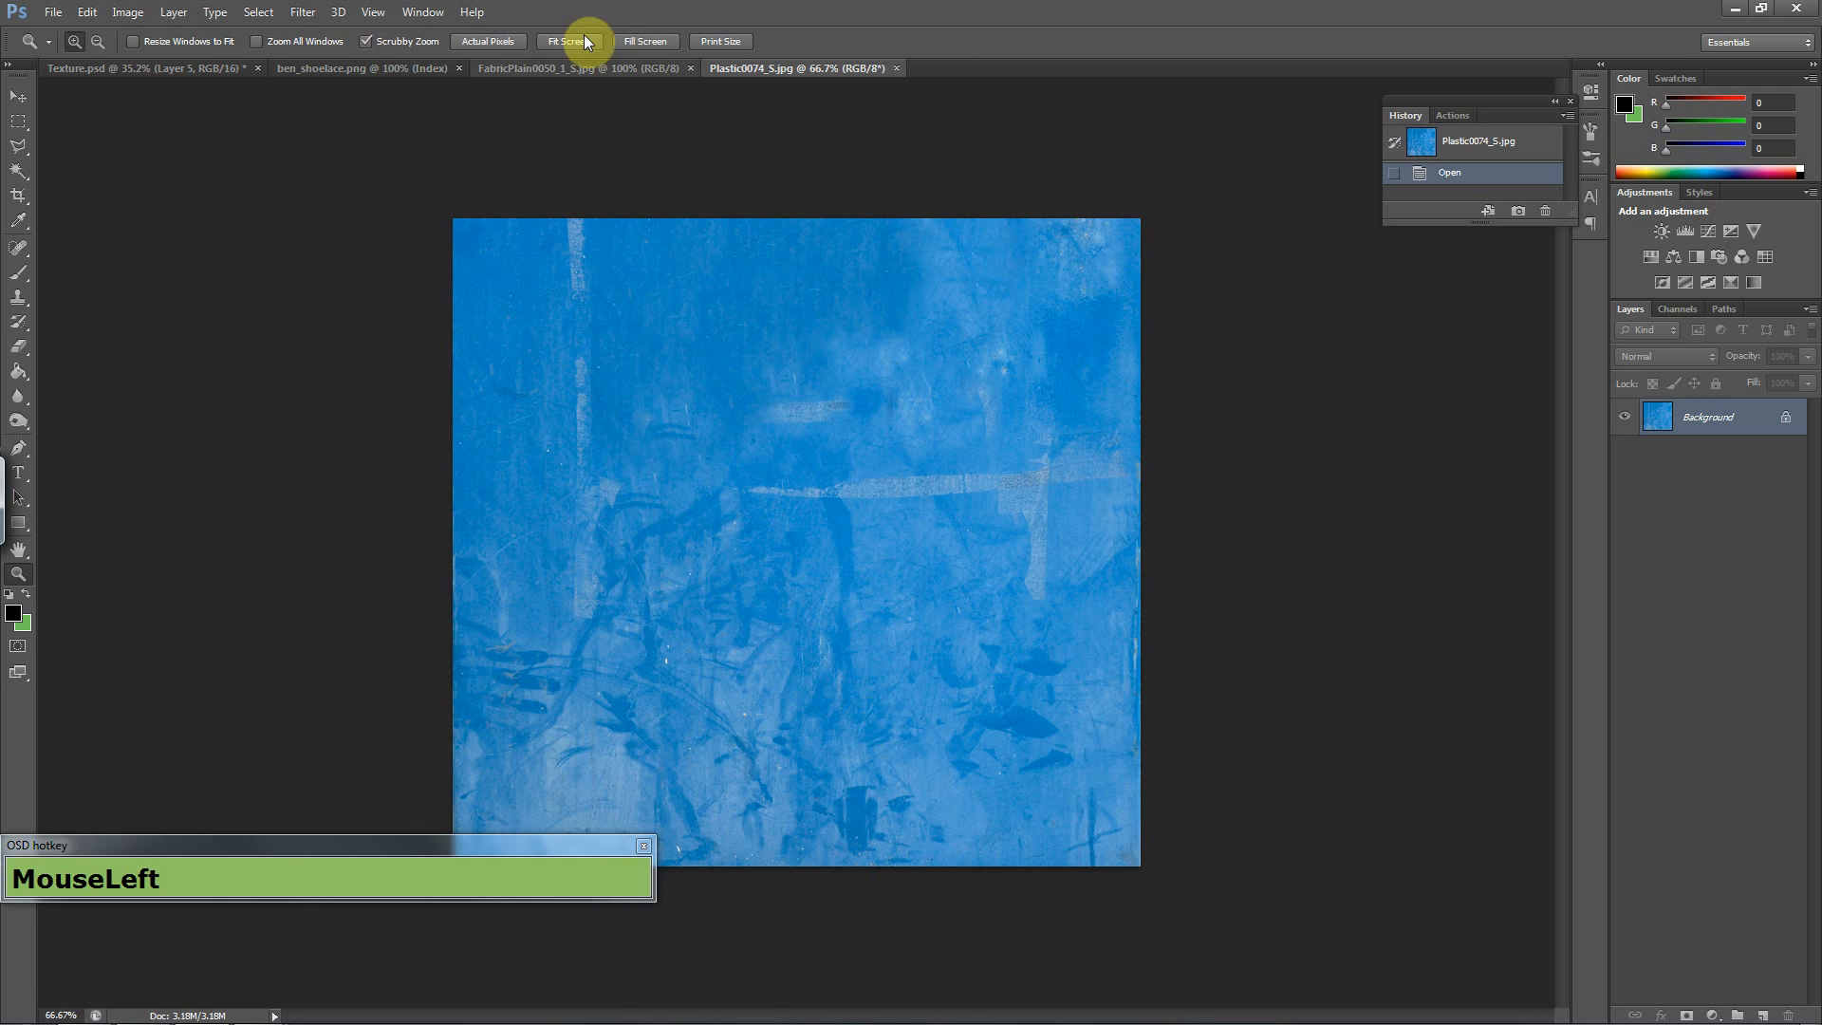
- Look over the opened brown fabric, blue plastic and shoelace images one by one
{"action": "left_click", "coordinate": [641, 68]}
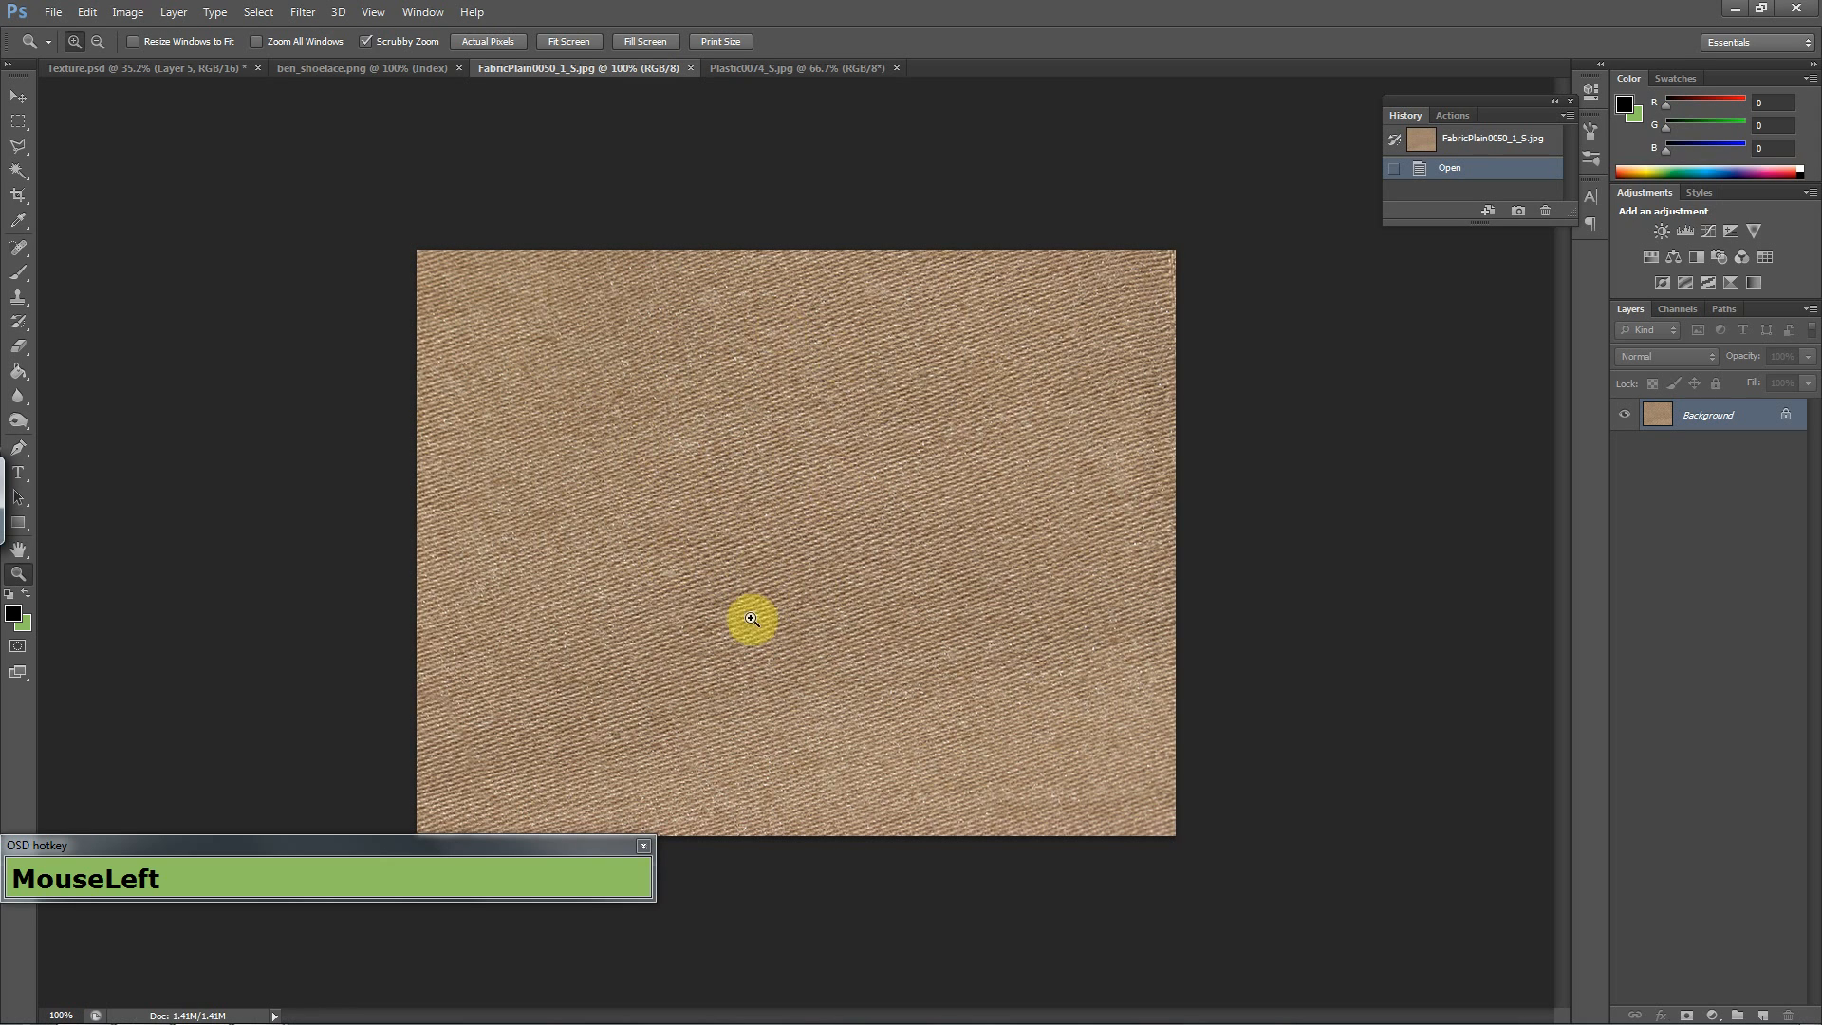
{"action": "left_click", "coordinate": [840, 69]}
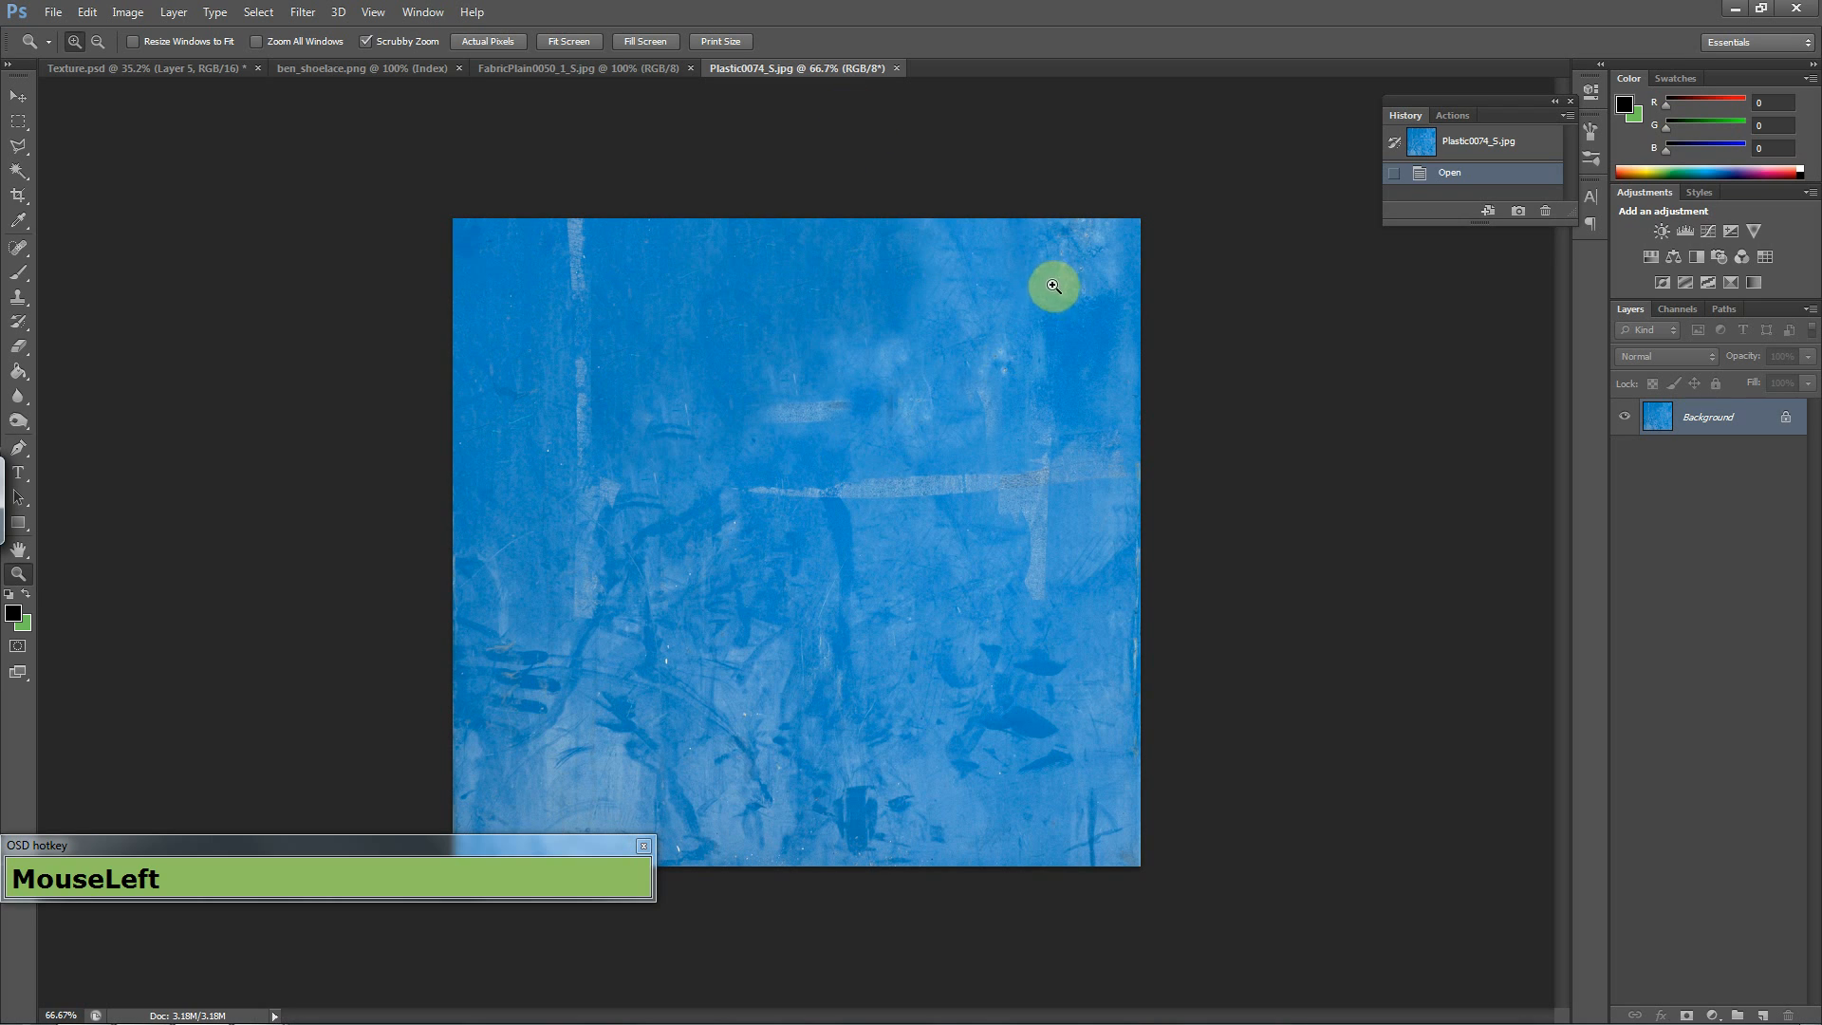
{"action": "left_click", "coordinate": [424, 64]}
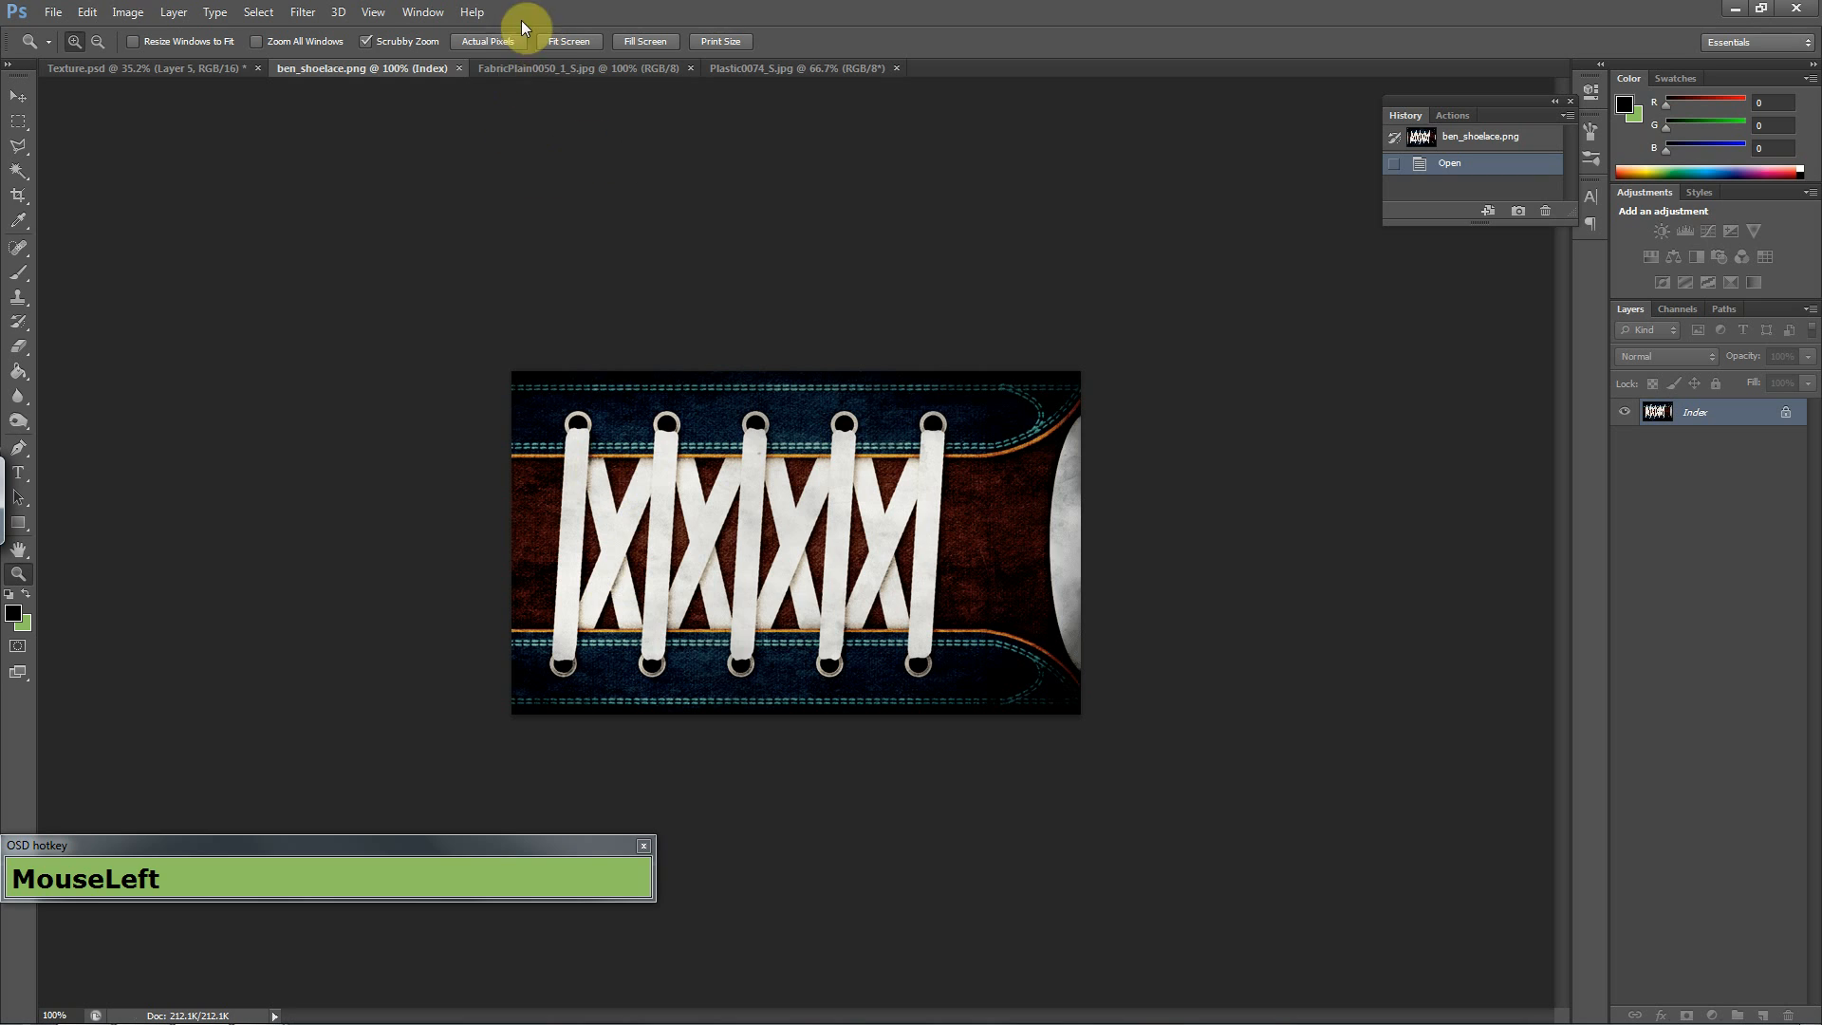
- In Texture.psd, add a new layer above Layer 5 and name it Shoe Base
{"action": "left_click", "coordinate": [208, 69]}
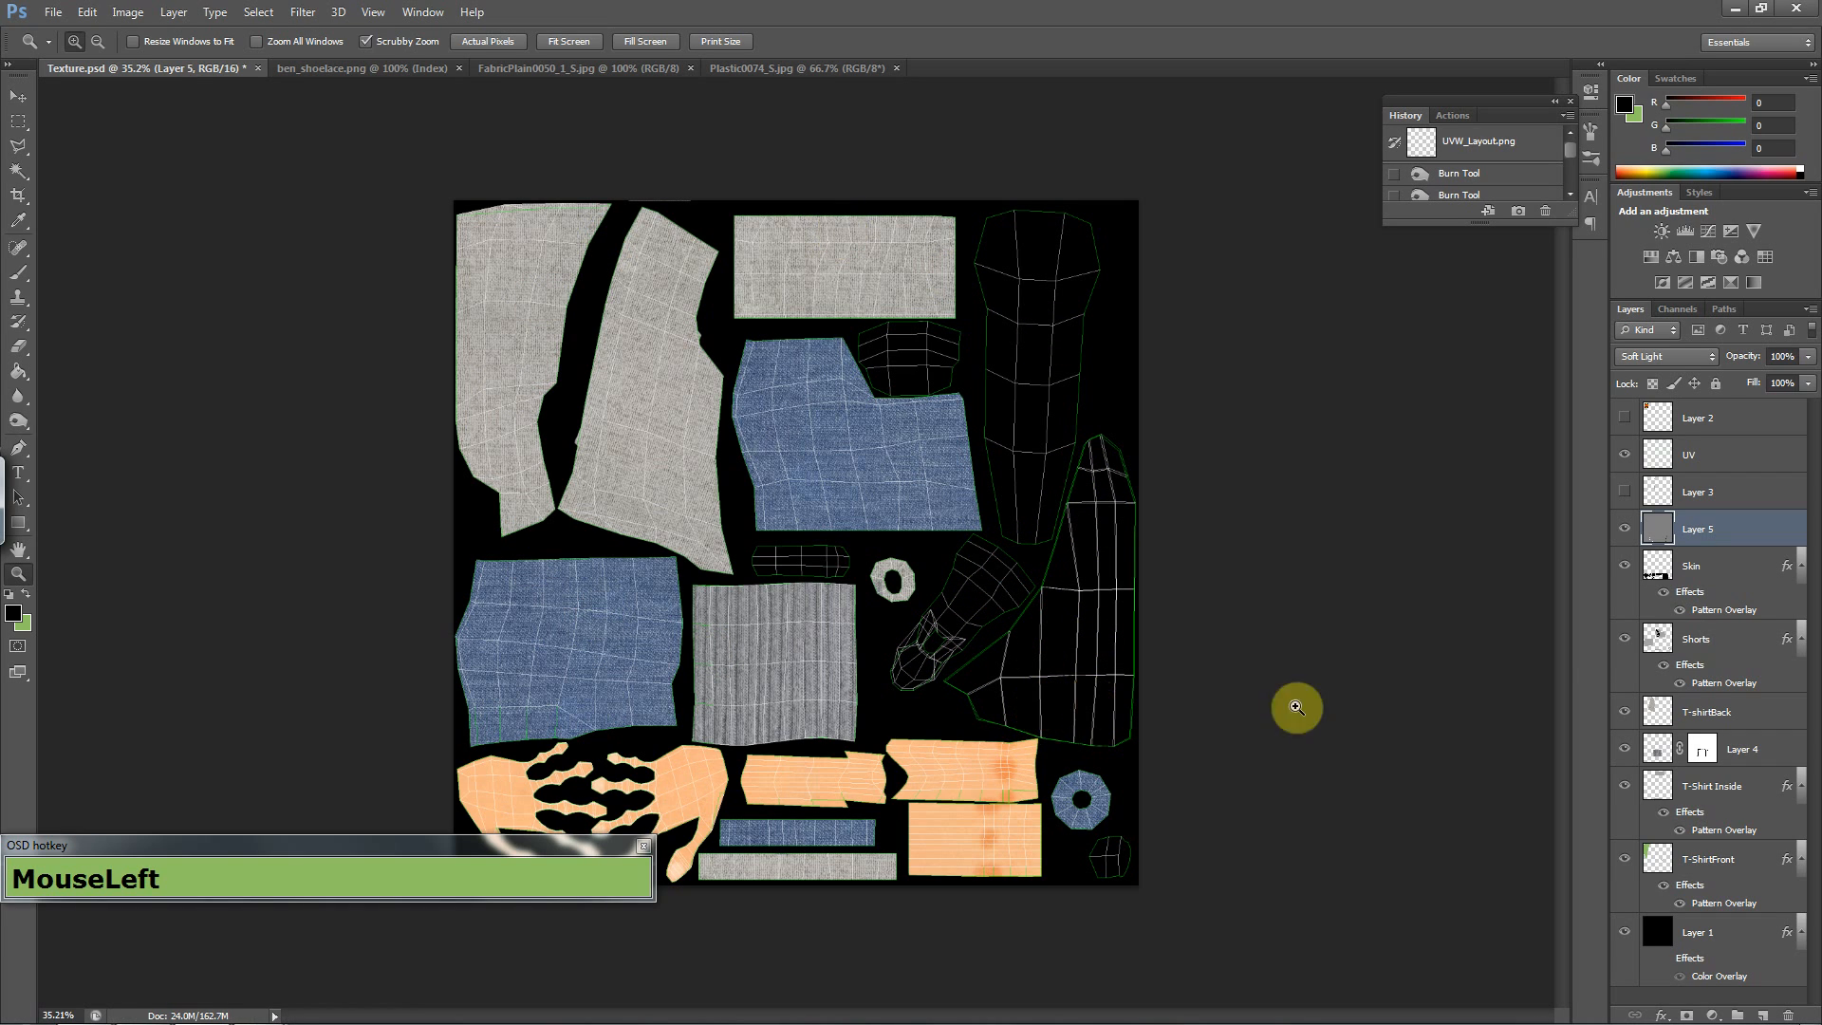
{"action": "left_click", "coordinate": [1762, 1015]}
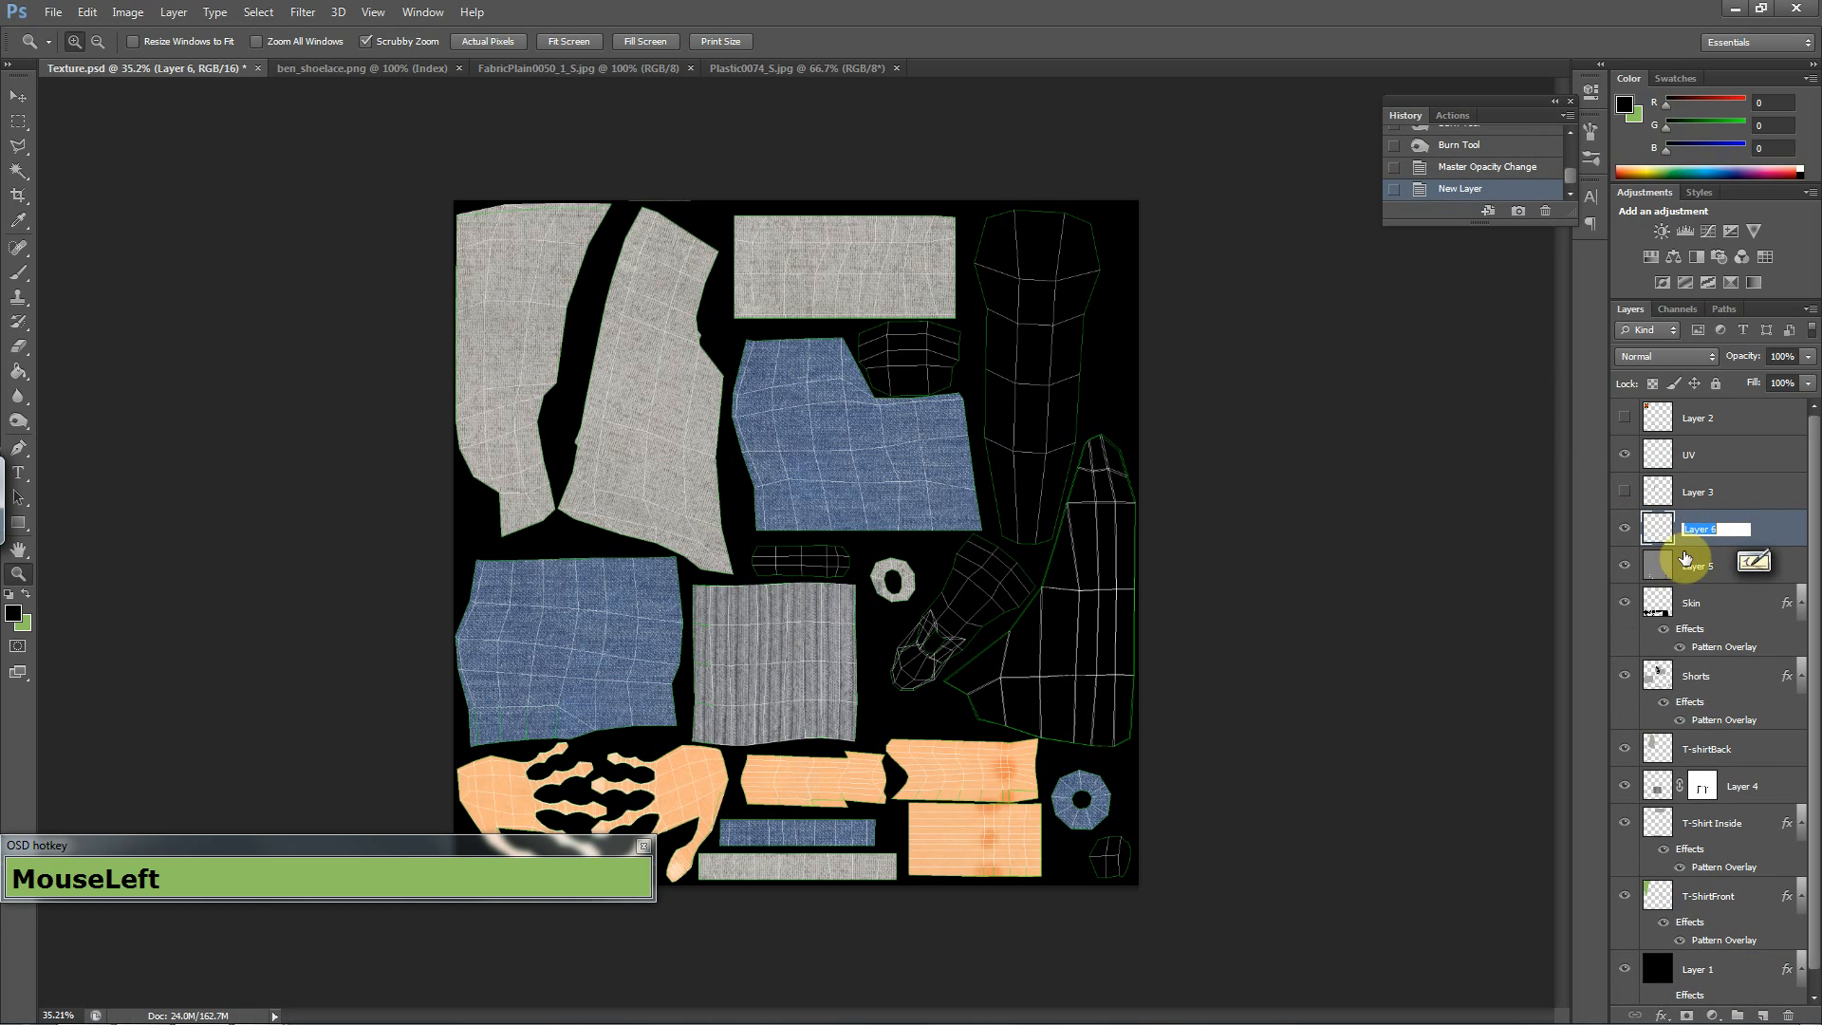
{"action": "type", "text": "S"}
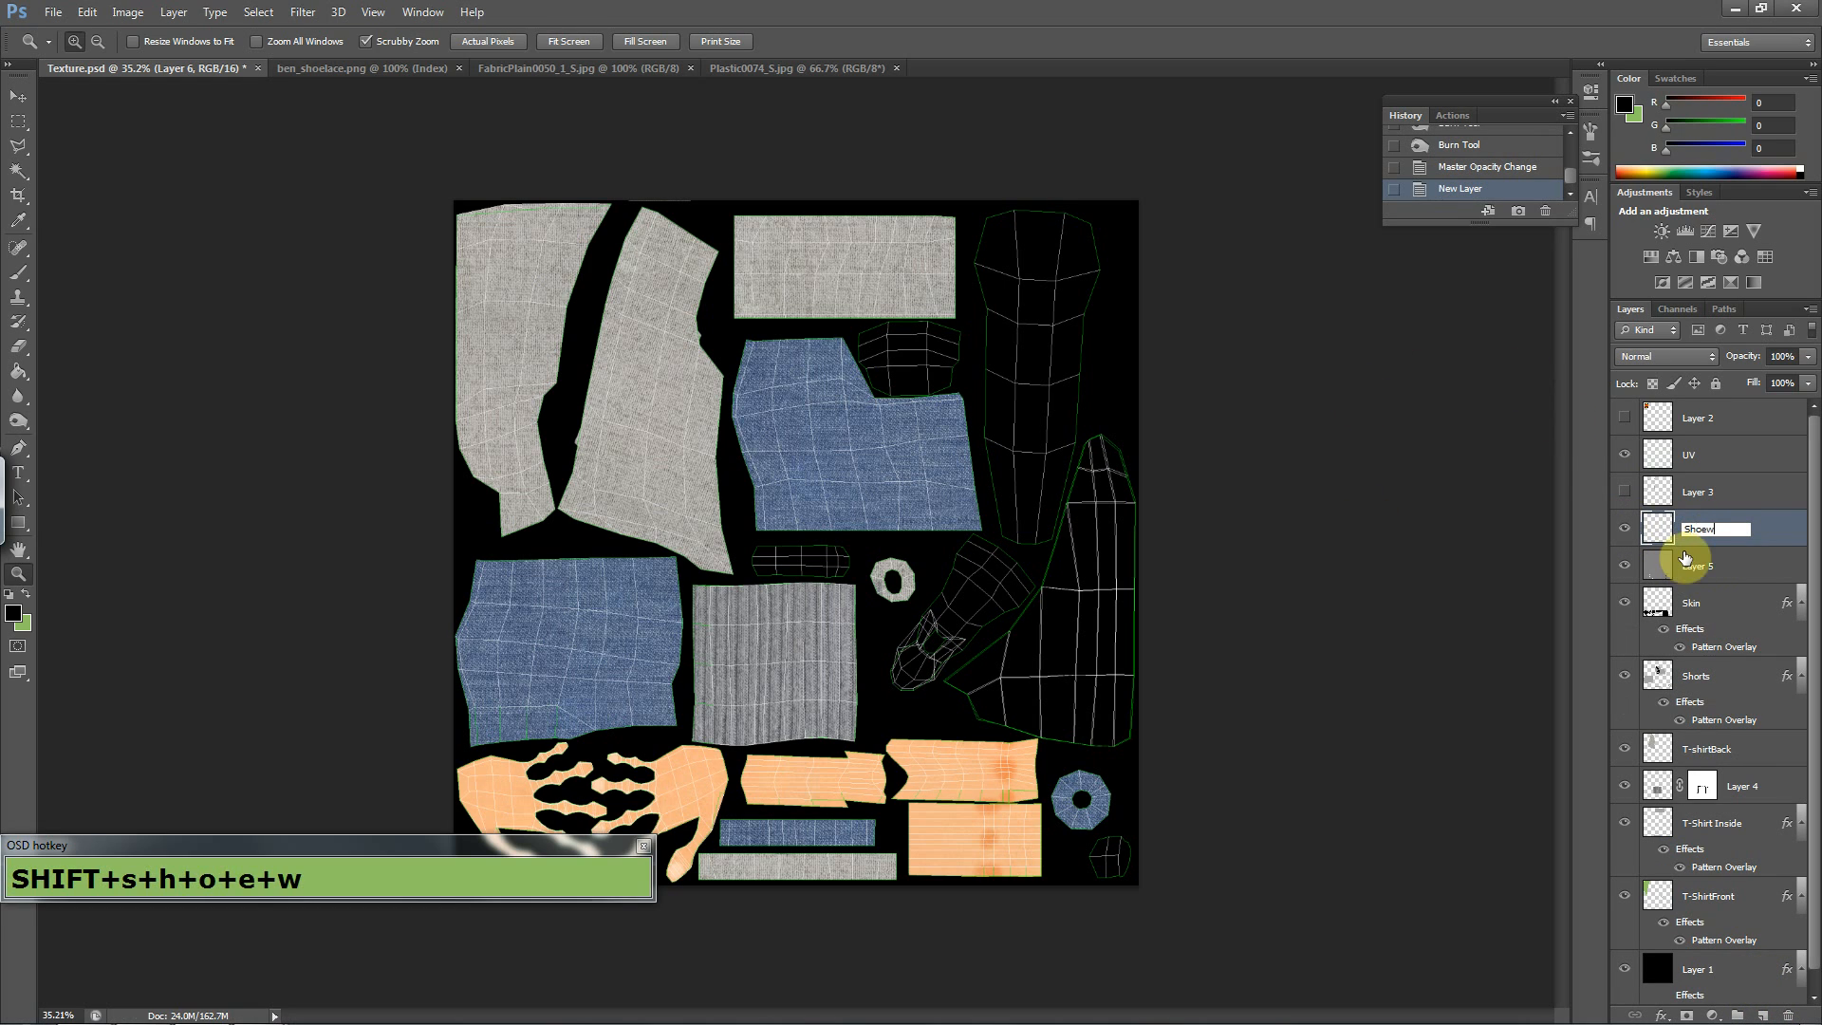
{"action": "type", "text": "hoe Base"}
{"action": "key", "text": "Return"}
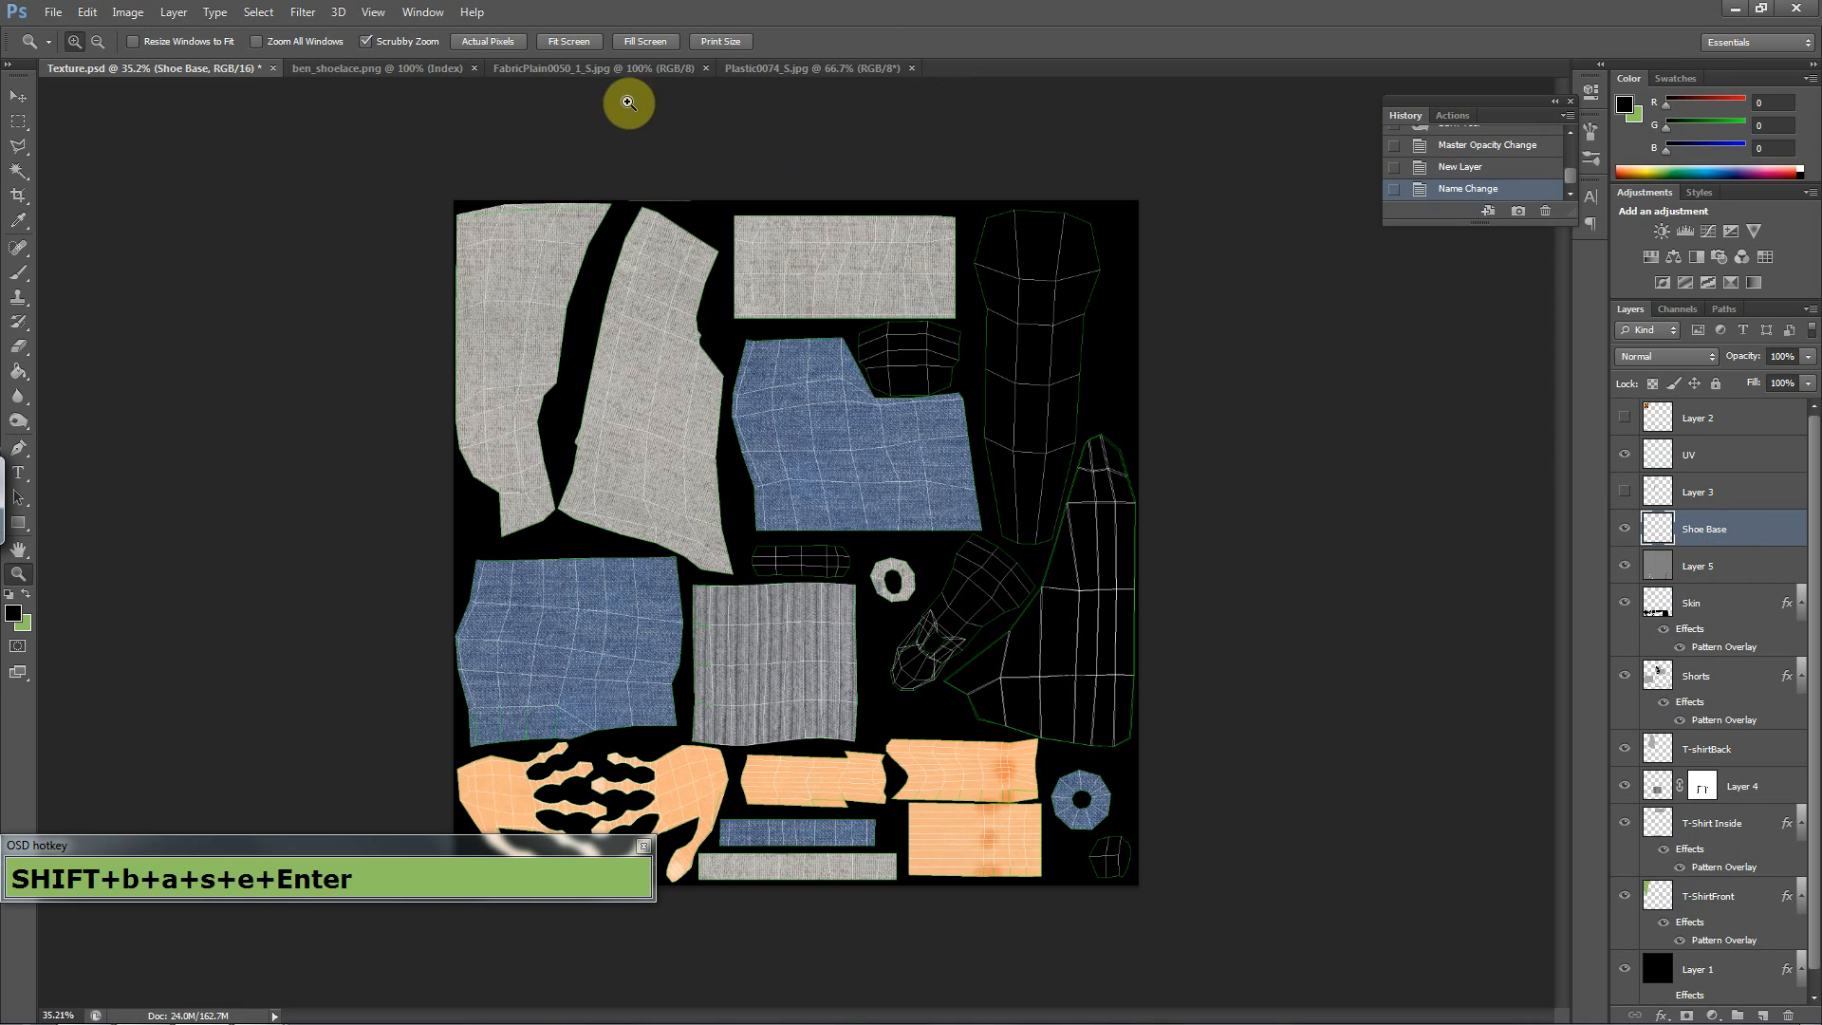
- Check the pixel dimensions of the brown fabric image FabricPlain0050_1_S.jpg without resizing it
{"action": "left_click", "coordinate": [641, 74]}
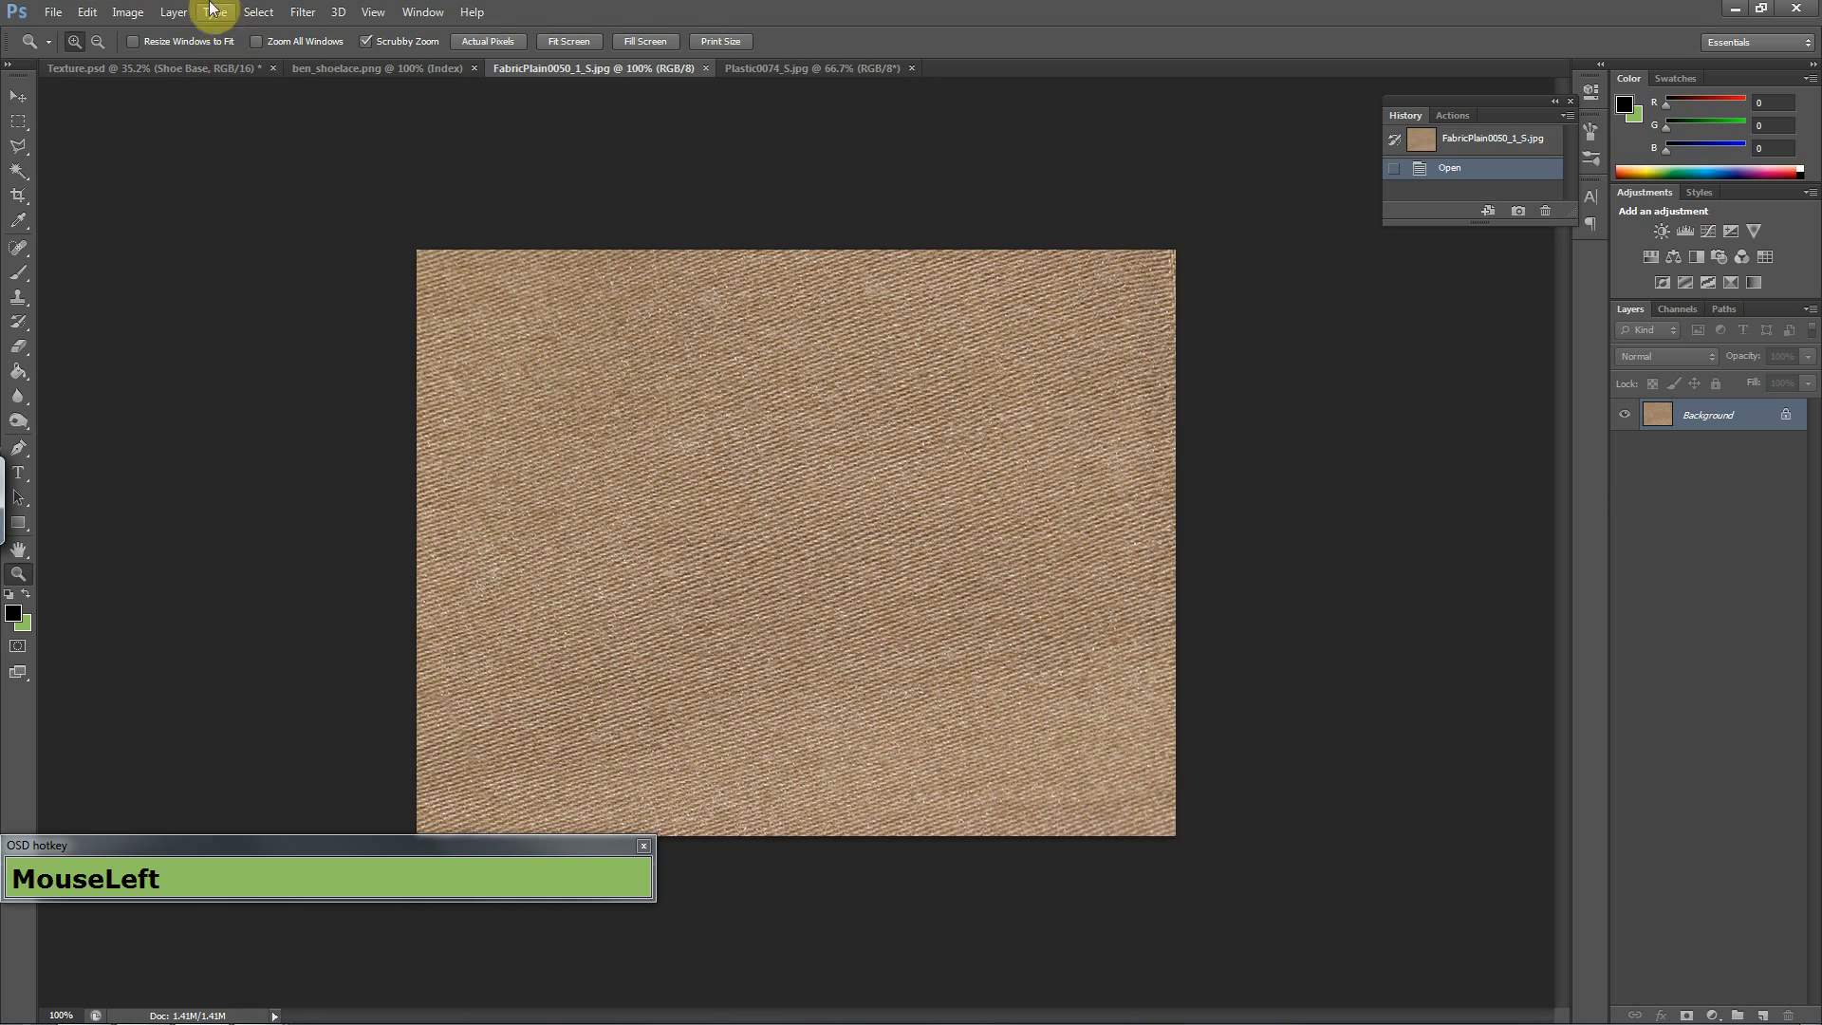
{"action": "left_click", "coordinate": [123, 12]}
{"action": "mouse_move", "coordinate": [184, 59]}
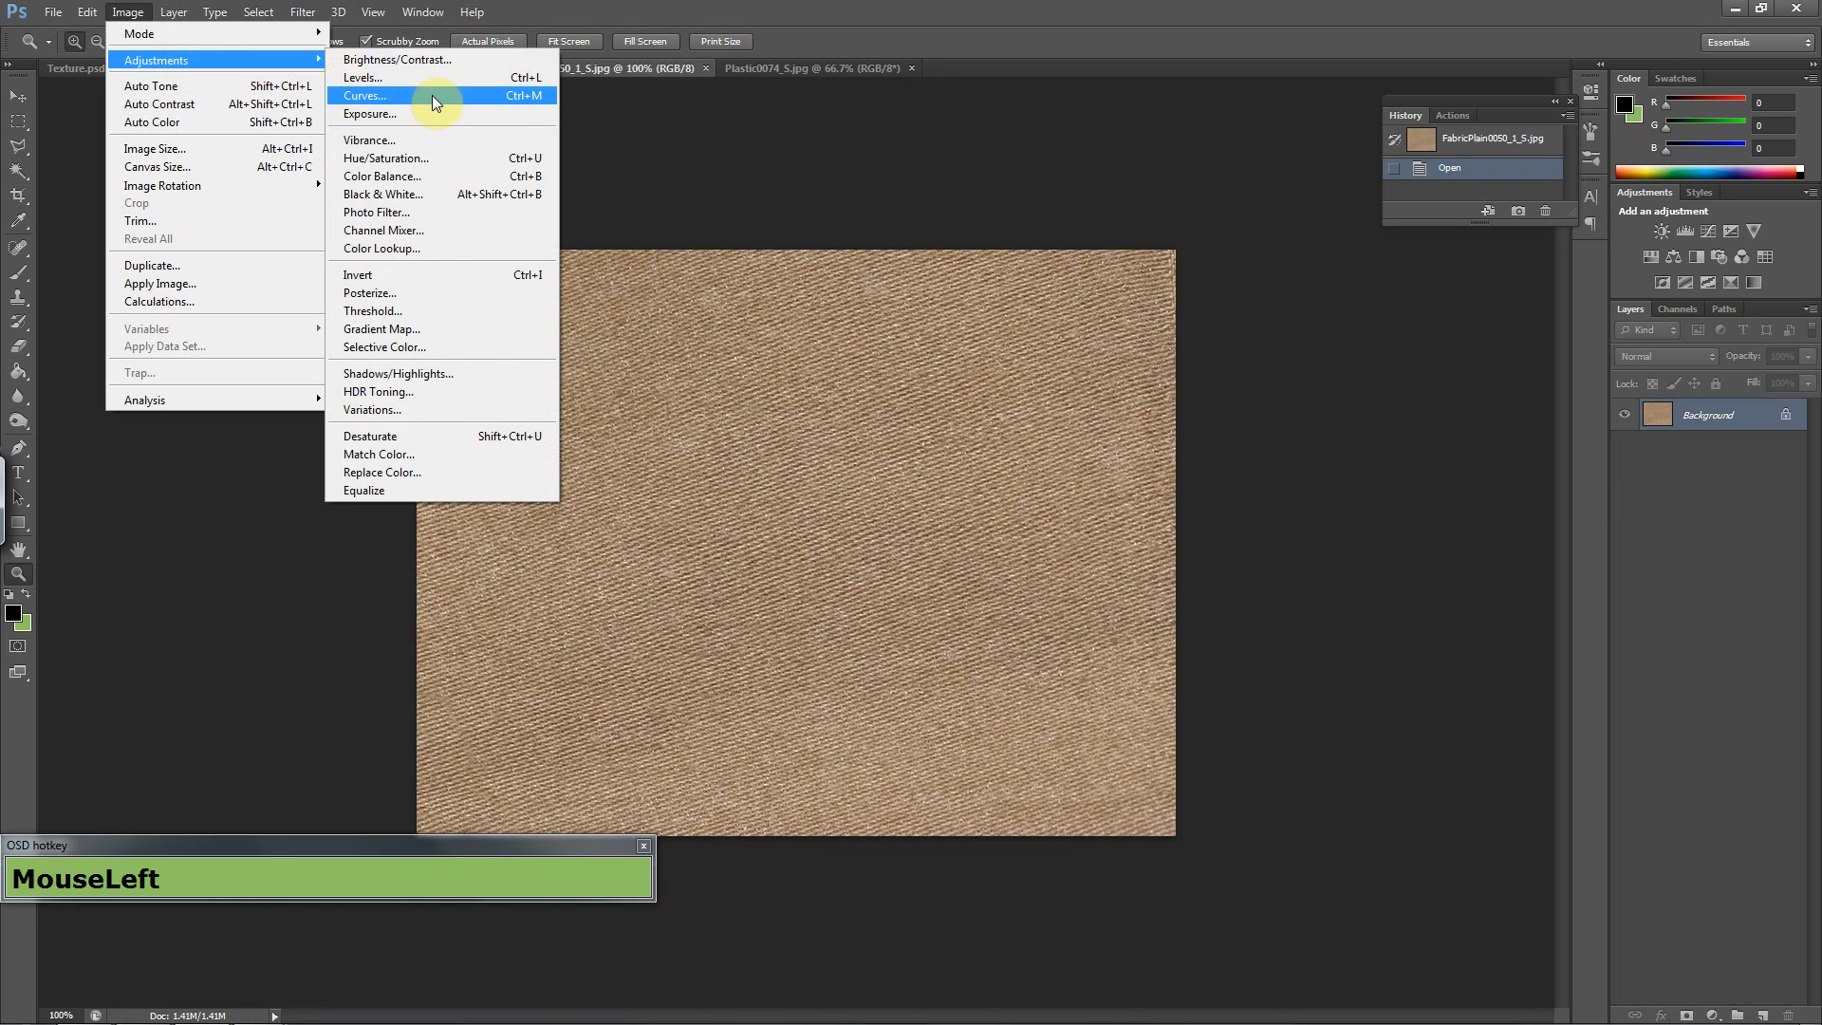
{"action": "left_click", "coordinate": [192, 149]}
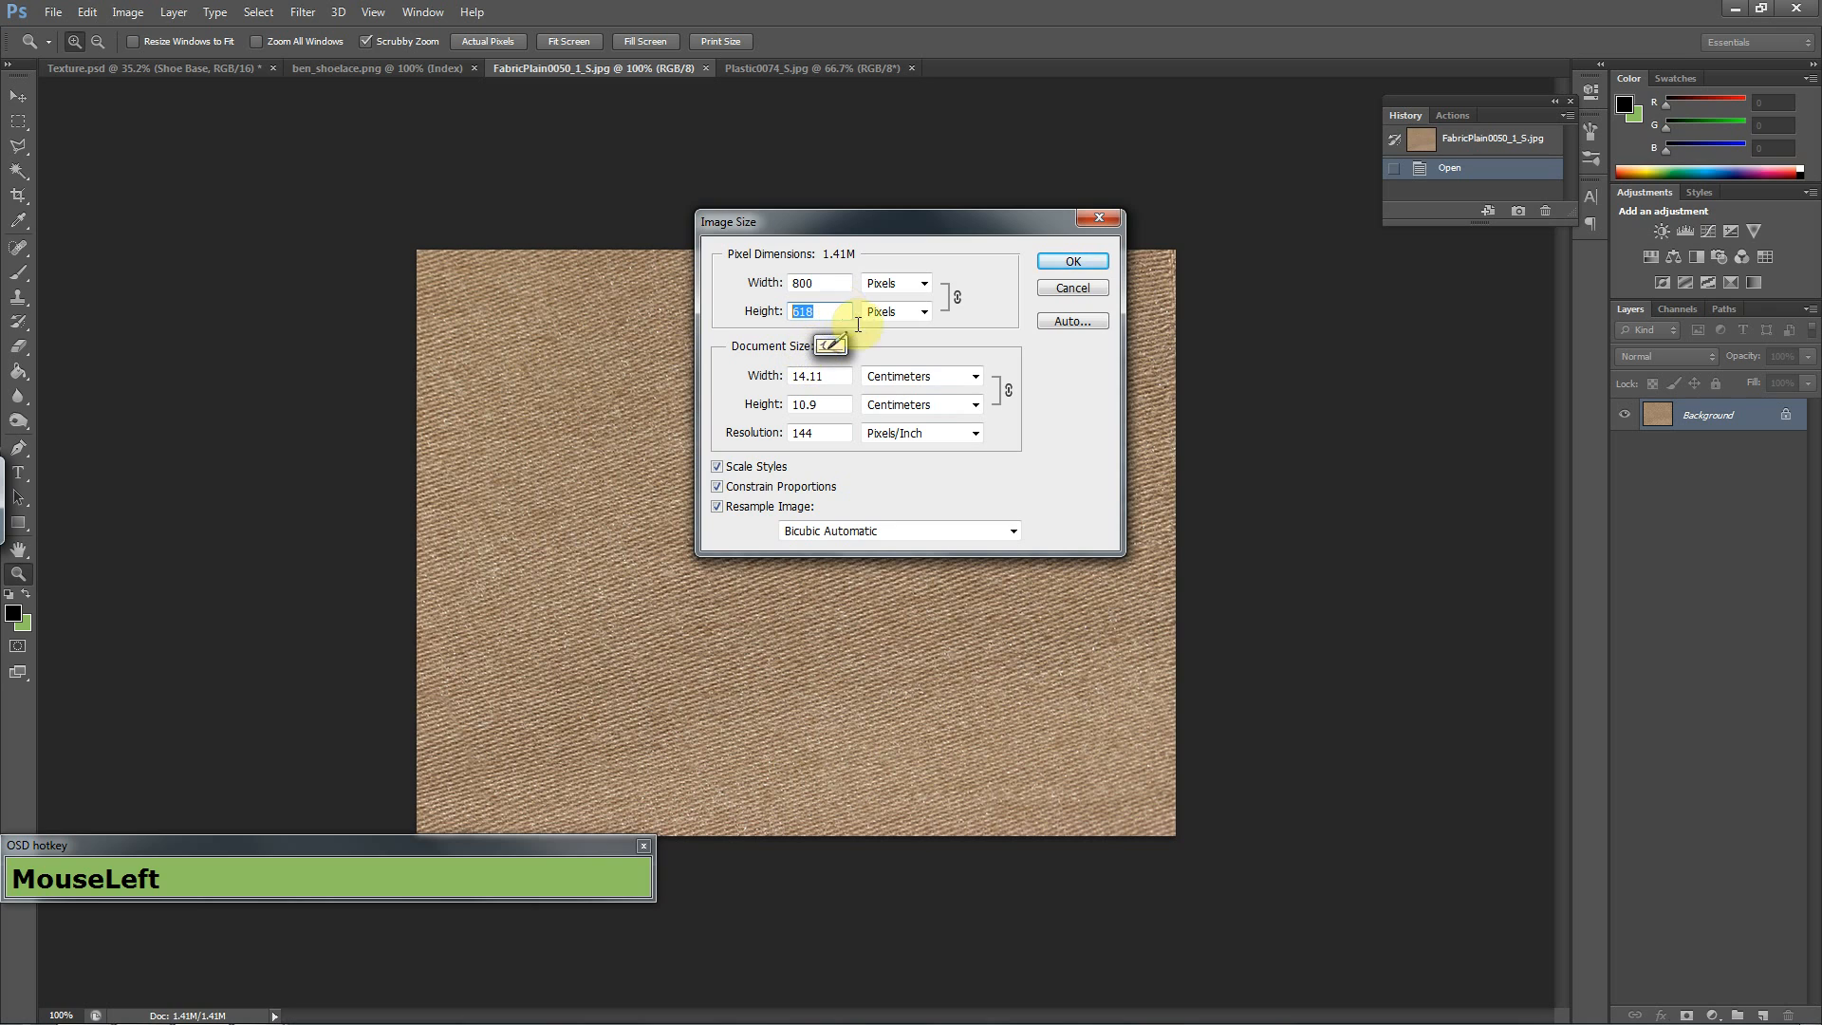
{"action": "left_click", "coordinate": [1111, 221]}
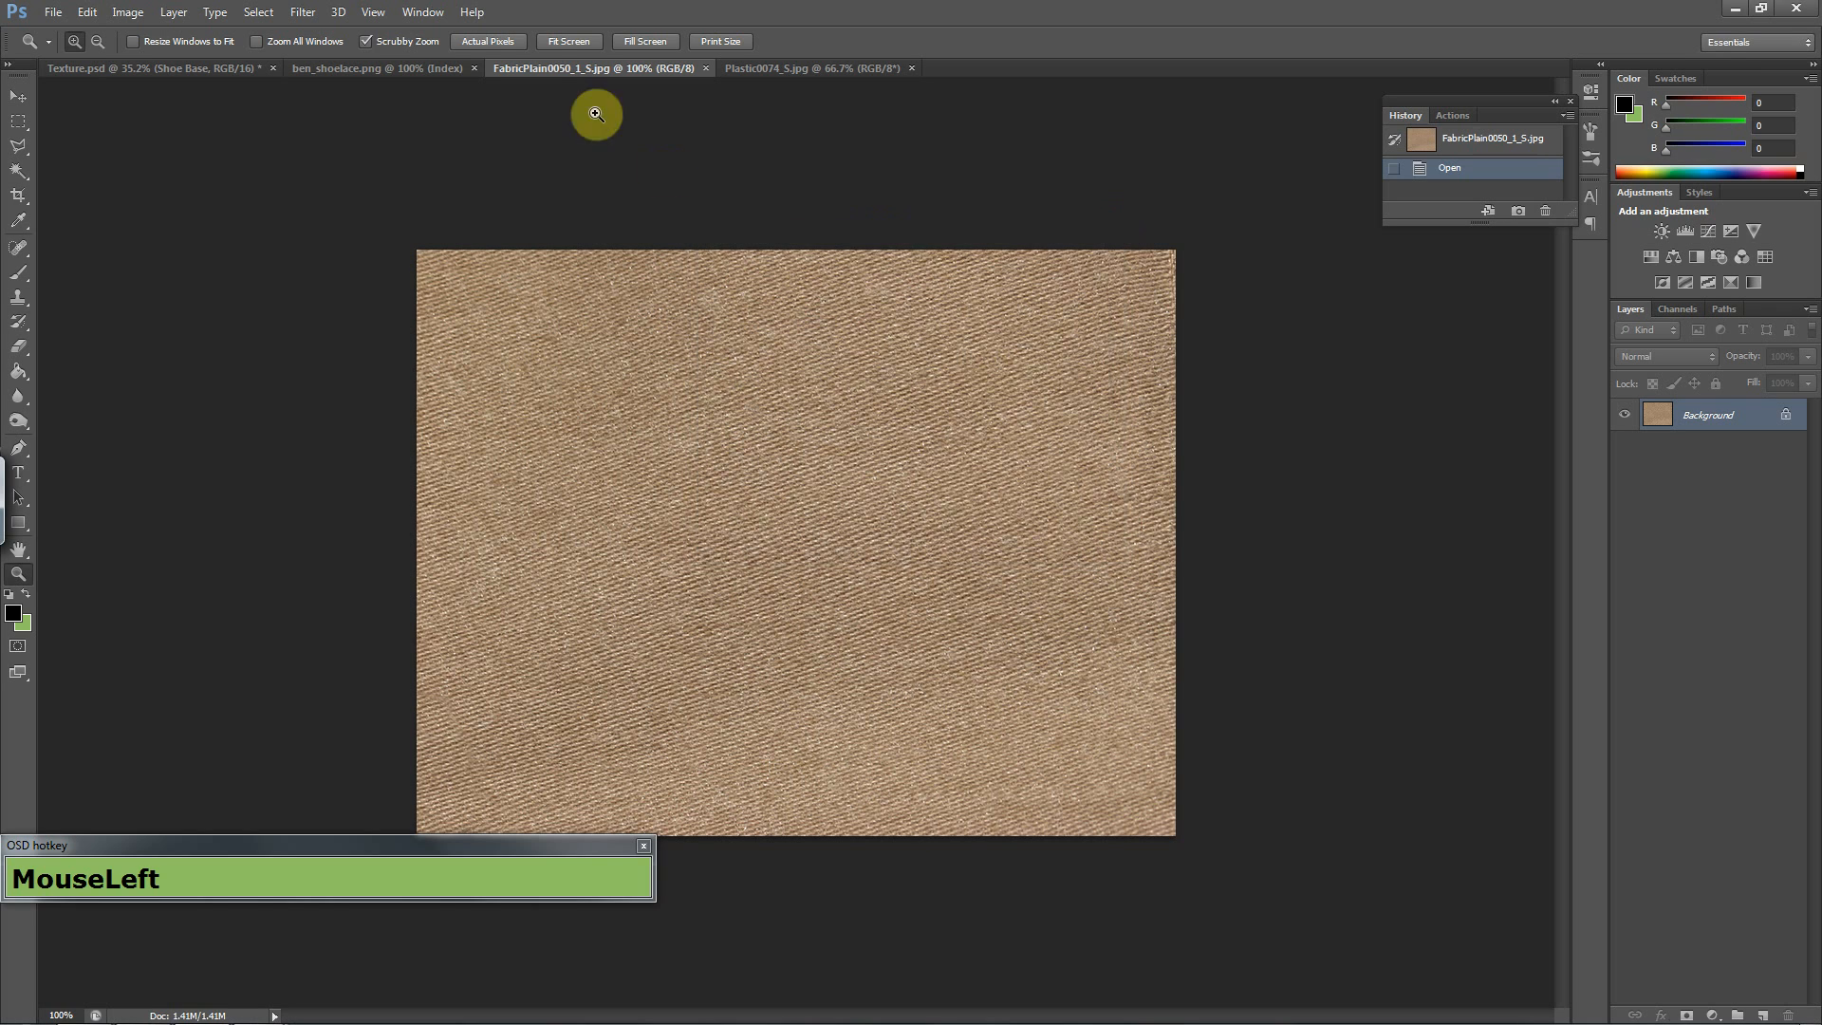
- Apply an Offset filter to the fabric image with 400 pixels horizontal, 309 pixels vertical and Wrap Around for undefined areas
{"action": "left_click", "coordinate": [306, 13]}
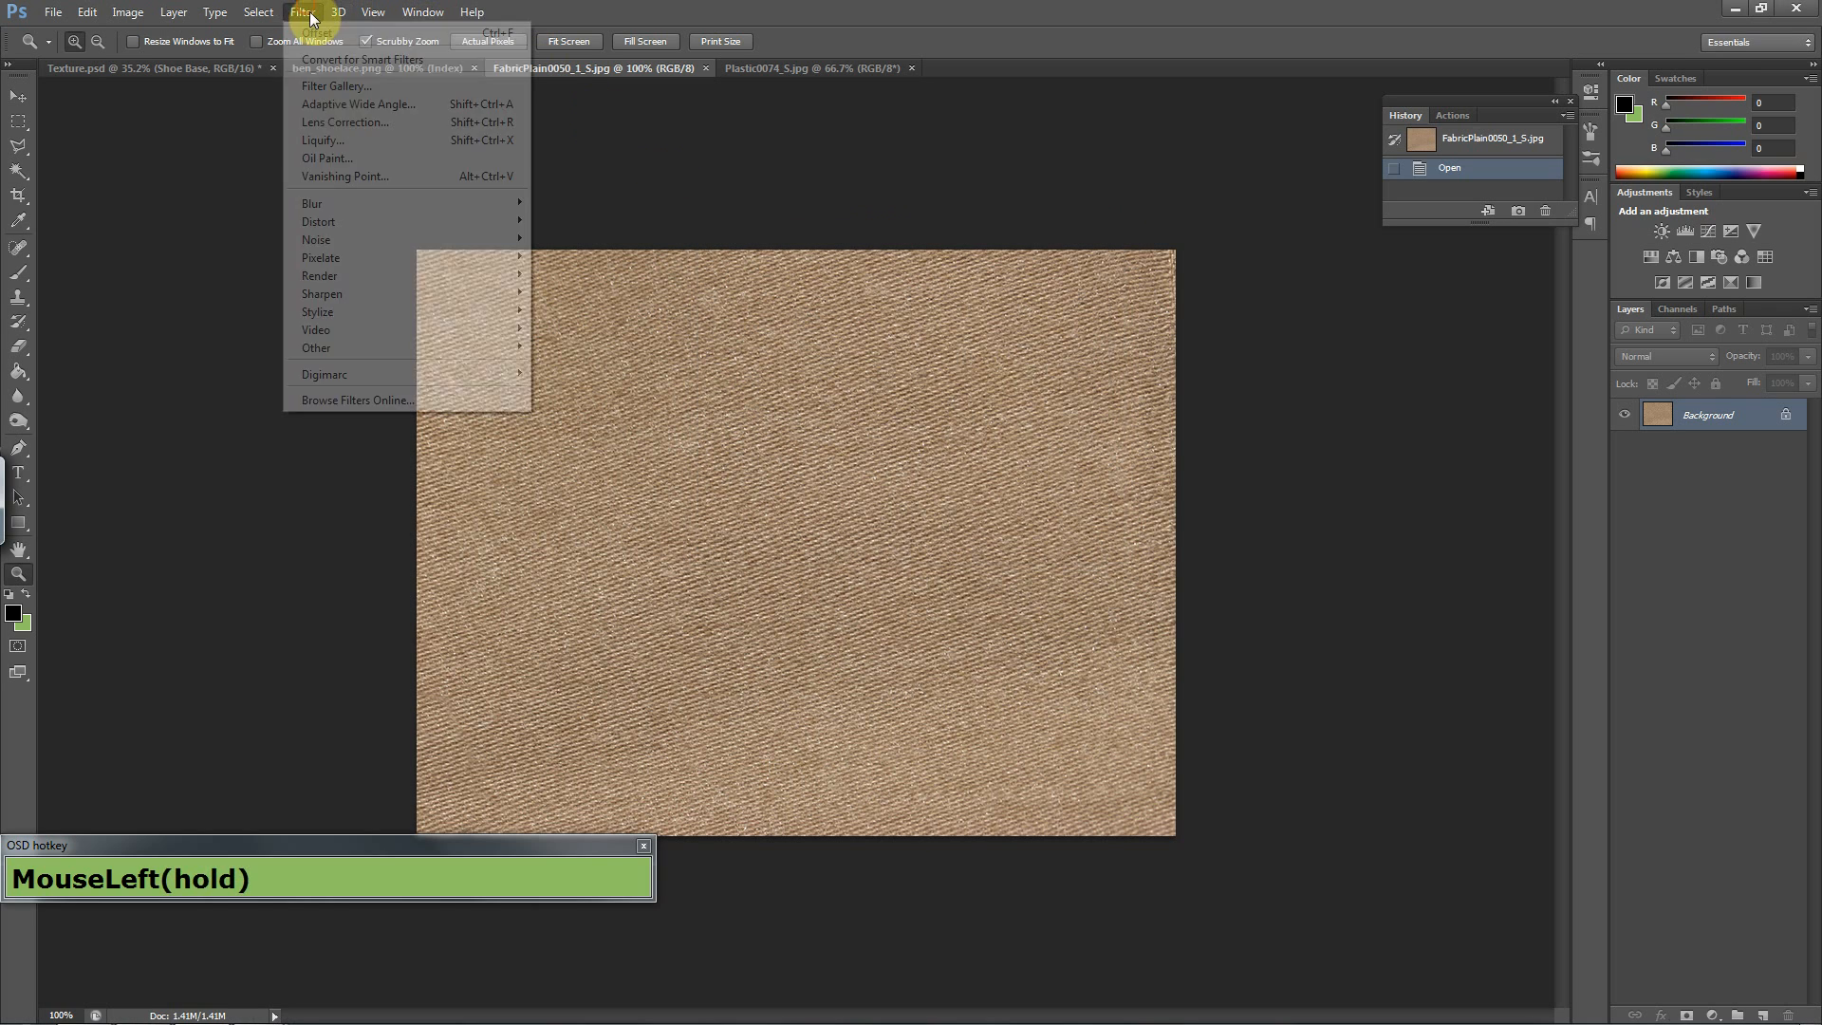
{"action": "left_click", "coordinate": [369, 347]}
{"action": "left_click", "coordinate": [589, 429]}
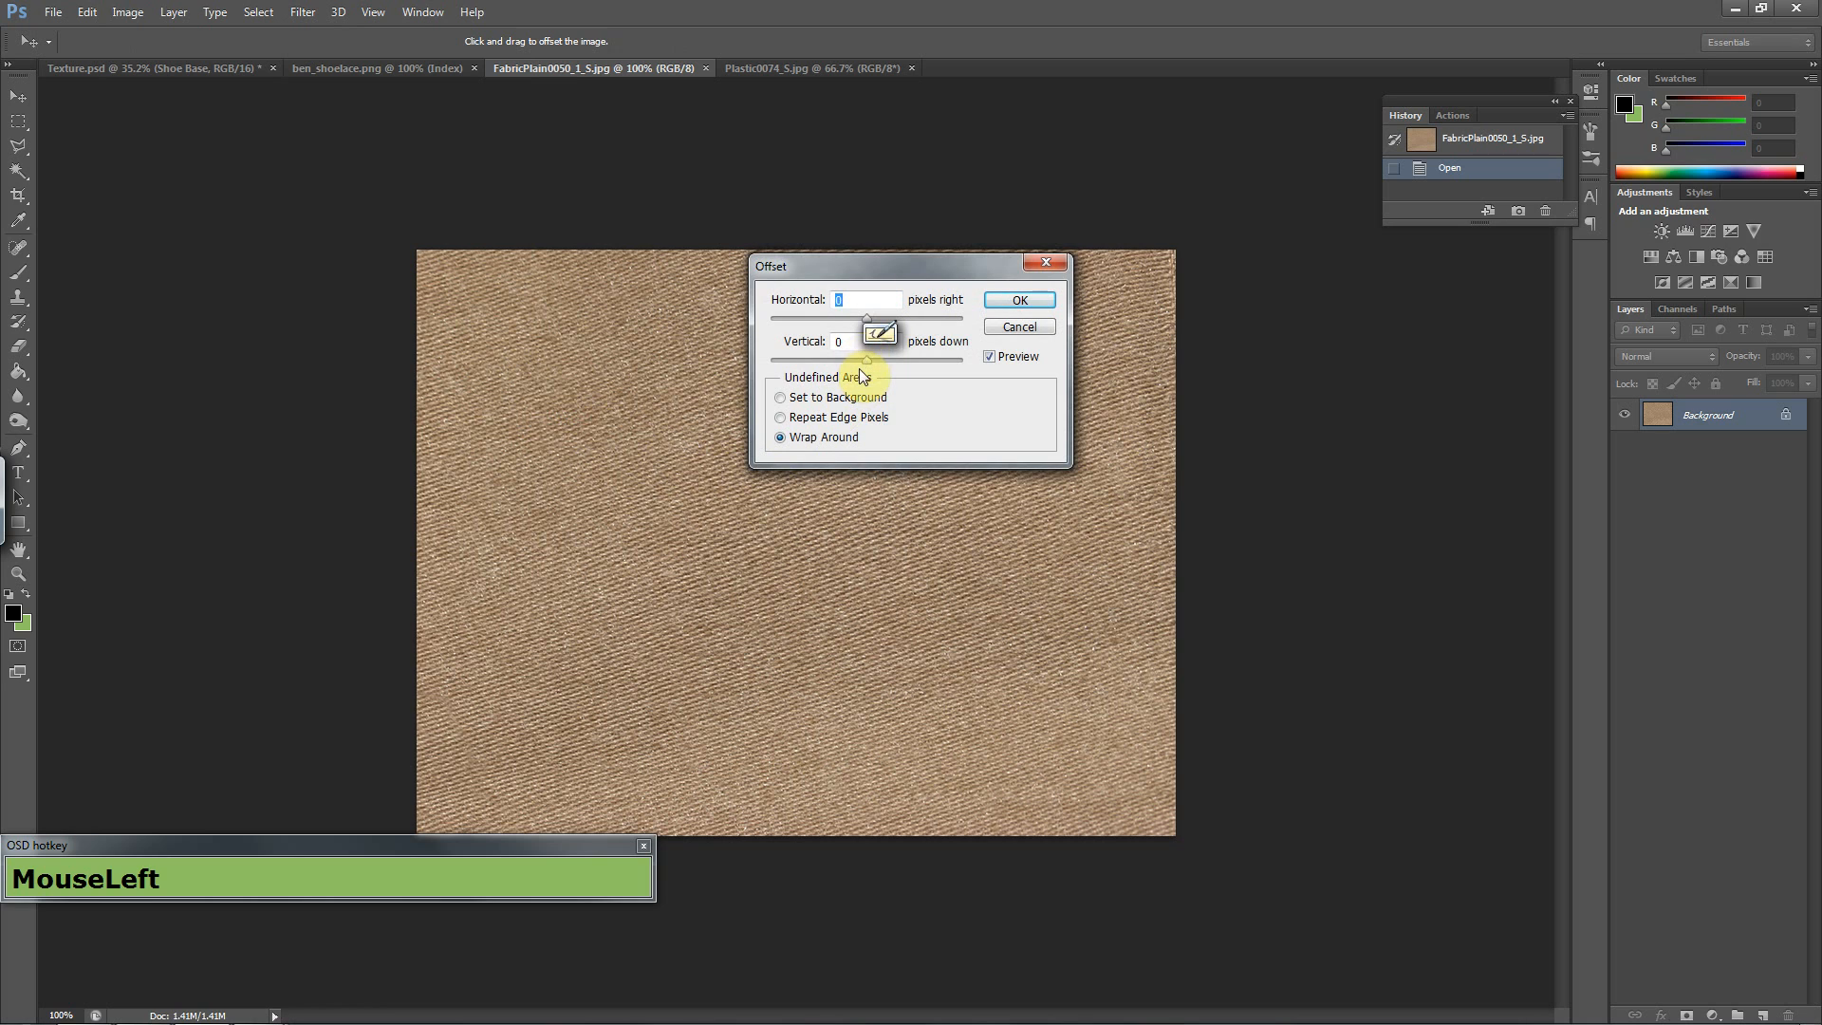
{"action": "type", "text": "400"}
{"action": "key", "text": "Tab"}
{"action": "type", "text": "309"}
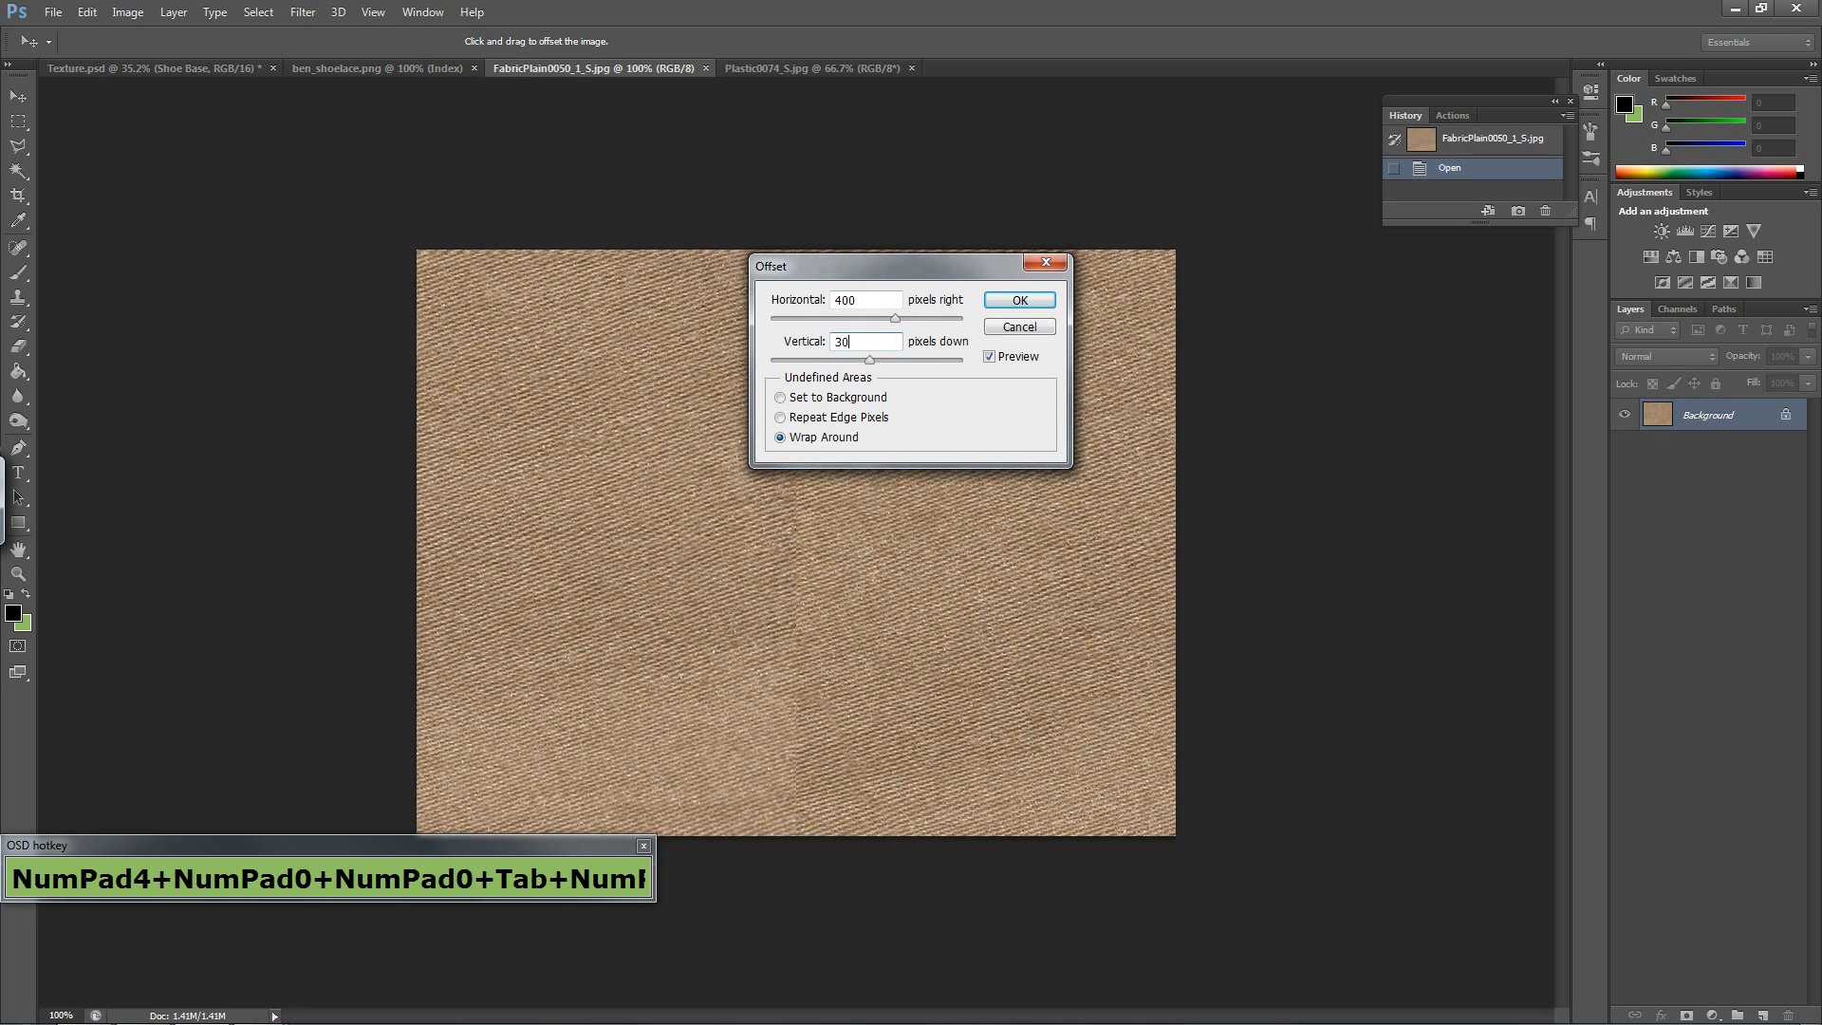
{"action": "left_click", "coordinate": [1025, 304]}
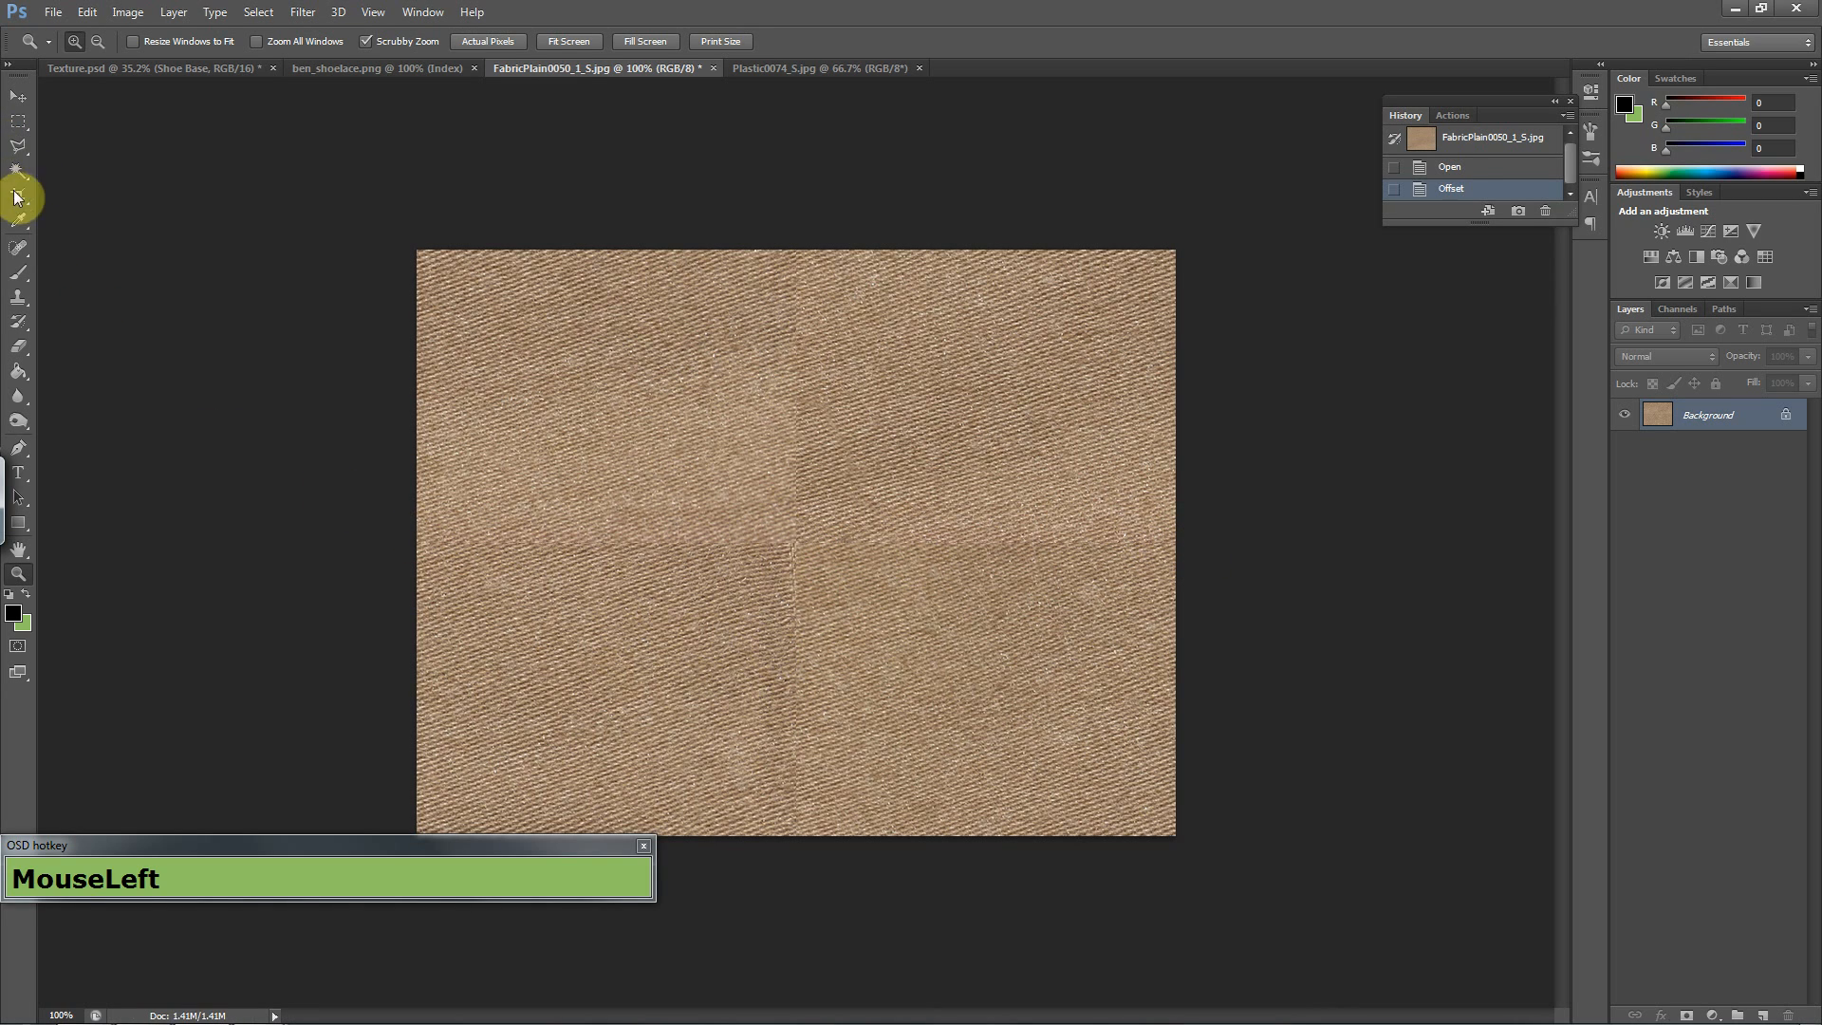
- Stamp once with the Clone Stamp in the fabric's upper-left area and raise the brush hardness
{"action": "left_click", "coordinate": [21, 298]}
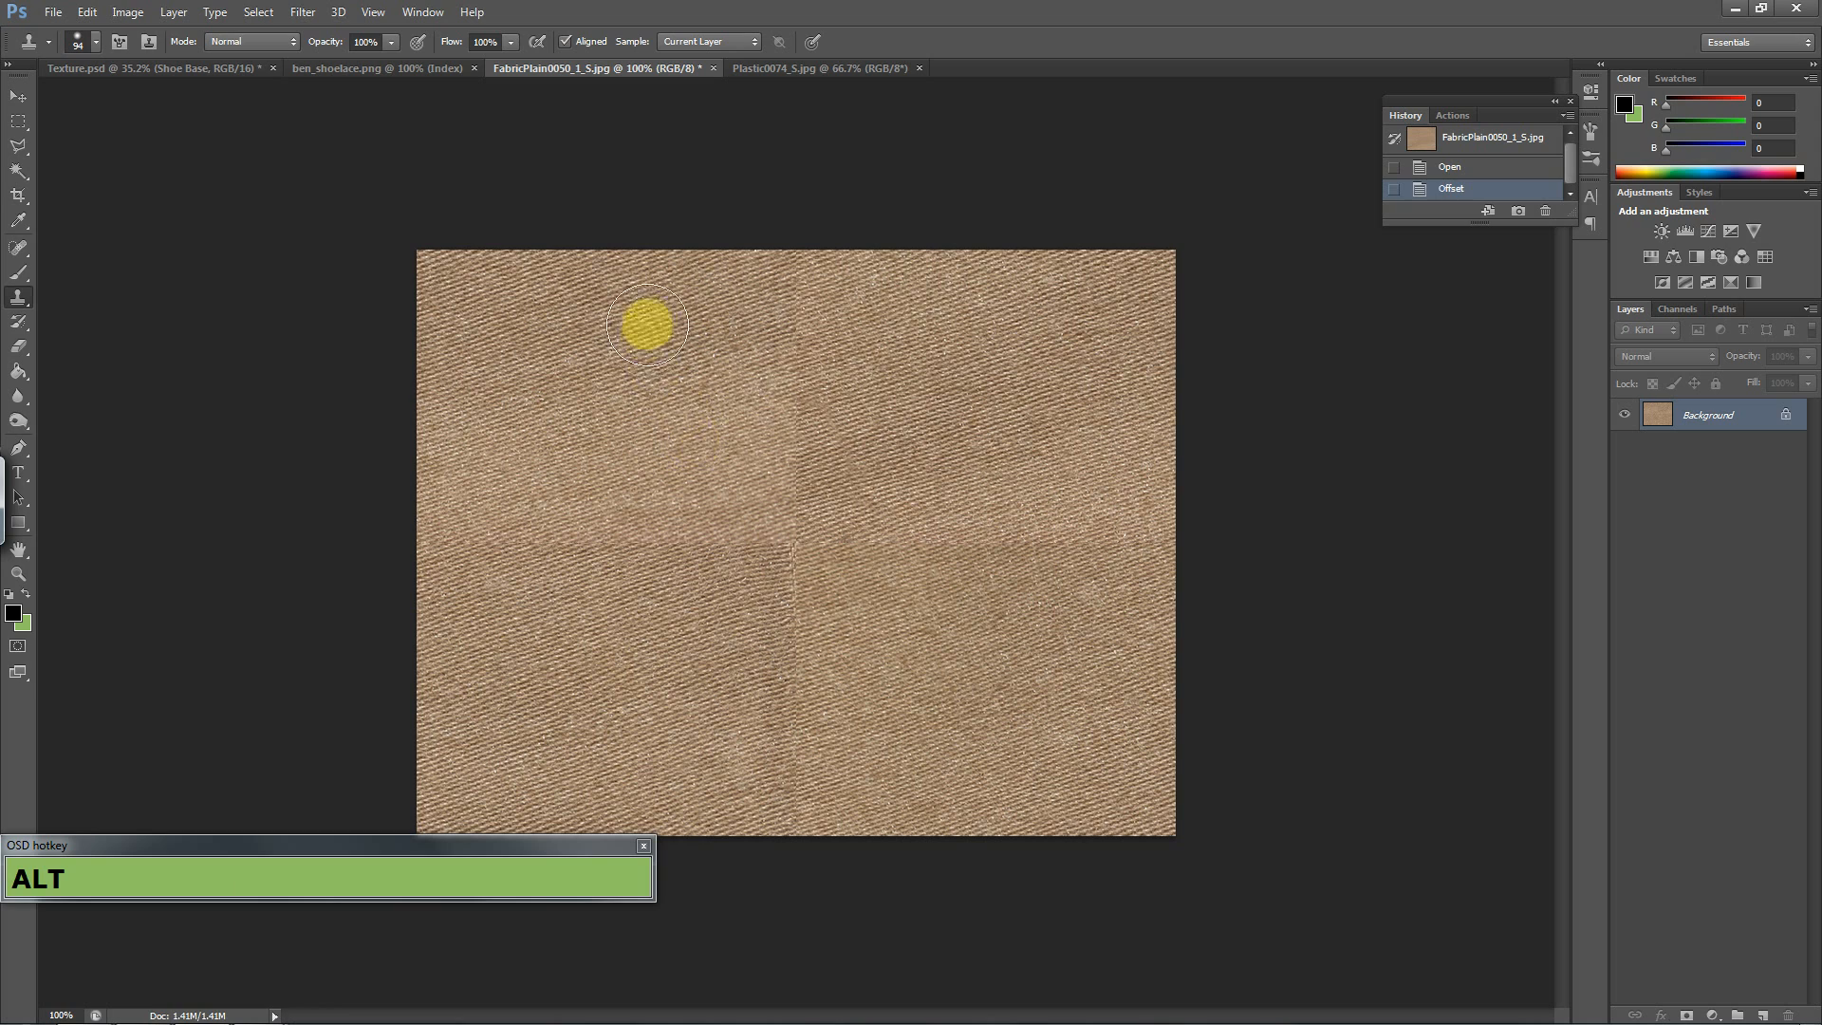
{"action": "right_click", "coordinate": [641, 372]}
{"action": "left_click", "coordinate": [766, 194]}
{"action": "left_click", "coordinate": [594, 350]}
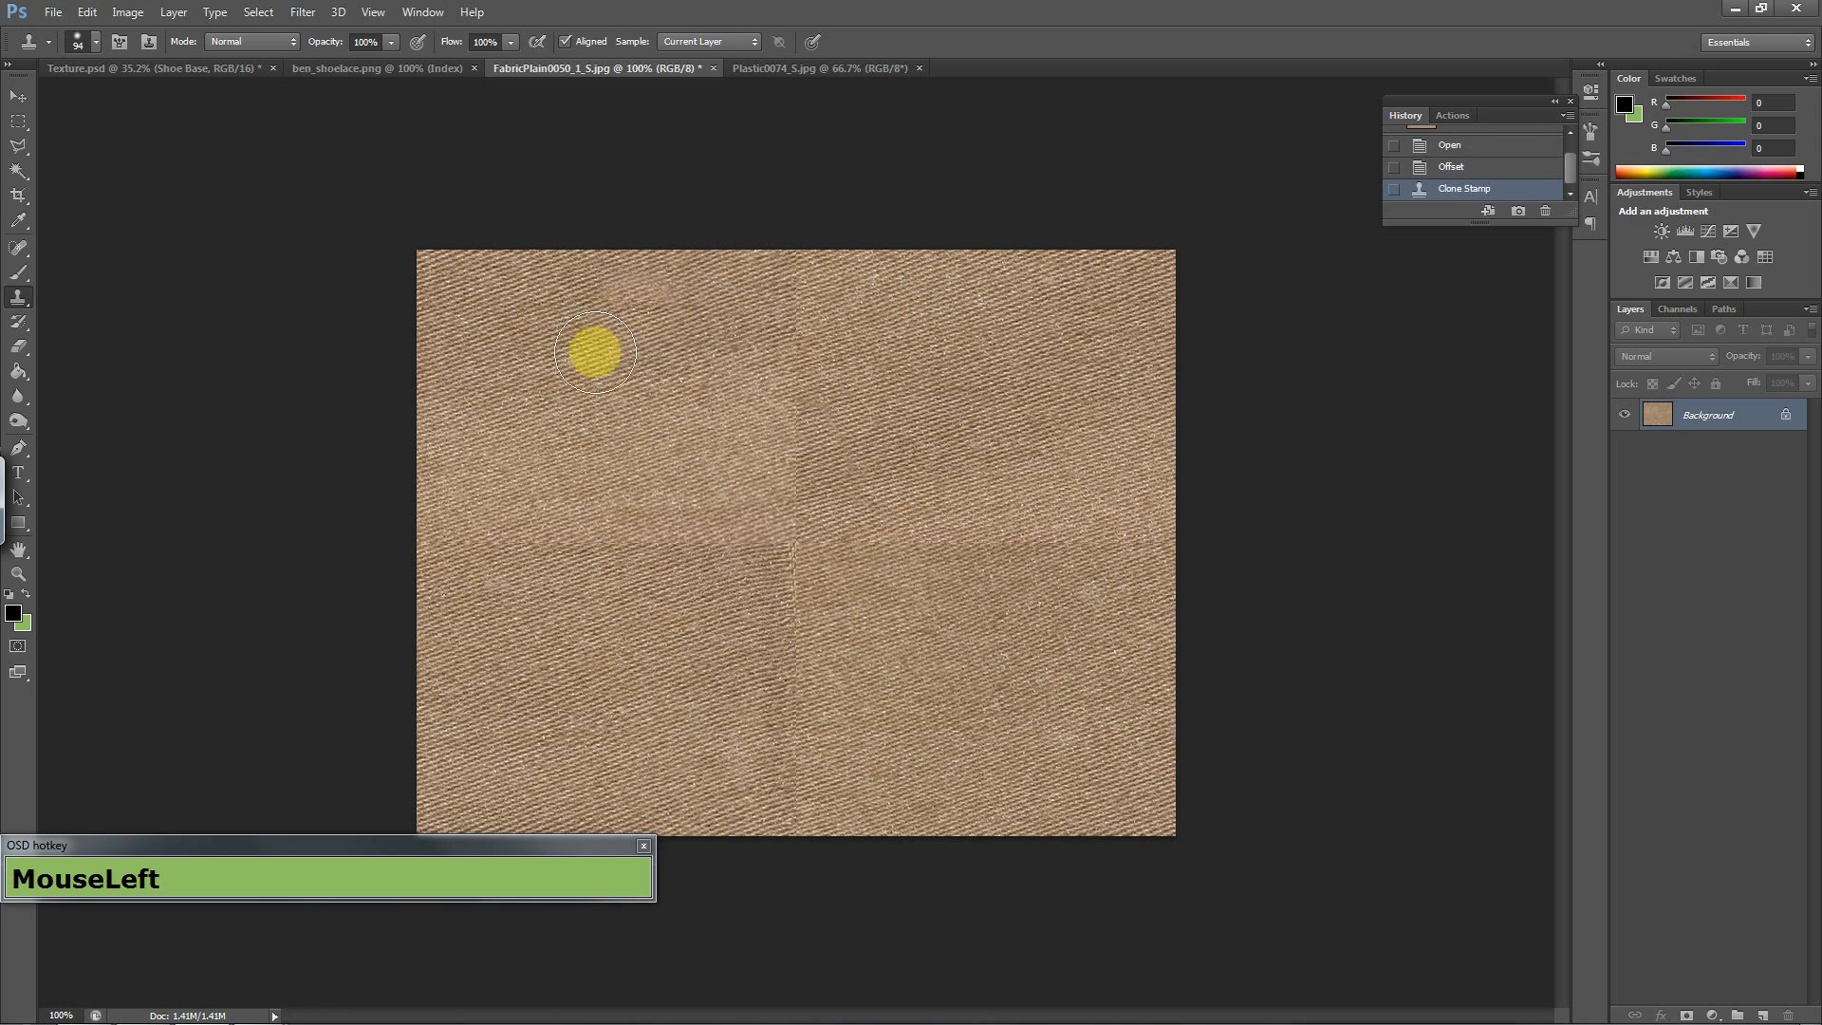
{"action": "right_click", "coordinate": [618, 411]}
{"action": "left_click_drag", "start_coordinate": [762, 493], "coordinate": [786, 498]}
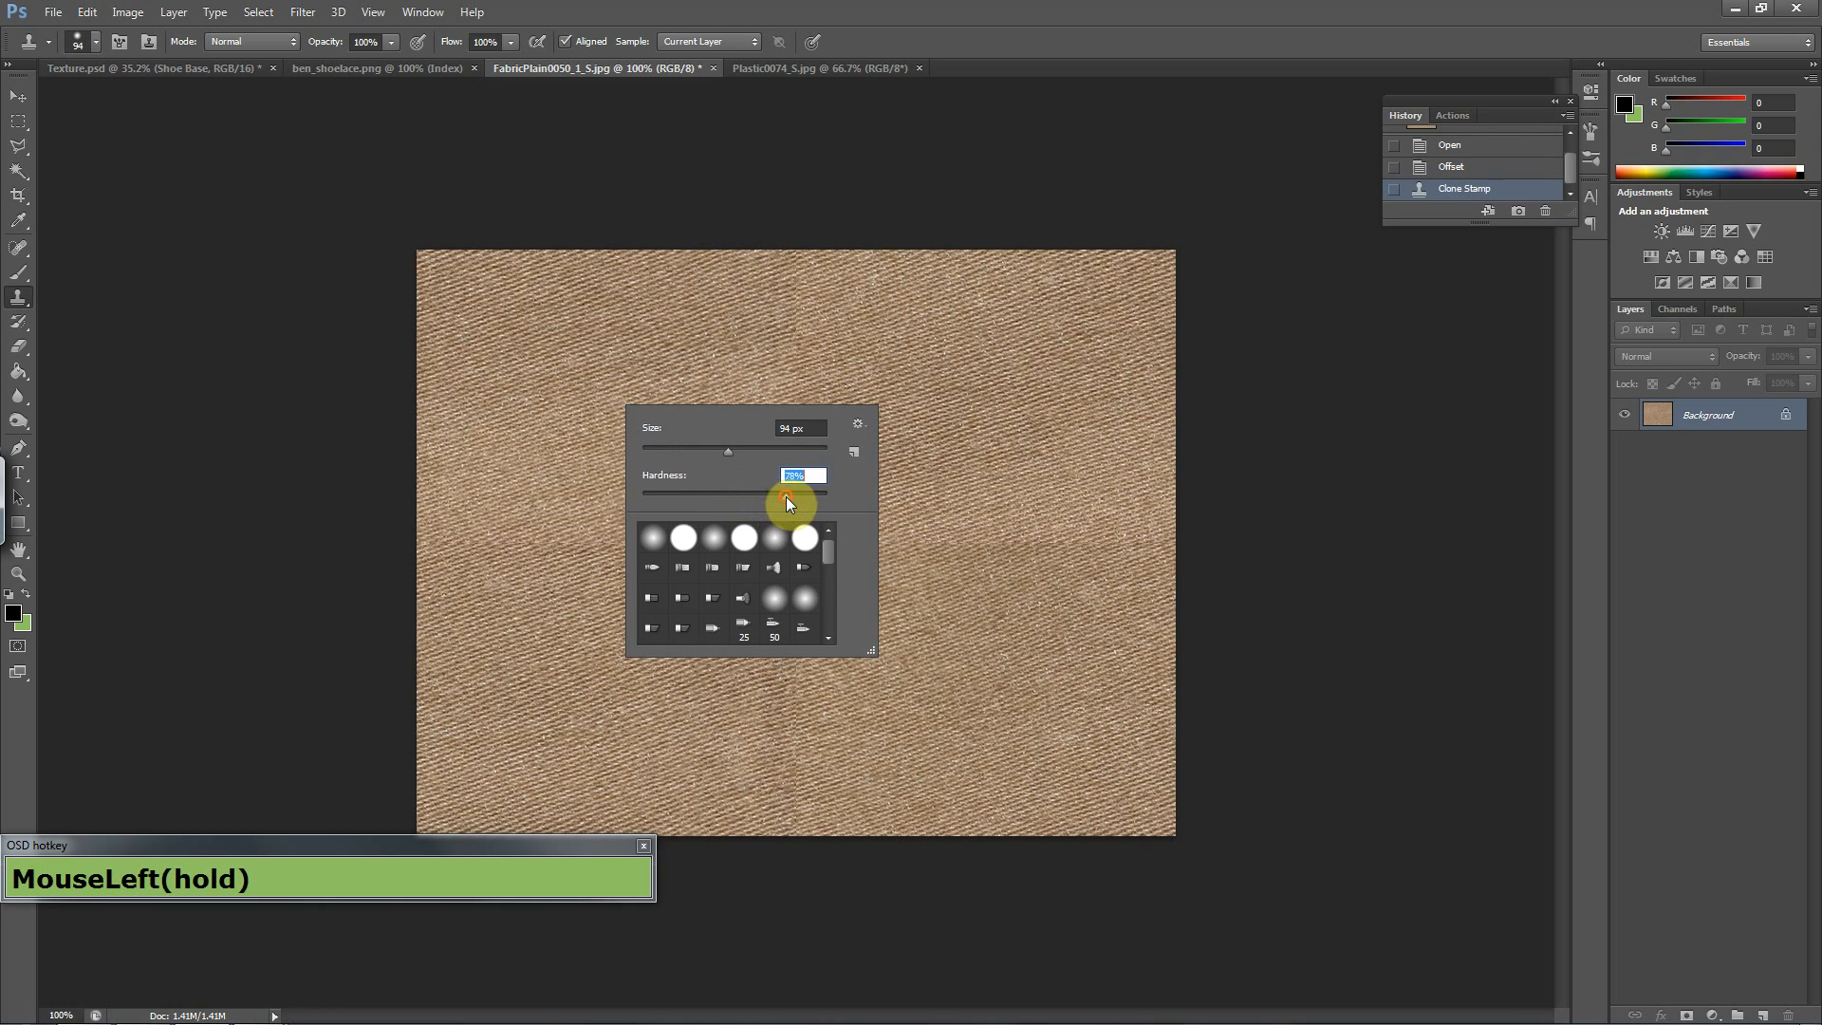
{"action": "left_click", "coordinate": [765, 190]}
- Sample clean fabric in the upper-left quarter of the image and clone it onto the vertical seam
{"action": "left_click", "coordinate": [662, 383], "text": "alt"}
{"action": "left_click", "coordinate": [662, 382], "text": "alt"}
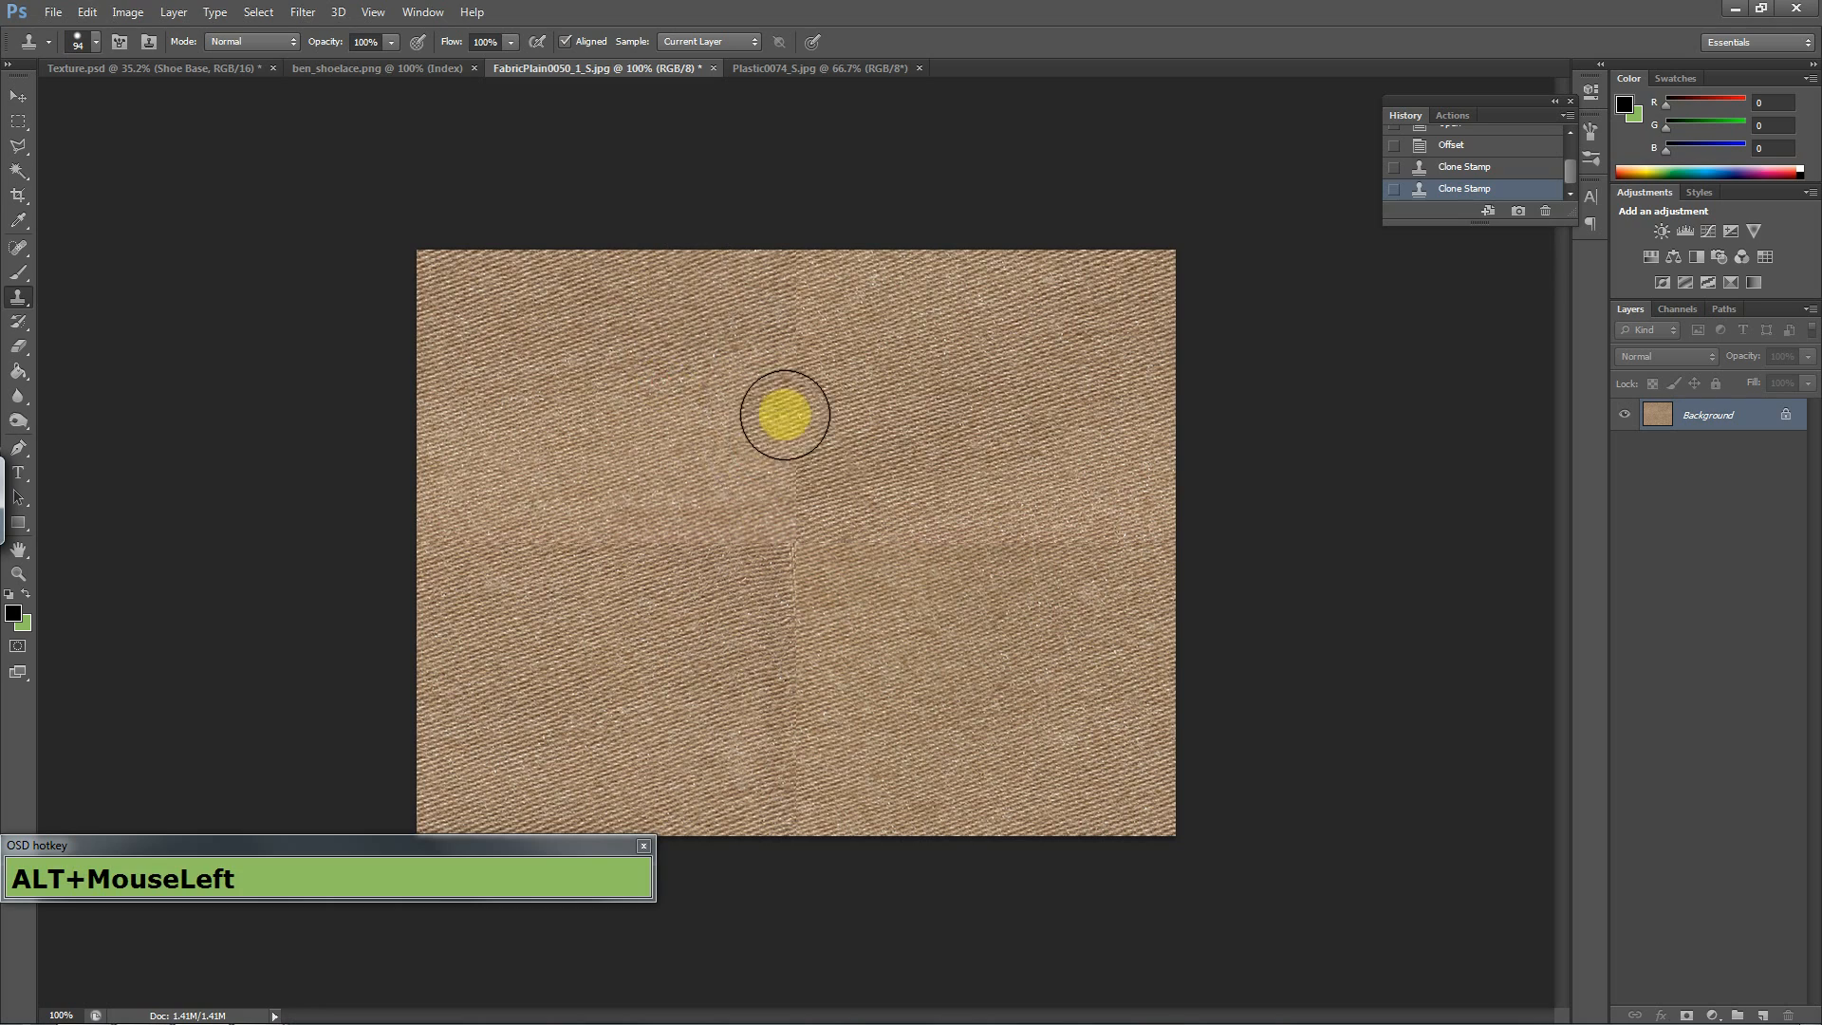
{"action": "left_click", "coordinate": [784, 495]}
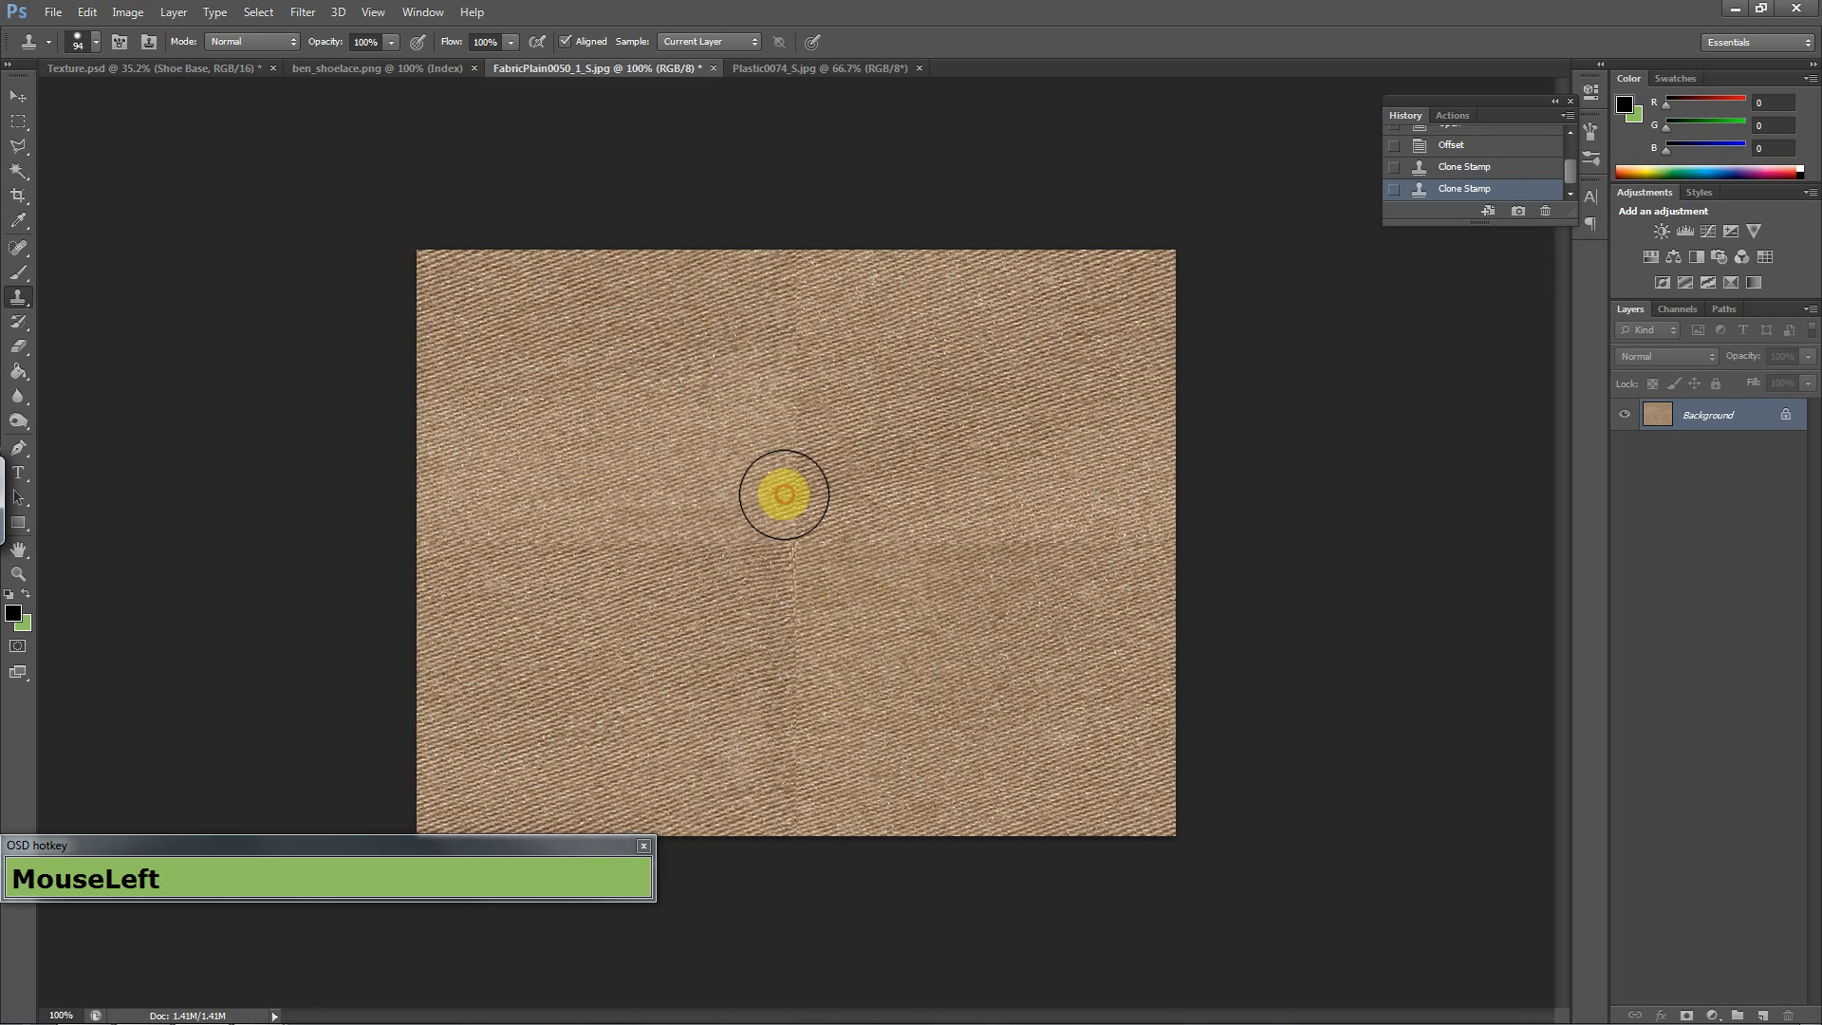
- Try cloning fabric along the upper half of the vertical seam and undo the strokes
{"action": "mouse_move", "coordinate": [784, 493]}
{"action": "left_mouse_down"}
{"action": "mouse_move", "coordinate": [797, 287]}
{"action": "mouse_move", "coordinate": [806, 310]}
{"action": "mouse_move", "coordinate": [1131, 342]}
{"action": "left_mouse_up"}
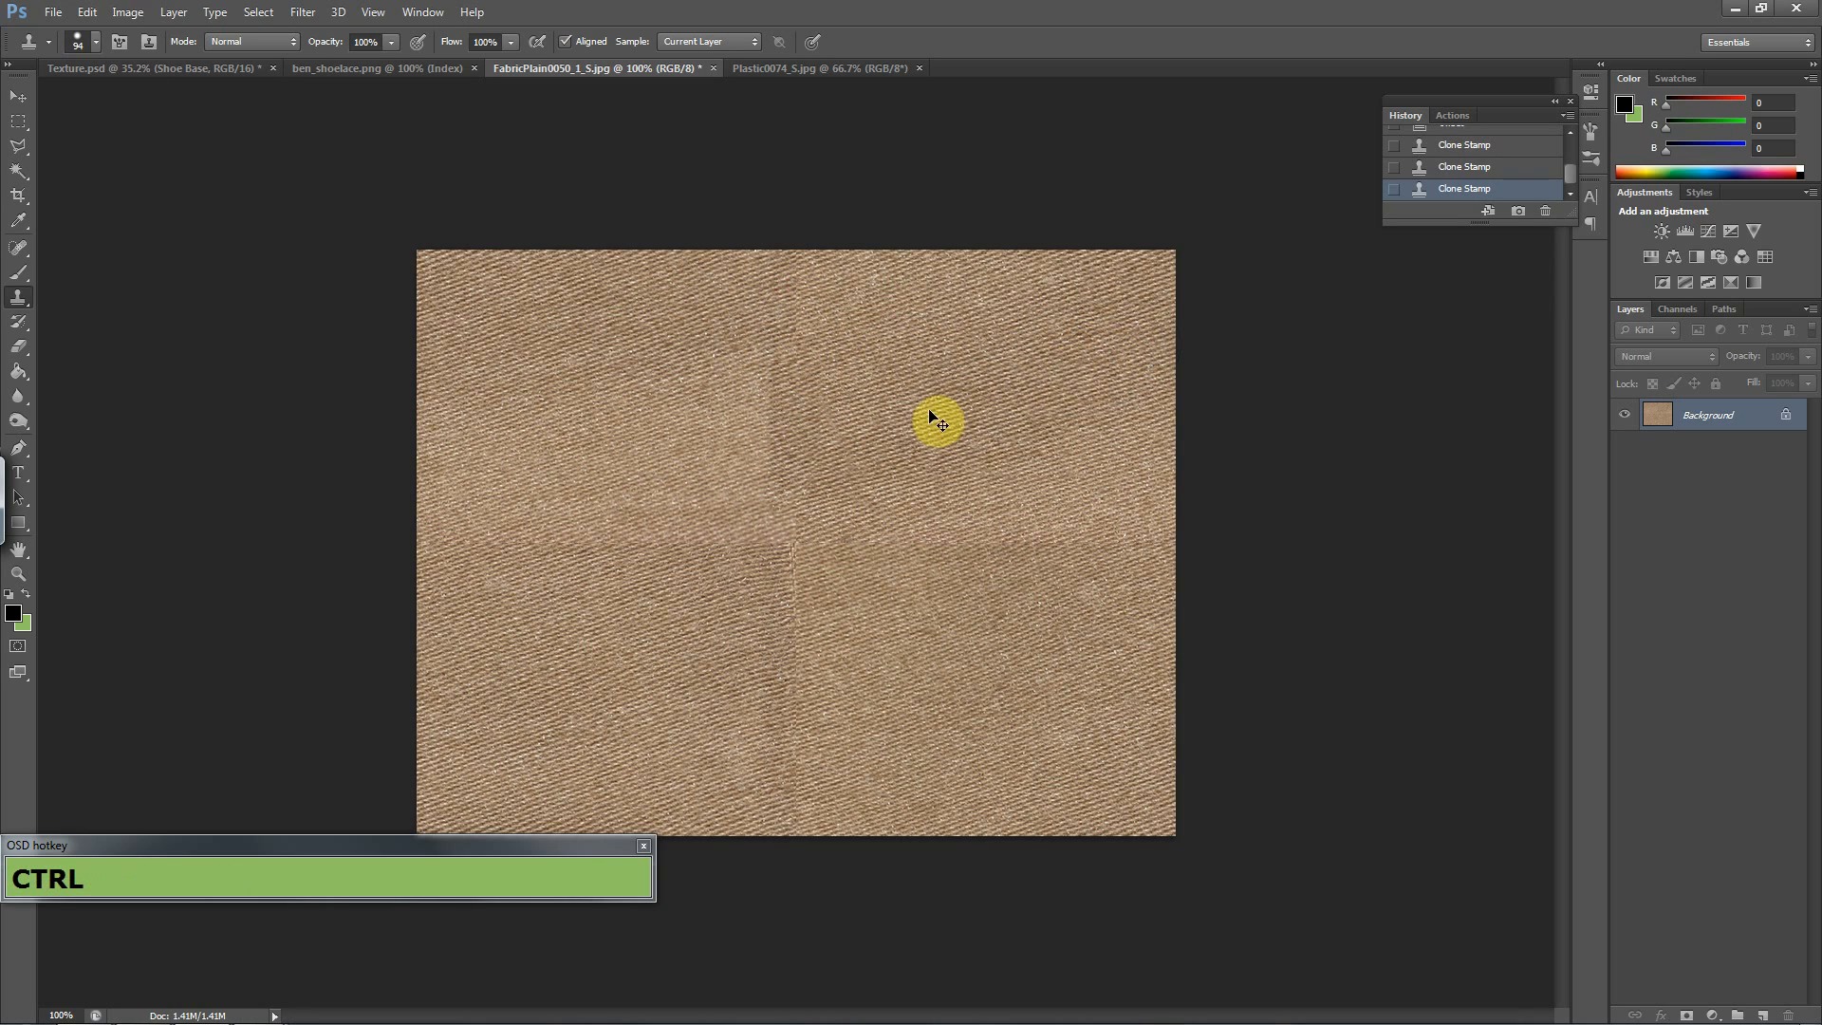
{"action": "key", "text": "ctrl+z"}
{"action": "left_click_drag", "start_coordinate": [796, 281], "coordinate": [793, 484]}
{"action": "key", "text": "ctrl+z"}
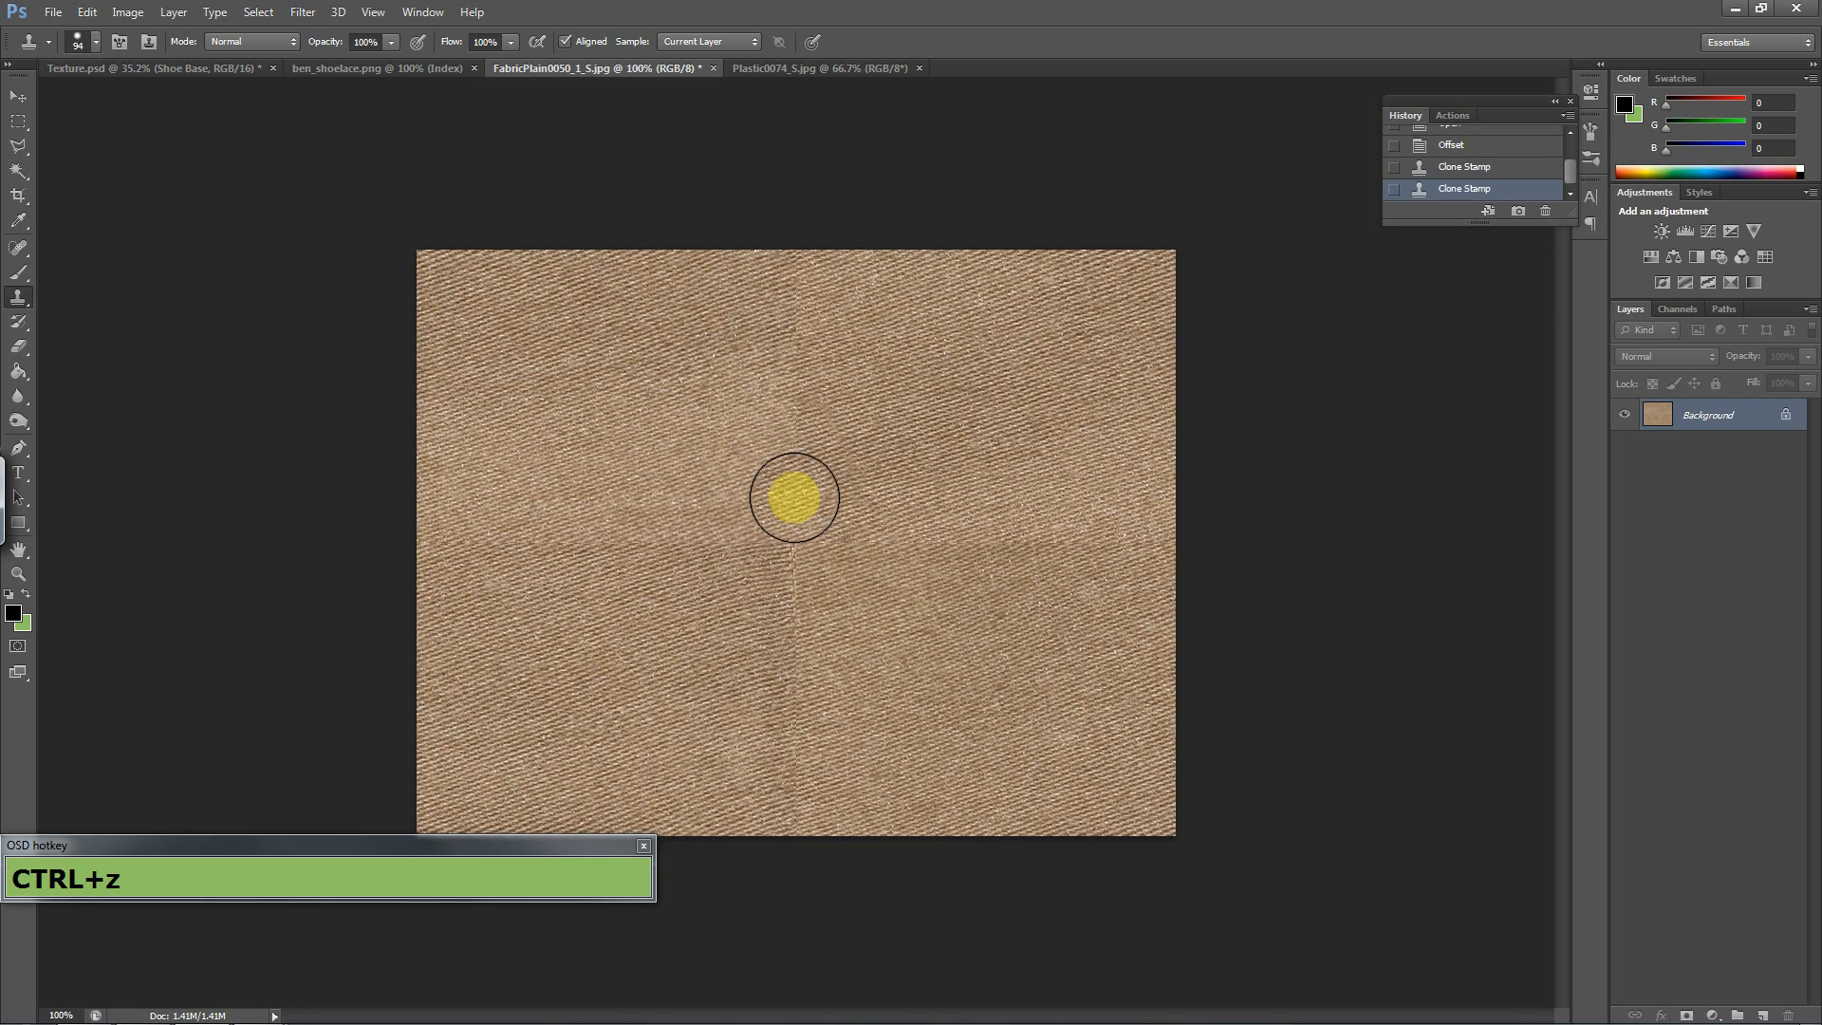
- Clone fabric over the upper half of the vertical seam and heal its lower half with the Spot Healing Brush
{"action": "left_click_drag", "start_coordinate": [795, 498], "coordinate": [793, 271]}
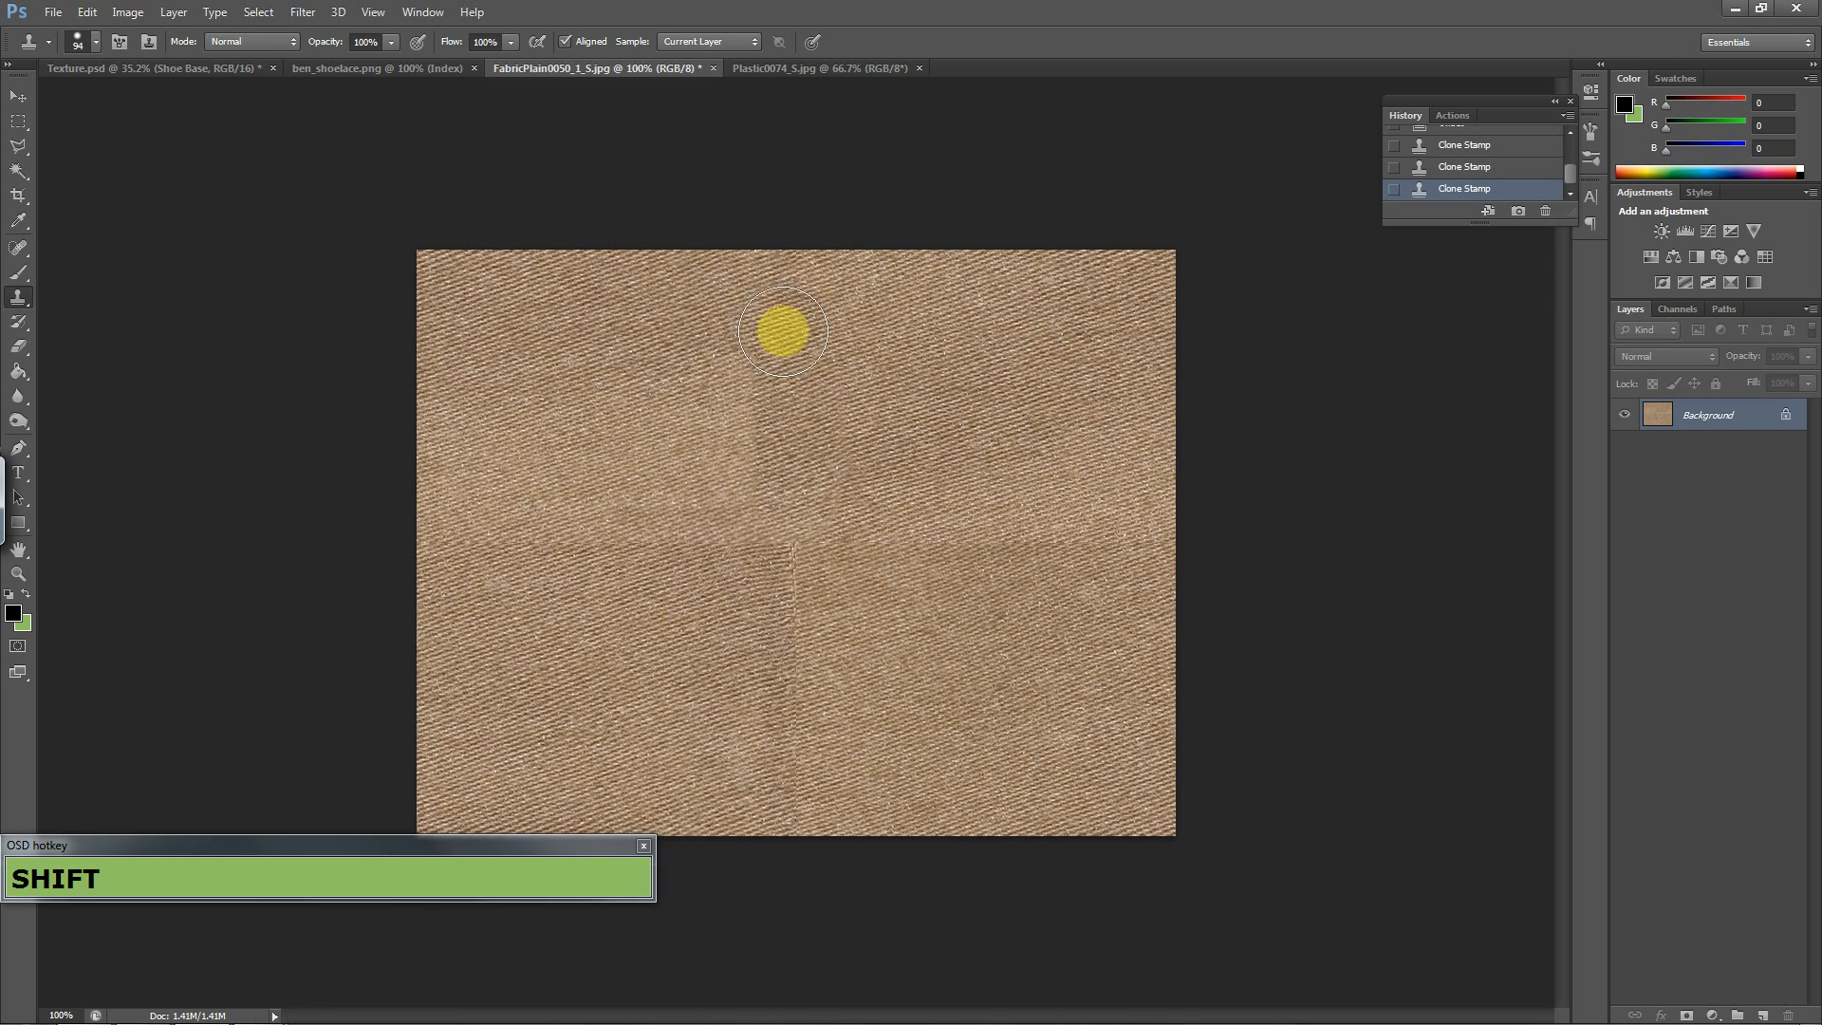
{"action": "left_click", "coordinate": [782, 294], "text": "shift"}
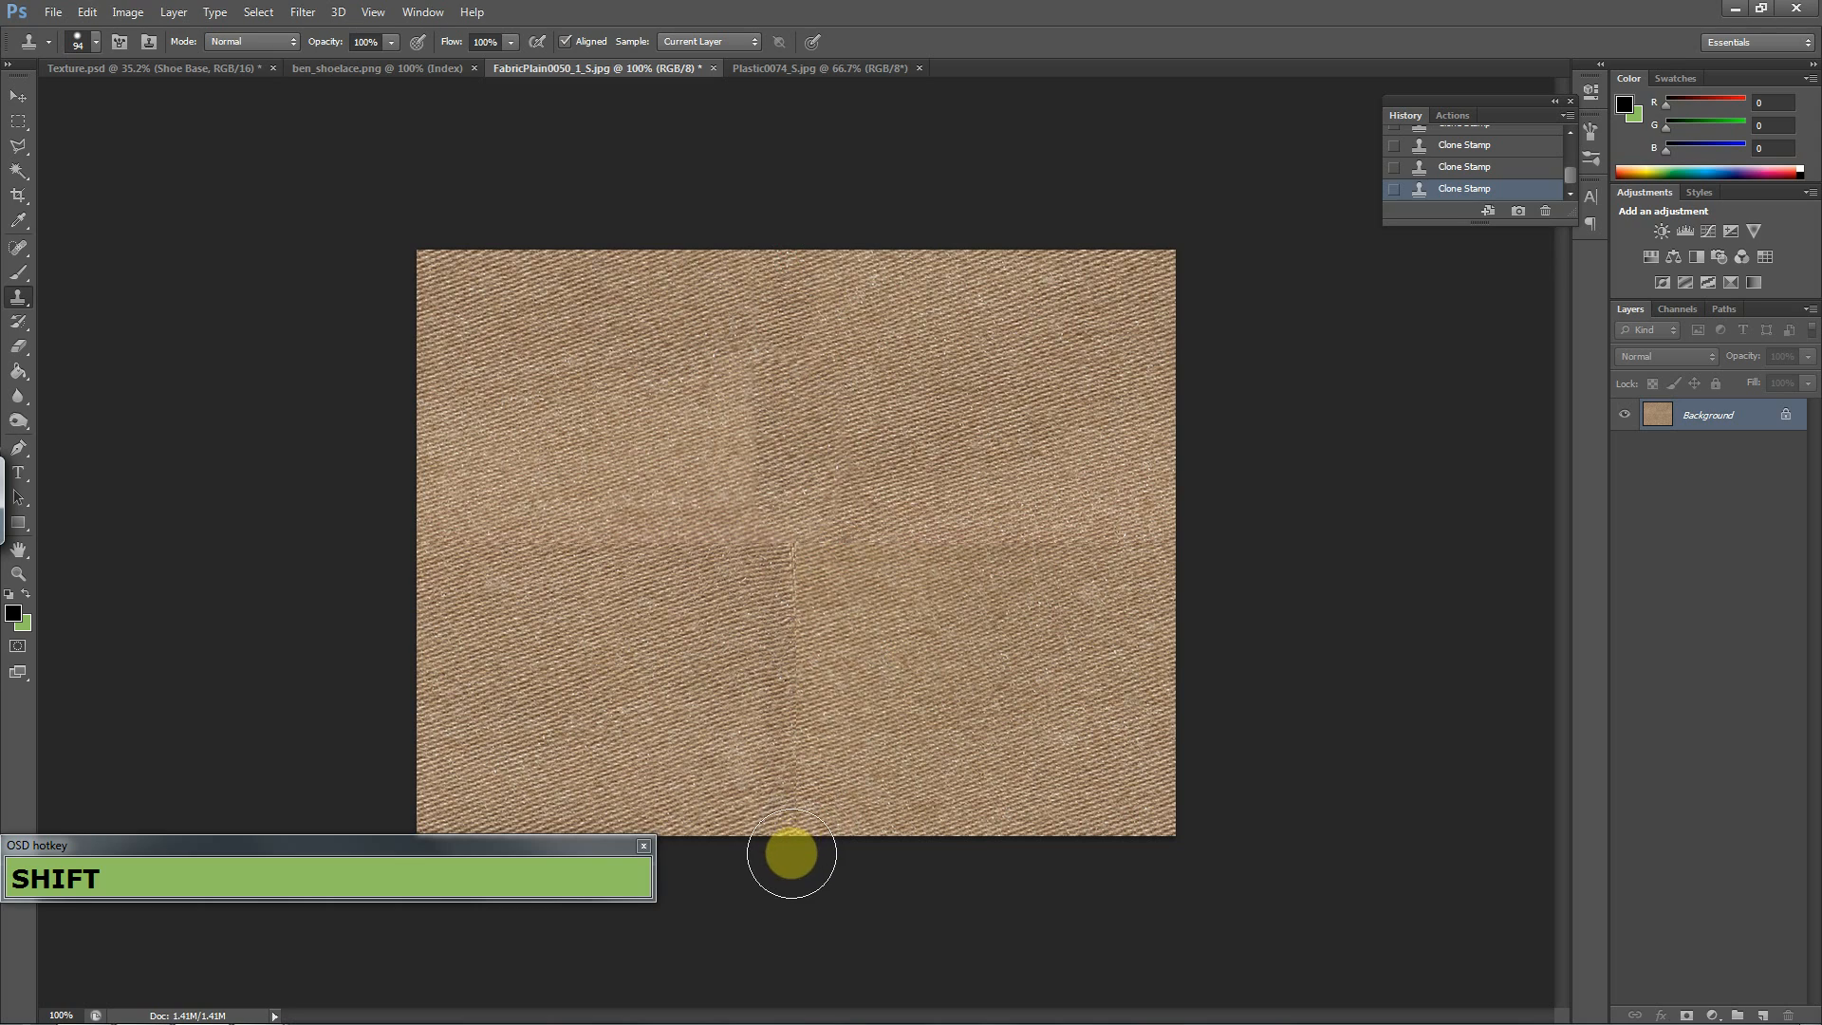
{"action": "left_click", "coordinate": [30, 255]}
{"action": "mouse_move", "coordinate": [801, 556]}
{"action": "left_mouse_down"}
{"action": "mouse_move", "coordinate": [820, 690]}
{"action": "mouse_move", "coordinate": [804, 561]}
{"action": "mouse_move", "coordinate": [803, 791]}
{"action": "left_mouse_up"}
{"action": "key", "text": "space"}
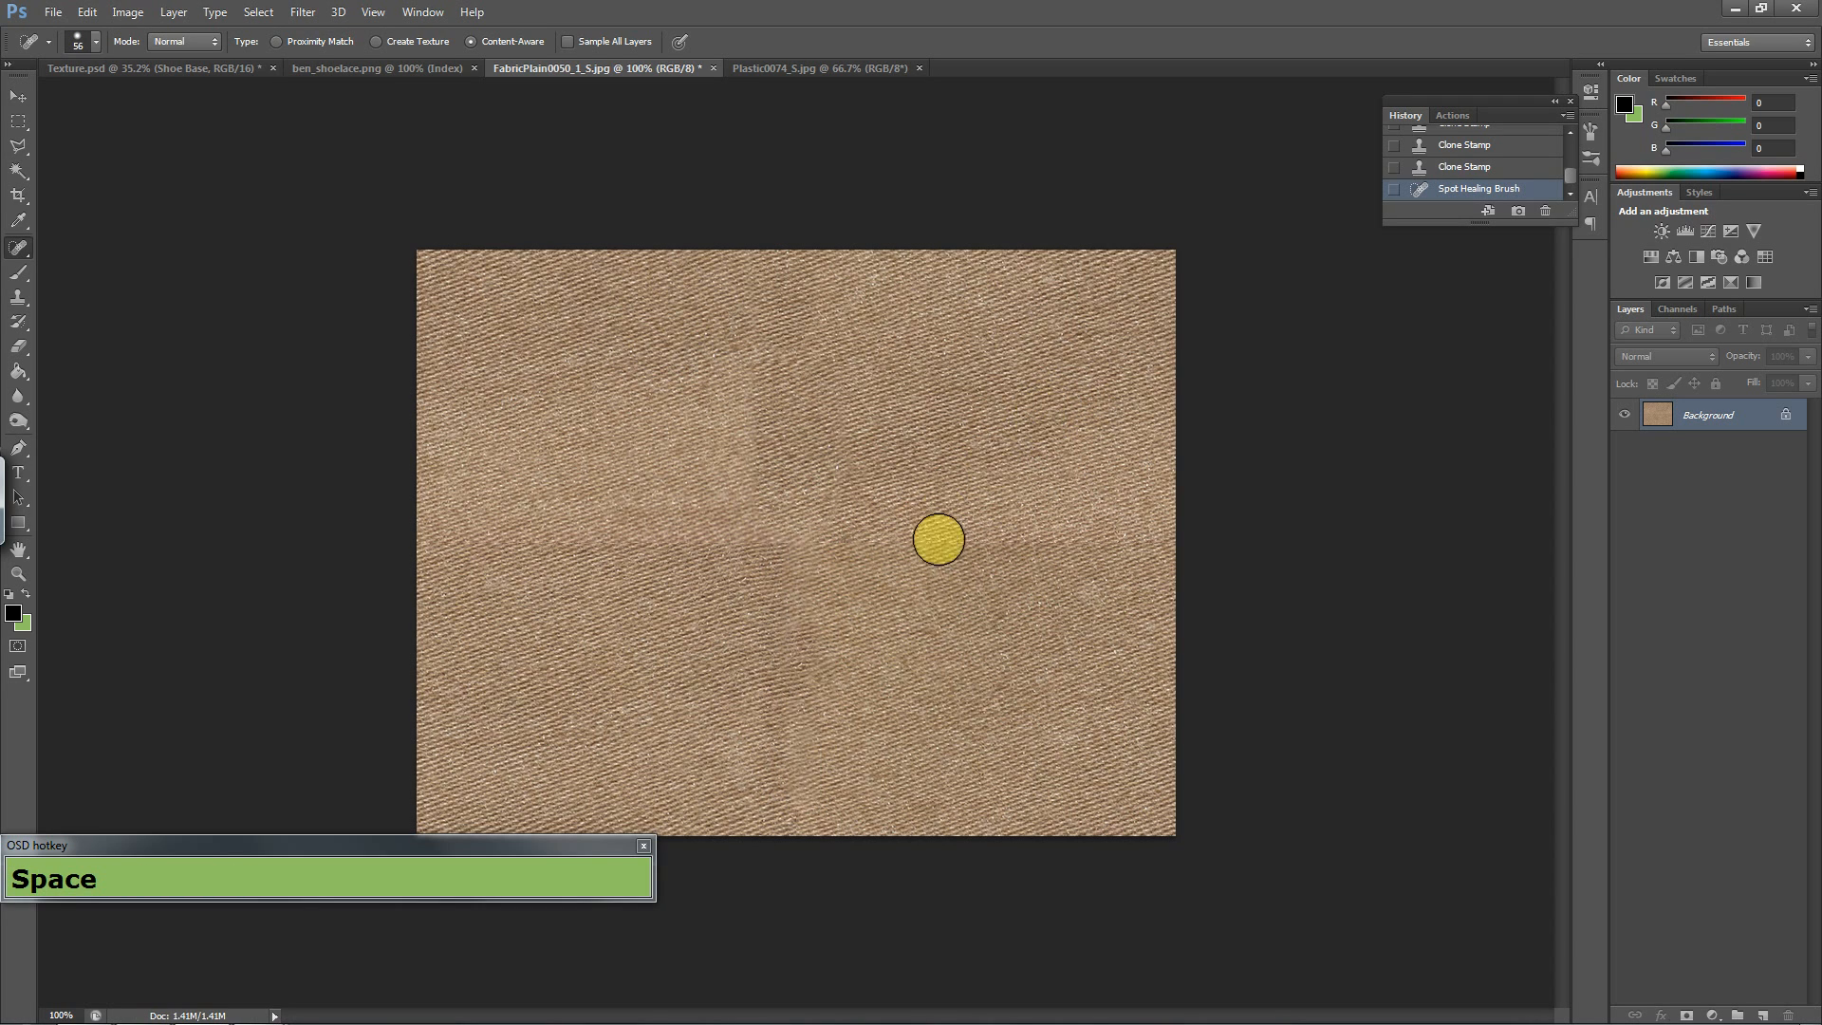
- Heal the horizontal seam across the fabric and the remaining traces of the vertical seam with the Spot Healing Brush
{"action": "mouse_move", "coordinate": [1160, 532]}
{"action": "left_mouse_down"}
{"action": "mouse_move", "coordinate": [892, 541]}
{"action": "mouse_move", "coordinate": [1165, 572]}
{"action": "left_mouse_up"}
{"action": "key", "text": "space"}
{"action": "mouse_move", "coordinate": [903, 539]}
{"action": "left_mouse_down"}
{"action": "mouse_move", "coordinate": [469, 531]}
{"action": "mouse_move", "coordinate": [557, 554]}
{"action": "mouse_move", "coordinate": [835, 543]}
{"action": "left_mouse_up"}
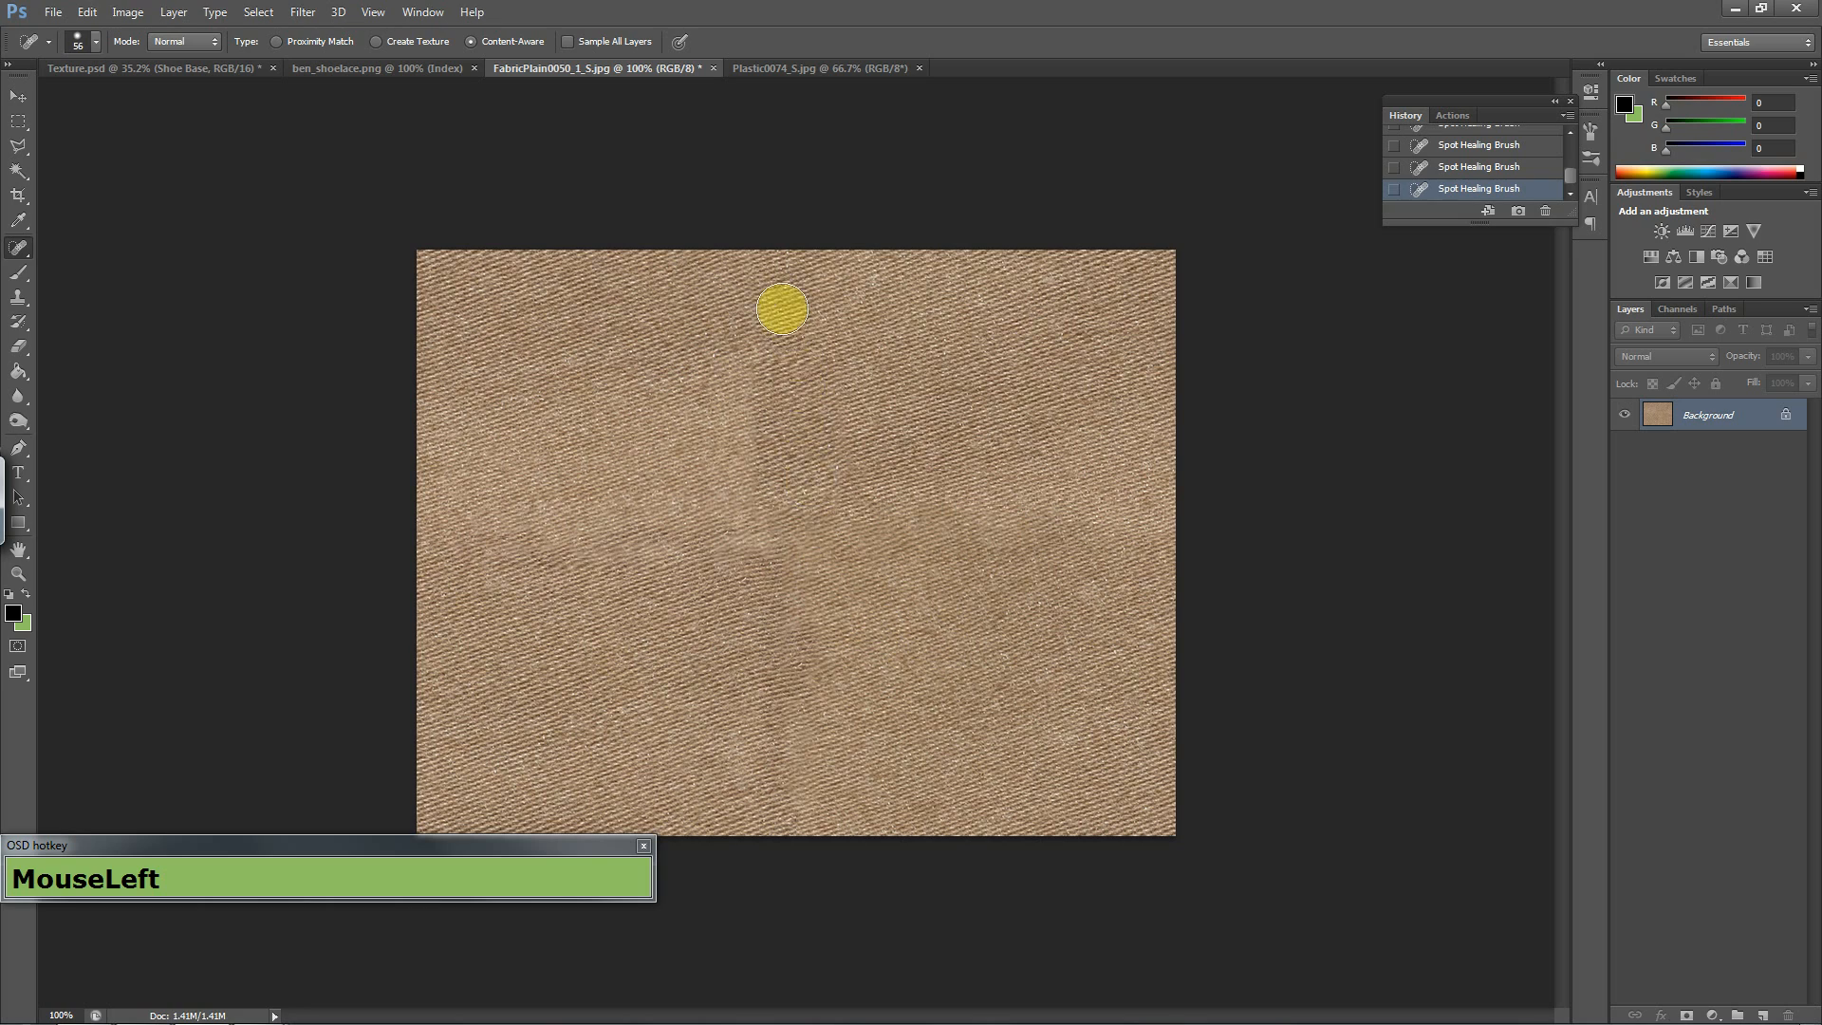
{"action": "mouse_move", "coordinate": [780, 306]}
{"action": "left_mouse_down"}
{"action": "mouse_move", "coordinate": [771, 683]}
{"action": "mouse_move", "coordinate": [795, 803]}
{"action": "left_mouse_up"}
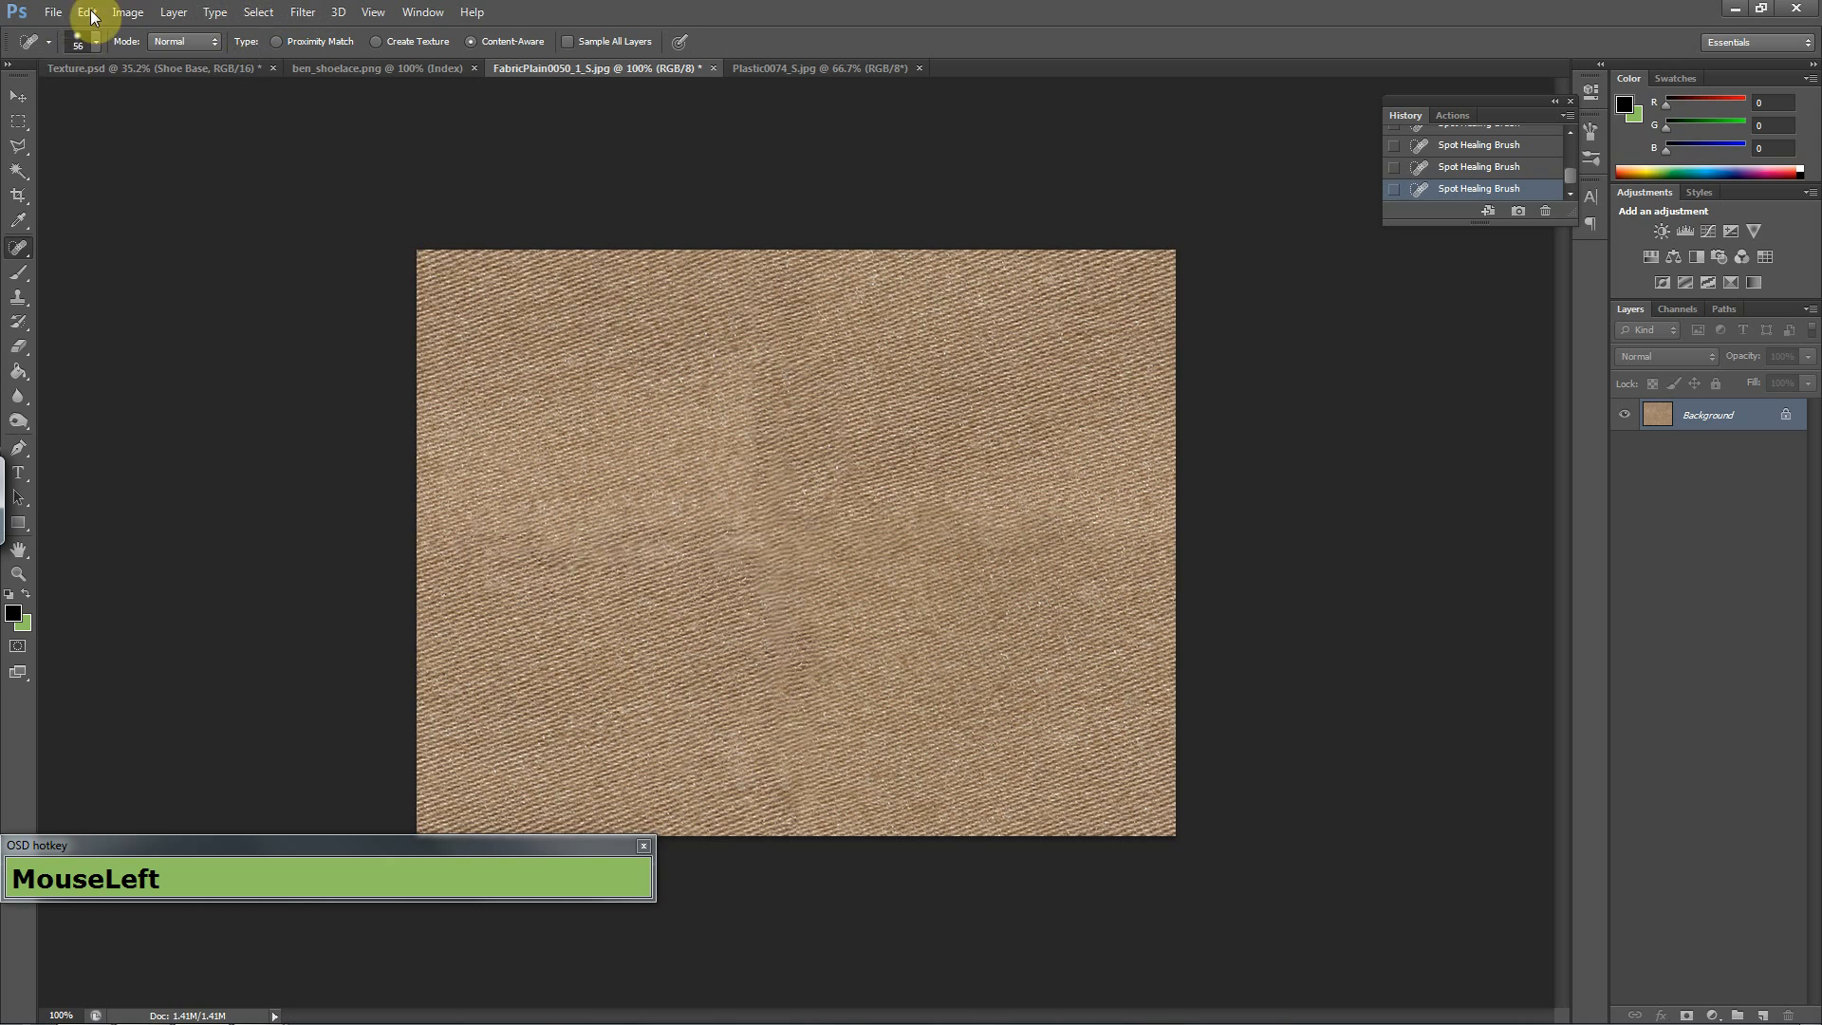
- Define the repaired brown fabric image as a pattern named Fabric_shoe.jpg
{"action": "left_click", "coordinate": [61, 16]}
{"action": "mouse_move", "coordinate": [84, 13]}
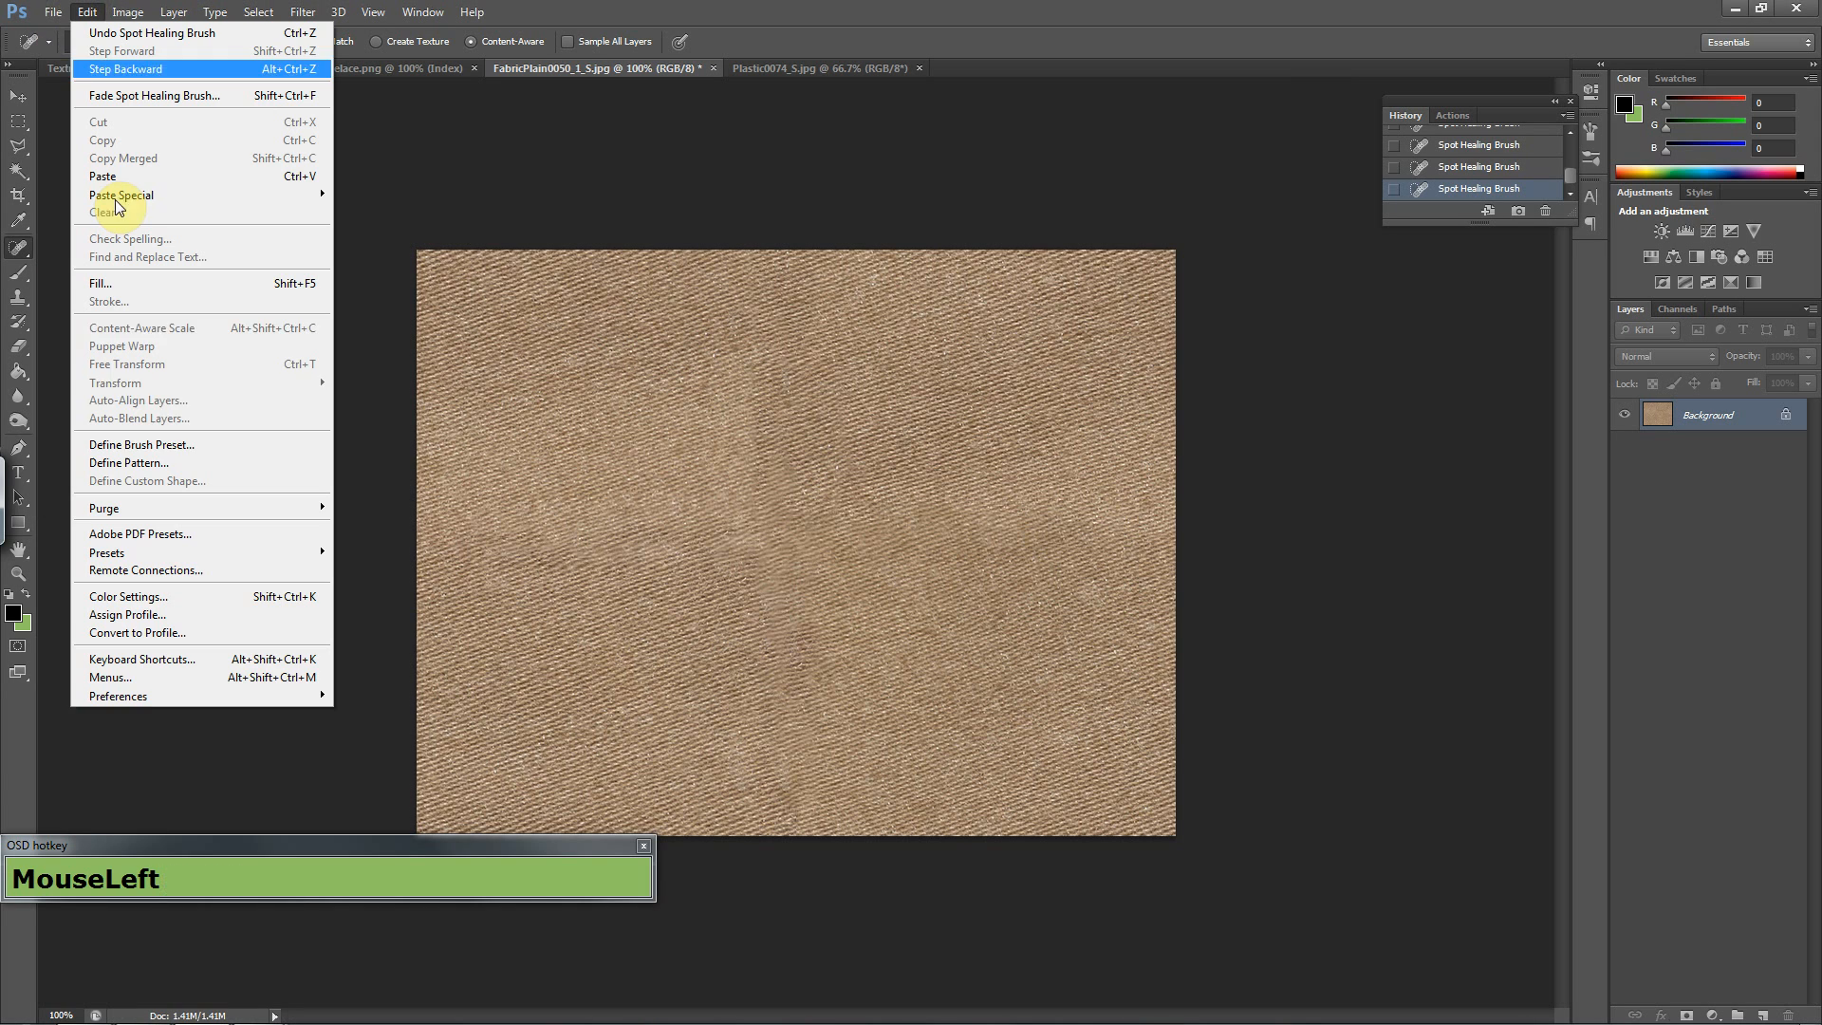
{"action": "left_click", "coordinate": [177, 463]}
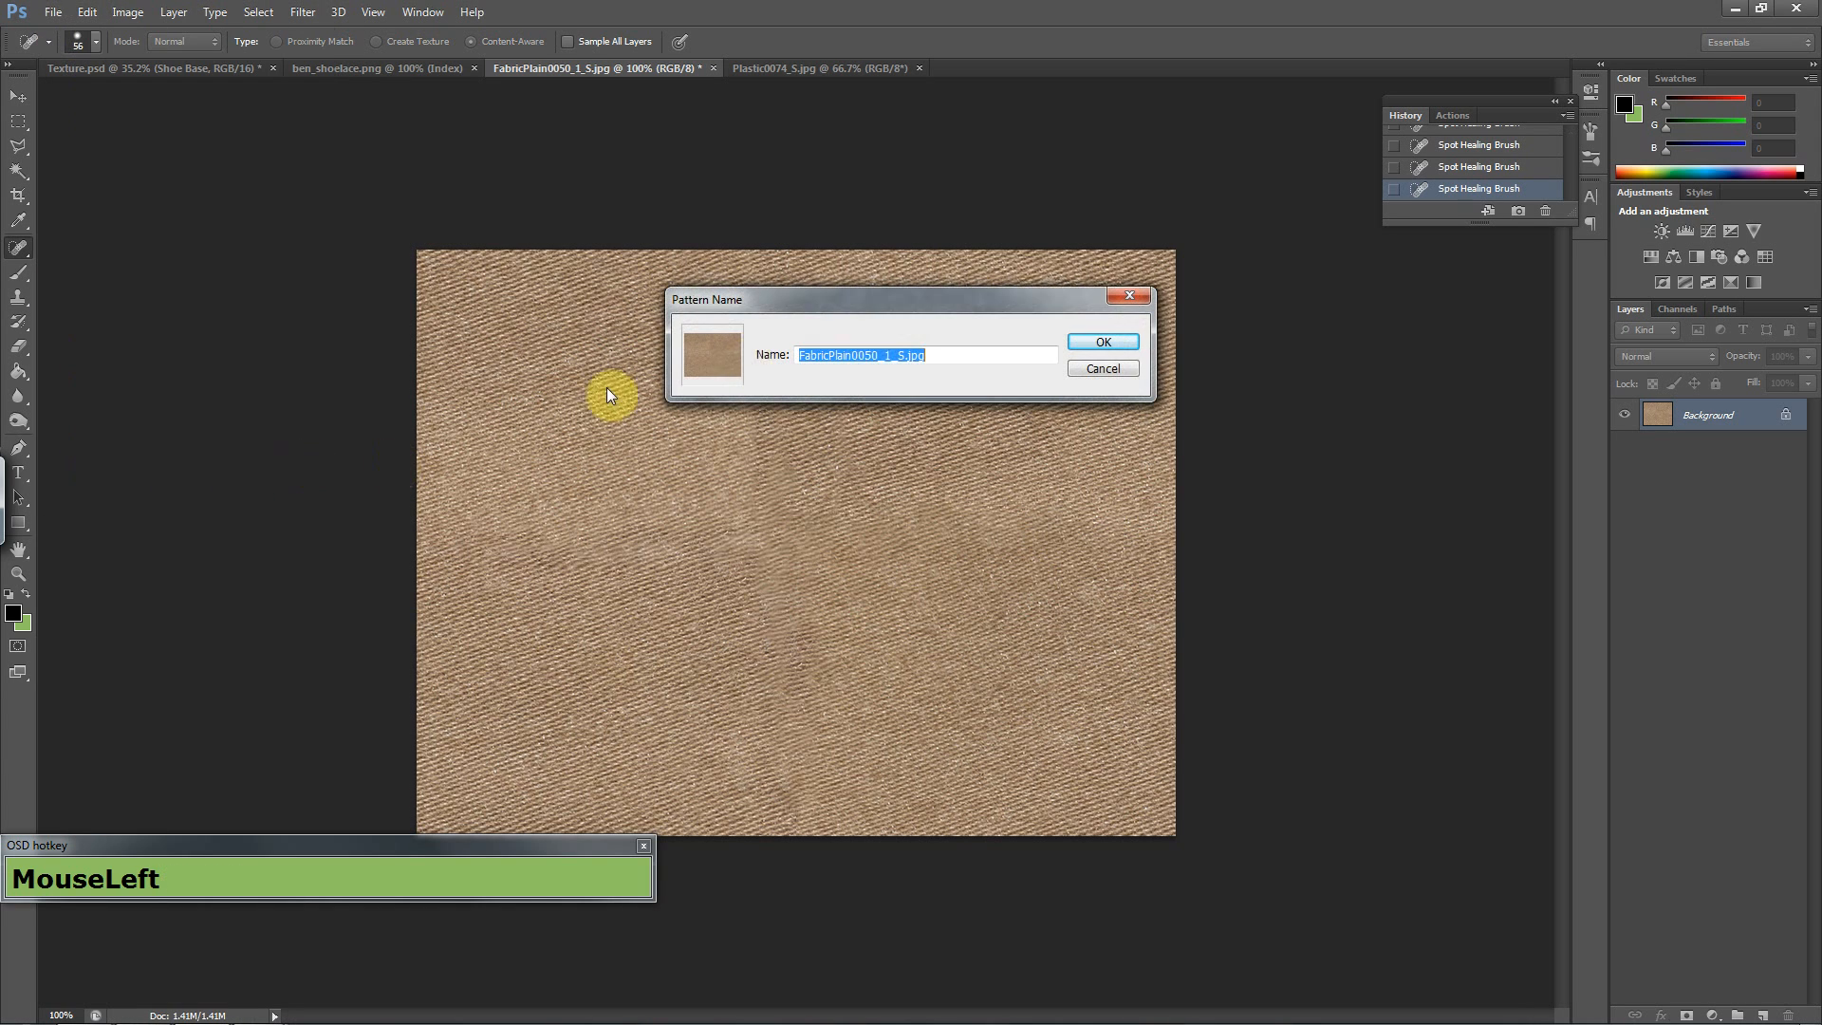
{"action": "left_click", "coordinate": [895, 361]}
{"action": "left_click_drag", "start_coordinate": [856, 354], "coordinate": [837, 354]}
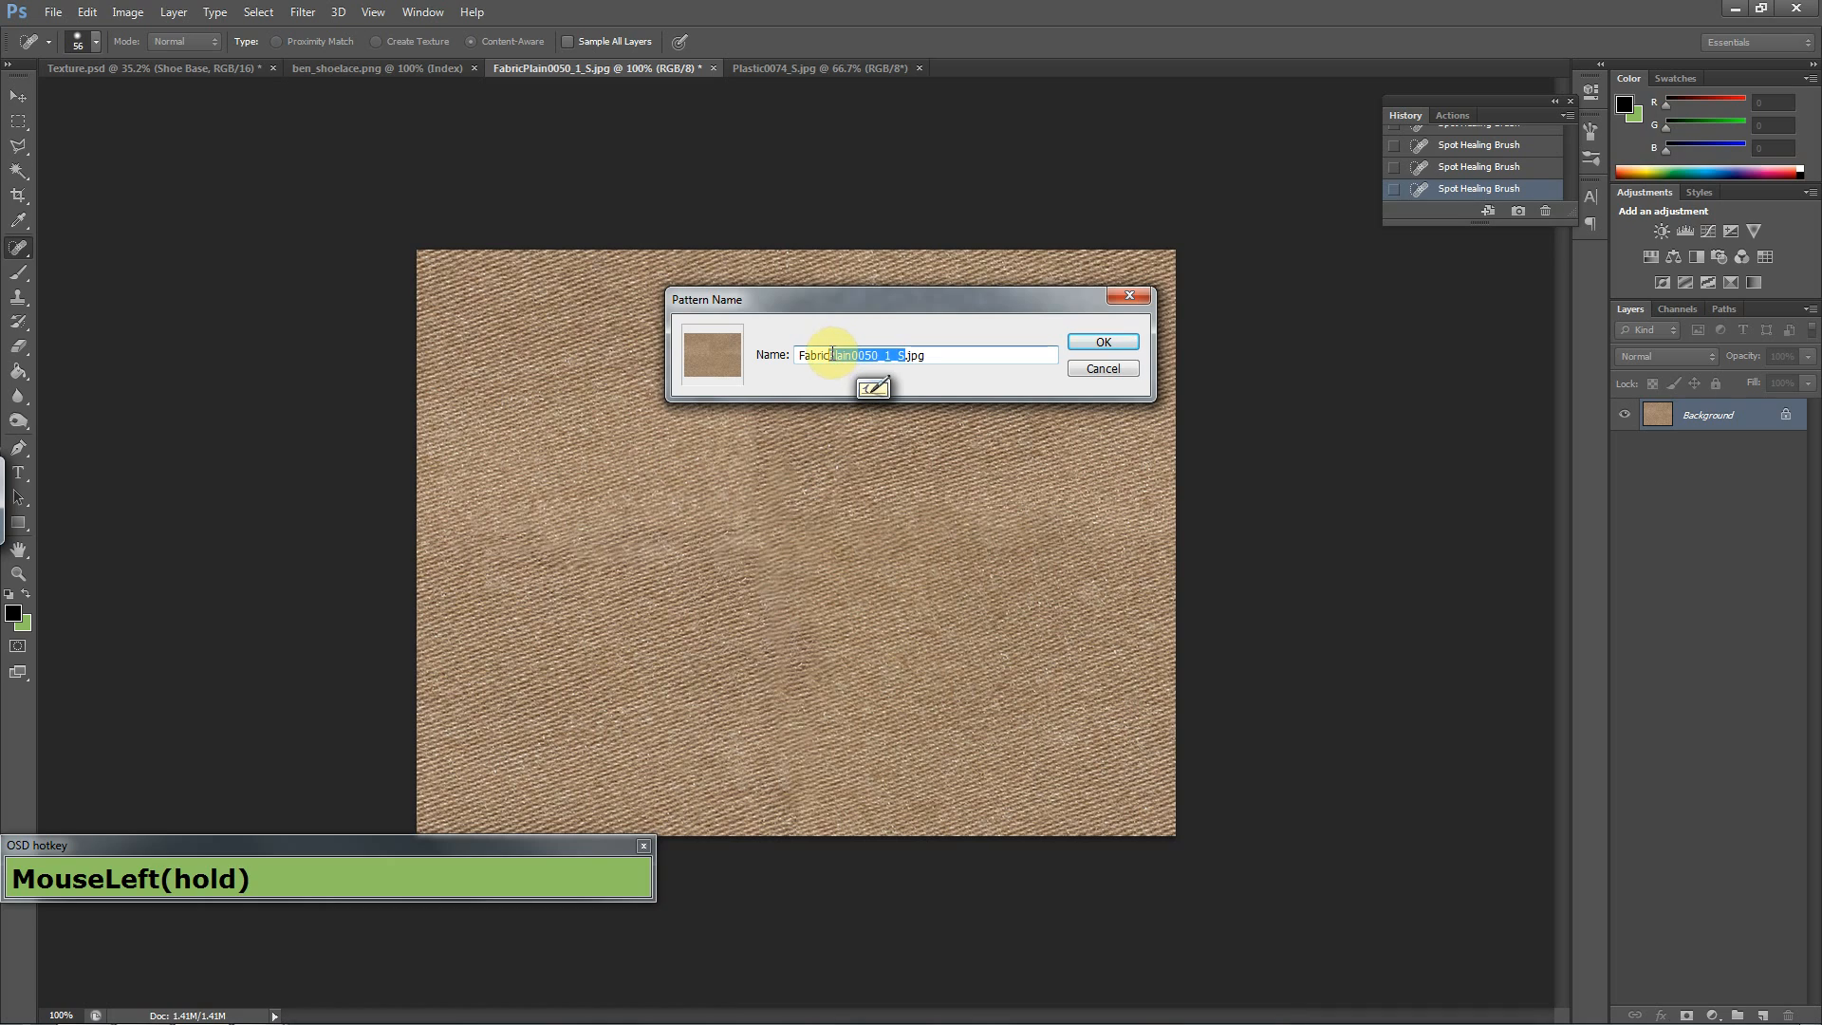
{"action": "key", "text": "BackSpace"}
{"action": "key", "text": "BackSpace"}
{"action": "key", "text": "BackSpace"}
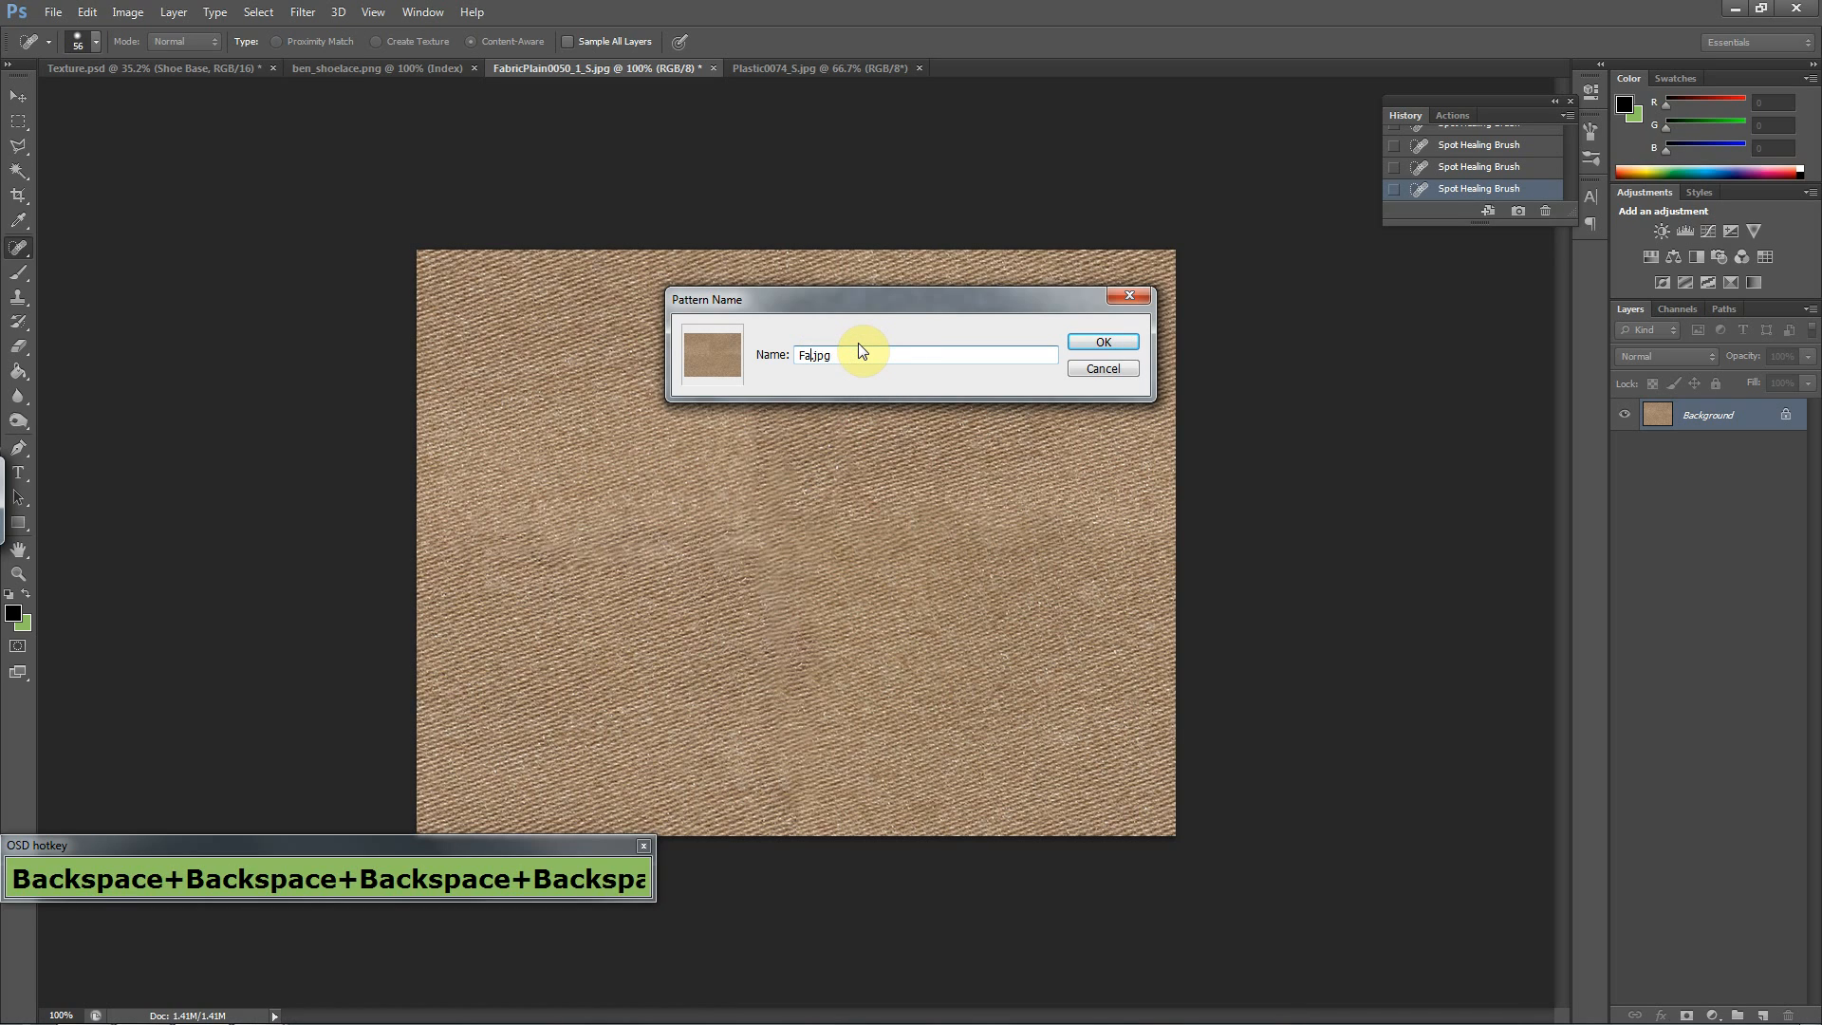
{"action": "type", "text": "bric_shoe"}
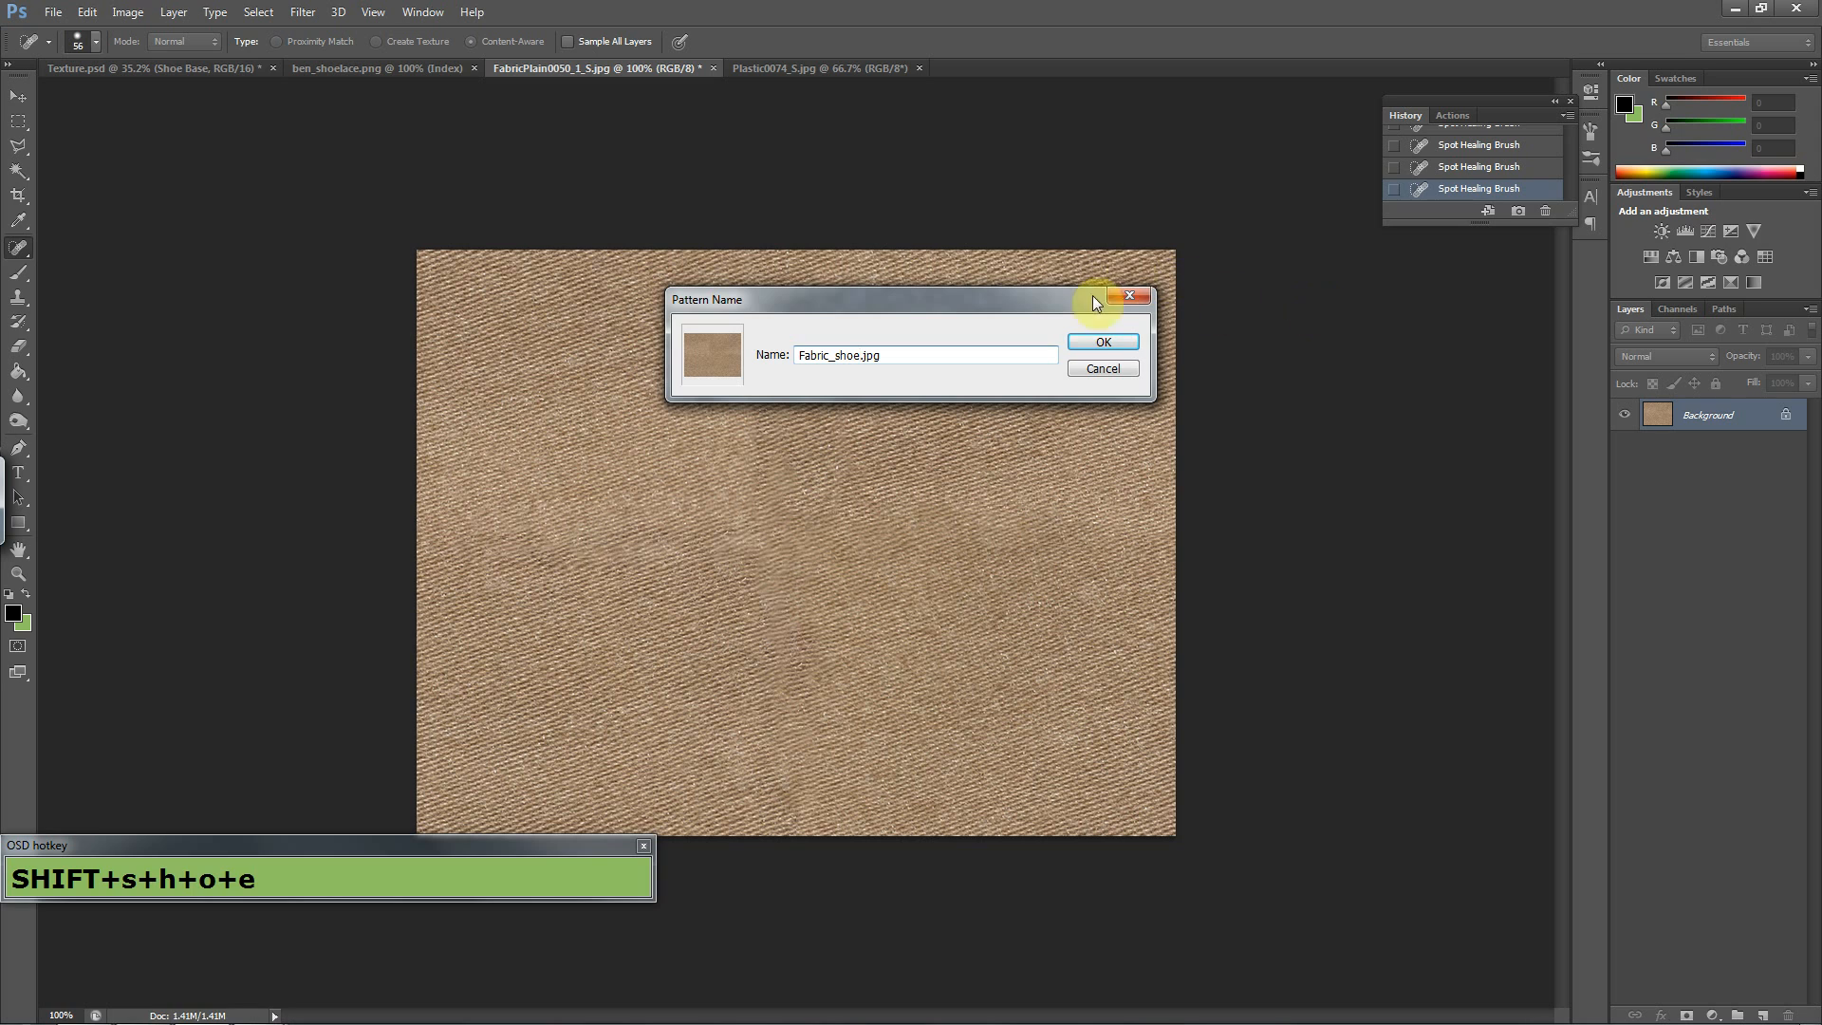
{"action": "left_click", "coordinate": [1103, 344]}
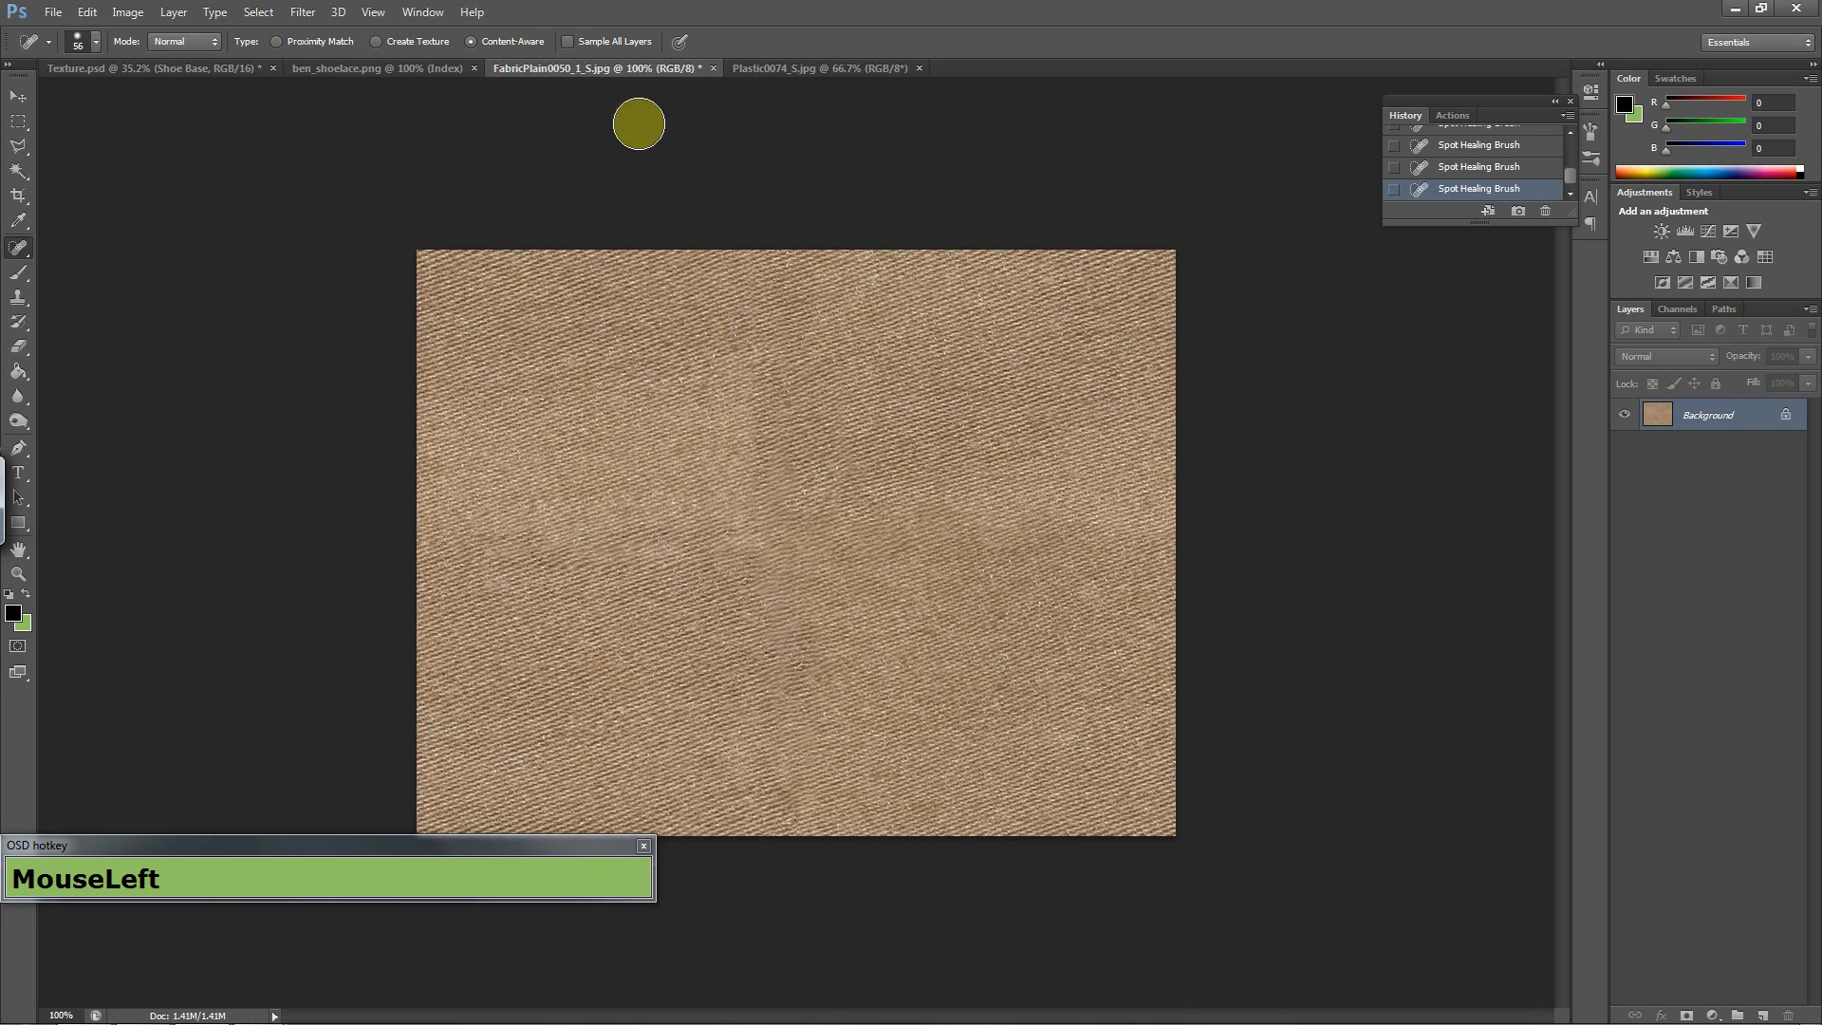
- In Texture.psd, add a Pattern Overlay to the Shoe Base layer using the Fabric_shoe.jpg pattern
{"action": "left_click", "coordinate": [415, 68]}
{"action": "left_click", "coordinate": [228, 69]}
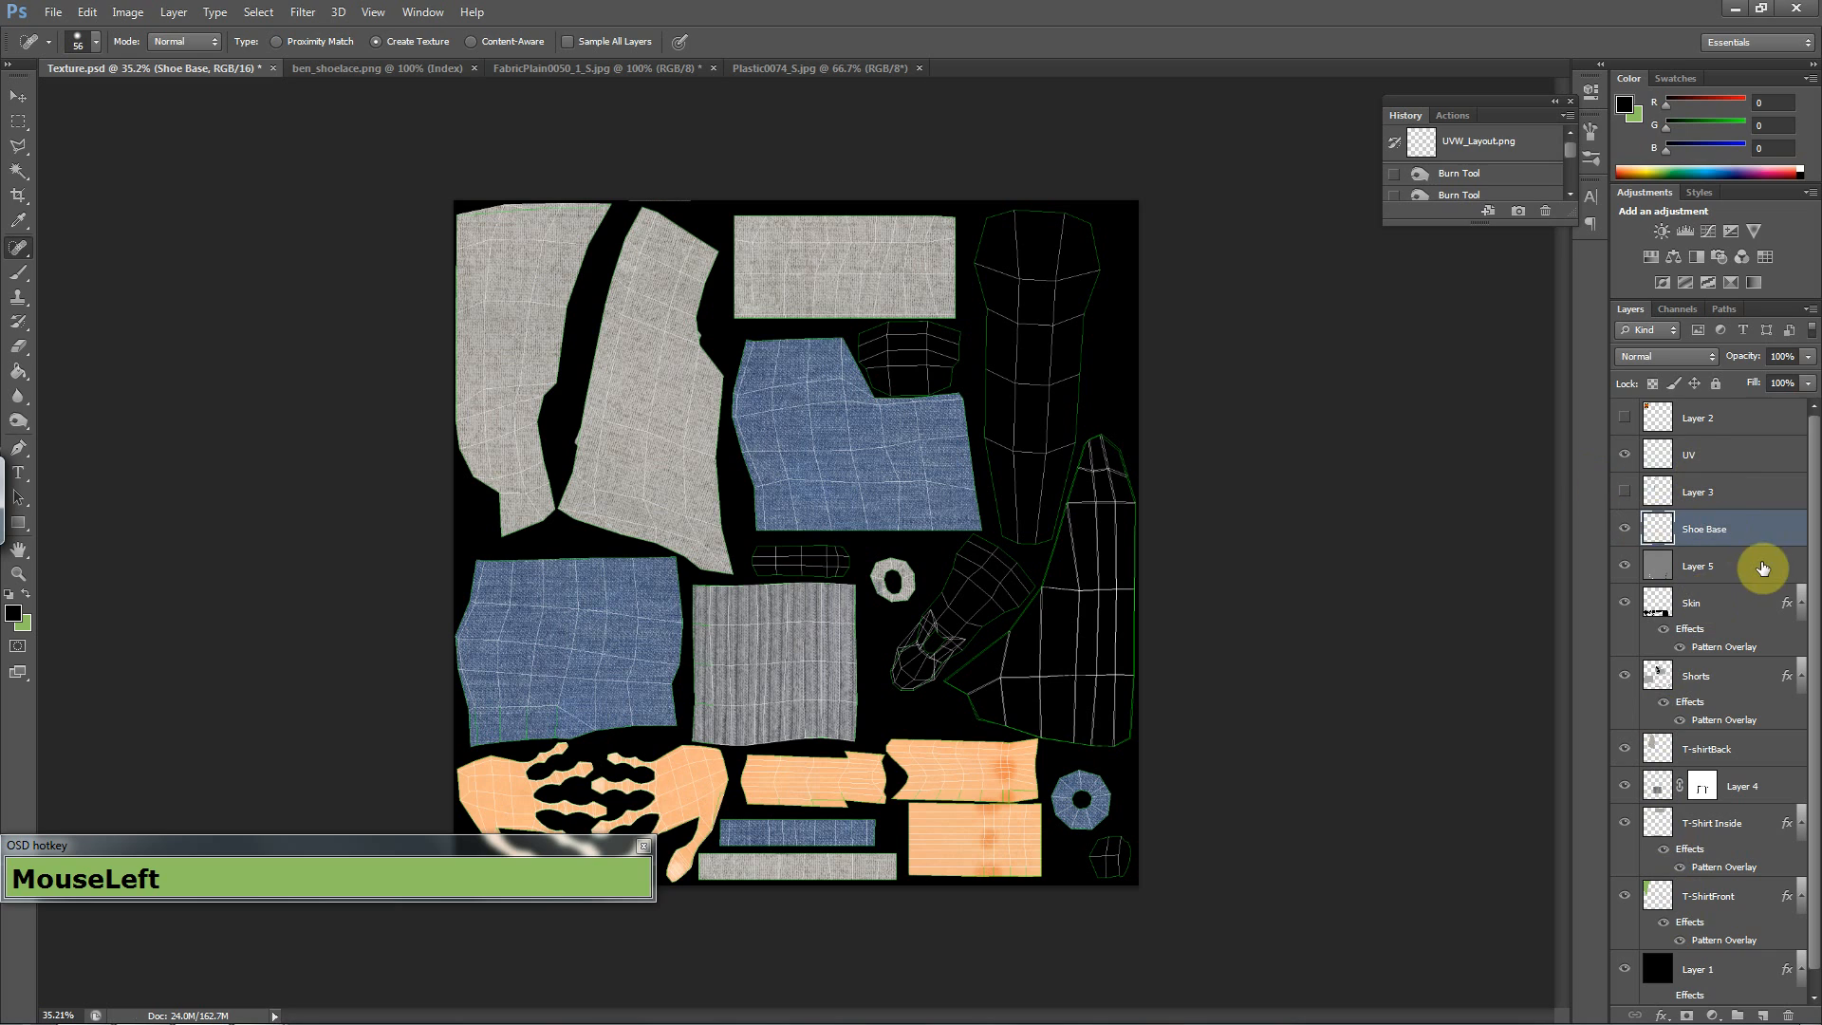
{"action": "double_click", "coordinate": [1756, 535]}
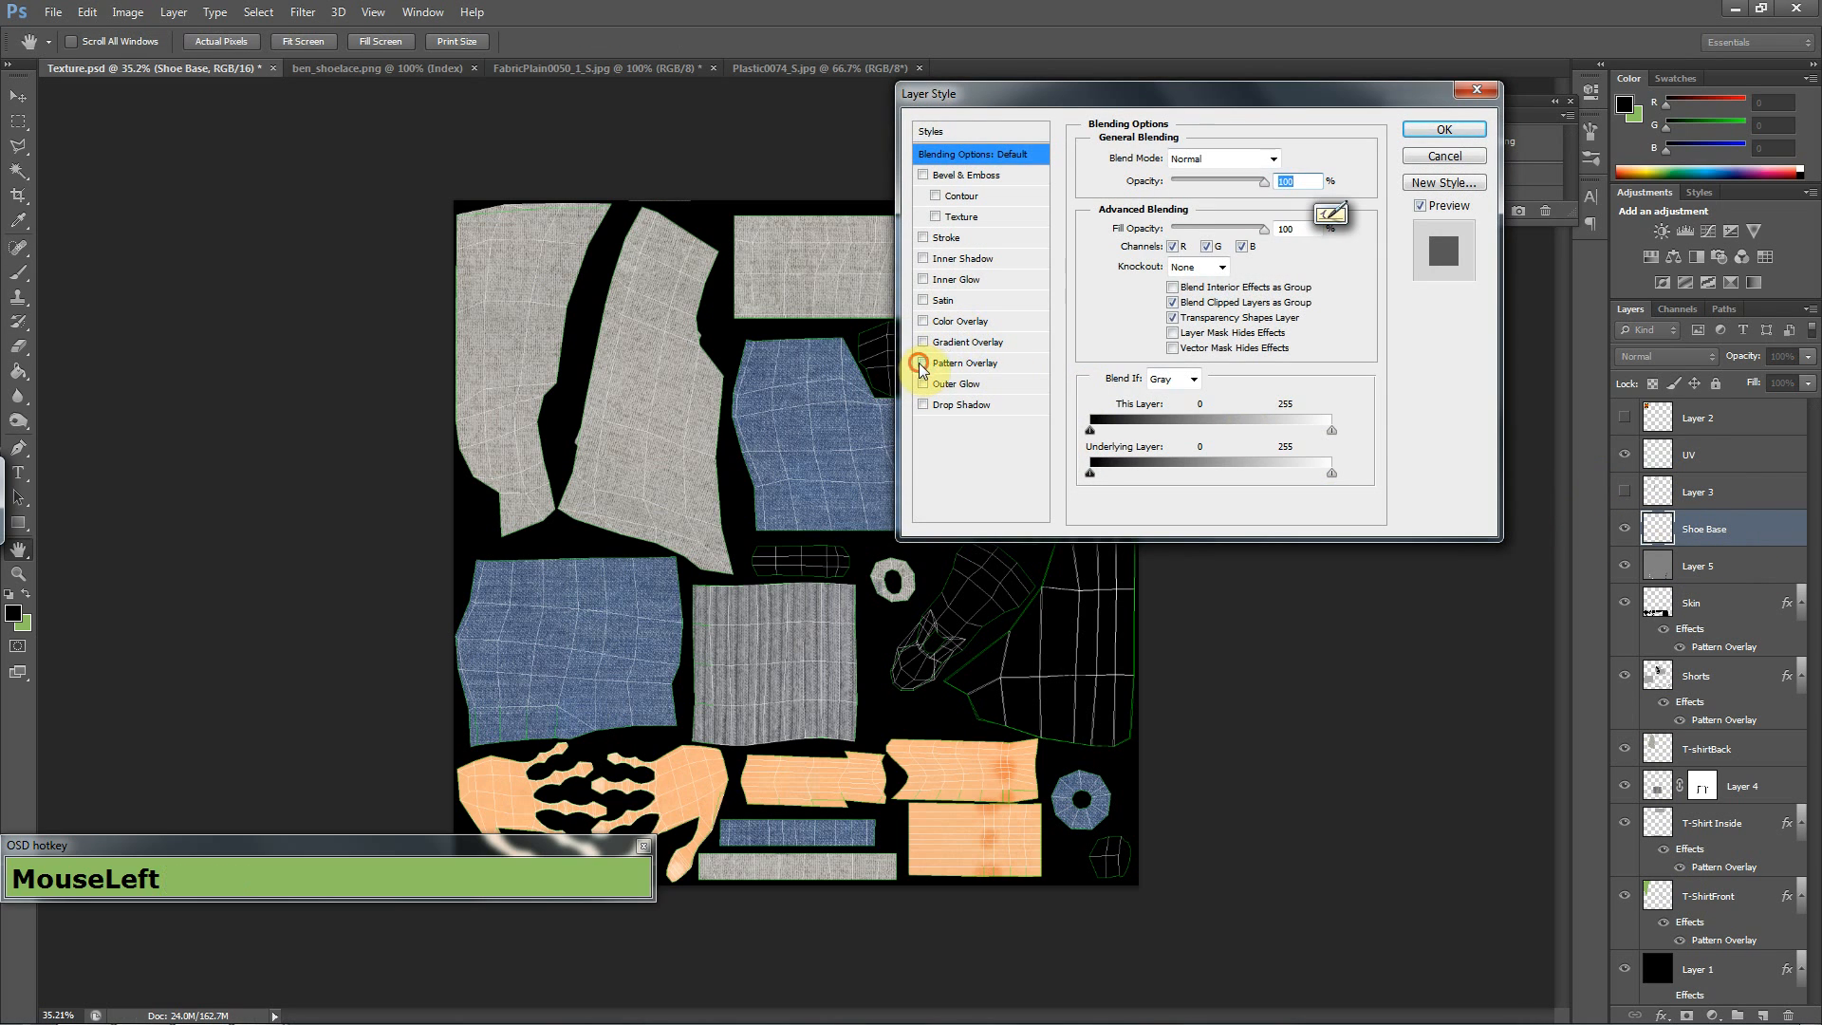
{"action": "left_click", "coordinate": [922, 363]}
{"action": "left_click", "coordinate": [1220, 223]}
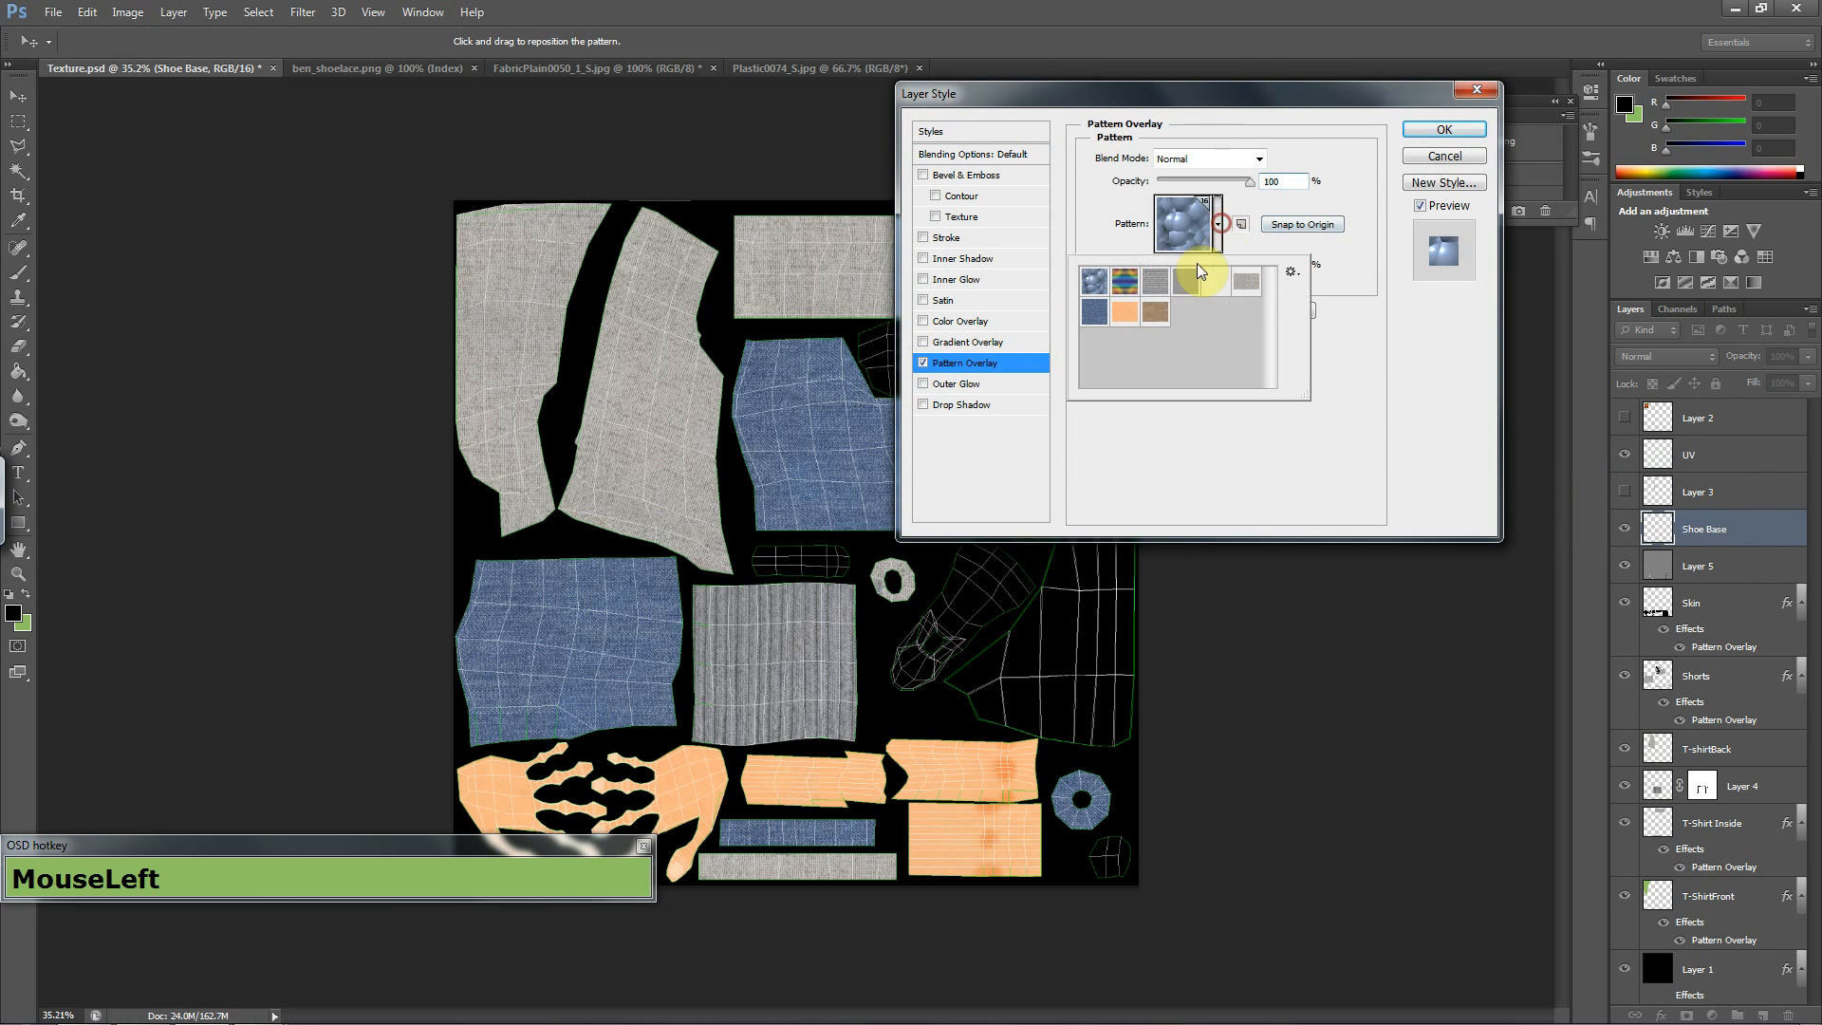
{"action": "left_click", "coordinate": [1156, 318]}
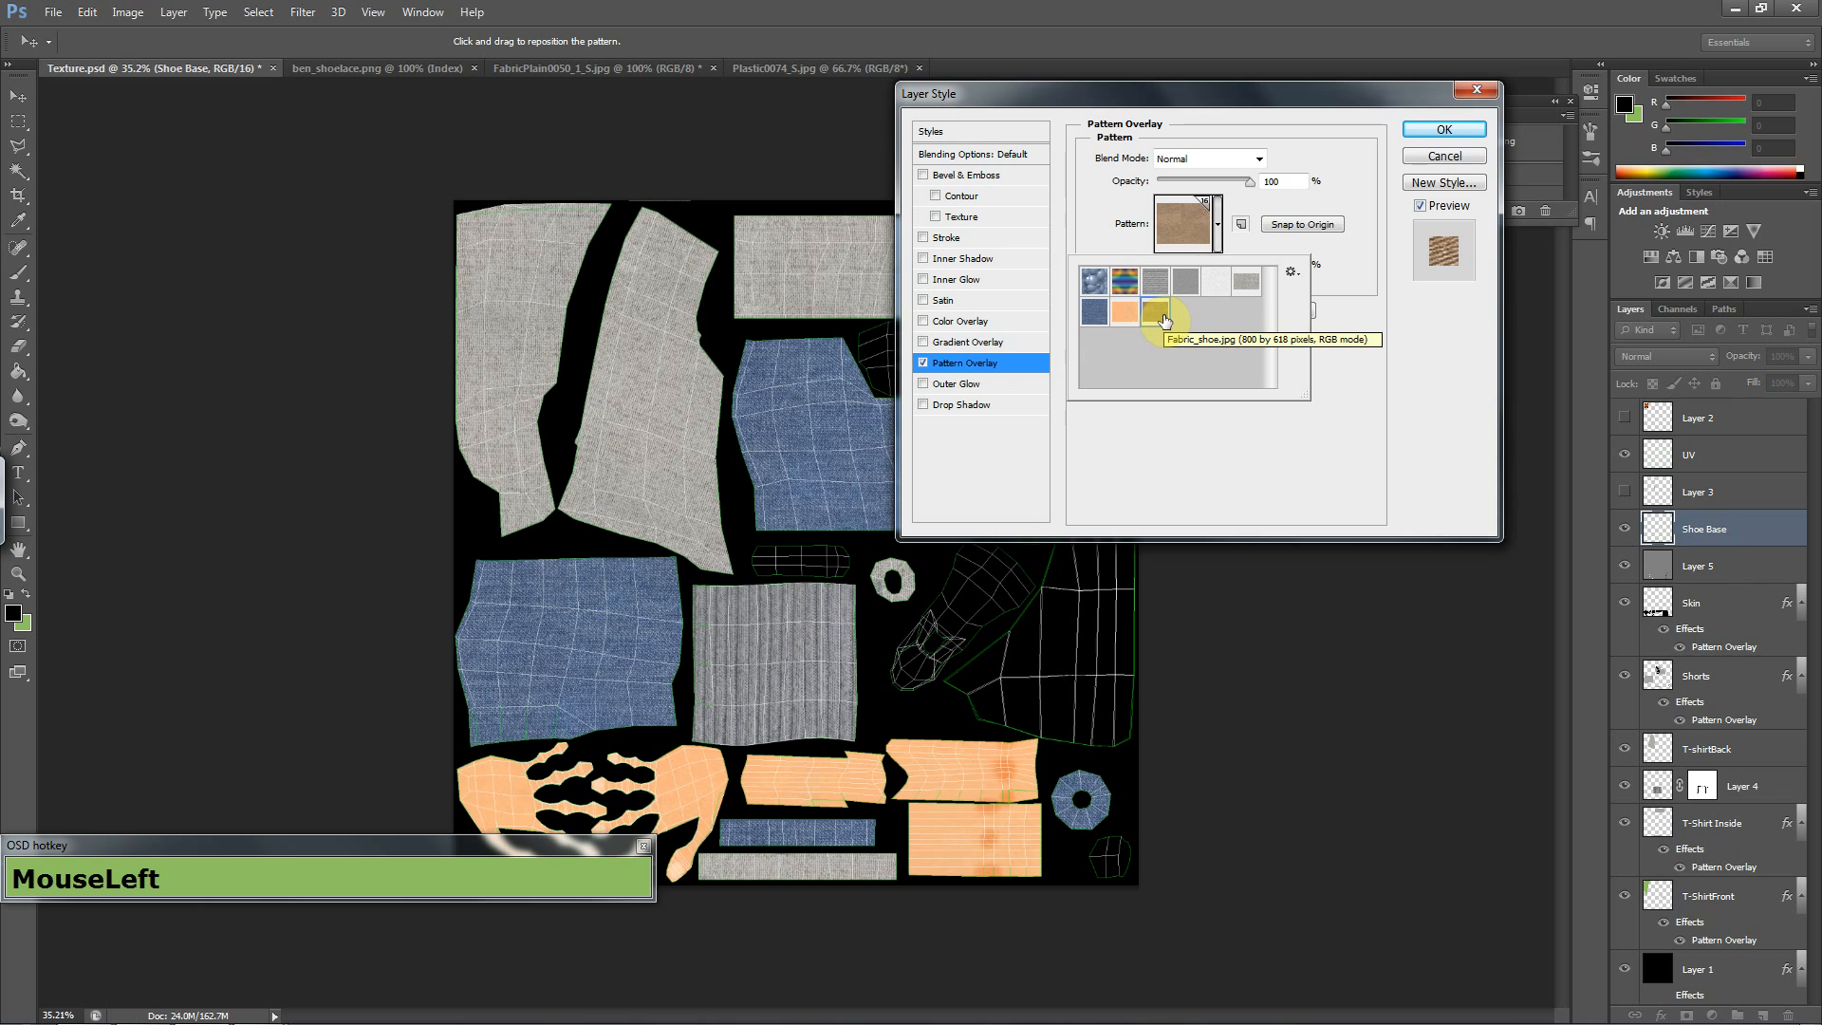
{"action": "left_click", "coordinate": [1471, 130]}
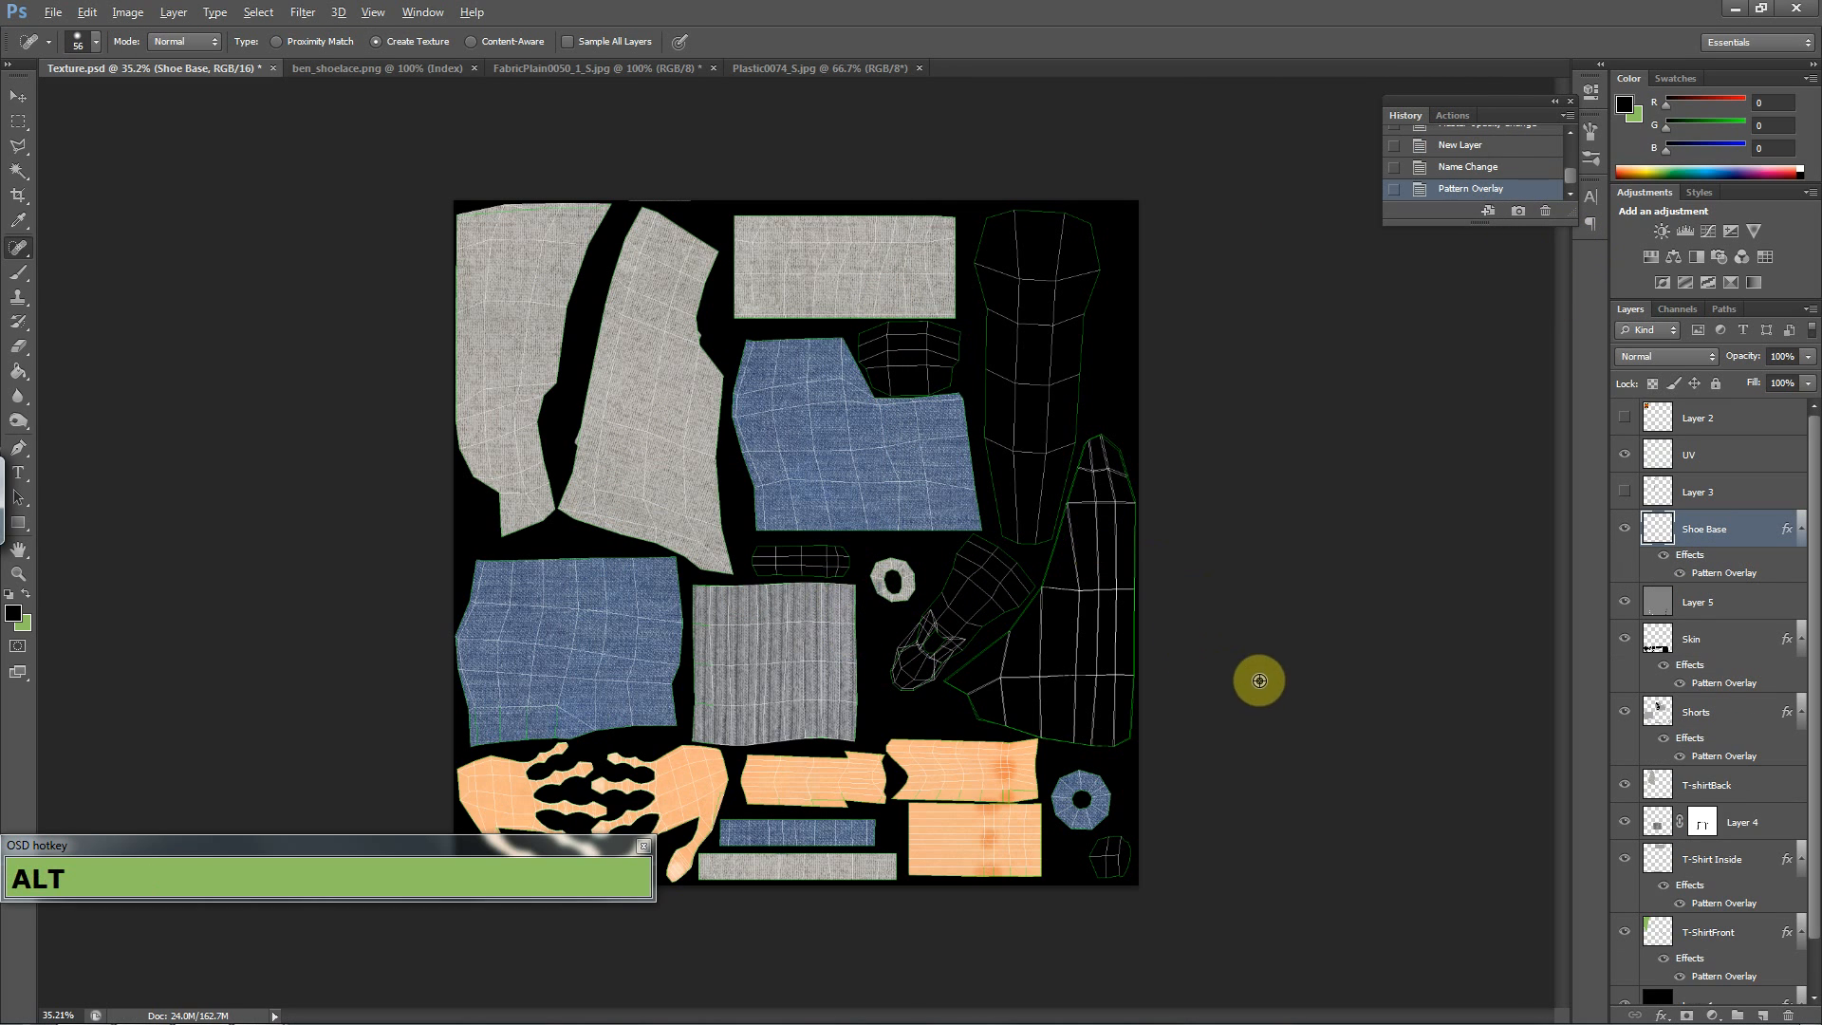
- Select the empty area around the pieces on the UV layer with the Magic Wand and invert the selection
{"action": "key", "text": "z"}
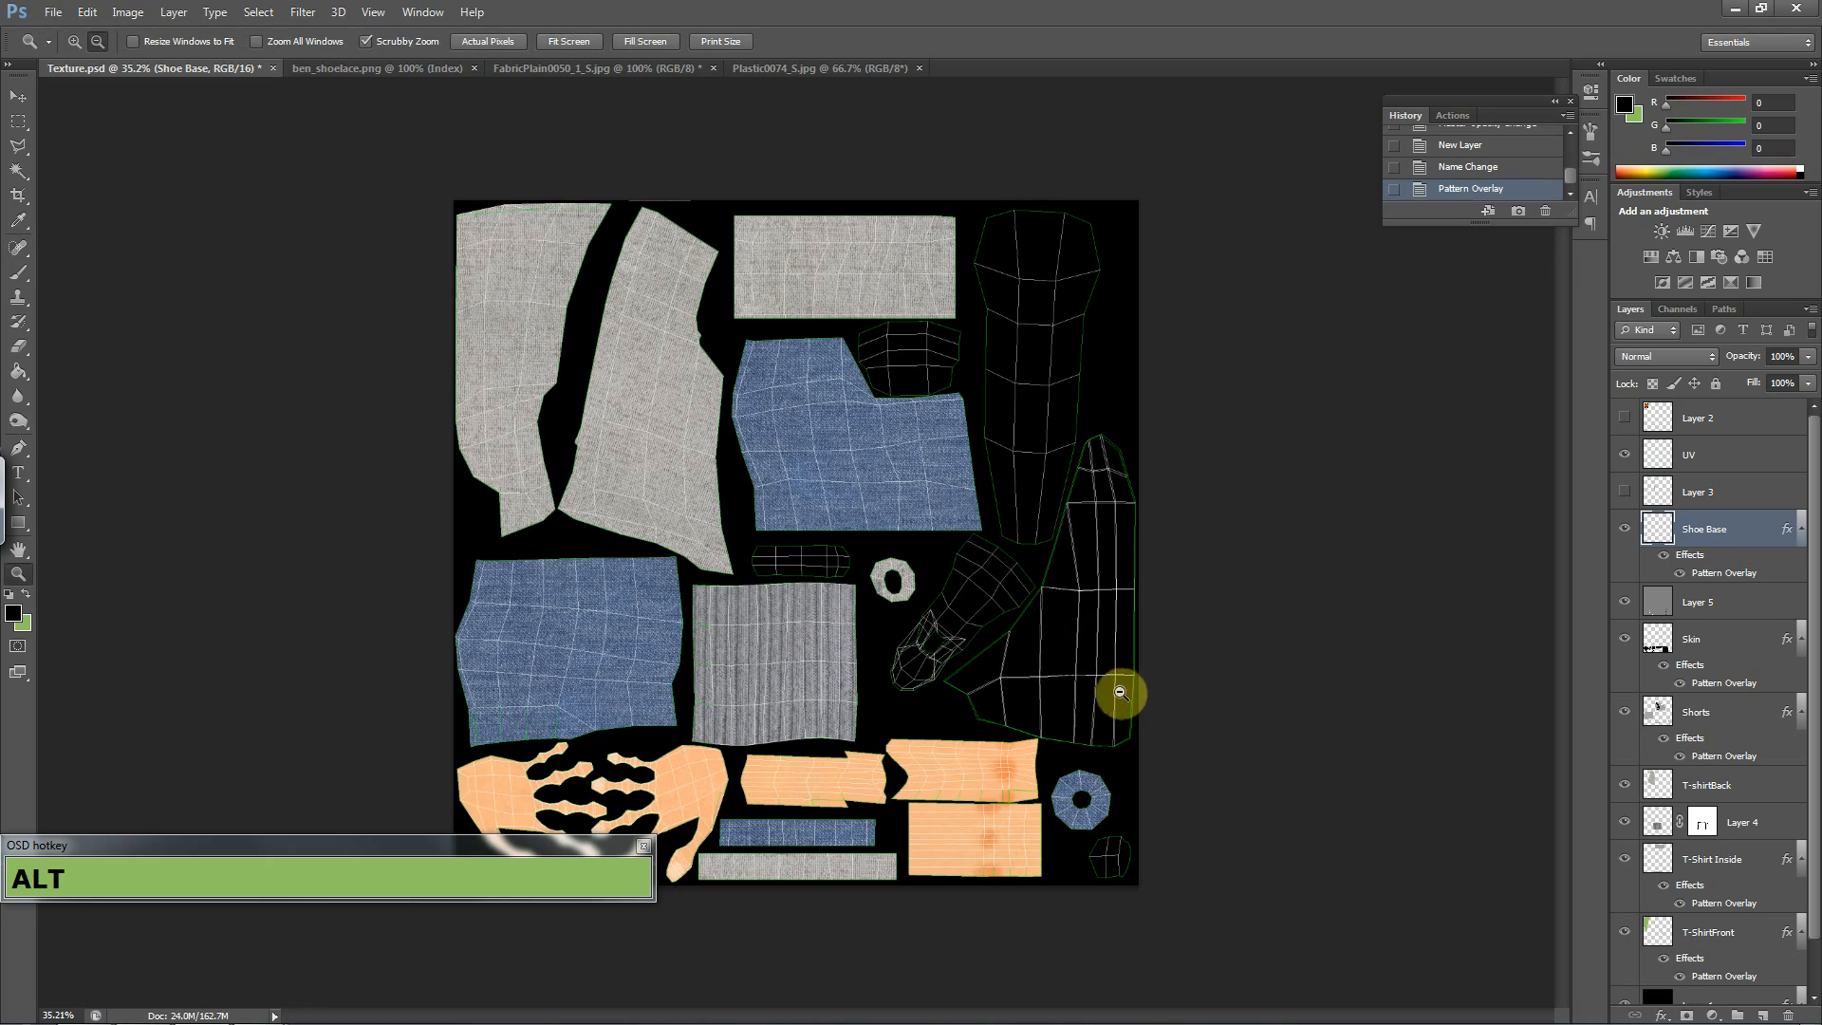
{"action": "left_click", "coordinate": [1129, 698], "text": "alt"}
{"action": "left_click_drag", "start_coordinate": [1172, 842], "coordinate": [1278, 689]}
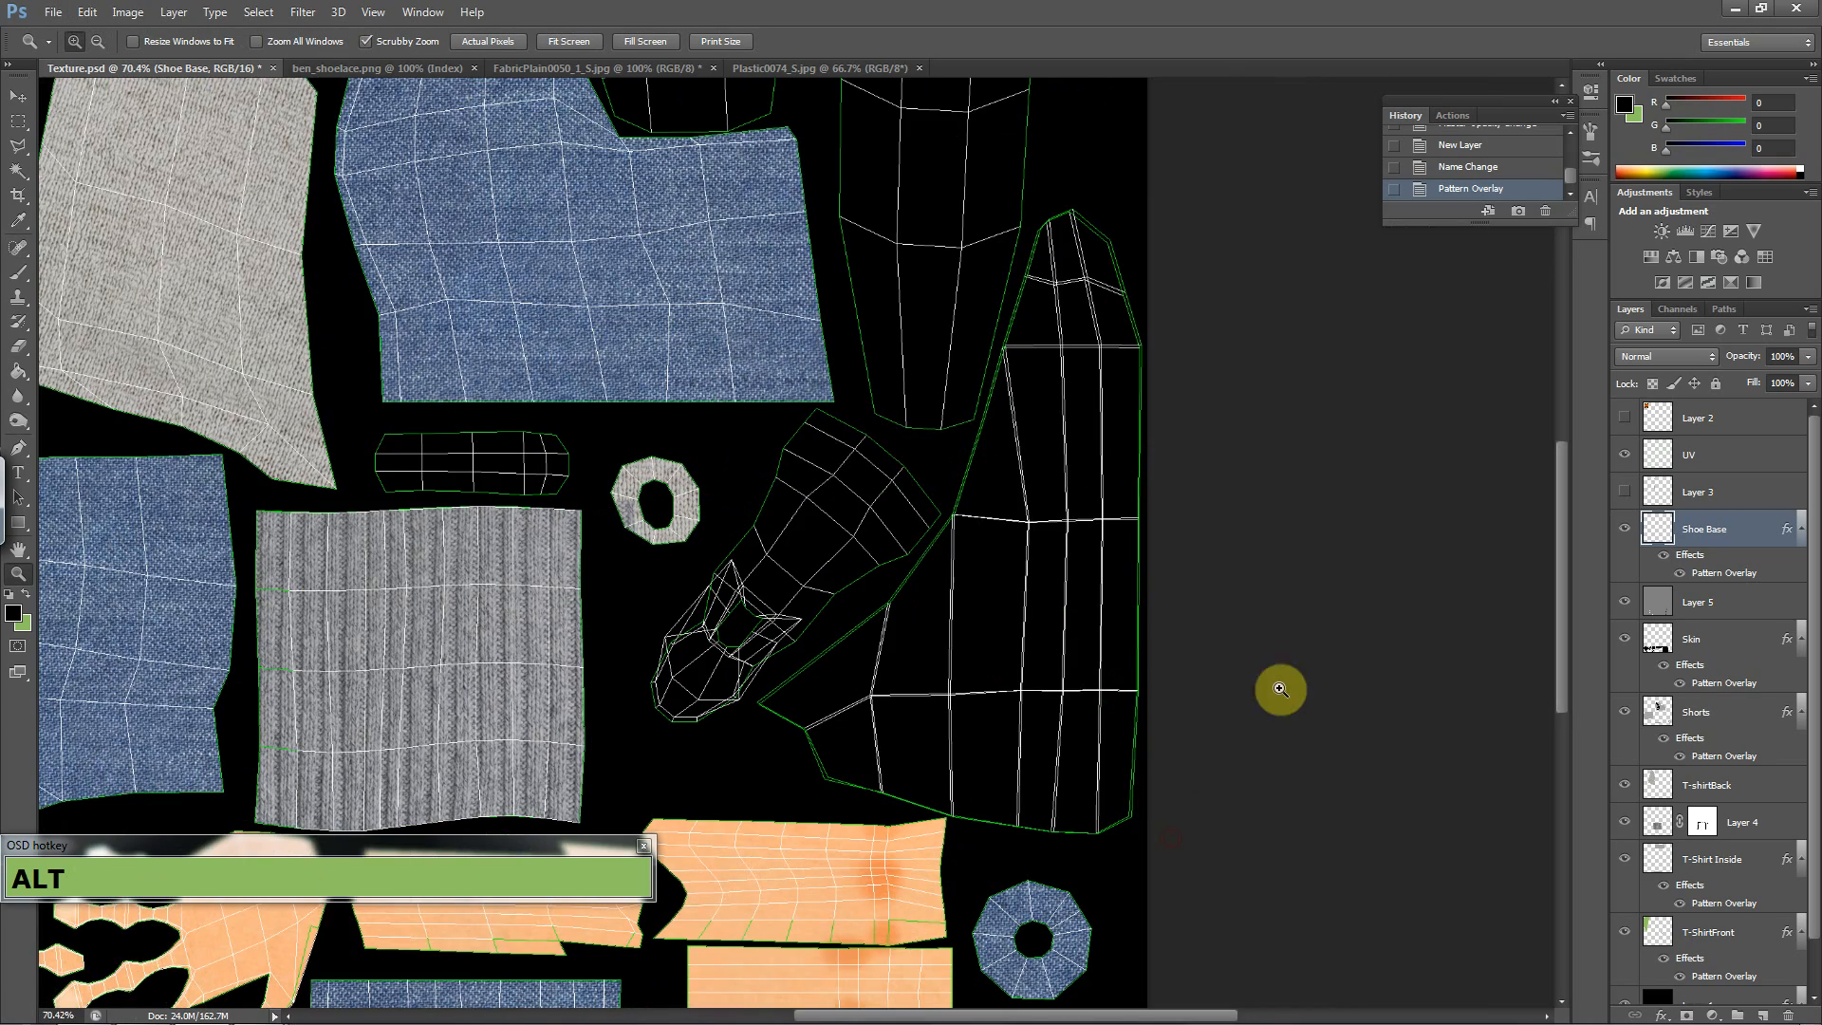
{"action": "left_click_drag", "start_coordinate": [1139, 545], "coordinate": [919, 529]}
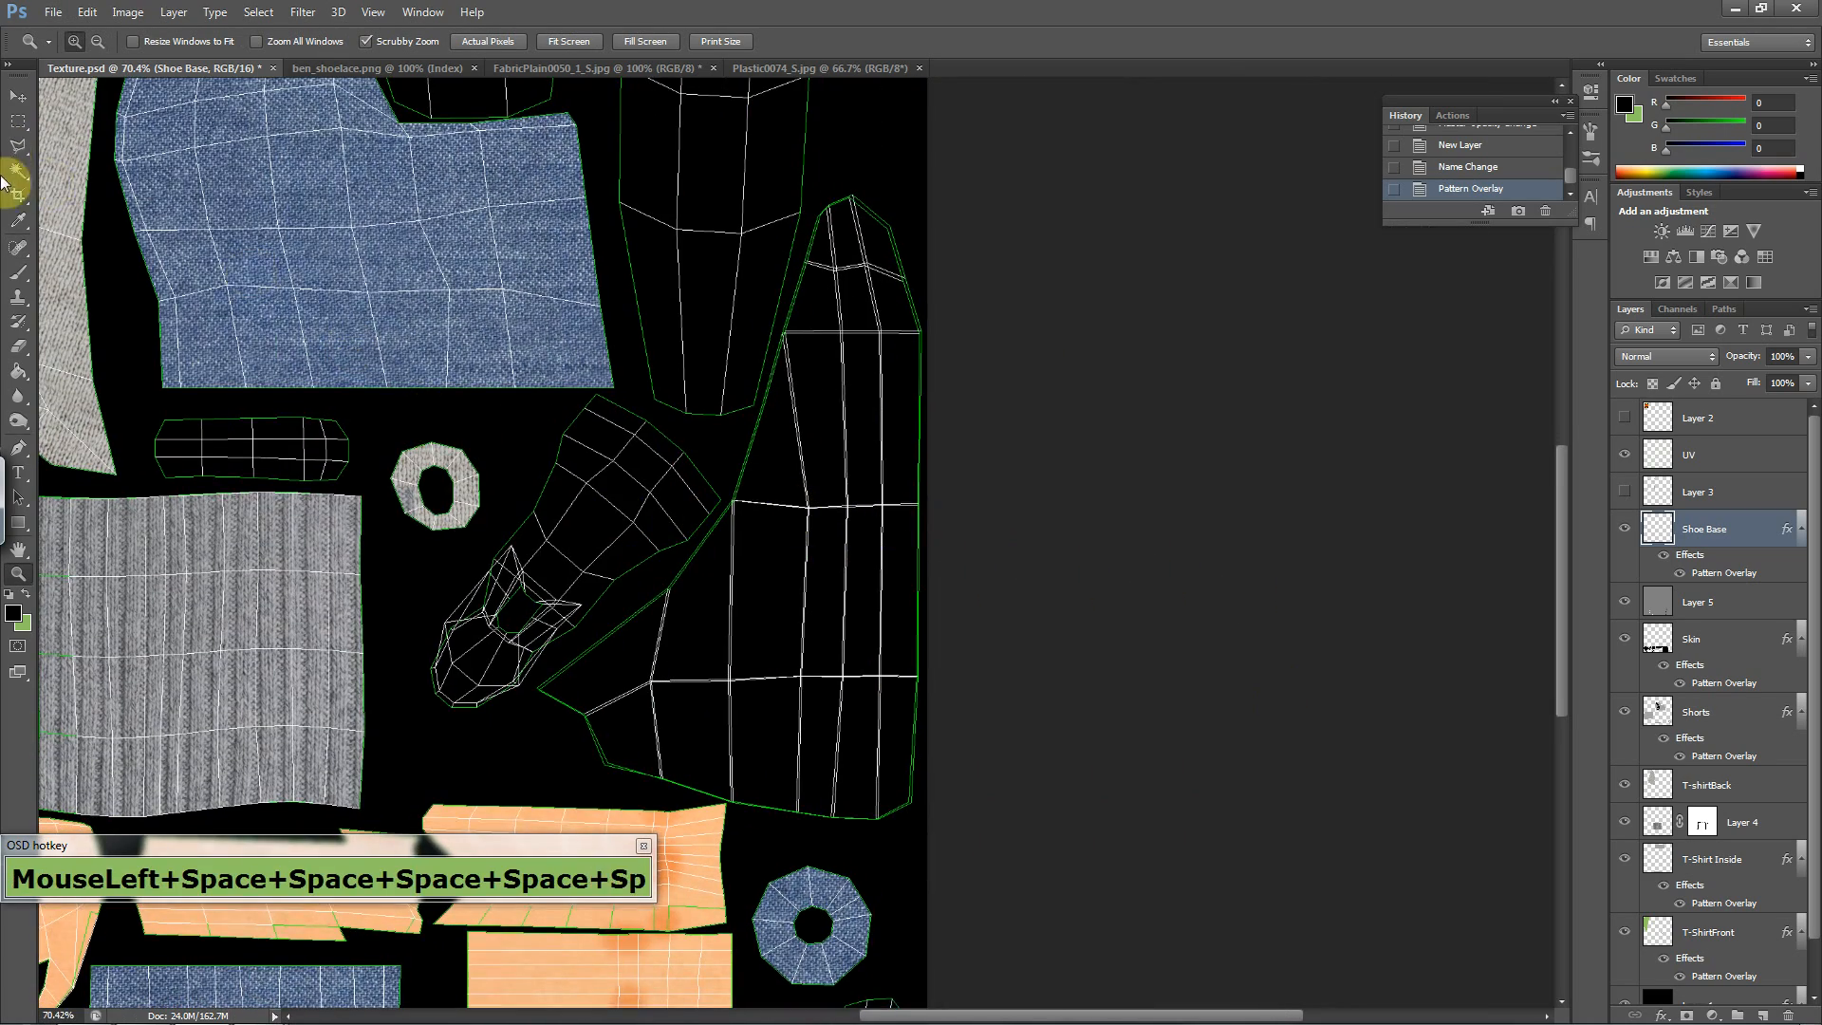
{"action": "left_click", "coordinate": [18, 172]}
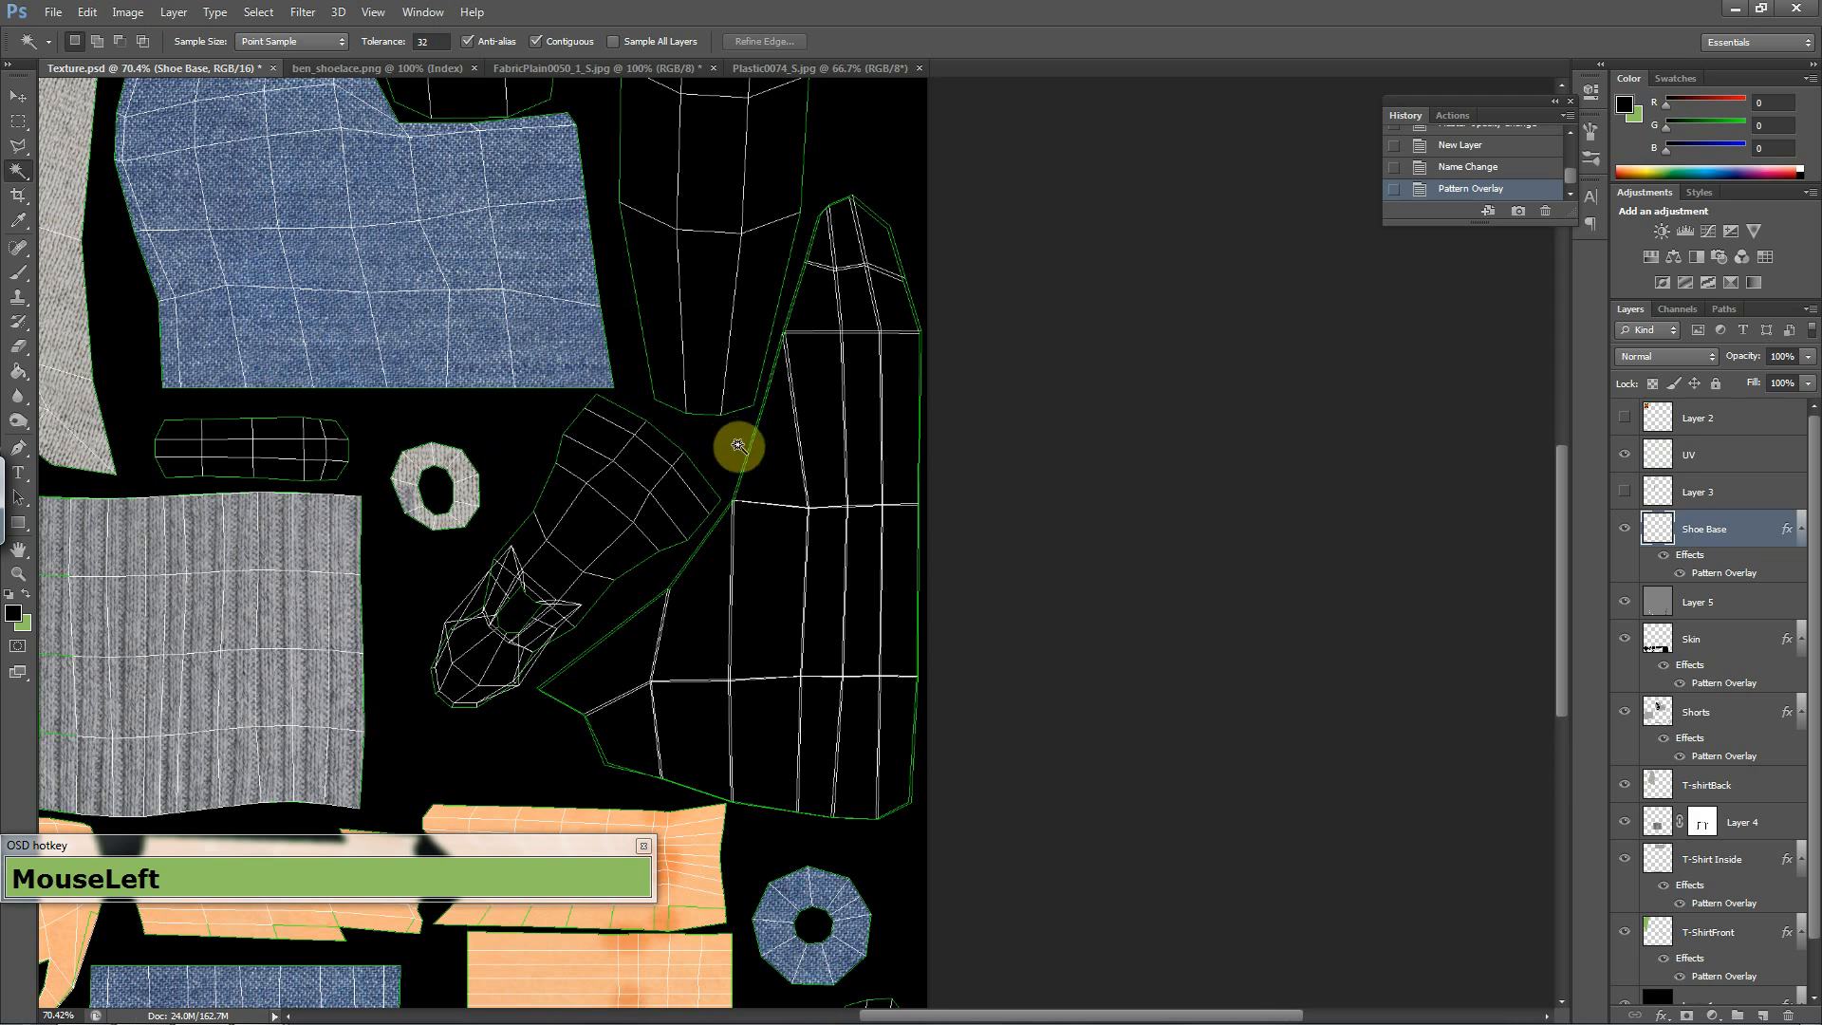
{"action": "left_click", "coordinate": [1751, 456]}
{"action": "left_click", "coordinate": [734, 436]}
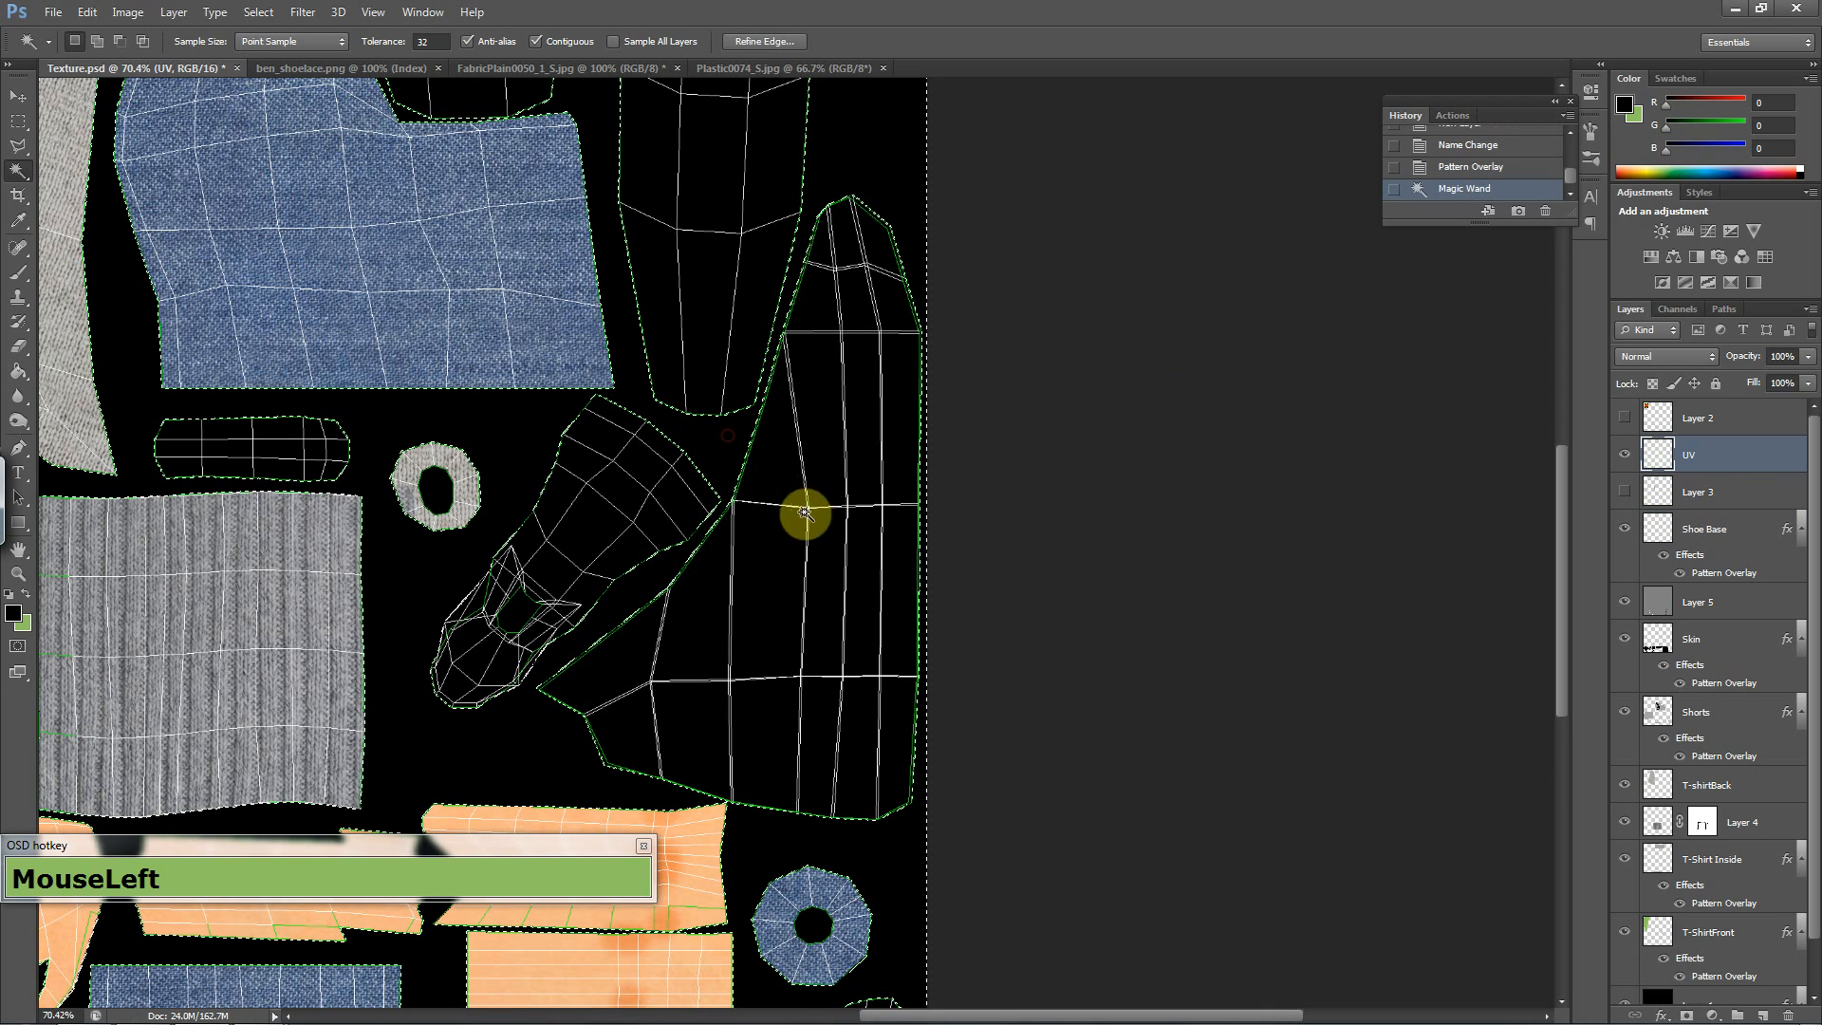
{"action": "key", "text": "ctrl+shift+i"}
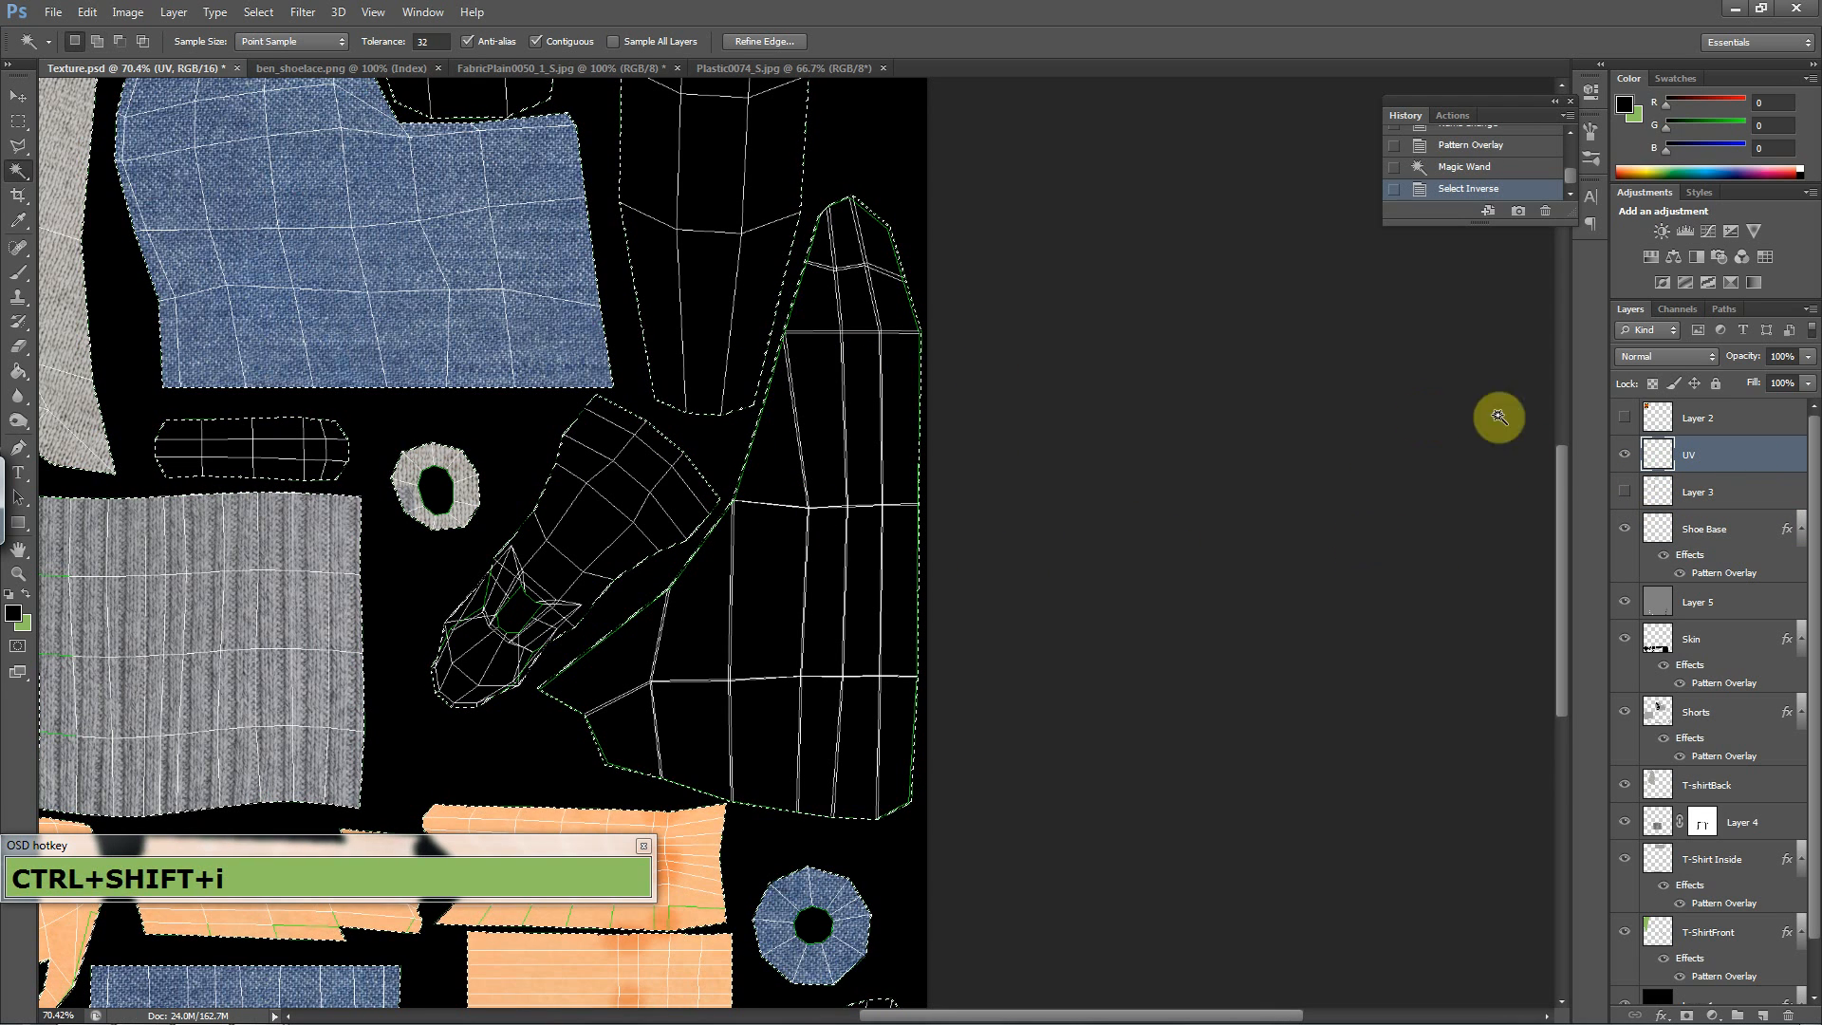
- On the Shoe Base layer, brush over the large, long and tapered shoe pieces and most of the small piece above the denim
{"action": "left_click", "coordinate": [1713, 529]}
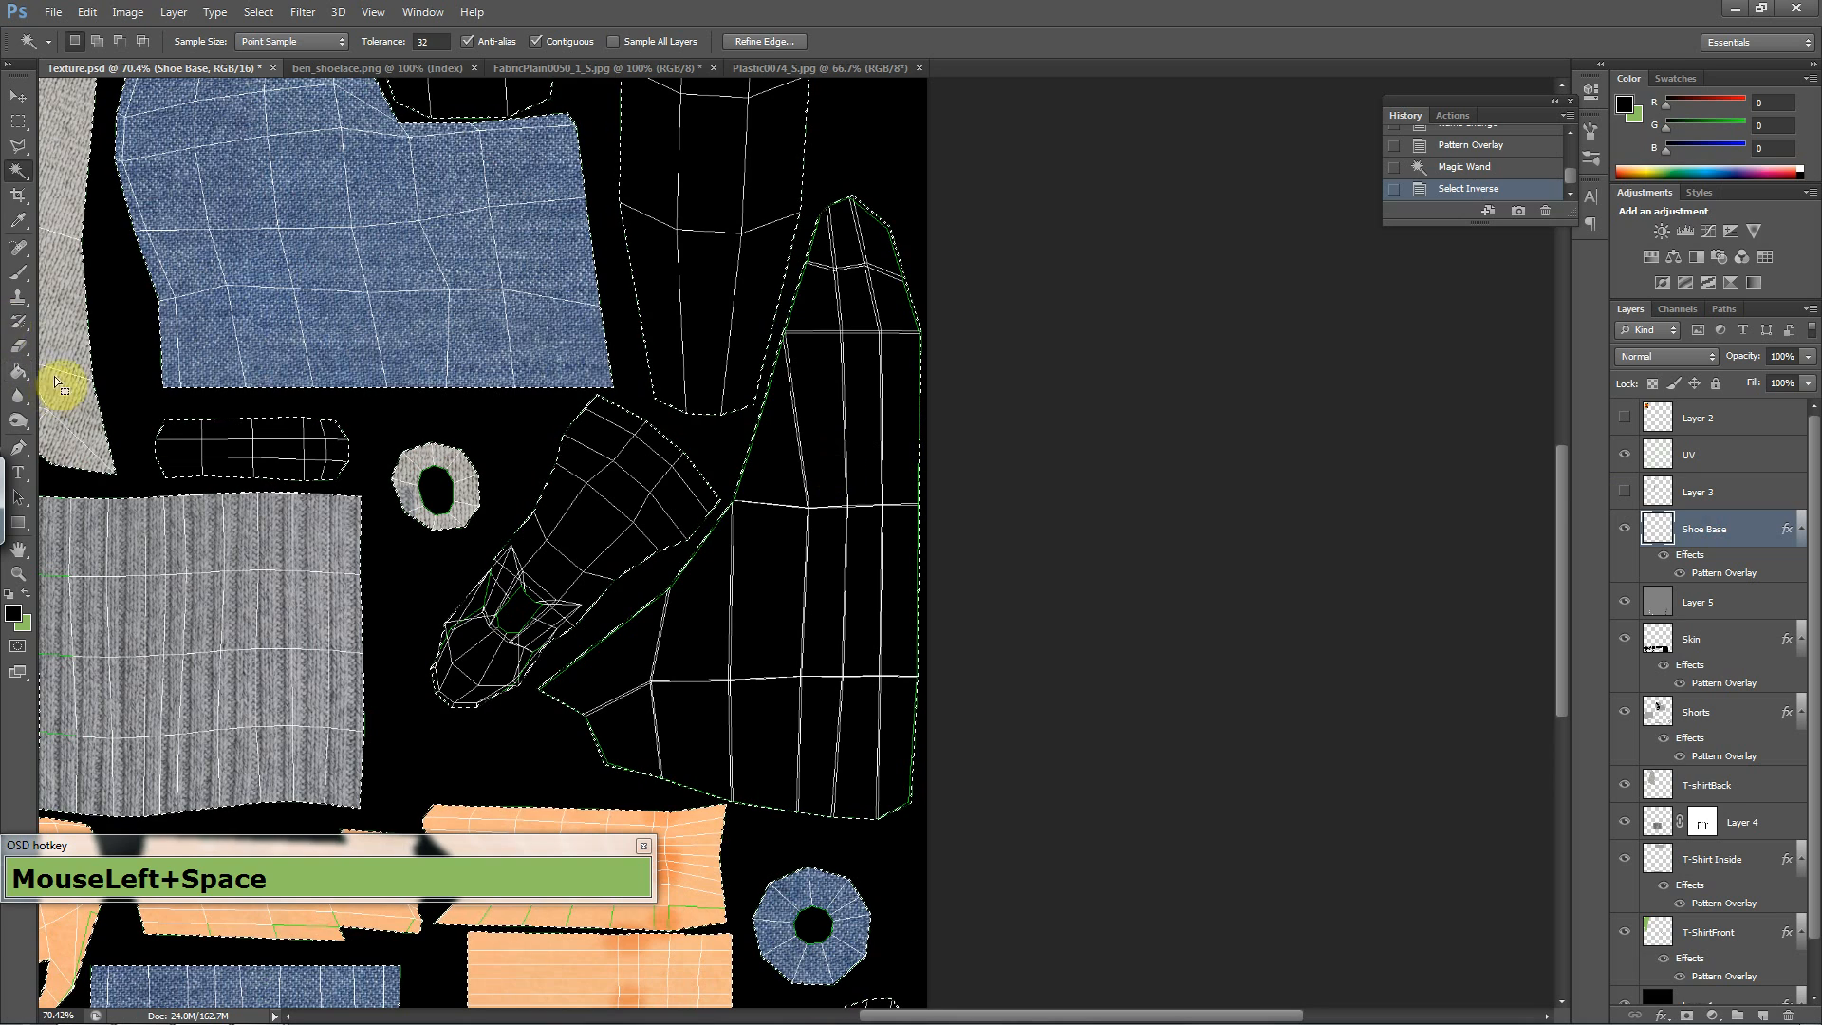
{"action": "left_click", "coordinate": [18, 273]}
{"action": "mouse_move", "coordinate": [895, 512]}
{"action": "left_mouse_down"}
{"action": "mouse_move", "coordinate": [926, 413]}
{"action": "mouse_move", "coordinate": [924, 360]}
{"action": "mouse_move", "coordinate": [904, 268]}
{"action": "mouse_move", "coordinate": [880, 255]}
{"action": "mouse_move", "coordinate": [864, 284]}
{"action": "mouse_move", "coordinate": [864, 241]}
{"action": "mouse_move", "coordinate": [871, 276]}
{"action": "mouse_move", "coordinate": [892, 264]}
{"action": "mouse_move", "coordinate": [843, 299]}
{"action": "mouse_move", "coordinate": [880, 273]}
{"action": "mouse_move", "coordinate": [839, 283]}
{"action": "mouse_move", "coordinate": [869, 400]}
{"action": "mouse_move", "coordinate": [857, 513]}
{"action": "mouse_move", "coordinate": [835, 483]}
{"action": "mouse_move", "coordinate": [855, 424]}
{"action": "mouse_move", "coordinate": [817, 463]}
{"action": "mouse_move", "coordinate": [820, 503]}
{"action": "mouse_move", "coordinate": [854, 479]}
{"action": "mouse_move", "coordinate": [880, 517]}
{"action": "mouse_move", "coordinate": [813, 480]}
{"action": "mouse_move", "coordinate": [878, 569]}
{"action": "mouse_move", "coordinate": [875, 703]}
{"action": "mouse_move", "coordinate": [876, 644]}
{"action": "mouse_move", "coordinate": [852, 638]}
{"action": "mouse_move", "coordinate": [890, 725]}
{"action": "mouse_move", "coordinate": [959, 729]}
{"action": "mouse_move", "coordinate": [909, 763]}
{"action": "mouse_move", "coordinate": [871, 742]}
{"action": "mouse_move", "coordinate": [818, 786]}
{"action": "mouse_move", "coordinate": [829, 757]}
{"action": "mouse_move", "coordinate": [784, 726]}
{"action": "mouse_move", "coordinate": [852, 602]}
{"action": "mouse_move", "coordinate": [808, 552]}
{"action": "mouse_move", "coordinate": [834, 501]}
{"action": "mouse_move", "coordinate": [805, 480]}
{"action": "mouse_move", "coordinate": [737, 505]}
{"action": "mouse_move", "coordinate": [708, 451]}
{"action": "mouse_move", "coordinate": [666, 496]}
{"action": "mouse_move", "coordinate": [662, 582]}
{"action": "mouse_move", "coordinate": [631, 507]}
{"action": "mouse_move", "coordinate": [624, 530]}
{"action": "mouse_move", "coordinate": [731, 579]}
{"action": "mouse_move", "coordinate": [757, 663]}
{"action": "mouse_move", "coordinate": [645, 728]}
{"action": "mouse_move", "coordinate": [637, 696]}
{"action": "mouse_move", "coordinate": [706, 662]}
{"action": "mouse_move", "coordinate": [623, 713]}
{"action": "mouse_move", "coordinate": [637, 659]}
{"action": "mouse_move", "coordinate": [598, 666]}
{"action": "mouse_move", "coordinate": [672, 669]}
{"action": "mouse_move", "coordinate": [638, 719]}
{"action": "mouse_move", "coordinate": [660, 720]}
{"action": "mouse_move", "coordinate": [633, 745]}
{"action": "mouse_move", "coordinate": [646, 760]}
{"action": "mouse_move", "coordinate": [613, 761]}
{"action": "mouse_move", "coordinate": [774, 724]}
{"action": "mouse_move", "coordinate": [735, 722]}
{"action": "mouse_move", "coordinate": [773, 731]}
{"action": "mouse_move", "coordinate": [757, 692]}
{"action": "left_mouse_up"}
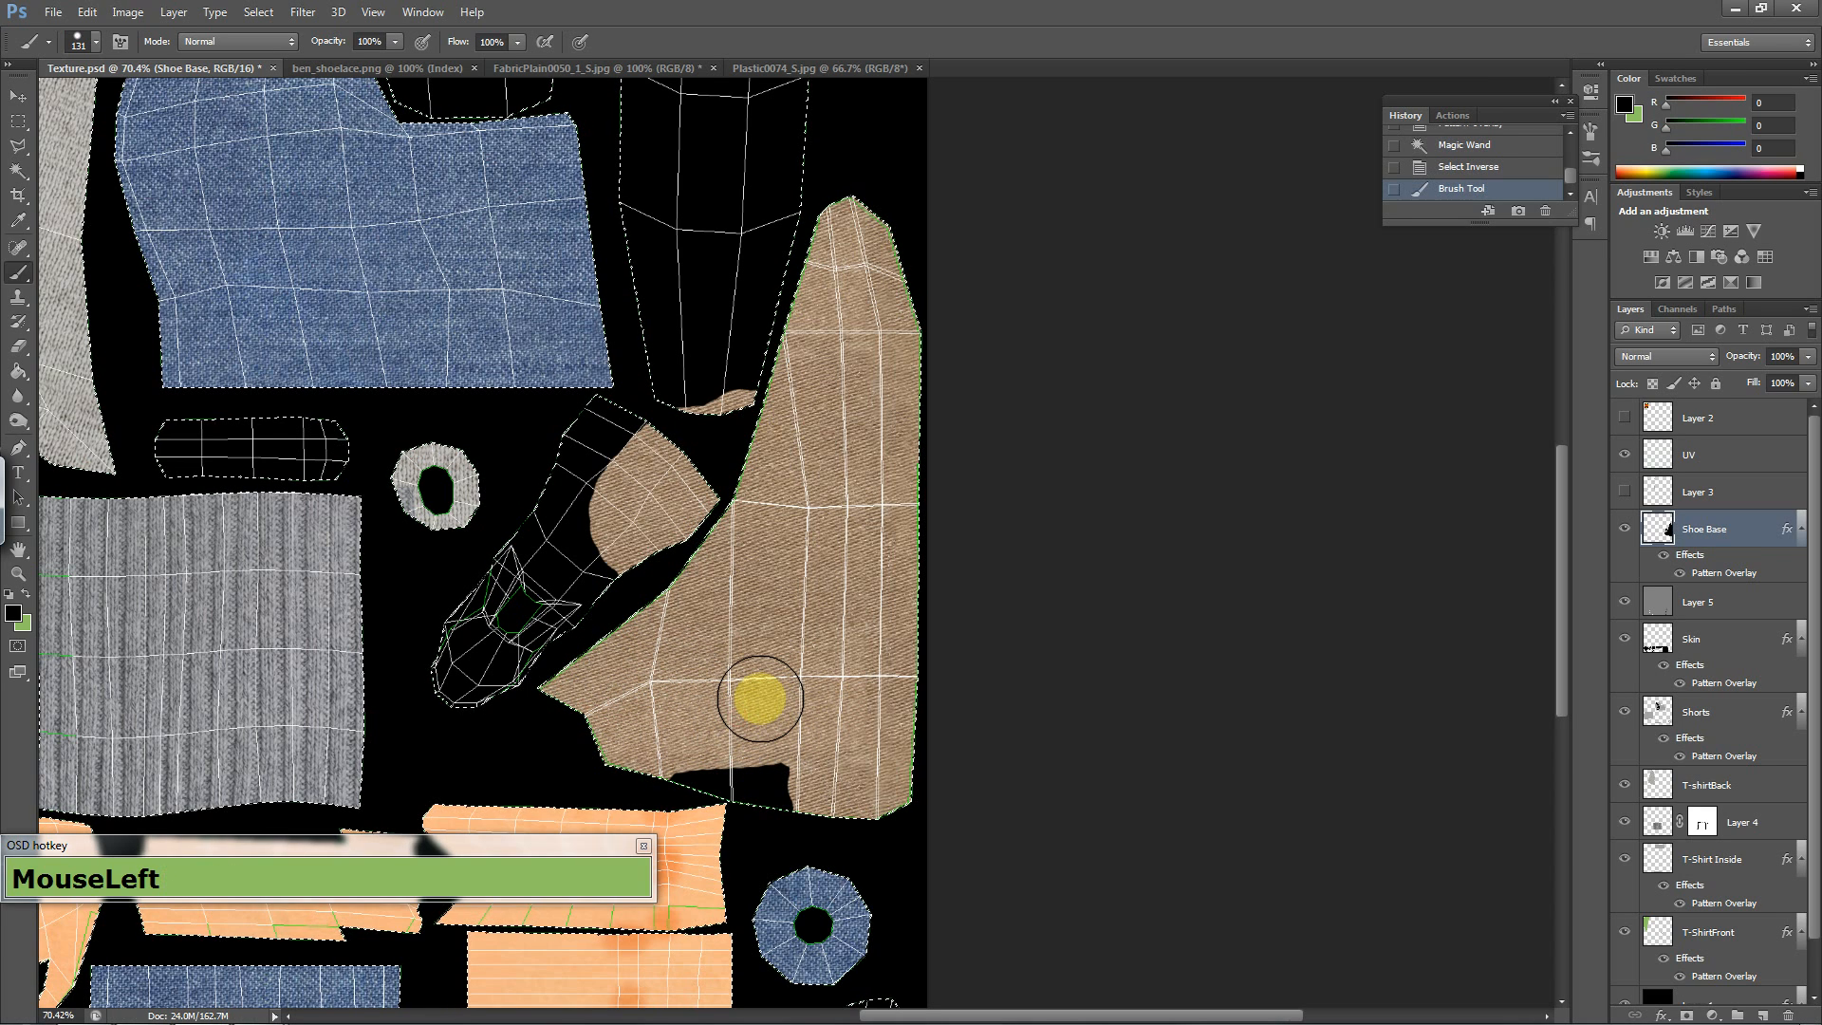
{"action": "left_click_drag", "start_coordinate": [949, 624], "coordinate": [975, 693]}
{"action": "mouse_move", "coordinate": [869, 740]}
{"action": "left_mouse_down"}
{"action": "mouse_move", "coordinate": [807, 797]}
{"action": "mouse_move", "coordinate": [793, 764]}
{"action": "mouse_move", "coordinate": [723, 774]}
{"action": "mouse_move", "coordinate": [679, 751]}
{"action": "mouse_move", "coordinate": [714, 748]}
{"action": "mouse_move", "coordinate": [691, 768]}
{"action": "mouse_move", "coordinate": [717, 745]}
{"action": "mouse_move", "coordinate": [757, 778]}
{"action": "left_mouse_up"}
{"action": "mouse_move", "coordinate": [801, 533]}
{"action": "left_mouse_down"}
{"action": "mouse_move", "coordinate": [609, 561]}
{"action": "mouse_move", "coordinate": [470, 693]}
{"action": "mouse_move", "coordinate": [552, 588]}
{"action": "mouse_move", "coordinate": [521, 604]}
{"action": "mouse_move", "coordinate": [519, 577]}
{"action": "mouse_move", "coordinate": [493, 581]}
{"action": "mouse_move", "coordinate": [465, 620]}
{"action": "mouse_move", "coordinate": [473, 598]}
{"action": "mouse_move", "coordinate": [627, 488]}
{"action": "mouse_move", "coordinate": [623, 451]}
{"action": "mouse_move", "coordinate": [591, 495]}
{"action": "mouse_move", "coordinate": [581, 467]}
{"action": "mouse_move", "coordinate": [607, 437]}
{"action": "mouse_move", "coordinate": [592, 414]}
{"action": "mouse_move", "coordinate": [583, 427]}
{"action": "mouse_move", "coordinate": [639, 428]}
{"action": "mouse_move", "coordinate": [797, 369]}
{"action": "mouse_move", "coordinate": [778, 333]}
{"action": "mouse_move", "coordinate": [696, 359]}
{"action": "mouse_move", "coordinate": [685, 395]}
{"action": "mouse_move", "coordinate": [644, 200]}
{"action": "mouse_move", "coordinate": [643, 240]}
{"action": "mouse_move", "coordinate": [781, 278]}
{"action": "mouse_move", "coordinate": [814, 239]}
{"action": "mouse_move", "coordinate": [857, 594]}
{"action": "mouse_move", "coordinate": [789, 524]}
{"action": "mouse_move", "coordinate": [796, 577]}
{"action": "mouse_move", "coordinate": [825, 594]}
{"action": "mouse_move", "coordinate": [790, 627]}
{"action": "mouse_move", "coordinate": [755, 595]}
{"action": "mouse_move", "coordinate": [808, 538]}
{"action": "mouse_move", "coordinate": [800, 477]}
{"action": "mouse_move", "coordinate": [726, 638]}
{"action": "mouse_move", "coordinate": [684, 623]}
{"action": "mouse_move", "coordinate": [752, 419]}
{"action": "mouse_move", "coordinate": [810, 440]}
{"action": "mouse_move", "coordinate": [785, 300]}
{"action": "mouse_move", "coordinate": [829, 288]}
{"action": "mouse_move", "coordinate": [757, 183]}
{"action": "mouse_move", "coordinate": [744, 273]}
{"action": "mouse_move", "coordinate": [657, 220]}
{"action": "mouse_move", "coordinate": [695, 301]}
{"action": "mouse_move", "coordinate": [716, 300]}
{"action": "mouse_move", "coordinate": [635, 448]}
{"action": "mouse_move", "coordinate": [530, 440]}
{"action": "mouse_move", "coordinate": [574, 418]}
{"action": "mouse_move", "coordinate": [517, 431]}
{"action": "mouse_move", "coordinate": [519, 475]}
{"action": "left_mouse_up"}
{"action": "key", "text": "space"}
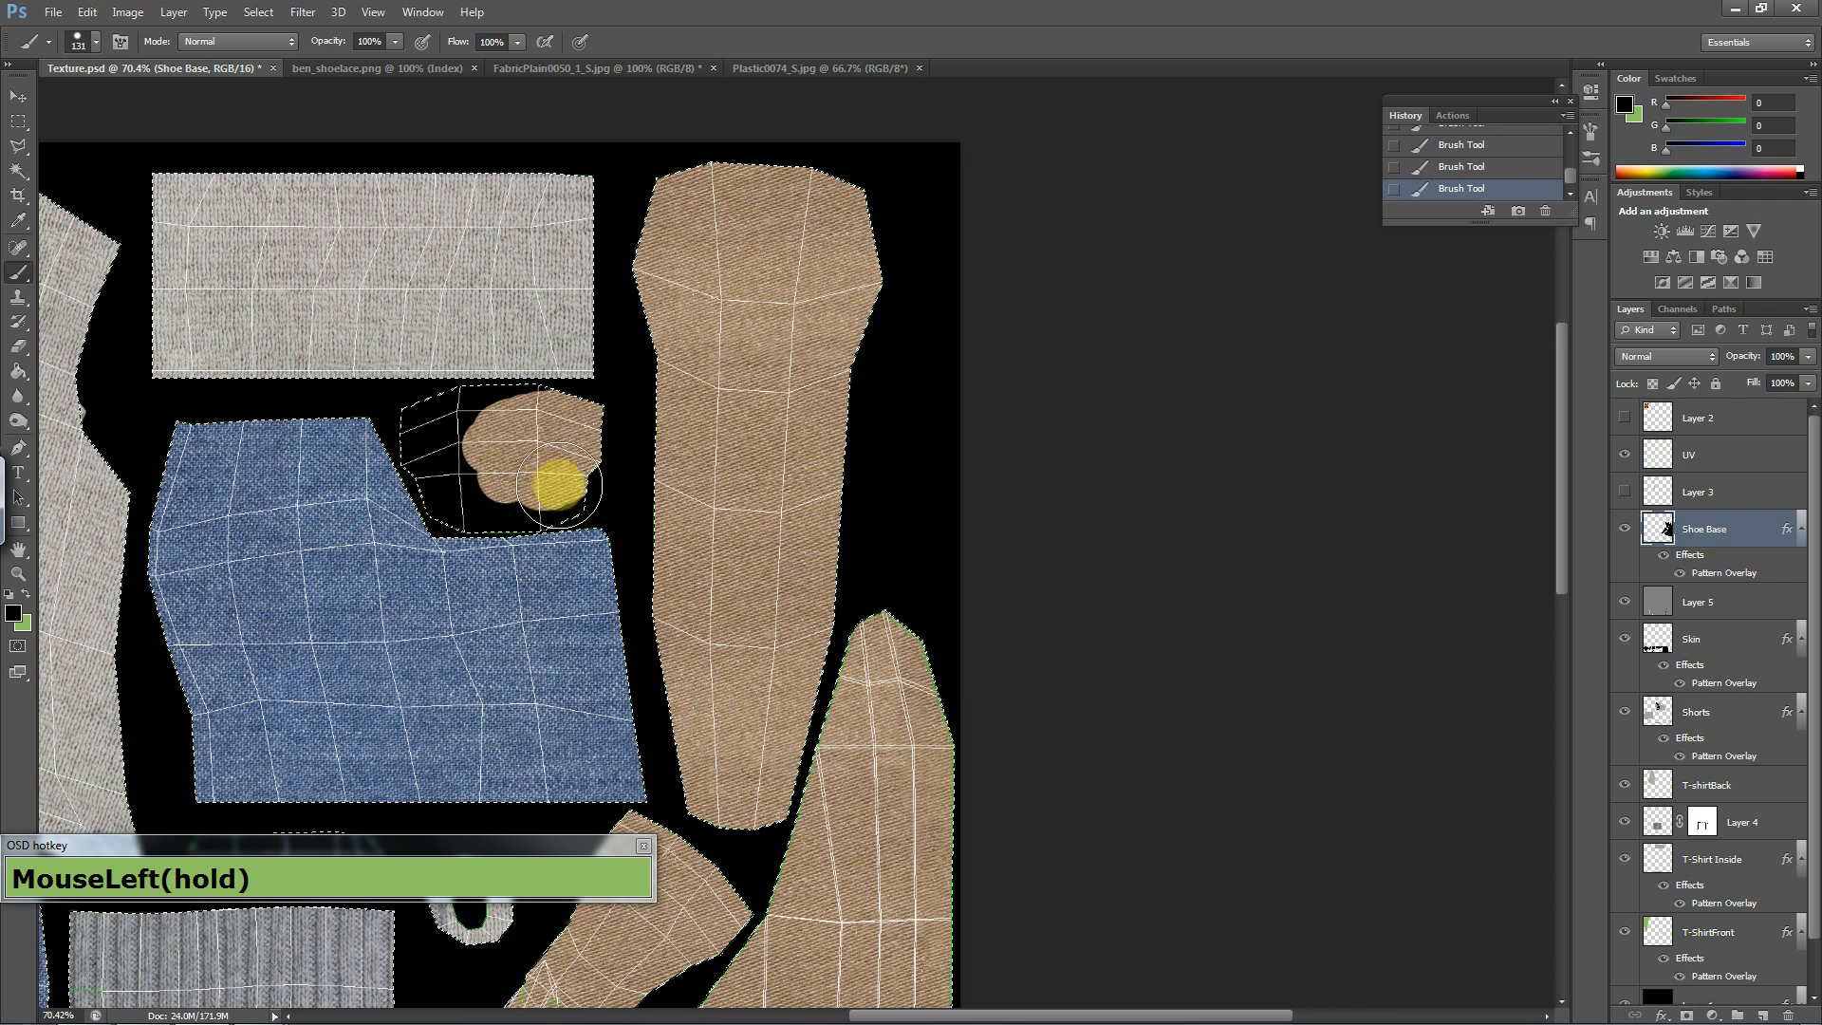
{"action": "mouse_move", "coordinate": [525, 491]}
{"action": "left_mouse_down"}
{"action": "mouse_move", "coordinate": [444, 440]}
{"action": "mouse_move", "coordinate": [547, 421]}
{"action": "left_mouse_up"}
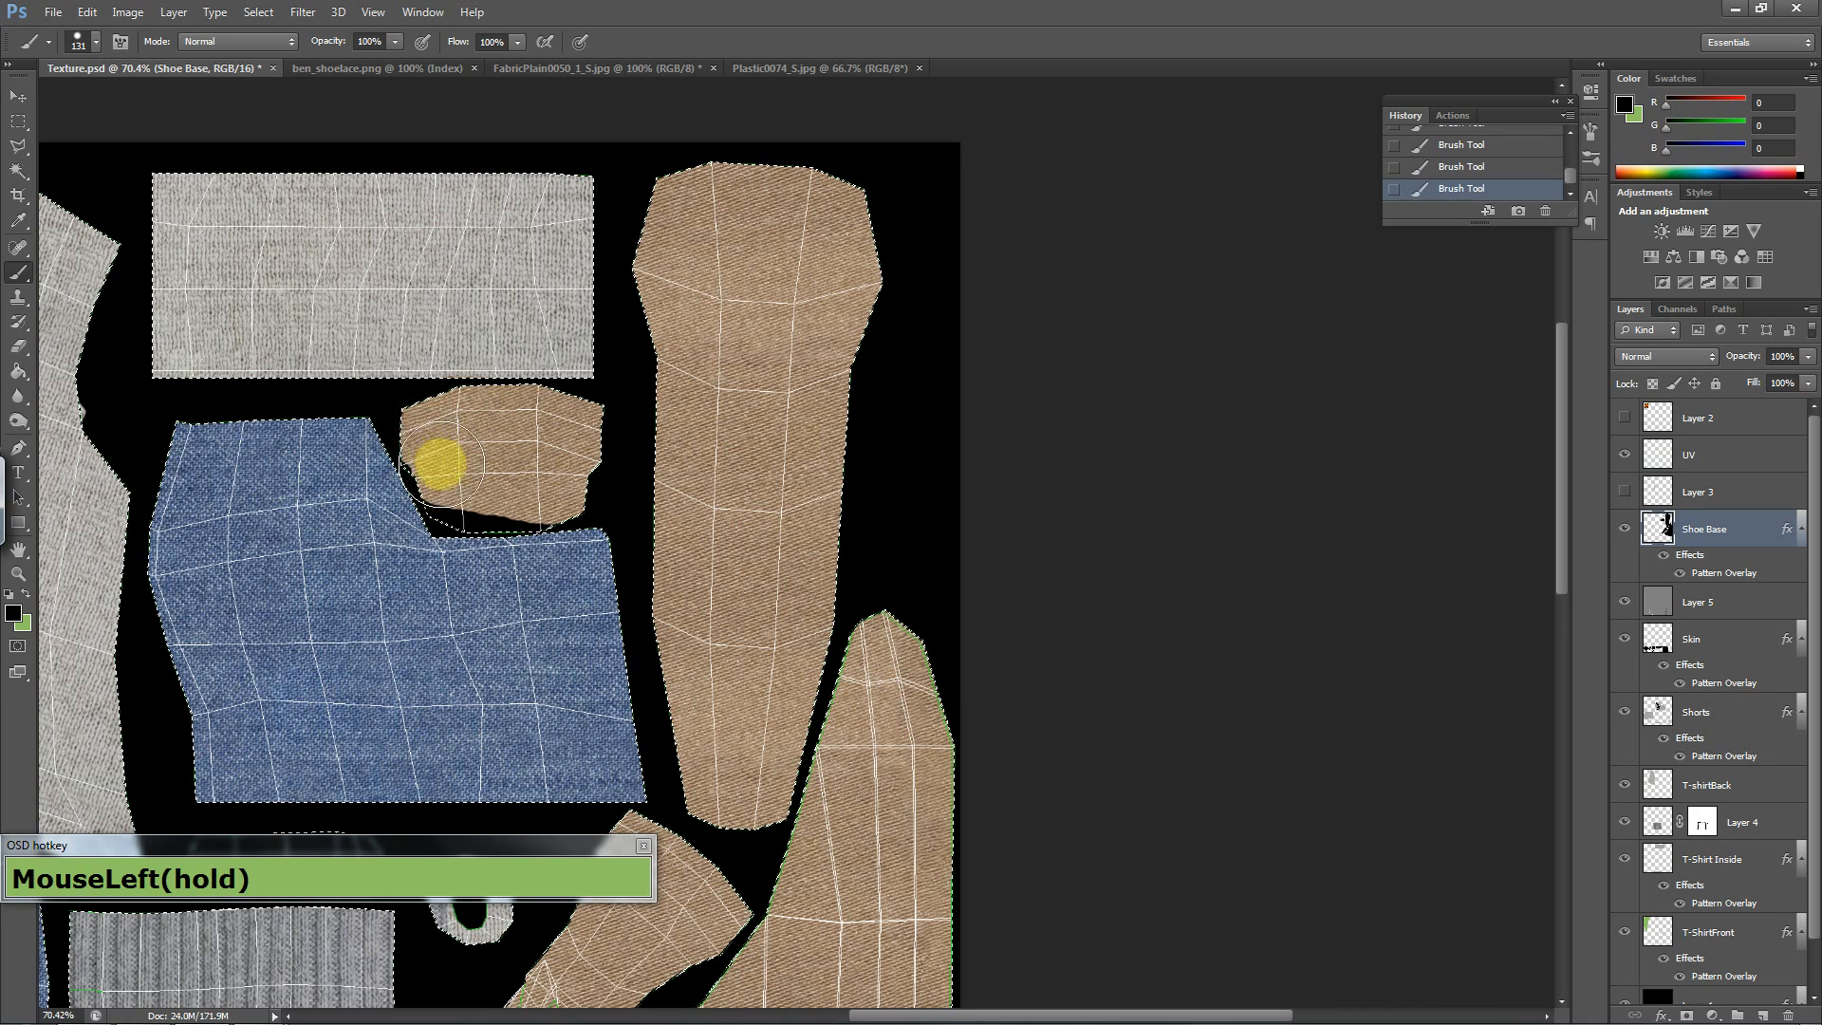
- Try filling the lower edge of the small shoe piece with the large brush and undo the strokes
{"action": "left_click_drag", "start_coordinate": [455, 477], "coordinate": [452, 469]}
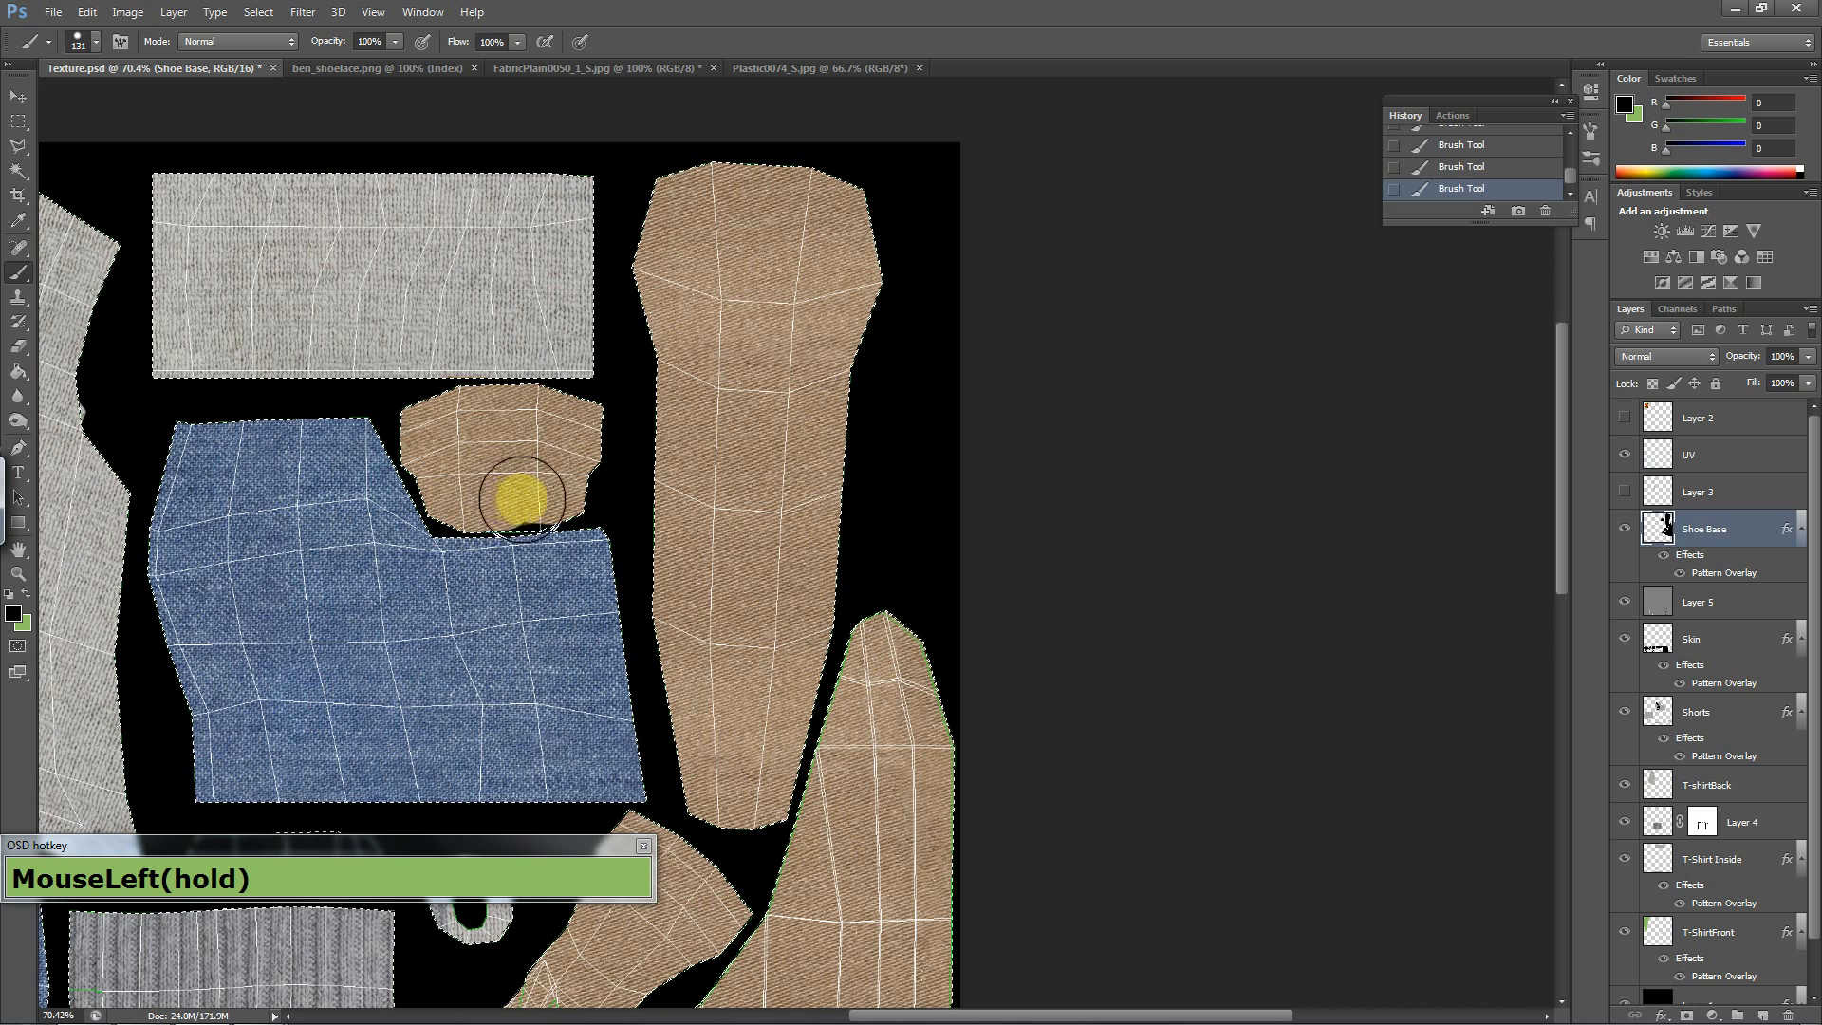
{"action": "mouse_move", "coordinate": [480, 501]}
{"action": "left_mouse_down"}
{"action": "mouse_move", "coordinate": [565, 497]}
{"action": "mouse_move", "coordinate": [589, 417]}
{"action": "mouse_move", "coordinate": [438, 408]}
{"action": "mouse_move", "coordinate": [560, 448]}
{"action": "mouse_move", "coordinate": [579, 509]}
{"action": "mouse_move", "coordinate": [550, 519]}
{"action": "mouse_move", "coordinate": [543, 471]}
{"action": "mouse_move", "coordinate": [565, 505]}
{"action": "mouse_move", "coordinate": [483, 503]}
{"action": "mouse_move", "coordinate": [526, 487]}
{"action": "mouse_move", "coordinate": [452, 474]}
{"action": "mouse_move", "coordinate": [451, 523]}
{"action": "mouse_move", "coordinate": [461, 505]}
{"action": "mouse_move", "coordinate": [433, 495]}
{"action": "mouse_move", "coordinate": [482, 491]}
{"action": "mouse_move", "coordinate": [432, 500]}
{"action": "mouse_move", "coordinate": [394, 478]}
{"action": "mouse_move", "coordinate": [482, 539]}
{"action": "mouse_move", "coordinate": [521, 532]}
{"action": "left_mouse_up"}
{"action": "key", "text": "ctrl+z"}
{"action": "left_click", "coordinate": [561, 504]}
{"action": "key", "text": "ctrl+z"}
{"action": "key", "text": "ctrl+z"}
{"action": "key", "text": "ctrl+z"}
- Reduce the brush size to 29 and paint the unfilled lower edge of the small shoe piece
{"action": "key", "text": "z"}
{"action": "right_click", "coordinate": [692, 557]}
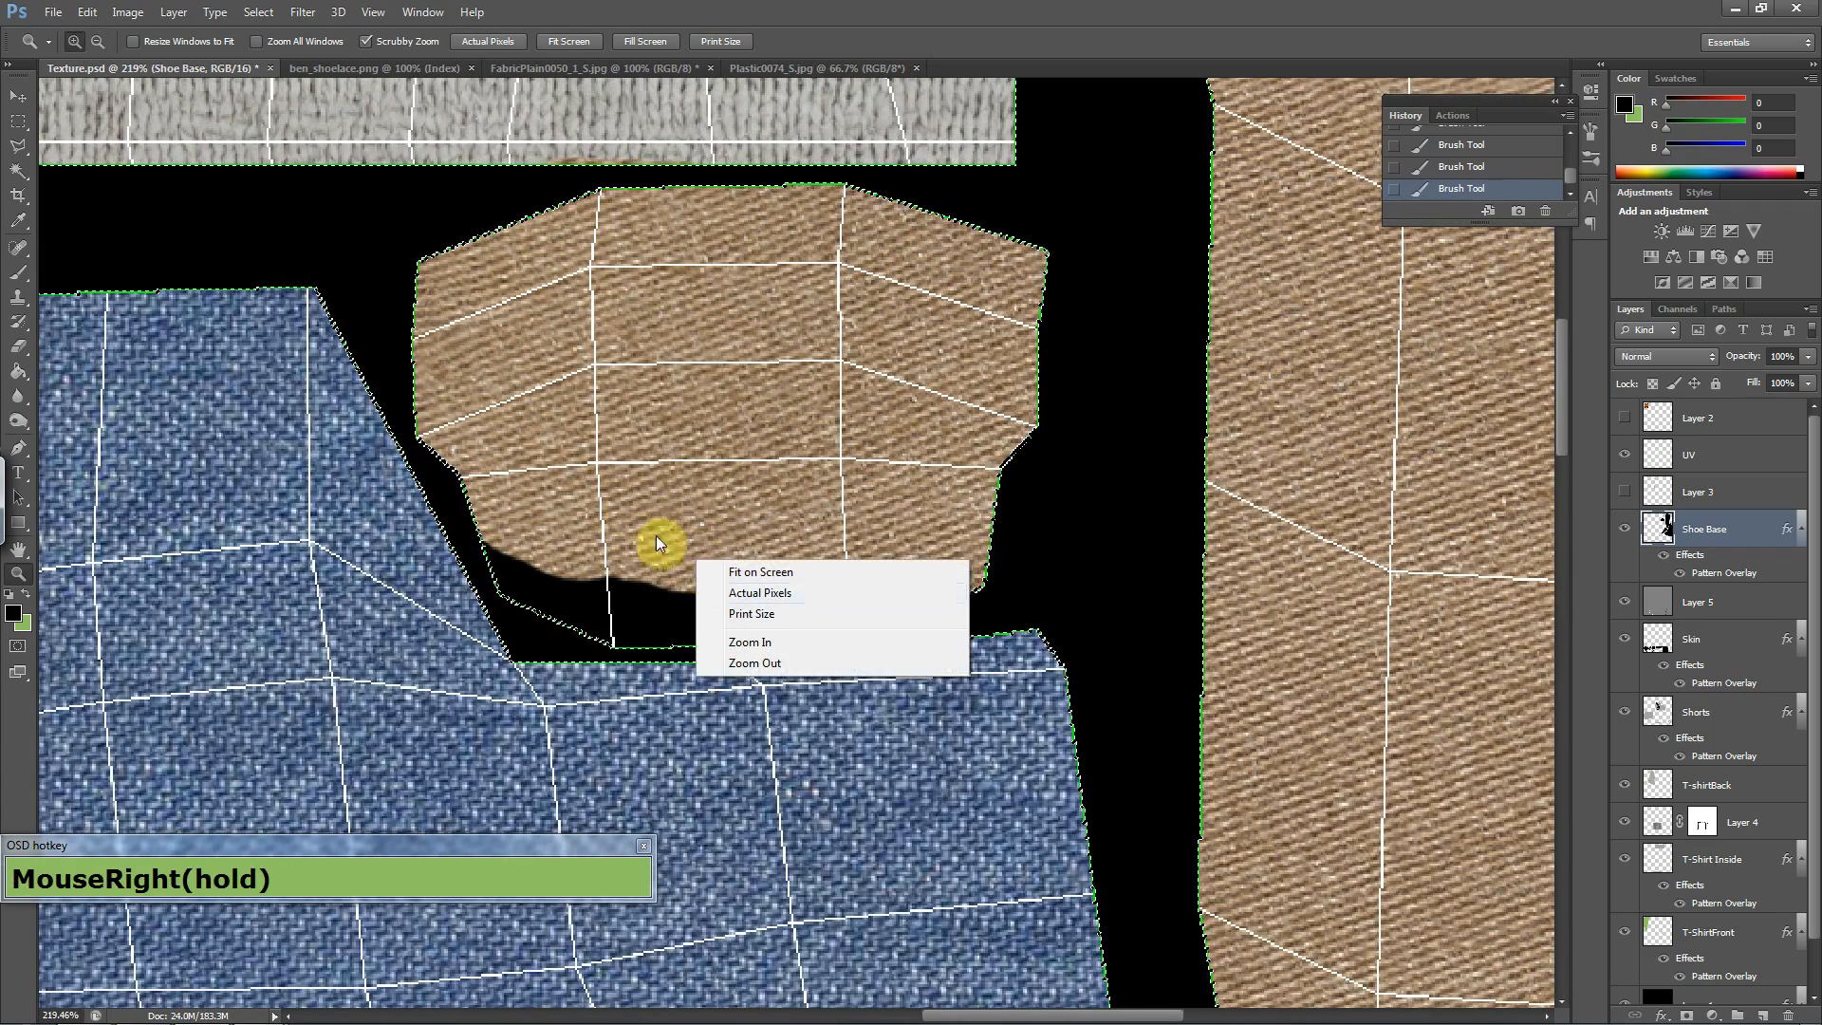
{"action": "right_click", "coordinate": [639, 499]}
{"action": "left_click", "coordinate": [541, 517]}
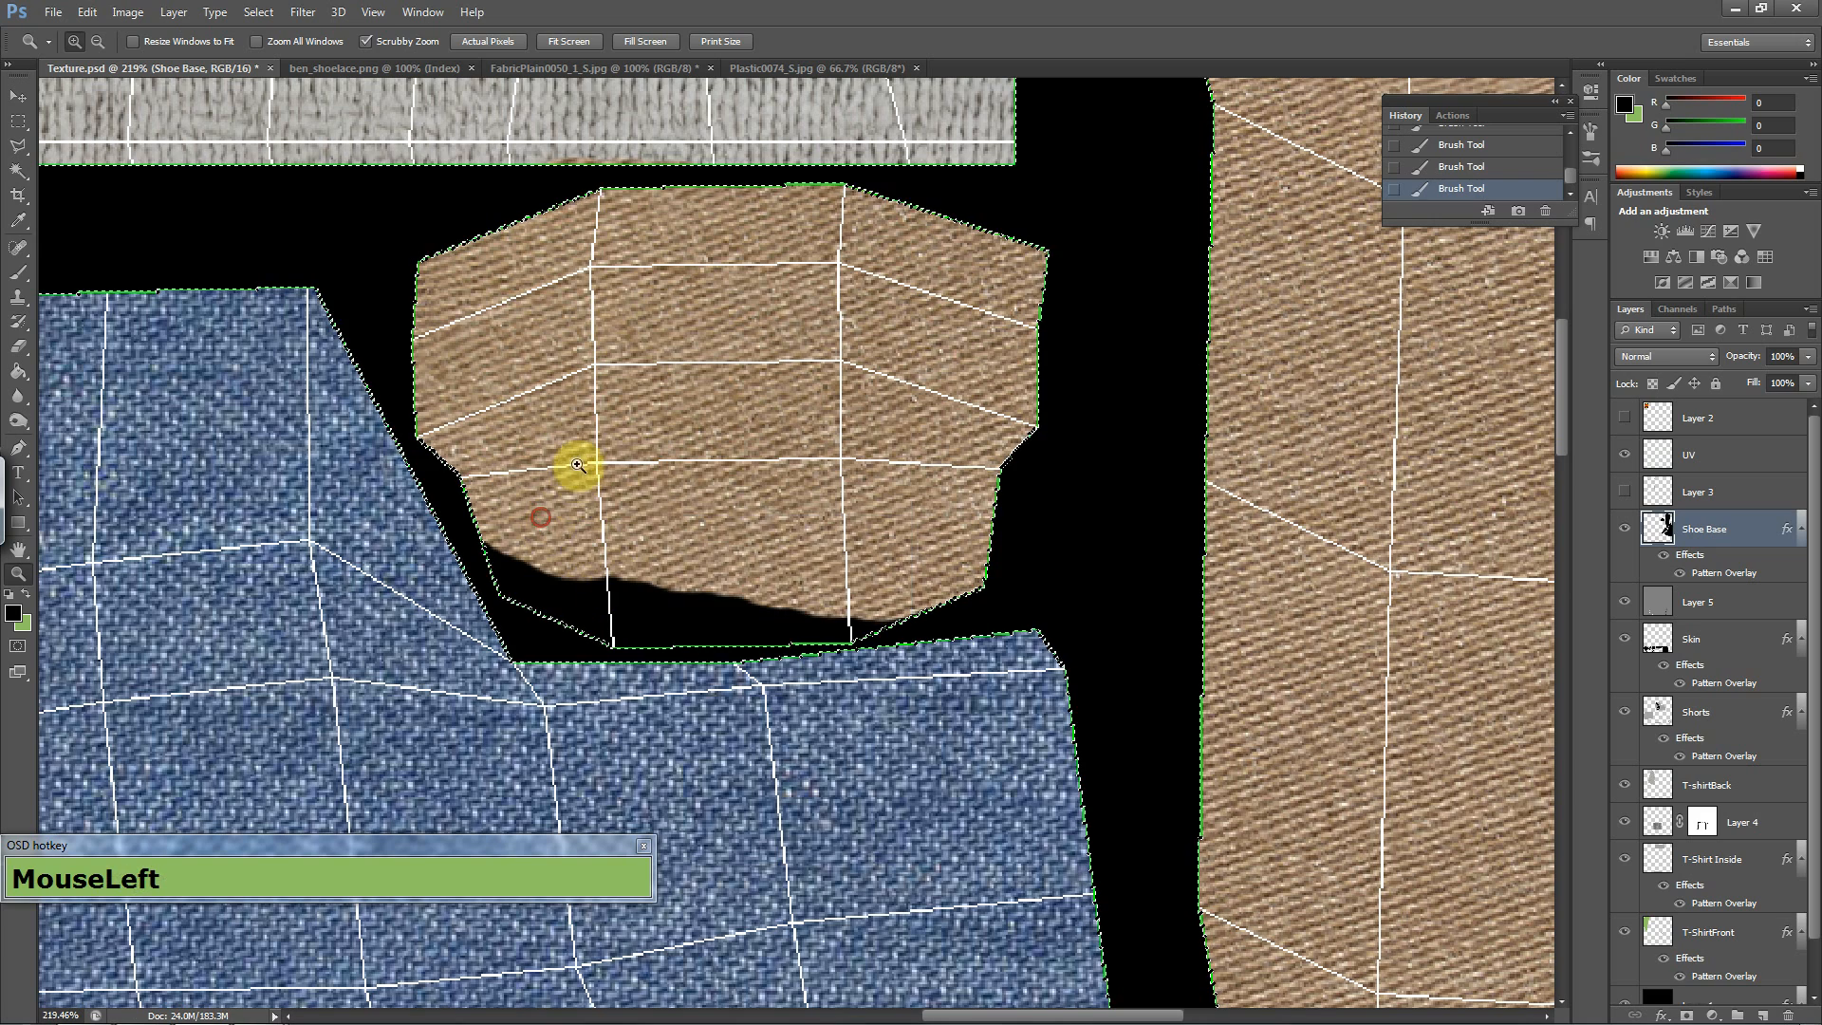
{"action": "key", "text": "v"}
{"action": "key", "text": "b"}
{"action": "right_click", "coordinate": [592, 474]}
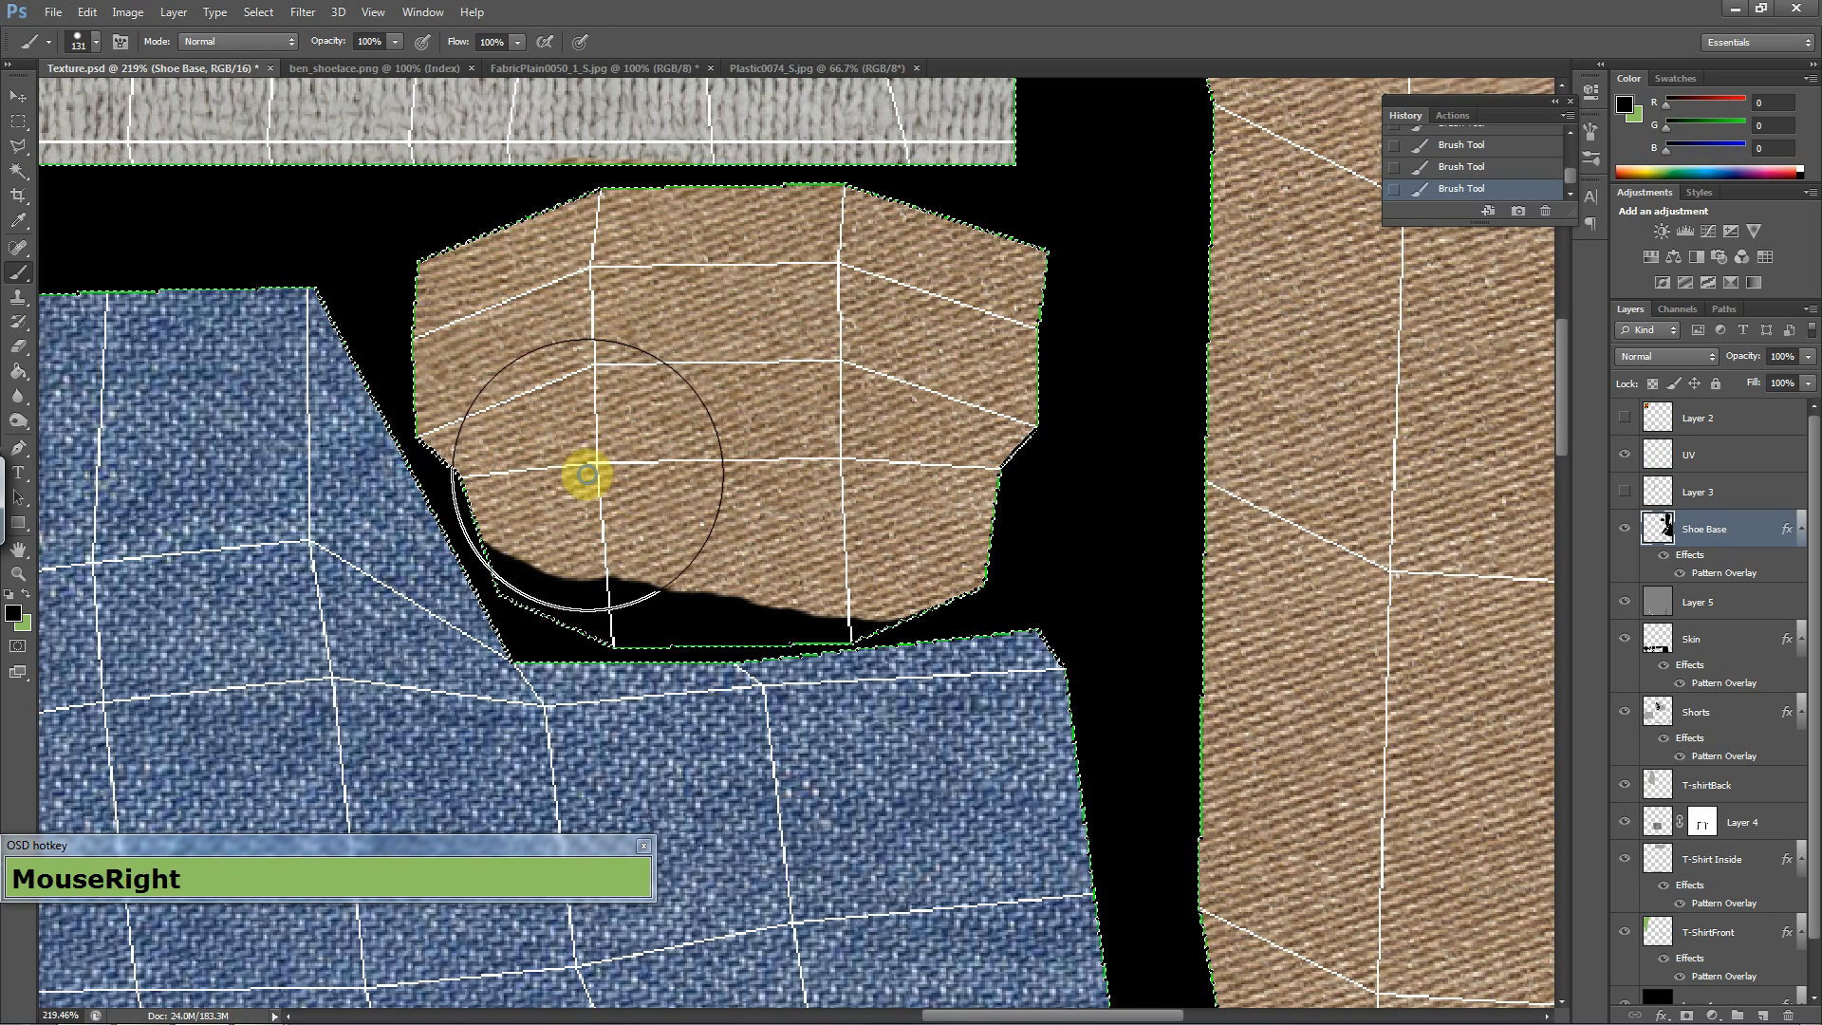
{"action": "mouse_move", "coordinate": [641, 517]}
{"action": "left_mouse_down"}
{"action": "mouse_move", "coordinate": [536, 559]}
{"action": "mouse_move", "coordinate": [509, 546]}
{"action": "mouse_move", "coordinate": [505, 565]}
{"action": "mouse_move", "coordinate": [571, 592]}
{"action": "mouse_move", "coordinate": [597, 576]}
{"action": "mouse_move", "coordinate": [590, 601]}
{"action": "mouse_move", "coordinate": [863, 541]}
{"action": "left_mouse_up"}
{"action": "left_click", "coordinate": [550, 472]}
{"action": "key", "text": "space"}
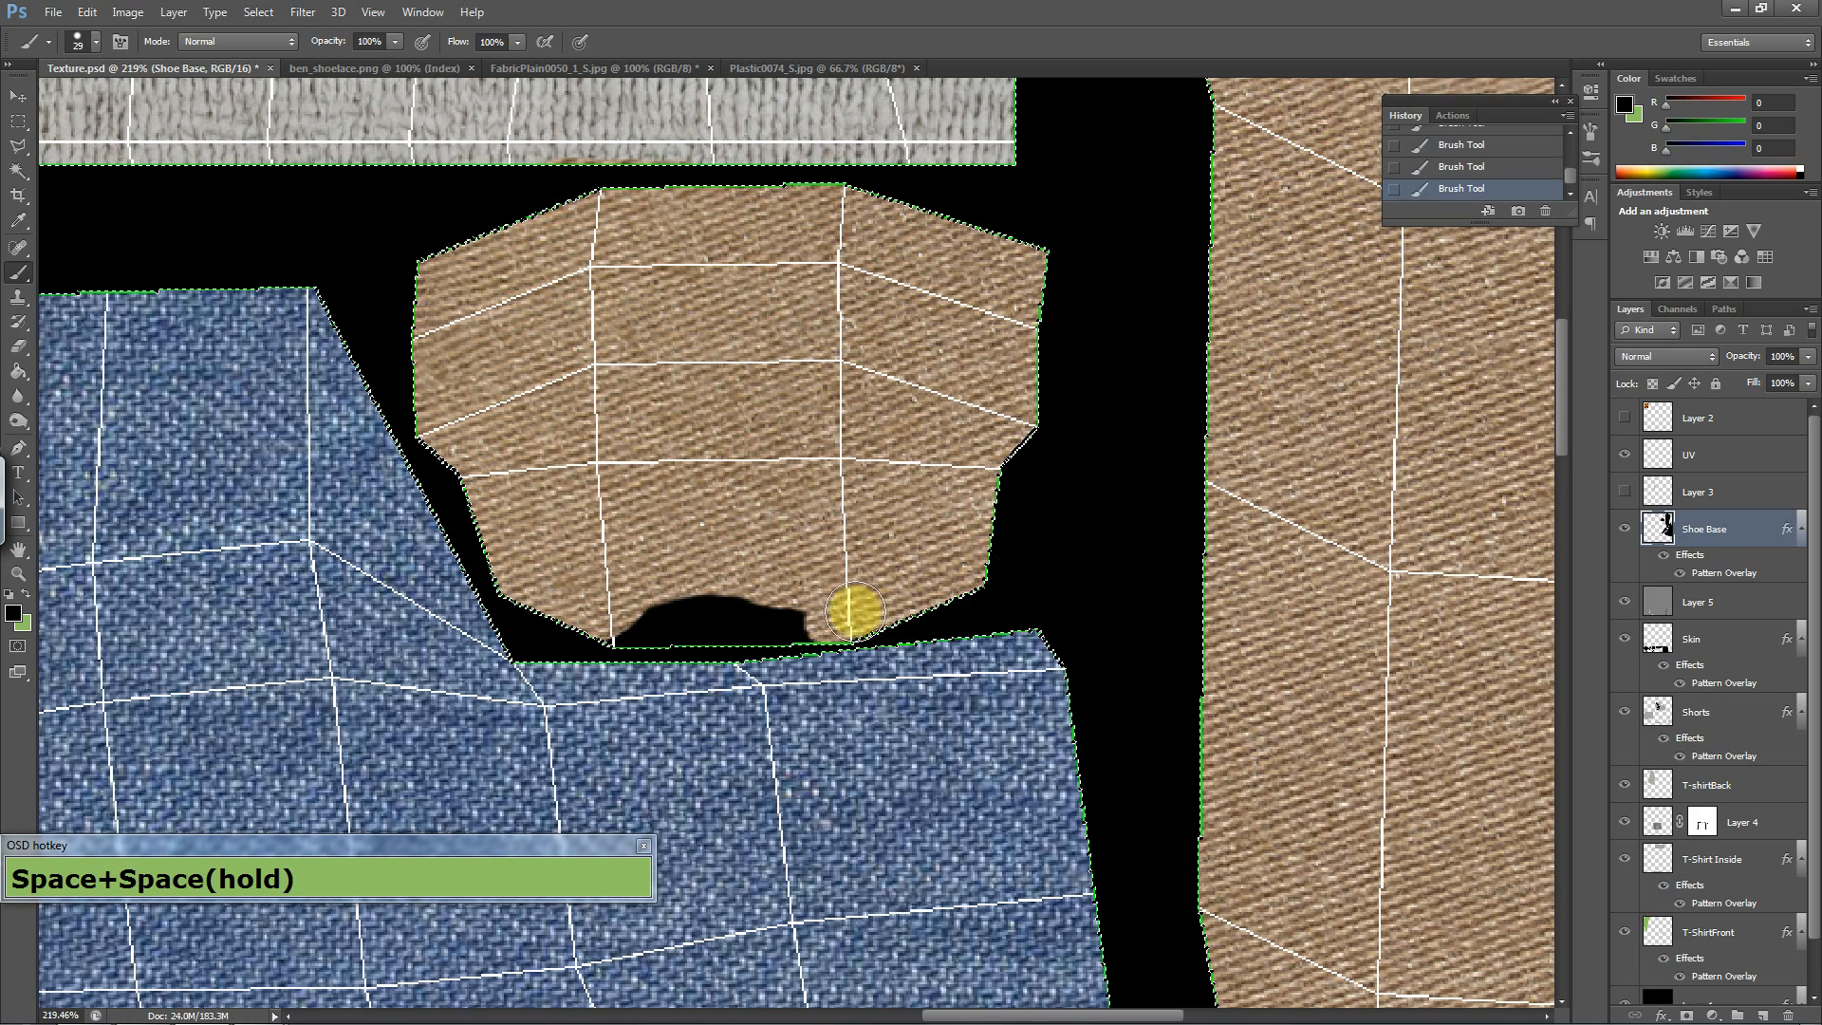
{"action": "mouse_move", "coordinate": [775, 623]}
{"action": "left_mouse_down"}
{"action": "mouse_move", "coordinate": [637, 617]}
{"action": "mouse_move", "coordinate": [773, 582]}
{"action": "left_mouse_up"}
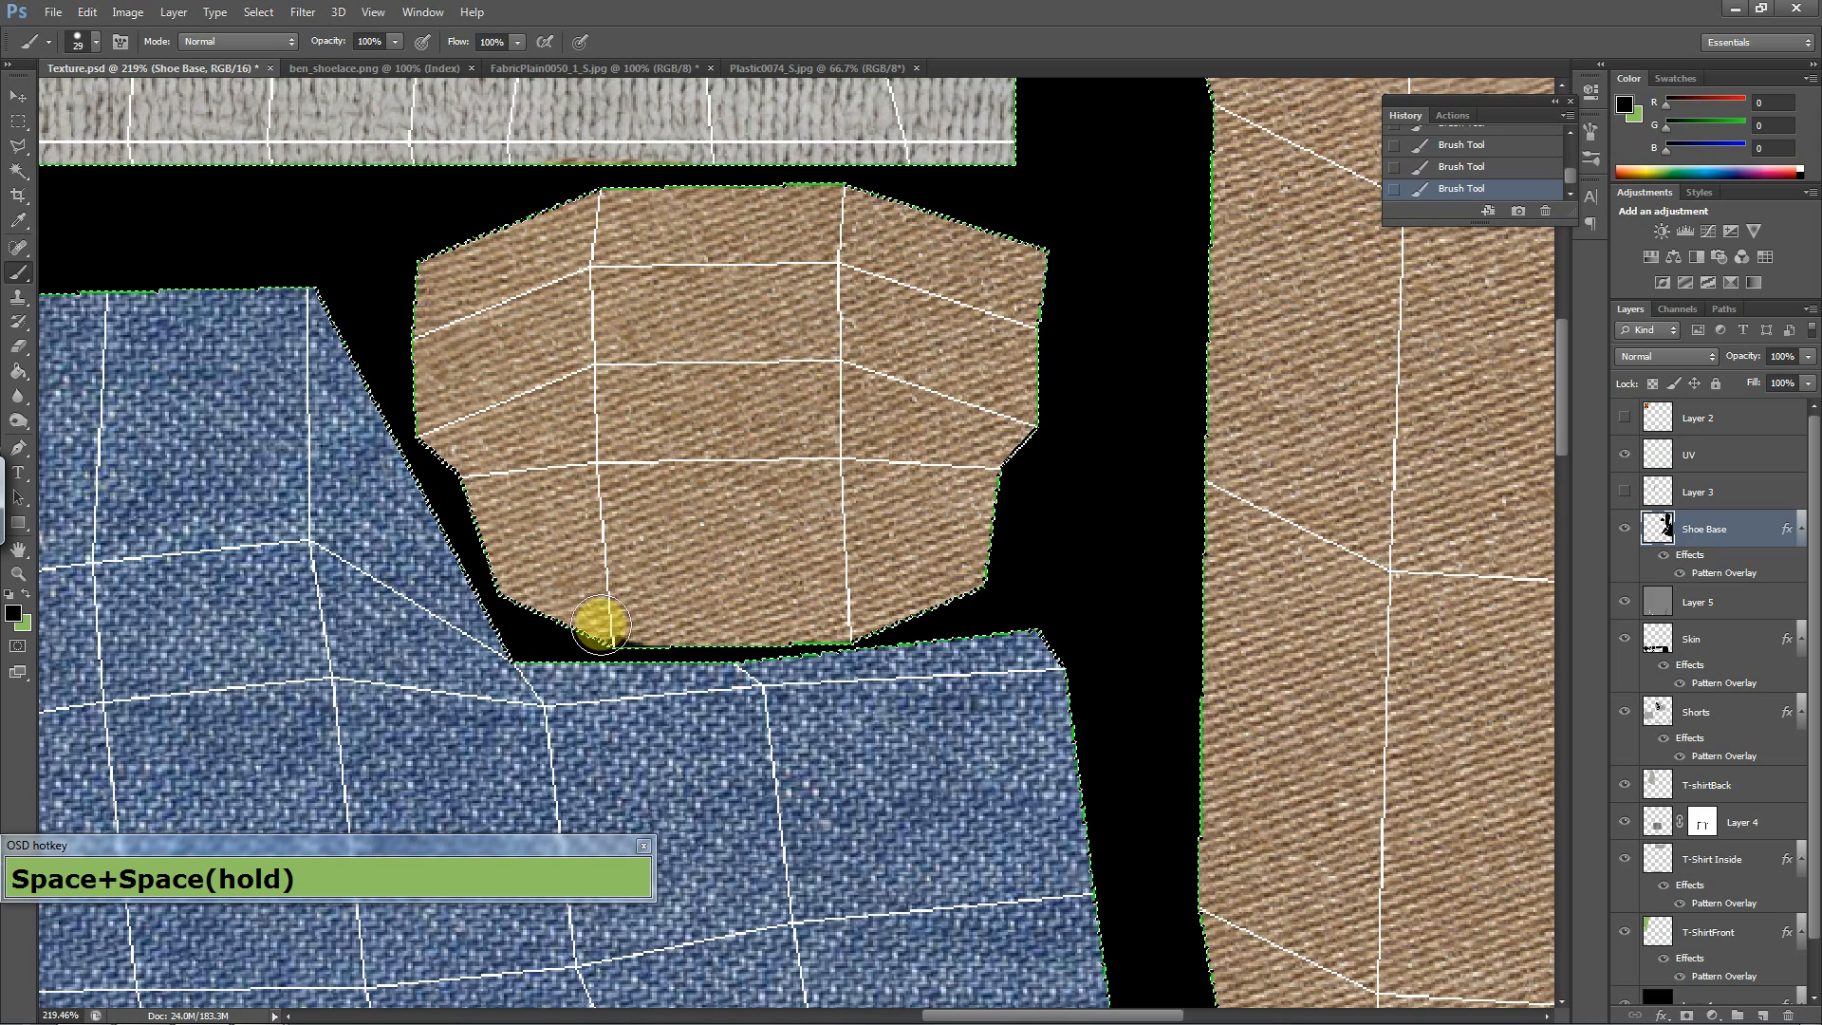
{"action": "key", "text": "space"}
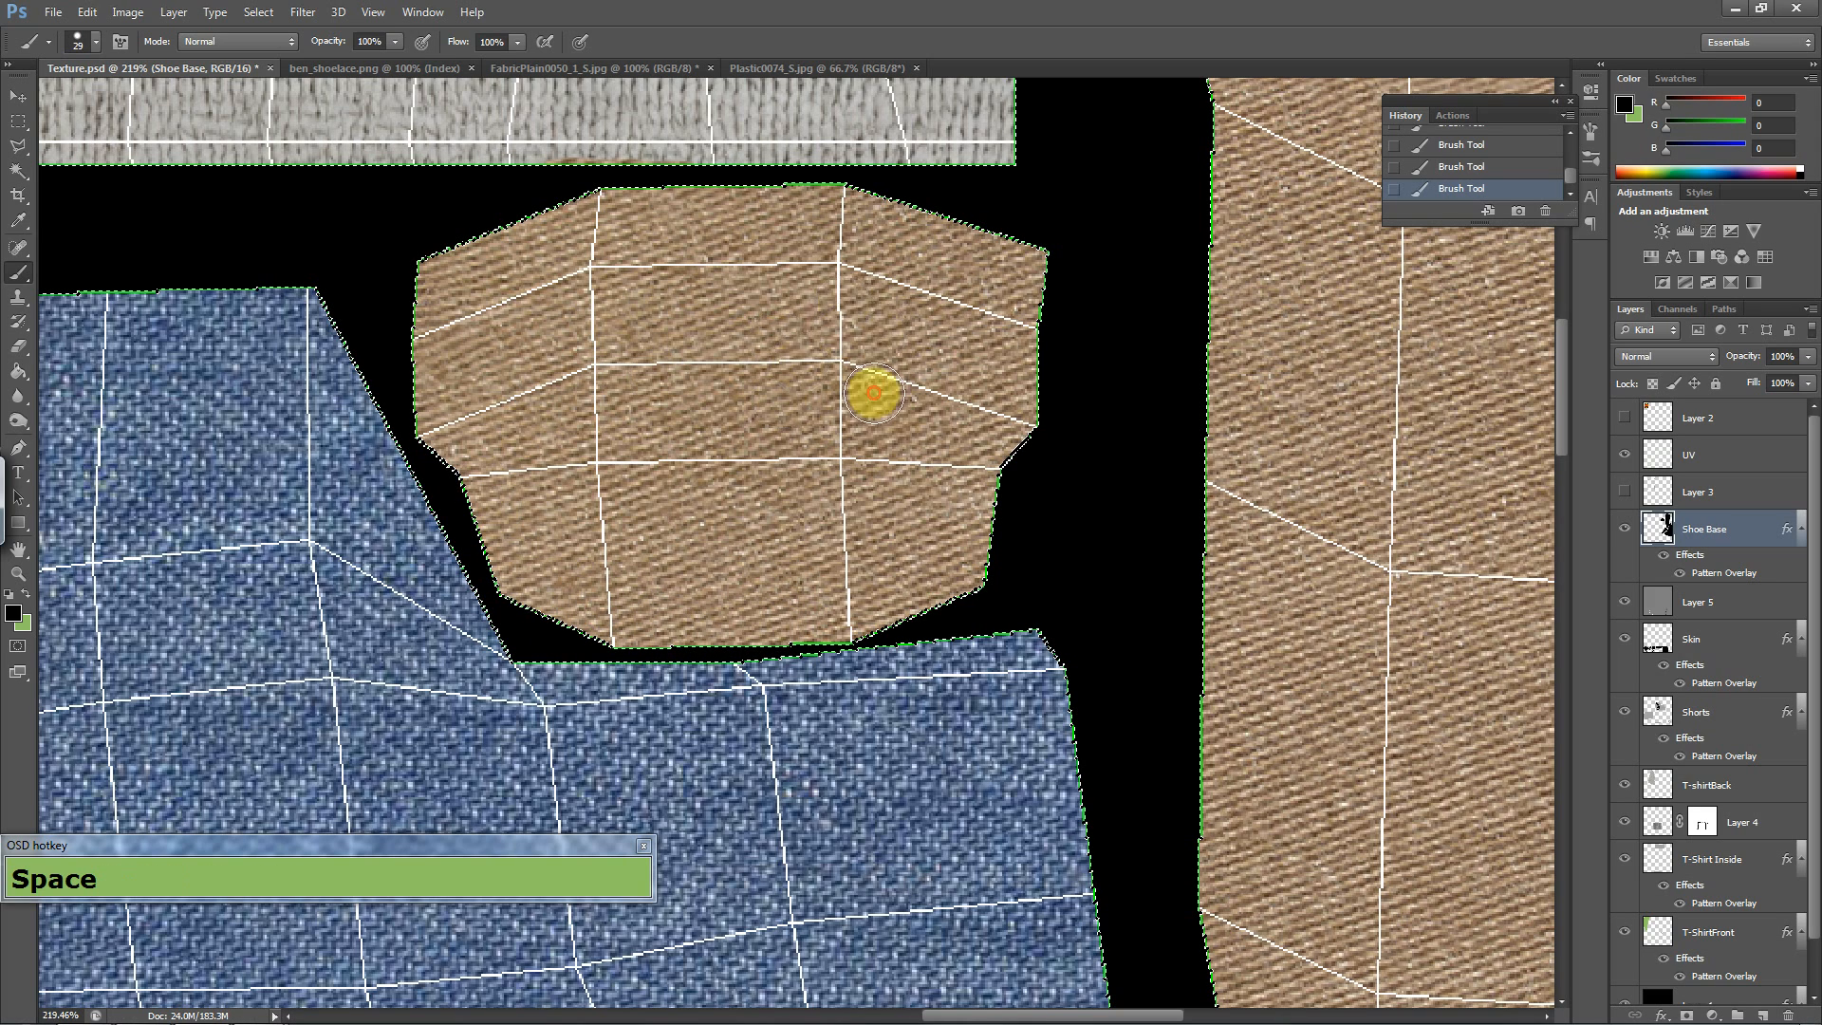
- Clear the selection around the UV pieces
{"action": "key", "text": "alt"}
{"action": "left_click", "coordinate": [994, 471], "text": "alt"}
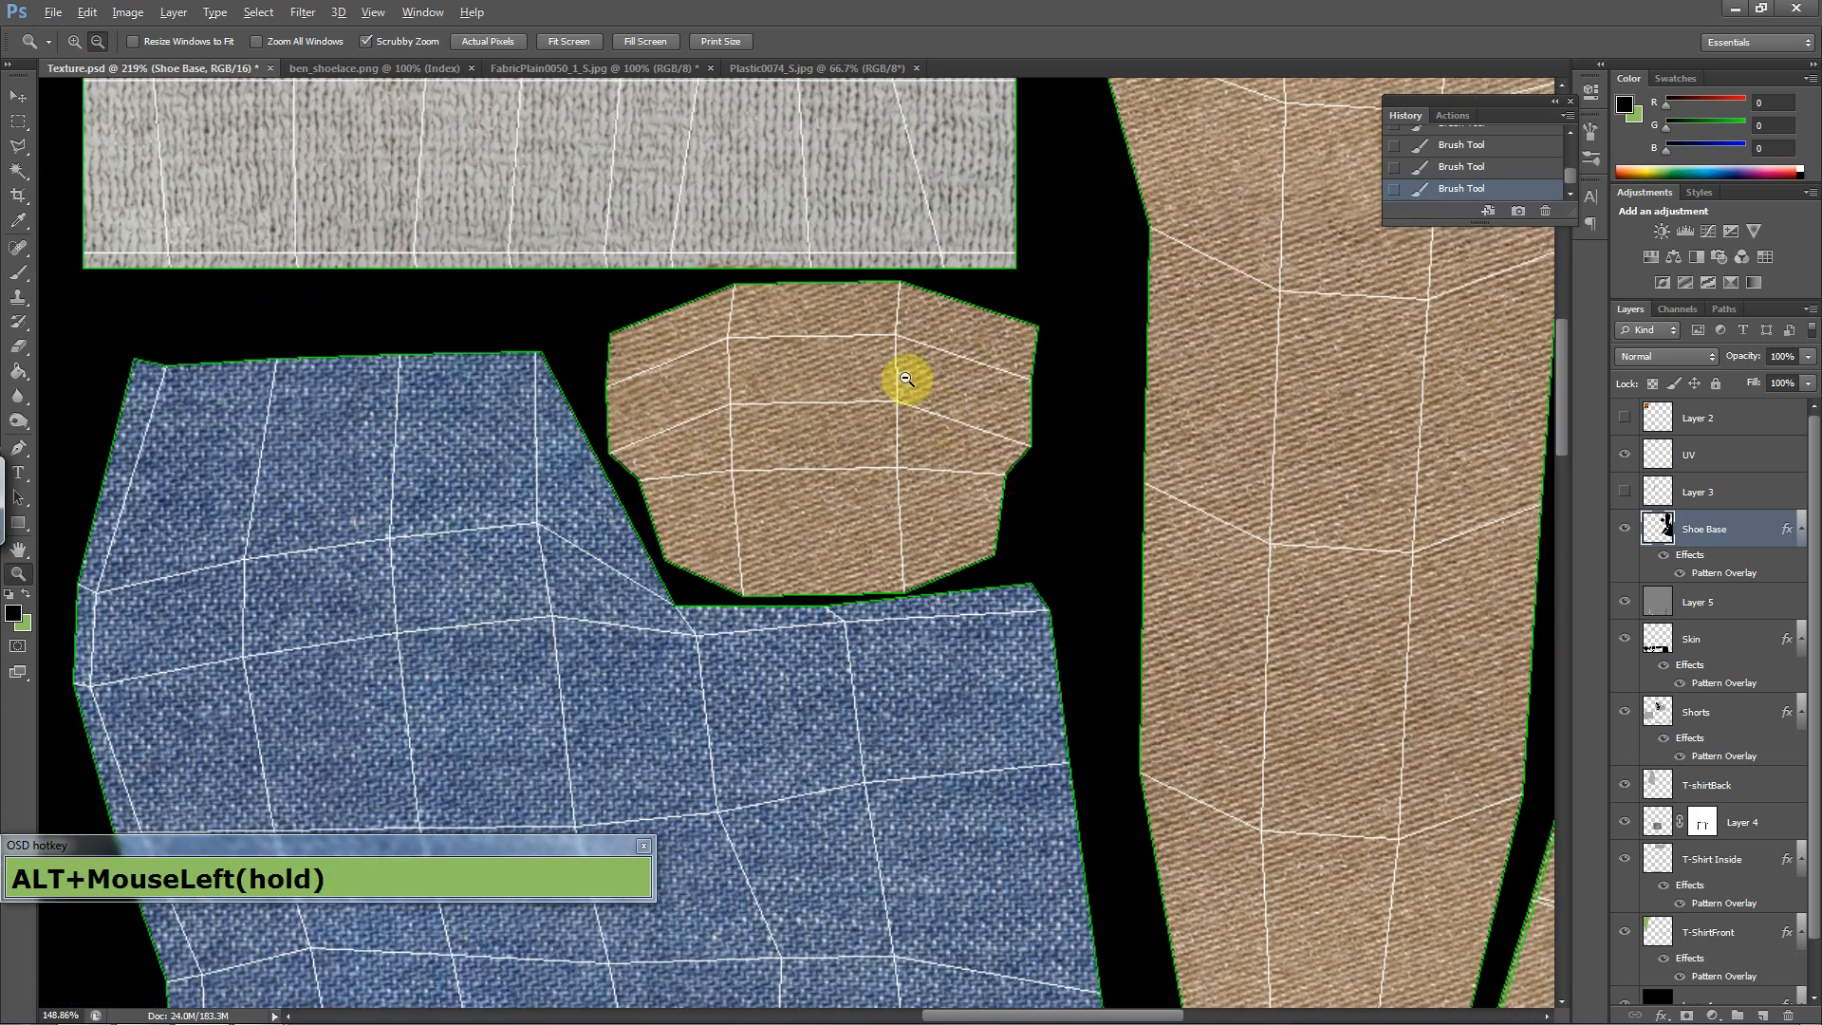
{"action": "key", "text": "ctrl+d"}
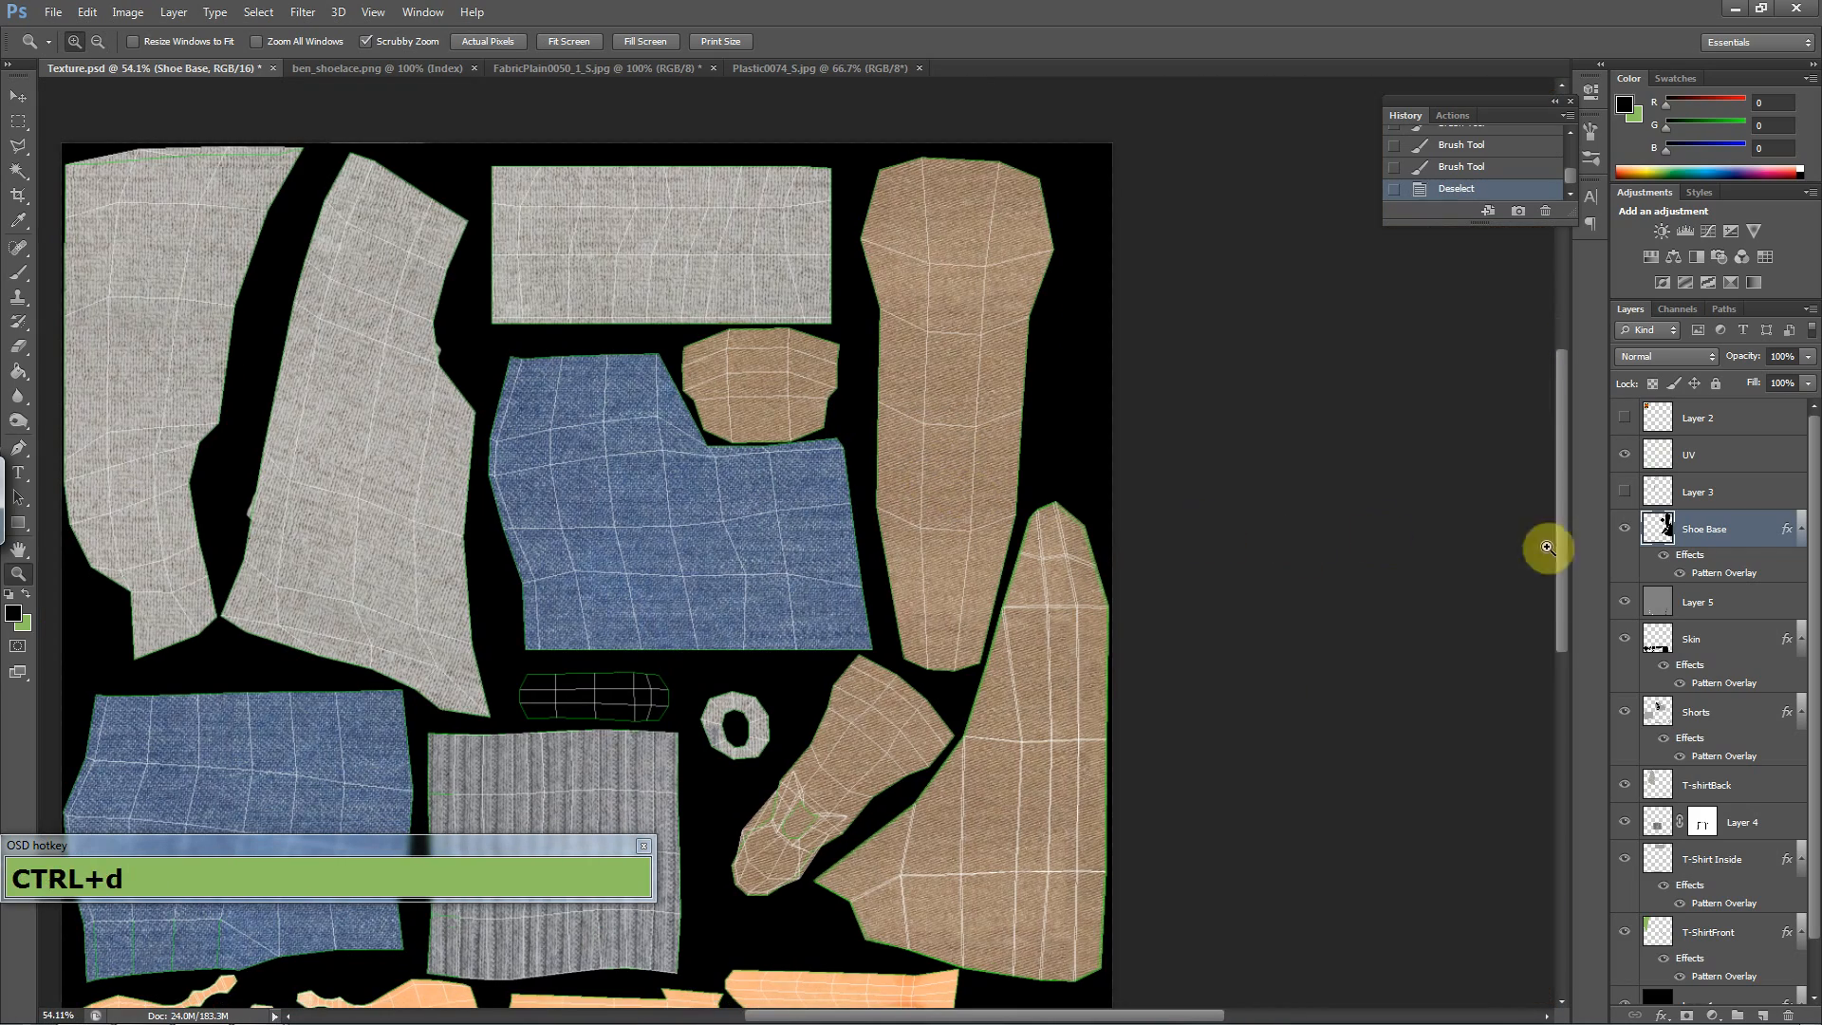
{"action": "left_click_drag", "start_coordinate": [1698, 588], "coordinate": [1670, 617]}
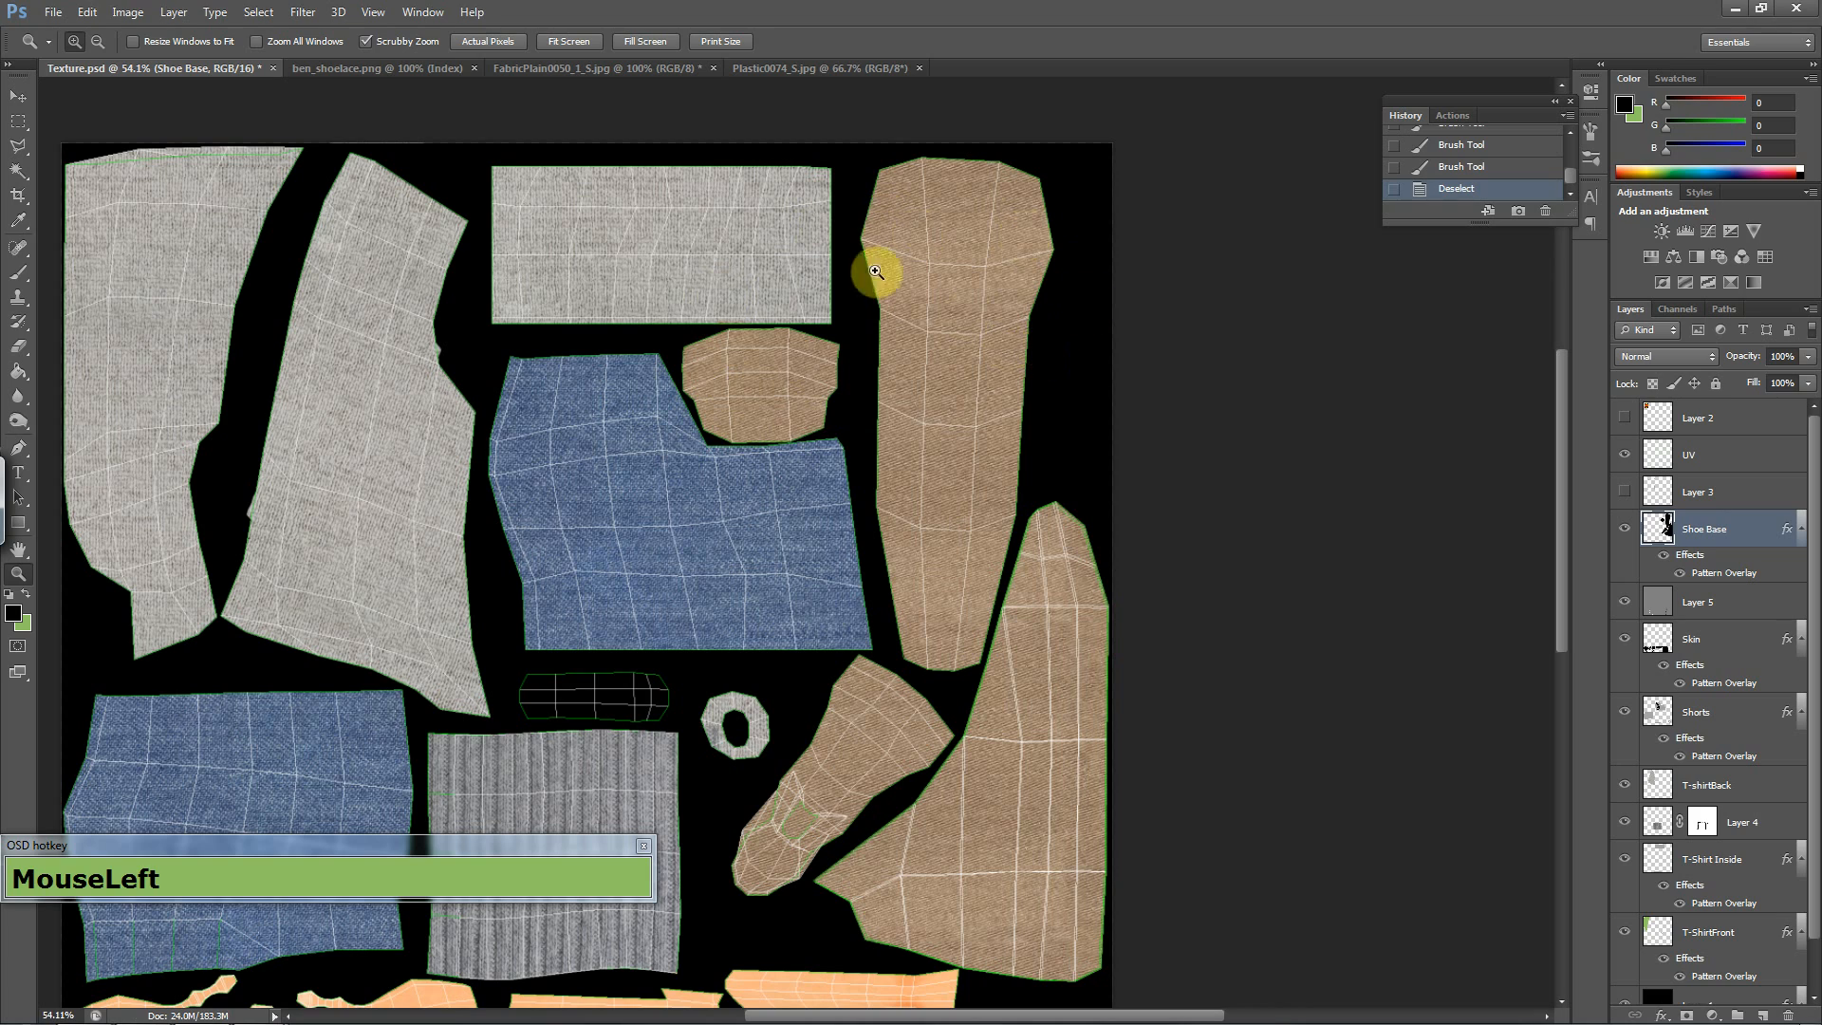
- Duplicate the Shoe Base layer within Texture.psd and disable the duplicate's layer effects
{"action": "right_click", "coordinate": [1741, 551]}
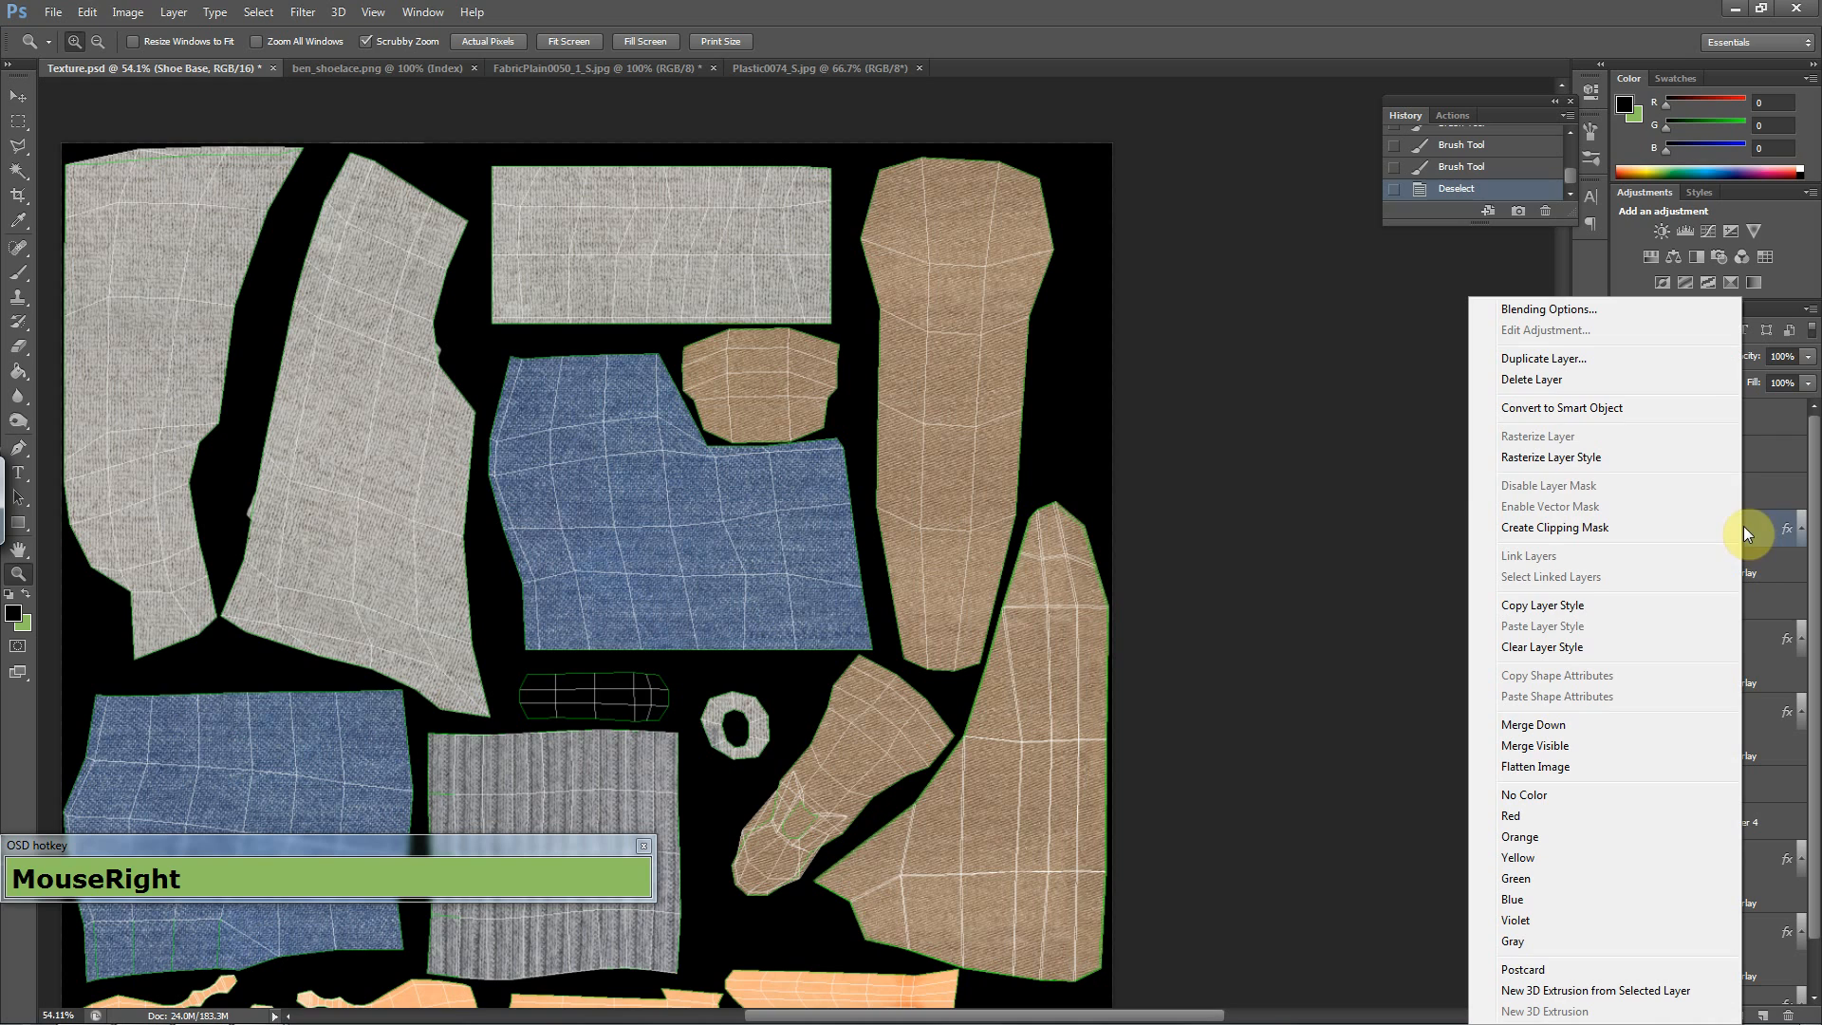
{"action": "left_click", "coordinate": [1659, 360]}
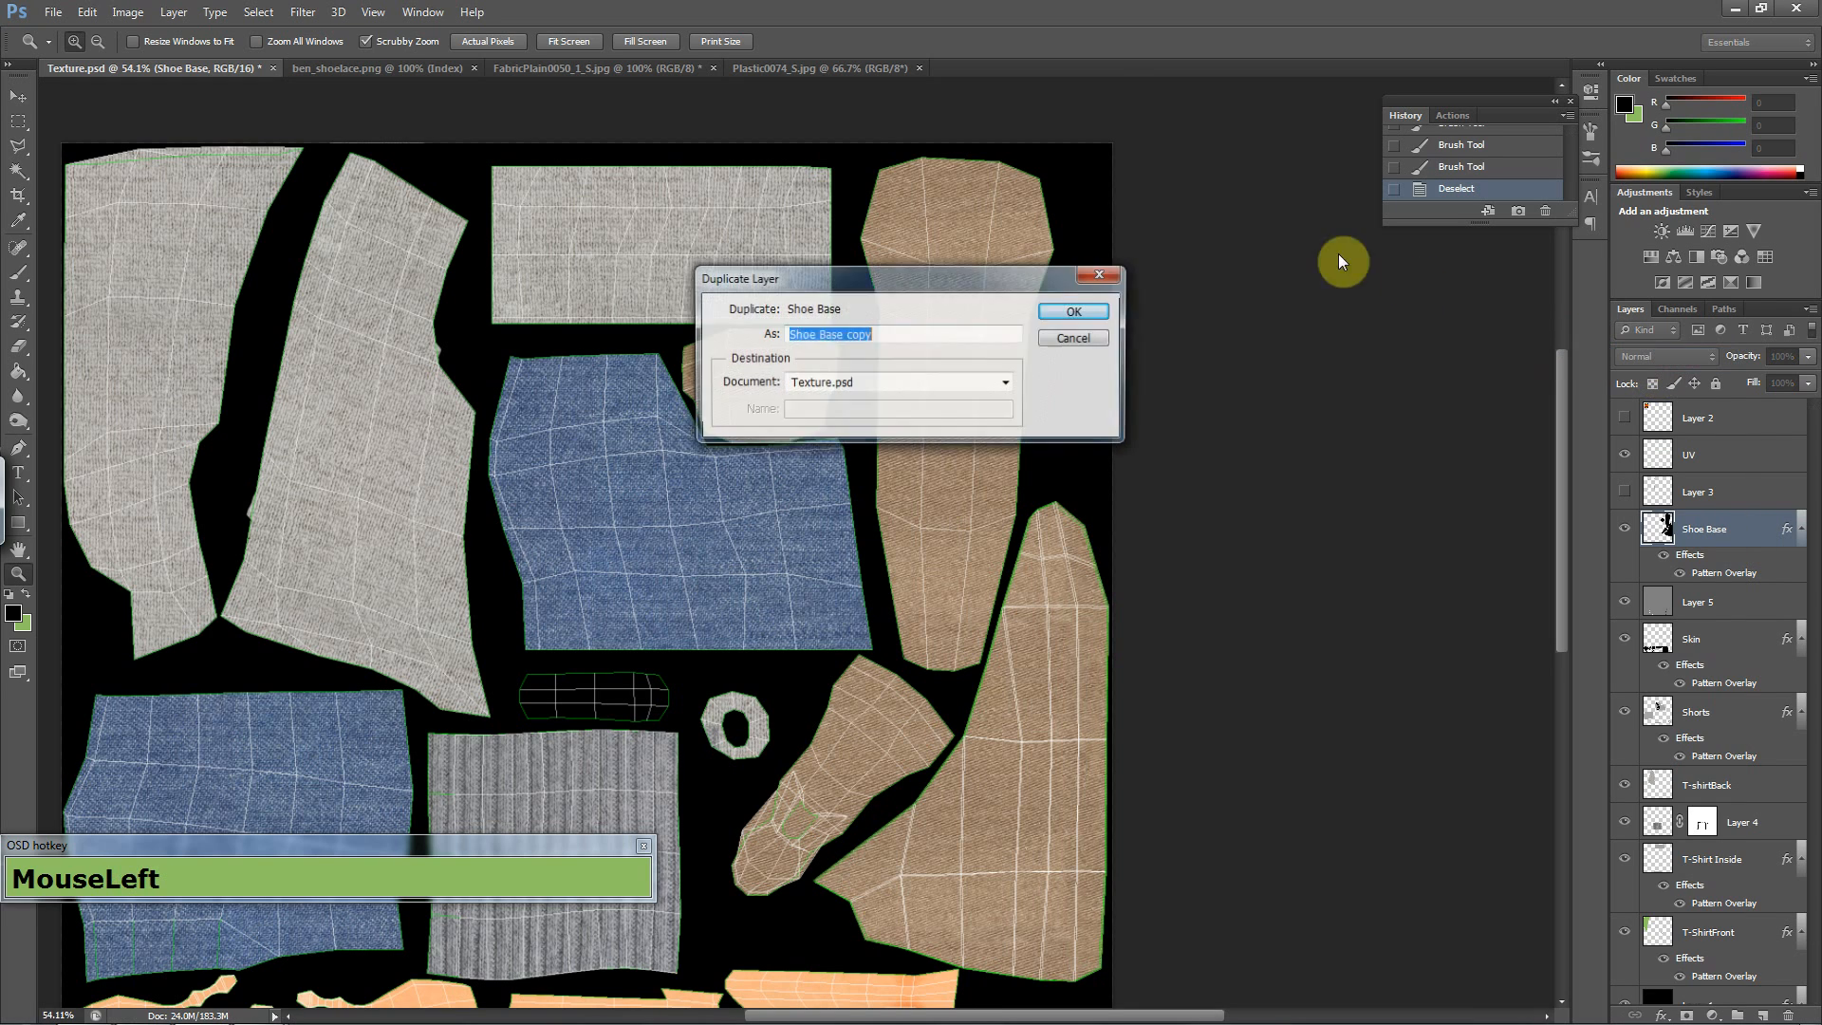
{"action": "left_click", "coordinate": [1078, 314]}
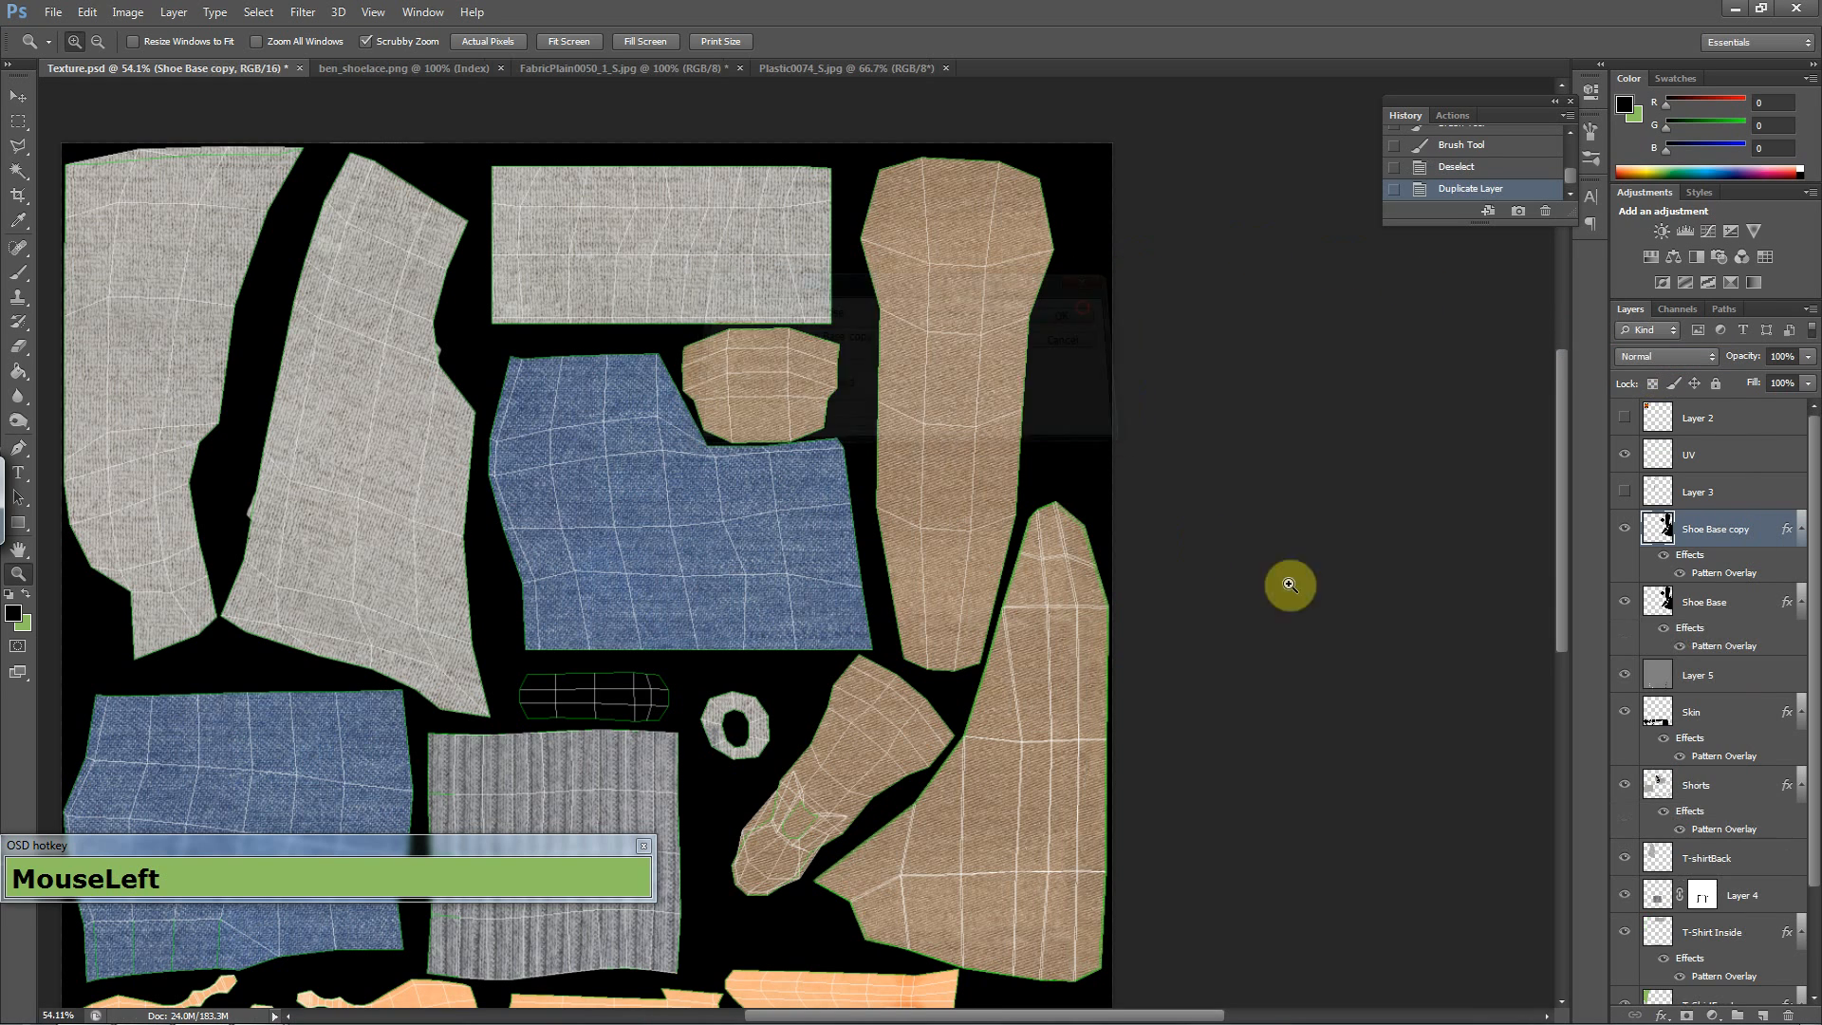
{"action": "left_click", "coordinate": [1662, 557]}
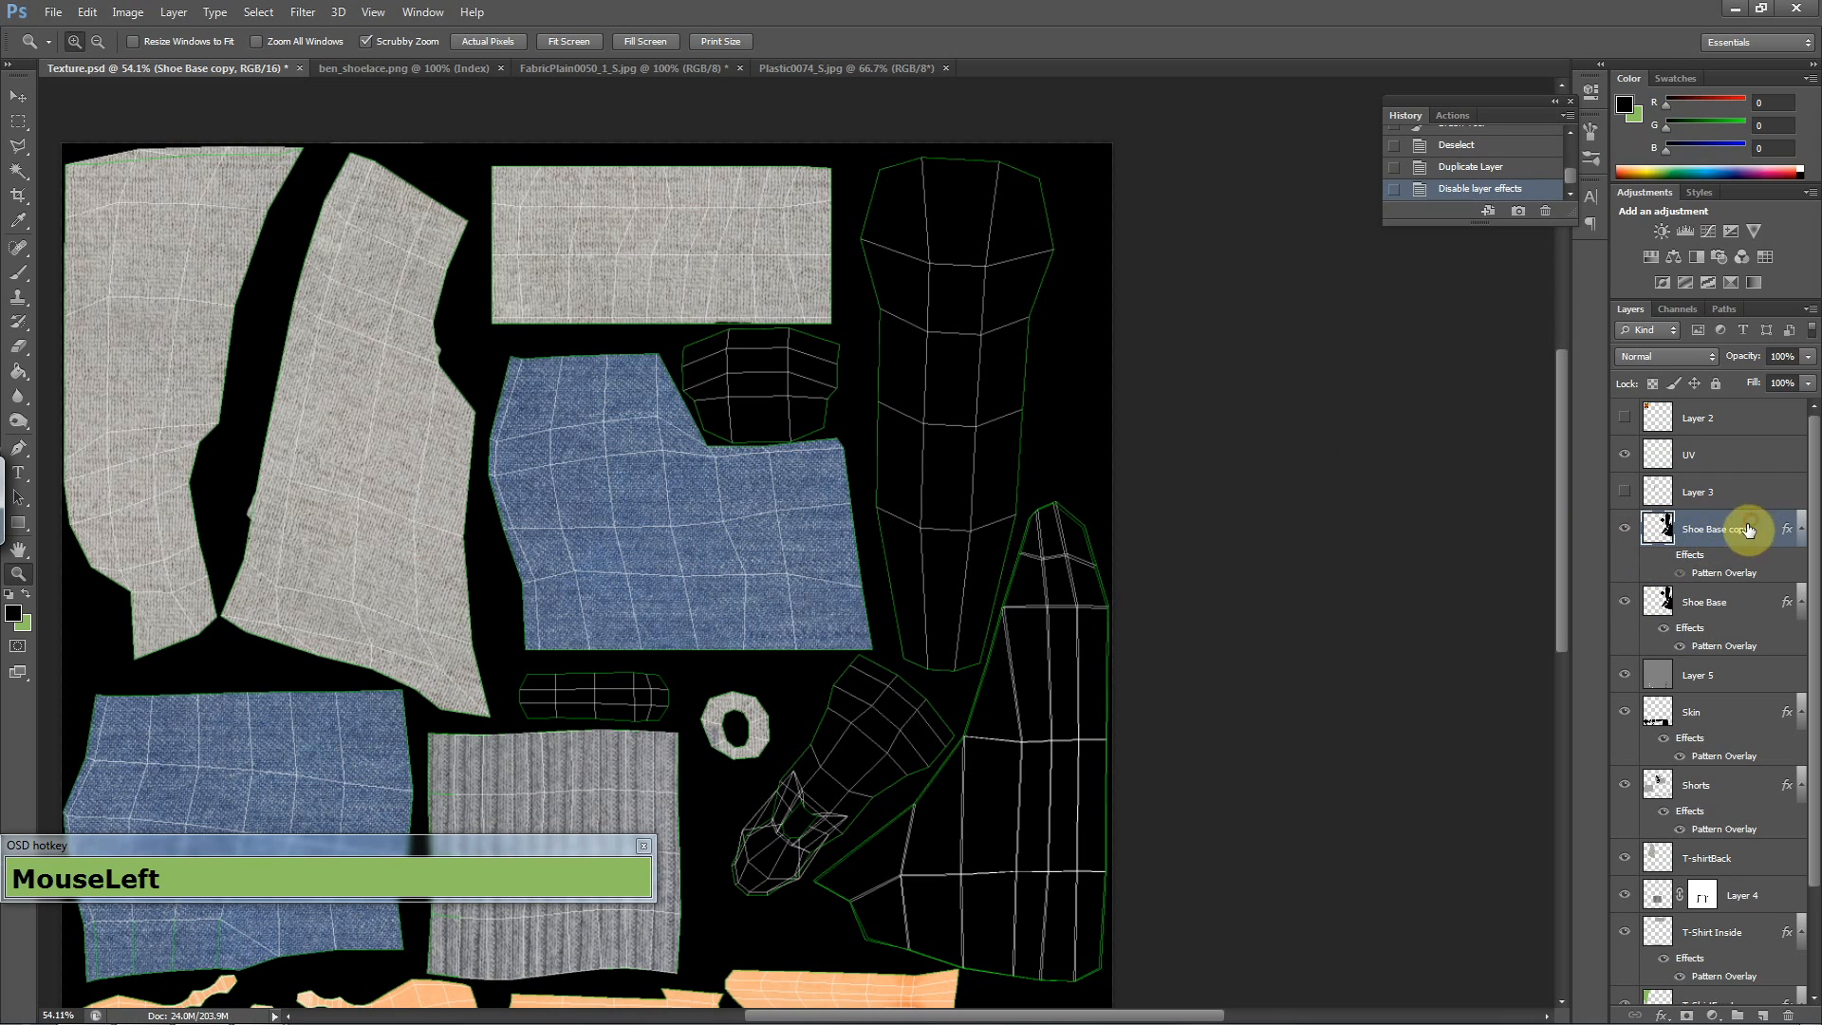
- Turn the Shoe Base copy layer's effects back on and disable its Pattern Overlay in the layer style
{"action": "left_click", "coordinate": [1662, 555]}
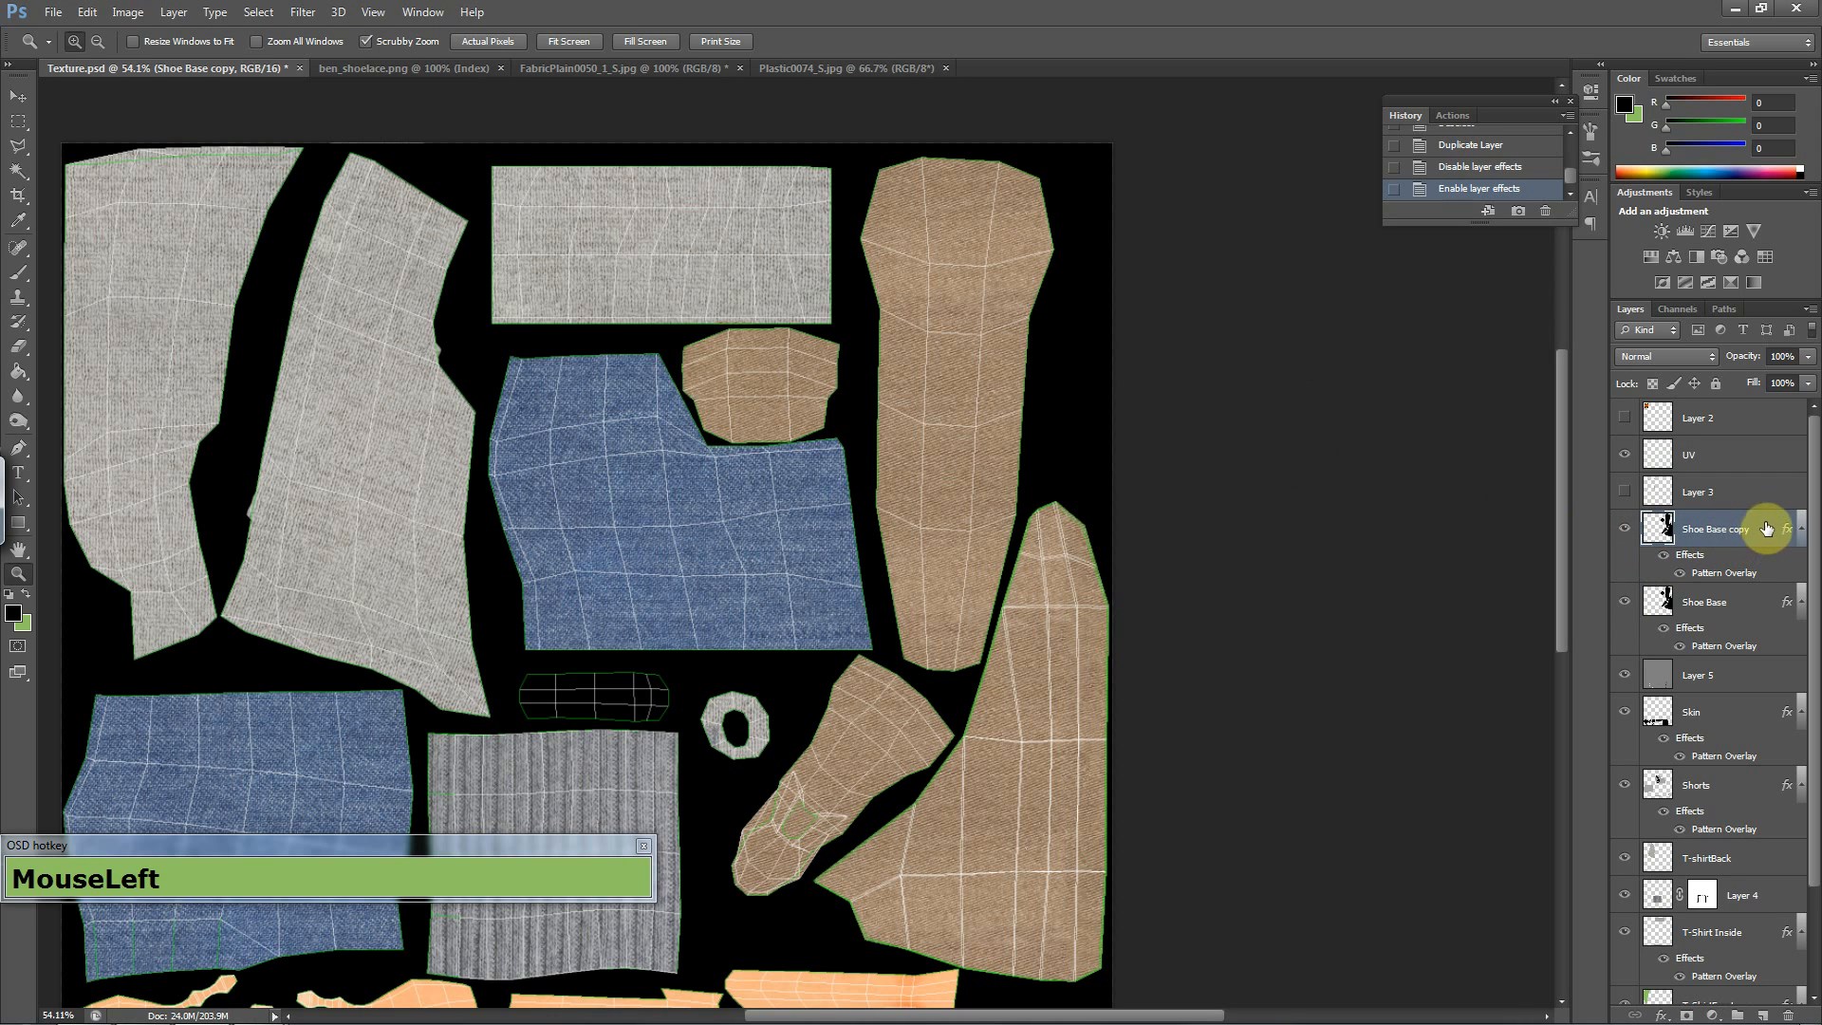
{"action": "double_click", "coordinate": [1762, 533]}
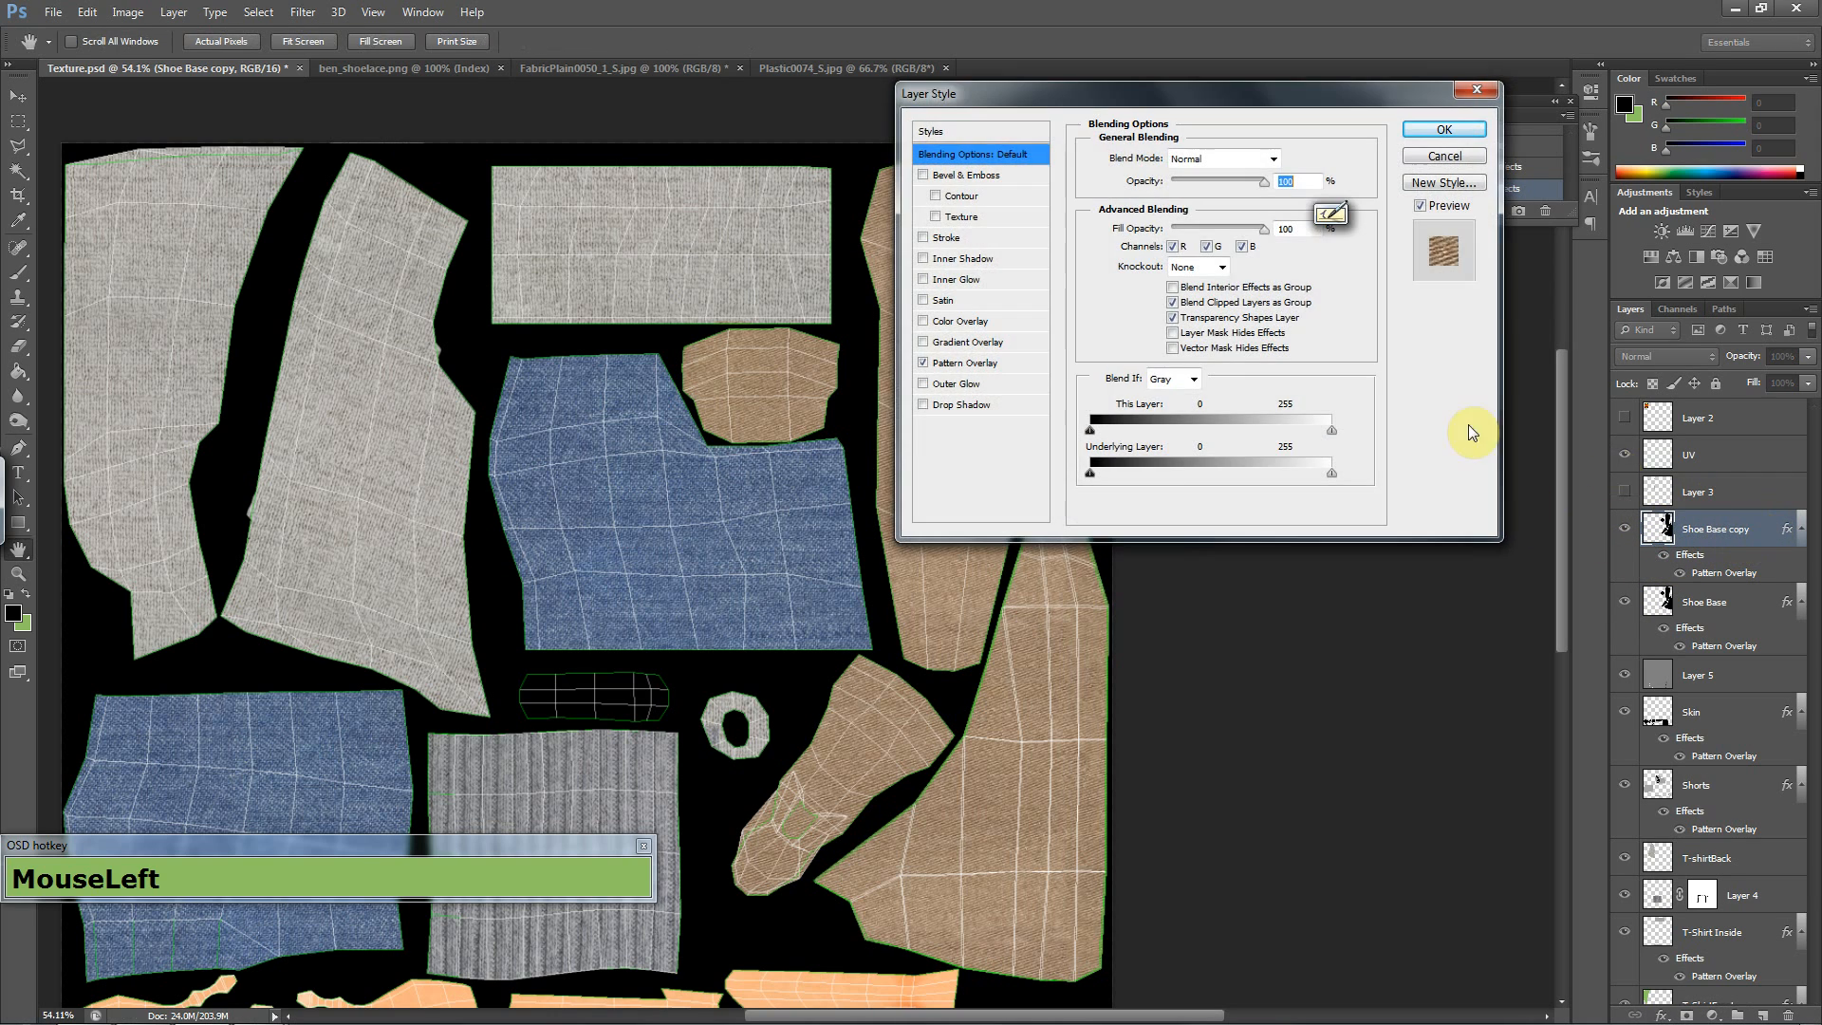
{"action": "left_click", "coordinate": [925, 364]}
{"action": "left_click", "coordinate": [925, 342]}
{"action": "left_click", "coordinate": [925, 342]}
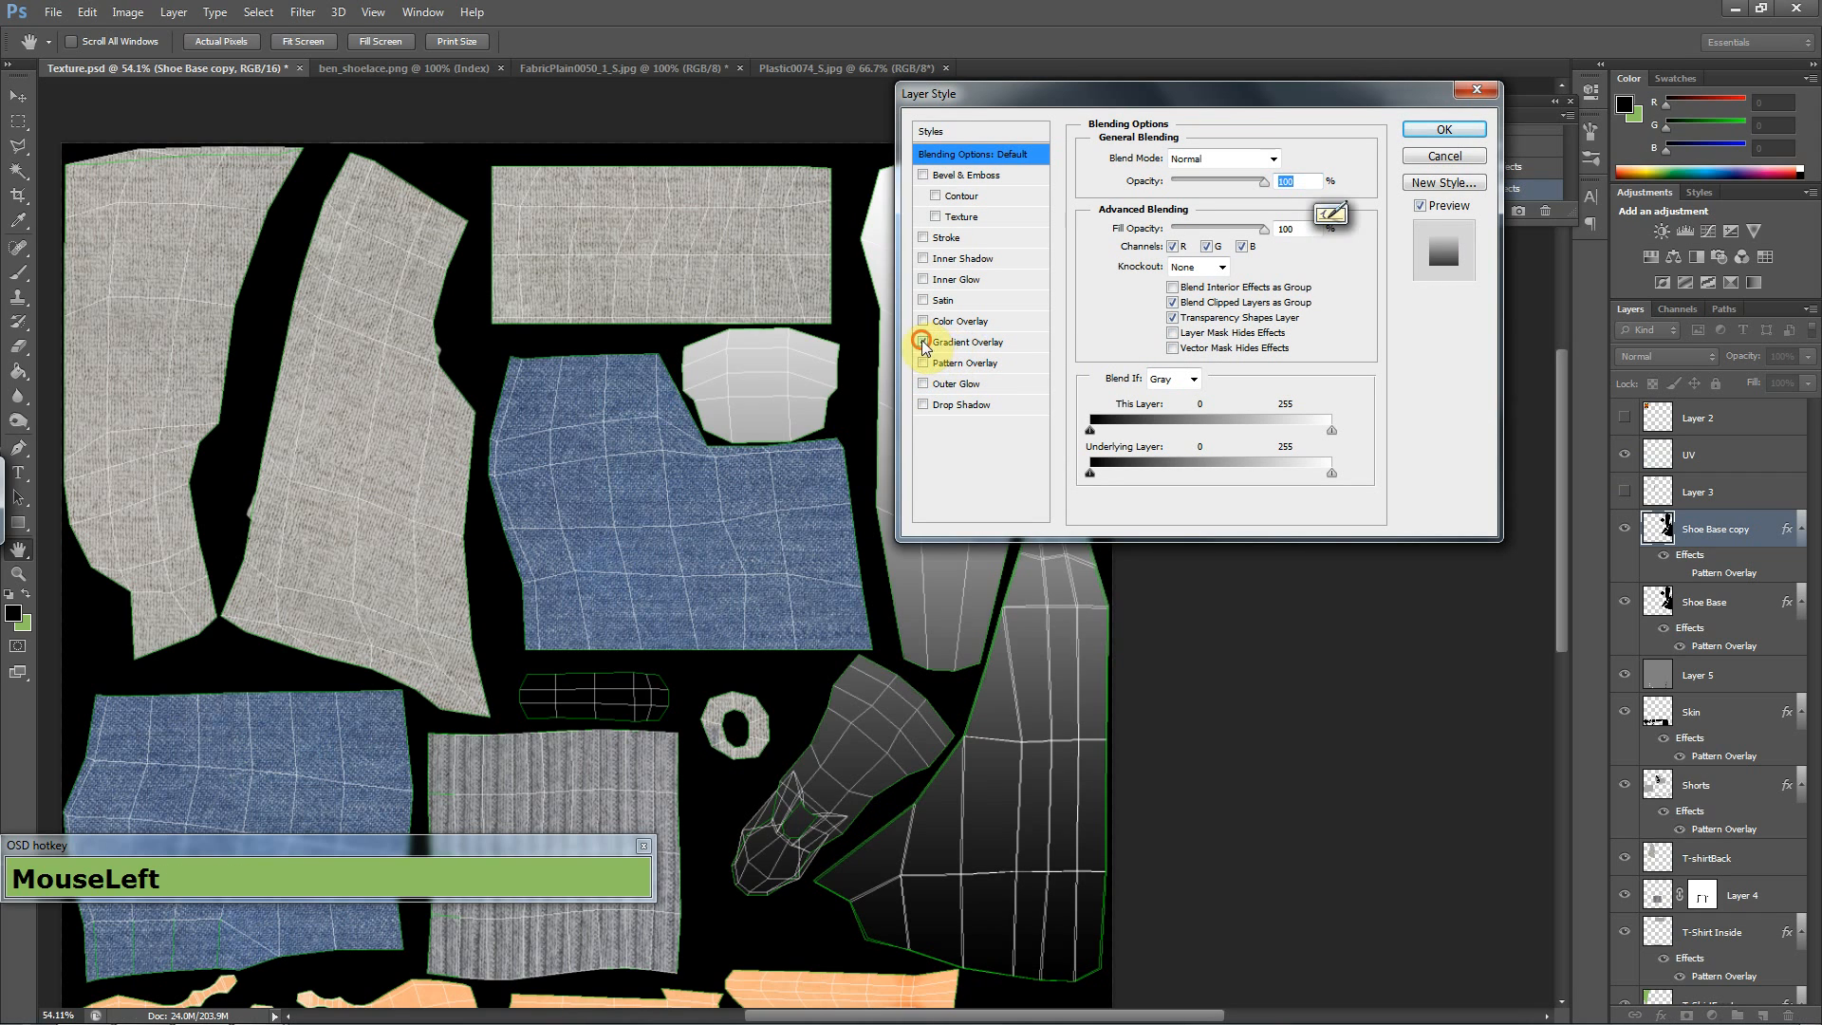
- Apply a blue Color Overlay (#0600ff) to the Shoe Base copy layer
{"action": "left_click", "coordinate": [925, 322]}
{"action": "left_click", "coordinate": [962, 322]}
{"action": "left_click", "coordinate": [1297, 158]}
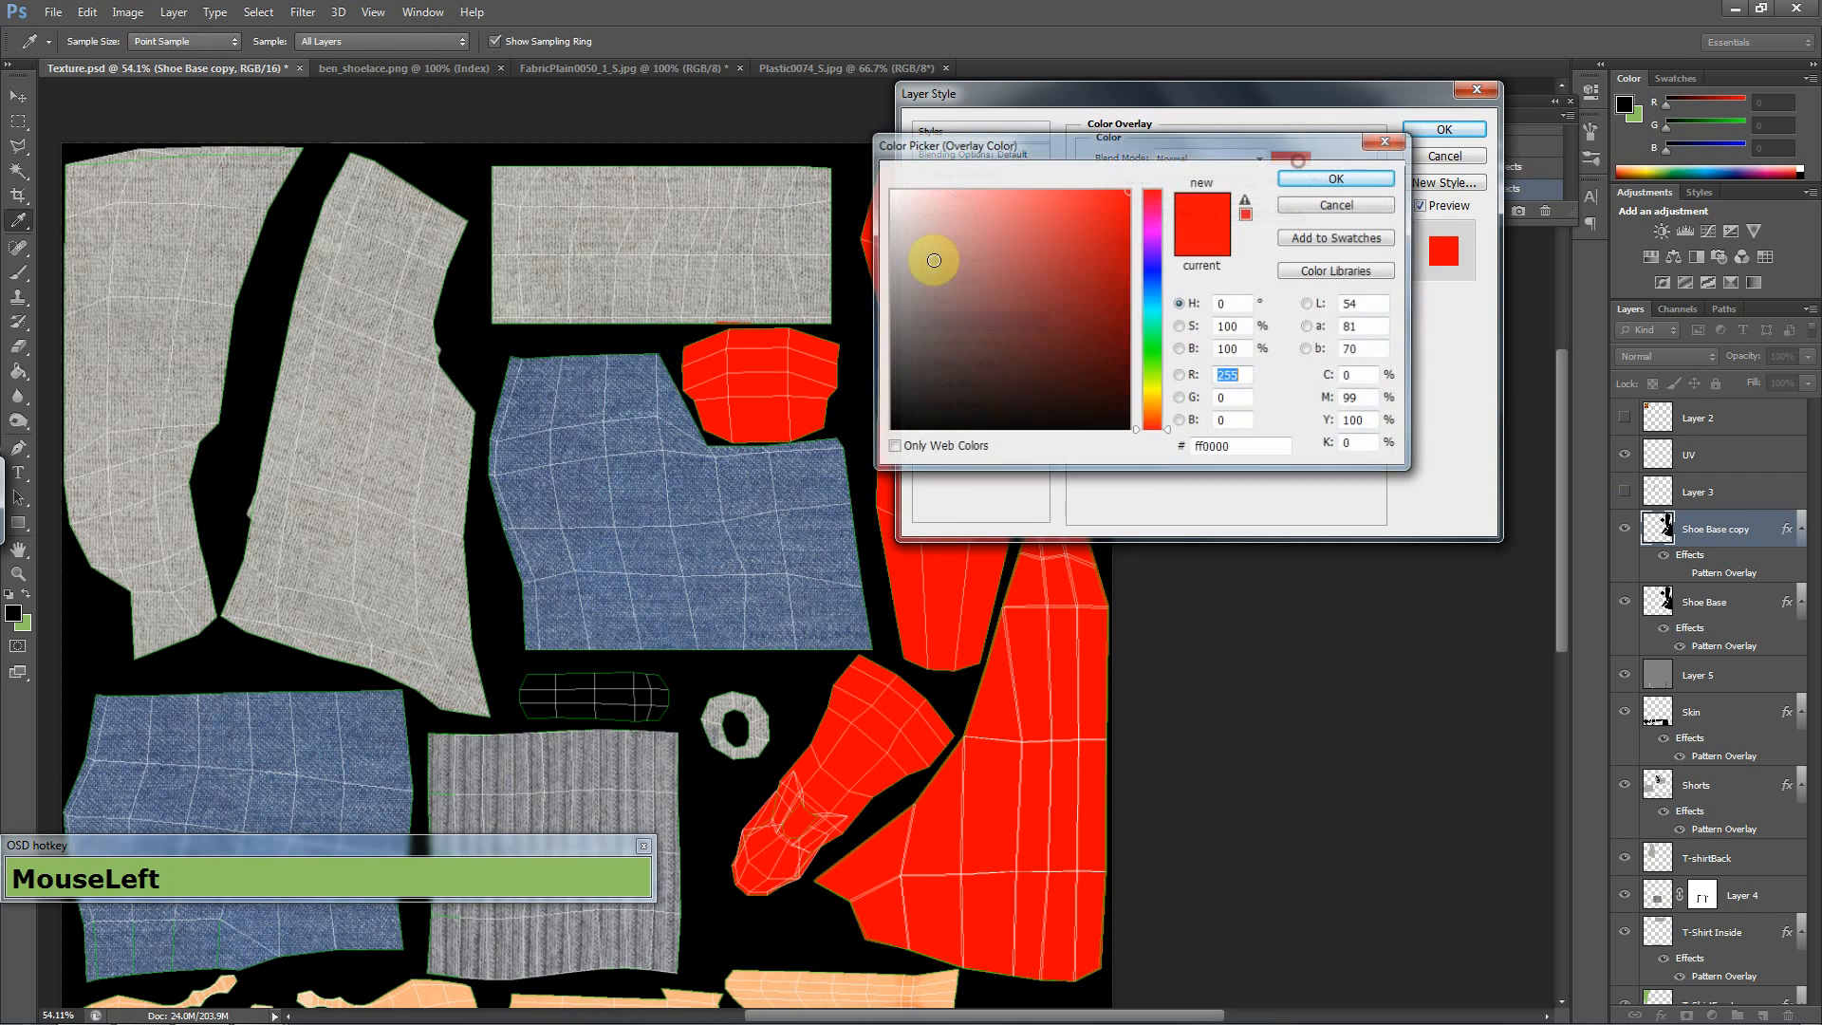
{"action": "left_click", "coordinate": [1153, 271]}
{"action": "left_click_drag", "start_coordinate": [1074, 285], "coordinate": [1216, 182]}
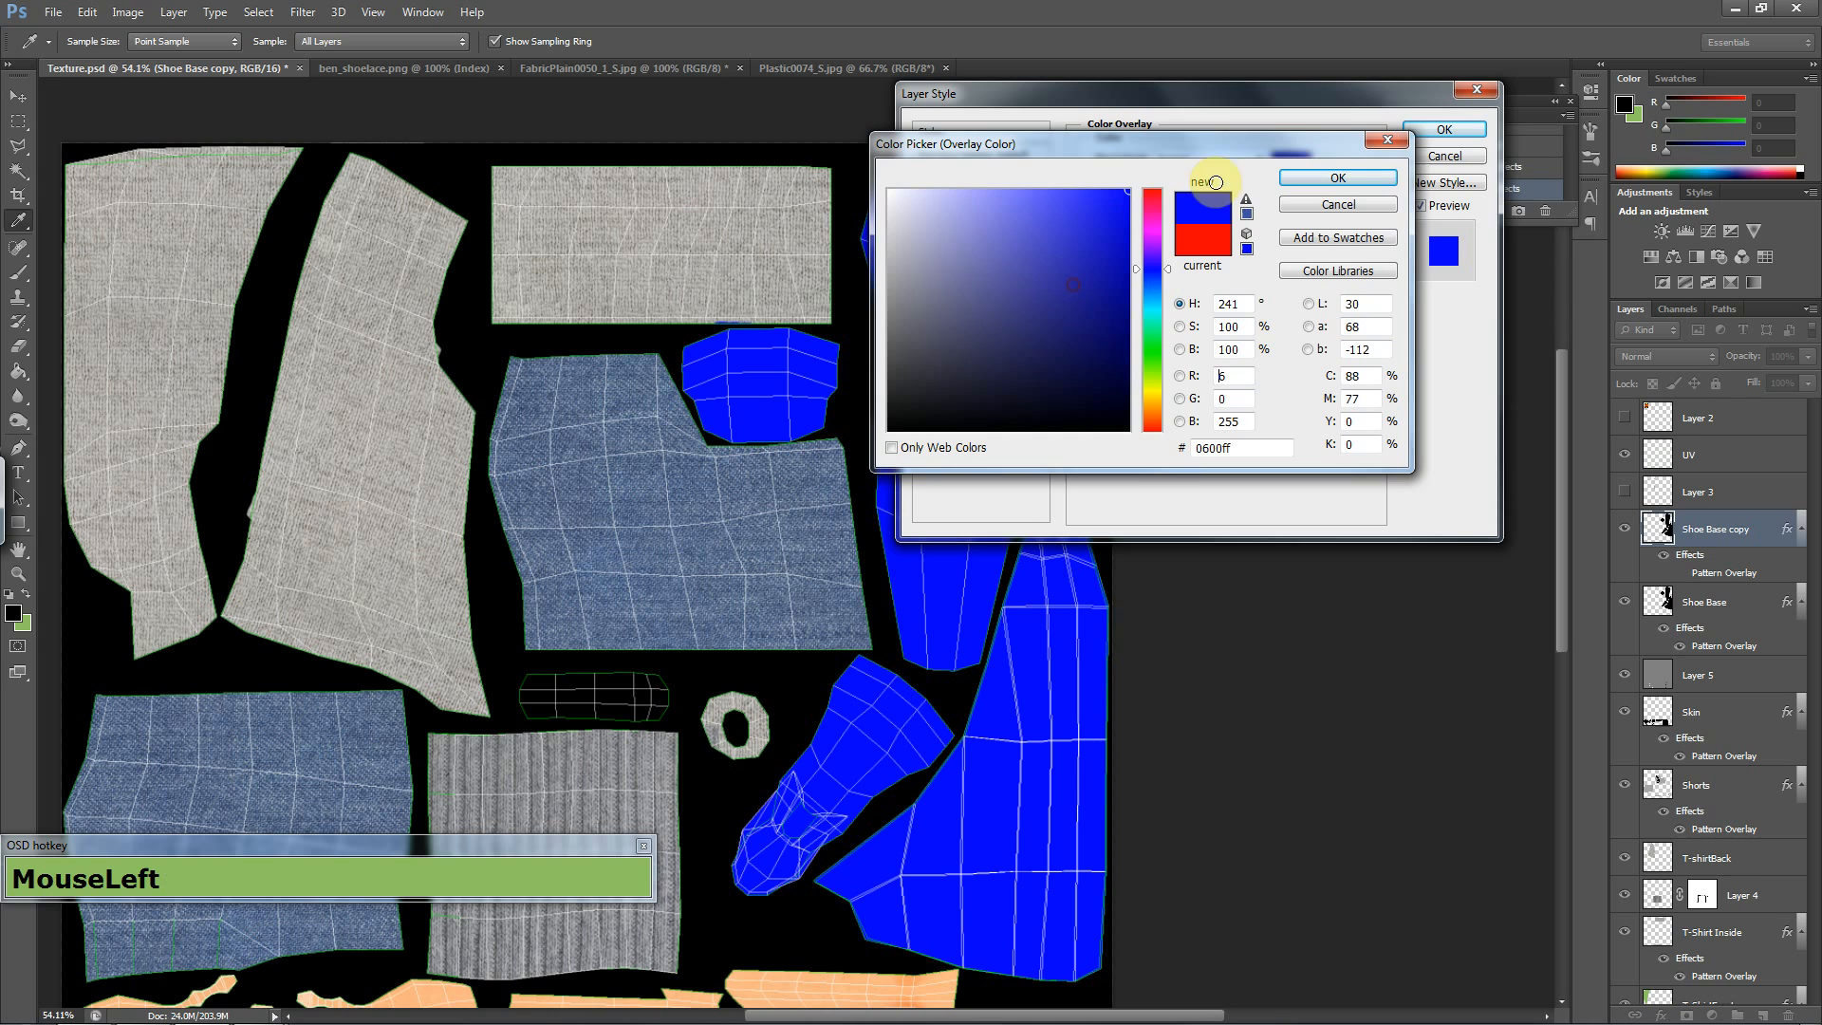
{"action": "left_click", "coordinate": [1351, 177]}
{"action": "left_click", "coordinate": [1445, 130]}
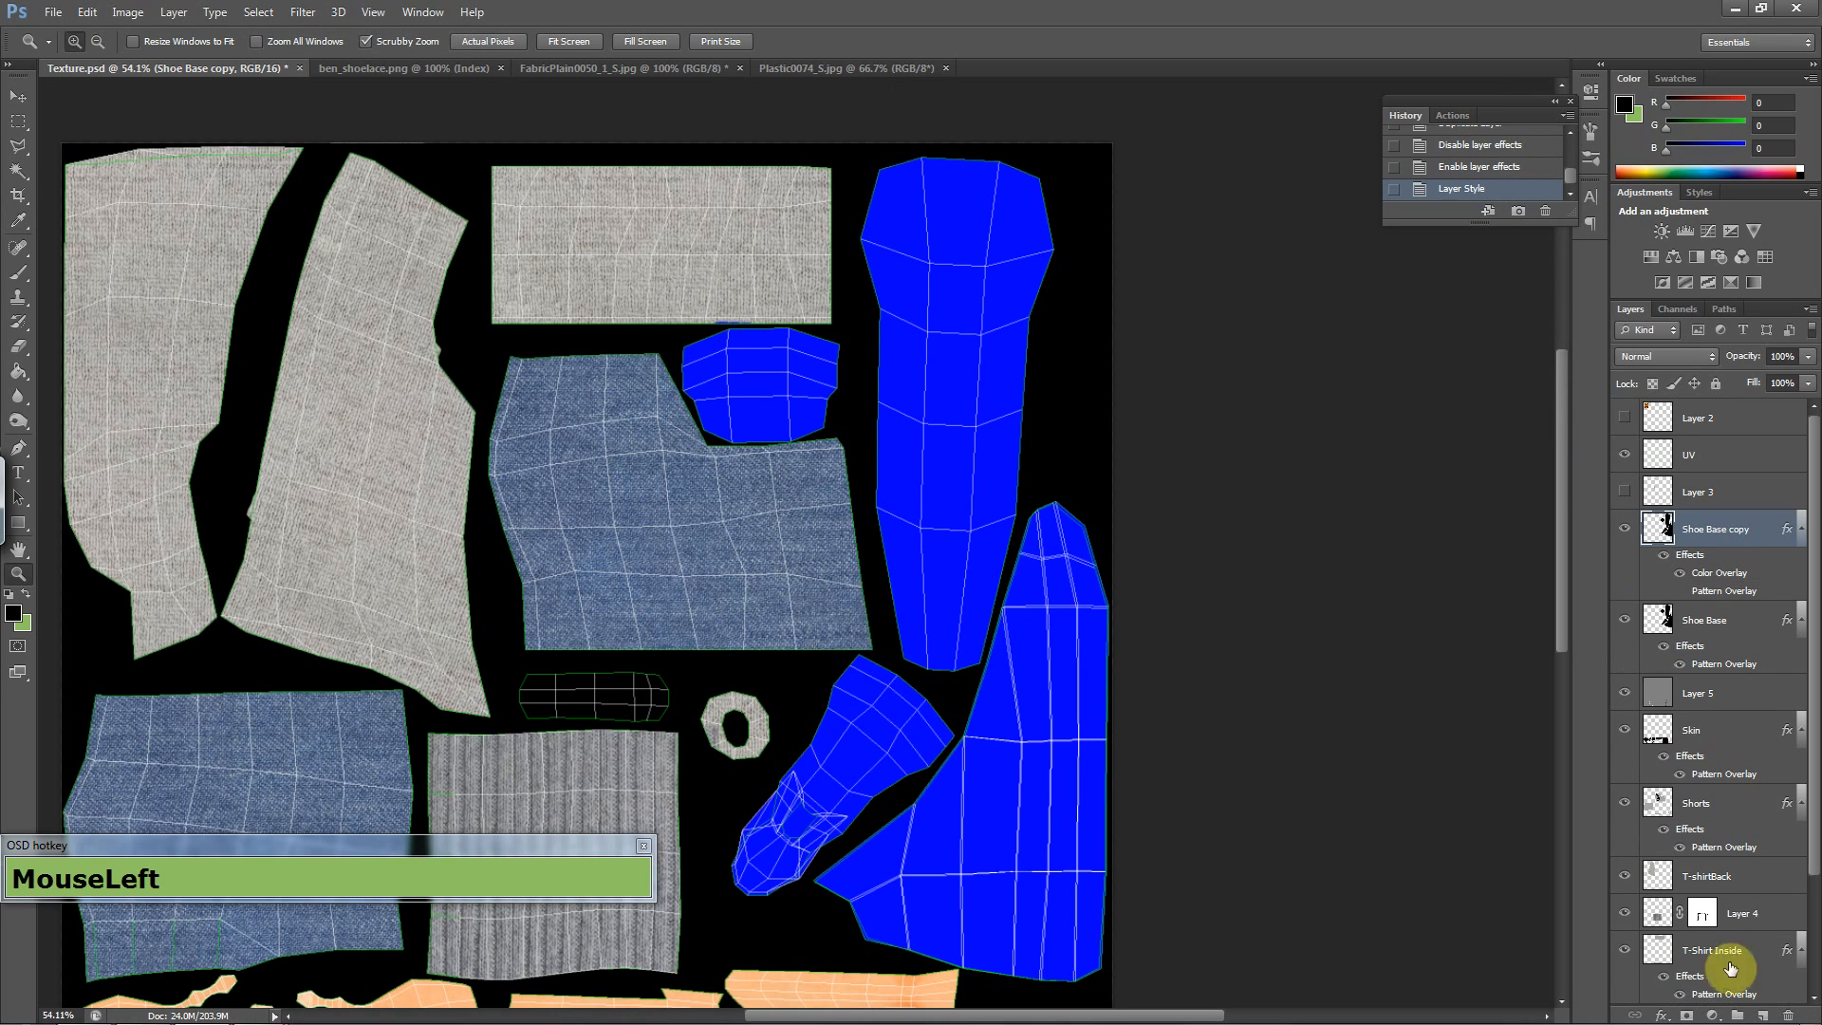
- Merge the Shoe Base copy with a new empty layer and set the merged layer's blend mode to Color
{"action": "left_click", "coordinate": [1764, 1014]}
{"action": "left_click", "coordinate": [1749, 568], "text": "ctrl"}
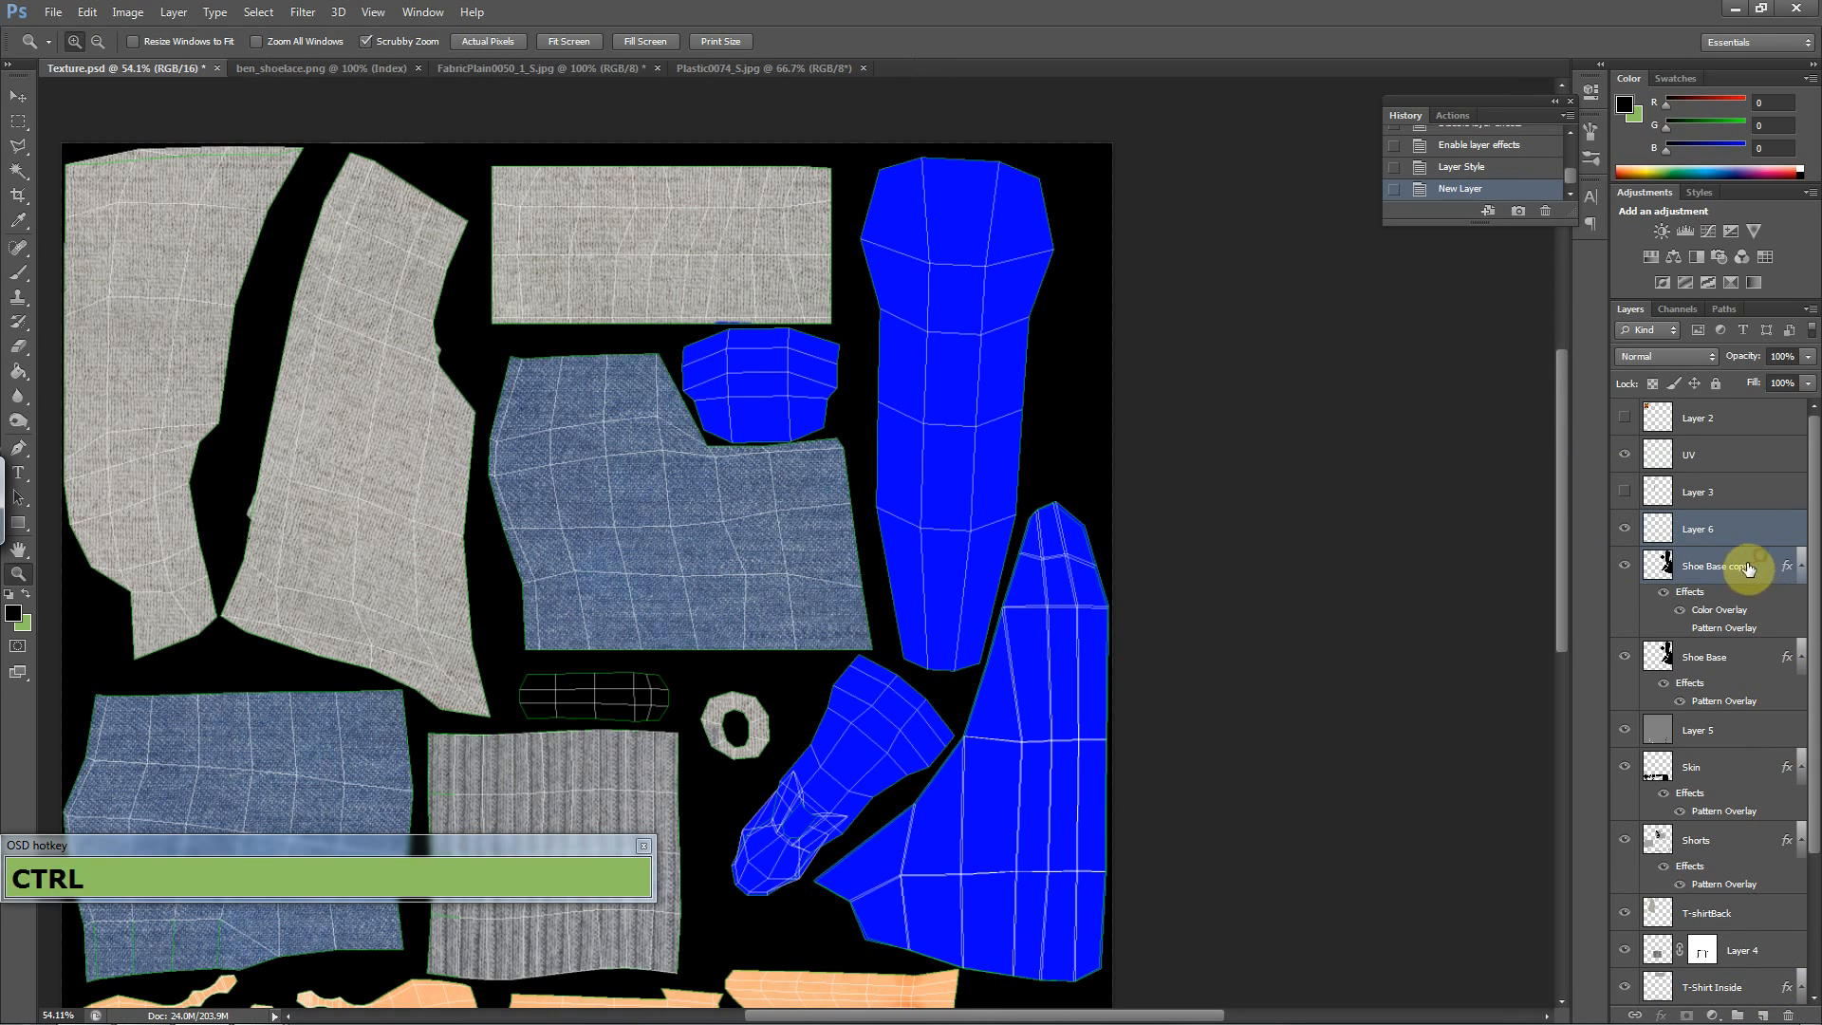
{"action": "key", "text": "ctrl+e"}
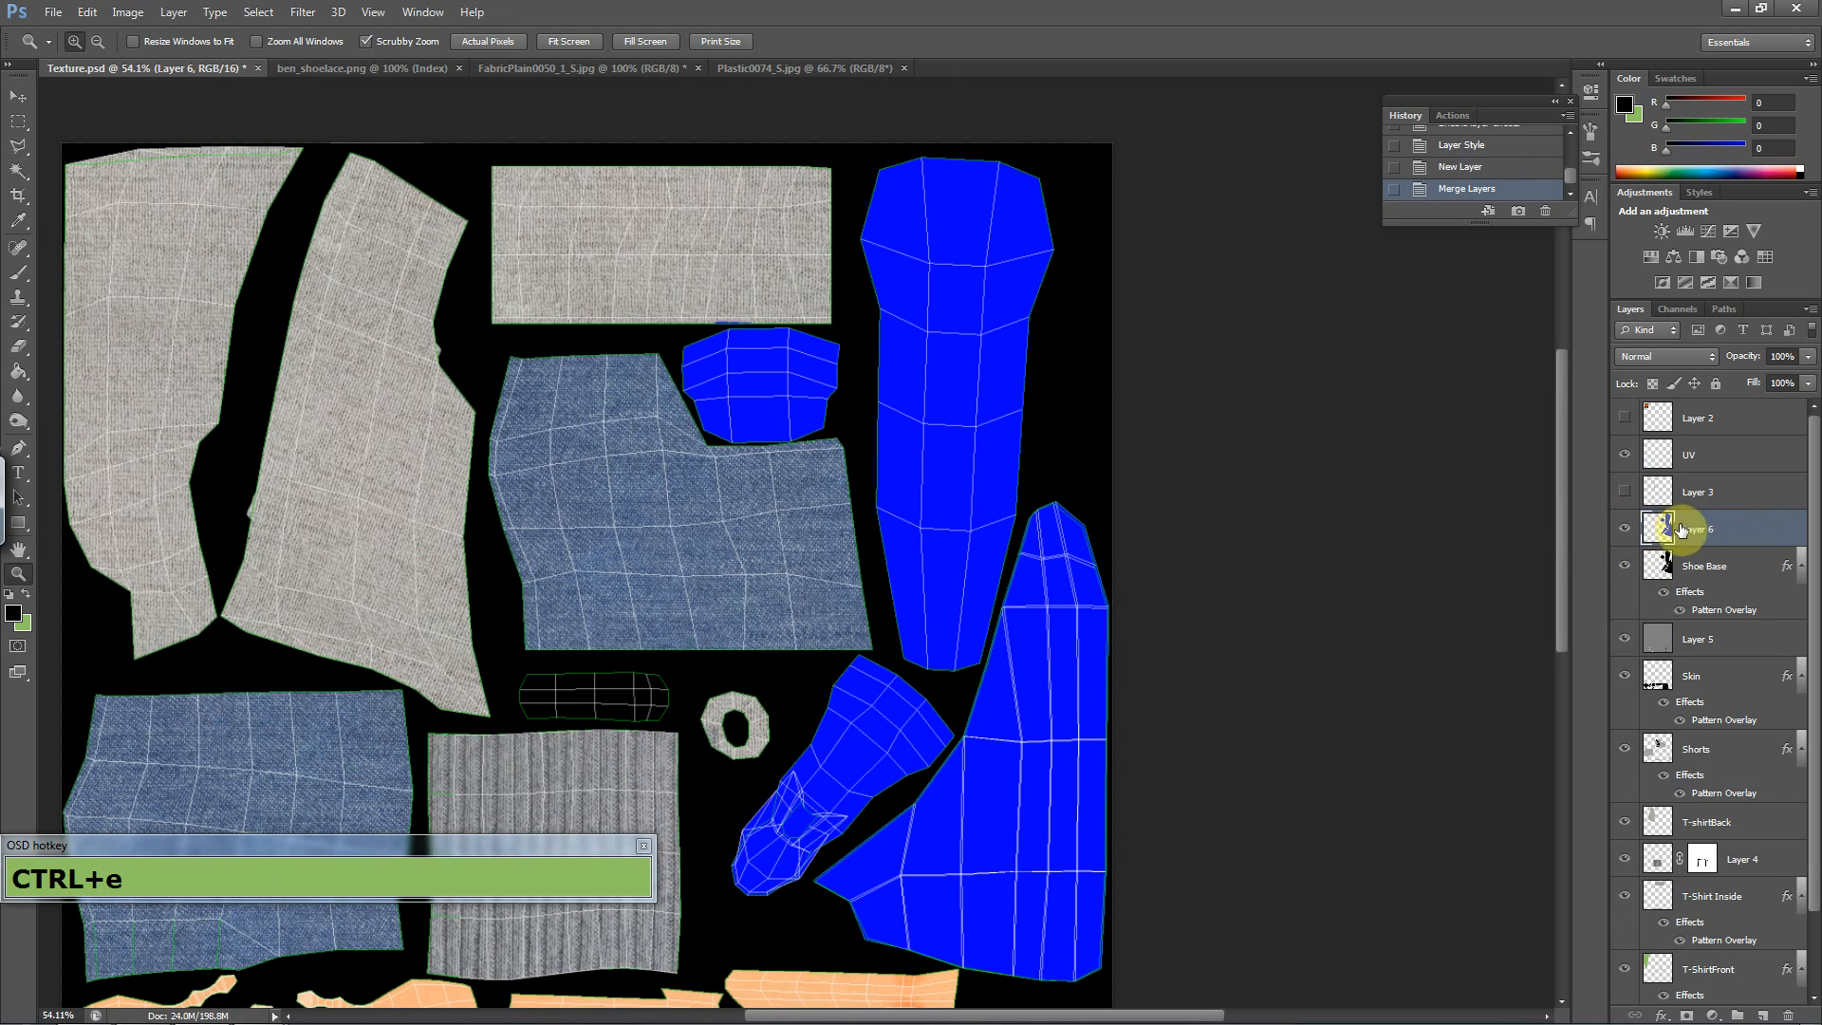
{"action": "left_click", "coordinate": [1708, 357]}
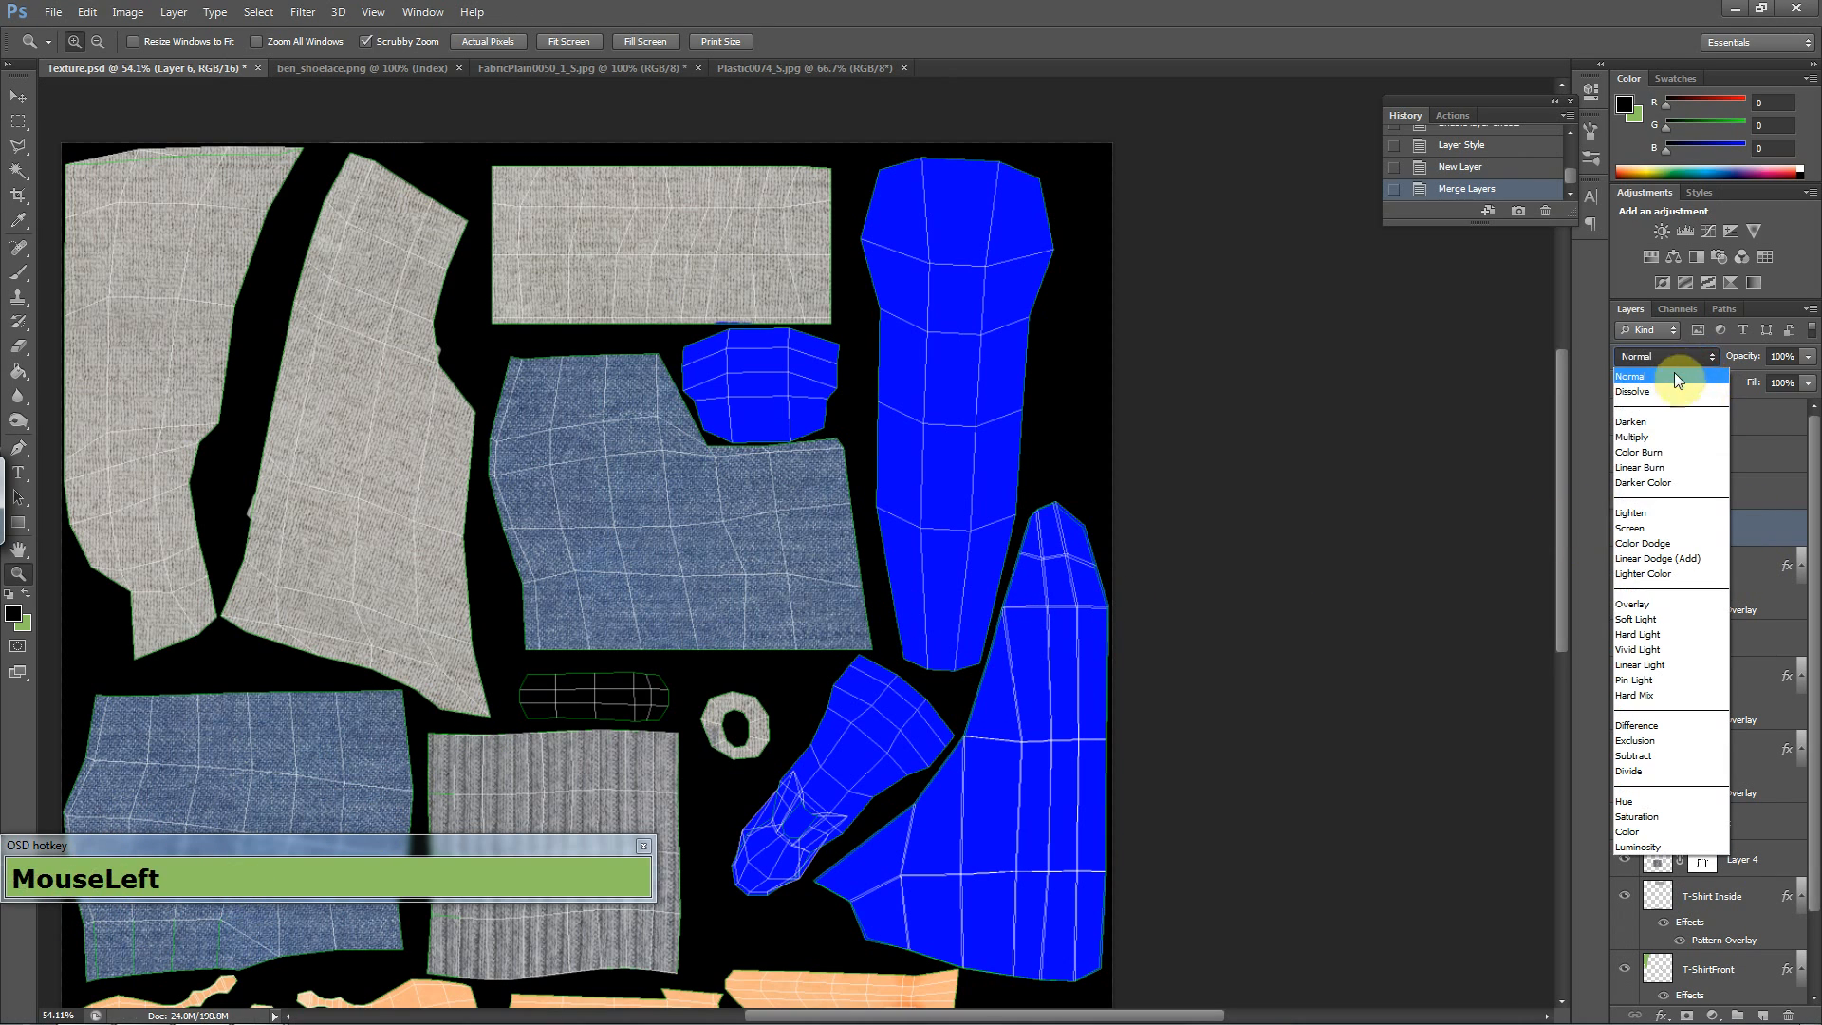
{"action": "left_click", "coordinate": [1656, 831]}
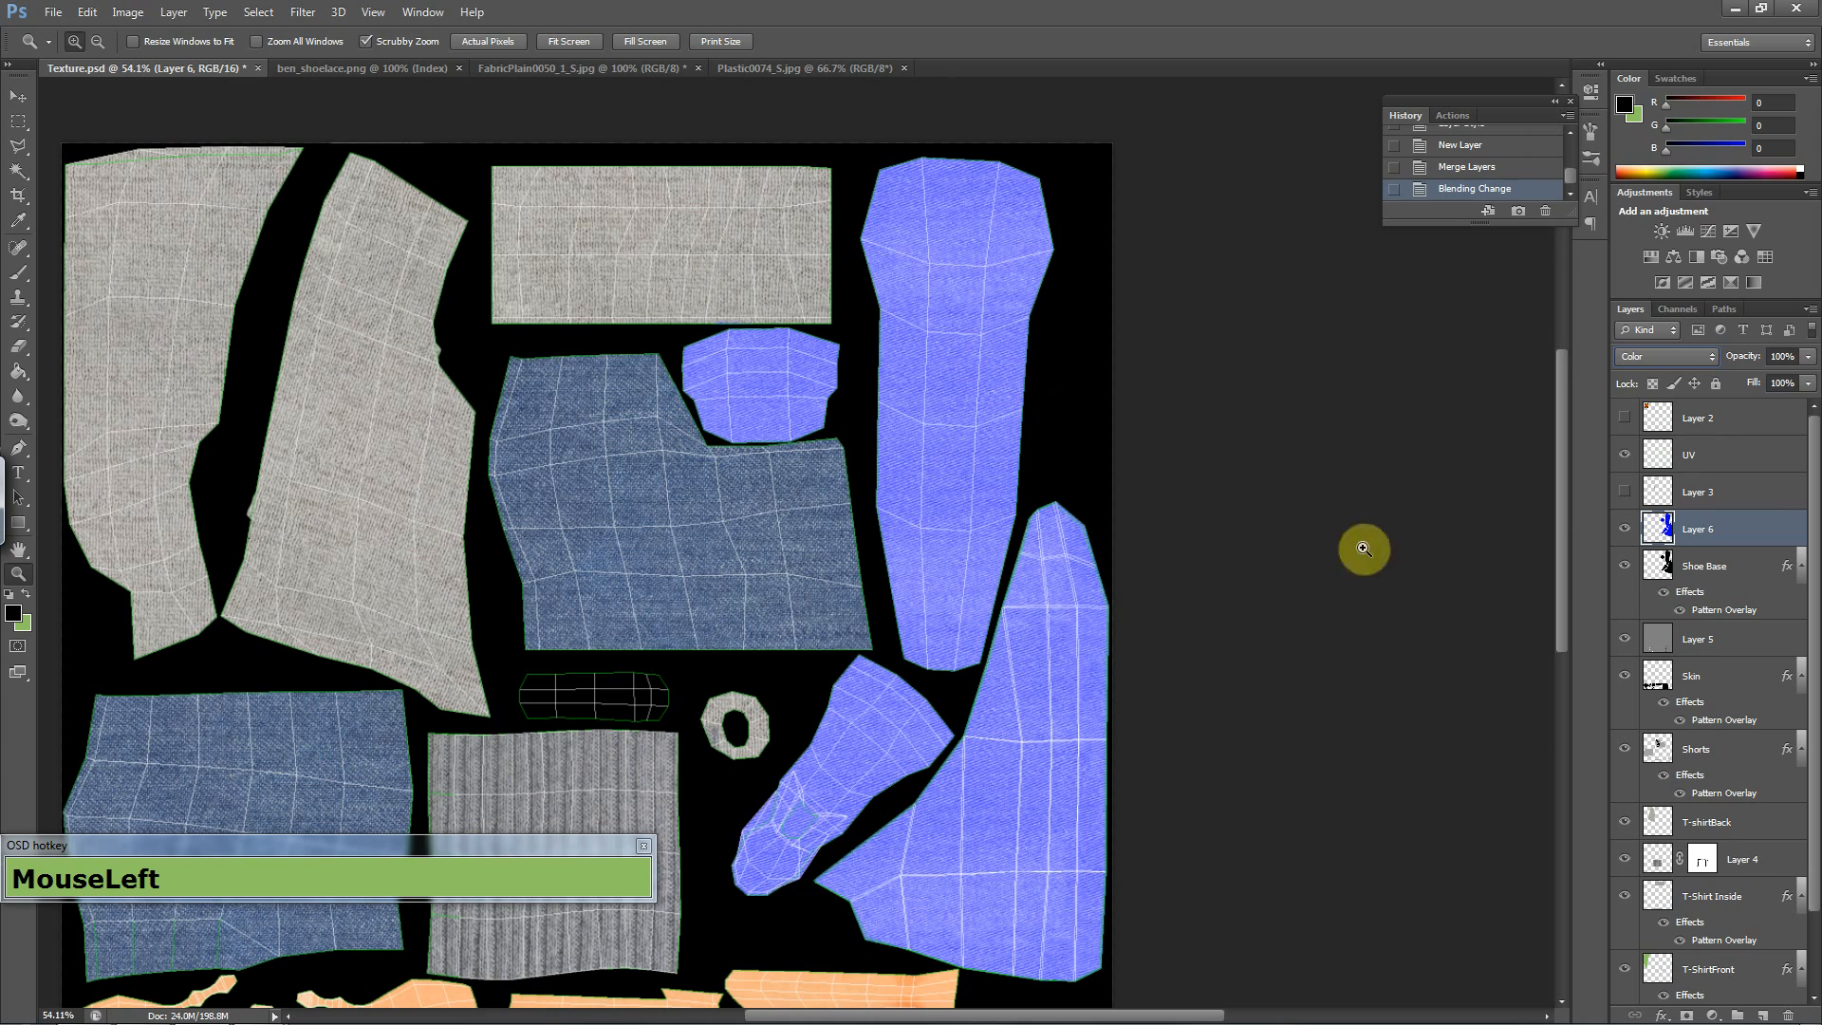
{"action": "double_click", "coordinate": [1753, 539]}
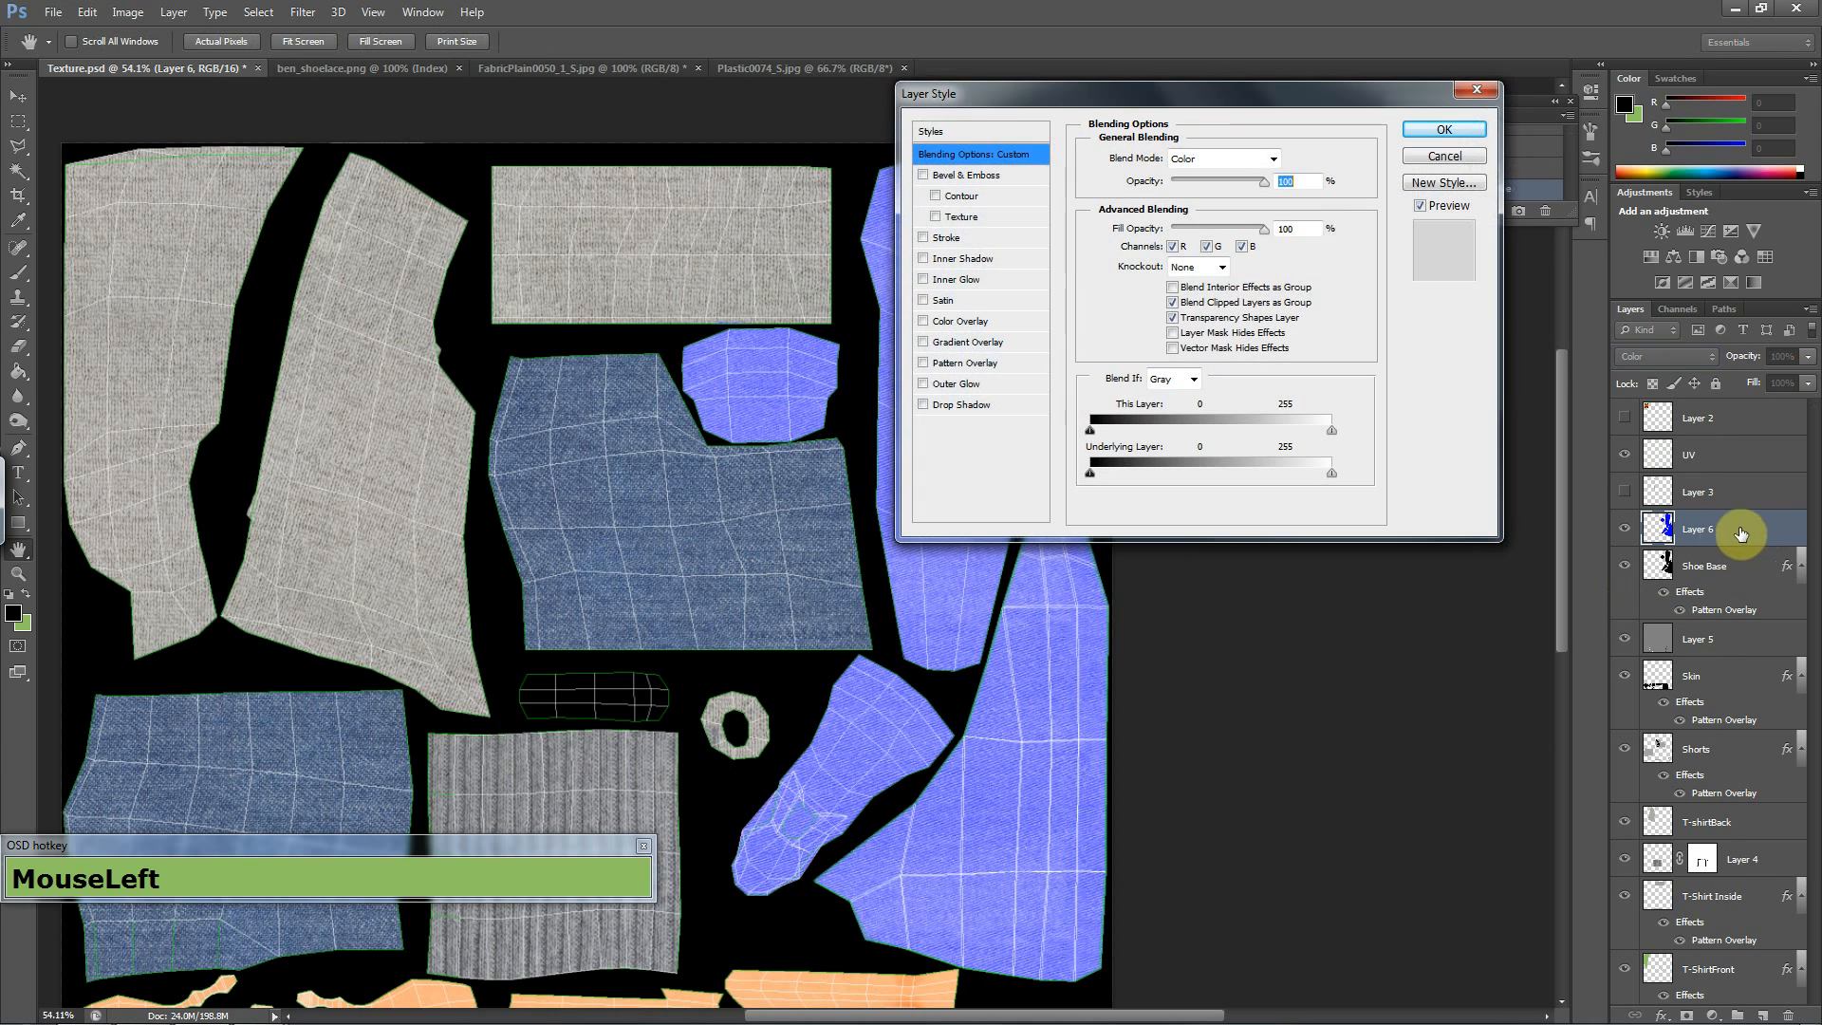
{"action": "left_click", "coordinate": [923, 321]}
{"action": "left_click", "coordinate": [957, 326]}
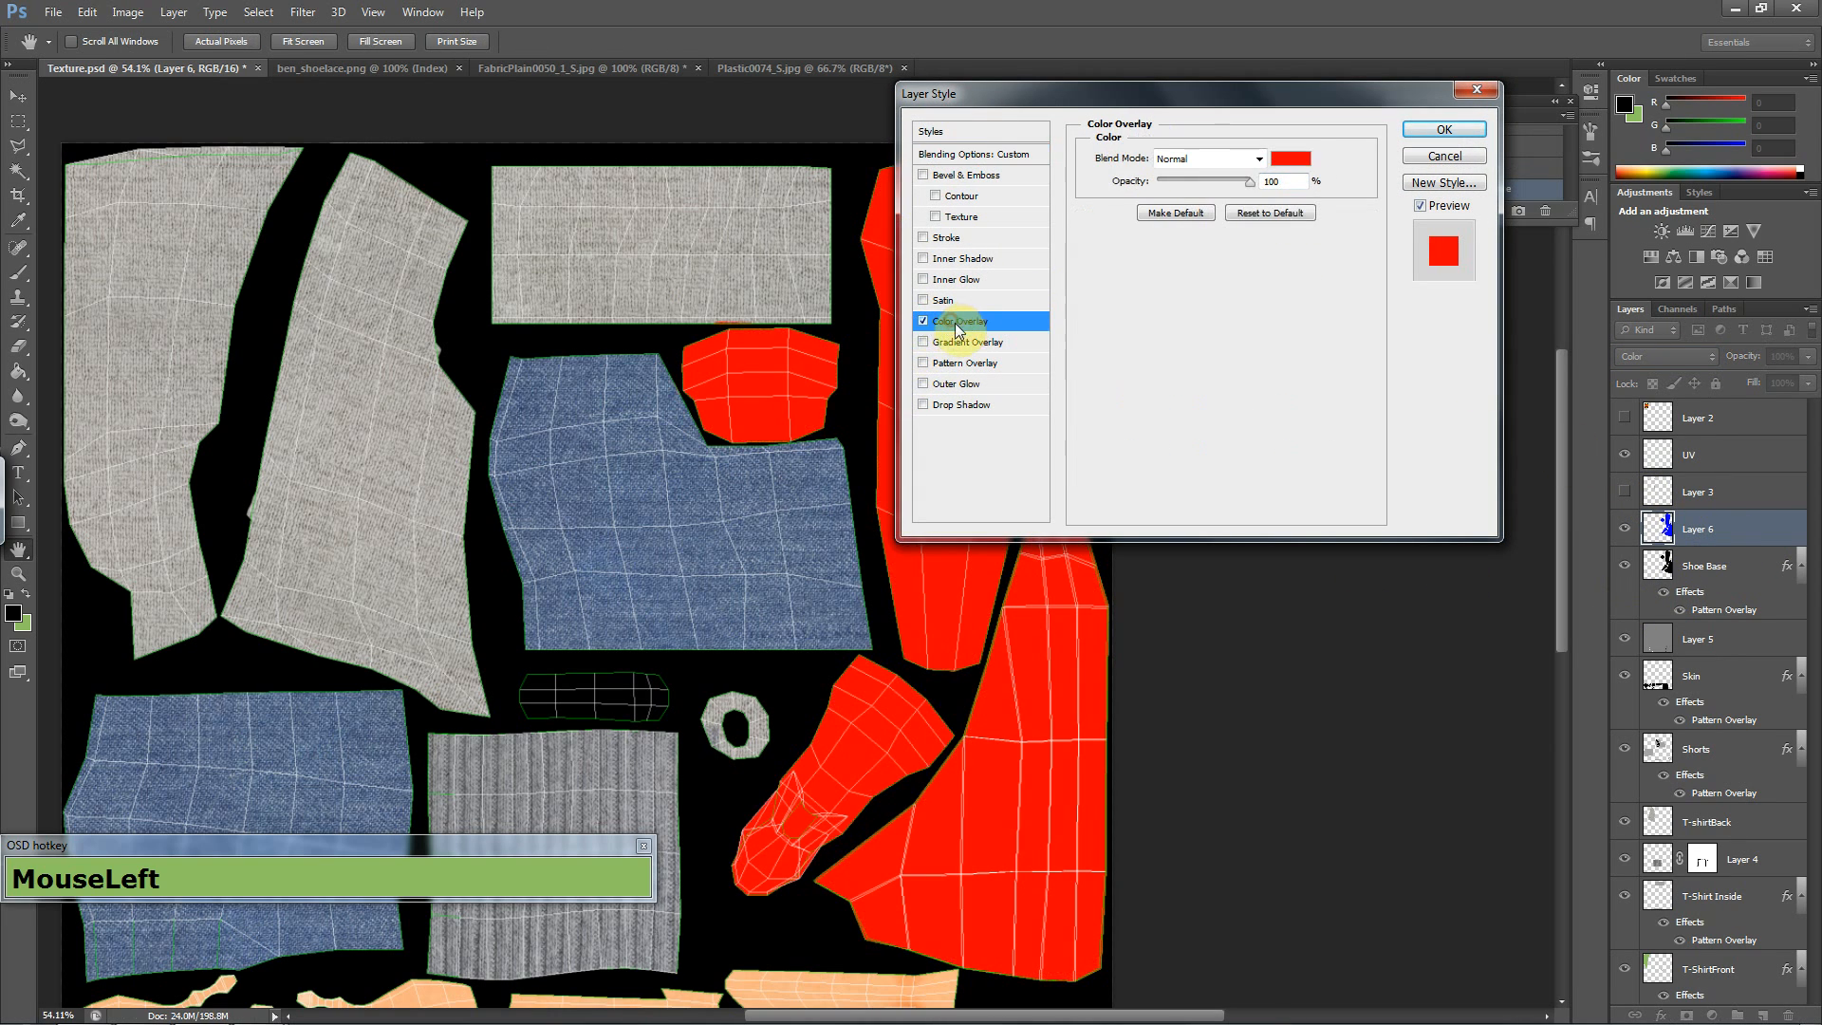
{"action": "left_click", "coordinate": [1465, 158]}
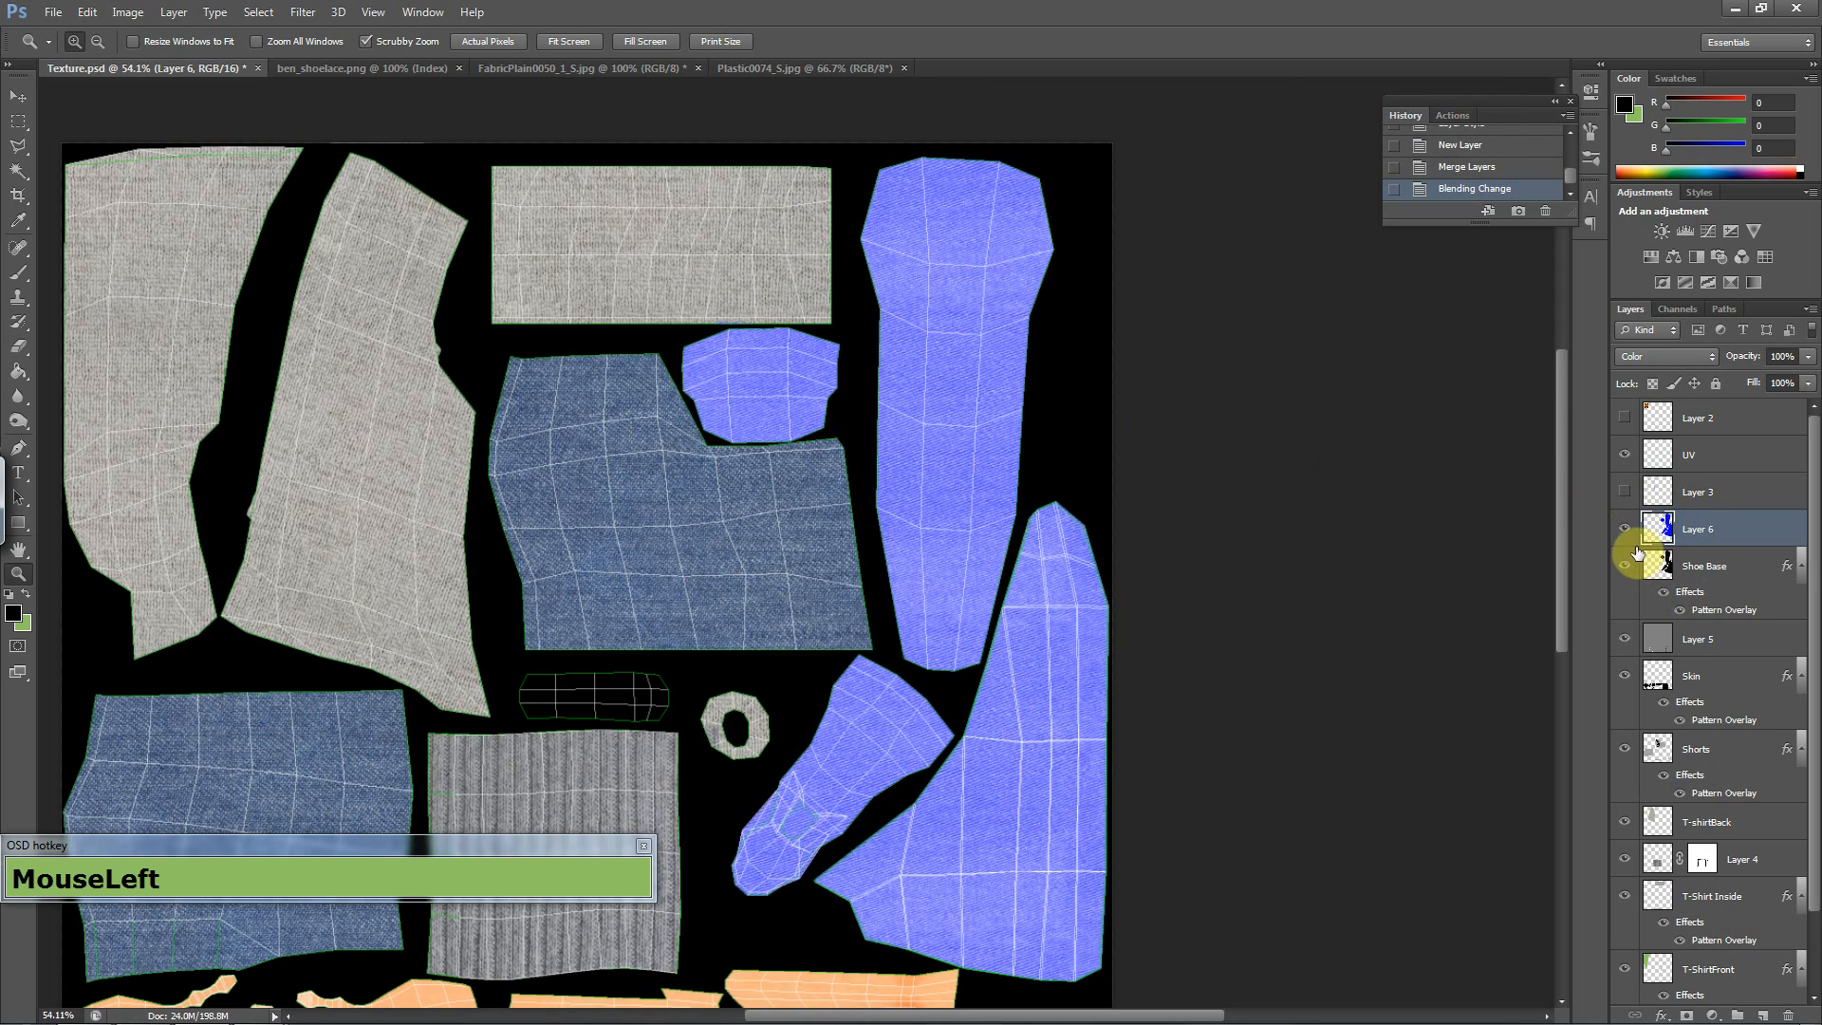
- Delete the merged blue layer above Shoe Base
{"action": "left_click_drag", "start_coordinate": [1806, 549], "coordinate": [1785, 1015]}
{"action": "key", "text": "space"}
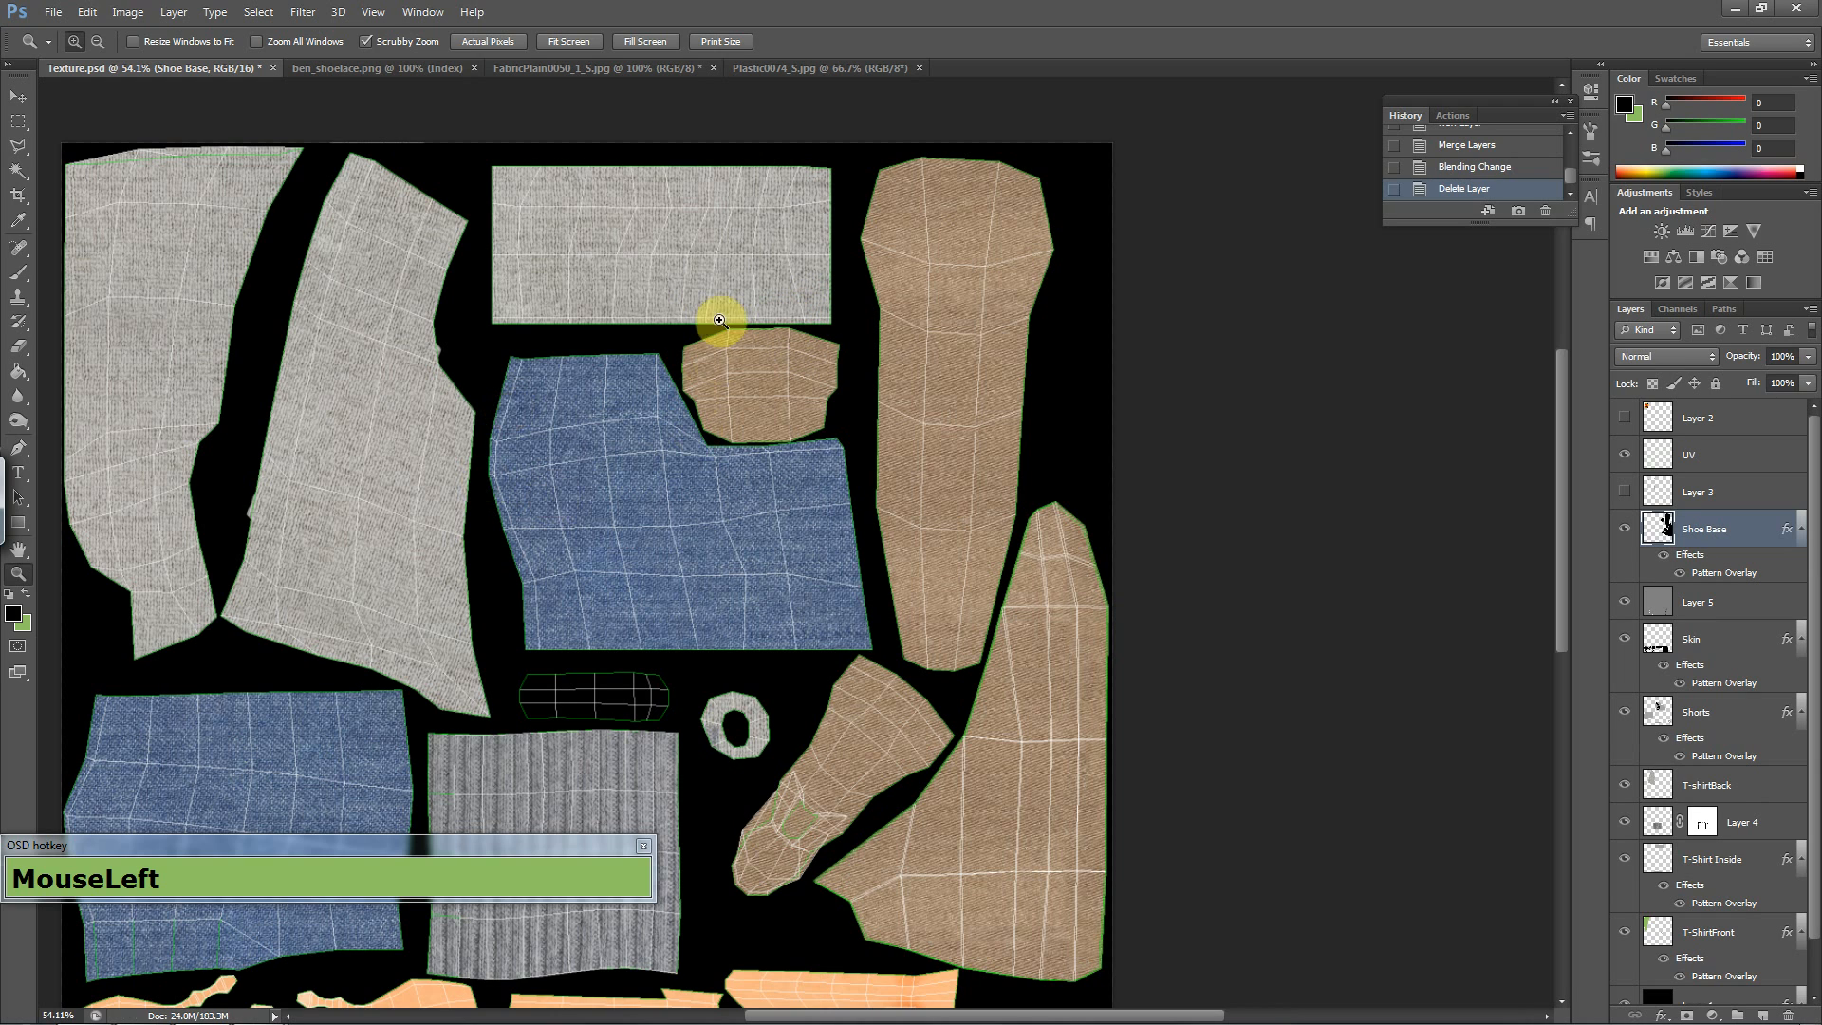
- Look over the shoelace and Plastic0074_S.jpg images and check the pixel dimensions of Plastic0074_S.jpg
{"action": "left_click", "coordinate": [396, 68]}
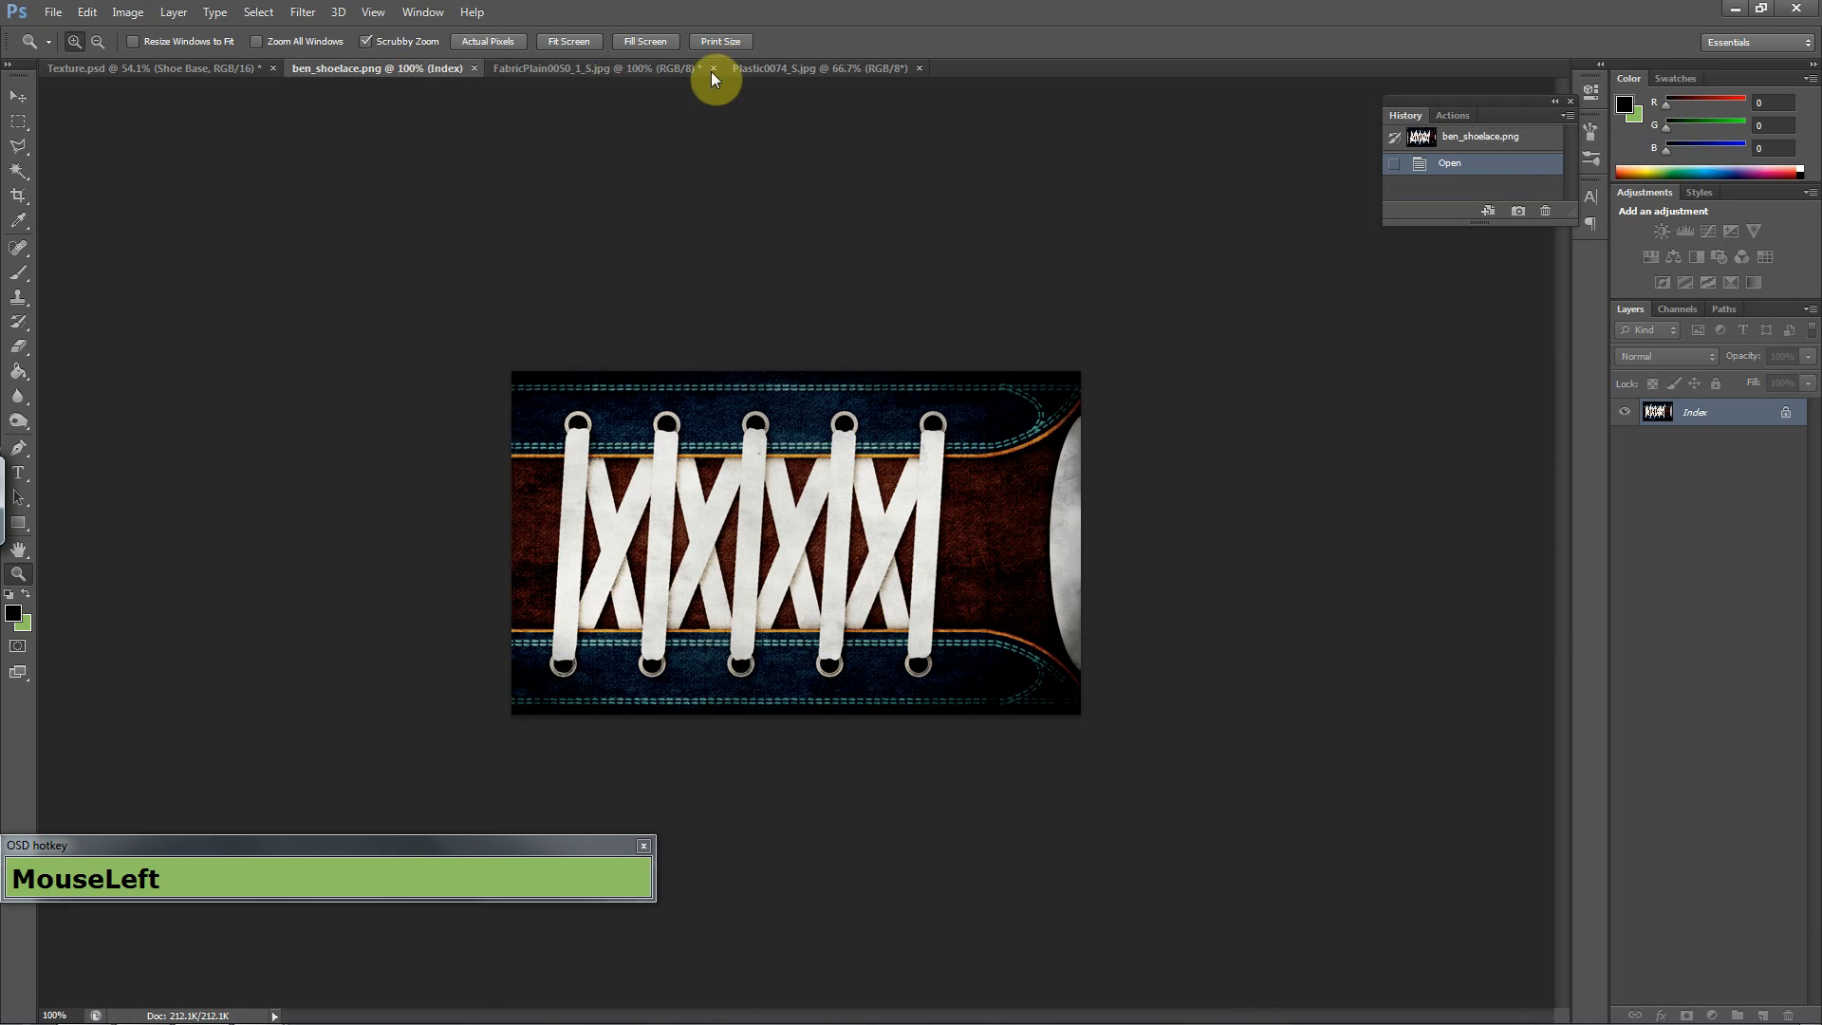
{"action": "left_click", "coordinate": [788, 68]}
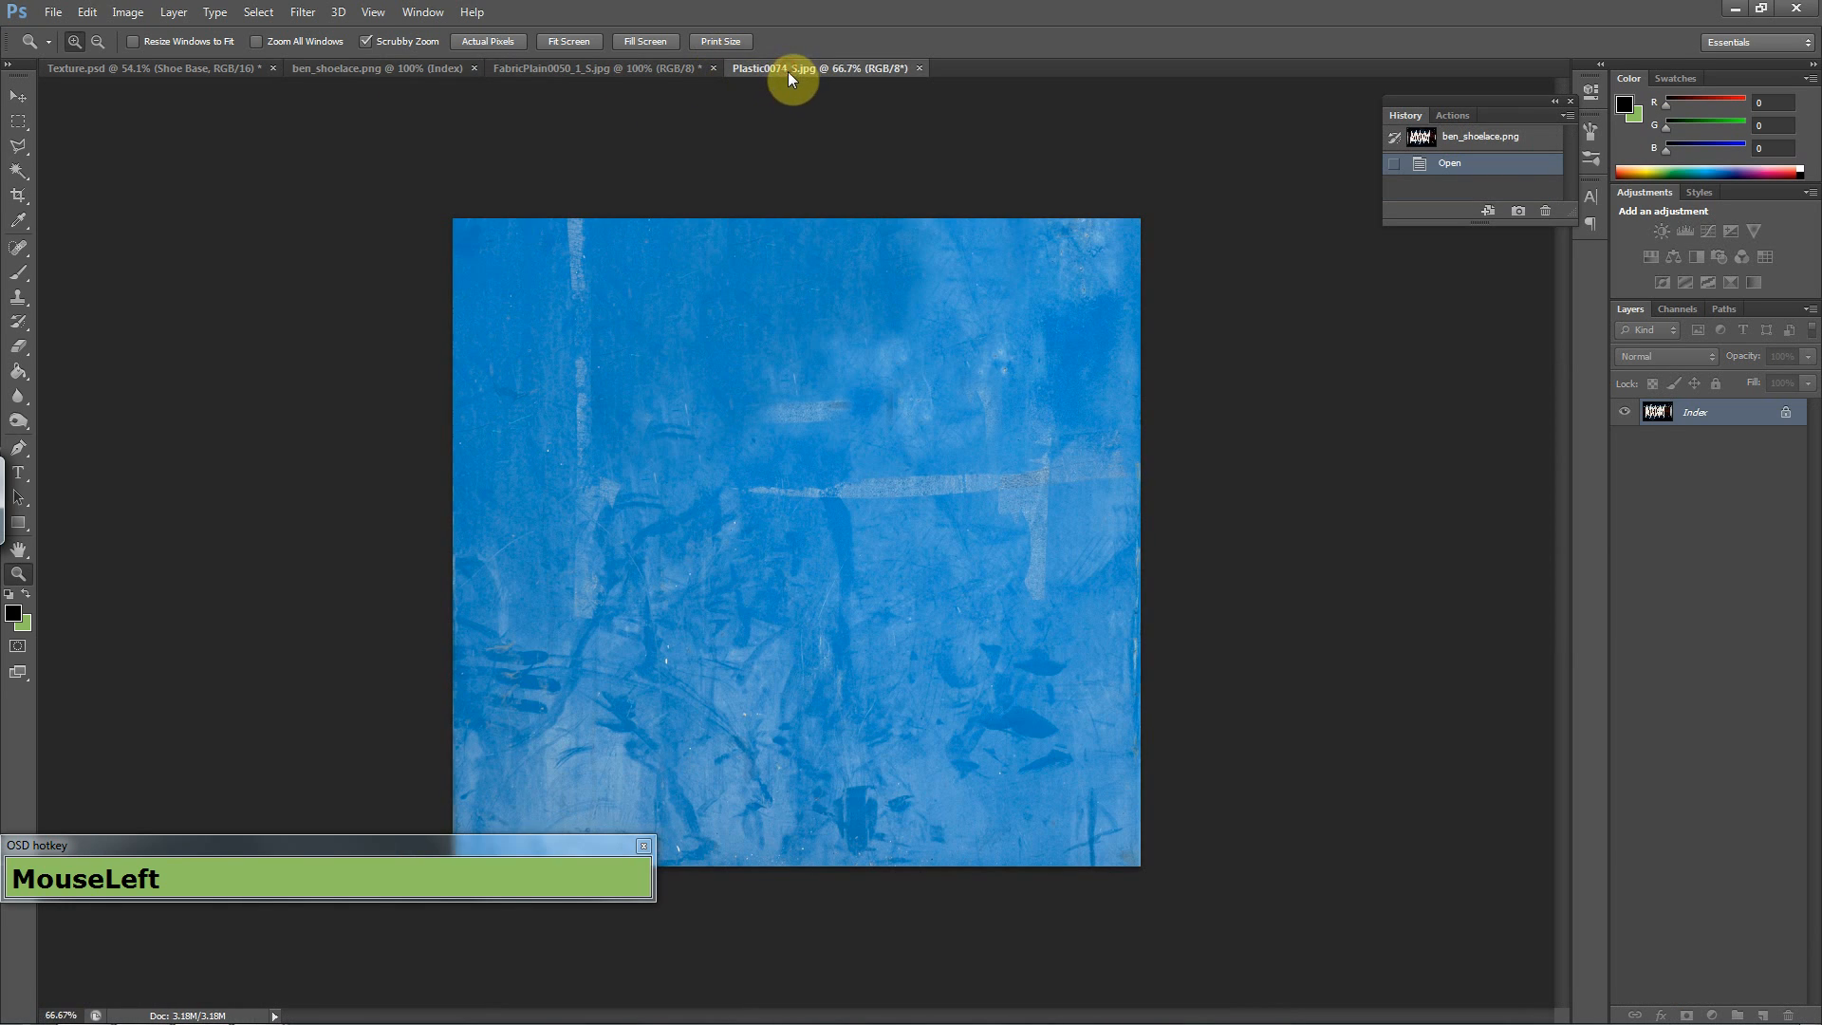
{"action": "left_click", "coordinate": [139, 17]}
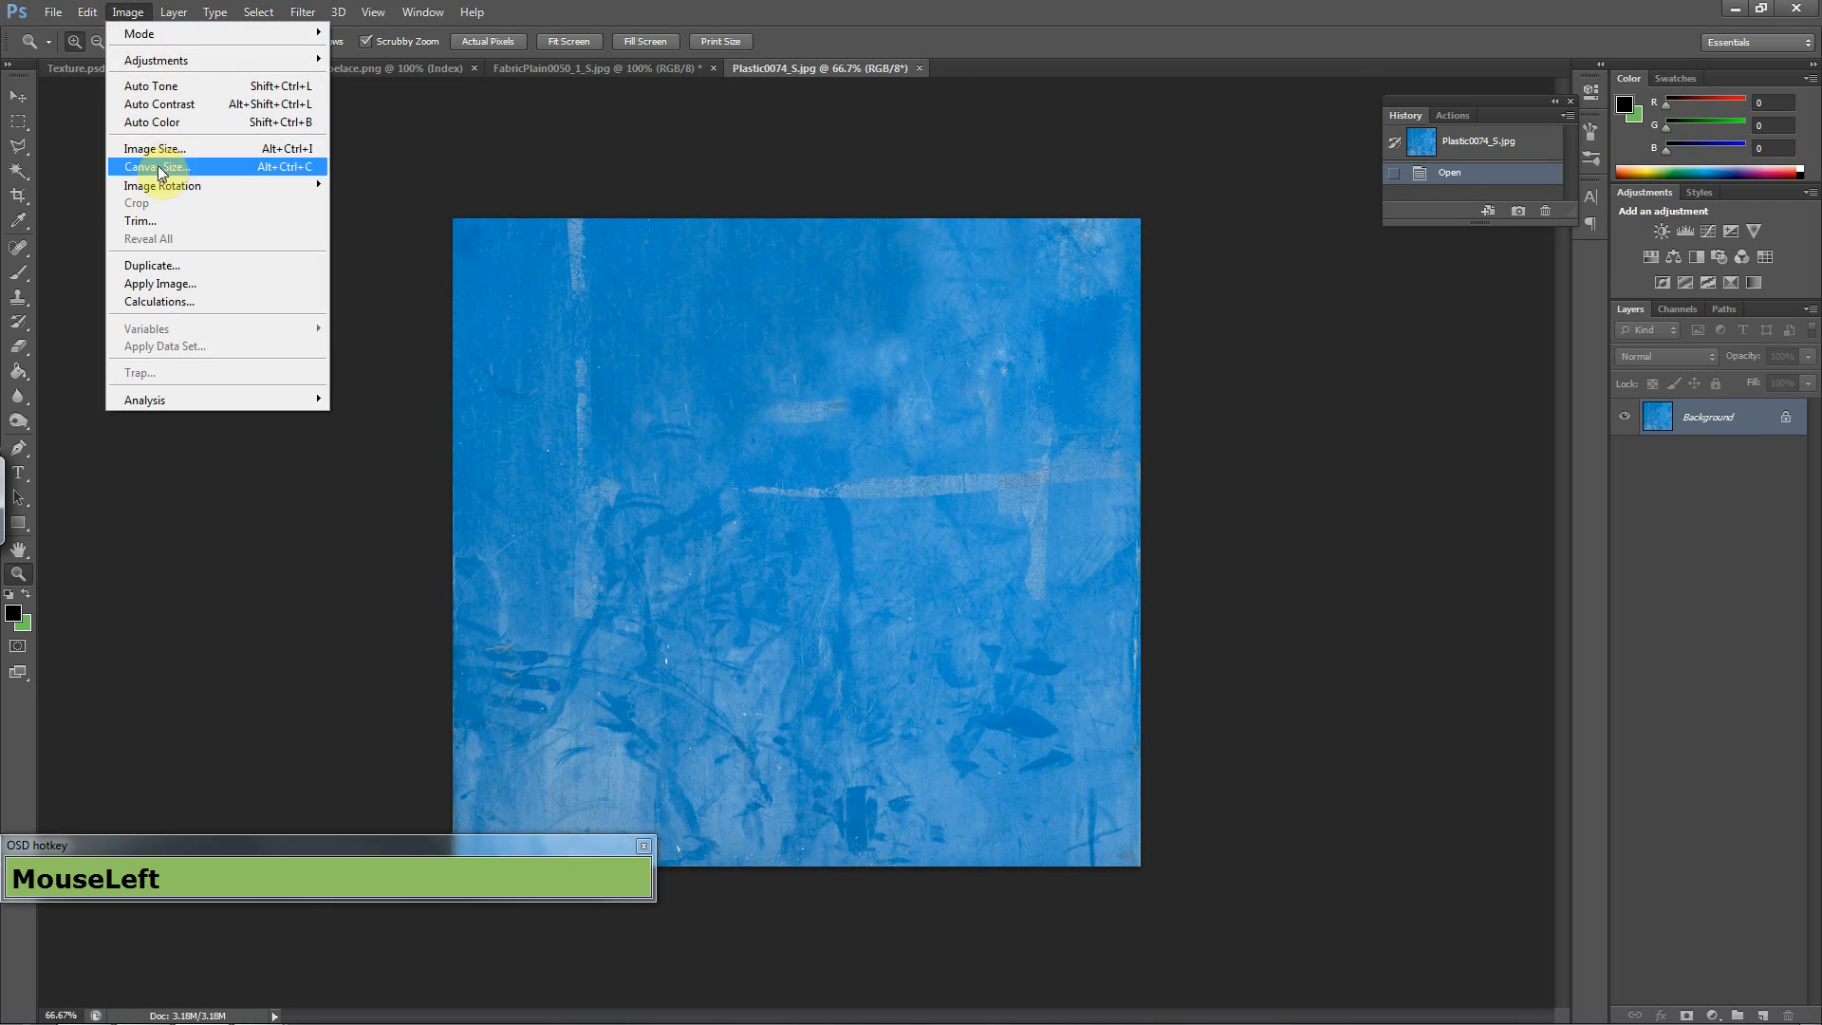
{"action": "left_click", "coordinate": [159, 150]}
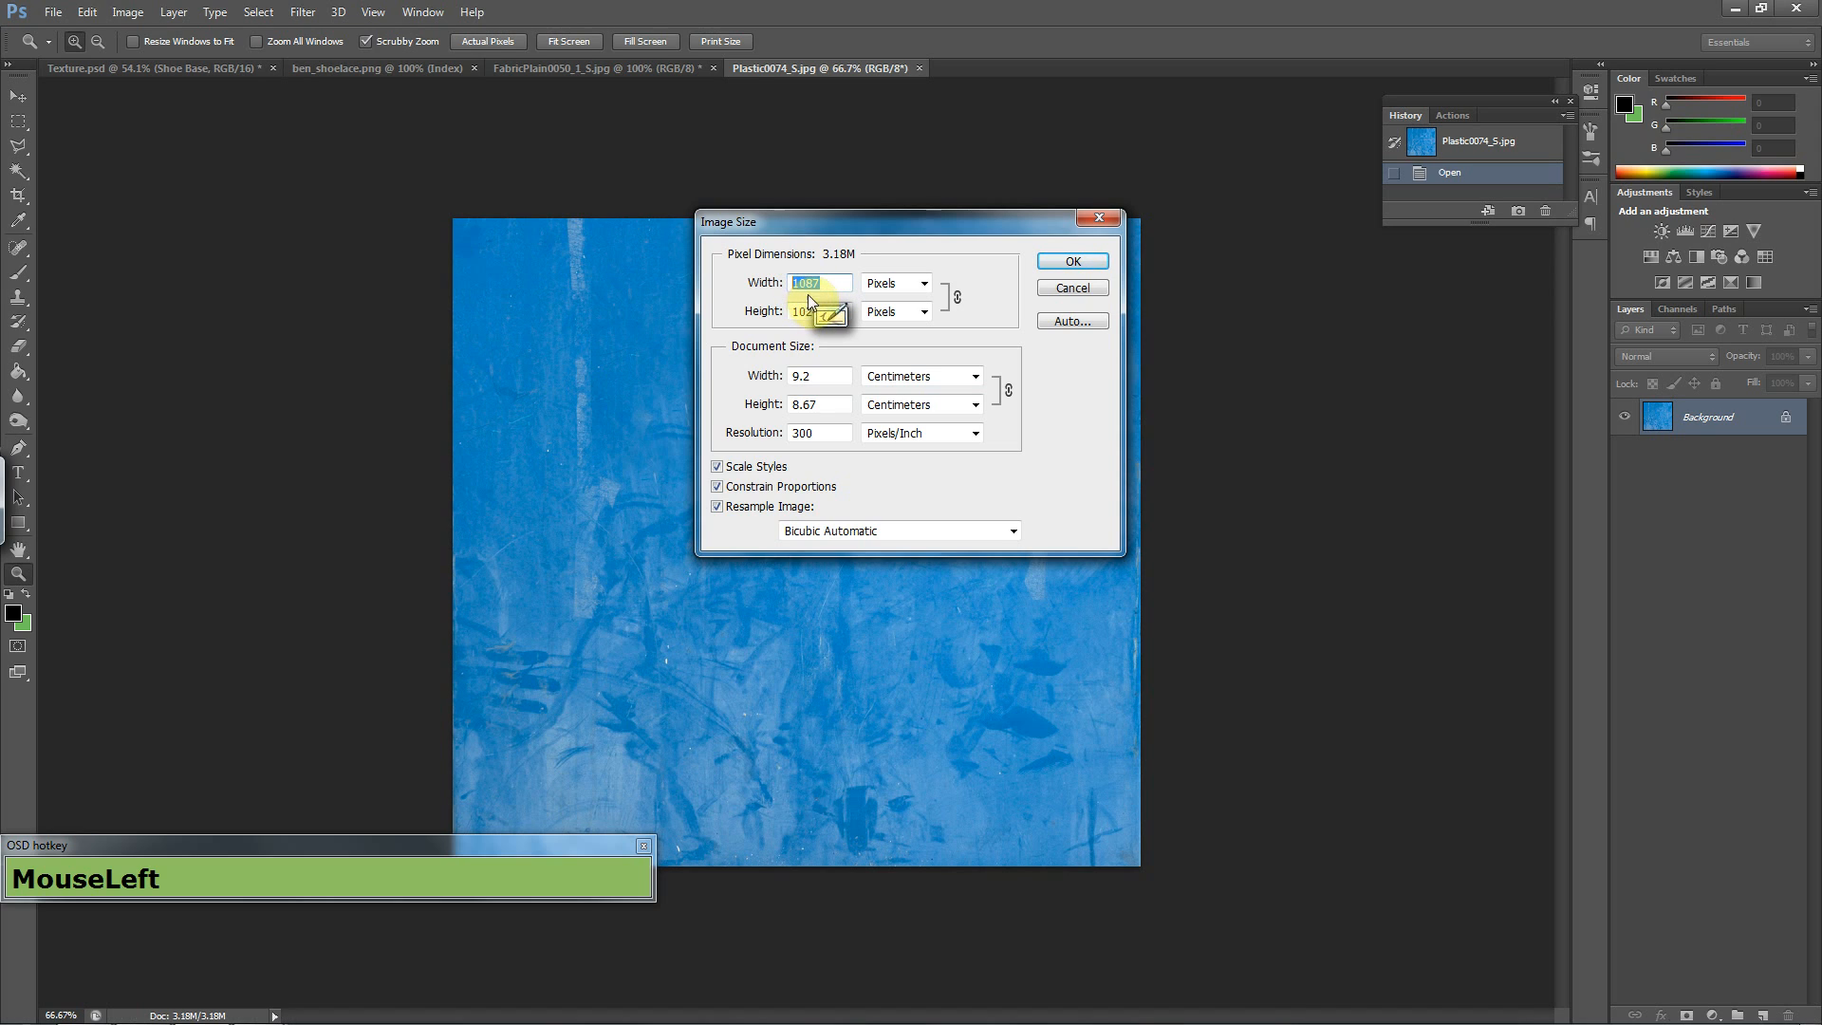
{"action": "left_click", "coordinate": [1074, 275]}
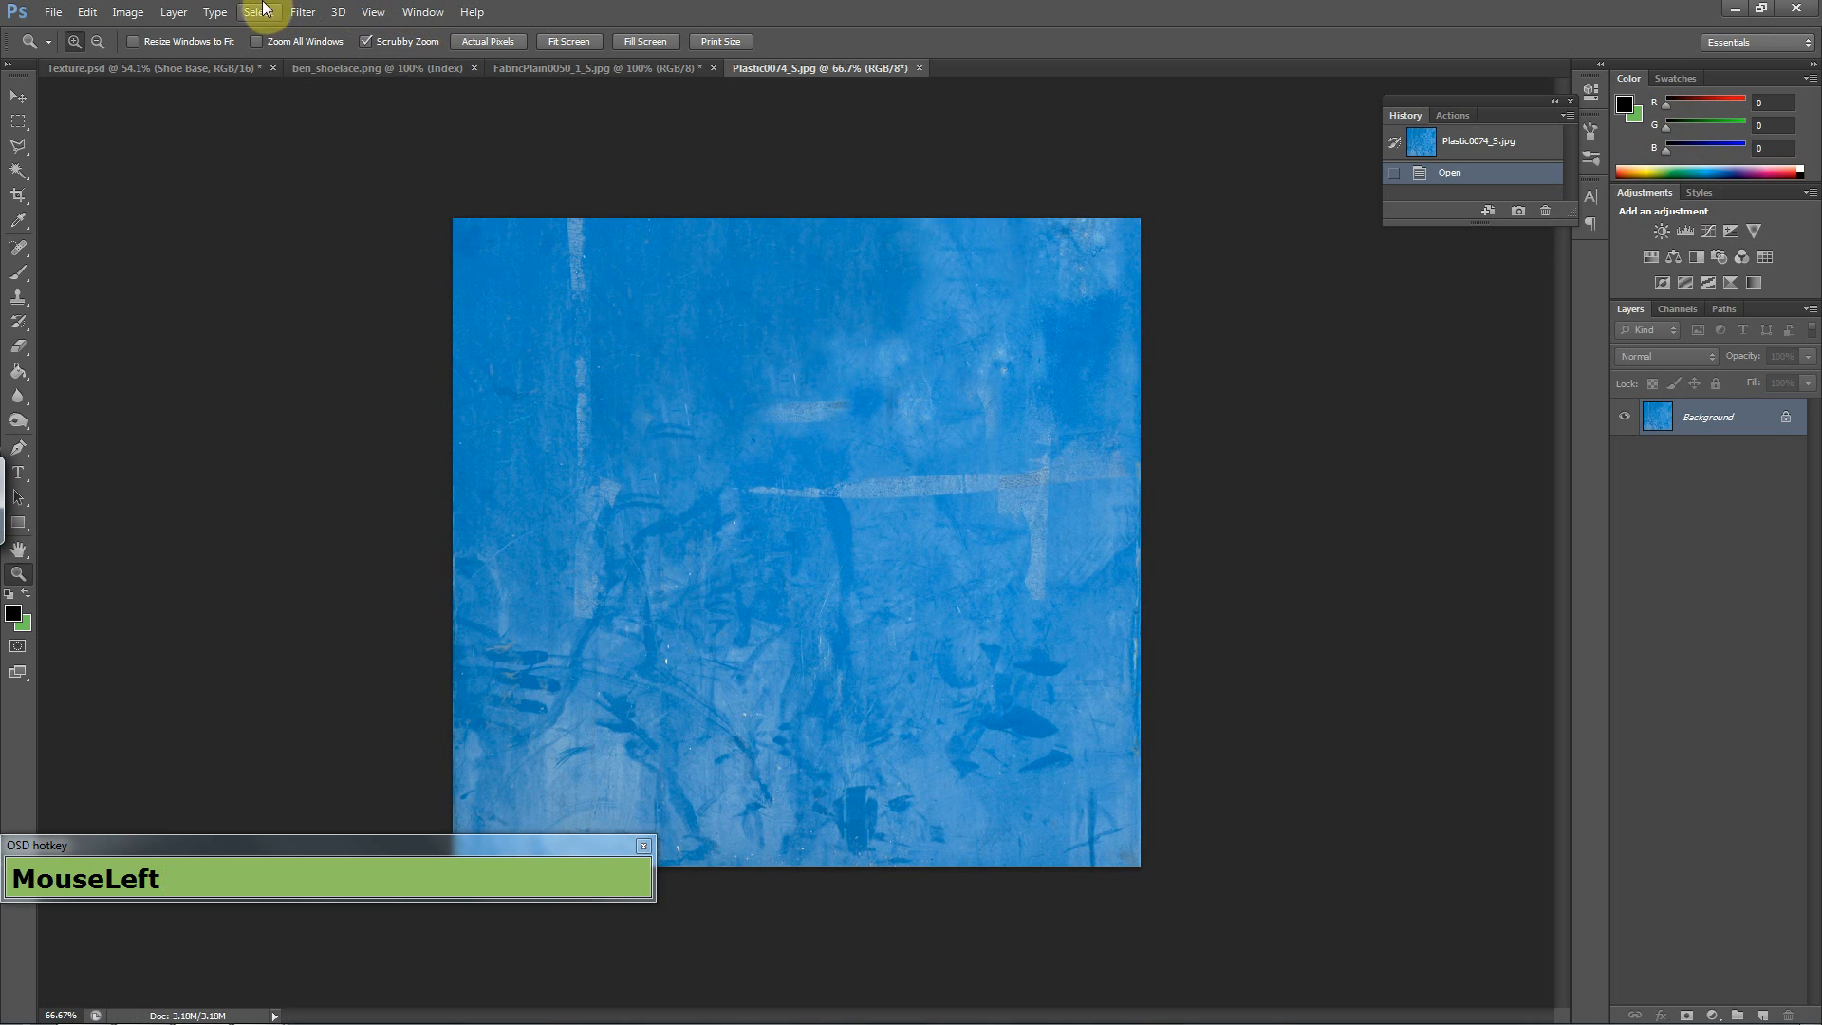
- Try to apply the Offset filter to Plastic0074_S.jpg
{"action": "left_click", "coordinate": [303, 13]}
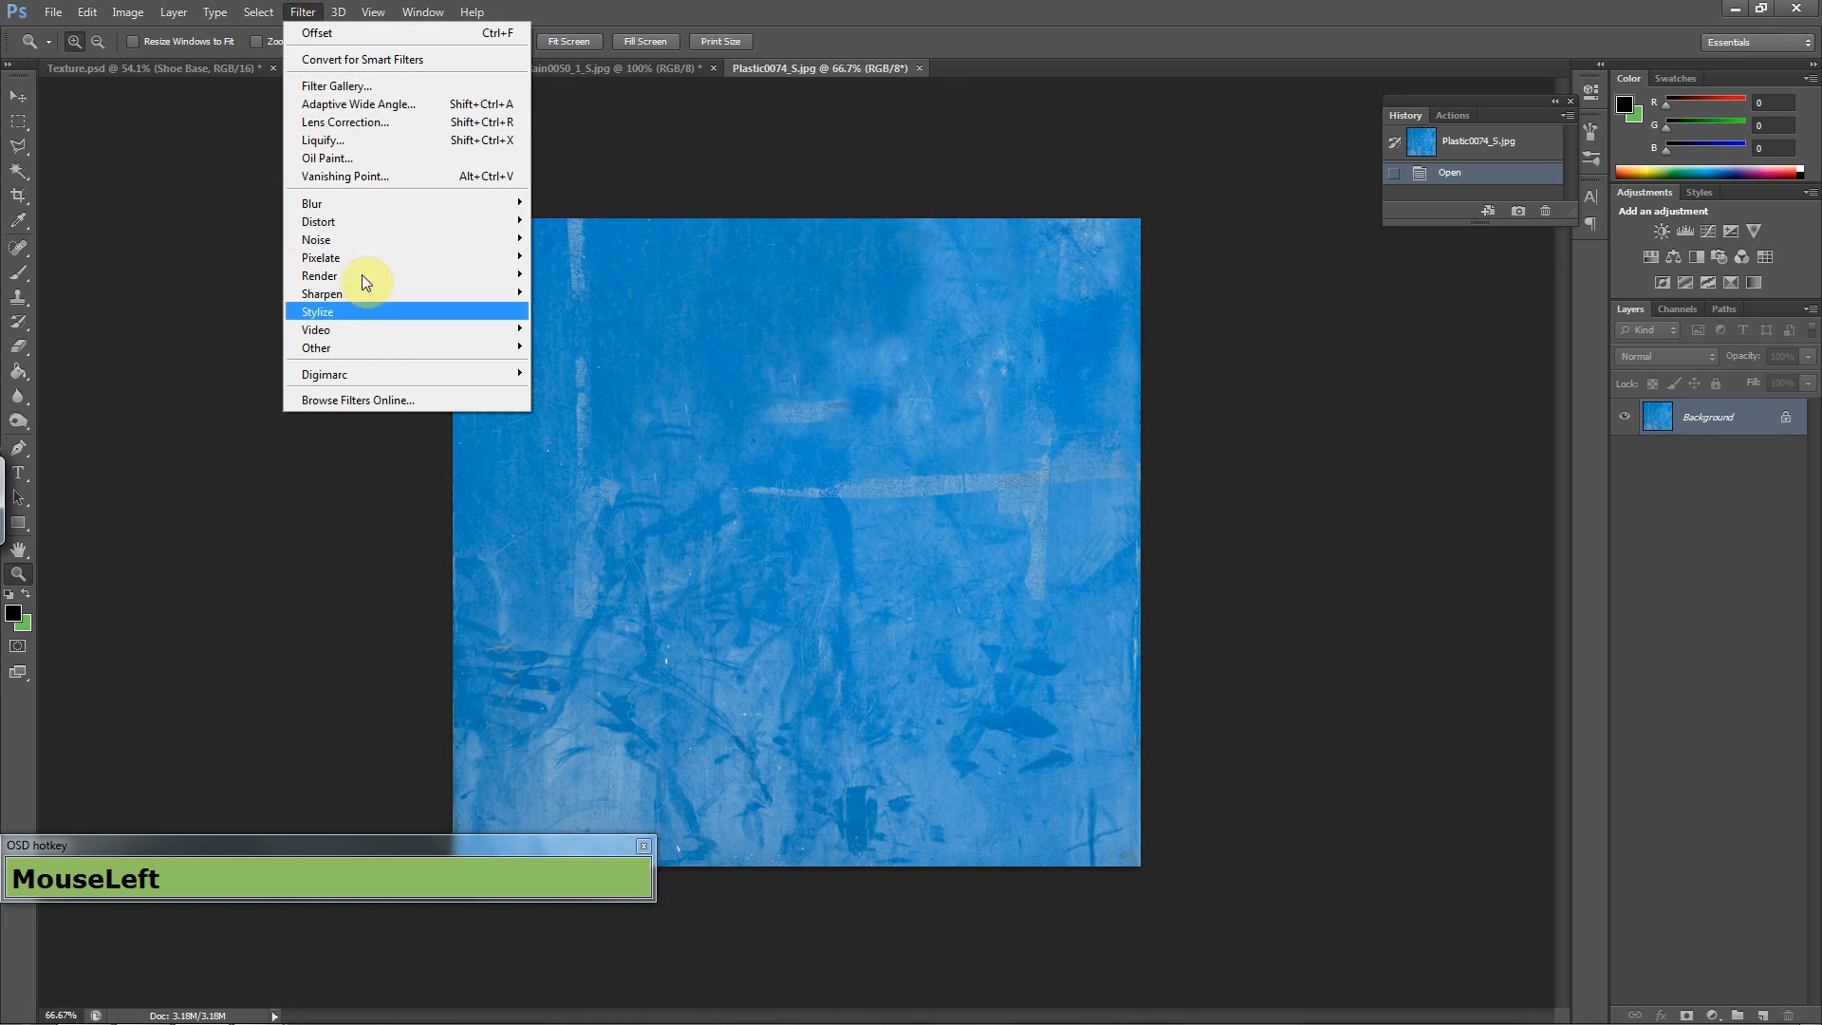
{"action": "mouse_move", "coordinate": [371, 347]}
{"action": "left_click", "coordinate": [598, 418]}
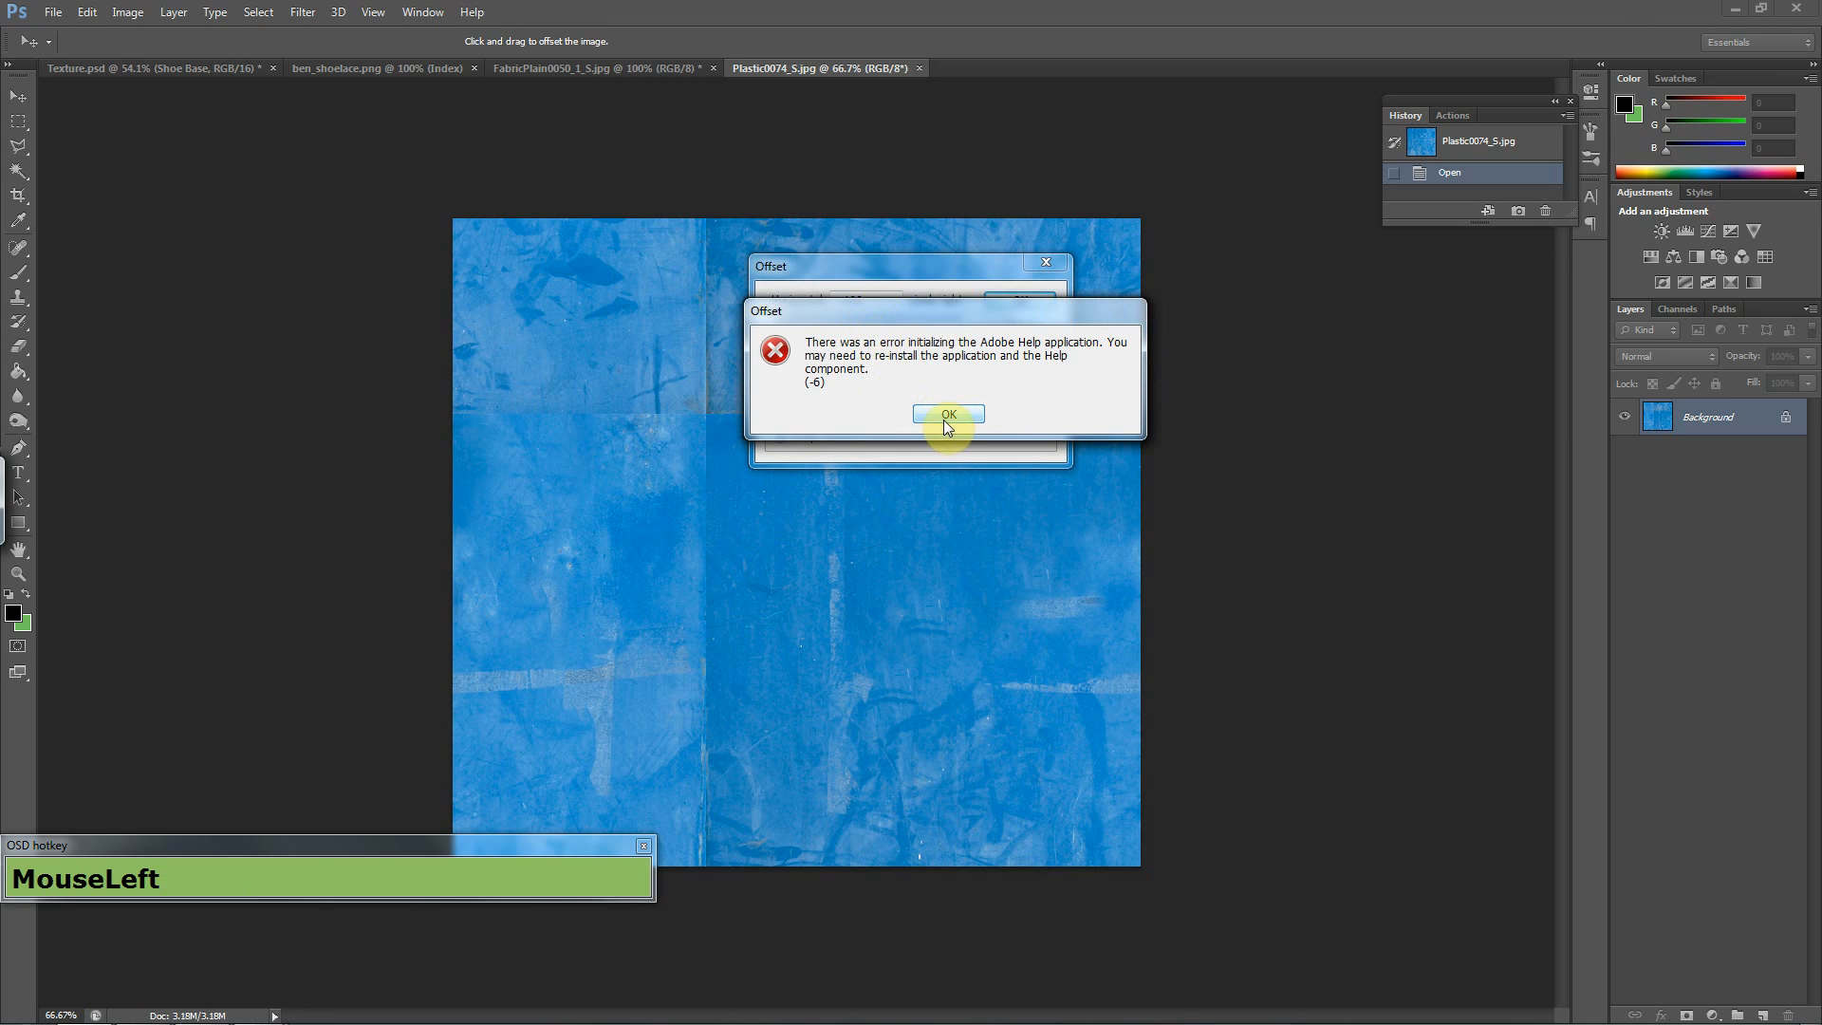
{"action": "left_click", "coordinate": [948, 415]}
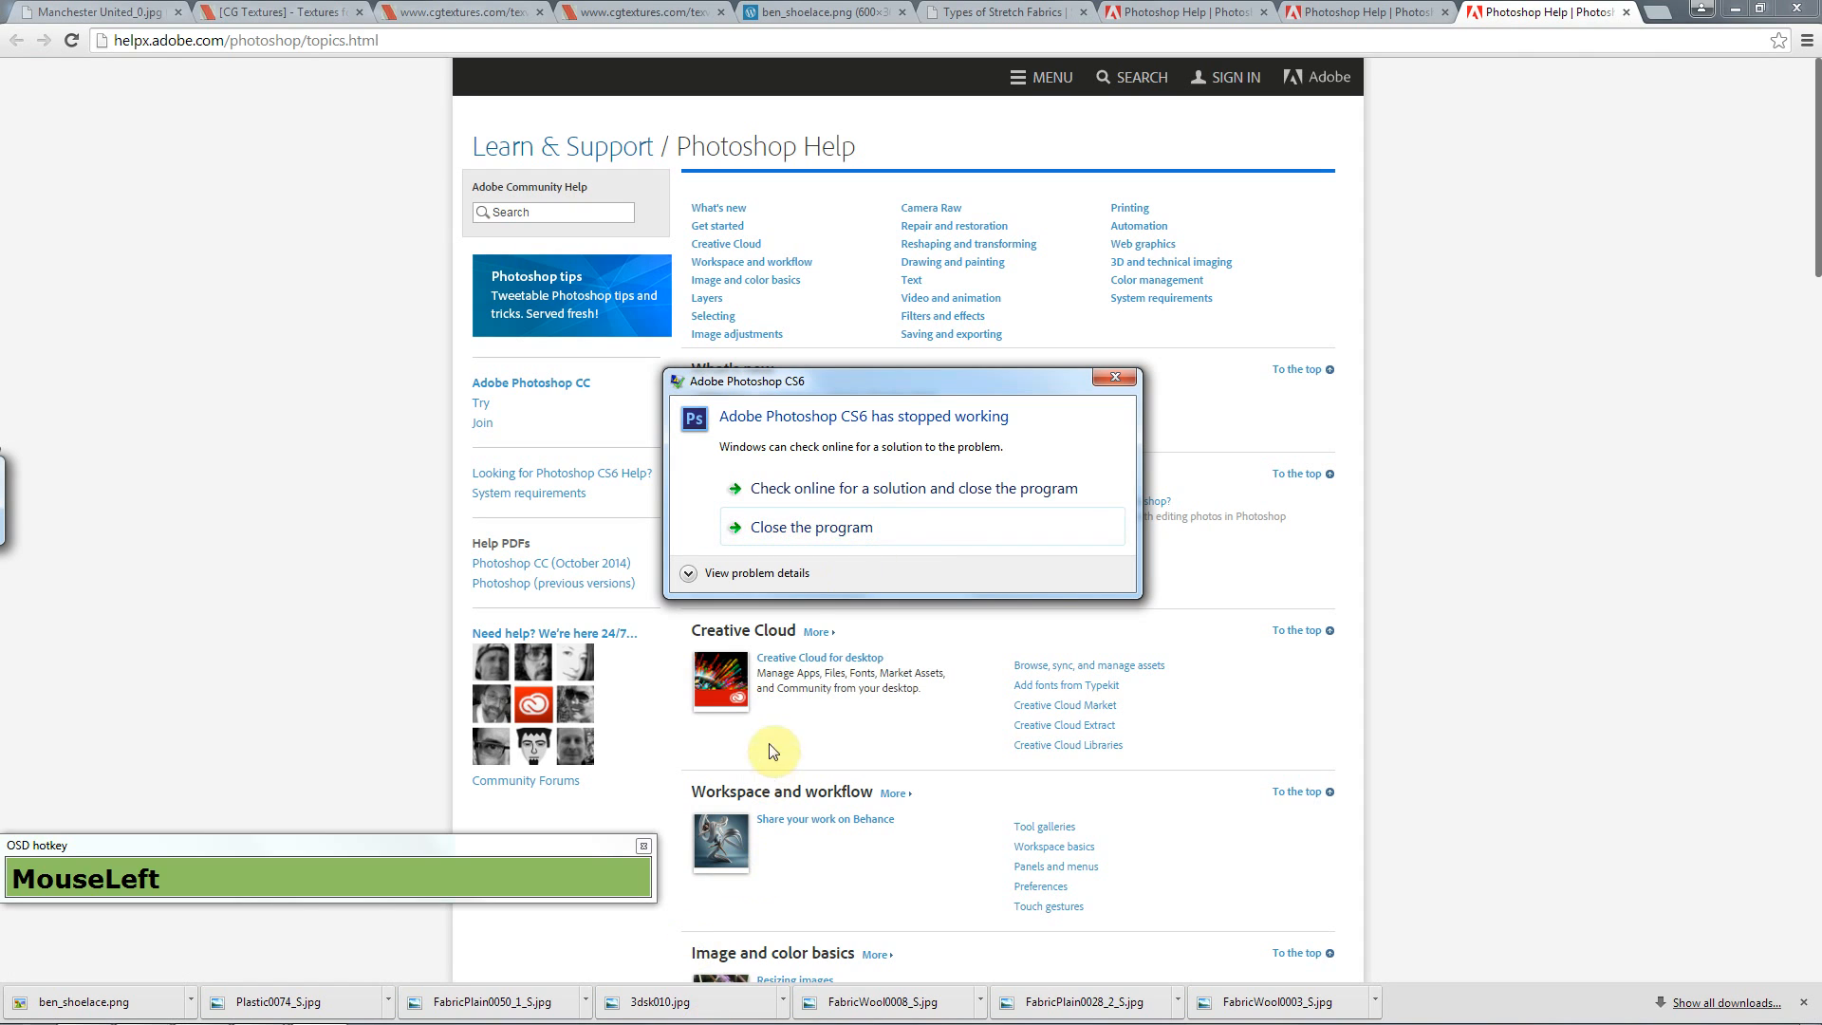
- Close the crashed program and relaunch Photoshop to recover the texture document
{"action": "left_click", "coordinate": [858, 564]}
{"action": "key", "text": "super"}
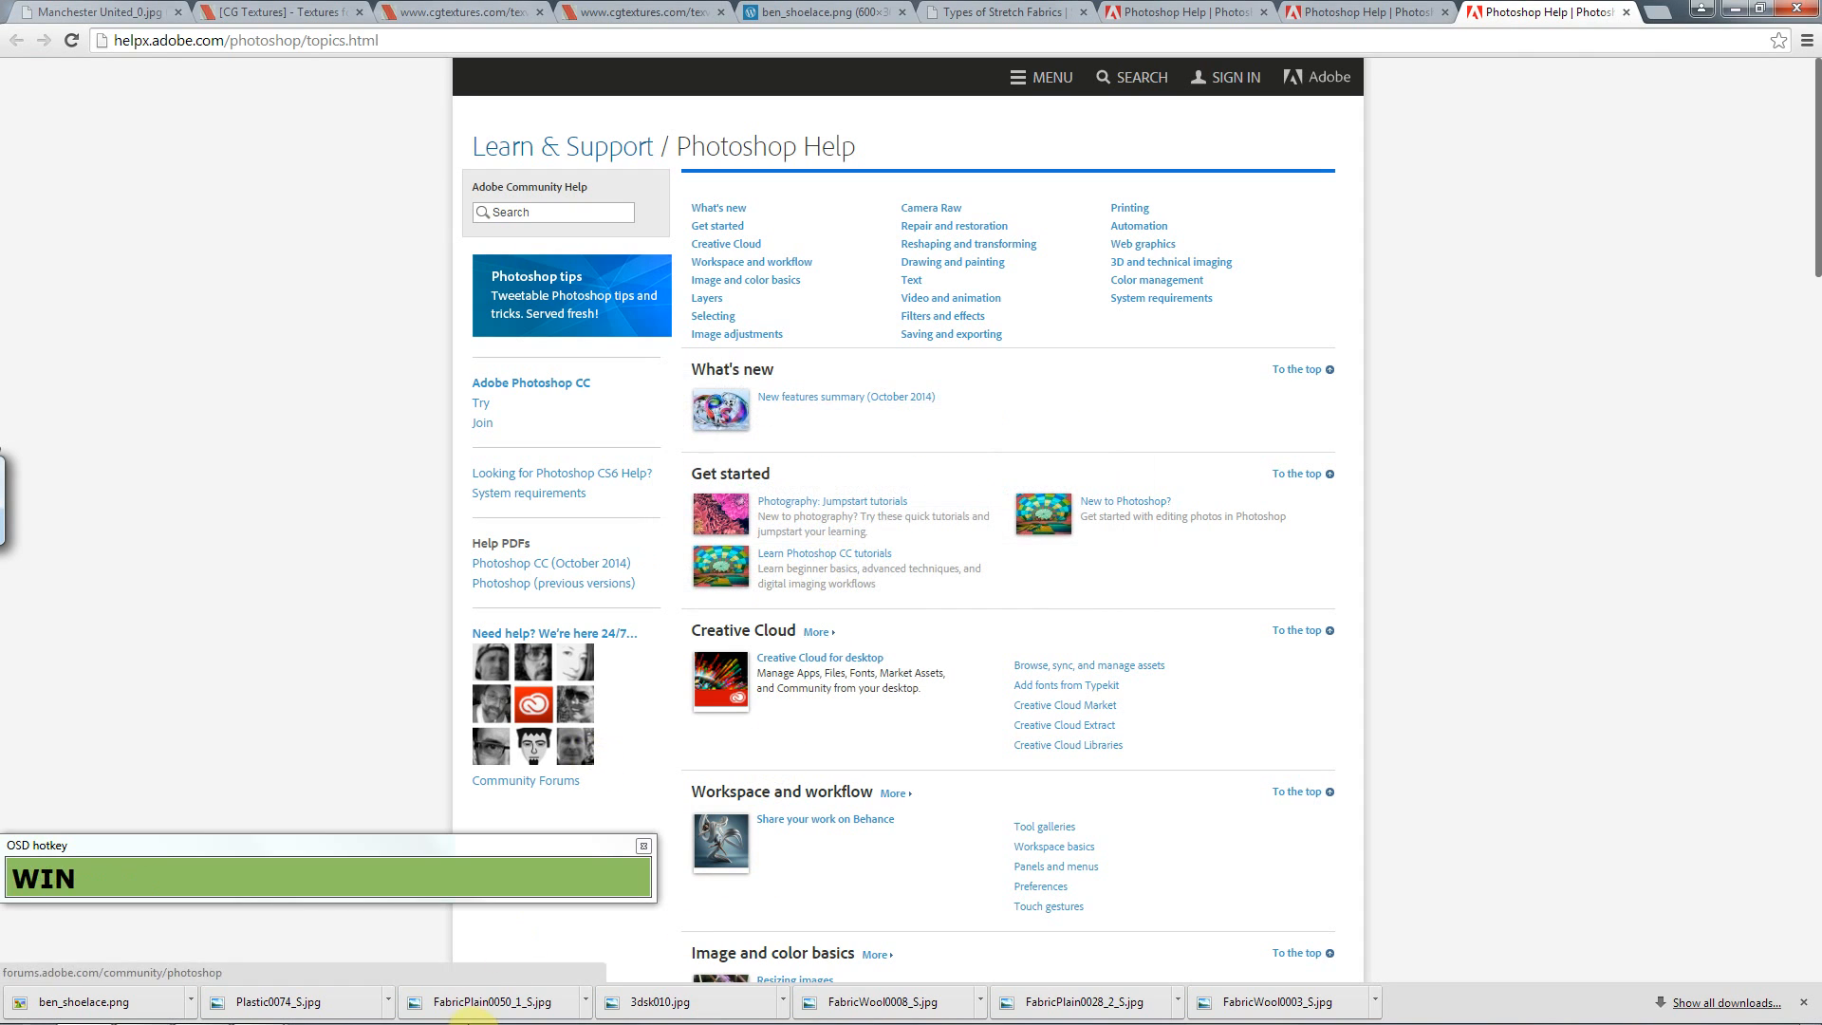
{"action": "left_click", "coordinate": [227, 1014]}
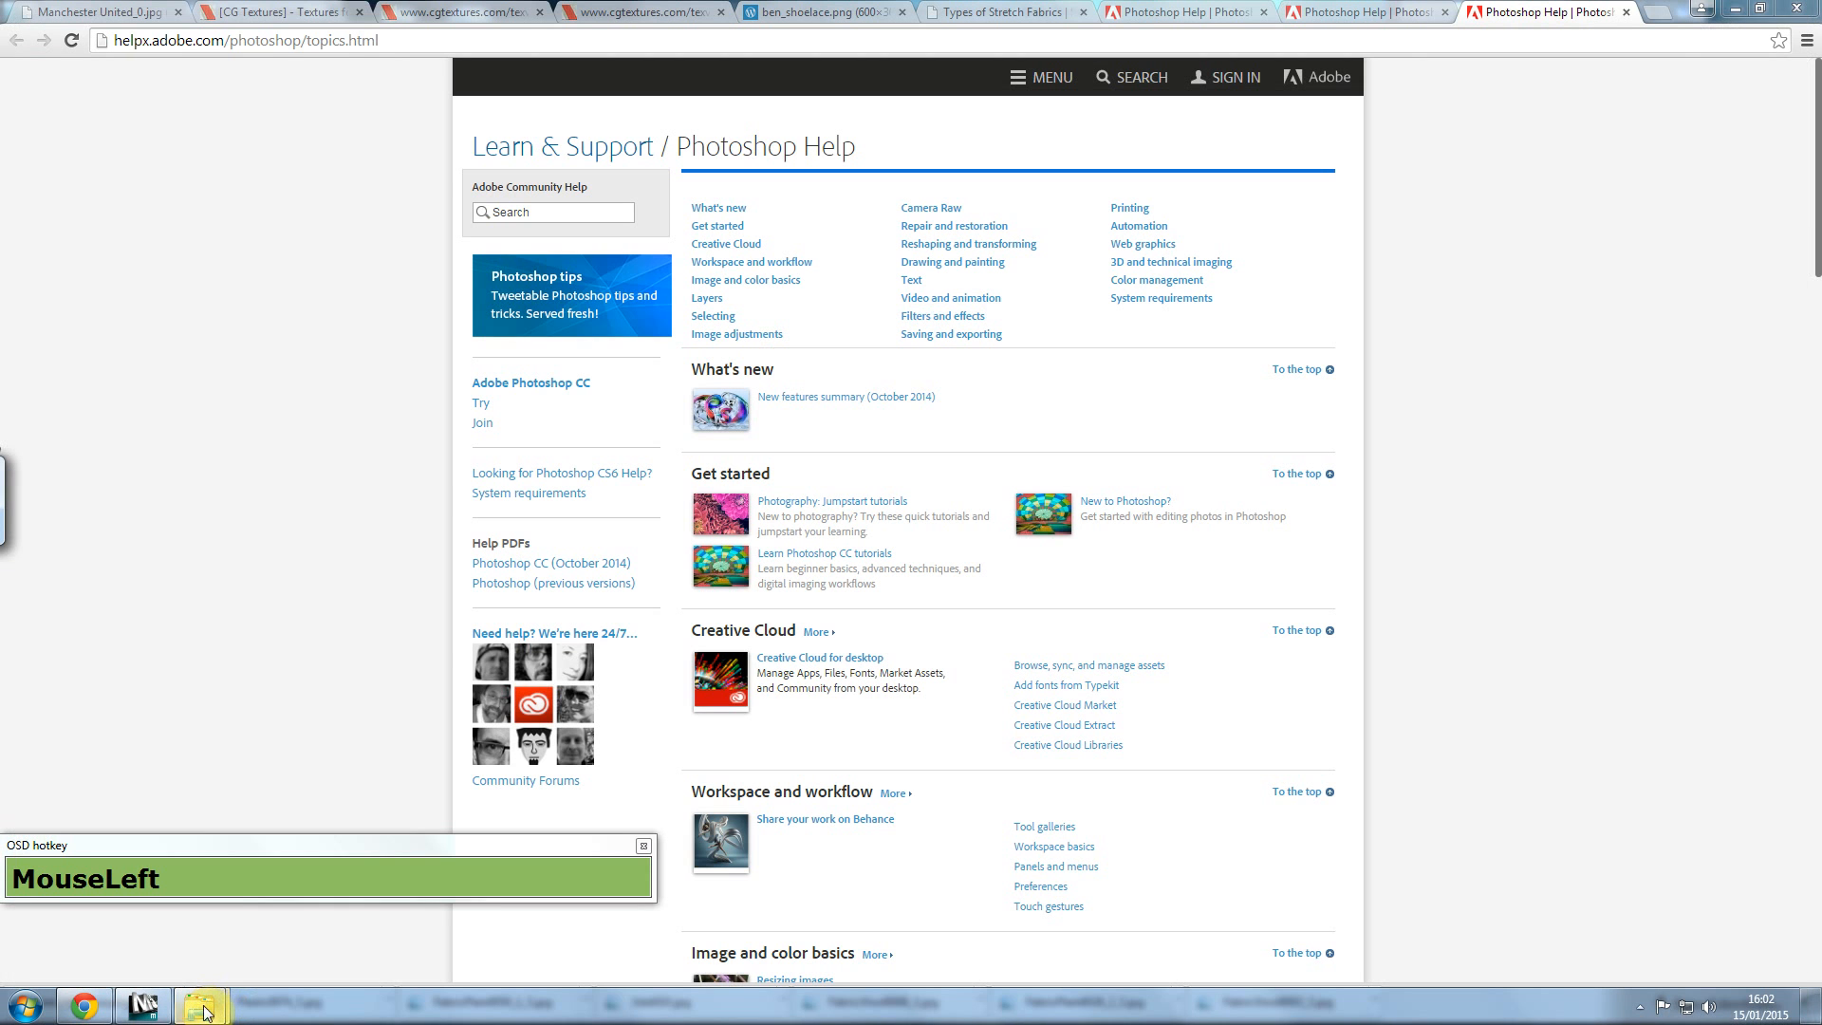
{"action": "key", "text": "super"}
{"action": "left_click", "coordinate": [91, 710]}
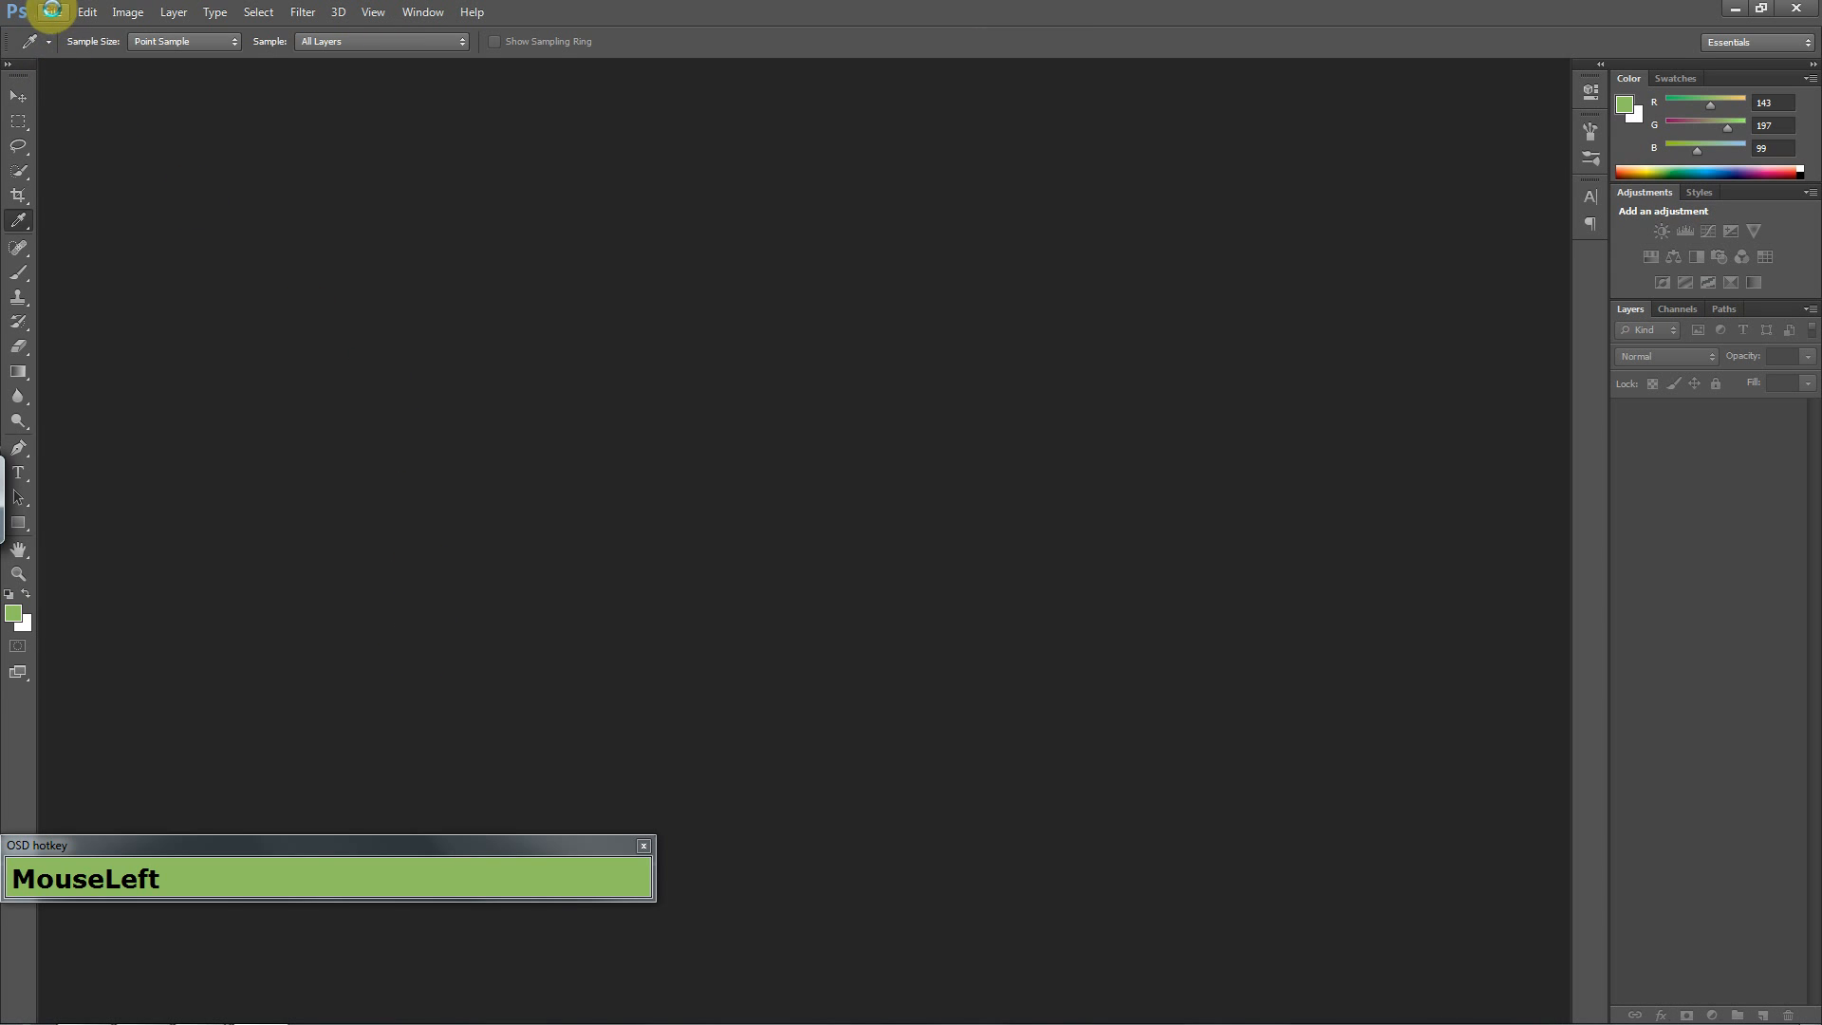
{"action": "left_click", "coordinate": [639, 6]}
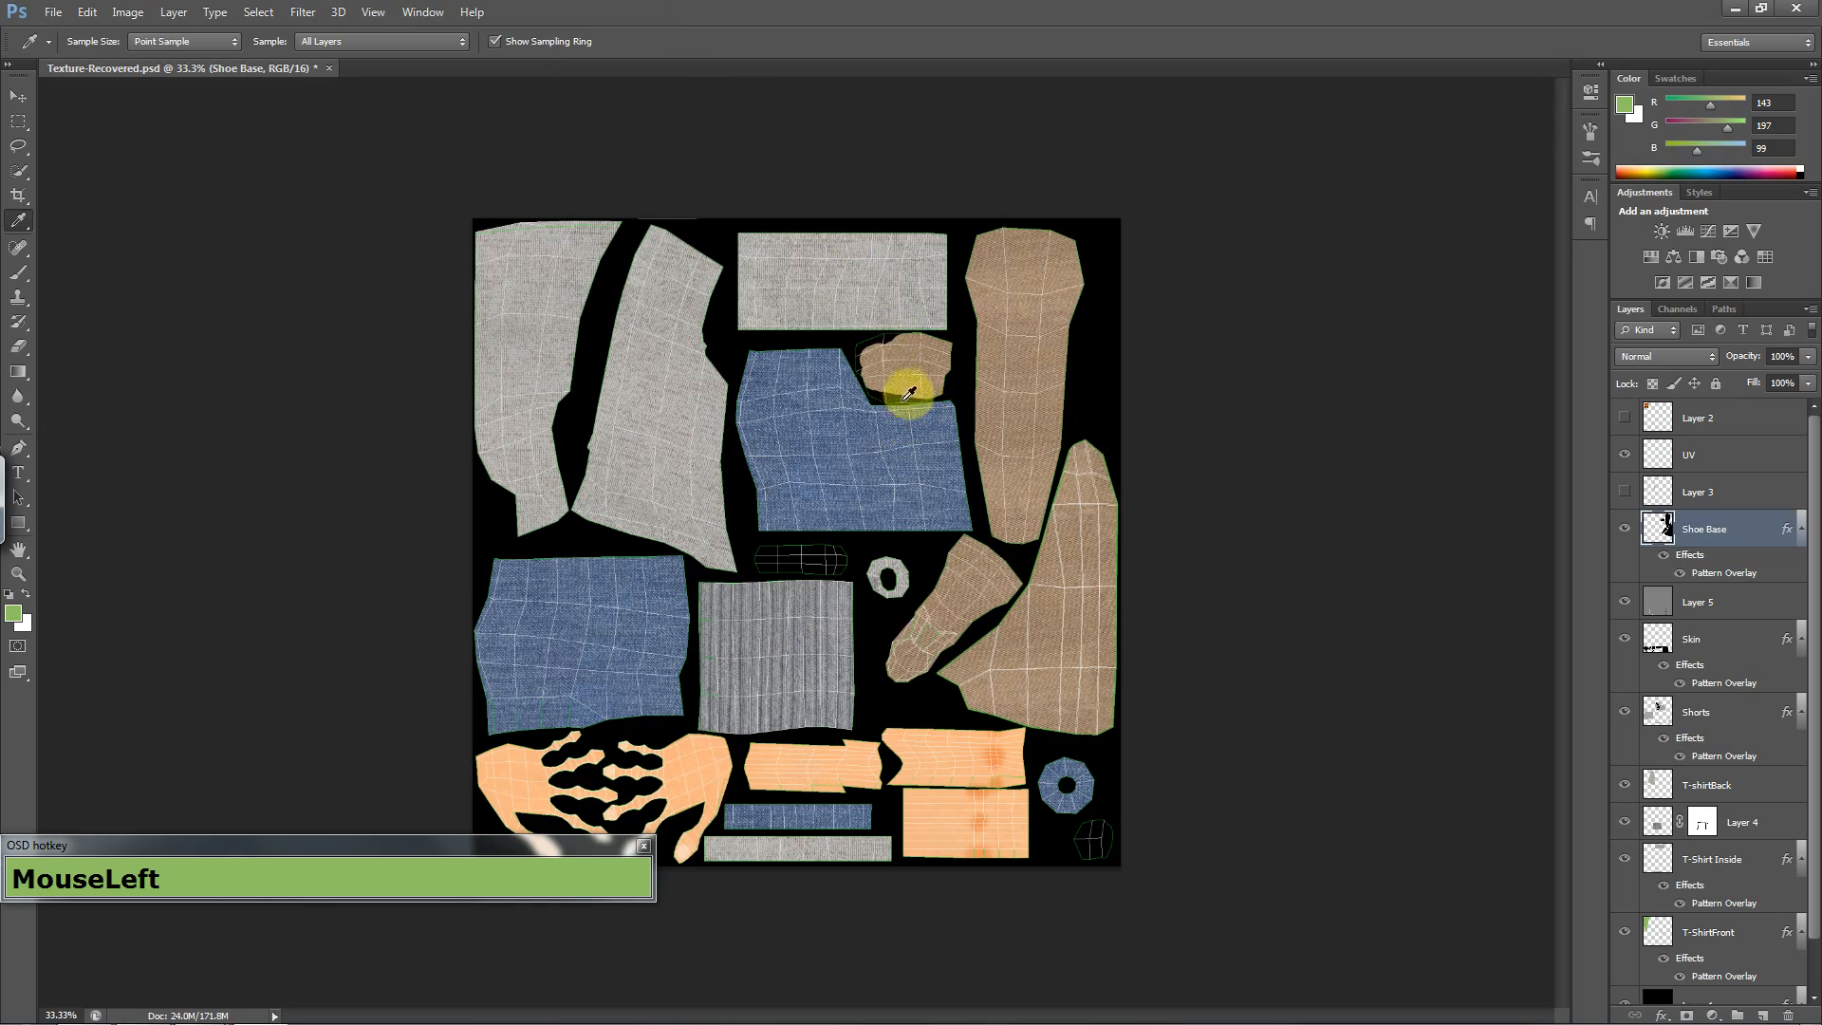
- Brush over part of the unfilled upper-left edge of the small shoe piece on the Shoe Base layer
{"action": "key", "text": "z"}
{"action": "left_click", "coordinate": [936, 399], "text": "alt"}
{"action": "left_click_drag", "start_coordinate": [936, 398], "coordinate": [1094, 555]}
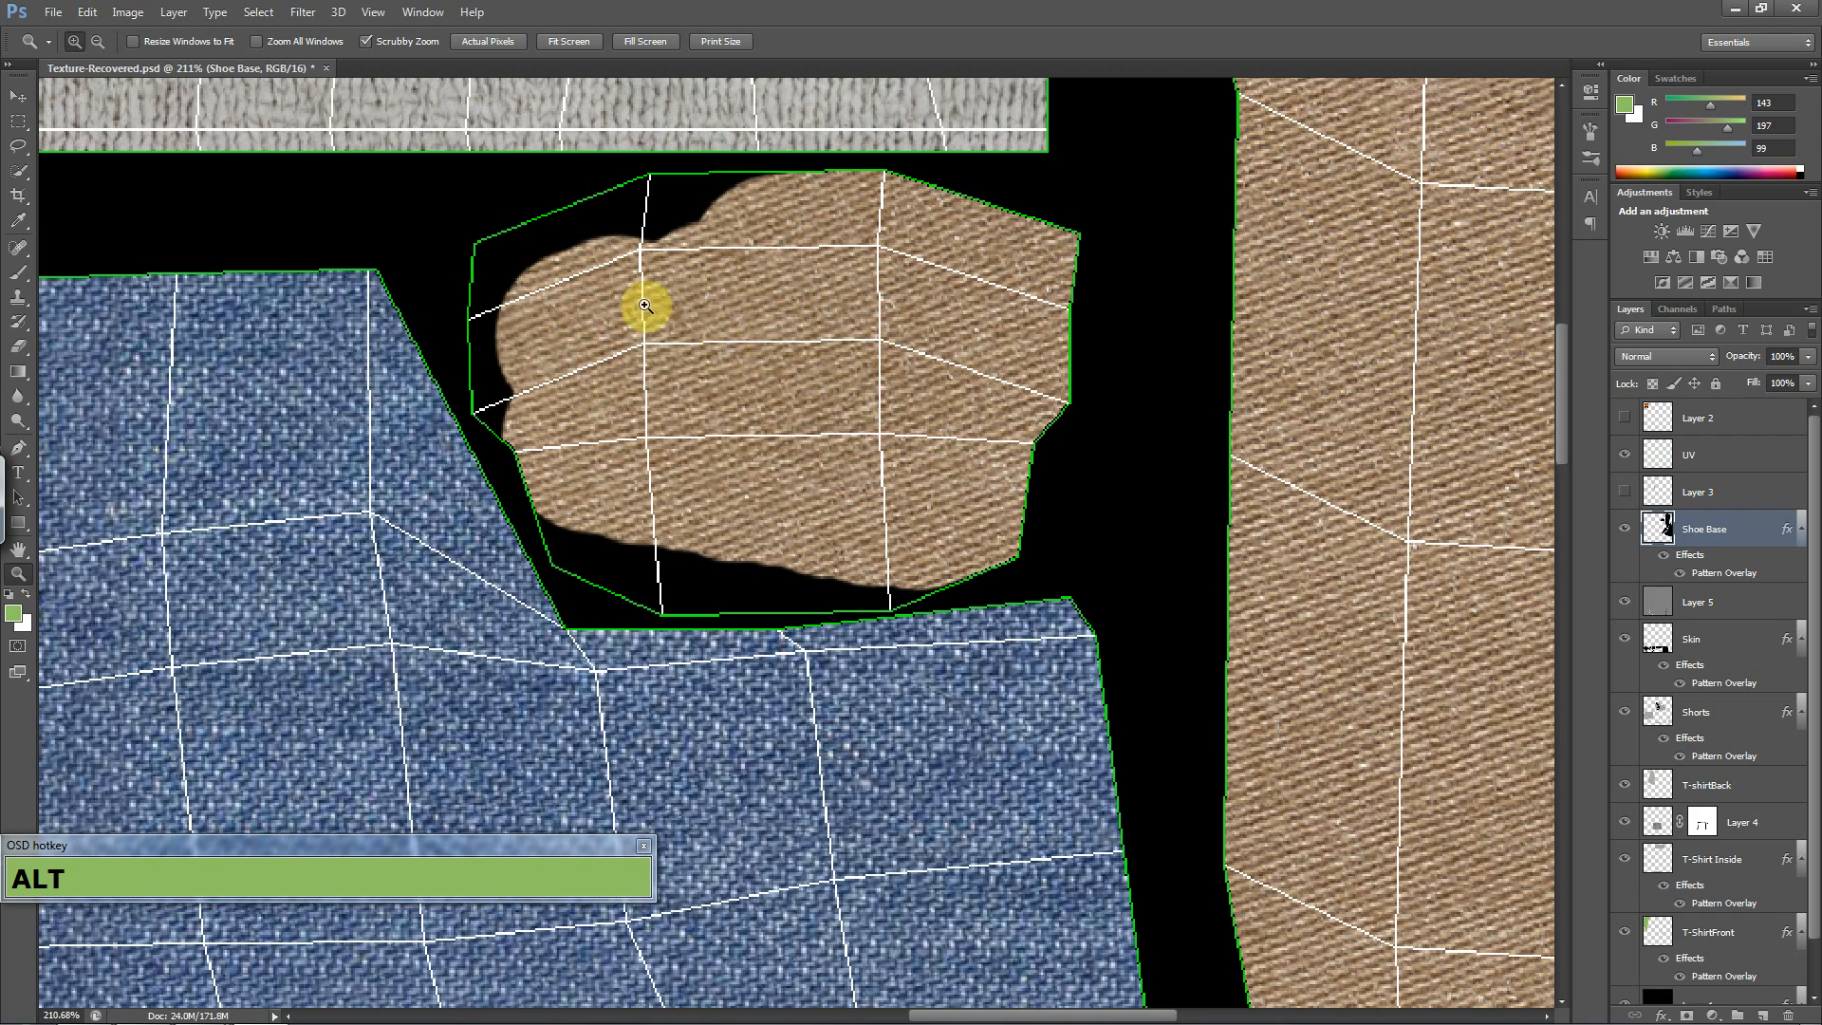
{"action": "left_click", "coordinate": [7, 278]}
{"action": "mouse_move", "coordinate": [529, 249]}
{"action": "left_mouse_down"}
{"action": "mouse_move", "coordinate": [541, 236]}
{"action": "mouse_move", "coordinate": [648, 300]}
{"action": "mouse_move", "coordinate": [732, 216]}
{"action": "mouse_move", "coordinate": [683, 301]}
{"action": "left_mouse_up"}
- Raise the hardness of the brush
{"action": "right_click", "coordinate": [687, 313]}
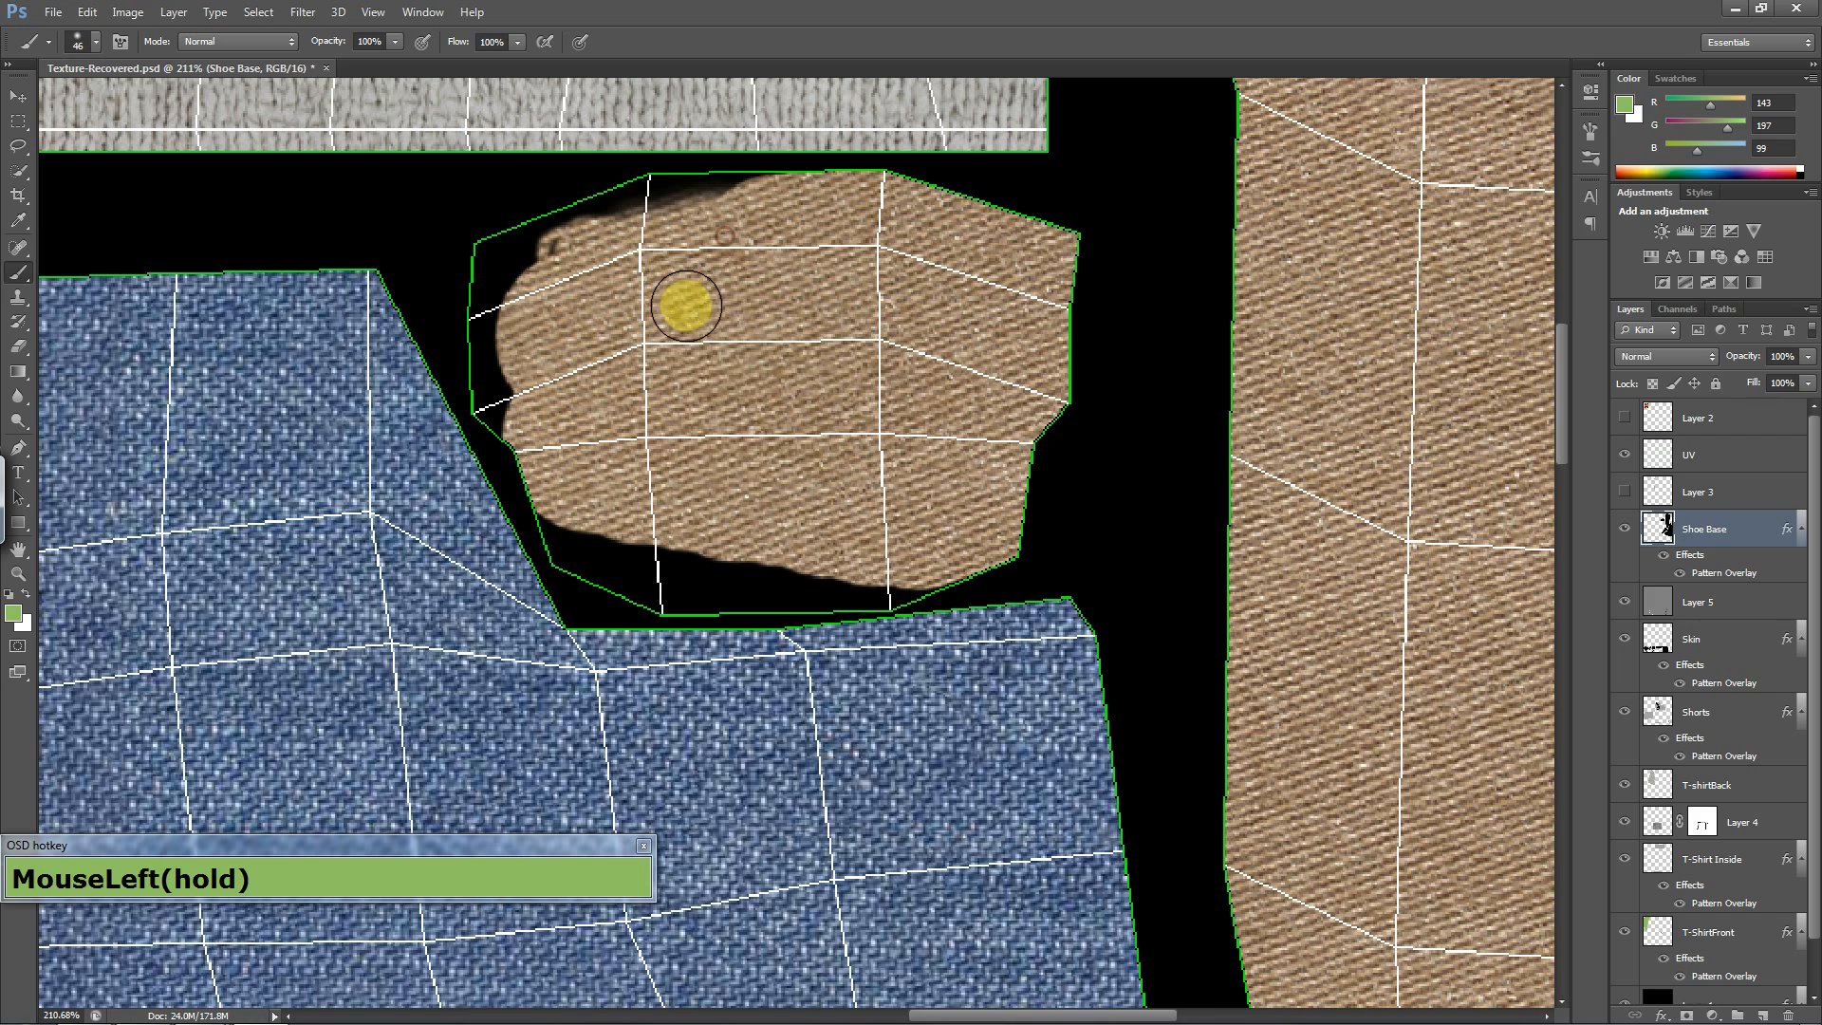
{"action": "right_click", "coordinate": [685, 330]}
{"action": "left_click_drag", "start_coordinate": [854, 424], "coordinate": [1009, 429]}
- Try painting the upper-left edge of the small shoe piece with the harder brush and undo the stroke
{"action": "mouse_move", "coordinate": [658, 253]}
{"action": "left_mouse_down"}
{"action": "mouse_move", "coordinate": [675, 224]}
{"action": "mouse_move", "coordinate": [725, 214]}
{"action": "left_mouse_up"}
{"action": "key", "text": "space"}
{"action": "key", "text": "space"}
{"action": "key", "text": "space"}
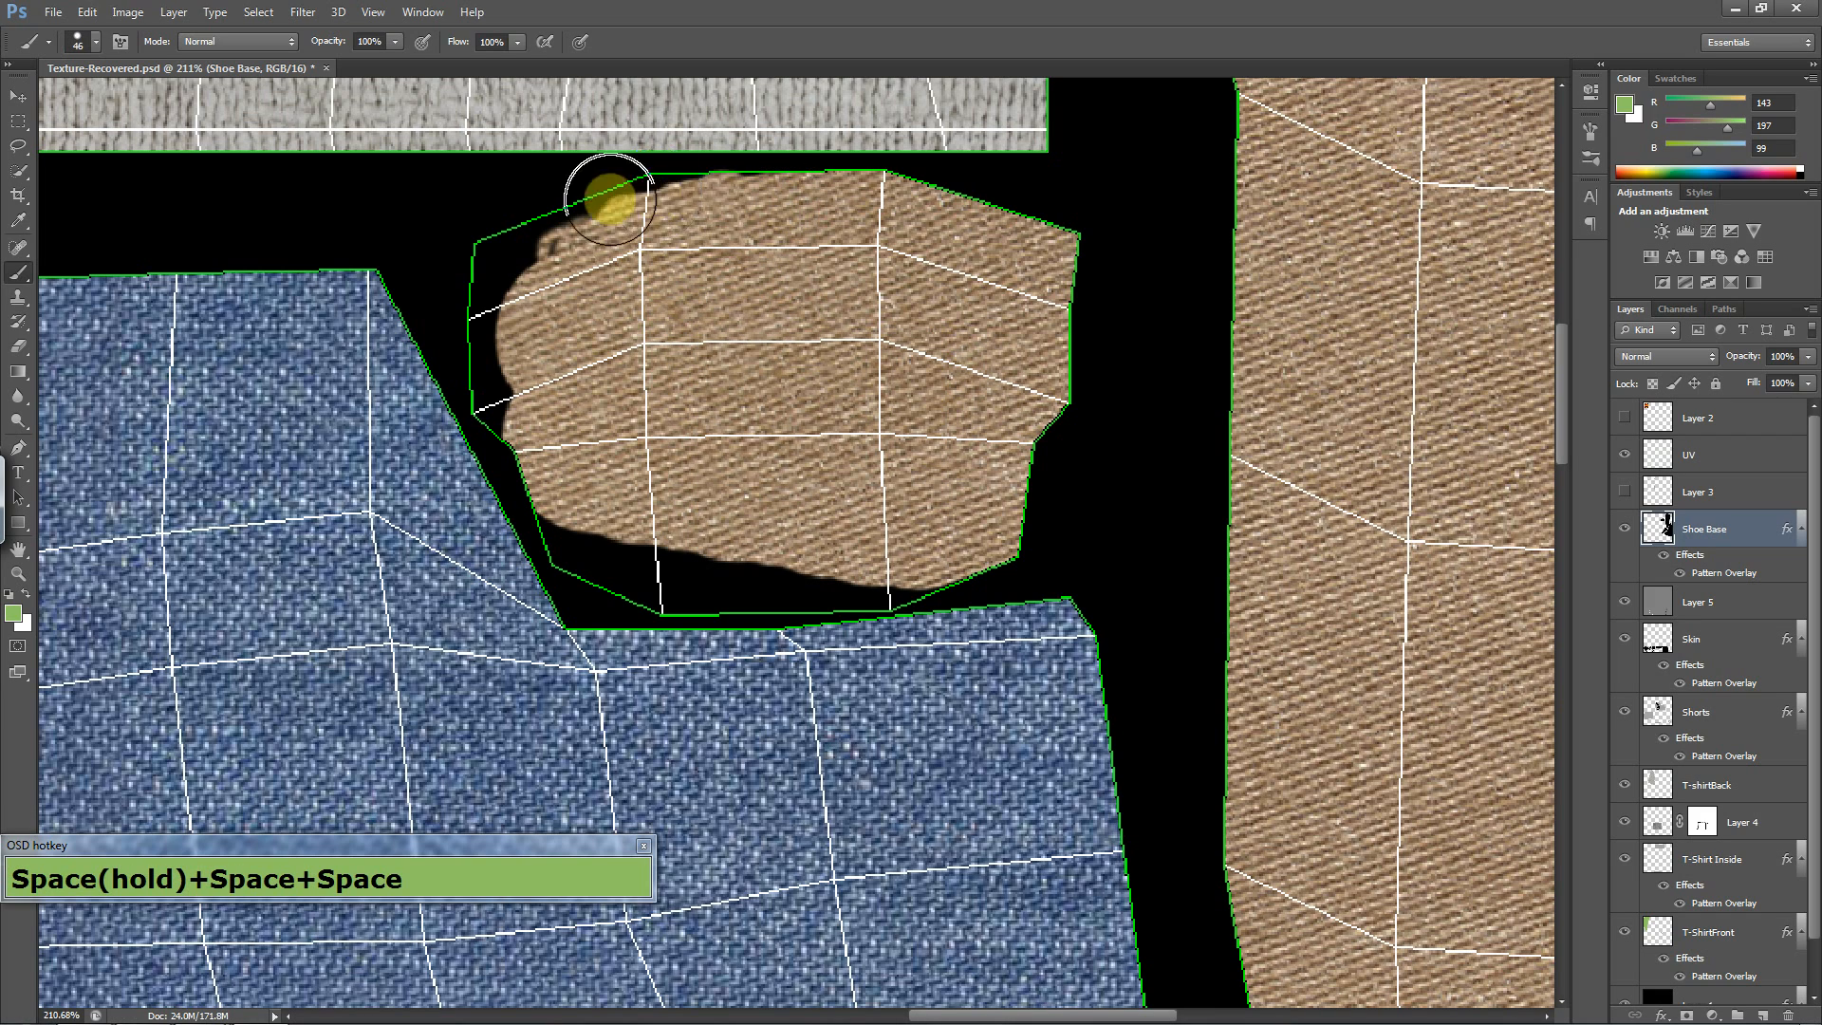
{"action": "key", "text": "space"}
{"action": "mouse_move", "coordinate": [609, 199]}
{"action": "left_mouse_down"}
{"action": "mouse_move", "coordinate": [683, 200]}
{"action": "mouse_move", "coordinate": [652, 235]}
{"action": "left_mouse_up"}
{"action": "key", "text": "ctrl+z"}
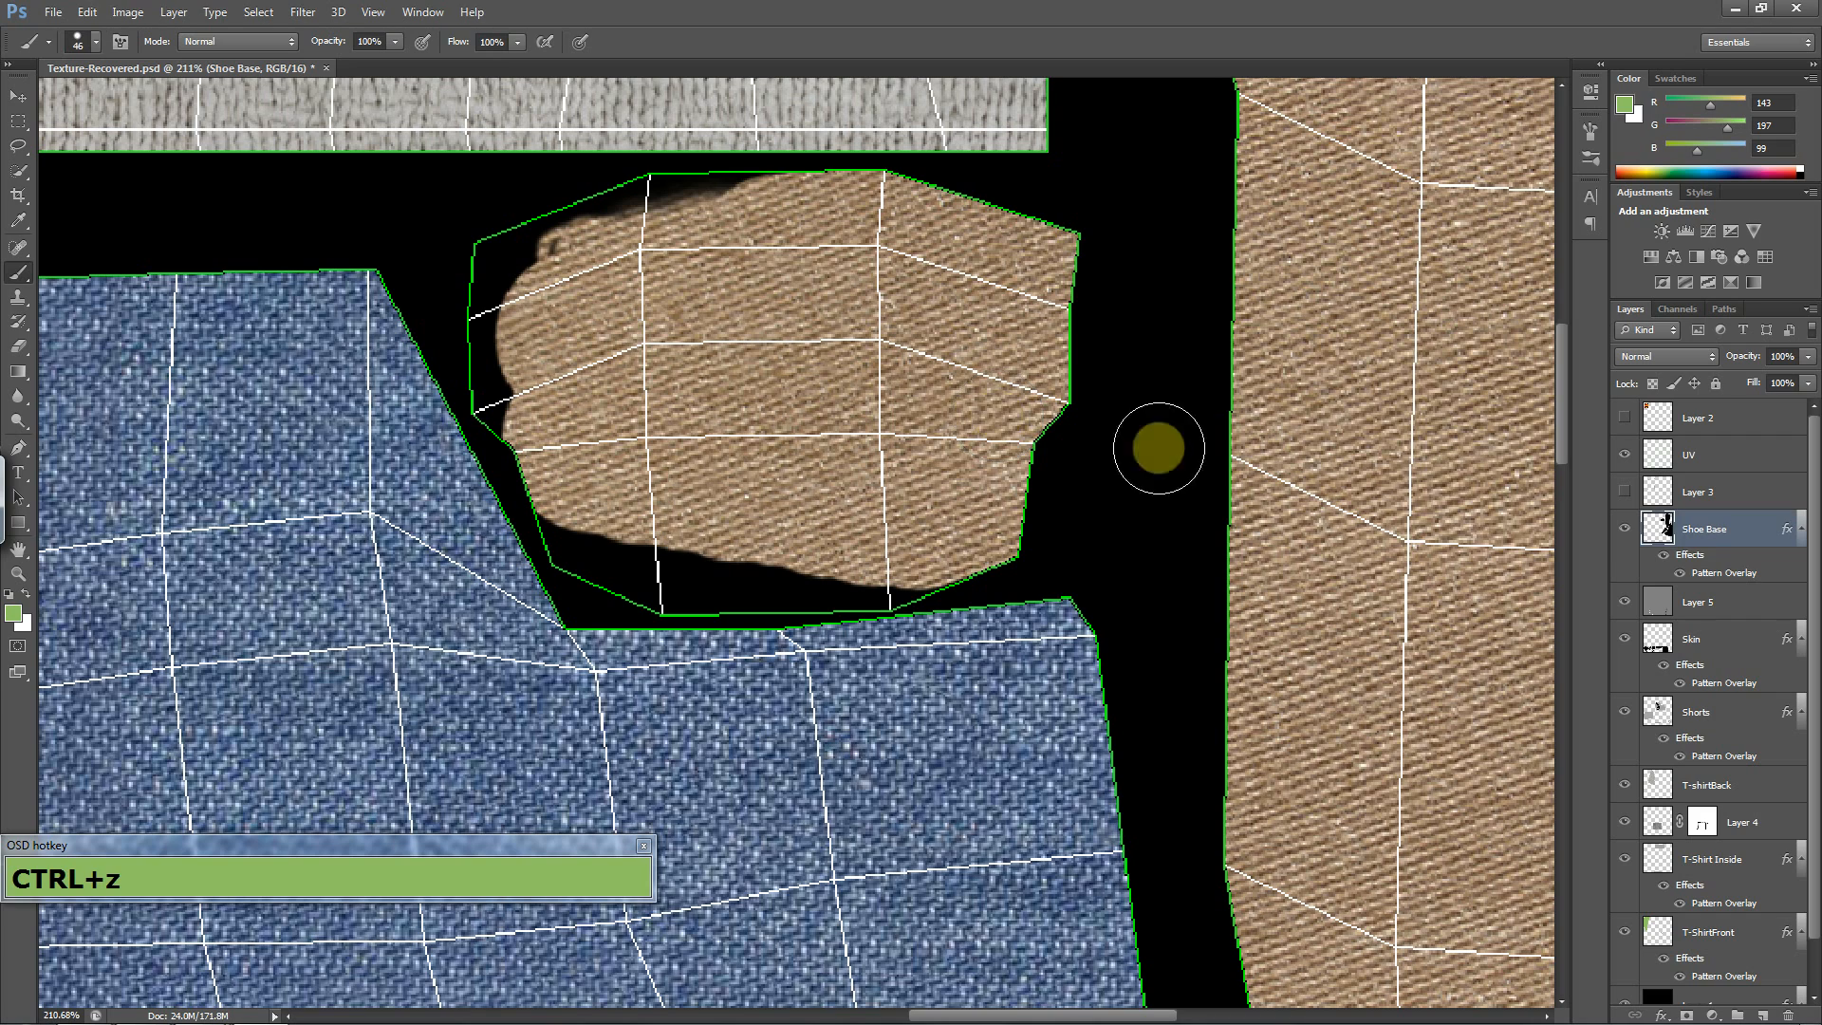
- Select the UV pieces by picking the empty area on the UV layer with the Magic Wand and inverting the selection
{"action": "left_click", "coordinate": [1773, 452]}
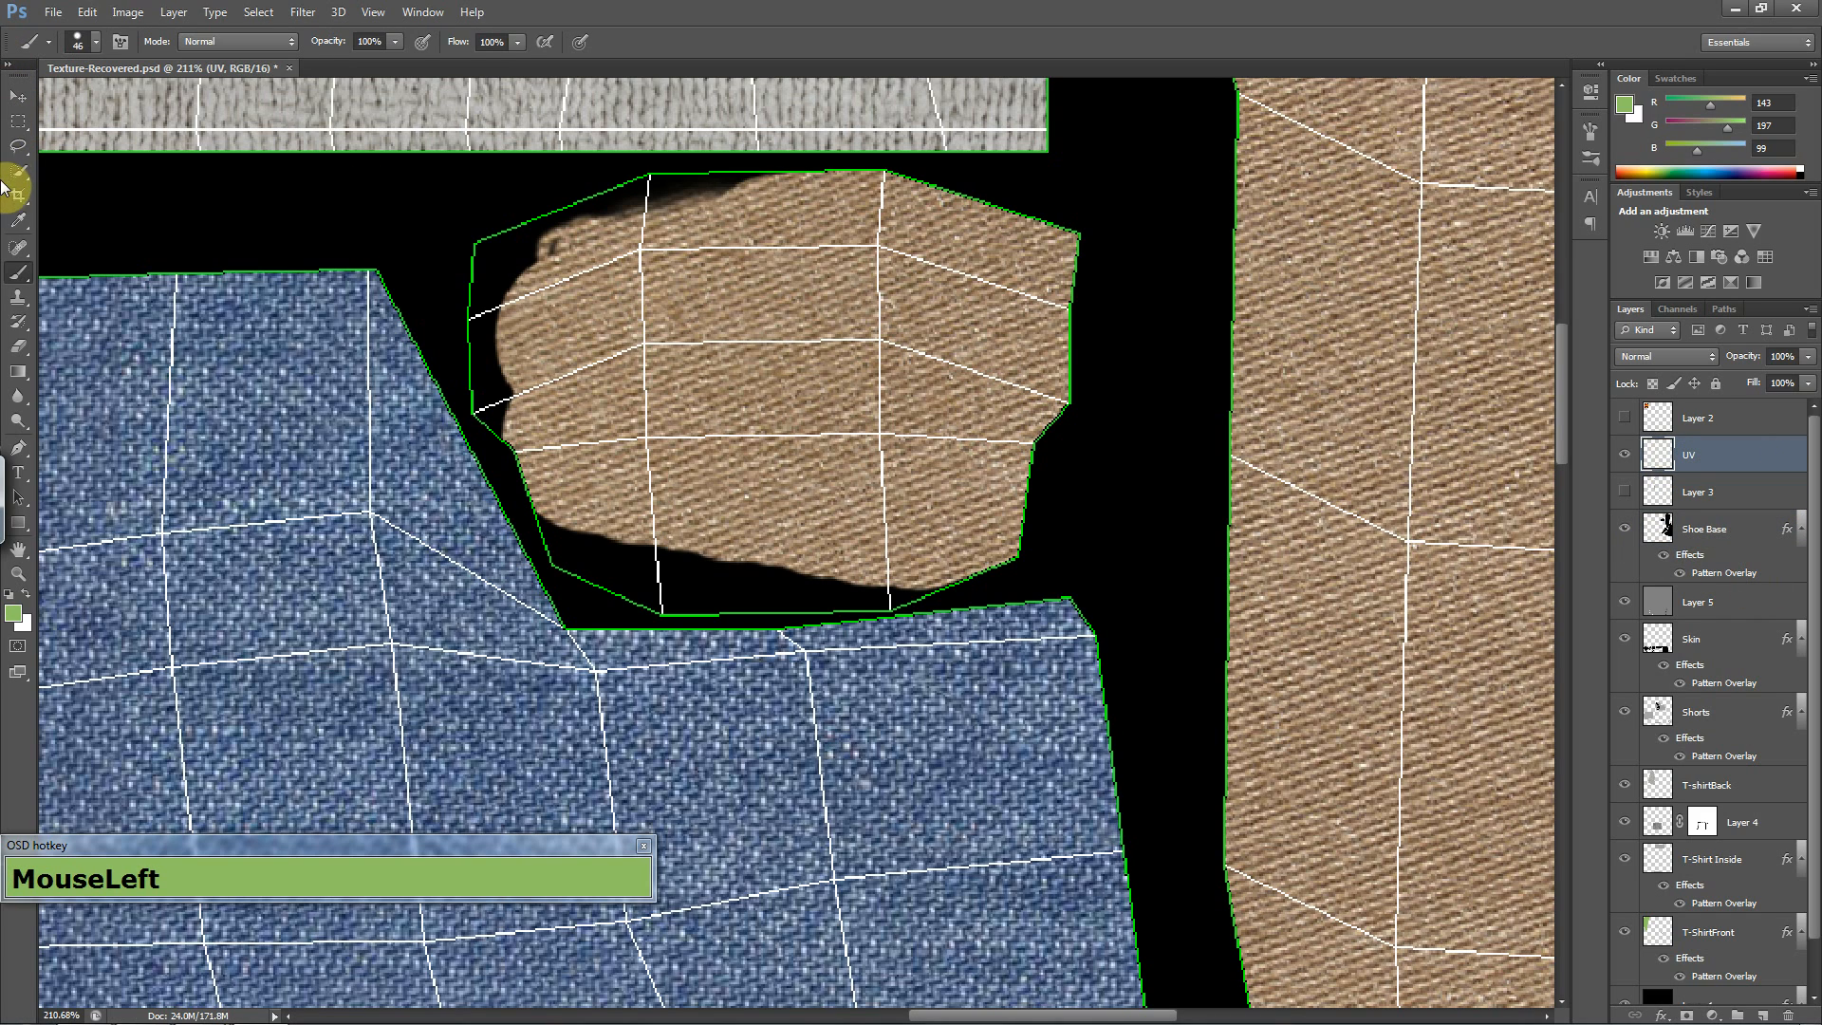
{"action": "left_click_drag", "start_coordinate": [21, 175], "coordinate": [84, 191]}
{"action": "left_click", "coordinate": [288, 196]}
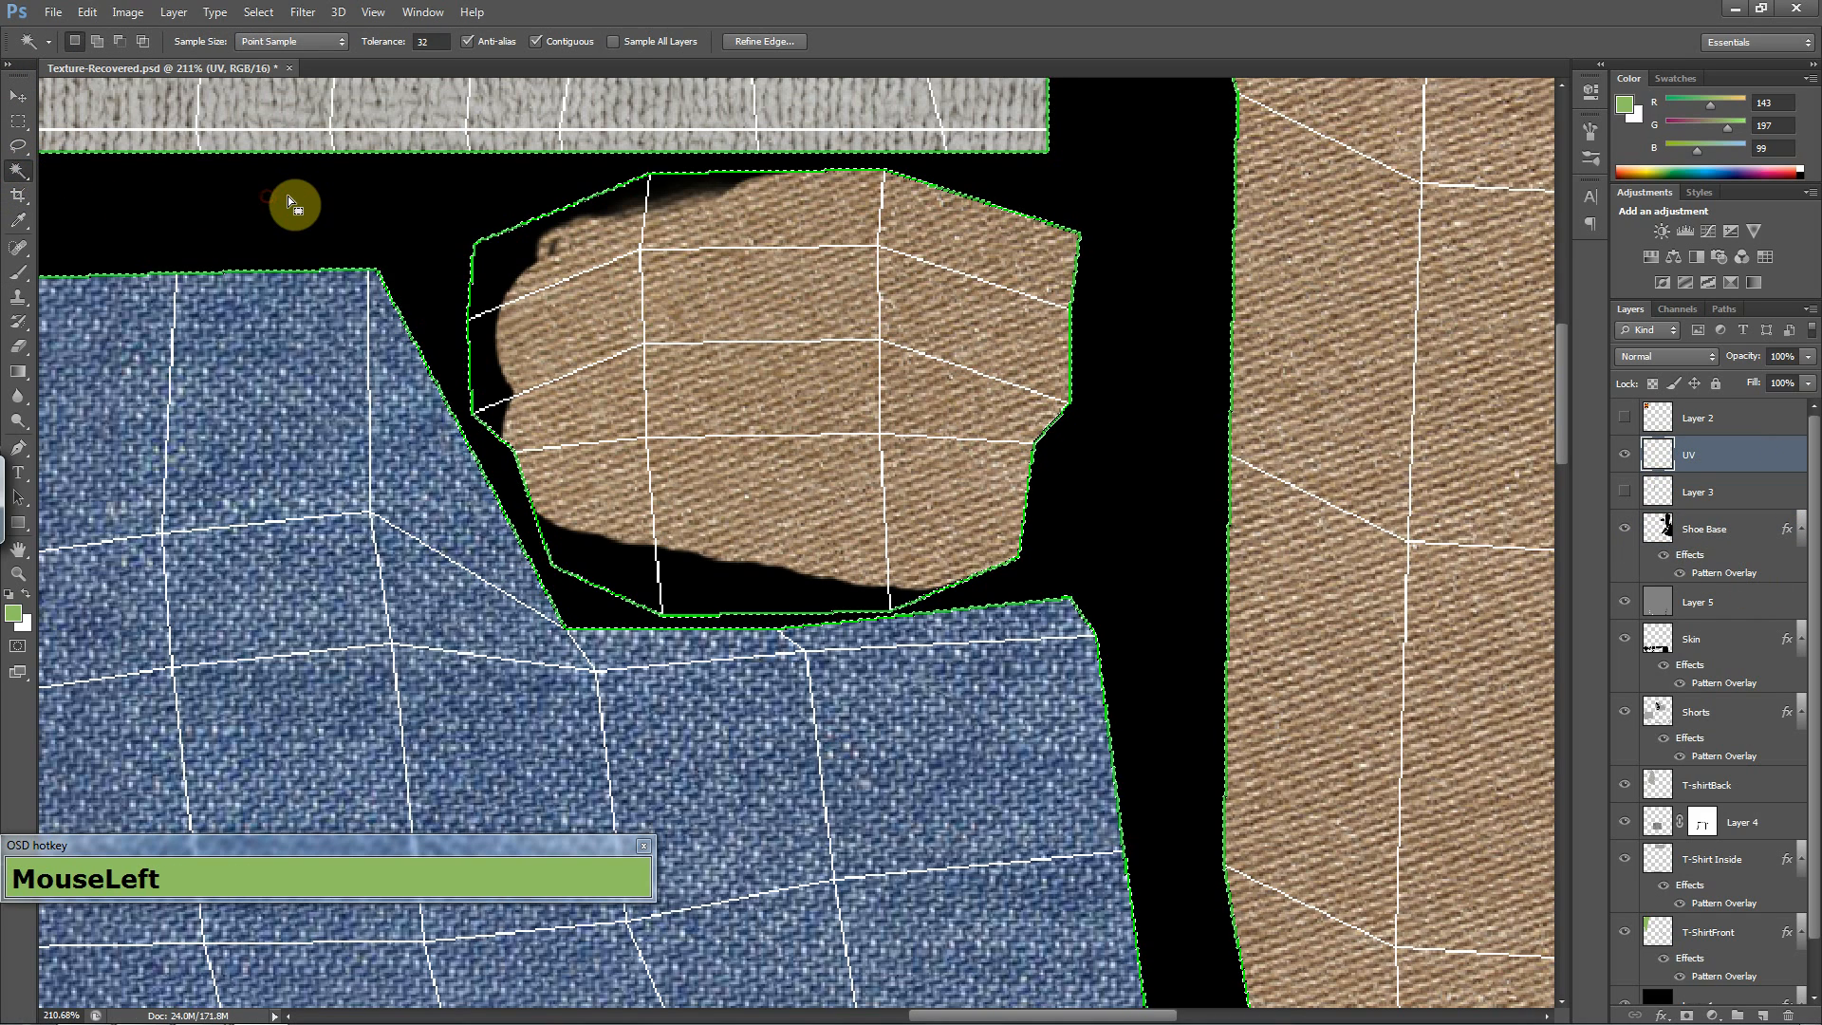
{"action": "key", "text": "ctrl+shift+i"}
{"action": "scroll", "coordinate": [289, 193], "scroll_direction": "up", "scroll_amount": 1}
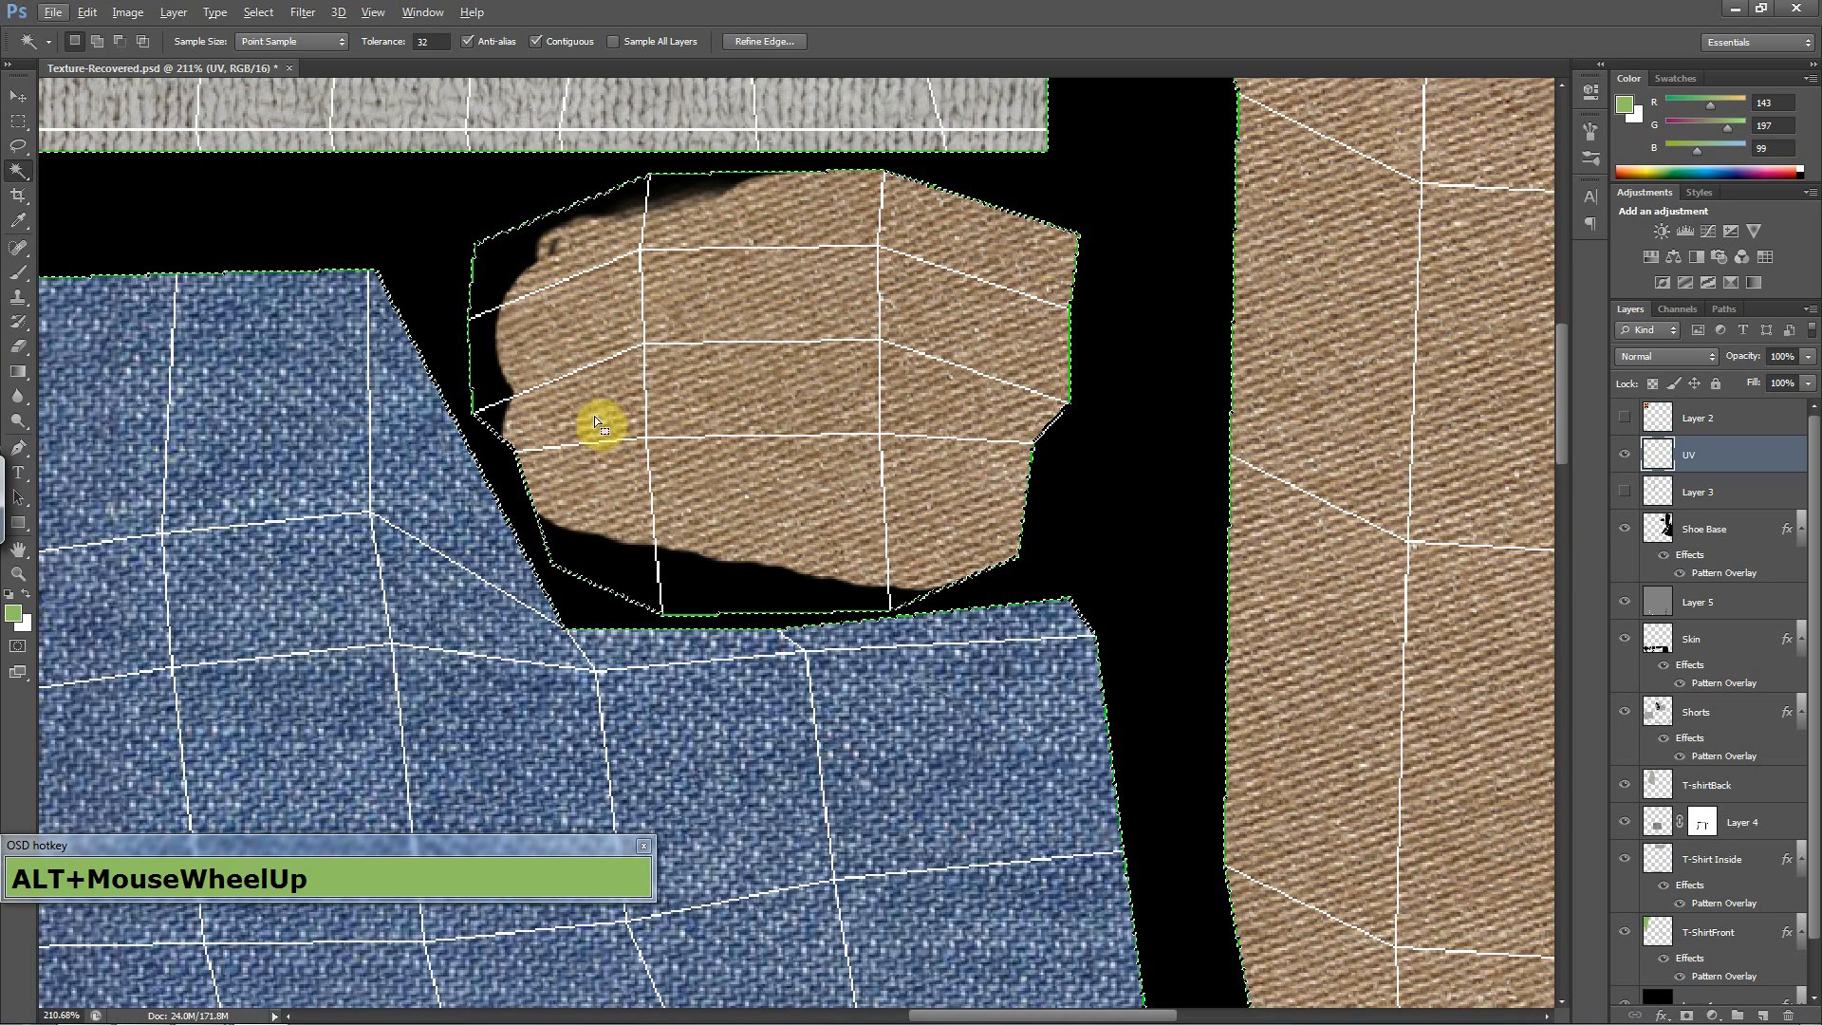
{"action": "key", "text": "b"}
{"action": "mouse_move", "coordinate": [678, 297]}
{"action": "left_mouse_down"}
{"action": "mouse_move", "coordinate": [633, 270]}
{"action": "mouse_move", "coordinate": [700, 196]}
{"action": "left_mouse_up"}
{"action": "key", "text": "ctrl+z"}
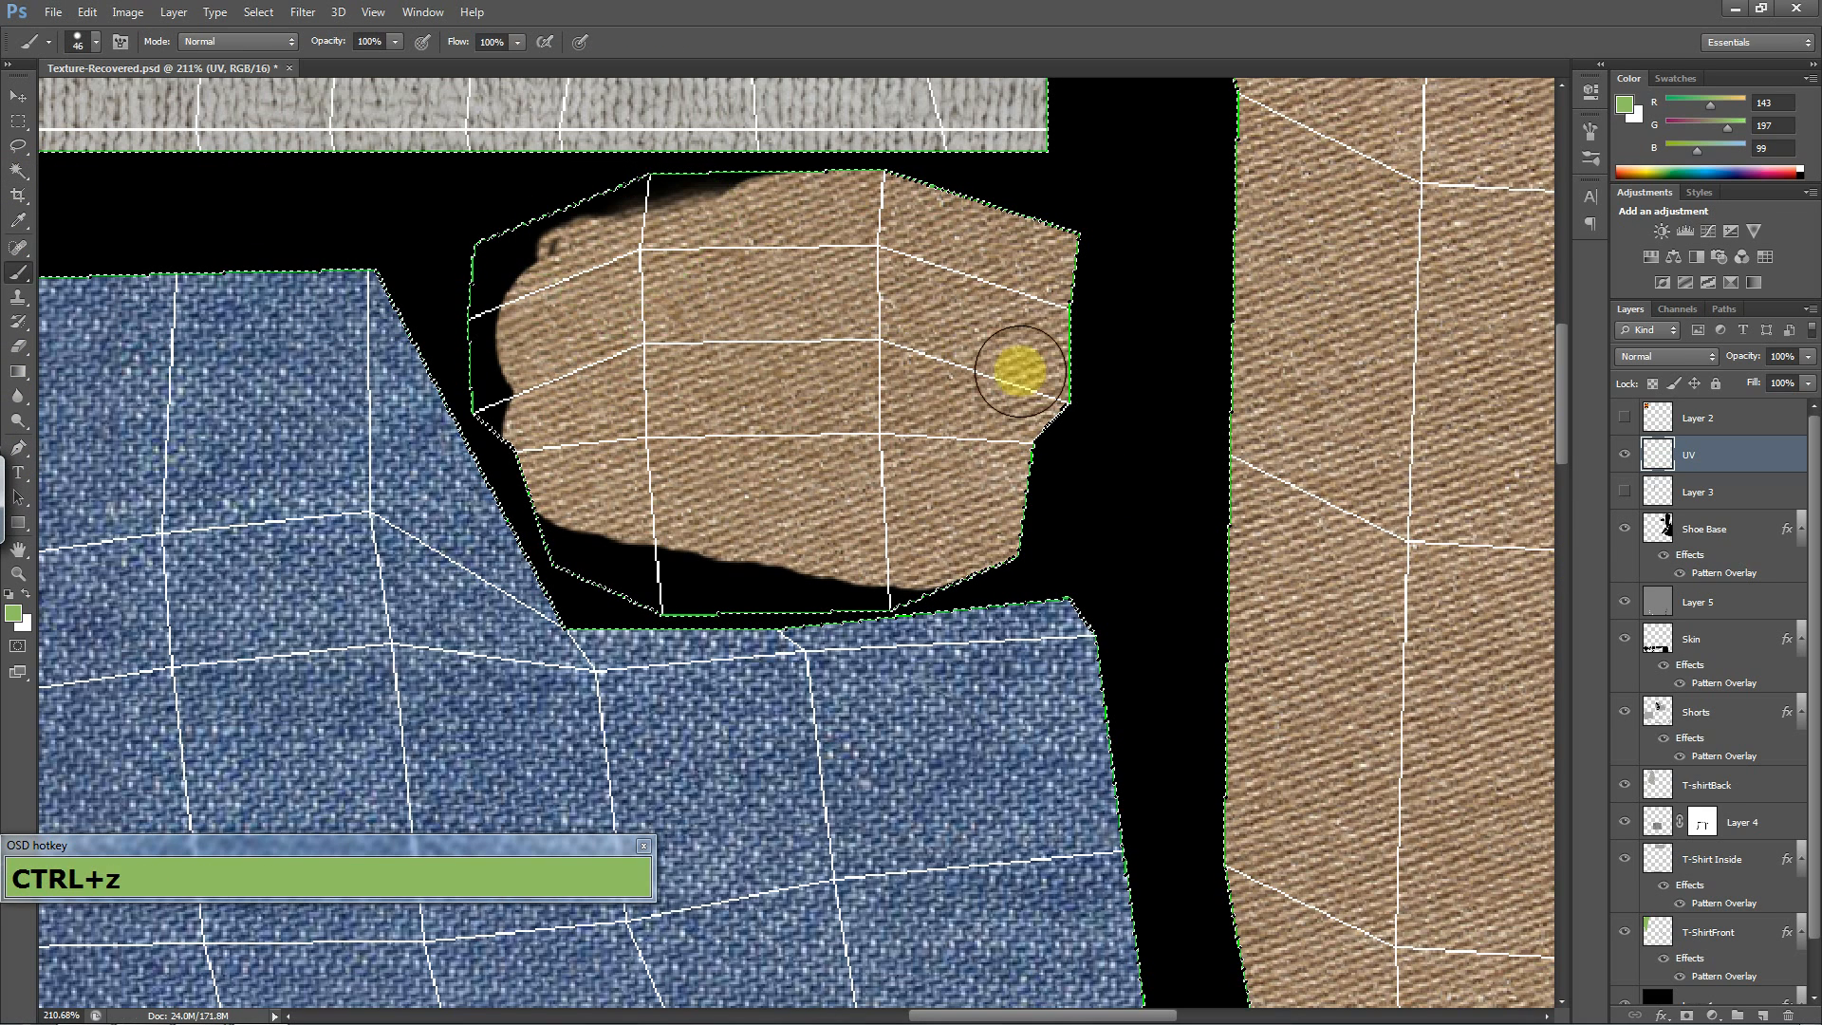
- Paint the unfilled edges of the small shoe piece on the Shoe Base layer in black, working within the UV selection
{"action": "left_click", "coordinate": [1625, 517]}
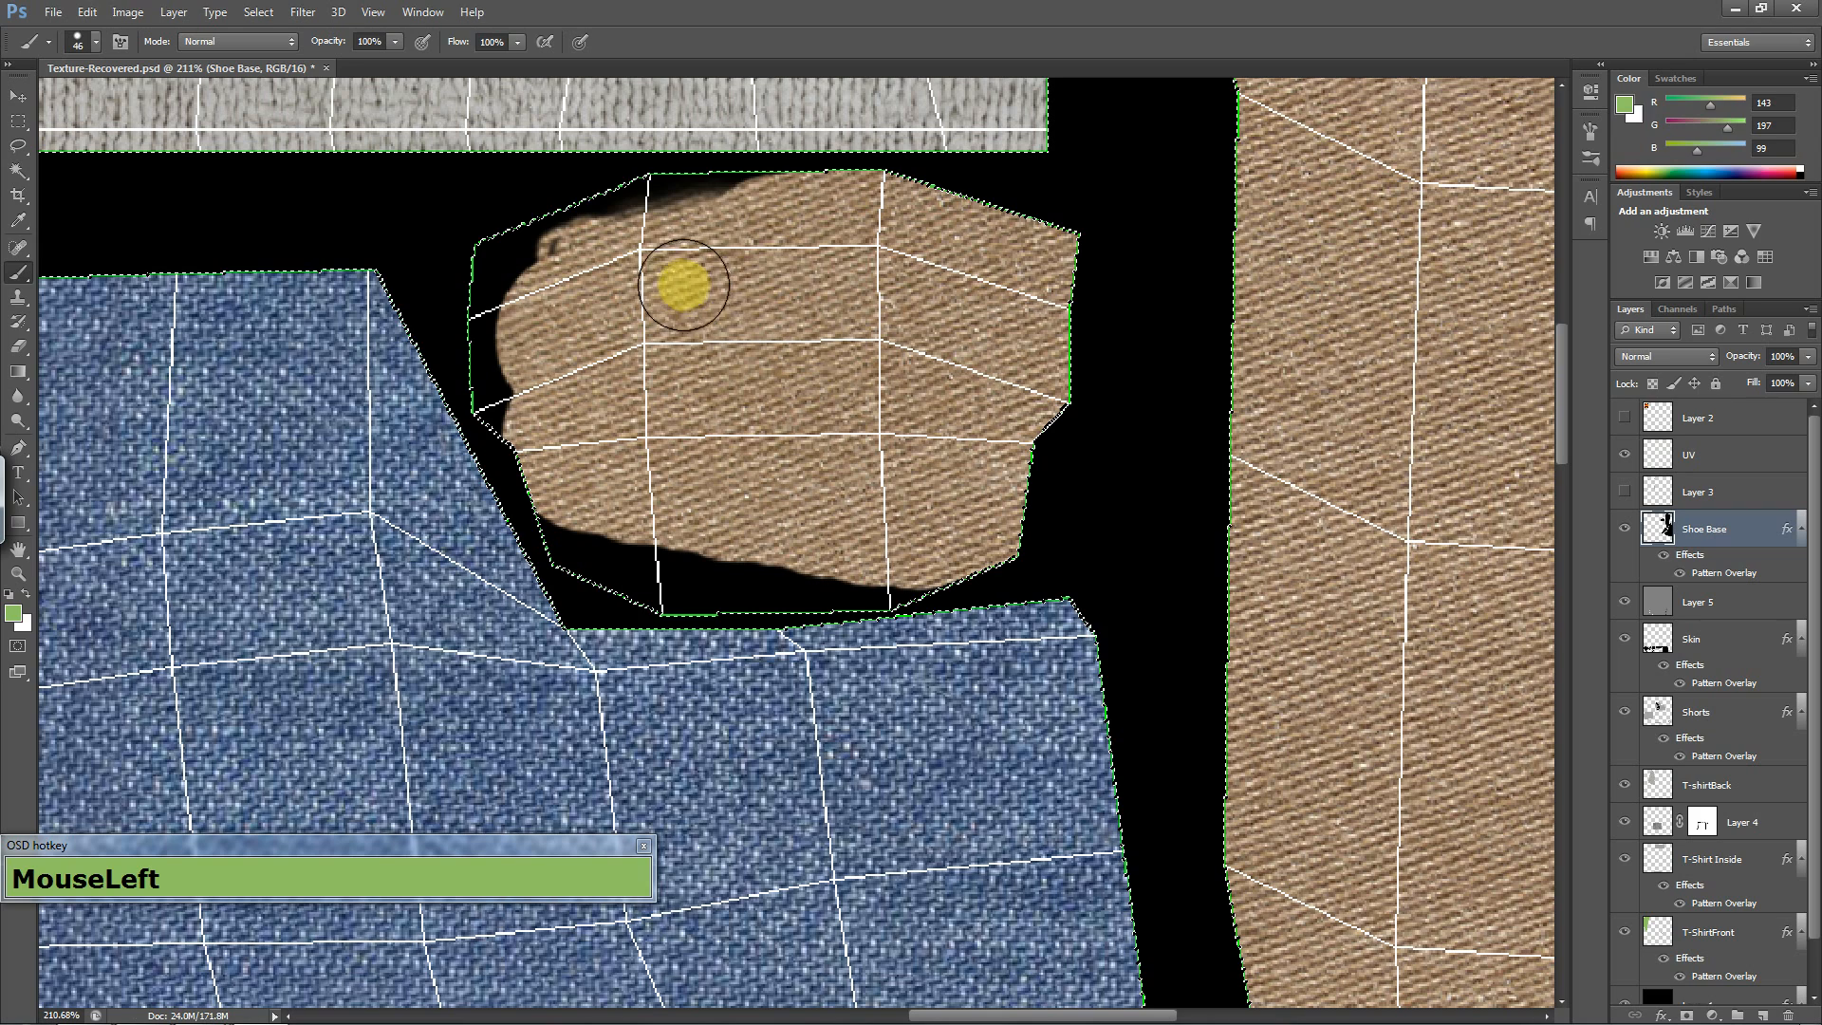
{"action": "key", "text": "d"}
{"action": "mouse_move", "coordinate": [705, 287]}
{"action": "left_mouse_down"}
{"action": "mouse_move", "coordinate": [719, 198]}
{"action": "mouse_move", "coordinate": [633, 201]}
{"action": "mouse_move", "coordinate": [857, 185]}
{"action": "mouse_move", "coordinate": [559, 254]}
{"action": "mouse_move", "coordinate": [602, 271]}
{"action": "mouse_move", "coordinate": [505, 278]}
{"action": "mouse_move", "coordinate": [510, 299]}
{"action": "mouse_move", "coordinate": [561, 282]}
{"action": "mouse_move", "coordinate": [499, 313]}
{"action": "mouse_move", "coordinate": [541, 424]}
{"action": "mouse_move", "coordinate": [504, 392]}
{"action": "mouse_move", "coordinate": [586, 532]}
{"action": "left_mouse_up"}
{"action": "key", "text": "space"}
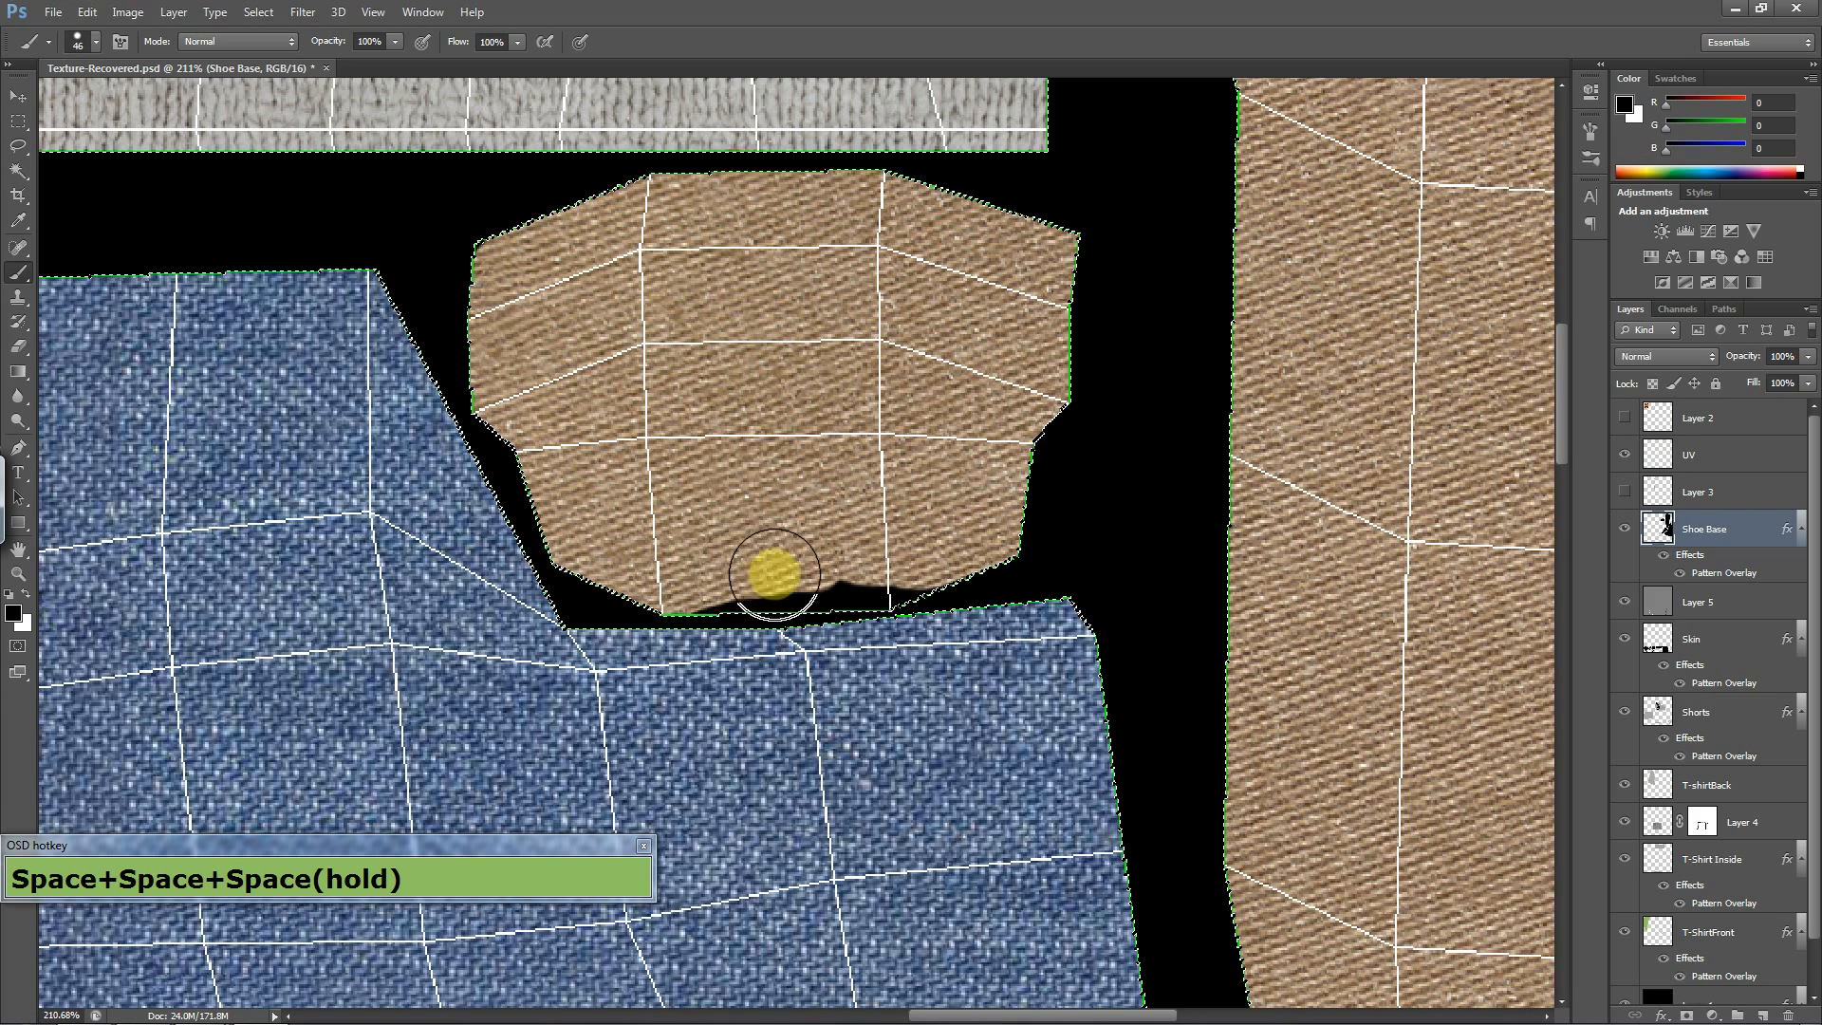
{"action": "mouse_move", "coordinate": [685, 586]}
{"action": "left_mouse_down"}
{"action": "mouse_move", "coordinate": [952, 572]}
{"action": "mouse_move", "coordinate": [1052, 482]}
{"action": "mouse_move", "coordinate": [1041, 452]}
{"action": "mouse_move", "coordinate": [933, 513]}
{"action": "mouse_move", "coordinate": [625, 551]}
{"action": "left_mouse_up"}
{"action": "left_click_drag", "start_coordinate": [717, 549], "coordinate": [791, 793]}
{"action": "key", "text": "ctrl+z"}
{"action": "key", "text": "ctrl+z"}
{"action": "key", "text": "ctrl+z"}
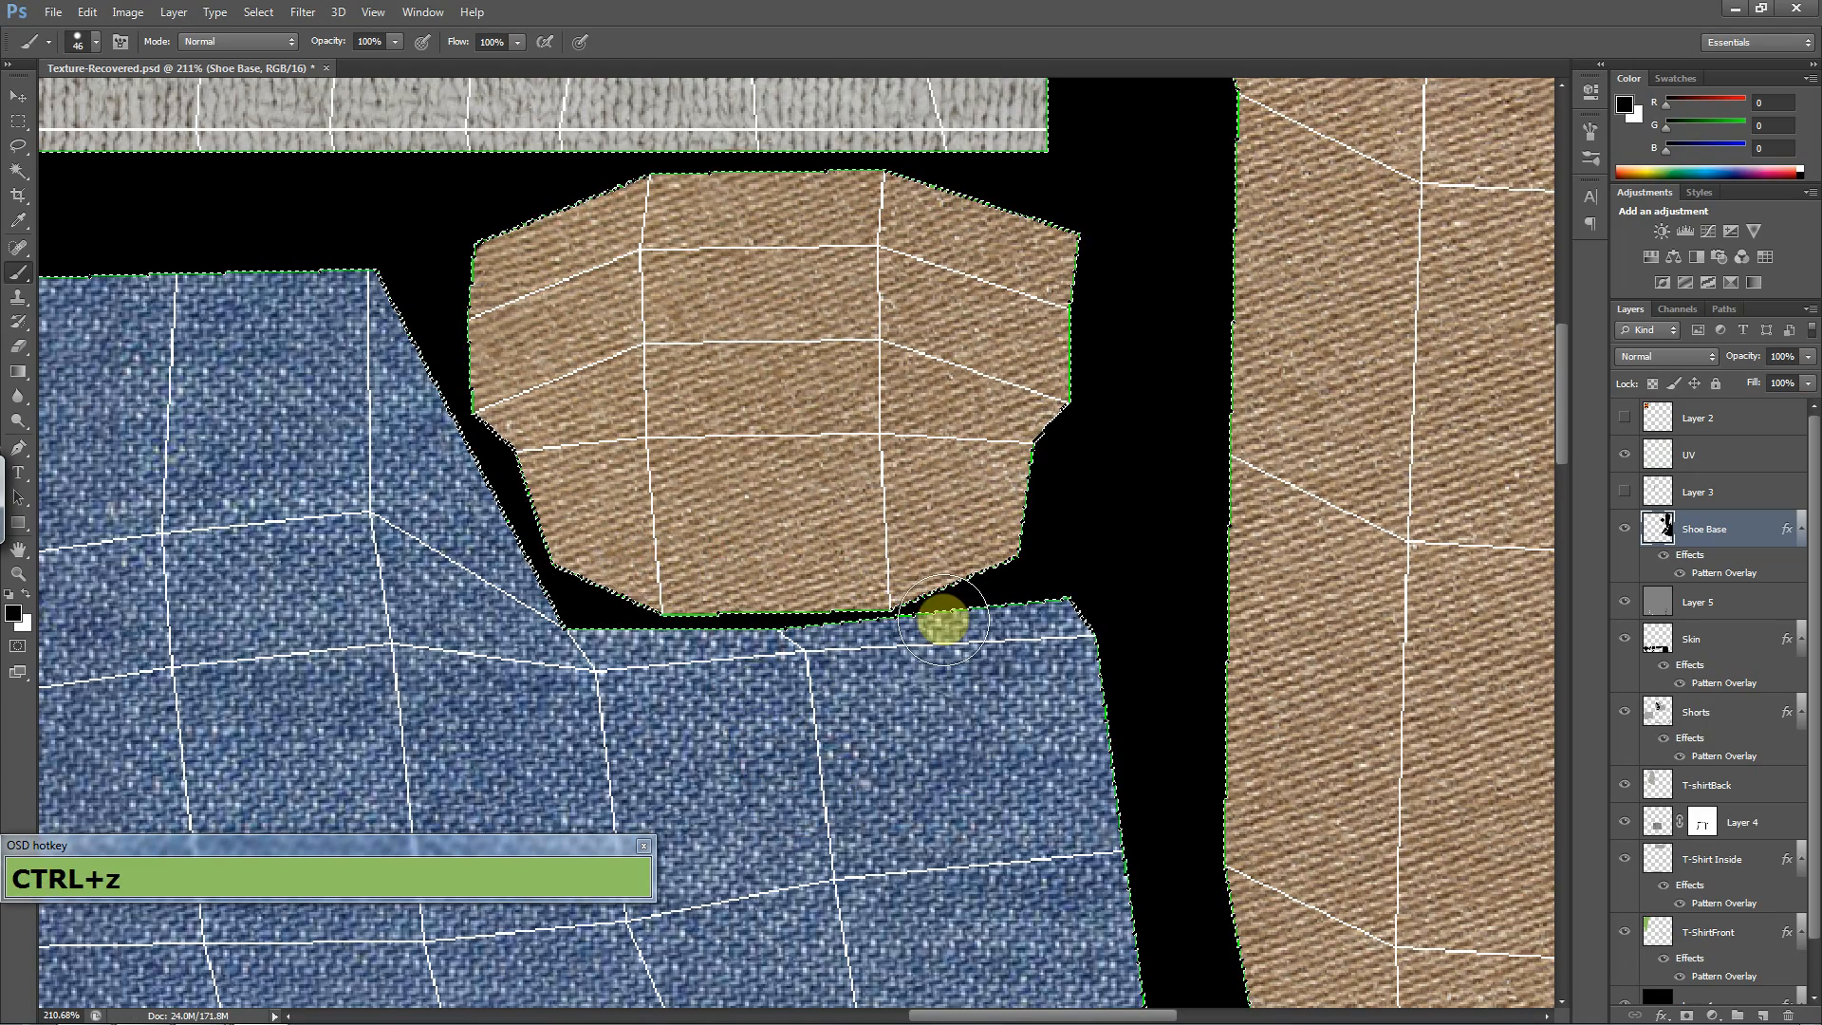
- Save the document in the 3Ds_Max_Modelling_HumanBody folder as Texture.psd, replacing the existing file
{"action": "key", "text": "z"}
{"action": "left_click_drag", "start_coordinate": [1102, 505], "coordinate": [969, 446]}
{"action": "left_click_drag", "start_coordinate": [867, 606], "coordinate": [867, 516]}
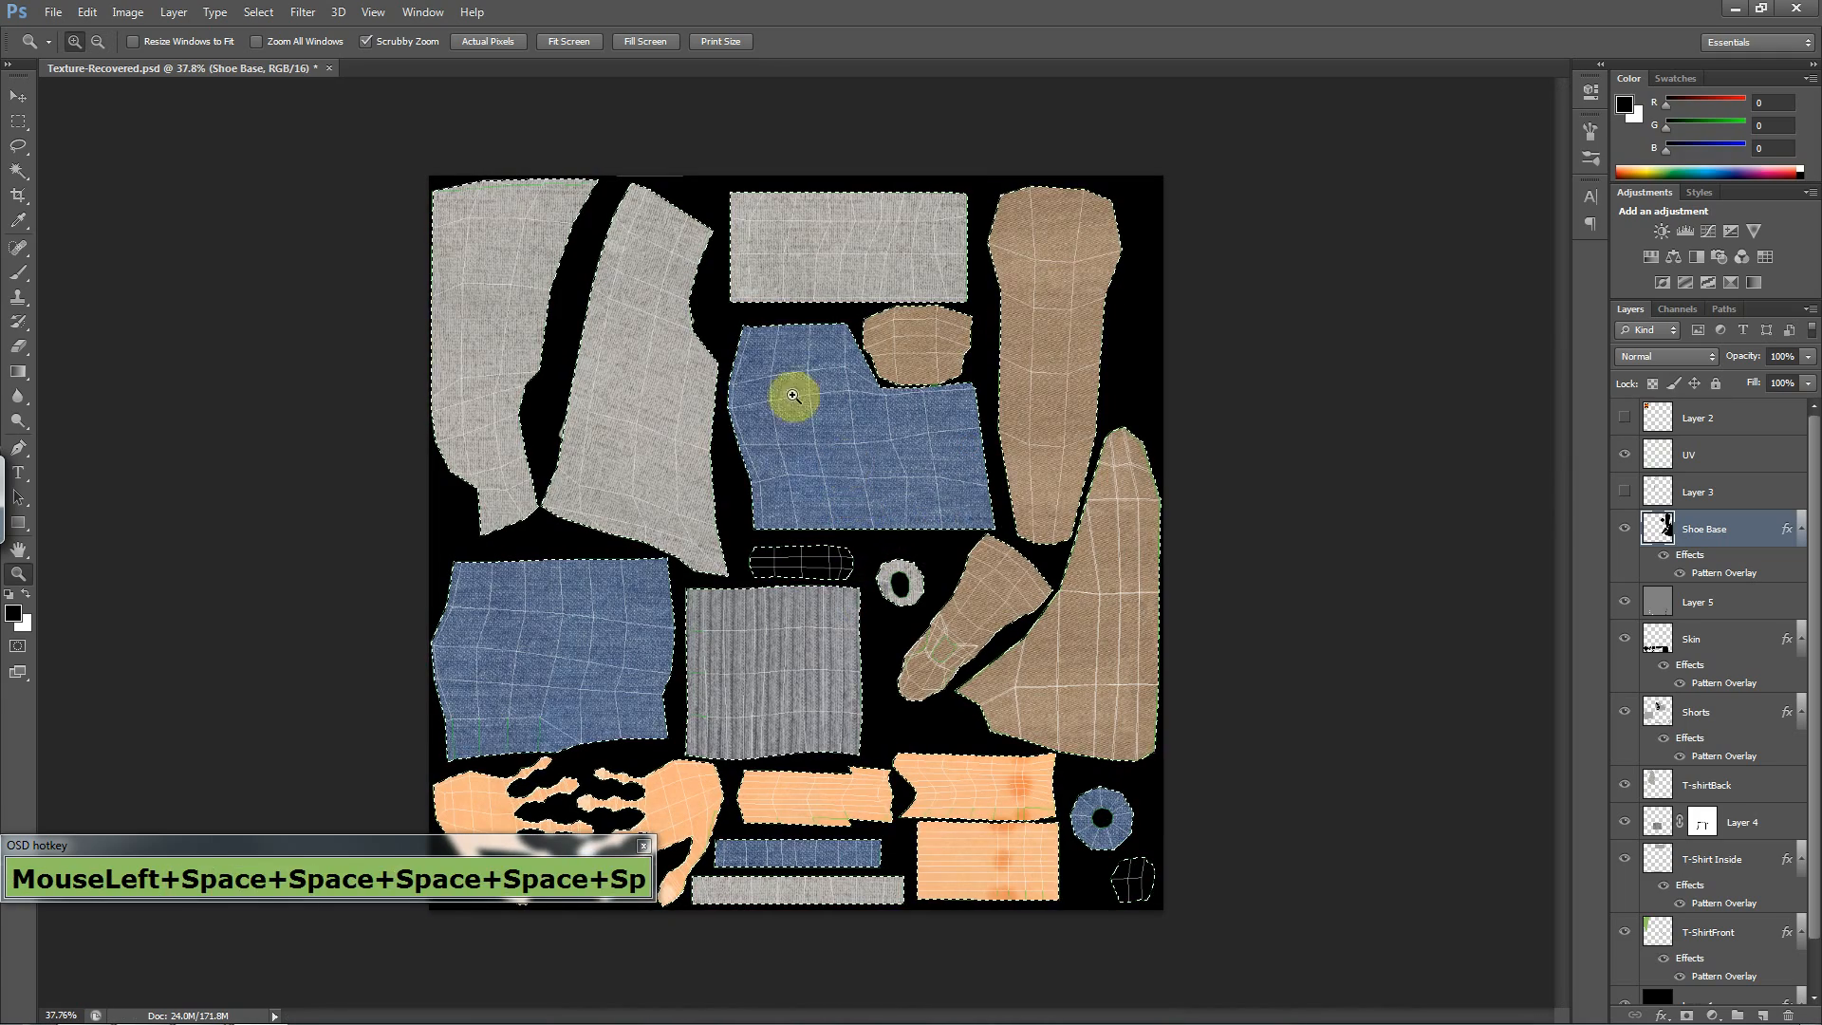
{"action": "left_click", "coordinate": [54, 13]}
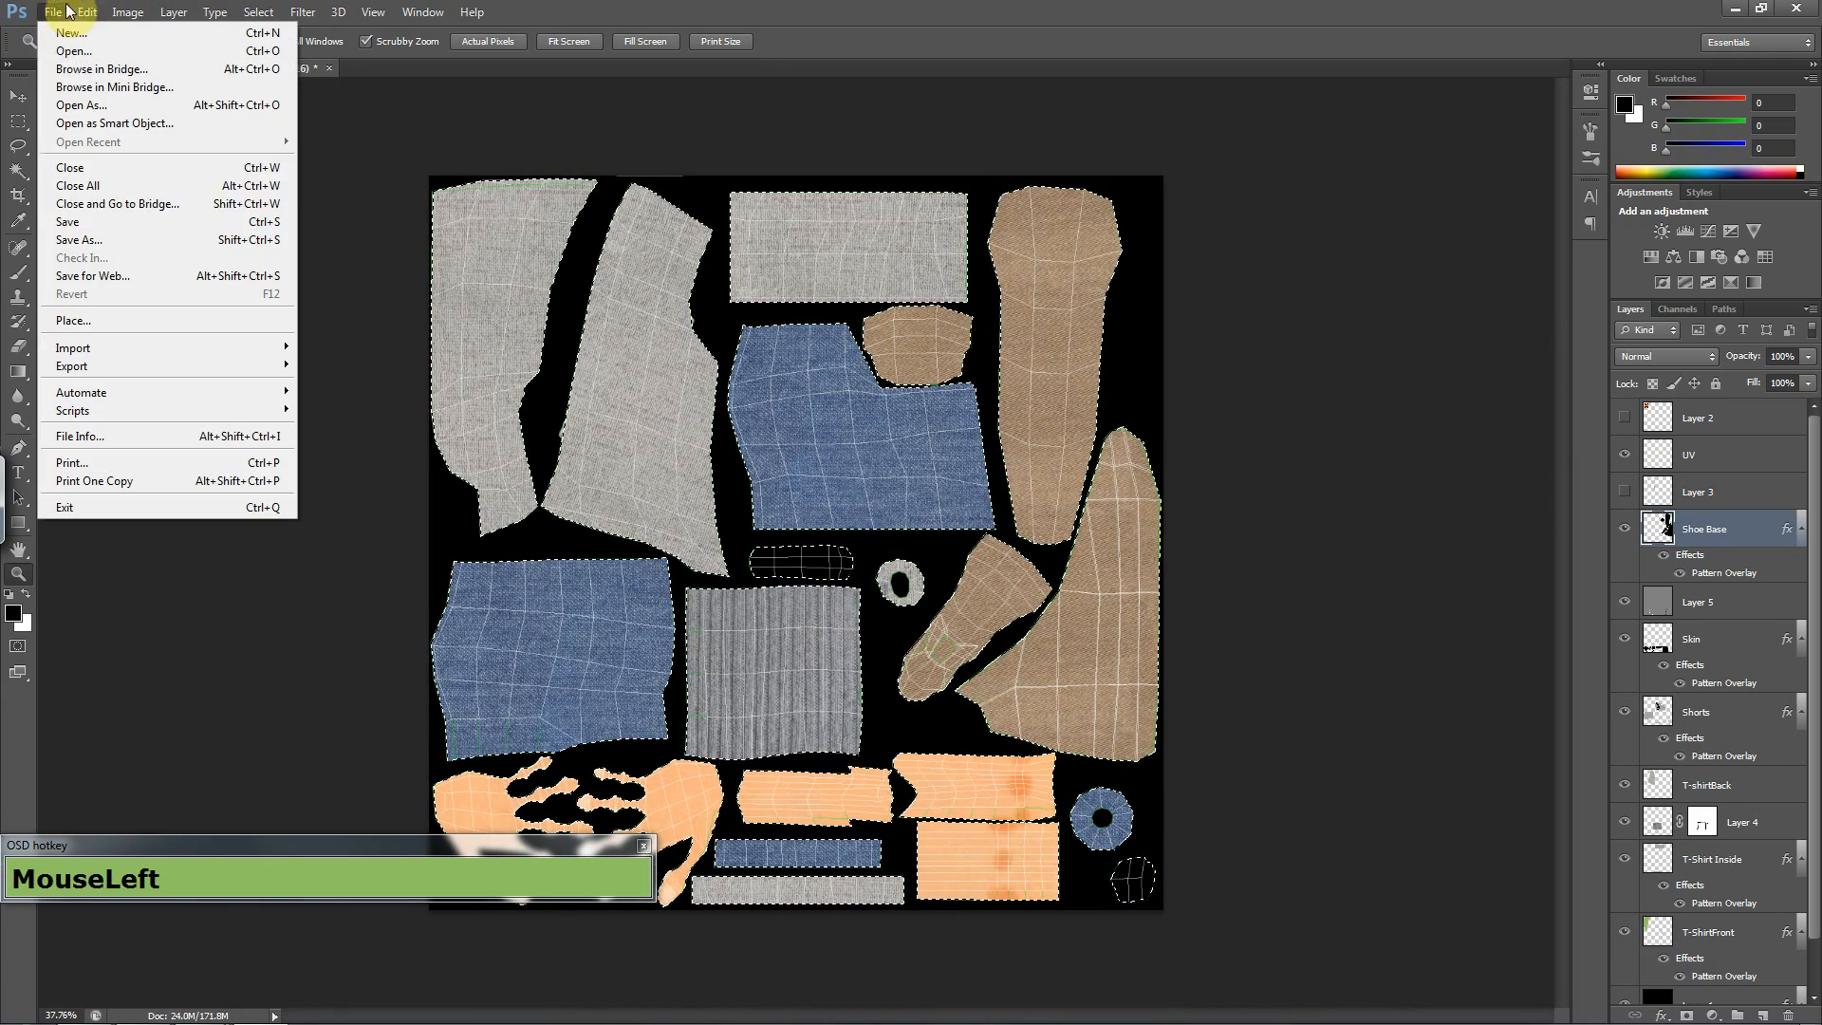
{"action": "left_click", "coordinate": [91, 224]}
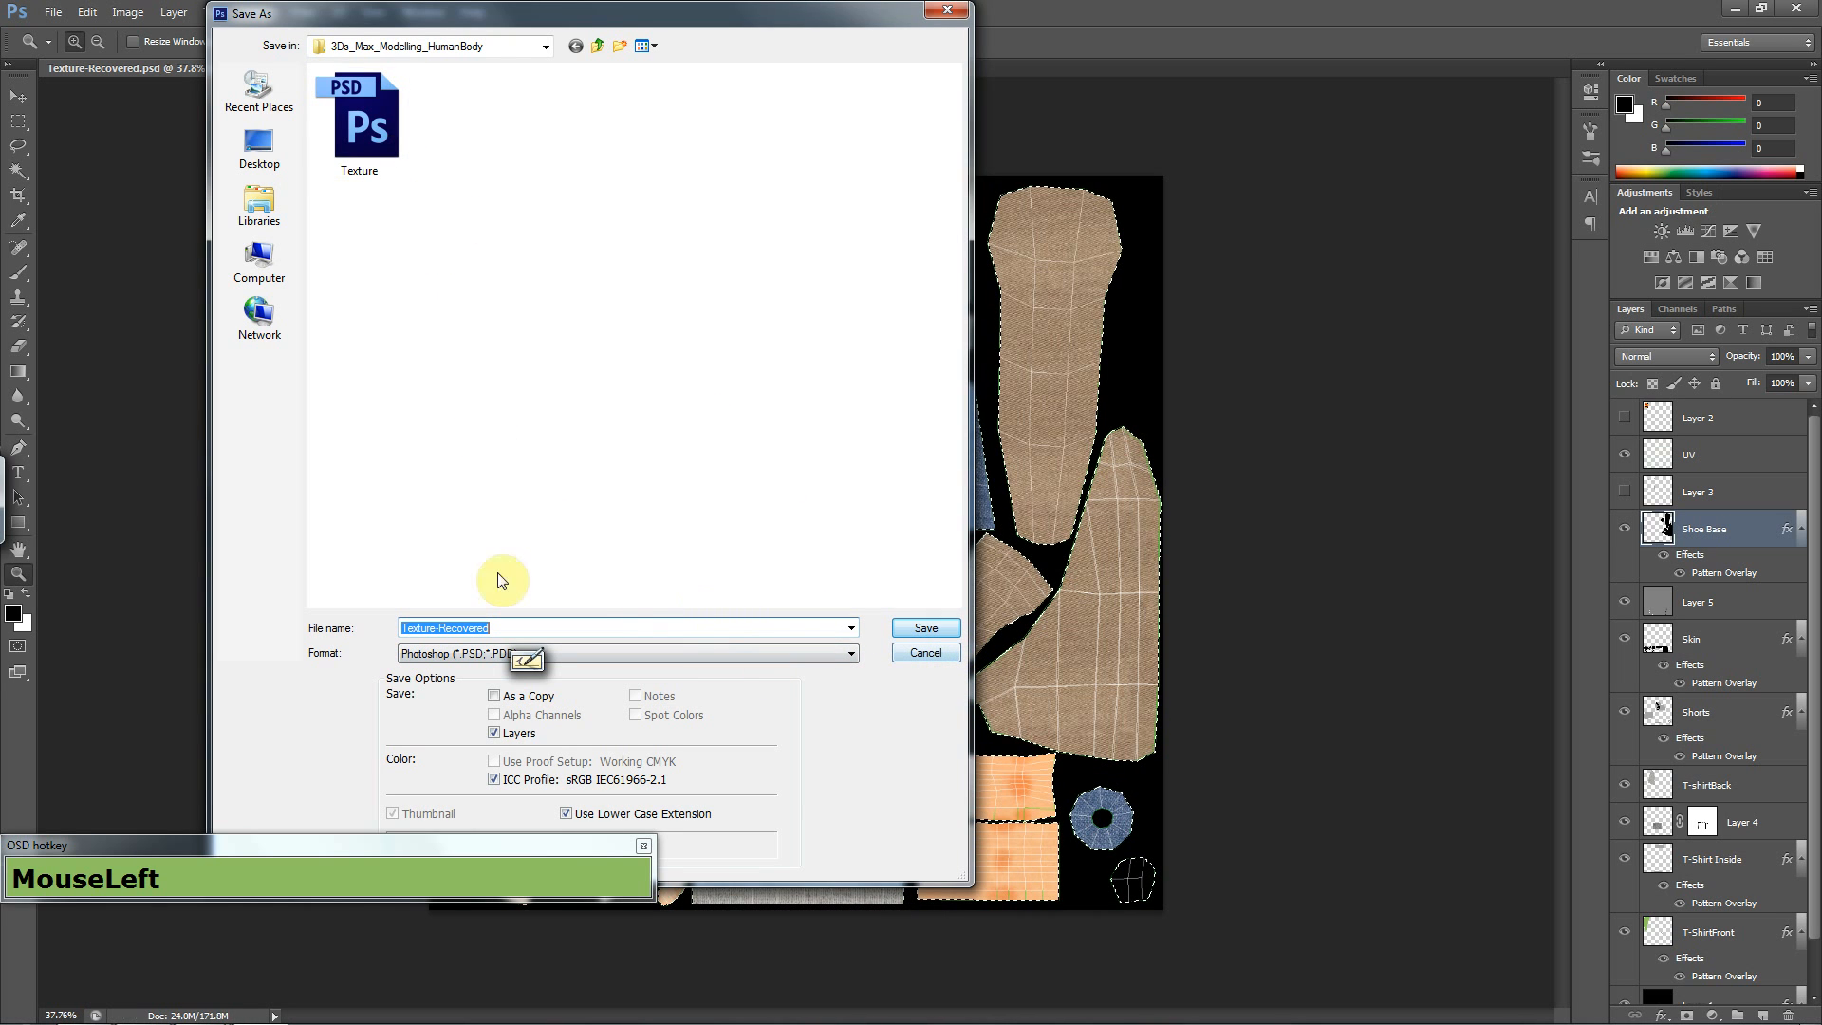
{"action": "double_click", "coordinate": [366, 145]}
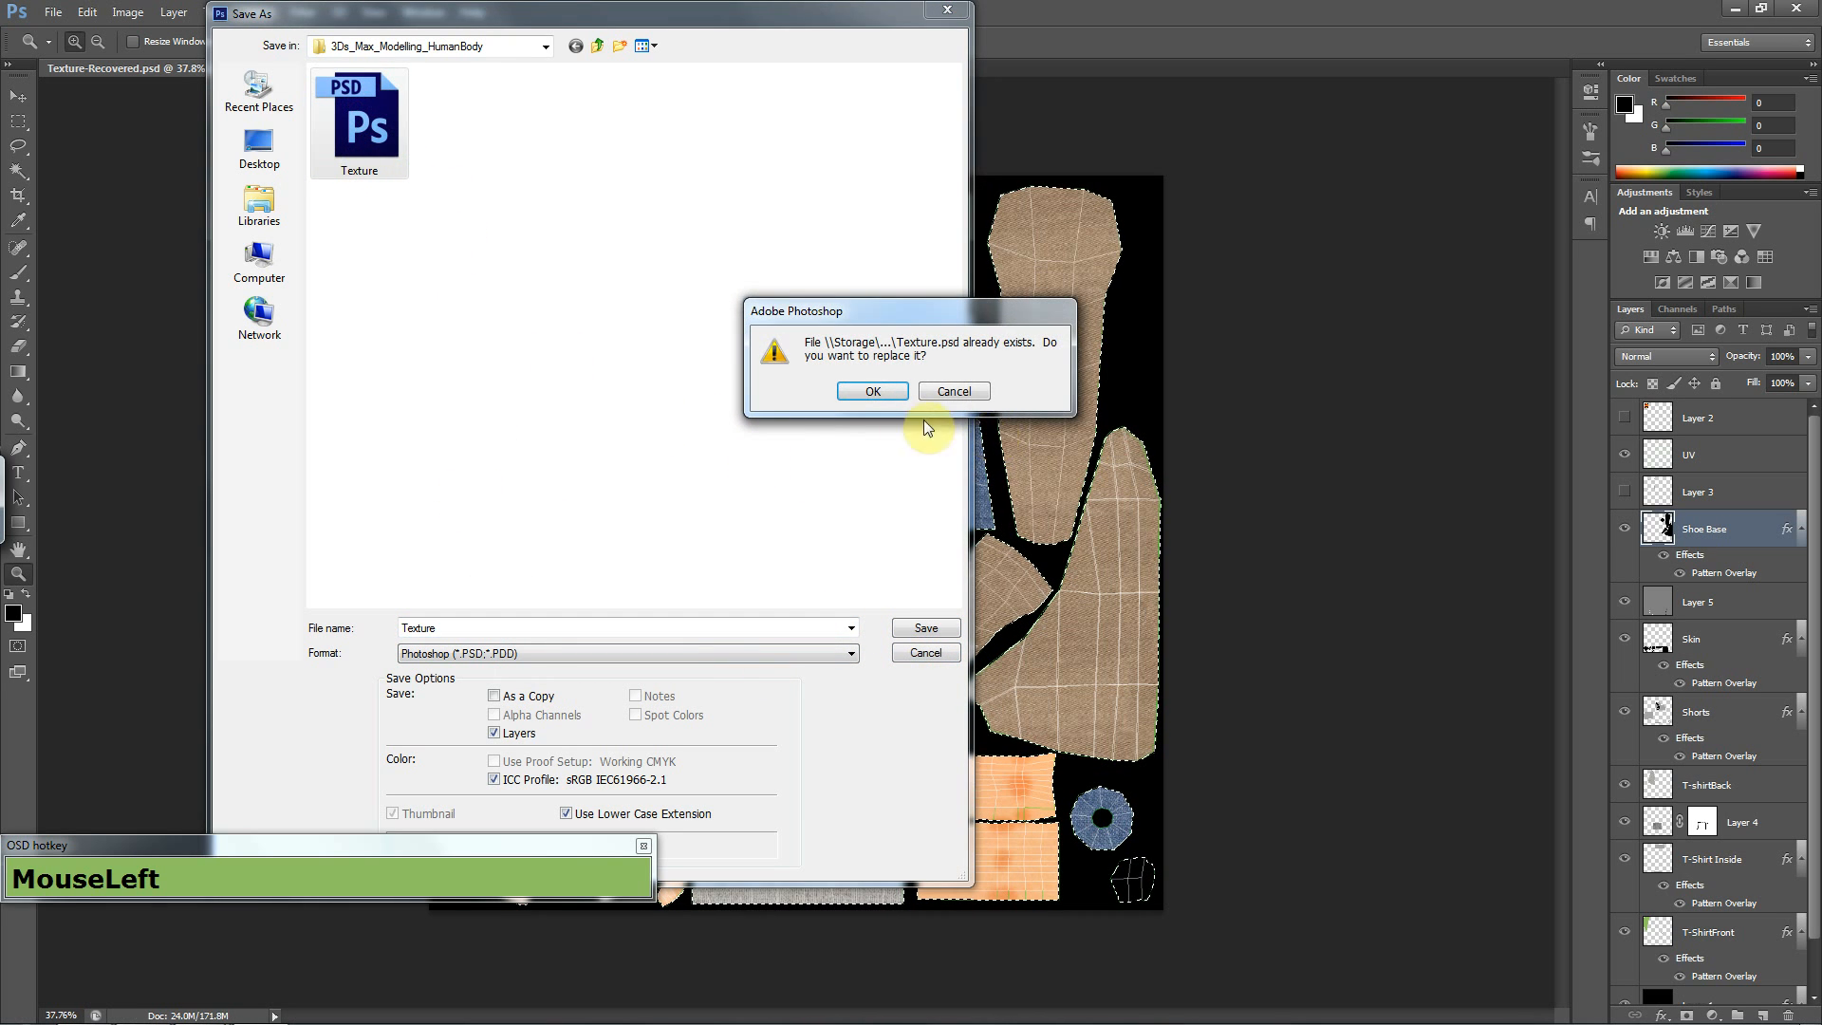
{"action": "left_click", "coordinate": [901, 393]}
{"action": "left_click", "coordinate": [1131, 304]}
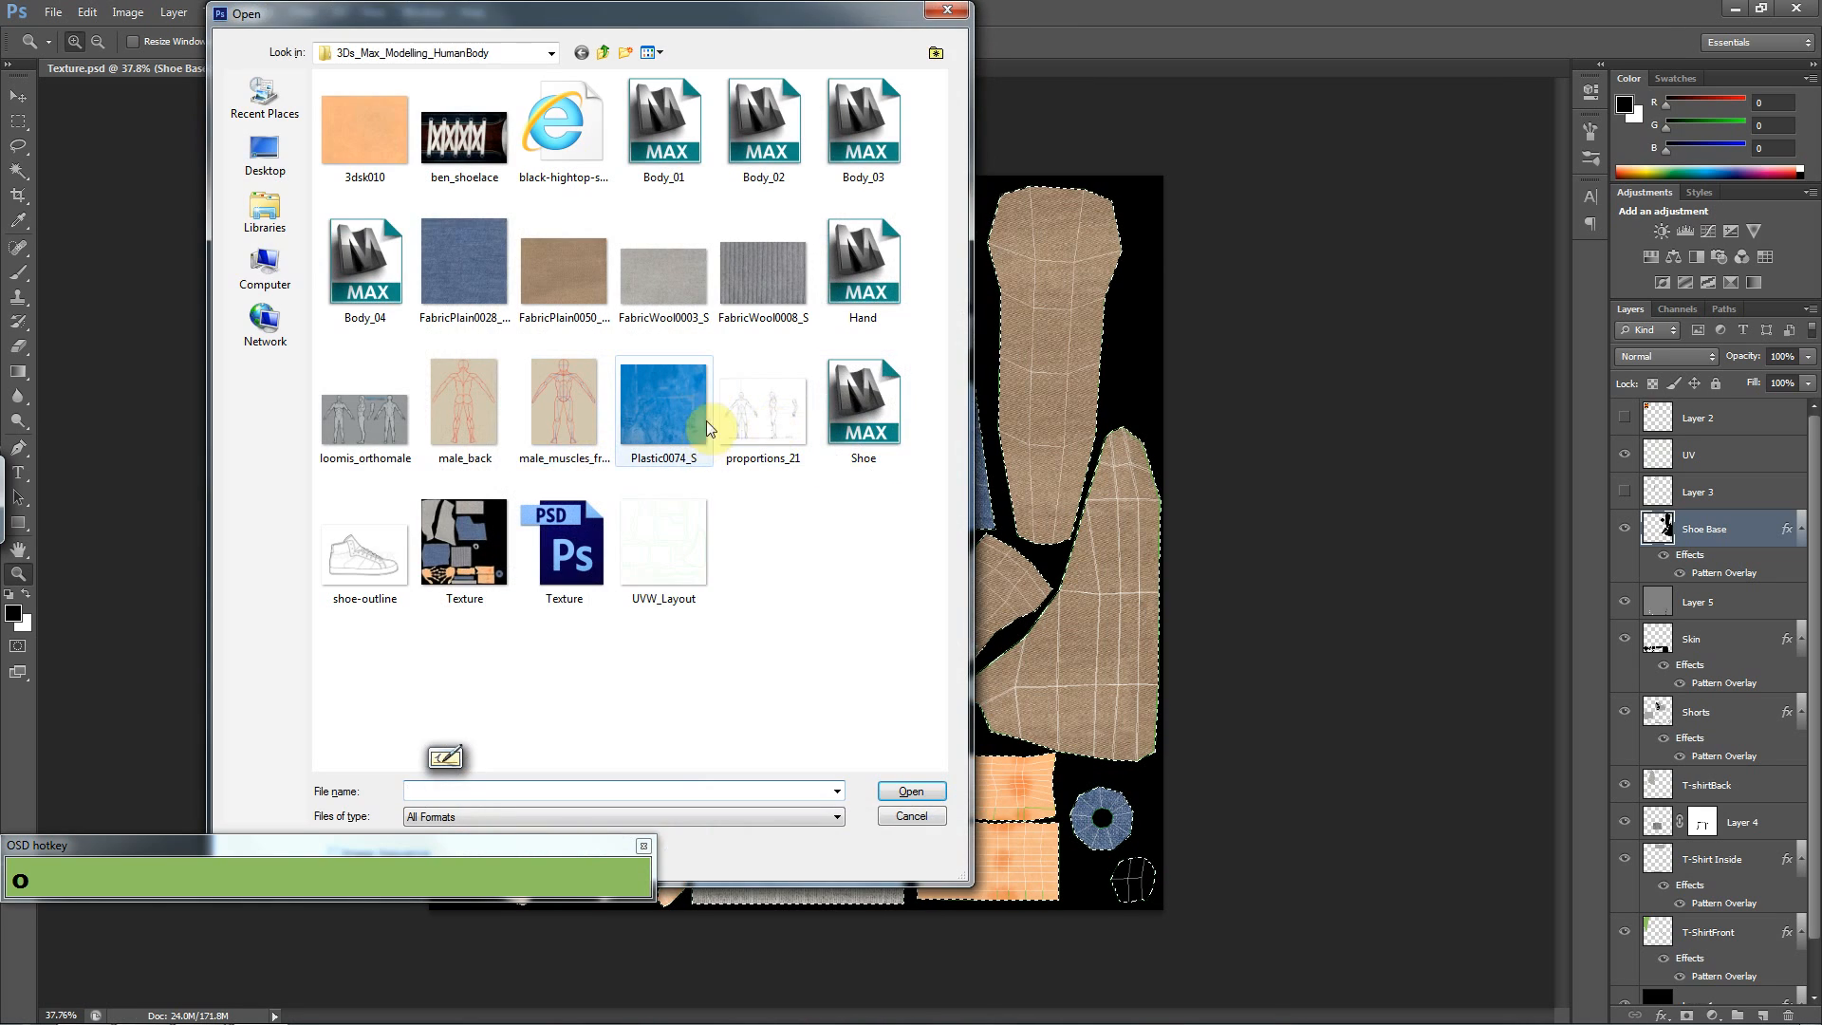
- Open the Plastic0074_S image and check its pixel dimensions without resizing it
{"action": "double_click", "coordinate": [703, 411]}
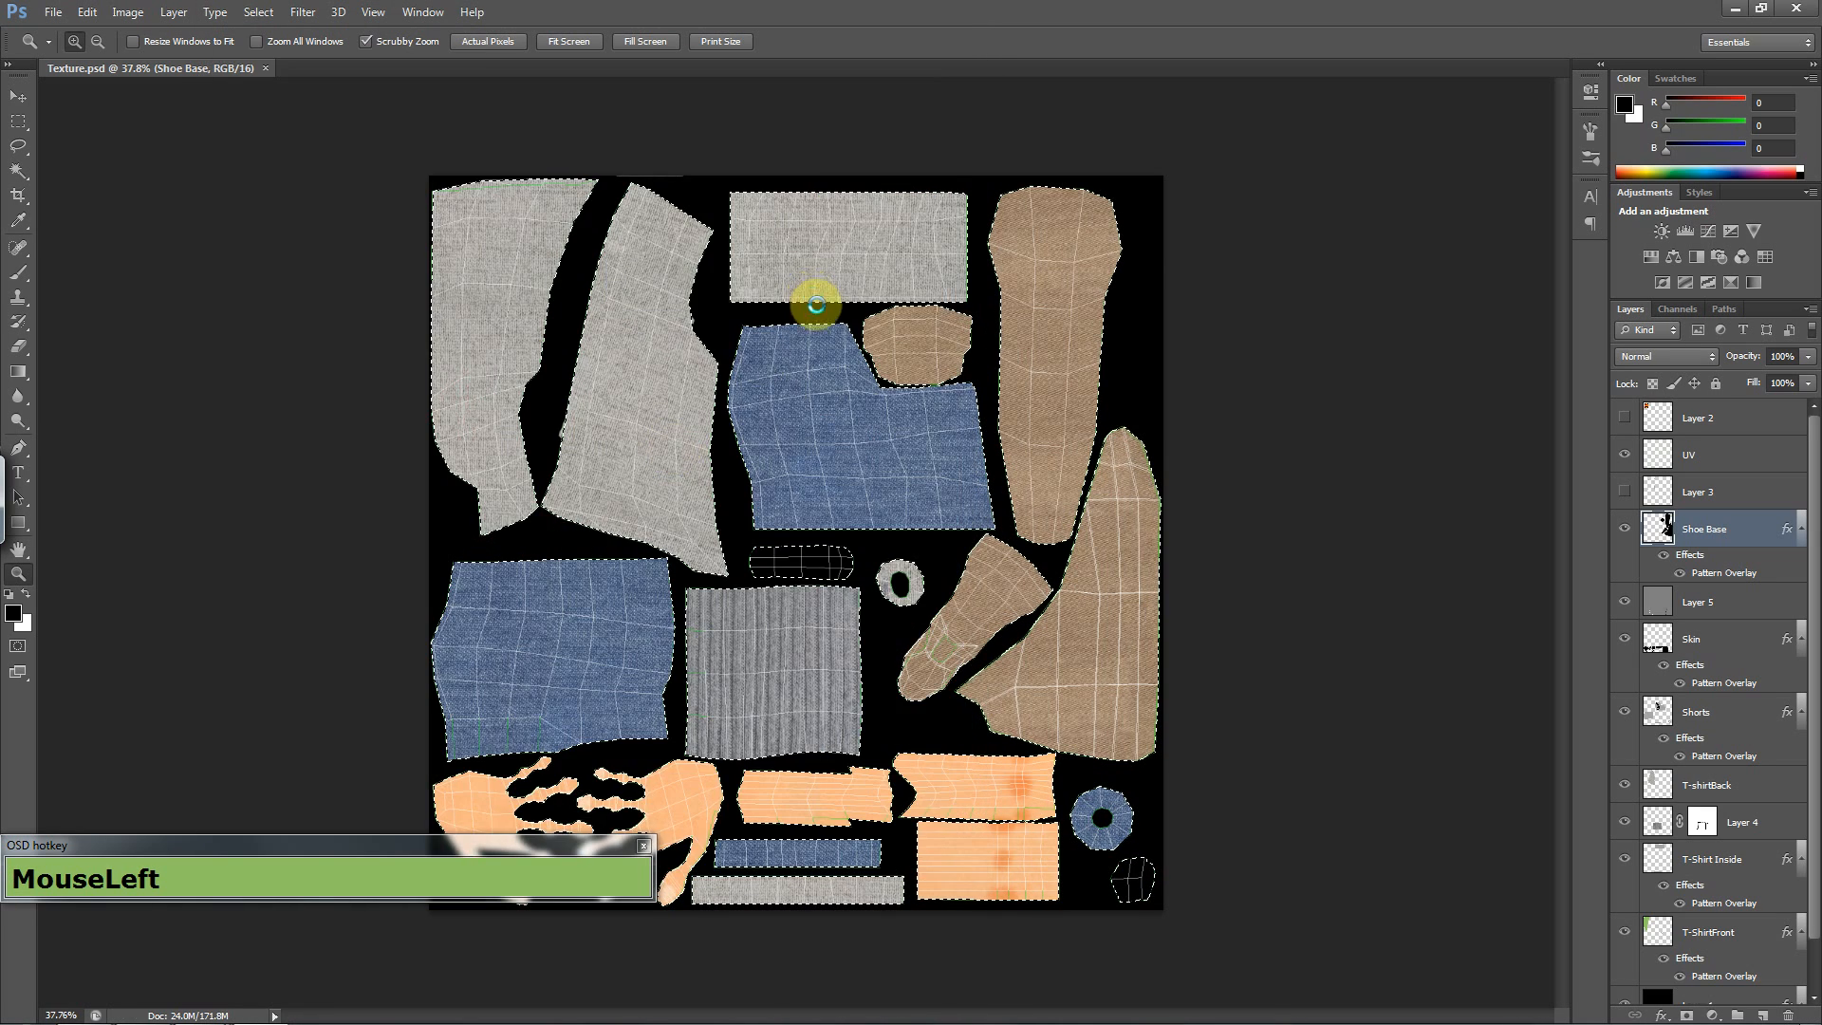
{"action": "left_click", "coordinate": [120, 15]}
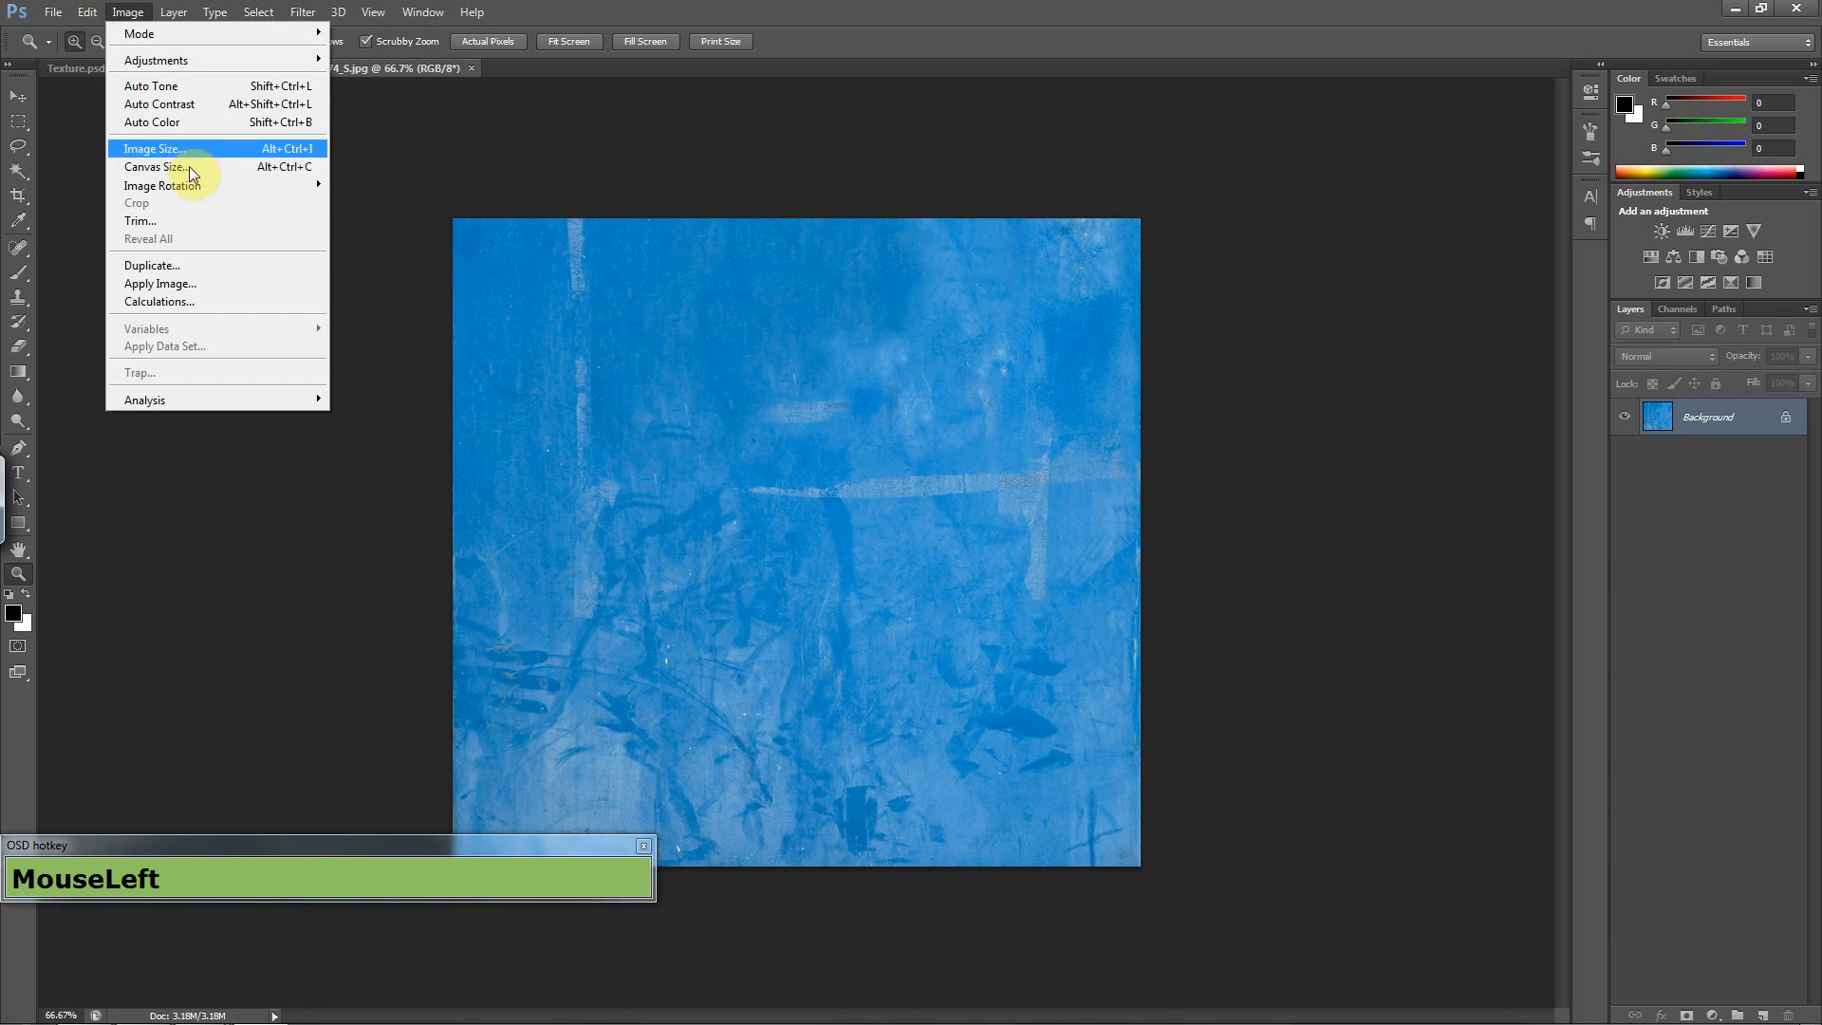
{"action": "left_click", "coordinate": [189, 151]}
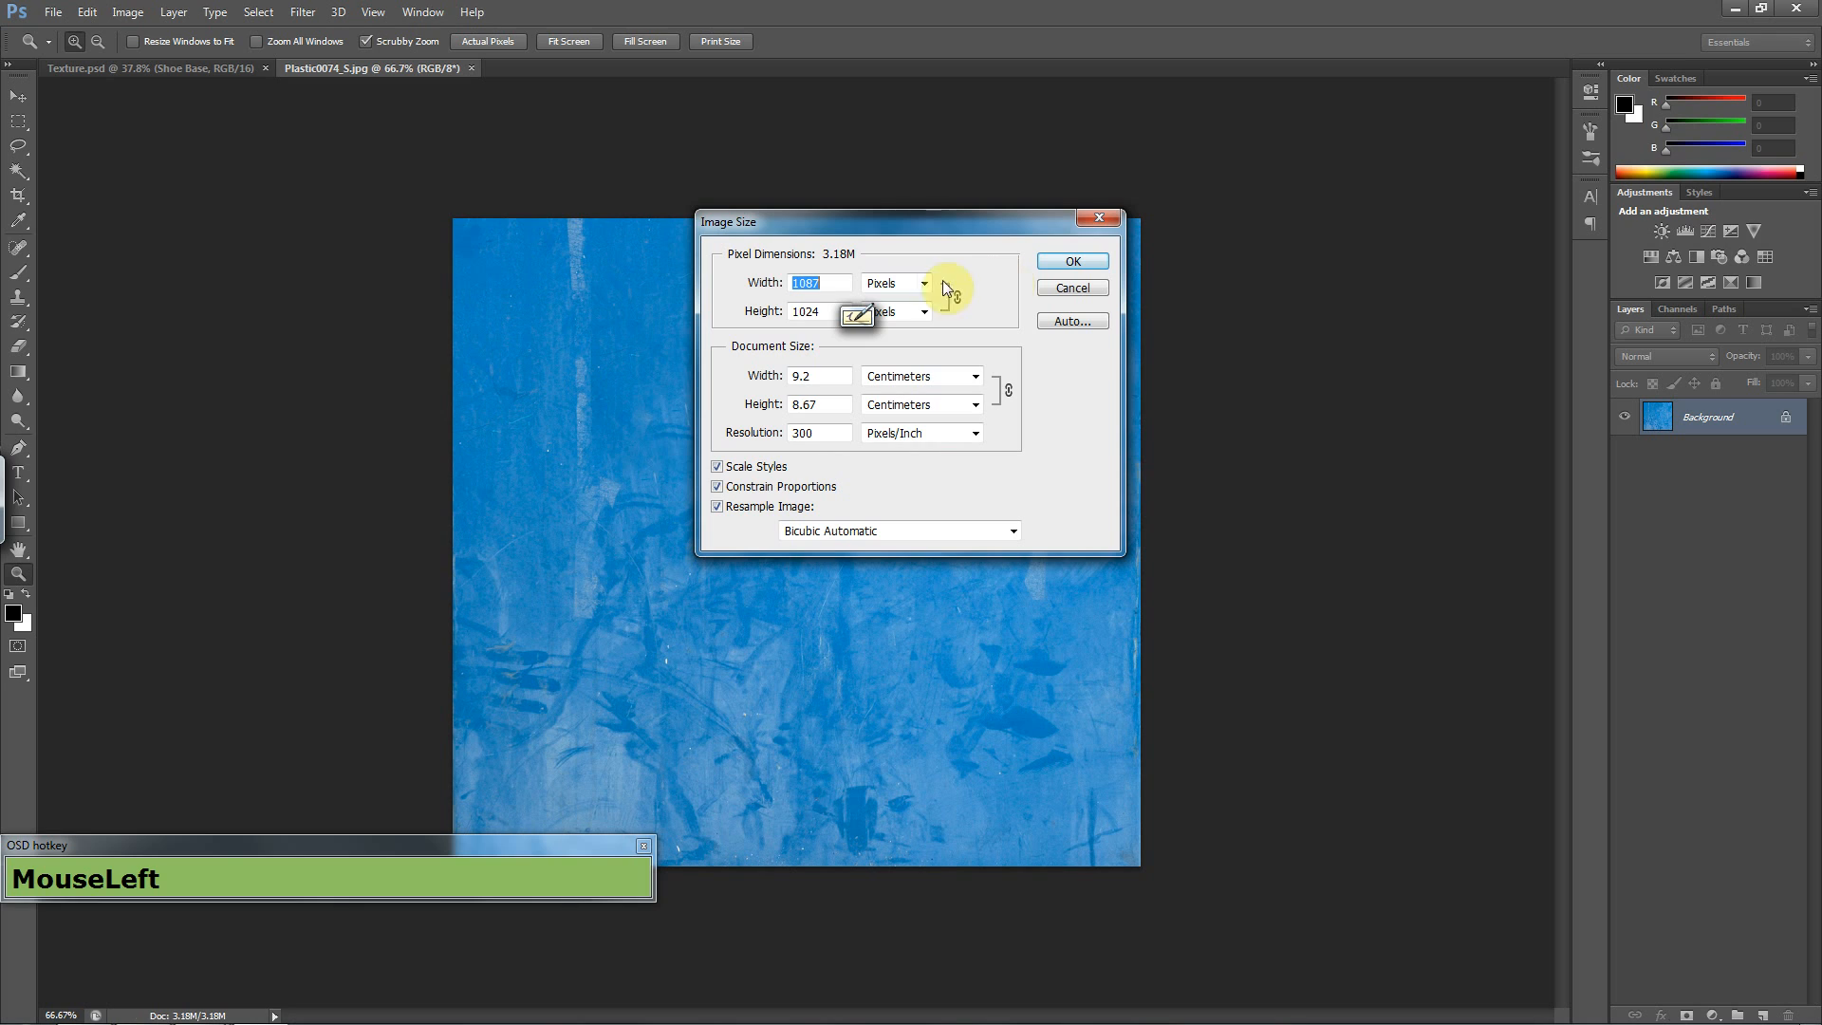
{"action": "left_click", "coordinate": [1070, 288]}
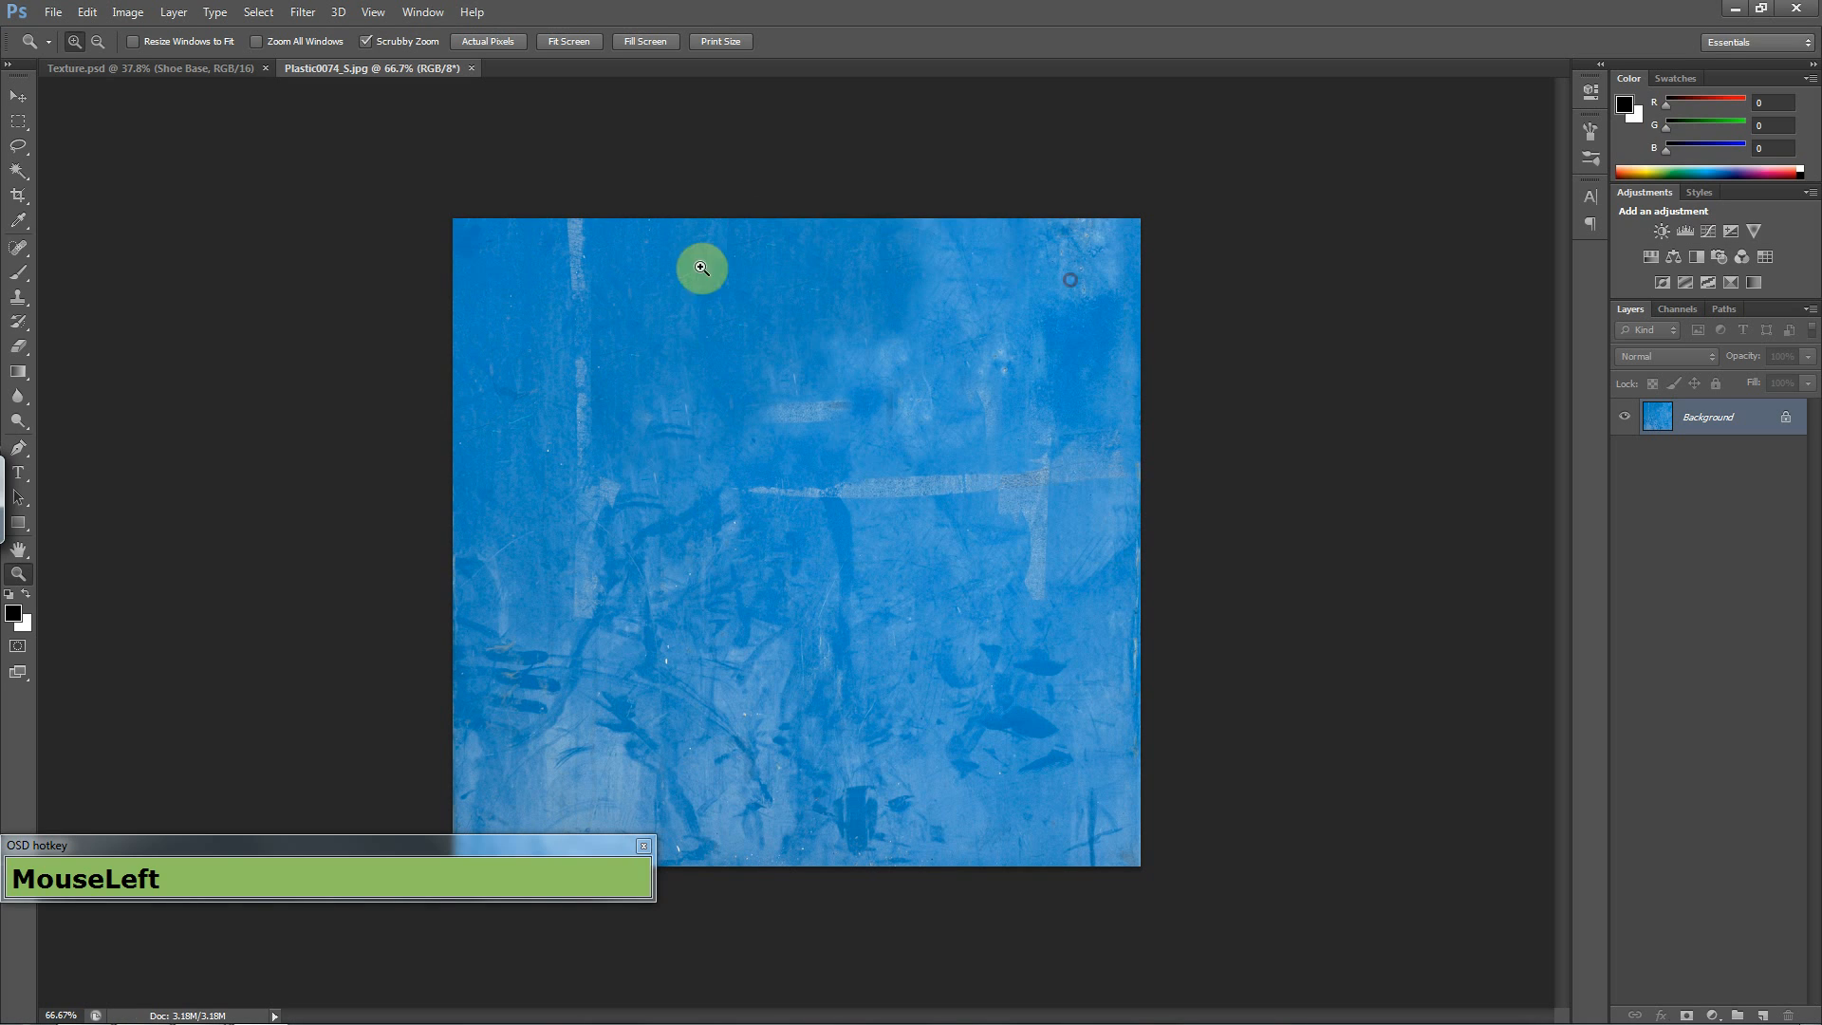
- Offset the plastic image 540 pixels right and 512 pixels down, with the undefined areas wrapped around
{"action": "left_click", "coordinate": [290, 13]}
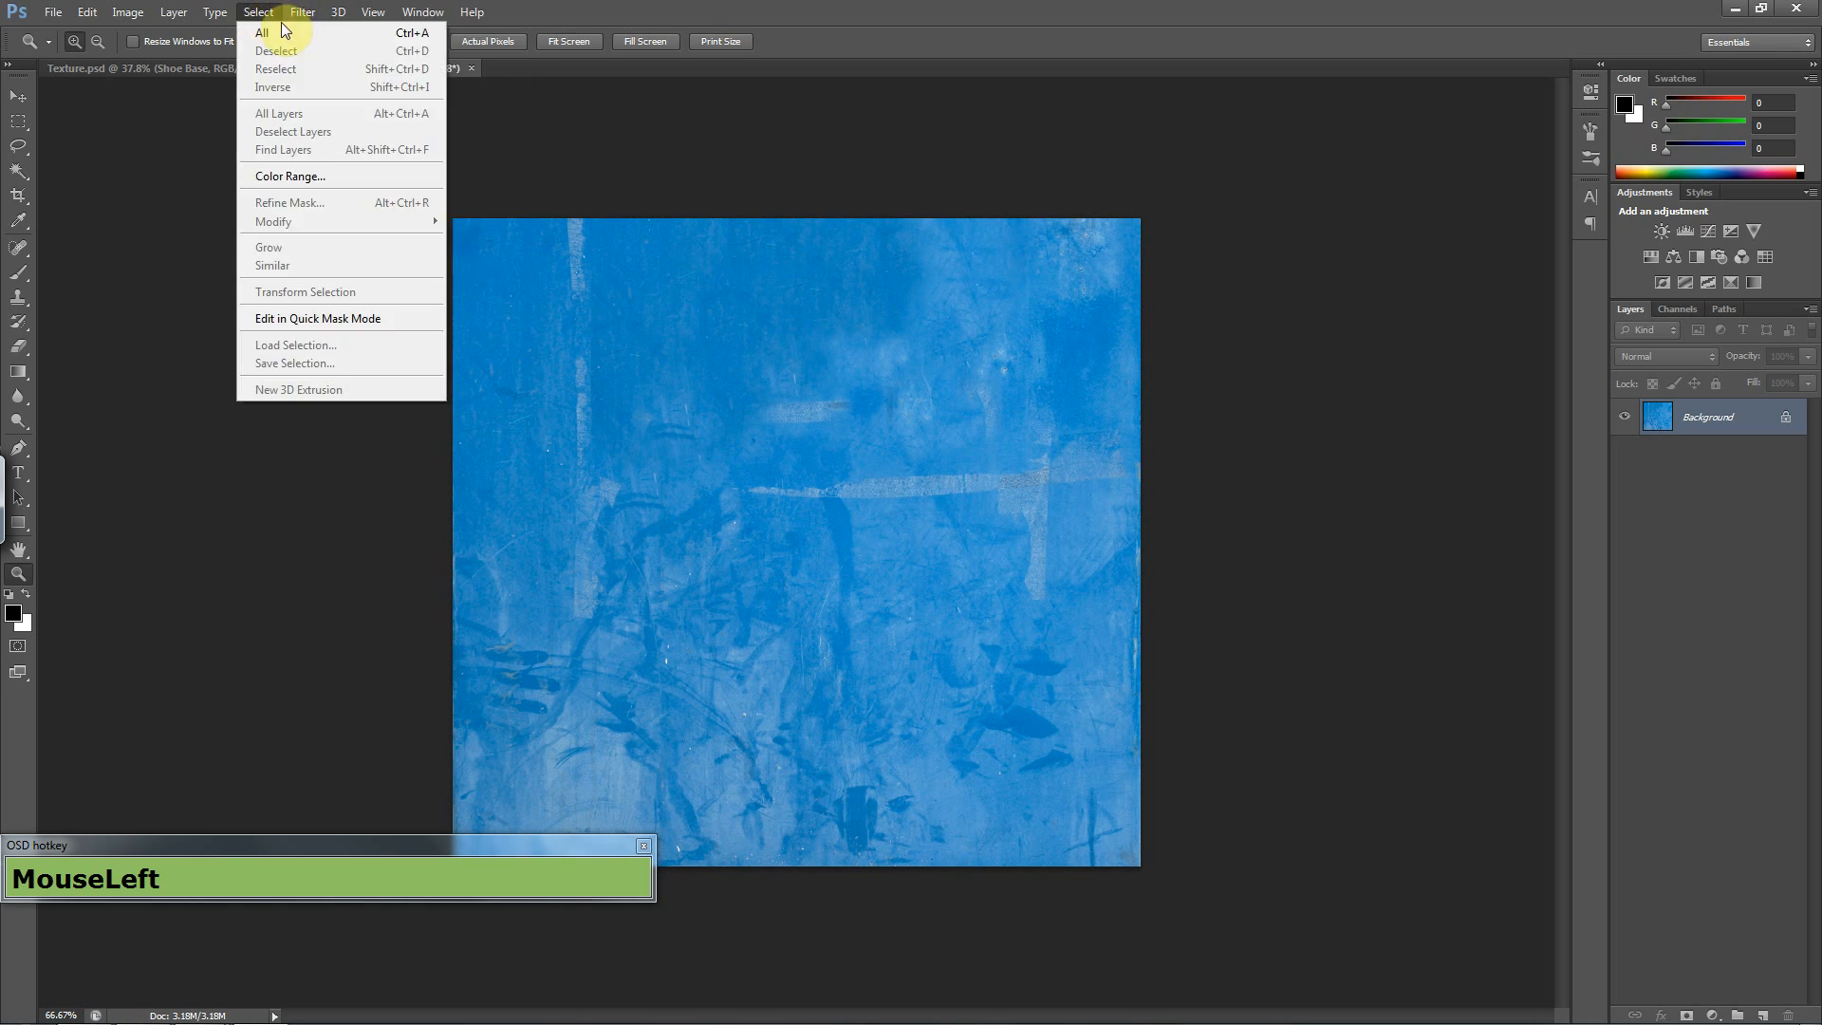
{"action": "mouse_move", "coordinate": [477, 357]}
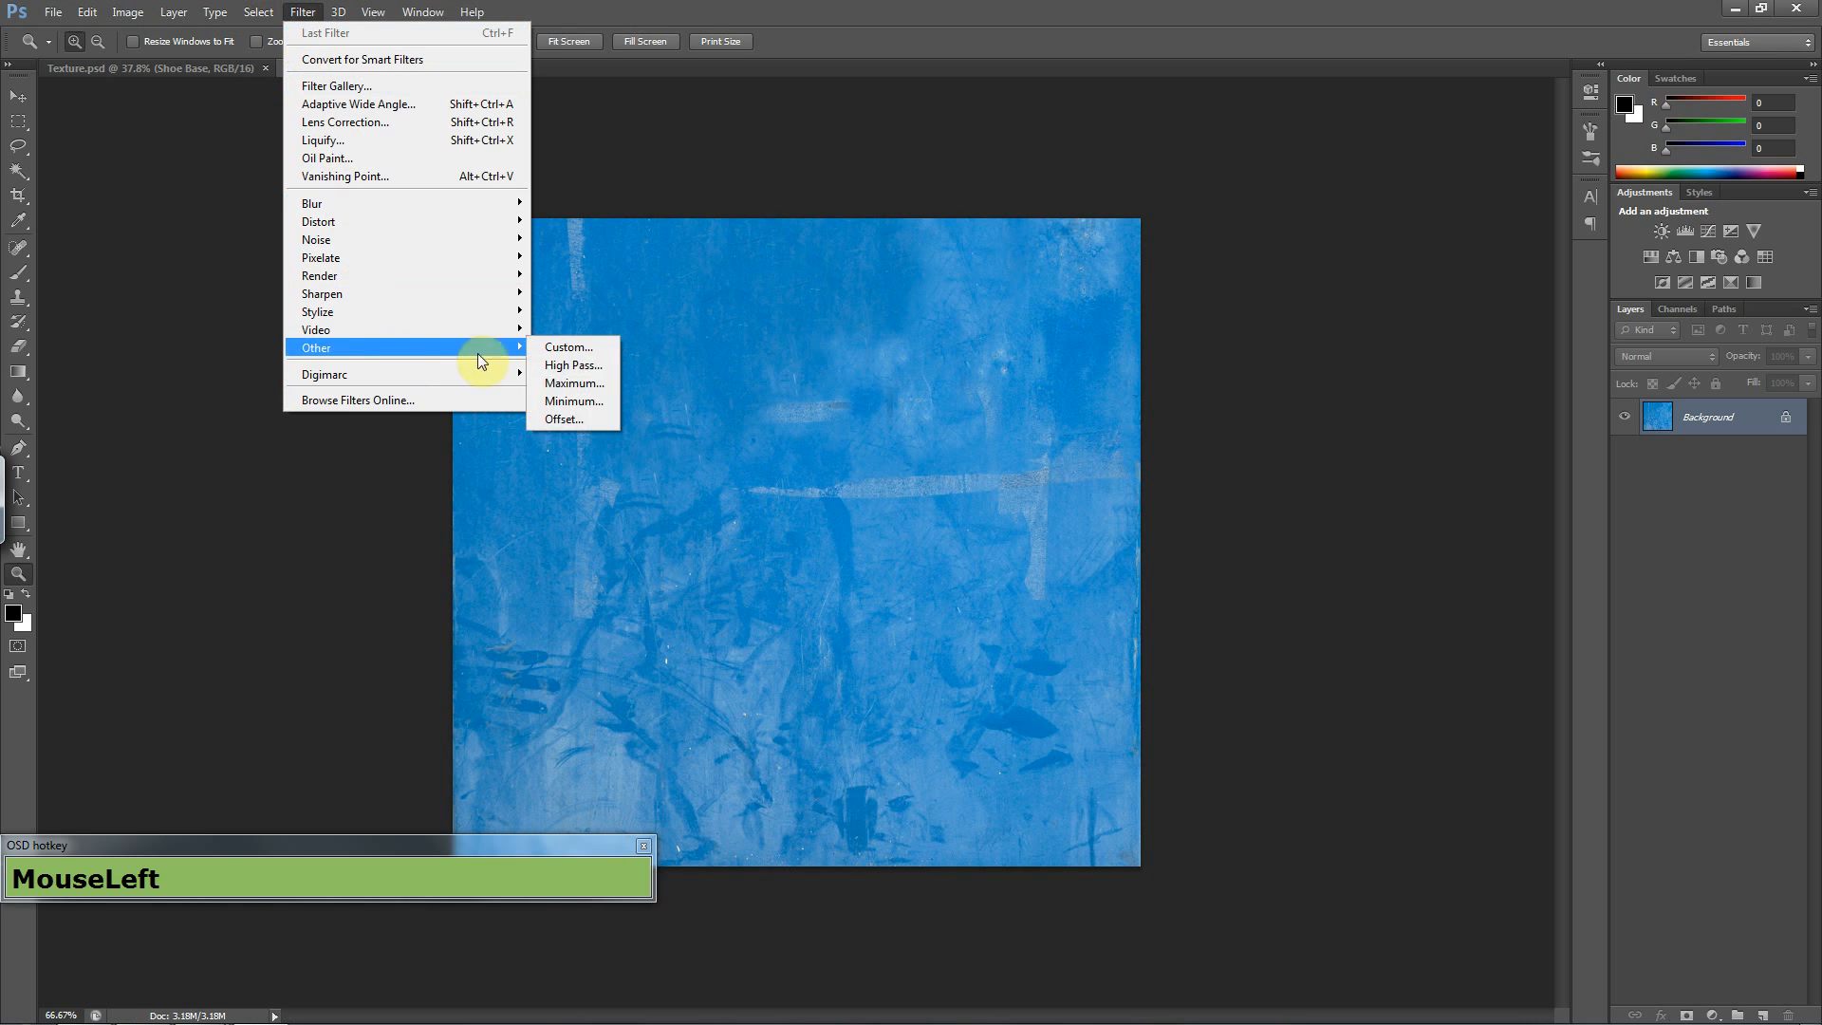
{"action": "left_click", "coordinate": [579, 424]}
{"action": "type", "text": "54"}
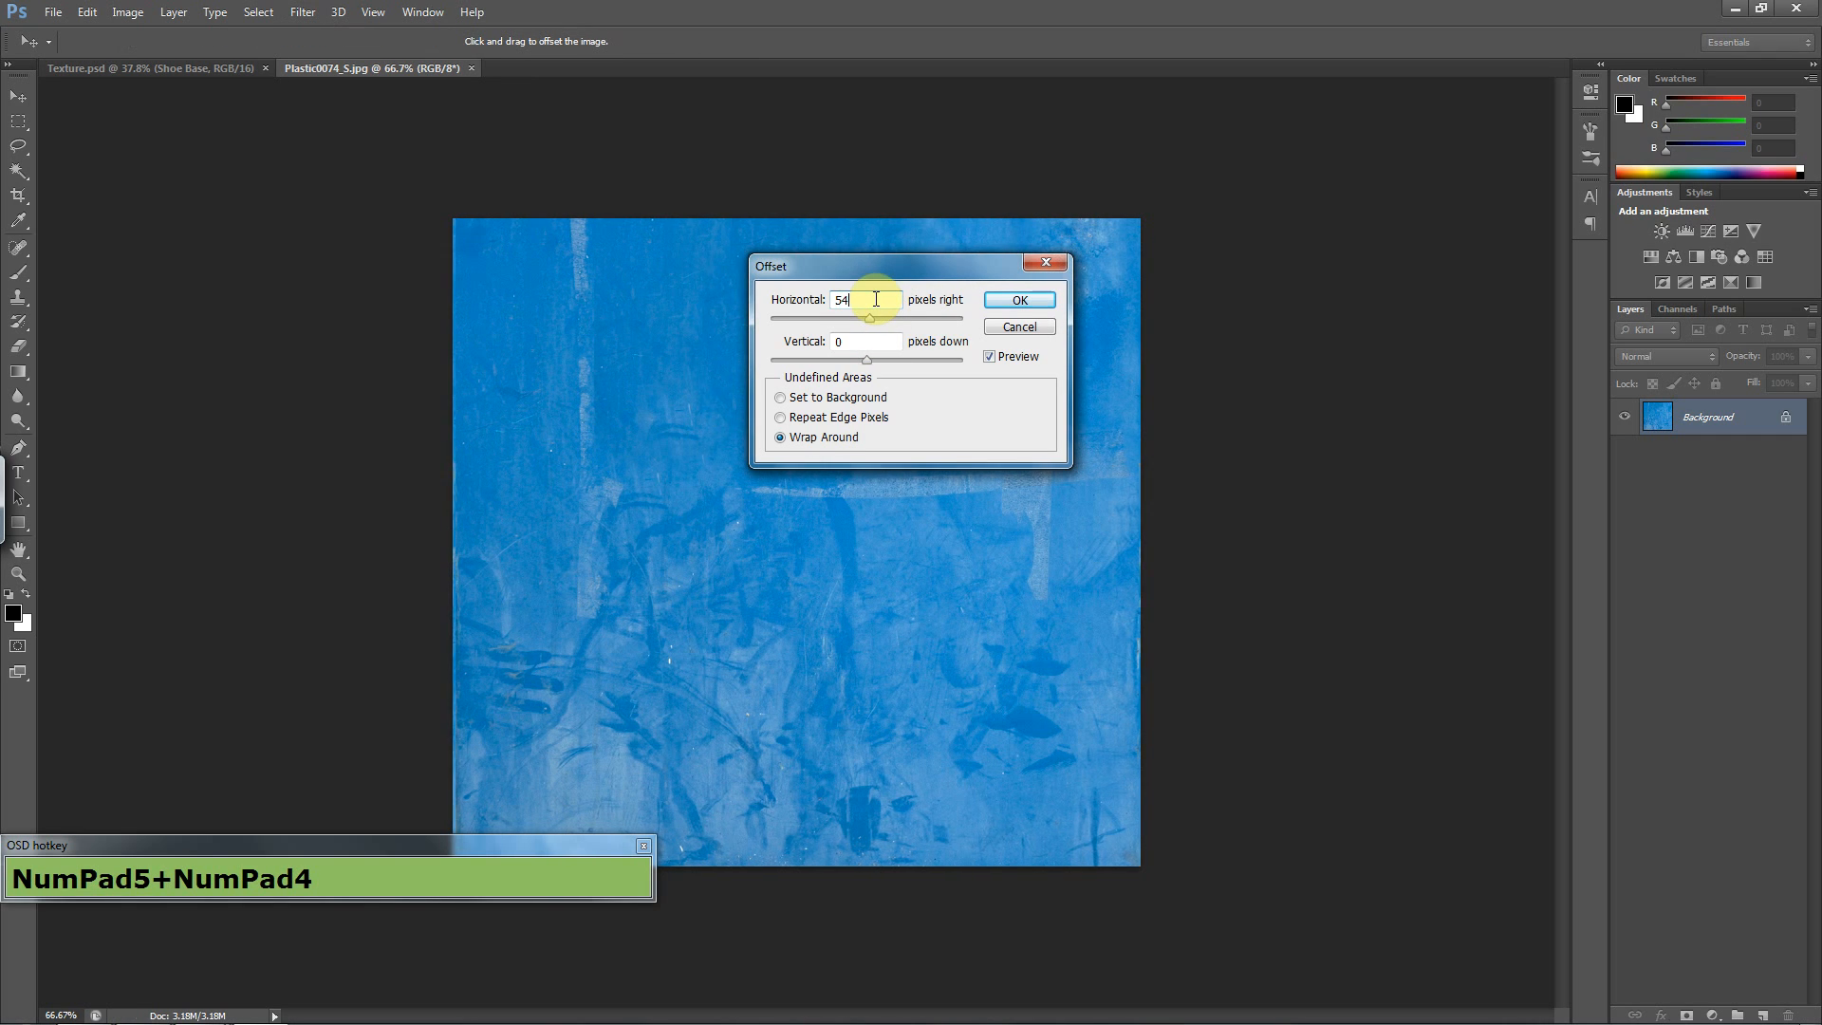
{"action": "type", "text": "0"}
{"action": "type", "text": "5"}
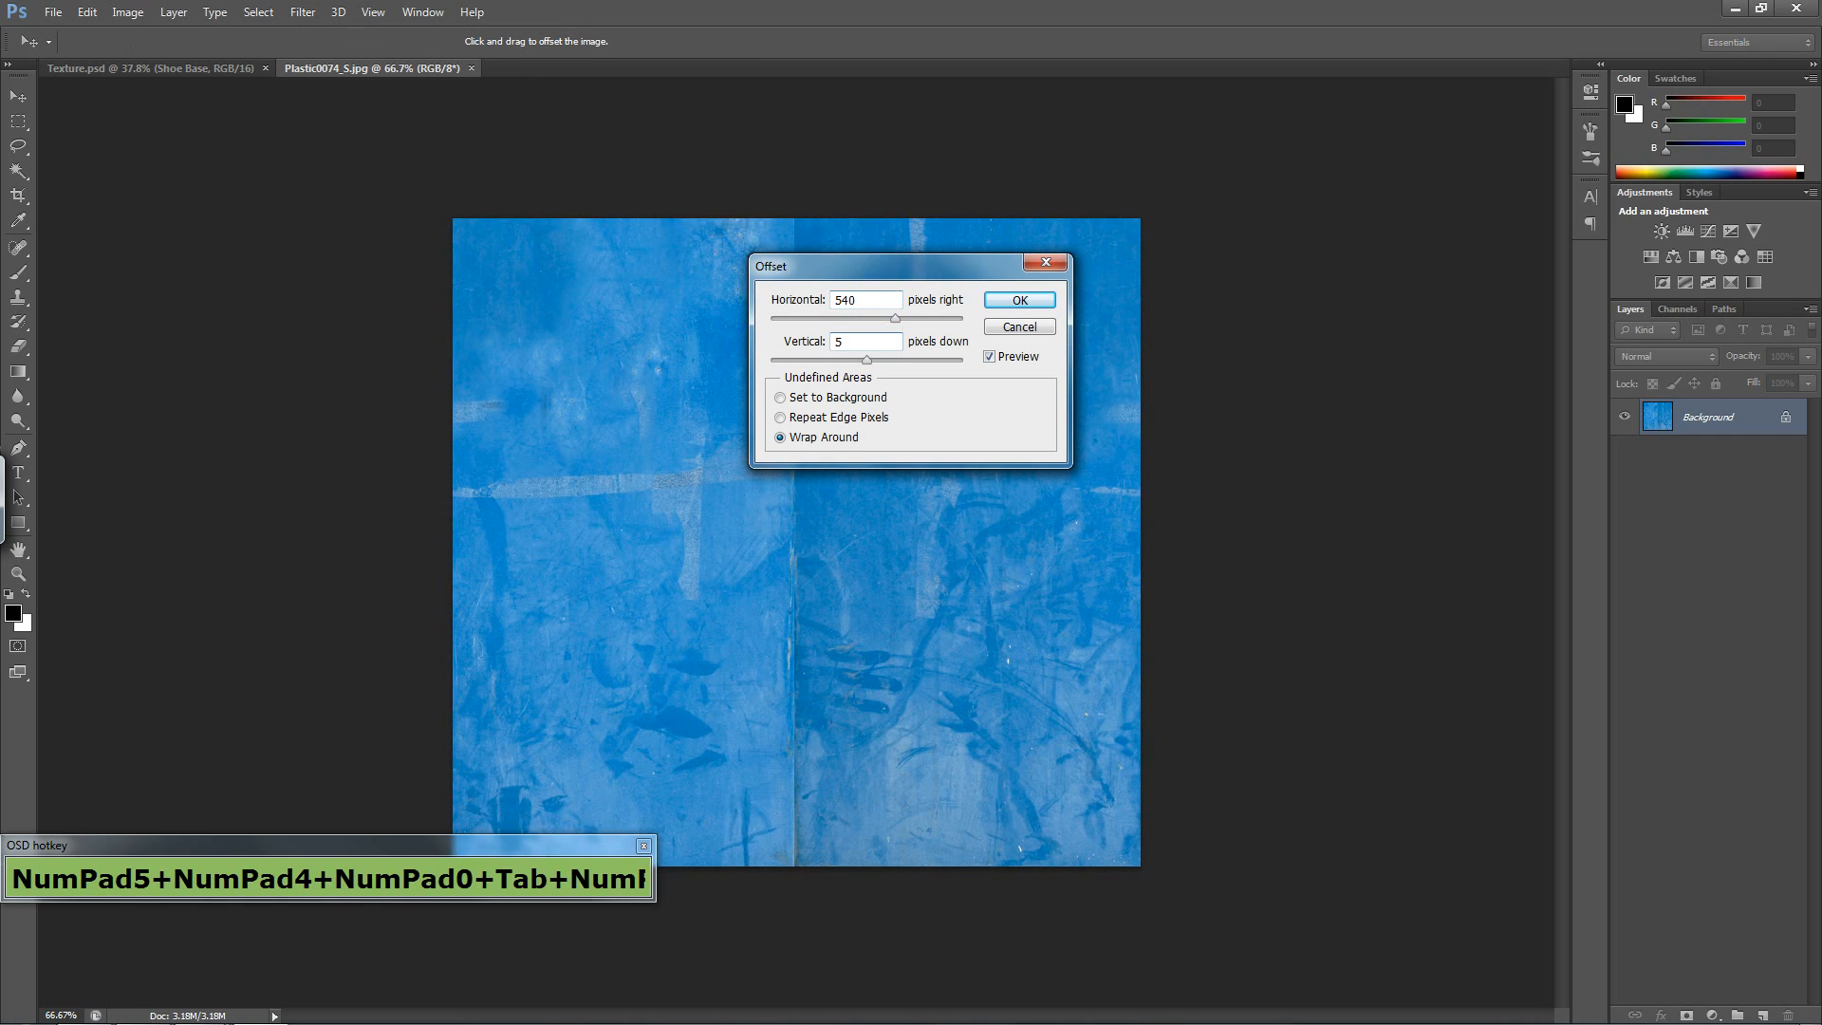
{"action": "type", "text": "12"}
{"action": "left_click", "coordinate": [1020, 300]}
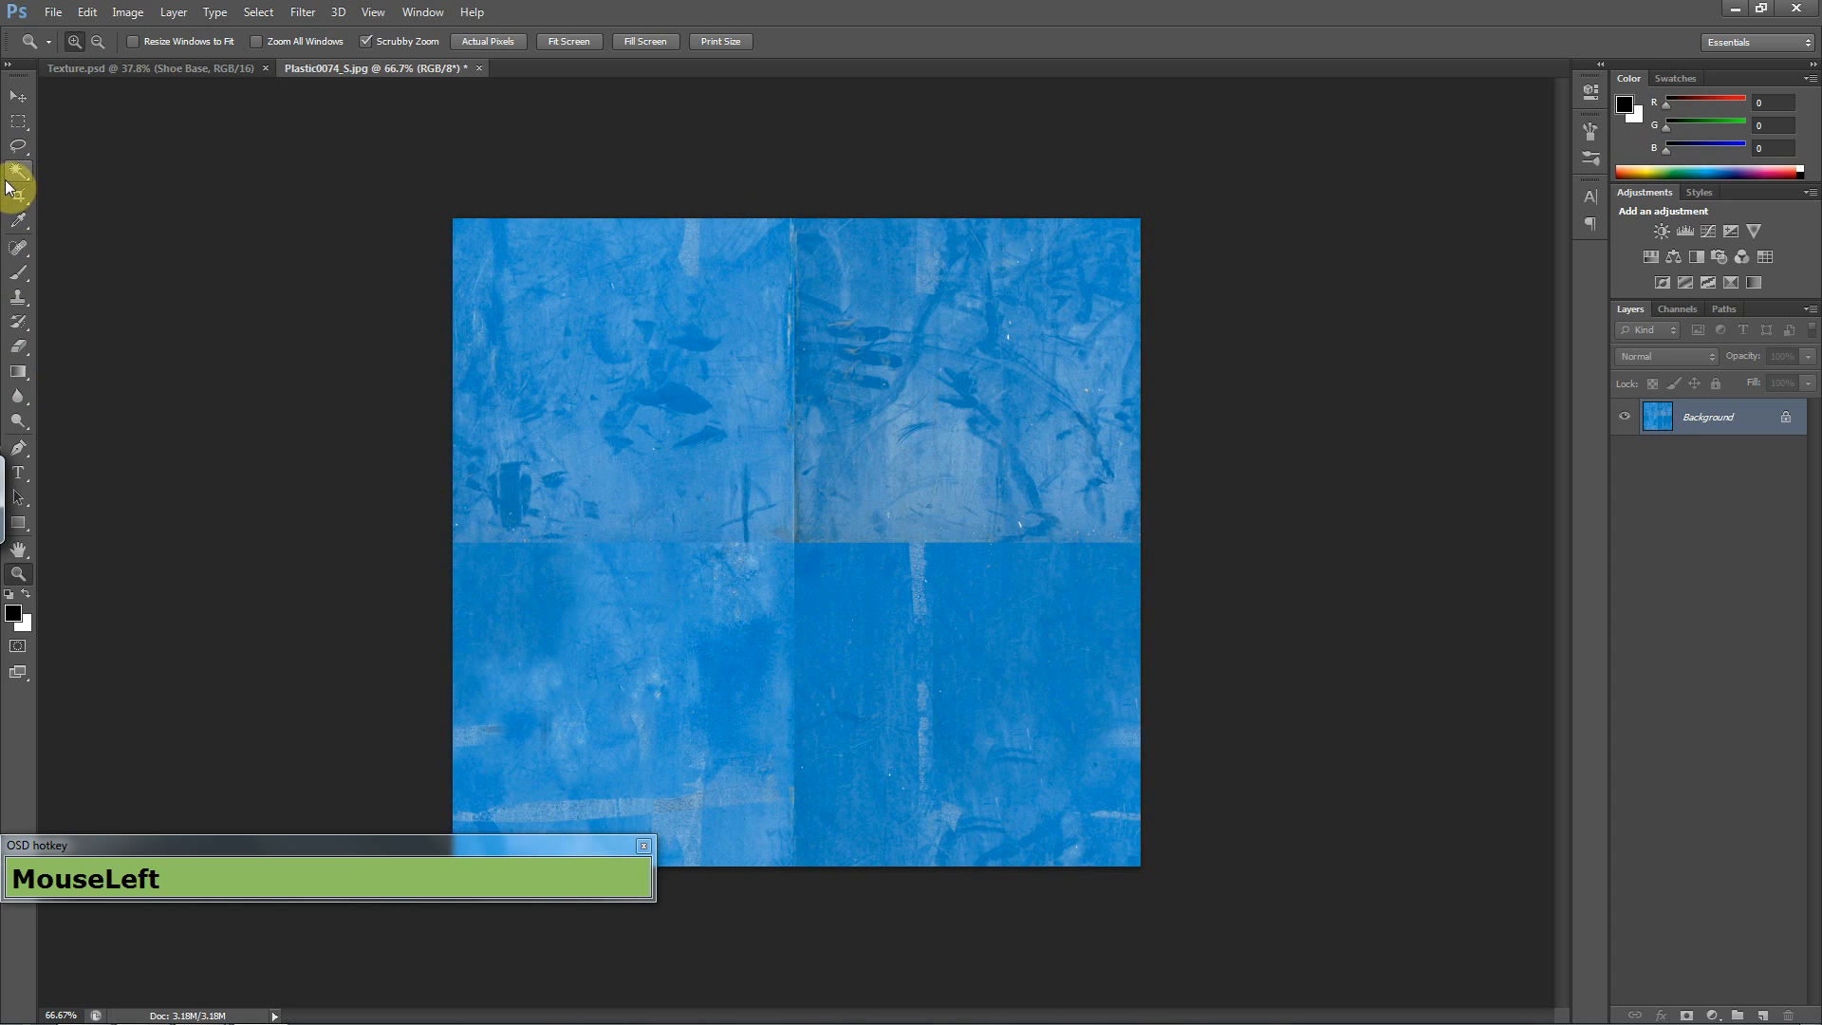
- Set the Clone Stamp brush to 131 px with a hardness of 52%
{"action": "left_click", "coordinate": [21, 298]}
{"action": "right_click", "coordinate": [618, 326]}
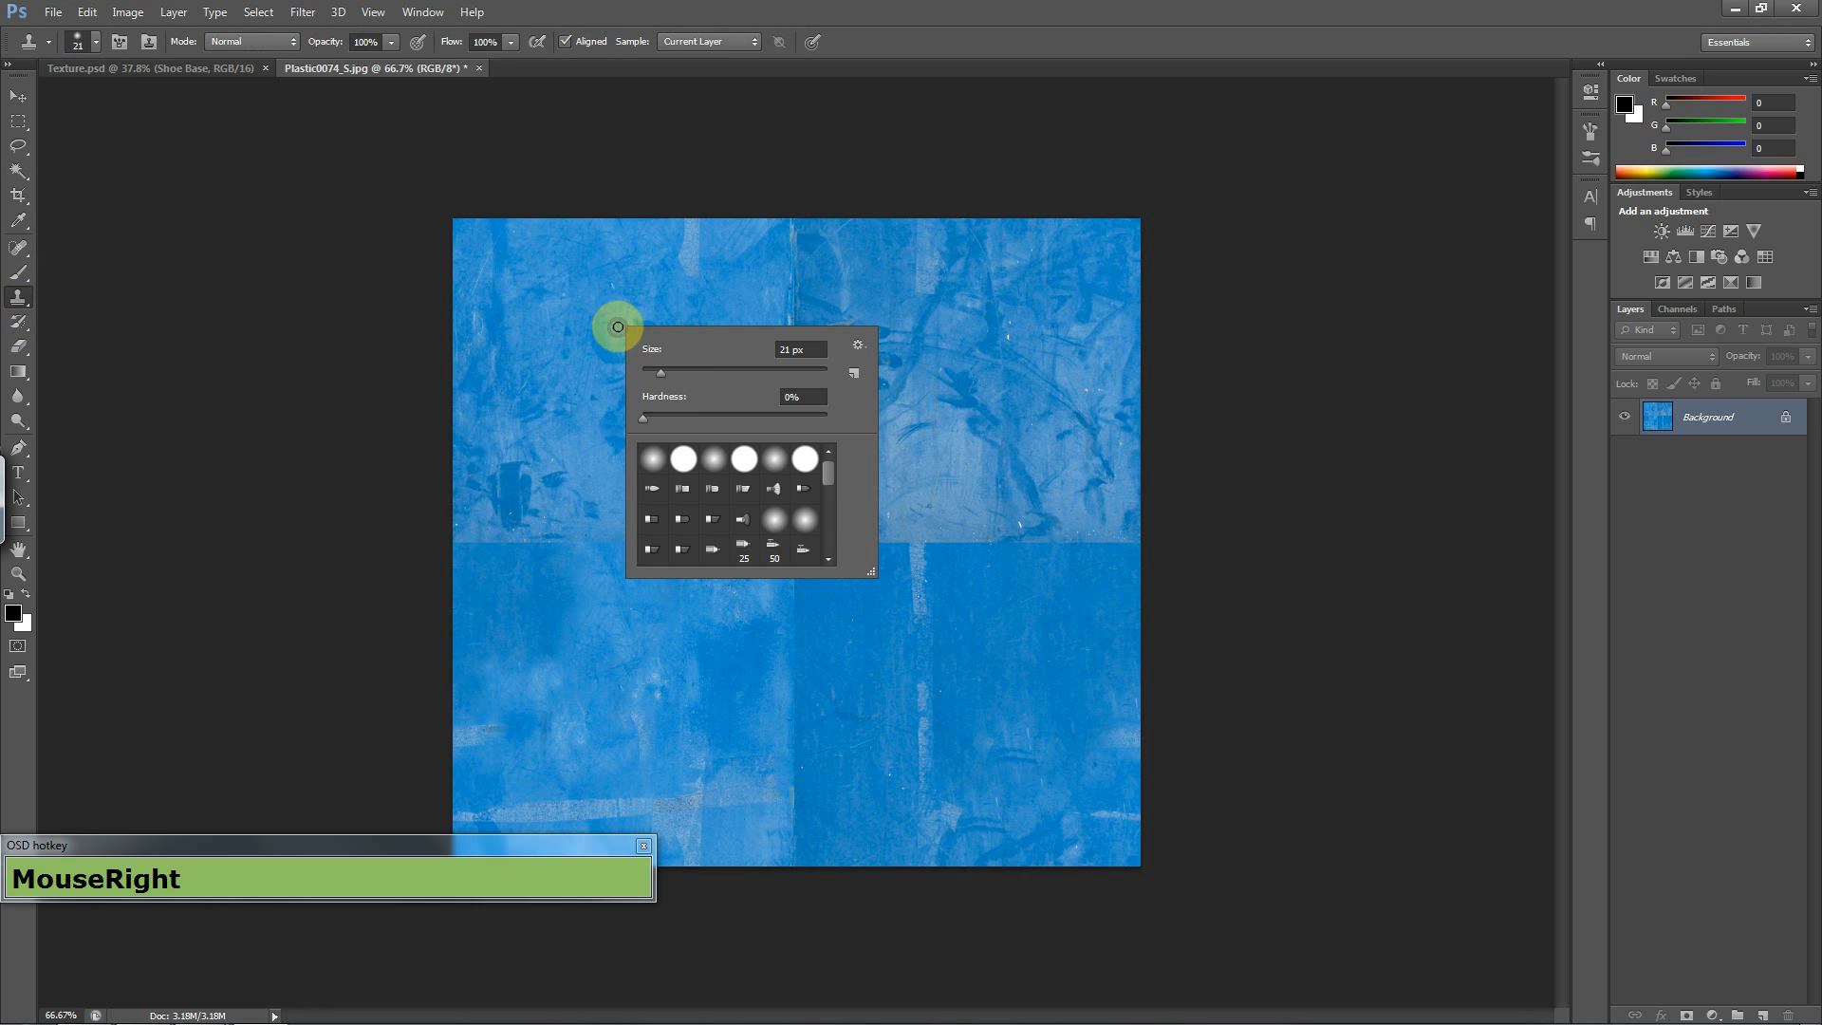
{"action": "mouse_move", "coordinate": [731, 367]}
{"action": "left_mouse_down"}
{"action": "mouse_move", "coordinate": [582, 317]}
{"action": "mouse_move", "coordinate": [737, 363]}
{"action": "left_mouse_up"}
{"action": "left_click", "coordinate": [737, 415]}
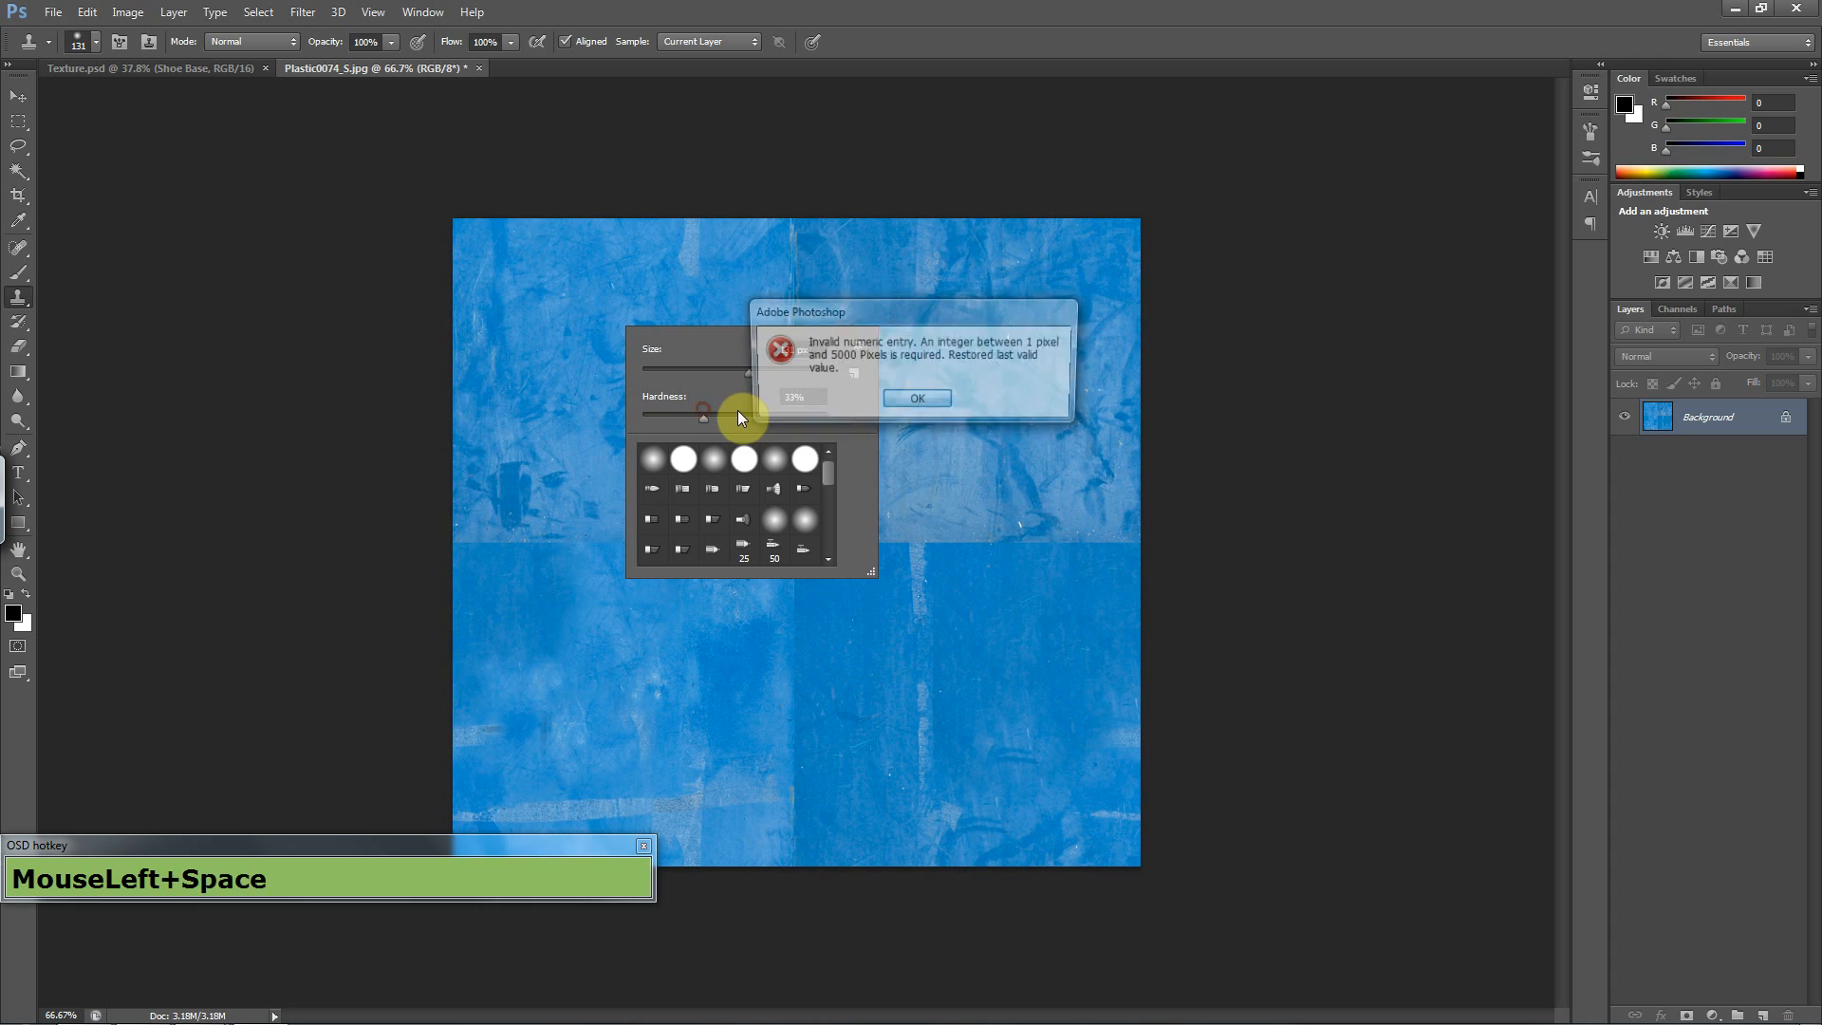
{"action": "left_click", "coordinate": [895, 393]}
- Clone nearby texture over the upper half of the vertical seam and the left half of the horizontal seam
{"action": "left_click", "coordinate": [607, 386], "text": "alt"}
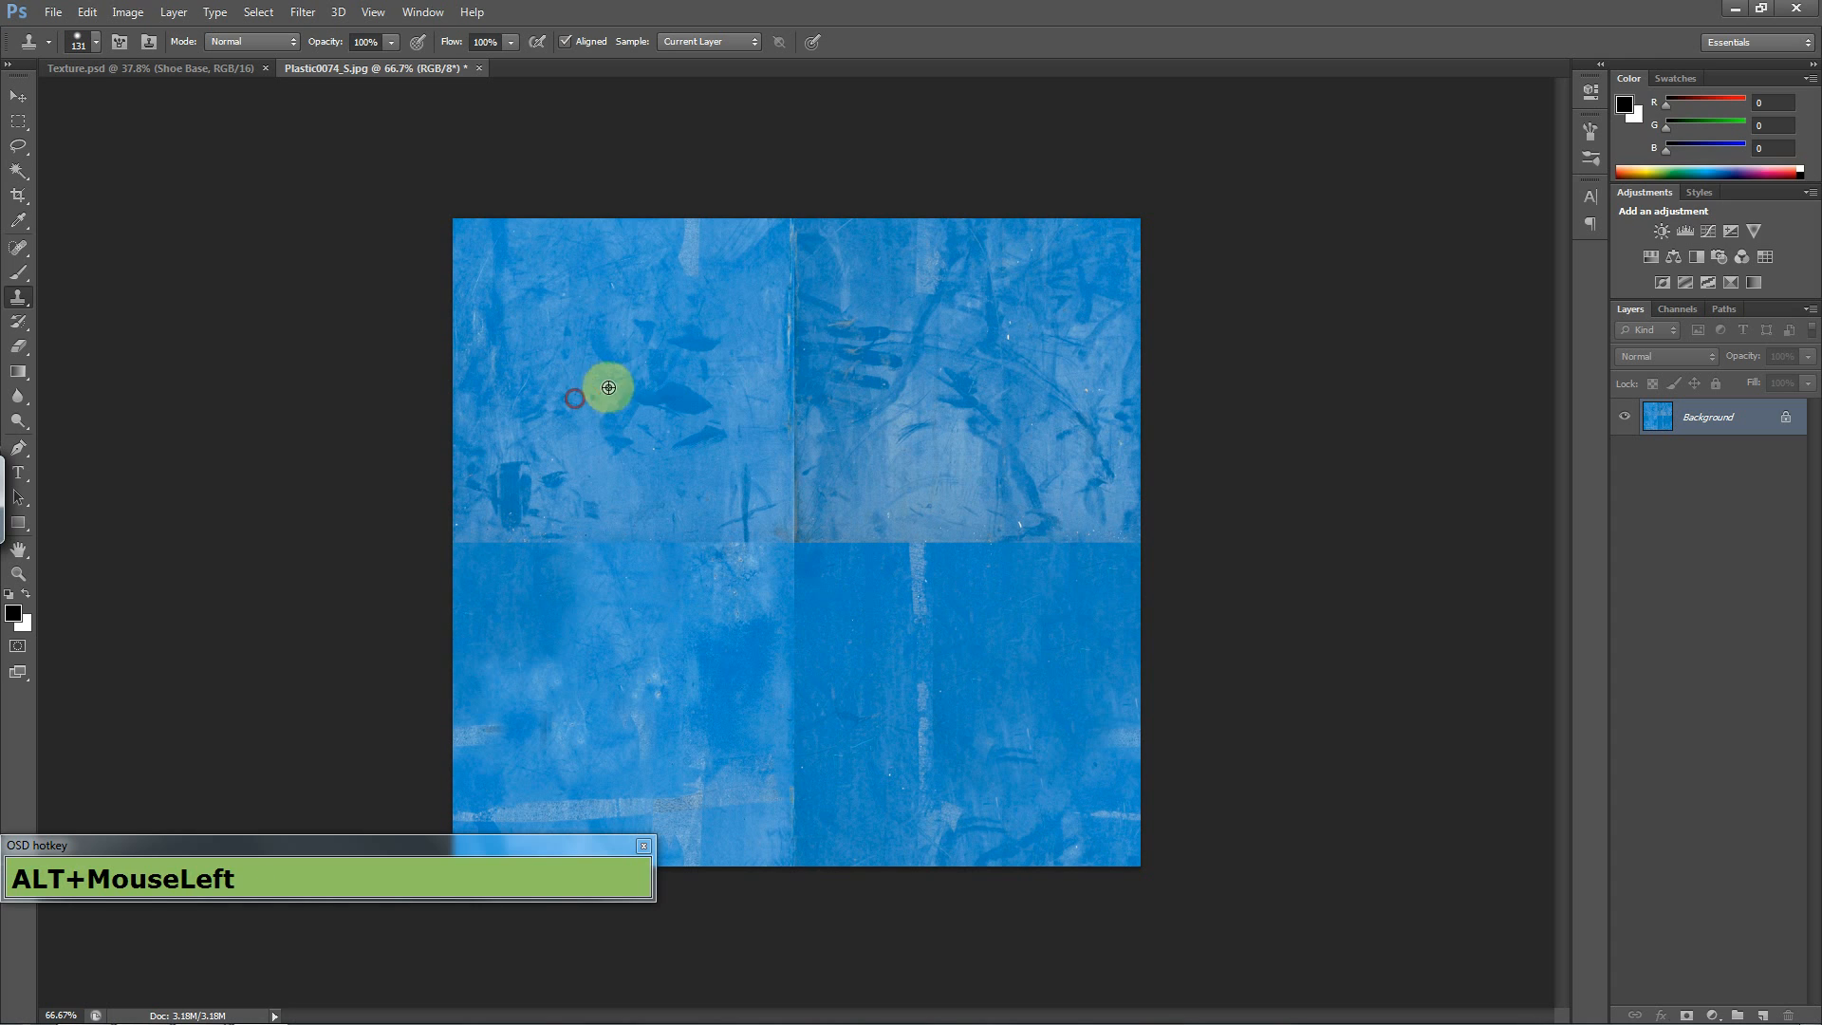
{"action": "mouse_move", "coordinate": [797, 301]}
{"action": "left_mouse_down"}
{"action": "mouse_move", "coordinate": [783, 294]}
{"action": "mouse_move", "coordinate": [785, 374]}
{"action": "mouse_move", "coordinate": [830, 455]}
{"action": "mouse_move", "coordinate": [815, 486]}
{"action": "left_mouse_up"}
{"action": "left_click", "coordinate": [602, 493], "text": "alt"}
{"action": "mouse_move", "coordinate": [488, 529]}
{"action": "left_mouse_down"}
{"action": "mouse_move", "coordinate": [562, 557]}
{"action": "mouse_move", "coordinate": [691, 516]}
{"action": "mouse_move", "coordinate": [690, 554]}
{"action": "mouse_move", "coordinate": [759, 536]}
{"action": "left_mouse_up"}
- Resample the lower texture and clone it along the horizontal seam, extending across the right half of the image
{"action": "left_click", "coordinate": [625, 636], "text": "alt"}
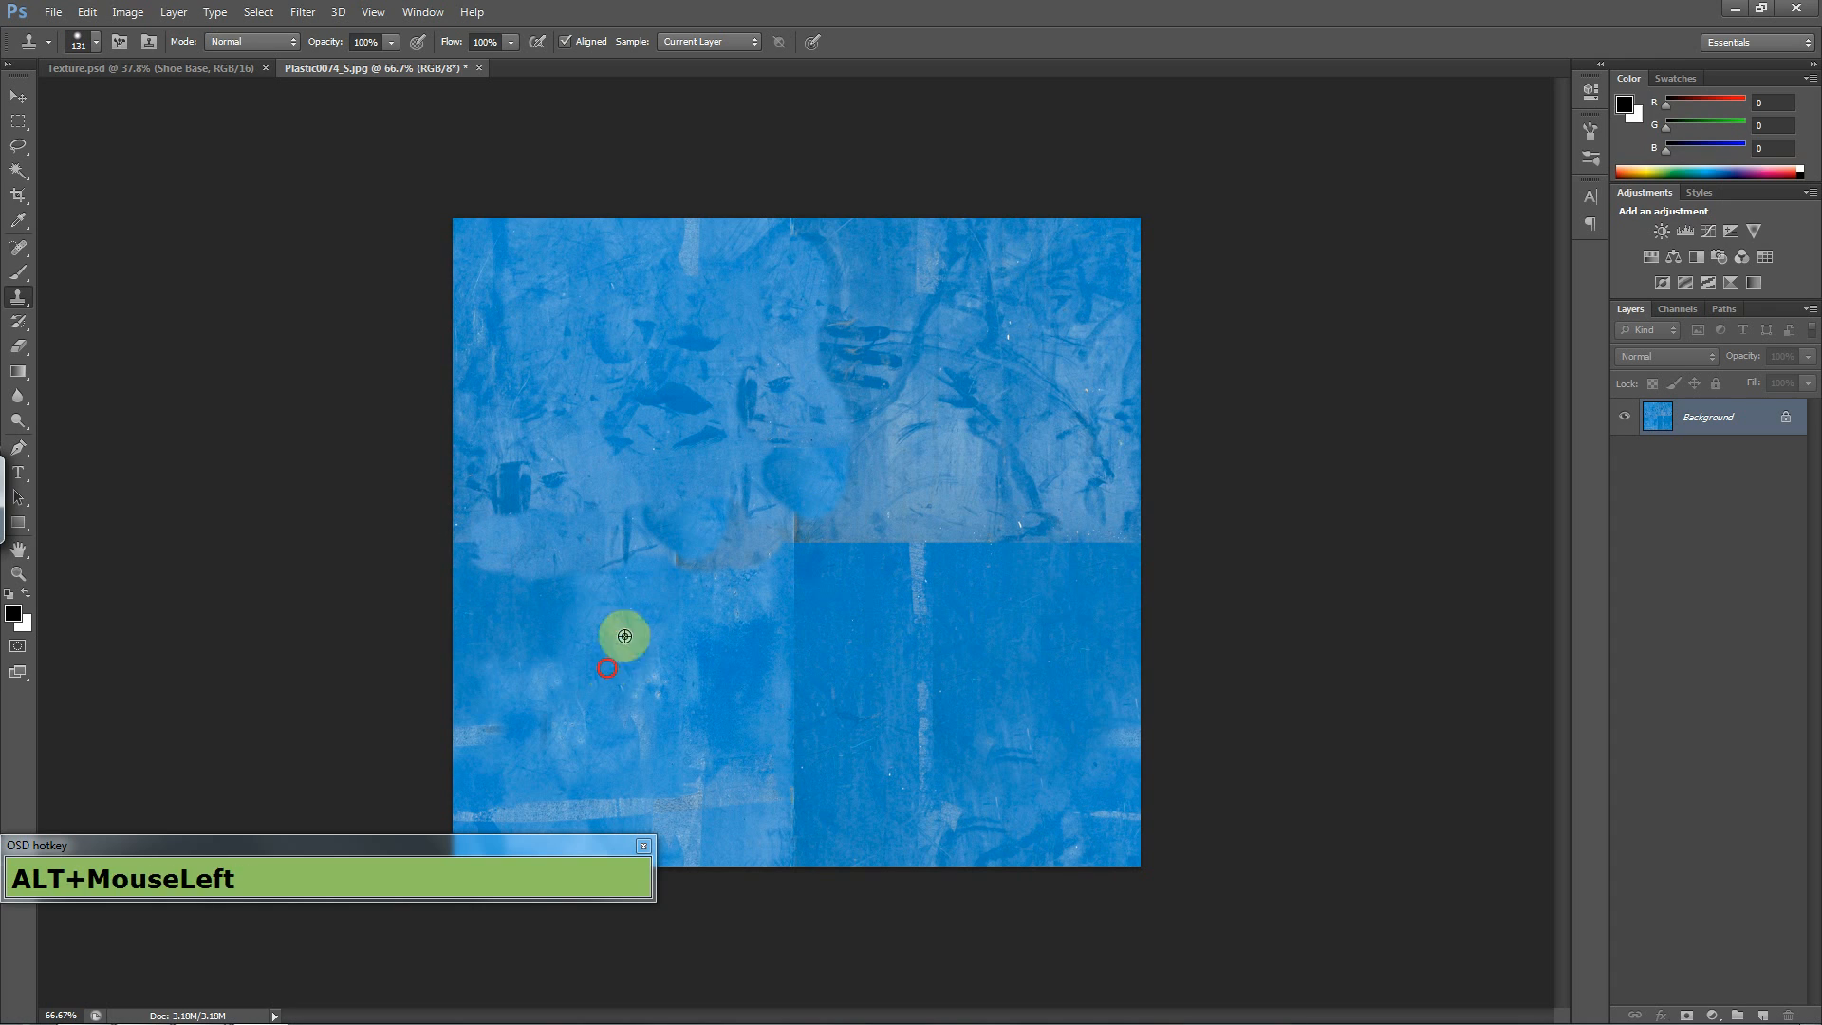
{"action": "mouse_move", "coordinate": [602, 639]}
{"action": "left_mouse_down"}
{"action": "mouse_move", "coordinate": [652, 582]}
{"action": "mouse_move", "coordinate": [769, 578]}
{"action": "mouse_move", "coordinate": [680, 713]}
{"action": "mouse_move", "coordinate": [738, 704]}
{"action": "mouse_move", "coordinate": [795, 546]}
{"action": "mouse_move", "coordinate": [934, 663]}
{"action": "mouse_move", "coordinate": [879, 560]}
{"action": "mouse_move", "coordinate": [894, 537]}
{"action": "mouse_move", "coordinate": [1110, 532]}
{"action": "left_mouse_up"}
{"action": "left_click", "coordinate": [772, 603], "text": "alt"}
{"action": "left_click", "coordinate": [931, 659], "text": "alt"}
{"action": "left_click", "coordinate": [949, 510]}
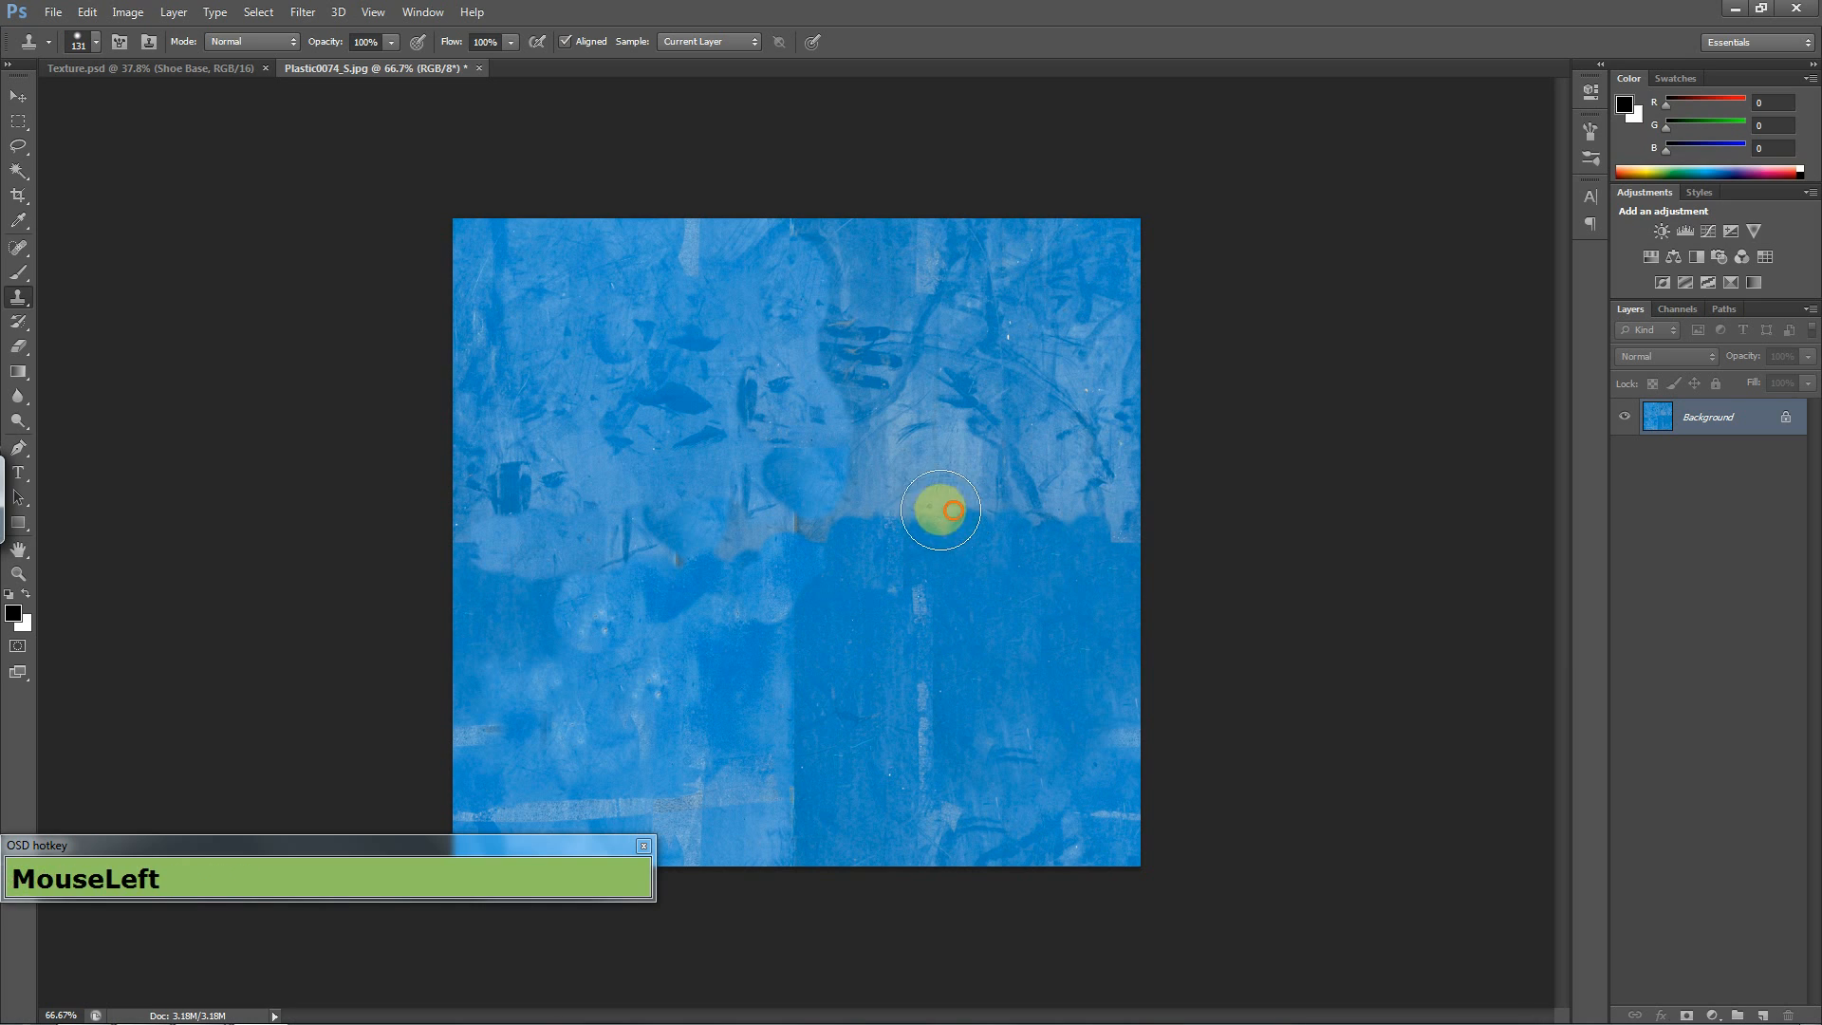
{"action": "mouse_move", "coordinate": [940, 510]}
{"action": "left_mouse_down"}
{"action": "mouse_move", "coordinate": [879, 574]}
{"action": "mouse_move", "coordinate": [968, 589]}
{"action": "mouse_move", "coordinate": [1015, 675]}
{"action": "left_mouse_up"}
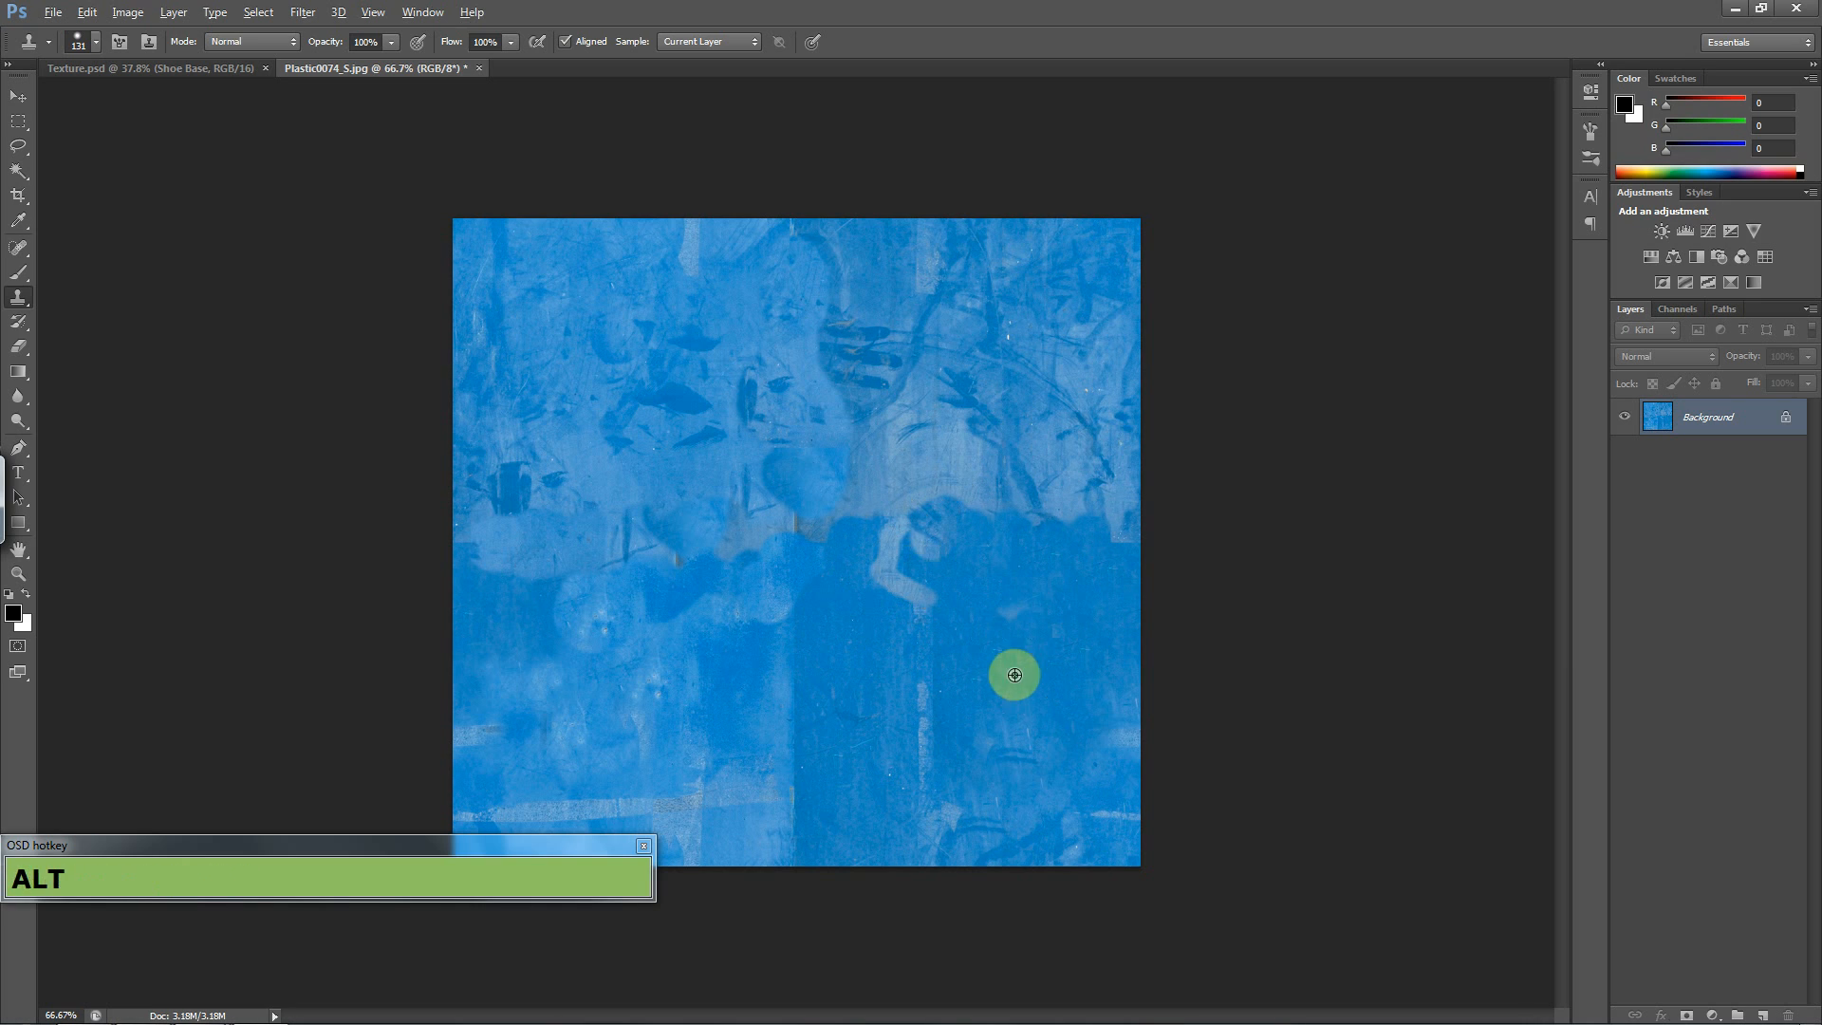
- Clone over the lower half of the vertical seam and blend the remaining transition near the left edge
{"action": "mouse_move", "coordinate": [797, 600]}
{"action": "left_mouse_down"}
{"action": "mouse_move", "coordinate": [800, 699]}
{"action": "mouse_move", "coordinate": [821, 751]}
{"action": "mouse_move", "coordinate": [794, 800]}
{"action": "mouse_move", "coordinate": [868, 769]}
{"action": "mouse_move", "coordinate": [808, 756]}
{"action": "mouse_move", "coordinate": [797, 791]}
{"action": "mouse_move", "coordinate": [813, 791]}
{"action": "mouse_move", "coordinate": [795, 836]}
{"action": "left_mouse_up"}
{"action": "left_click", "coordinate": [942, 716], "text": "alt"}
{"action": "left_click", "coordinate": [489, 547]}
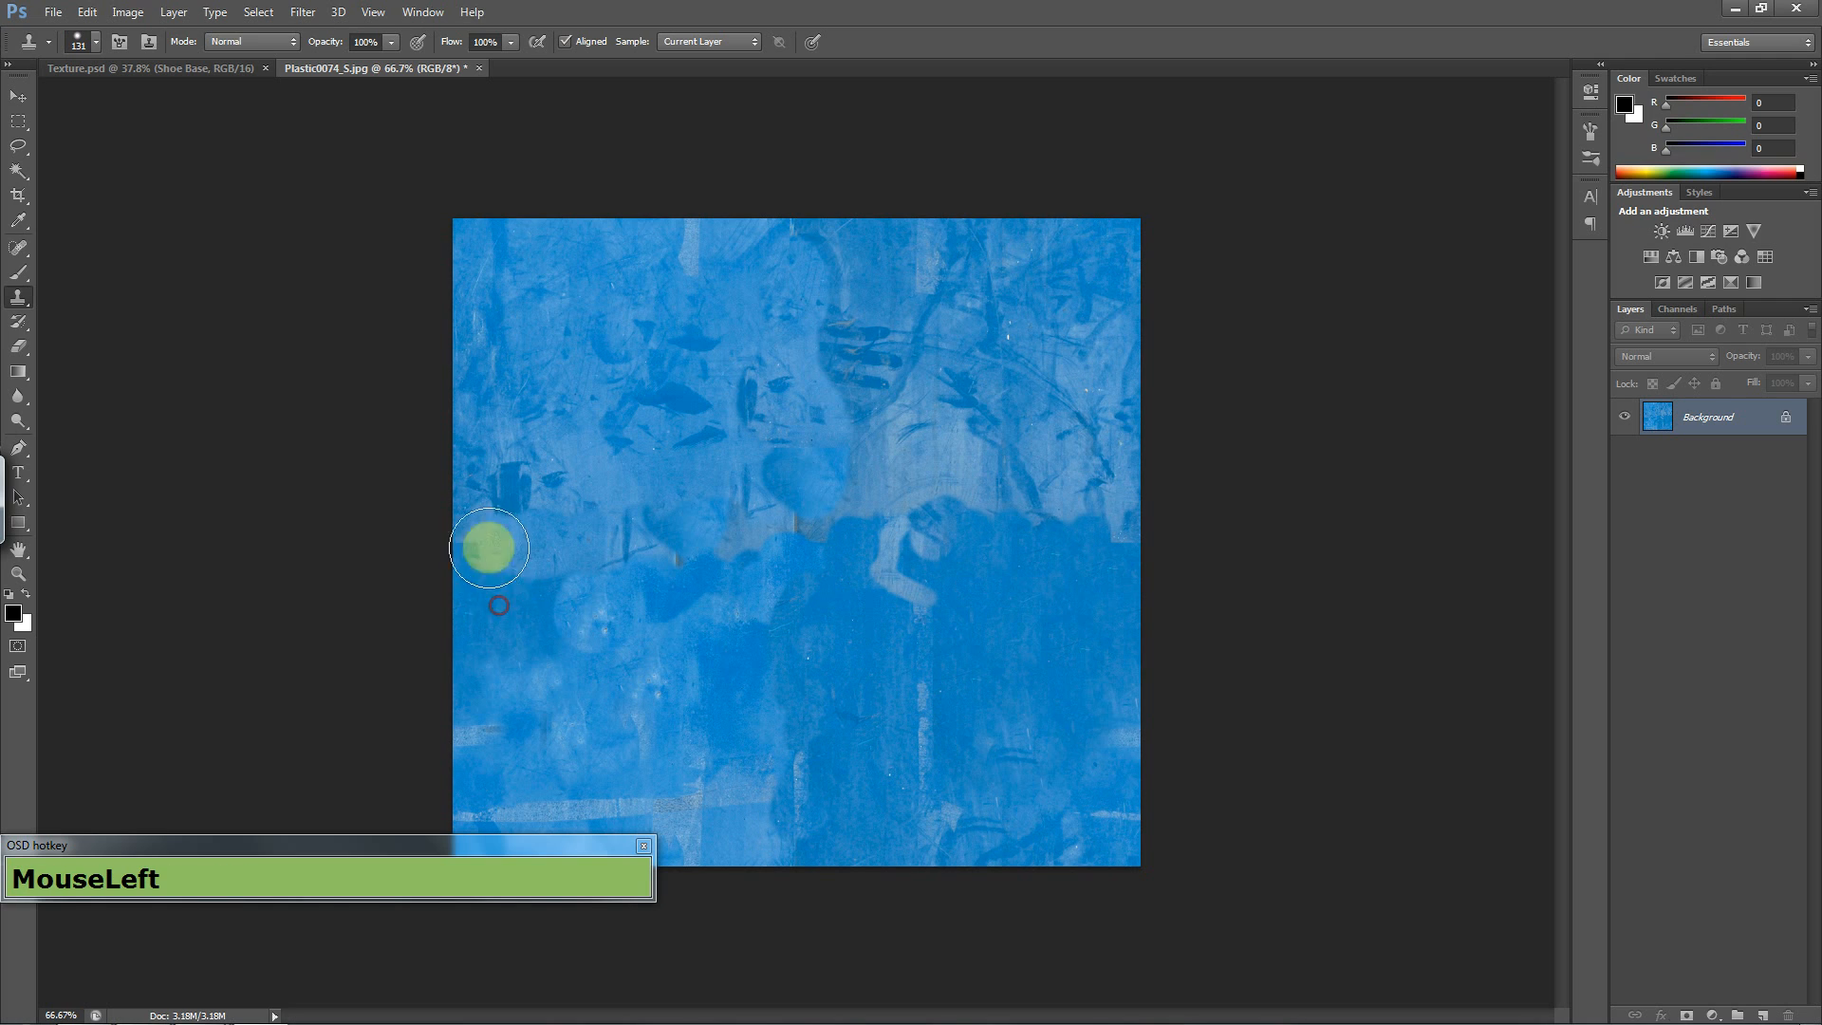
{"action": "left_click_drag", "start_coordinate": [489, 548], "coordinate": [550, 618]}
{"action": "left_click", "coordinate": [1035, 675], "text": "alt"}
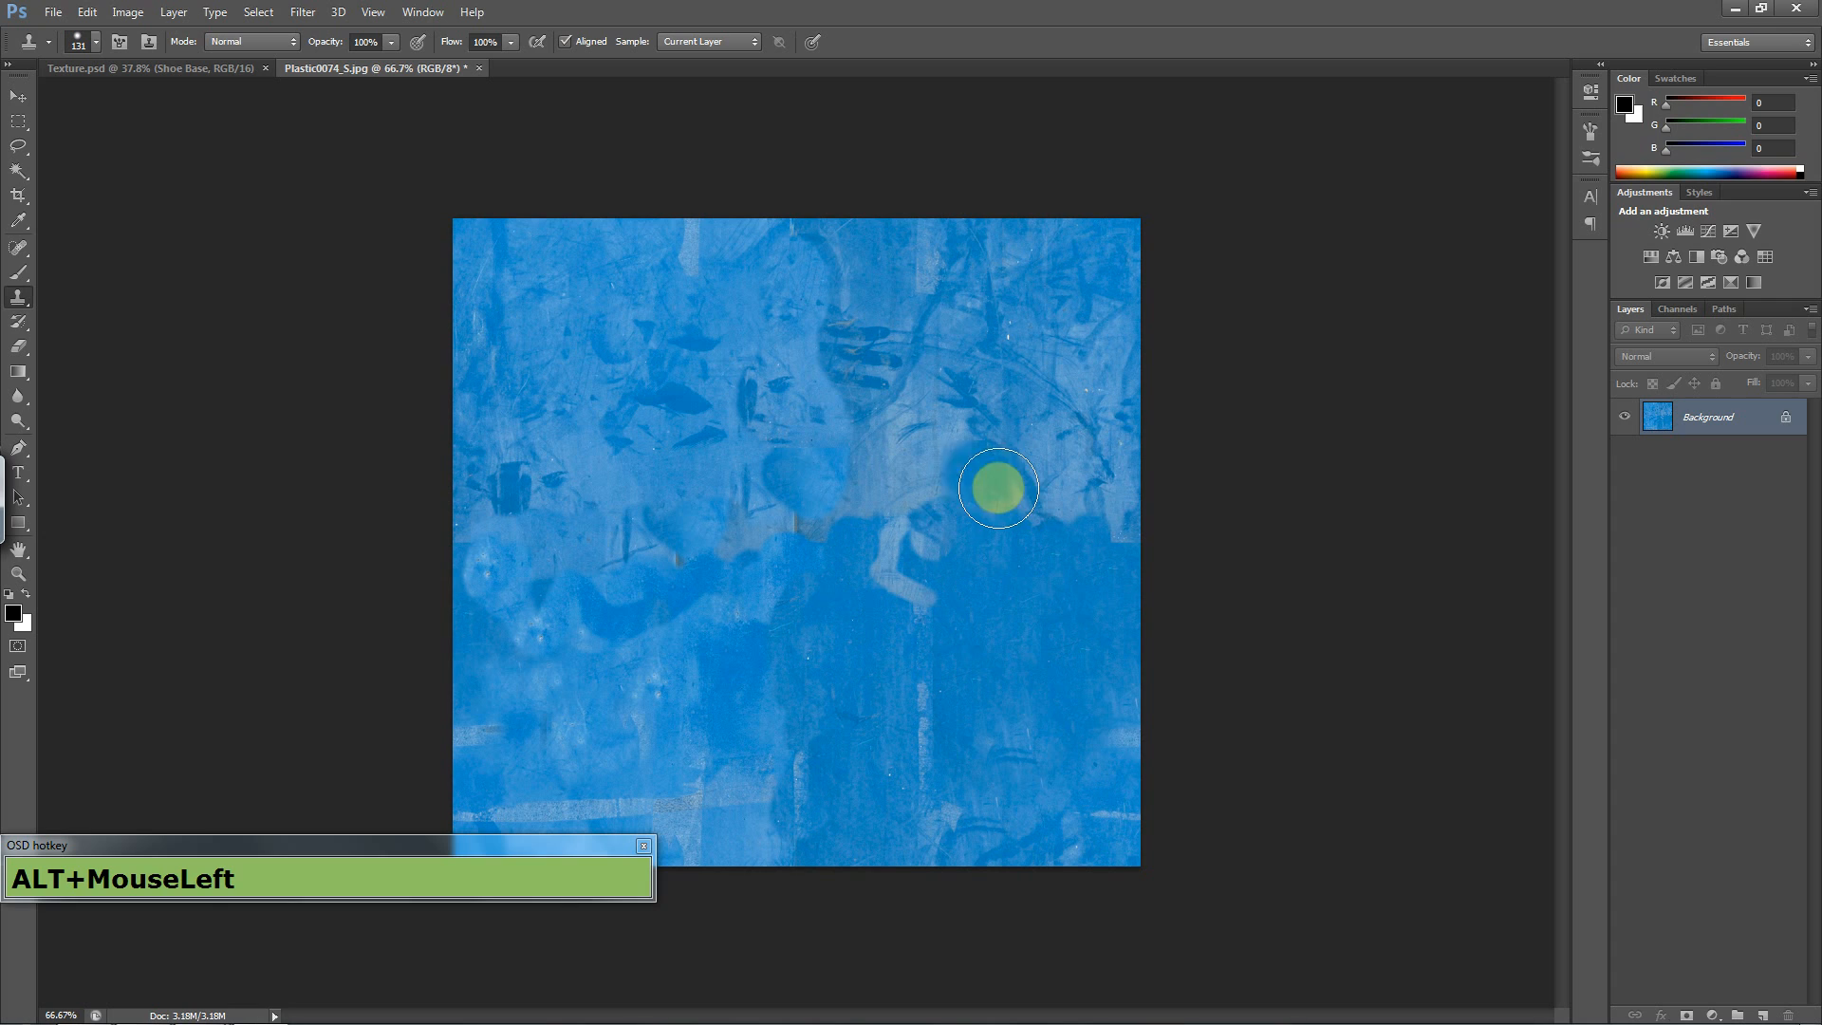
- Enlarge the Clone Stamp brush and clone marked texture from the upper-left area over the patch right of and below the image centre
{"action": "right_click", "coordinate": [850, 522]}
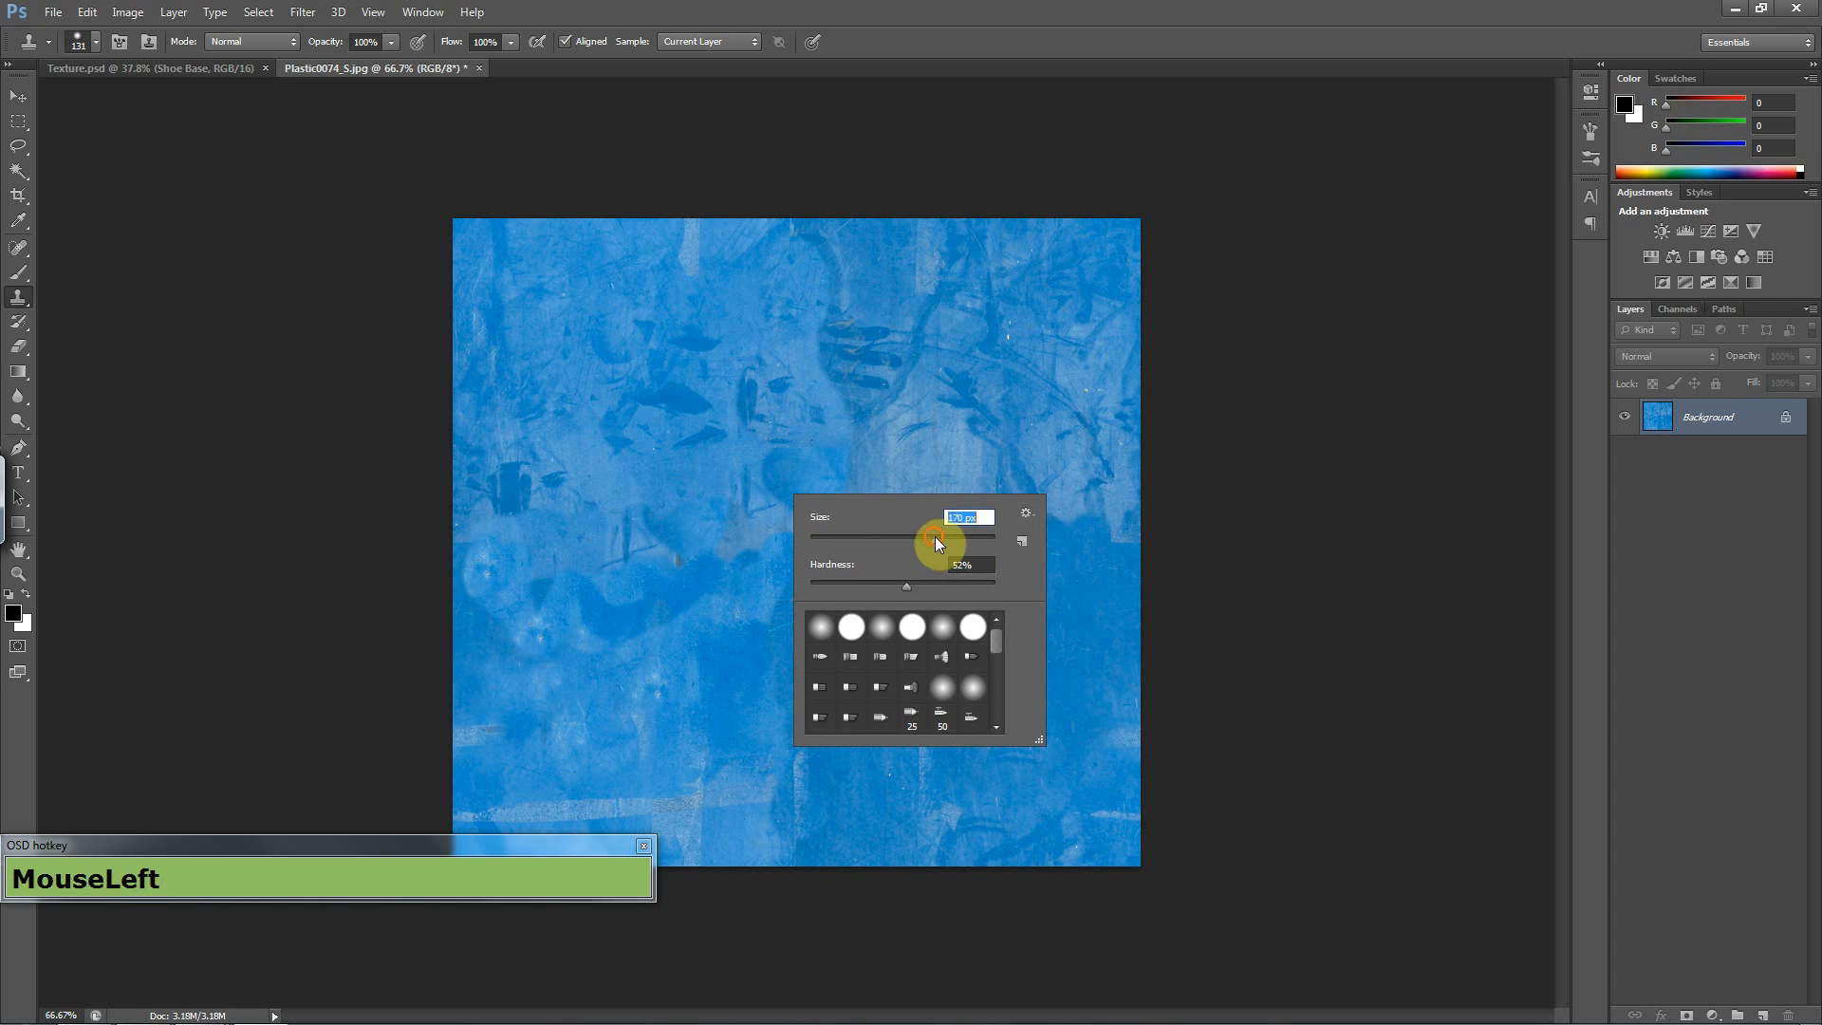
{"action": "left_click", "coordinate": [638, 376], "text": "alt"}
{"action": "right_click", "coordinate": [795, 441]}
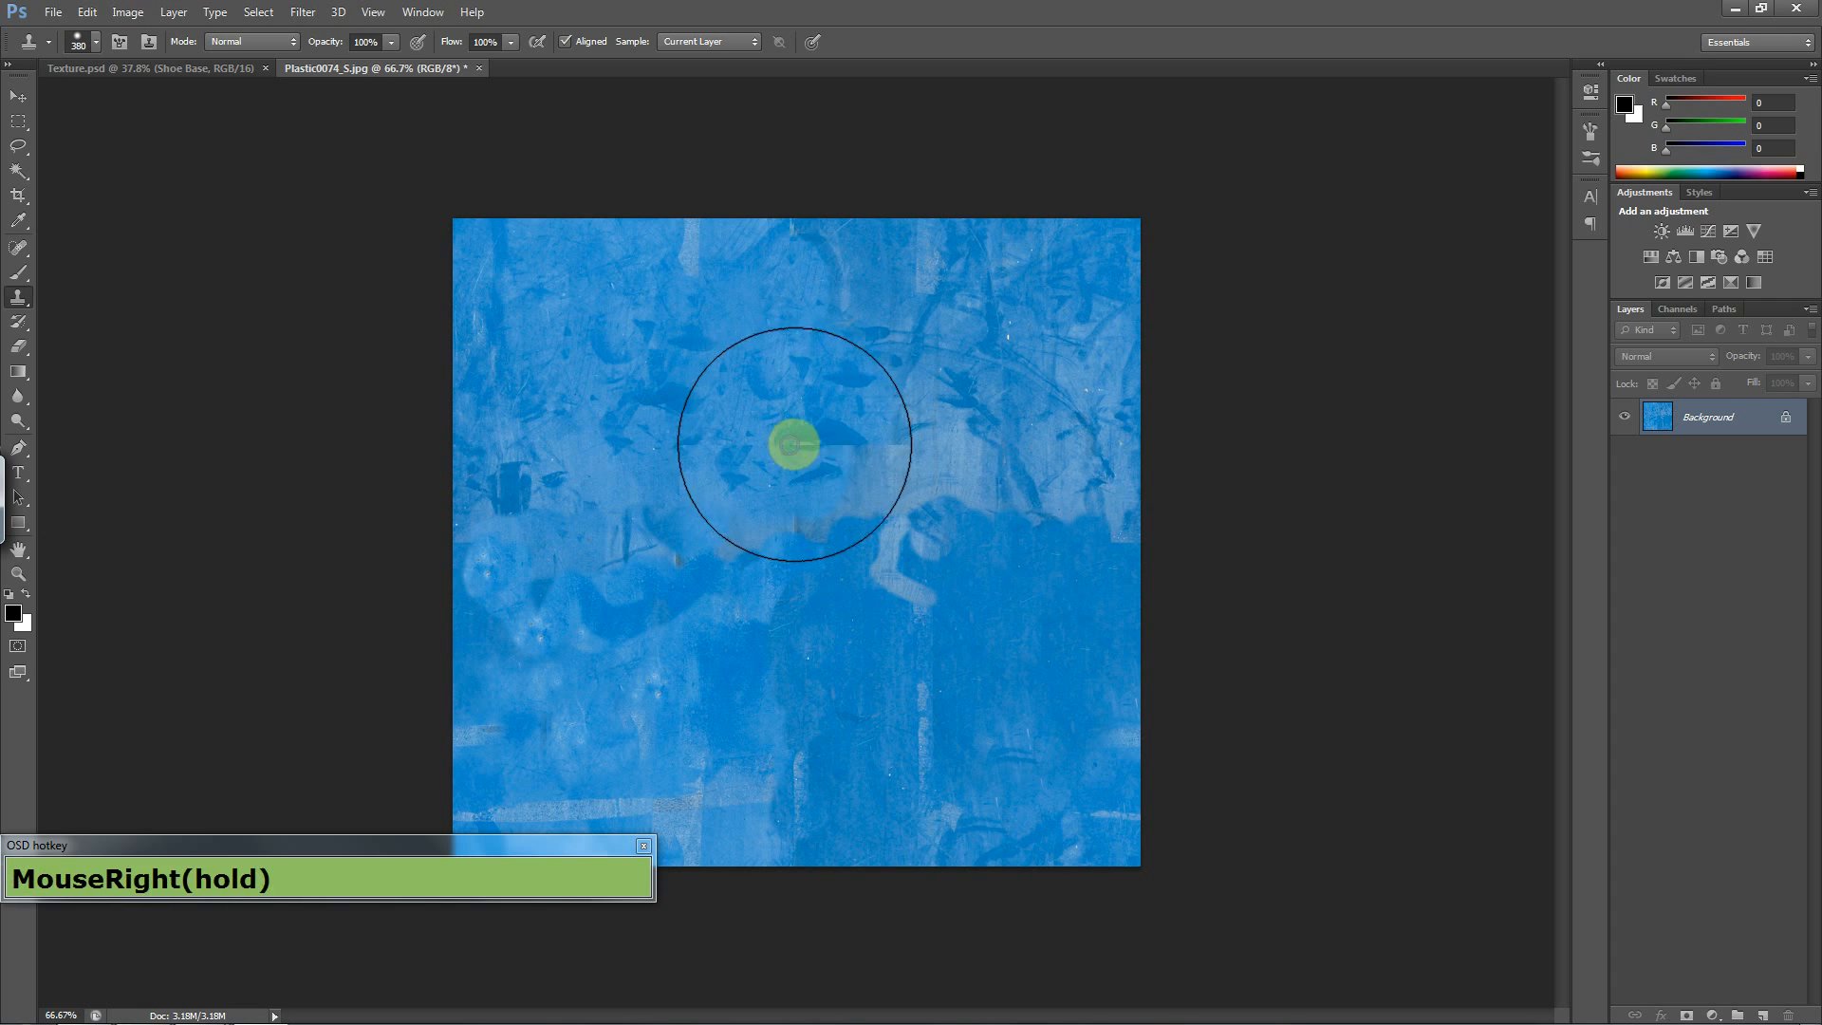
{"action": "left_click", "coordinate": [669, 413], "text": "alt"}
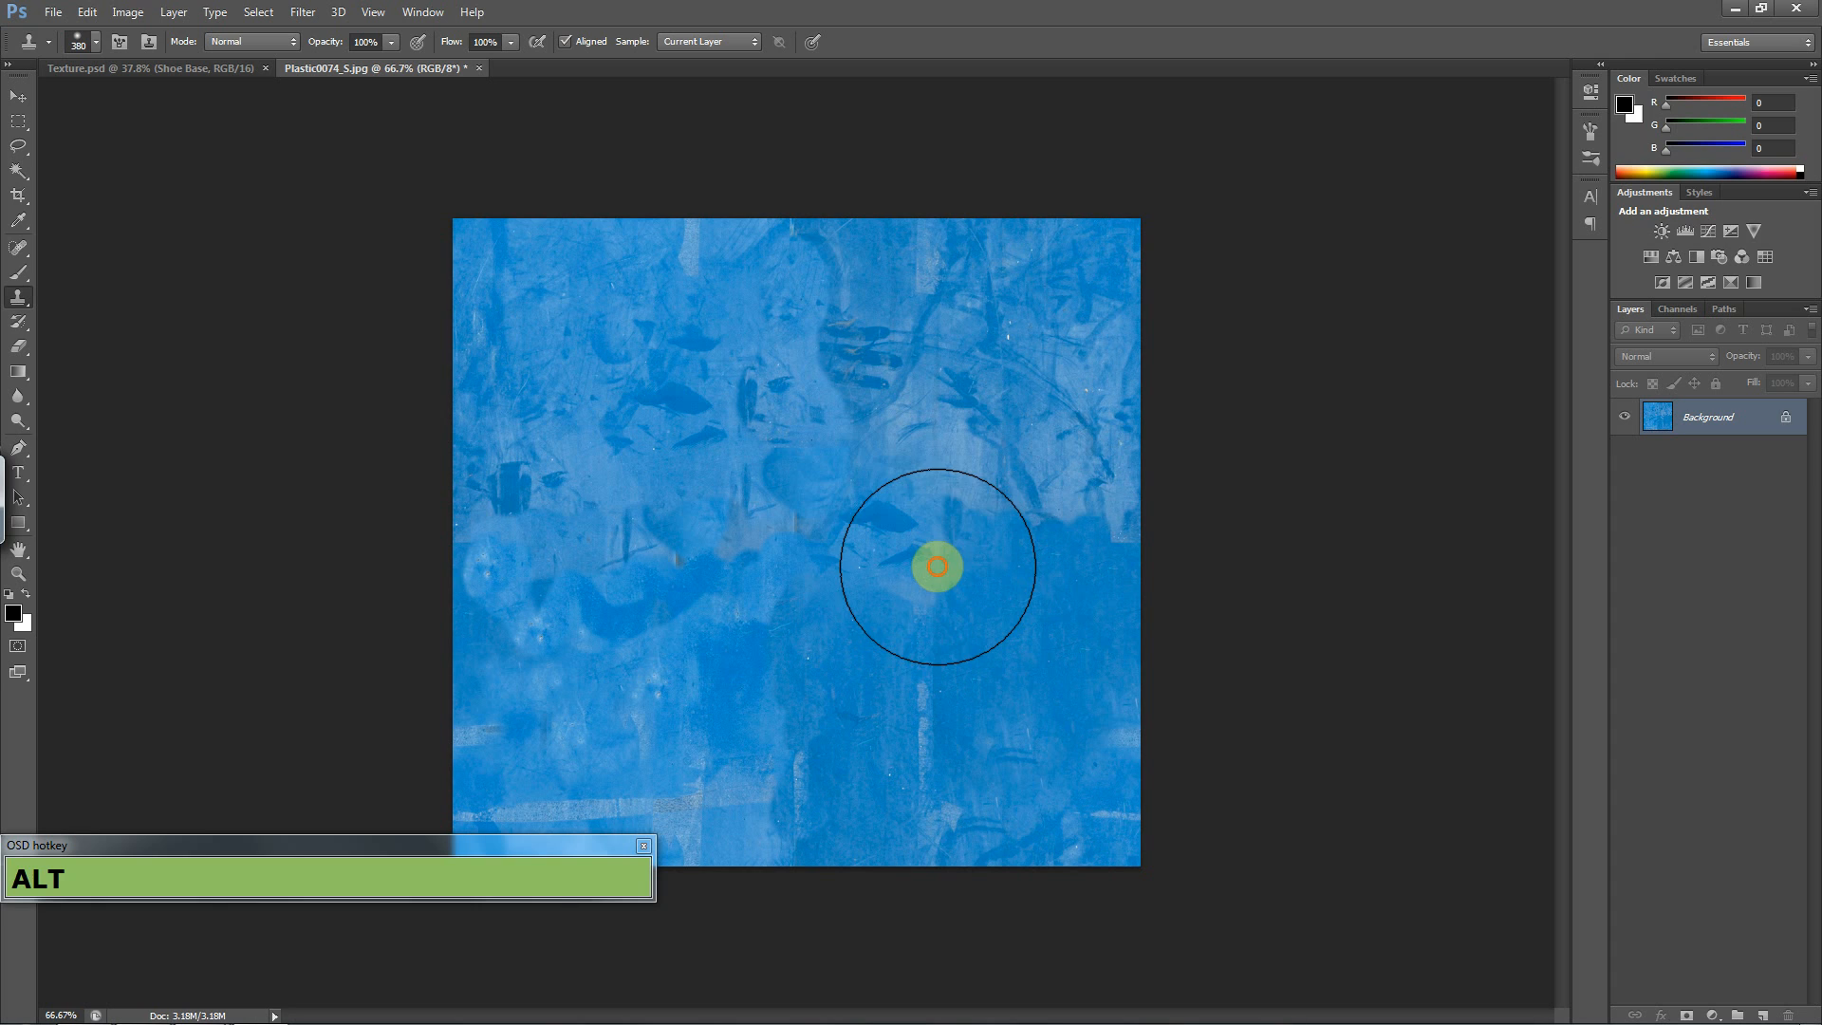
{"action": "mouse_move", "coordinate": [939, 570]}
{"action": "left_mouse_down"}
{"action": "mouse_move", "coordinate": [1013, 612]}
{"action": "mouse_move", "coordinate": [1022, 652]}
{"action": "mouse_move", "coordinate": [967, 705]}
{"action": "mouse_move", "coordinate": [822, 587]}
{"action": "mouse_move", "coordinate": [1035, 543]}
{"action": "left_mouse_up"}
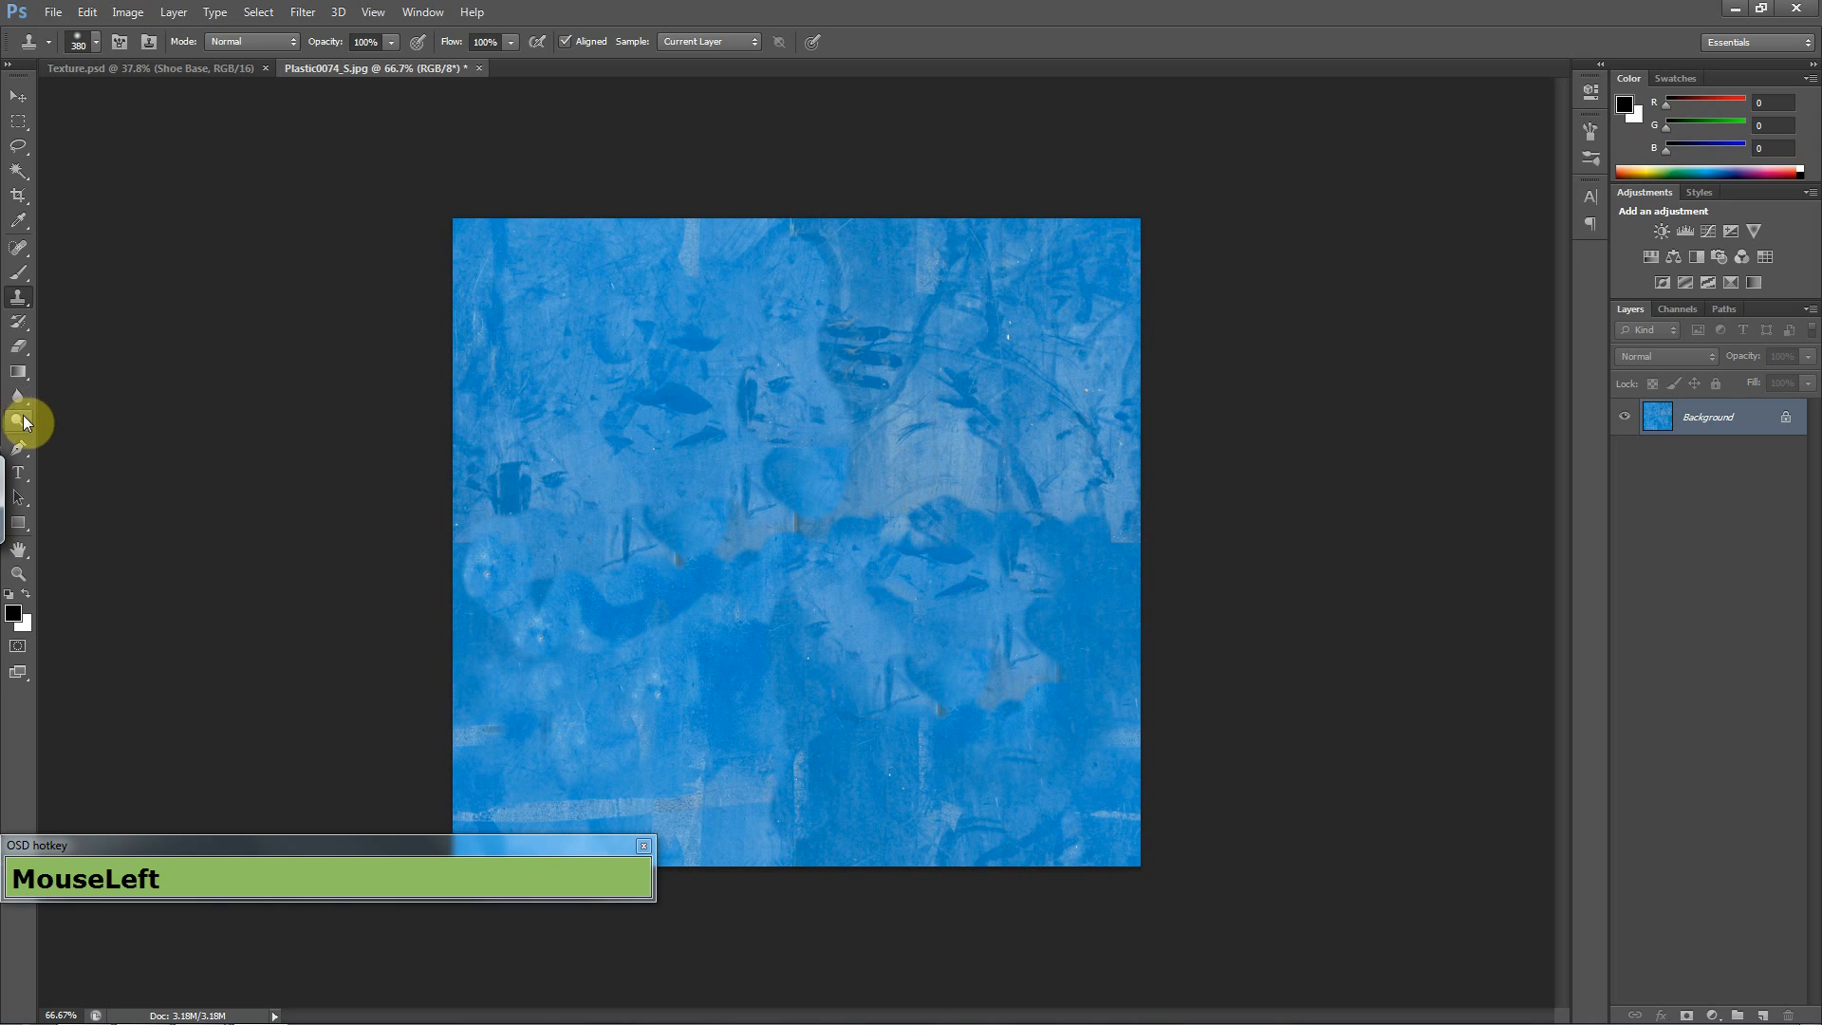
- Darken the pale areas of the plastic texture with the Burn tool, using a 195 px brush with increased hardness
{"action": "left_click_drag", "start_coordinate": [24, 430], "coordinate": [89, 427]}
{"action": "key", "text": "space"}
{"action": "right_click", "coordinate": [710, 479]}
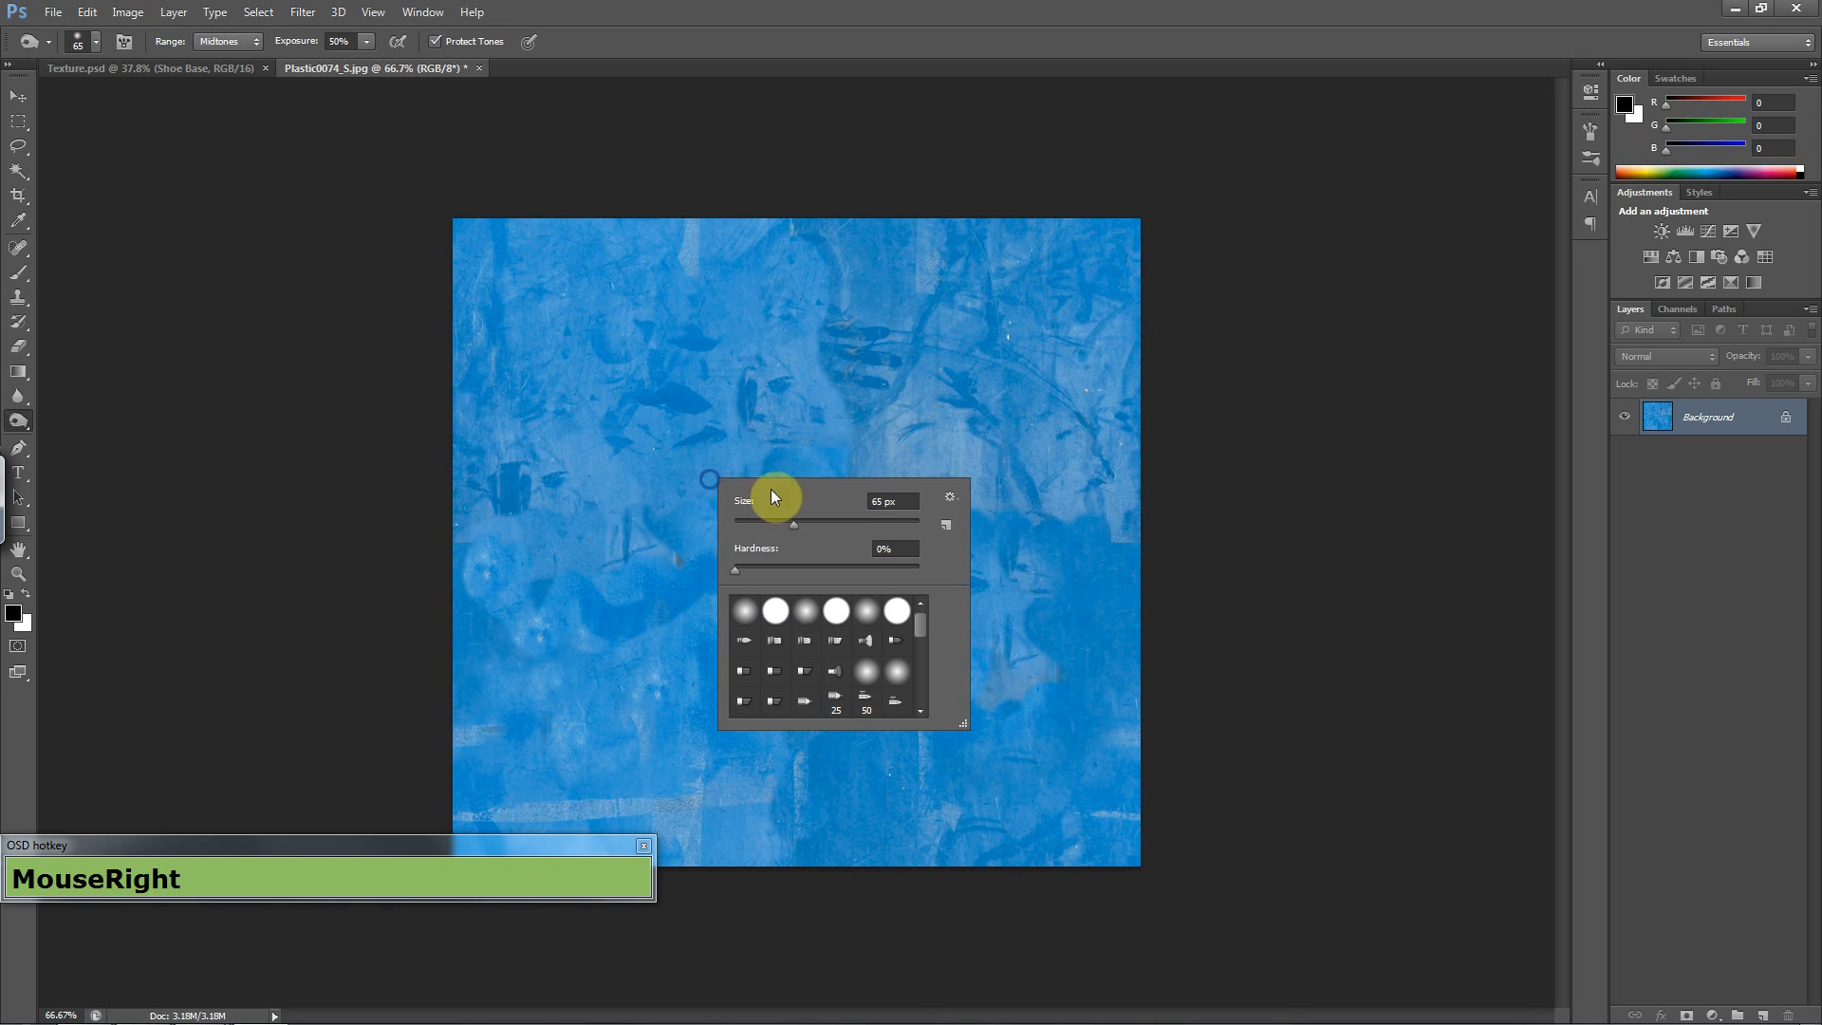
{"action": "left_click", "coordinate": [839, 570]}
{"action": "key", "text": "space"}
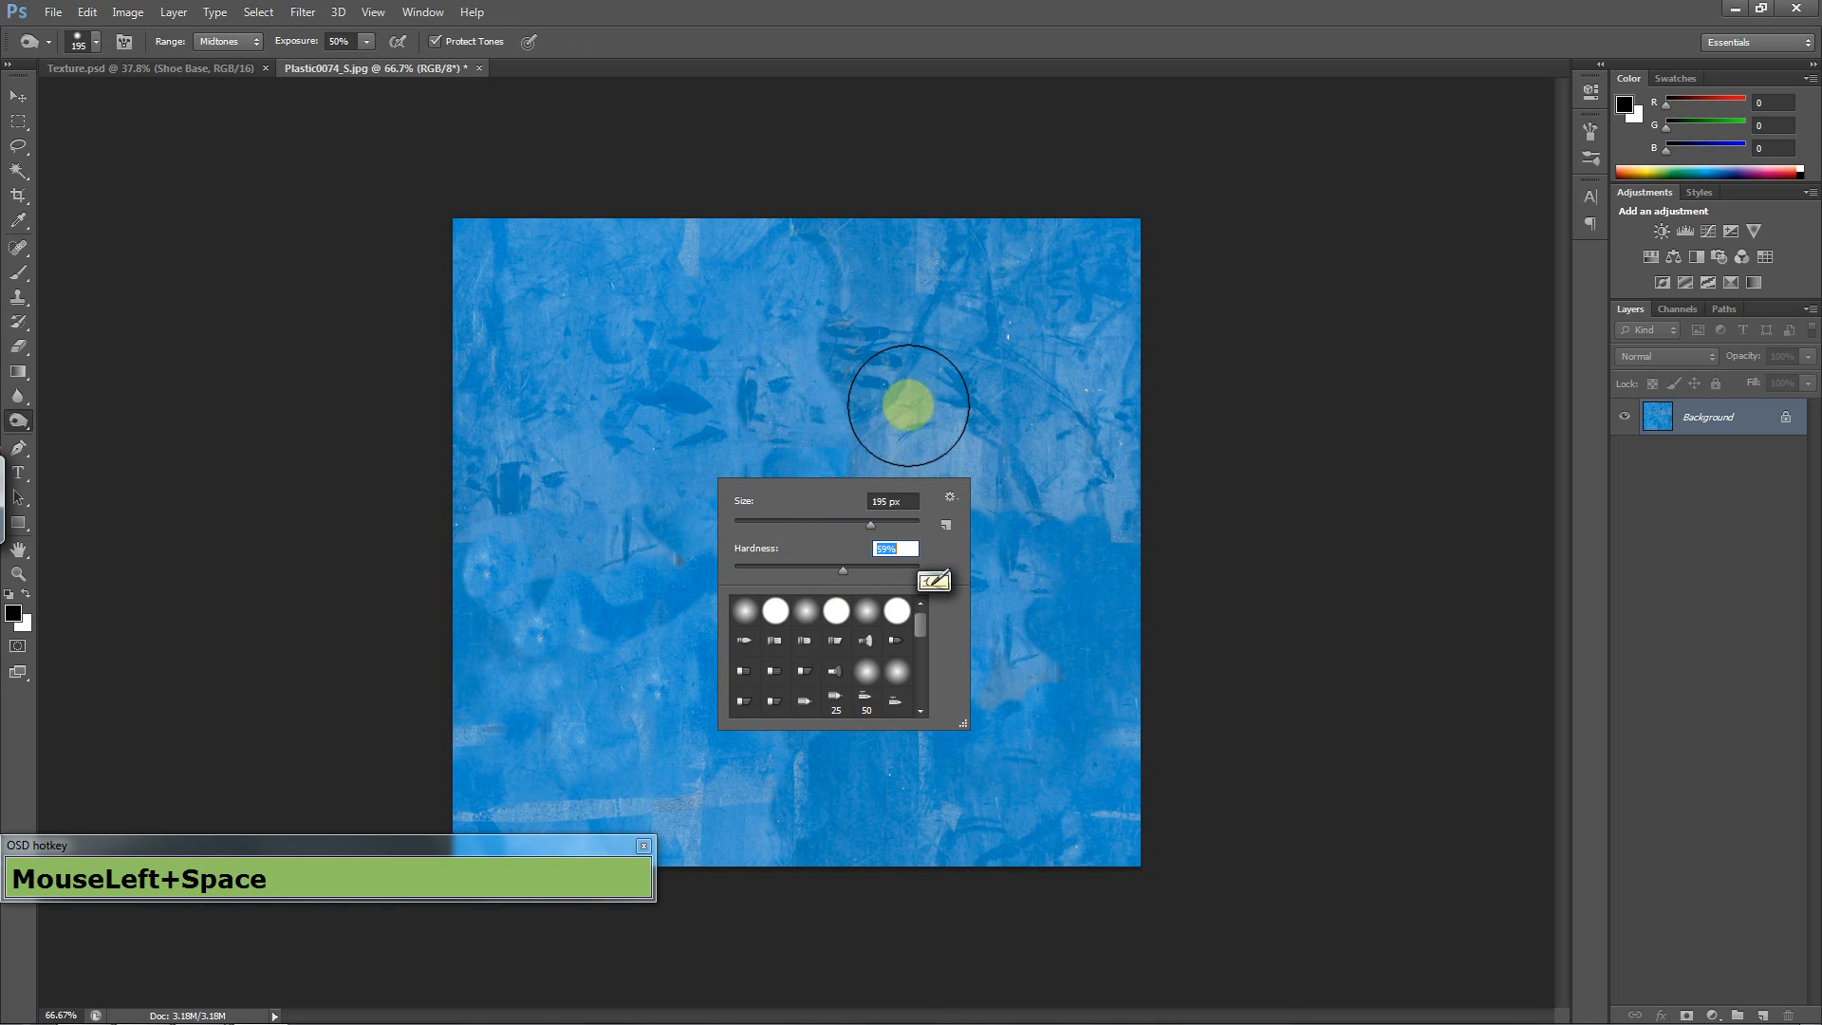
{"action": "left_click", "coordinate": [712, 408]}
{"action": "mouse_move", "coordinate": [708, 557]}
{"action": "left_mouse_down"}
{"action": "mouse_move", "coordinate": [793, 484]}
{"action": "mouse_move", "coordinate": [960, 529]}
{"action": "mouse_move", "coordinate": [892, 683]}
{"action": "mouse_move", "coordinate": [851, 493]}
{"action": "mouse_move", "coordinate": [999, 431]}
{"action": "mouse_move", "coordinate": [979, 517]}
{"action": "mouse_move", "coordinate": [851, 510]}
{"action": "mouse_move", "coordinate": [773, 444]}
{"action": "mouse_move", "coordinate": [572, 451]}
{"action": "mouse_move", "coordinate": [543, 483]}
{"action": "mouse_move", "coordinate": [560, 531]}
{"action": "mouse_move", "coordinate": [707, 583]}
{"action": "mouse_move", "coordinate": [689, 724]}
{"action": "mouse_move", "coordinate": [864, 639]}
{"action": "mouse_move", "coordinate": [947, 471]}
{"action": "mouse_move", "coordinate": [1031, 439]}
{"action": "mouse_move", "coordinate": [966, 459]}
{"action": "mouse_move", "coordinate": [1013, 406]}
{"action": "mouse_move", "coordinate": [909, 425]}
{"action": "mouse_move", "coordinate": [581, 406]}
{"action": "mouse_move", "coordinate": [508, 225]}
{"action": "mouse_move", "coordinate": [862, 268]}
{"action": "mouse_move", "coordinate": [821, 528]}
{"action": "mouse_move", "coordinate": [655, 612]}
{"action": "mouse_move", "coordinate": [992, 584]}
{"action": "mouse_move", "coordinate": [729, 515]}
{"action": "left_mouse_up"}
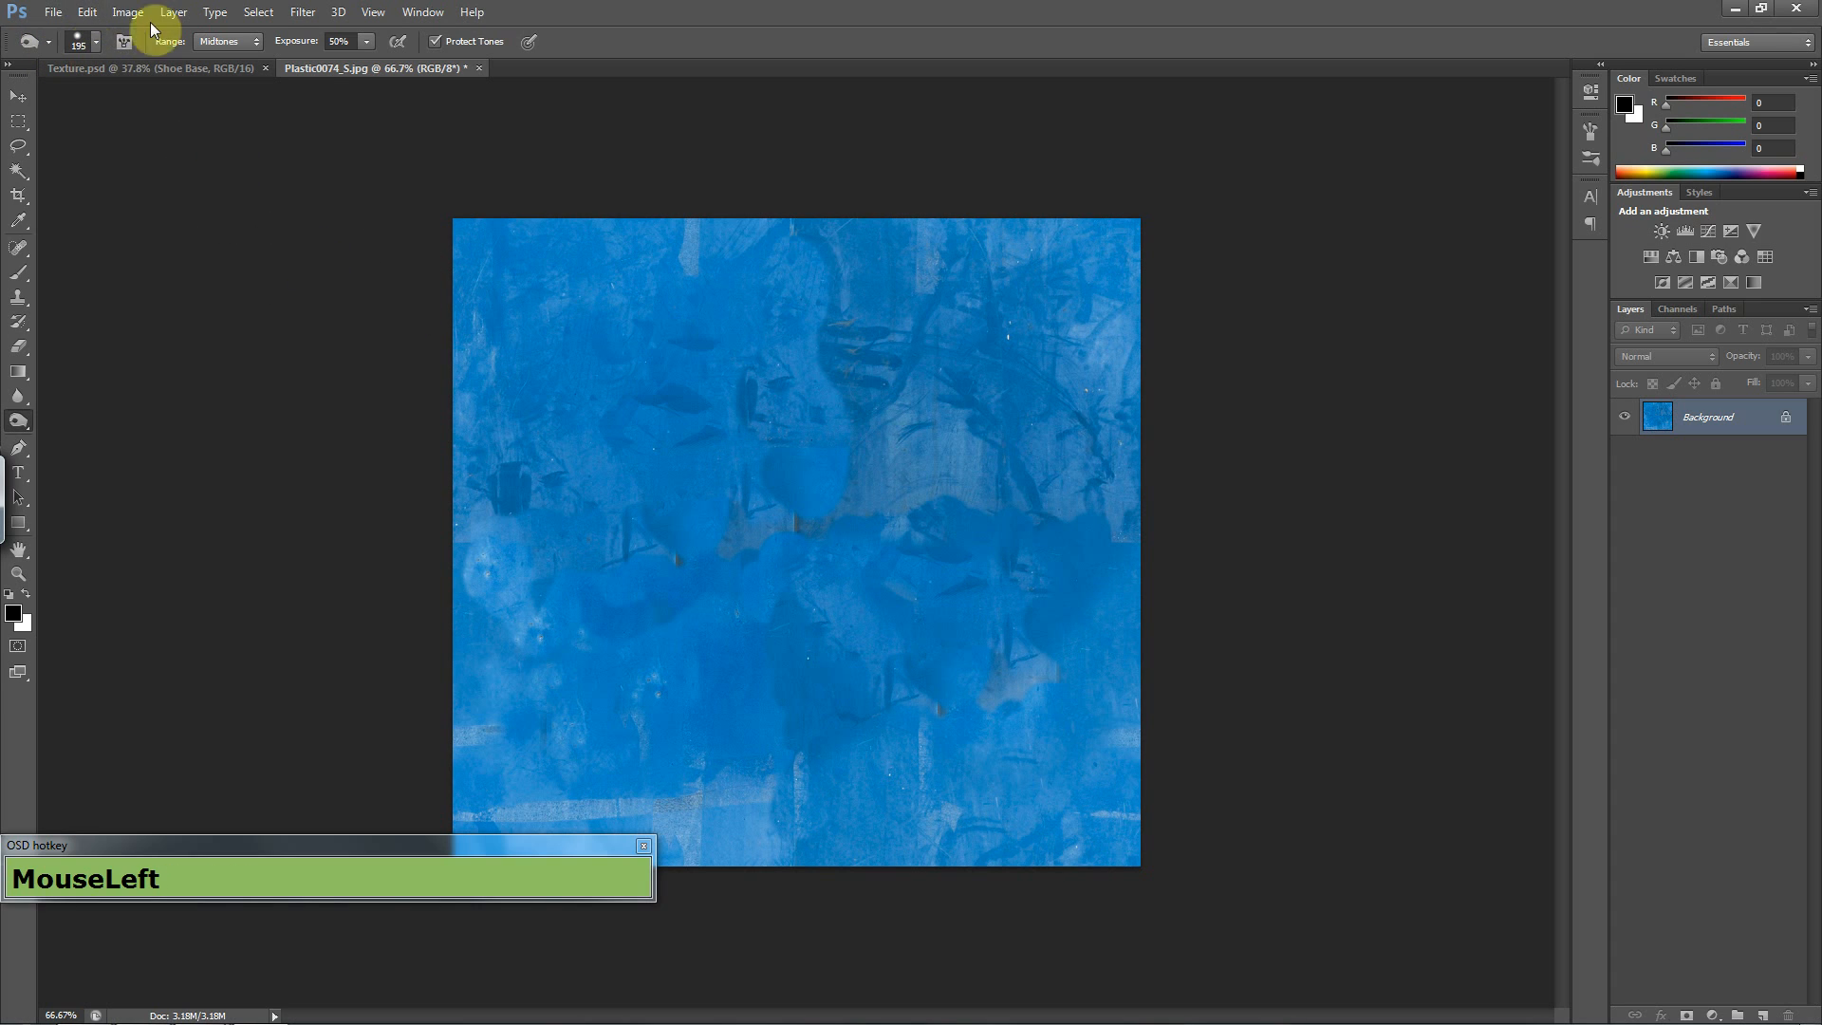
- Define the blue plastic texture as a pattern named Sho.jpg
{"action": "left_click", "coordinate": [128, 12]}
{"action": "mouse_move", "coordinate": [87, 12]}
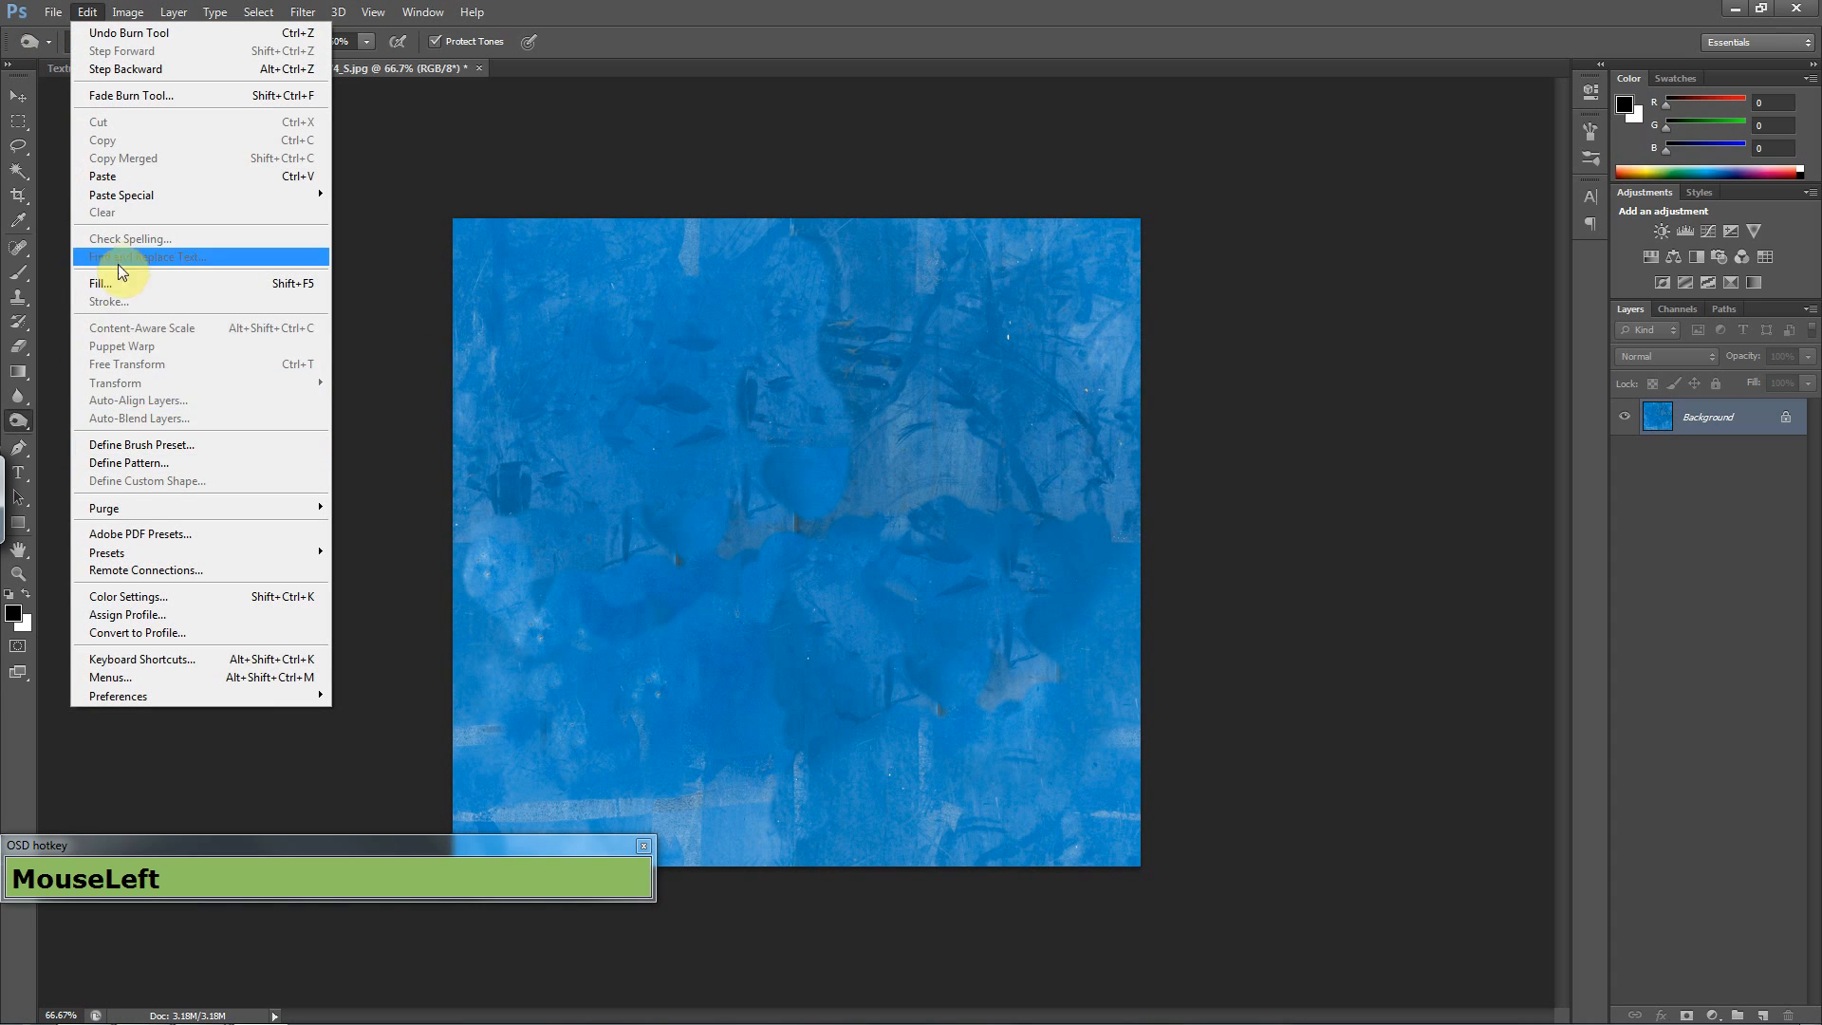
{"action": "left_click", "coordinate": [160, 462]}
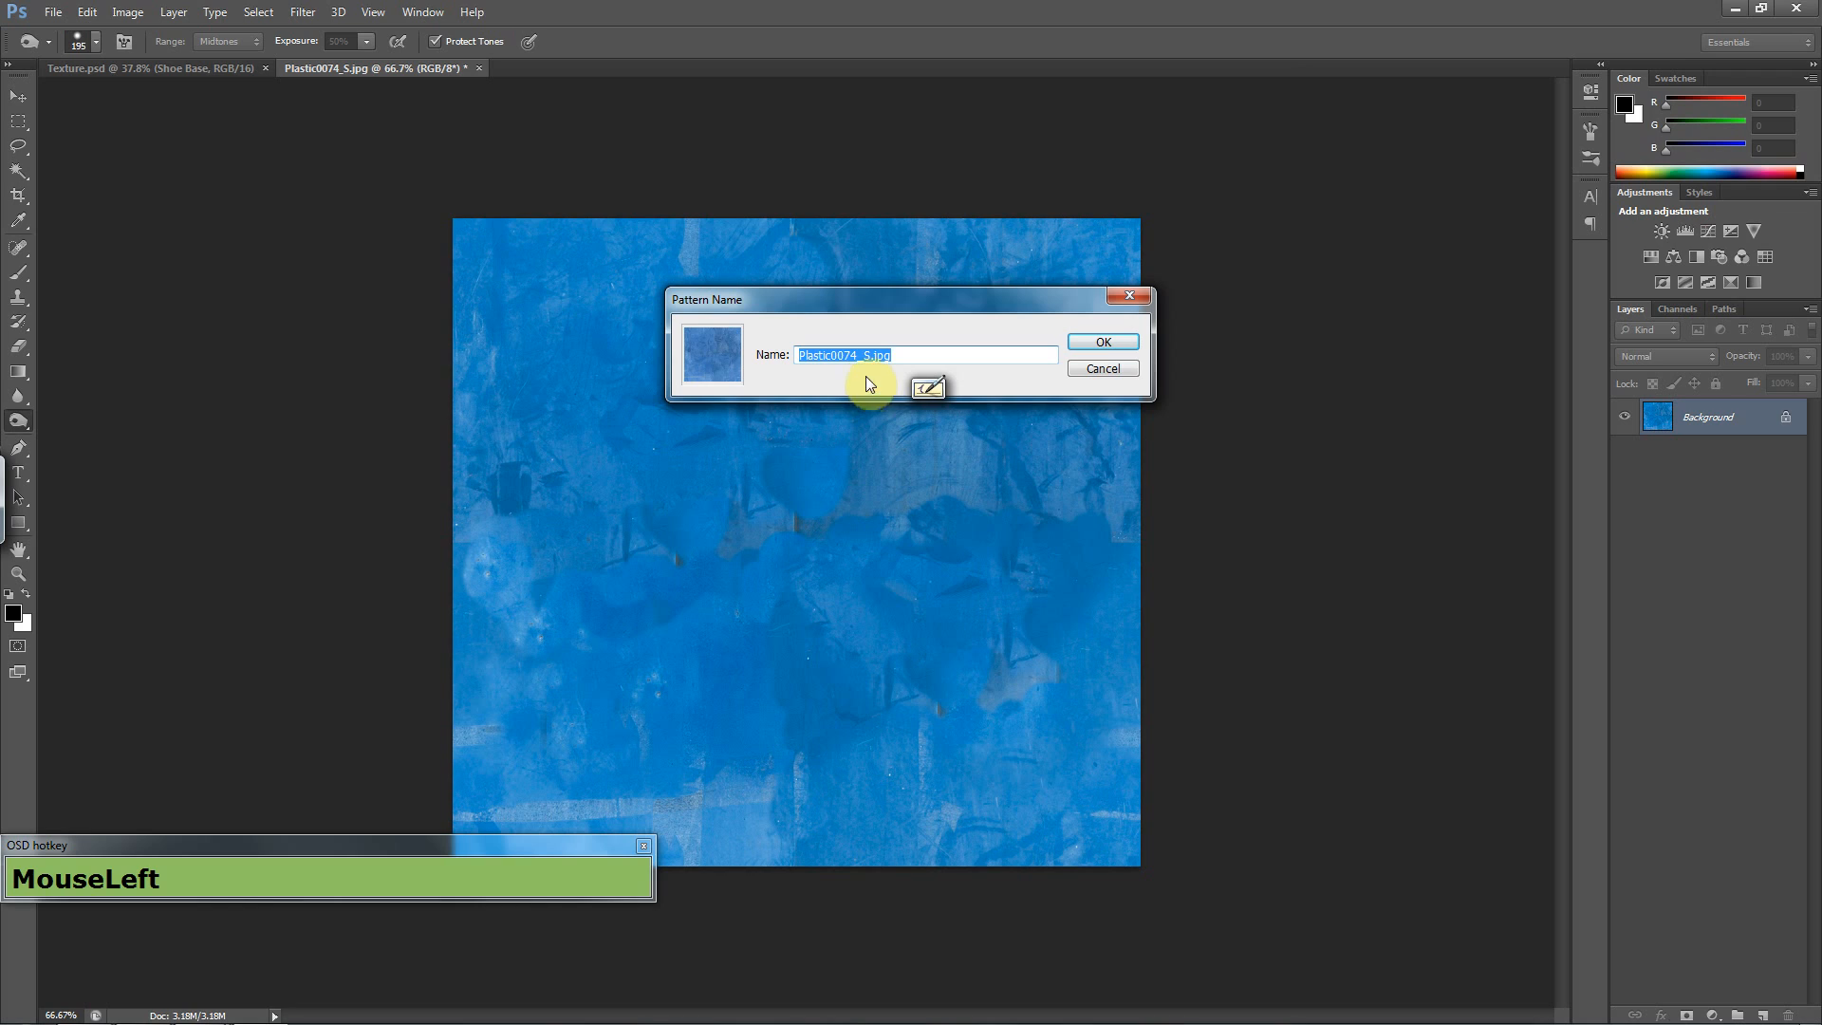
{"action": "key", "text": "BackSpace"}
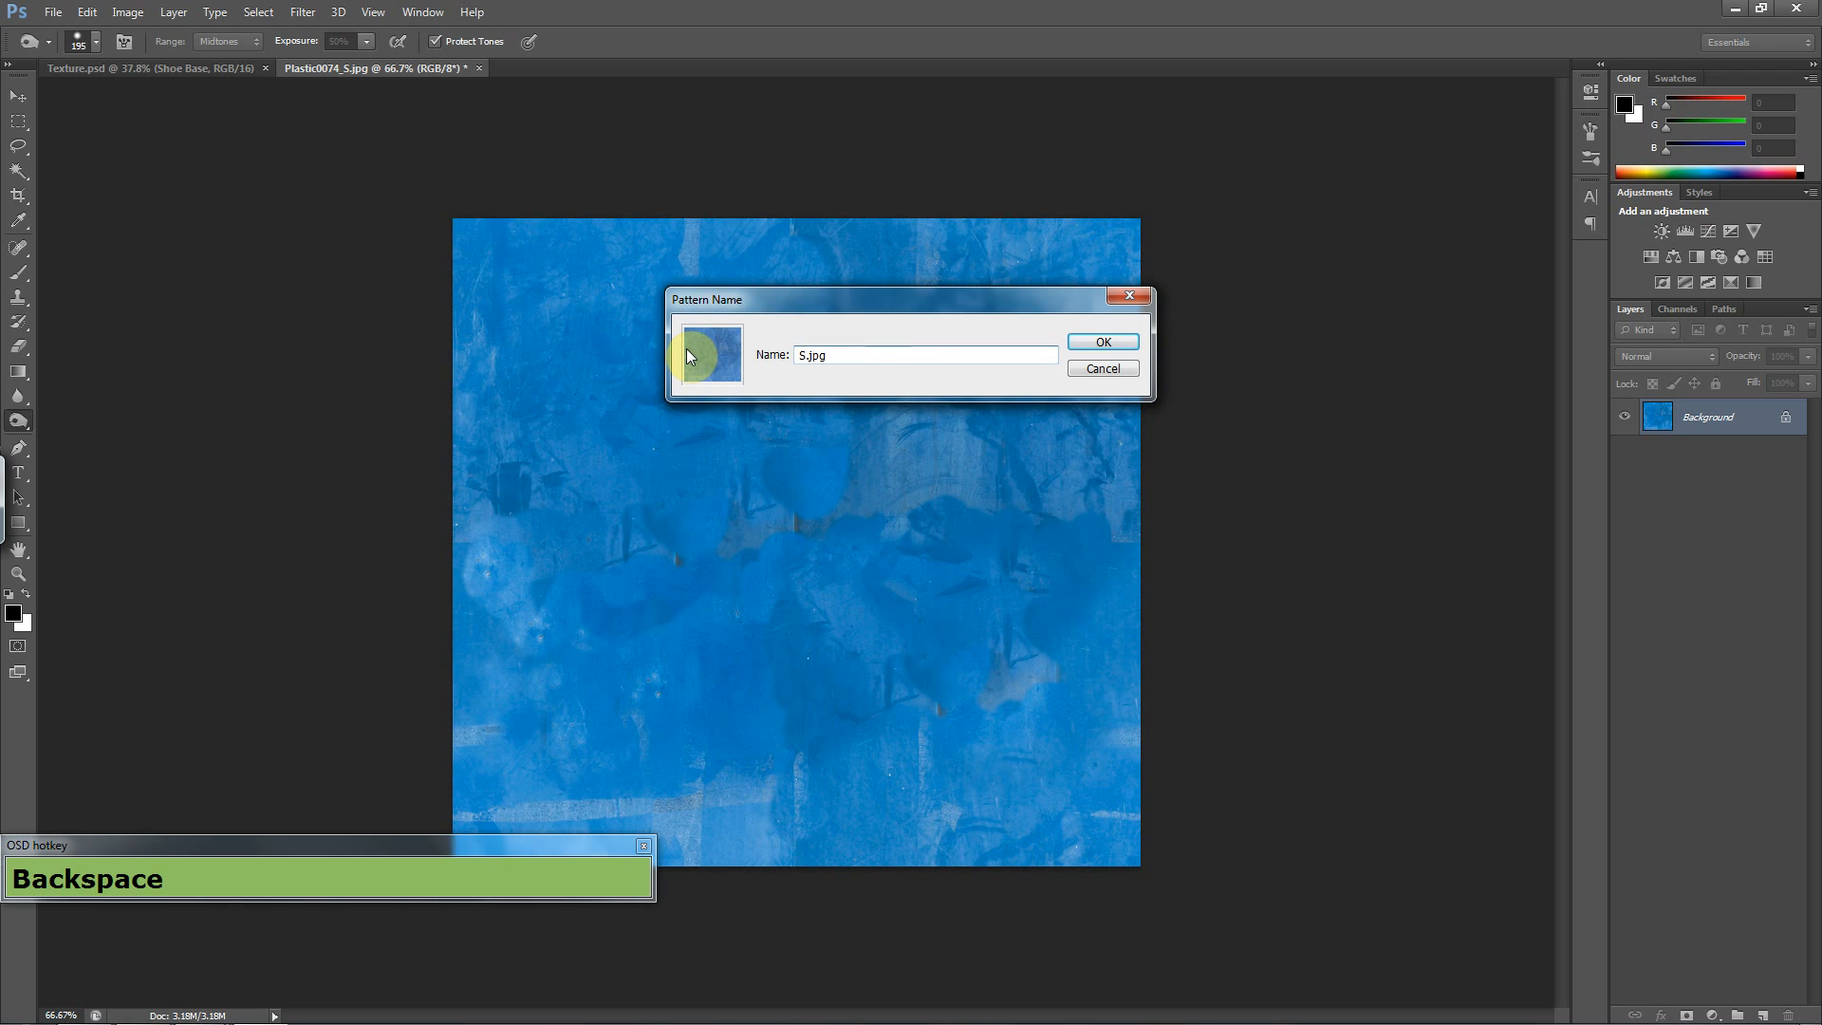
{"action": "key", "text": "Right"}
{"action": "type", "text": "ho"}
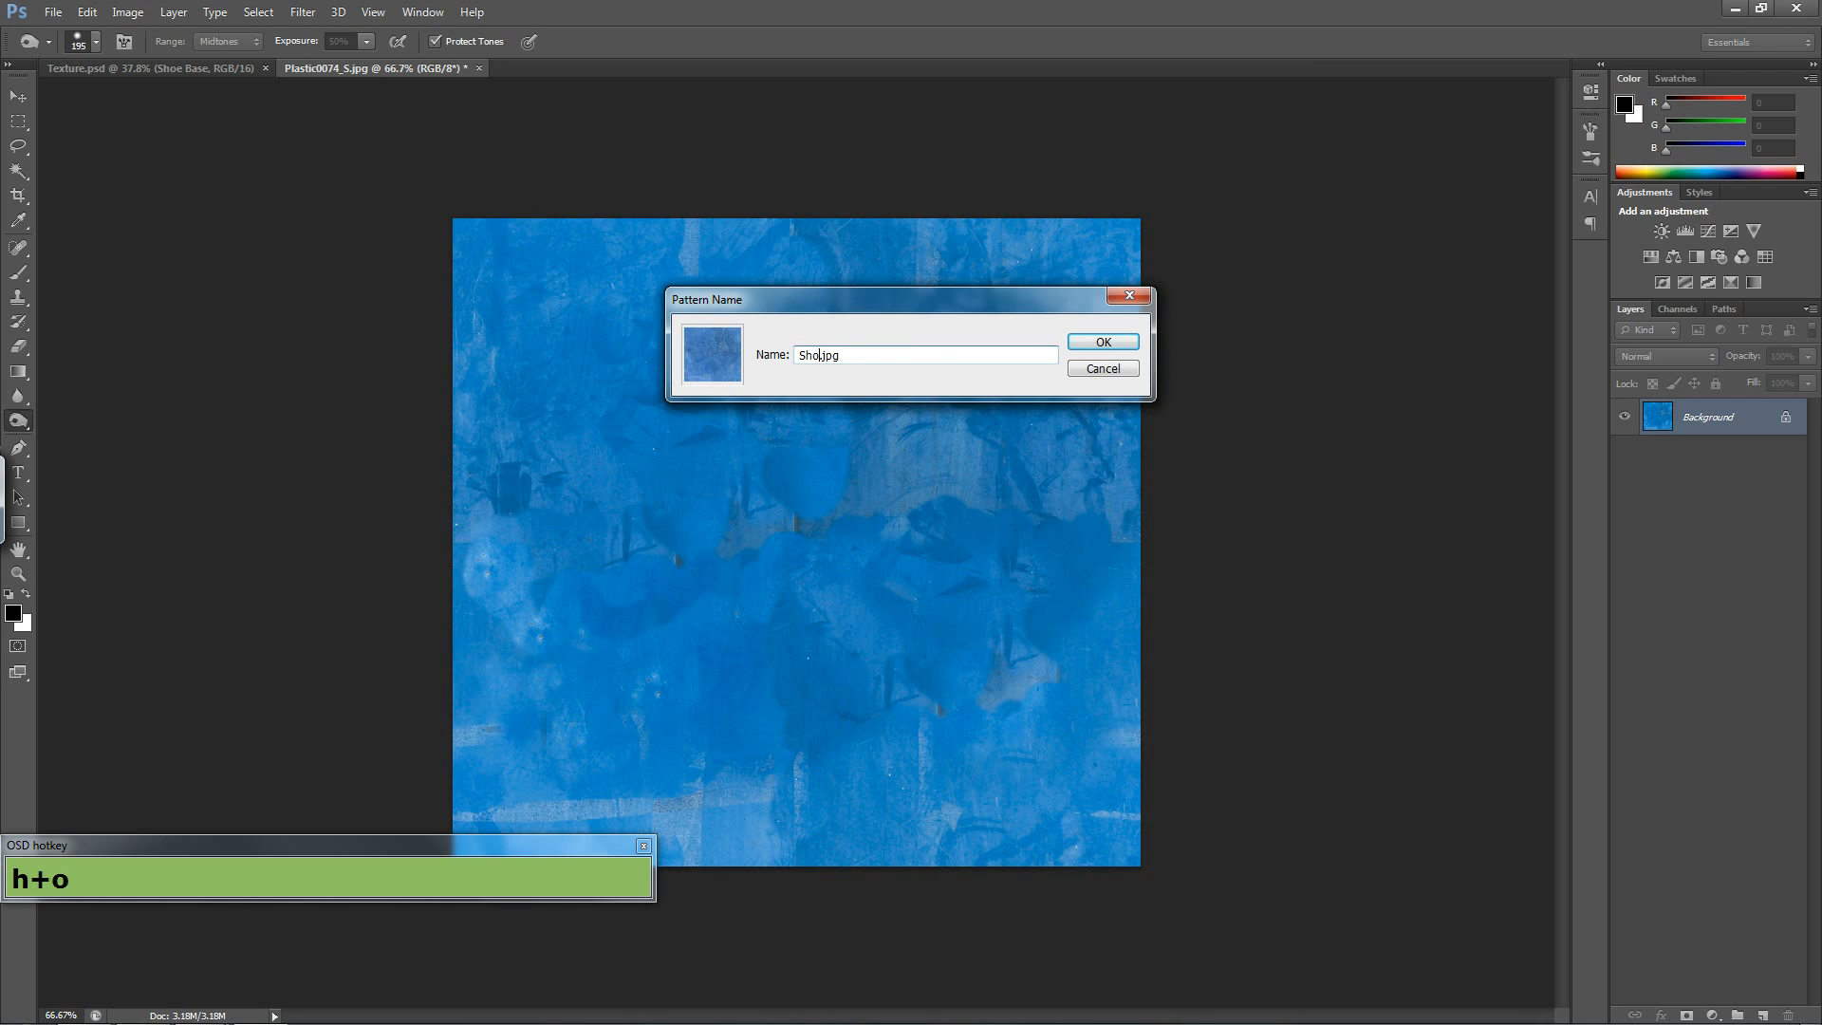
{"action": "left_click", "coordinate": [1090, 347]}
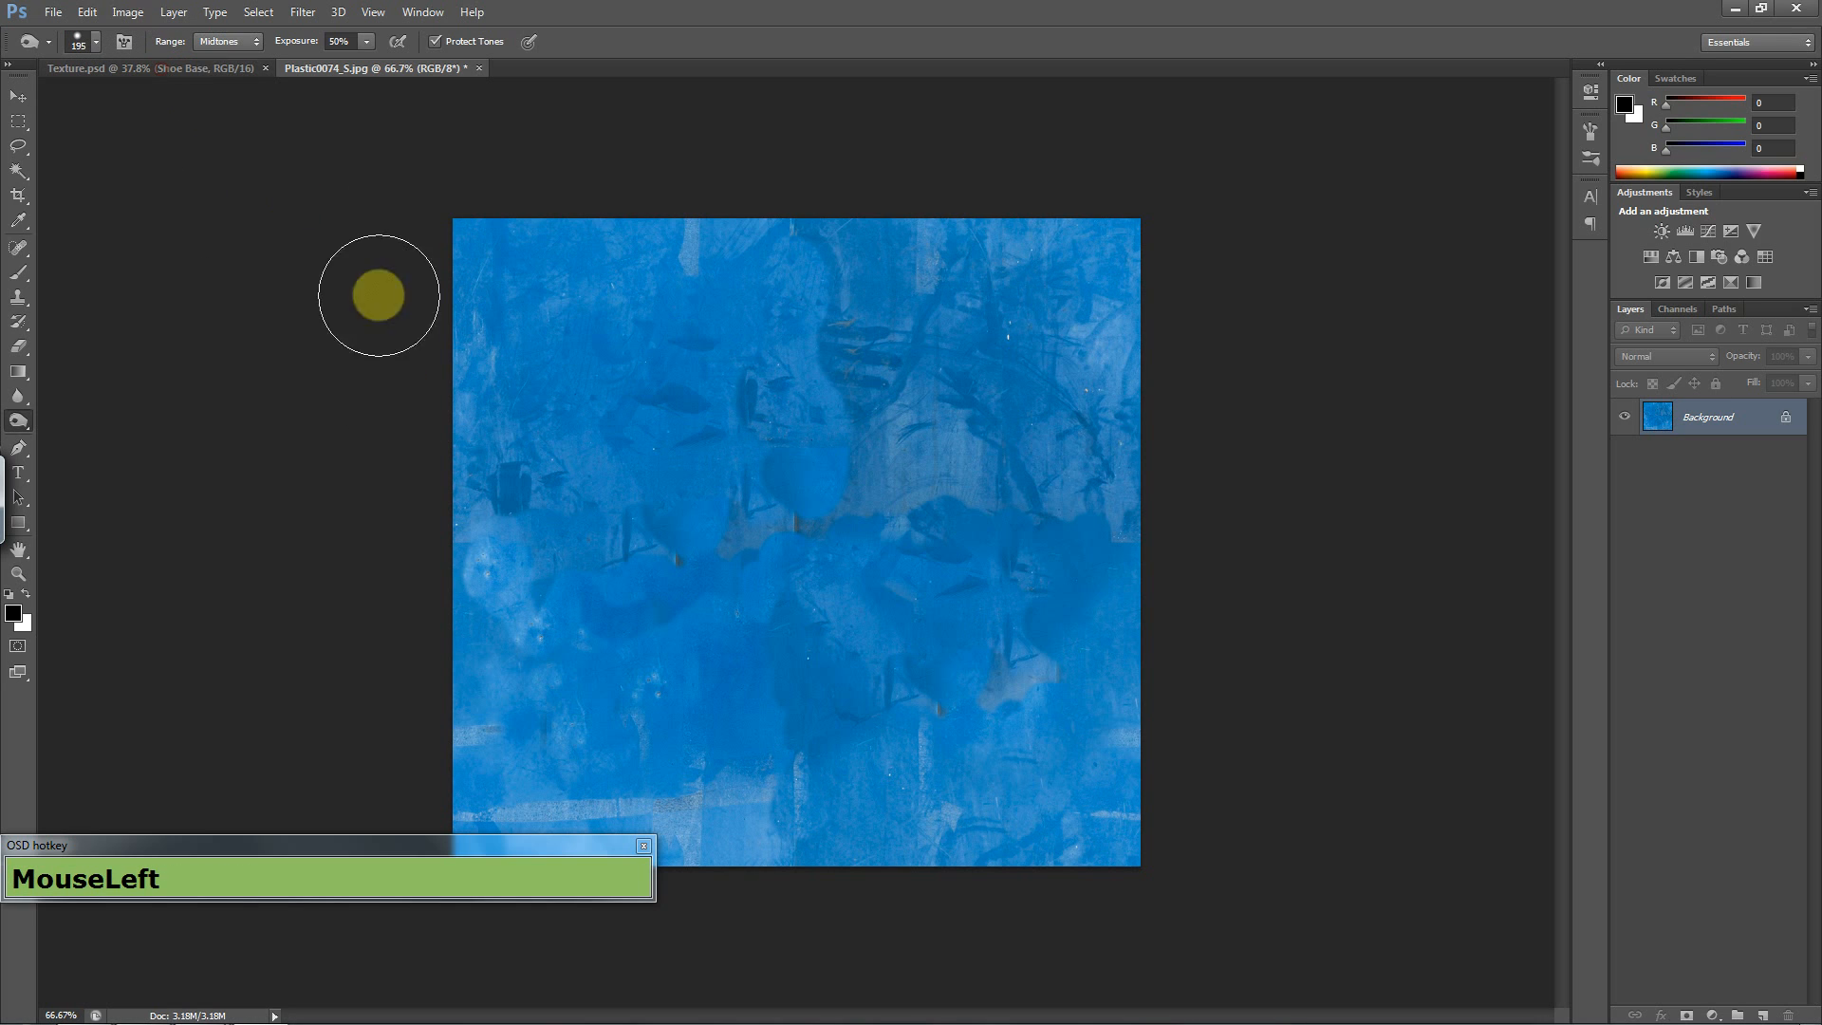
- Switch to Texture.psd, clear the selection and add a new layer directly above Shoe Base
{"action": "left_click", "coordinate": [191, 98]}
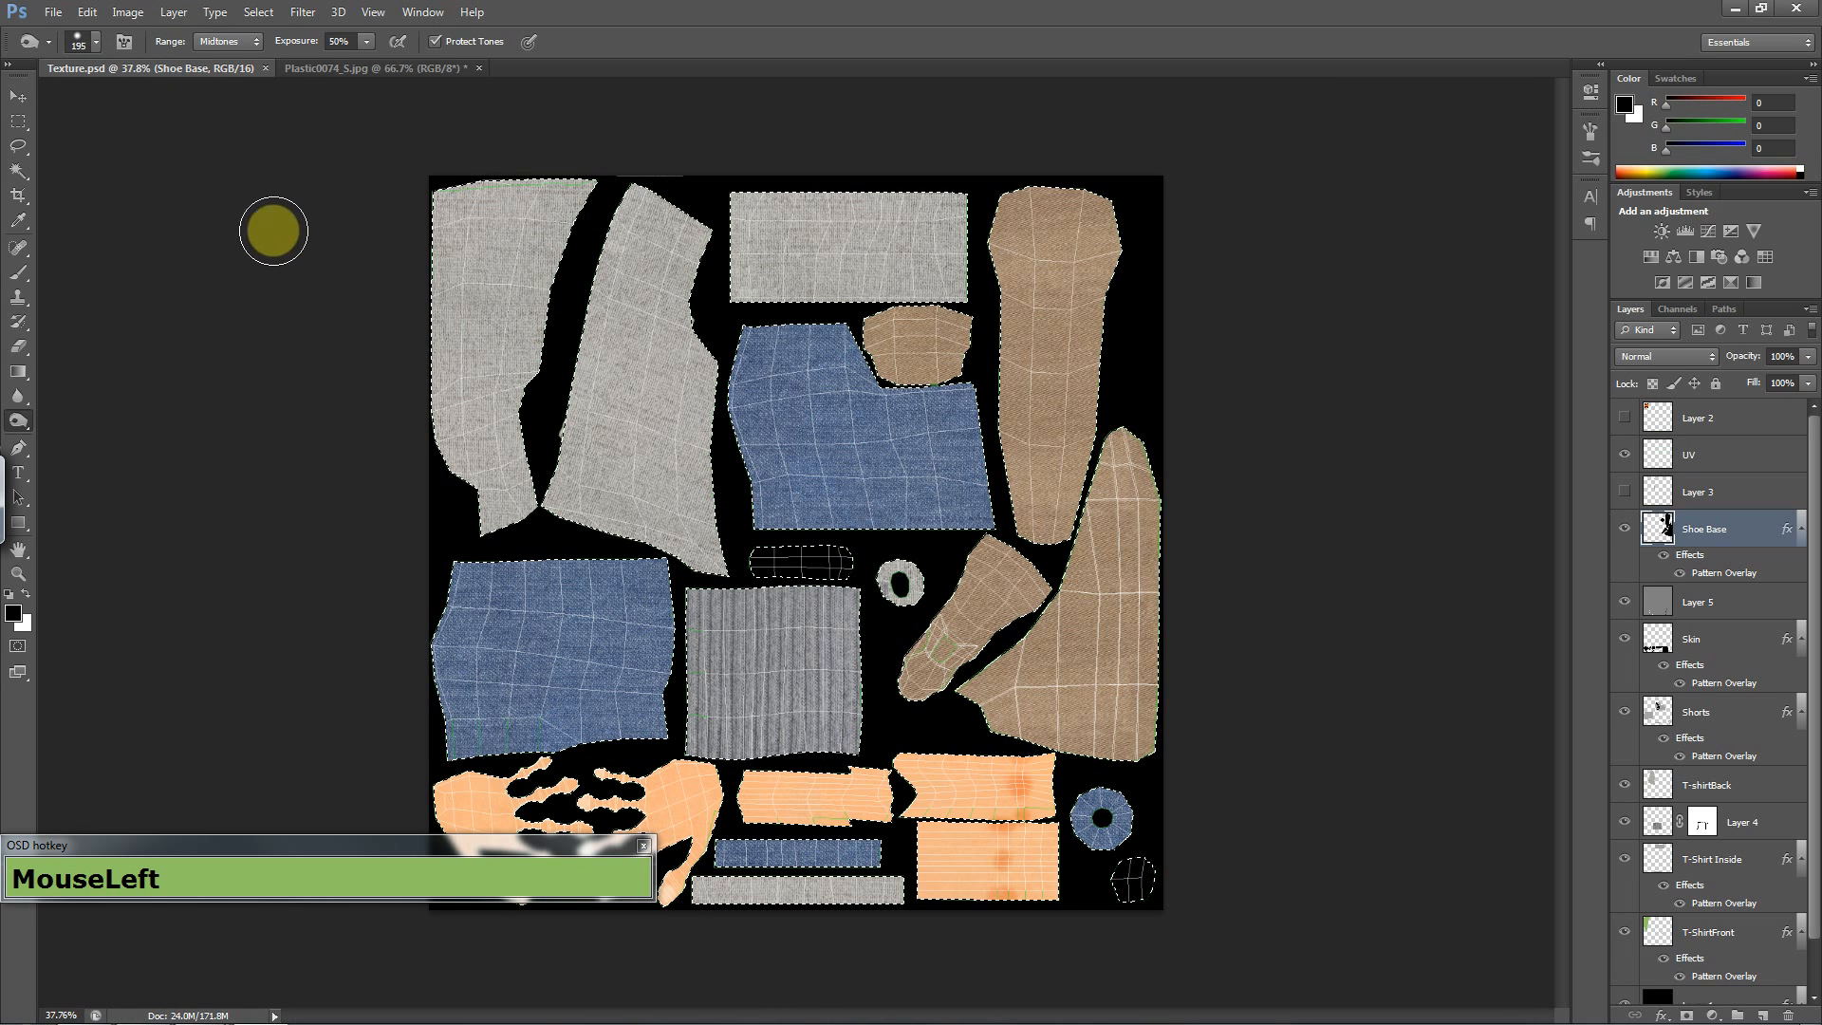
{"action": "key", "text": "ctrl+d"}
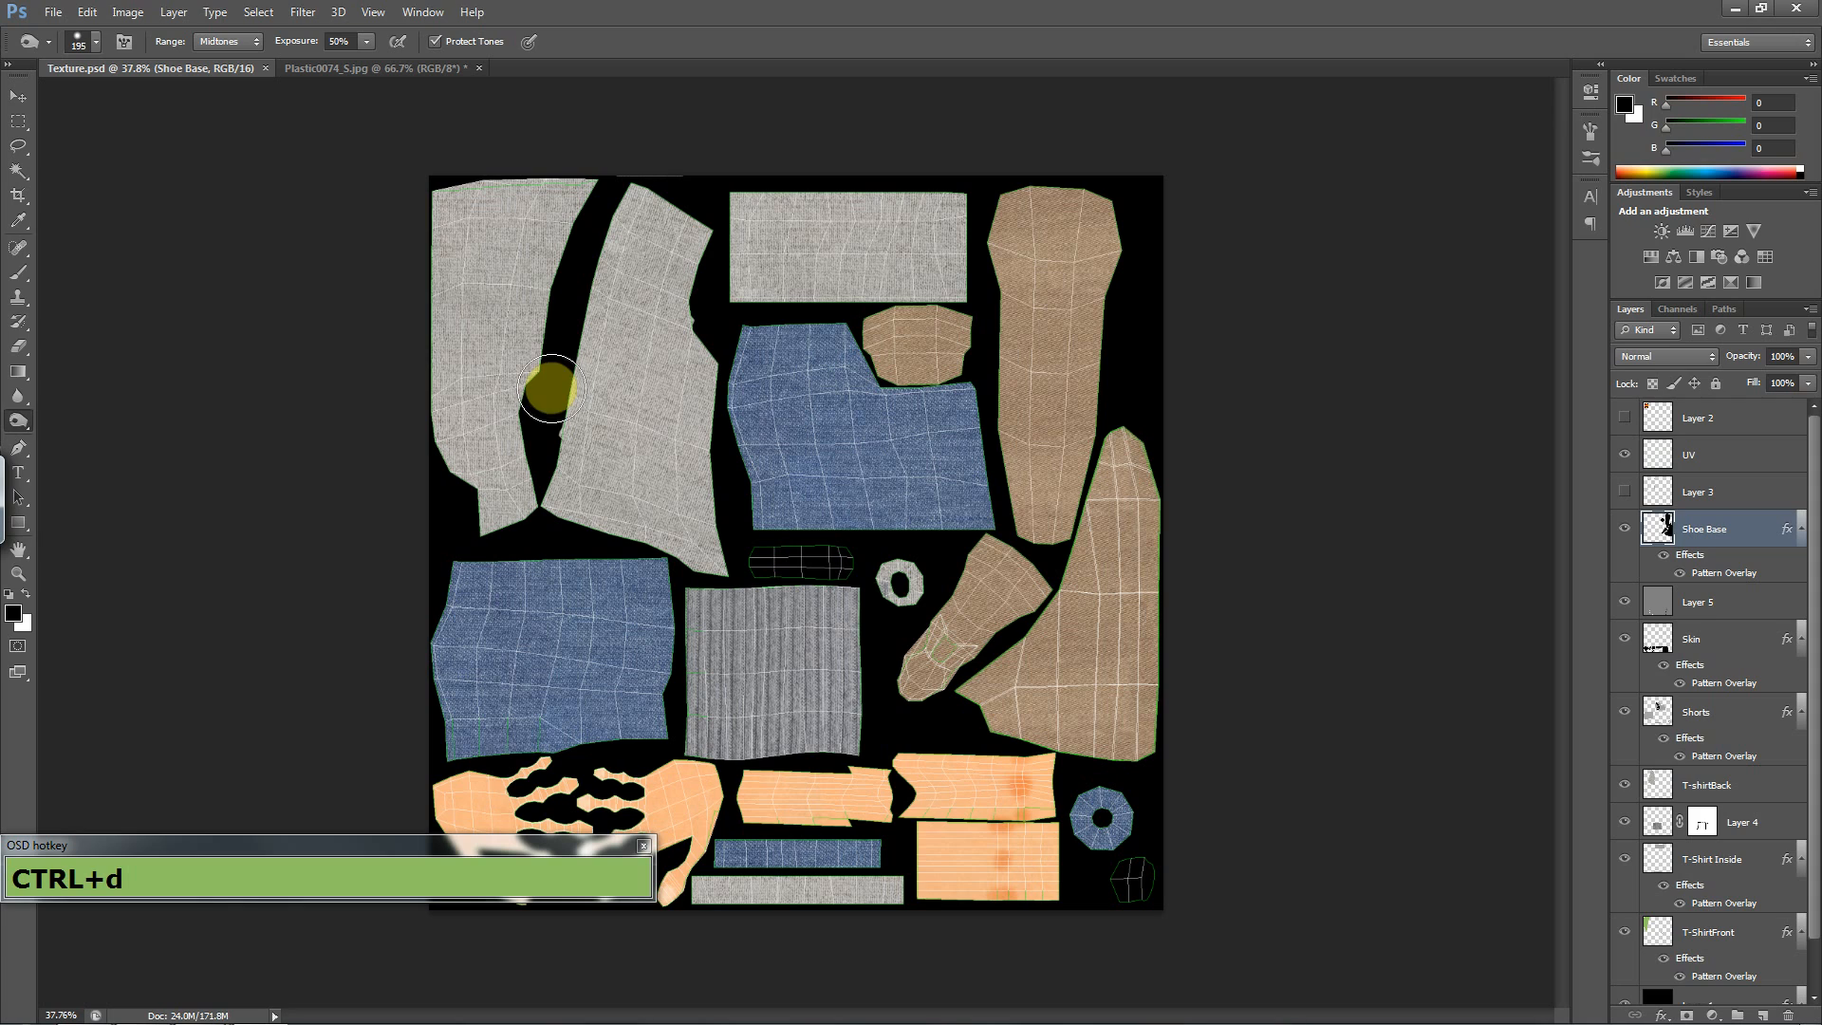
{"action": "left_click", "coordinate": [1760, 1016]}
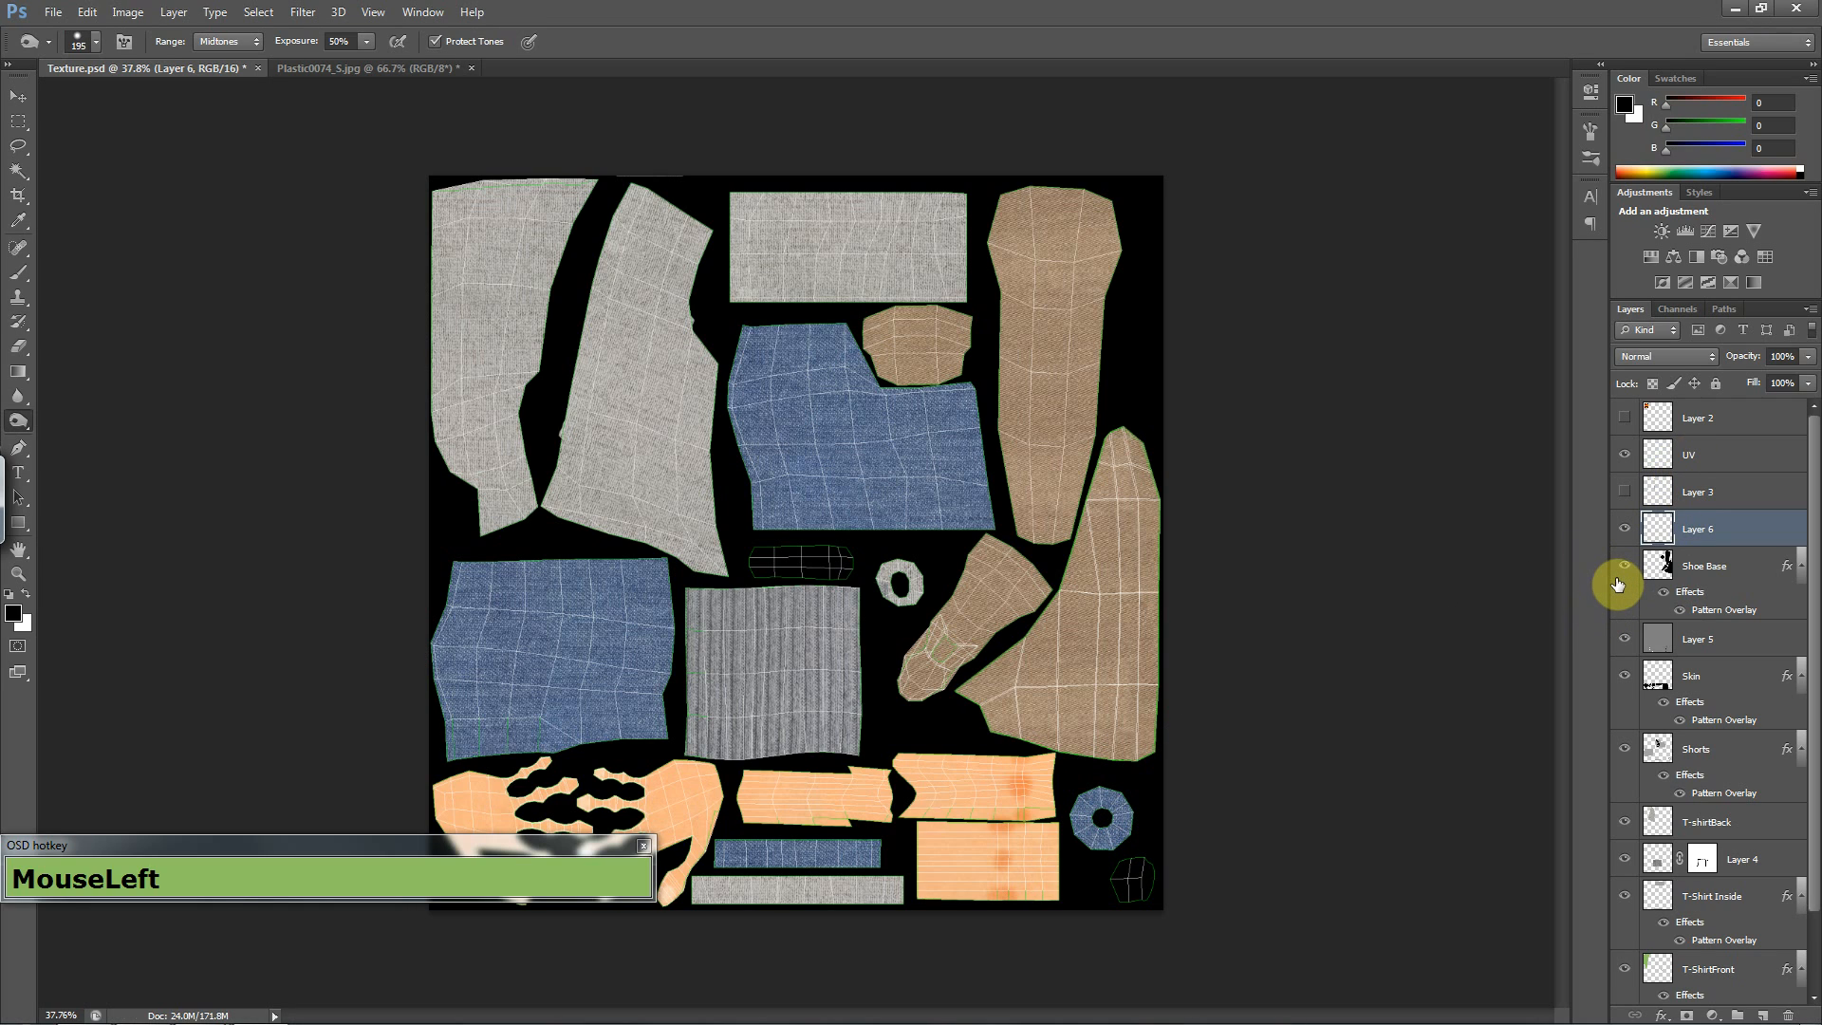
- Give Layer 6 a Pattern Overlay that uses the blue plastic pattern
{"action": "double_click", "coordinate": [1777, 537]}
{"action": "left_click", "coordinate": [697, 453]}
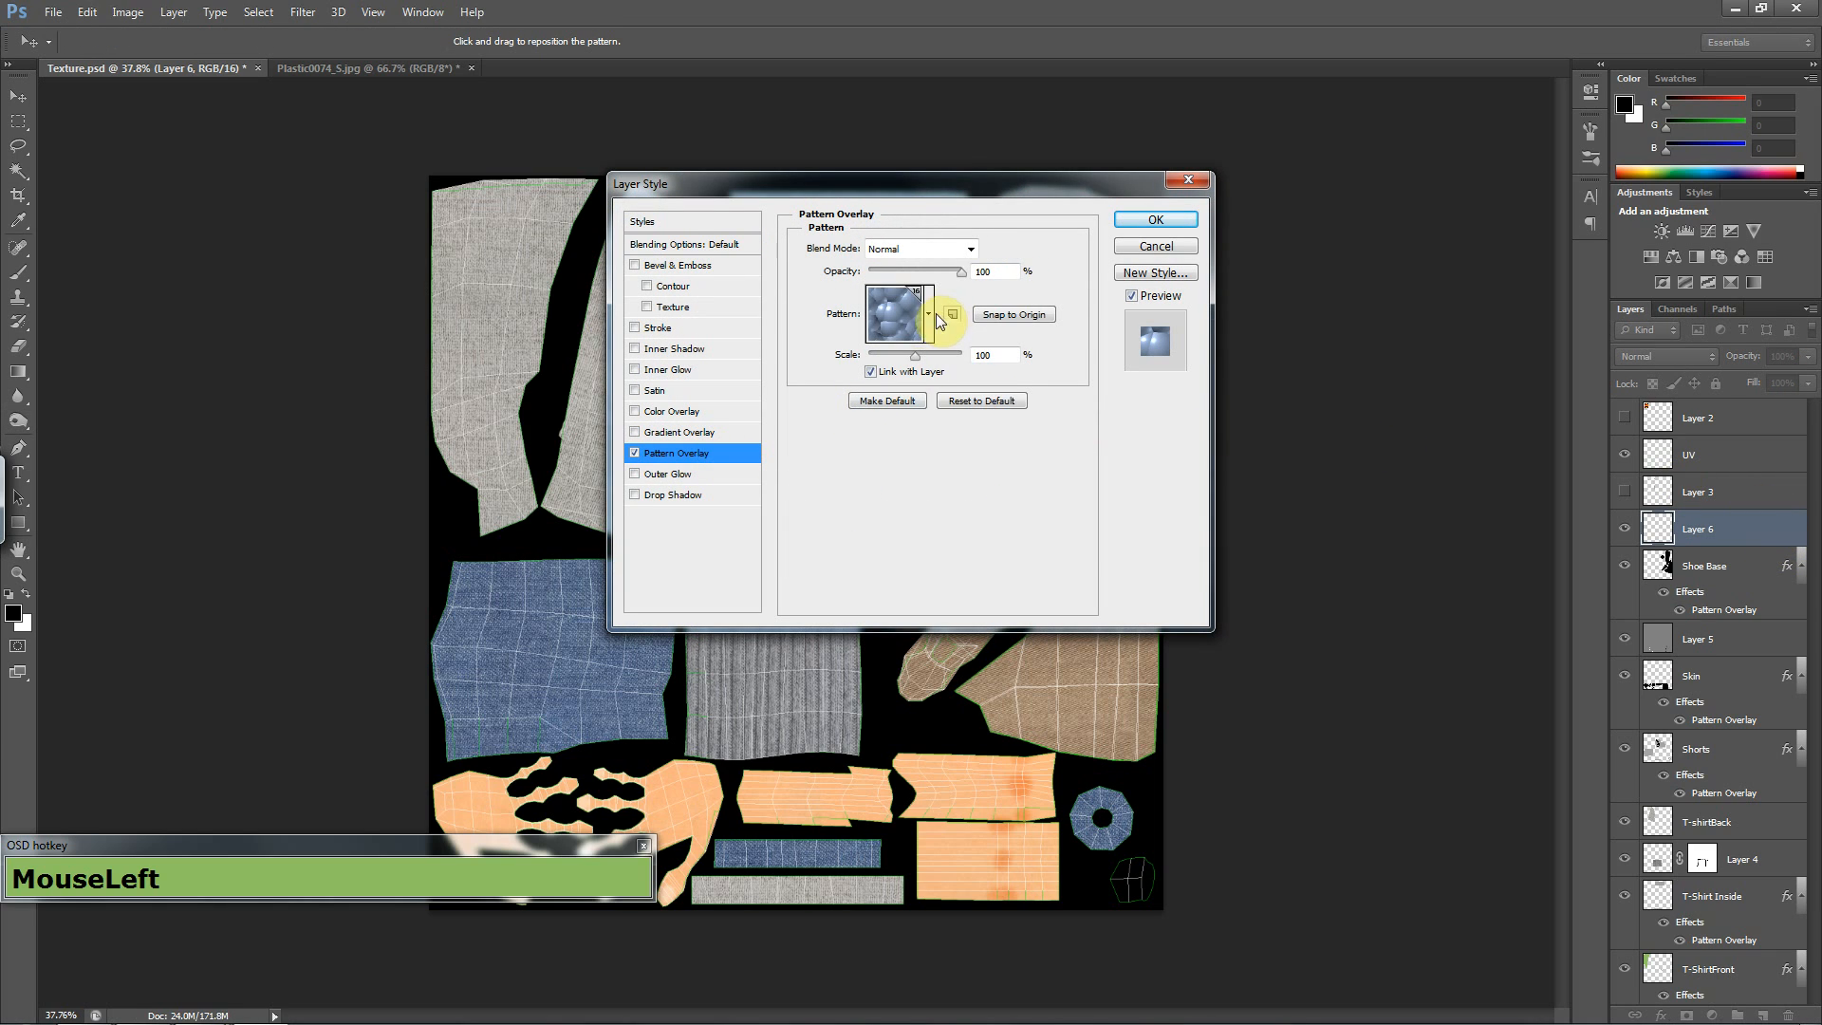
{"action": "left_click", "coordinate": [929, 323]}
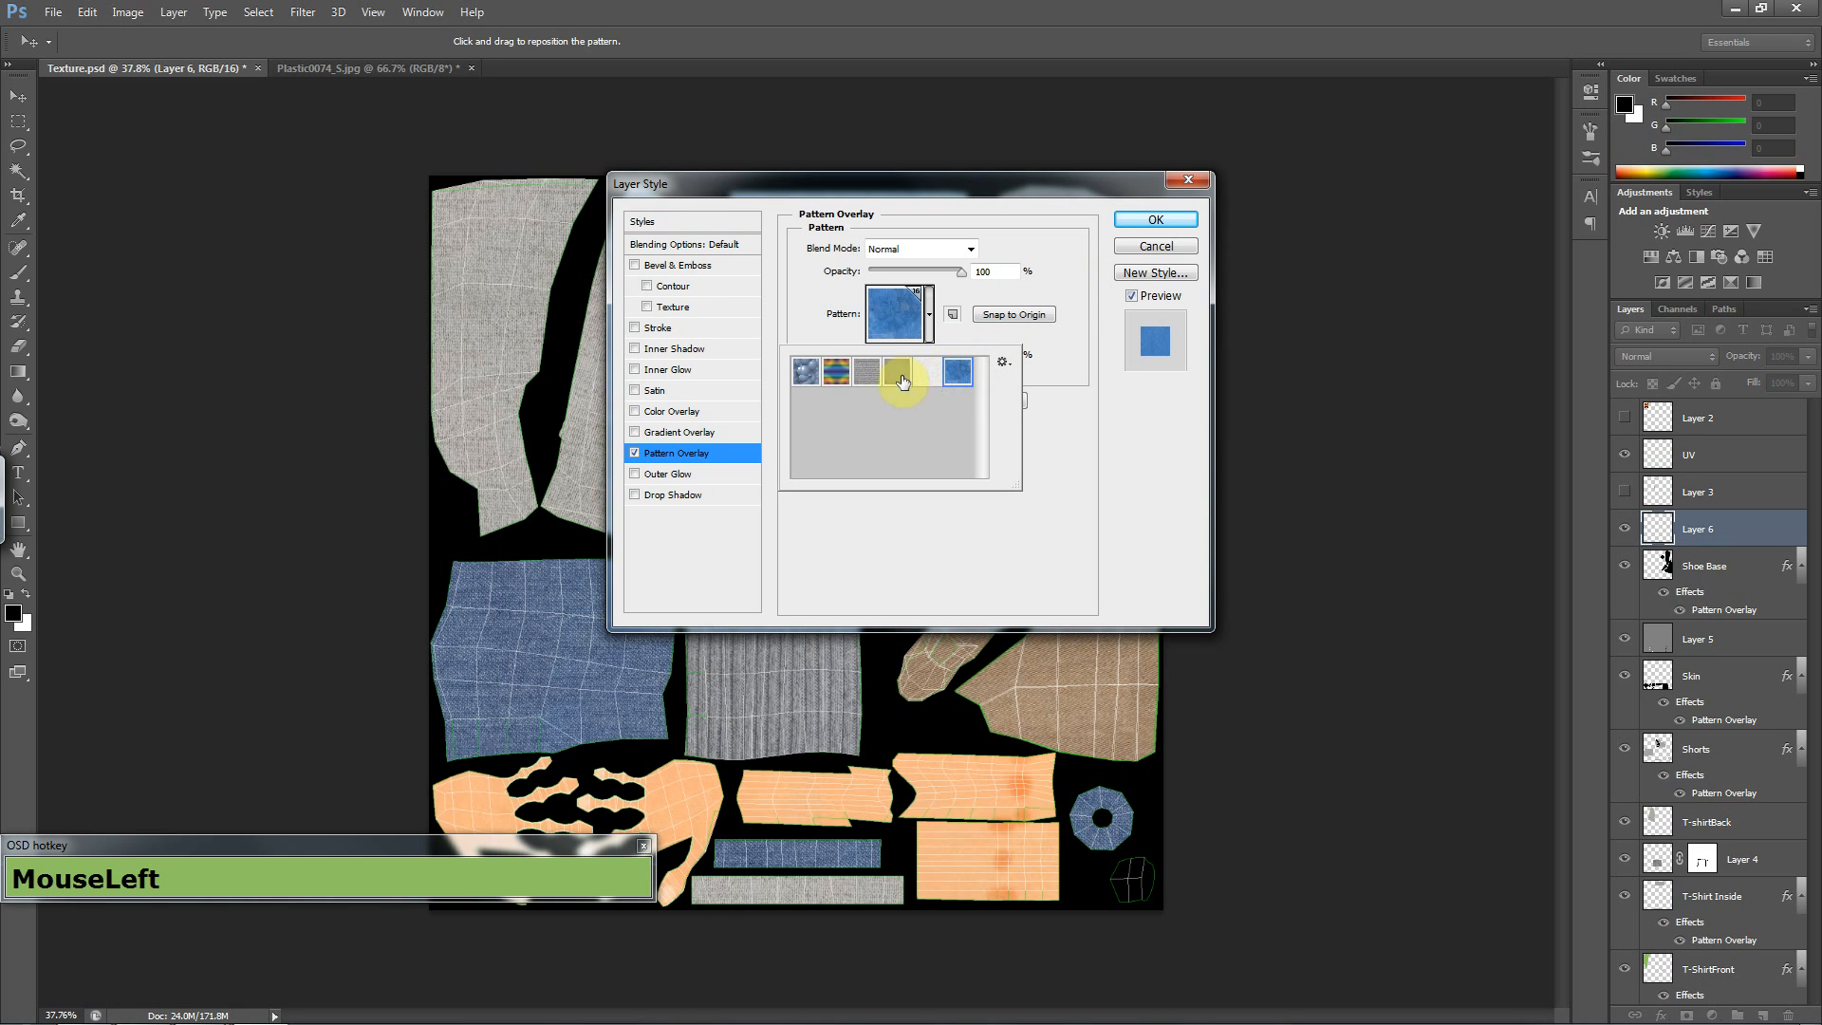
{"action": "left_click", "coordinate": [1143, 247]}
{"action": "left_click", "coordinate": [1155, 221]}
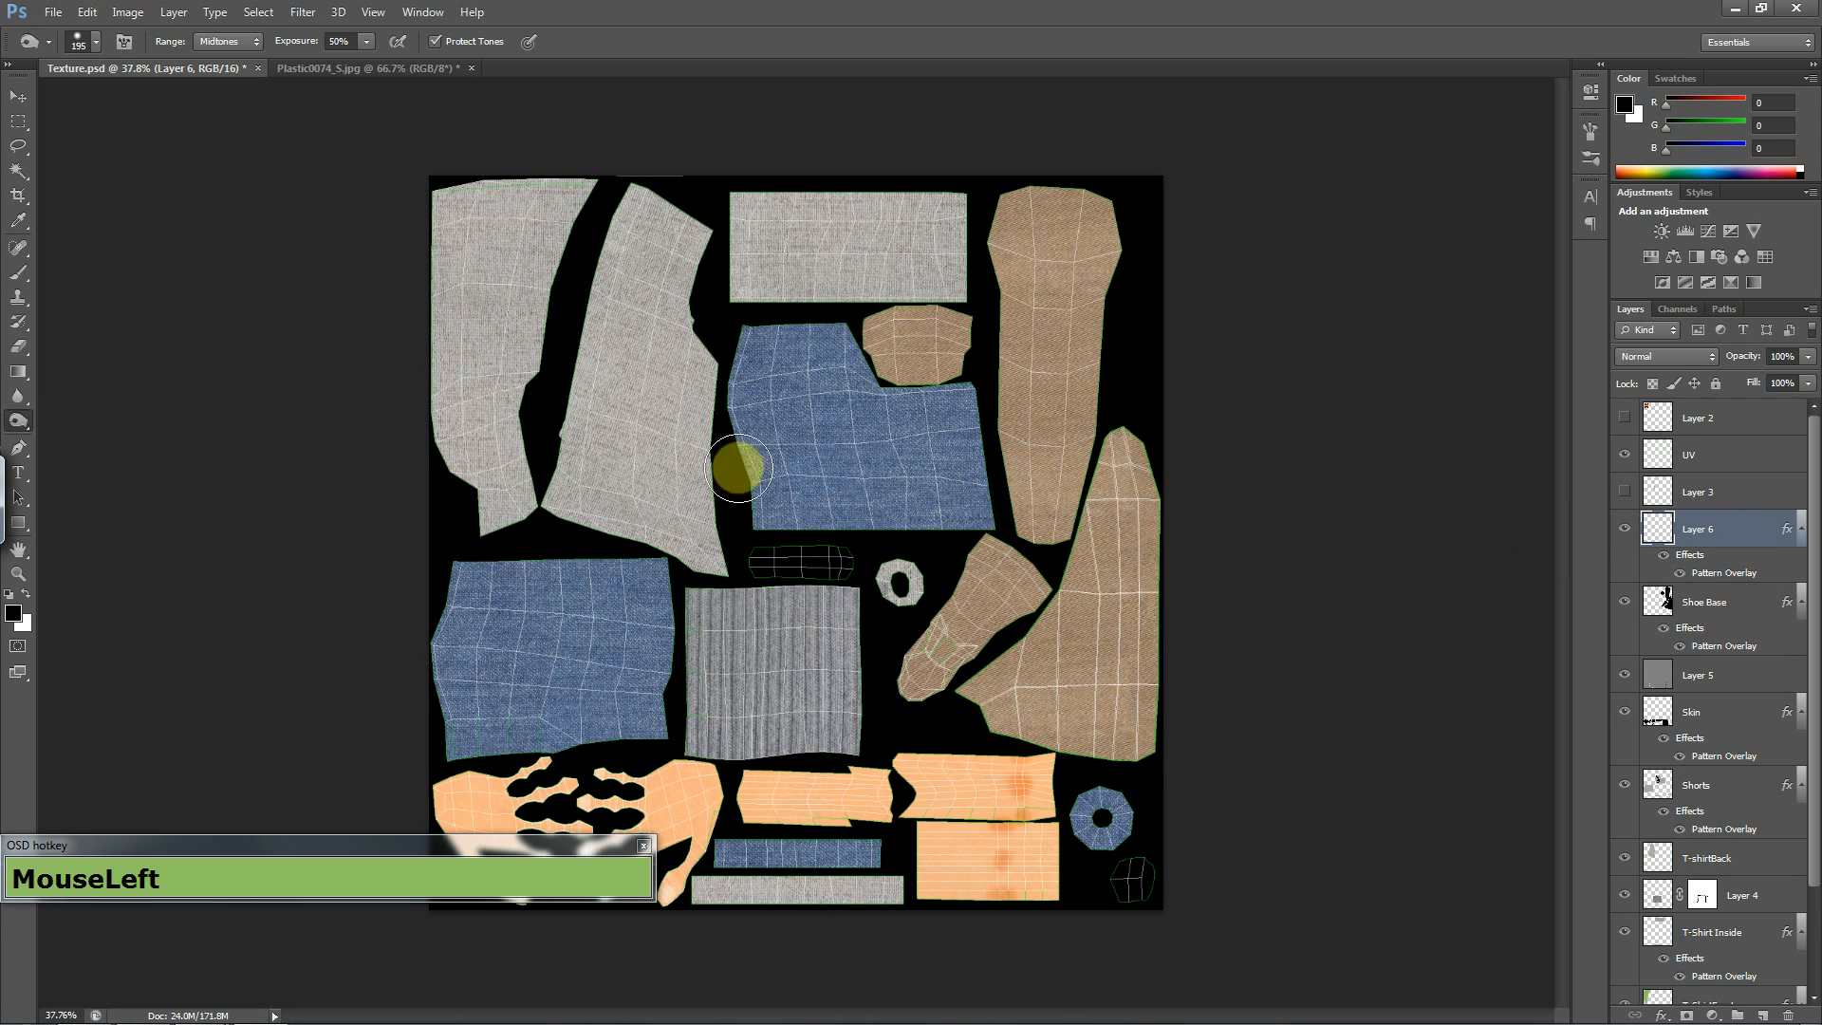
- Load the outlines of the Shoe Base pieces as a selection and make Layer 6 active
{"action": "left_click", "coordinate": [18, 169]}
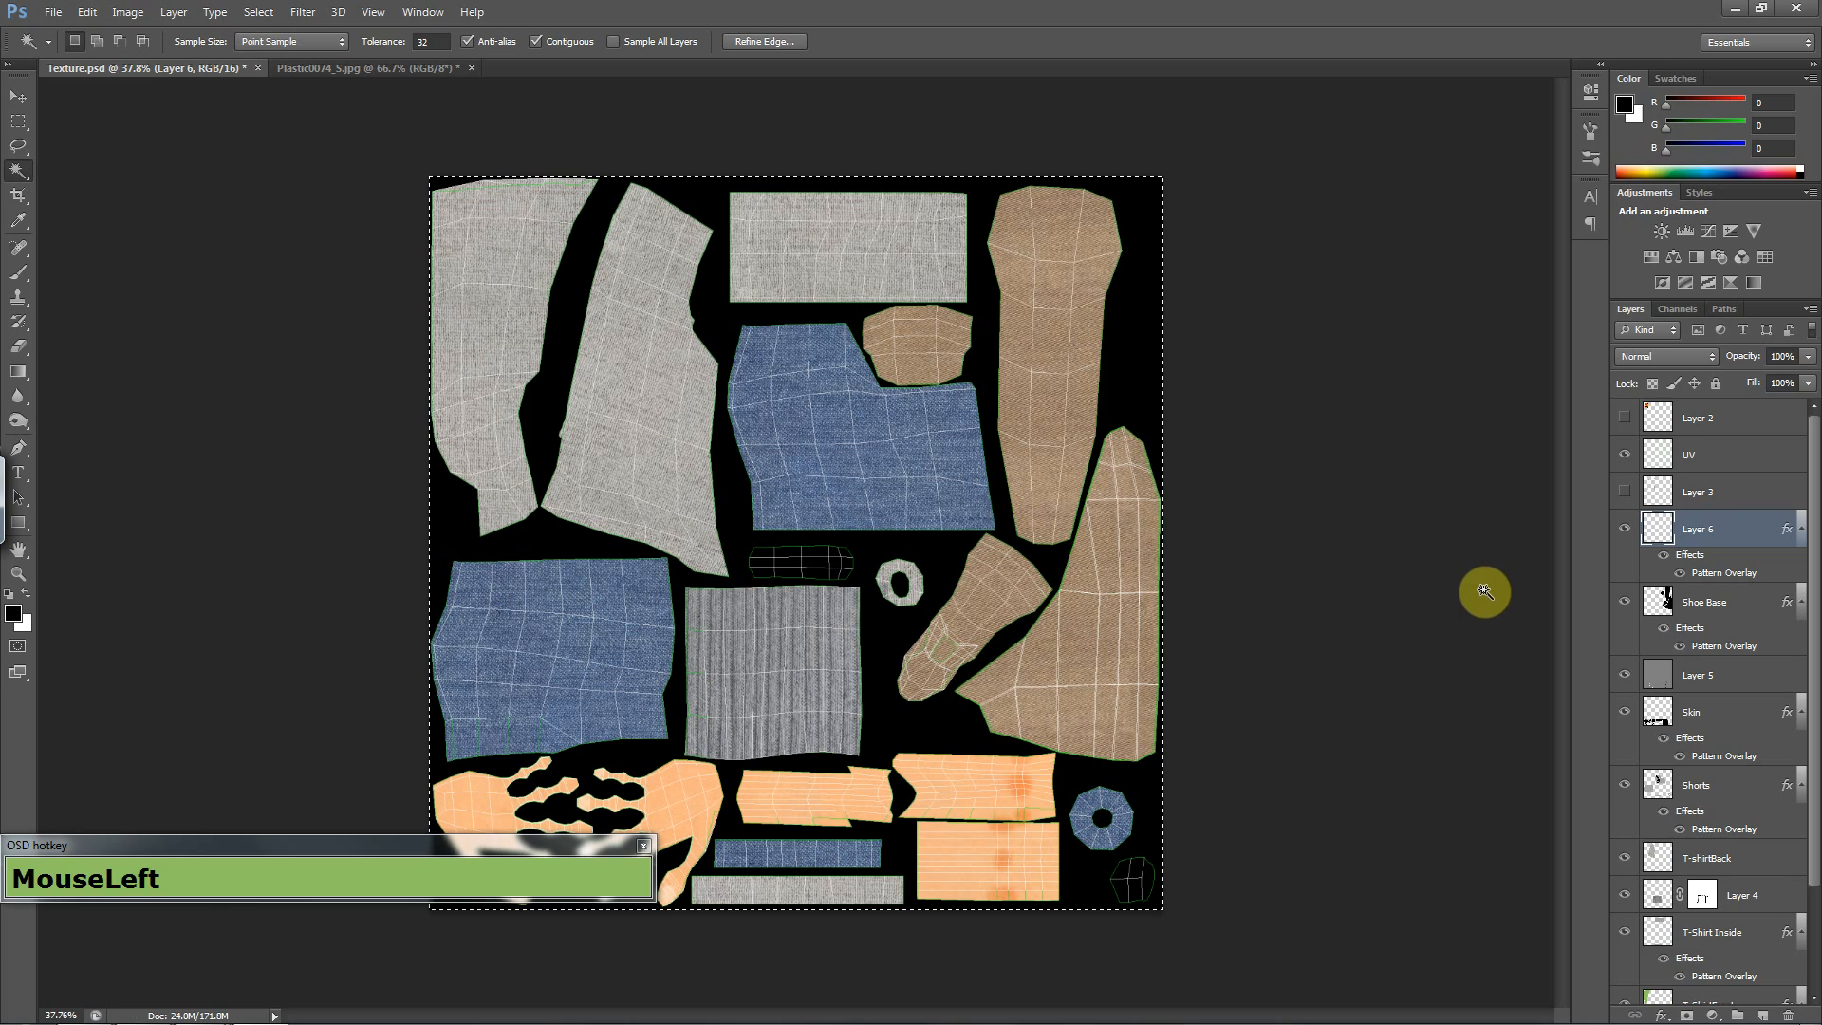
{"action": "key", "text": "ctrl+d"}
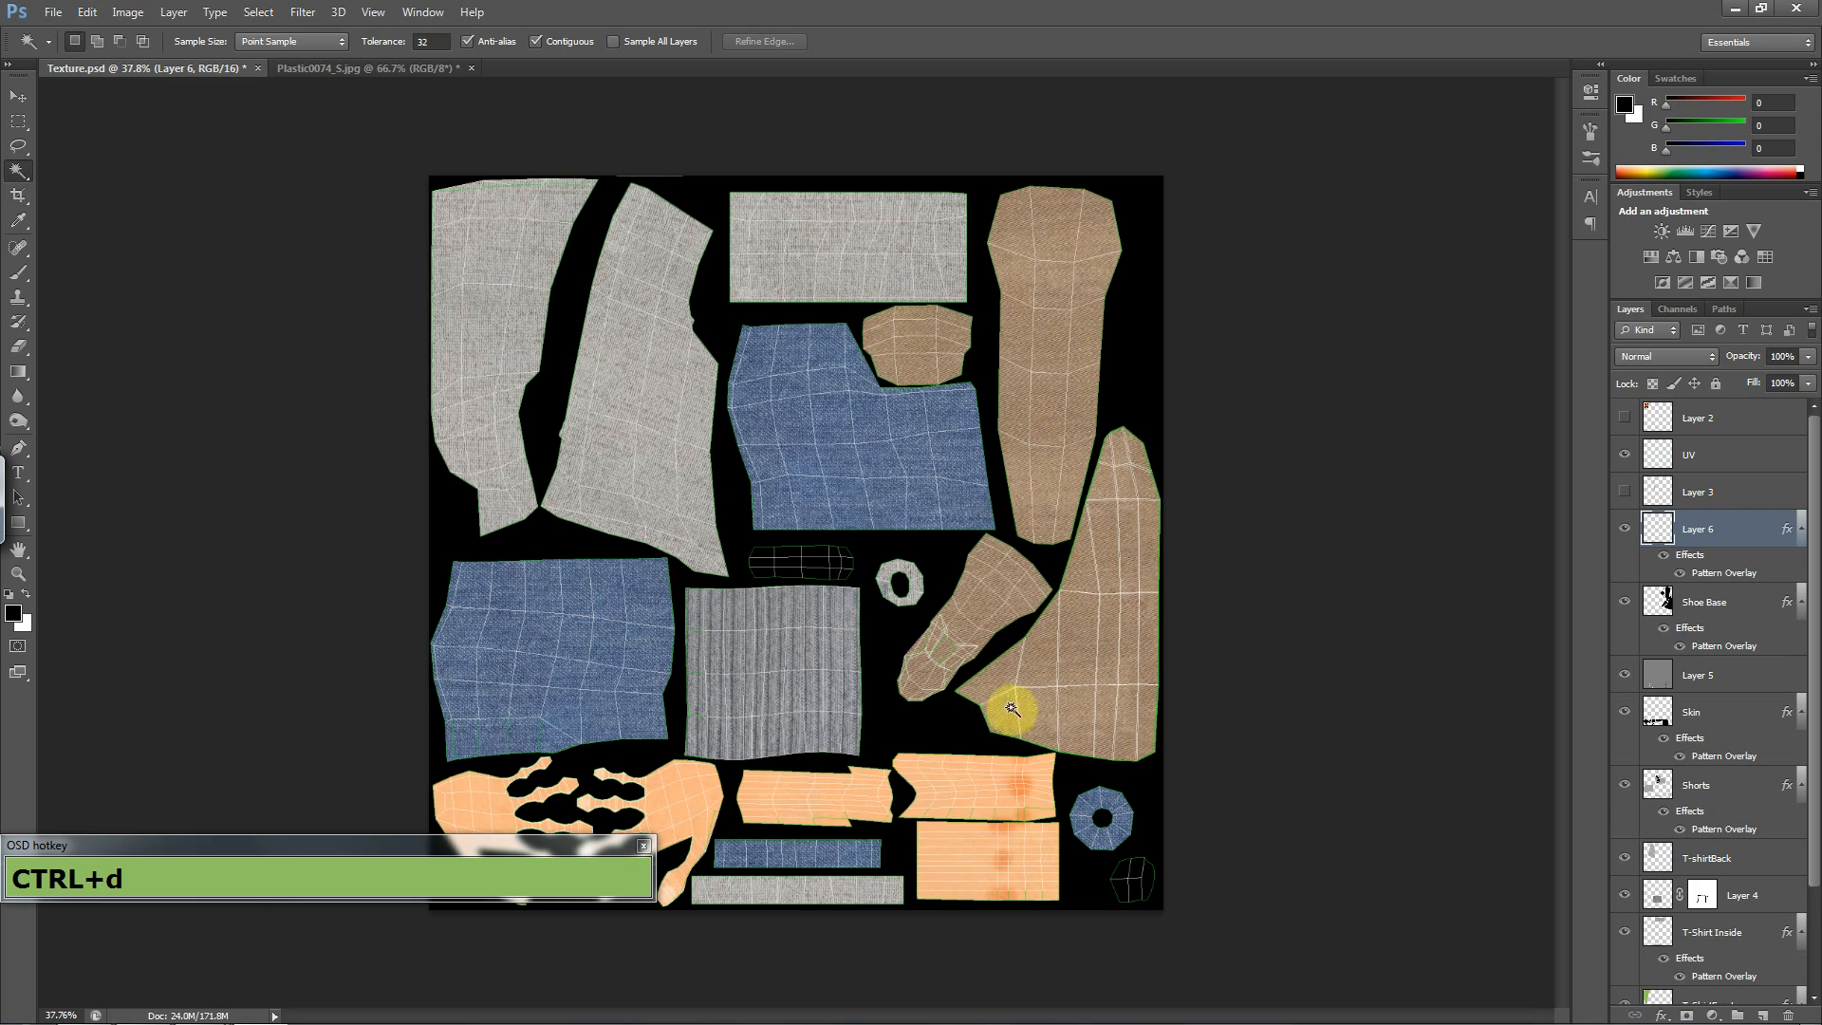
{"action": "left_click_drag", "start_coordinate": [1813, 612], "coordinate": [1813, 634]}
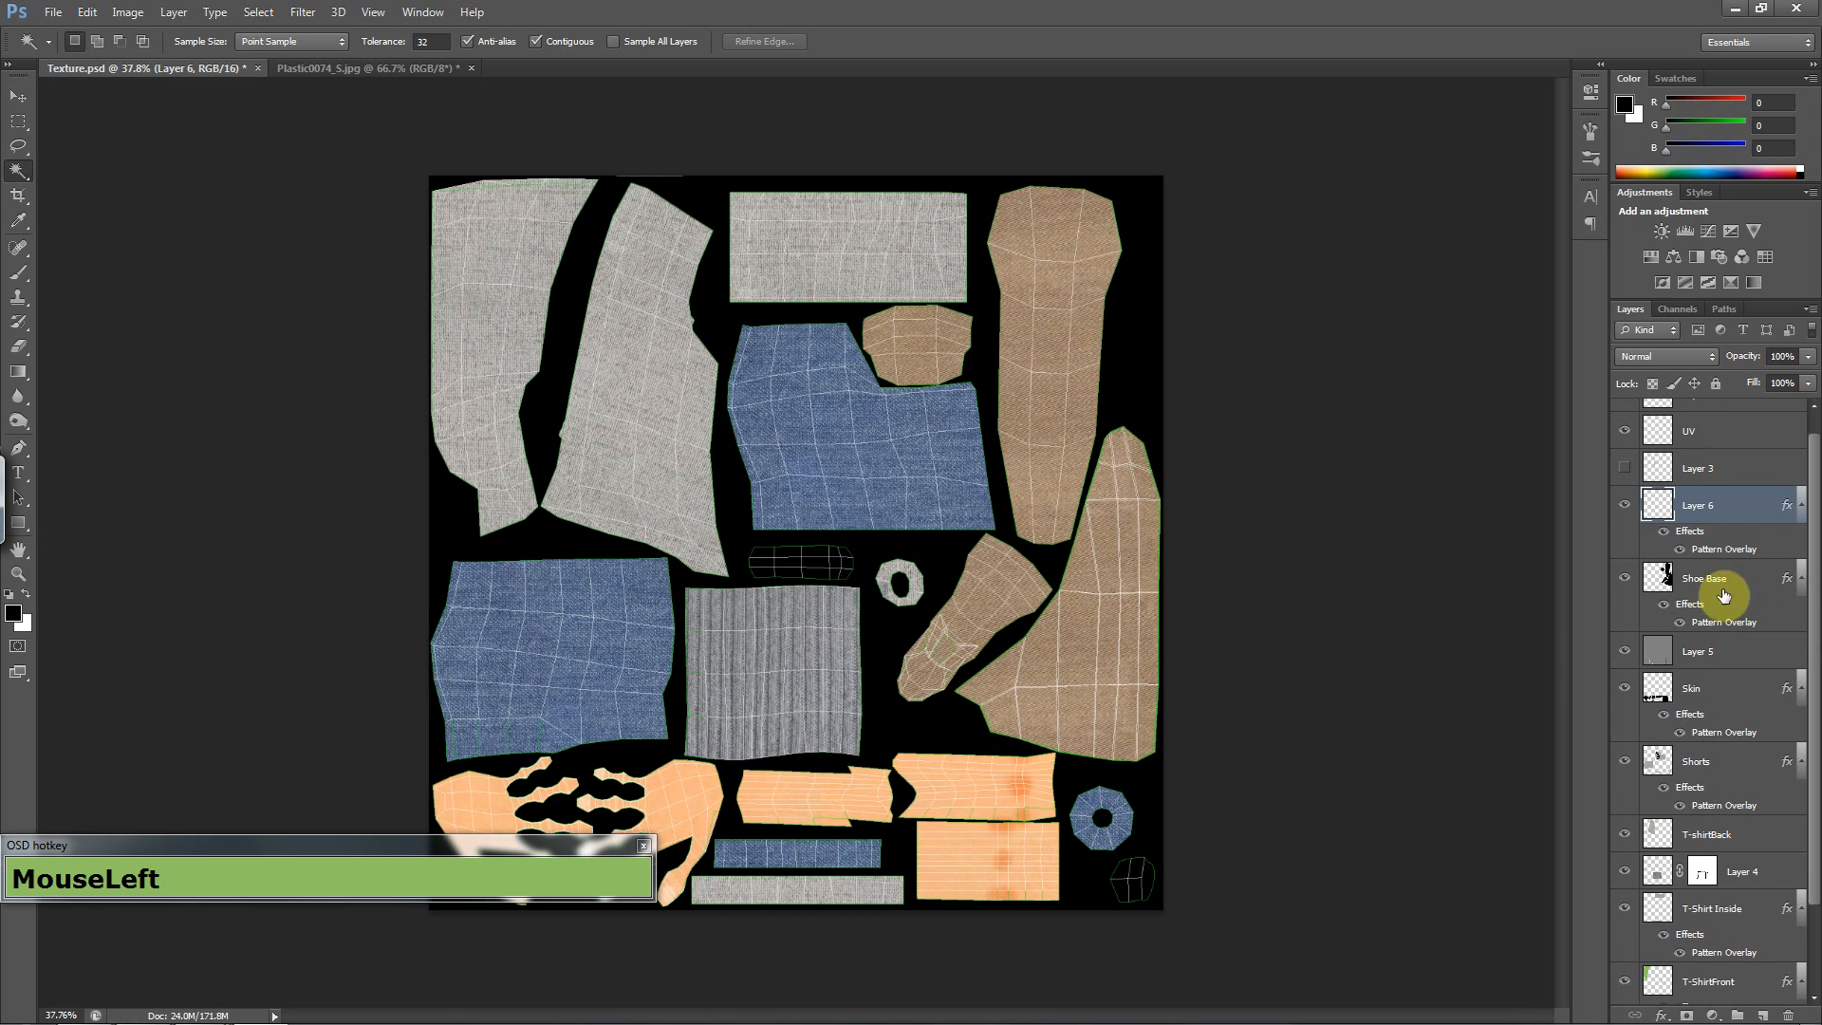
{"action": "left_click", "coordinate": [1664, 581]}
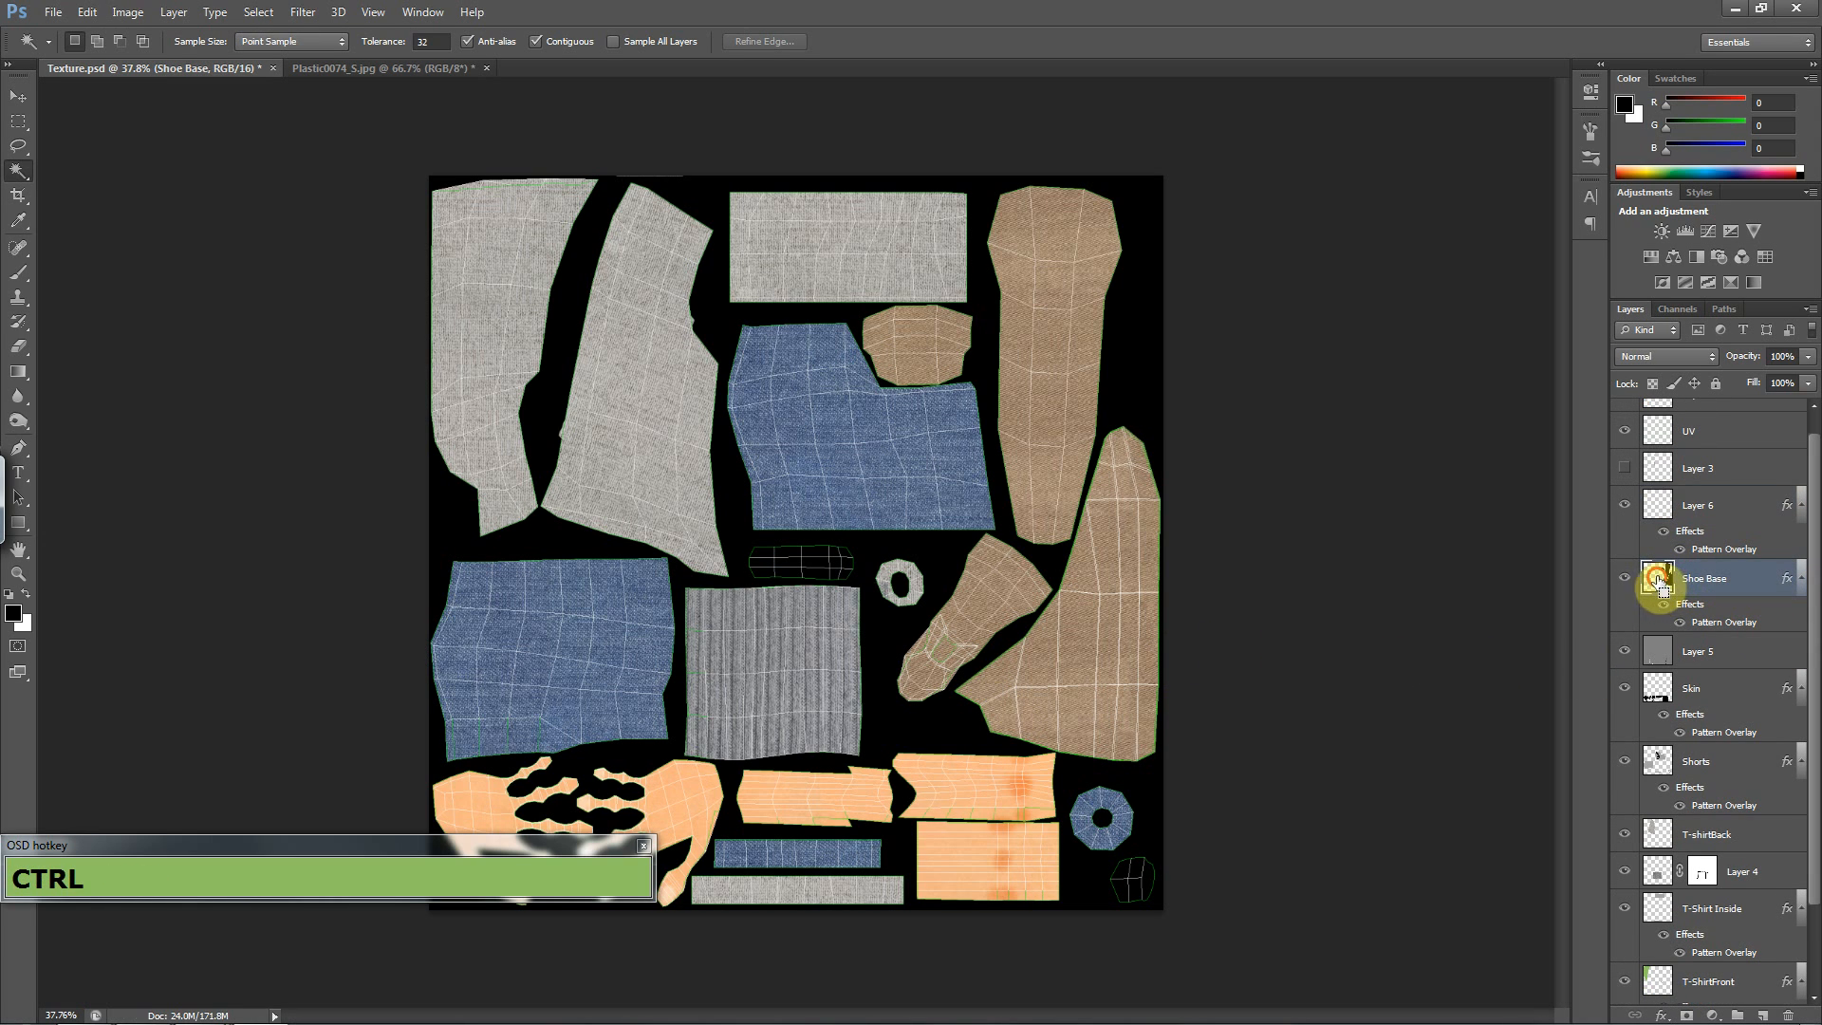
{"action": "left_click", "coordinate": [1660, 580], "text": "ctrl"}
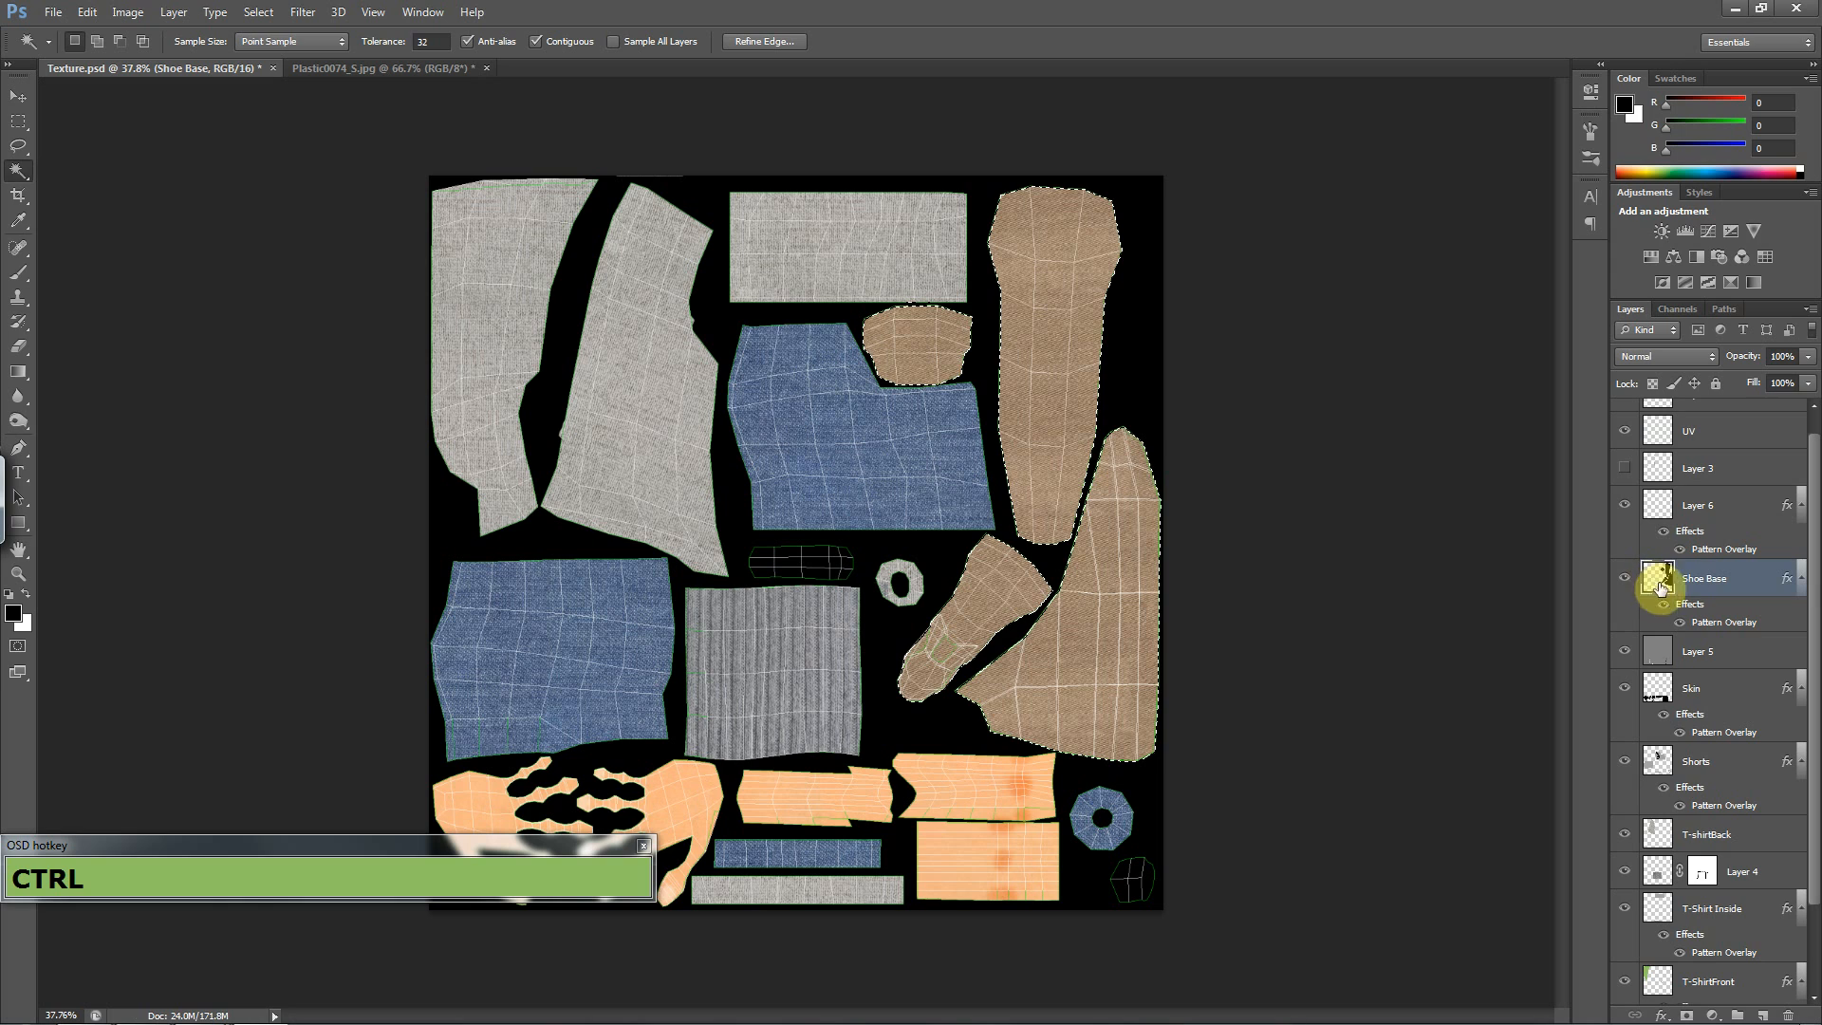
{"action": "left_click", "coordinate": [1739, 508]}
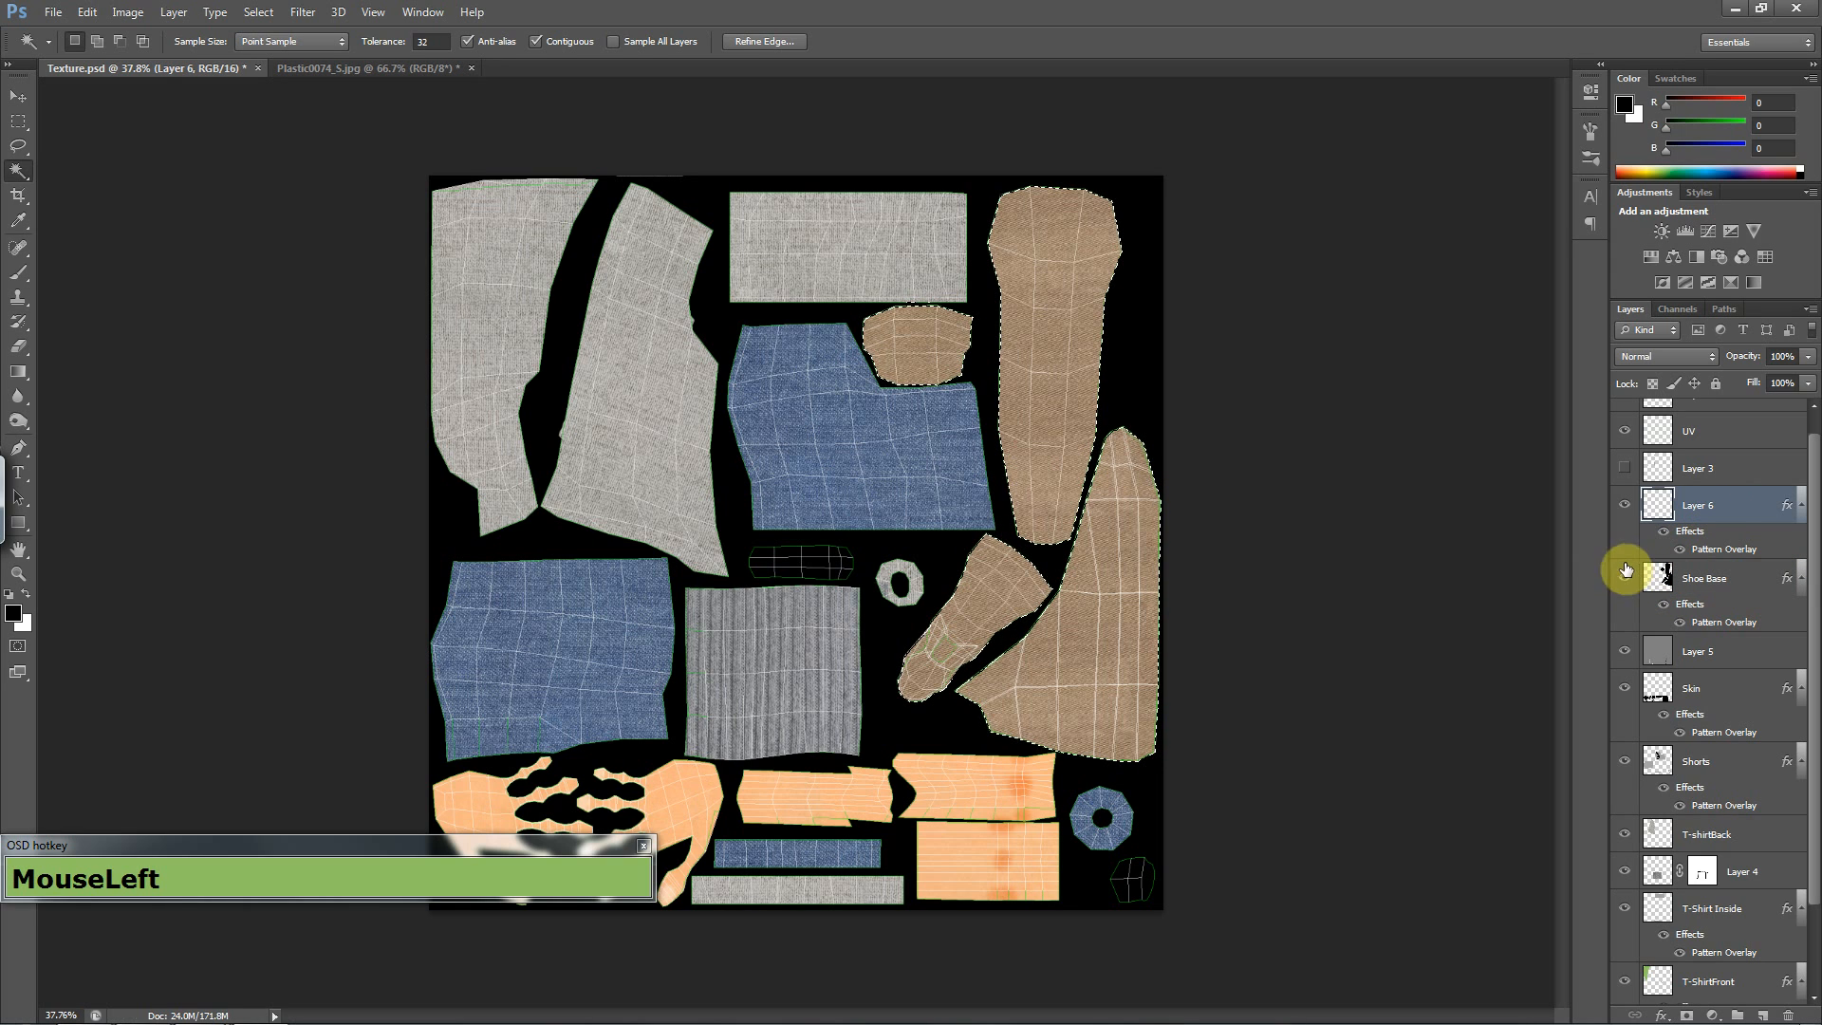
- Try painting on the large tapering shoe piece with a 96 px brush, undoing the stroke and clearing the selection
{"action": "key", "text": "b"}
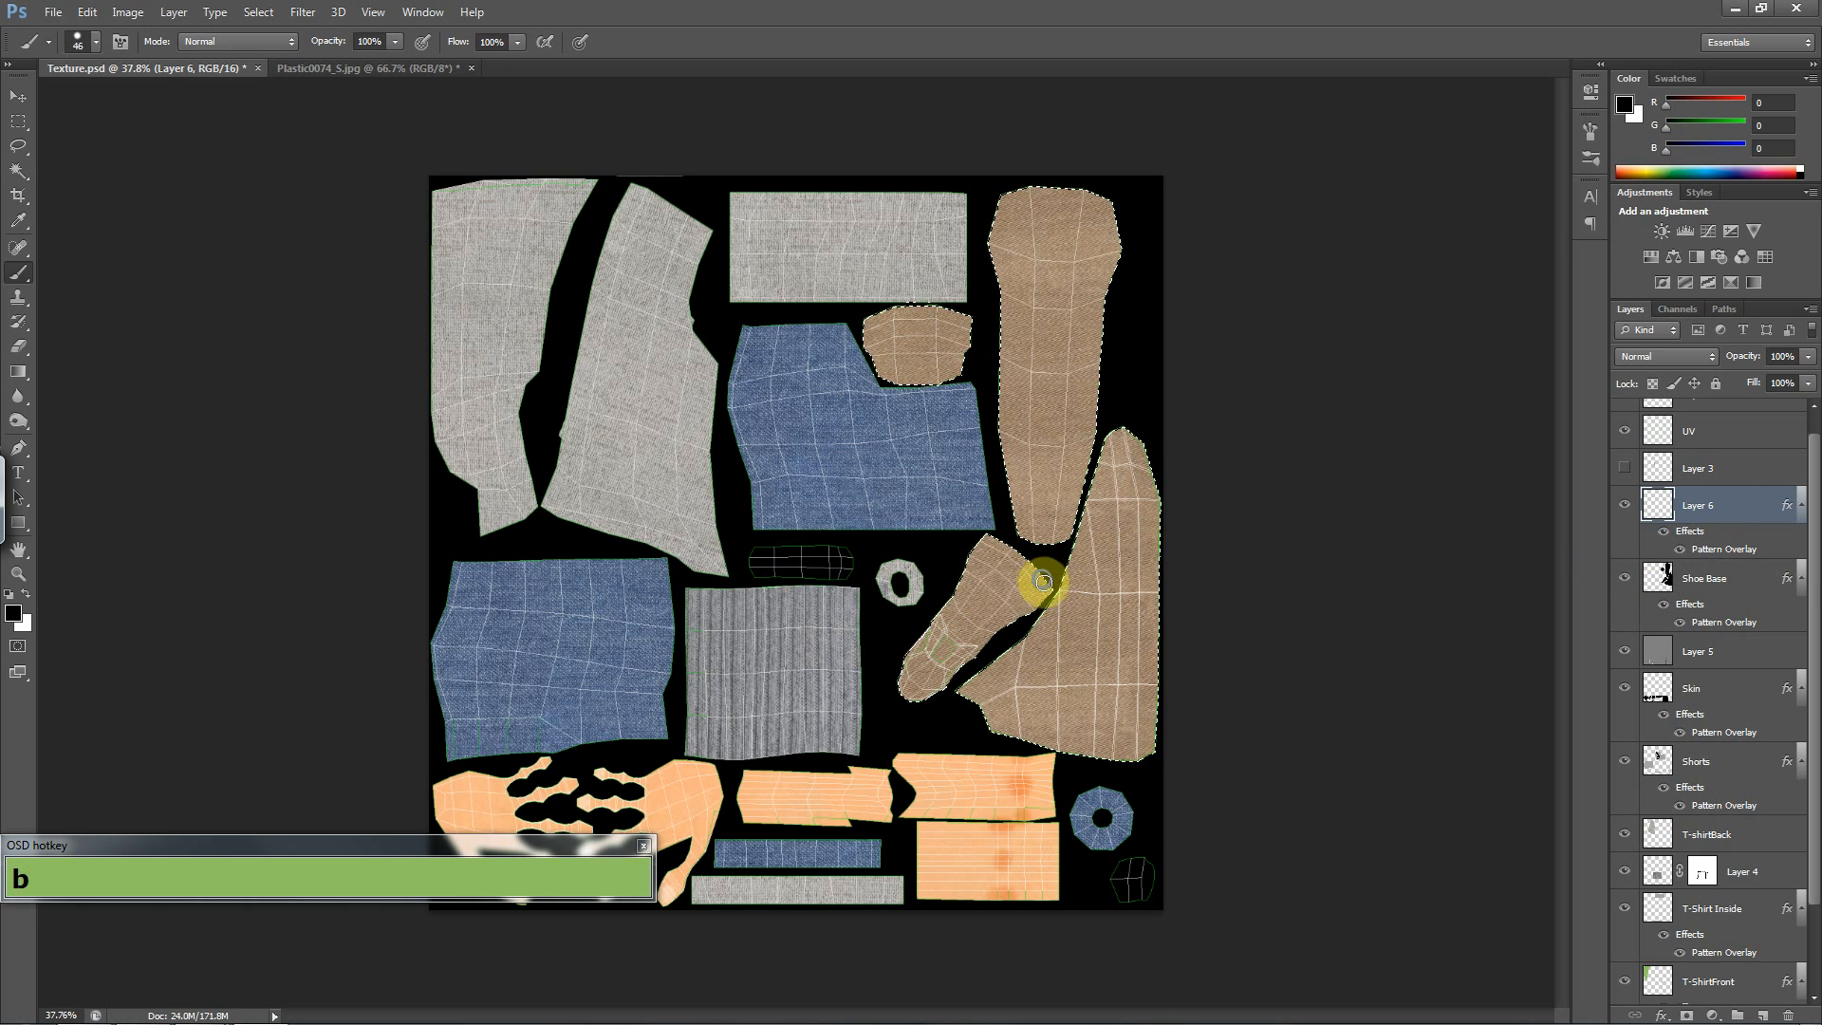
{"action": "right_click", "coordinate": [1043, 582]}
{"action": "left_click_drag", "start_coordinate": [1110, 618], "coordinate": [1155, 610]}
{"action": "left_click", "coordinate": [1135, 513]}
{"action": "mouse_move", "coordinate": [1136, 512]}
{"action": "left_mouse_down"}
{"action": "mouse_move", "coordinate": [1165, 521]}
{"action": "mouse_move", "coordinate": [1120, 474]}
{"action": "mouse_move", "coordinate": [1147, 655]}
{"action": "mouse_move", "coordinate": [1098, 806]}
{"action": "mouse_move", "coordinate": [1104, 464]}
{"action": "mouse_move", "coordinate": [1070, 683]}
{"action": "mouse_move", "coordinate": [1106, 598]}
{"action": "mouse_move", "coordinate": [1098, 724]}
{"action": "mouse_move", "coordinate": [1124, 747]}
{"action": "mouse_move", "coordinate": [1080, 733]}
{"action": "mouse_move", "coordinate": [1082, 627]}
{"action": "mouse_move", "coordinate": [1123, 521]}
{"action": "left_mouse_up"}
{"action": "key", "text": "ctrl+z"}
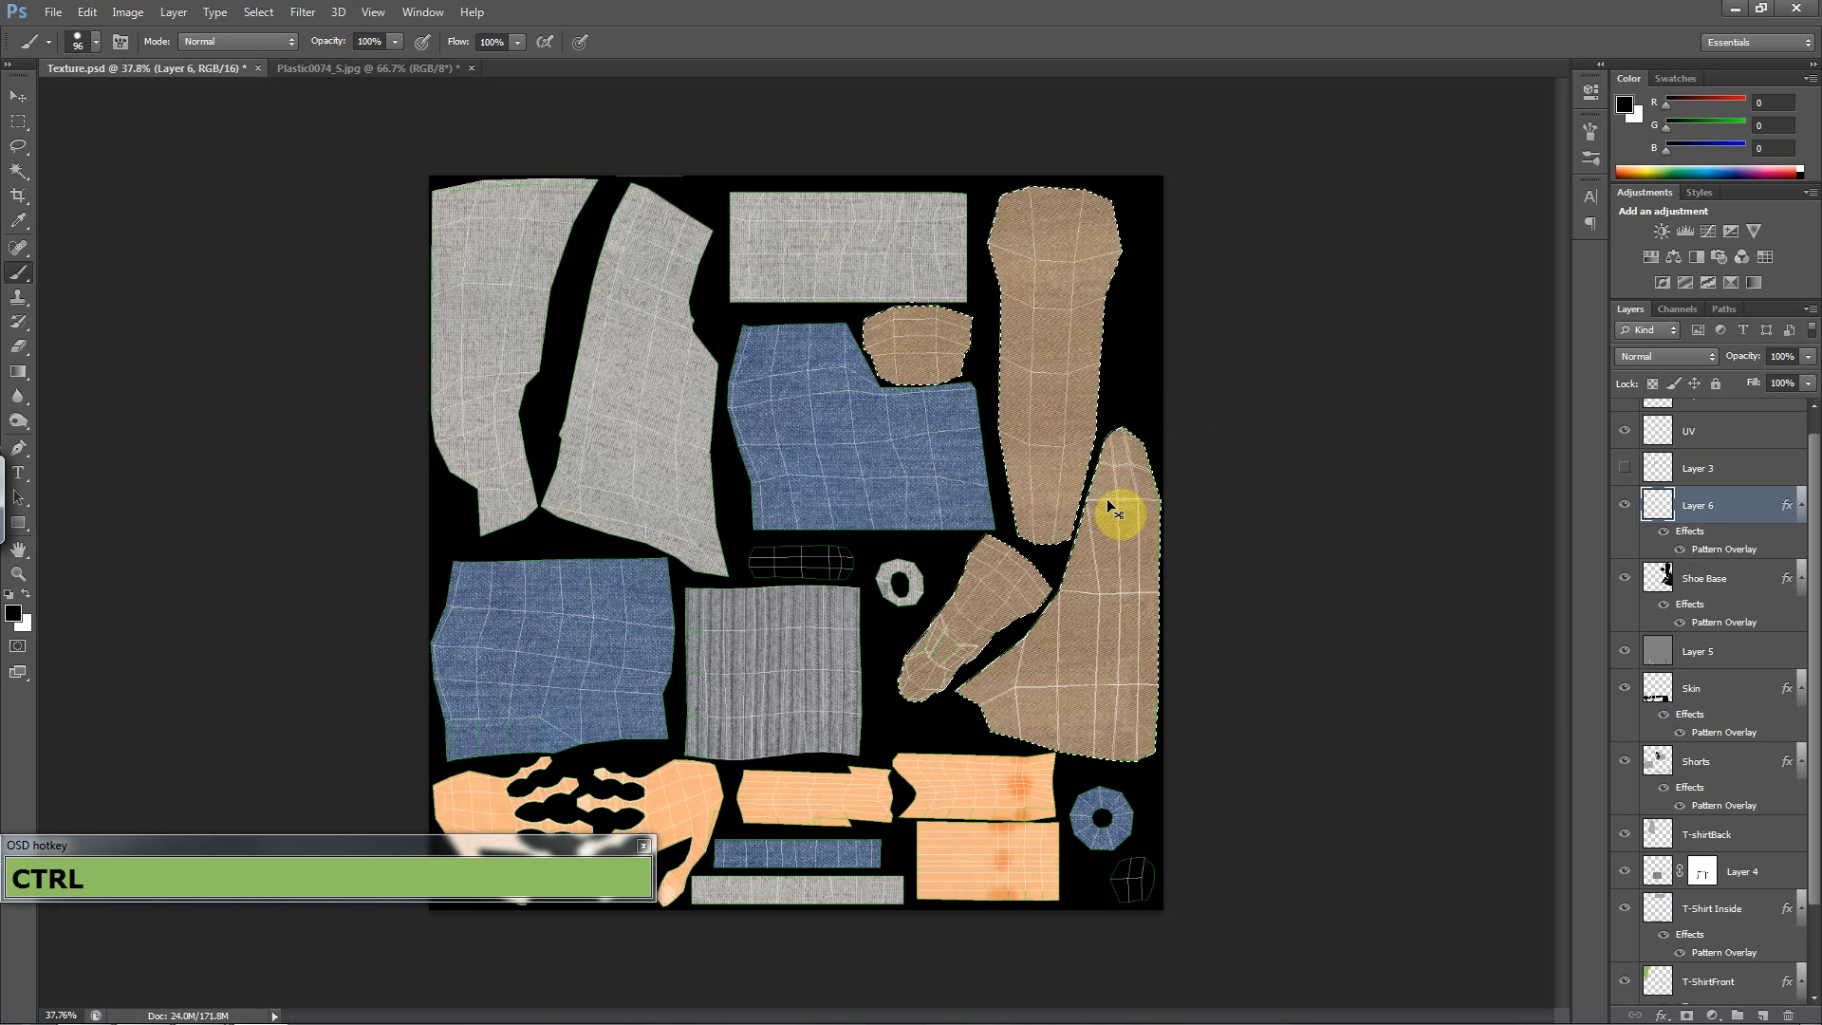
{"action": "key", "text": "ctrl+d"}
- In the Plastic0074_S.jpg image, draw a wavy Pen path across the lower third, extending past both side edges of the canvas
{"action": "left_click", "coordinate": [418, 68]}
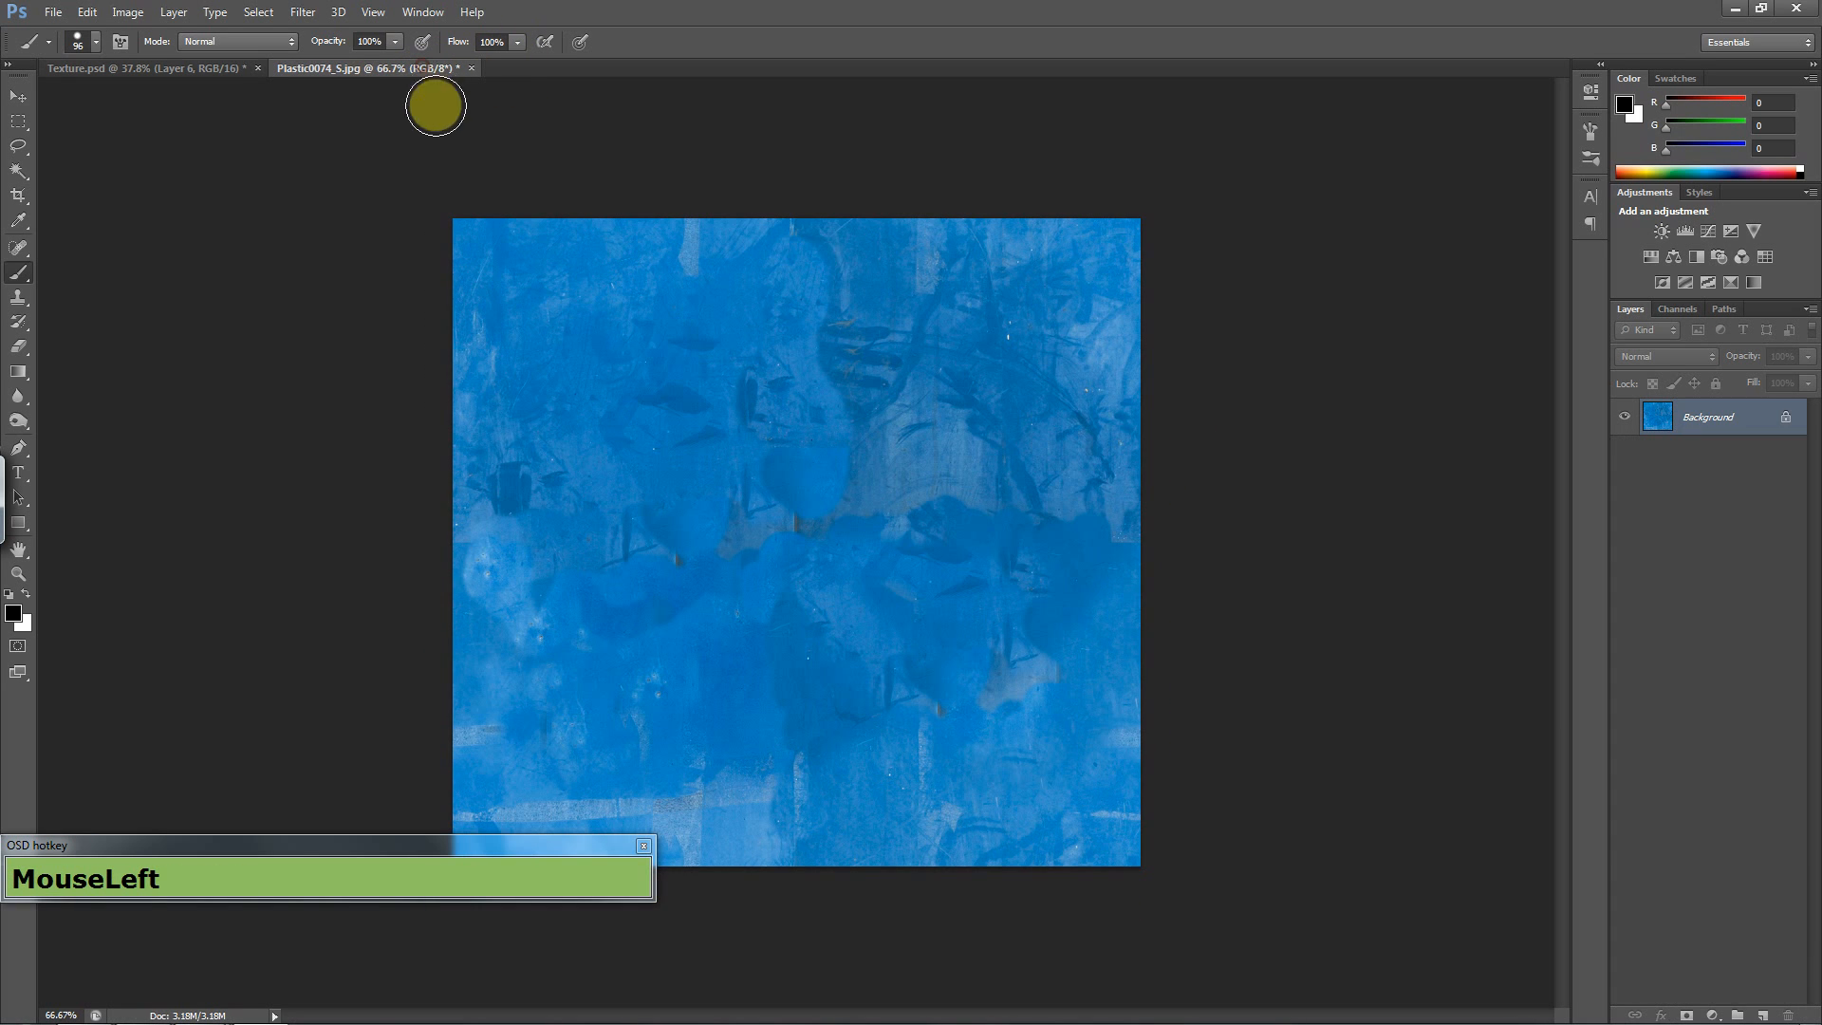
{"action": "left_click_drag", "start_coordinate": [695, 586], "coordinate": [718, 566]}
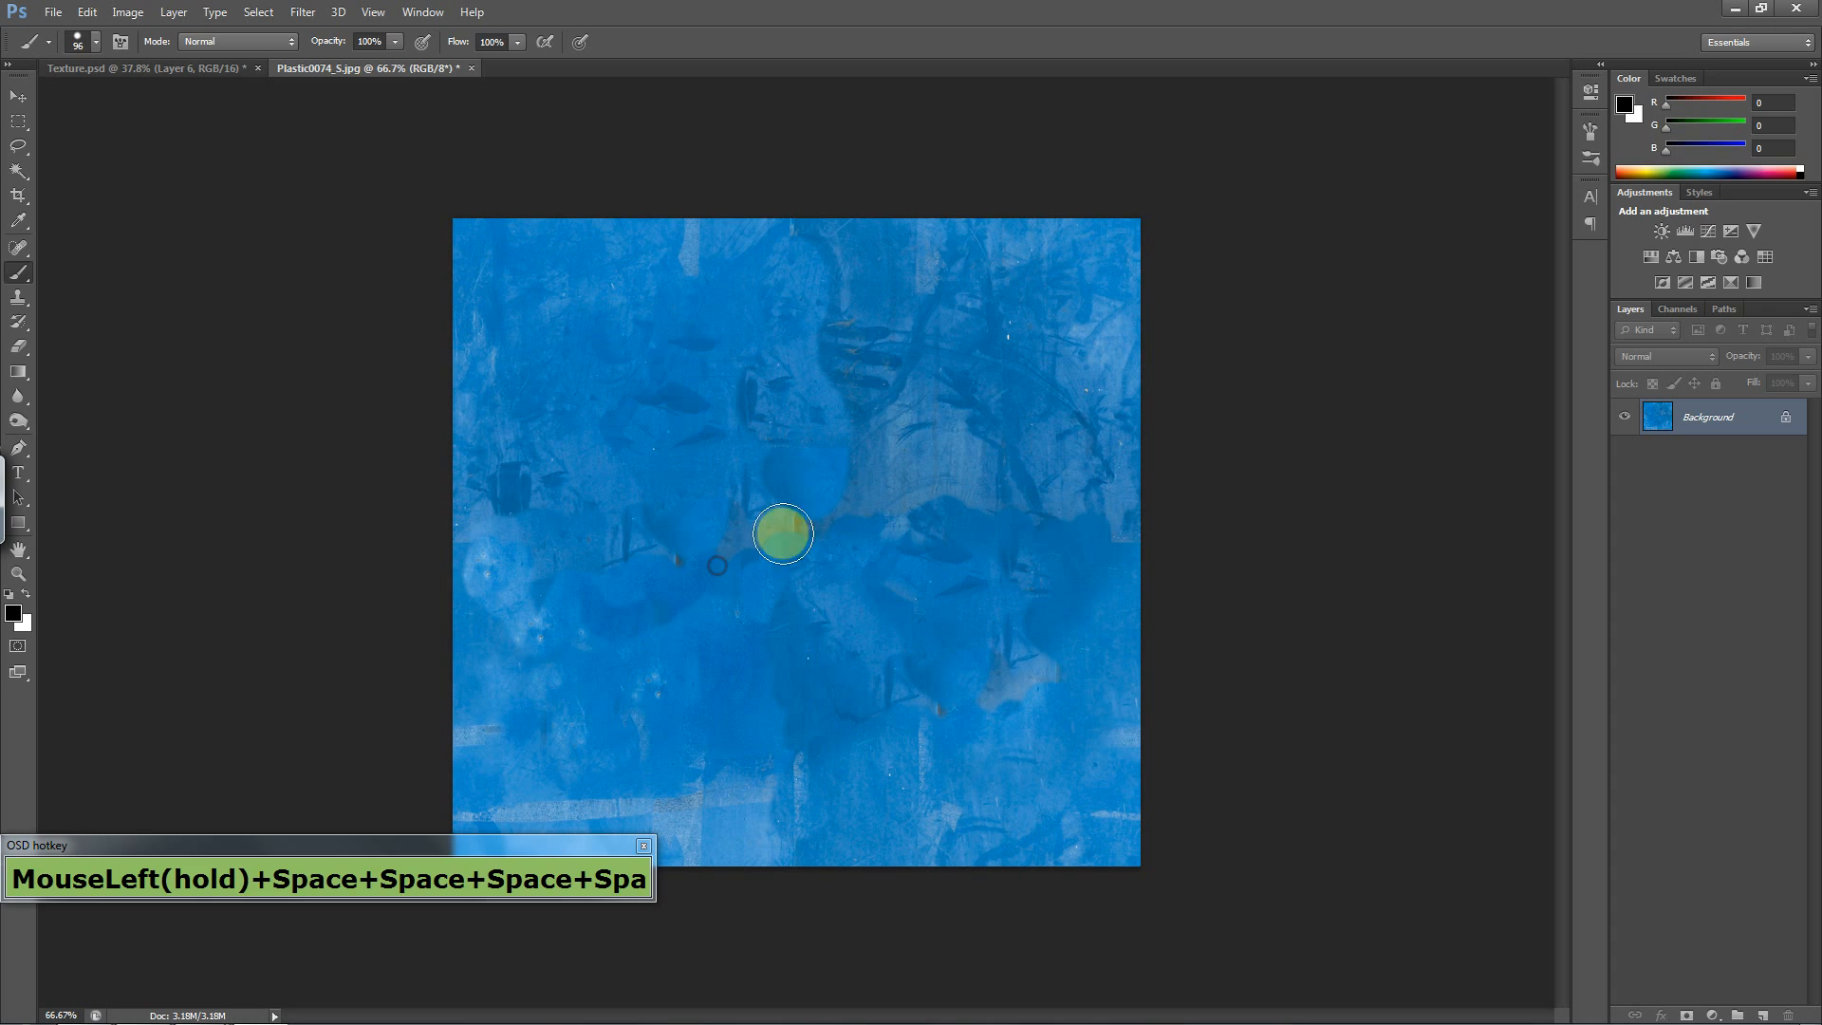
{"action": "left_click", "coordinate": [691, 569]}
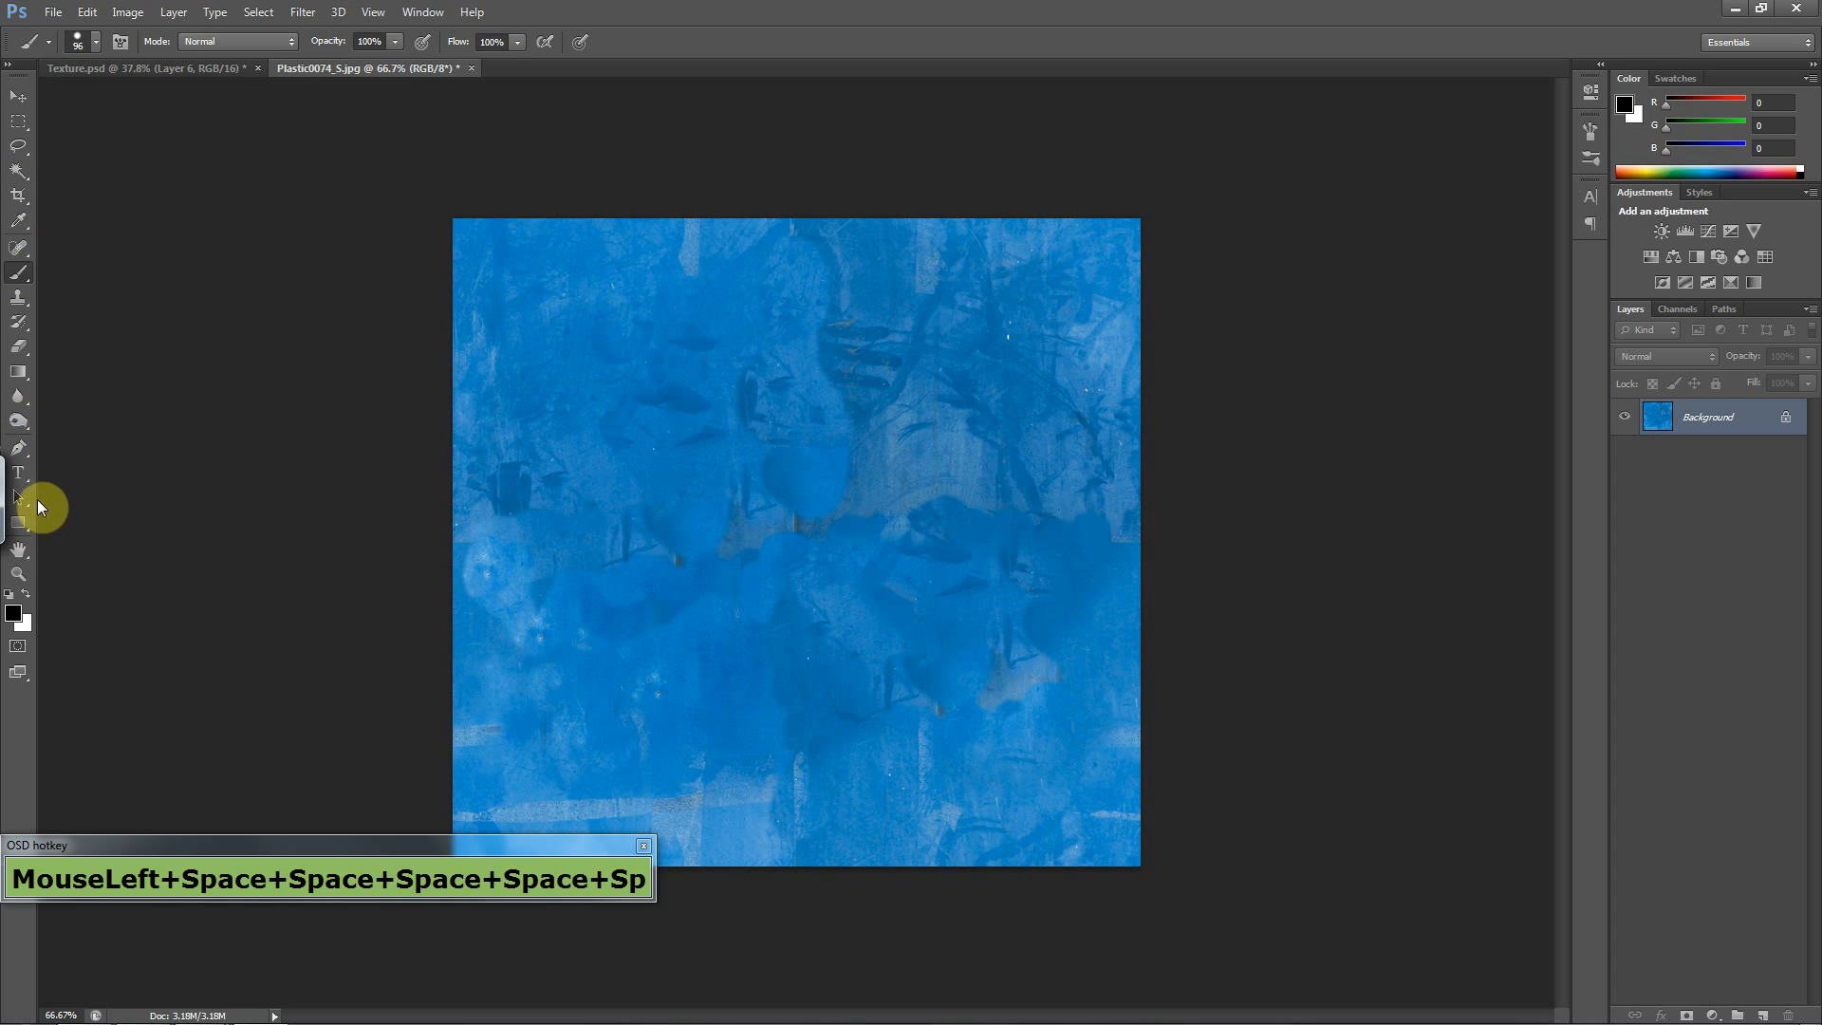
{"action": "left_click", "coordinate": [19, 447]}
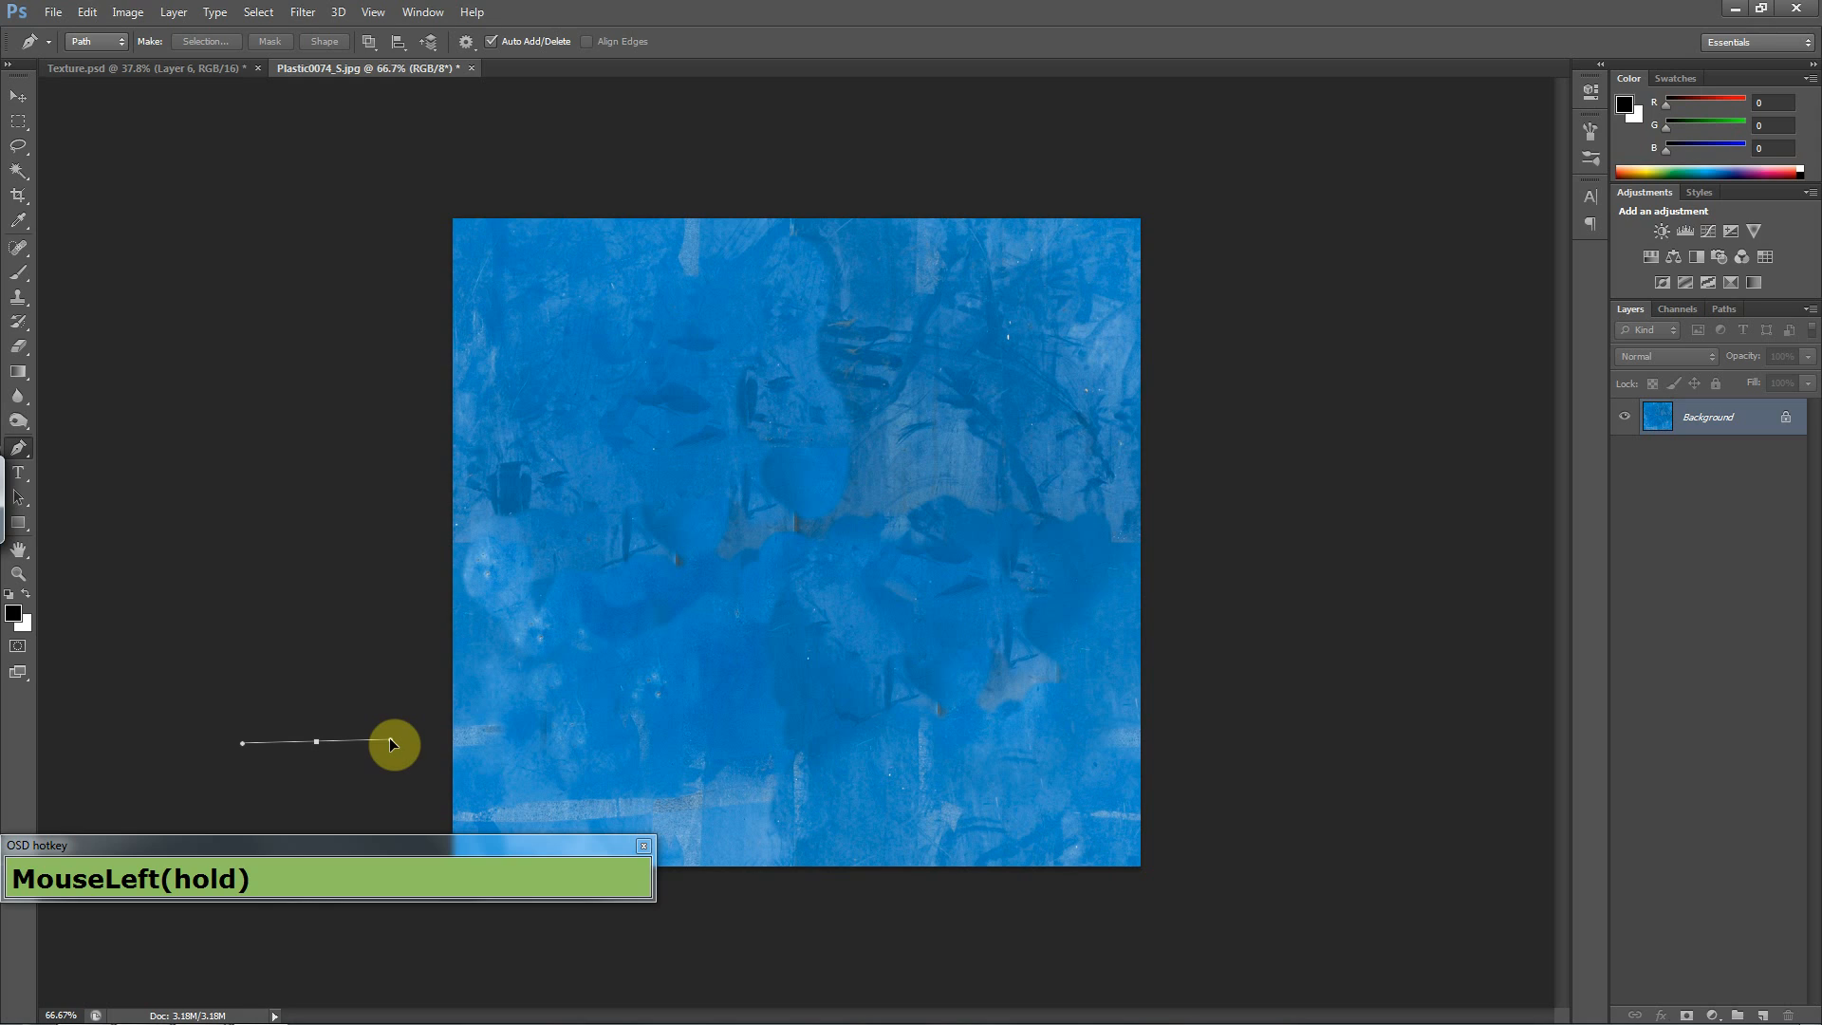
{"action": "left_click_drag", "start_coordinate": [392, 744], "coordinate": [418, 741]}
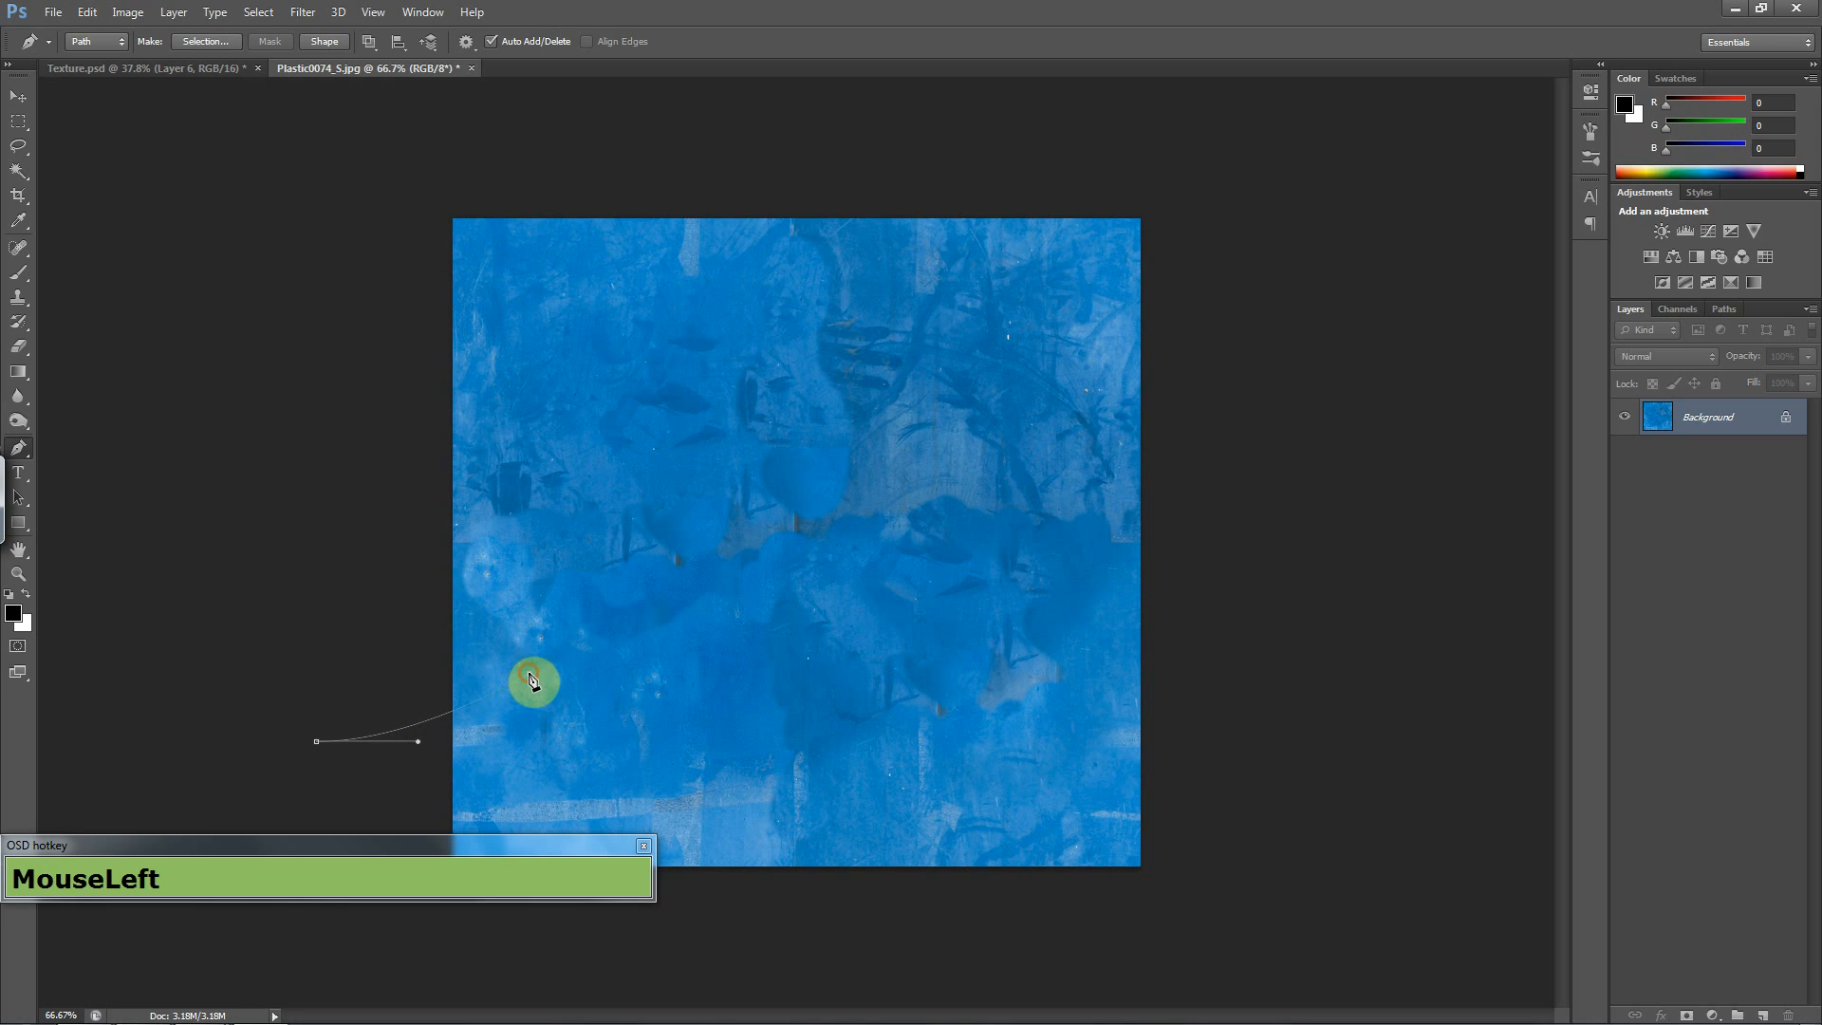
{"action": "left_click_drag", "start_coordinate": [561, 671], "coordinate": [627, 672]}
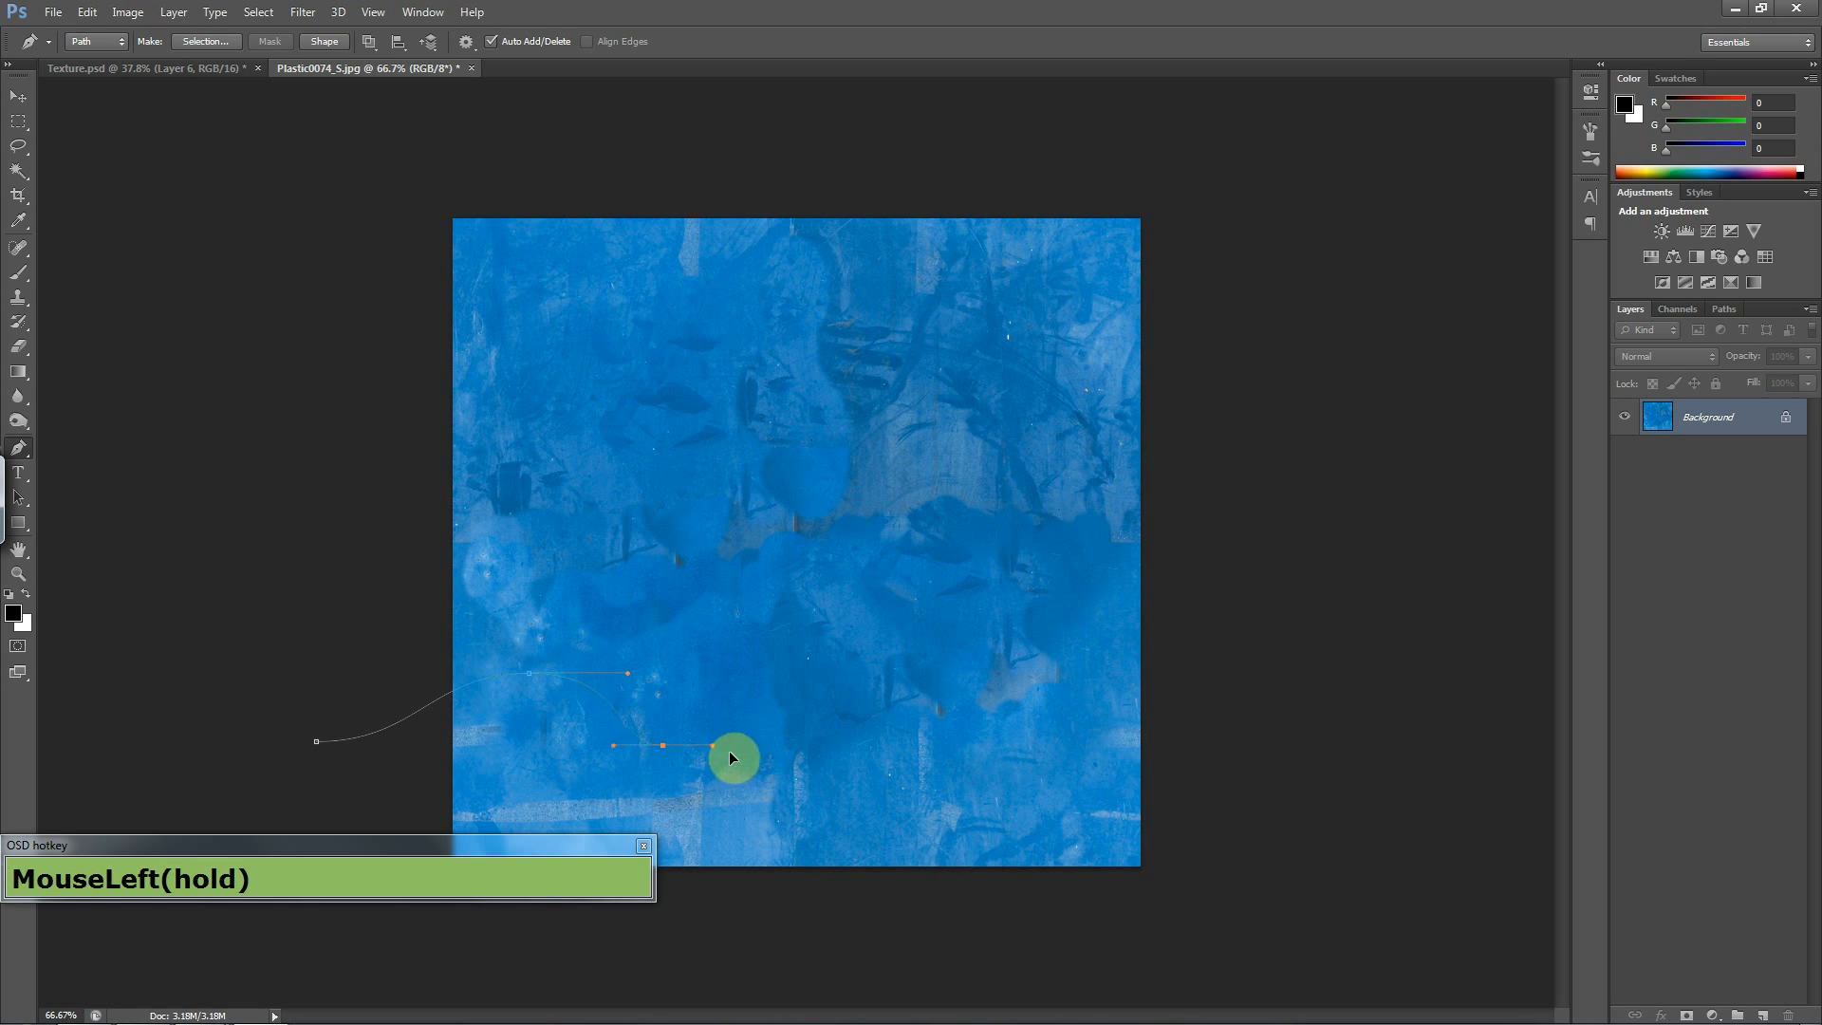
{"action": "left_click_drag", "start_coordinate": [731, 753], "coordinate": [732, 750]}
{"action": "left_click_drag", "start_coordinate": [887, 674], "coordinate": [932, 676]}
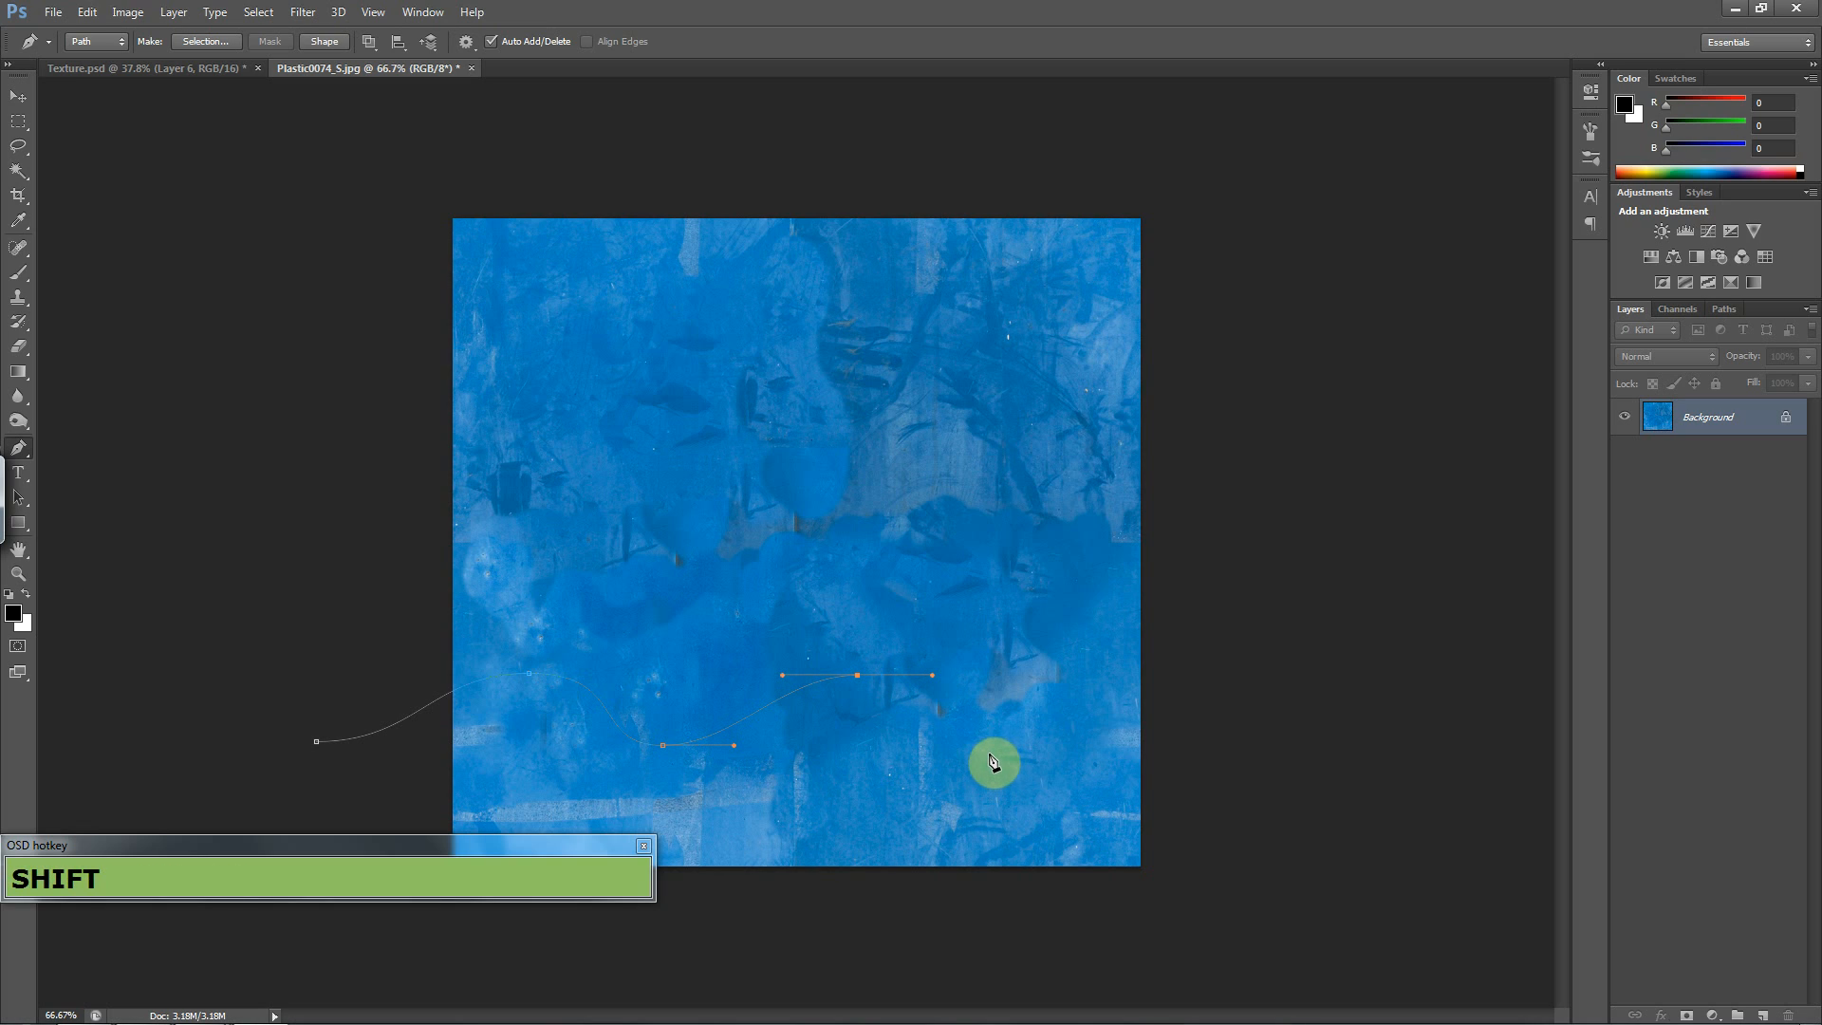
{"action": "left_click_drag", "start_coordinate": [1069, 762], "coordinate": [1069, 763]}
{"action": "left_click_drag", "start_coordinate": [1253, 688], "coordinate": [1253, 691]}
{"action": "left_click", "coordinate": [1243, 830]}
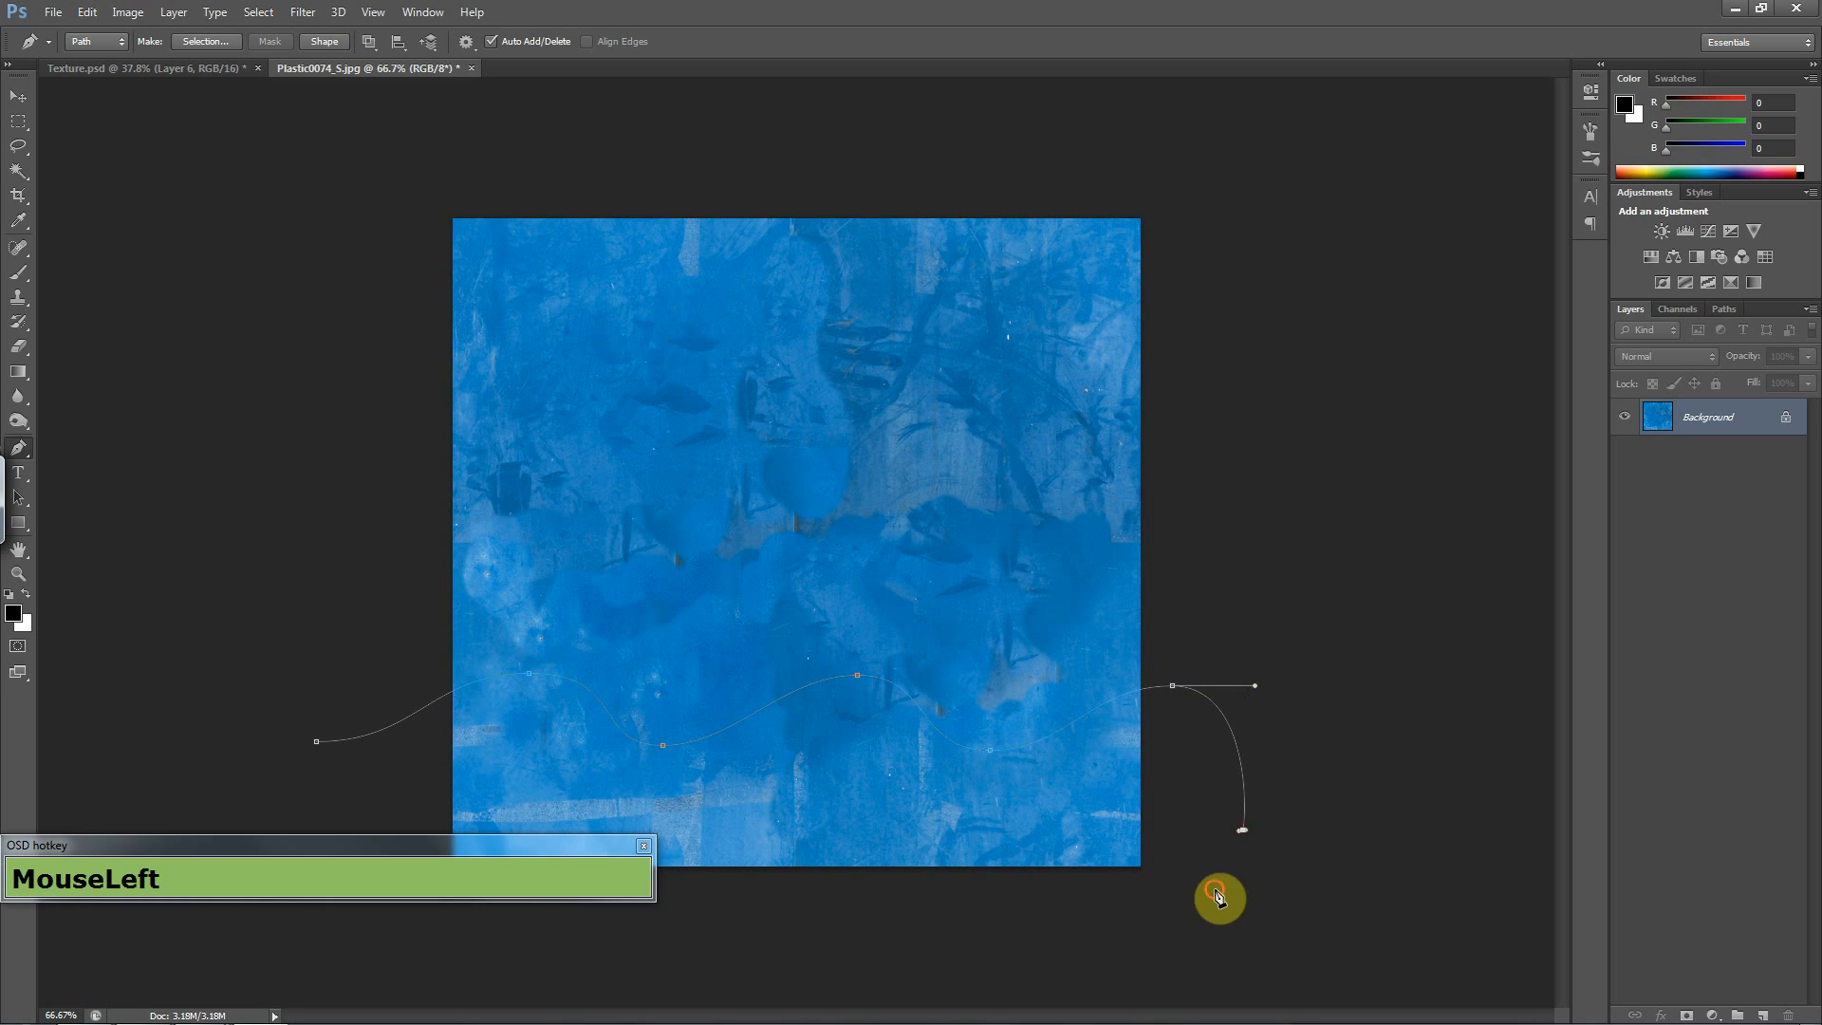
- Continue the path around the outside of the canvas's lower edge and close it at the wave's starting point
{"action": "left_click", "coordinate": [1215, 889]}
{"action": "left_click", "coordinate": [1029, 918]}
{"action": "left_click_drag", "start_coordinate": [919, 930], "coordinate": [861, 933]}
{"action": "left_click_drag", "start_coordinate": [795, 933], "coordinate": [776, 931]}
{"action": "left_click", "coordinate": [666, 936]}
{"action": "left_click_drag", "start_coordinate": [522, 933], "coordinate": [477, 935]}
{"action": "left_click_drag", "start_coordinate": [394, 933], "coordinate": [389, 934]}
{"action": "left_click", "coordinate": [315, 919]}
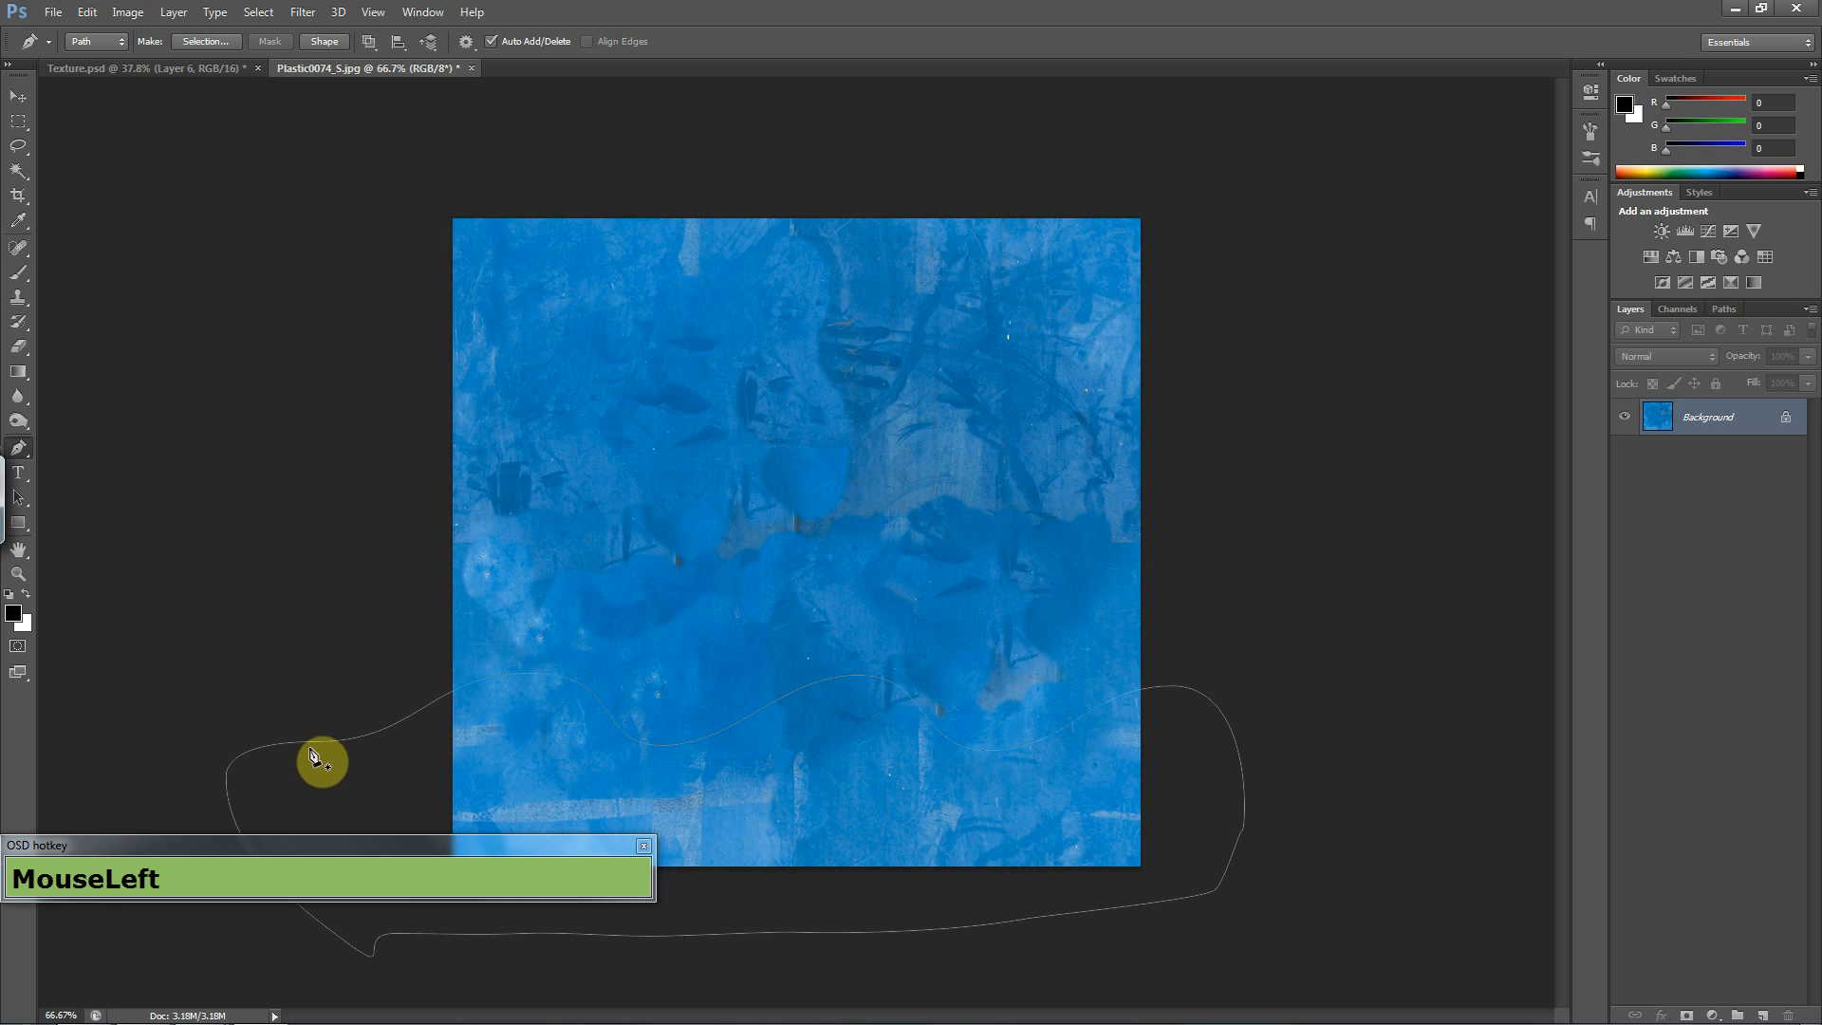
- Convert the closed path into a new selection with a feather radius of 0 pixels
{"action": "right_click", "coordinate": [306, 744]}
{"action": "right_click", "coordinate": [603, 703]}
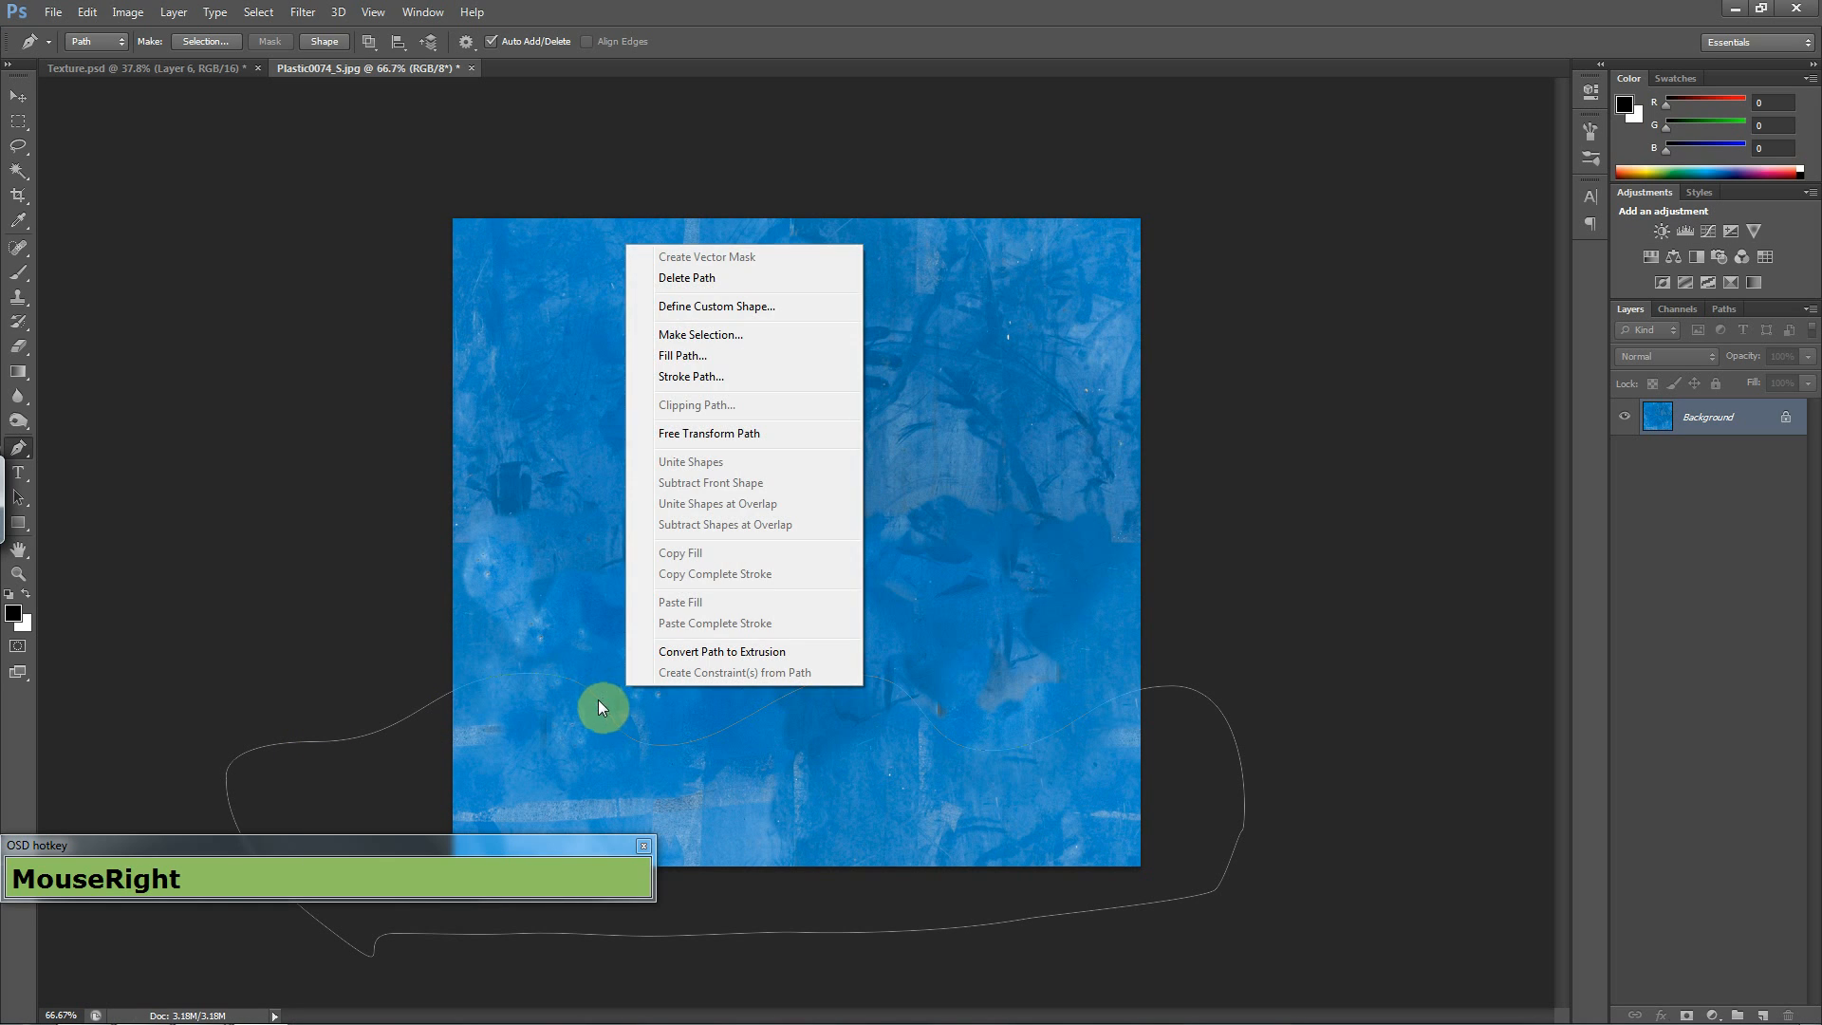
{"action": "right_click", "coordinate": [595, 703]}
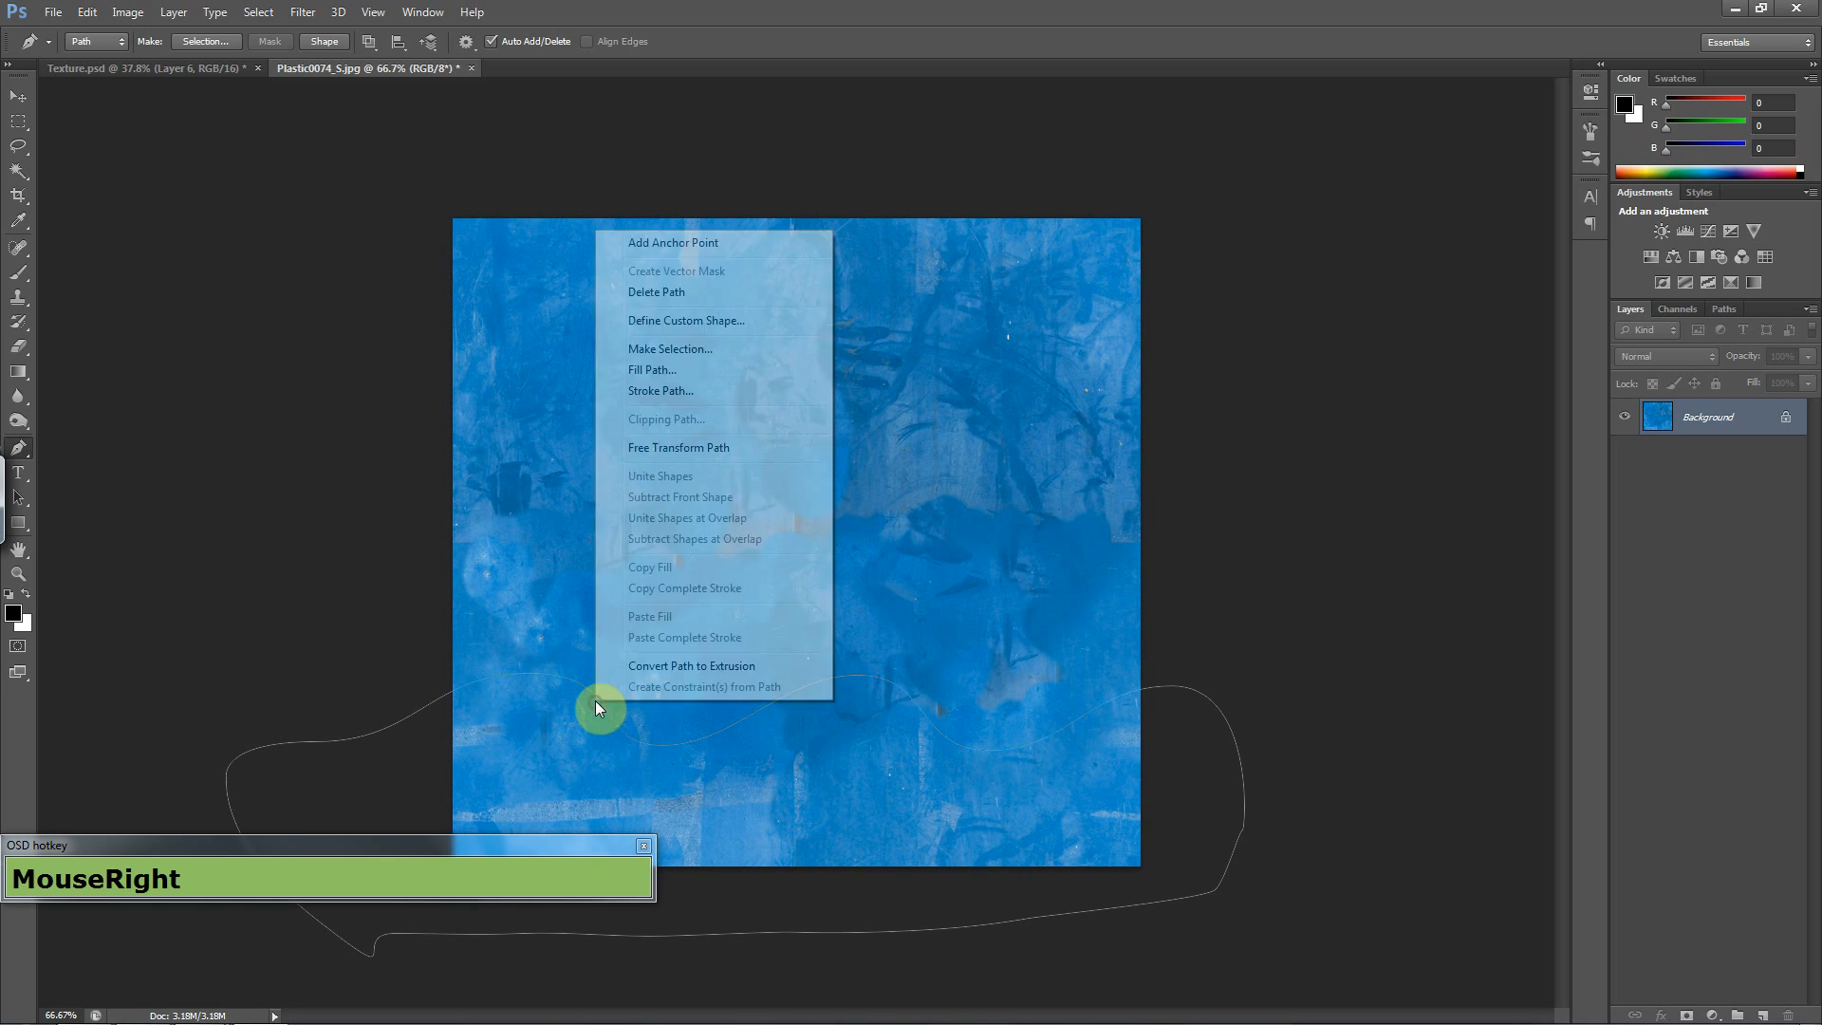
{"action": "left_click", "coordinate": [691, 351]}
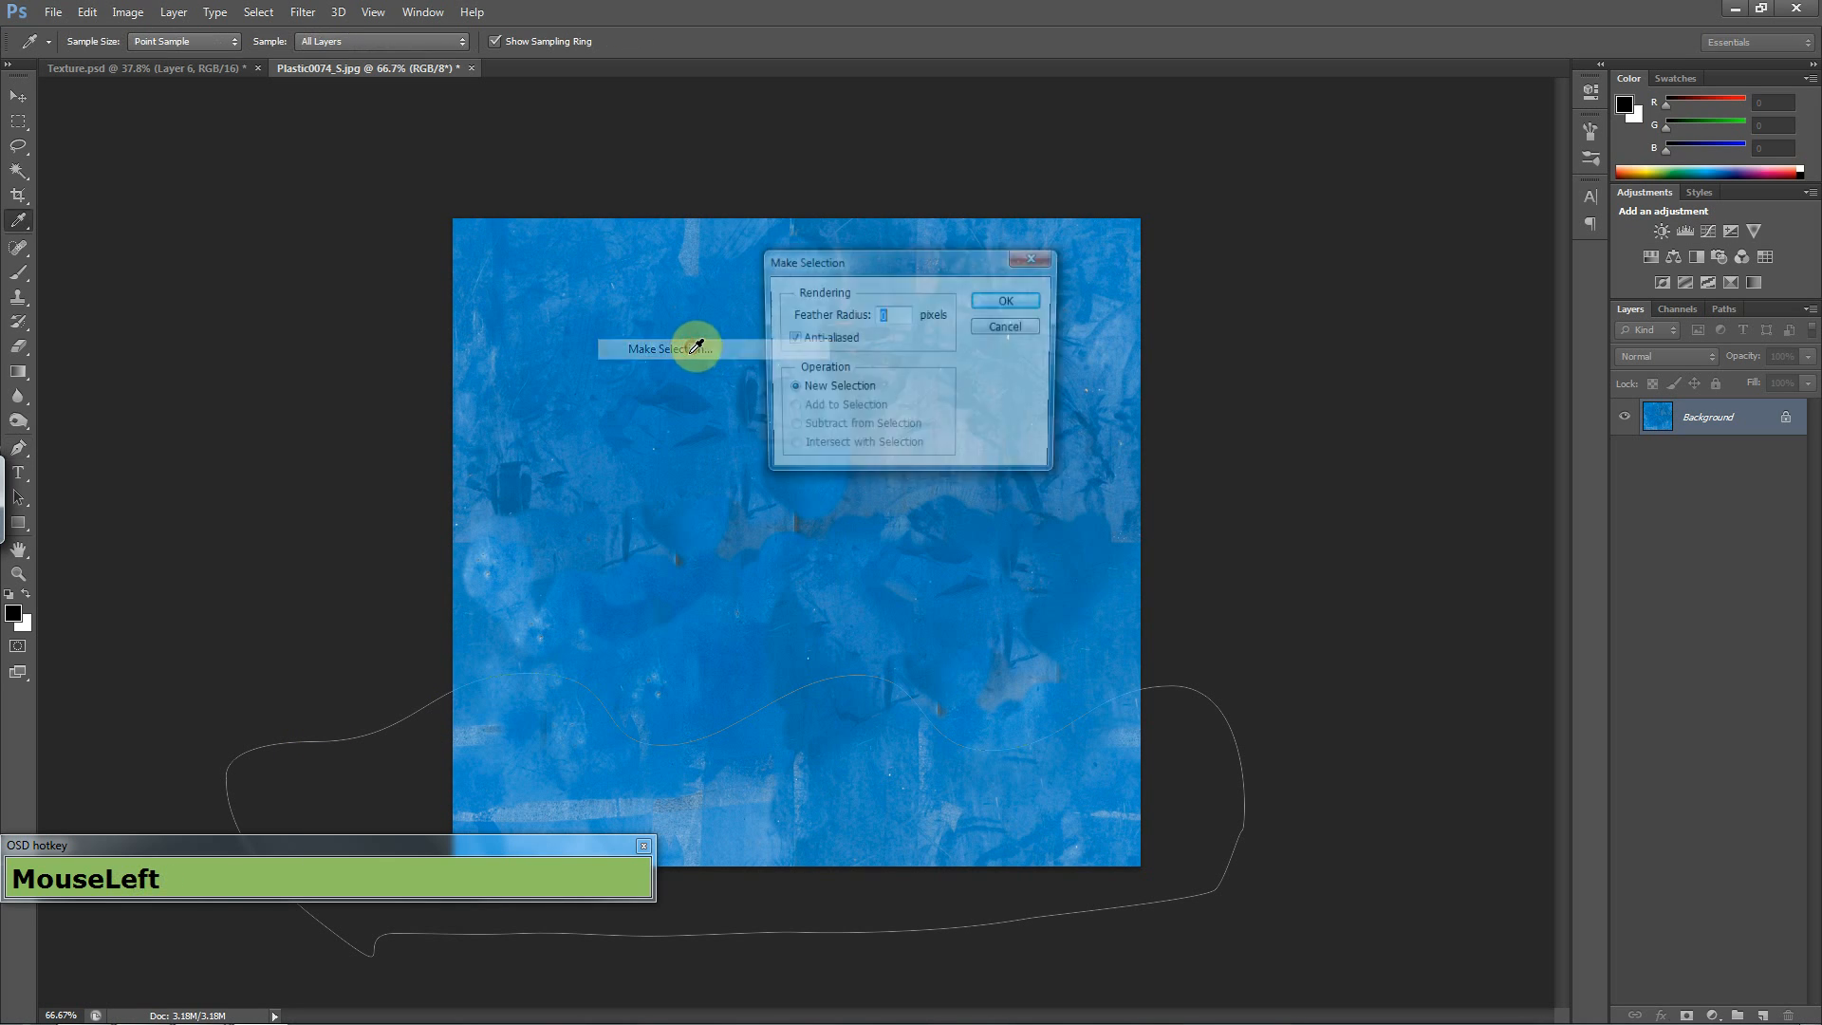
{"action": "left_click", "coordinate": [1010, 301]}
- Copy the wavy plastic strip and paste it into Layer 6 of Texture.psd
{"action": "key", "text": "ctrl+c"}
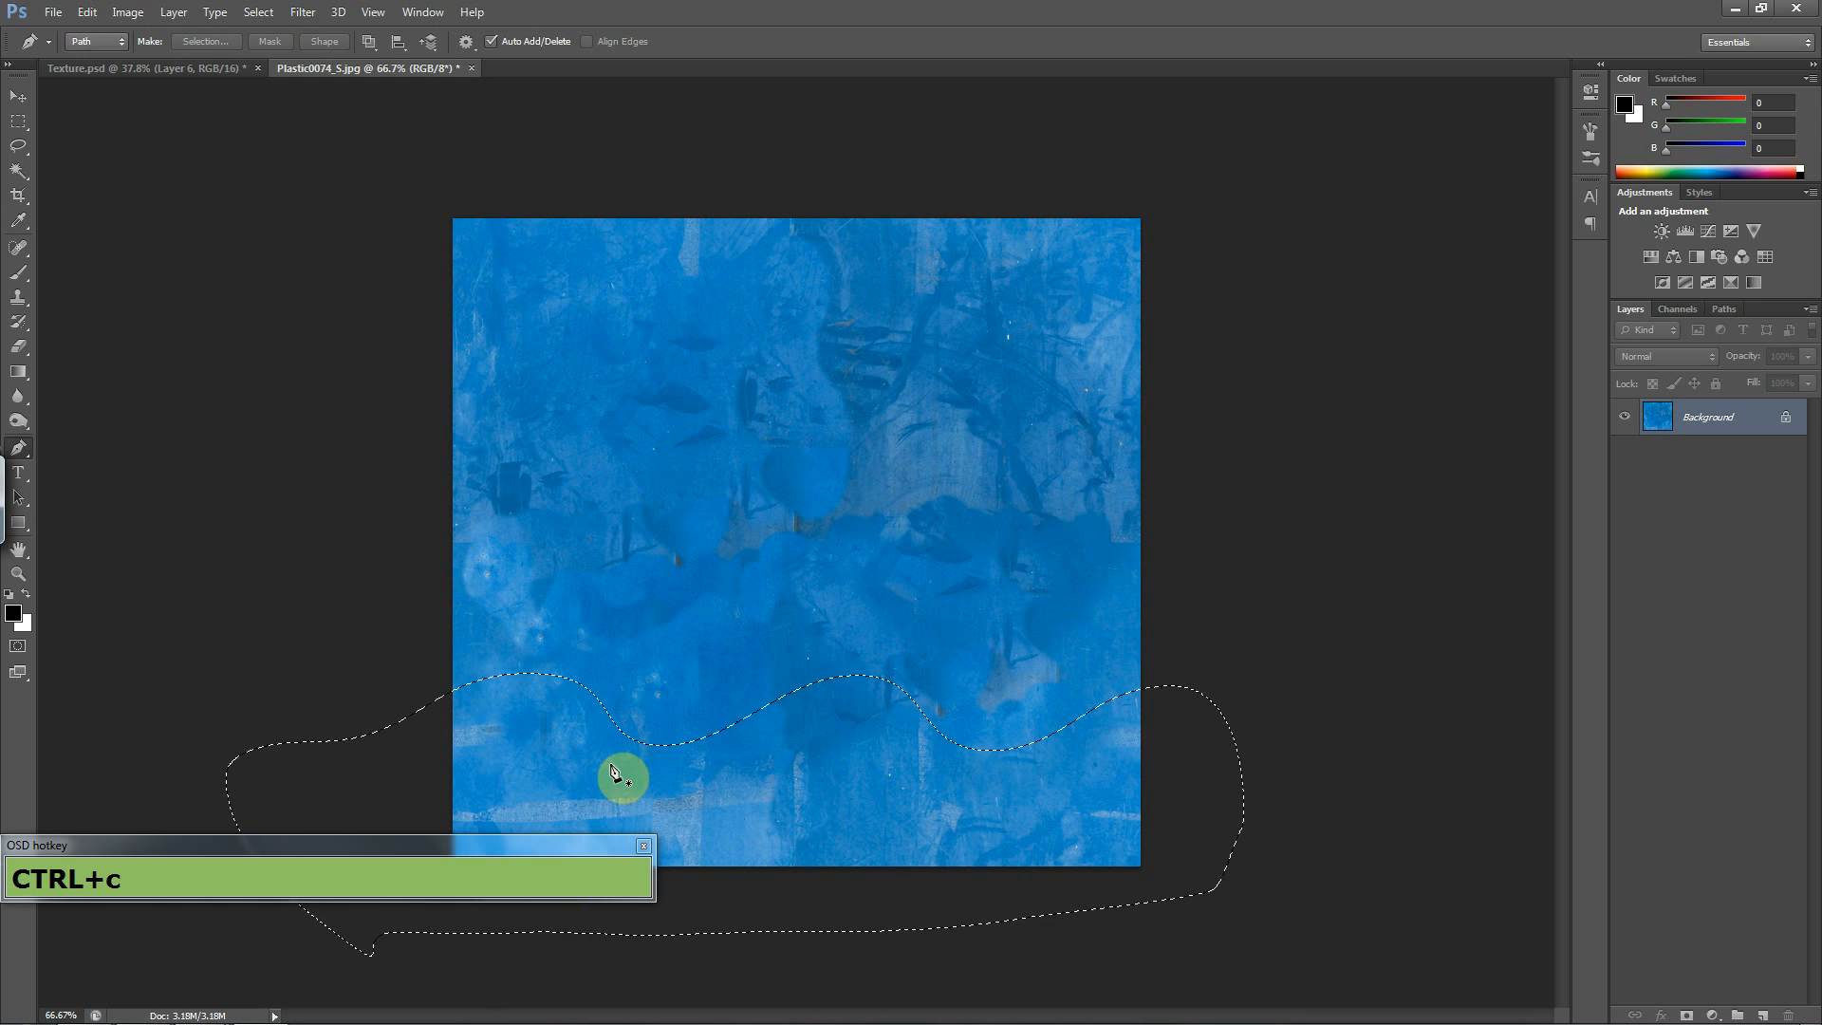
{"action": "left_click", "coordinate": [219, 65]}
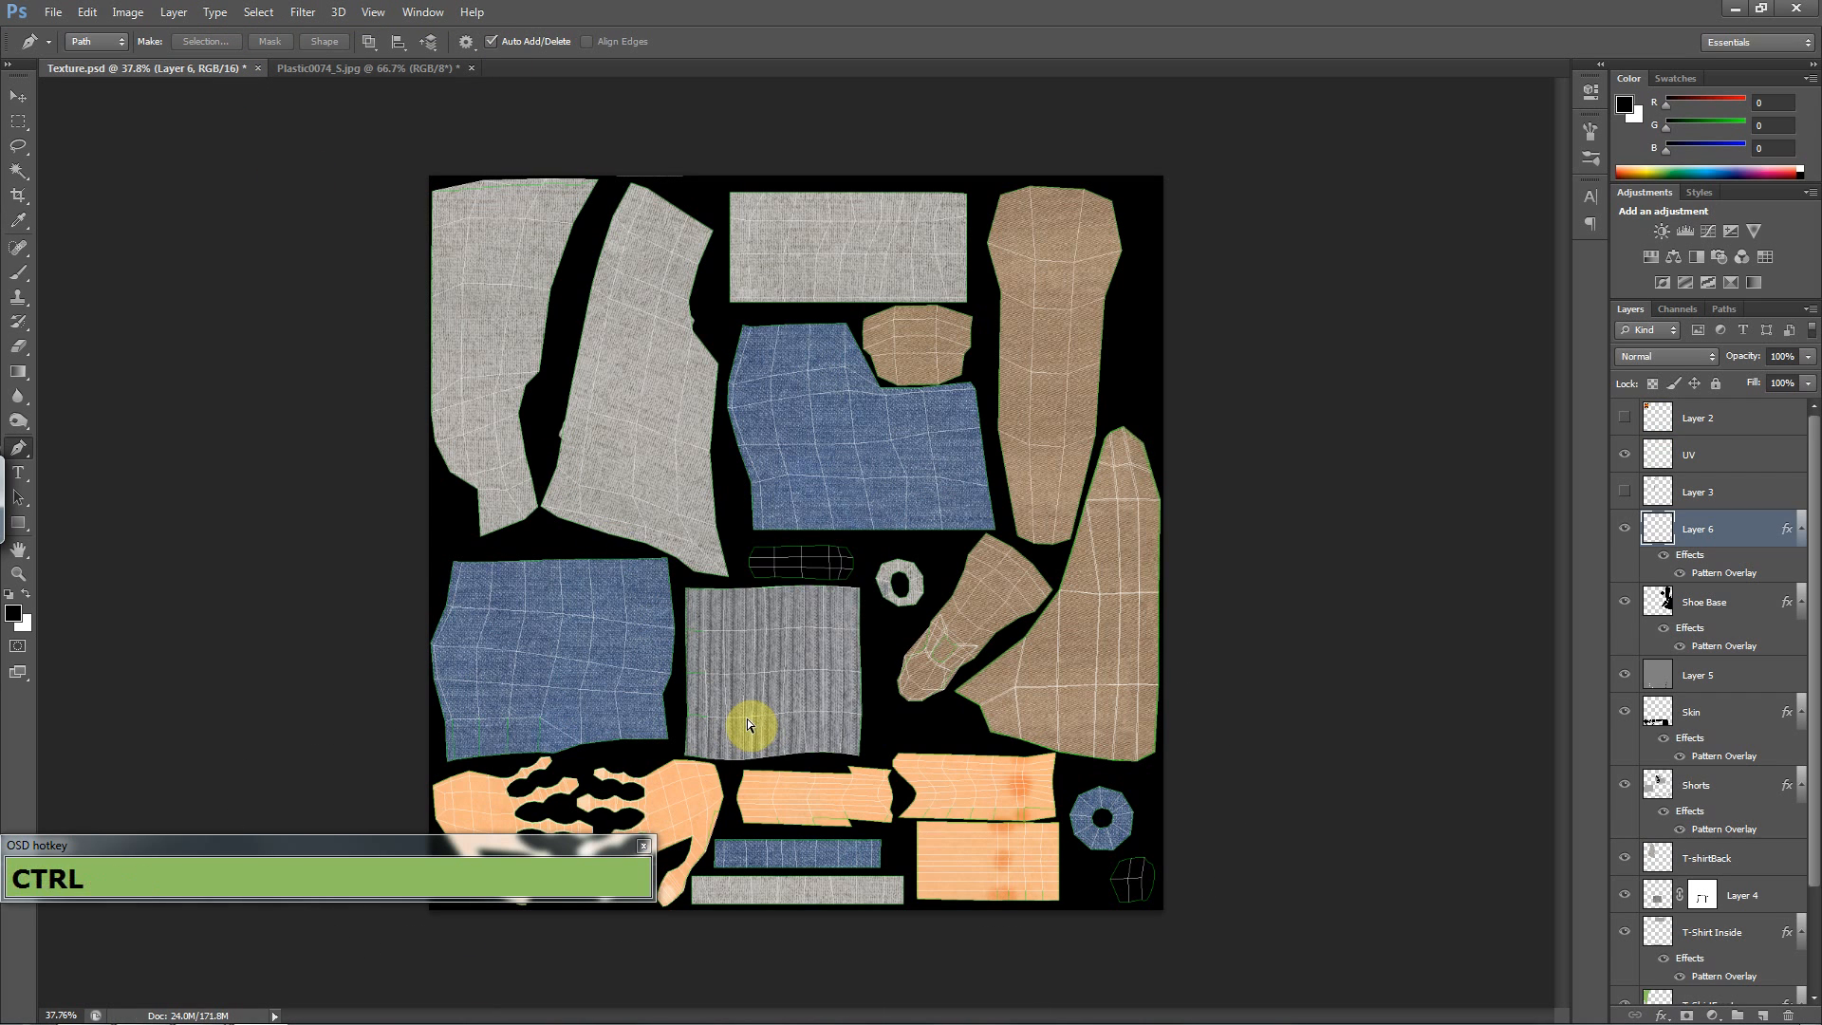
{"action": "key", "text": "ctrl+v"}
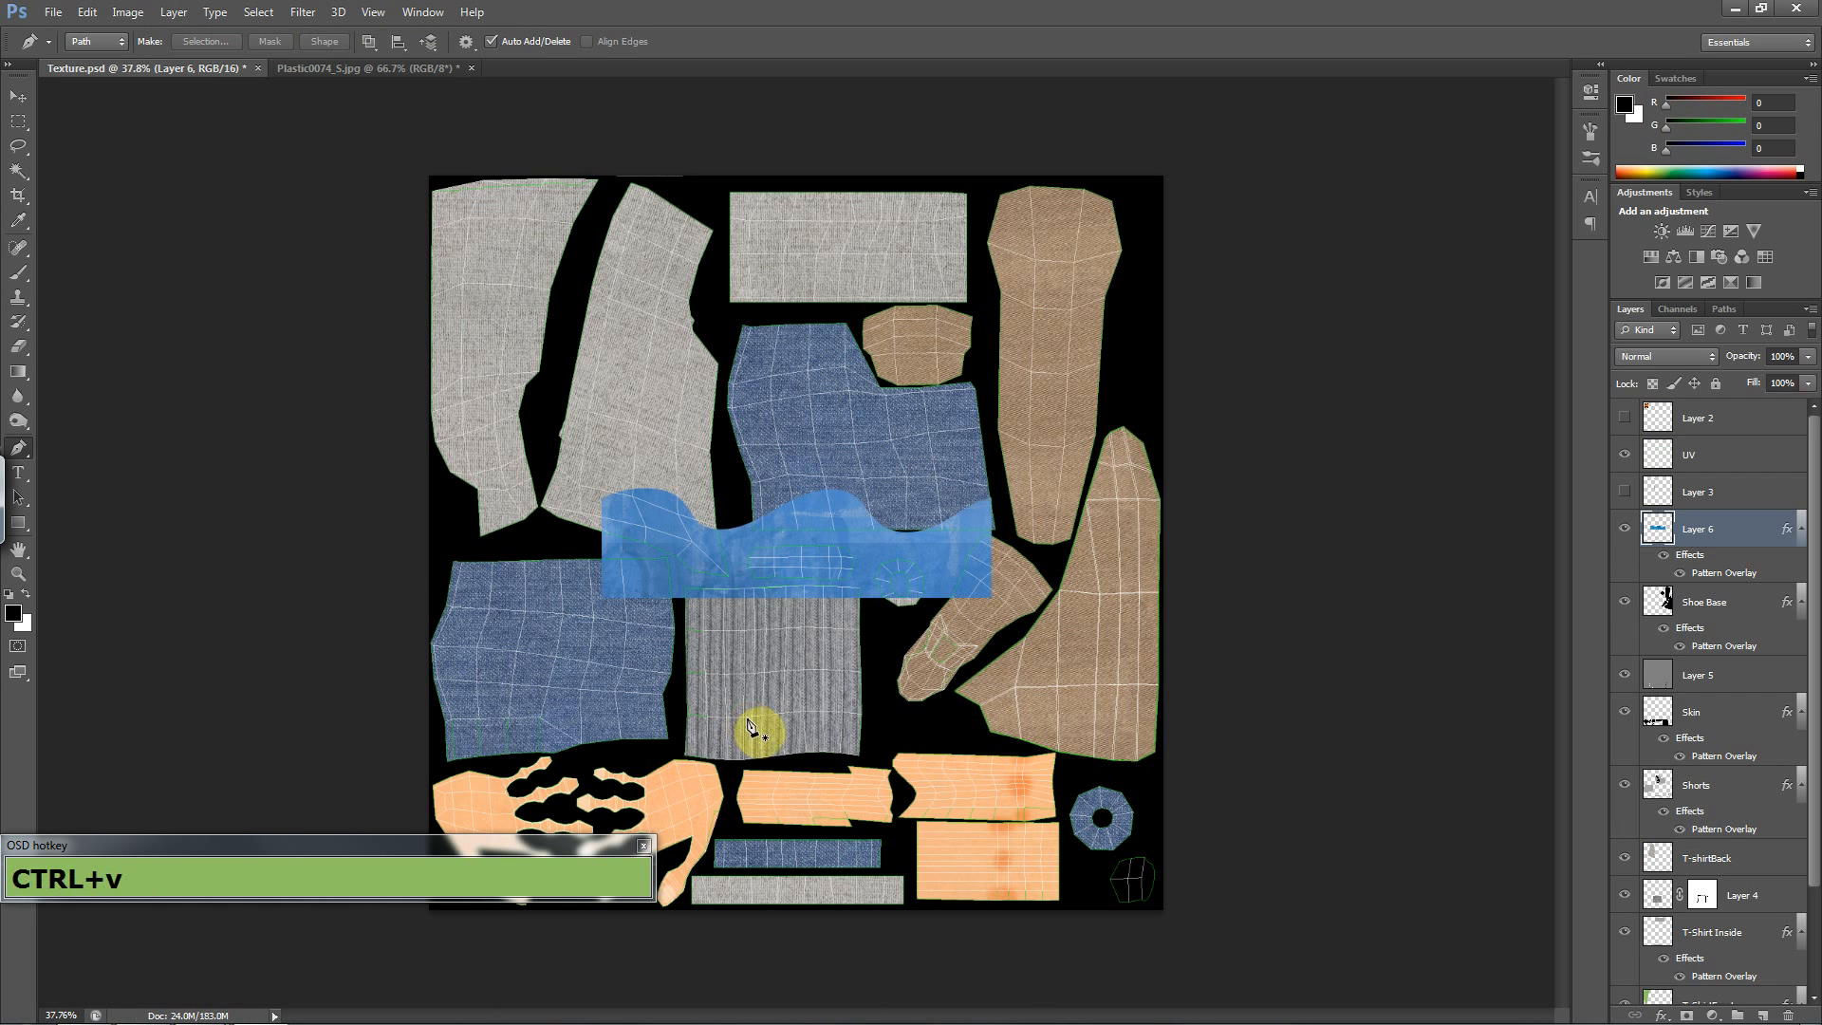
- Rotate the pasted plastic strip -90° and place it along the outer edge of the far-right brown shoe piece
{"action": "left_click", "coordinate": [19, 95]}
{"action": "left_click_drag", "start_coordinate": [902, 556], "coordinate": [1017, 394]}
{"action": "key", "text": "ctrl+t"}
{"action": "left_click", "coordinate": [984, 501]}
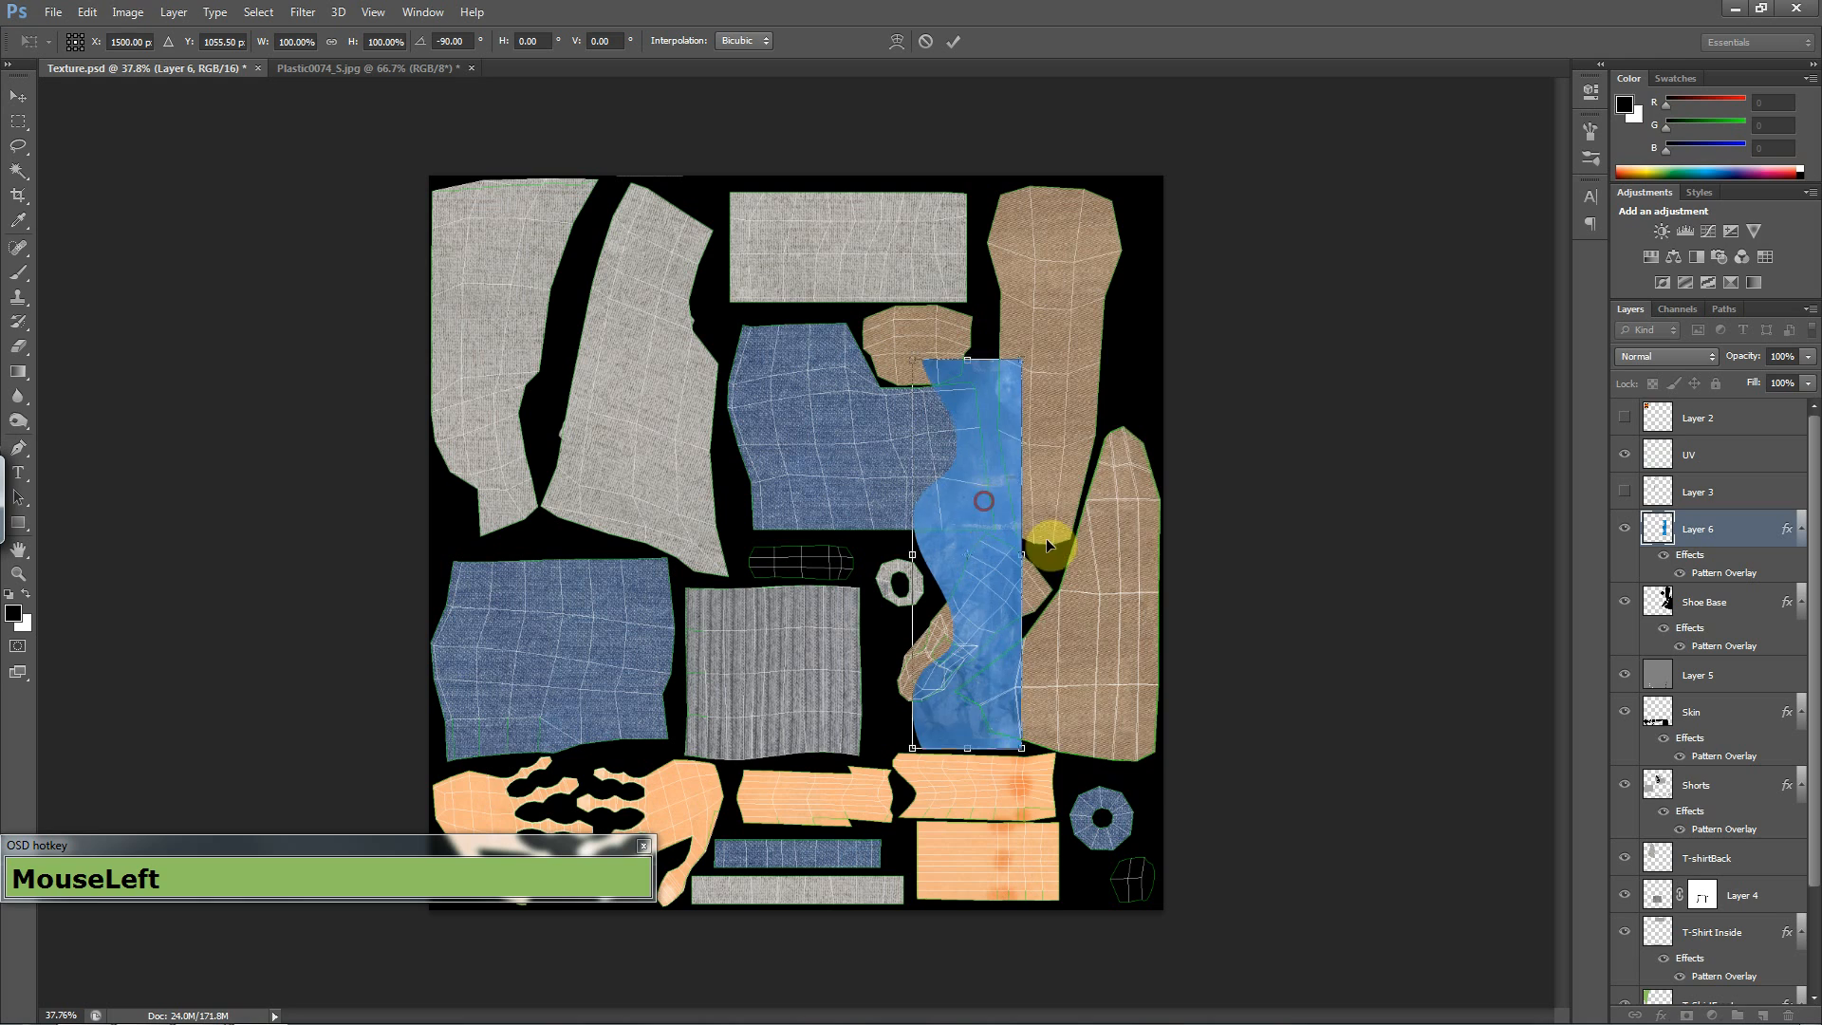
{"action": "left_click_drag", "start_coordinate": [1048, 544], "coordinate": [1134, 531]}
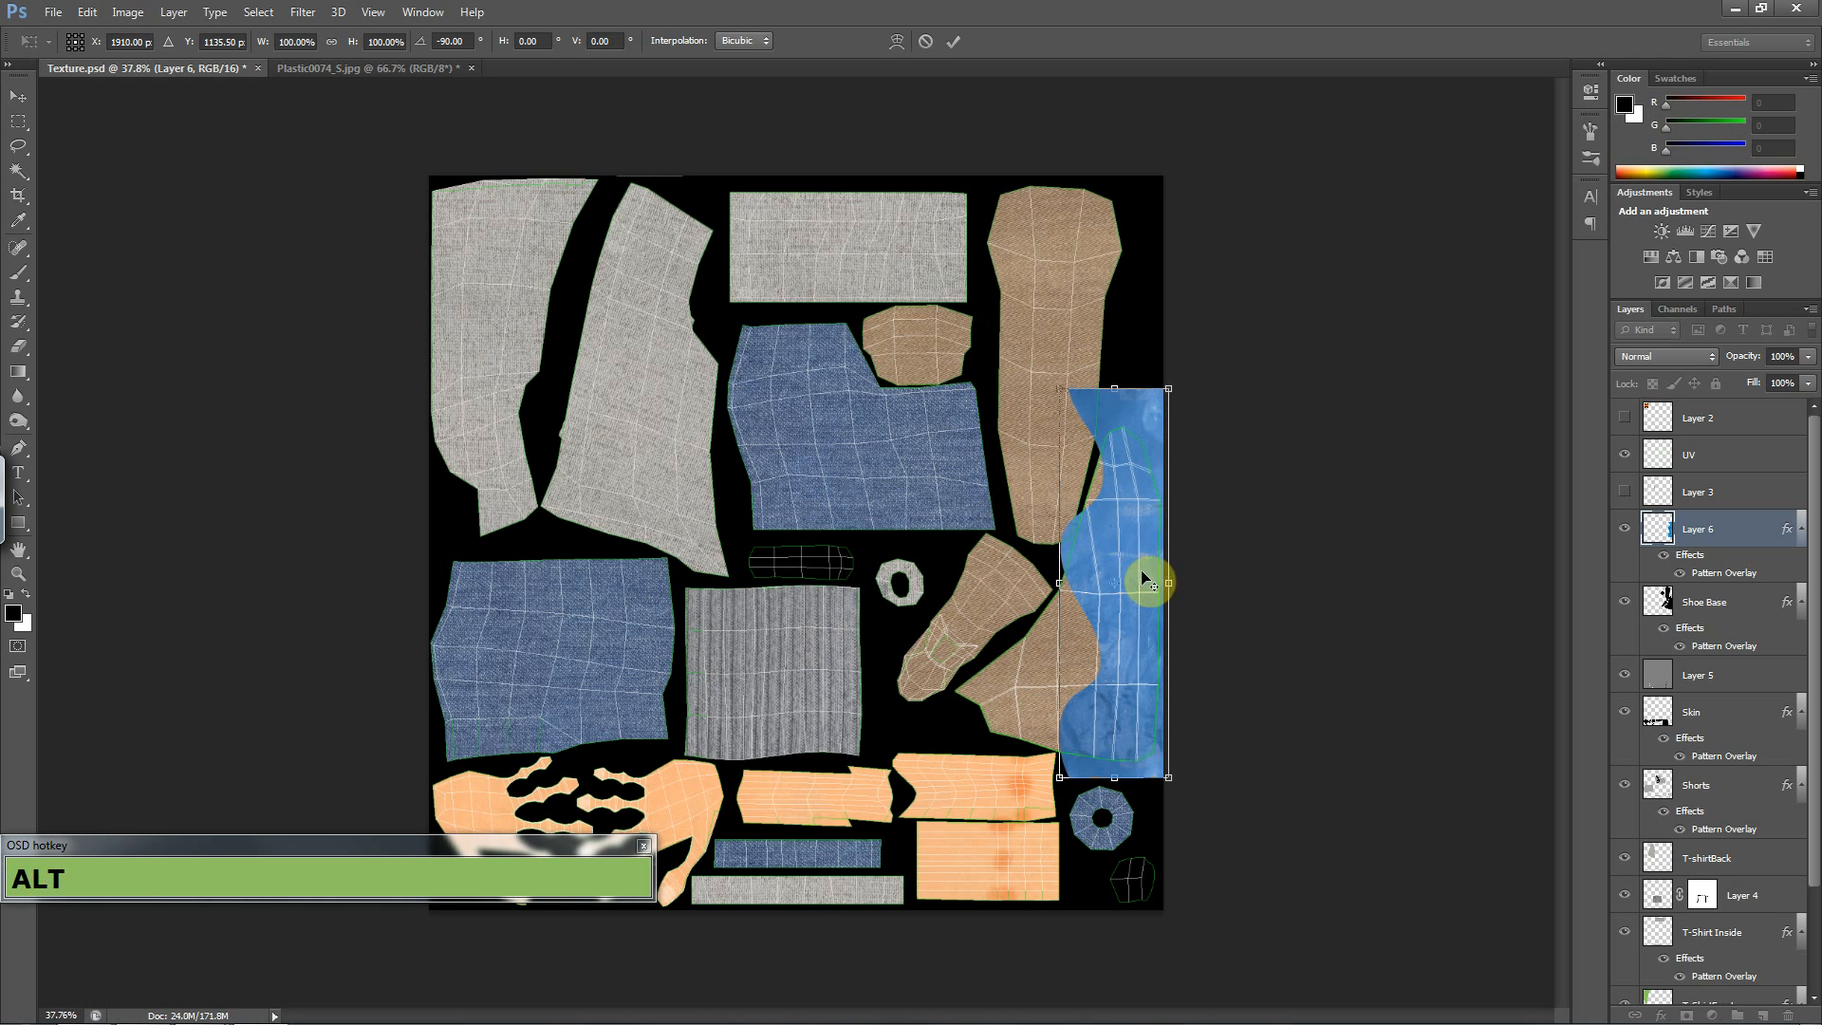
{"action": "key", "text": "z"}
{"action": "key", "text": "Return"}
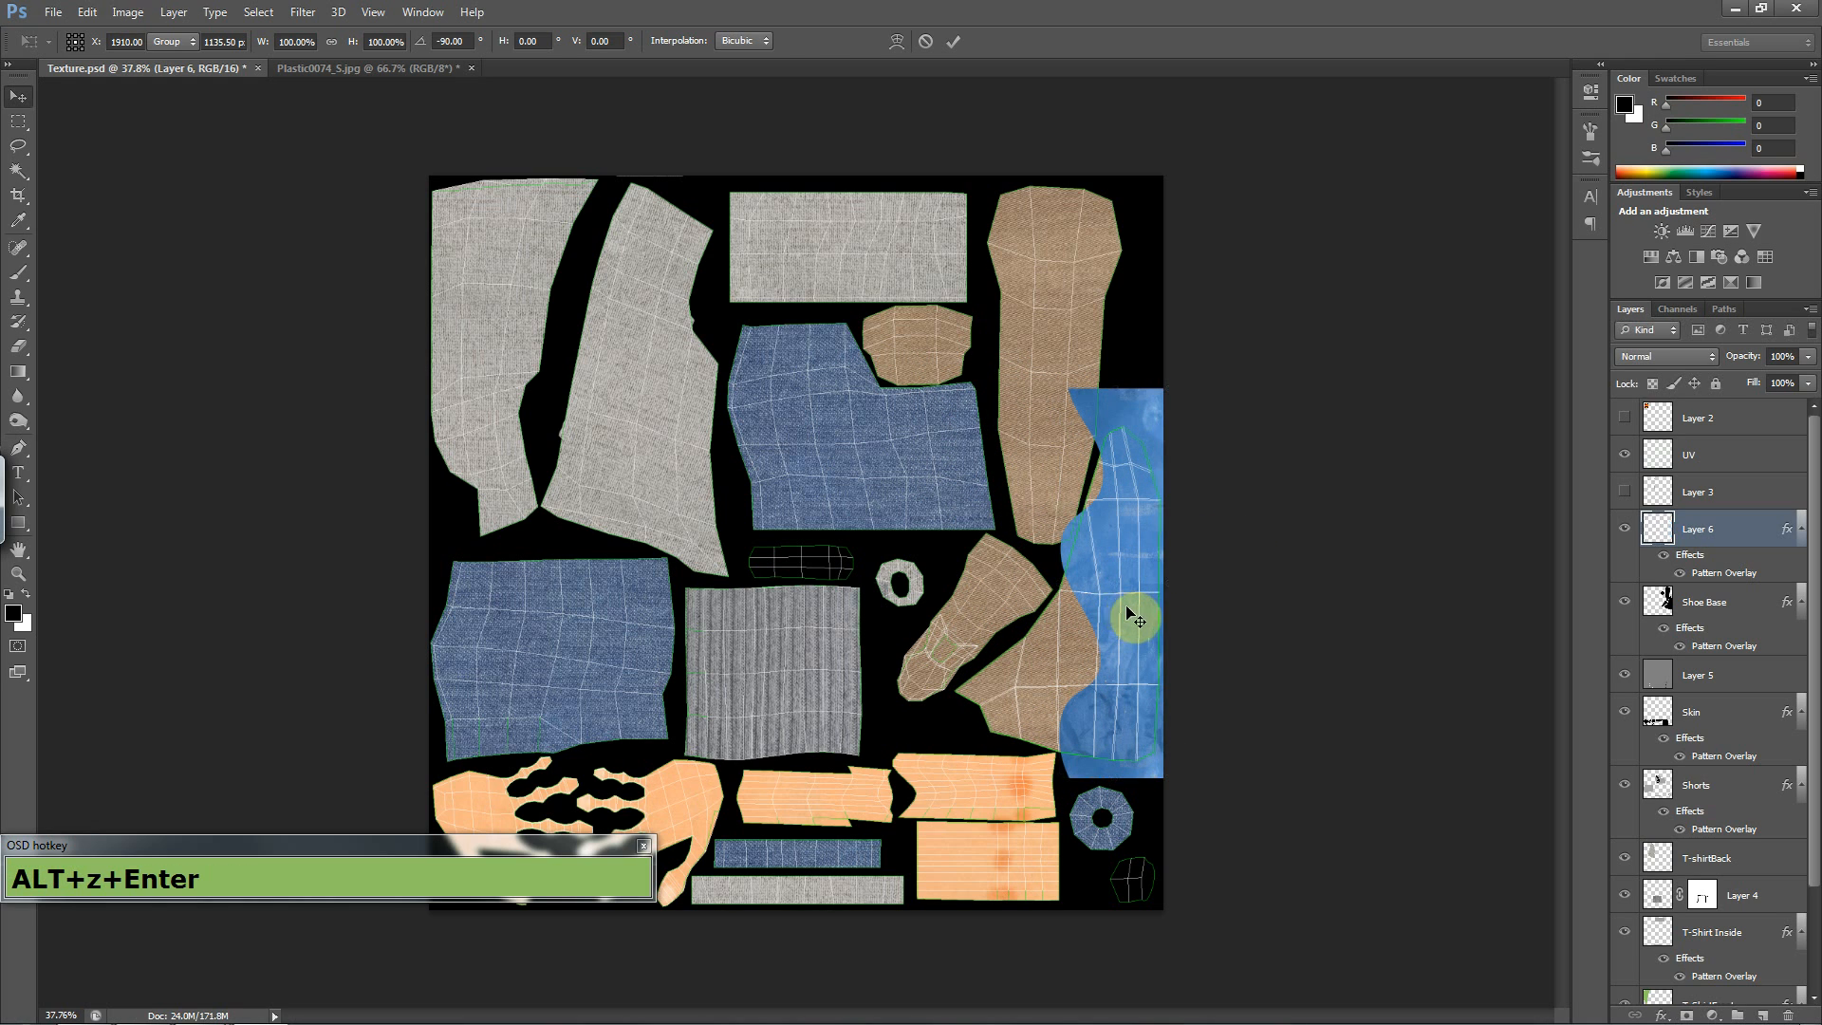
- Scale the plastic strip to about 84% width and 90% height and align its wavy edge along the shoe piece's outer side
{"action": "key", "text": "z"}
{"action": "left_click_drag", "start_coordinate": [1145, 594], "coordinate": [1214, 713]}
{"action": "left_click_drag", "start_coordinate": [1279, 628], "coordinate": [1289, 603]}
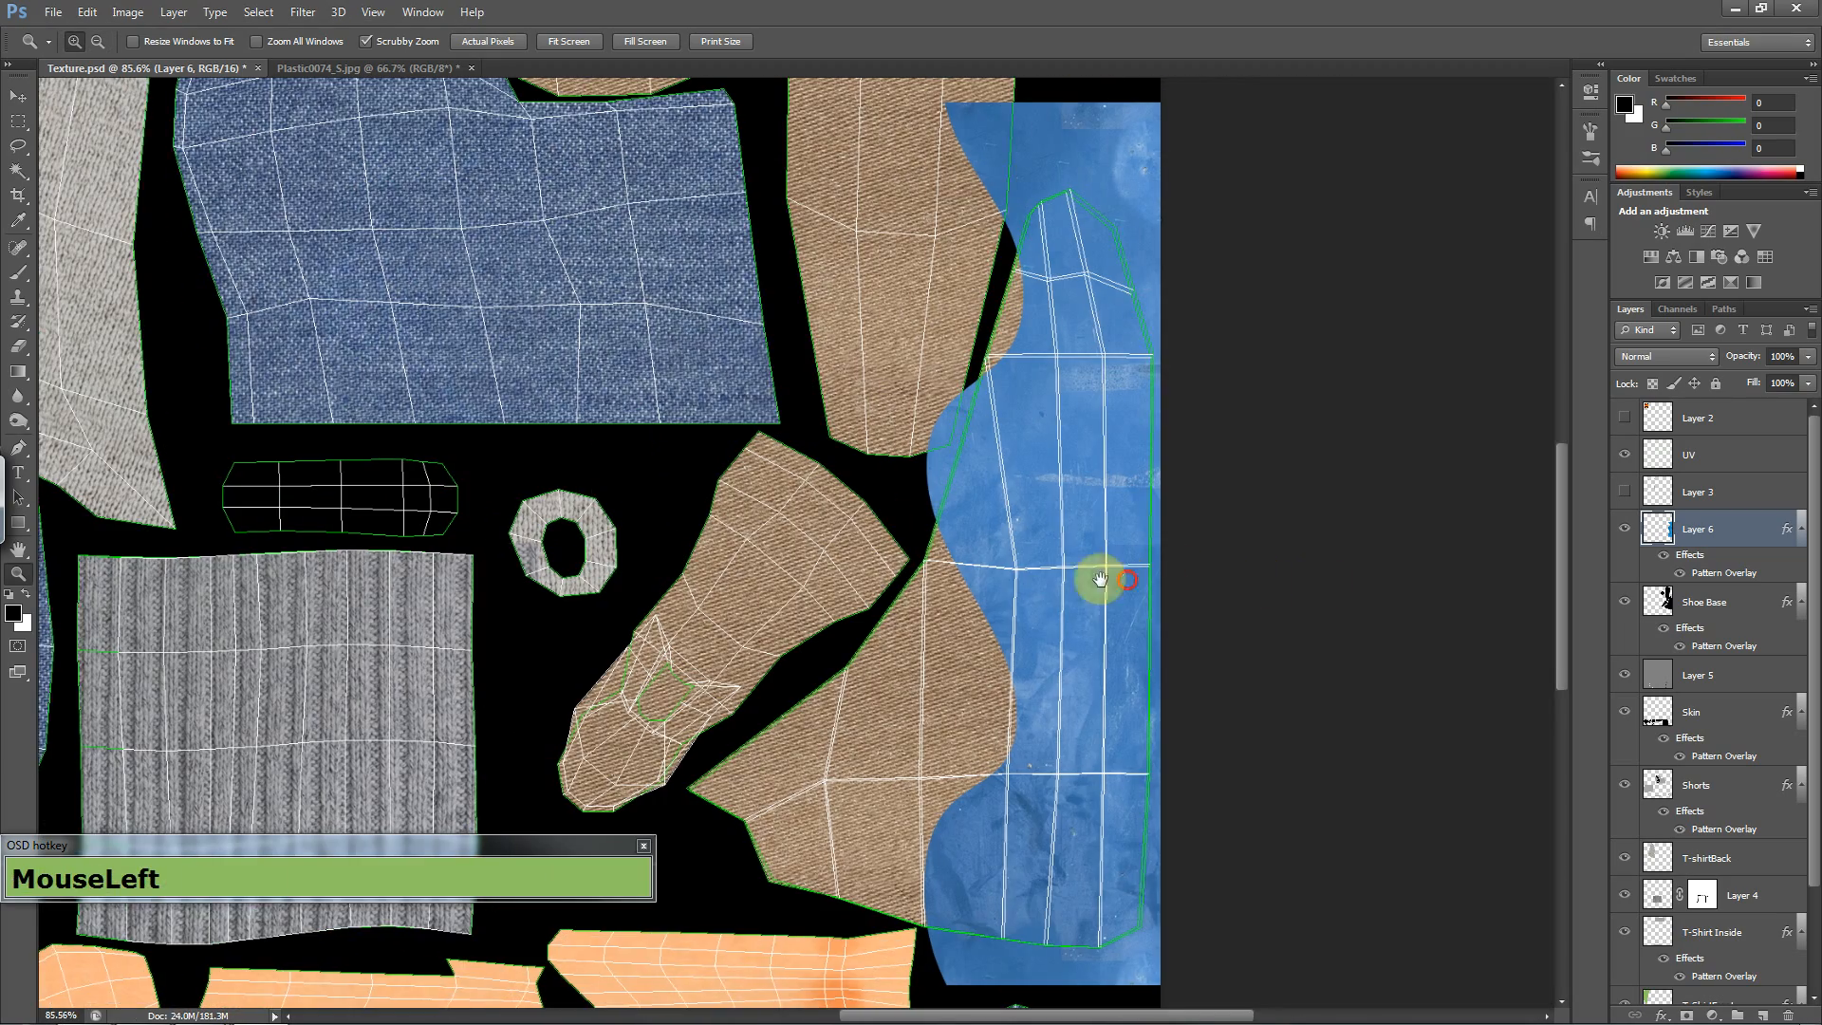
{"action": "left_click_drag", "start_coordinate": [1096, 585], "coordinate": [821, 578]}
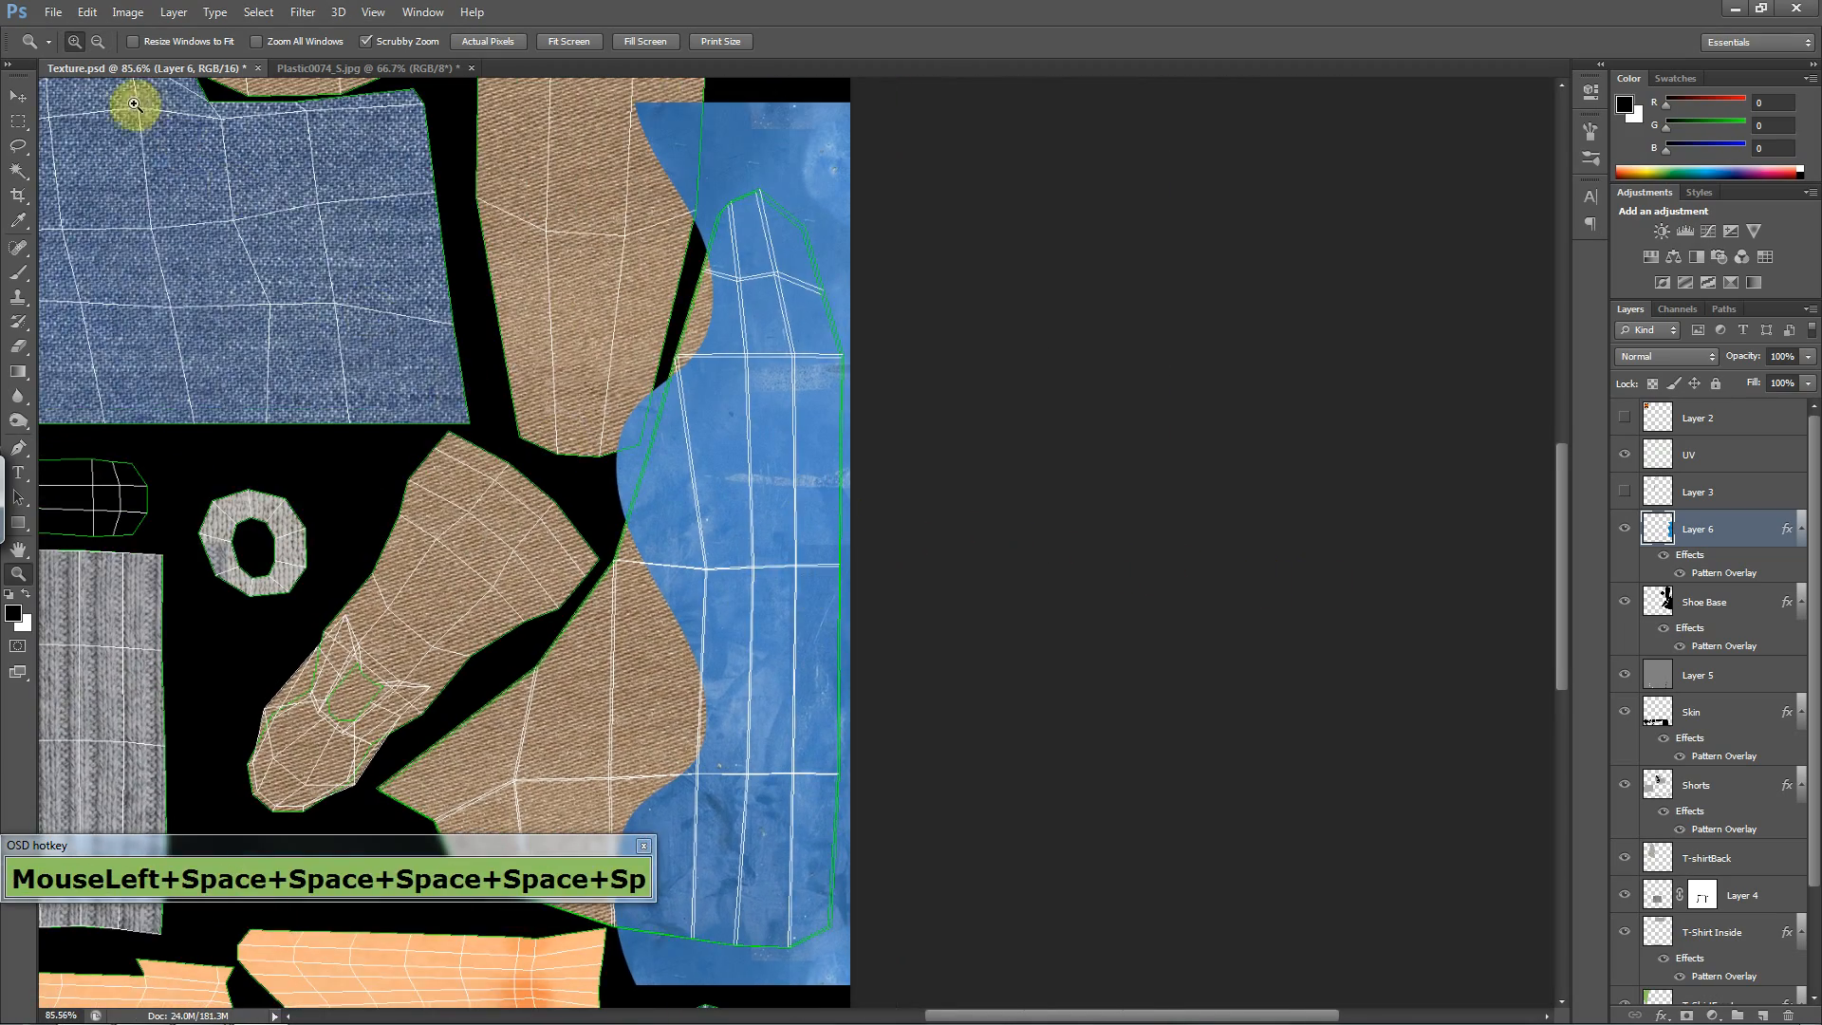
{"action": "left_click", "coordinate": [18, 96]}
{"action": "left_click_drag", "start_coordinate": [770, 159], "coordinate": [783, 183]}
{"action": "key", "text": "ctrl+t"}
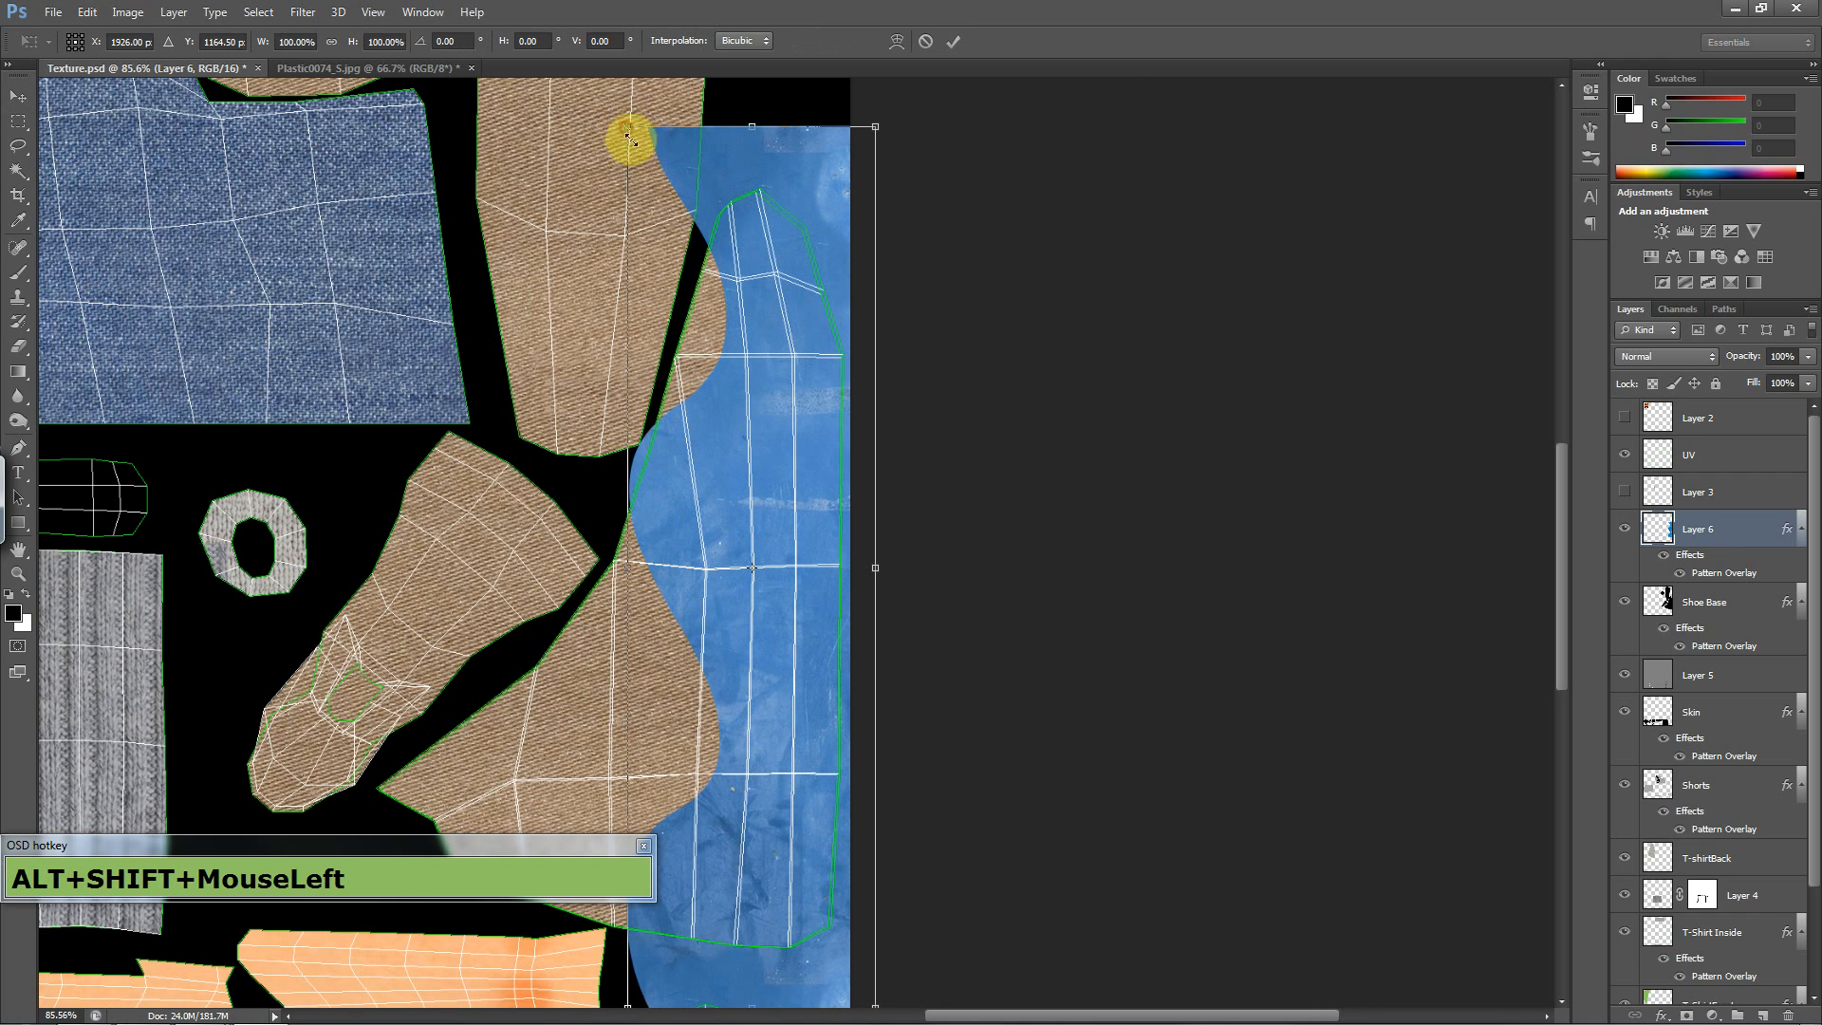
{"action": "left_click_drag", "start_coordinate": [629, 137], "coordinate": [716, 203]}
{"action": "left_click_drag", "start_coordinate": [831, 452], "coordinate": [915, 516]}
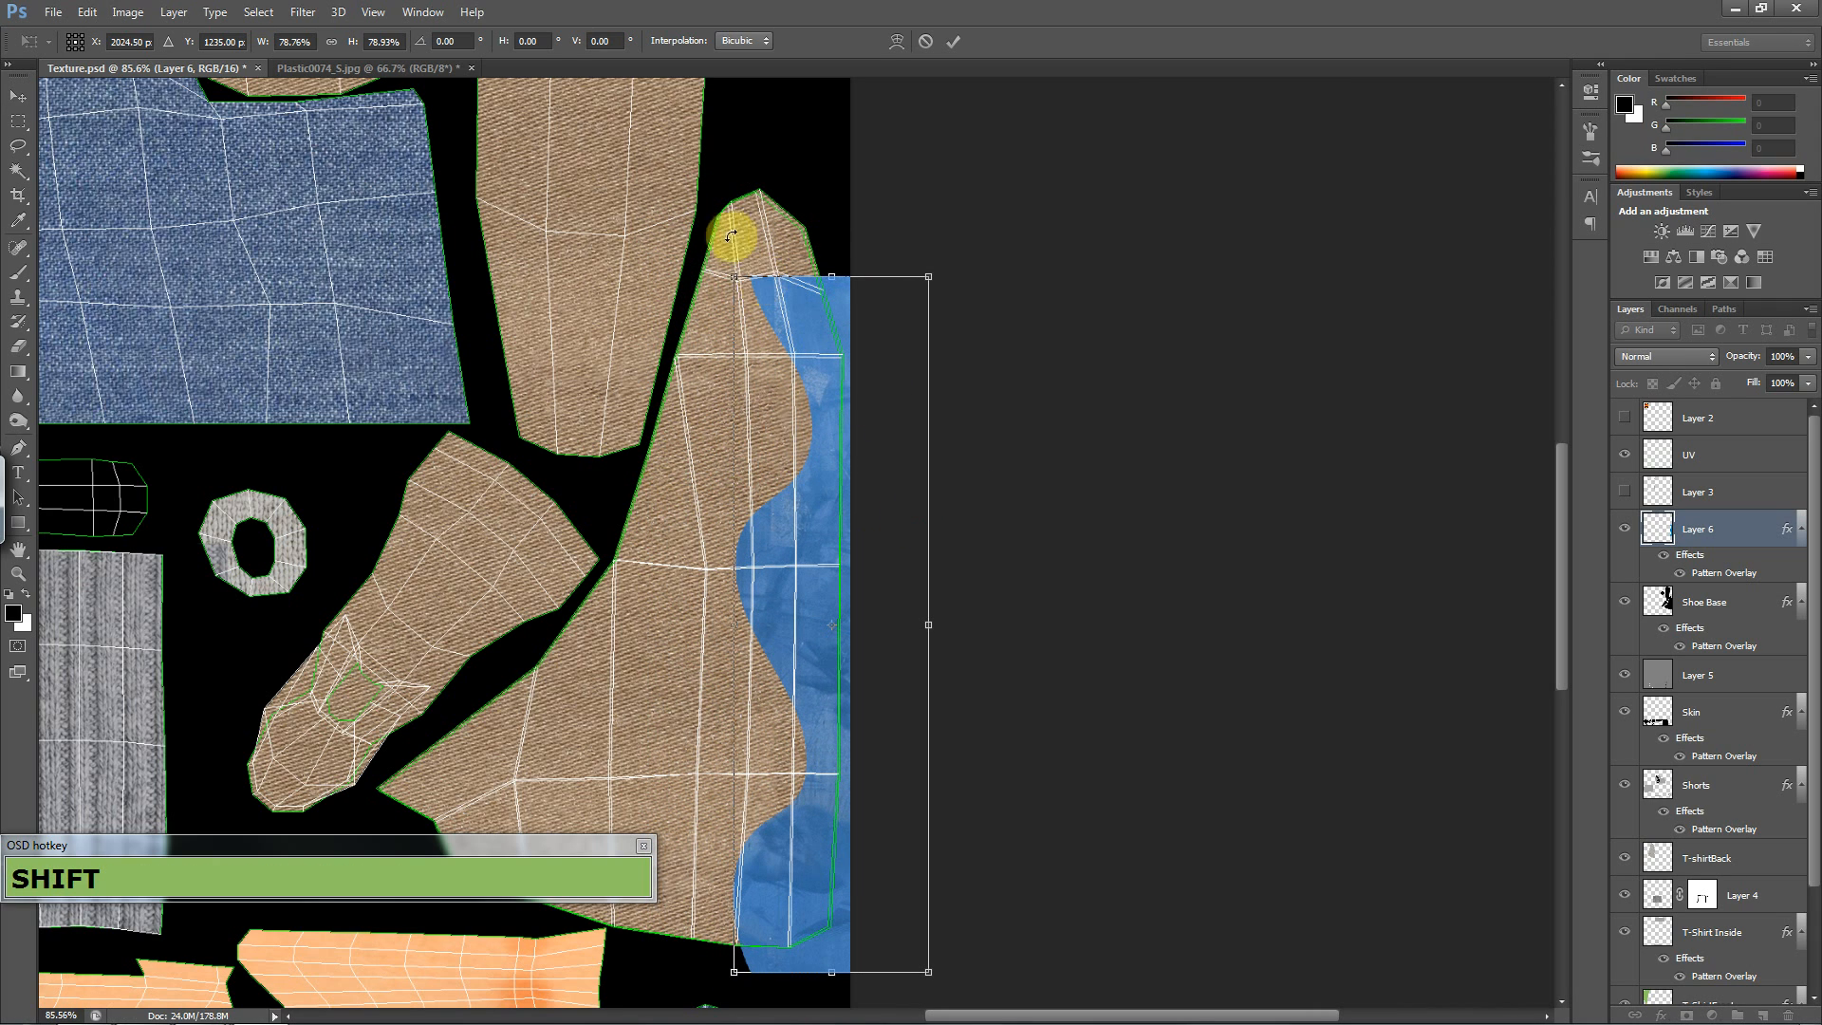
{"action": "left_click_drag", "start_coordinate": [737, 275], "coordinate": [709, 171]}
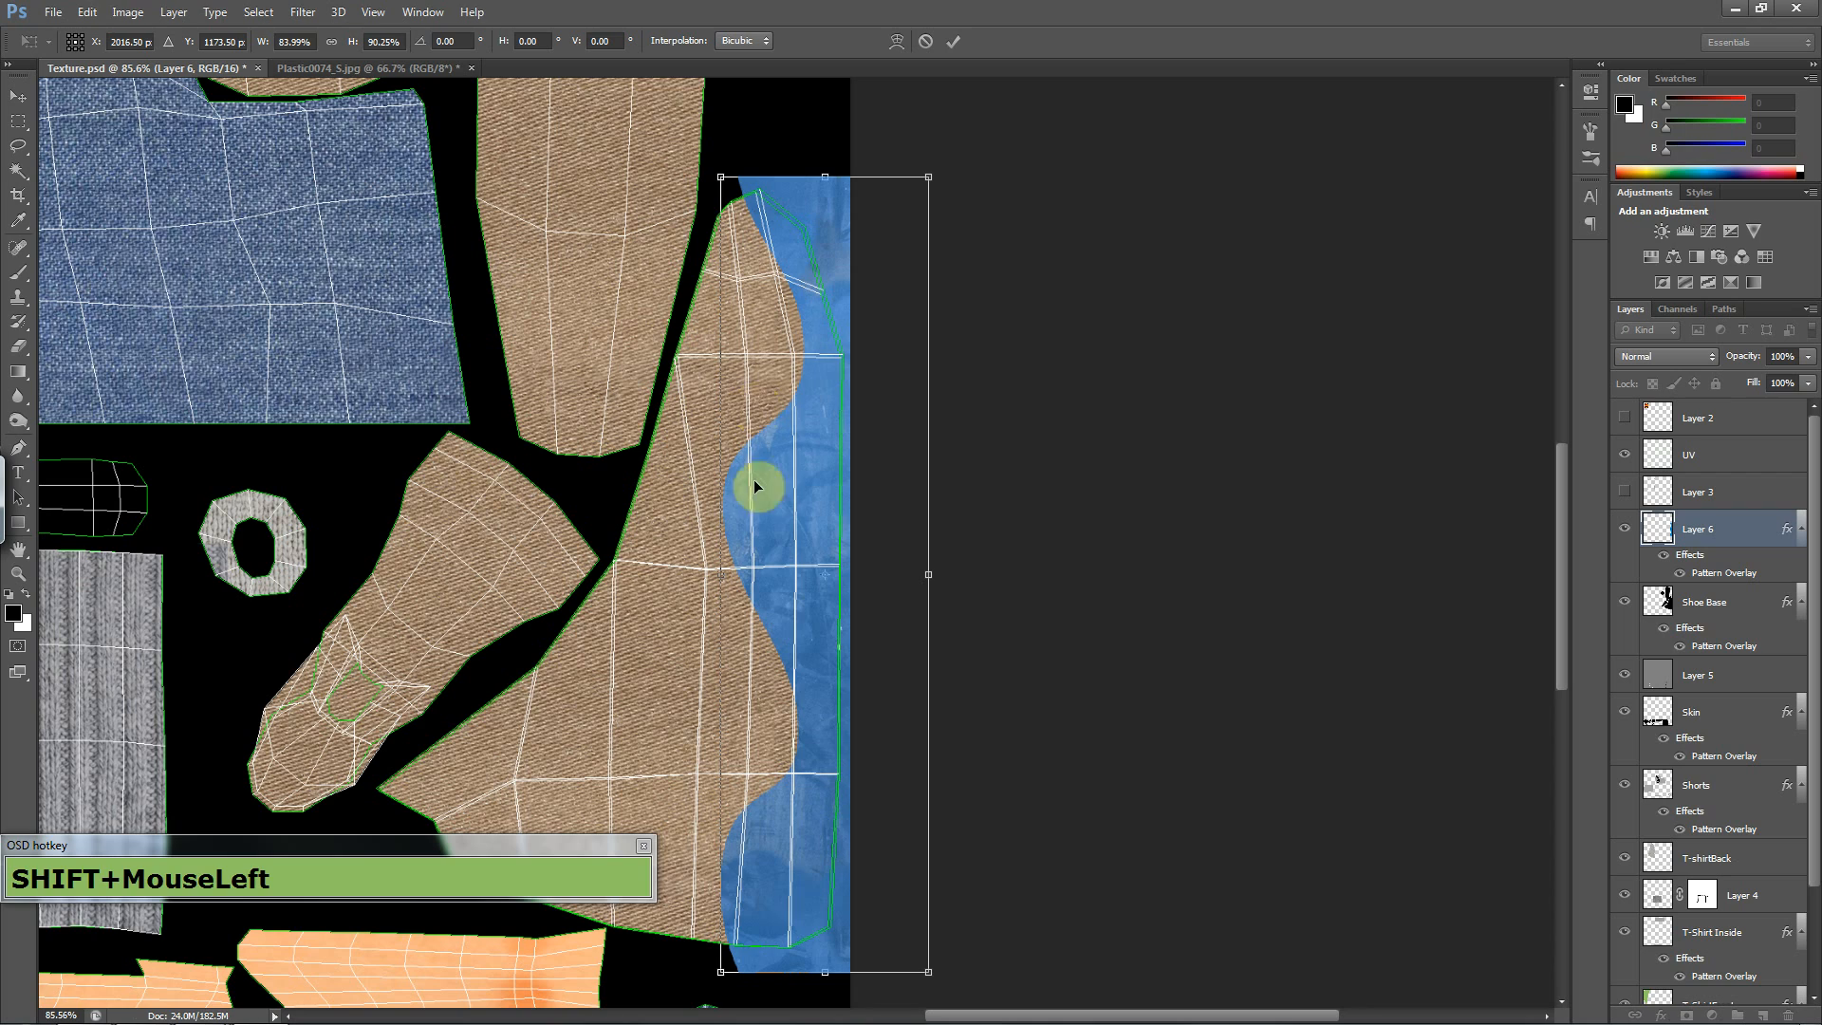
{"action": "left_click_drag", "start_coordinate": [776, 509], "coordinate": [779, 505]}
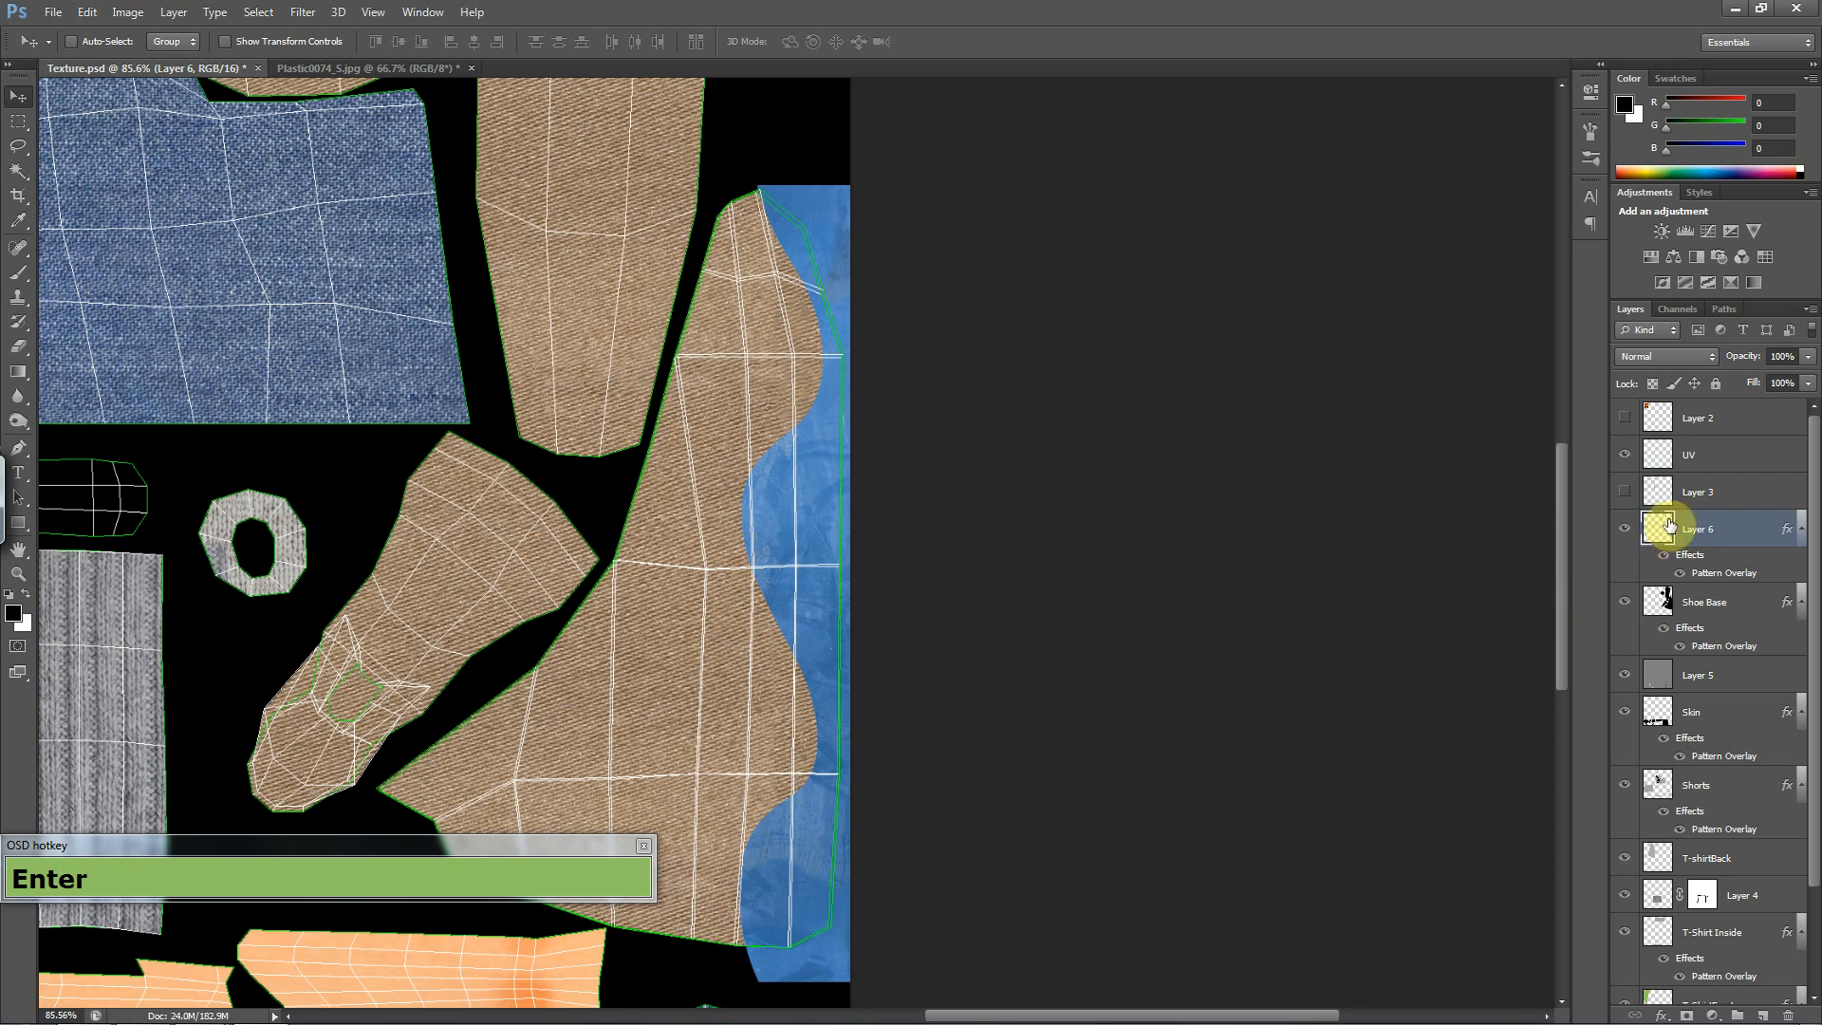
- Add a layer mask to Layer 6, load the Shoe Base layer's outline as a selection and invert it
{"action": "left_click", "coordinate": [1686, 1007]}
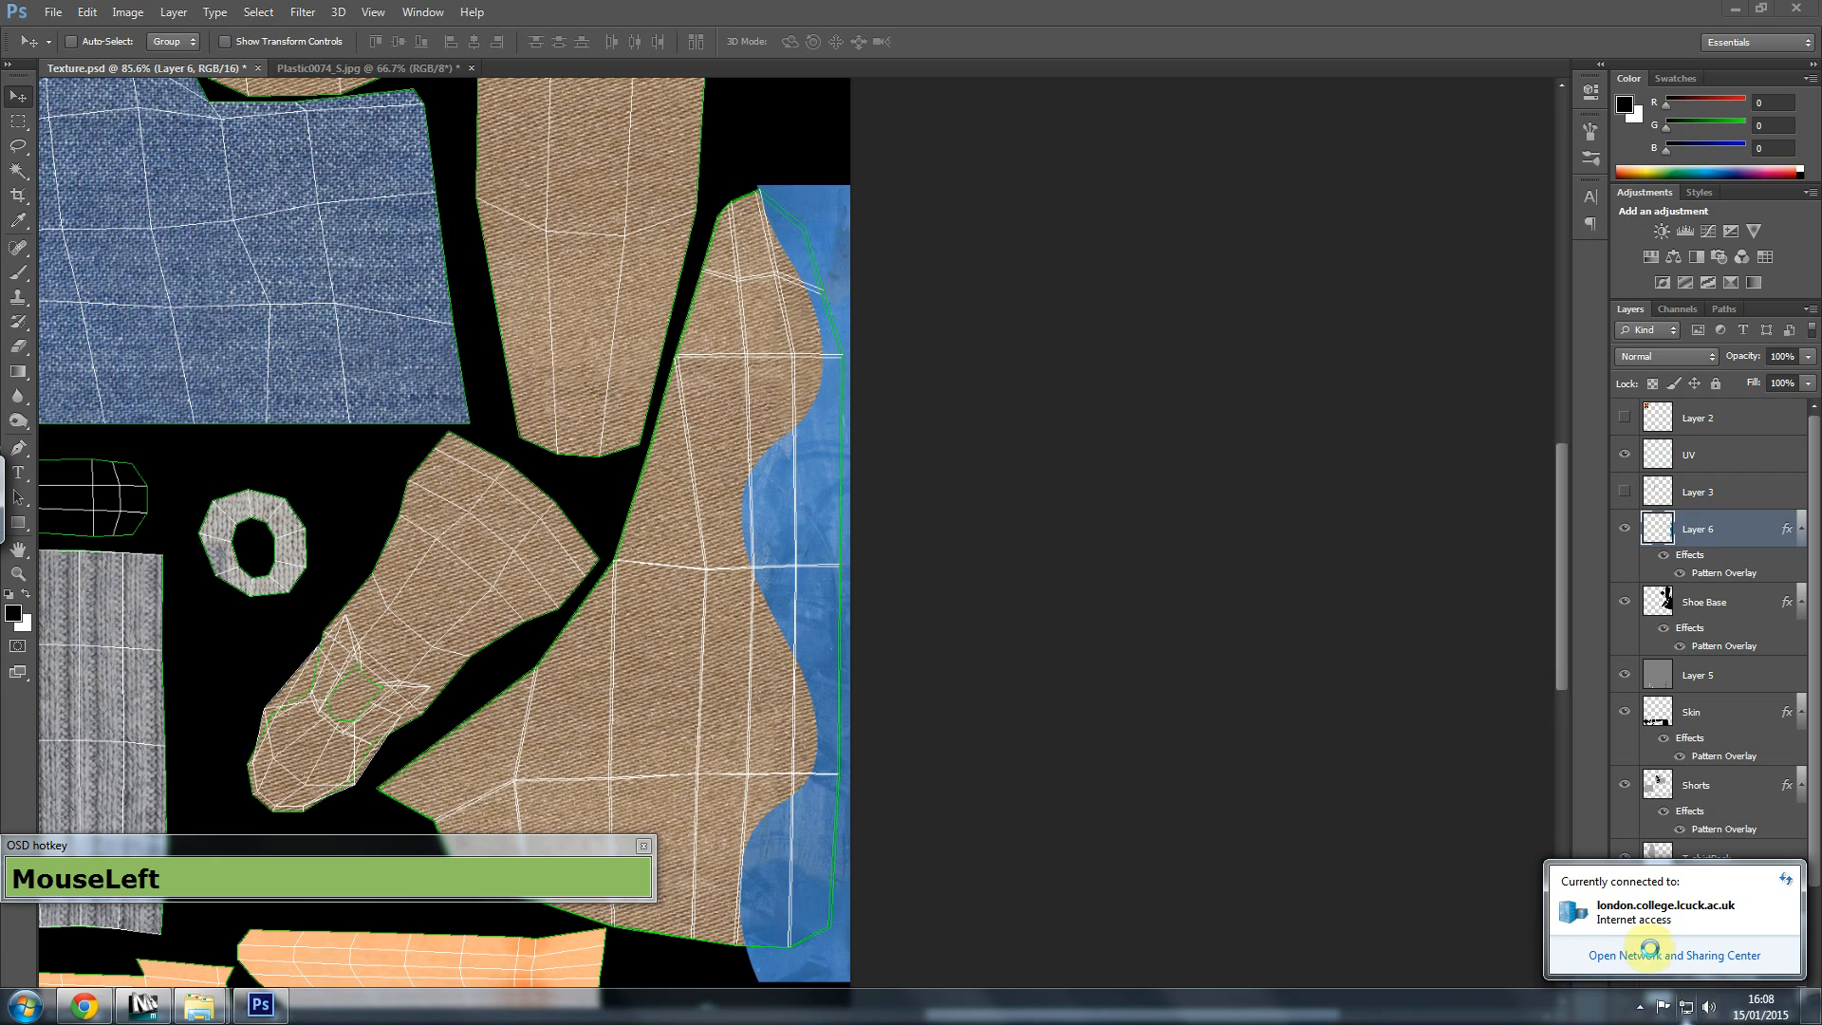
{"action": "left_click", "coordinate": [1528, 116]}
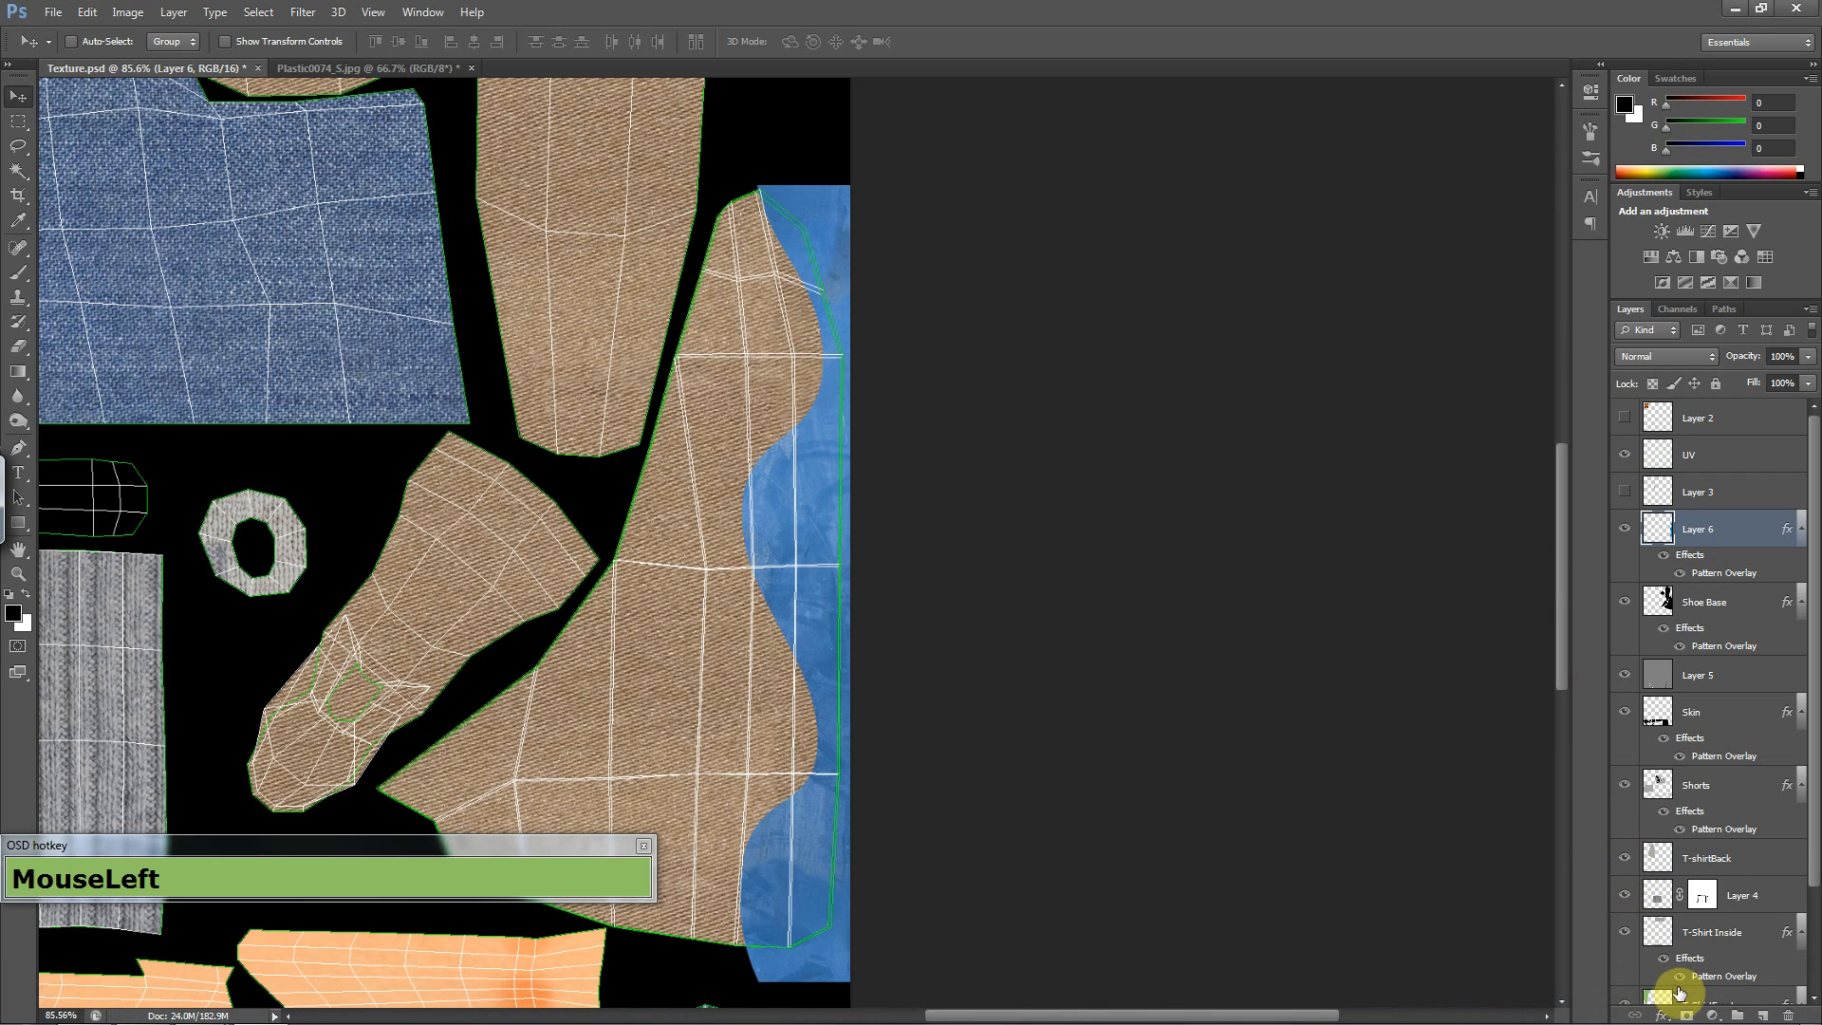
{"action": "left_click", "coordinate": [1687, 1016]}
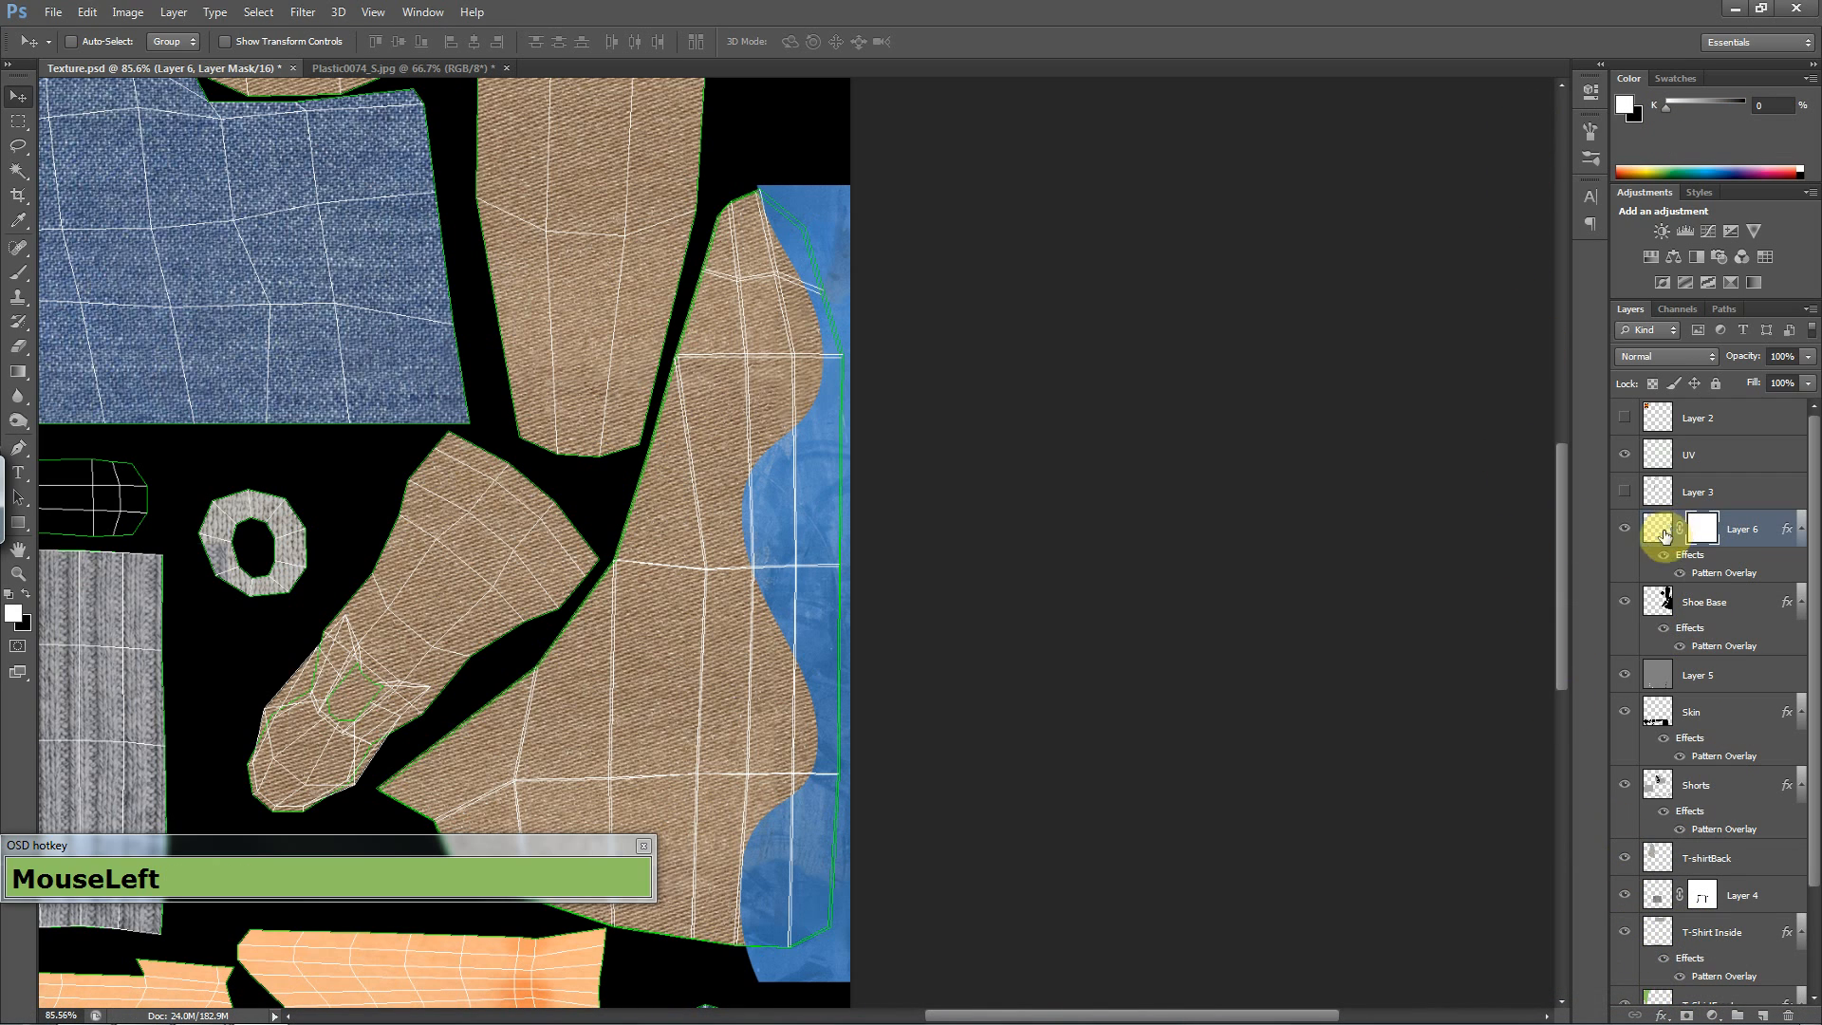
{"action": "left_click", "coordinate": [1660, 608], "text": "ctrl"}
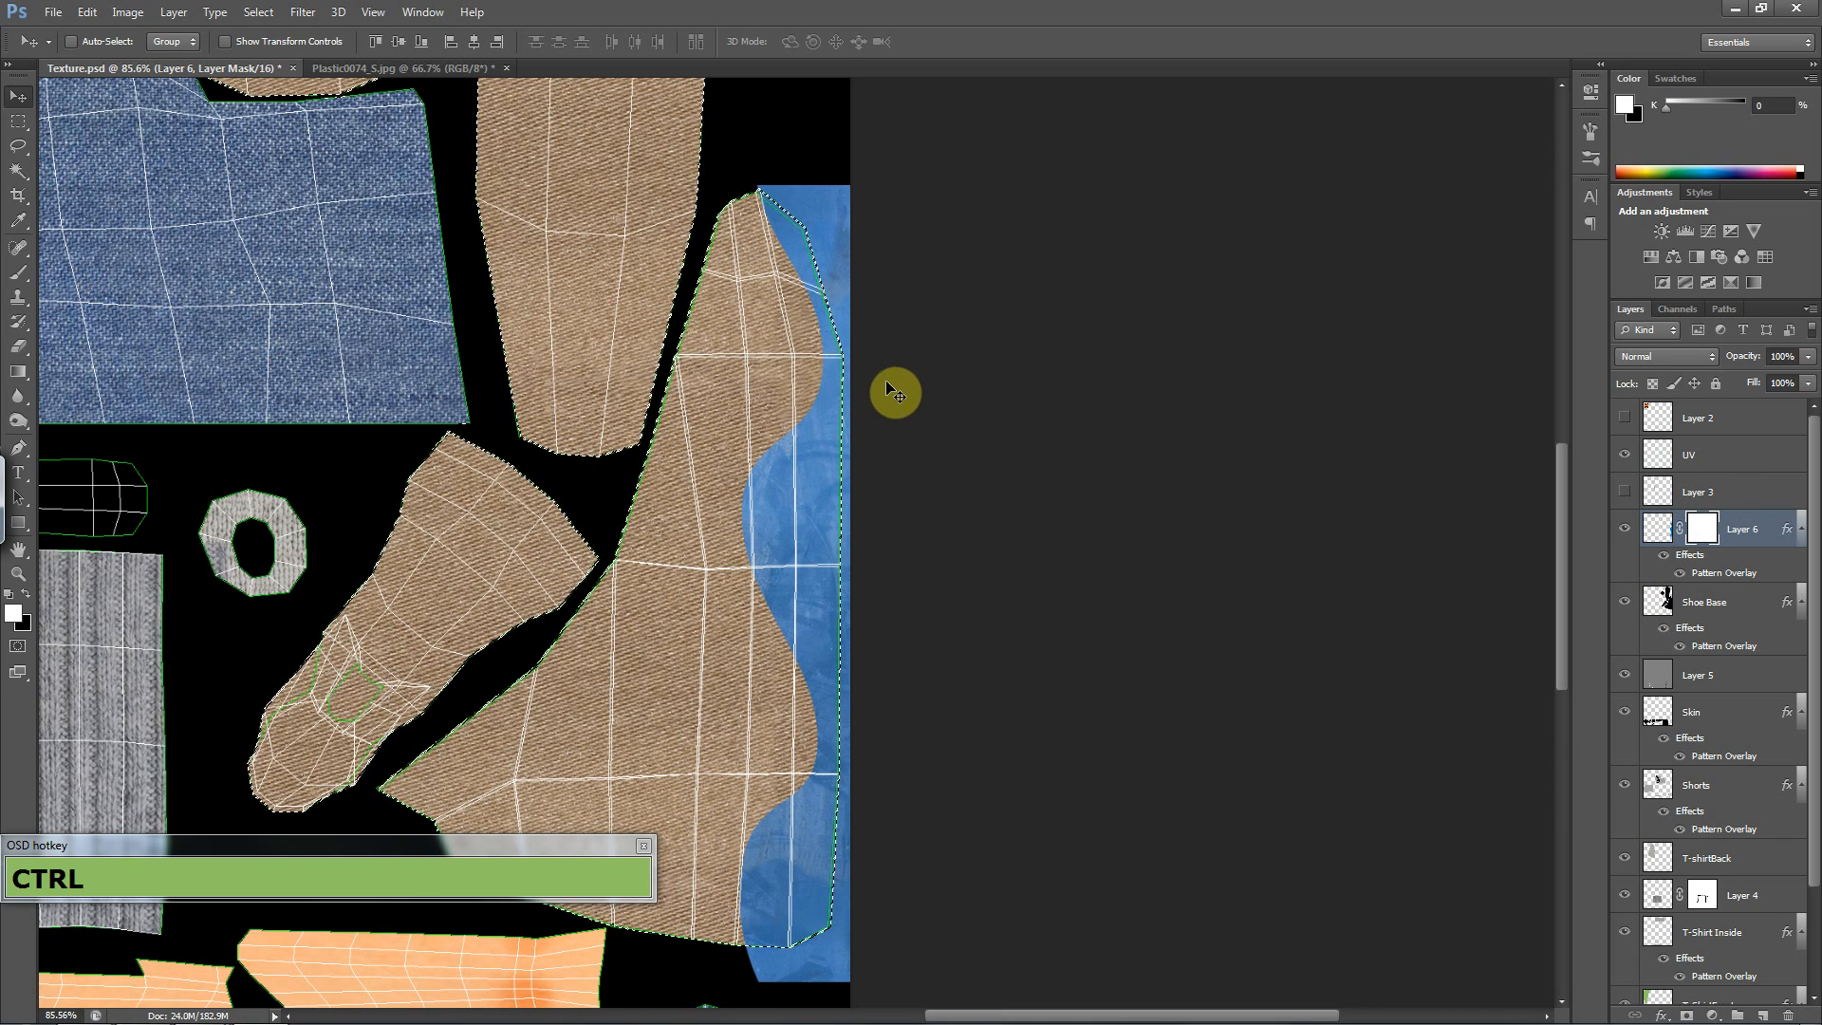
{"action": "key", "text": "ctrl+shift+i"}
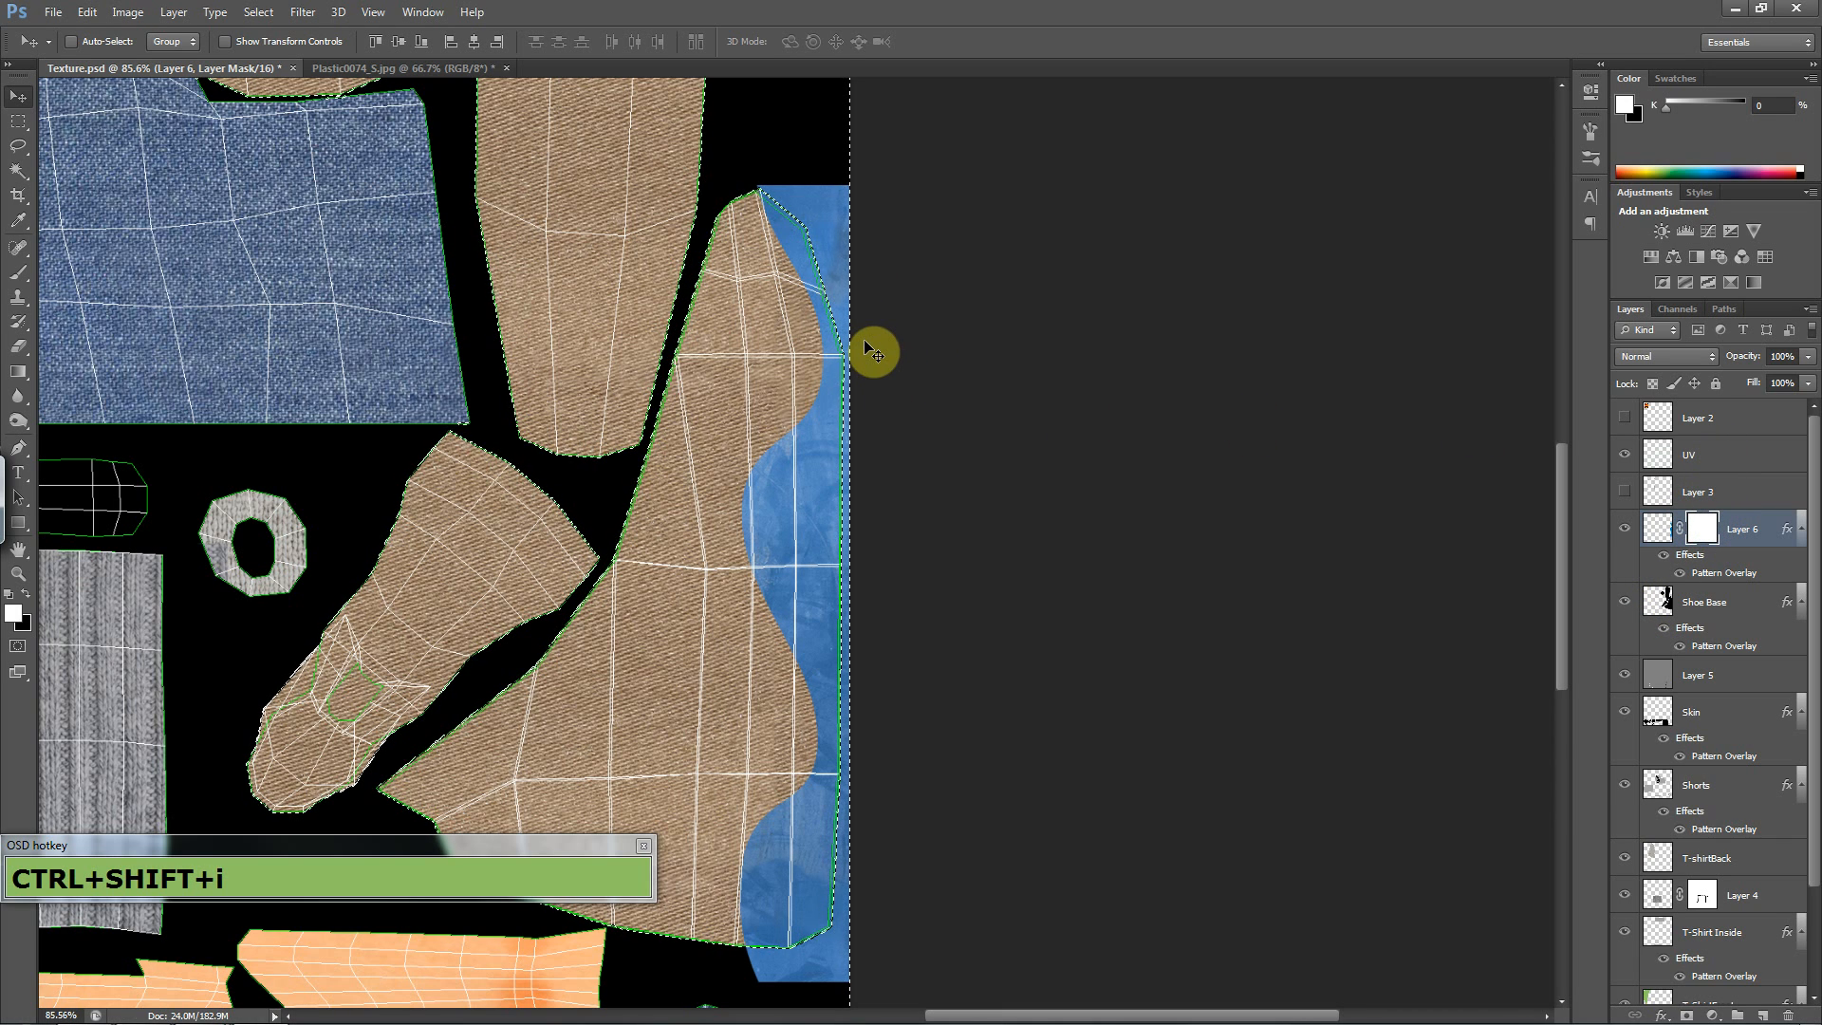
- Paint black on the Layer 6 mask to hide the plastic outside the shoe piece, and clear the selection
{"action": "key", "text": "d"}
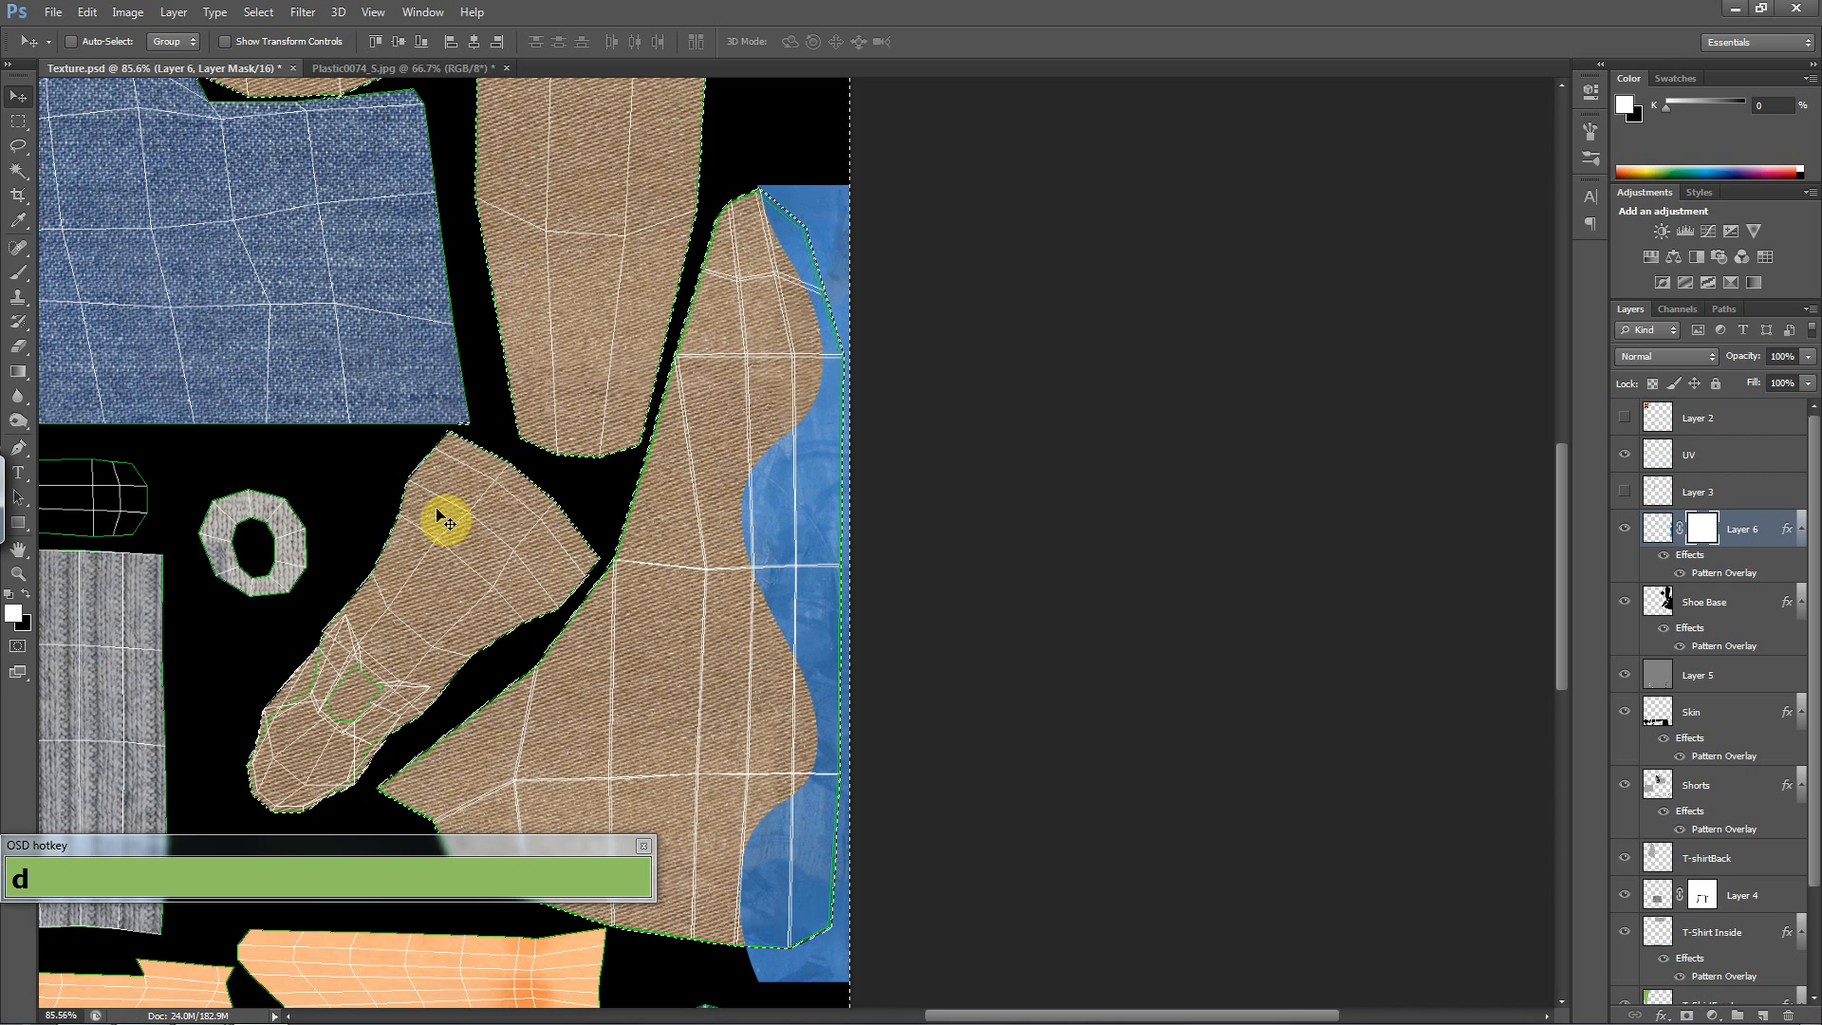
{"action": "key", "text": "b"}
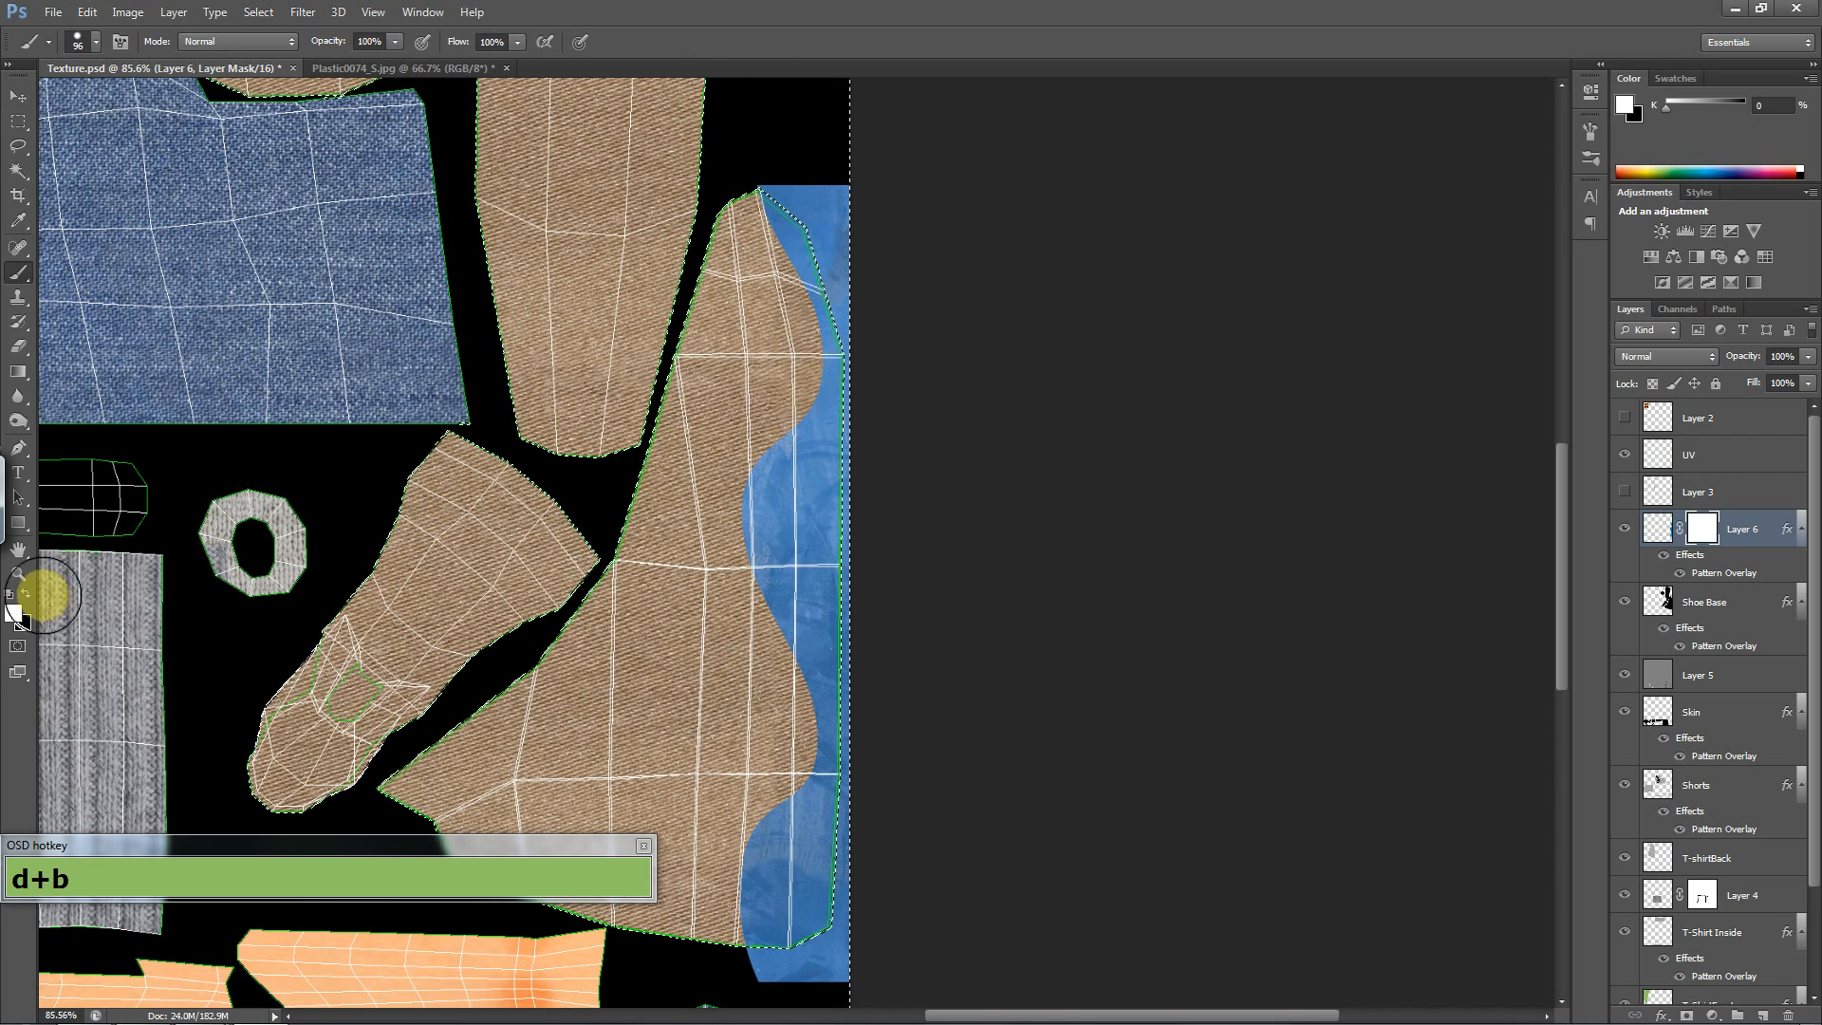
{"action": "mouse_move", "coordinate": [867, 190]}
{"action": "left_mouse_down"}
{"action": "mouse_move", "coordinate": [816, 234]}
{"action": "mouse_move", "coordinate": [816, 186]}
{"action": "mouse_move", "coordinate": [771, 213]}
{"action": "mouse_move", "coordinate": [864, 300]}
{"action": "mouse_move", "coordinate": [818, 337]}
{"action": "mouse_move", "coordinate": [821, 228]}
{"action": "mouse_move", "coordinate": [857, 358]}
{"action": "mouse_move", "coordinate": [865, 839]}
{"action": "mouse_move", "coordinate": [837, 857]}
{"action": "mouse_move", "coordinate": [835, 967]}
{"action": "mouse_move", "coordinate": [789, 981]}
{"action": "mouse_move", "coordinate": [733, 920]}
{"action": "mouse_move", "coordinate": [855, 931]}
{"action": "mouse_move", "coordinate": [816, 934]}
{"action": "left_mouse_up"}
{"action": "key", "text": "space"}
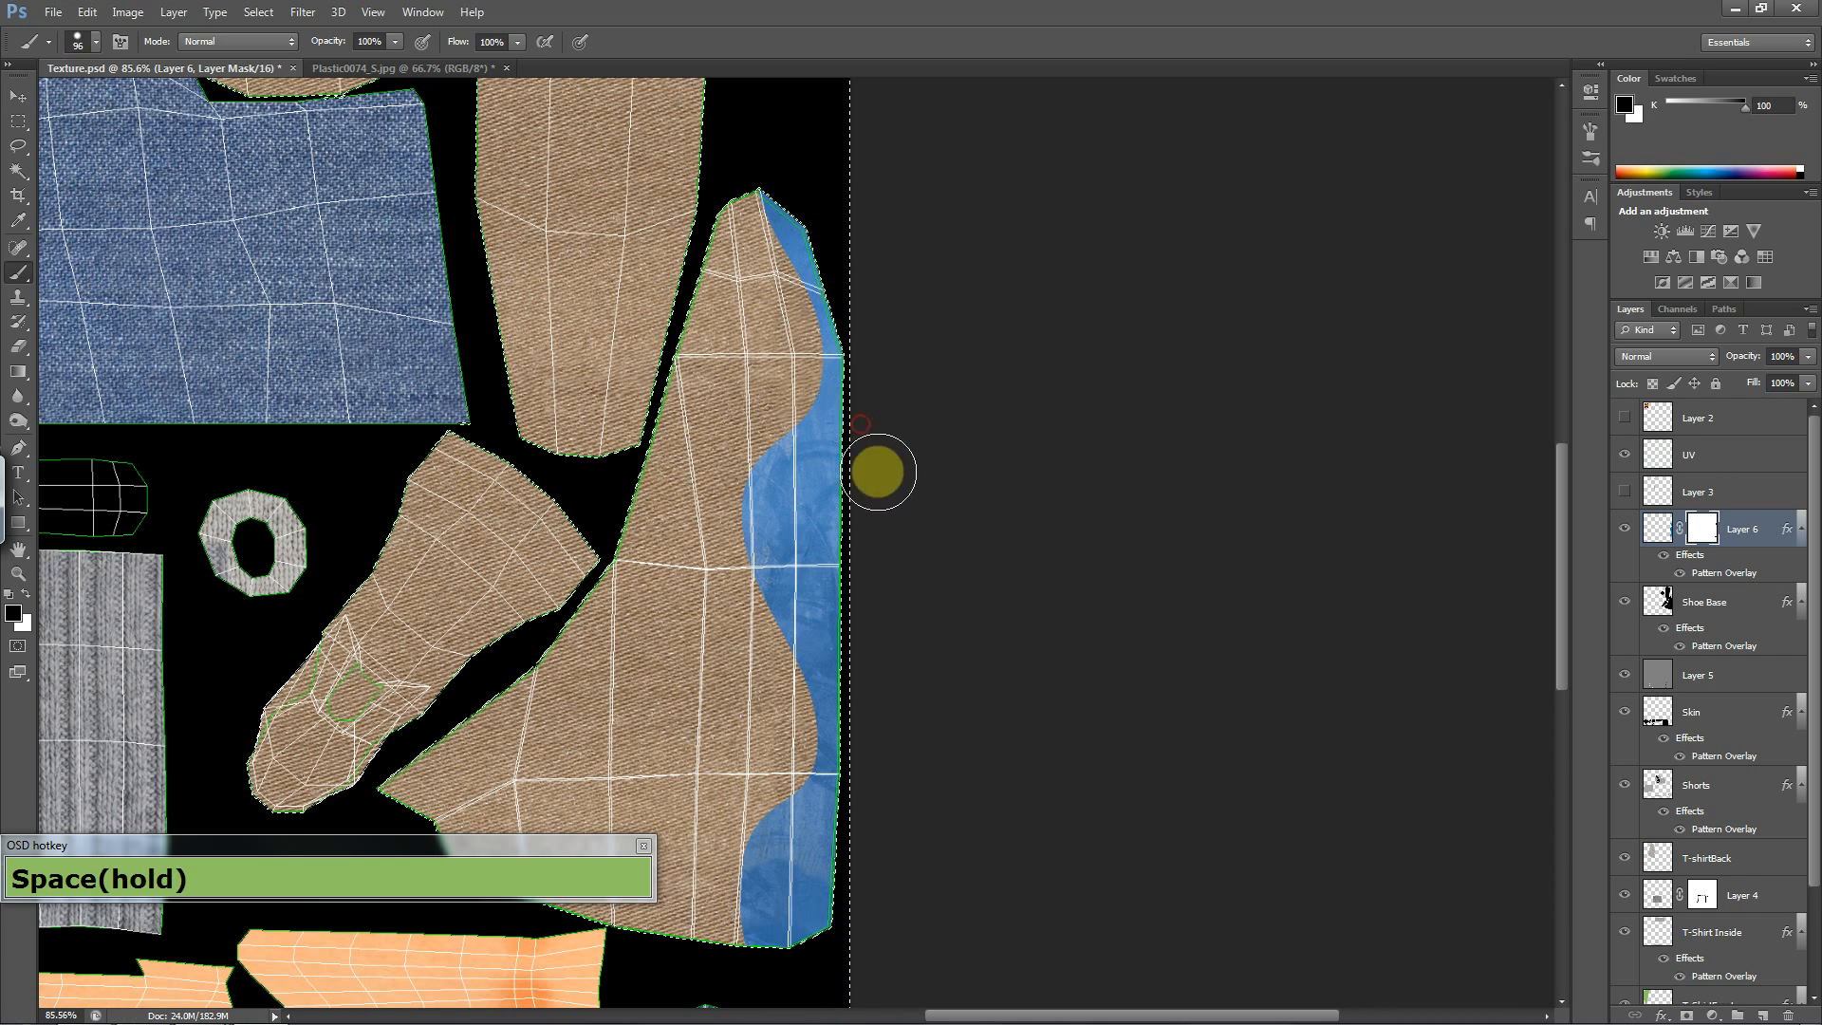
{"action": "key", "text": "ctrl+d"}
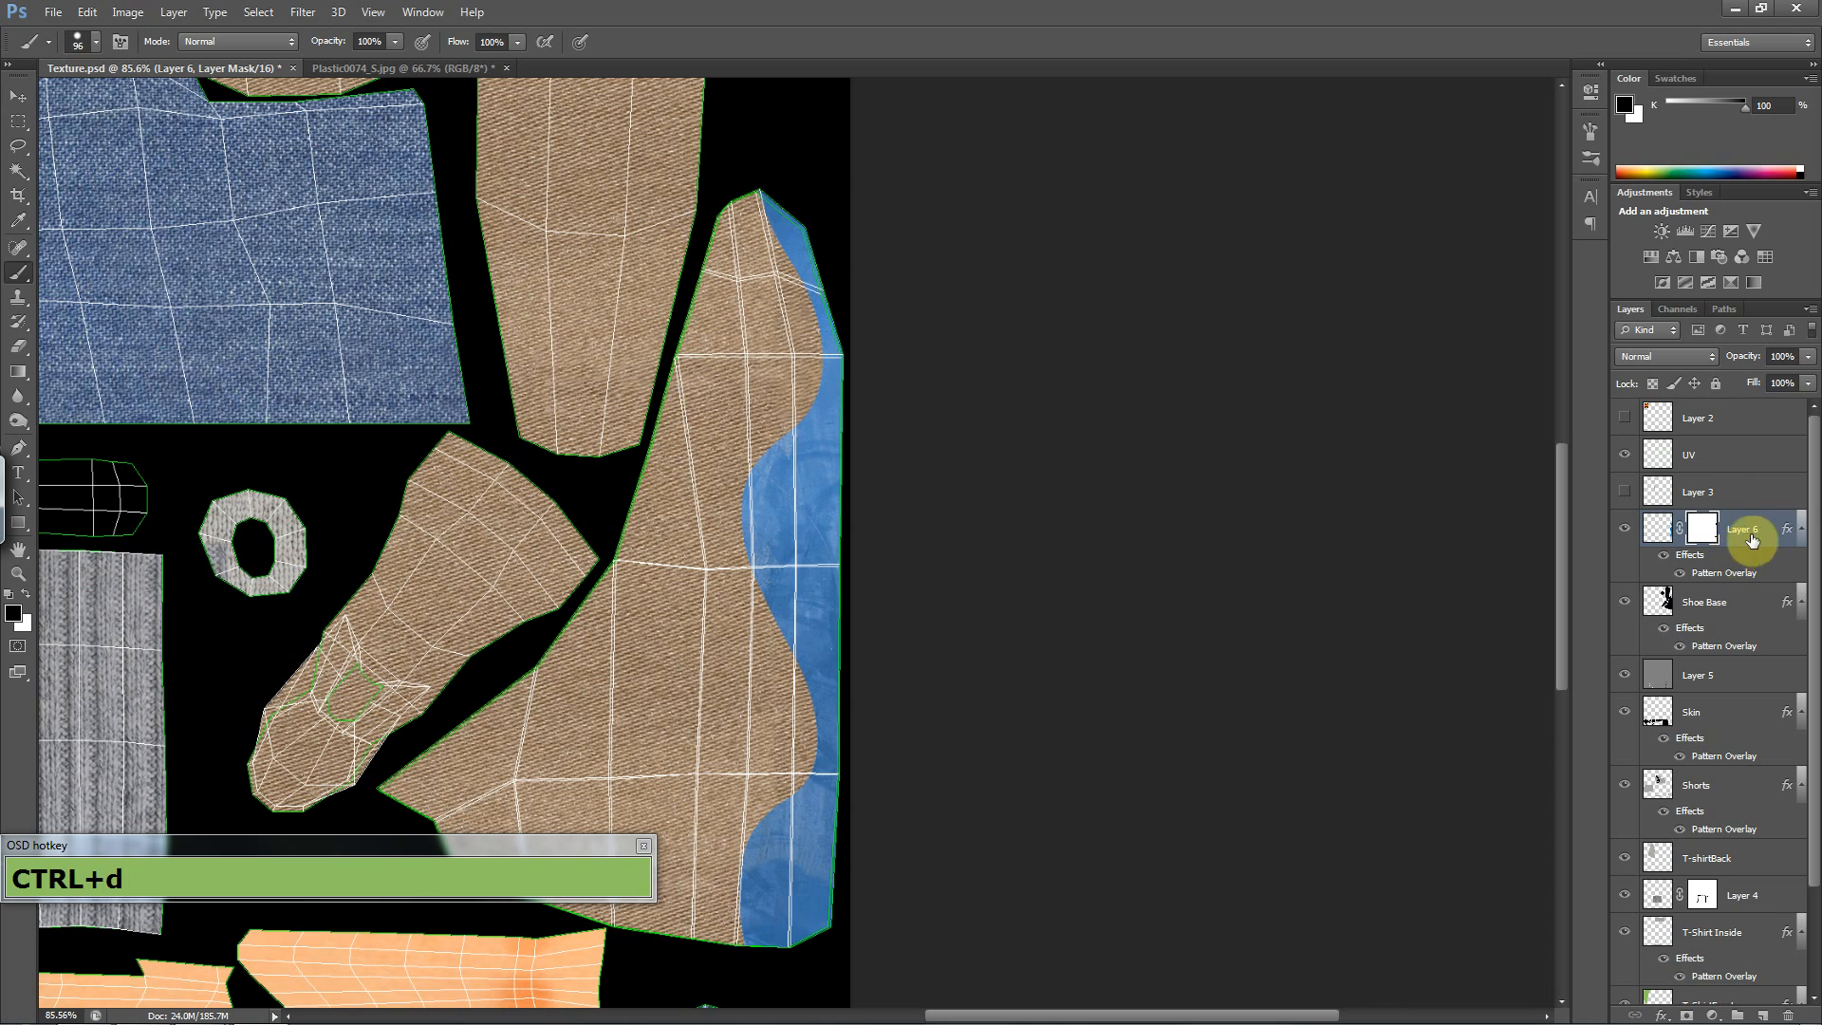
- Add an Inner Bevel to Layer 6 with Bevel & Emboss, lighting it from the left at a 42° altitude
{"action": "double_click", "coordinate": [1765, 528]}
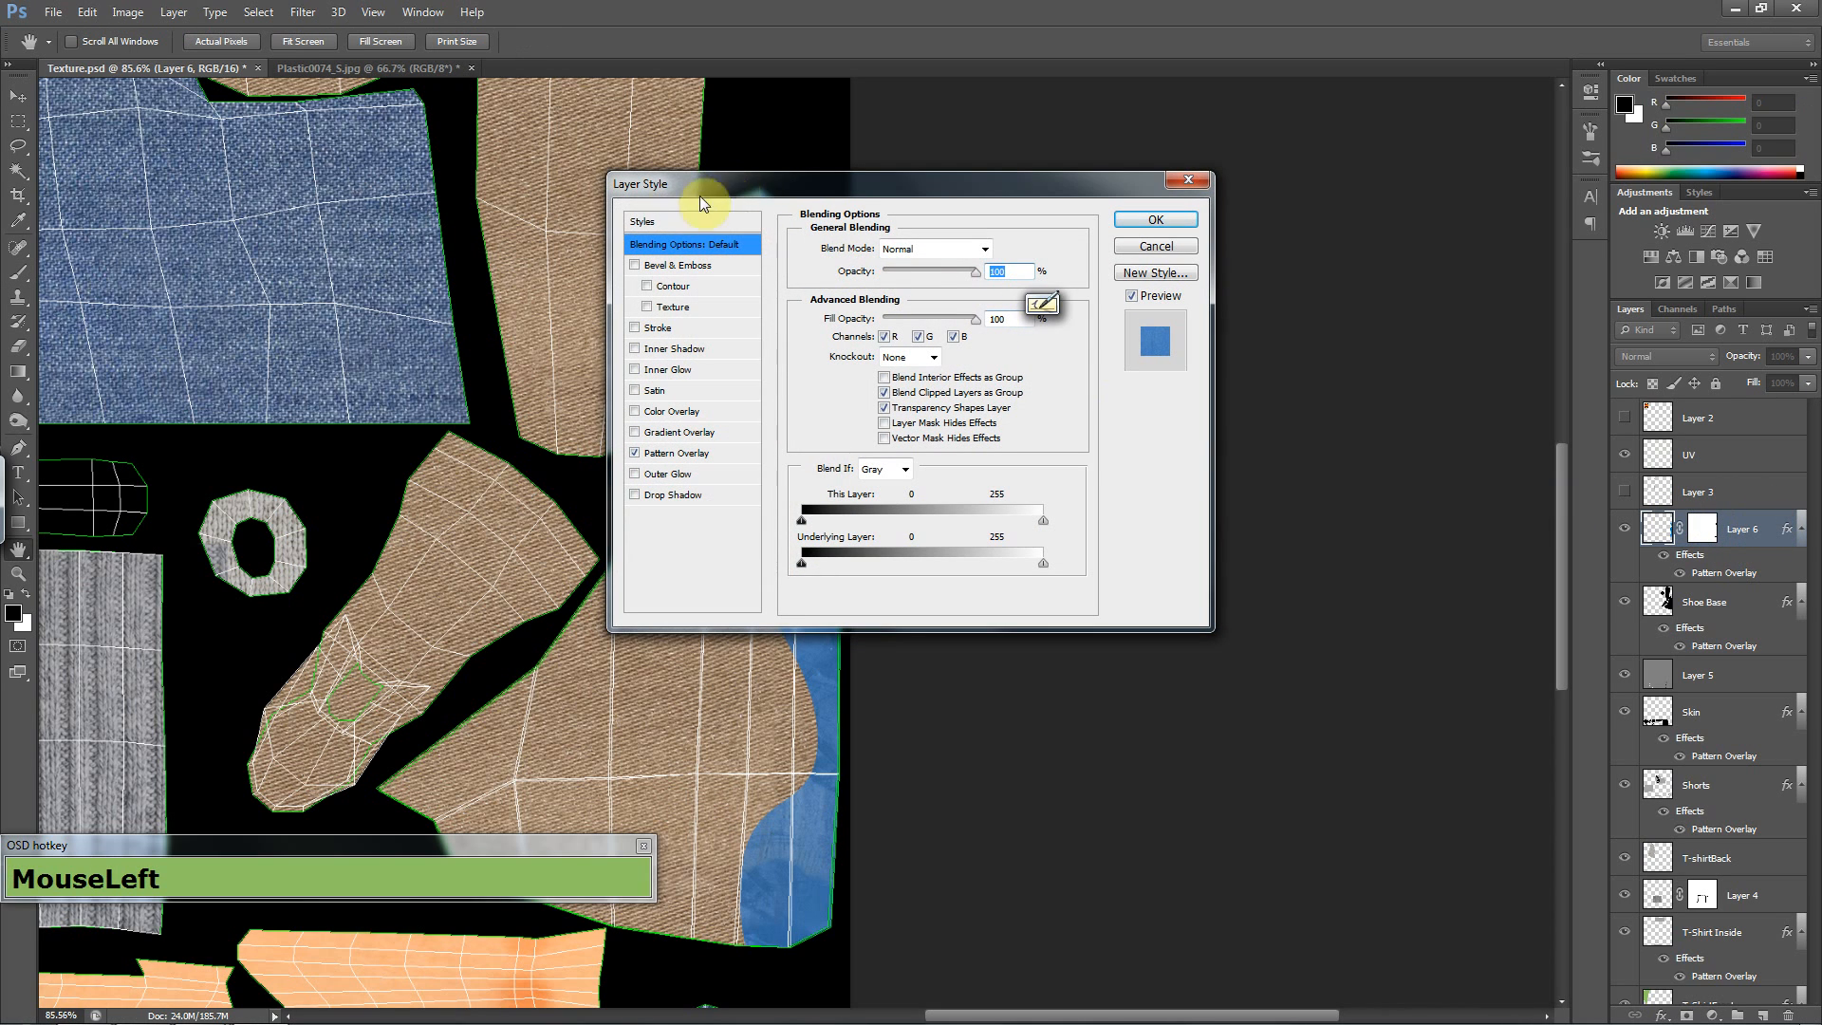
{"action": "mouse_move", "coordinate": [769, 193]}
{"action": "left_mouse_down"}
{"action": "mouse_move", "coordinate": [960, 133]}
{"action": "mouse_move", "coordinate": [1014, 136]}
{"action": "left_mouse_up"}
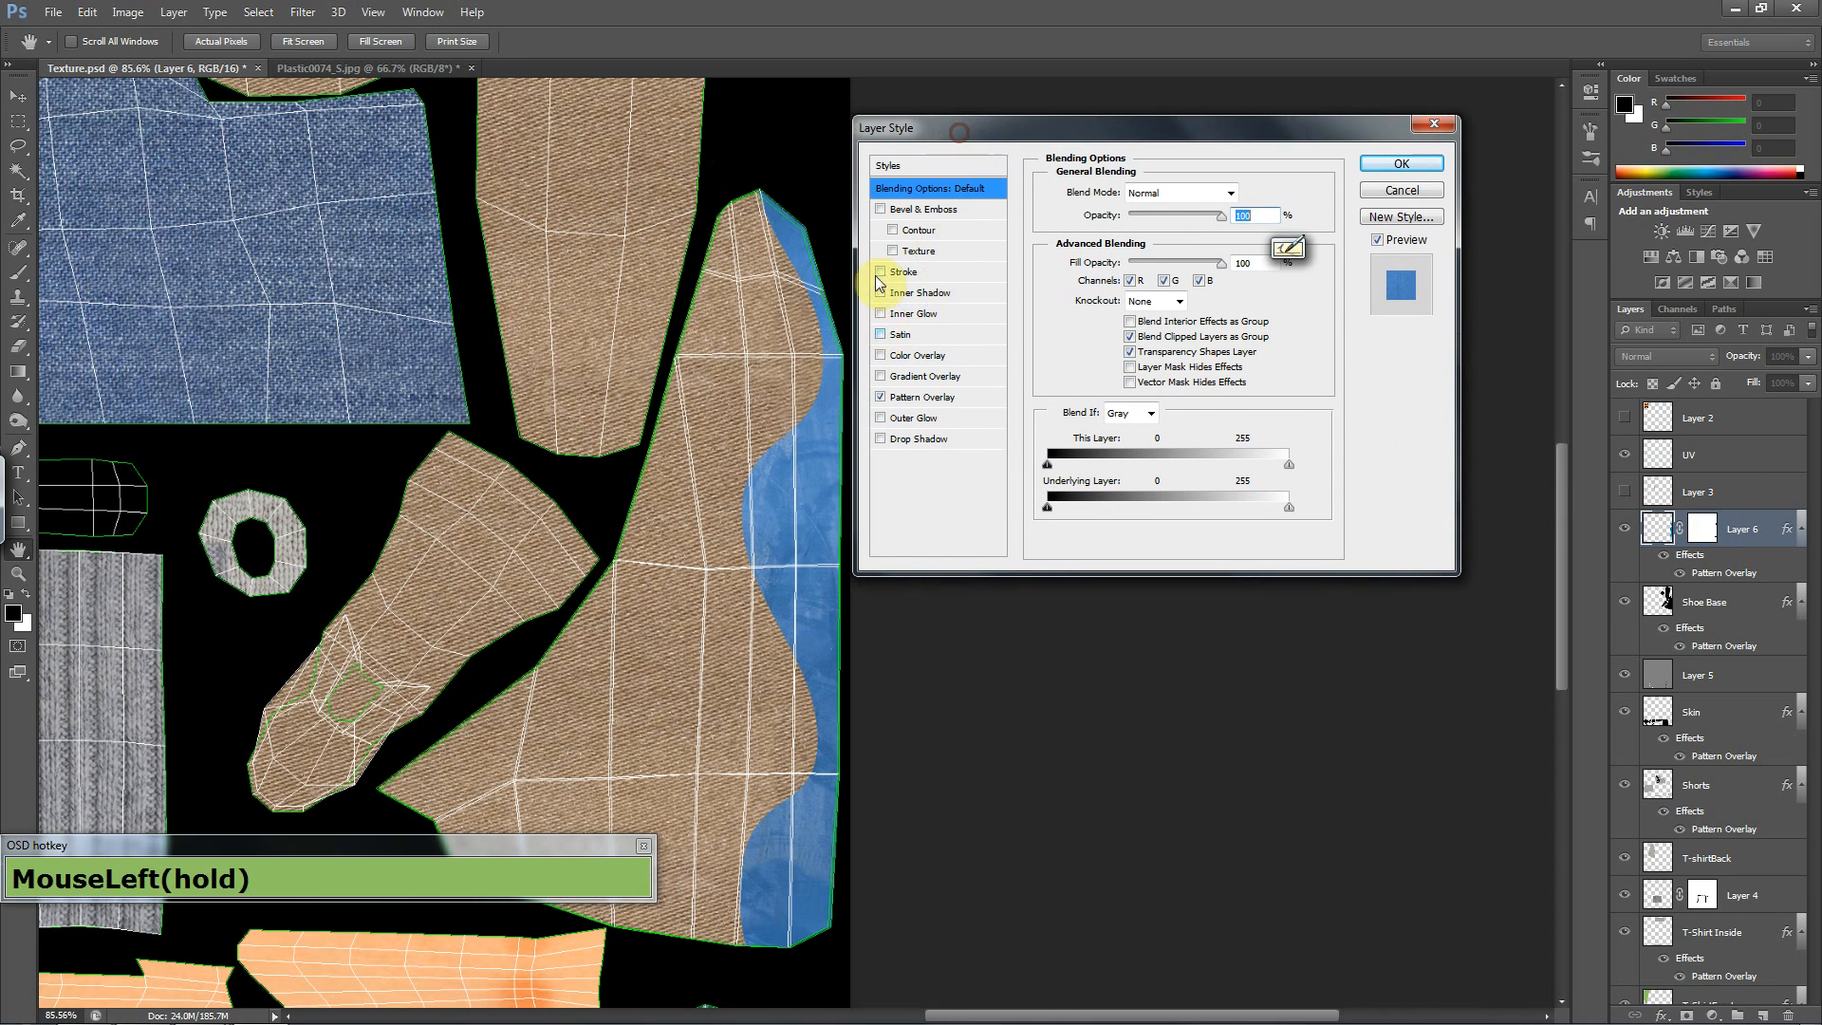
{"action": "left_click", "coordinate": [882, 210]}
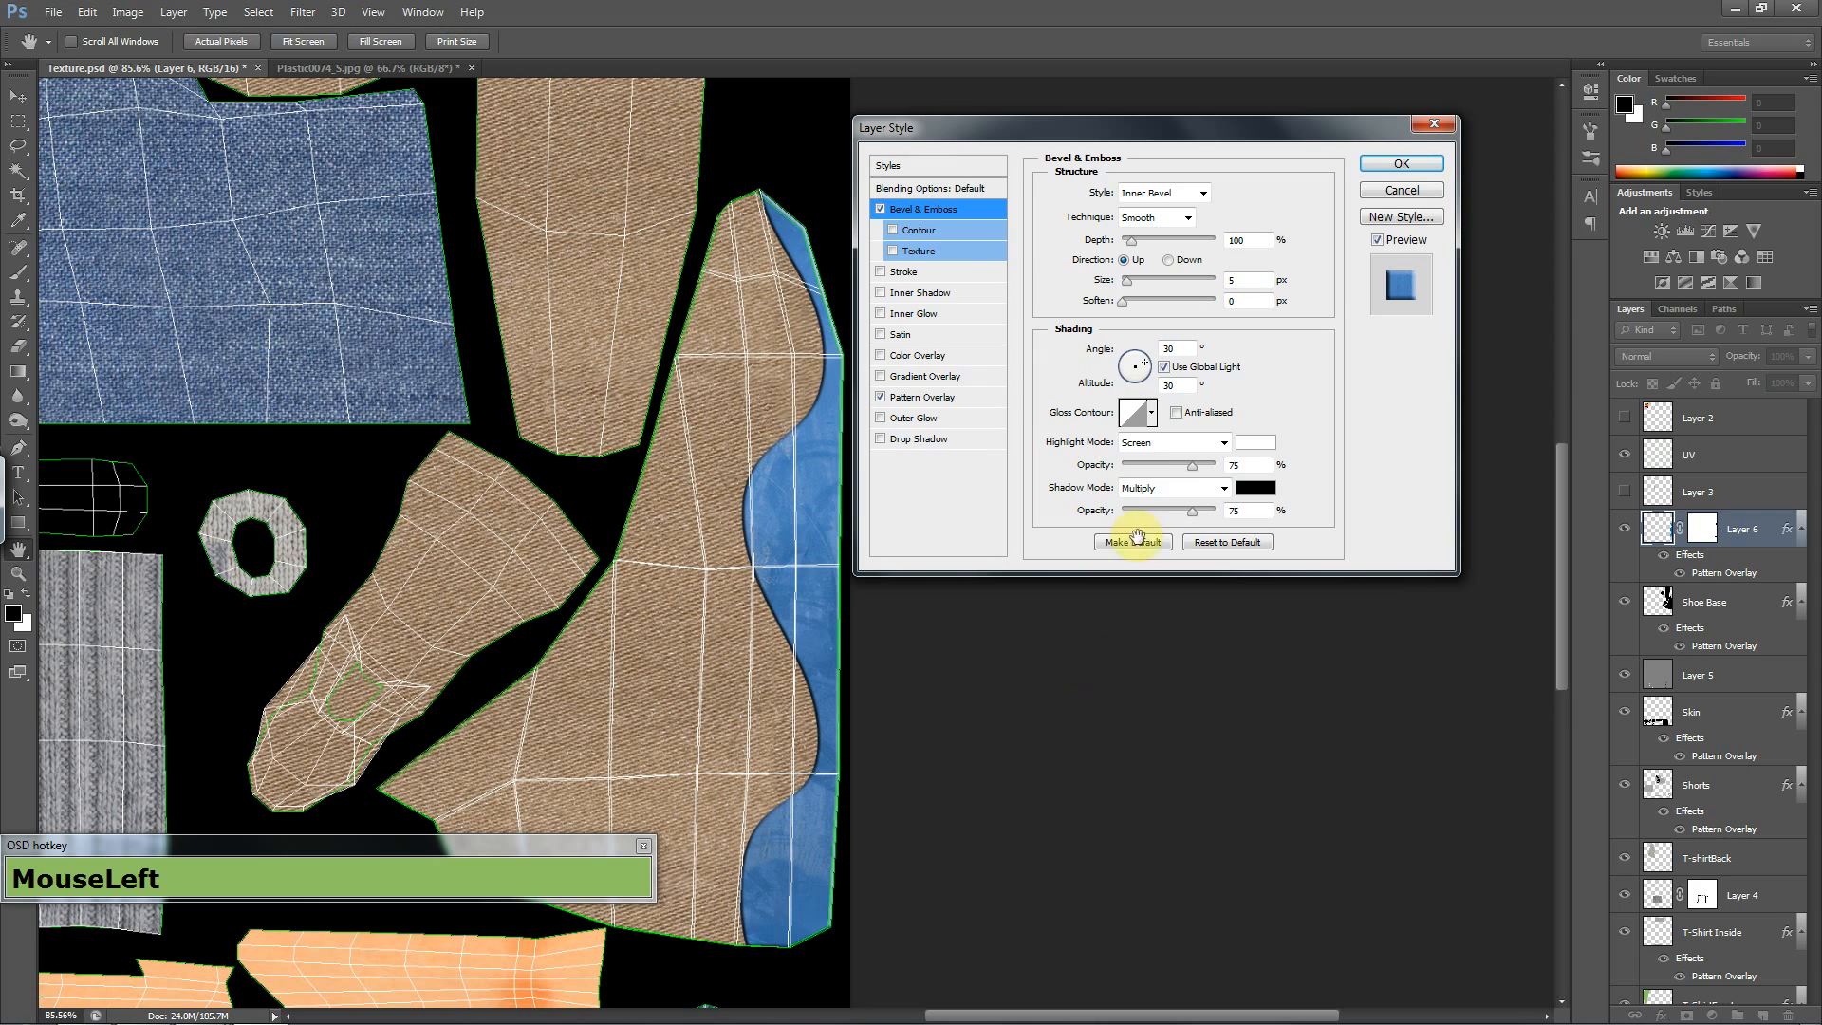
{"action": "left_click_drag", "start_coordinate": [1148, 383], "coordinate": [1130, 368]}
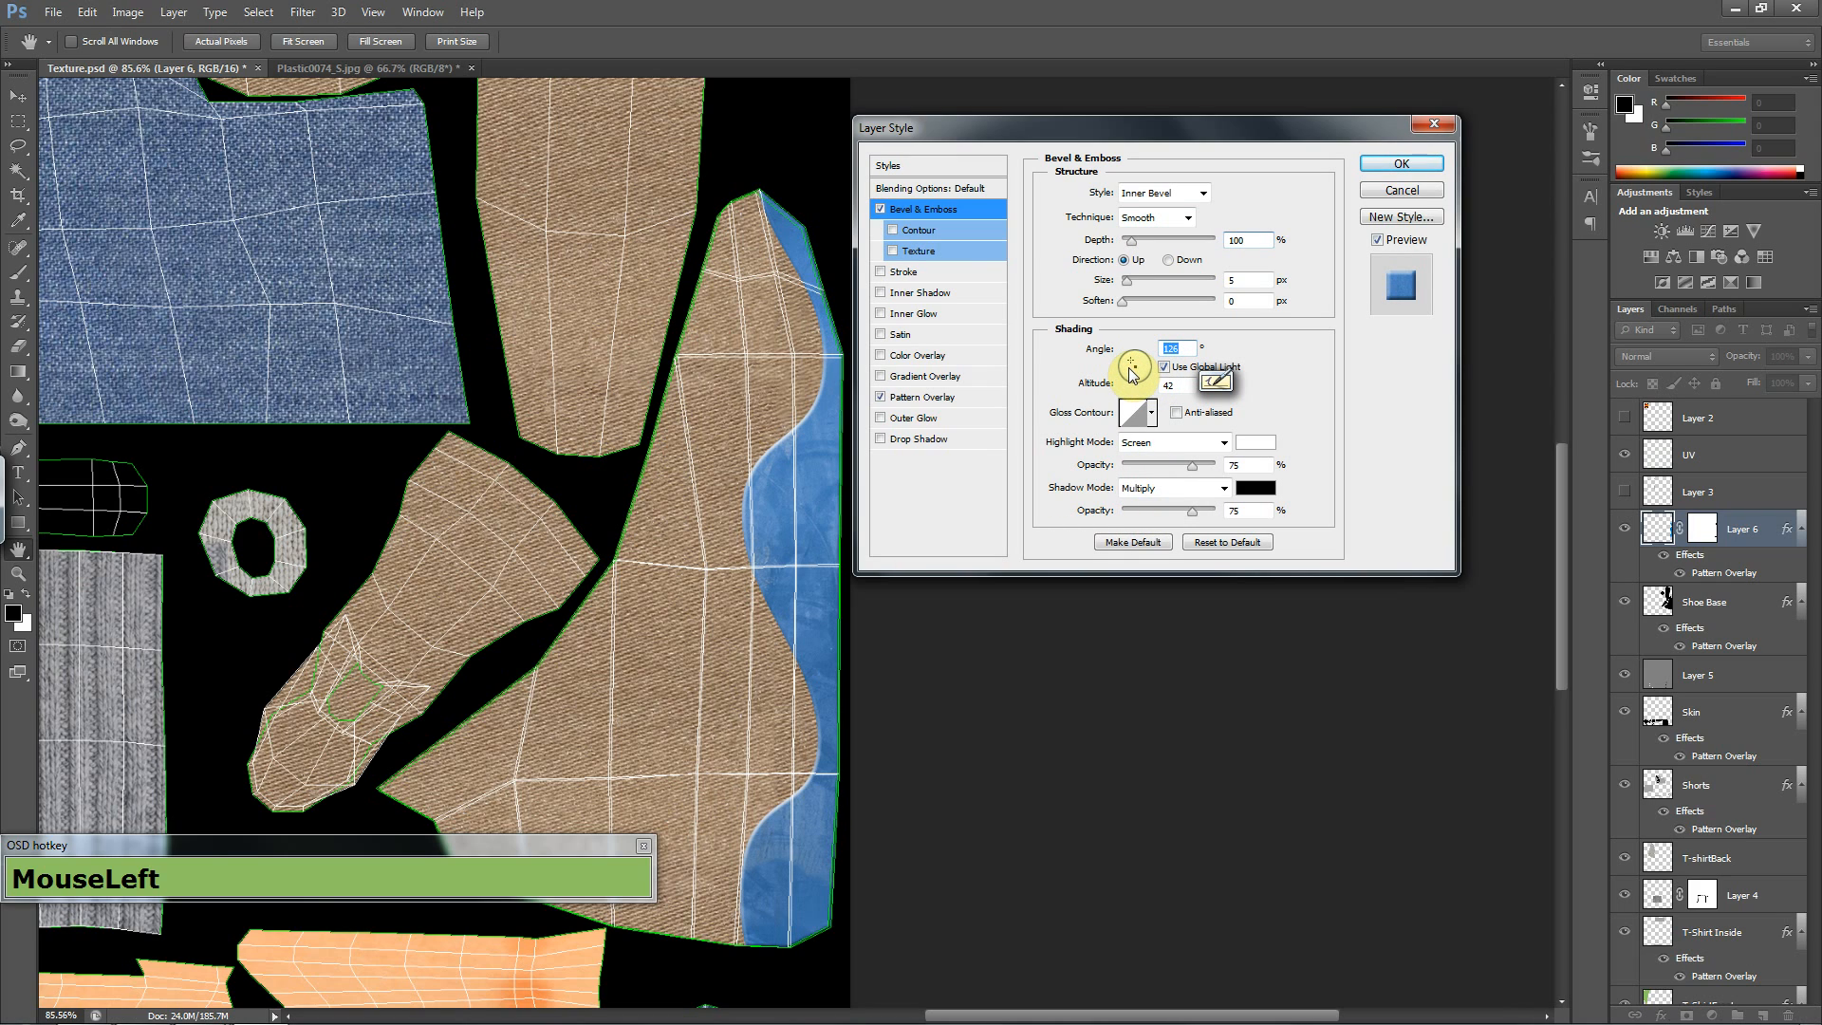
{"action": "left_click_drag", "start_coordinate": [778, 875], "coordinate": [802, 256]}
{"action": "left_click", "coordinate": [1129, 367]}
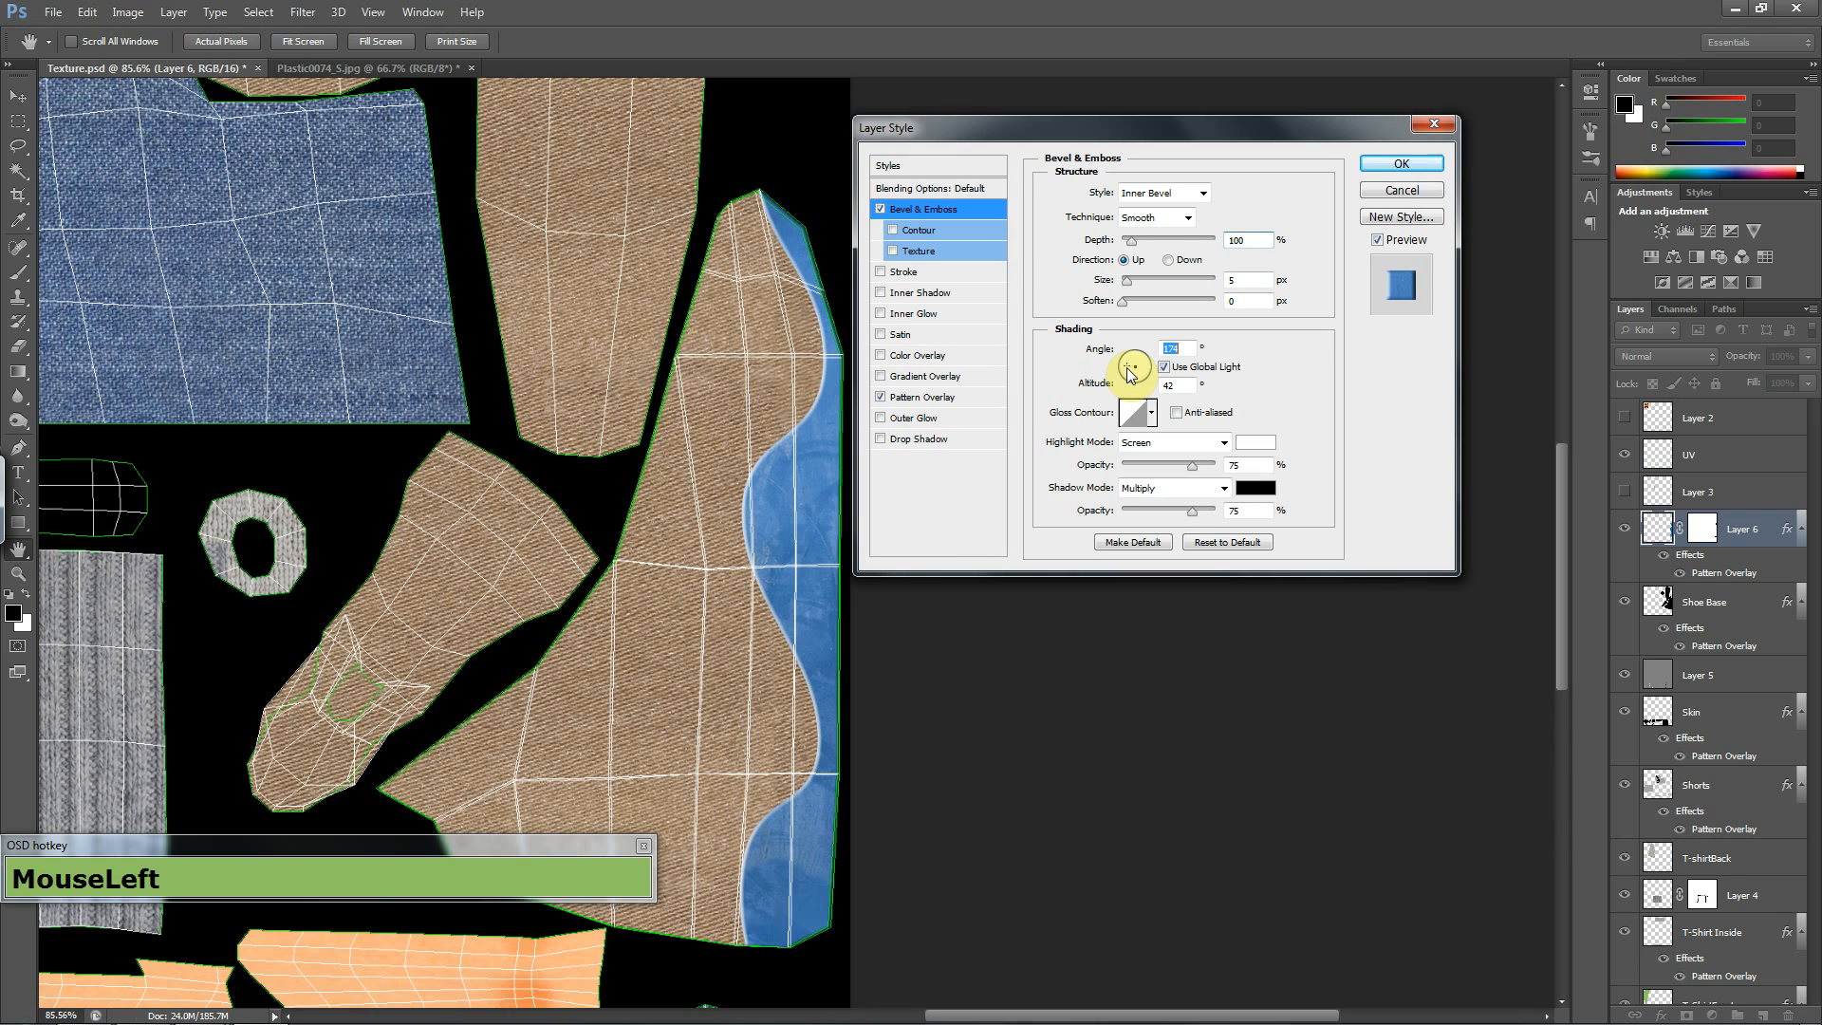
{"action": "left_click_drag", "start_coordinate": [767, 951], "coordinate": [821, 306]}
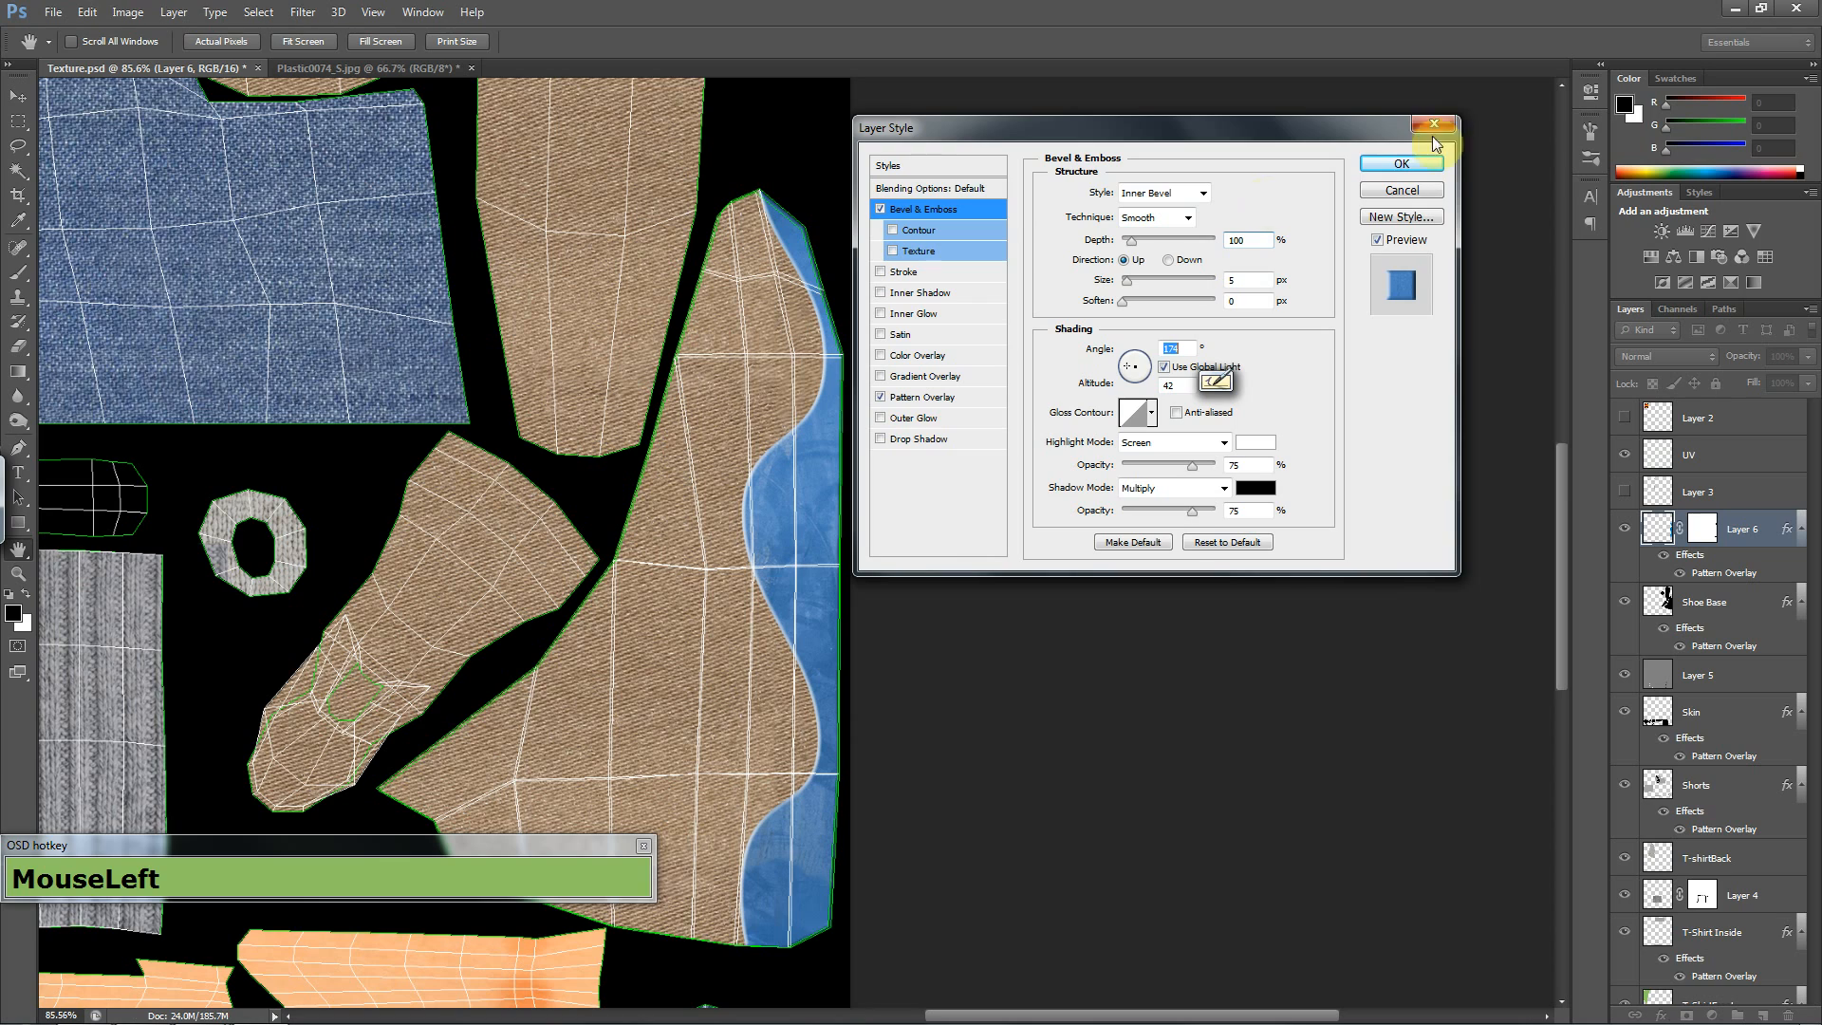
{"action": "left_click", "coordinate": [1402, 165]}
{"action": "key", "text": "b"}
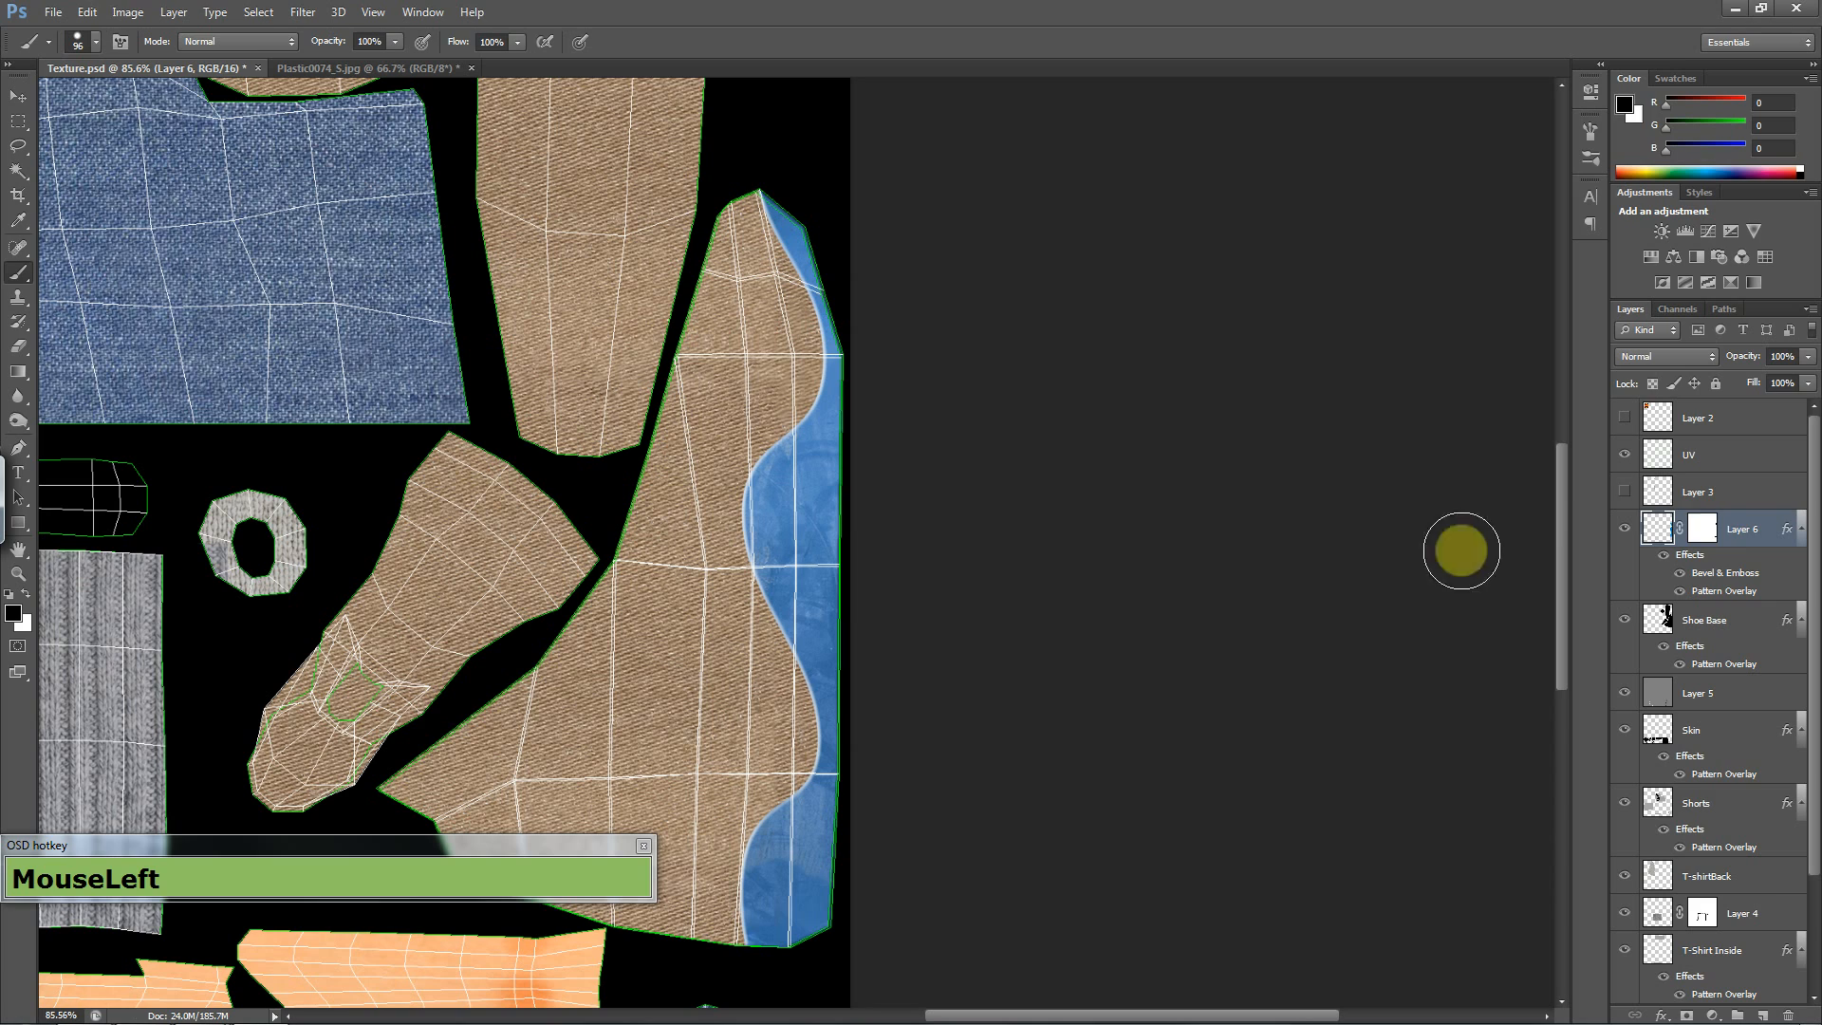
- Duplicate Layer 6 and move the copy left, away from the original shoe piece
{"action": "right_click", "coordinate": [1749, 532]}
{"action": "left_click", "coordinate": [1700, 362]}
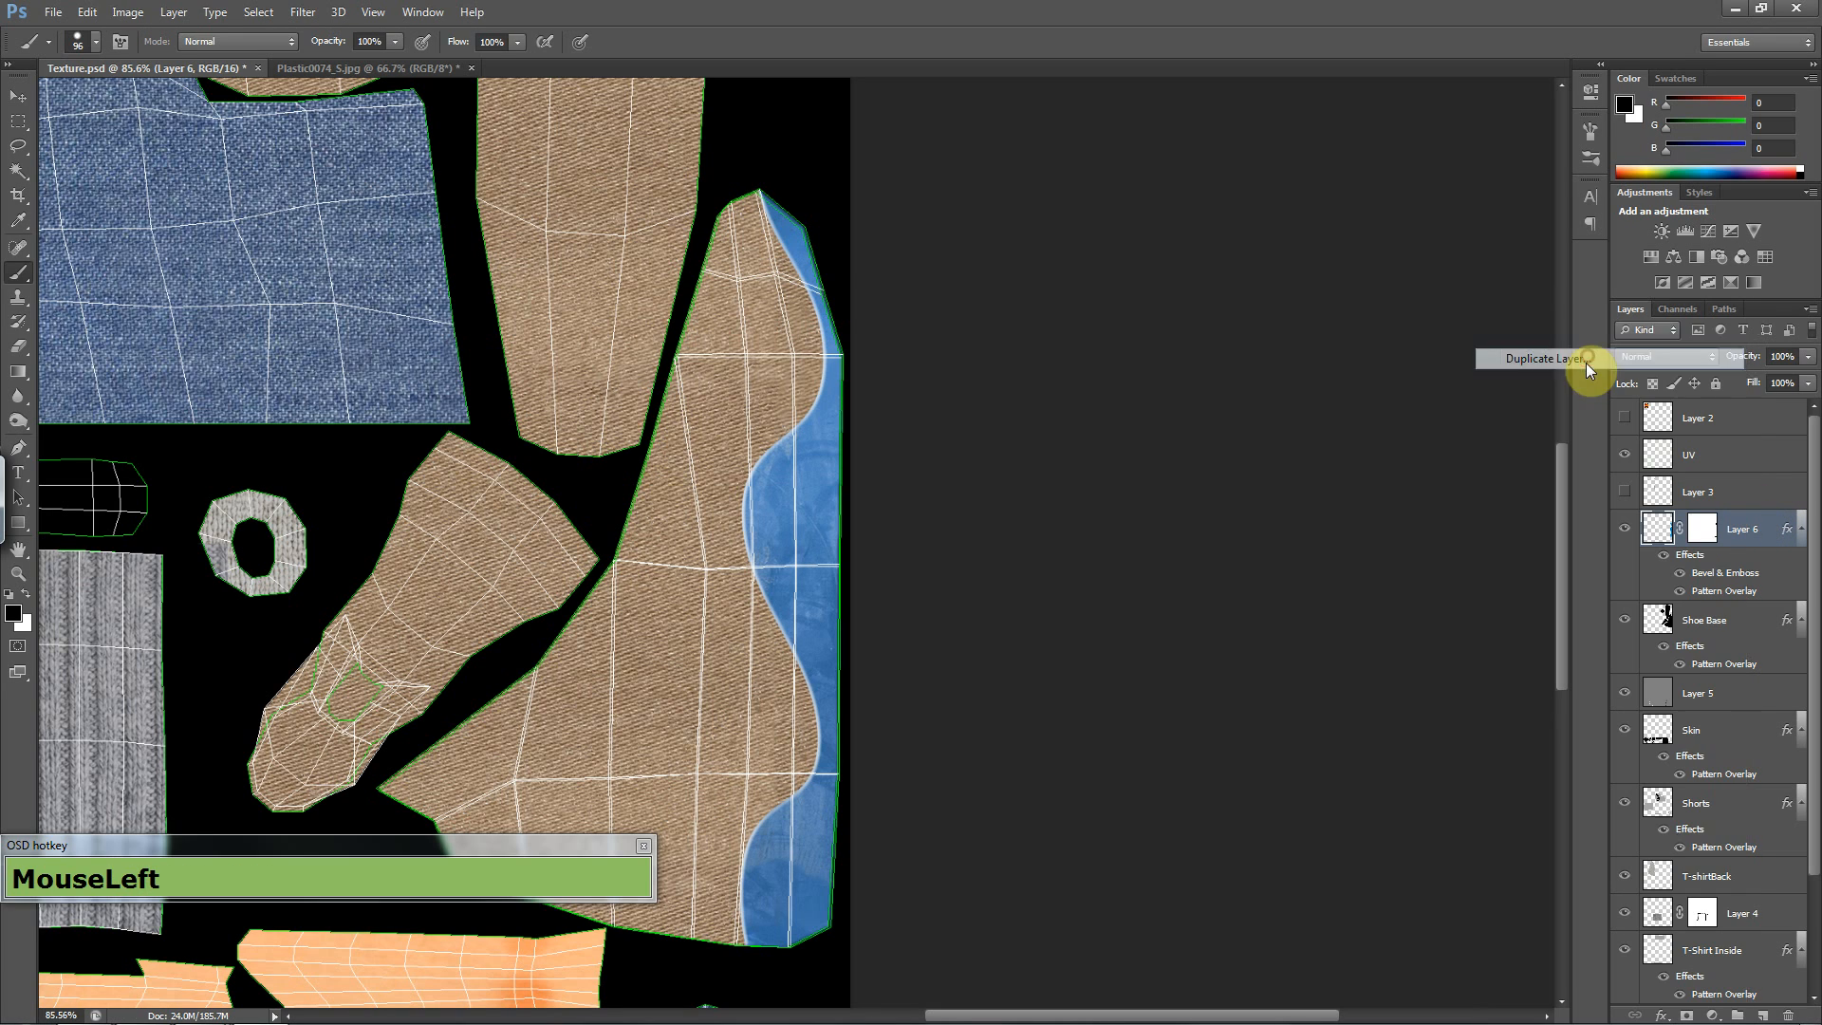
{"action": "left_click", "coordinate": [1075, 312]}
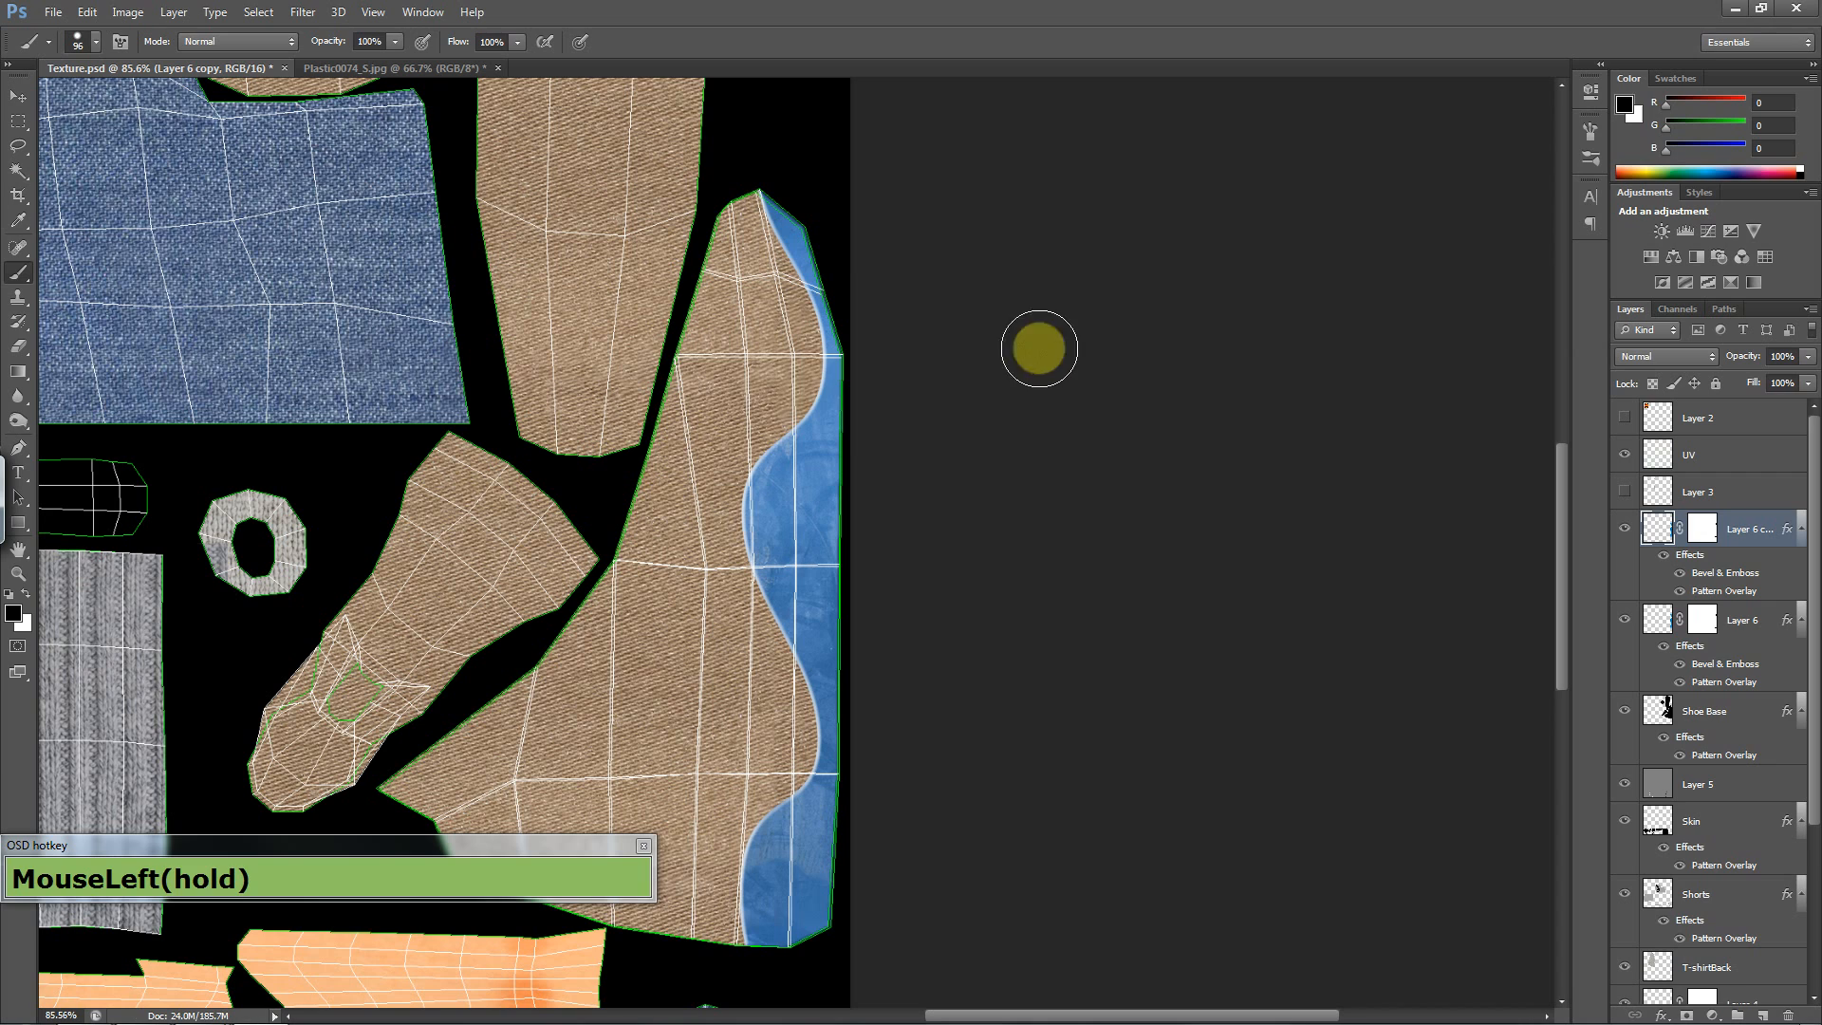
{"action": "left_click", "coordinate": [18, 96]}
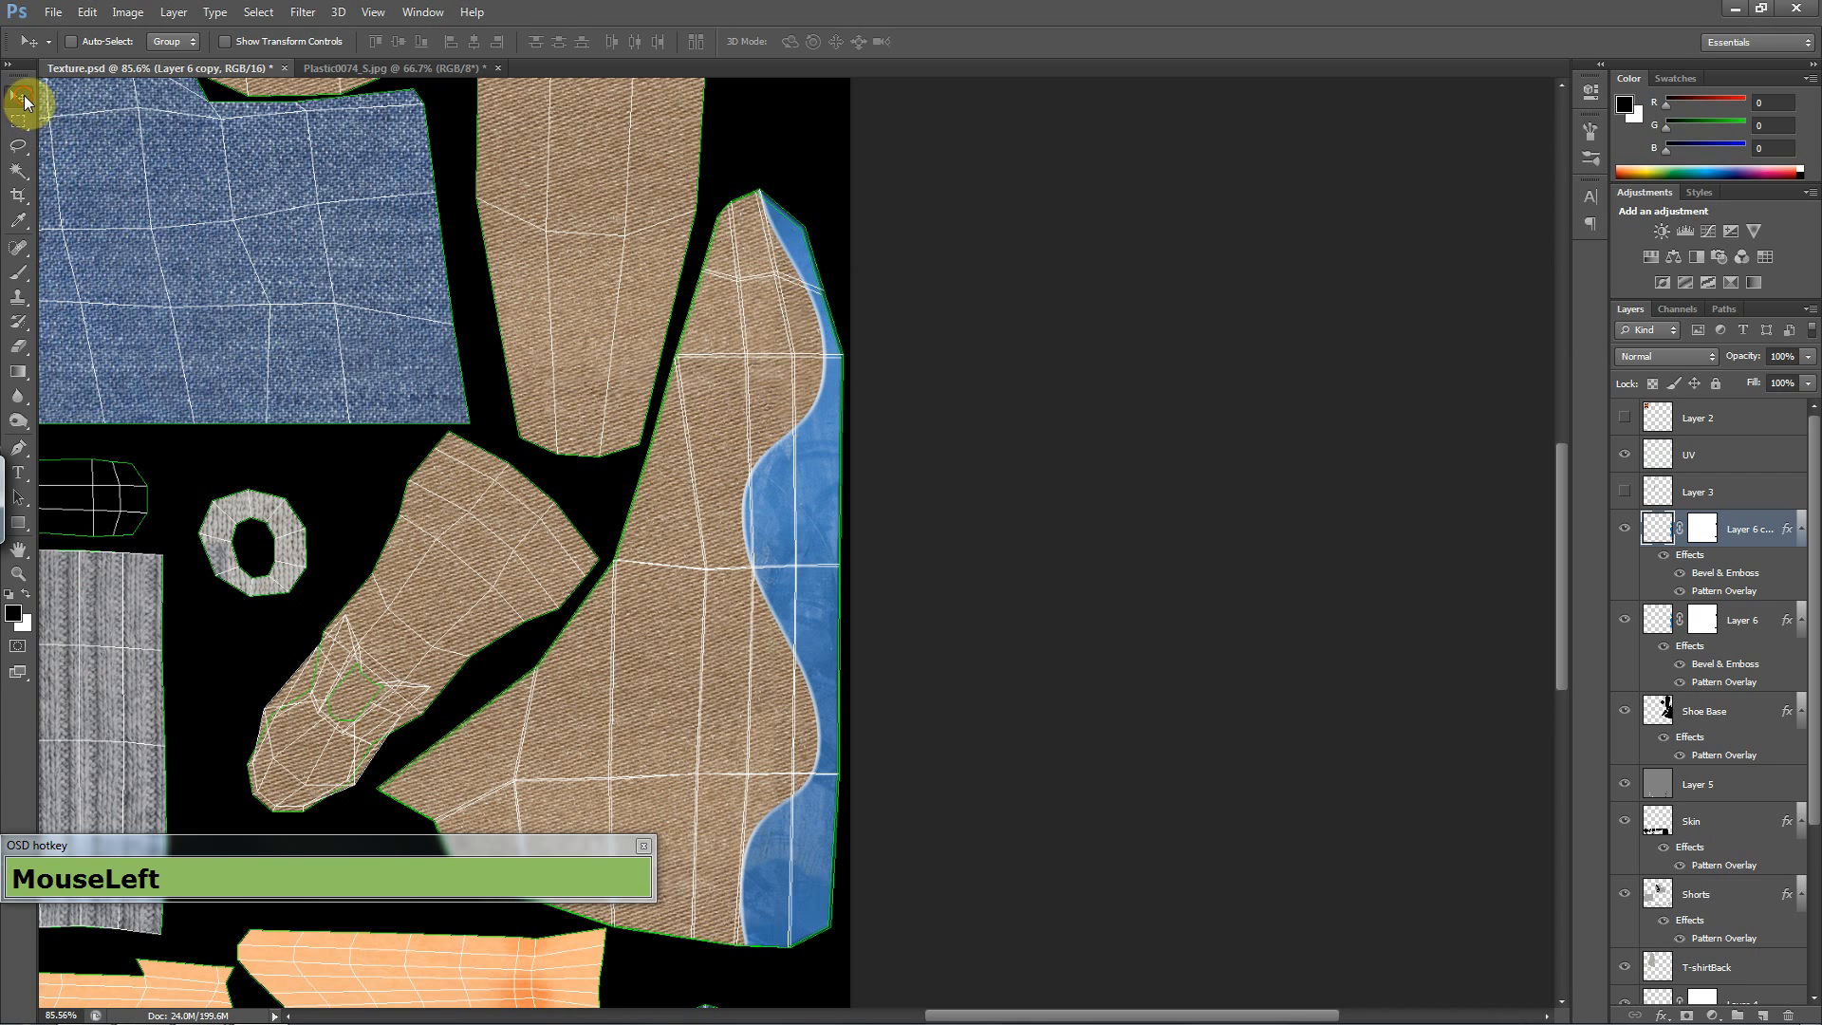
{"action": "mouse_move", "coordinate": [642, 451]}
{"action": "left_mouse_down"}
{"action": "mouse_move", "coordinate": [572, 465]}
{"action": "mouse_move", "coordinate": [266, 372]}
{"action": "mouse_move", "coordinate": [373, 459]}
{"action": "left_mouse_up"}
- Try to delete the extra straight plastic section beside the wavy strip on Layer 6 copy using a rectangular selection
{"action": "key", "text": "m"}
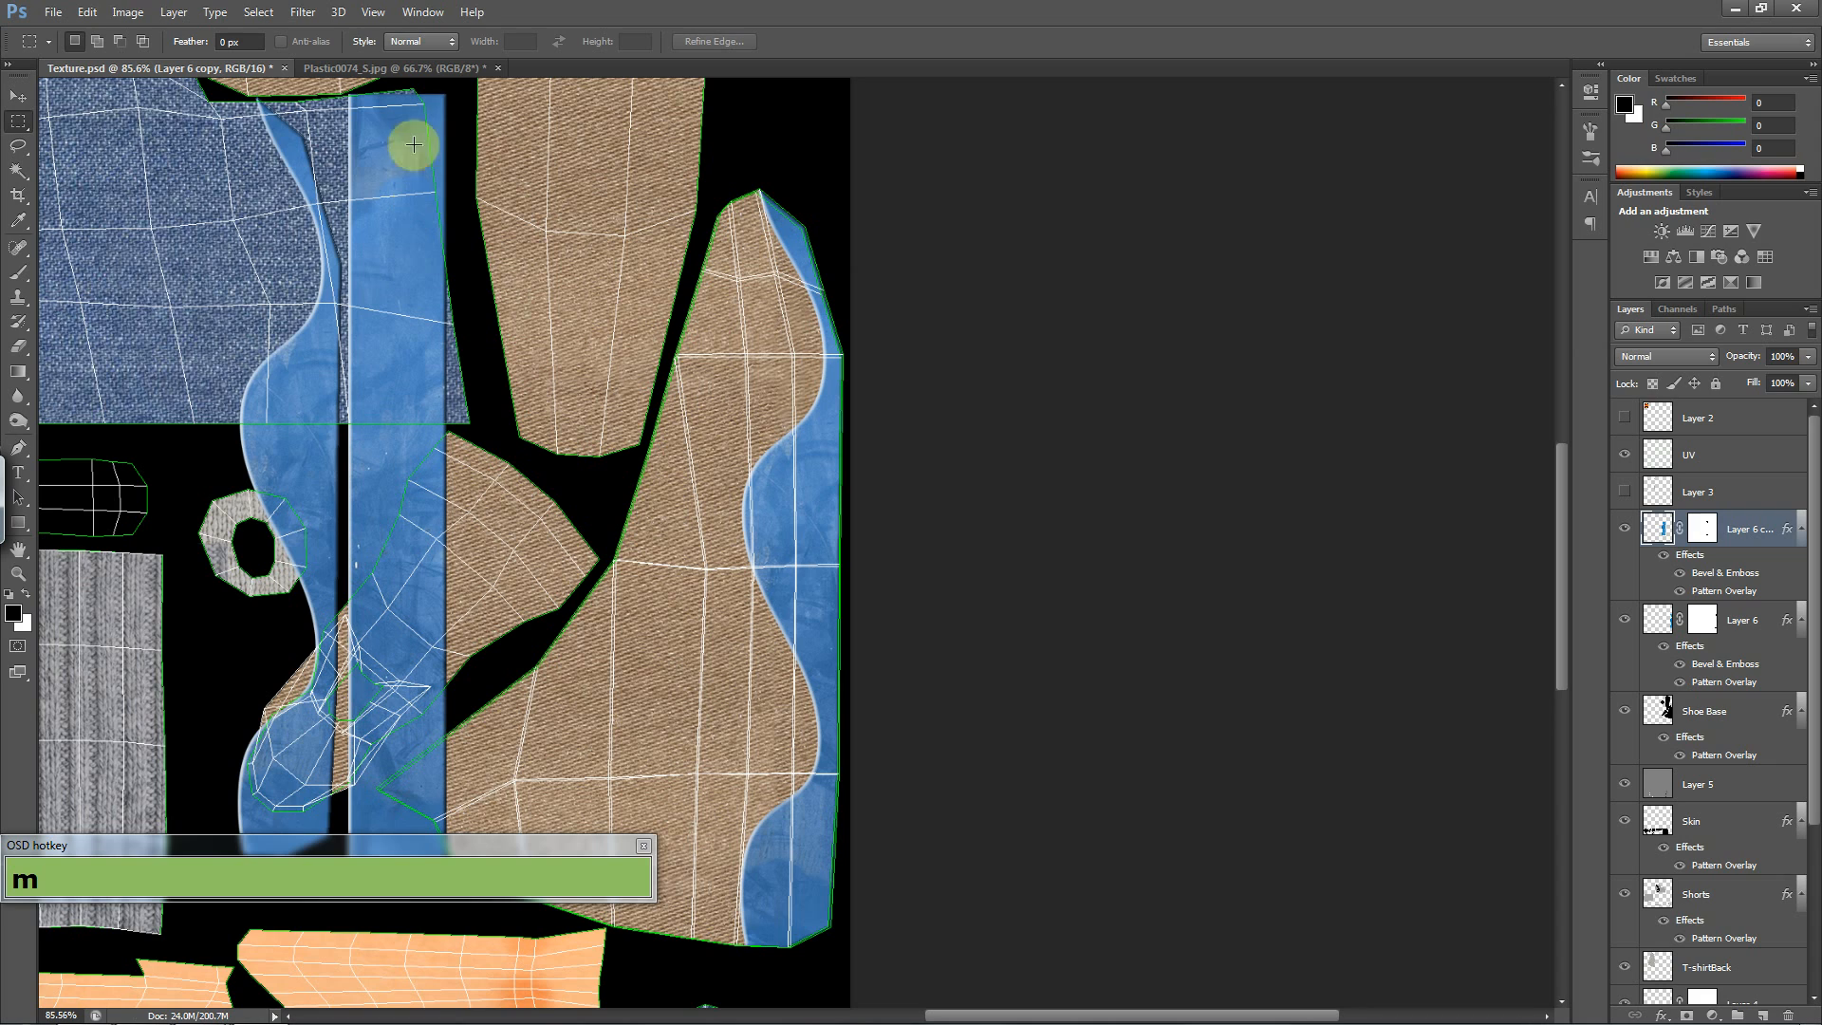
{"action": "left_click_drag", "start_coordinate": [477, 83], "coordinate": [343, 992]}
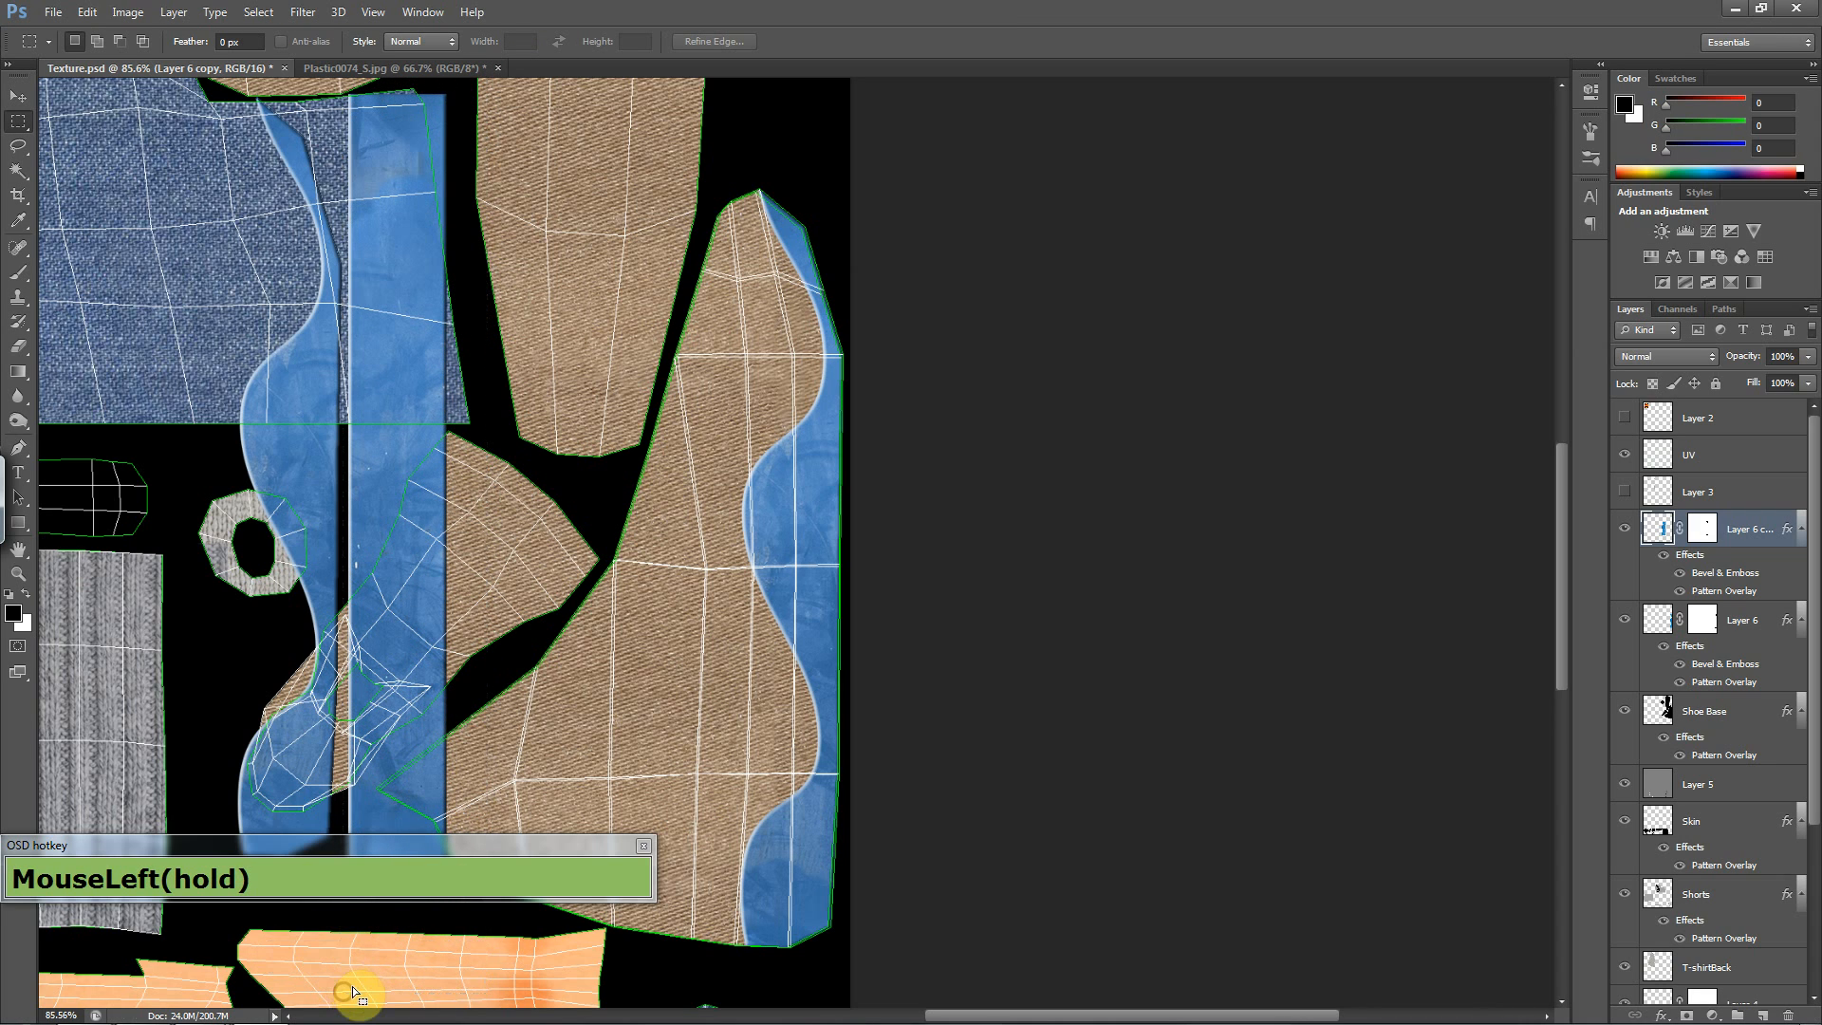
{"action": "key", "text": "Delete"}
{"action": "key", "text": "ctrl+d"}
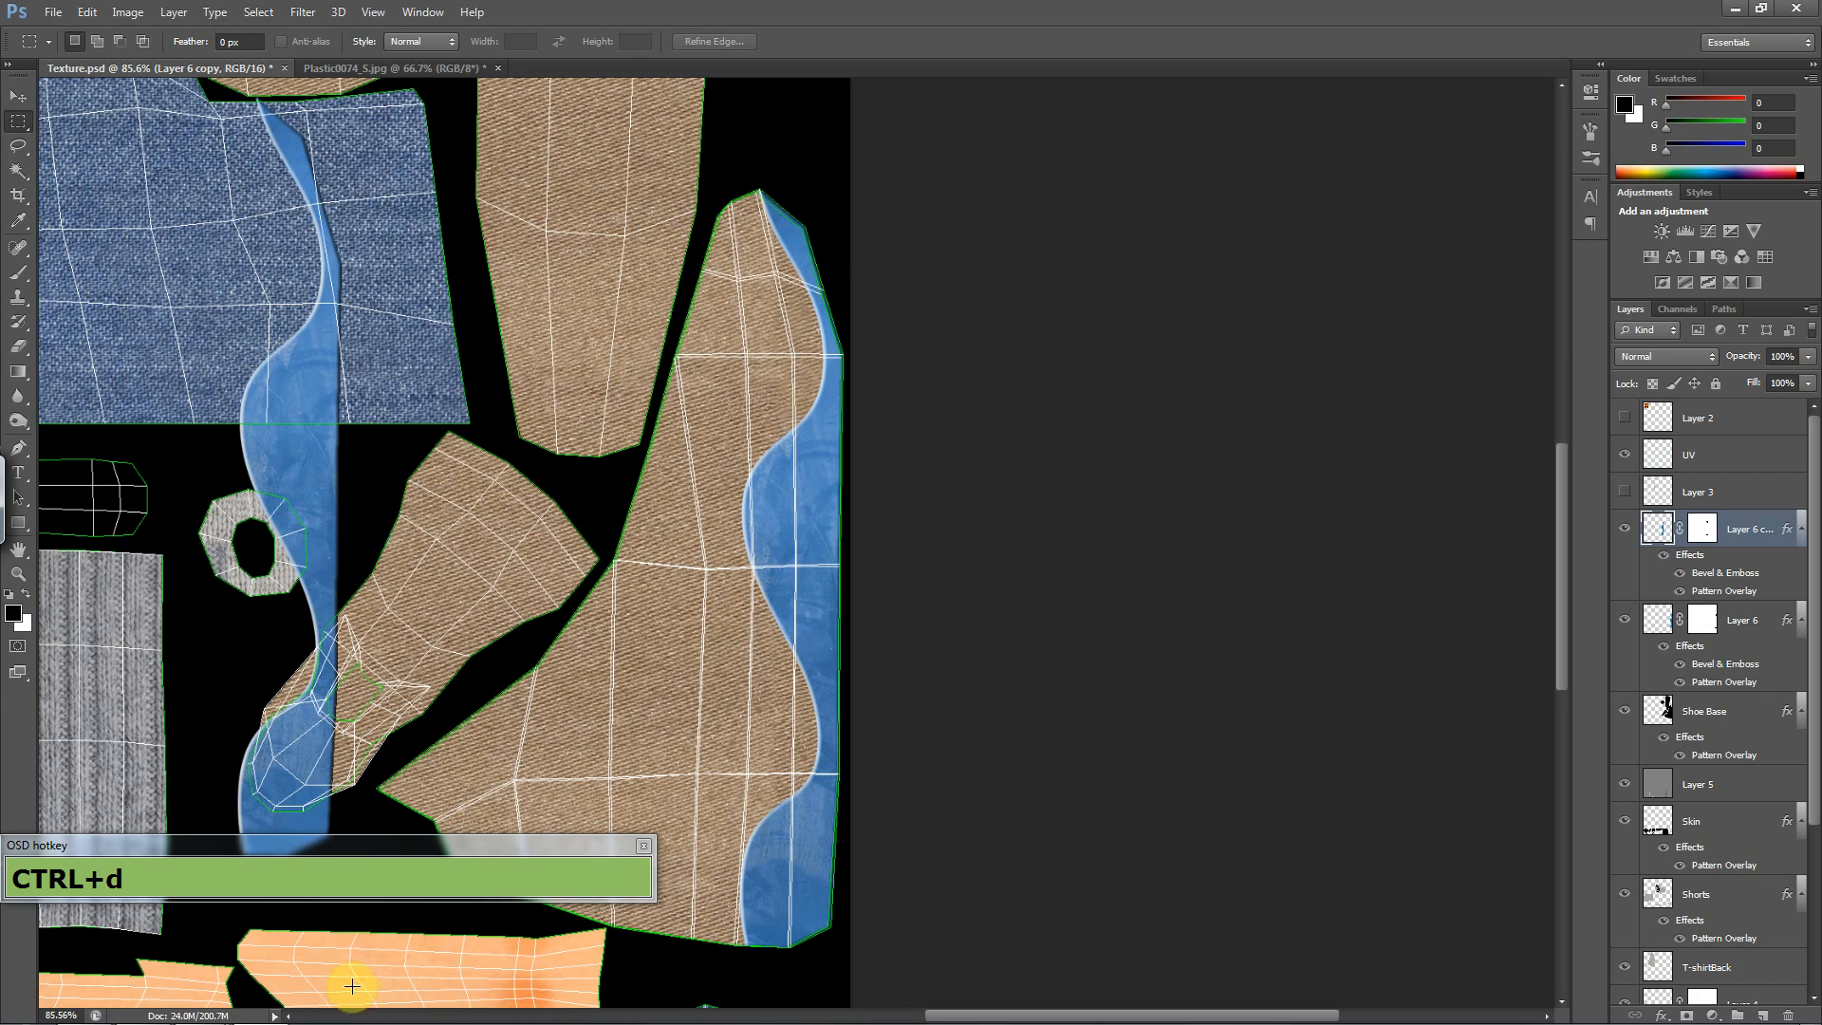
- Undo the deletion of the straight plastic section on Layer 6 copy
{"action": "mouse_move", "coordinate": [472, 566]}
{"action": "left_mouse_down"}
{"action": "mouse_move", "coordinate": [480, 598]}
{"action": "mouse_move", "coordinate": [453, 575]}
{"action": "left_mouse_up"}
{"action": "left_click_drag", "start_coordinate": [414, 513], "coordinate": [399, 333]}
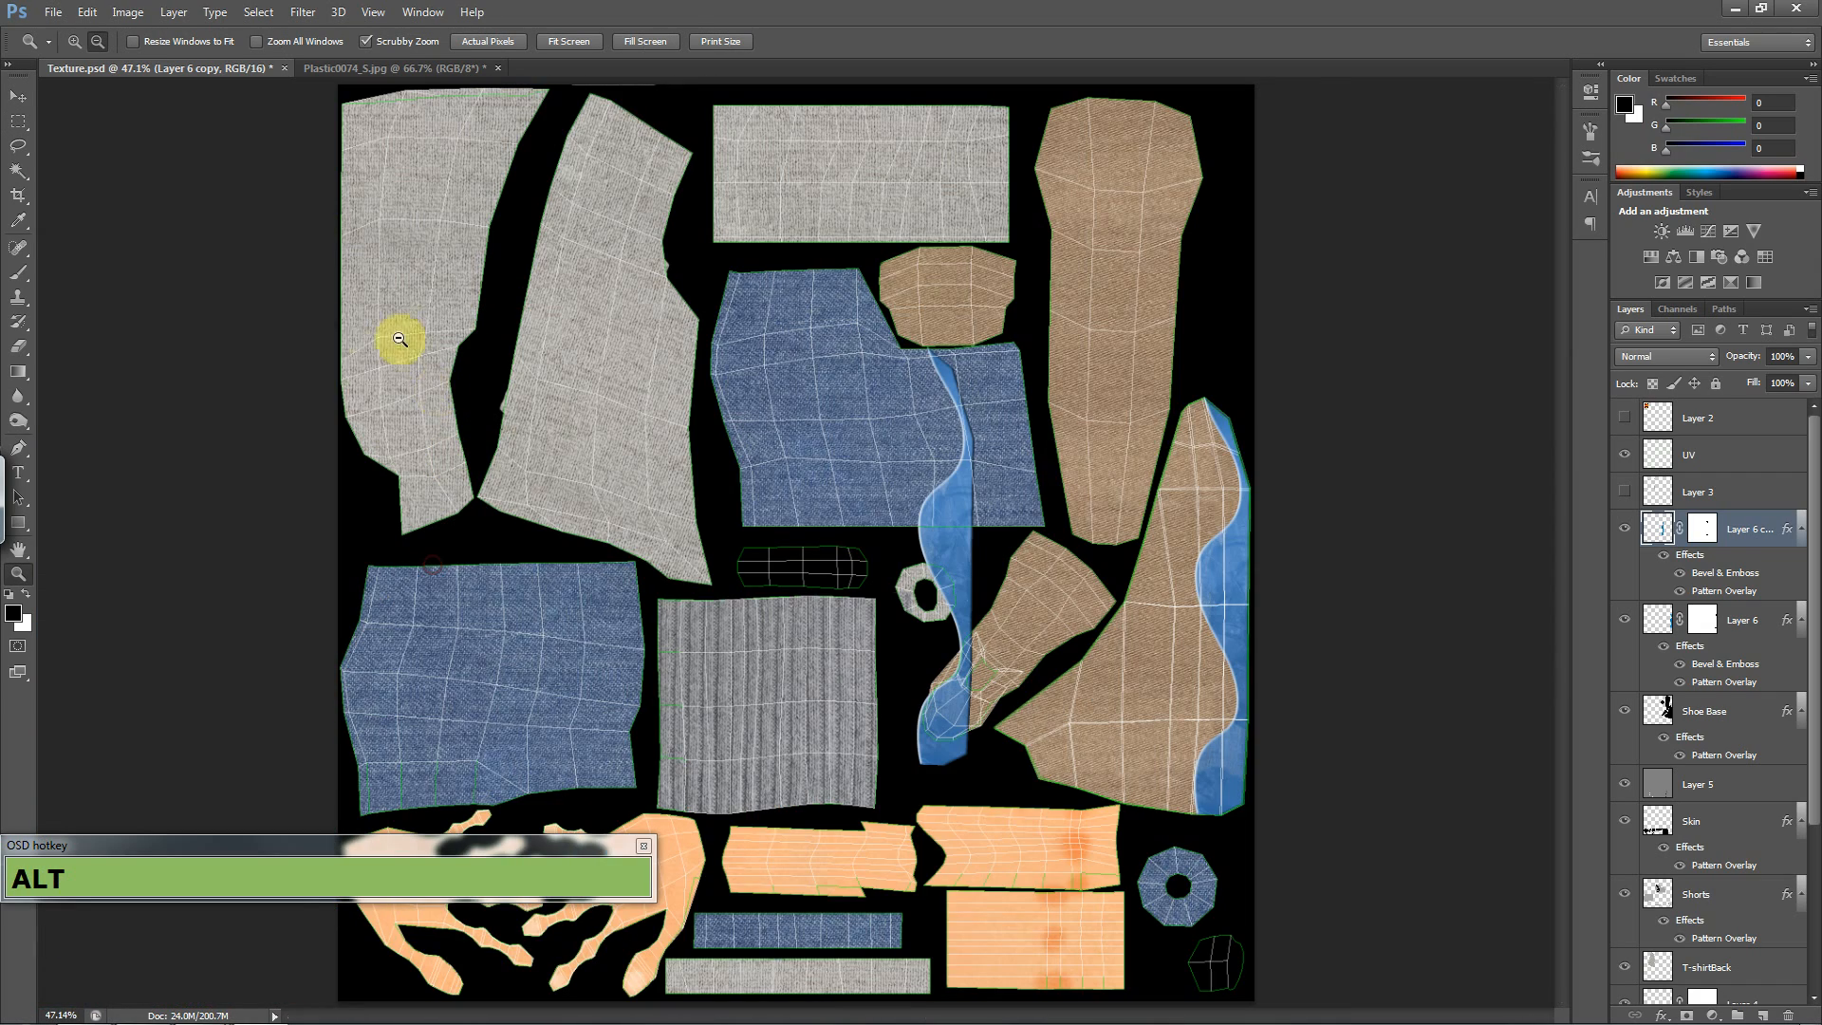
{"action": "left_click_drag", "start_coordinate": [937, 487], "coordinate": [797, 475]}
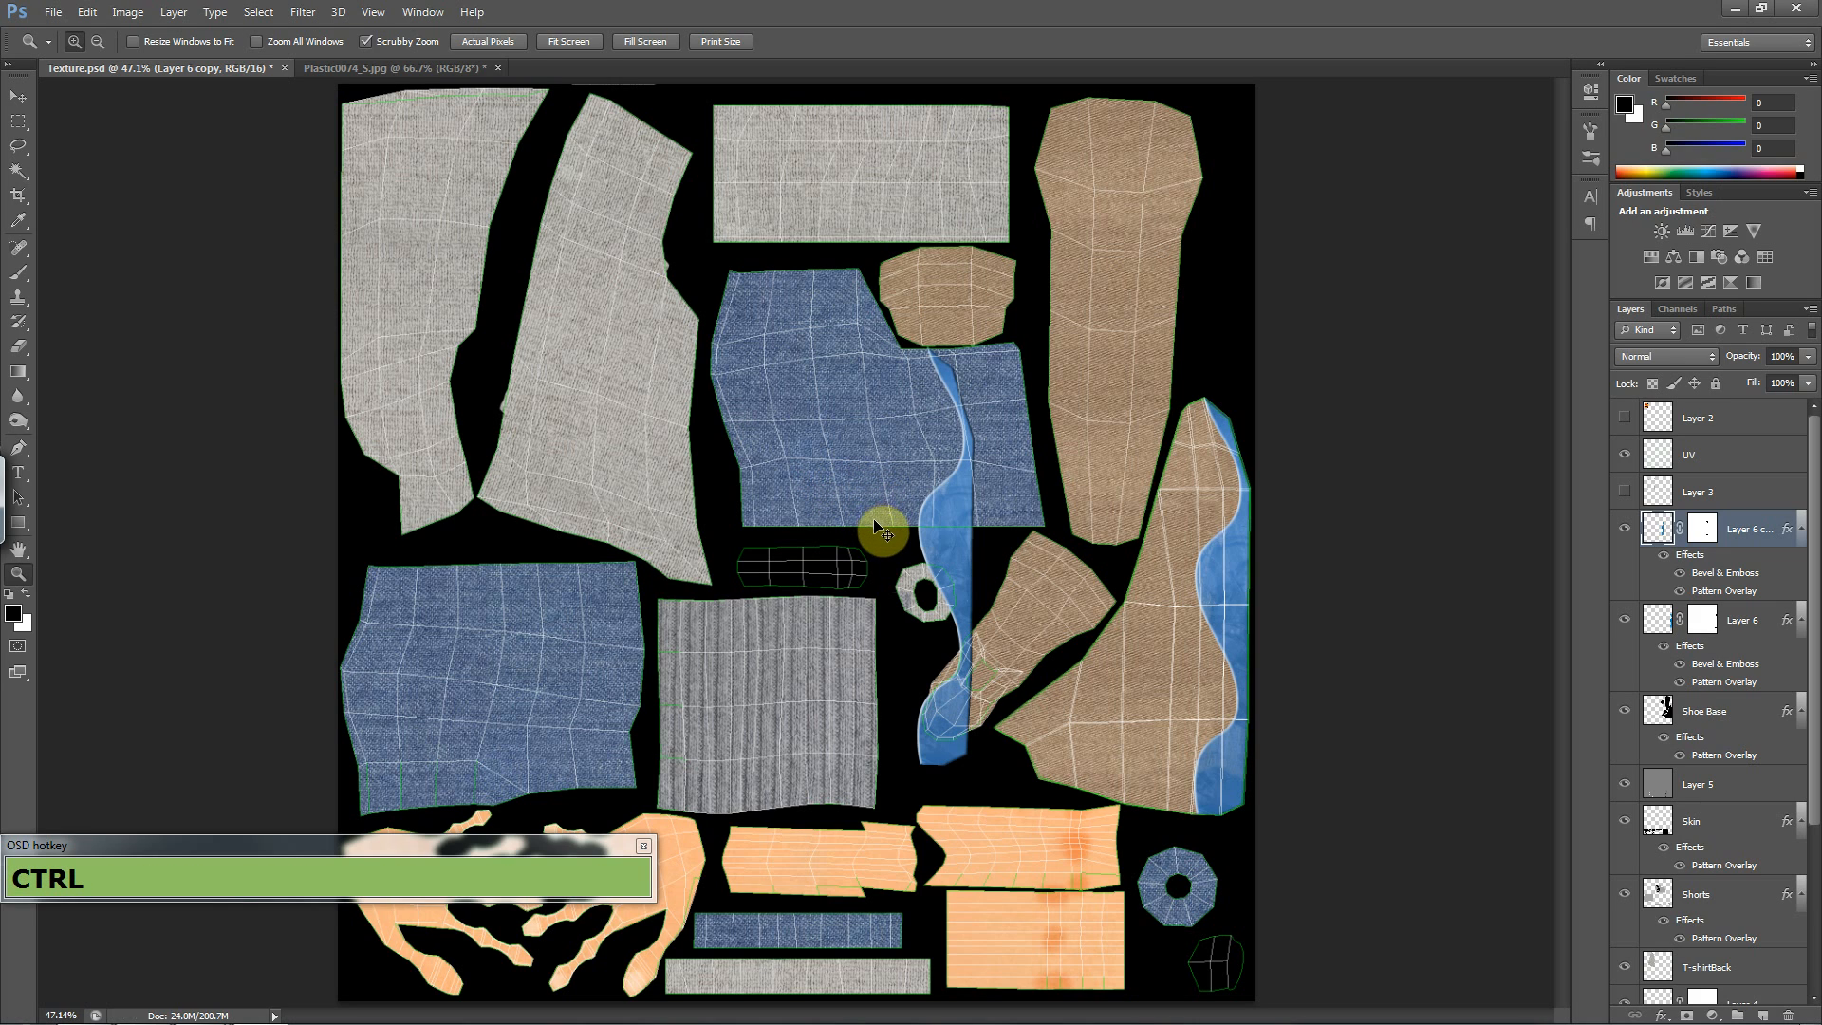
{"action": "key", "text": "ctrl+z"}
{"action": "key", "text": "ctrl+alt+z"}
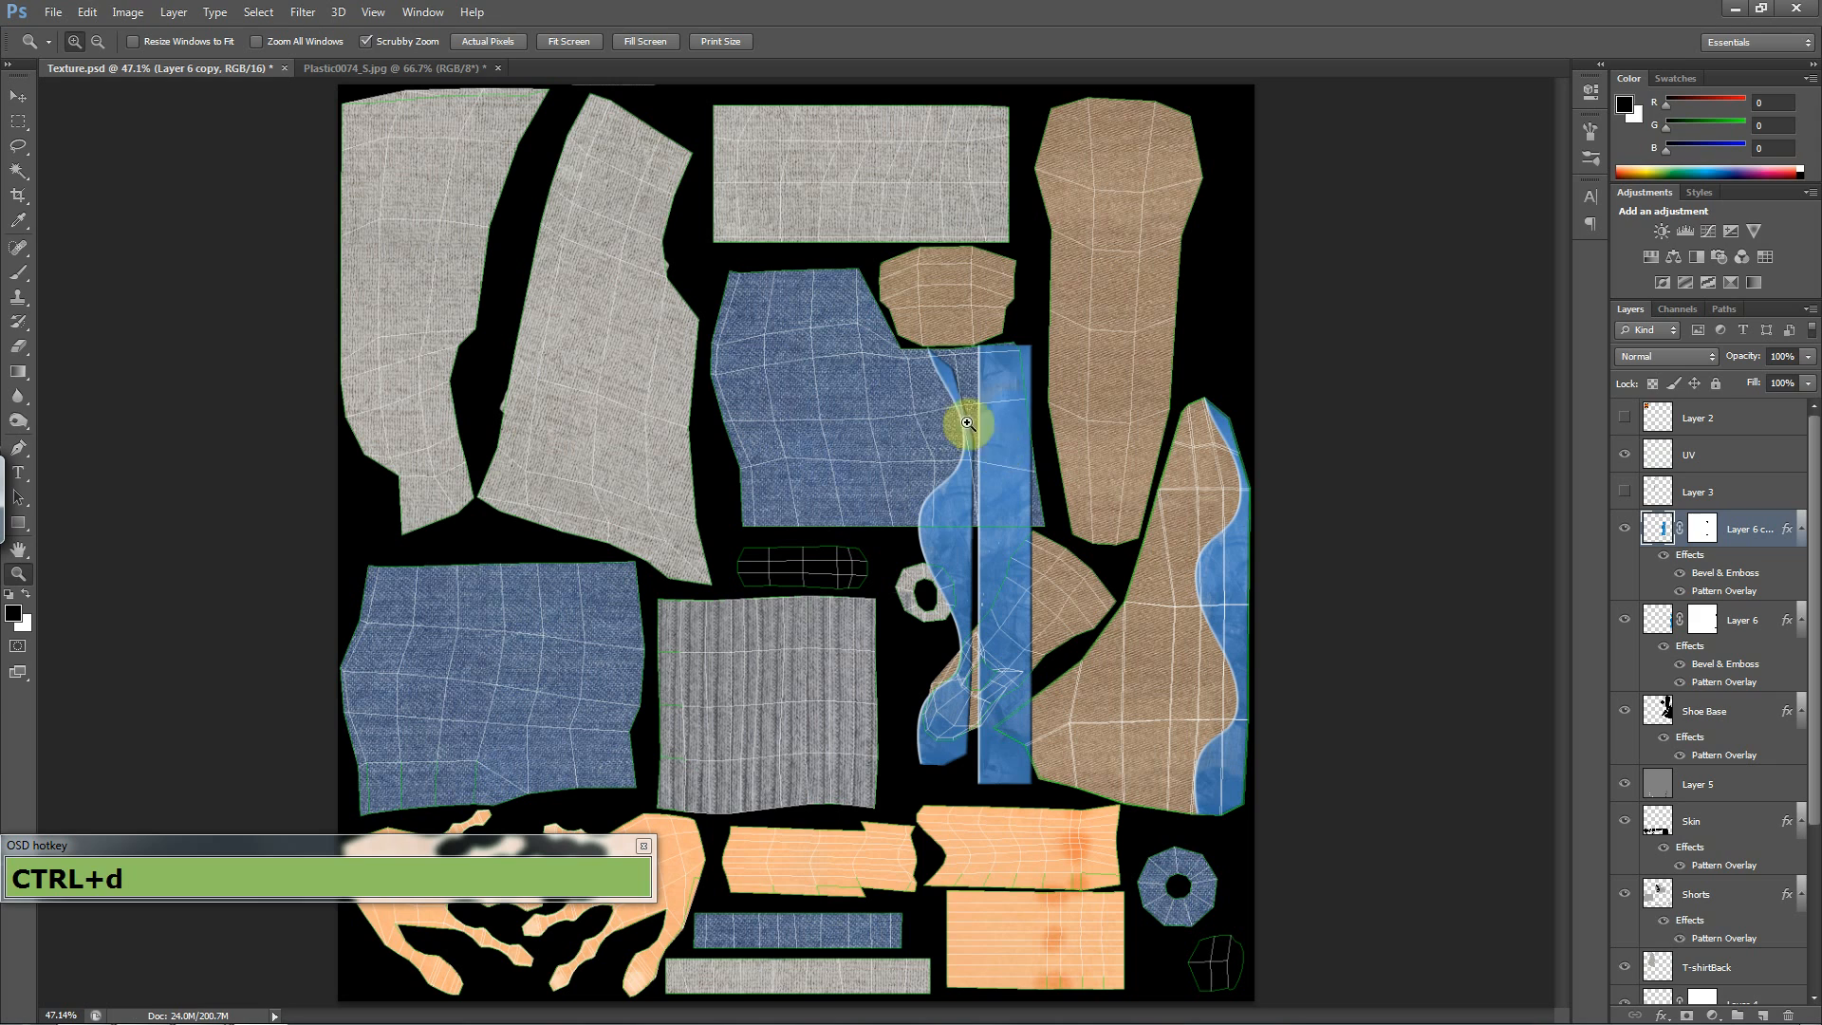
{"action": "left_click", "coordinate": [18, 96]}
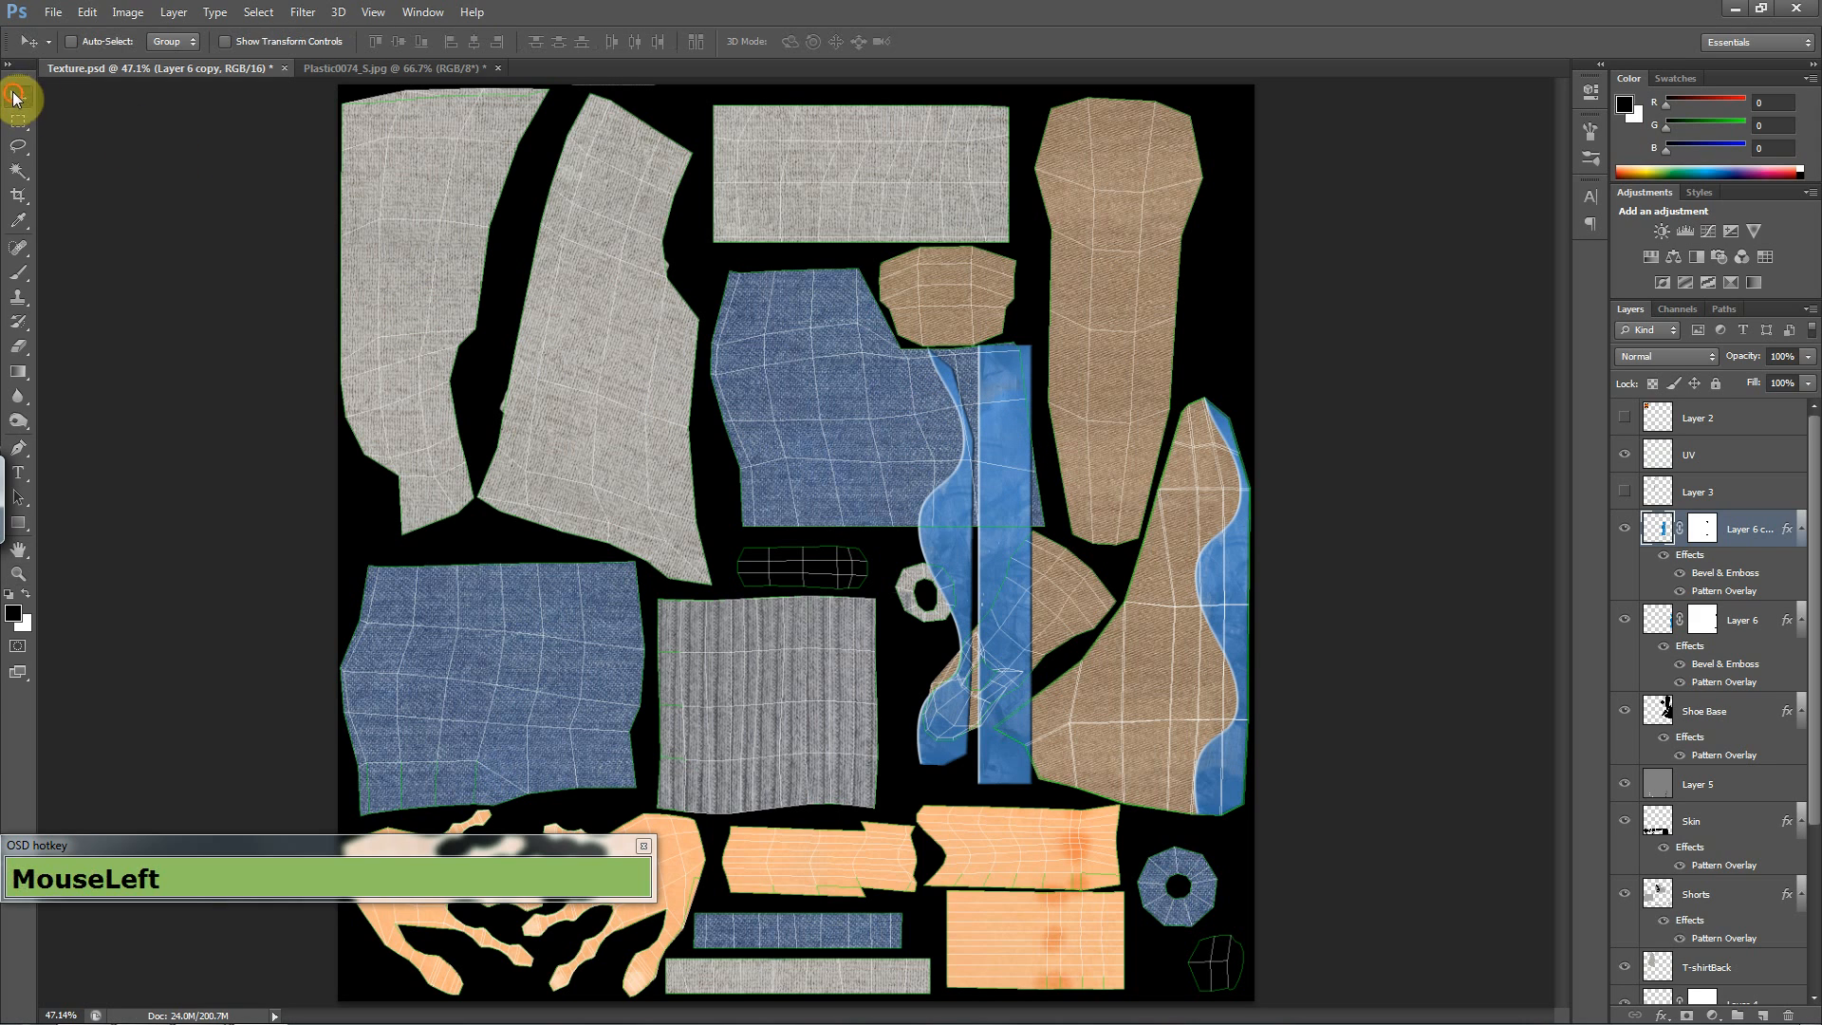
- Rotate Layer 6 copy clockwise to horizontal and place its wavy strip across the small brown toe piece
{"action": "mouse_move", "coordinate": [1020, 501]}
{"action": "left_mouse_down"}
{"action": "mouse_move", "coordinate": [948, 492]}
{"action": "mouse_move", "coordinate": [932, 395]}
{"action": "mouse_move", "coordinate": [883, 399]}
{"action": "left_mouse_up"}
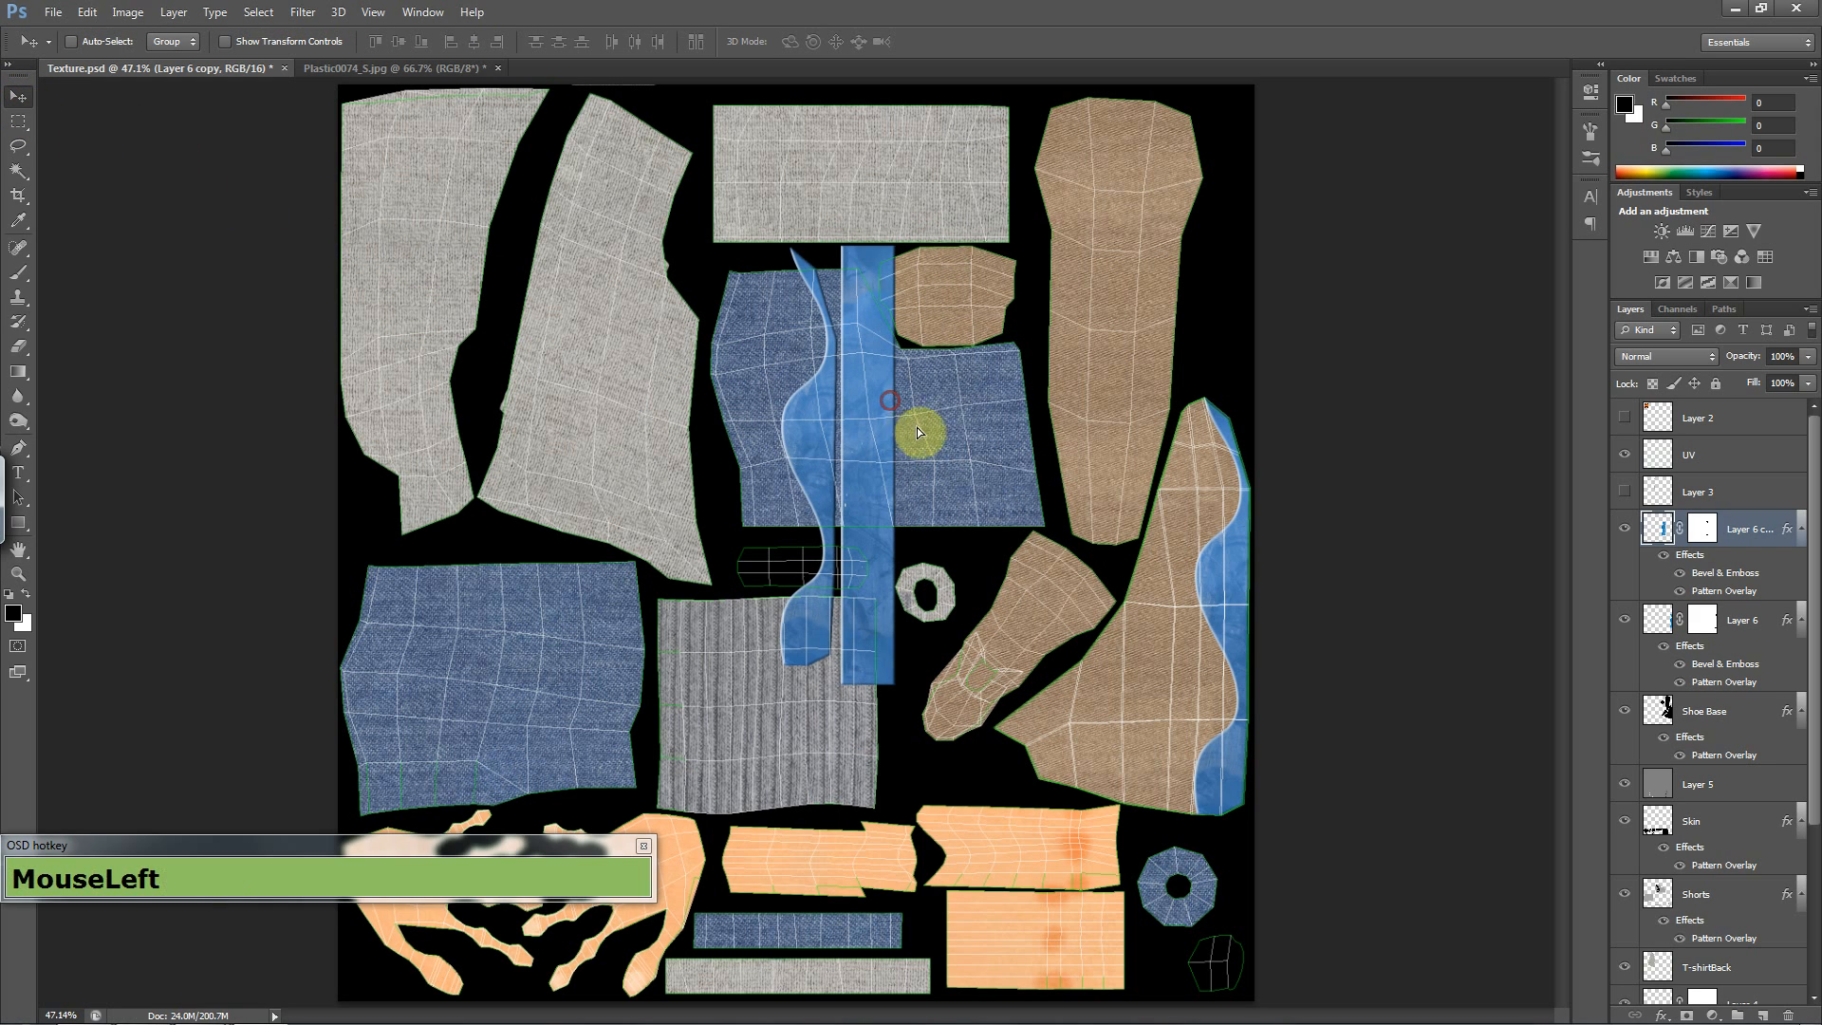
{"action": "key", "text": "ctrl+t"}
{"action": "left_click_drag", "start_coordinate": [1004, 316], "coordinate": [1040, 697]}
{"action": "left_click_drag", "start_coordinate": [892, 439], "coordinate": [981, 327]}
{"action": "key", "text": "Return"}
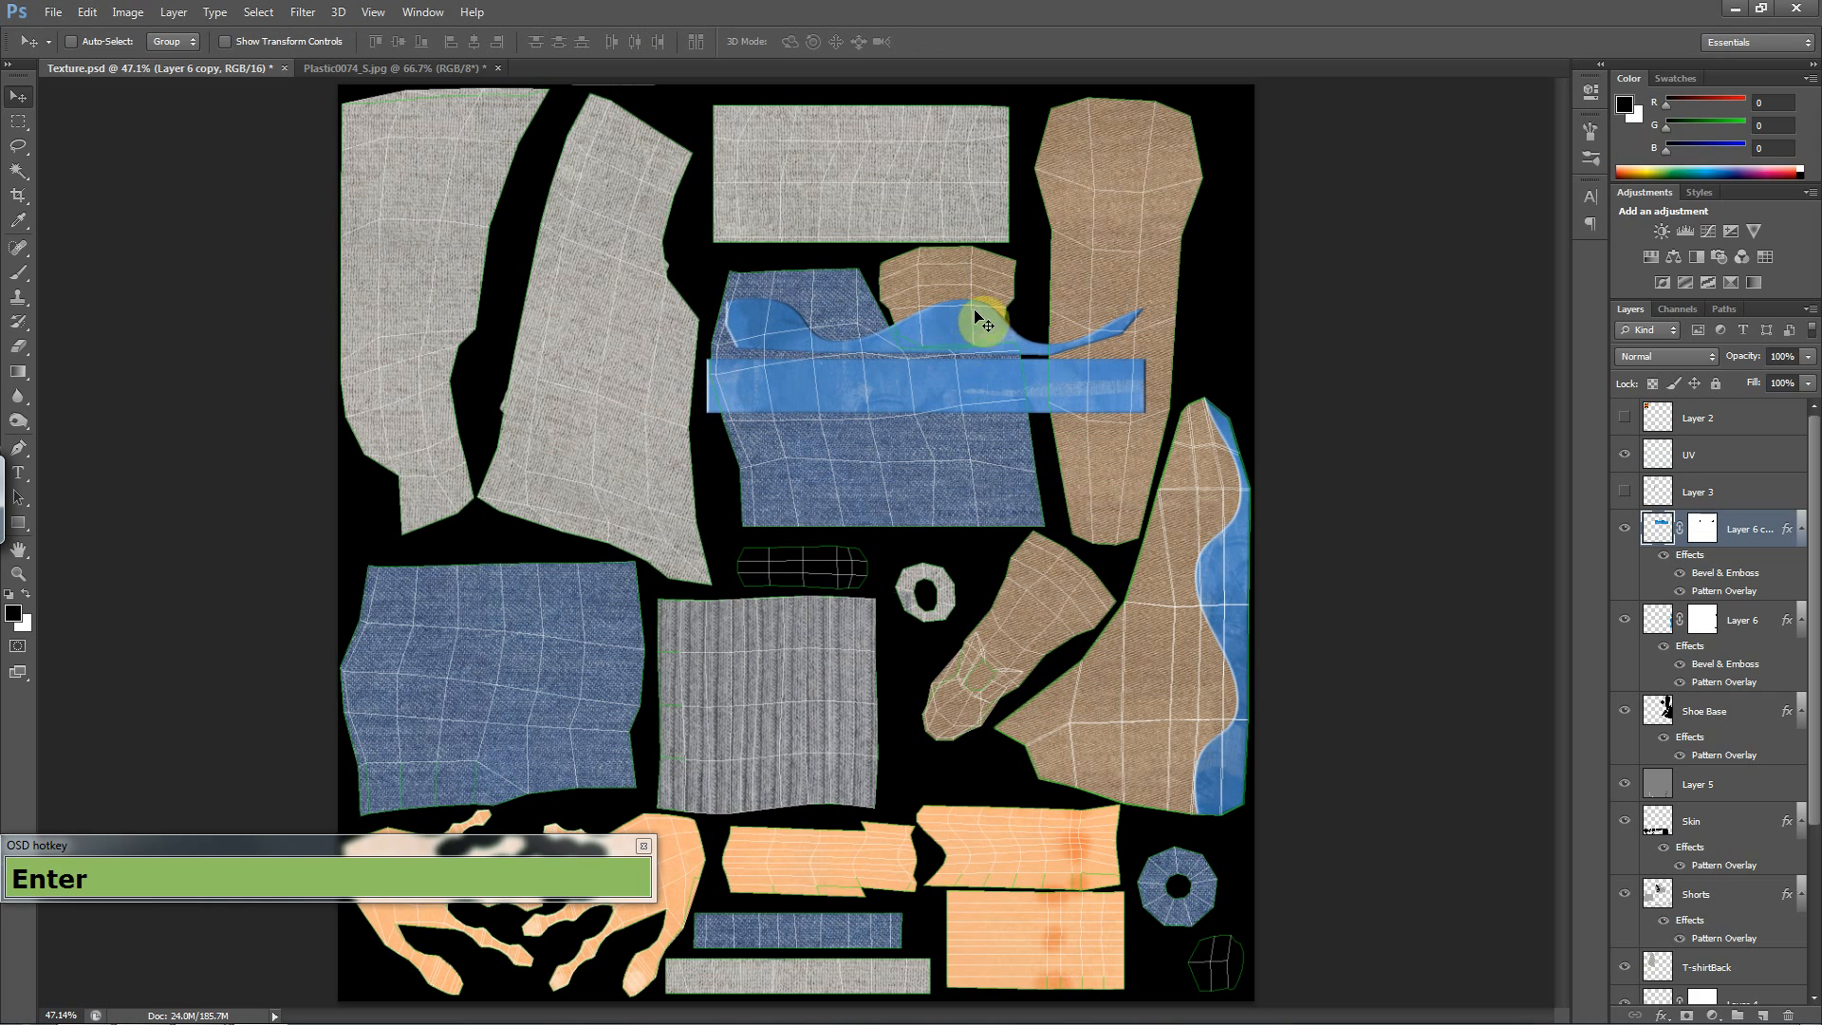
{"action": "key", "text": "z"}
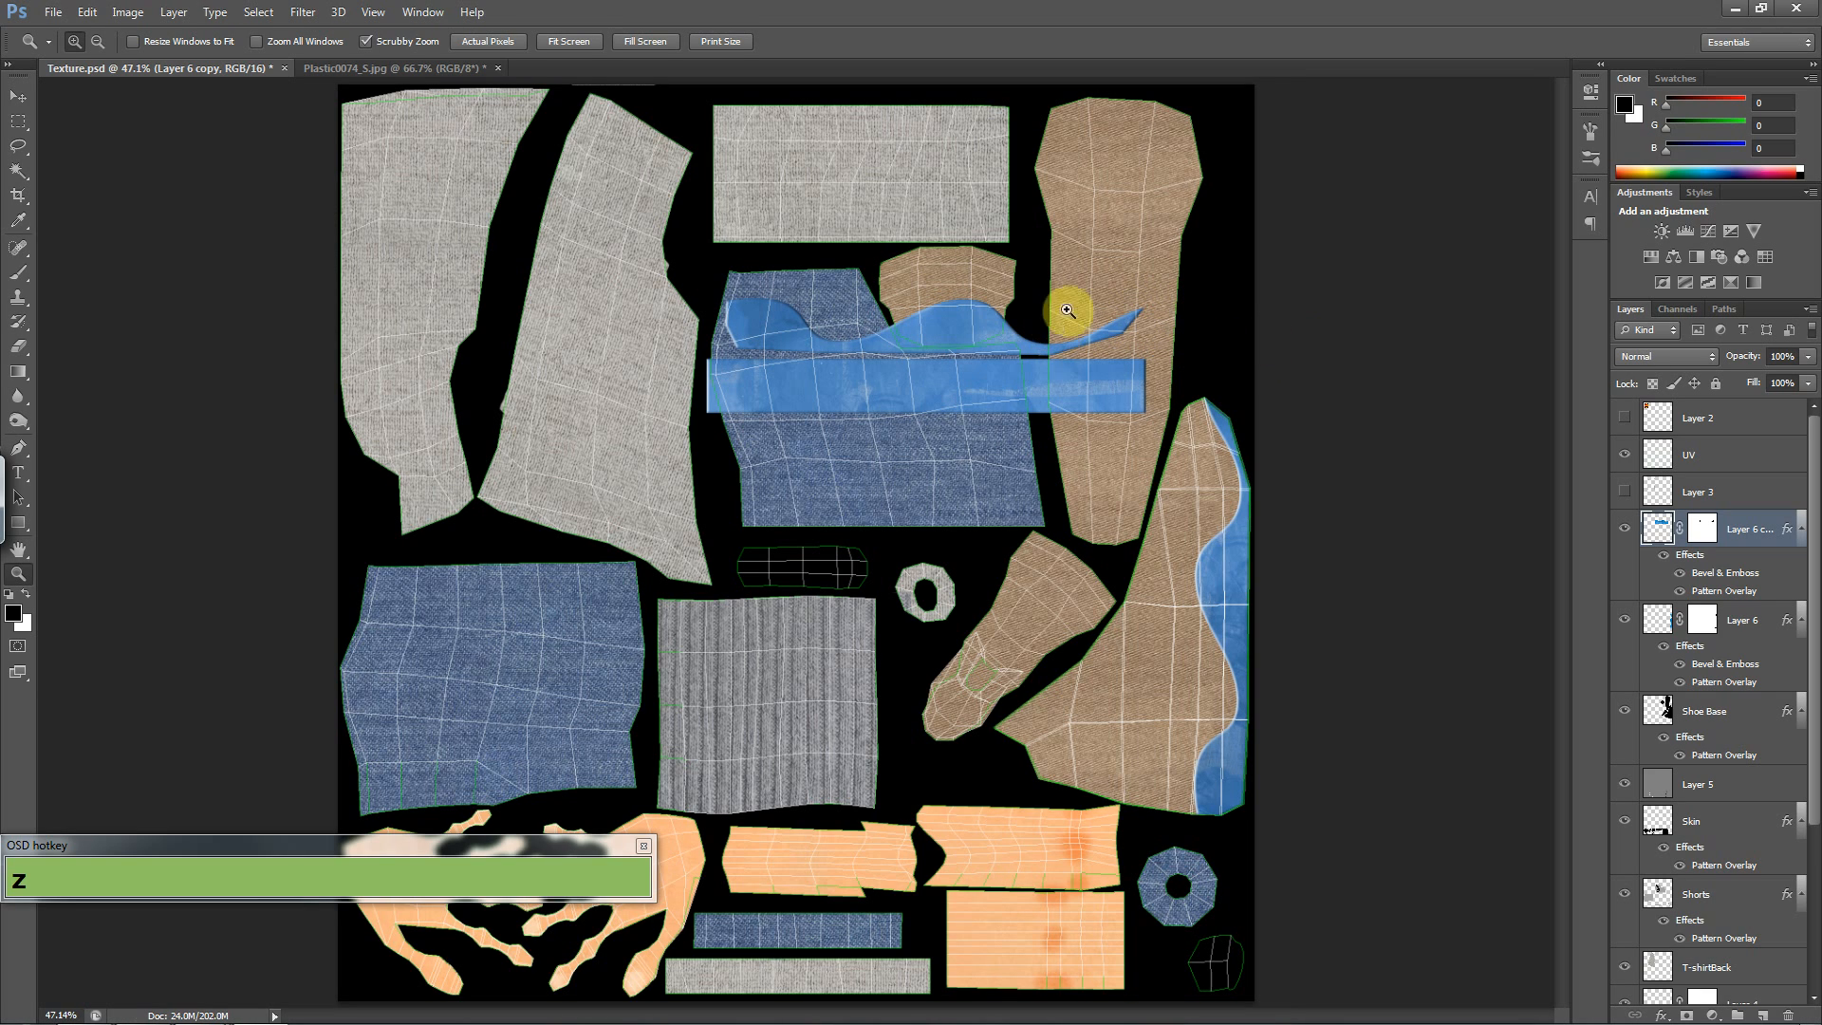
{"action": "left_click", "coordinate": [17, 101]}
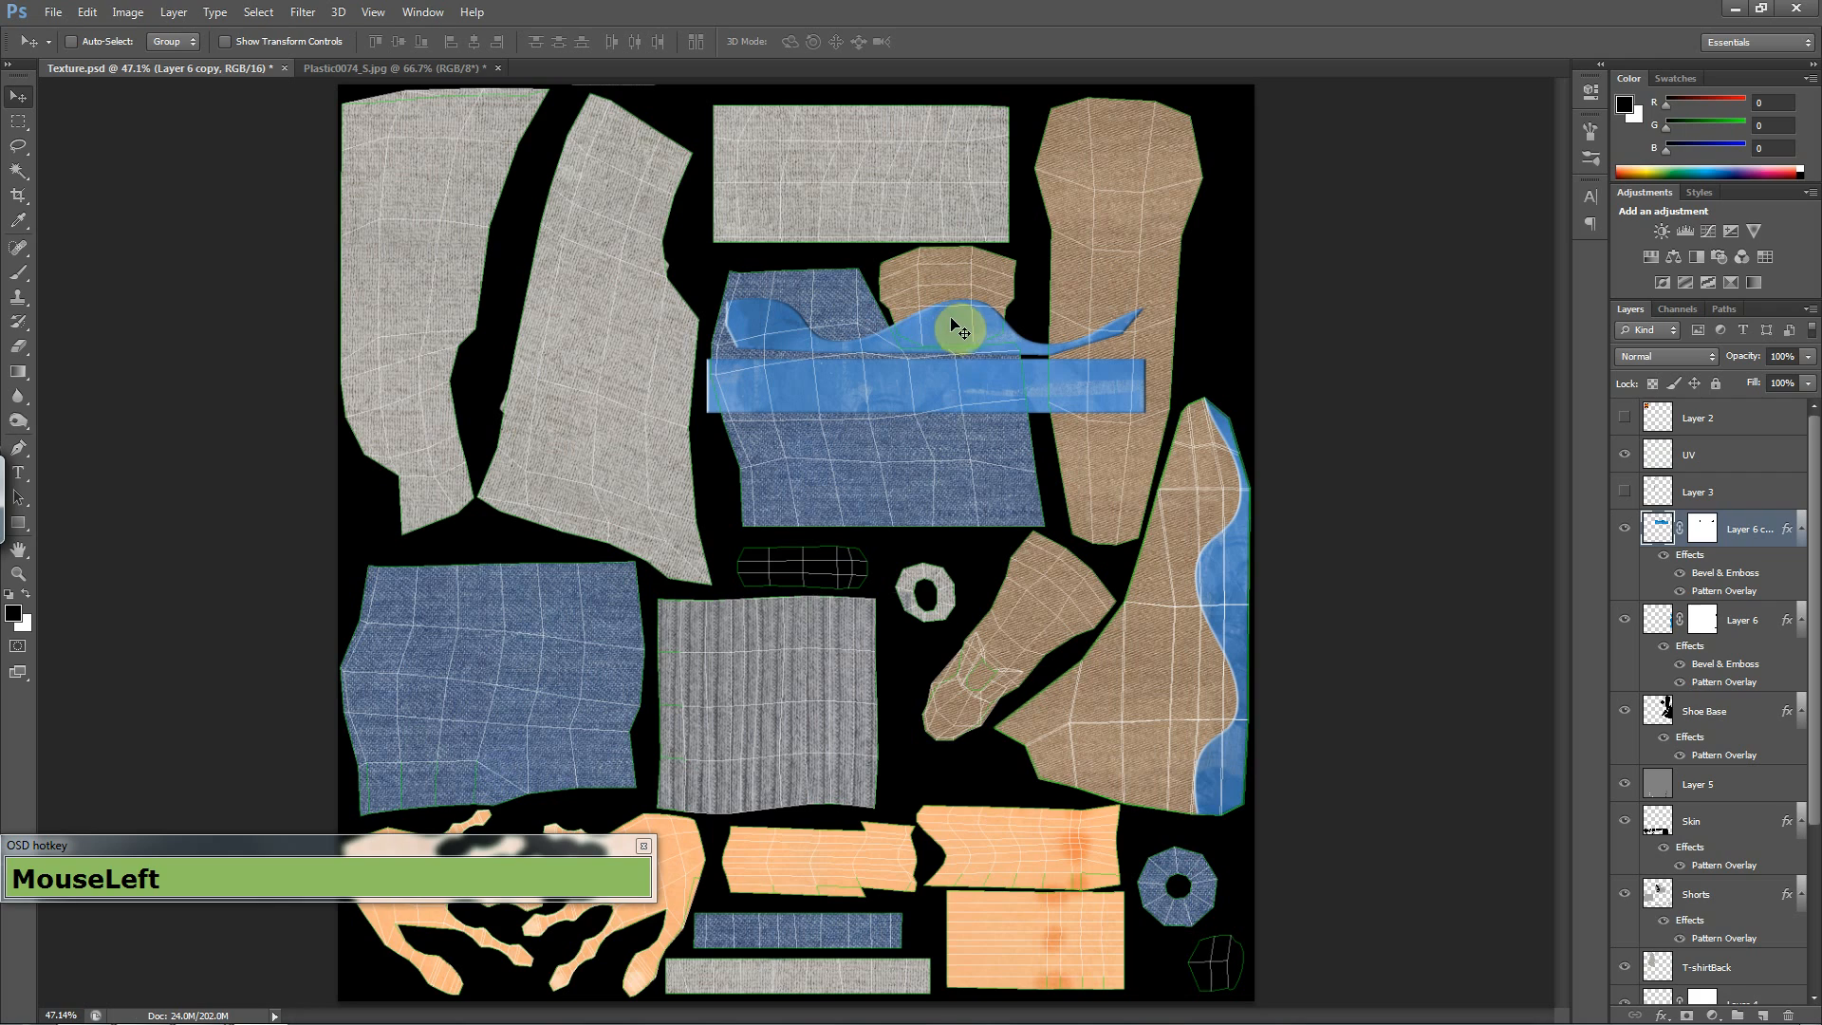
- Switch to 3ds Max, turn on Edged Faces, and select the character mesh around the shoes
{"action": "key", "text": "alt+Tab"}
{"action": "key", "text": "alt+Tab"}
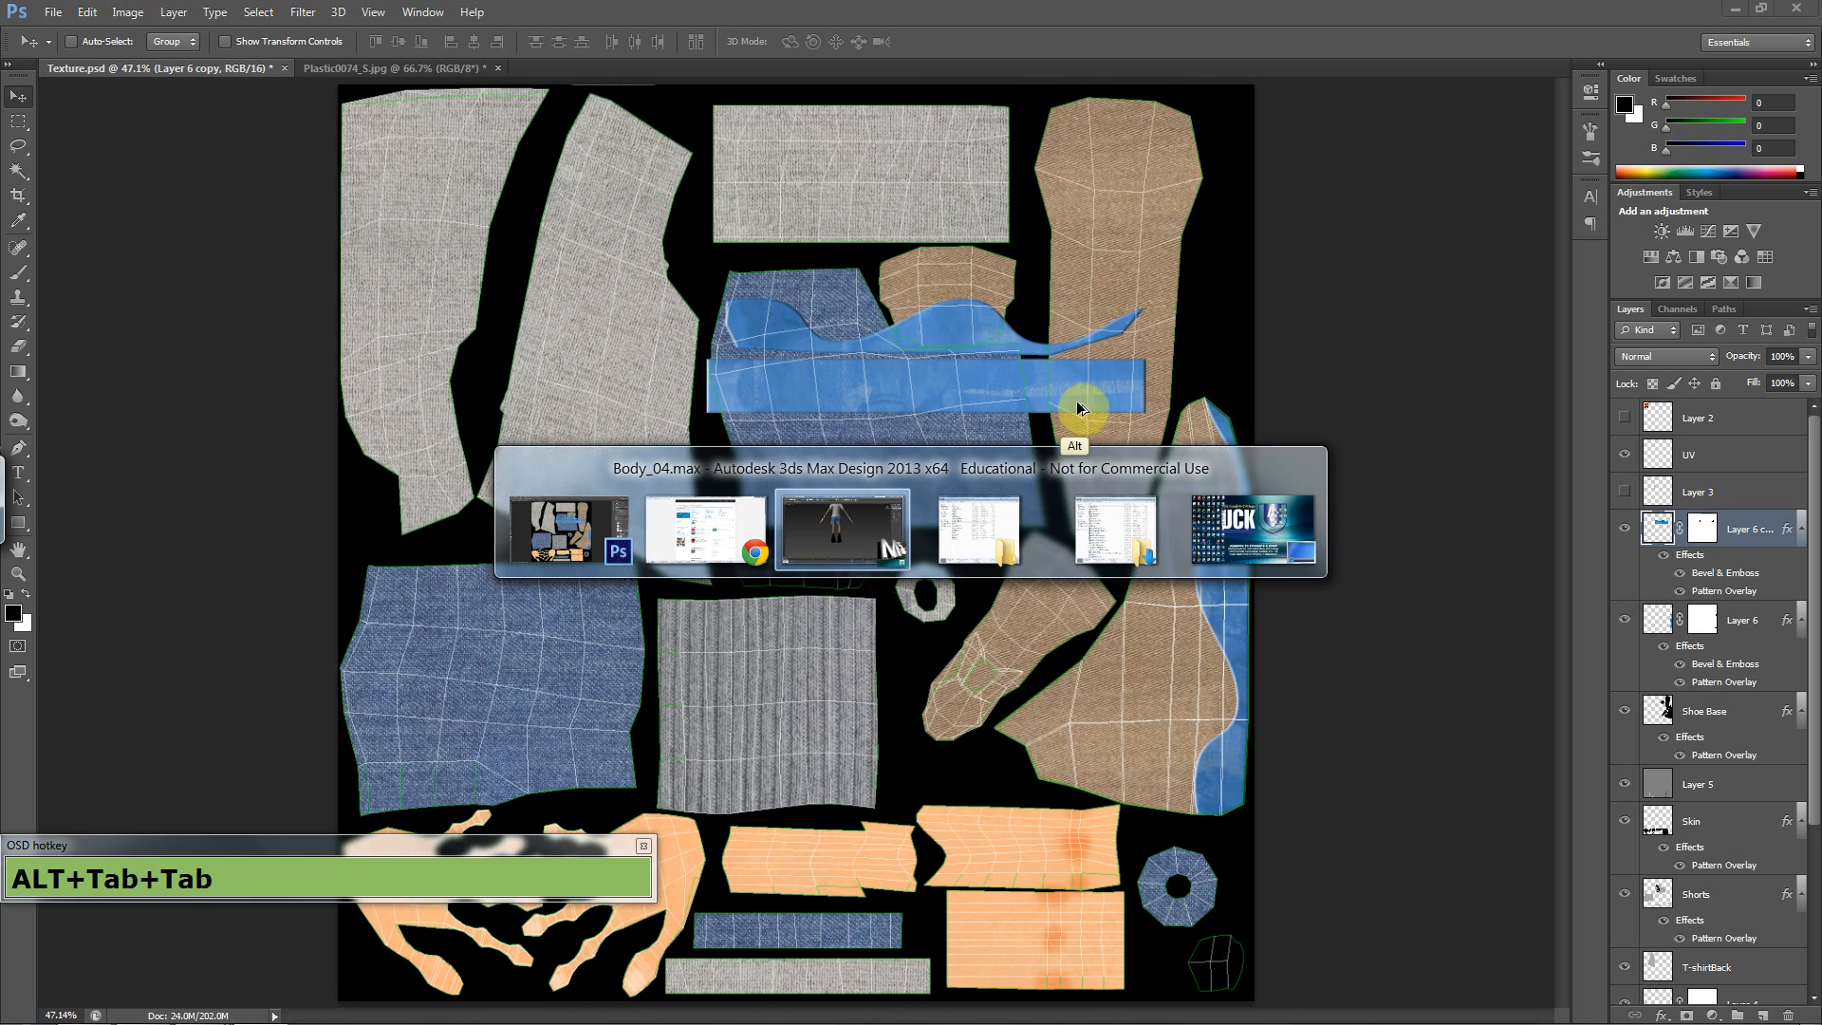
{"action": "left_click", "coordinate": [1038, 592]}
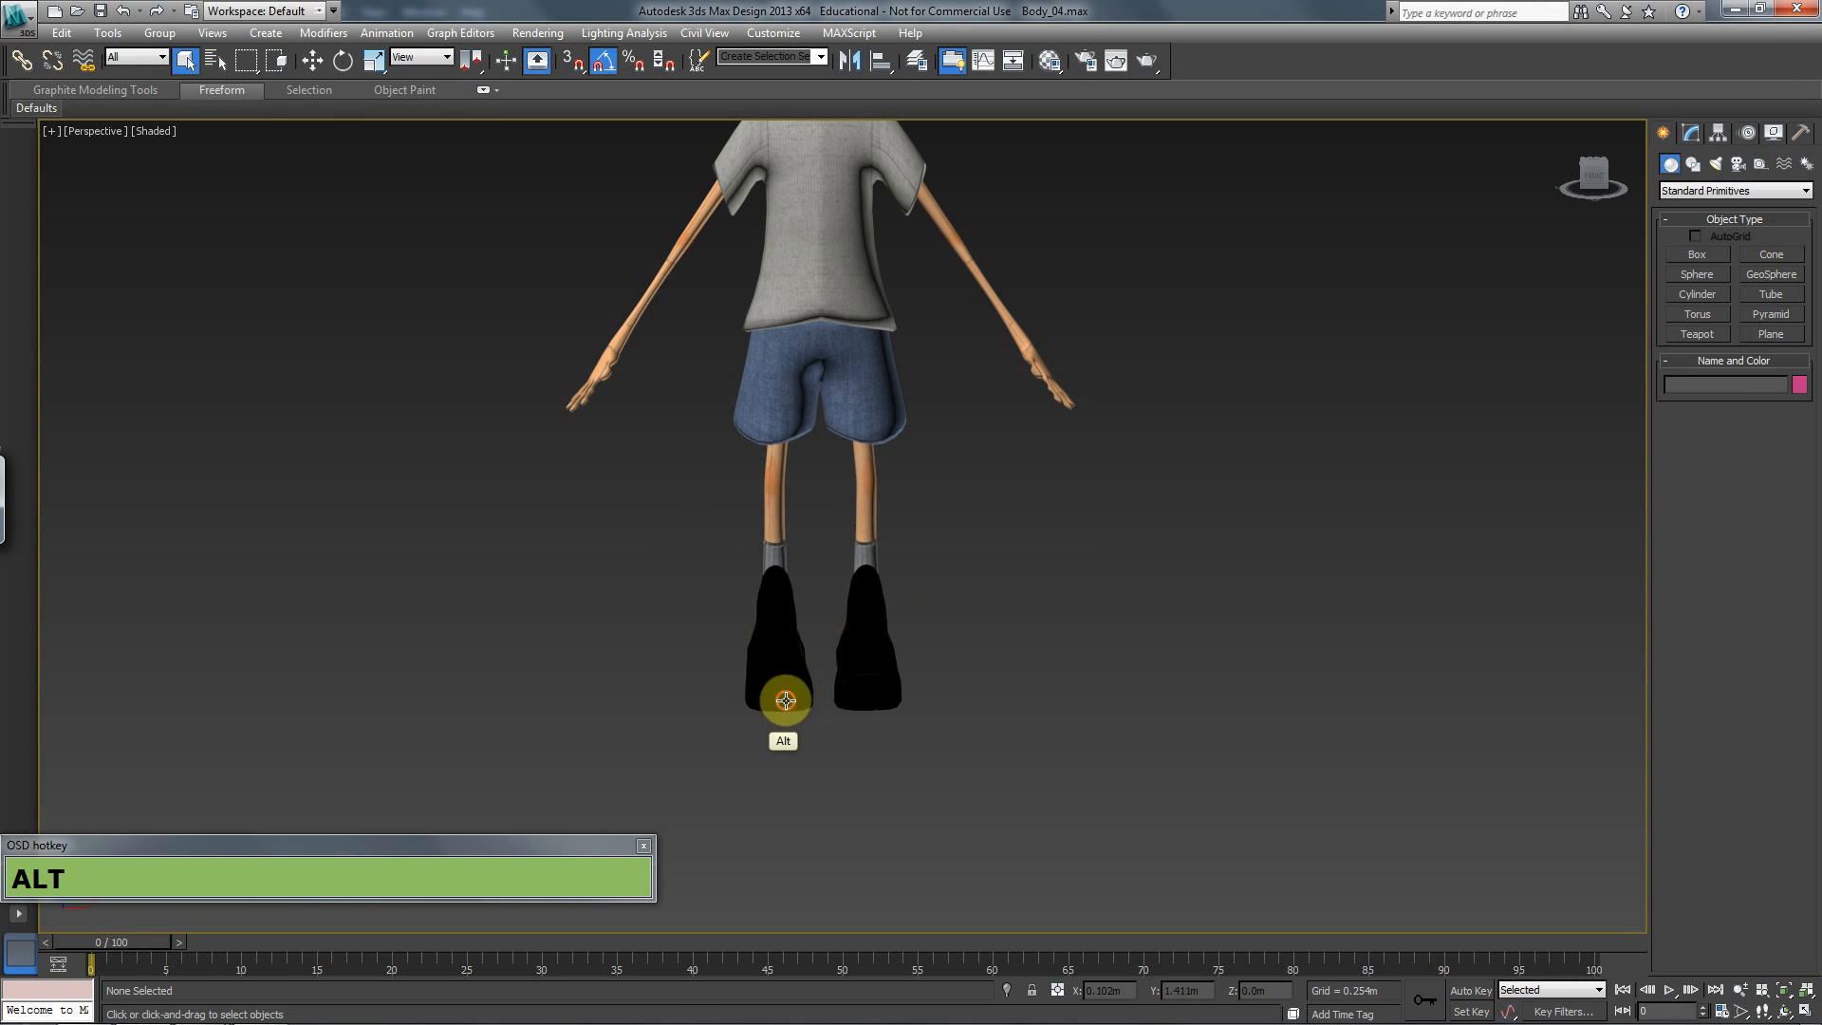
{"action": "left_click_drag", "start_coordinate": [785, 699], "coordinate": [871, 736]}
{"action": "key", "text": "alt+F4"}
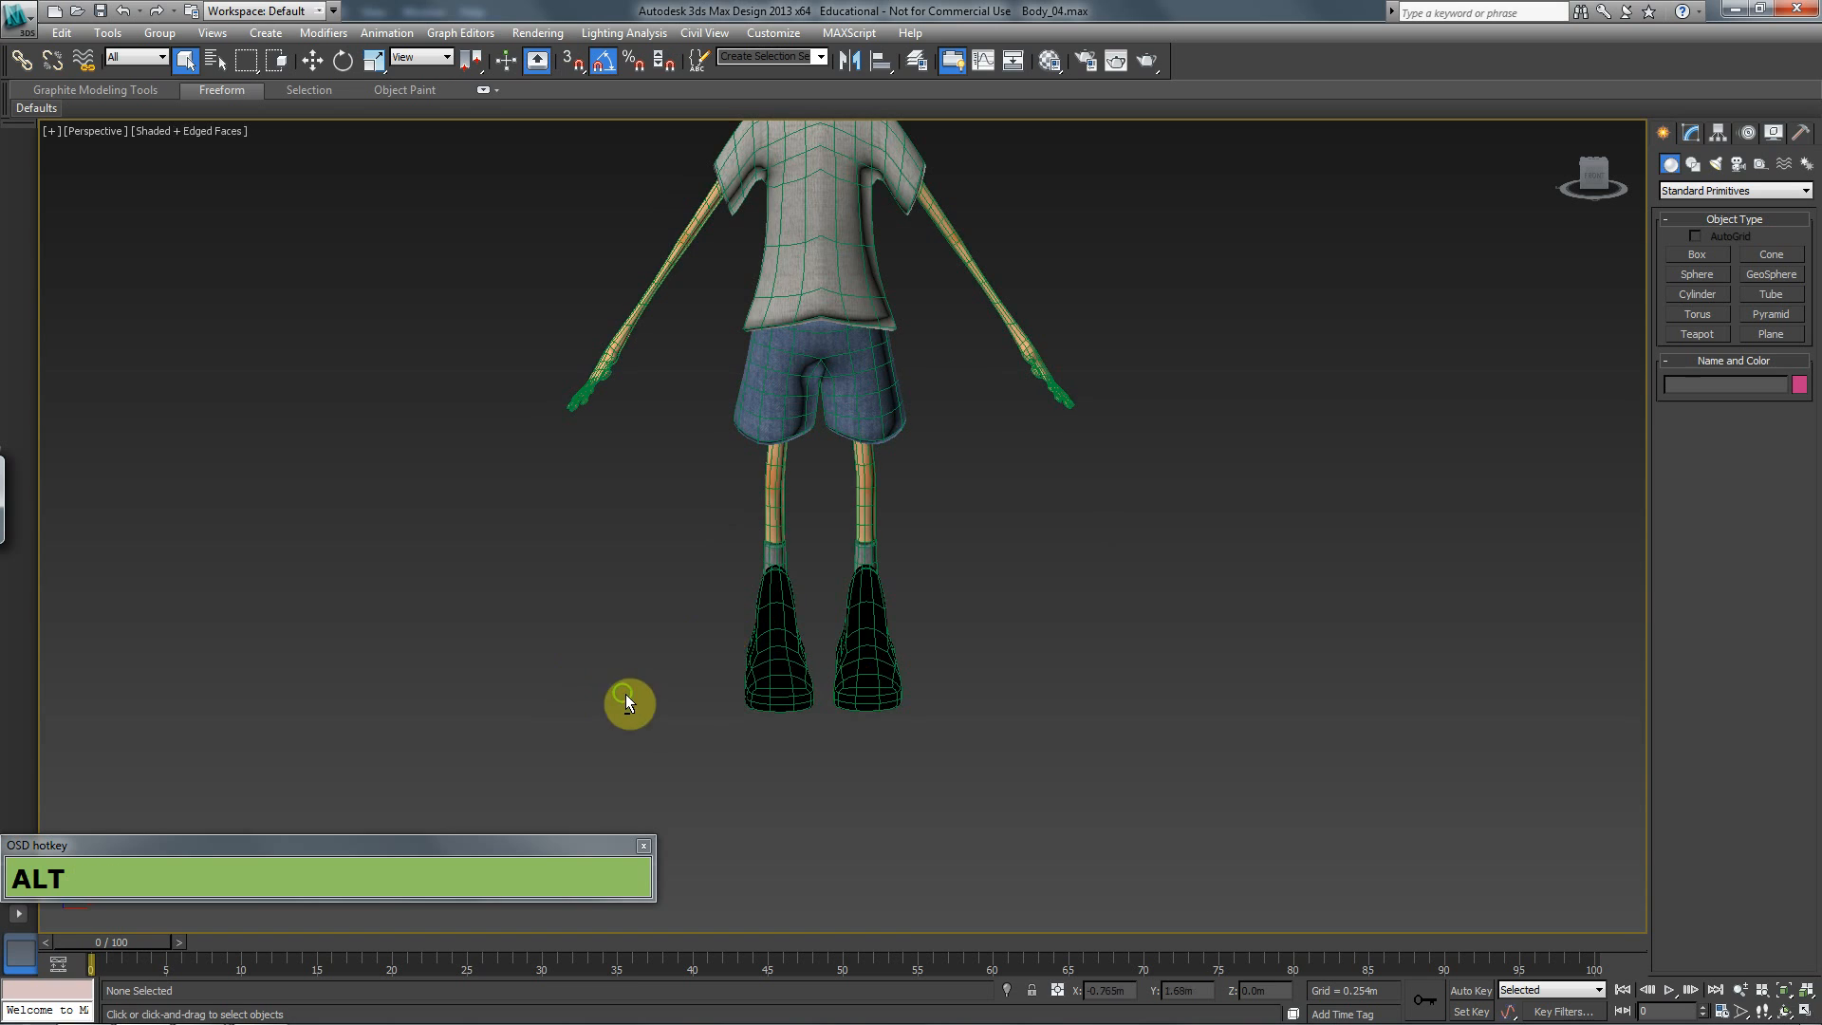
{"action": "mouse_move", "coordinate": [630, 704]}
{"action": "left_mouse_down"}
{"action": "mouse_move", "coordinate": [866, 744]}
{"action": "mouse_move", "coordinate": [838, 541]}
{"action": "left_mouse_up"}
{"action": "left_click", "coordinate": [879, 710]}
{"action": "scroll", "coordinate": [1095, 459], "scroll_direction": "up", "scroll_amount": 6}
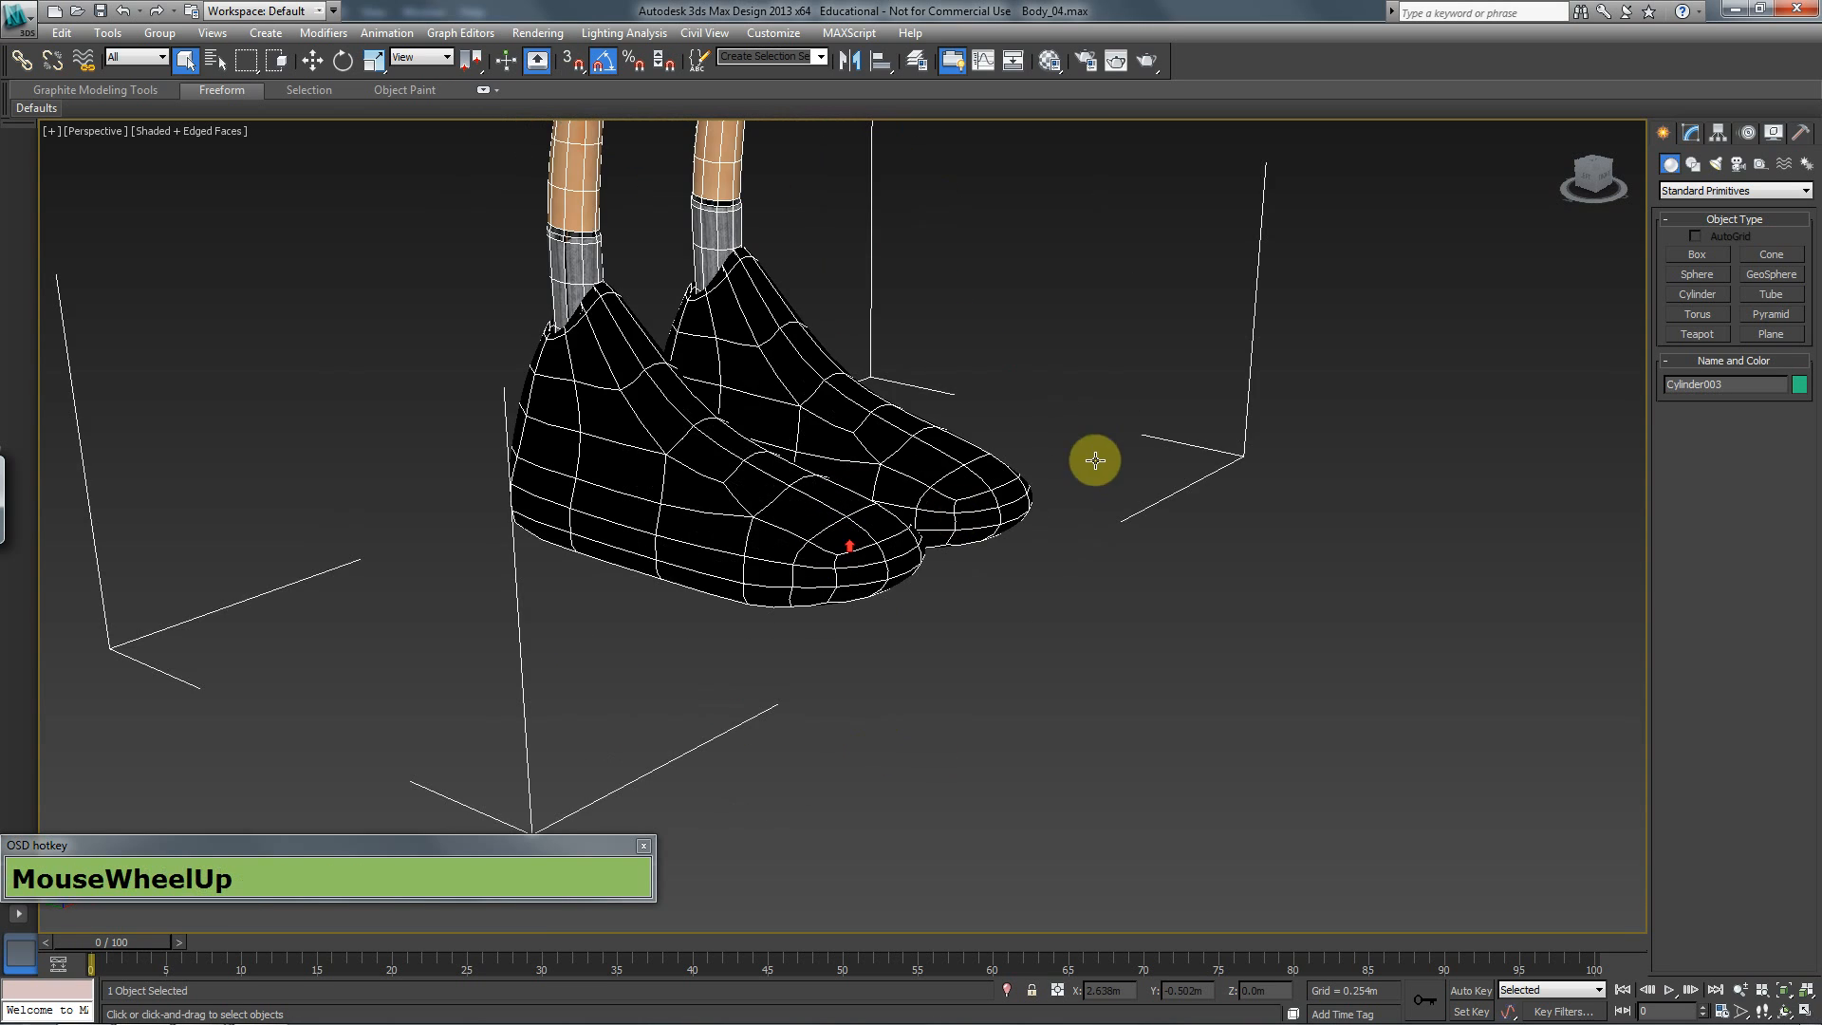
- Open the UV editor of the mesh's Unwrap UVW modifier and select the vertices of the shoe's side piece
{"action": "left_click", "coordinate": [1692, 132]}
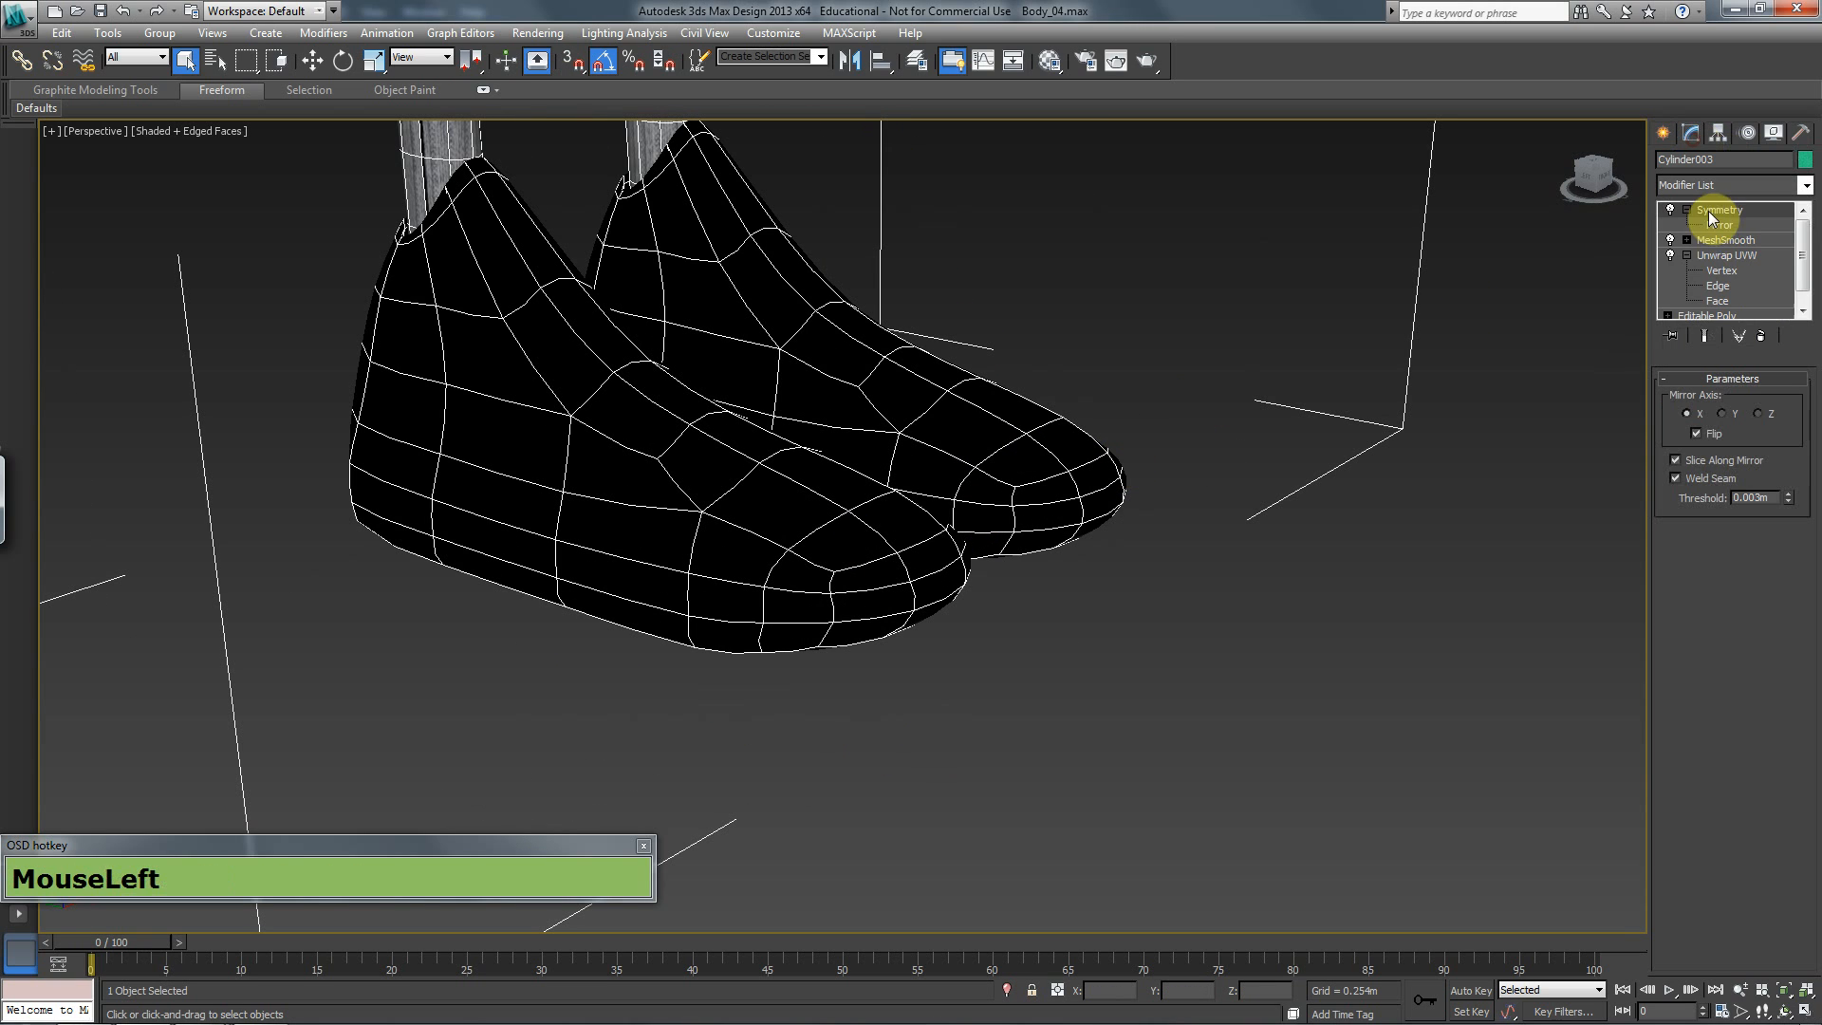
{"action": "left_click", "coordinate": [1745, 259]}
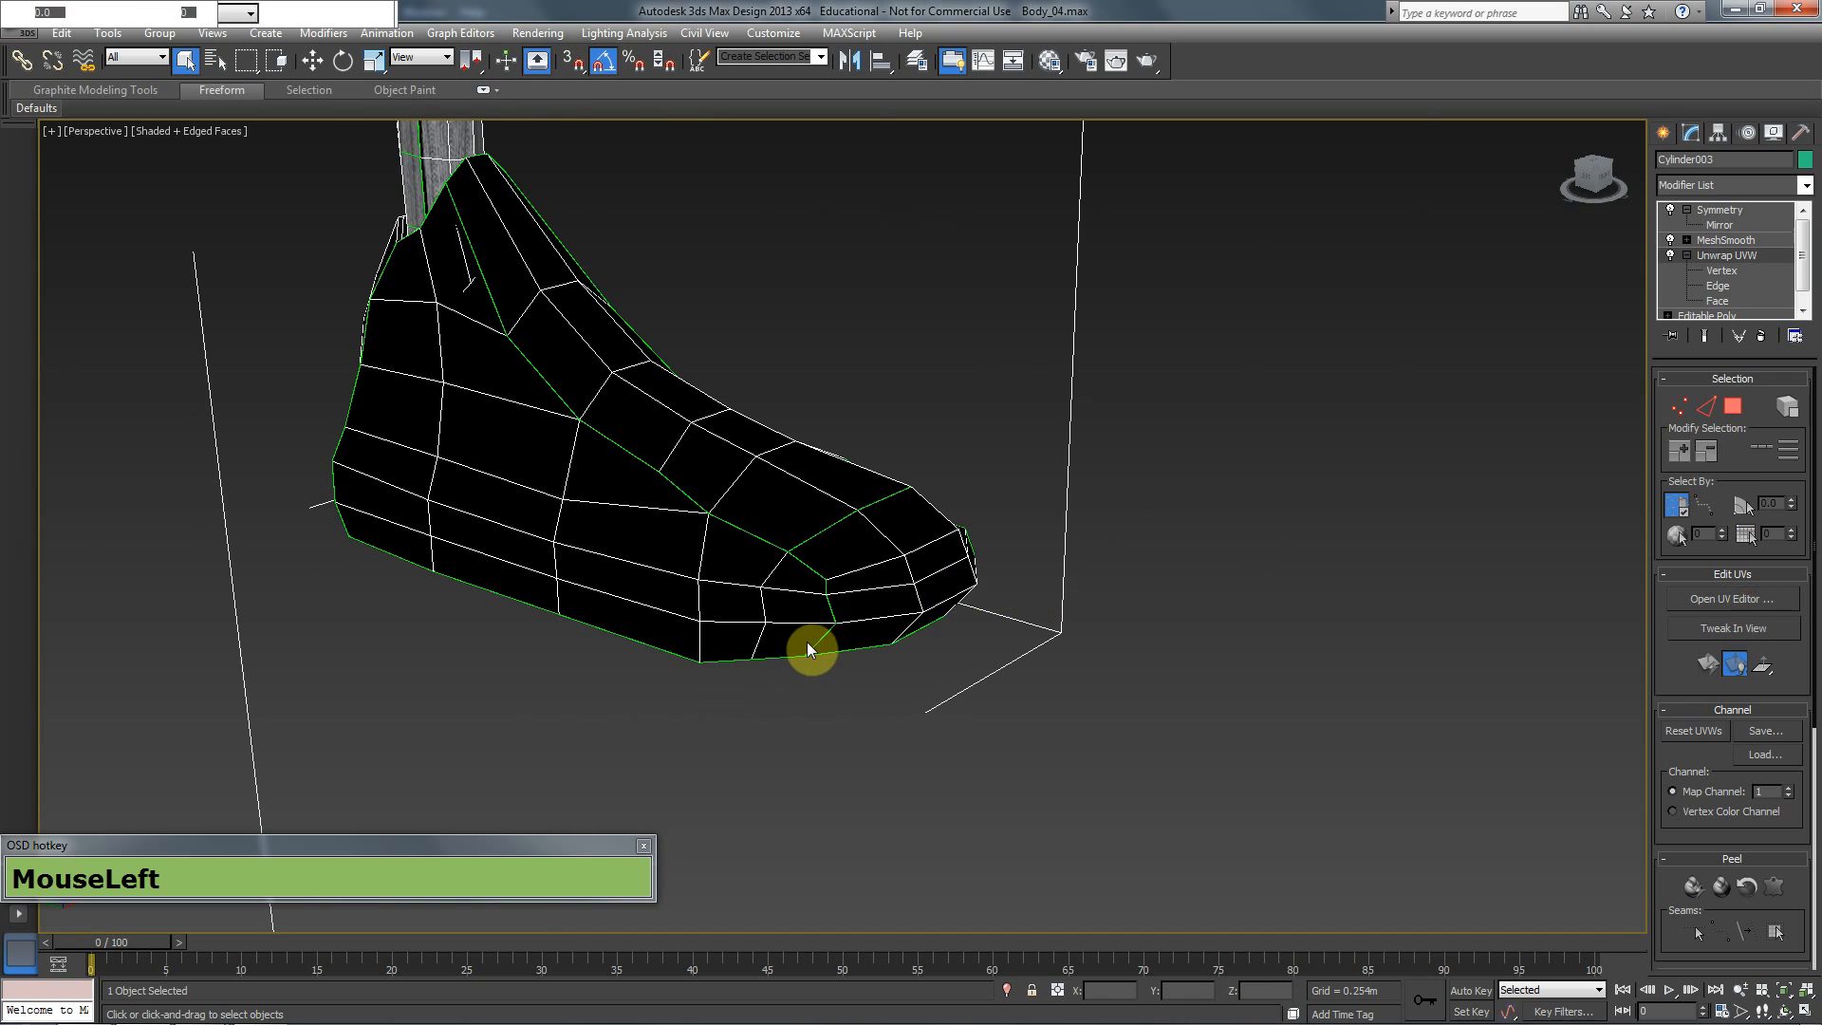
{"action": "scroll", "coordinate": [399, 360], "scroll_direction": "down", "scroll_amount": 2}
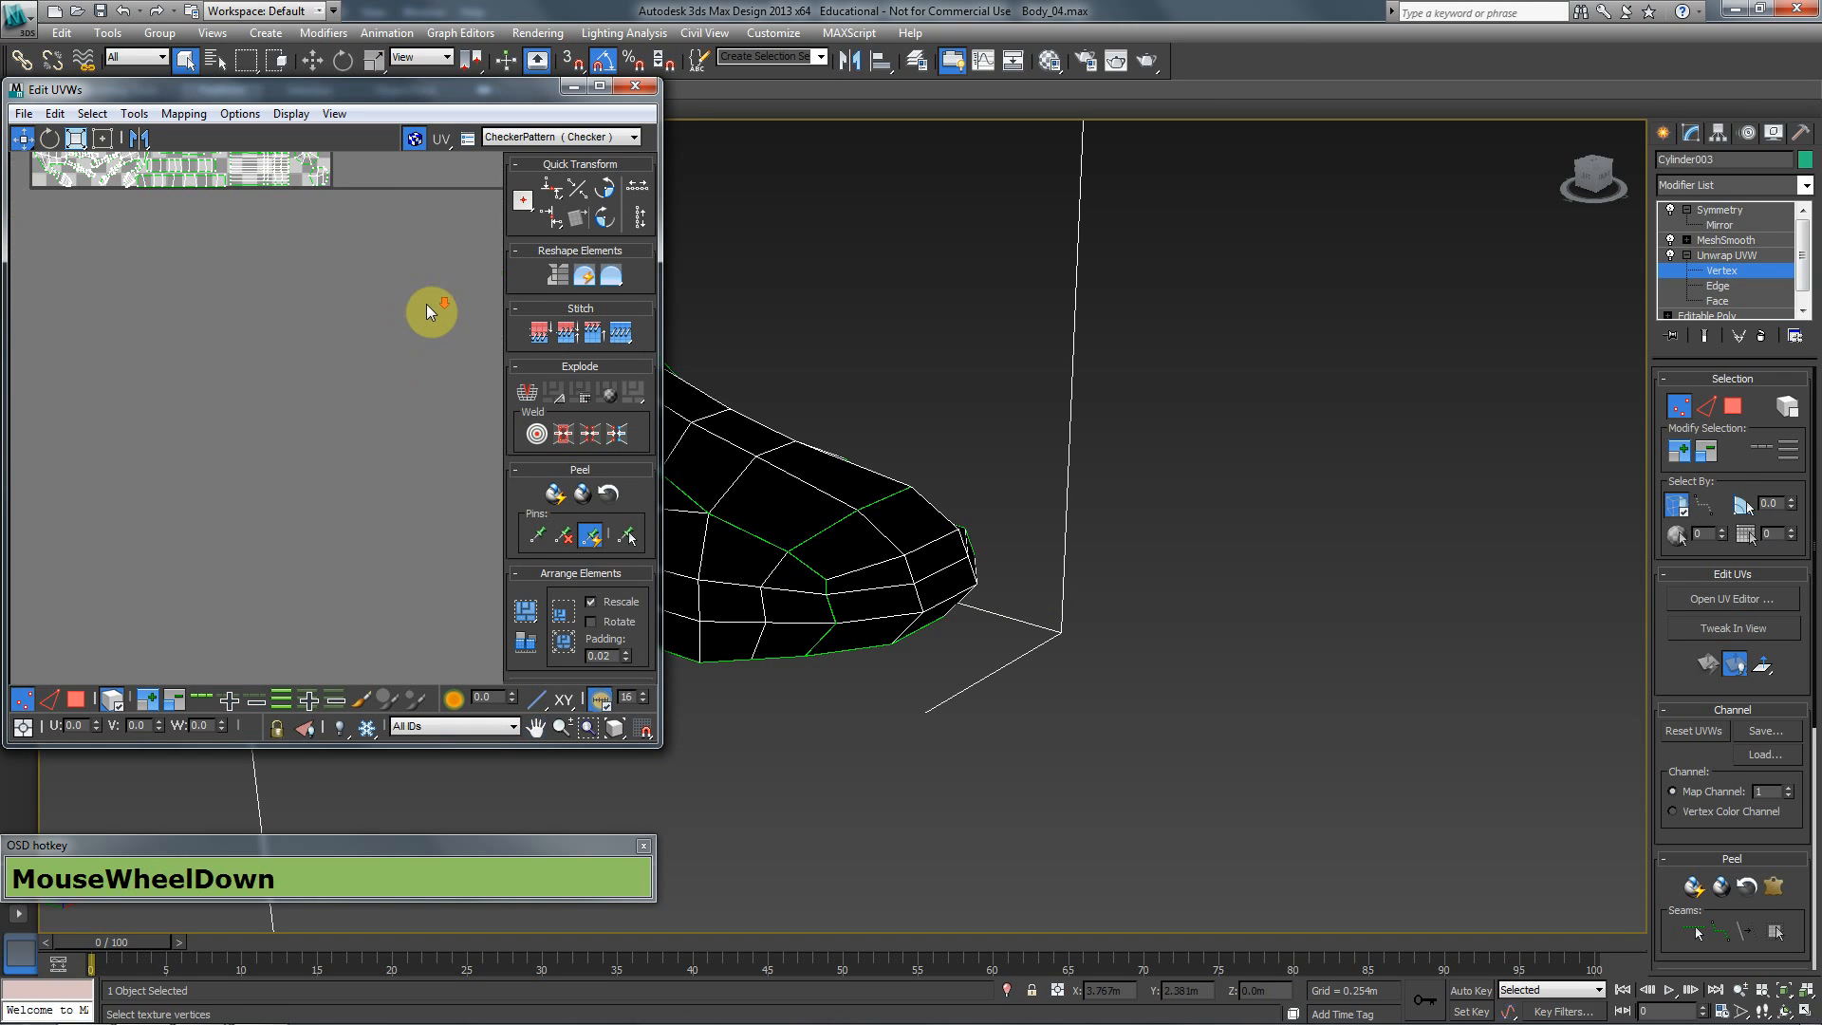
{"action": "key", "text": "z"}
{"action": "left_click_drag", "start_coordinate": [452, 356], "coordinate": [450, 360]}
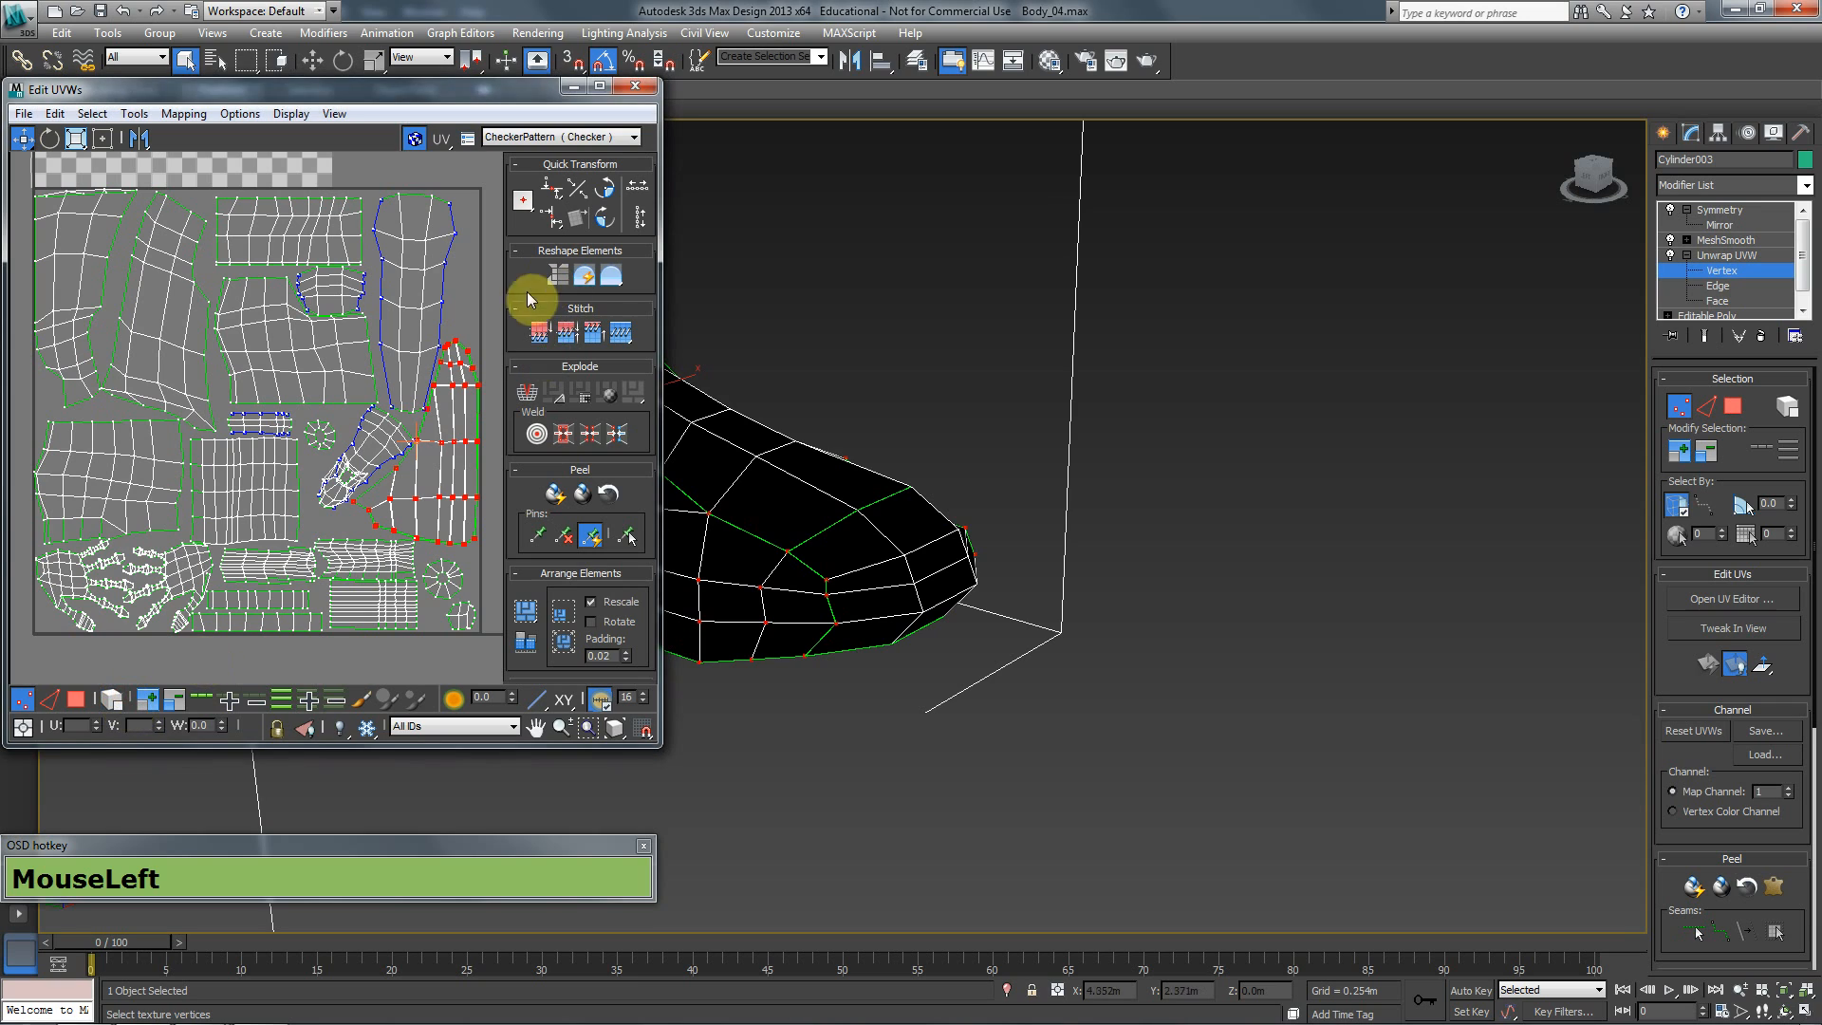
- Compare the tip vertices of the shoe's side piece with the toe on the model and the Photoshop texture
{"action": "middle_click", "coordinate": [846, 582]}
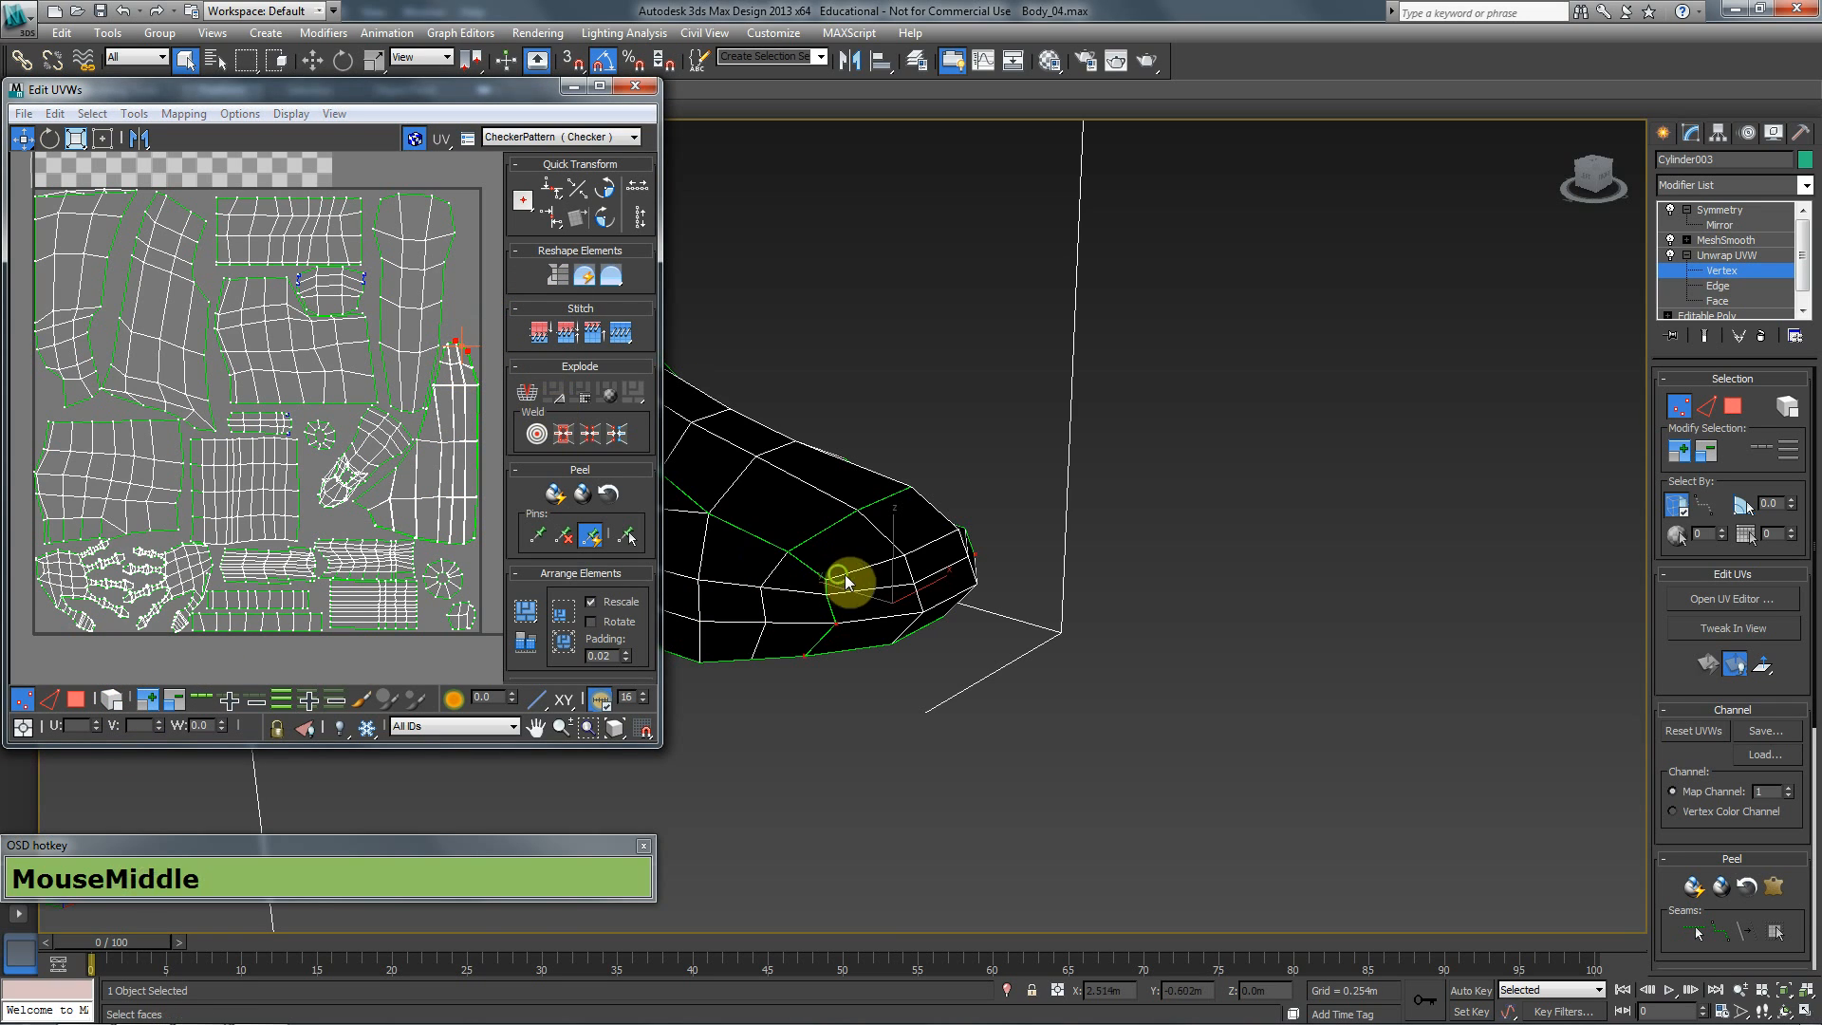
{"action": "scroll", "coordinate": [907, 452], "scroll_direction": "up", "scroll_amount": 4}
{"action": "middle_click", "coordinate": [982, 396], "text": "alt"}
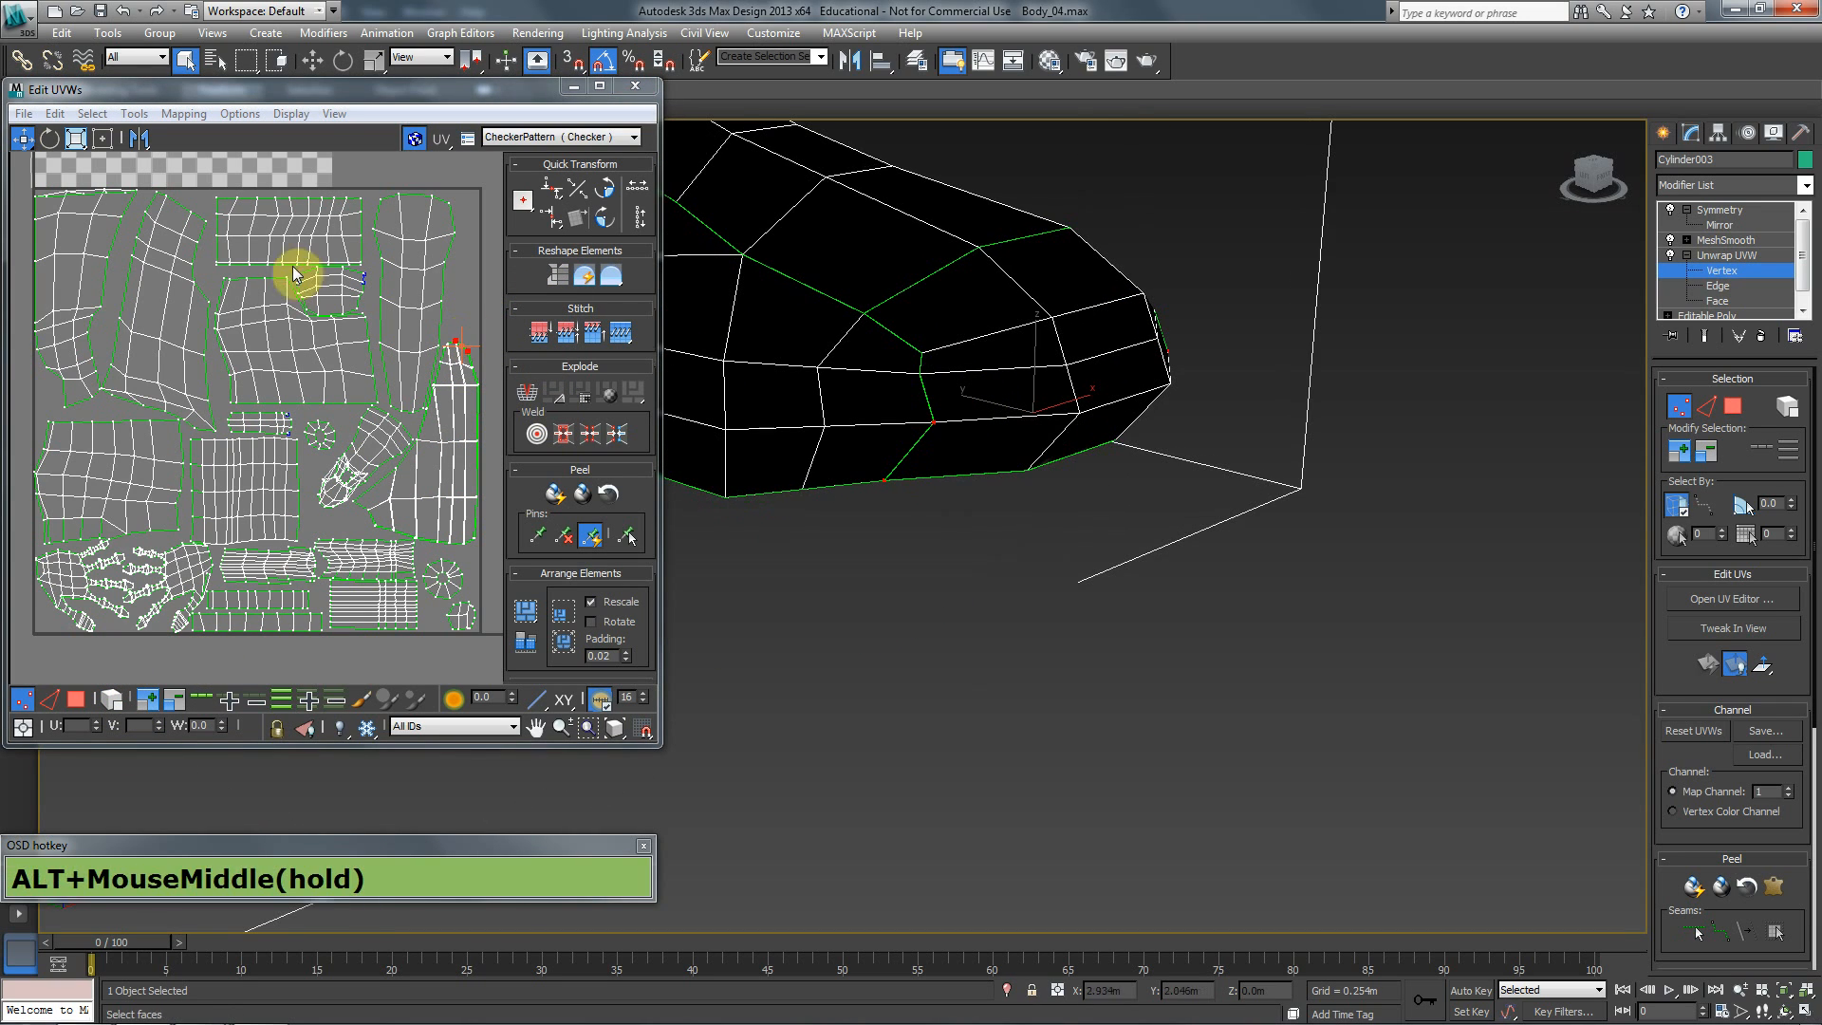
{"action": "middle_click", "coordinate": [374, 374]}
{"action": "key", "text": "alt+Tab"}
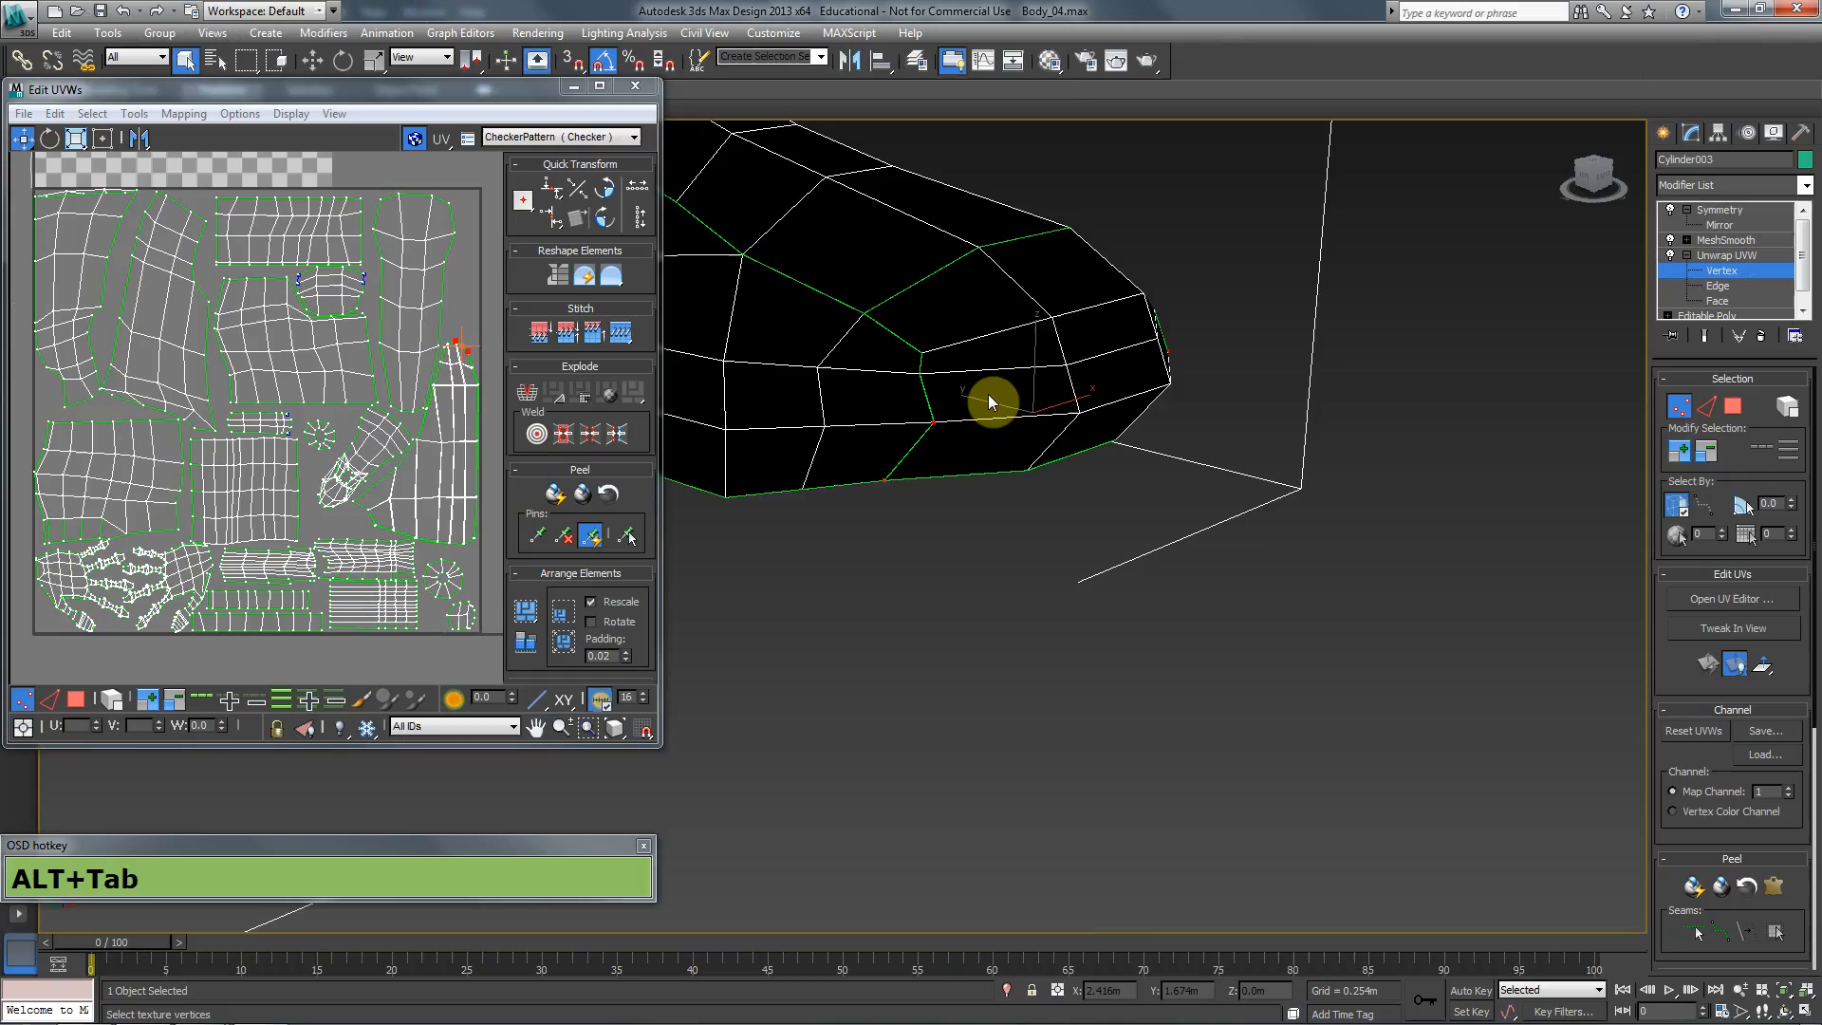
{"action": "scroll", "coordinate": [1382, 432], "scroll_direction": "up", "scroll_amount": 5, "text": "alt"}
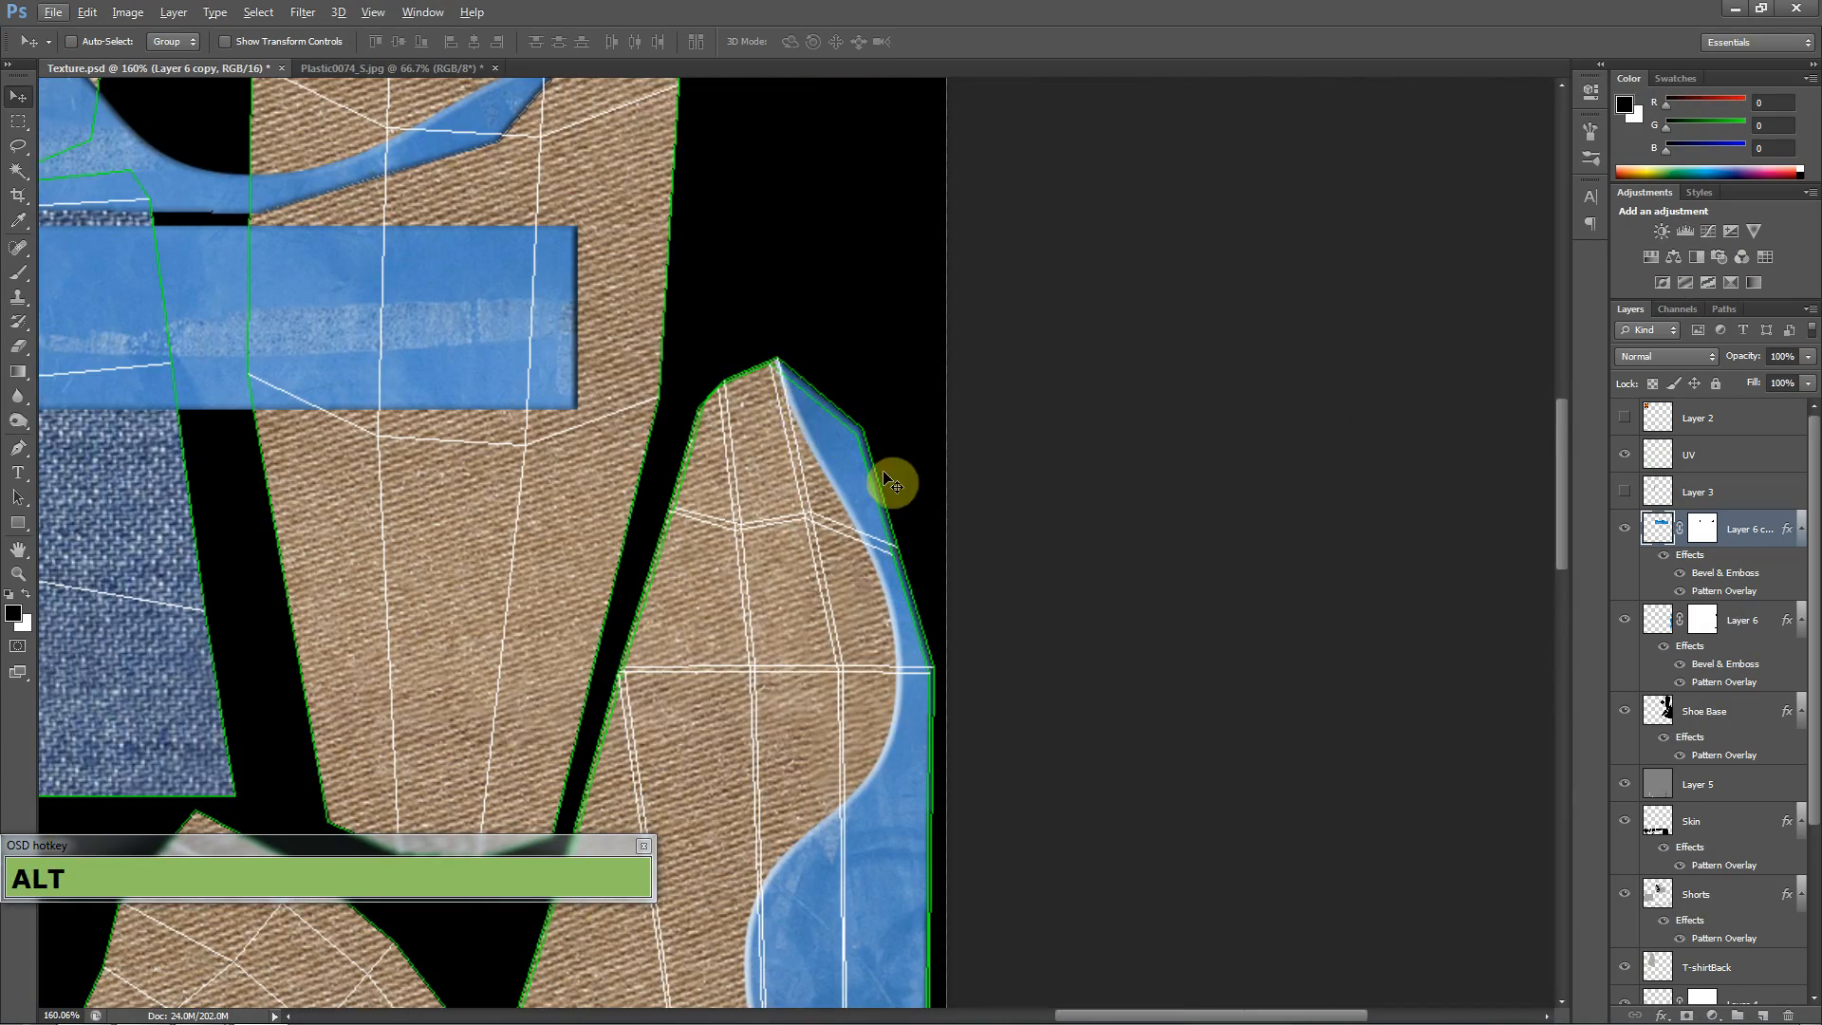
{"action": "key", "text": "alt+Tab"}
- Select the side piece's tip vertex and the toe piece's edge vertex in the UV editor to check where they meet
{"action": "scroll", "coordinate": [390, 374], "scroll_direction": "up", "scroll_amount": 3}
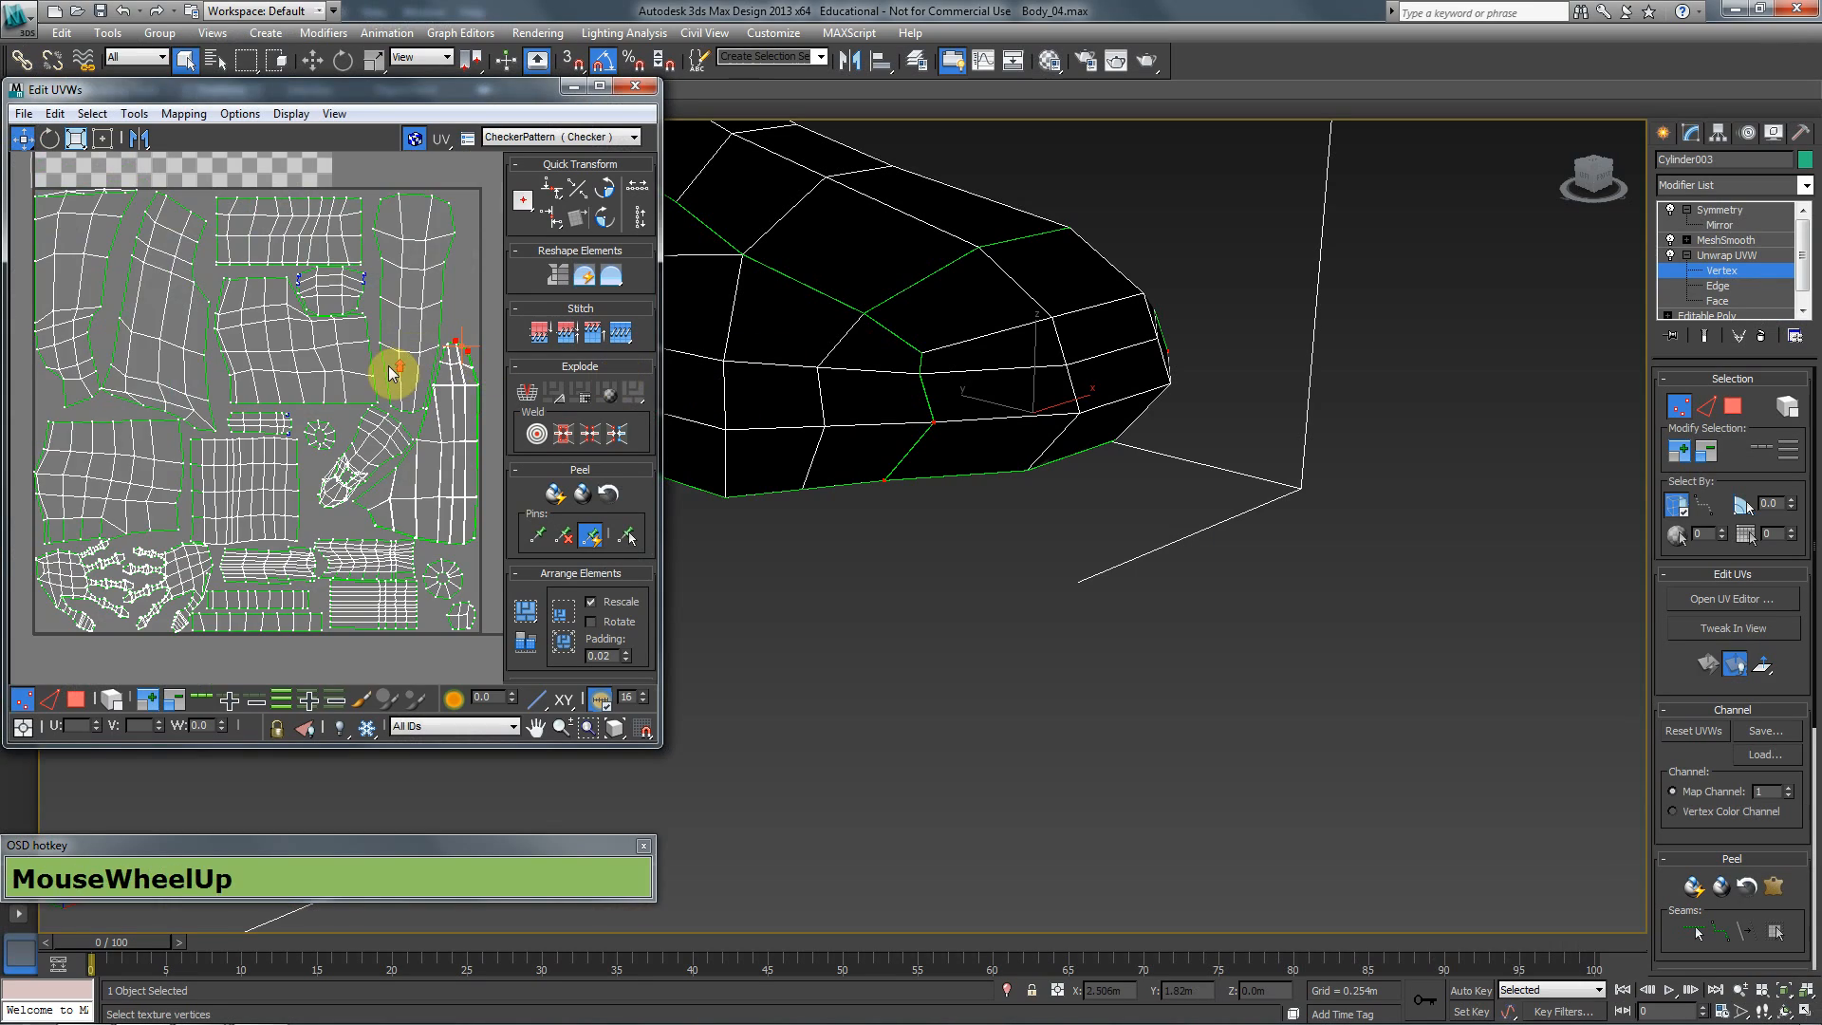
{"action": "left_click_drag", "start_coordinate": [472, 358], "coordinate": [33, 347]}
{"action": "scroll", "coordinate": [317, 285], "scroll_direction": "up", "scroll_amount": 2}
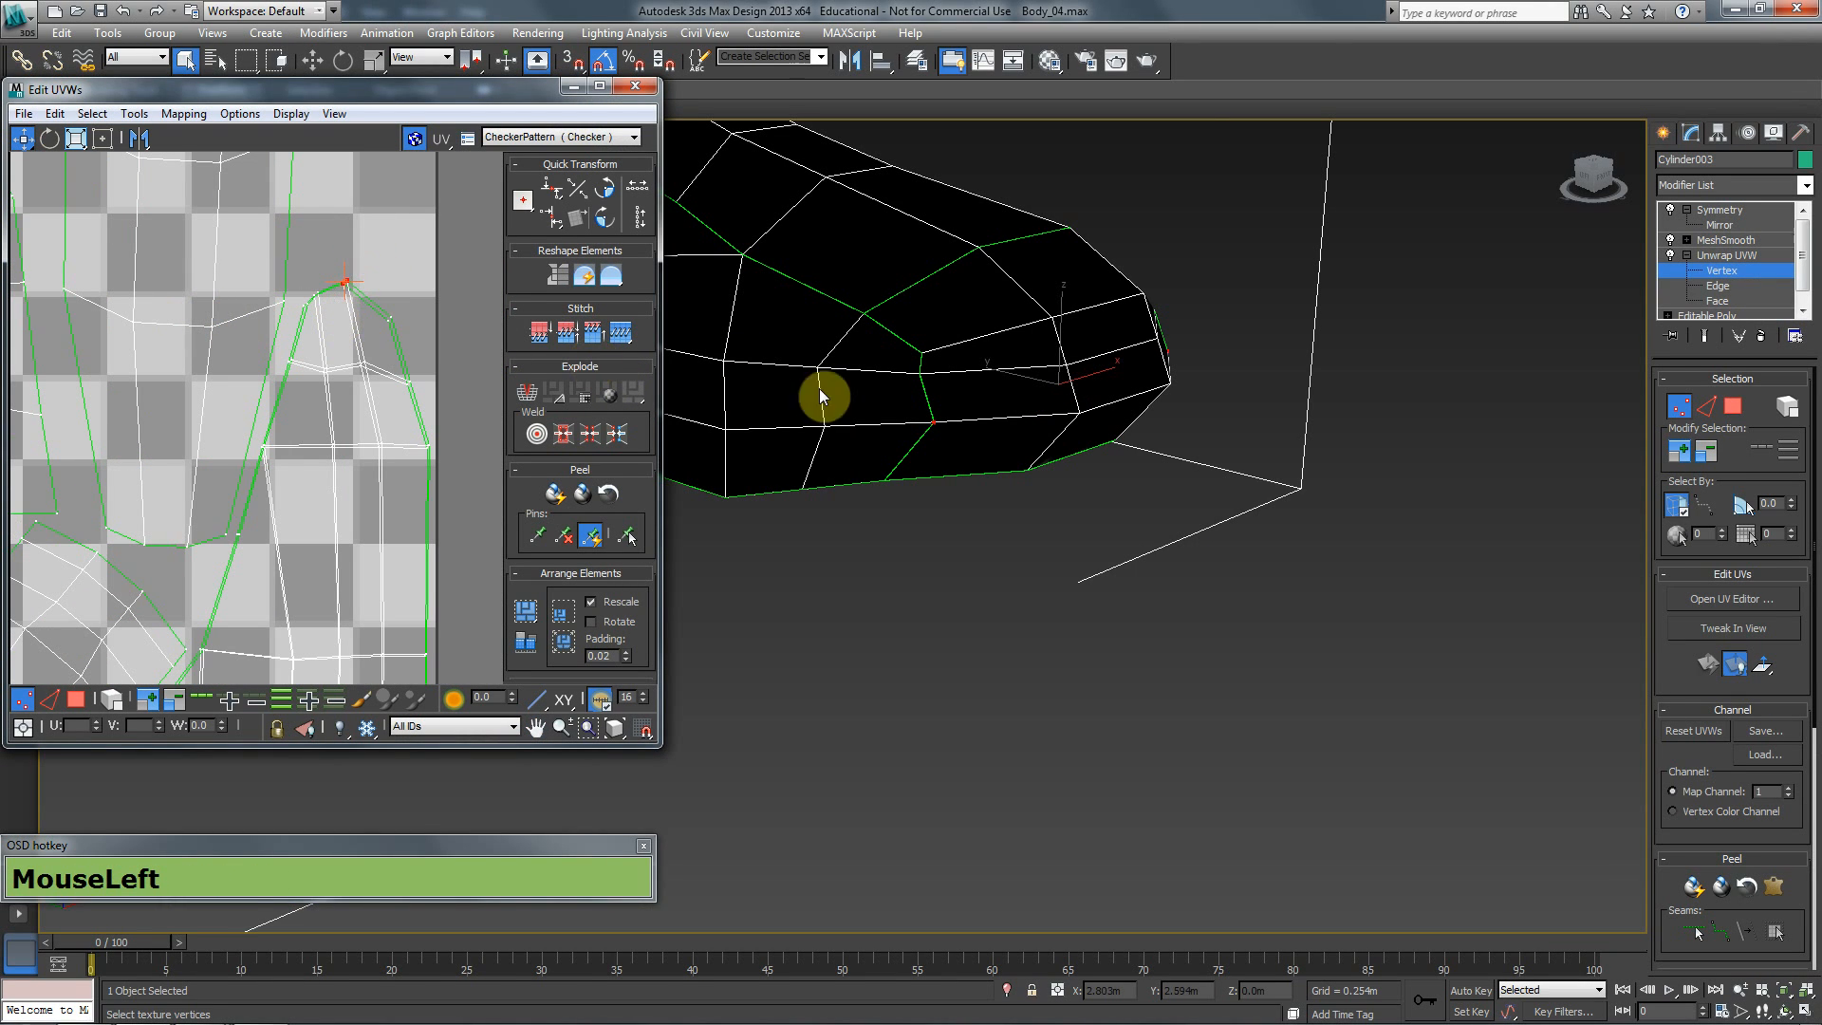
{"action": "scroll", "coordinate": [108, 361], "scroll_direction": "down", "scroll_amount": 5}
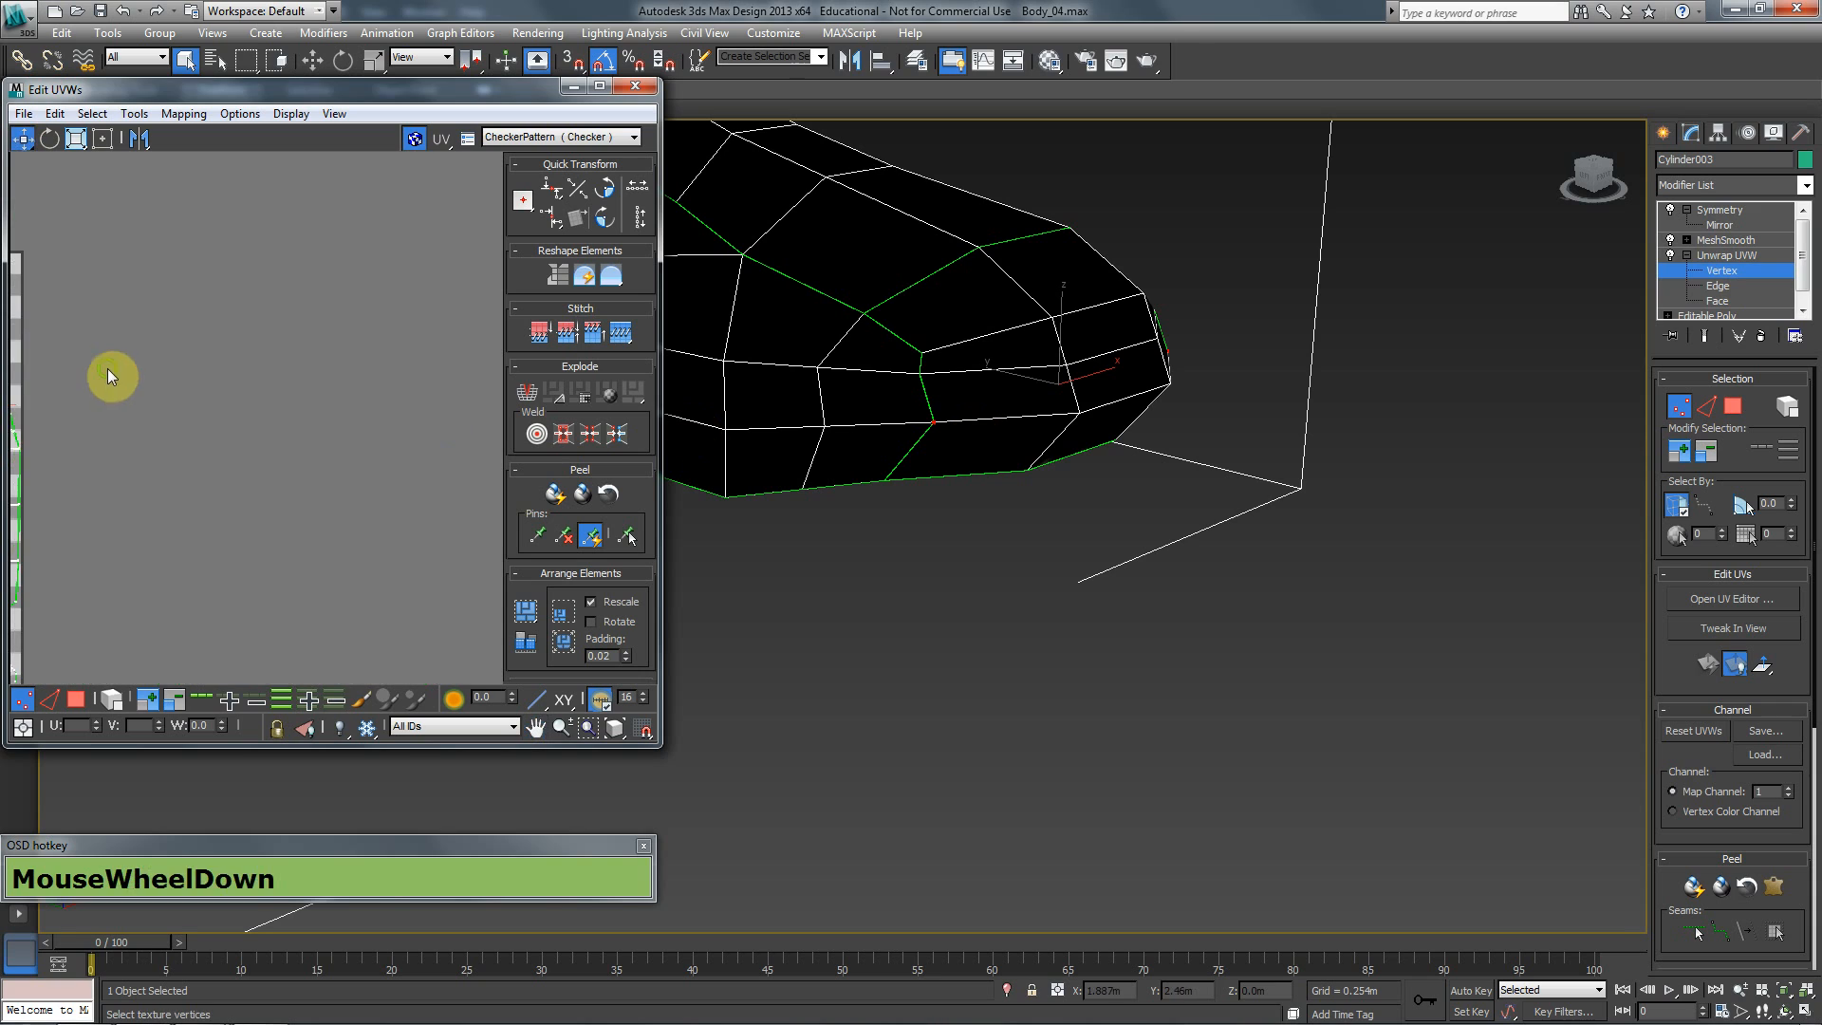
{"action": "left_click_drag", "start_coordinate": [106, 368], "coordinate": [484, 381]}
{"action": "scroll", "coordinate": [207, 404], "scroll_direction": "up", "scroll_amount": 3}
{"action": "scroll", "coordinate": [353, 333], "scroll_direction": "up", "scroll_amount": 2}
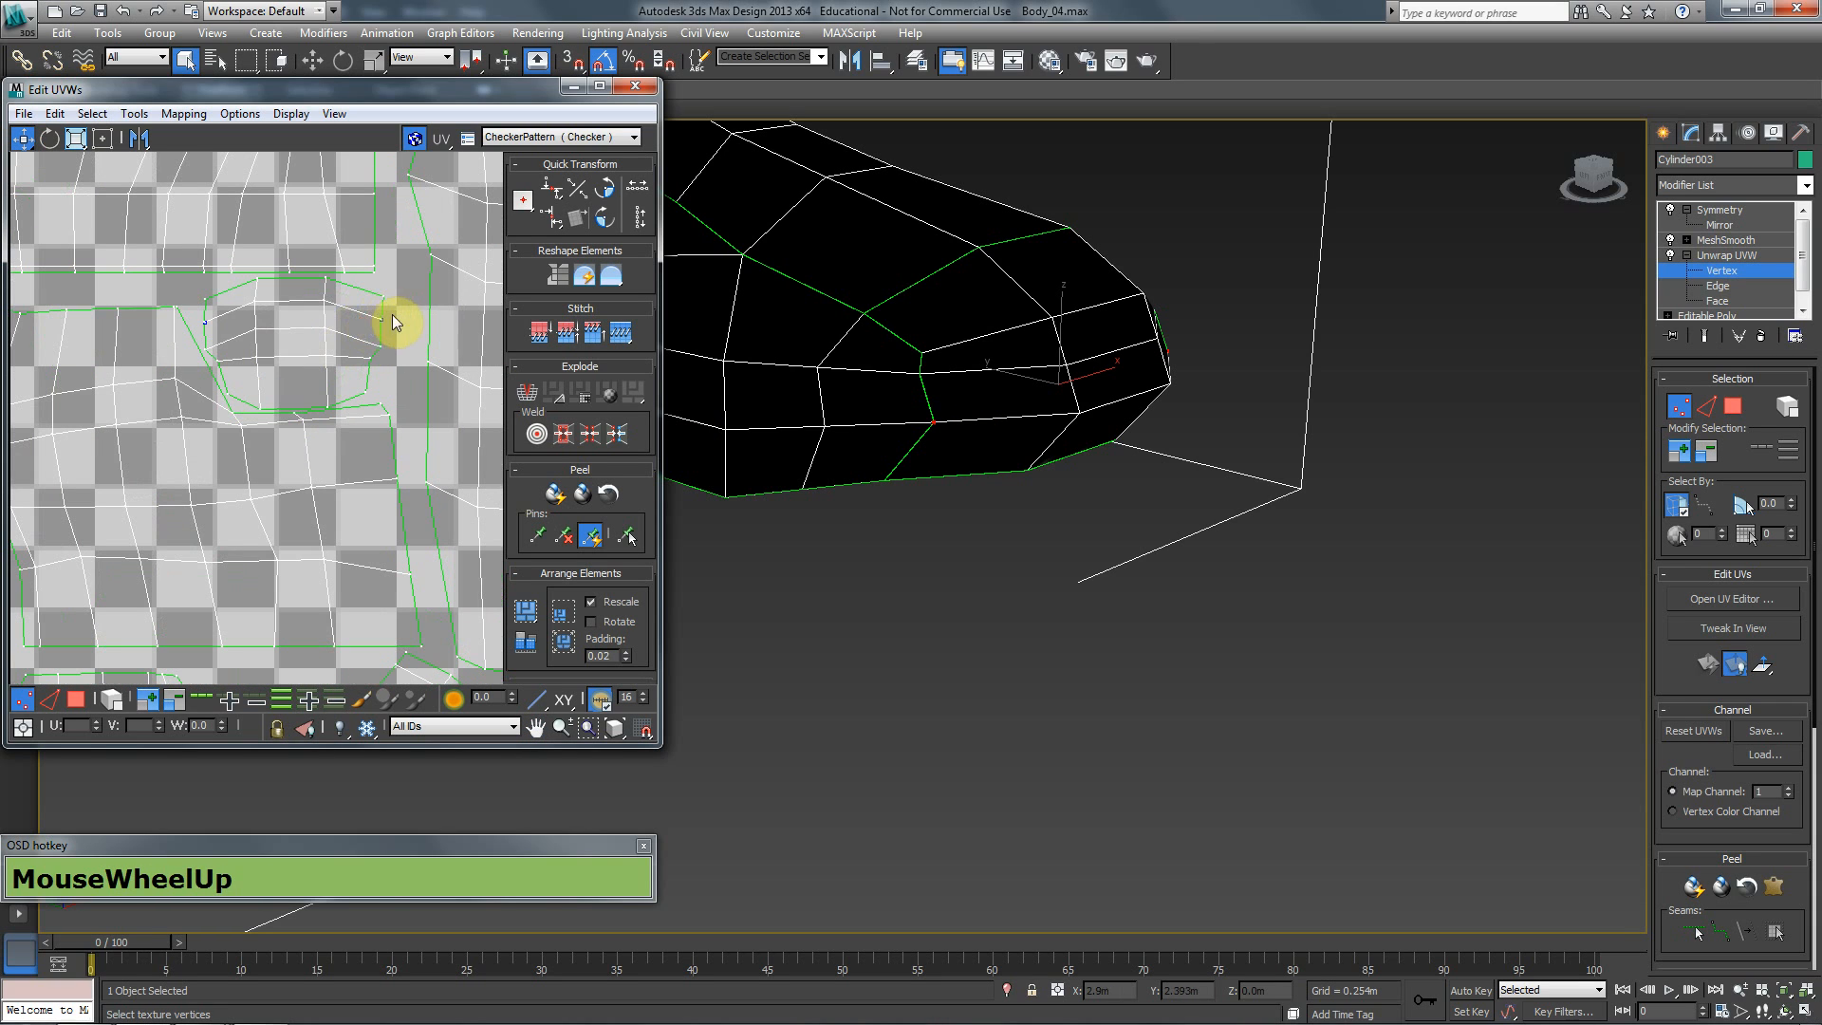
{"action": "left_click", "coordinate": [381, 319], "text": "ctrl"}
- Switch back to Photoshop, rotate Layer 6 copy 180°, move its strips over the small toe piece, and apply the transform
{"action": "key", "text": "alt+Tab"}
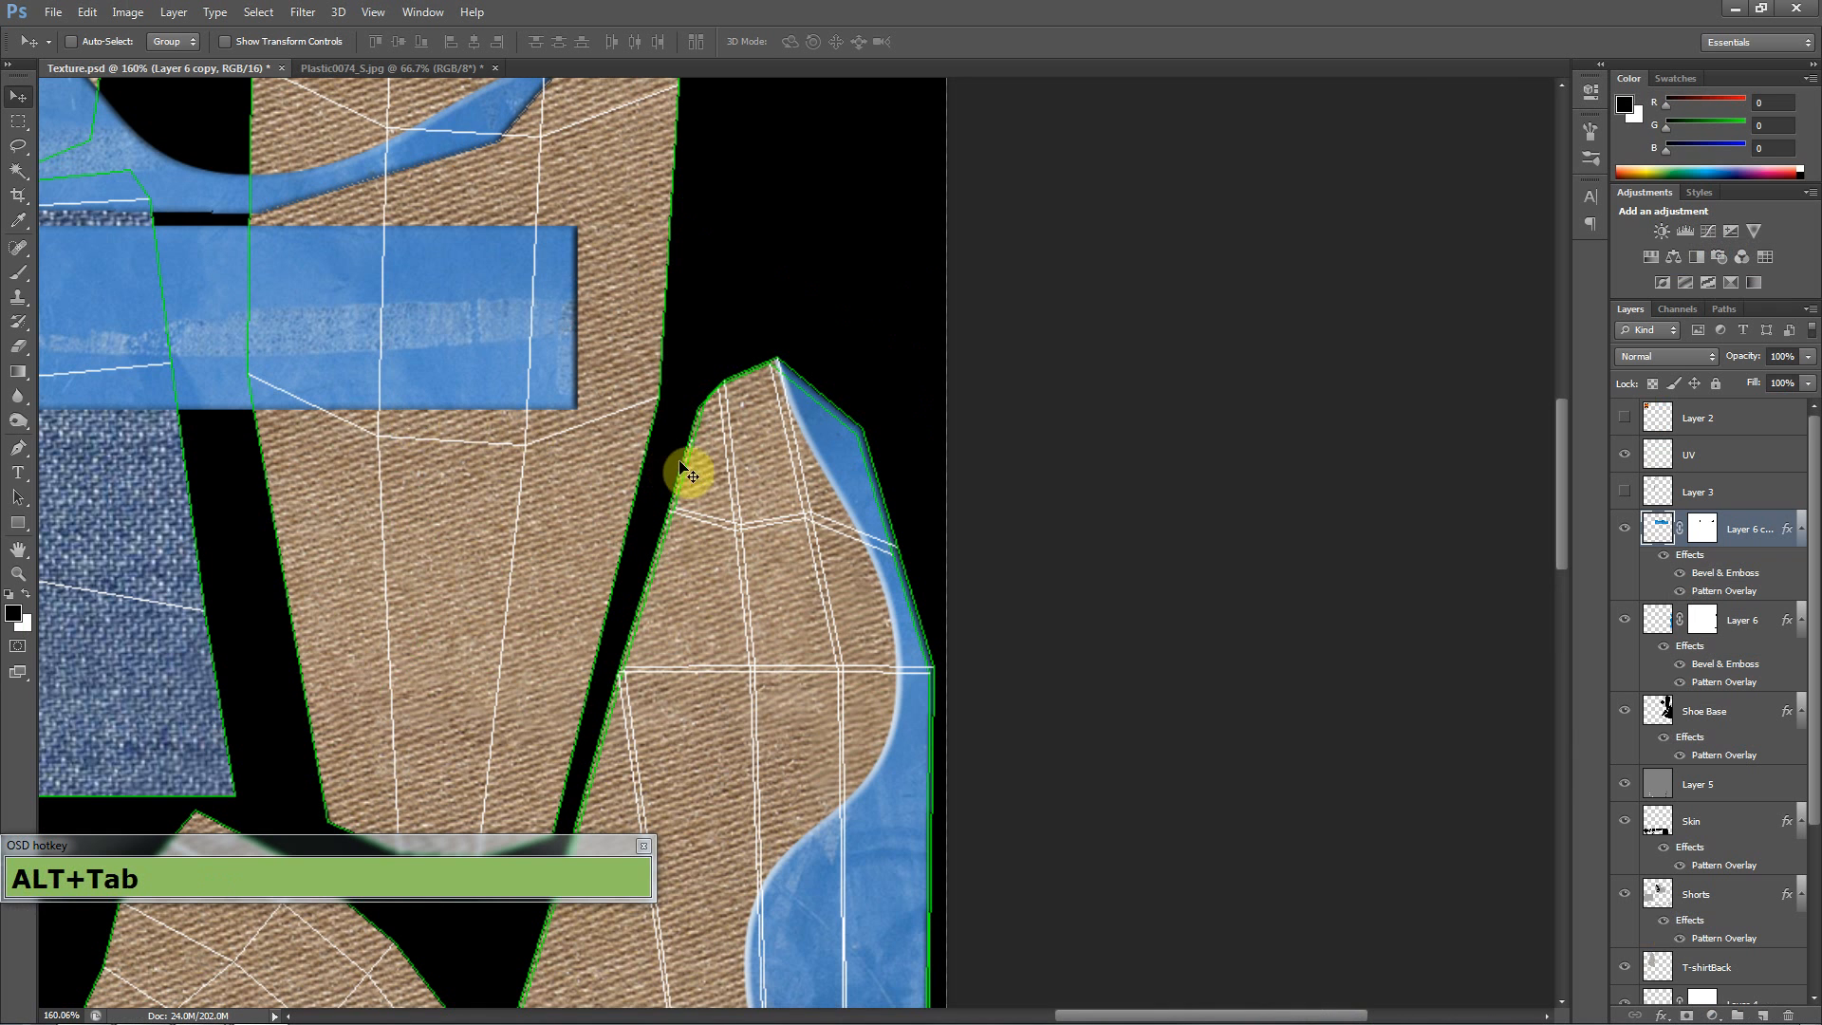
{"action": "scroll", "coordinate": [439, 370], "scroll_direction": "down", "scroll_amount": 1}
{"action": "scroll", "coordinate": [407, 358], "scroll_direction": "down", "scroll_amount": 3}
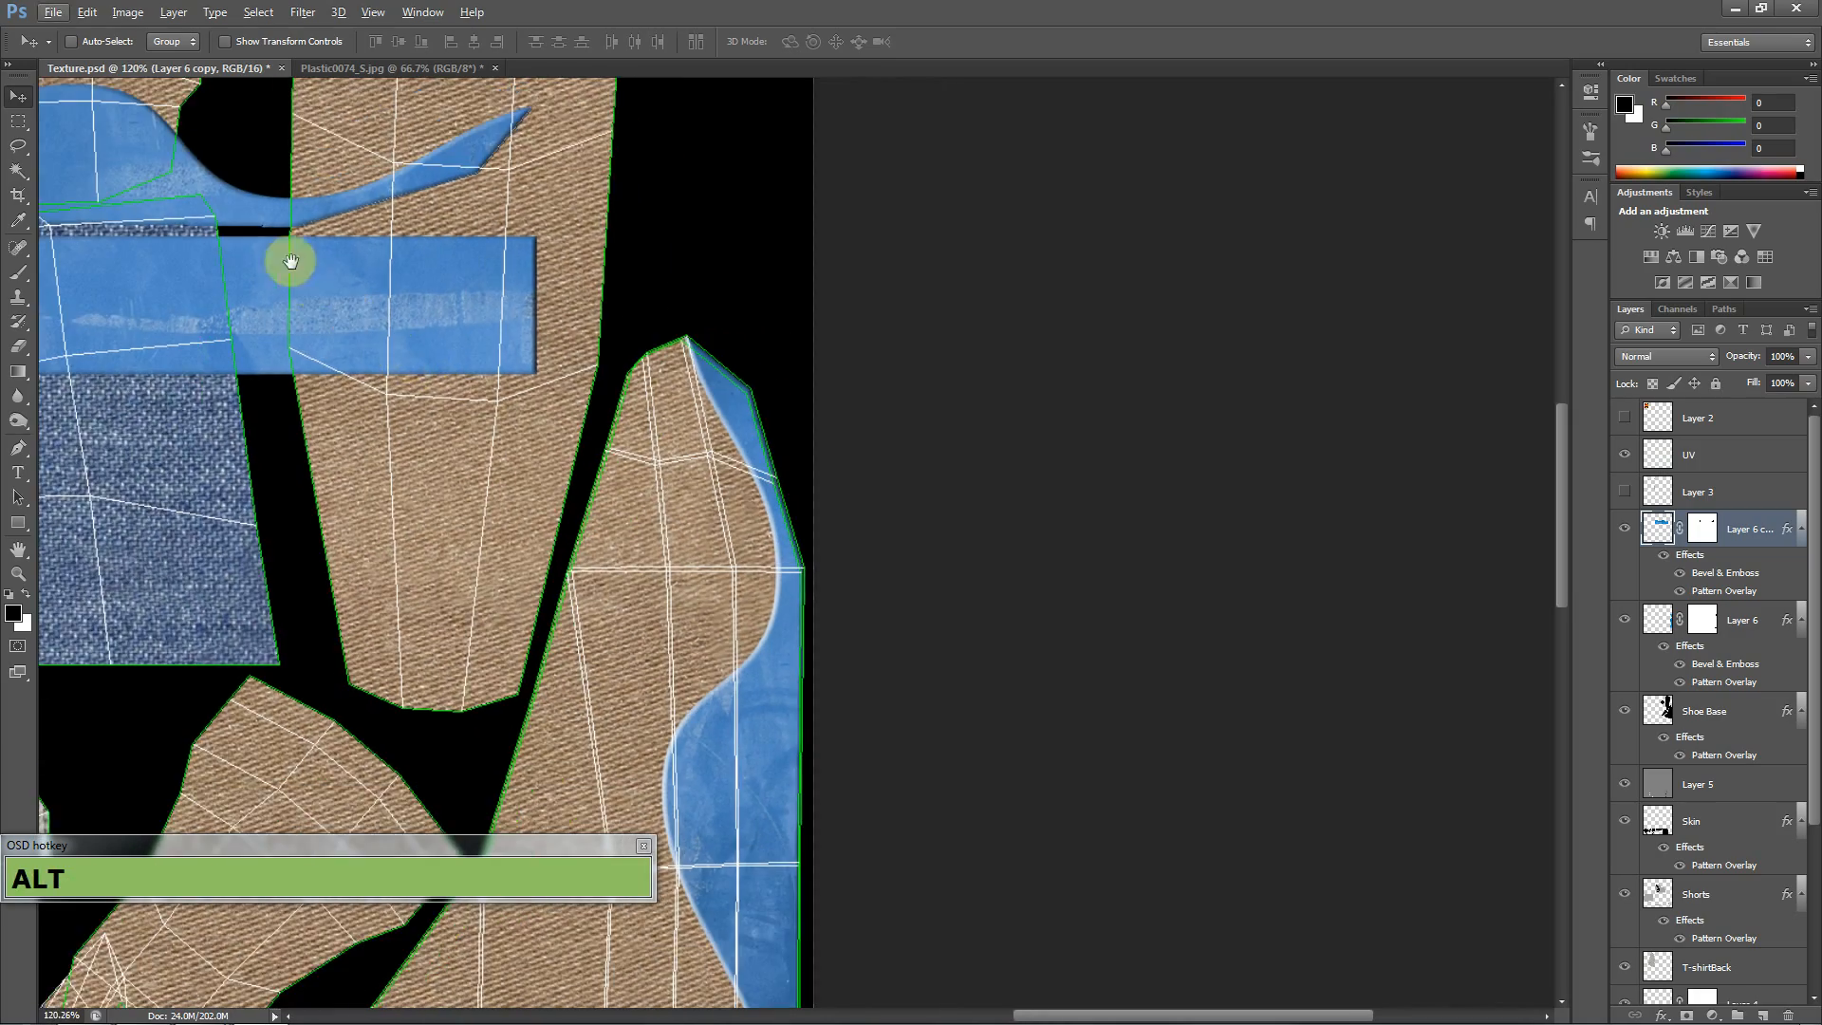
{"action": "left_click_drag", "start_coordinate": [504, 314], "coordinate": [968, 484]}
{"action": "scroll", "coordinate": [950, 503], "scroll_direction": "down", "scroll_amount": 1}
{"action": "scroll", "coordinate": [1038, 447], "scroll_direction": "down", "scroll_amount": 2}
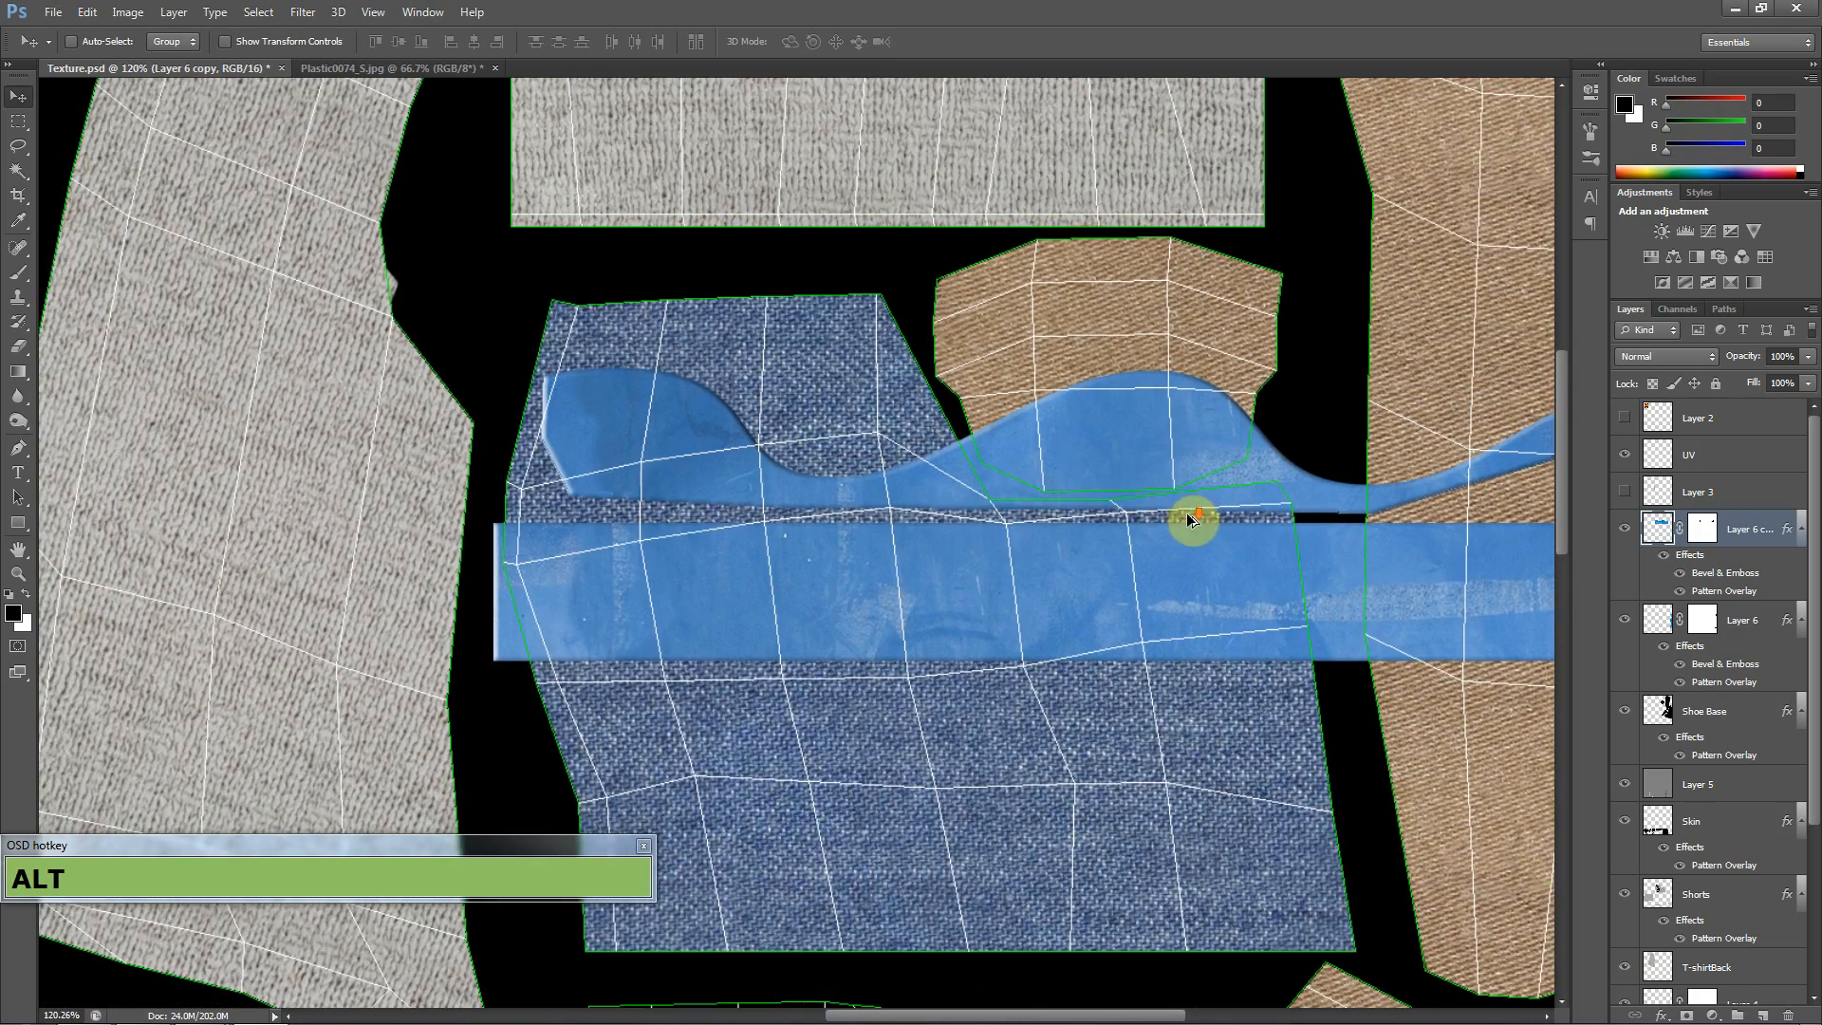
{"action": "left_click", "coordinate": [1120, 488]}
{"action": "key", "text": "ctrl+t"}
{"action": "left_click_drag", "start_coordinate": [1107, 357], "coordinate": [812, 944]}
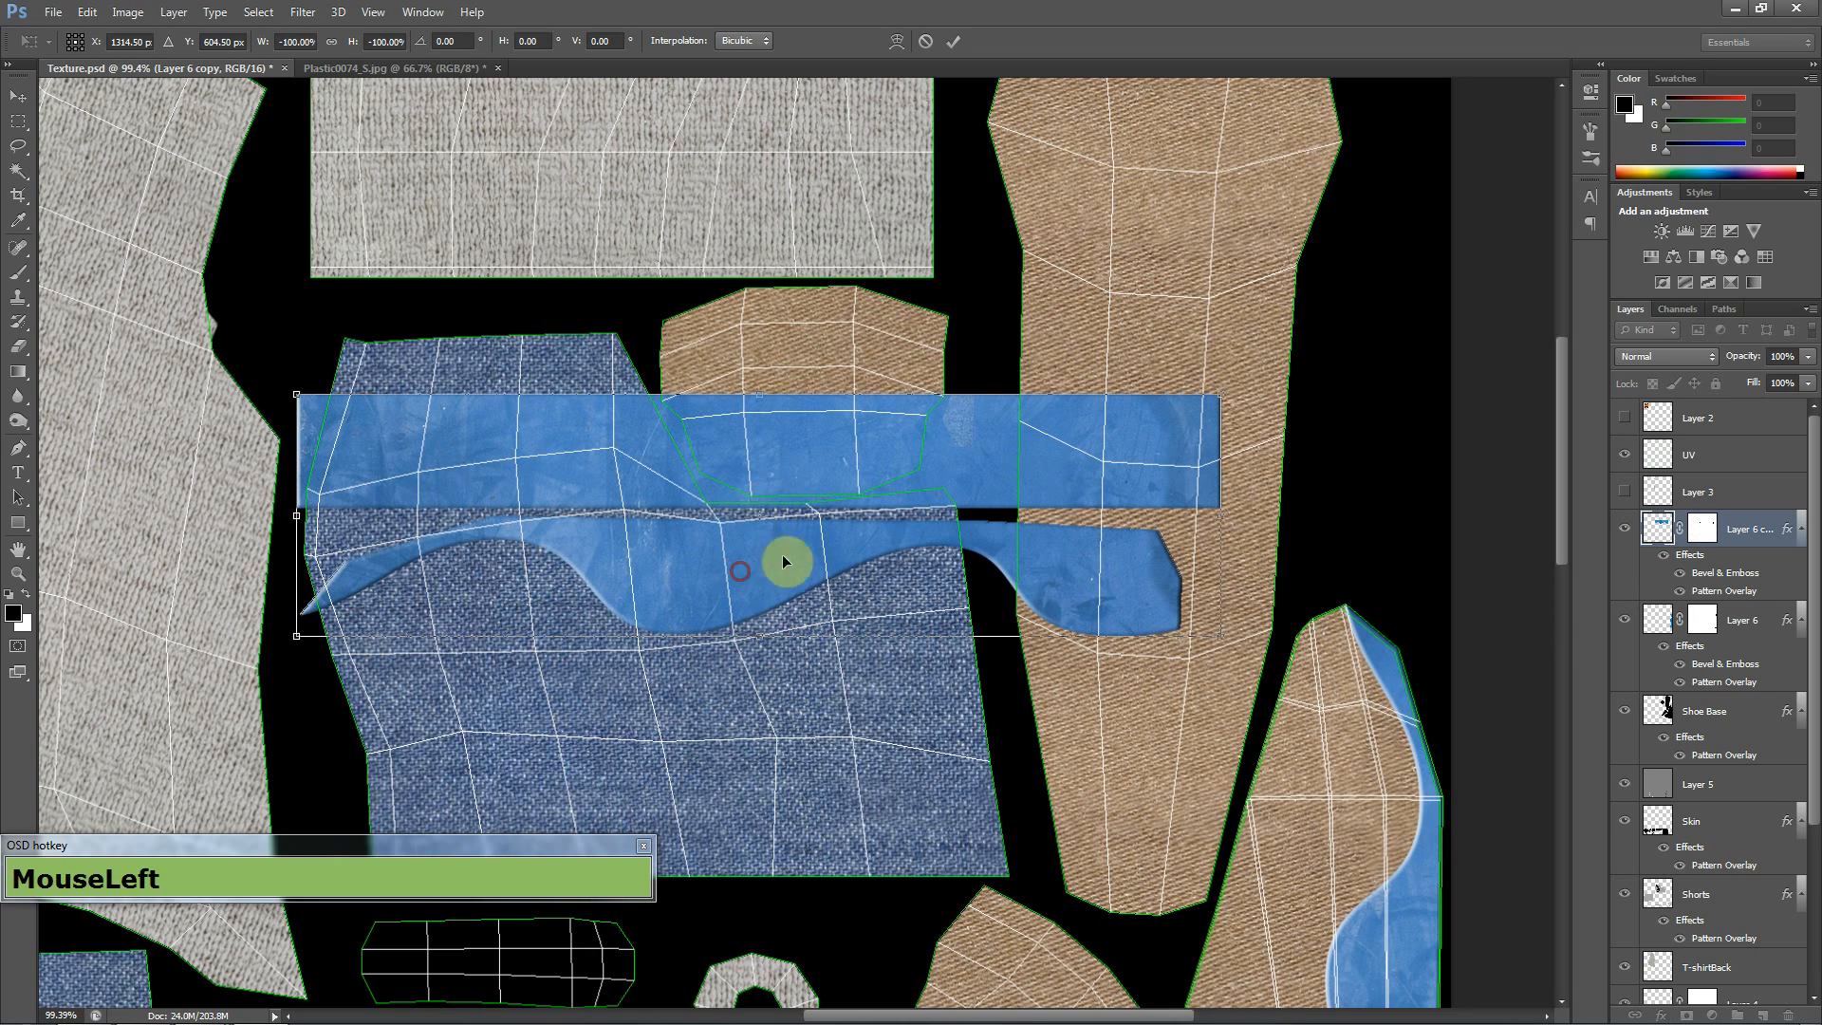
{"action": "left_click_drag", "start_coordinate": [778, 561], "coordinate": [796, 437]}
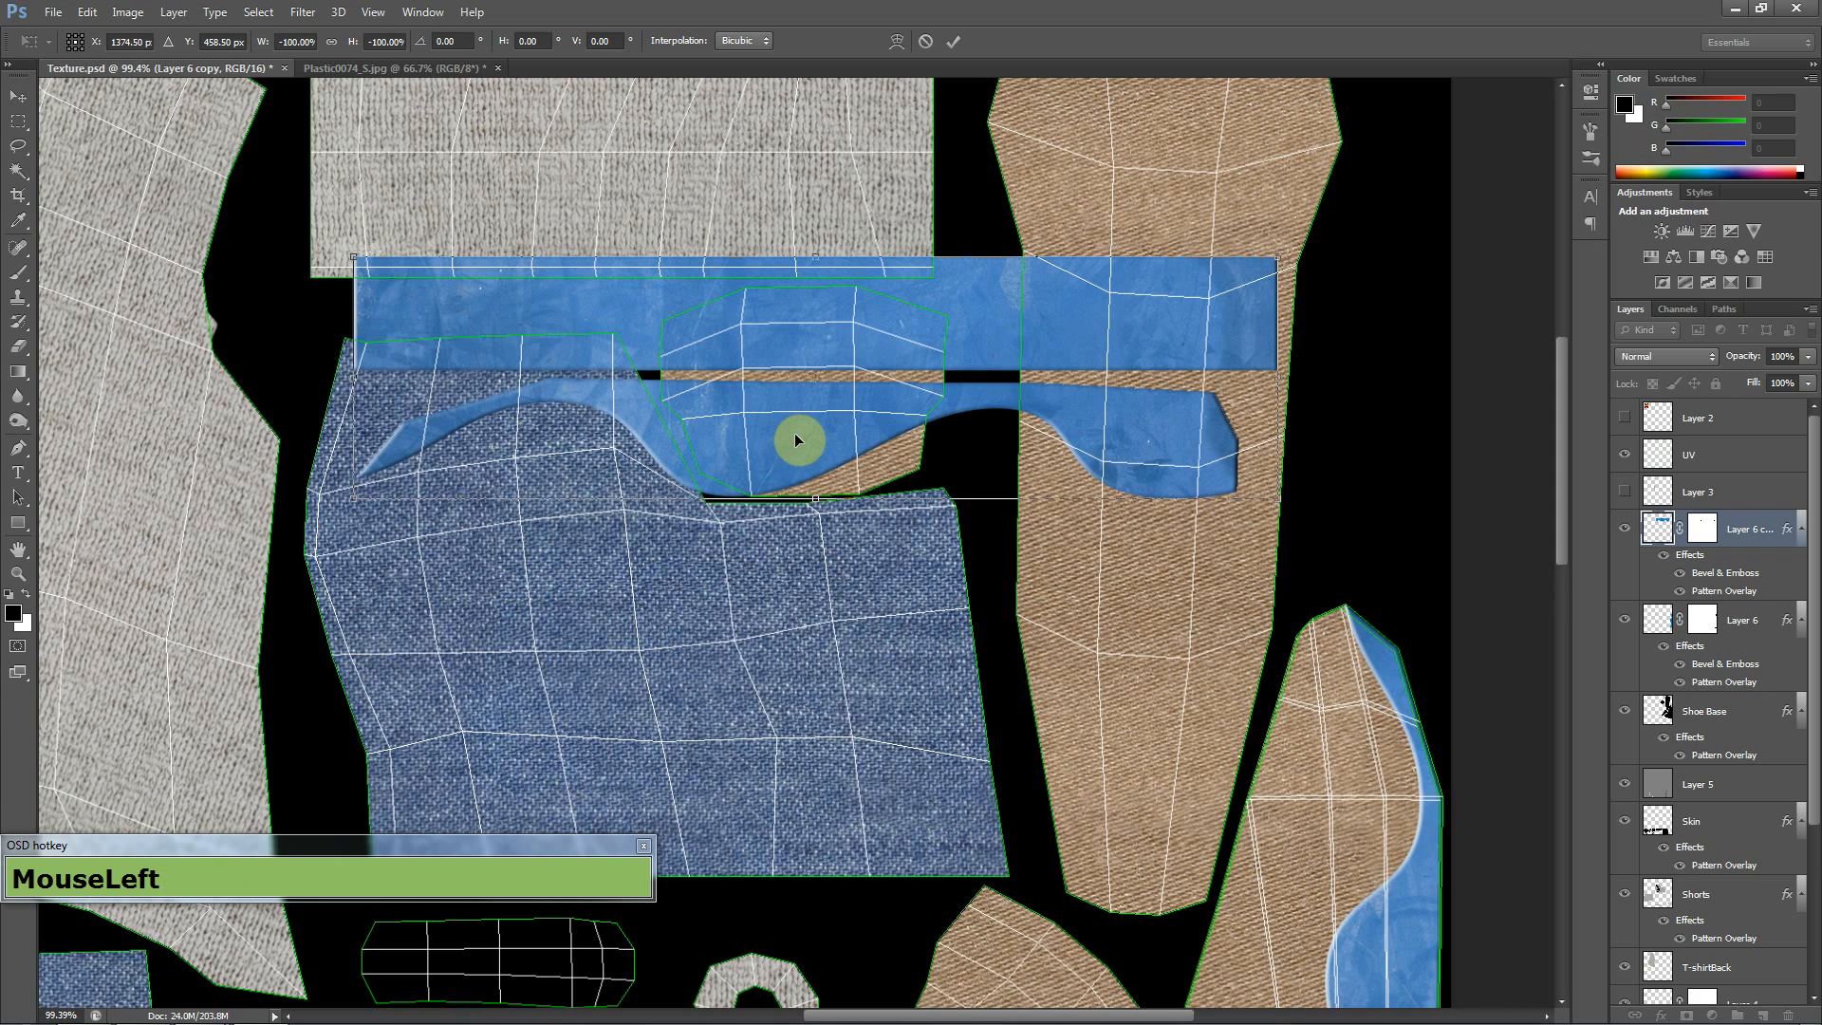
{"action": "scroll", "coordinate": [1045, 285], "scroll_direction": "up", "scroll_amount": 3, "text": "alt"}
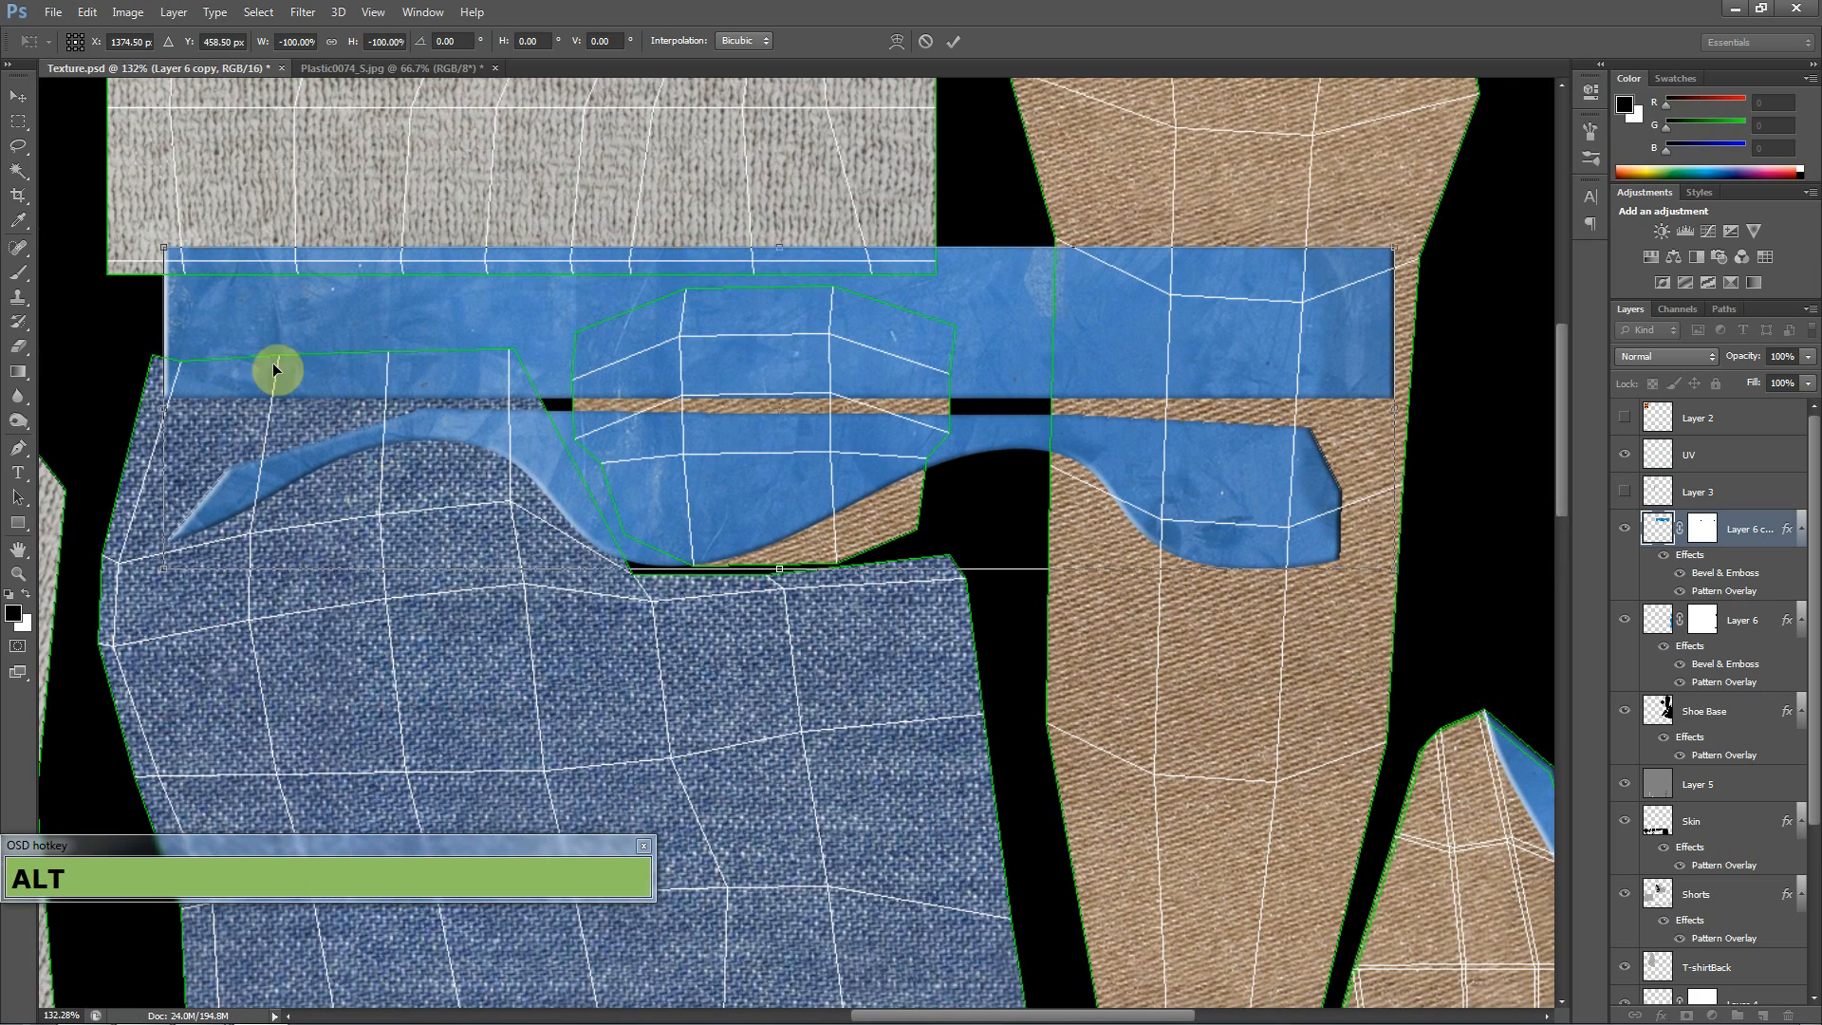
{"action": "left_click", "coordinate": [20, 122]}
{"action": "left_click", "coordinate": [854, 392]}
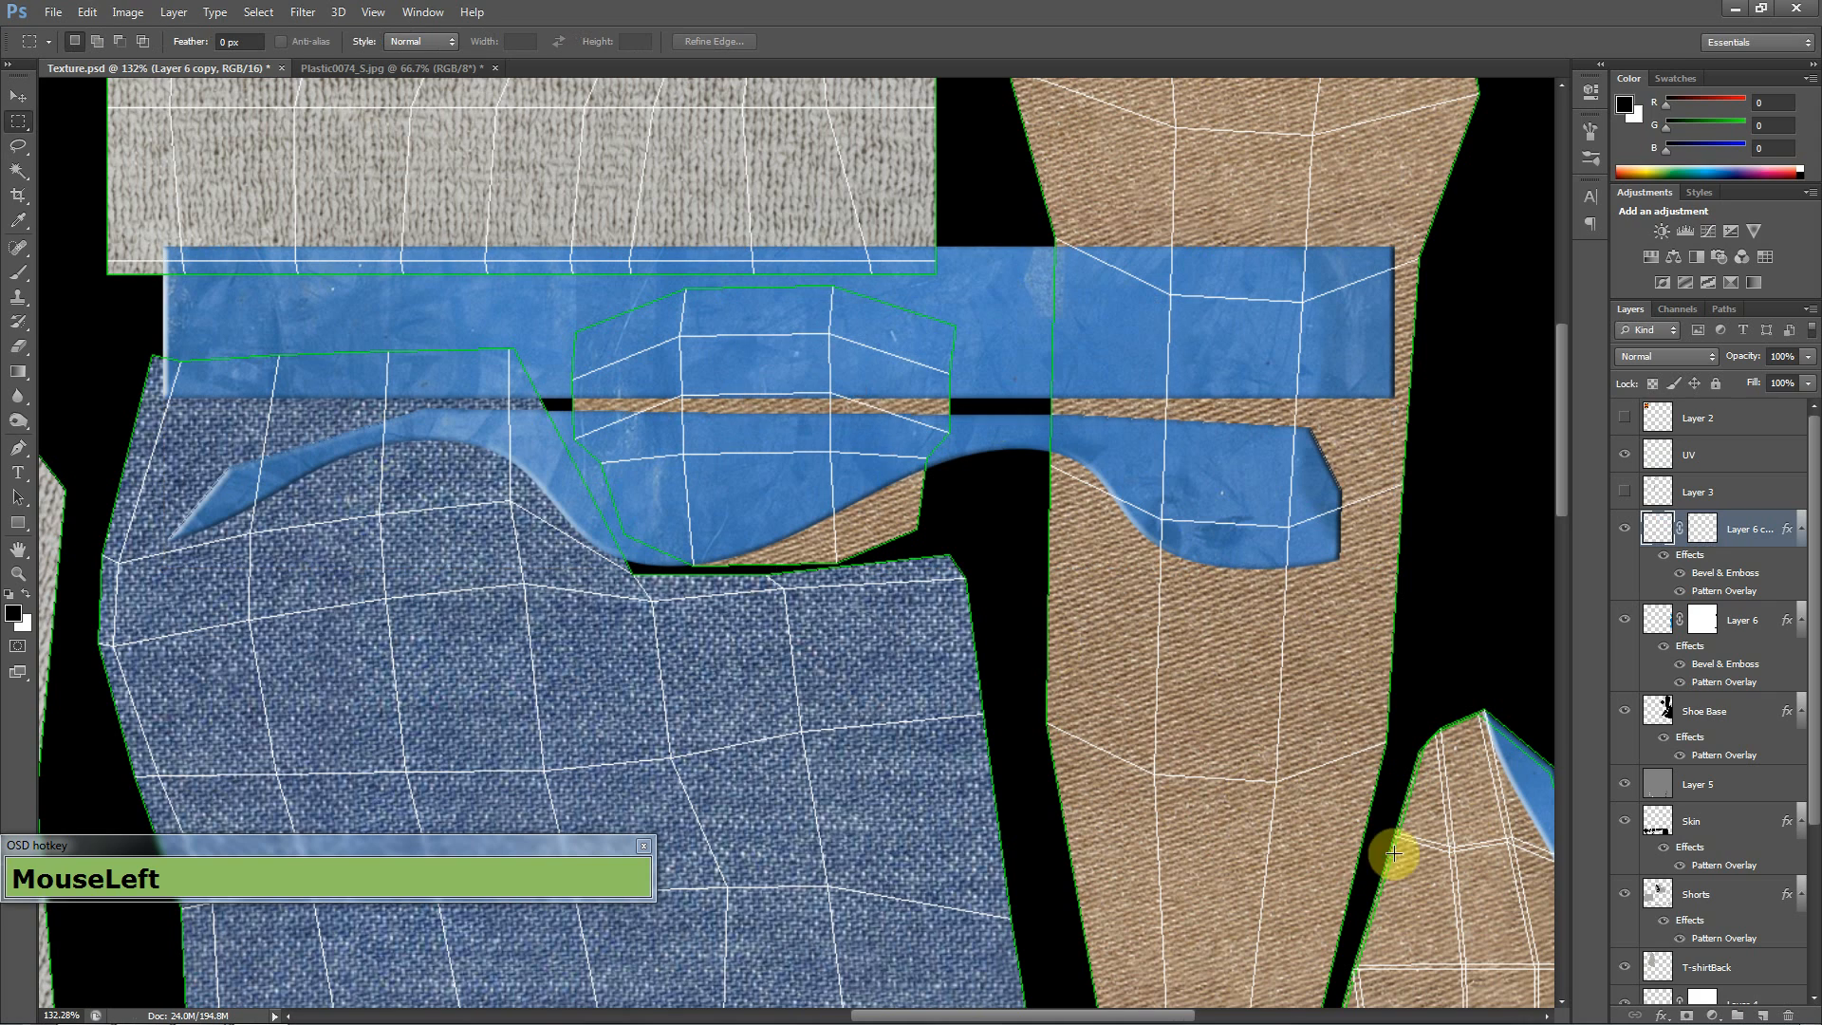
- Hide the wavy strip of Layer 6 copy by painting black on its layer mask within a rectangular selection
{"action": "mouse_move", "coordinate": [1405, 859]}
{"action": "left_mouse_down"}
{"action": "mouse_move", "coordinate": [203, 386]}
{"action": "mouse_move", "coordinate": [163, 413]}
{"action": "mouse_move", "coordinate": [106, 407]}
{"action": "left_mouse_up"}
{"action": "key", "text": "b"}
{"action": "left_click_drag", "start_coordinate": [138, 480], "coordinate": [628, 486]}
{"action": "key", "text": "ctrl+z"}
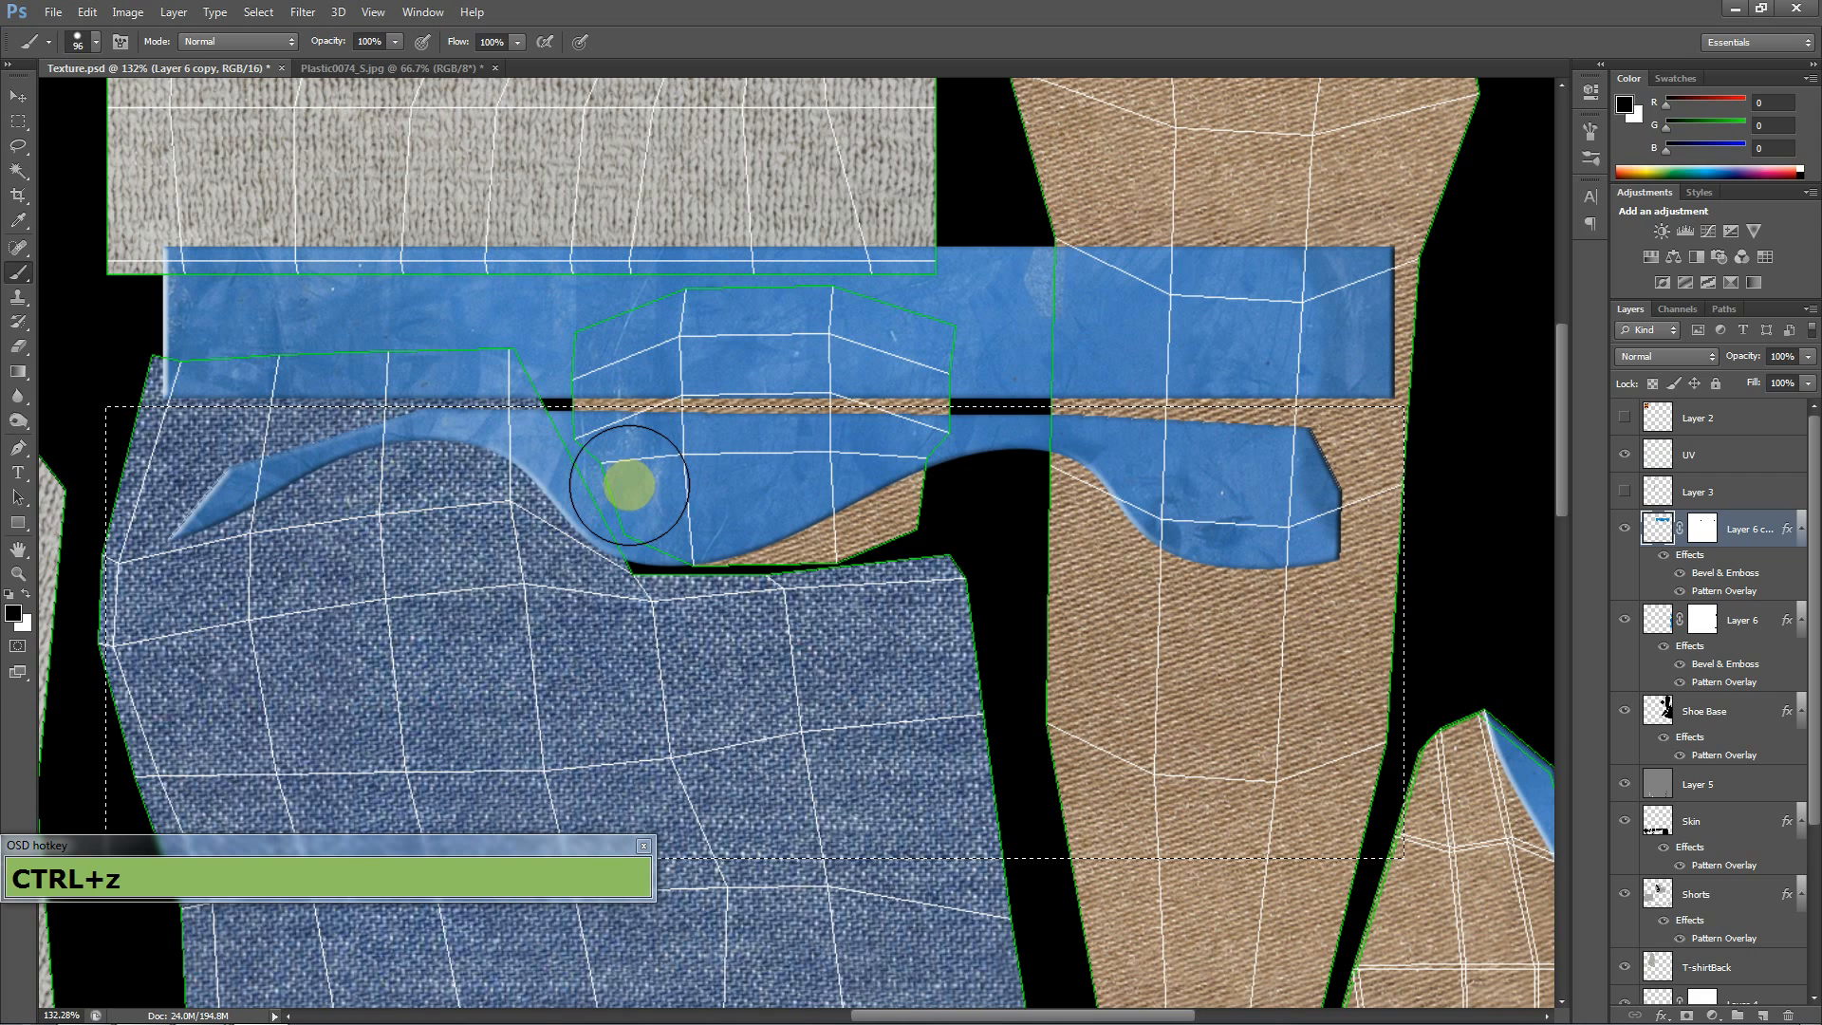
{"action": "left_click", "coordinate": [1703, 529]}
{"action": "mouse_move", "coordinate": [1191, 527]}
{"action": "left_mouse_down"}
{"action": "mouse_move", "coordinate": [996, 516]}
{"action": "mouse_move", "coordinate": [472, 550]}
{"action": "mouse_move", "coordinate": [114, 468]}
{"action": "mouse_move", "coordinate": [269, 440]}
{"action": "mouse_move", "coordinate": [1381, 457]}
{"action": "mouse_move", "coordinate": [1329, 573]}
{"action": "mouse_move", "coordinate": [1016, 460]}
{"action": "mouse_move", "coordinate": [201, 458]}
{"action": "left_mouse_up"}
{"action": "key", "text": "ctrl+d"}
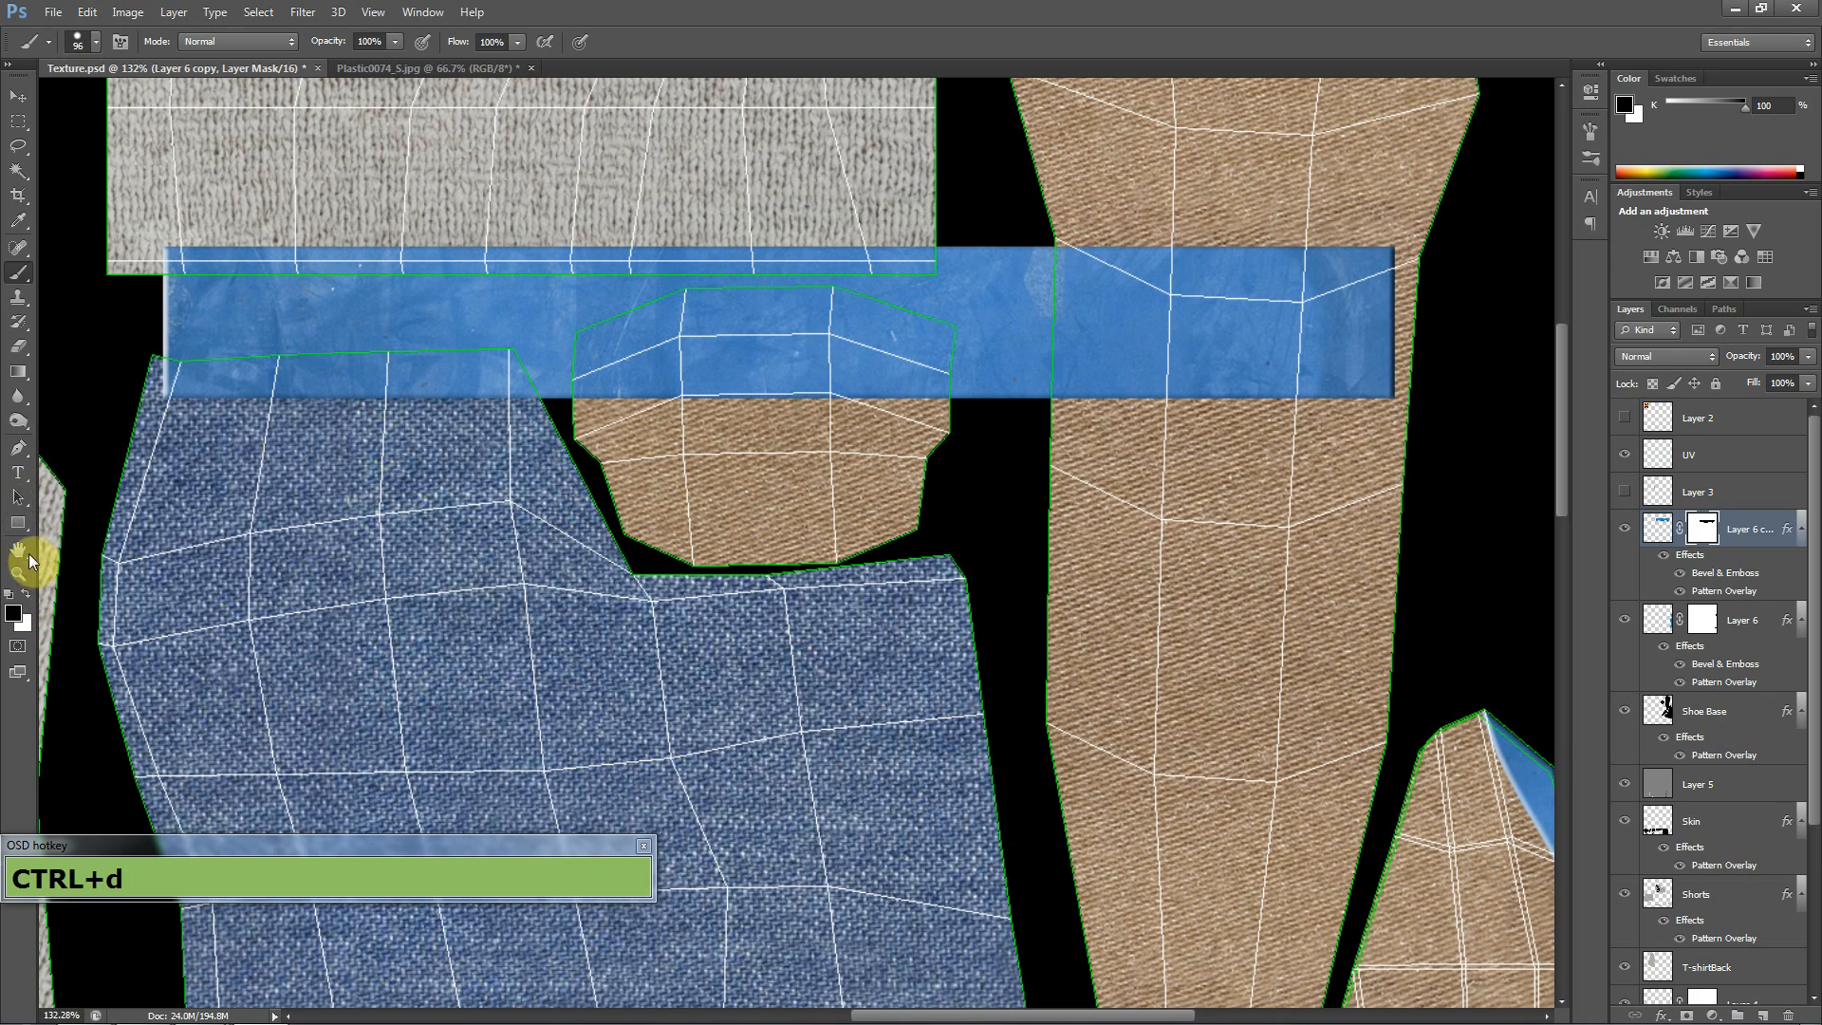
- Draw a closed Pen path around the toe piece's upper part, with a wavy lower edge across the blue strip
{"action": "left_click", "coordinate": [18, 447]}
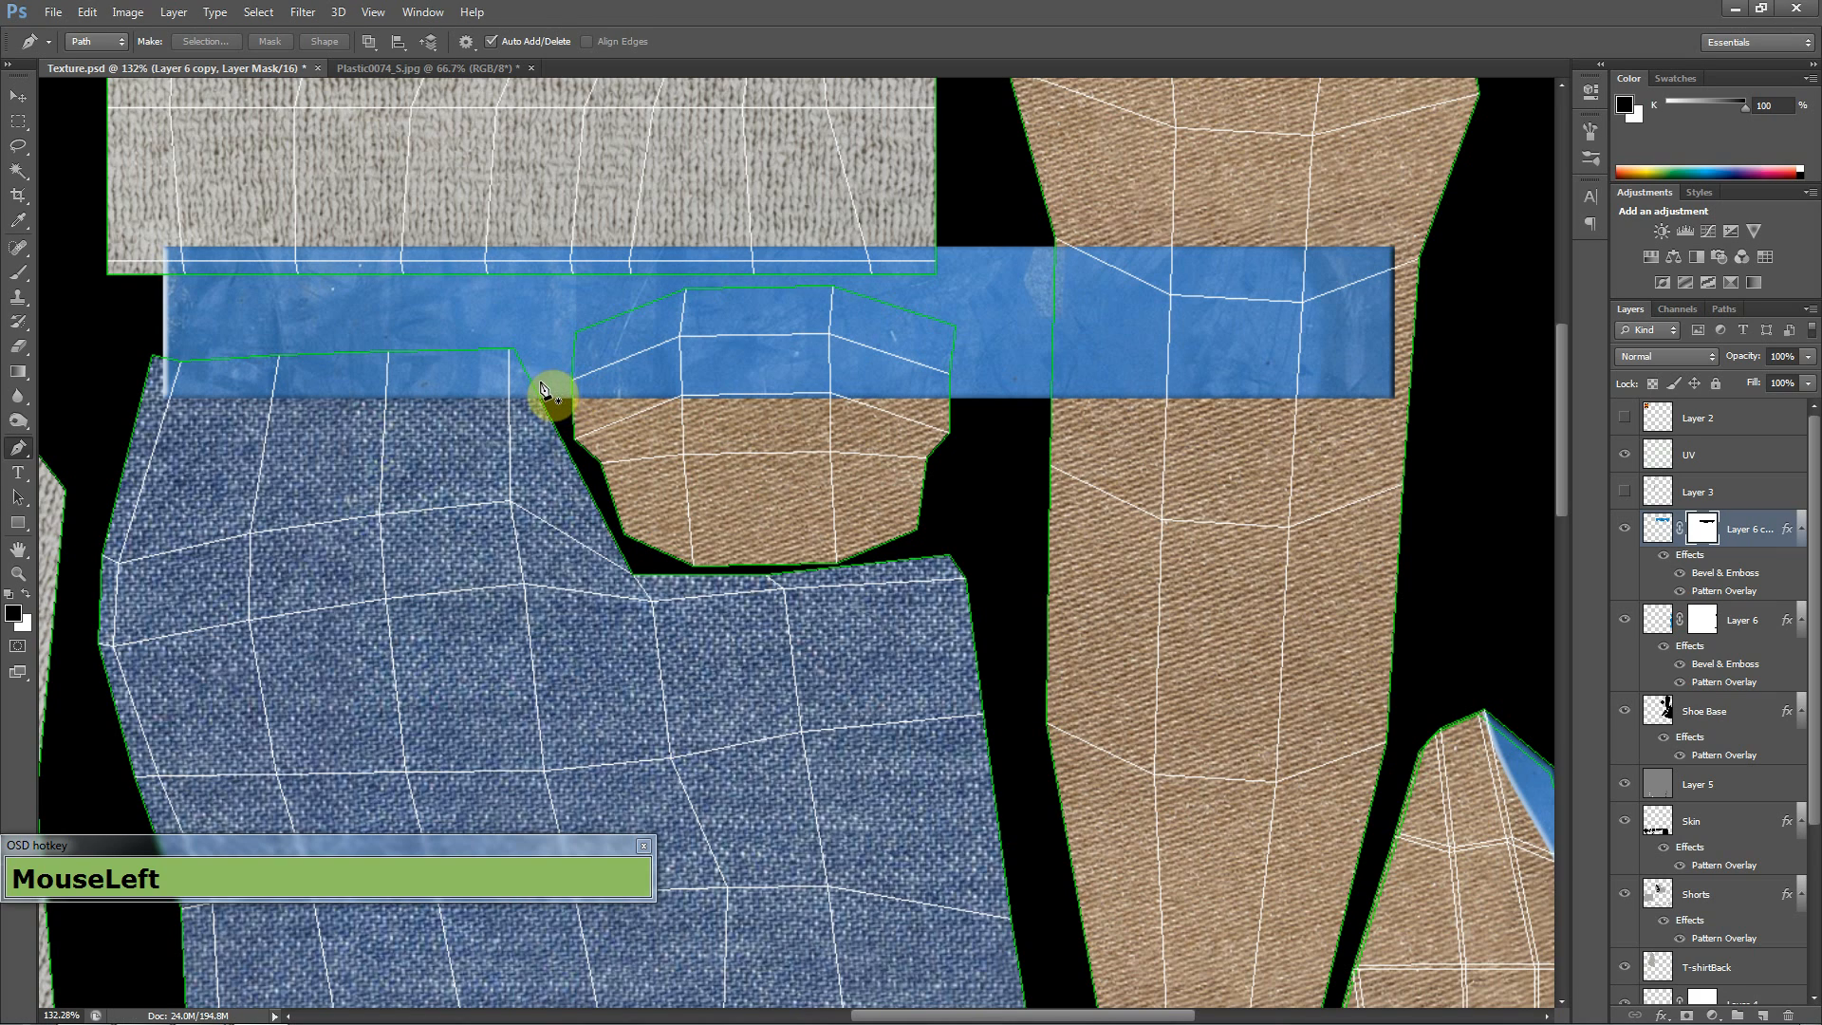
{"action": "left_click_drag", "start_coordinate": [556, 380], "coordinate": [569, 379]}
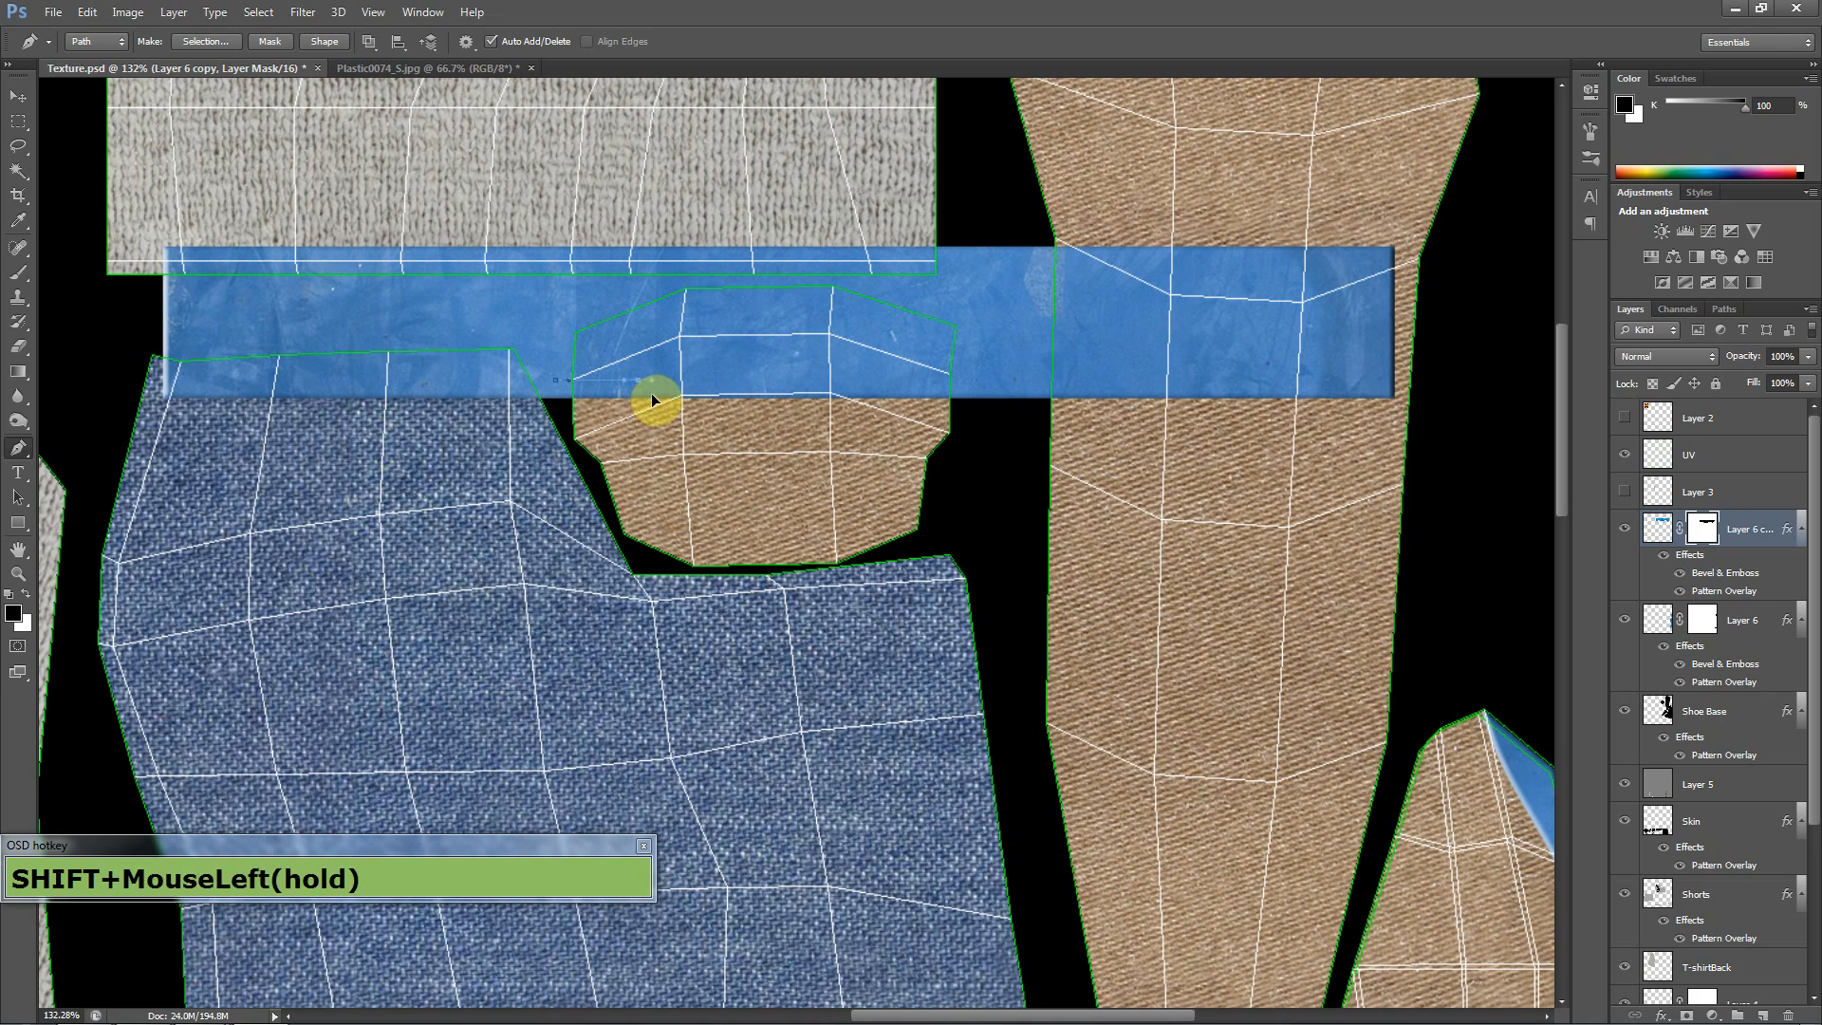
{"action": "key", "text": "ctrl+z"}
{"action": "left_click_drag", "start_coordinate": [643, 396], "coordinate": [671, 396]}
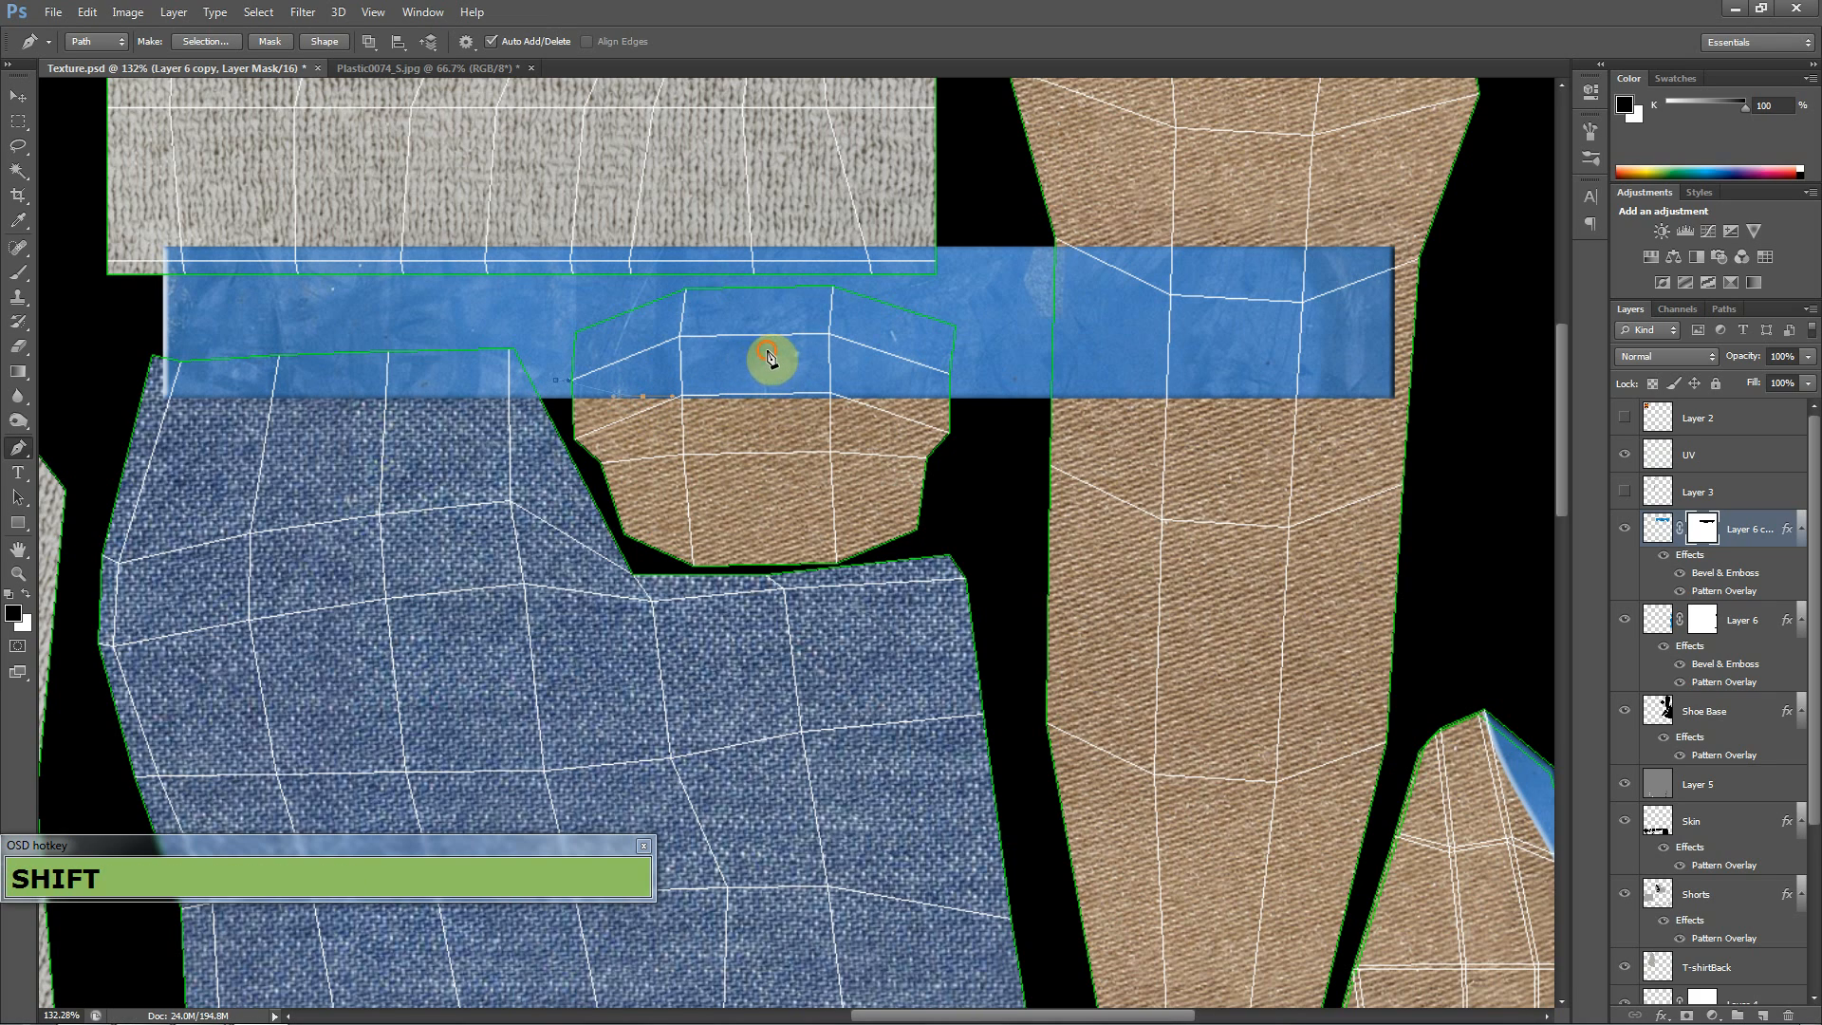
{"action": "left_click_drag", "start_coordinate": [807, 352], "coordinate": [818, 352]}
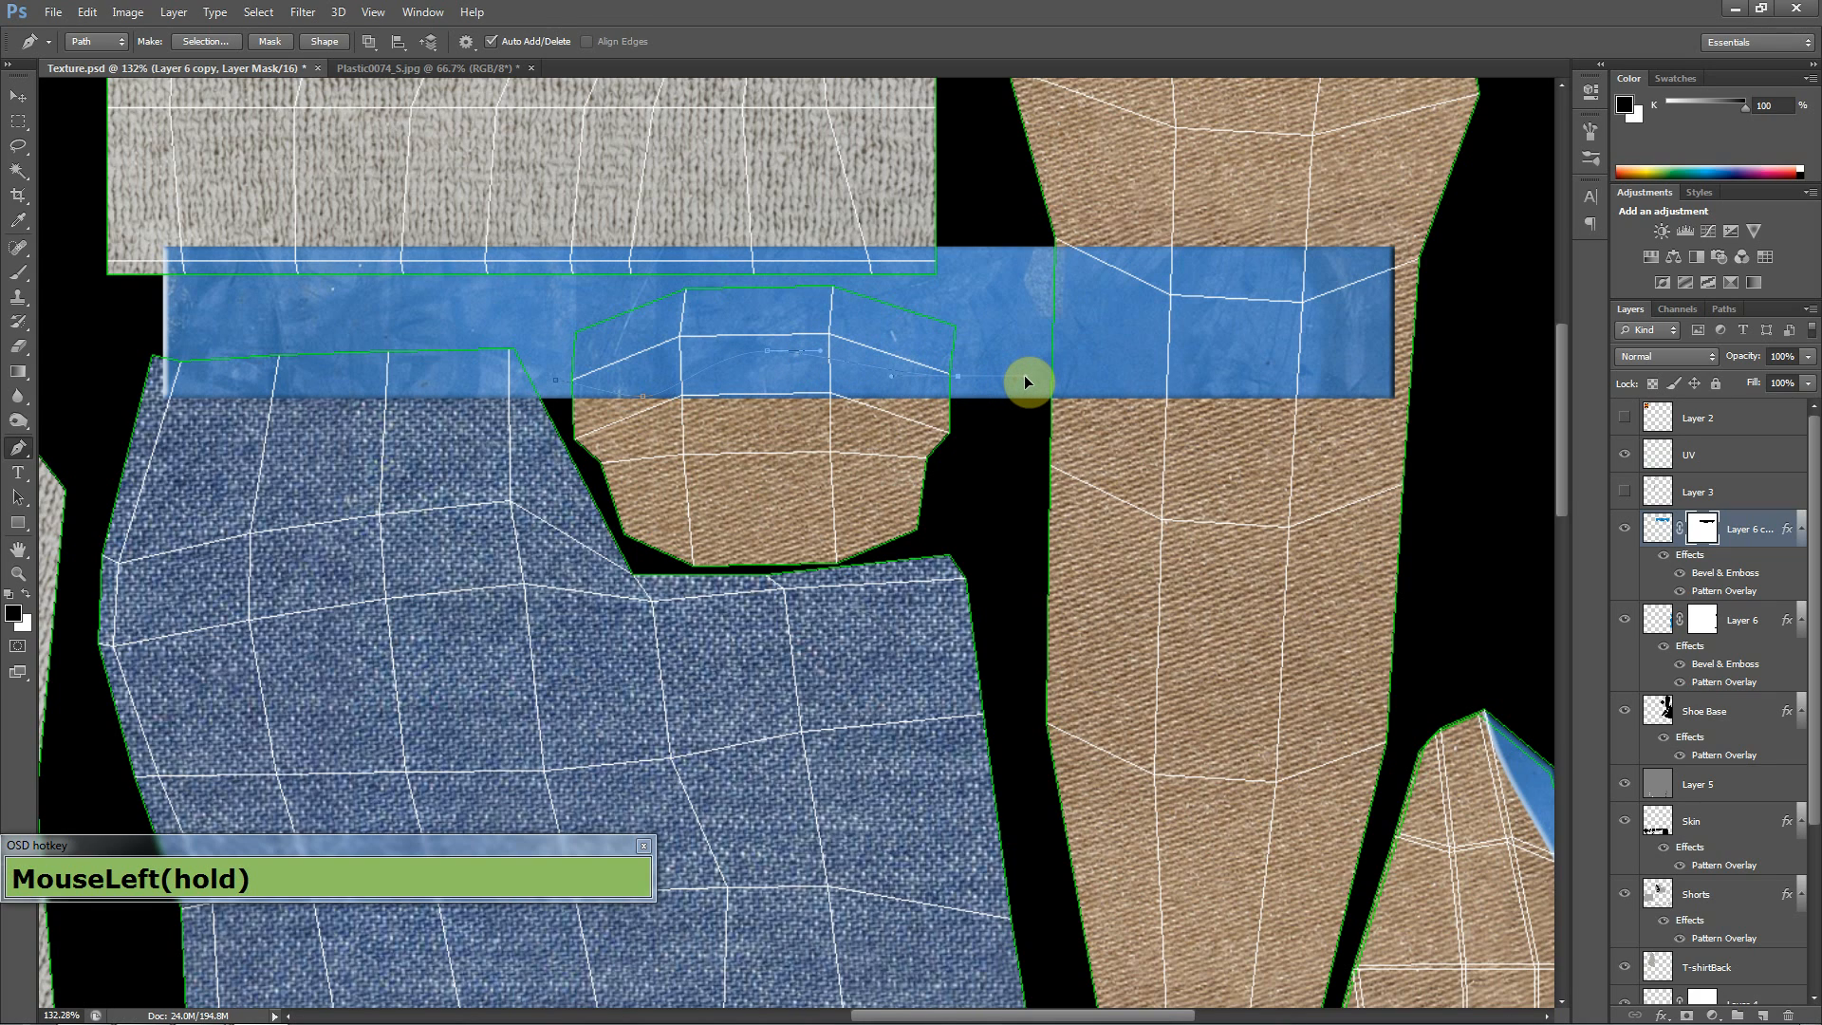
{"action": "left_click_drag", "start_coordinate": [1023, 374], "coordinate": [1028, 229]}
{"action": "left_click", "coordinate": [686, 219]}
{"action": "left_click", "coordinate": [587, 228]}
{"action": "left_click", "coordinate": [493, 274]}
- Convert the path to a selection, invert it, paint the outside black on Layer 6 copy's mask, and deselect
{"action": "right_click", "coordinate": [561, 388]}
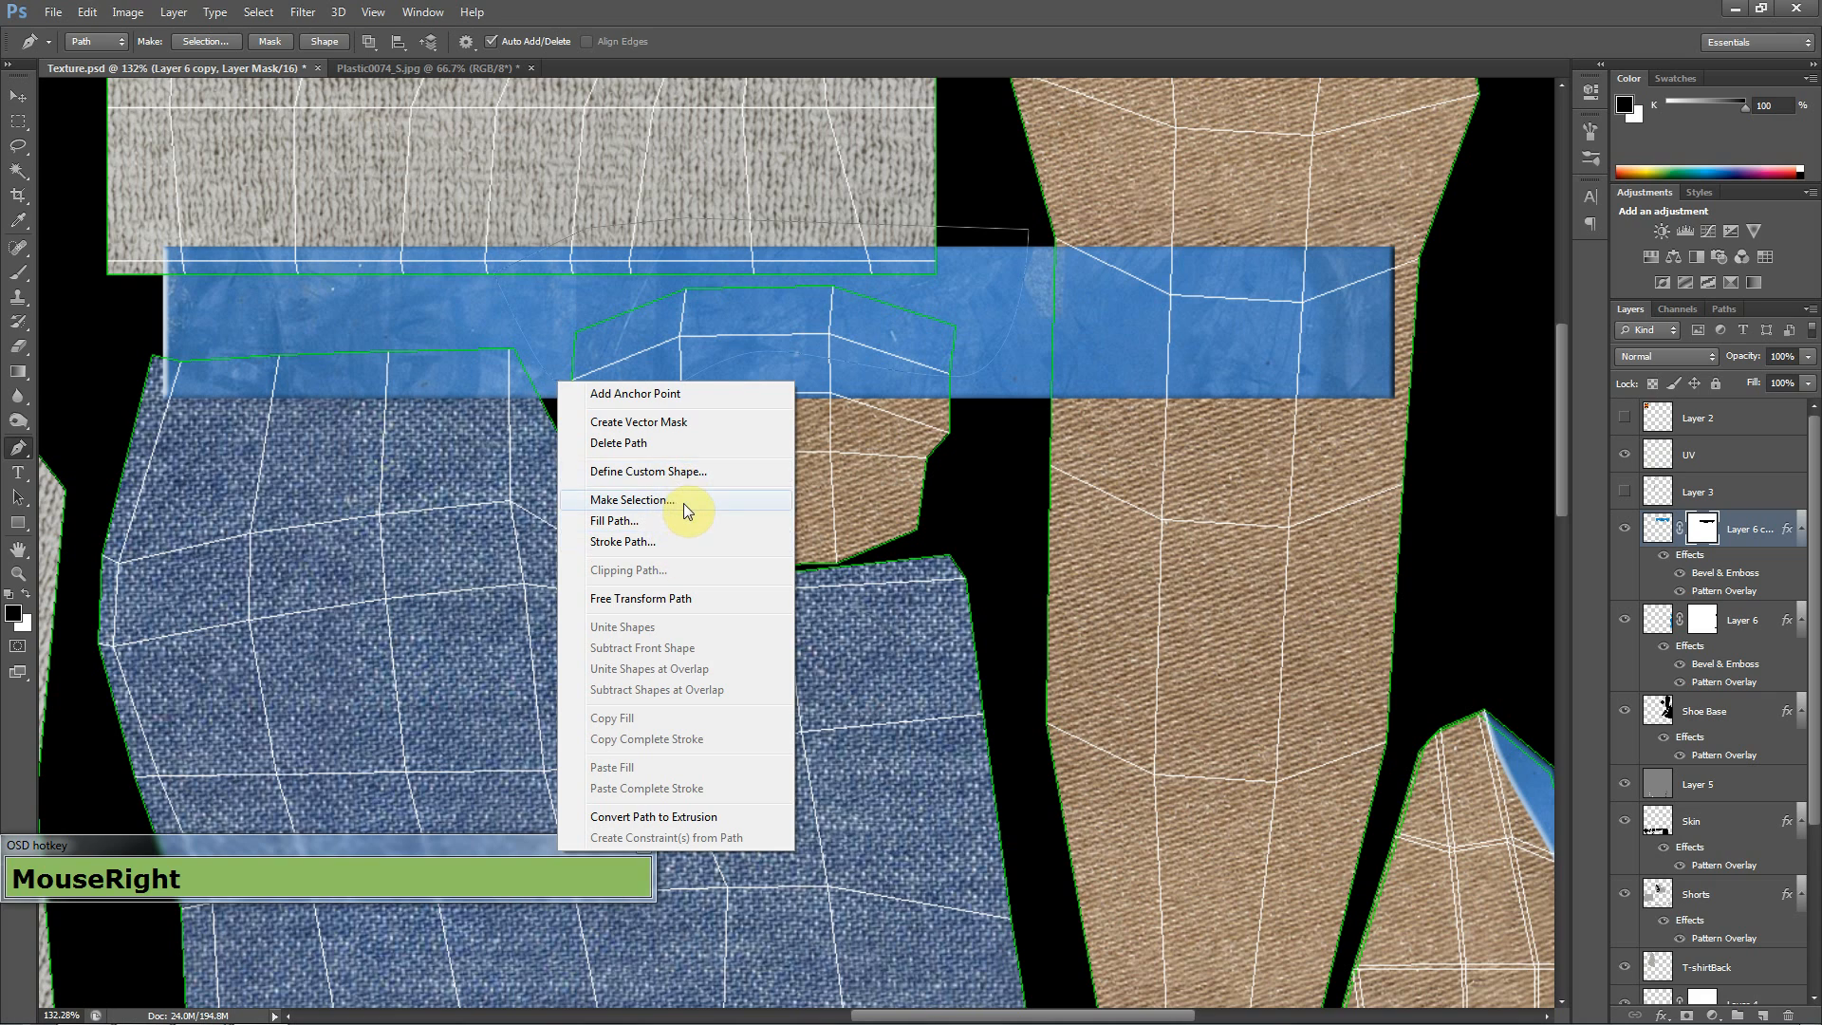
{"action": "left_click", "coordinate": [683, 503]}
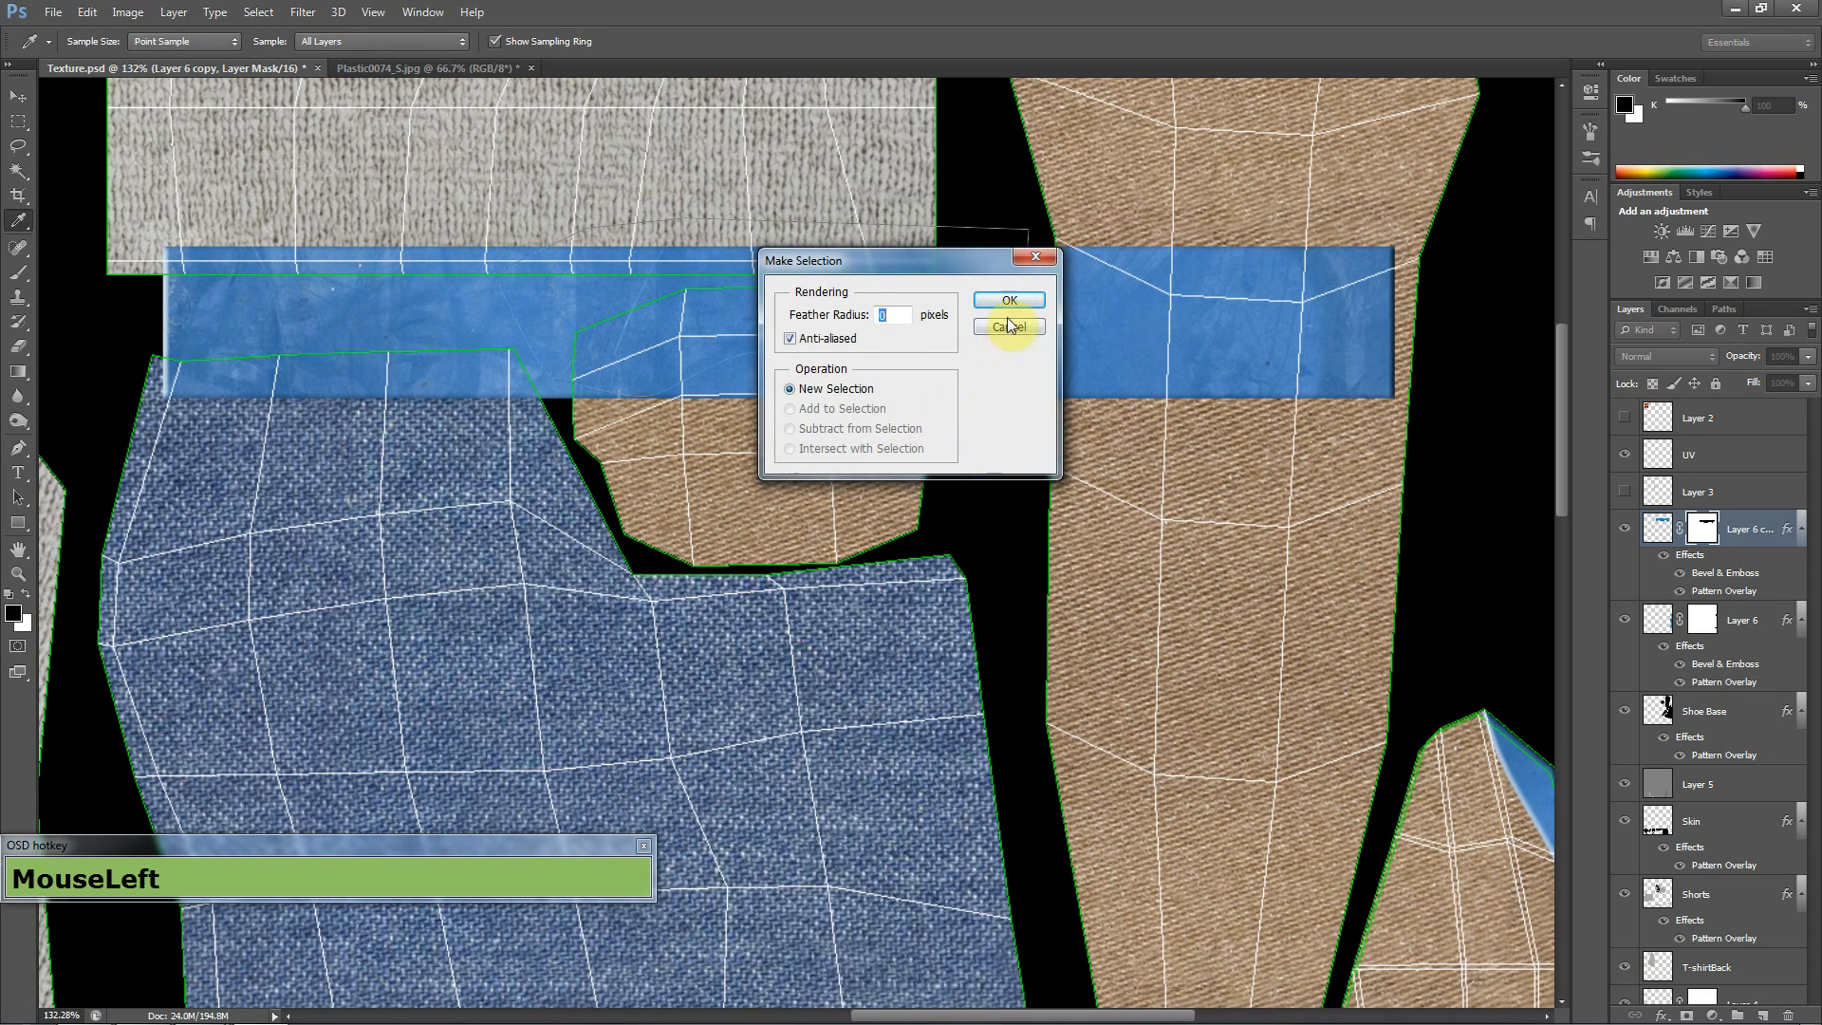
{"action": "left_click", "coordinate": [1008, 300]}
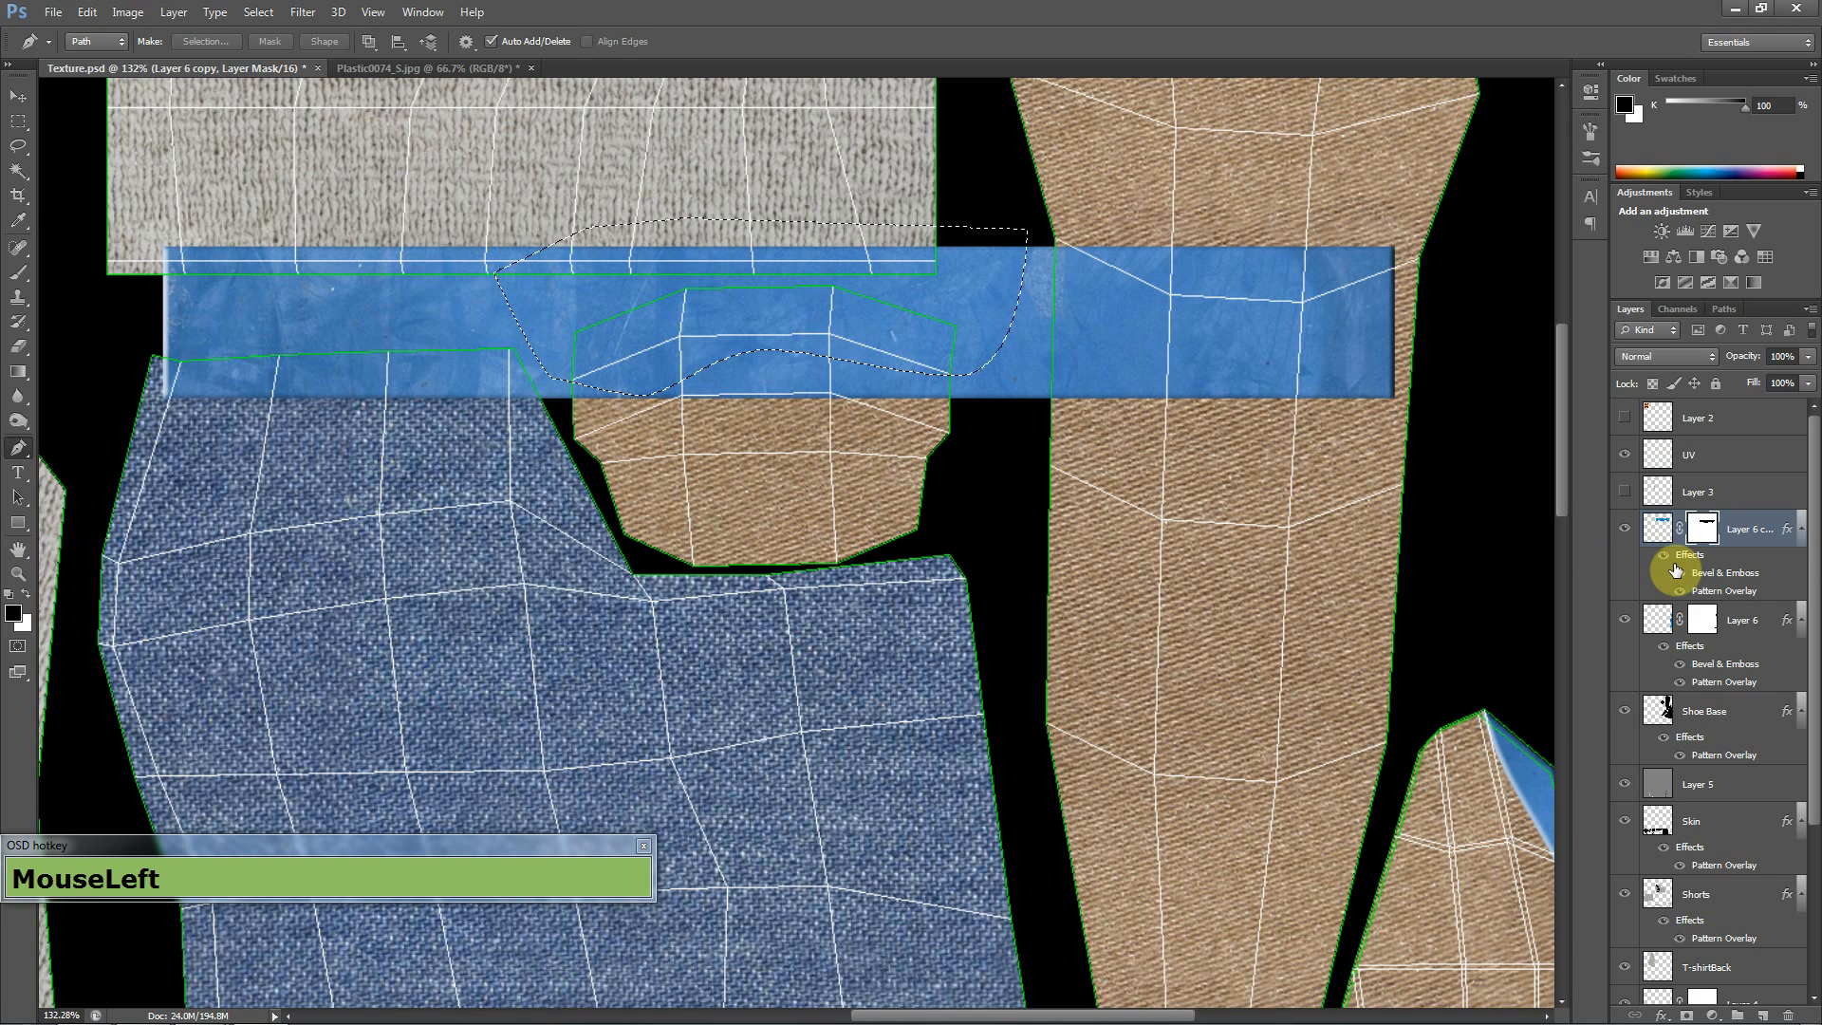
{"action": "key", "text": "ctrl+shift+i"}
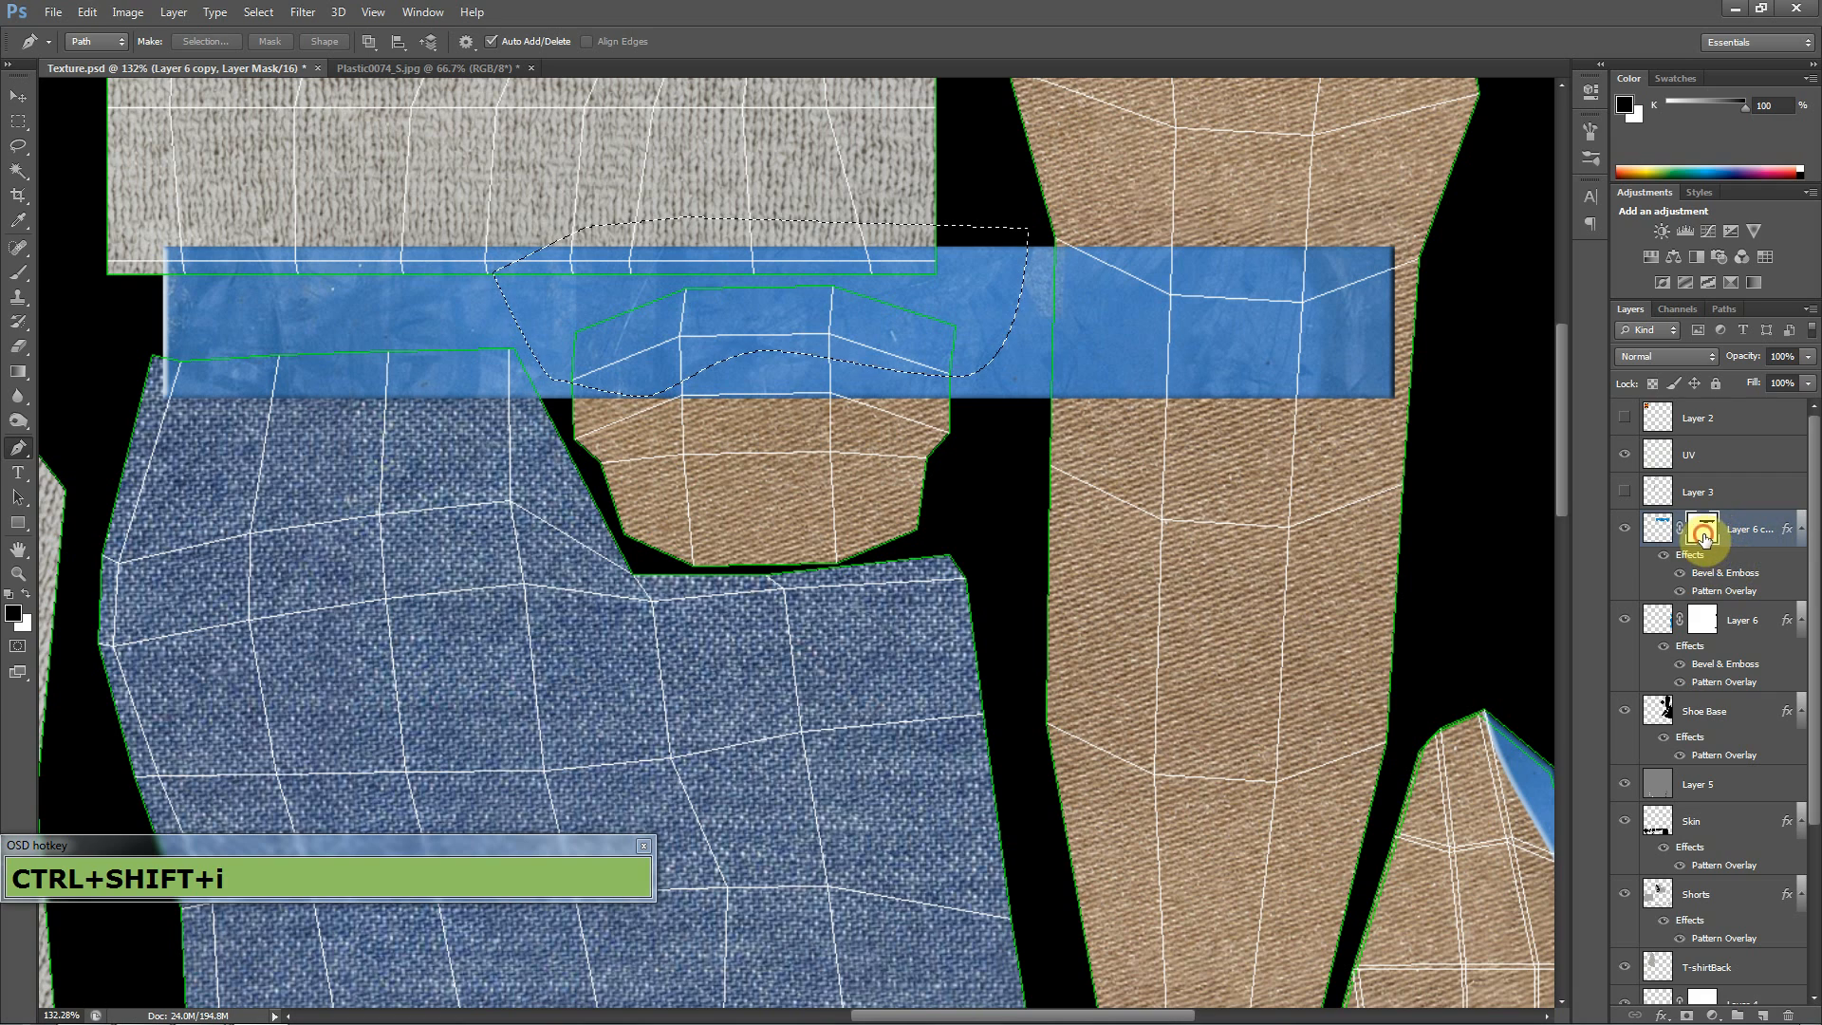
{"action": "mouse_move", "coordinate": [1701, 525]}
{"action": "left_mouse_down"}
{"action": "mouse_move", "coordinate": [940, 516]}
{"action": "mouse_move", "coordinate": [1038, 407]}
{"action": "mouse_move", "coordinate": [382, 390]}
{"action": "mouse_move", "coordinate": [459, 317]}
{"action": "mouse_move", "coordinate": [273, 236]}
{"action": "mouse_move", "coordinate": [375, 269]}
{"action": "mouse_move", "coordinate": [183, 305]}
{"action": "mouse_move", "coordinate": [1424, 304]}
{"action": "mouse_move", "coordinate": [826, 269]}
{"action": "mouse_move", "coordinate": [1252, 264]}
{"action": "mouse_move", "coordinate": [484, 367]}
{"action": "left_mouse_up"}
{"action": "key", "text": "b"}
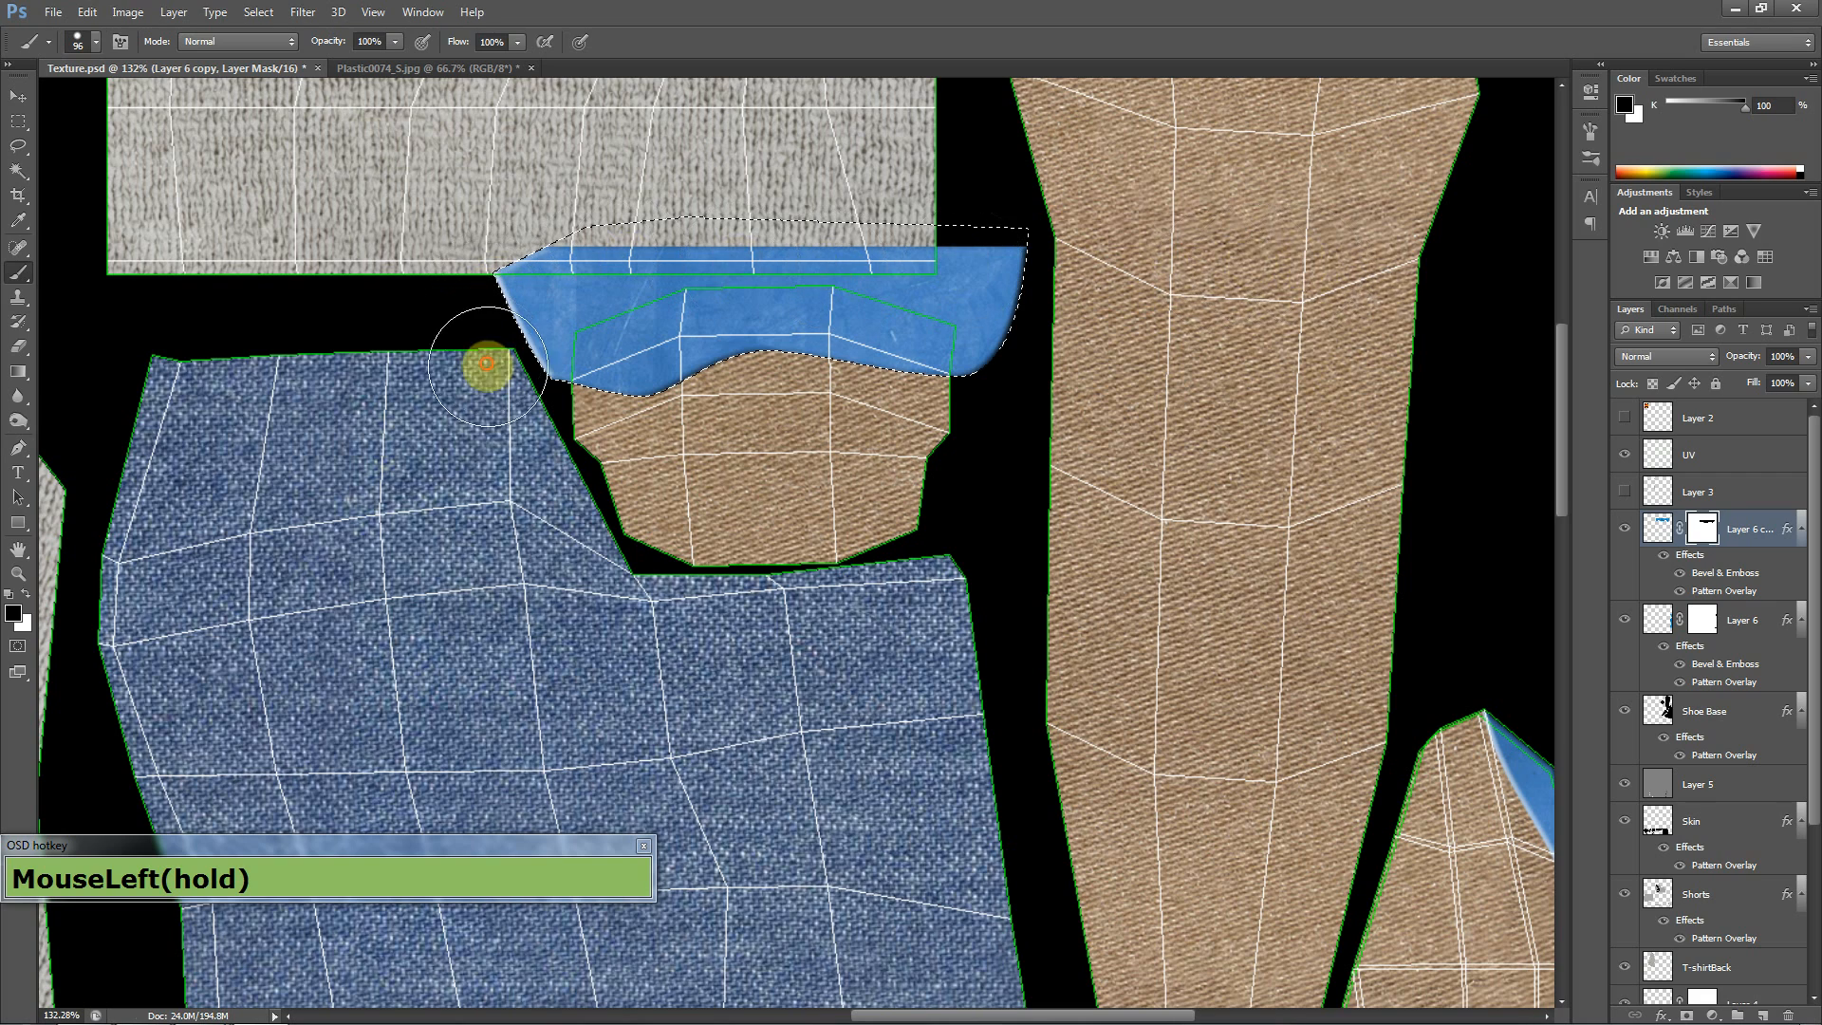
{"action": "key", "text": "ctrl+d"}
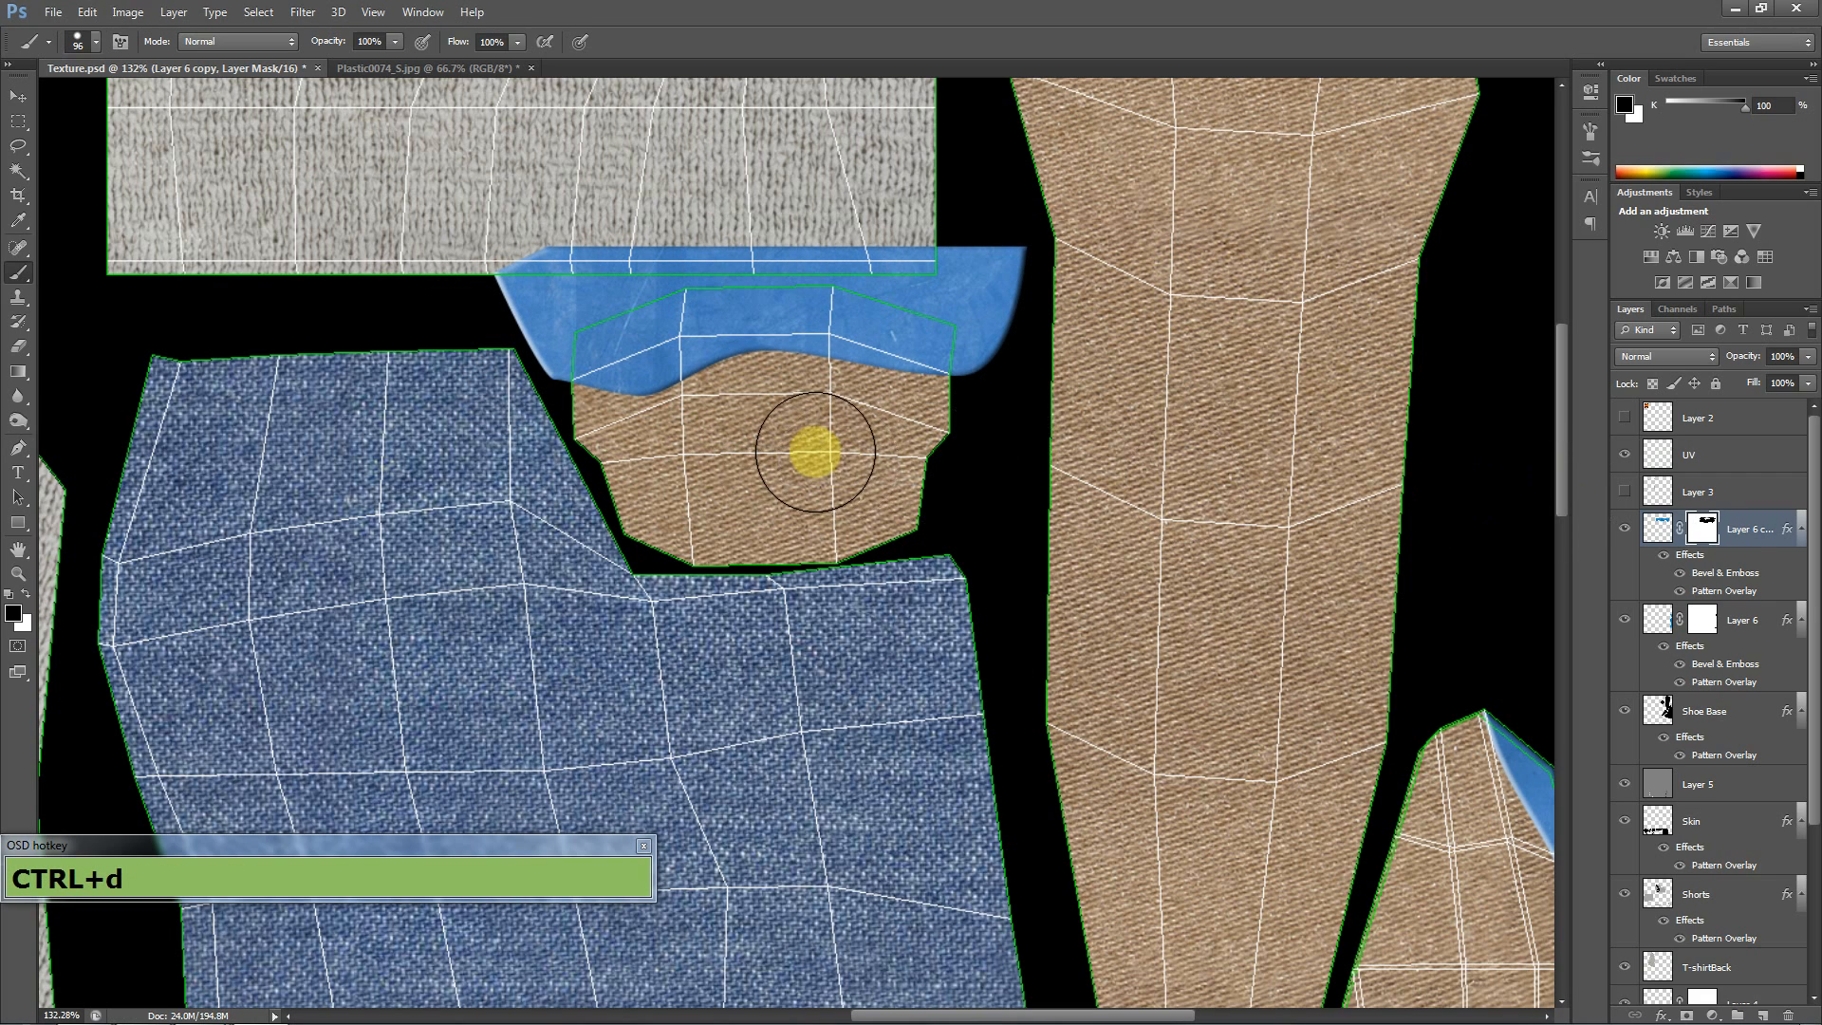
- Mask out the blue strip beyond the toe piece on Layer 6 copy using the inverted Shoe Base selection, and deselect
{"action": "left_click", "coordinate": [1661, 712], "text": "ctrl"}
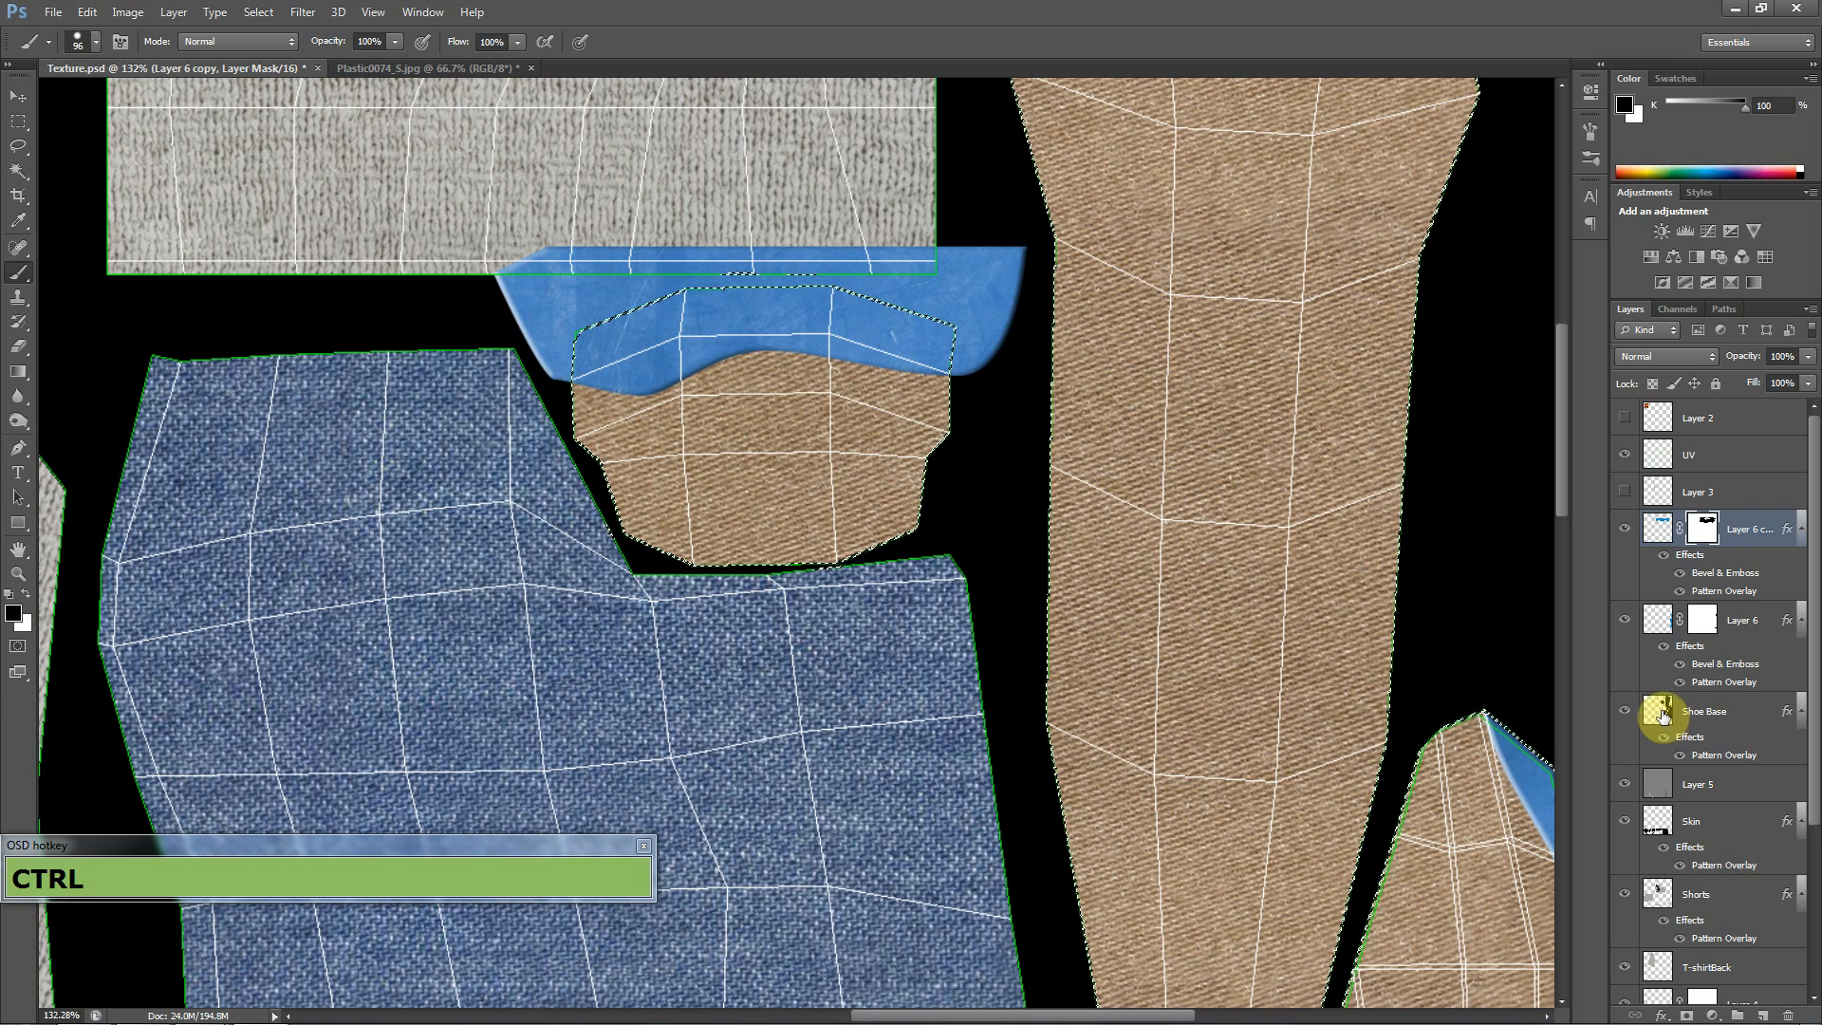
{"action": "mouse_move", "coordinate": [760, 215]}
{"action": "left_mouse_down"}
{"action": "mouse_move", "coordinate": [557, 244]}
{"action": "mouse_move", "coordinate": [1029, 288]}
{"action": "mouse_move", "coordinate": [486, 327]}
{"action": "left_mouse_up"}
{"action": "key", "text": "ctrl+z"}
{"action": "key", "text": "ctrl+shift+i"}
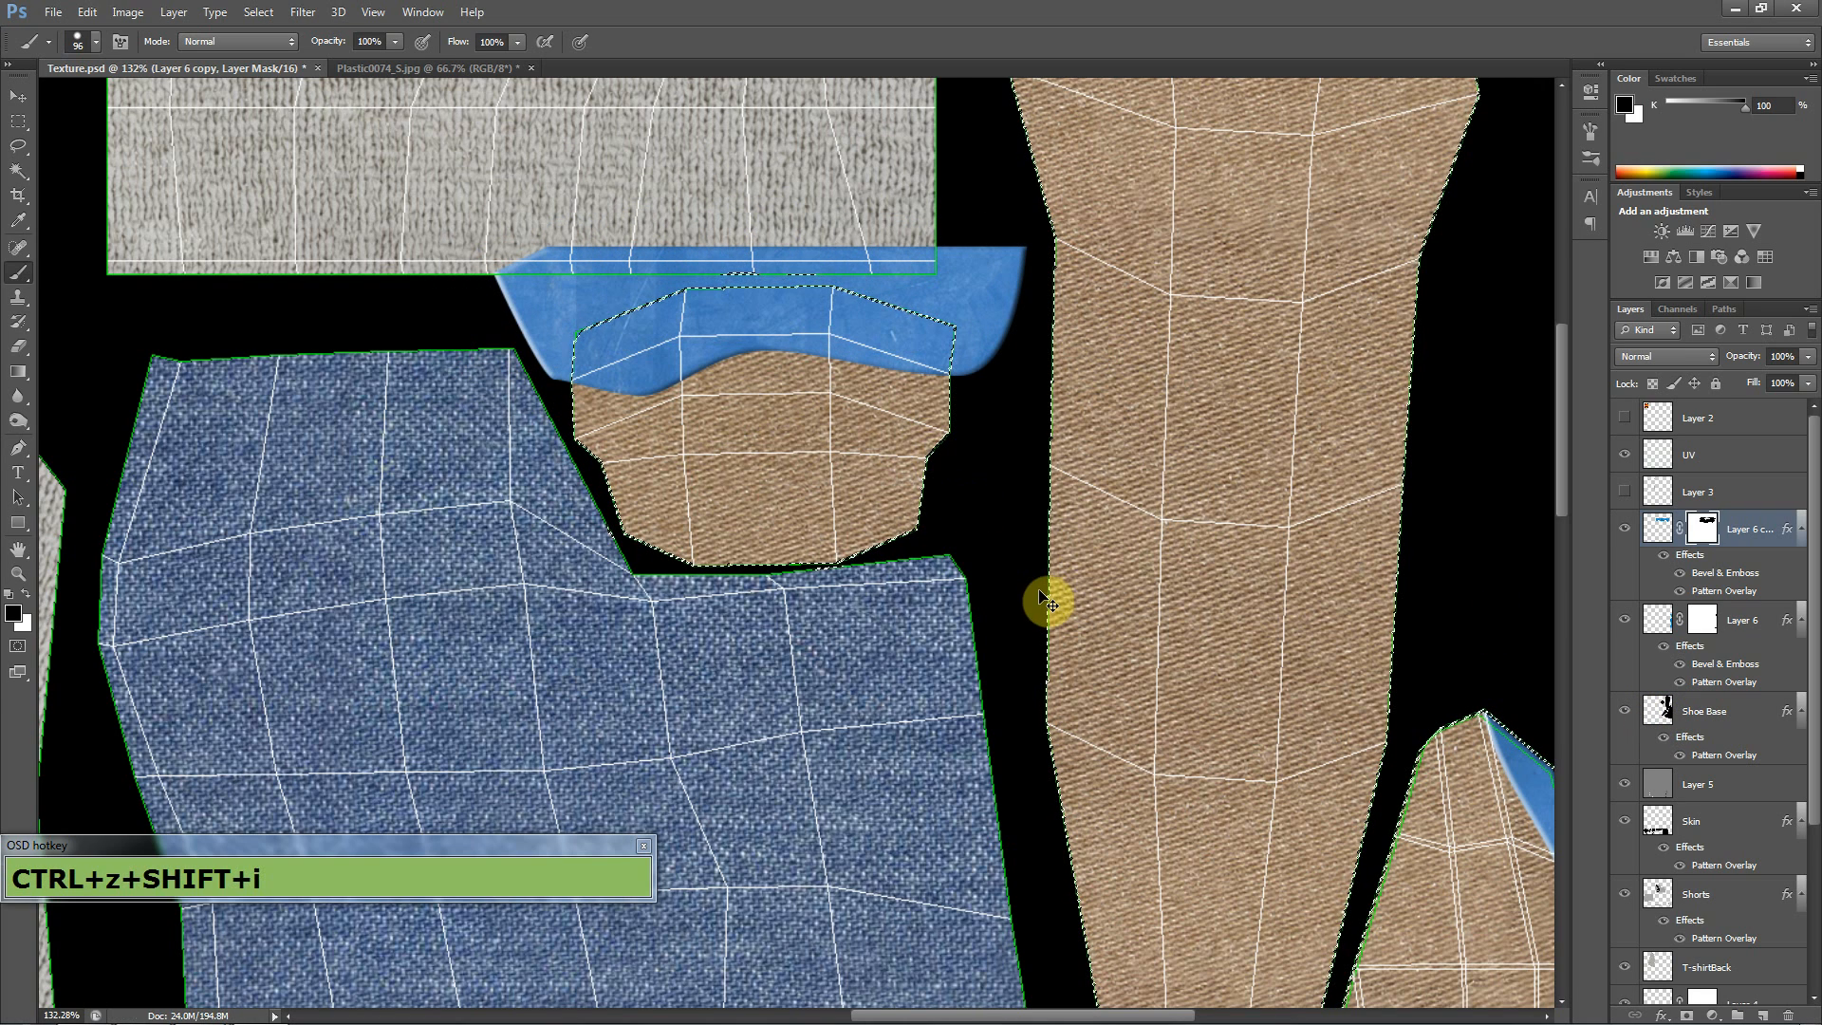
{"action": "mouse_move", "coordinate": [940, 271]}
{"action": "left_mouse_down"}
{"action": "mouse_move", "coordinate": [987, 258]}
{"action": "mouse_move", "coordinate": [633, 252]}
{"action": "mouse_move", "coordinate": [431, 301]}
{"action": "mouse_move", "coordinate": [836, 260]}
{"action": "mouse_move", "coordinate": [701, 304]}
{"action": "mouse_move", "coordinate": [768, 343]}
{"action": "left_mouse_up"}
{"action": "key", "text": "ctrl+d"}
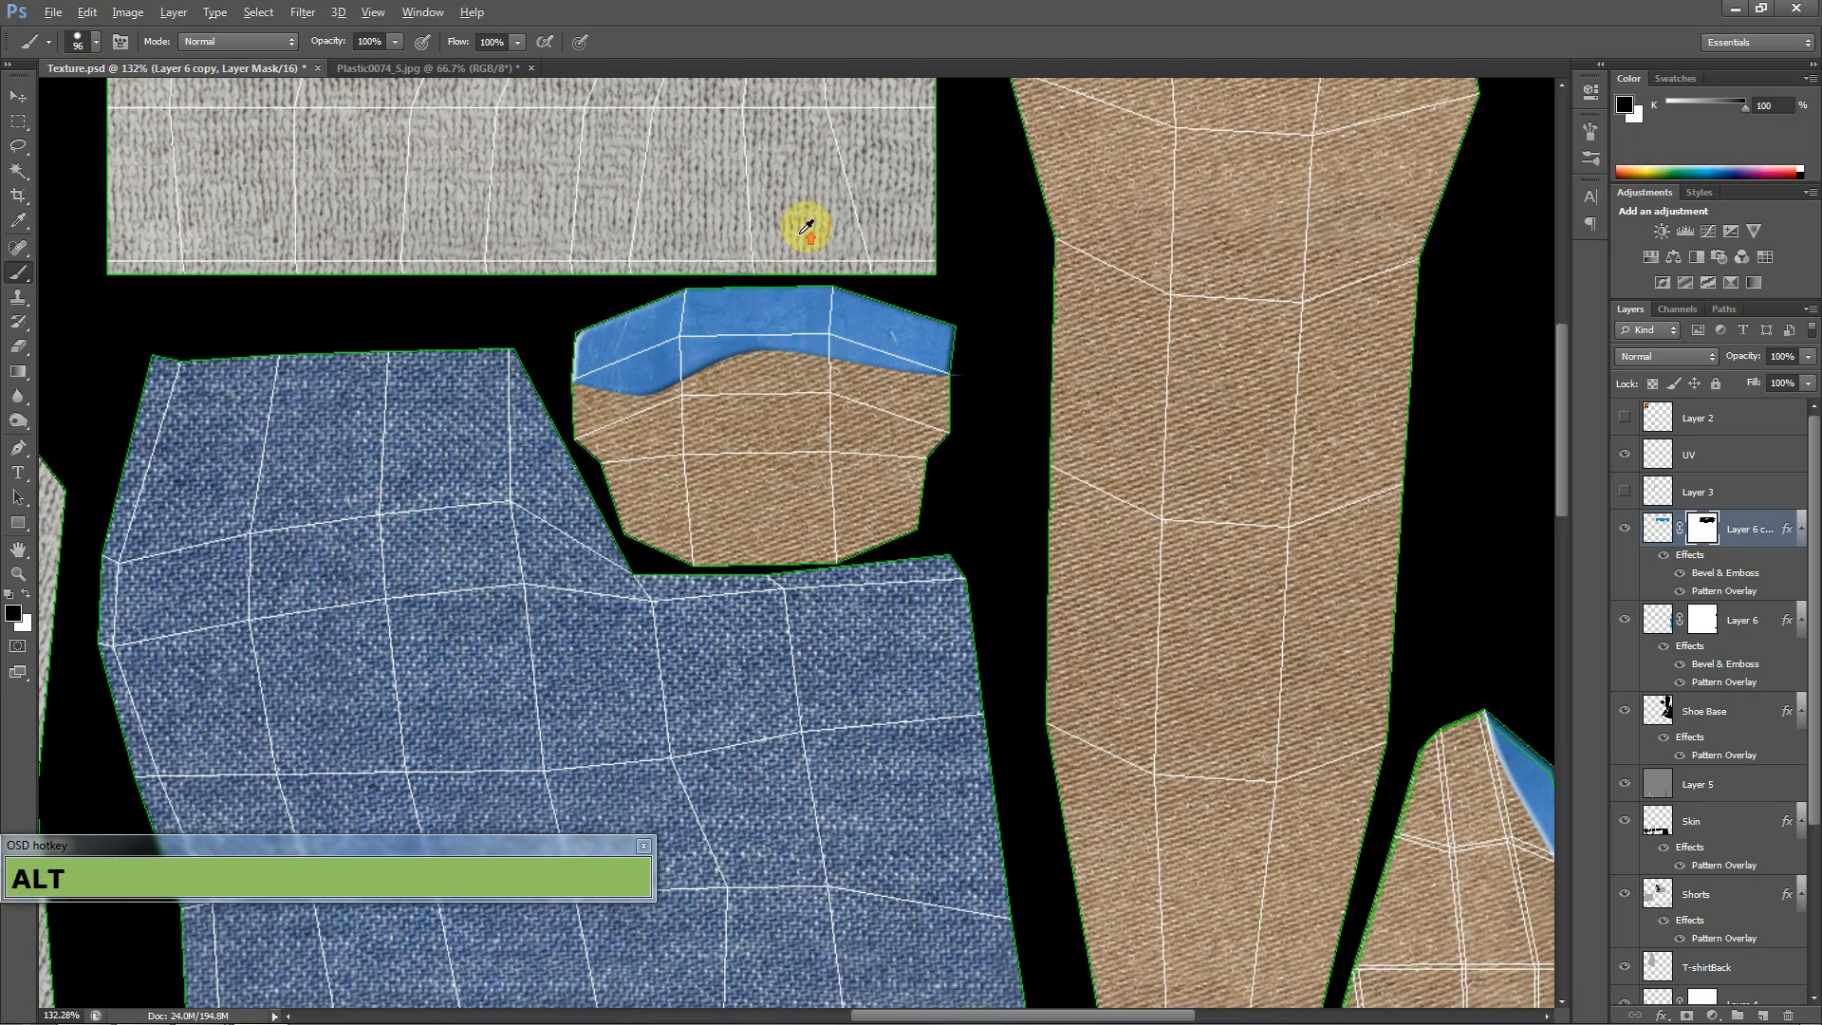
- Reduce the brush size and paint away the leftover blue traces above the toe piece on Layer 6 copy's mask
{"action": "scroll", "coordinate": [789, 225], "scroll_direction": "up", "scroll_amount": 5}
{"action": "scroll", "coordinate": [788, 302], "scroll_direction": "up", "scroll_amount": 5}
{"action": "right_click", "coordinate": [750, 270]}
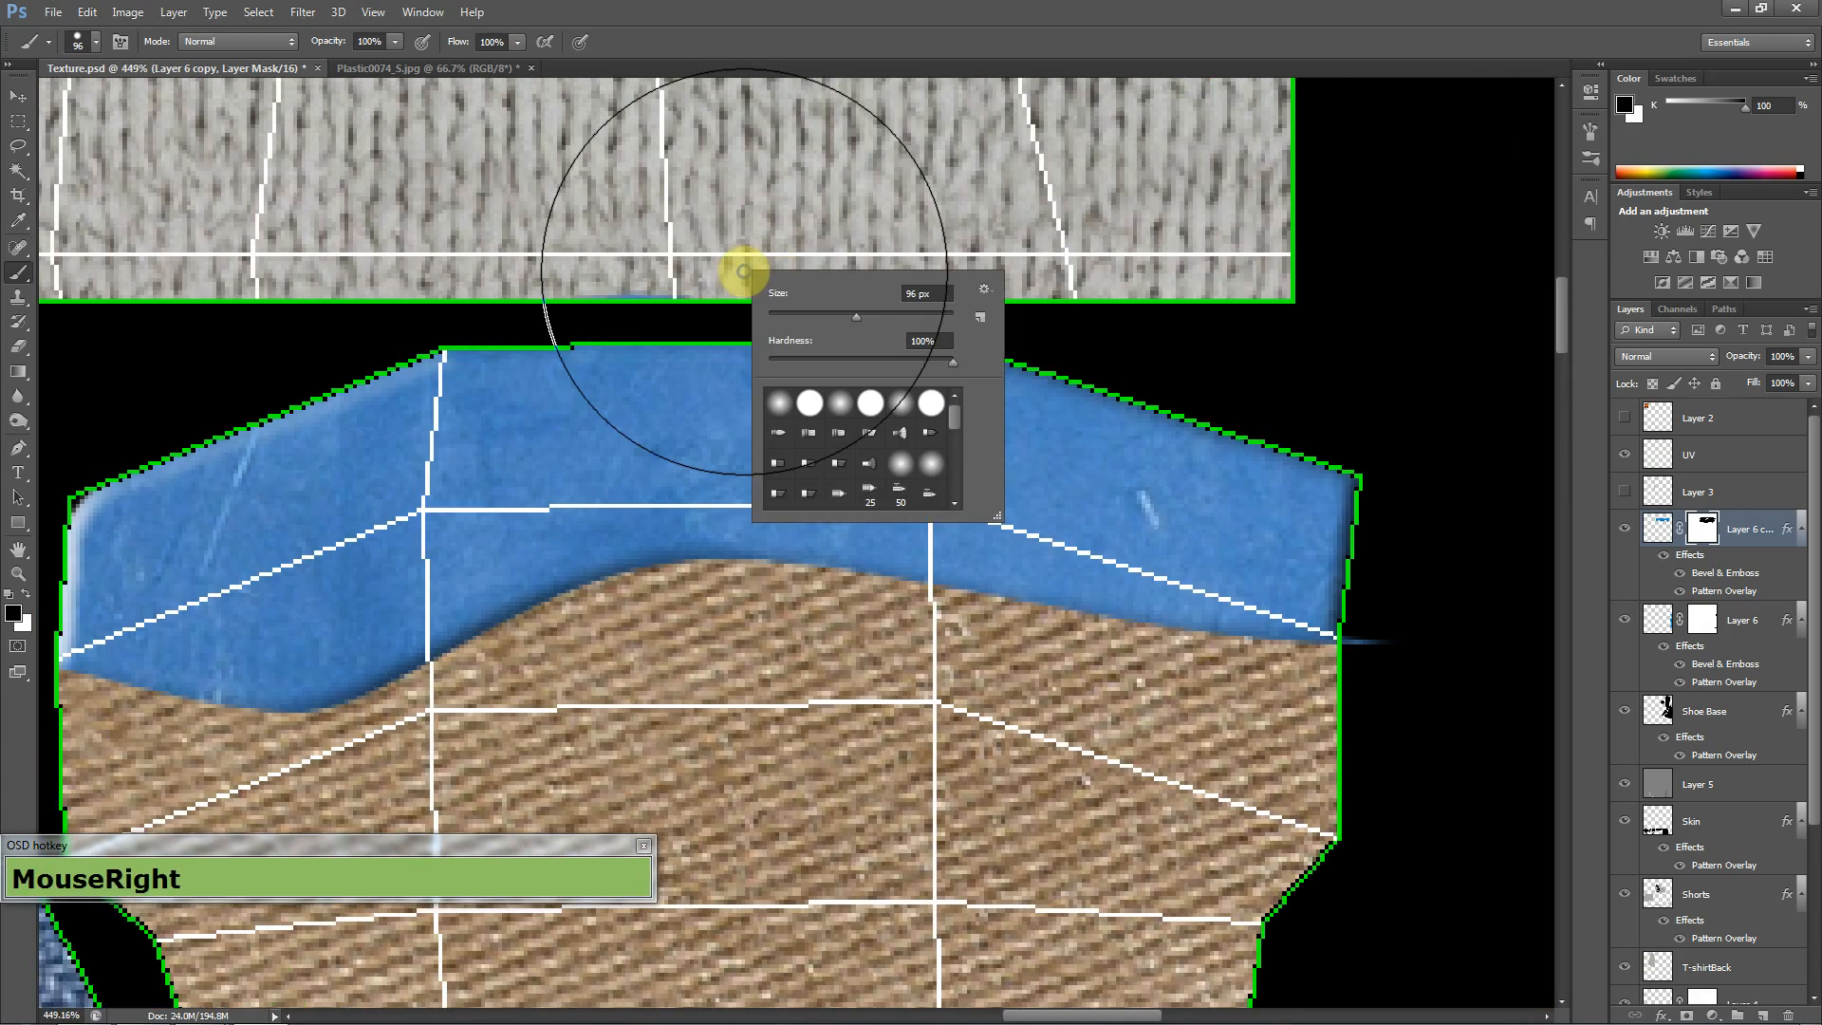
{"action": "left_click", "coordinate": [558, 292]}
{"action": "mouse_move", "coordinate": [799, 312]}
{"action": "left_mouse_down"}
{"action": "mouse_move", "coordinate": [550, 294]}
{"action": "mouse_move", "coordinate": [1065, 304]}
{"action": "mouse_move", "coordinate": [602, 289]}
{"action": "left_mouse_up"}
- Hide the UV layer and mask out the stray blue trace where the wavy edge meets the toe piece's right side
{"action": "scroll", "coordinate": [604, 294], "scroll_direction": "down", "scroll_amount": 2}
{"action": "scroll", "coordinate": [895, 354], "scroll_direction": "down", "scroll_amount": 5}
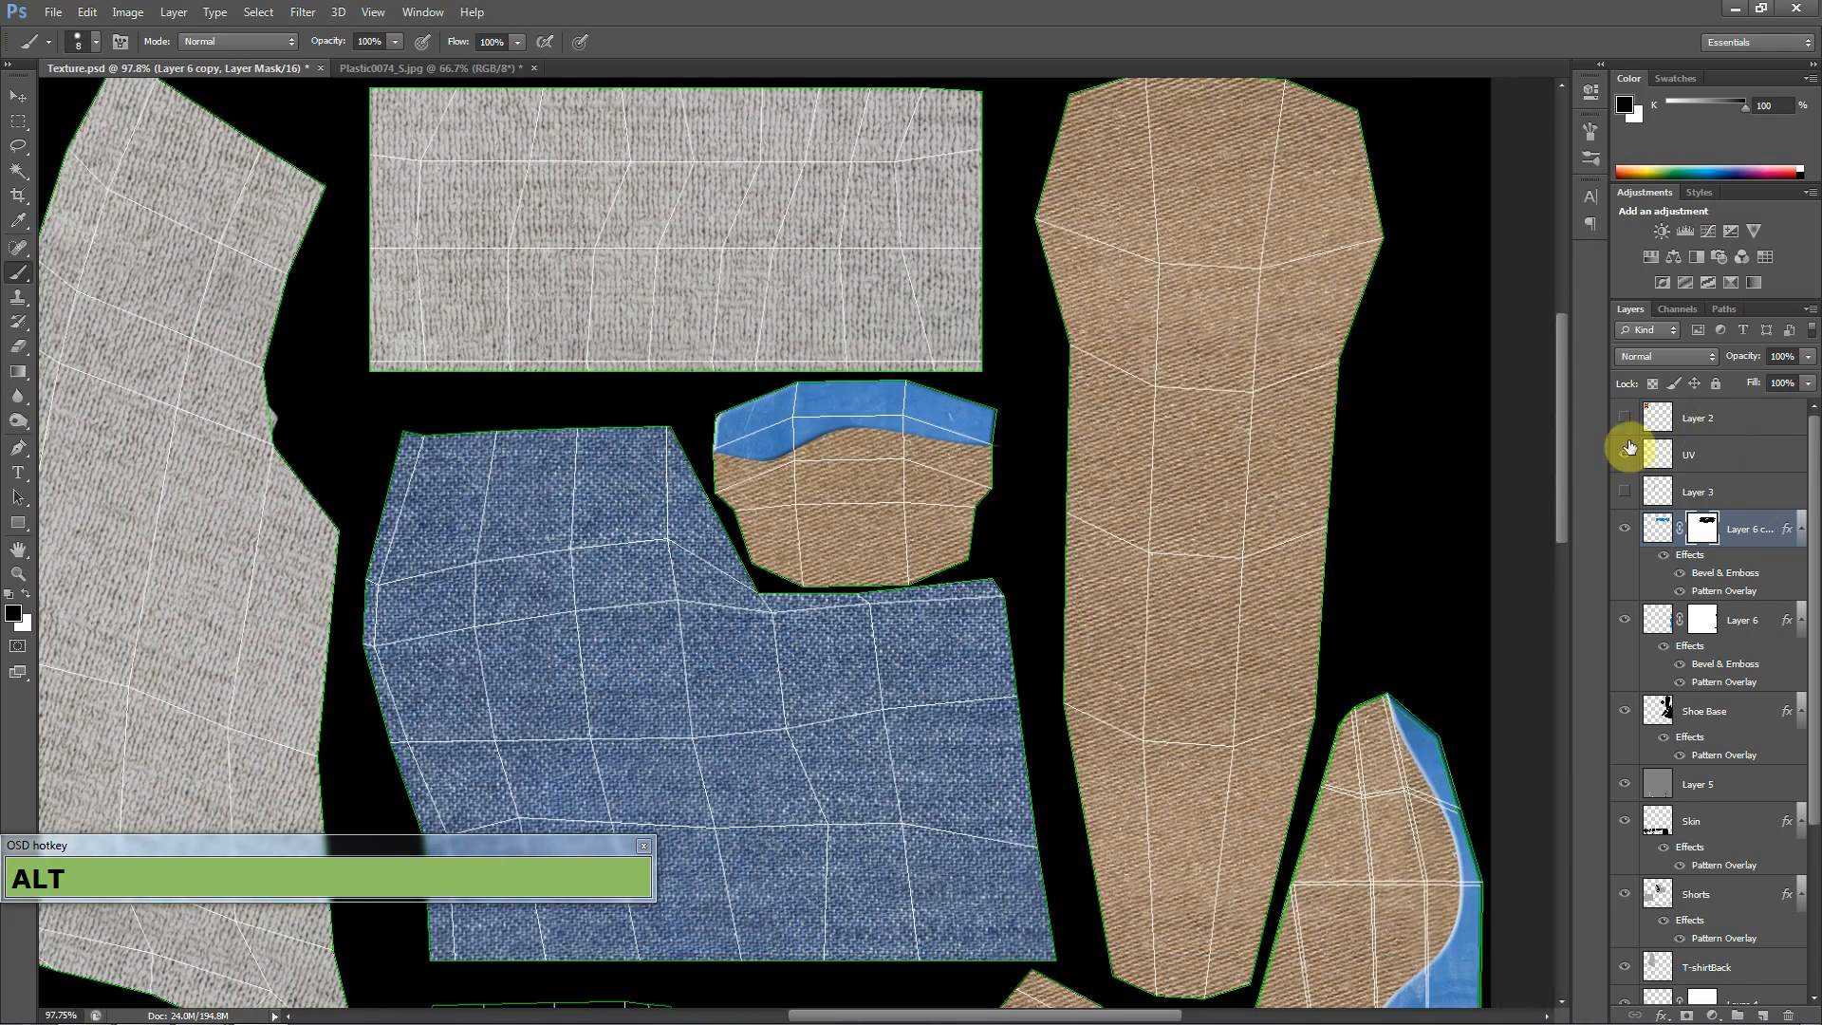
{"action": "left_click", "coordinate": [1624, 454]}
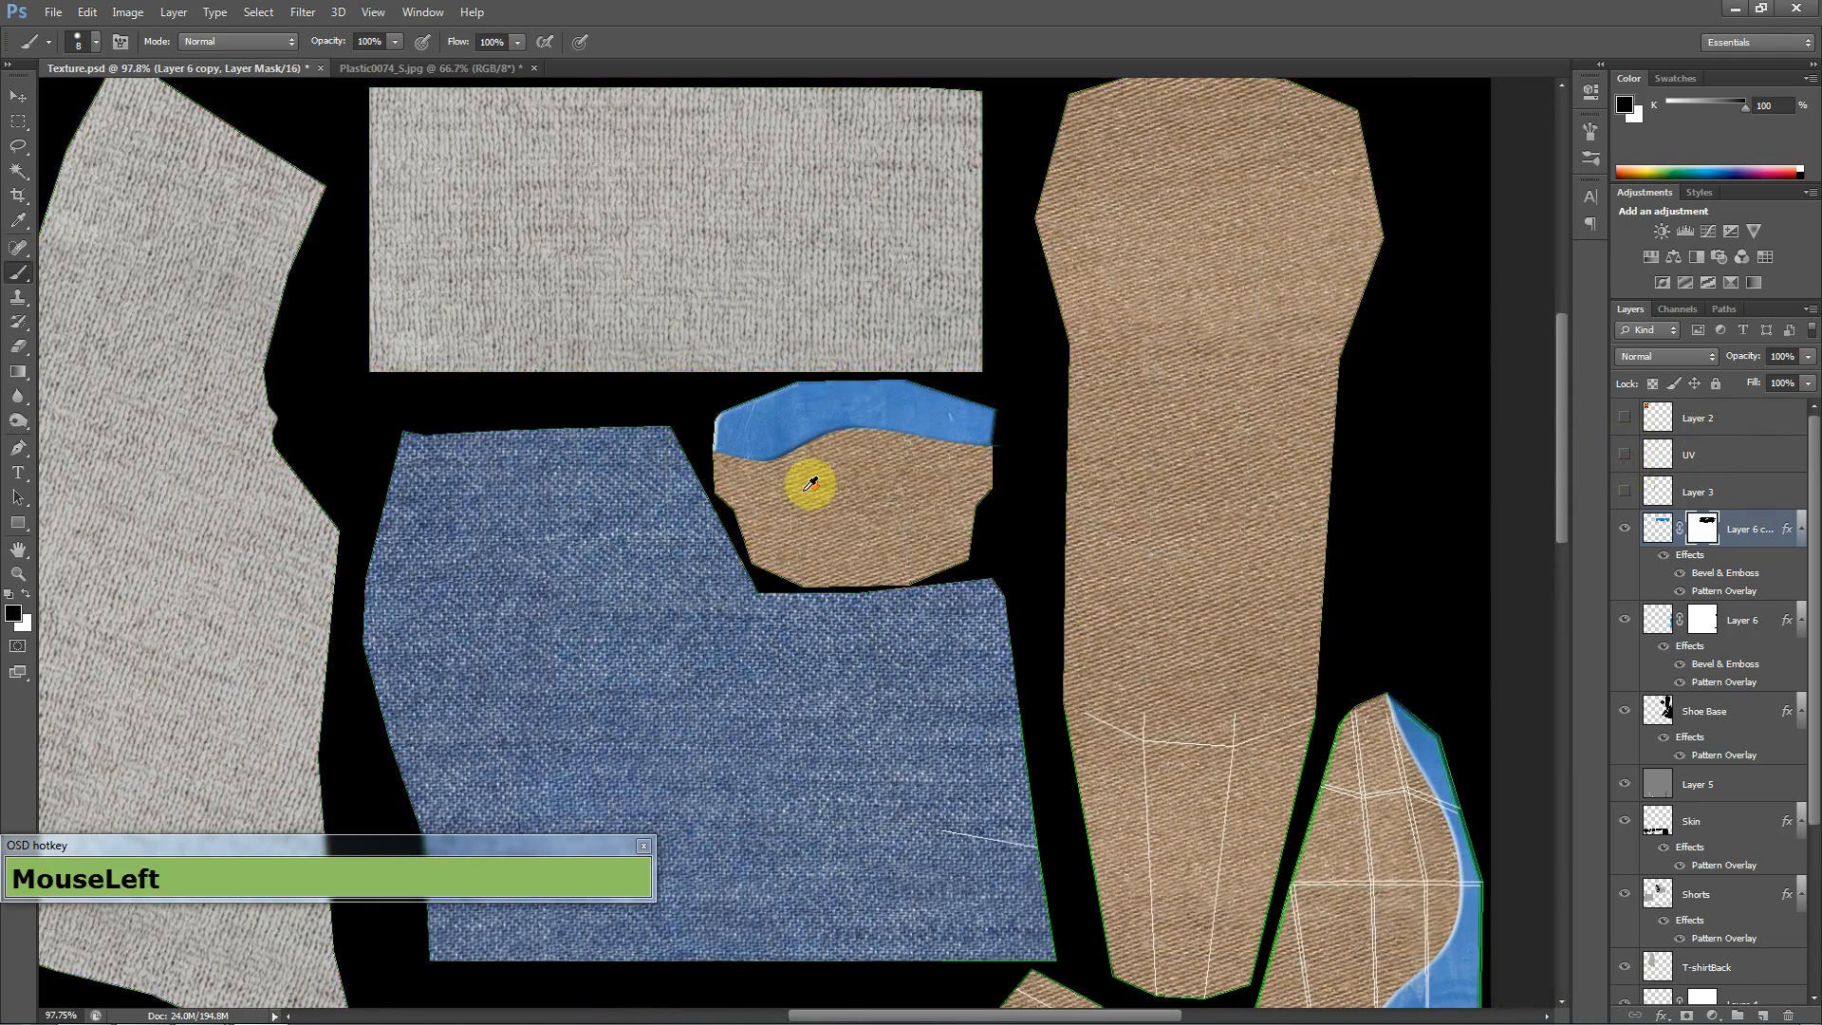
{"action": "scroll", "coordinate": [855, 488], "scroll_direction": "down", "scroll_amount": 1}
{"action": "scroll", "coordinate": [1172, 497], "scroll_direction": "up", "scroll_amount": 3}
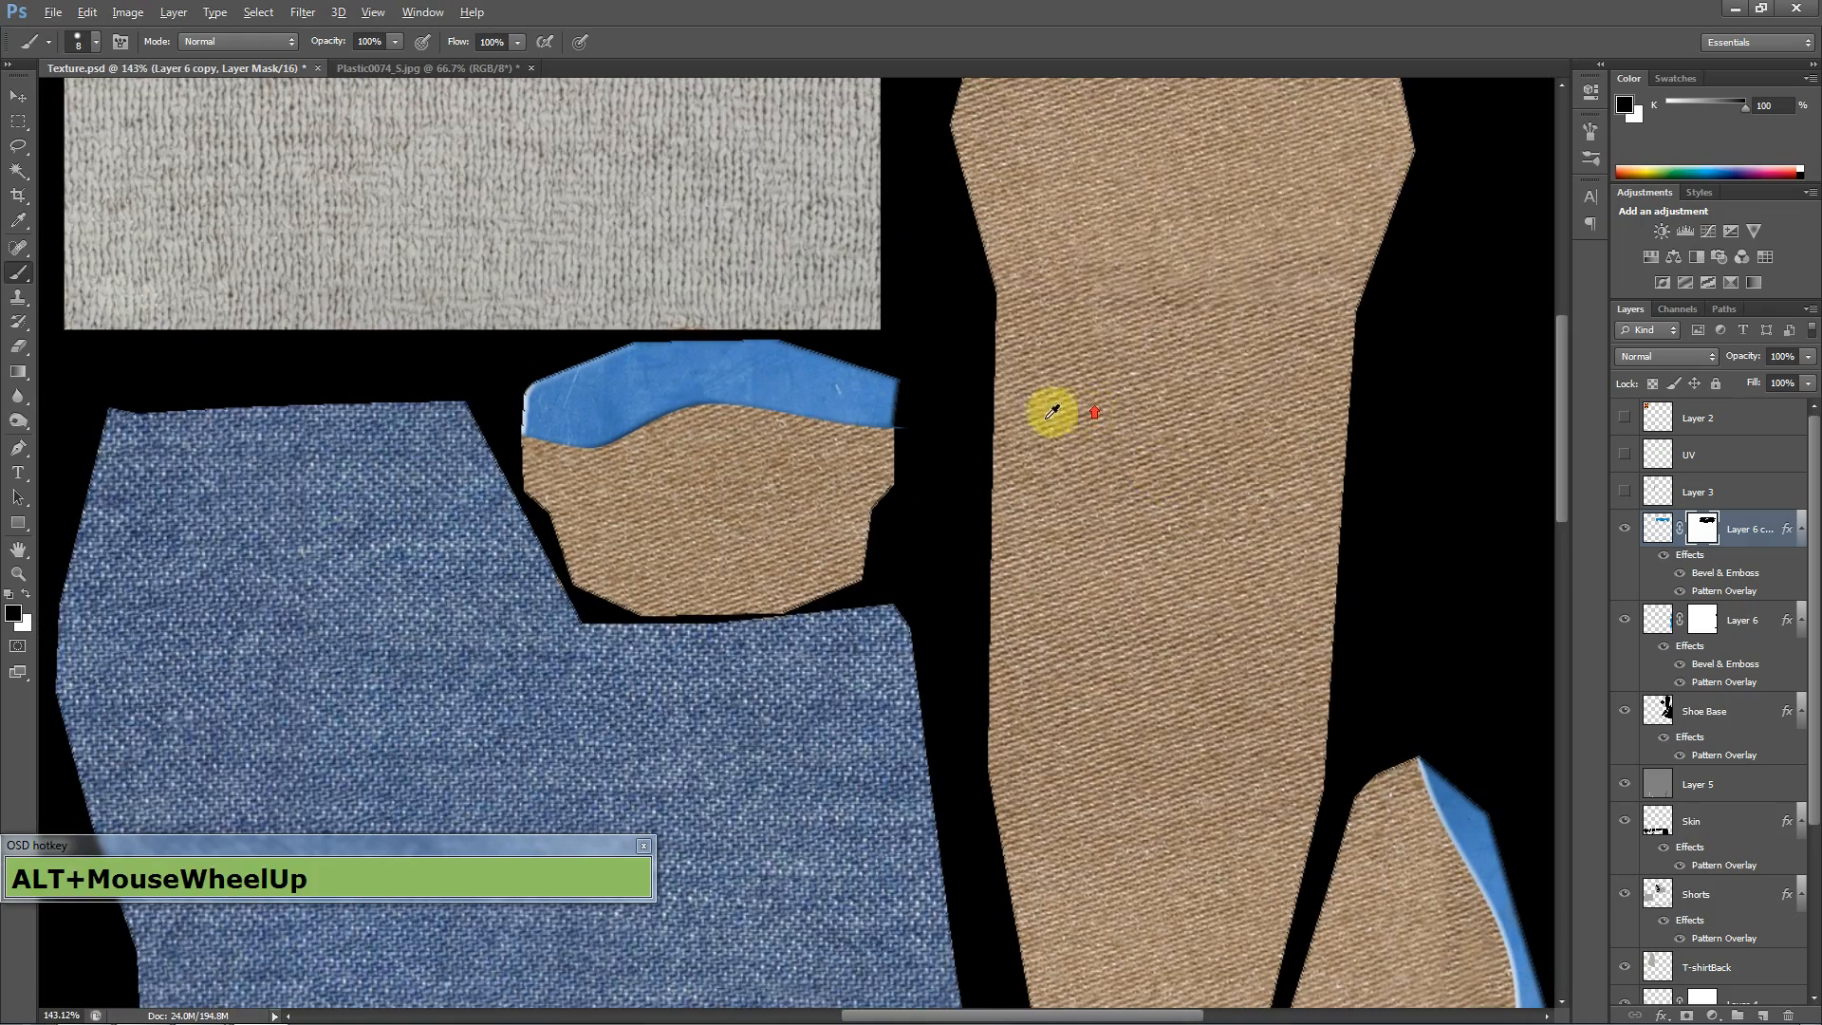
{"action": "scroll", "coordinate": [811, 429], "scroll_direction": "up", "scroll_amount": 2}
{"action": "left_click", "coordinate": [787, 438]}
{"action": "left_click_drag", "start_coordinate": [806, 439], "coordinate": [801, 438]}
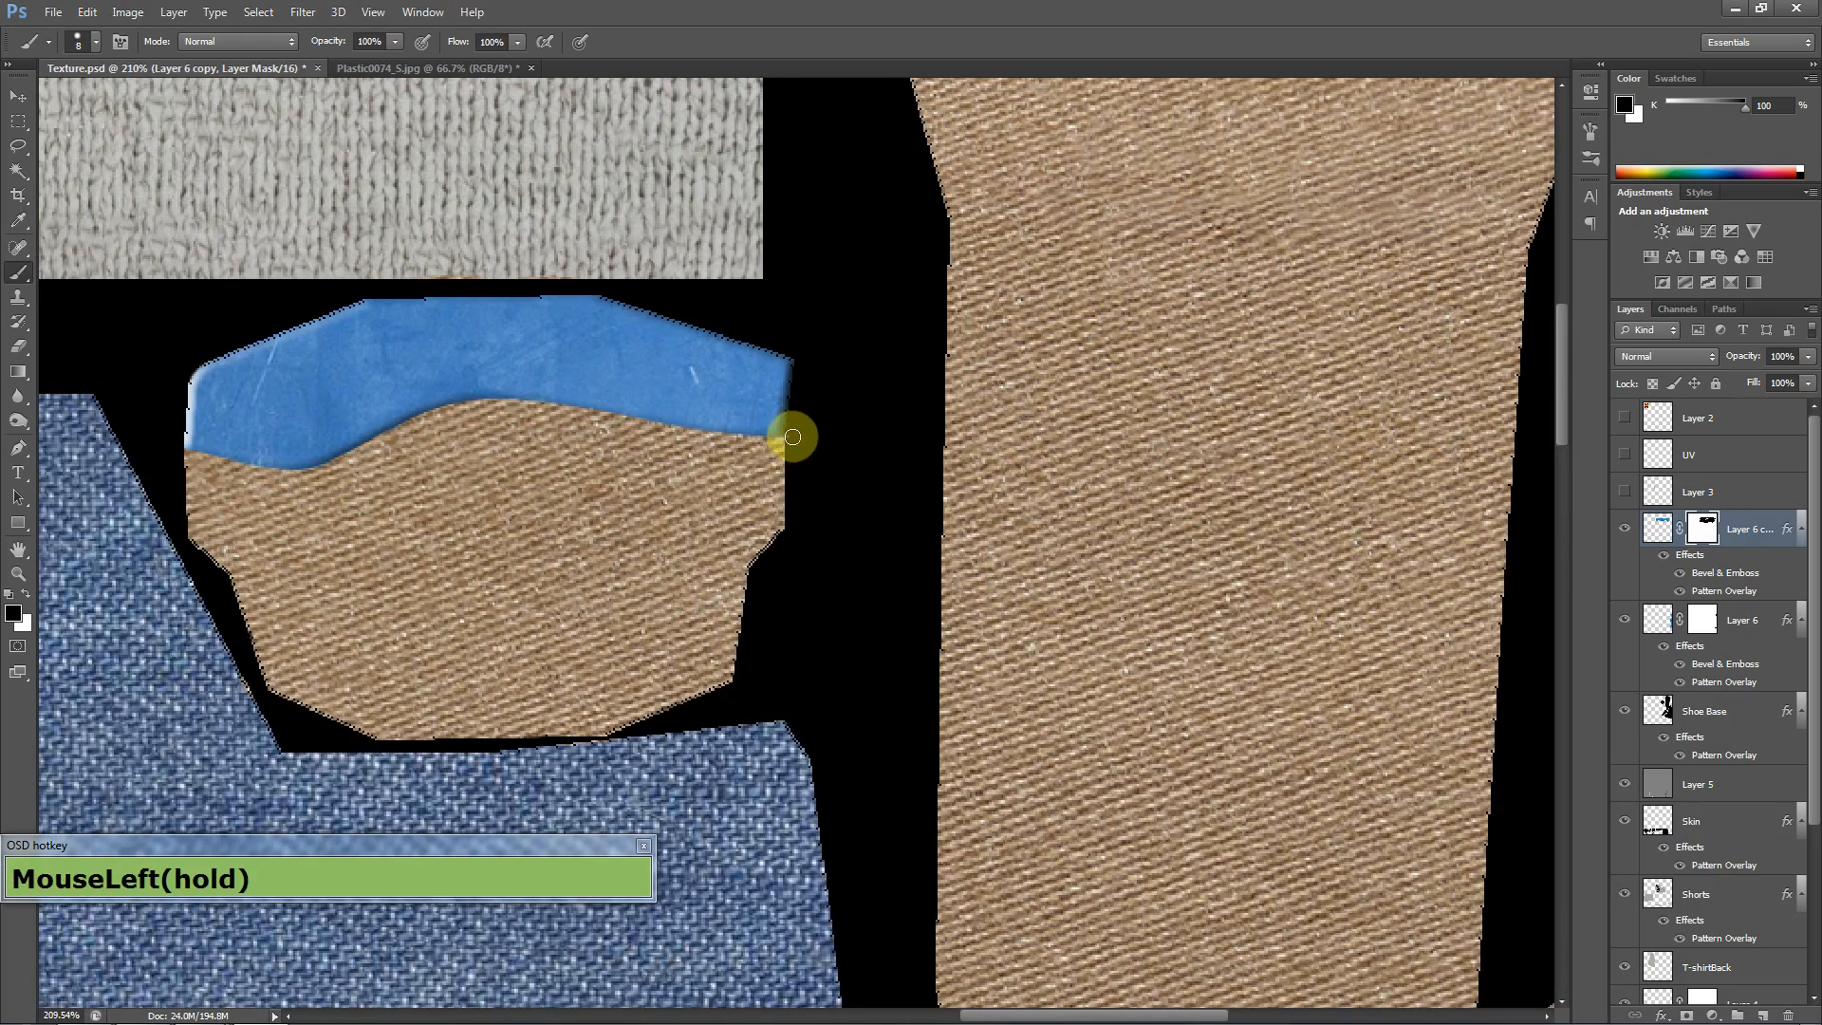
- Save the updated Texture.psd document
{"action": "scroll", "coordinate": [797, 443], "scroll_direction": "down", "scroll_amount": 5}
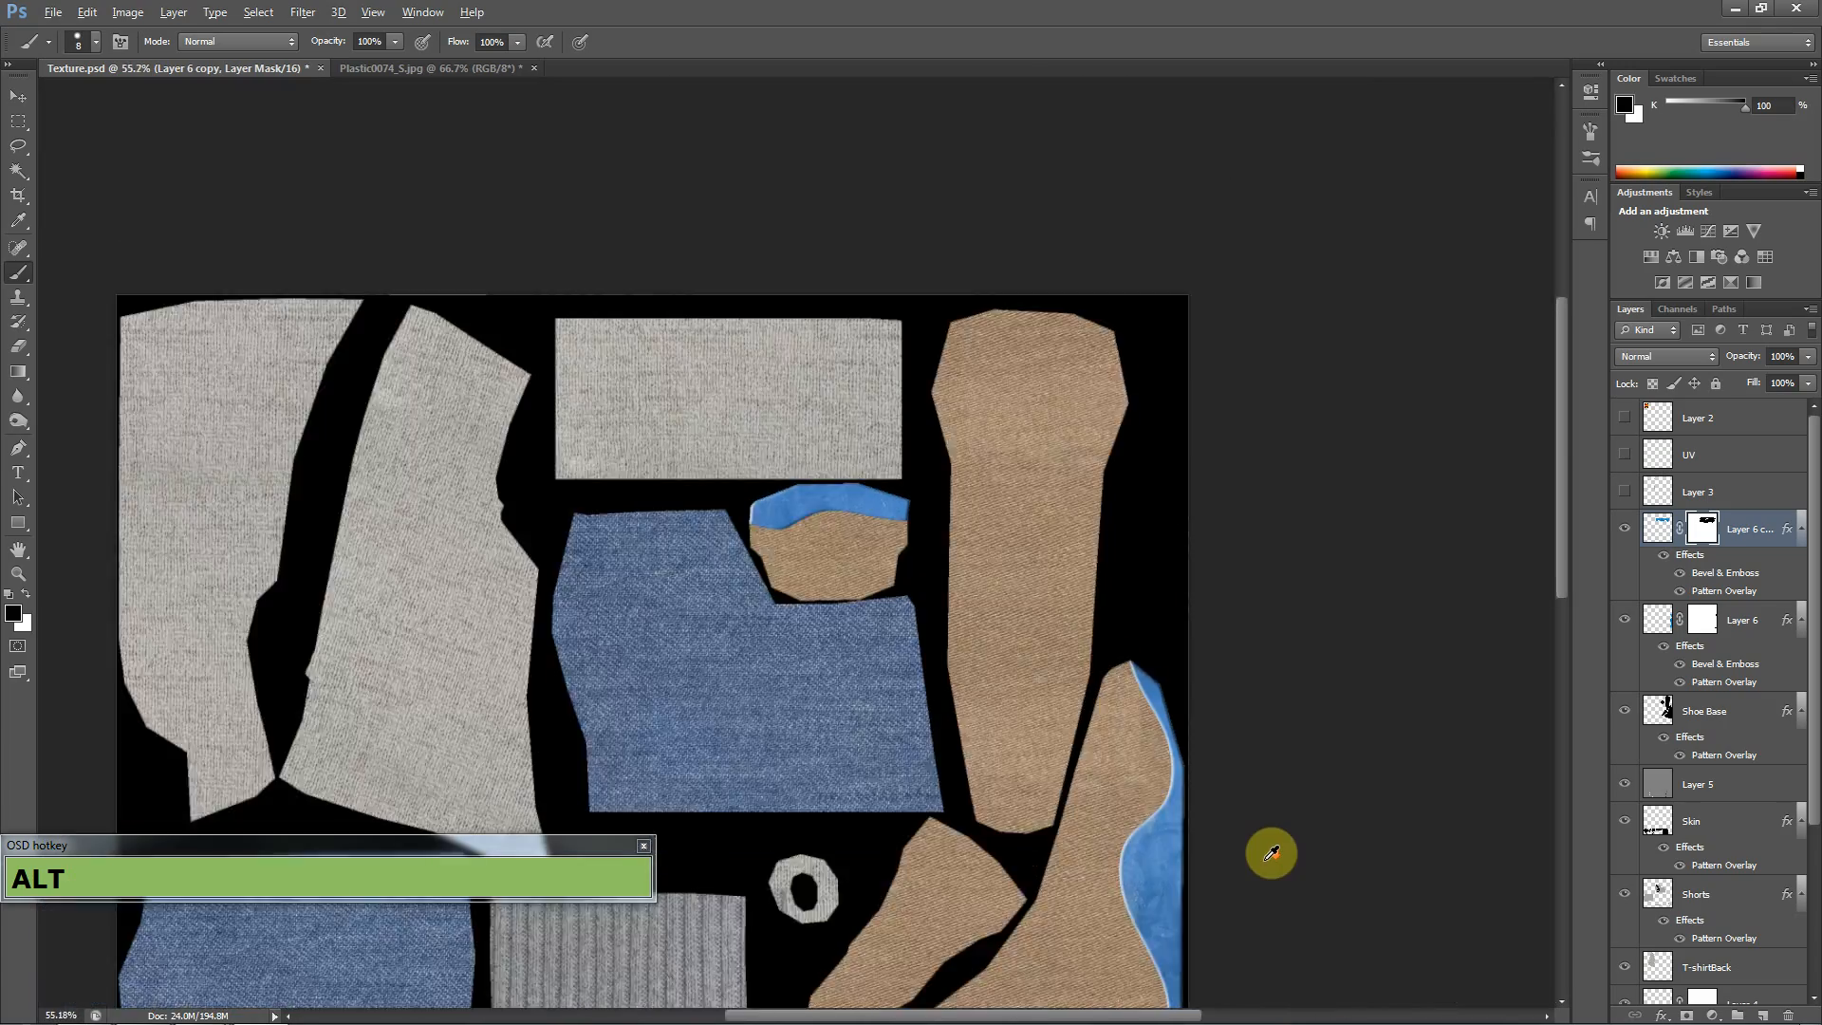
{"action": "scroll", "coordinate": [1279, 735], "scroll_direction": "up", "scroll_amount": 1}
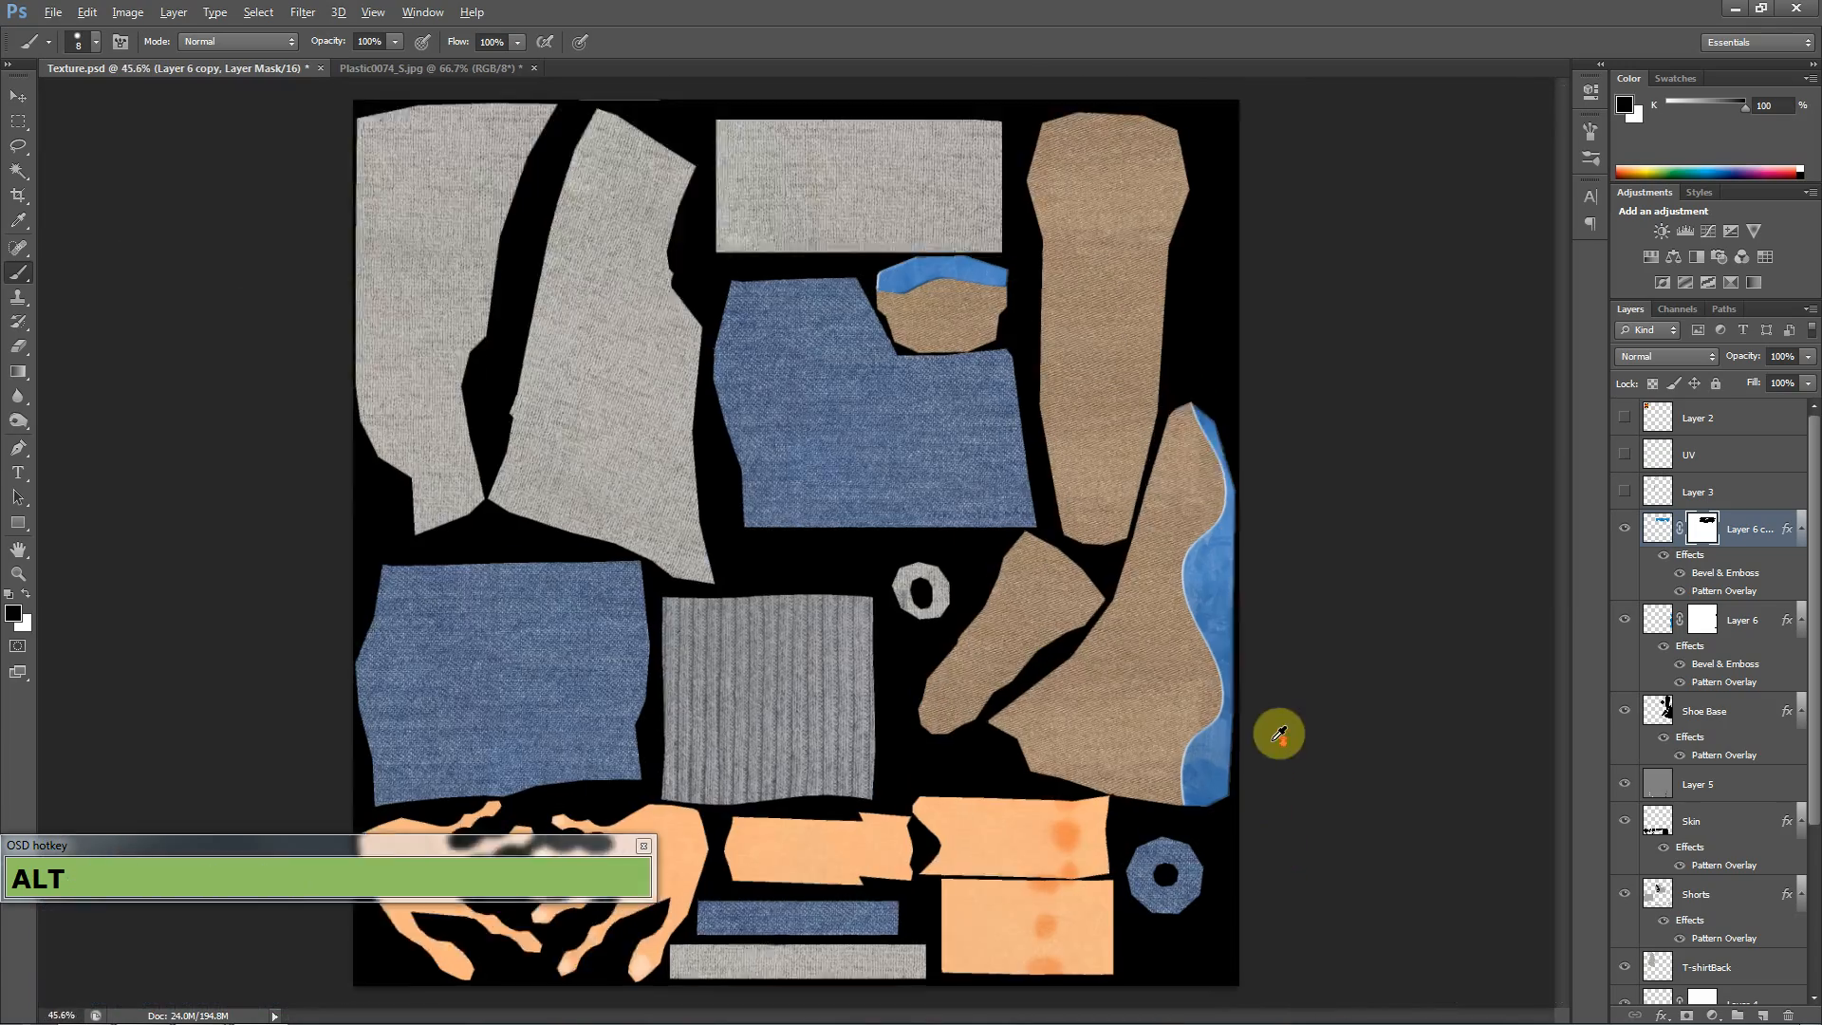
{"action": "left_click", "coordinate": [53, 13]}
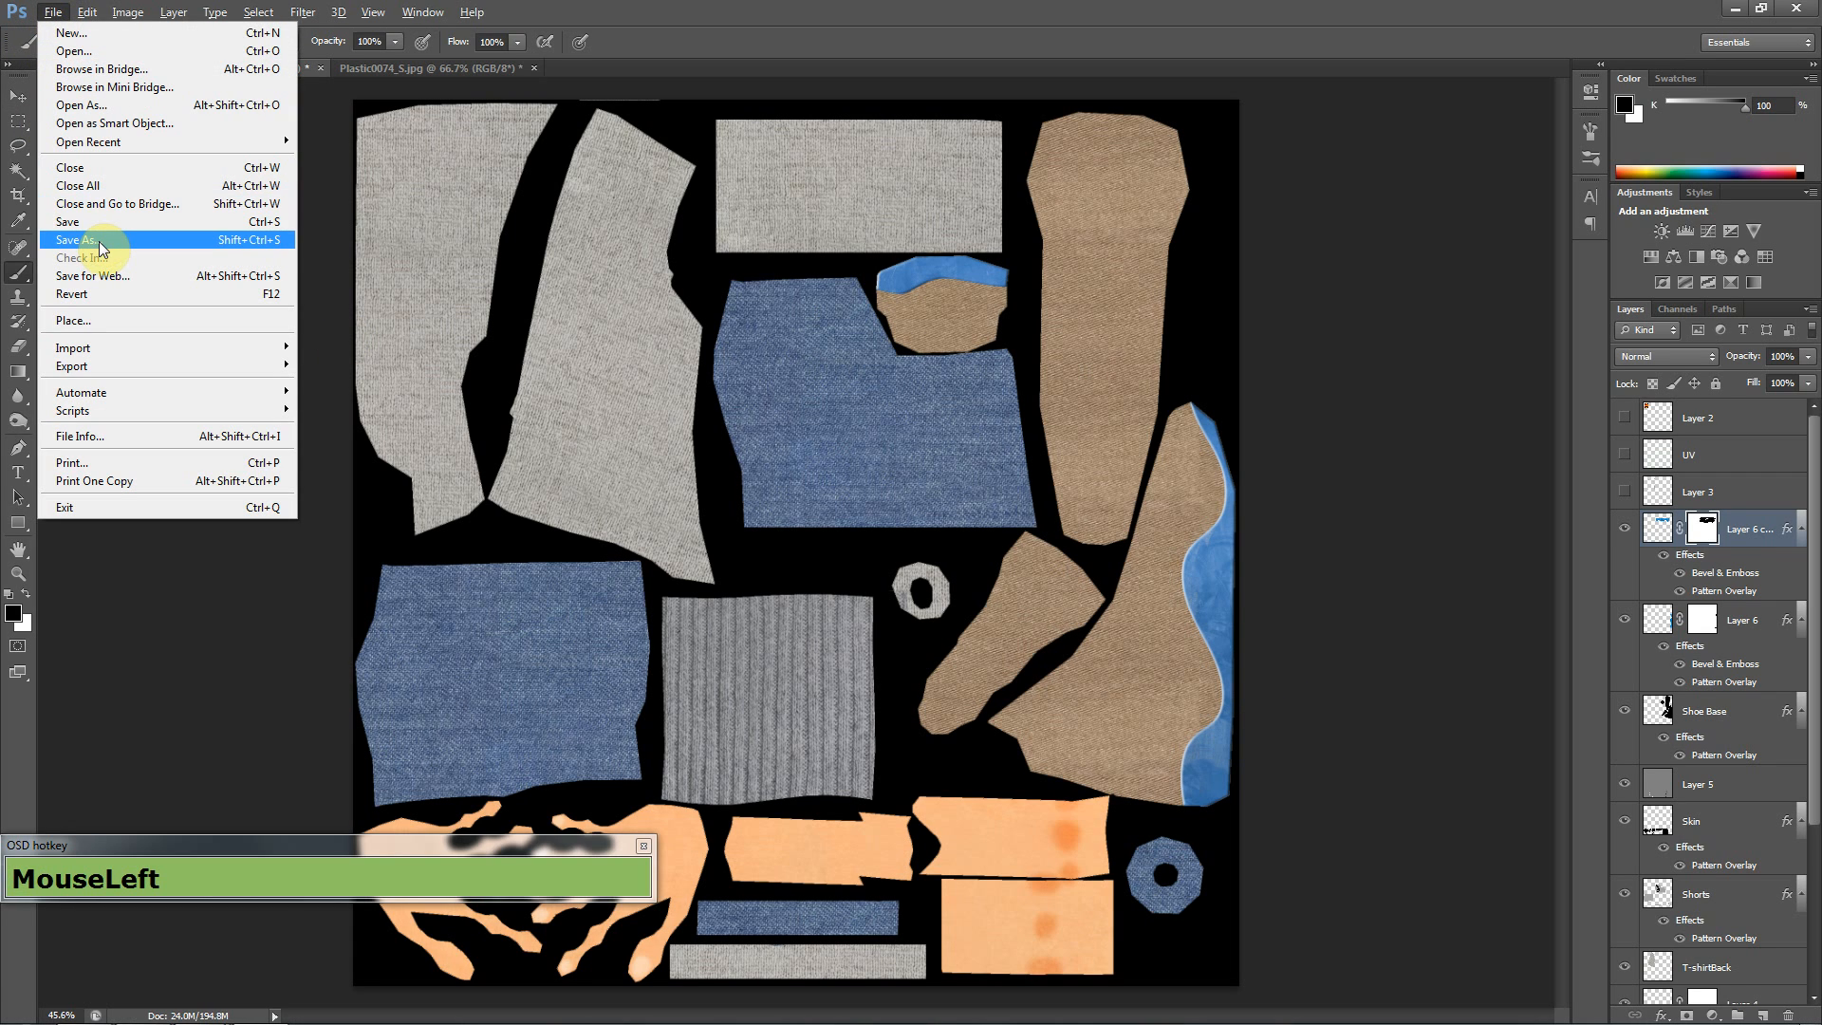
{"action": "left_click", "coordinate": [99, 224]}
- Set up a JPEG copy of the texture named Texture.jpg in the 3Ds_Max_Modelling_HumanBody folder
{"action": "left_click", "coordinate": [53, 13]}
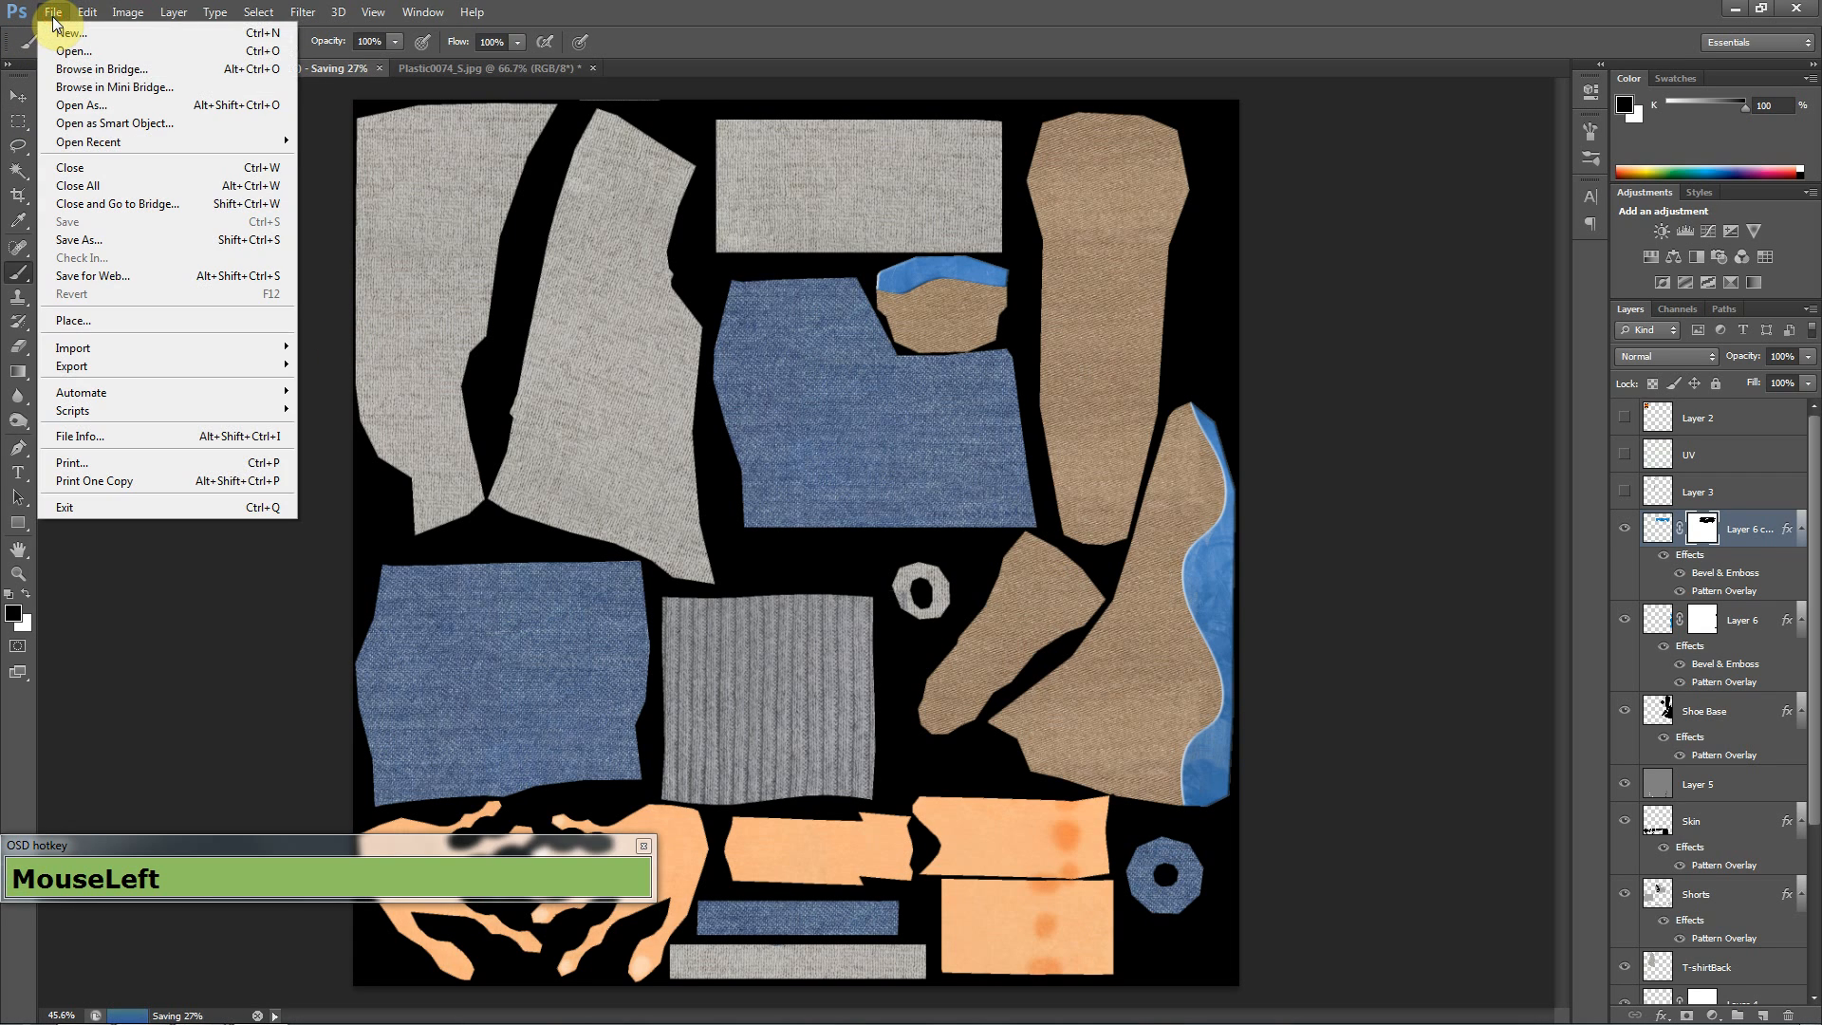
{"action": "left_click", "coordinate": [53, 13]}
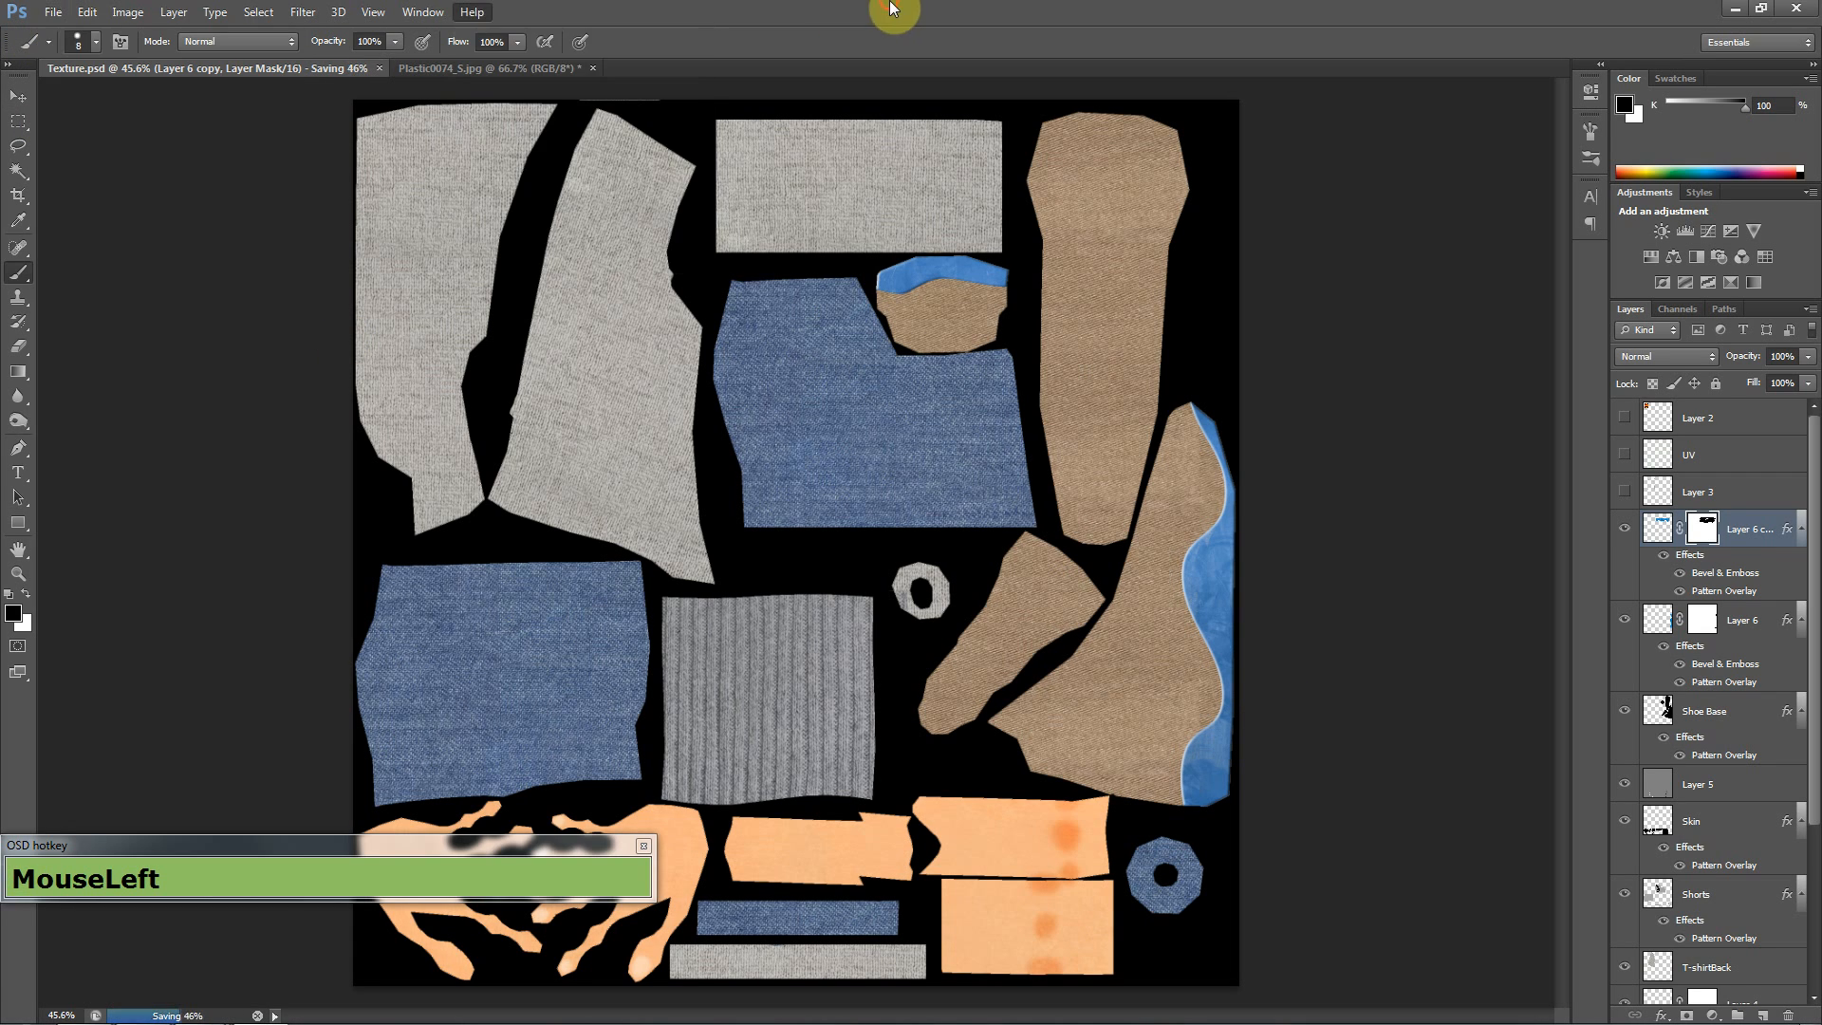
{"action": "left_click", "coordinate": [54, 15]}
{"action": "left_click", "coordinate": [144, 240]}
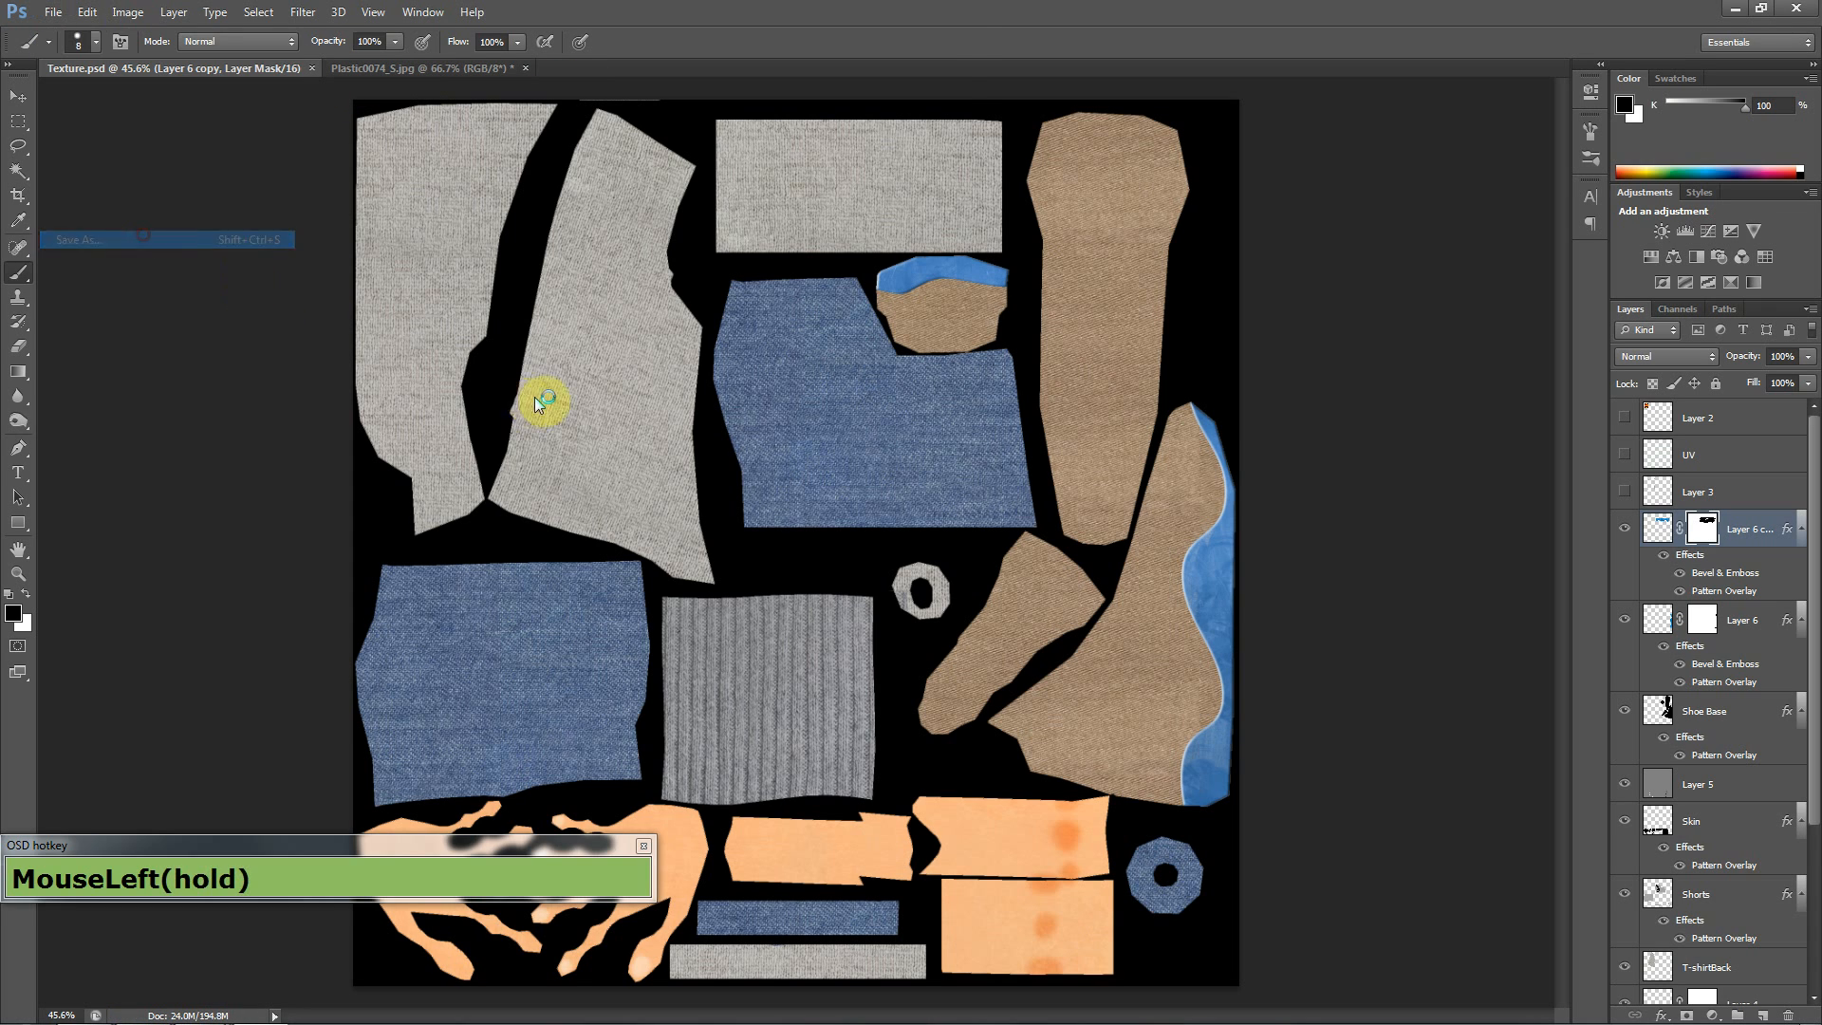
{"action": "left_click", "coordinate": [555, 653]}
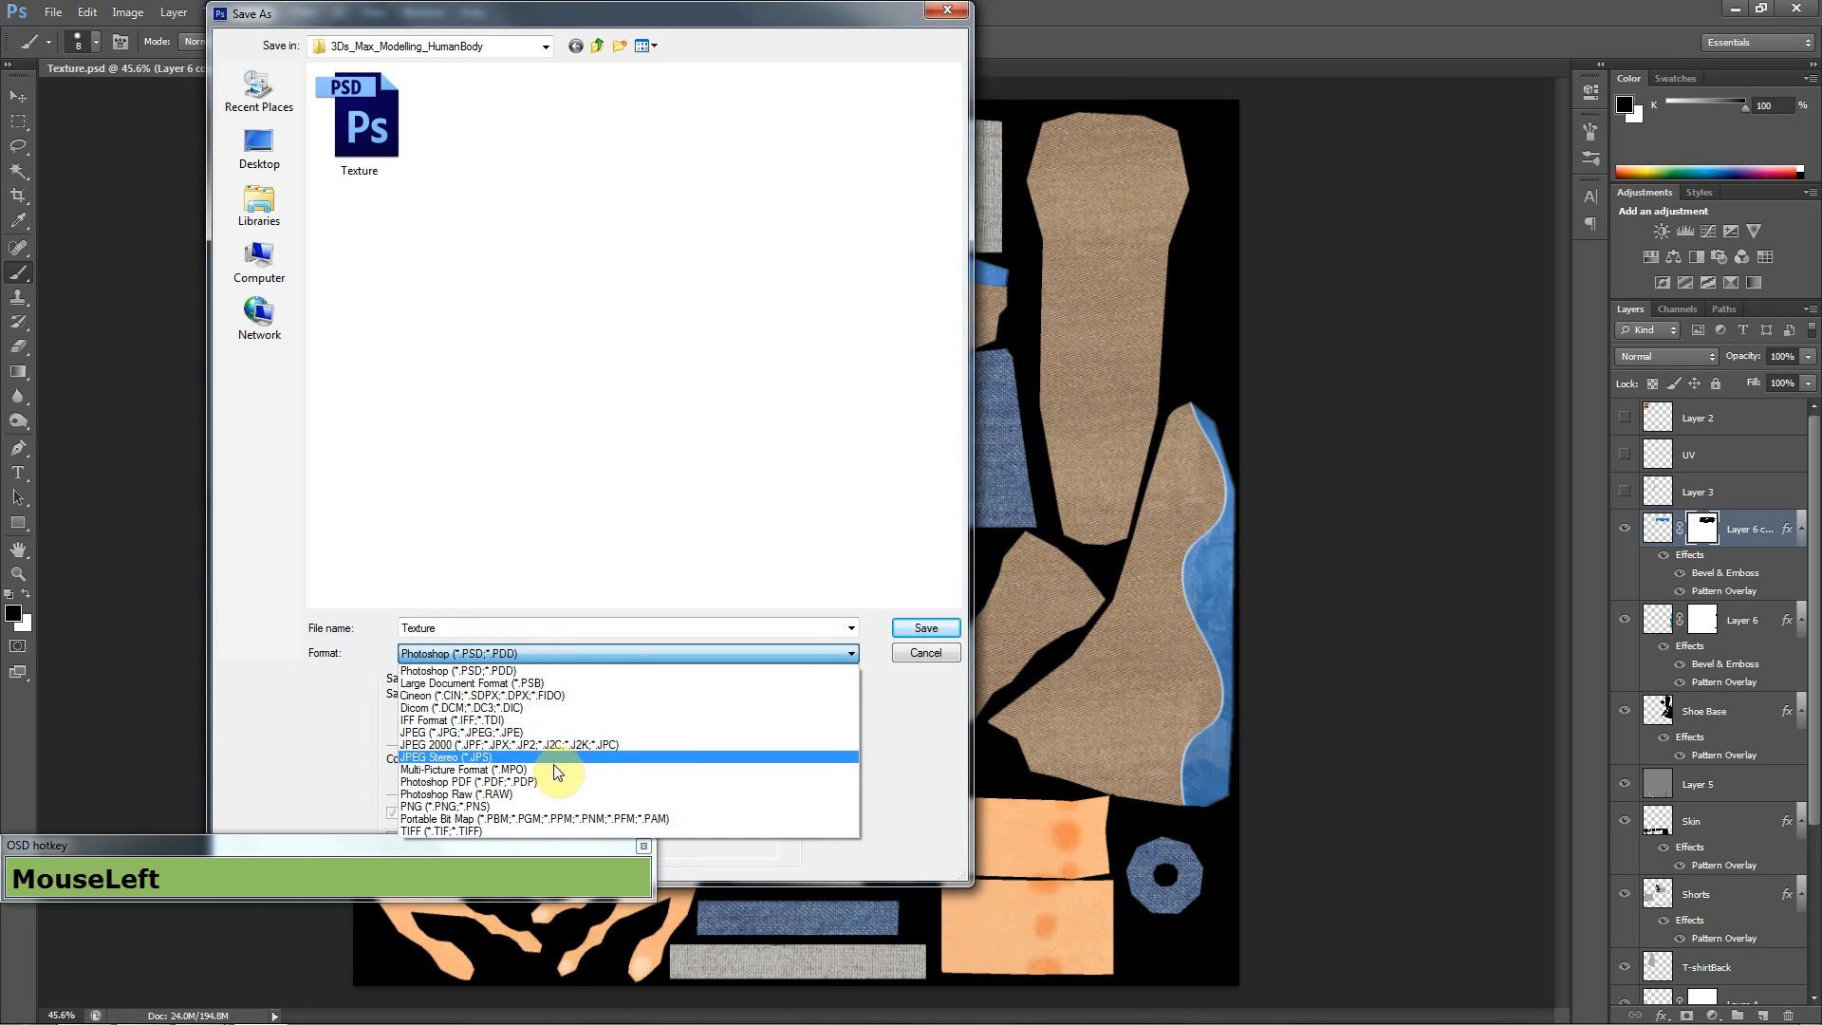
{"action": "left_click", "coordinate": [564, 733]}
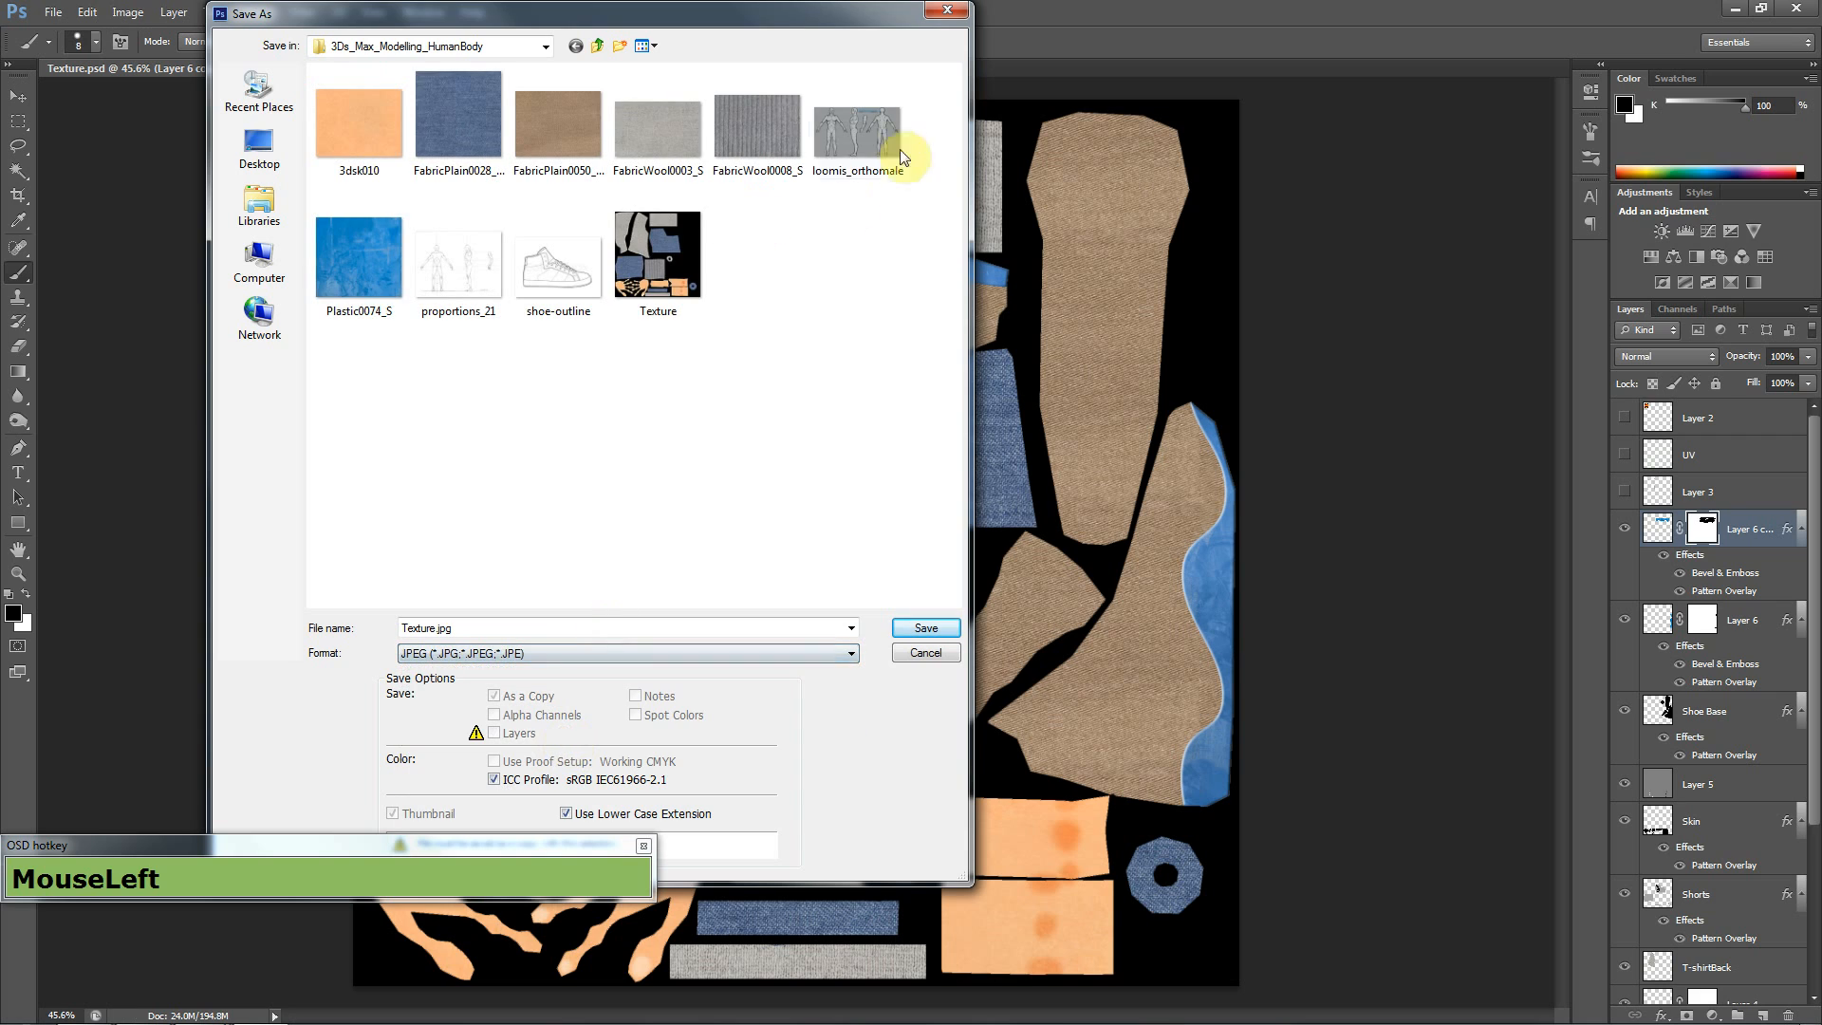
- Save the texture as a JPEG over the existing Texture.jpg and switch to 3ds Max
{"action": "double_click", "coordinate": [681, 248]}
{"action": "left_click", "coordinate": [911, 391]}
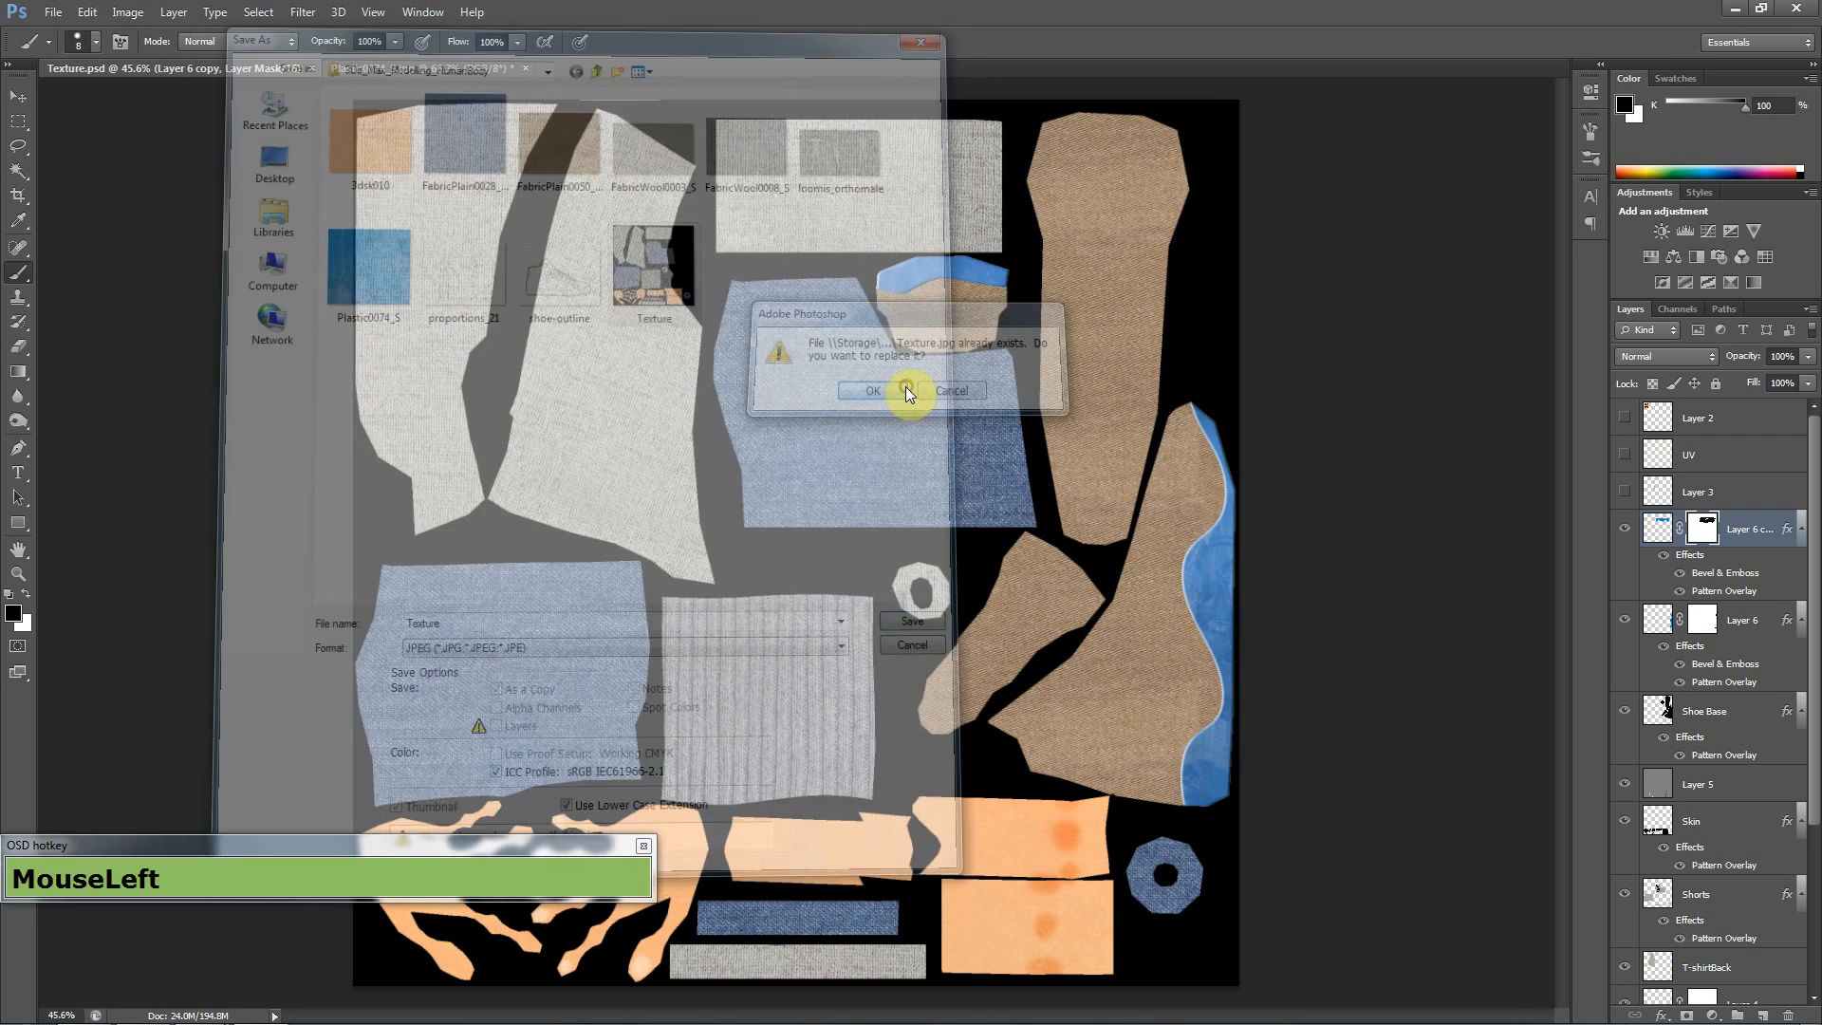
{"action": "left_click", "coordinate": [1009, 274]}
{"action": "key", "text": "alt+Tab"}
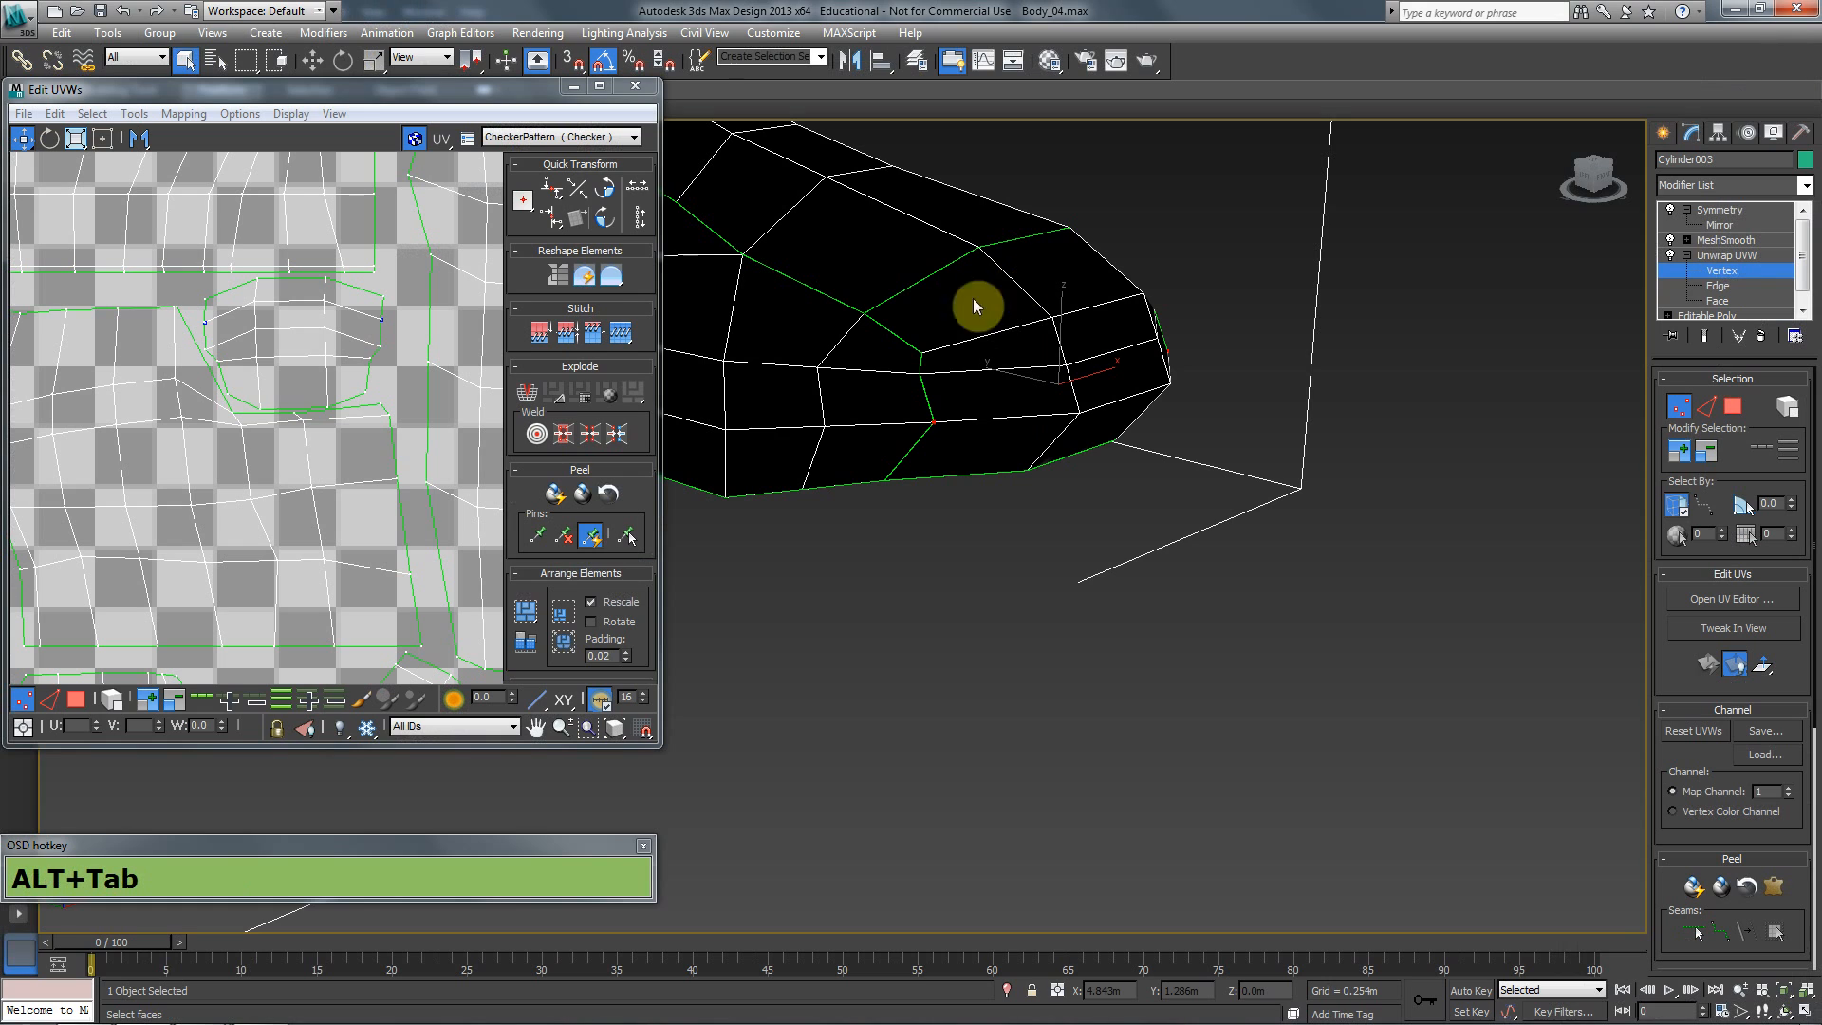
- Close the UV editor, turn off edged-face display and deselect the body model
{"action": "left_click", "coordinate": [644, 94]}
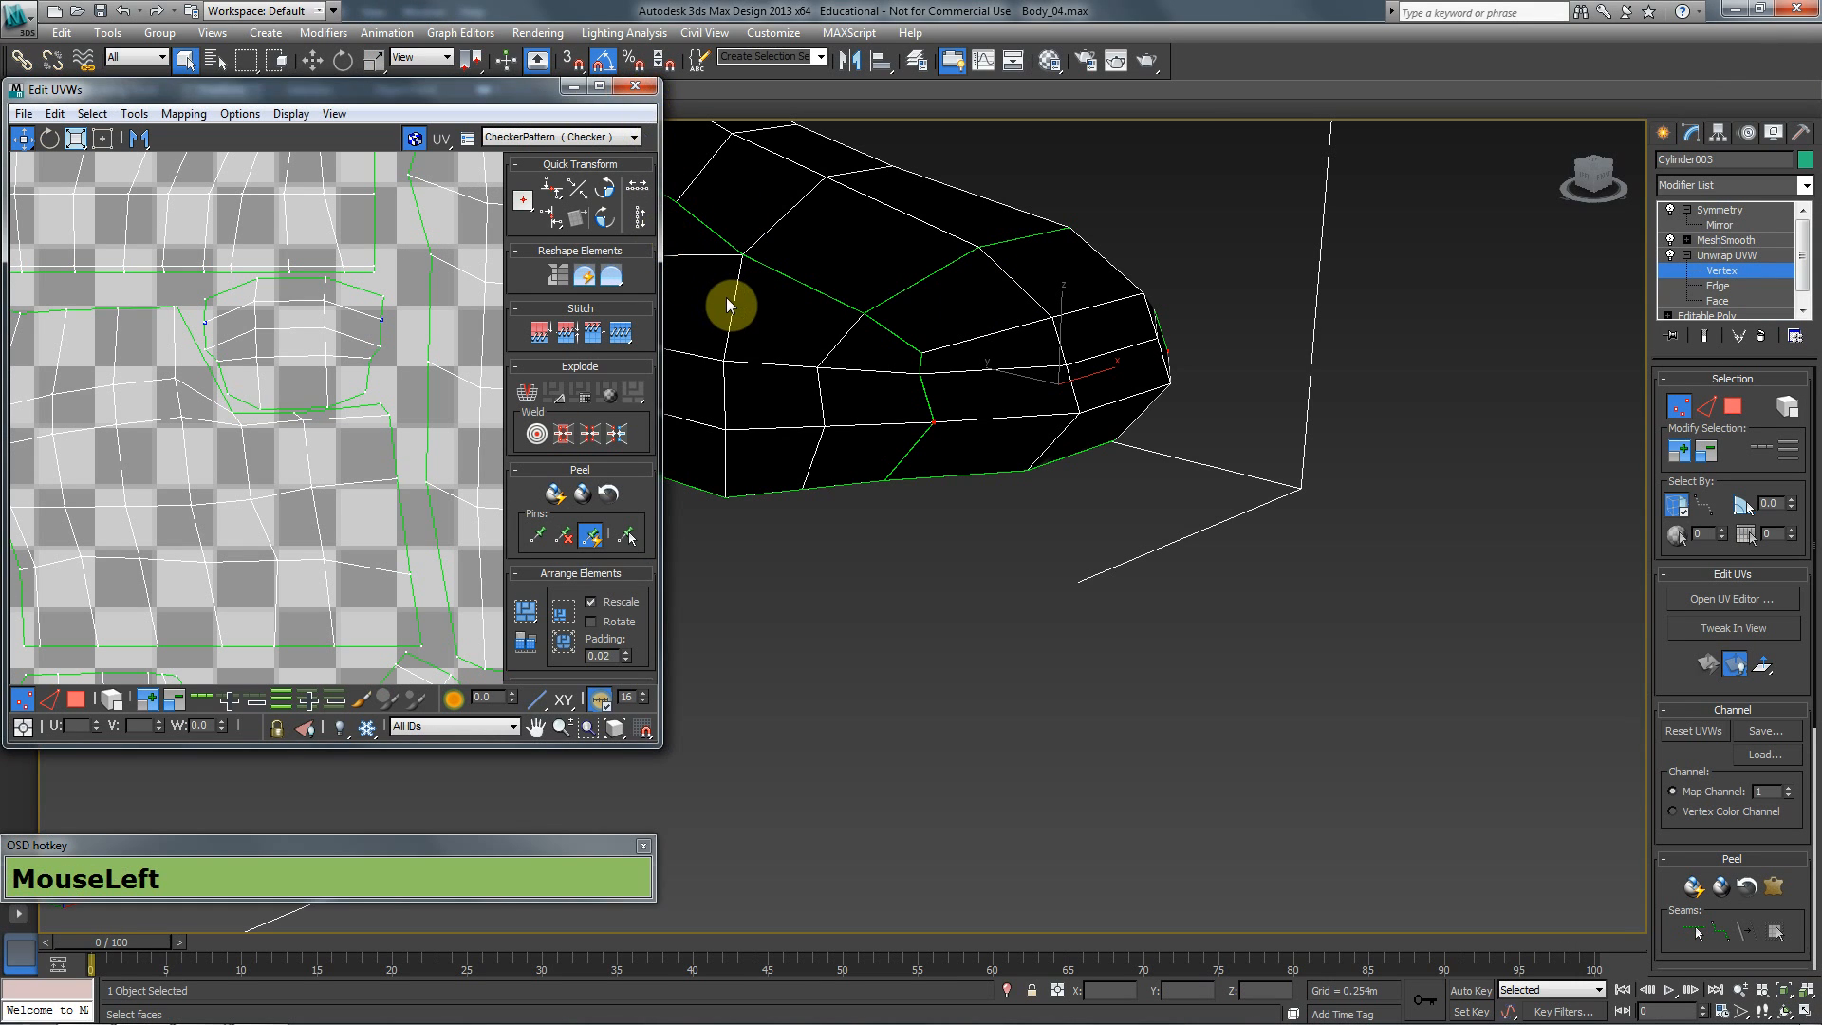
{"action": "left_click_drag", "start_coordinate": [704, 261], "coordinate": [749, 436]}
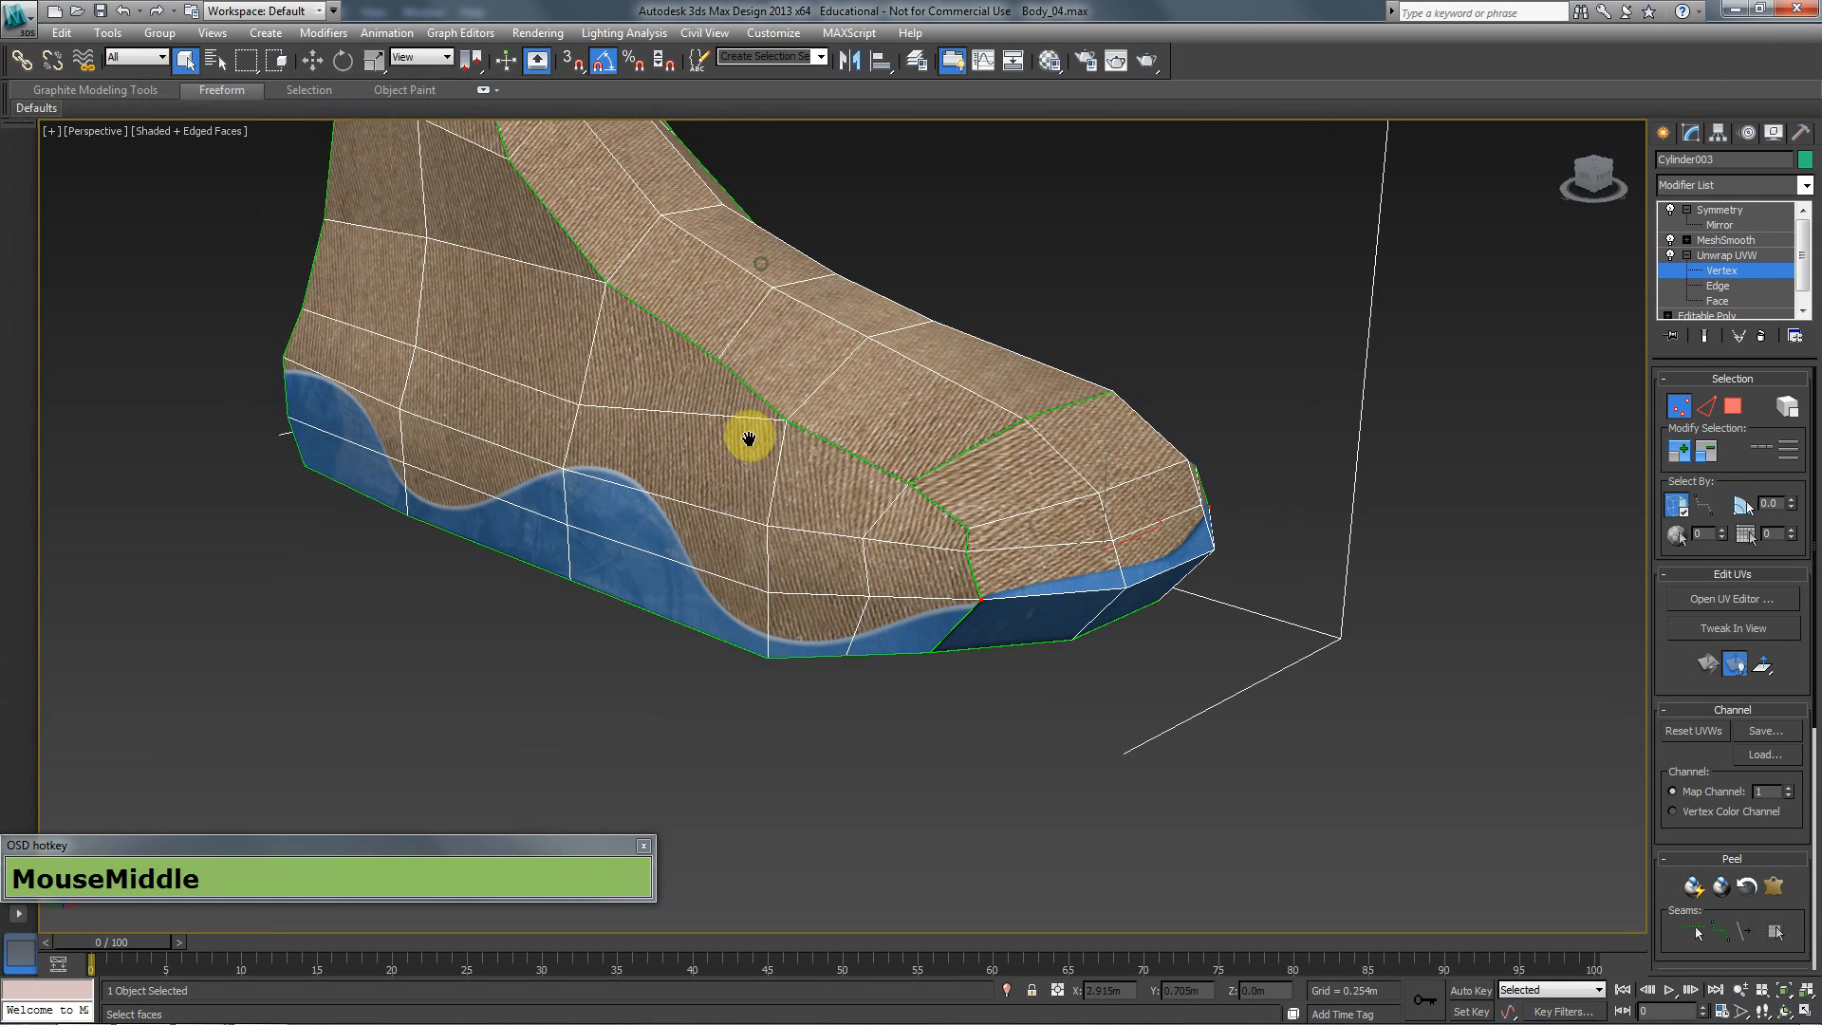
{"action": "left_click", "coordinate": [1141, 224]}
{"action": "key", "text": "F4"}
{"action": "scroll", "coordinate": [1086, 328], "scroll_direction": "down", "scroll_amount": 5}
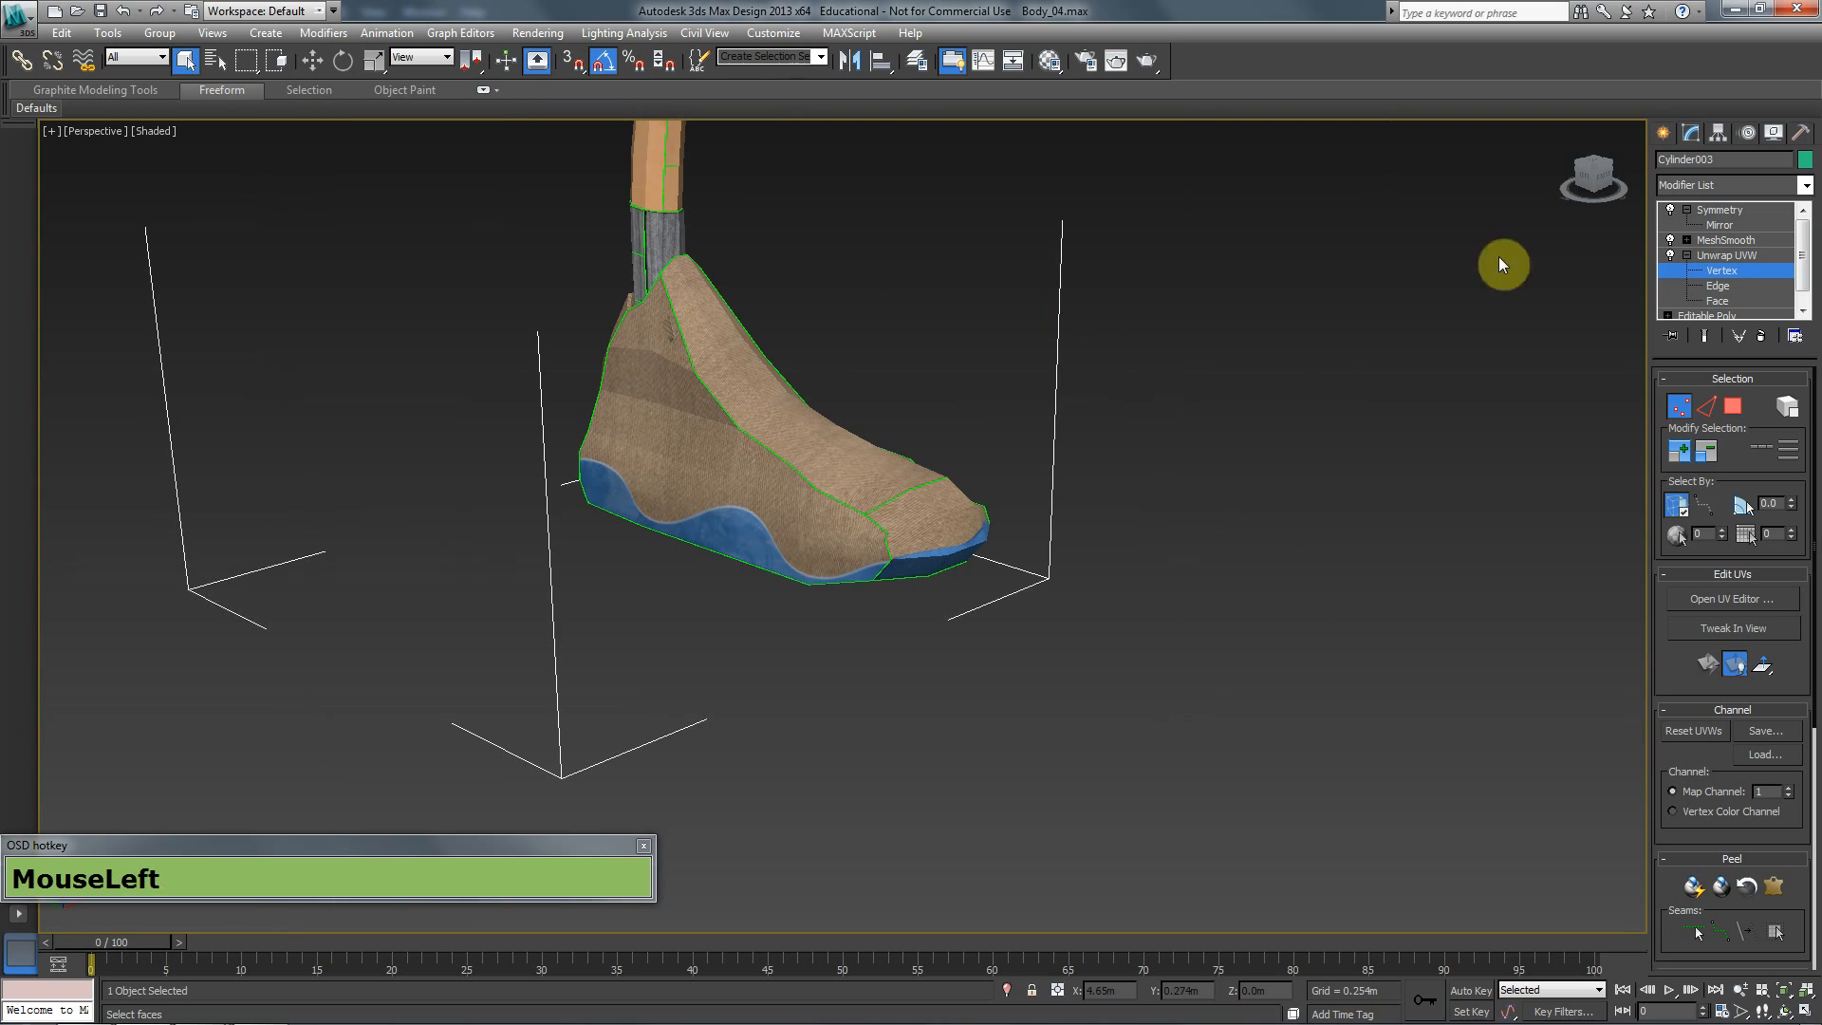
{"action": "left_click", "coordinate": [1024, 476]}
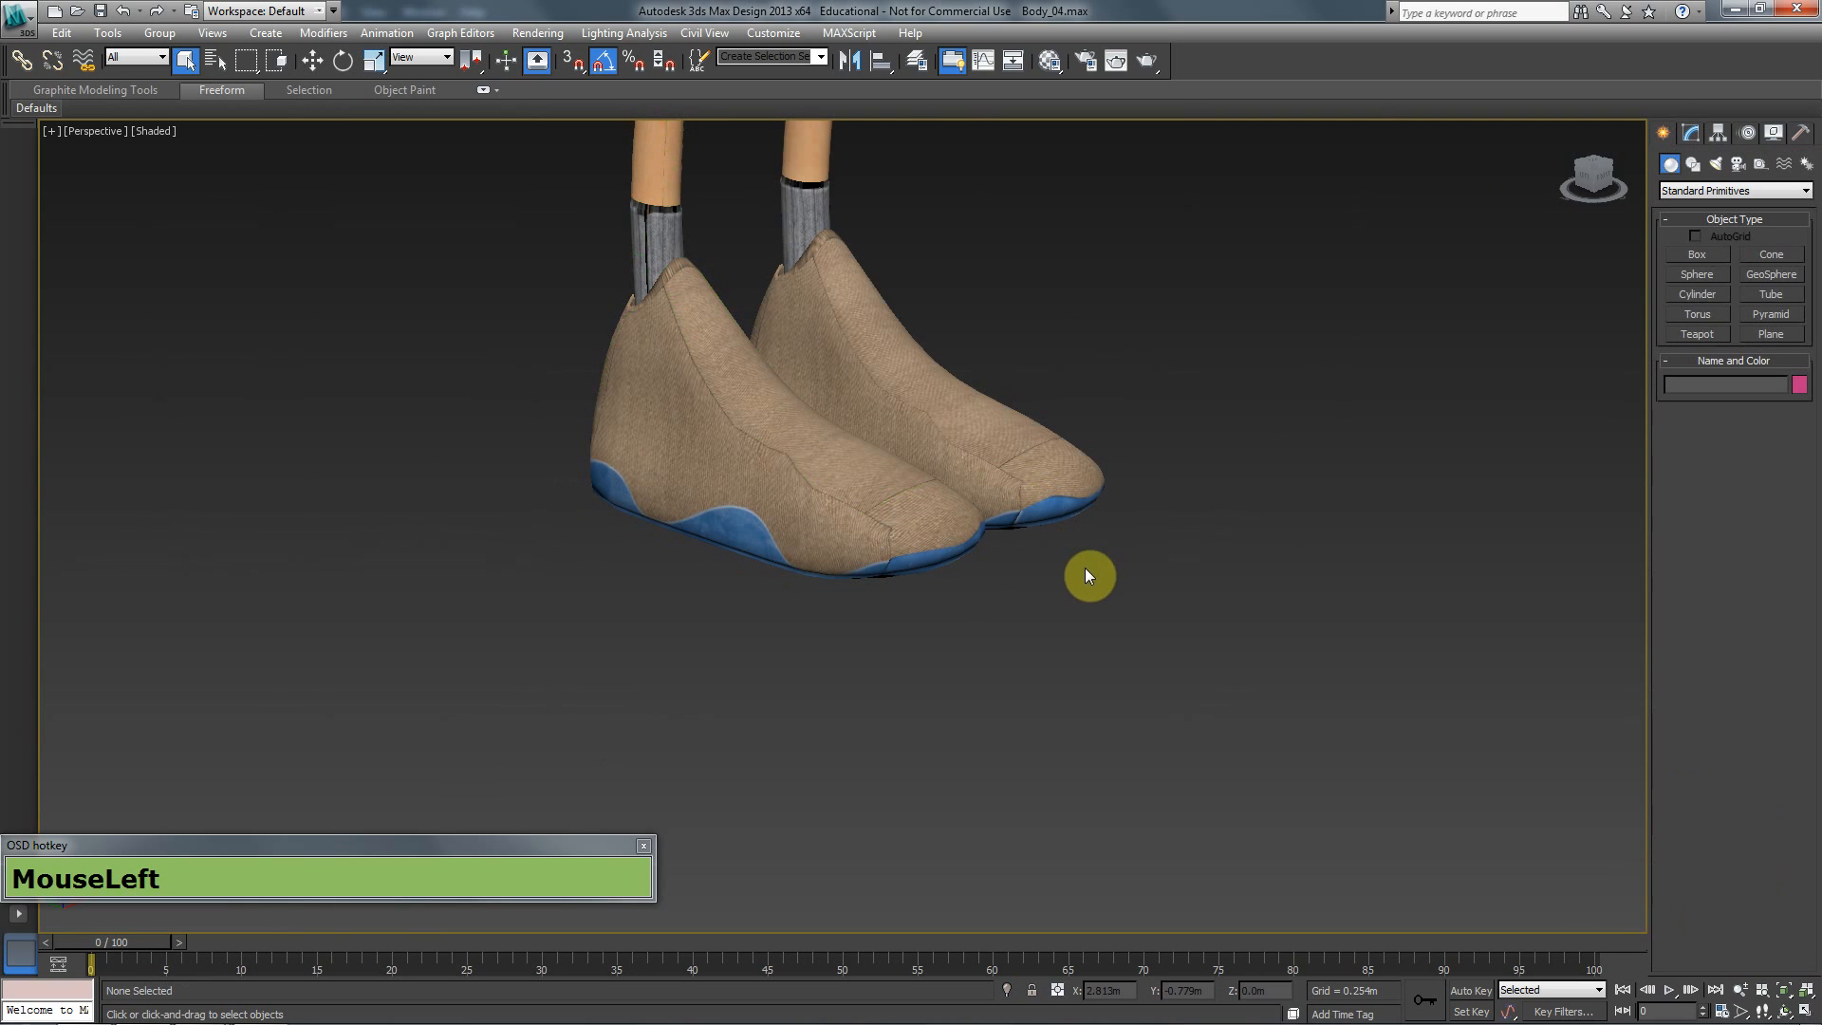
- Examine the blue sole trim on both smoothed shoes around the toes, sides and heels
{"action": "mouse_move", "coordinate": [1088, 571]}
{"action": "left_mouse_down"}
{"action": "mouse_move", "coordinate": [1058, 593]}
{"action": "mouse_move", "coordinate": [1266, 557]}
{"action": "mouse_move", "coordinate": [1030, 579]}
{"action": "mouse_move", "coordinate": [1053, 578]}
{"action": "left_mouse_up"}
{"action": "scroll", "coordinate": [1005, 622], "scroll_direction": "up", "scroll_amount": 10}
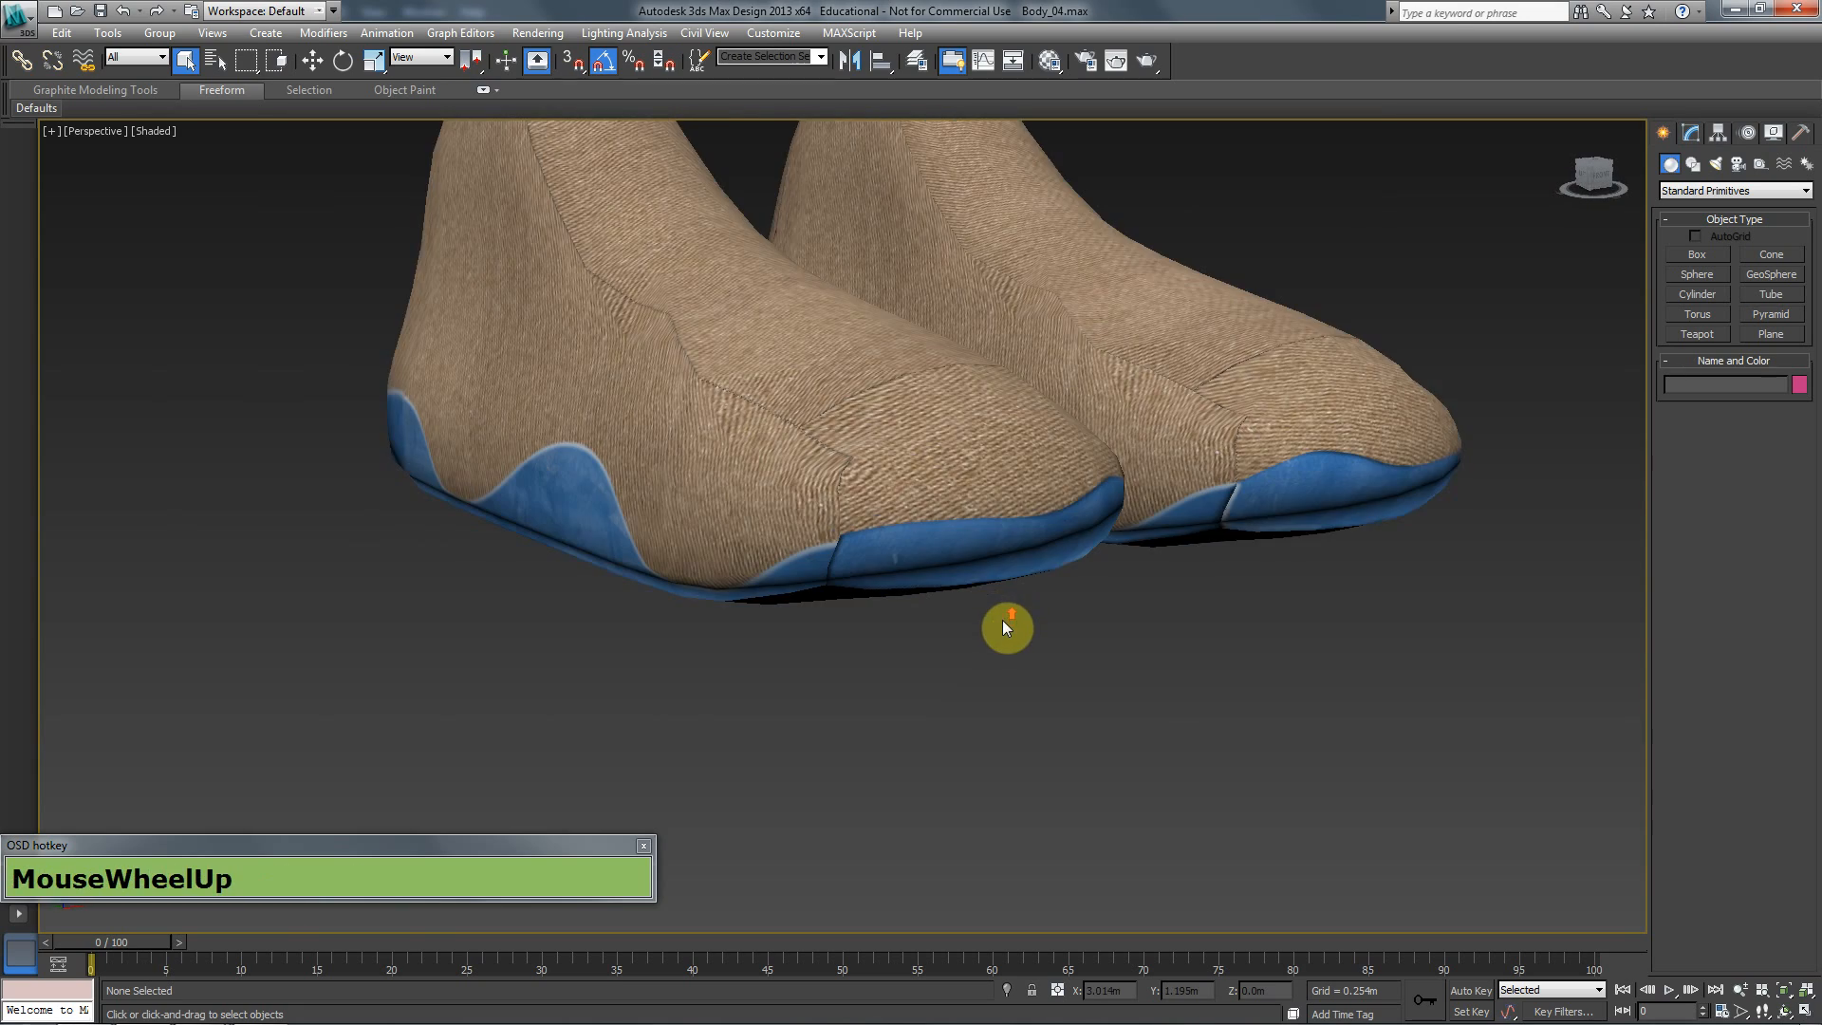
{"action": "mouse_move", "coordinate": [897, 617]}
{"action": "left_mouse_down"}
{"action": "mouse_move", "coordinate": [806, 542]}
{"action": "mouse_move", "coordinate": [964, 610]}
{"action": "mouse_move", "coordinate": [929, 615]}
{"action": "left_mouse_up"}
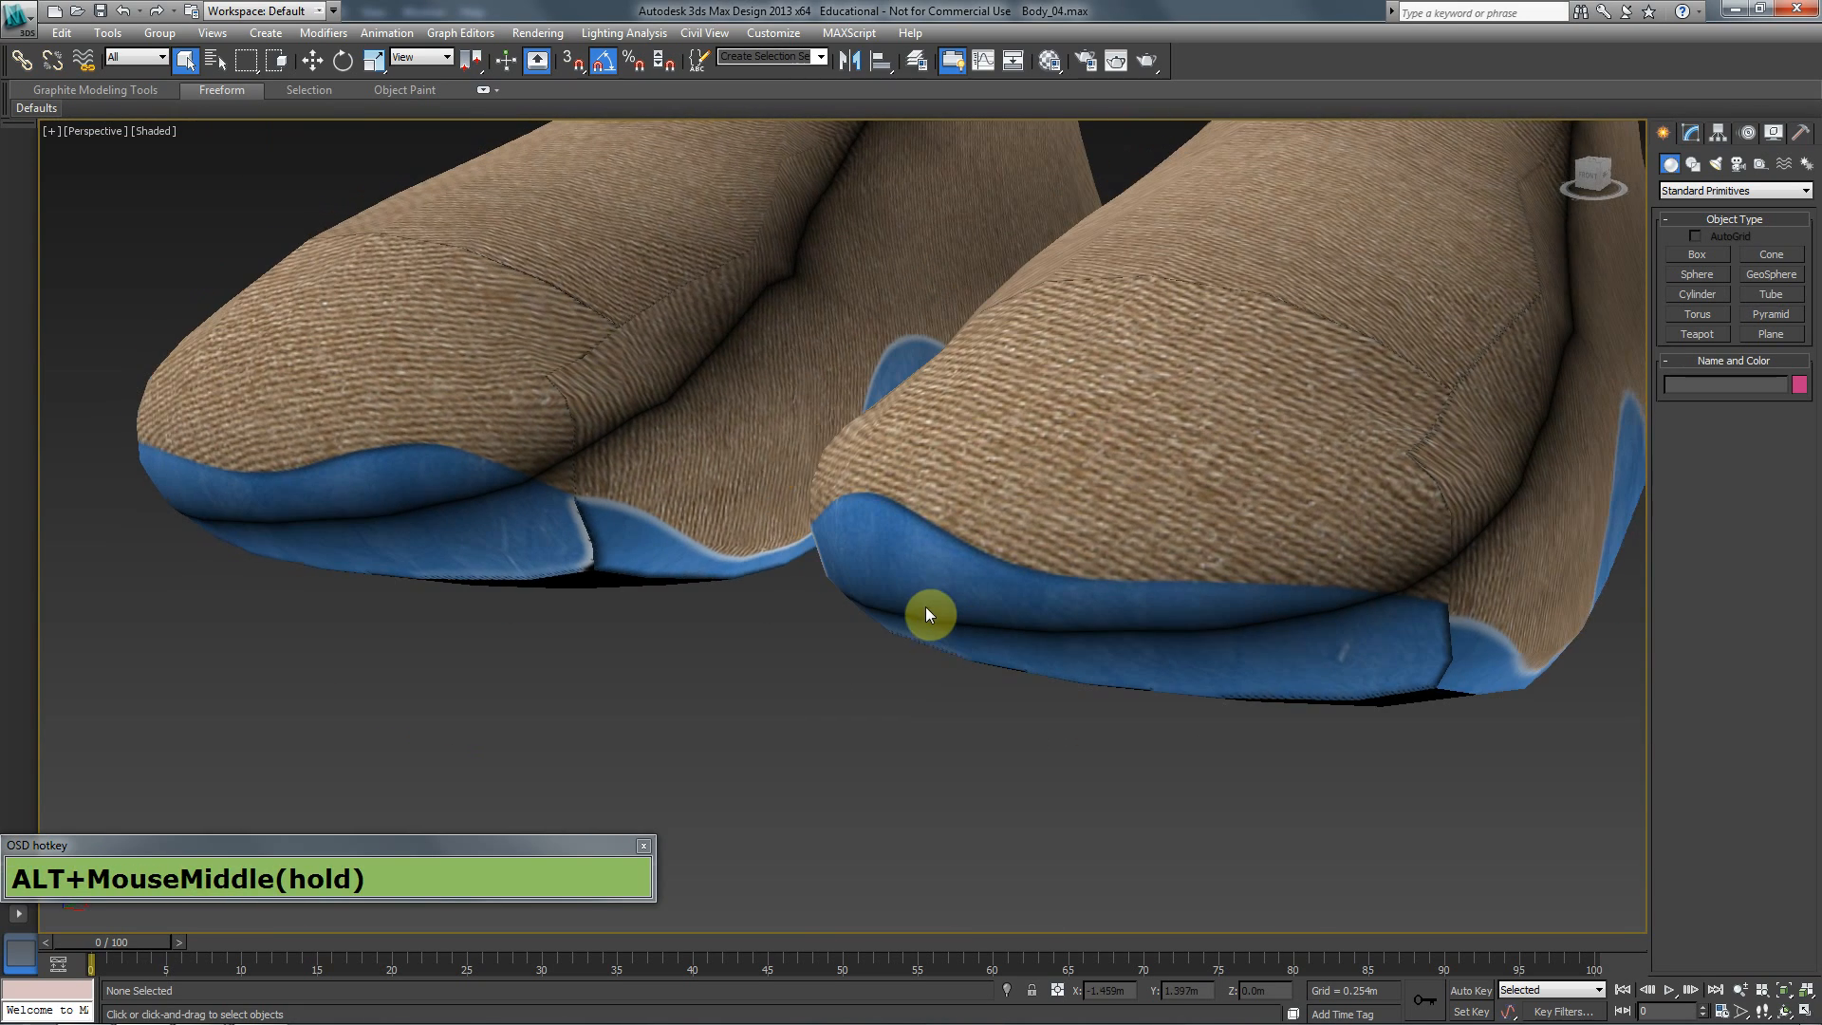
{"action": "left_click_drag", "start_coordinate": [574, 589], "coordinate": [792, 565]}
{"action": "scroll", "coordinate": [1194, 486], "scroll_direction": "down", "scroll_amount": 5}
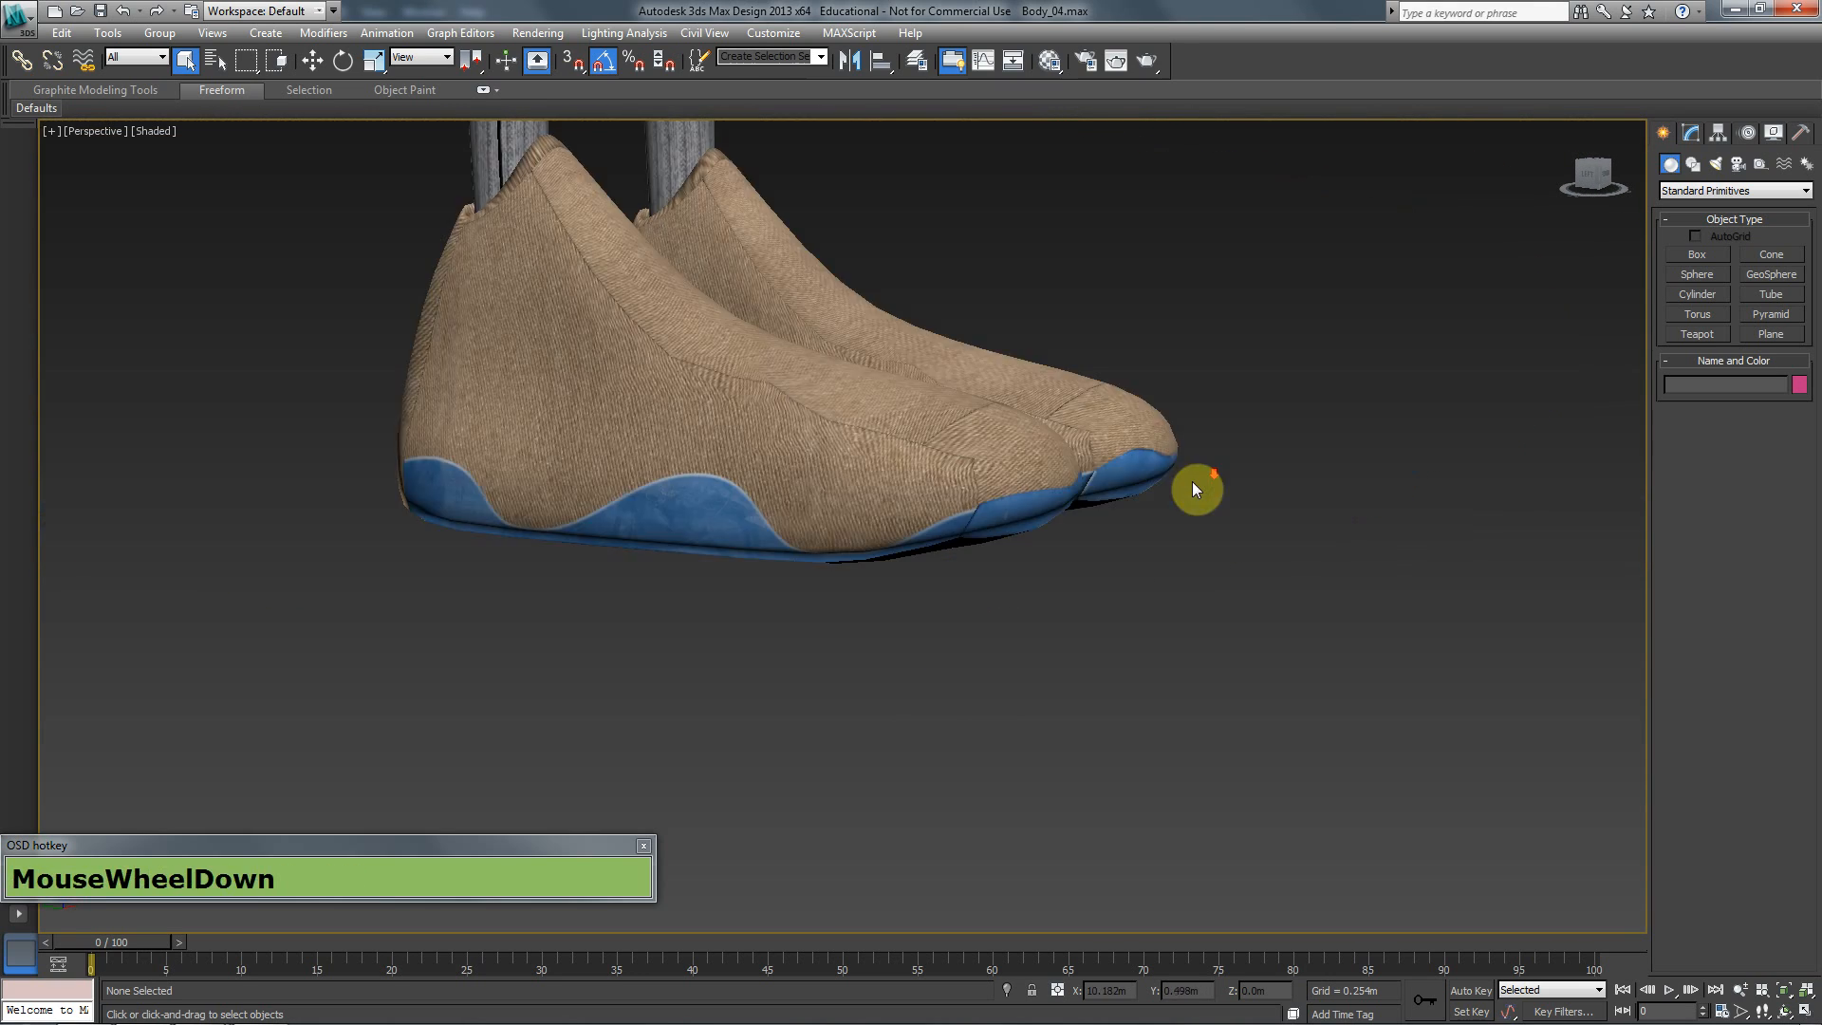
{"action": "left_click_drag", "start_coordinate": [898, 493], "coordinate": [807, 545]}
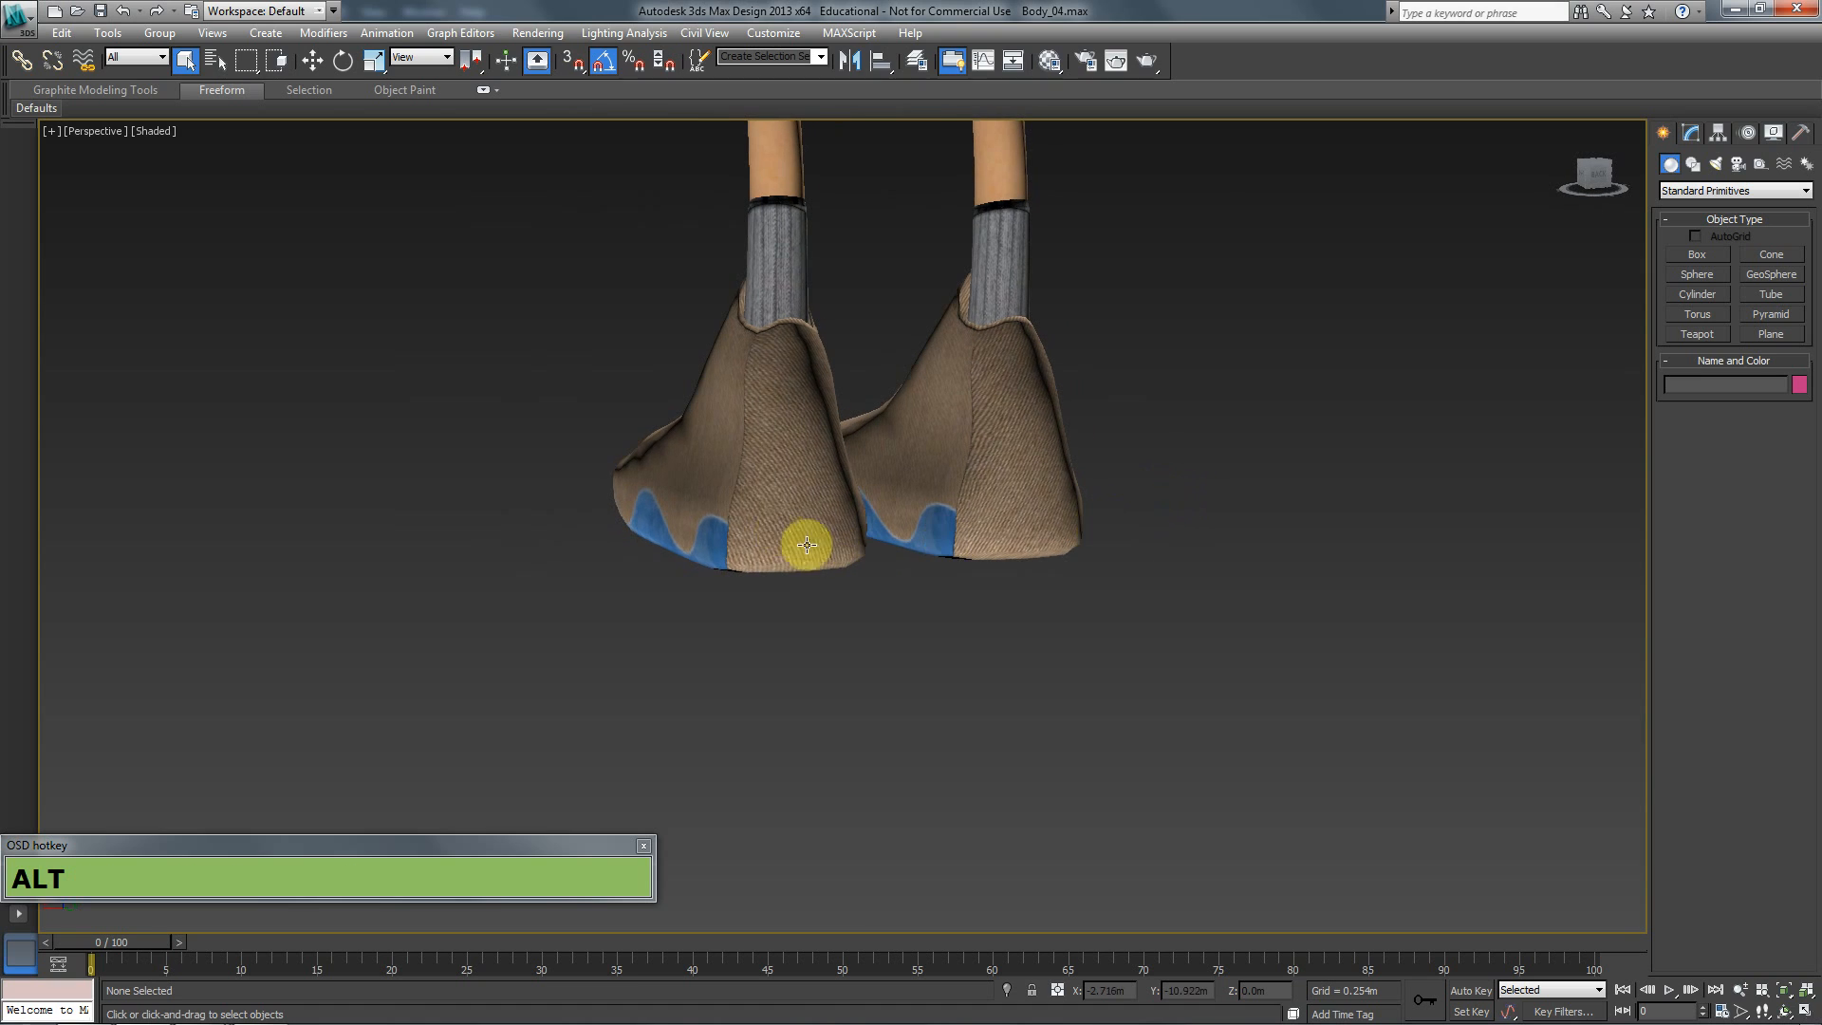
{"action": "left_click_drag", "start_coordinate": [1041, 547], "coordinate": [794, 570]}
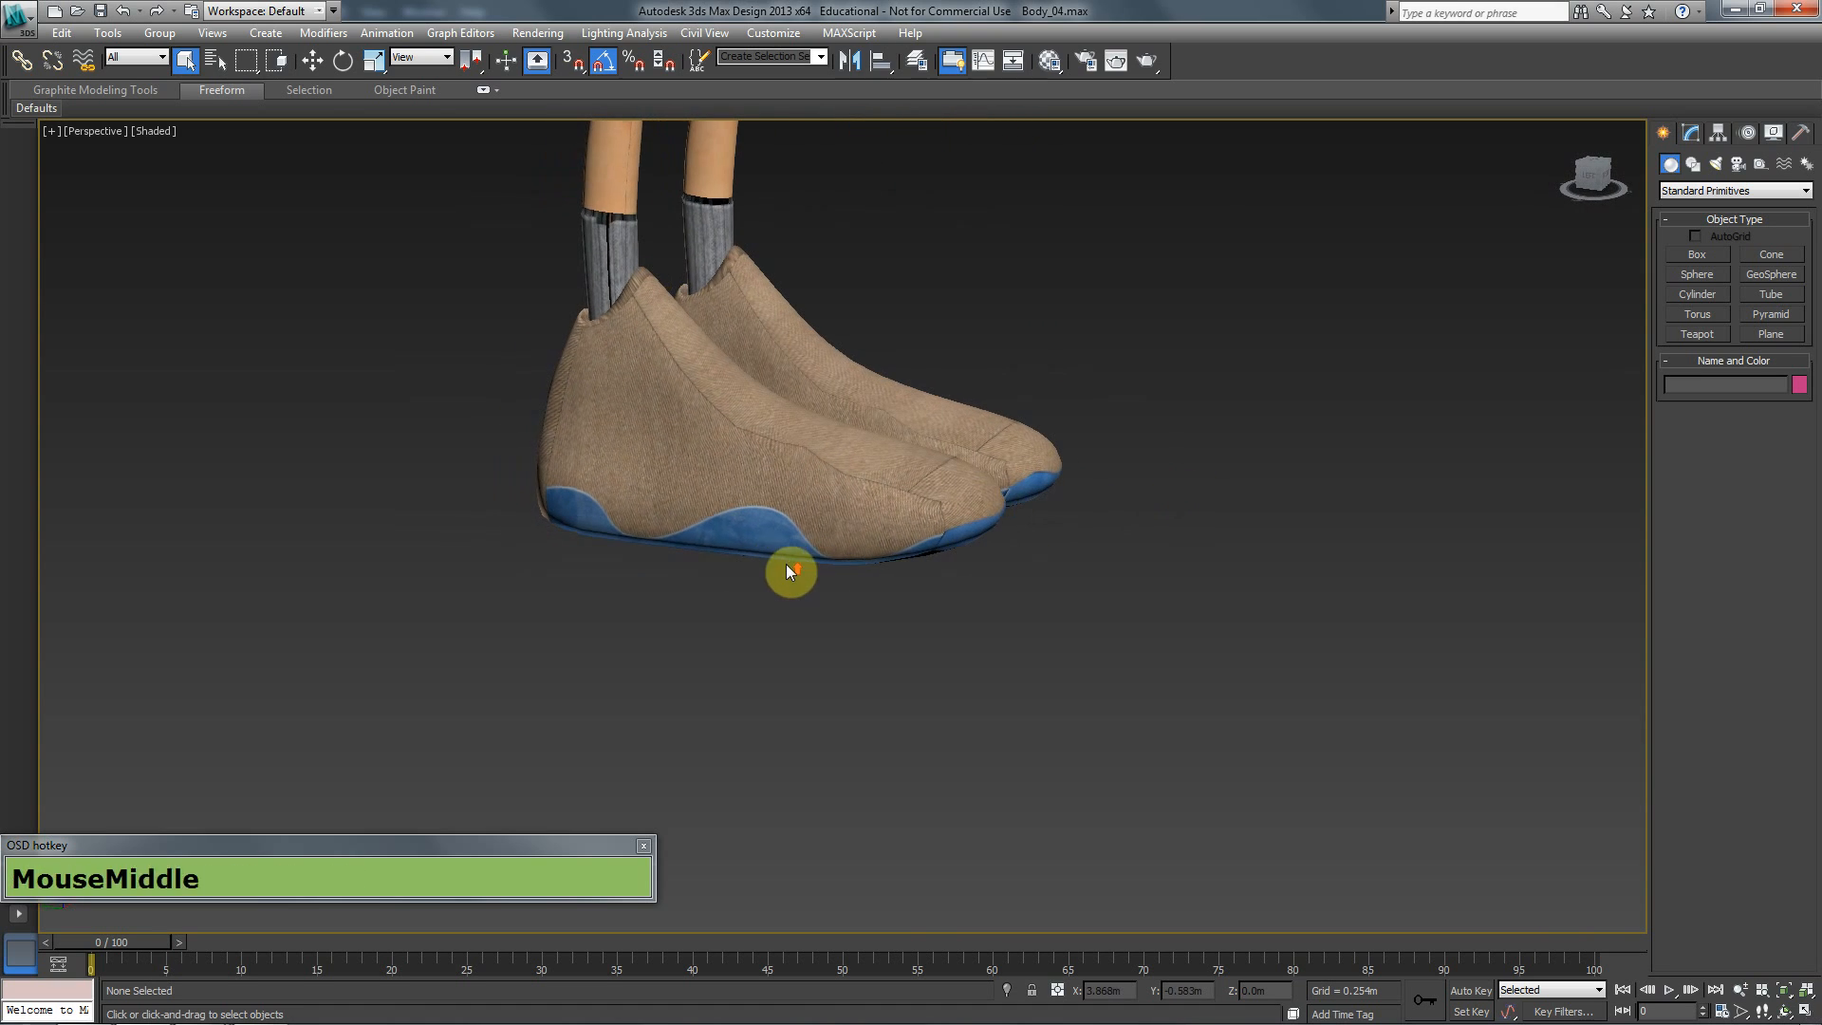
{"action": "scroll", "coordinate": [688, 537], "scroll_direction": "up", "scroll_amount": 3}
{"action": "left_click_drag", "start_coordinate": [689, 537], "coordinate": [1000, 459]}
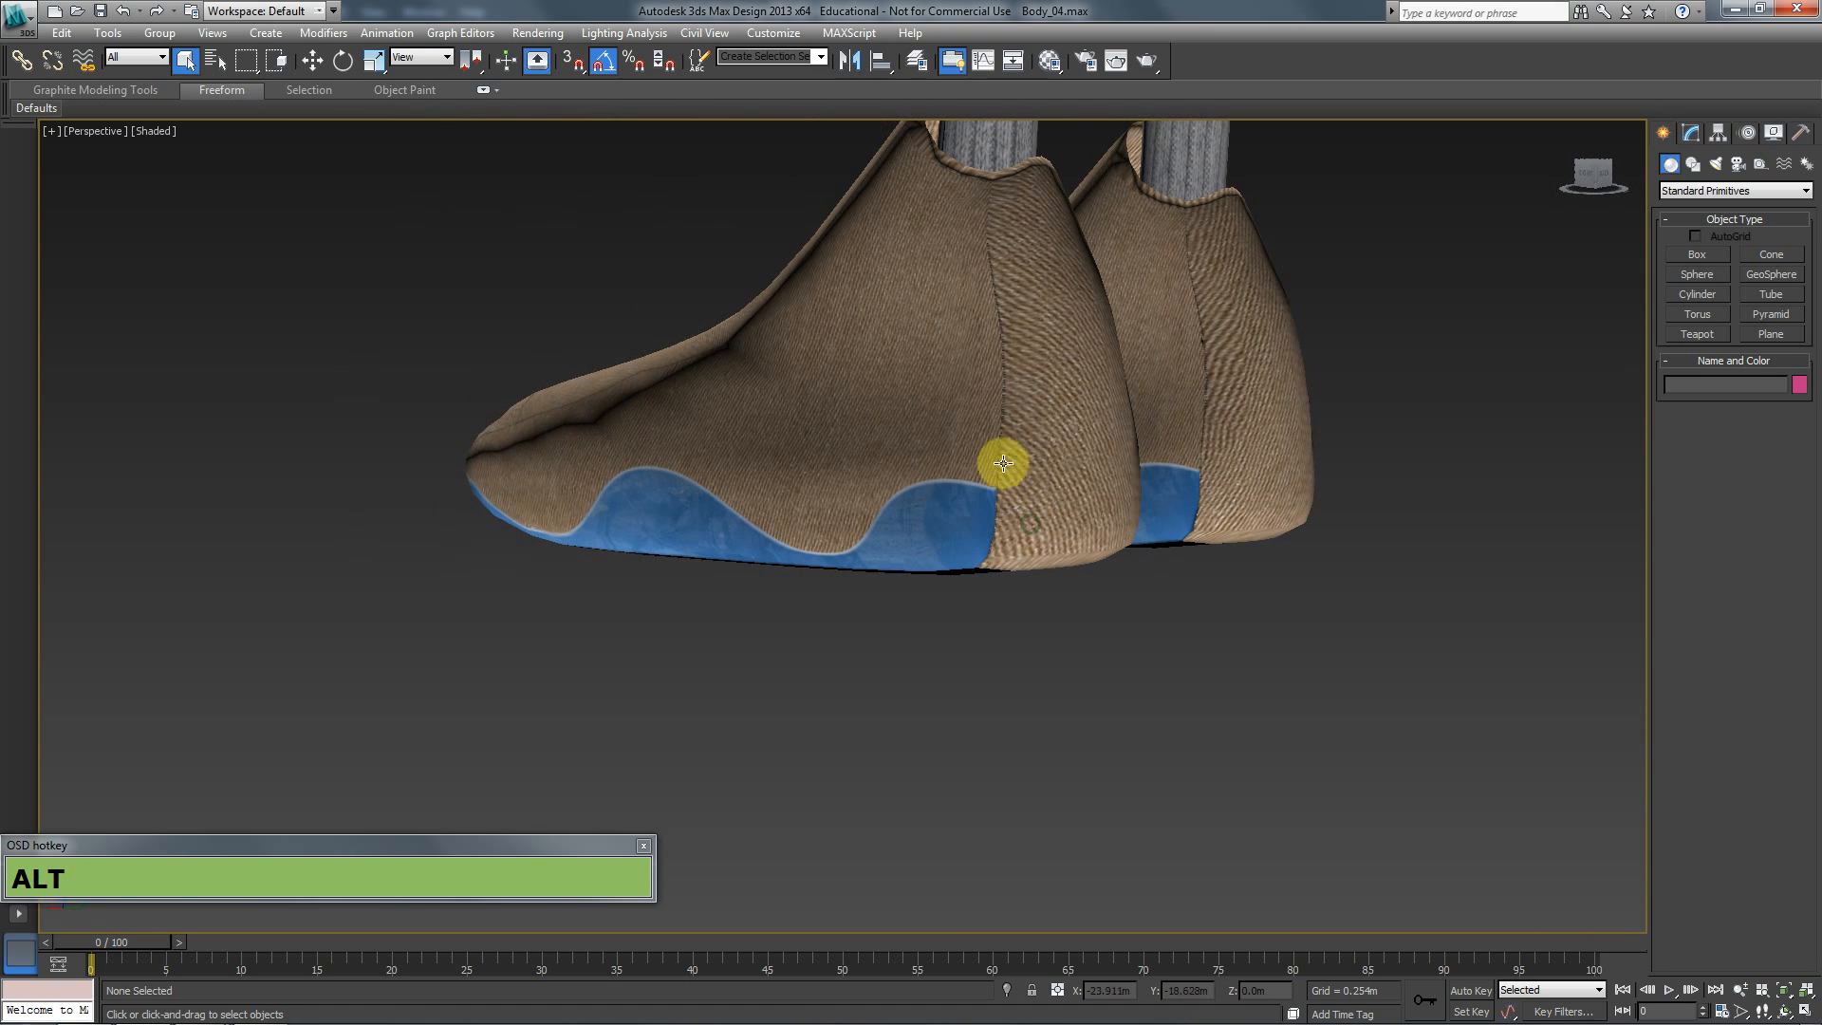
- Select the body model, go to its Unwrap UVW modifier, turn on edged faces and open the UV editor
{"action": "left_click", "coordinate": [997, 475]}
{"action": "left_click", "coordinate": [1691, 133]}
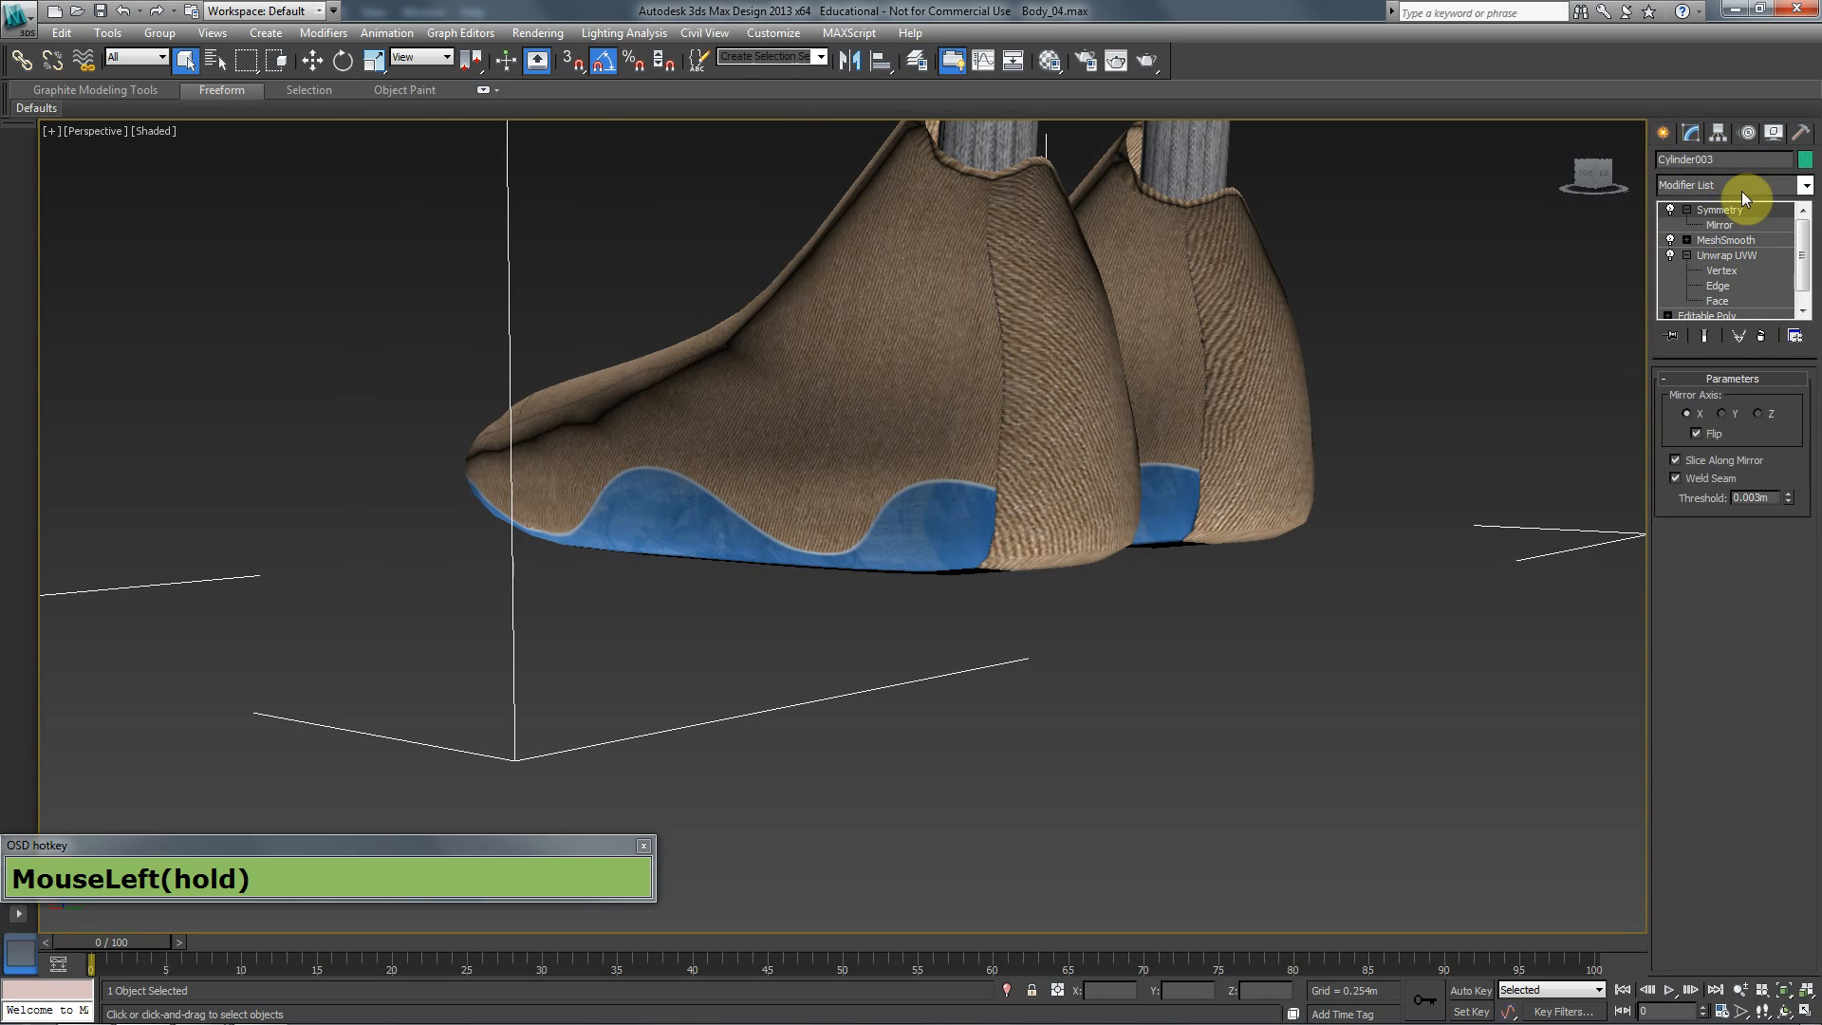
{"action": "left_click", "coordinate": [1738, 261]}
{"action": "key", "text": "F3"}
{"action": "key", "text": "F3"}
{"action": "key", "text": "F4"}
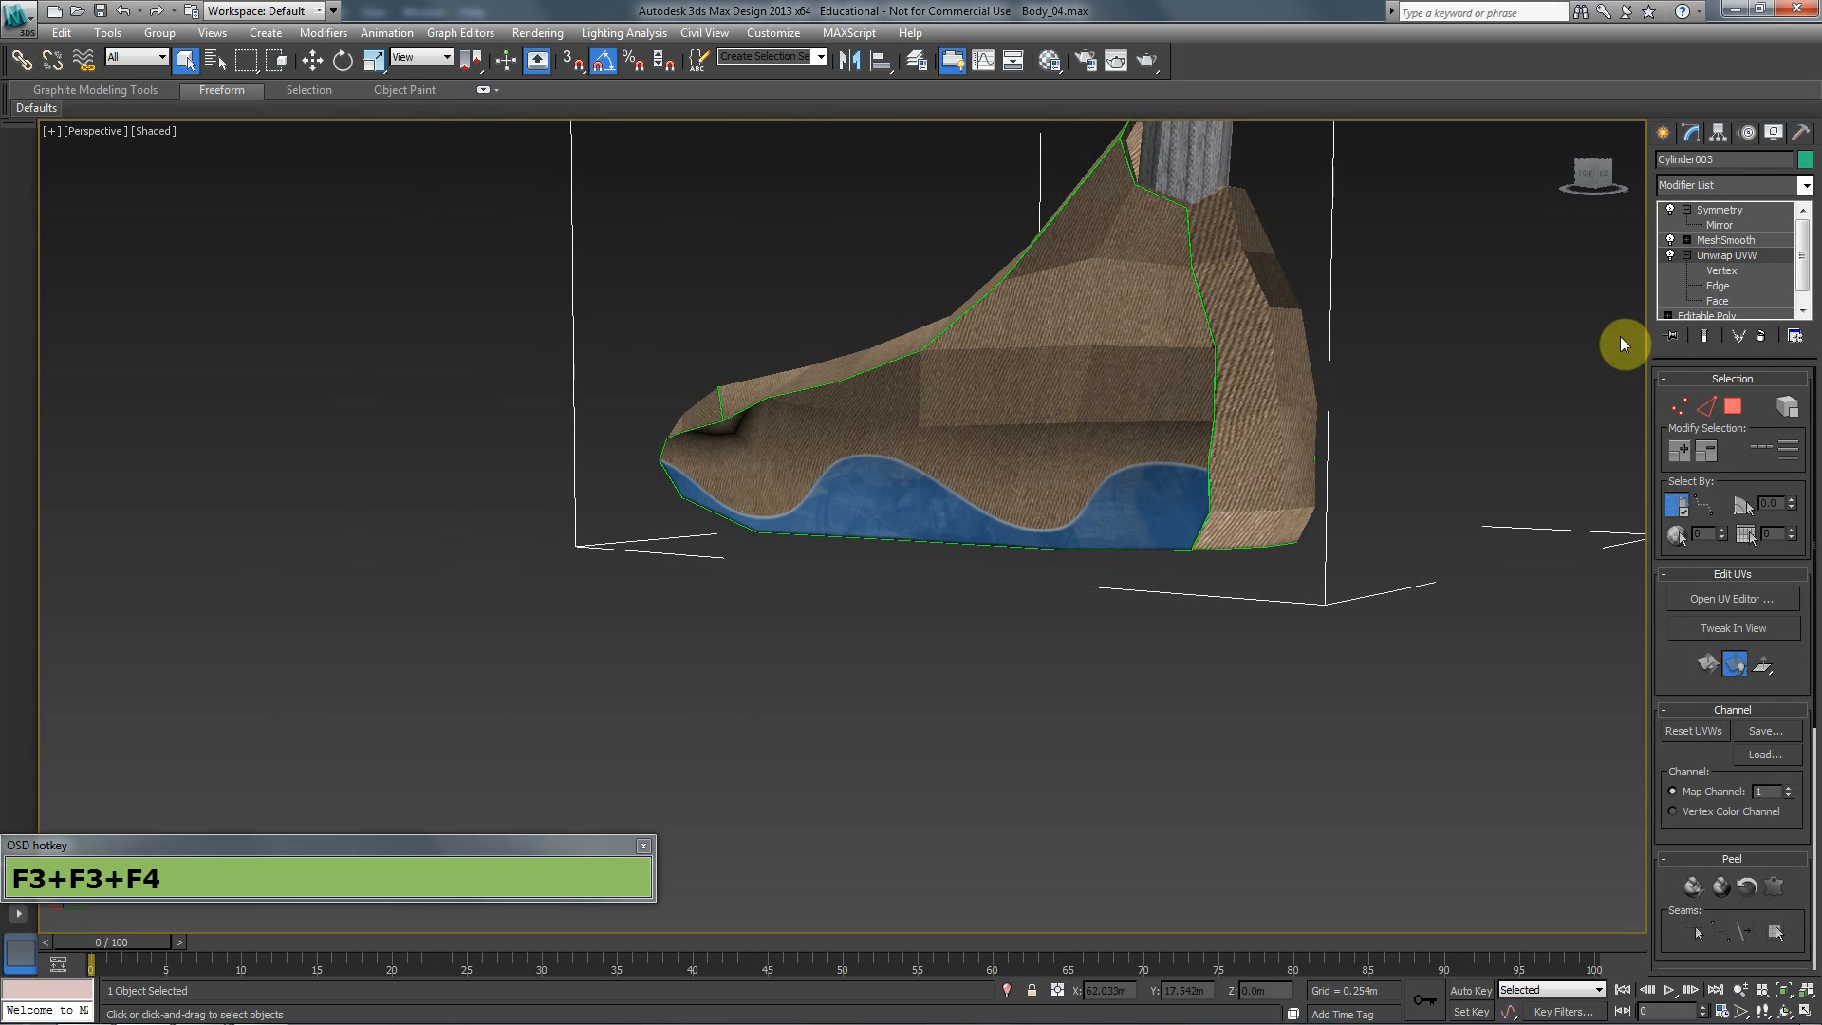
{"action": "left_click", "coordinate": [1729, 596]}
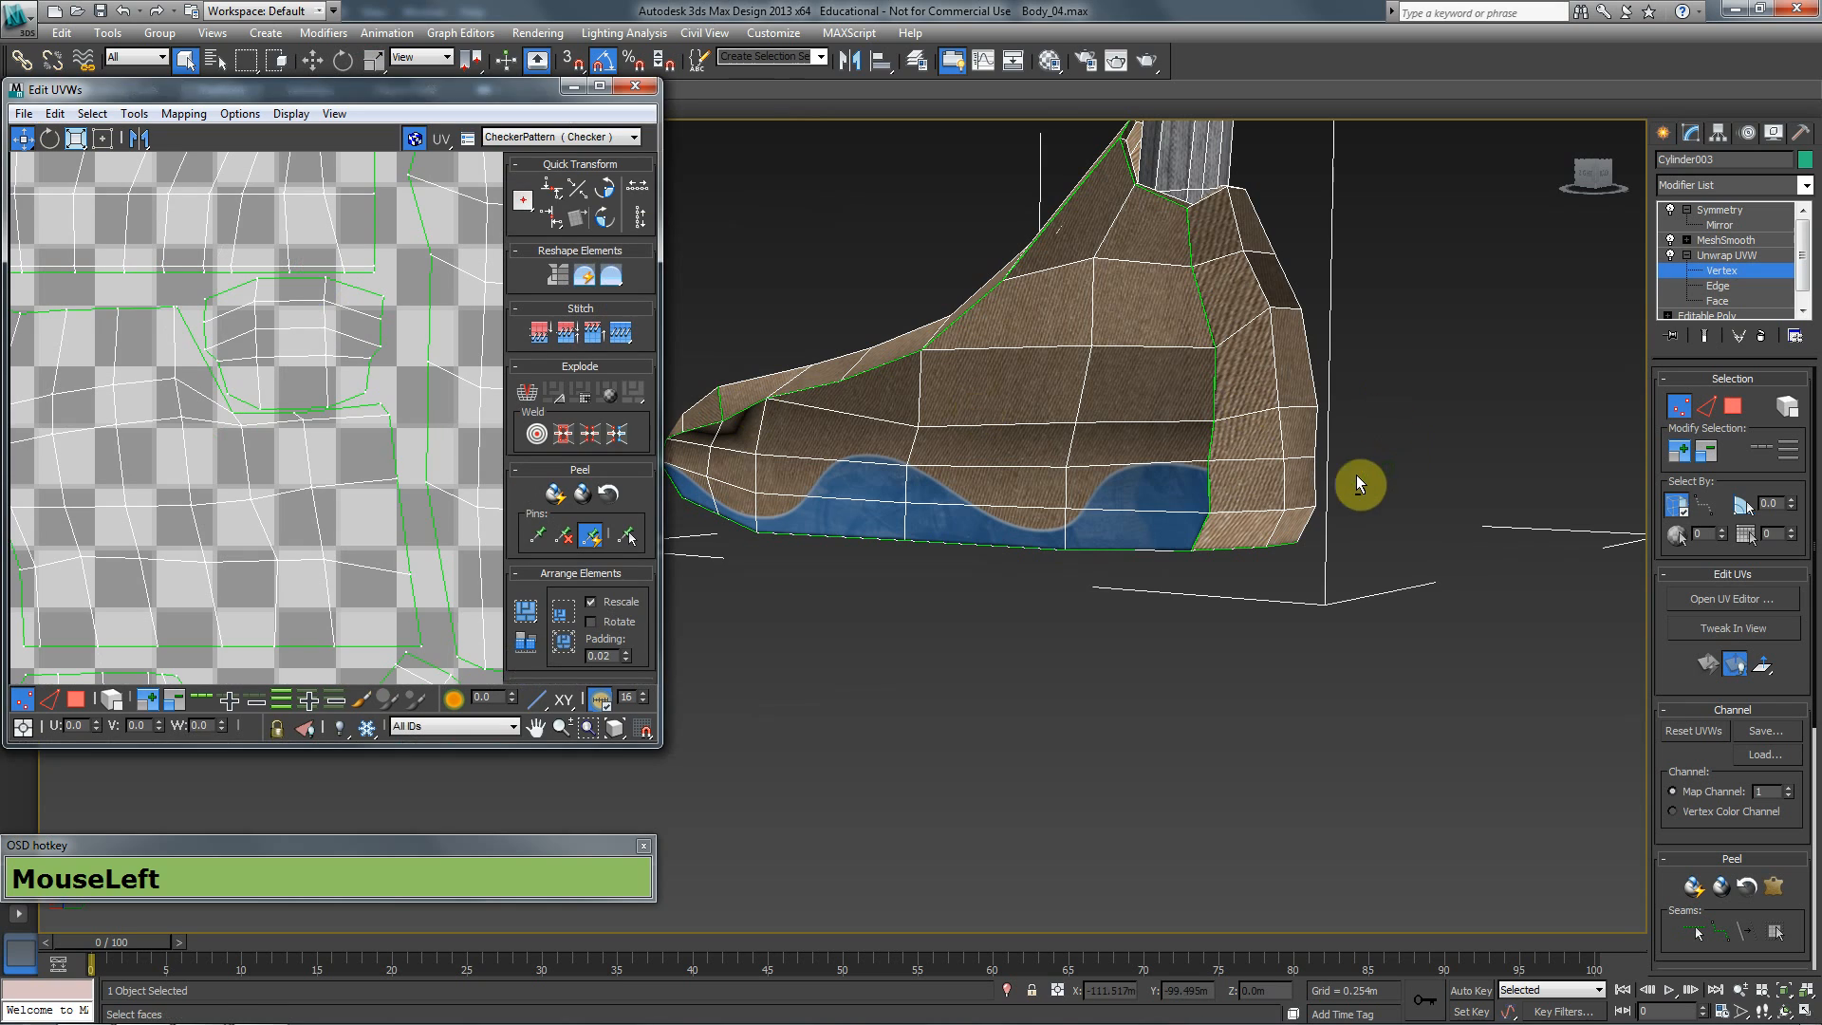
- Select the UV vertex on the shoe's heel seam at the upper edge of the blue trim and reopen the UV editor
{"action": "scroll", "coordinate": [1193, 557], "scroll_direction": "up", "scroll_amount": 3}
{"action": "key", "text": "1"}
{"action": "left_click", "coordinate": [1212, 497]}
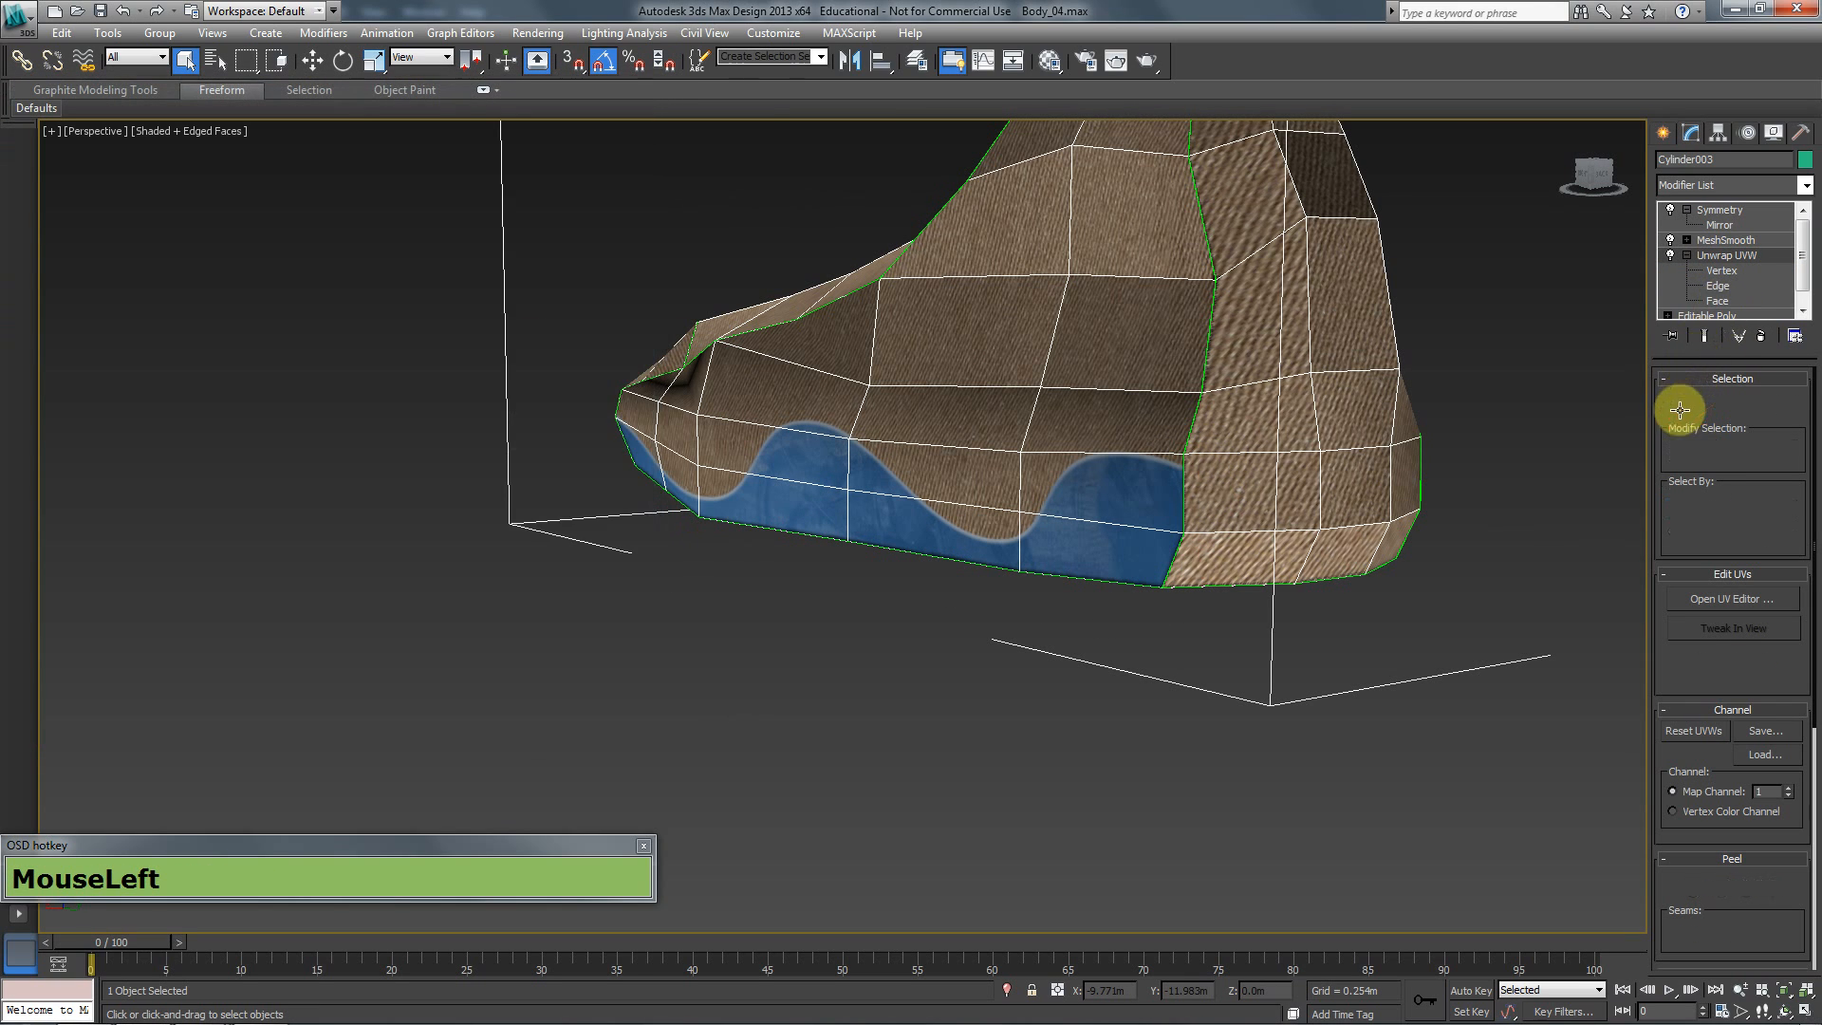
{"action": "left_click", "coordinate": [1722, 271]}
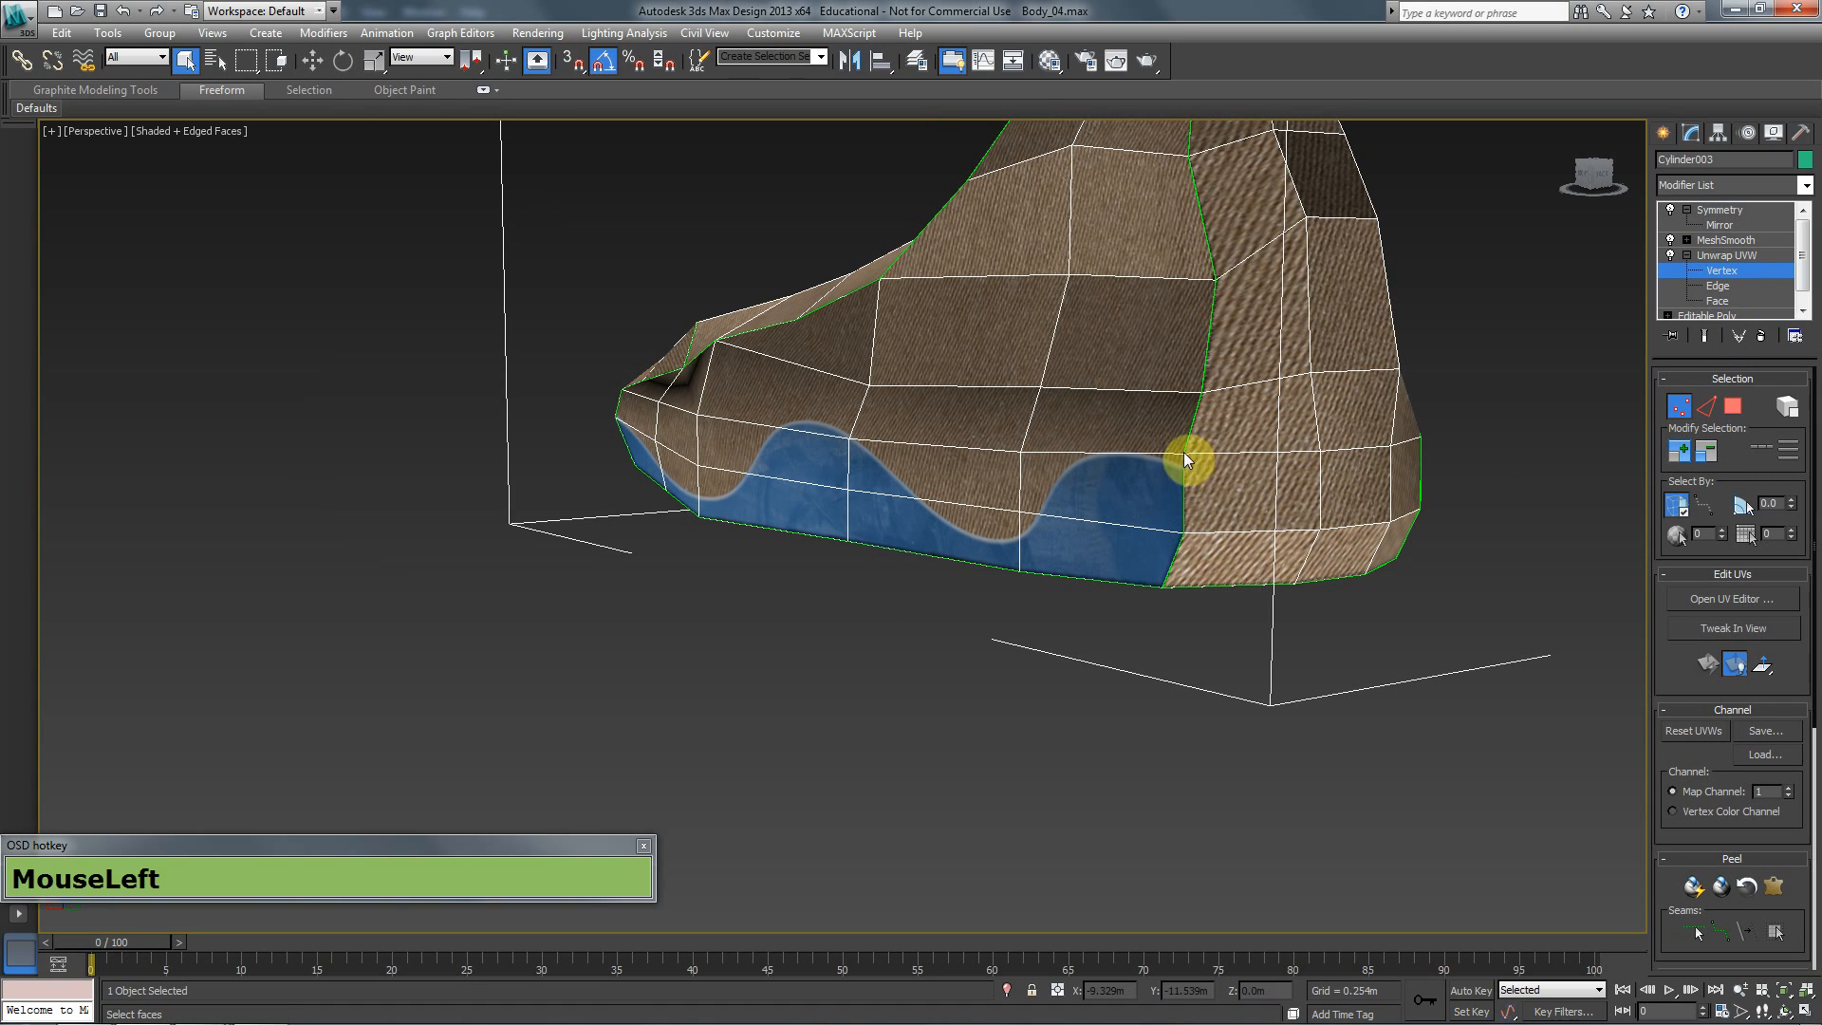
{"action": "left_click", "coordinate": [1182, 453]}
{"action": "left_click", "coordinate": [1746, 596]}
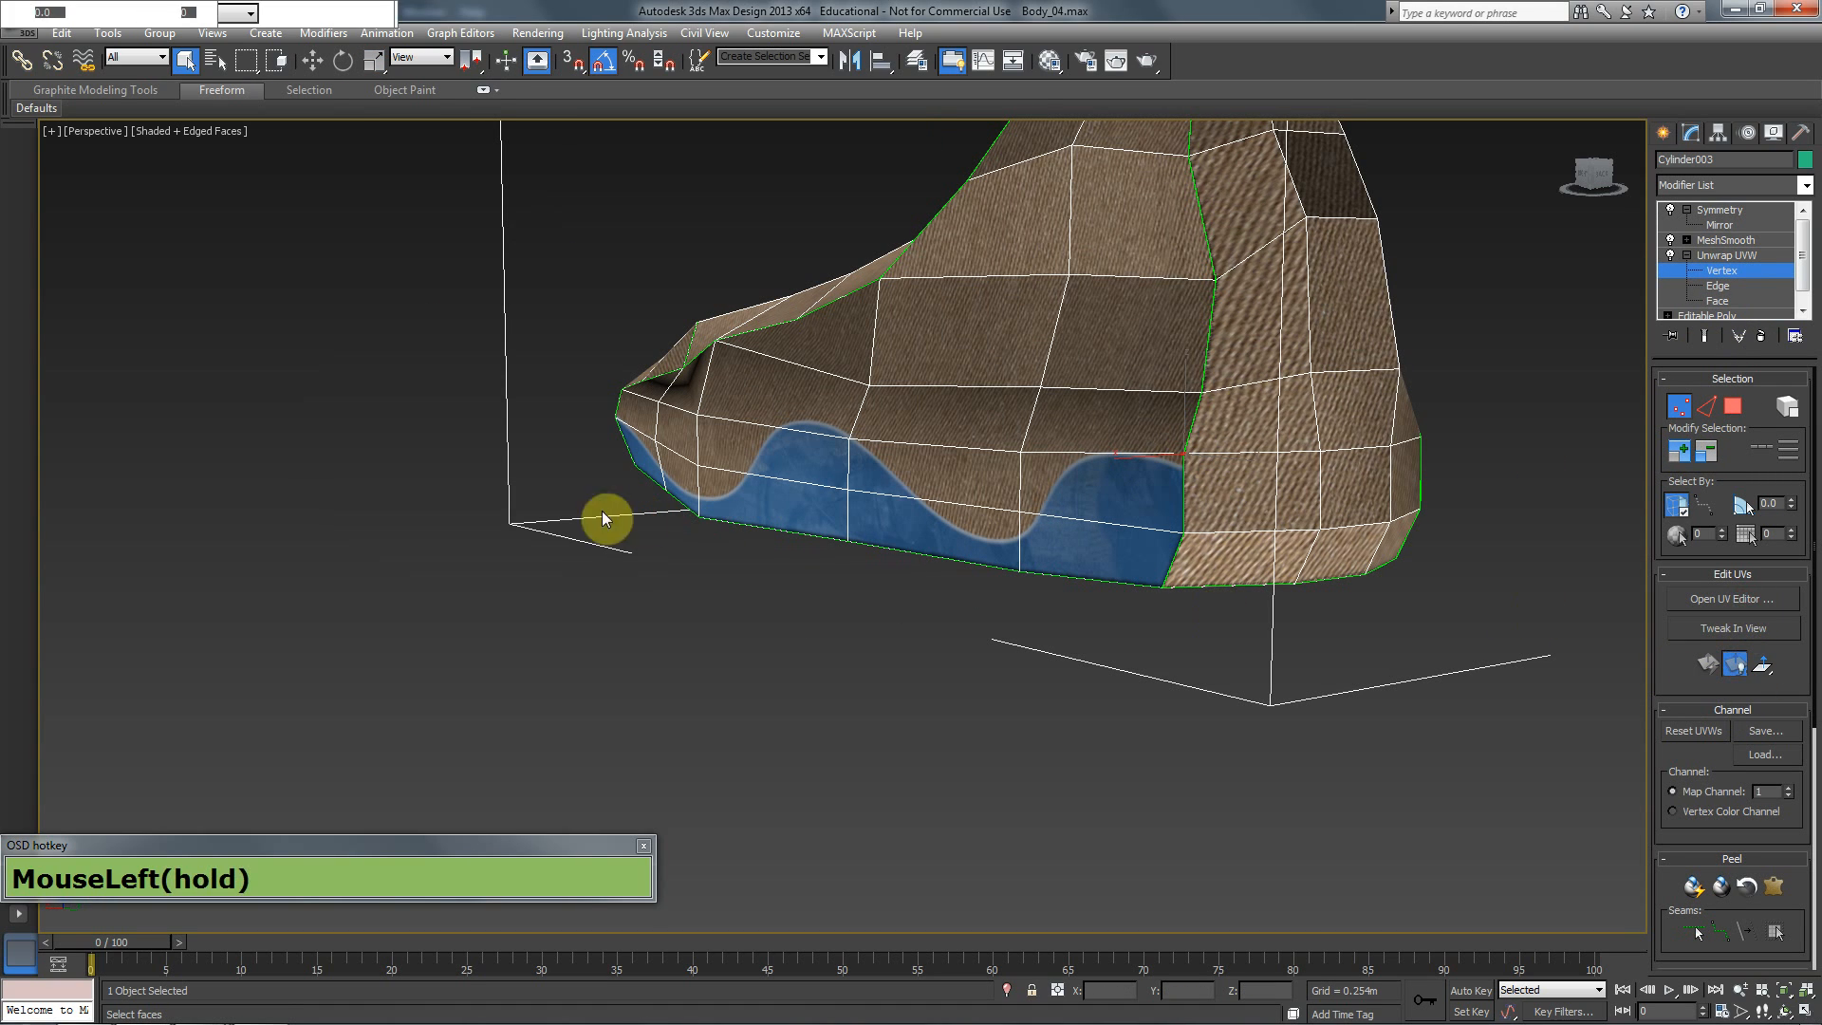
- Locate the selected heel-seam vertex on the shoe side and heel pieces of the UV layout
{"action": "middle_click", "coordinate": [334, 420]}
{"action": "scroll", "coordinate": [342, 421], "scroll_direction": "down", "scroll_amount": 3}
{"action": "scroll", "coordinate": [395, 527], "scroll_direction": "down", "scroll_amount": 1}
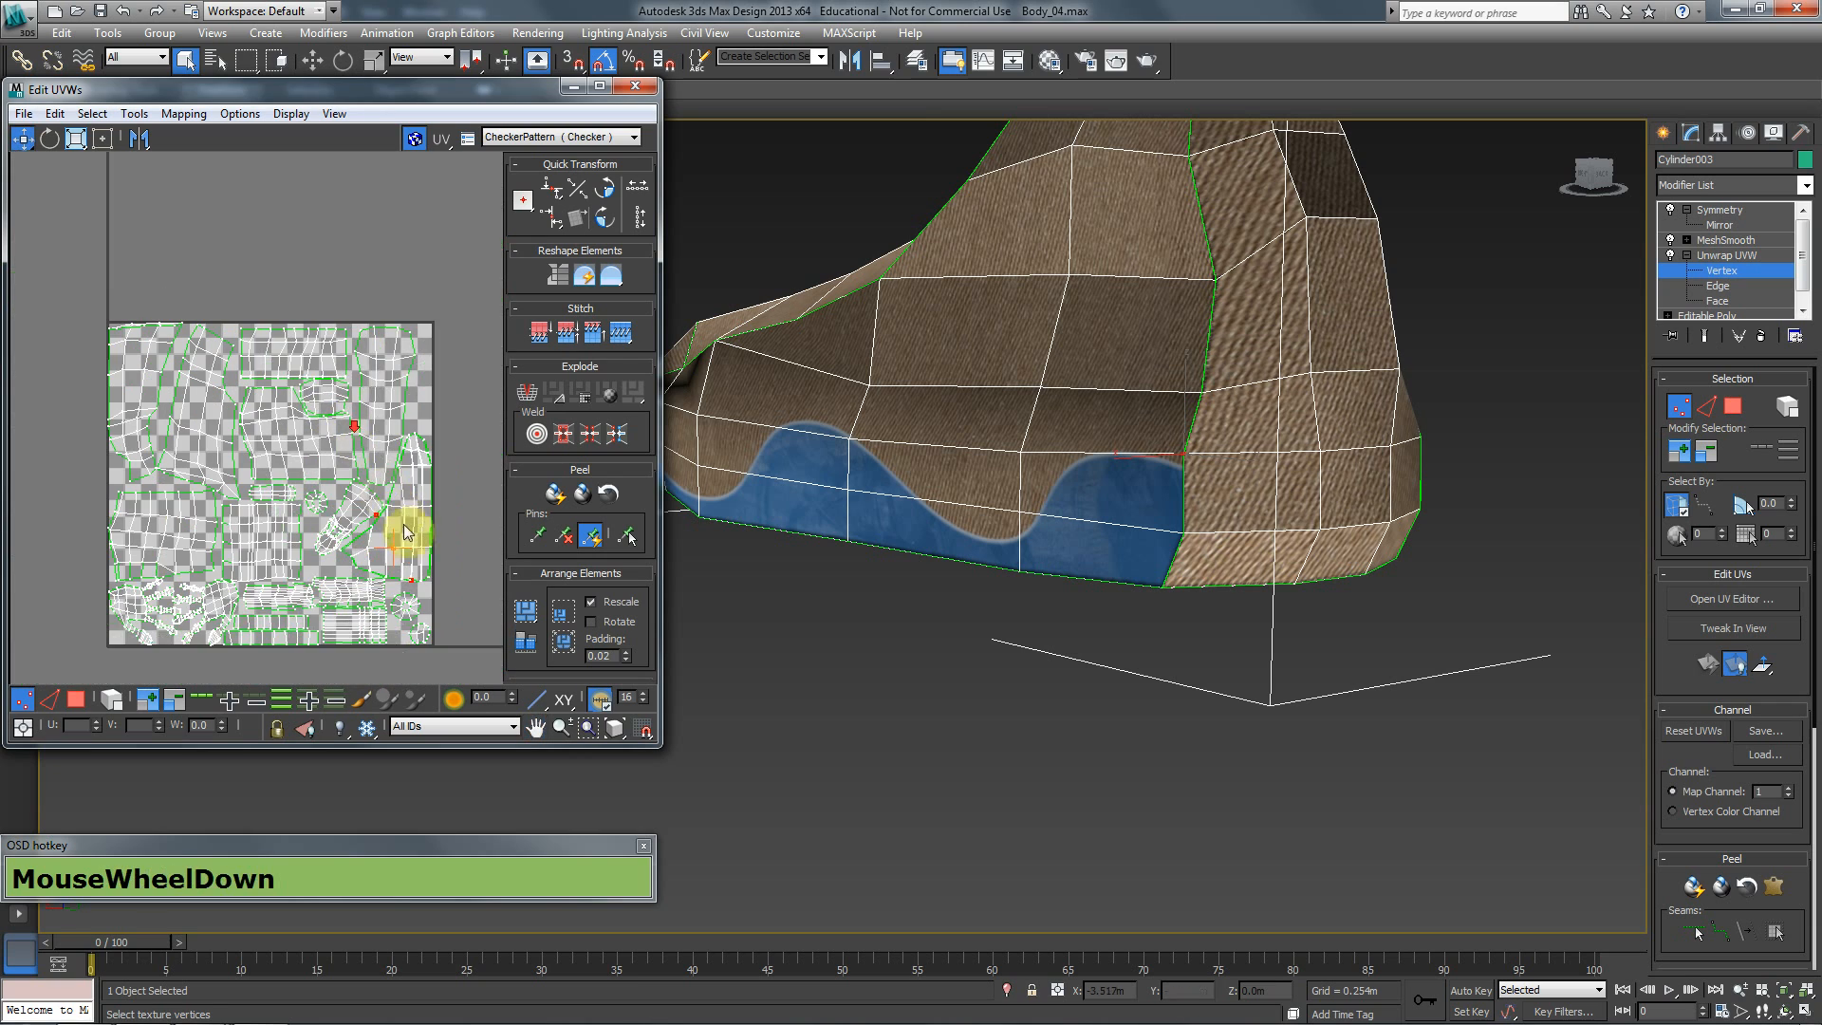
{"action": "middle_click", "coordinate": [338, 418]}
{"action": "scroll", "coordinate": [500, 443], "scroll_direction": "up", "scroll_amount": 2}
{"action": "scroll", "coordinate": [500, 444], "scroll_direction": "up", "scroll_amount": 2}
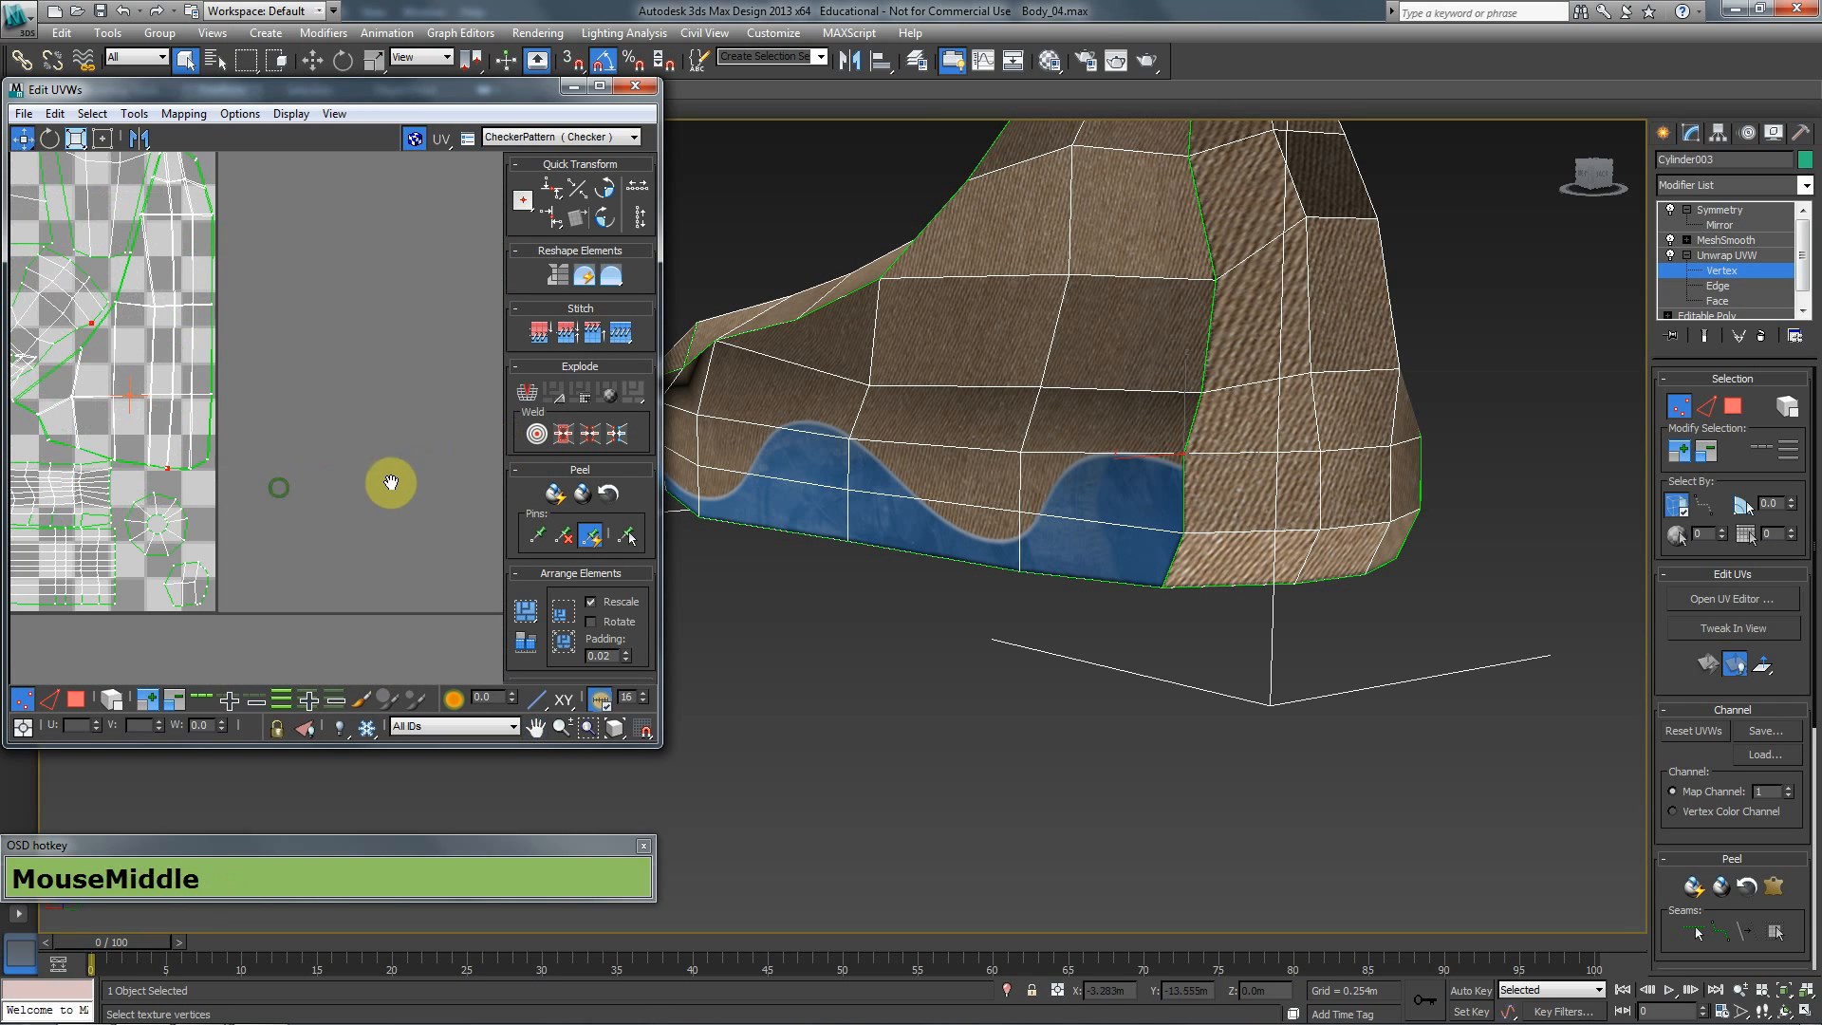
{"action": "middle_click", "coordinate": [391, 484]}
{"action": "scroll", "coordinate": [287, 486], "scroll_direction": "up", "scroll_amount": 1}
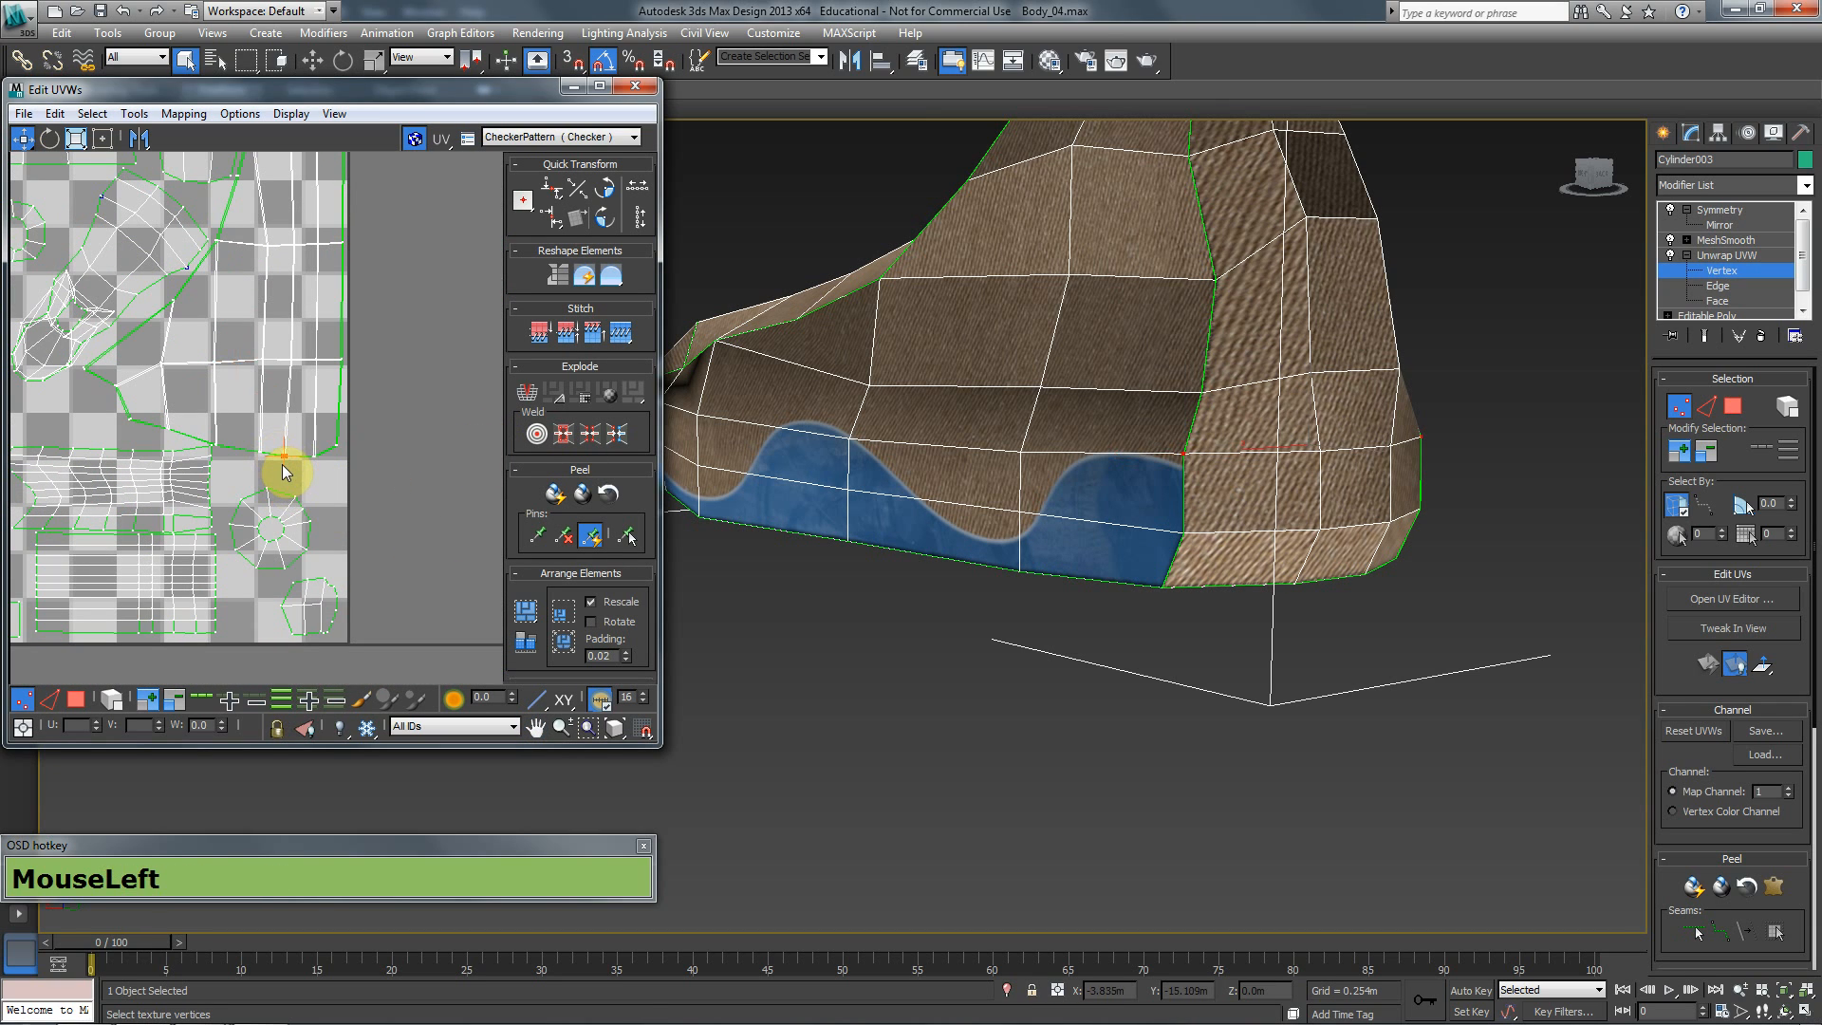
{"action": "middle_click", "coordinate": [305, 352]}
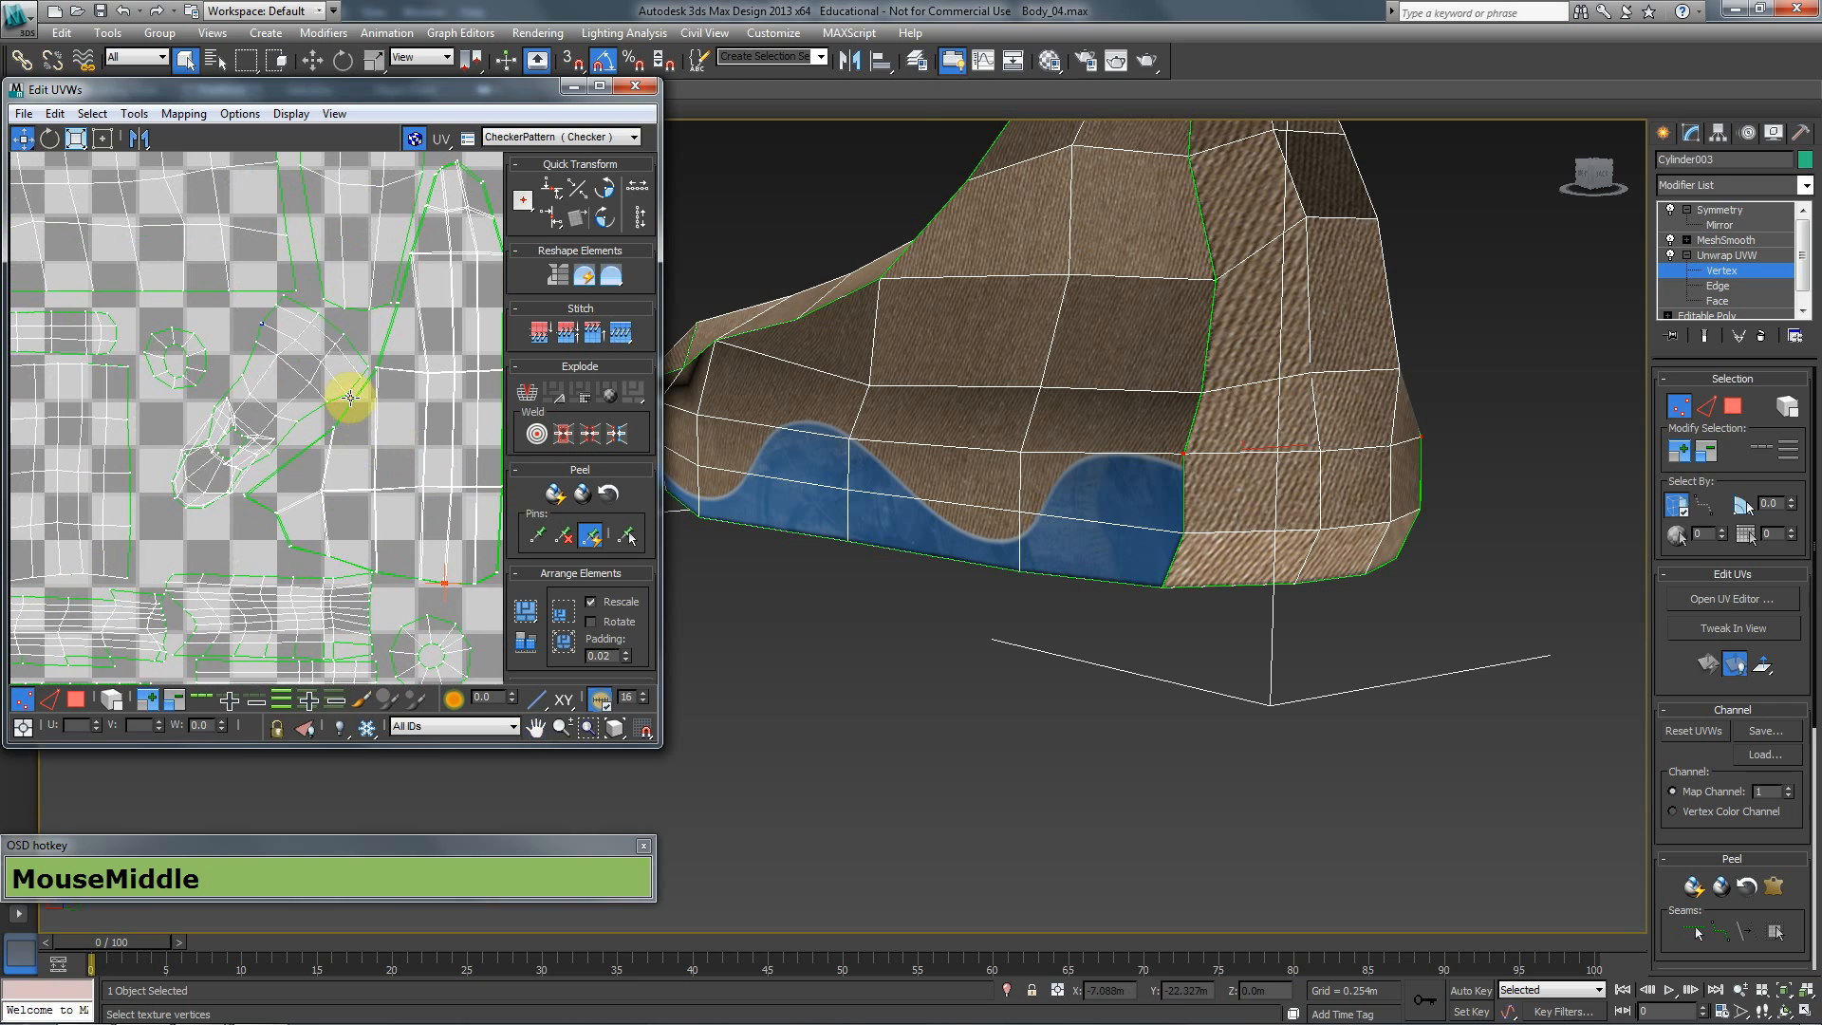
{"action": "scroll", "coordinate": [356, 384], "scroll_direction": "up", "scroll_amount": 2}
{"action": "middle_click", "coordinate": [411, 371]}
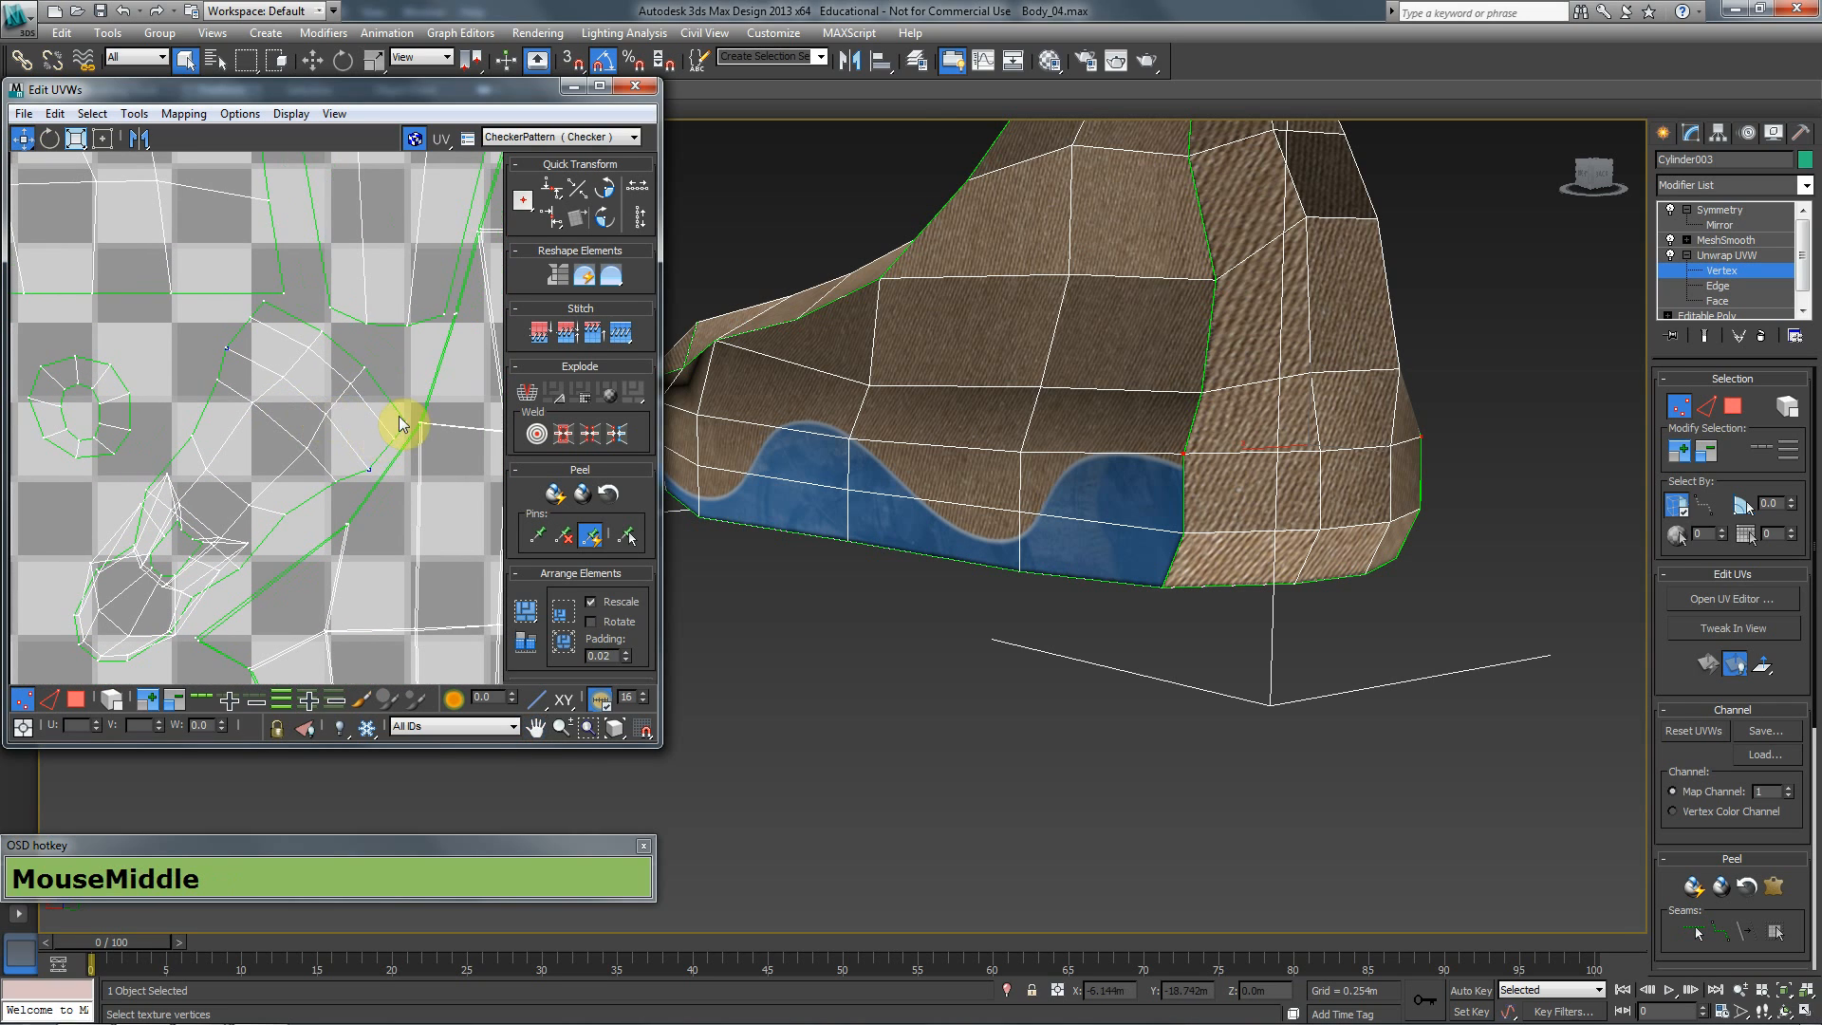
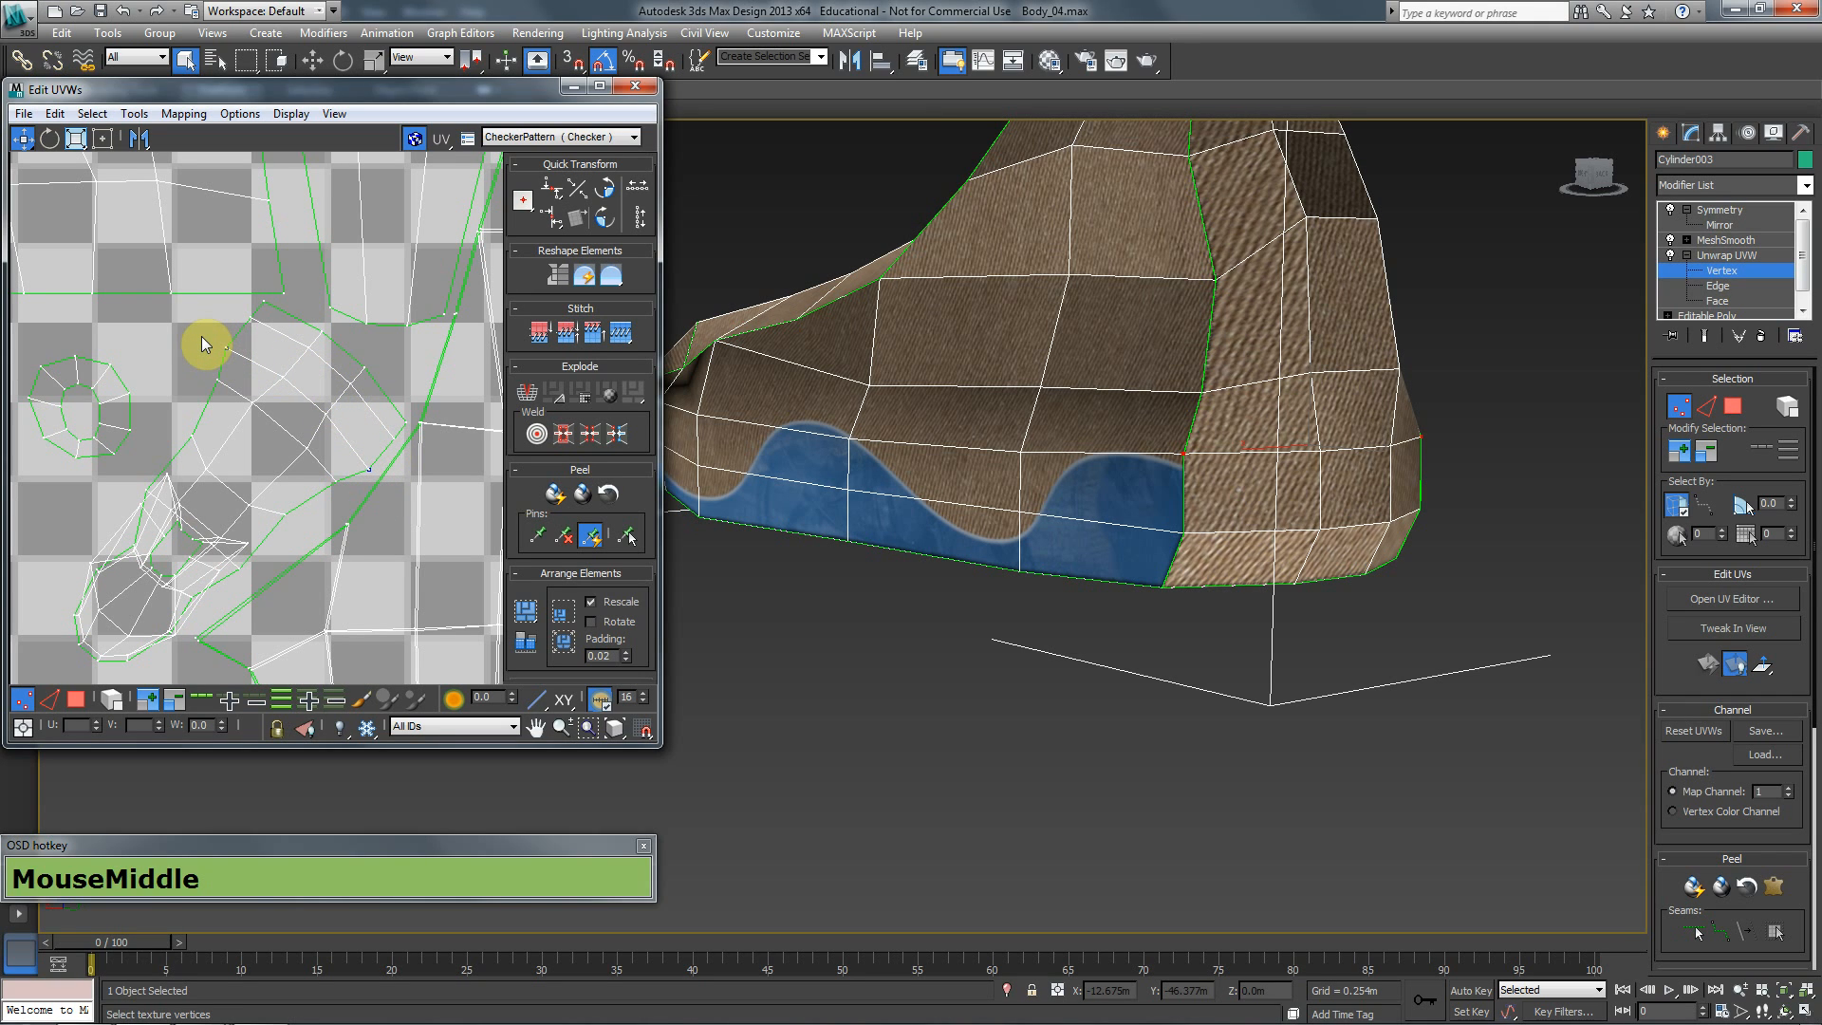
- Switch to Photoshop and show the UV layer over the shoe pieces of the texture
{"action": "key", "text": "alt+Tab"}
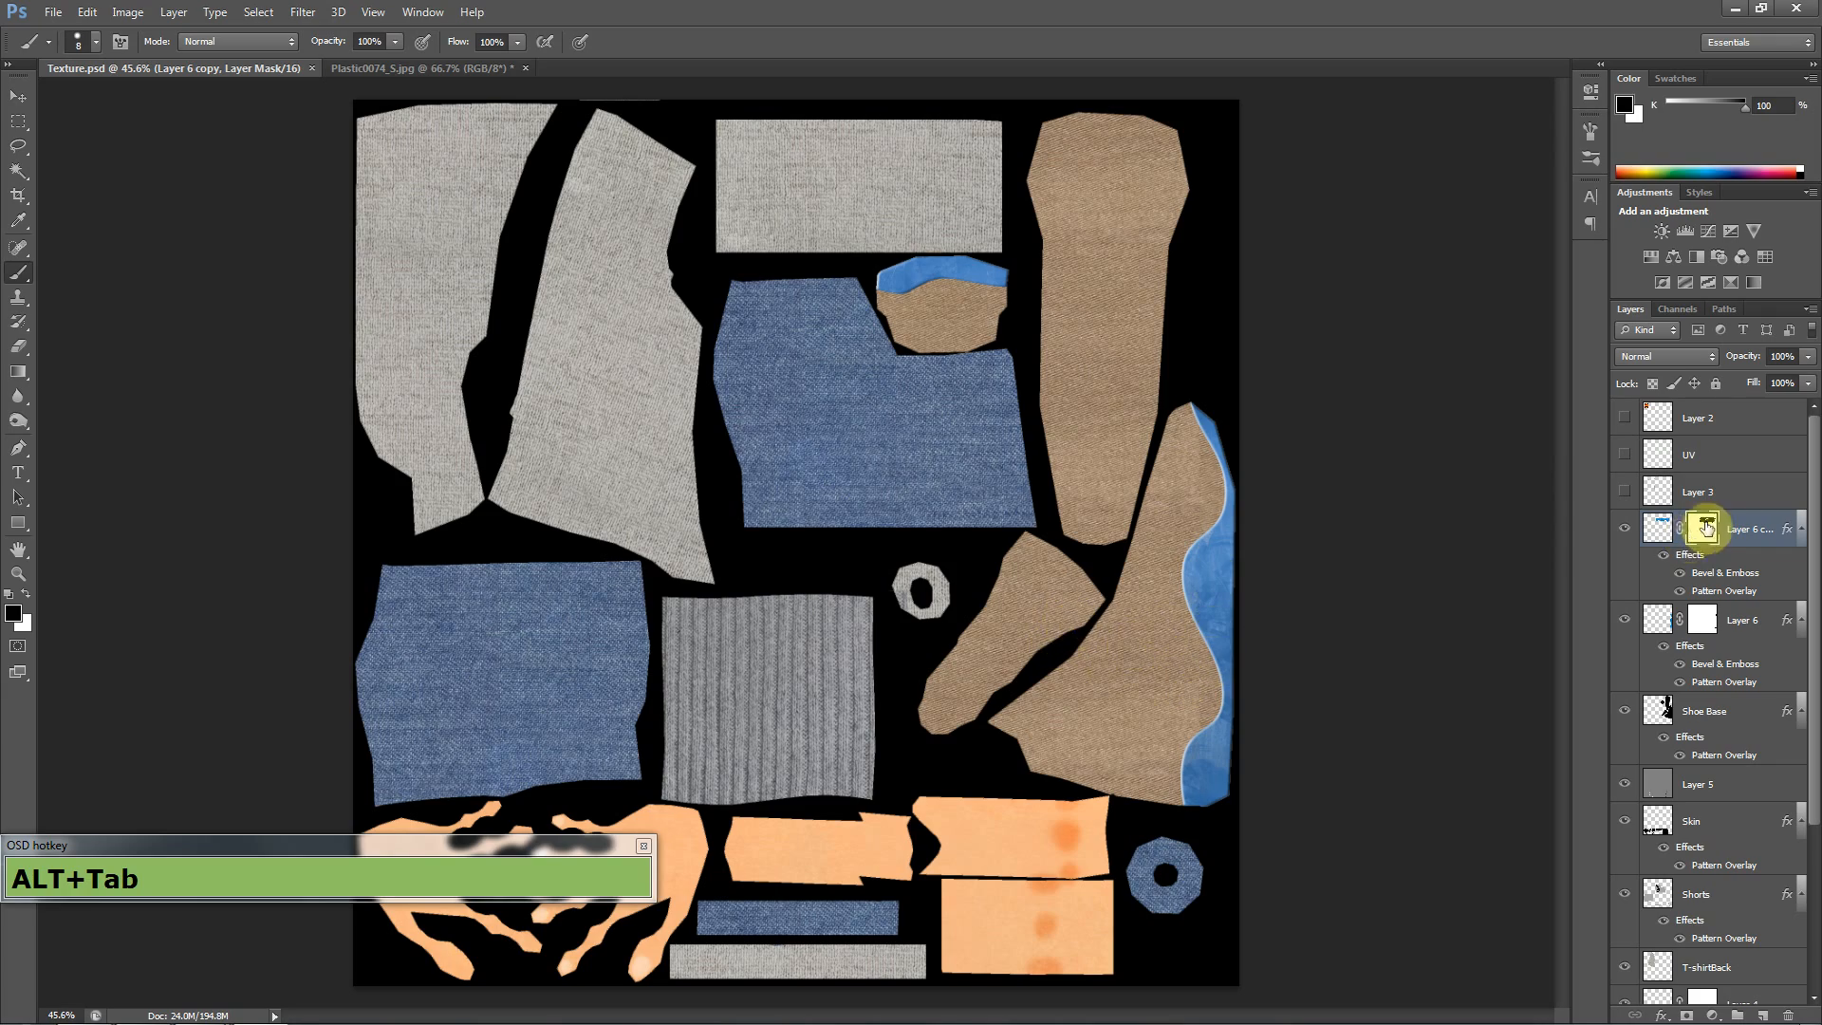
{"action": "left_click", "coordinate": [1629, 459]}
{"action": "scroll", "coordinate": [1143, 576], "scroll_direction": "up", "scroll_amount": 3}
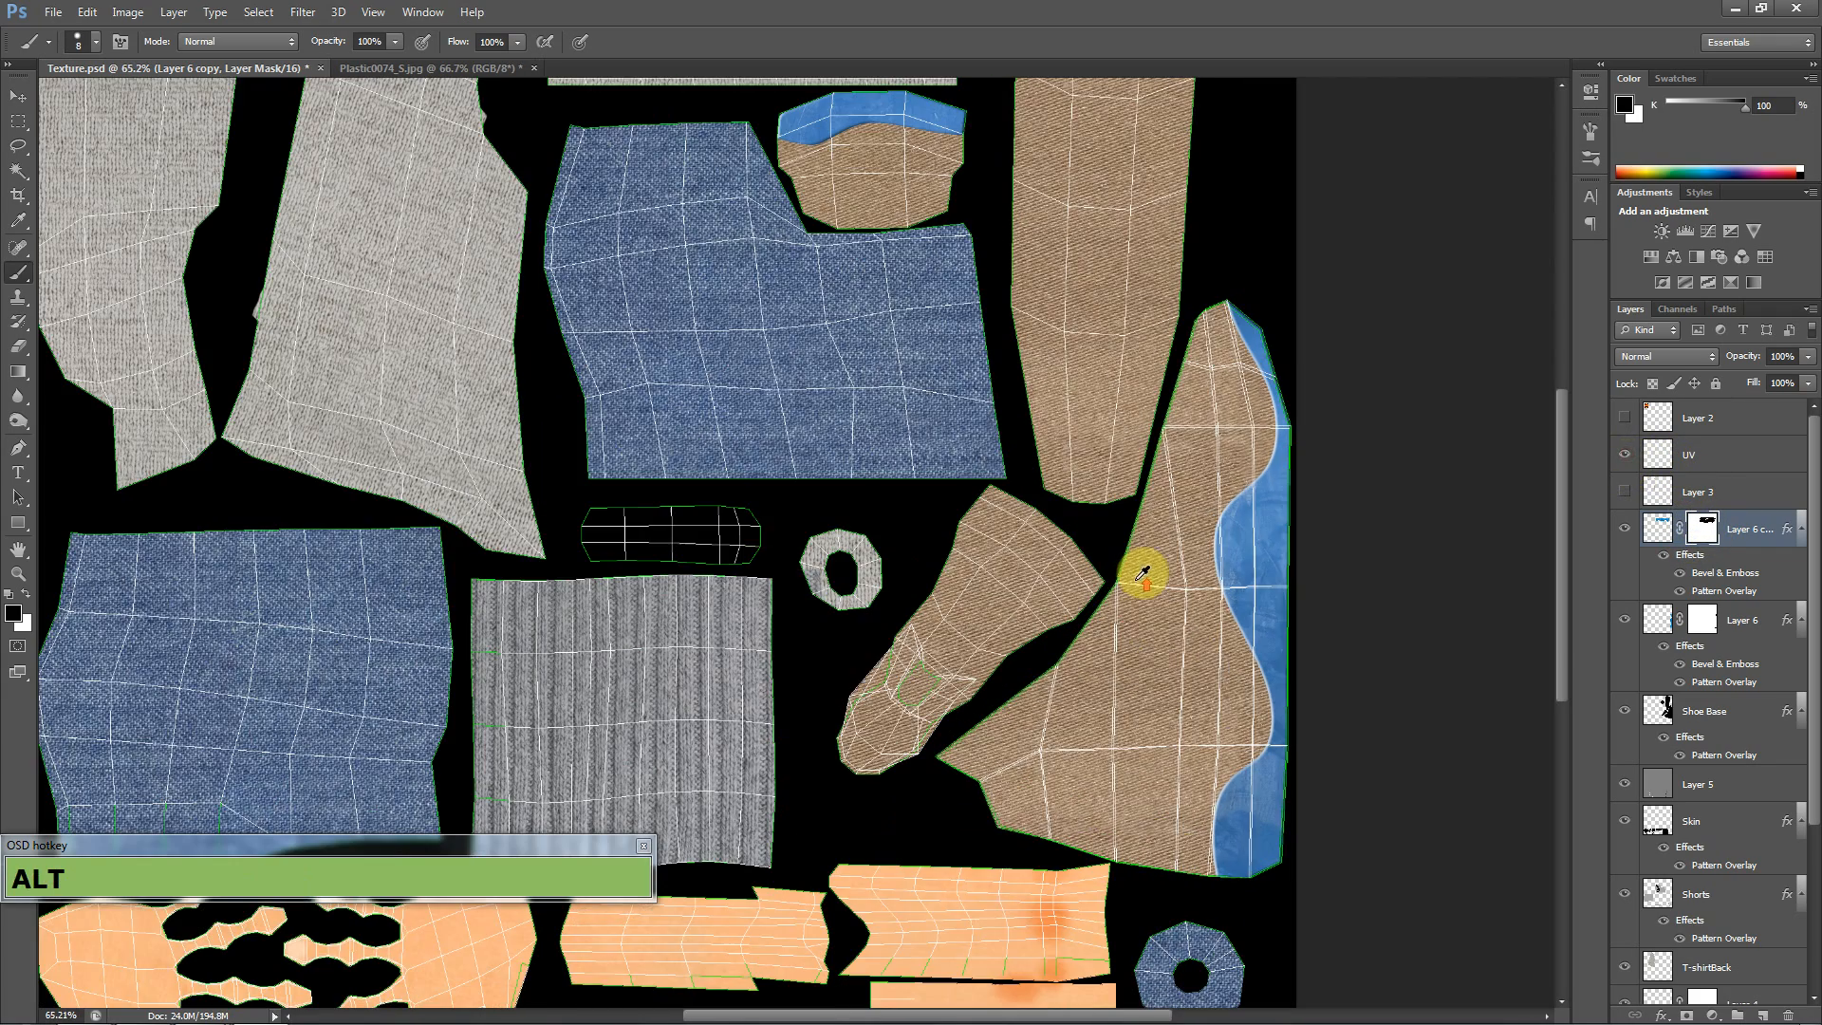
{"action": "scroll", "coordinate": [1161, 586], "scroll_direction": "up", "scroll_amount": 4}
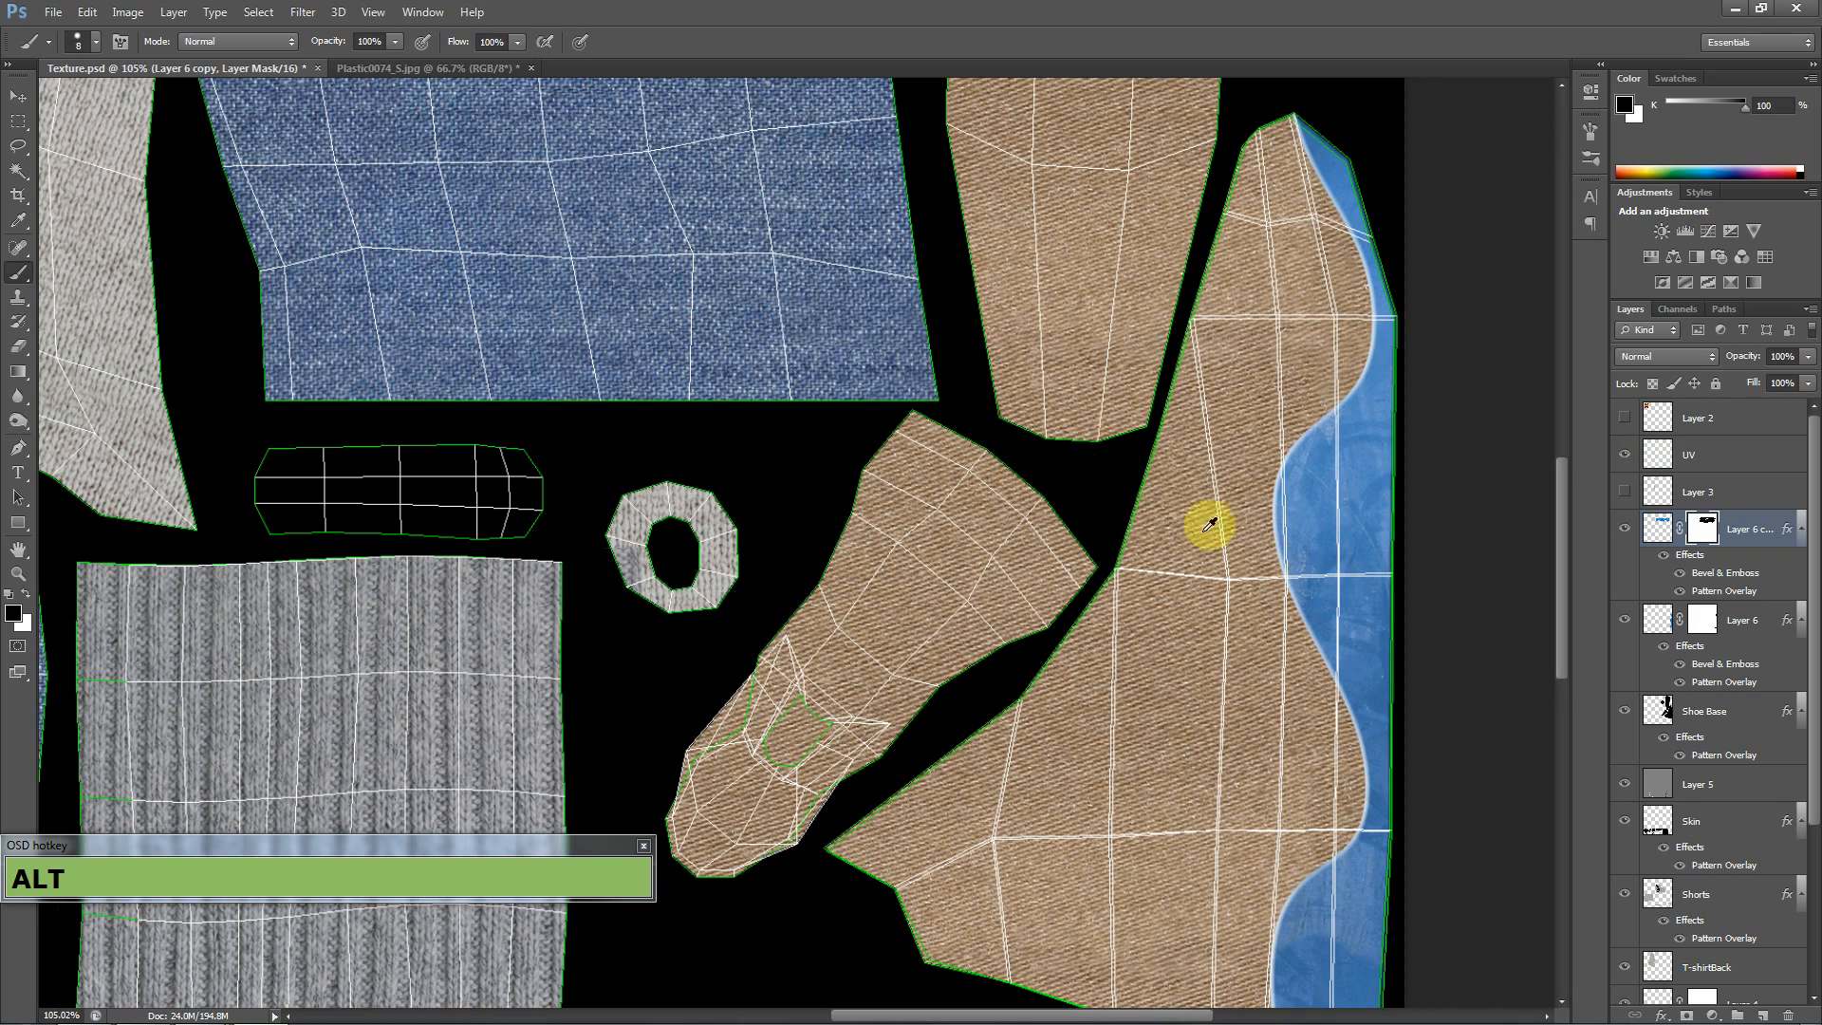
- Clear the selection in Plastic0074_S.jpg and return to Texture.psd
{"action": "left_click", "coordinate": [460, 66]}
{"action": "key", "text": "ctrl+d"}
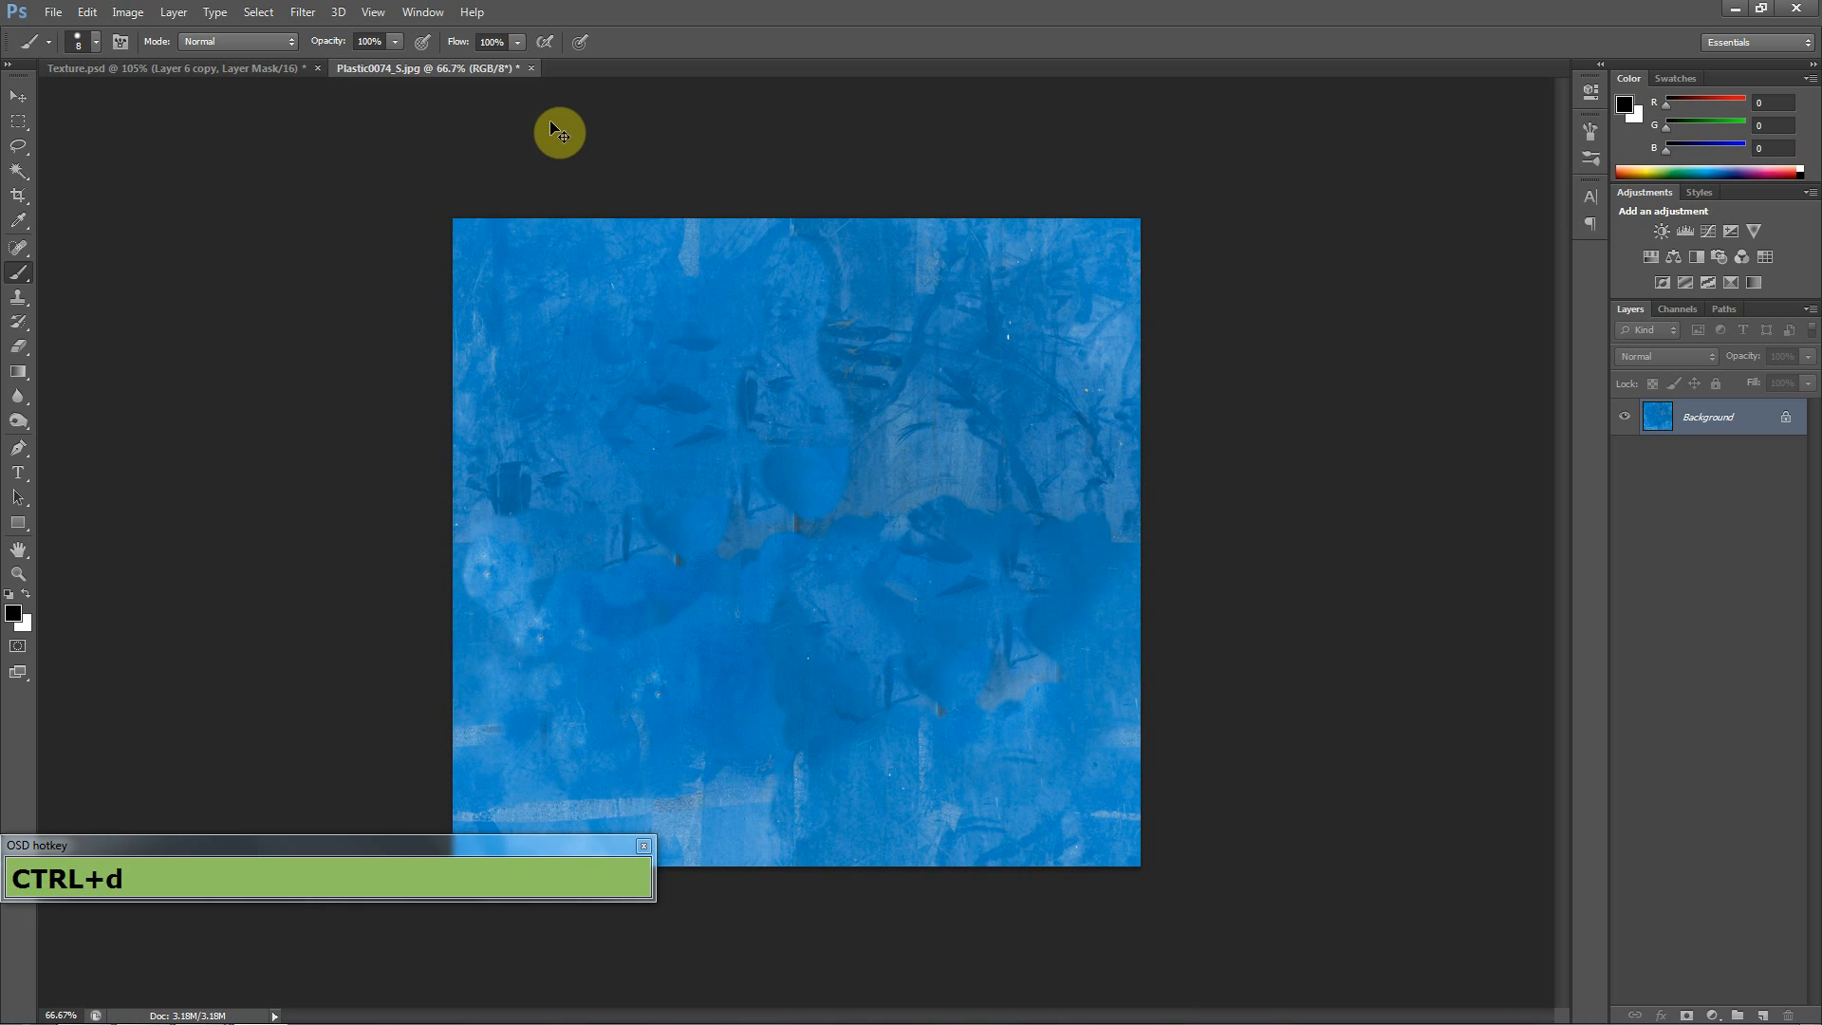
{"action": "left_click", "coordinate": [264, 68]}
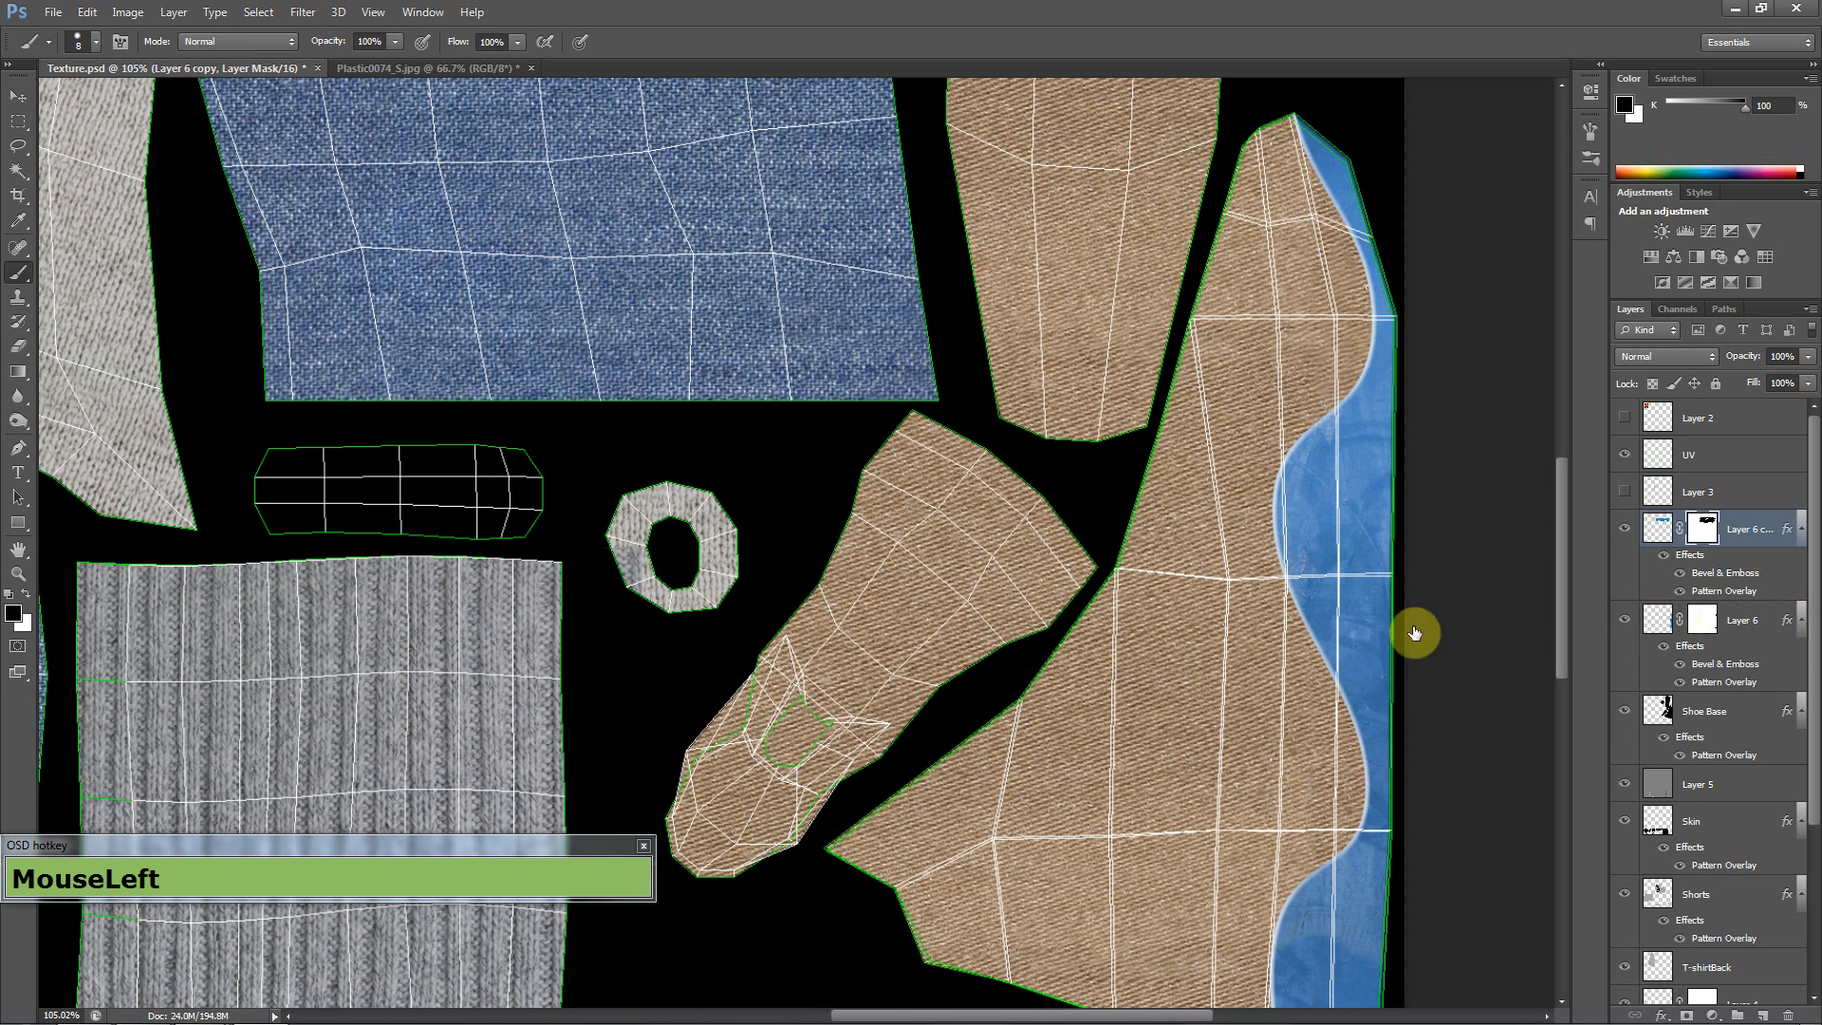
- Enlarge the brush and paint the blue plastic over the wide end of the heel piece on Layer 6 copy itself, not its mask
{"action": "scroll", "coordinate": [1110, 674], "scroll_direction": "up", "scroll_amount": 3}
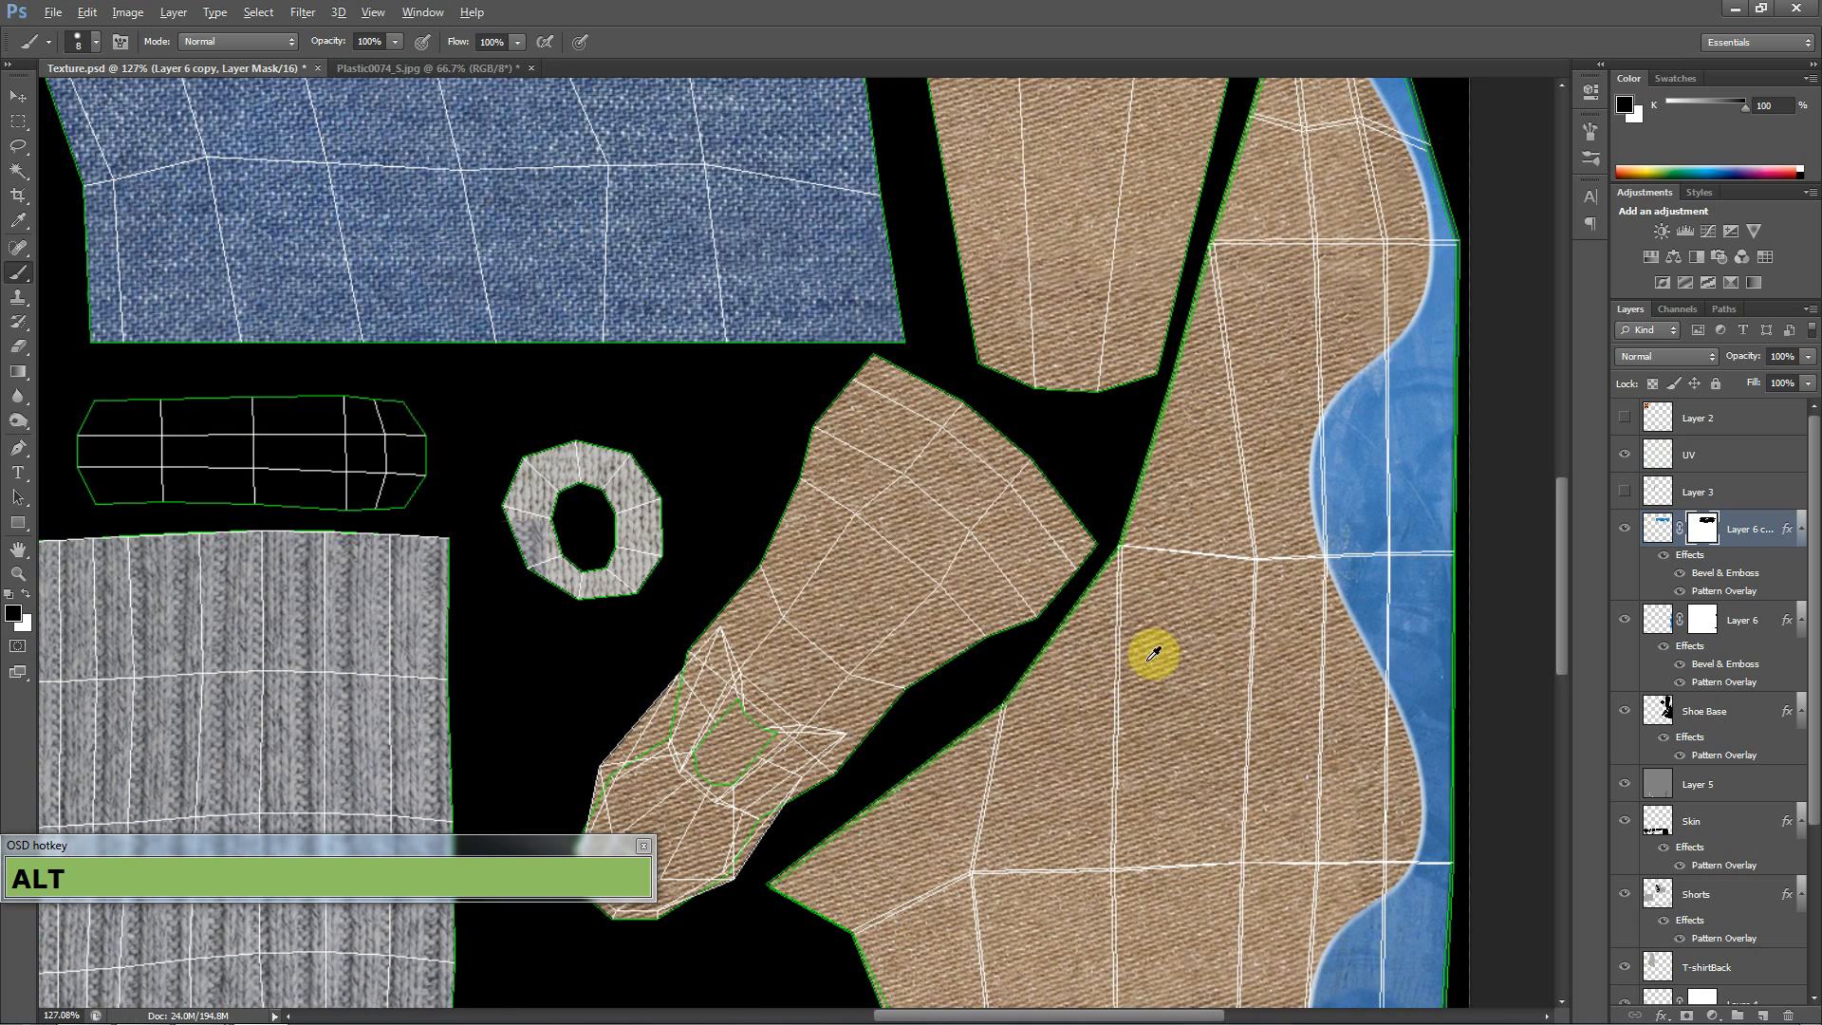
{"action": "scroll", "coordinate": [139, 297], "scroll_direction": "up", "scroll_amount": 1}
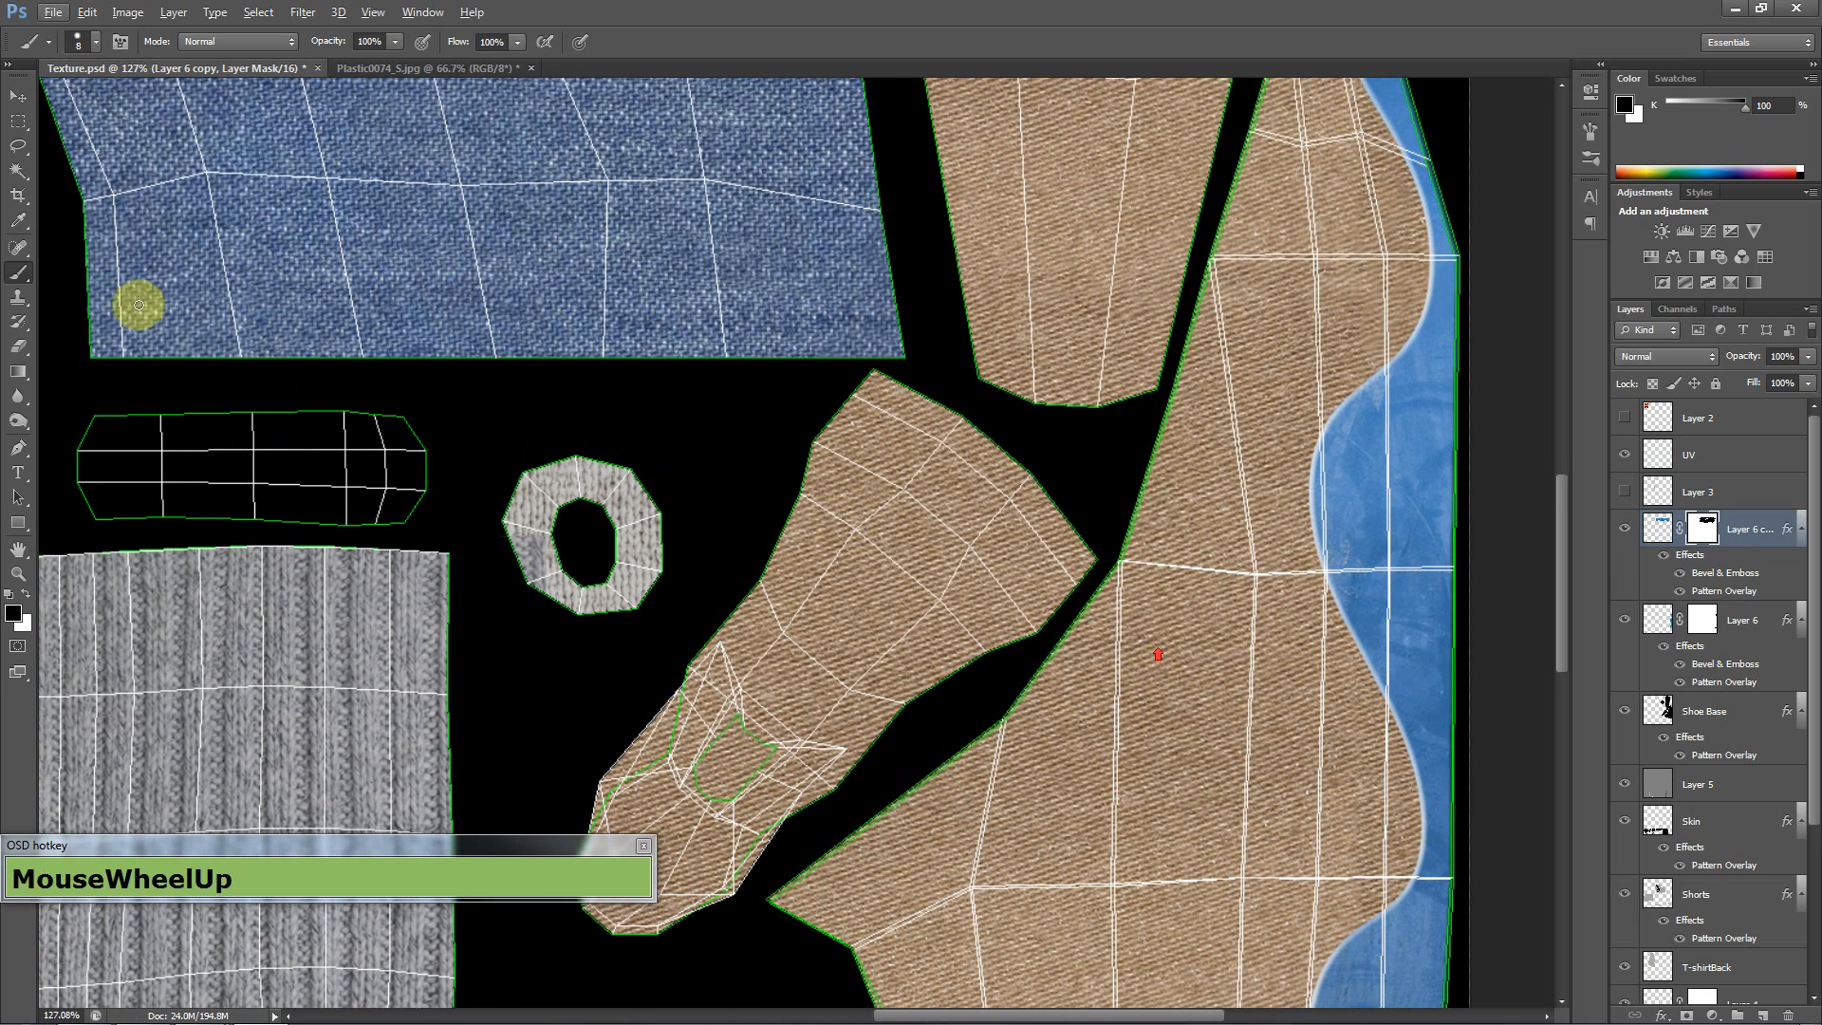
{"action": "left_click", "coordinate": [23, 275]}
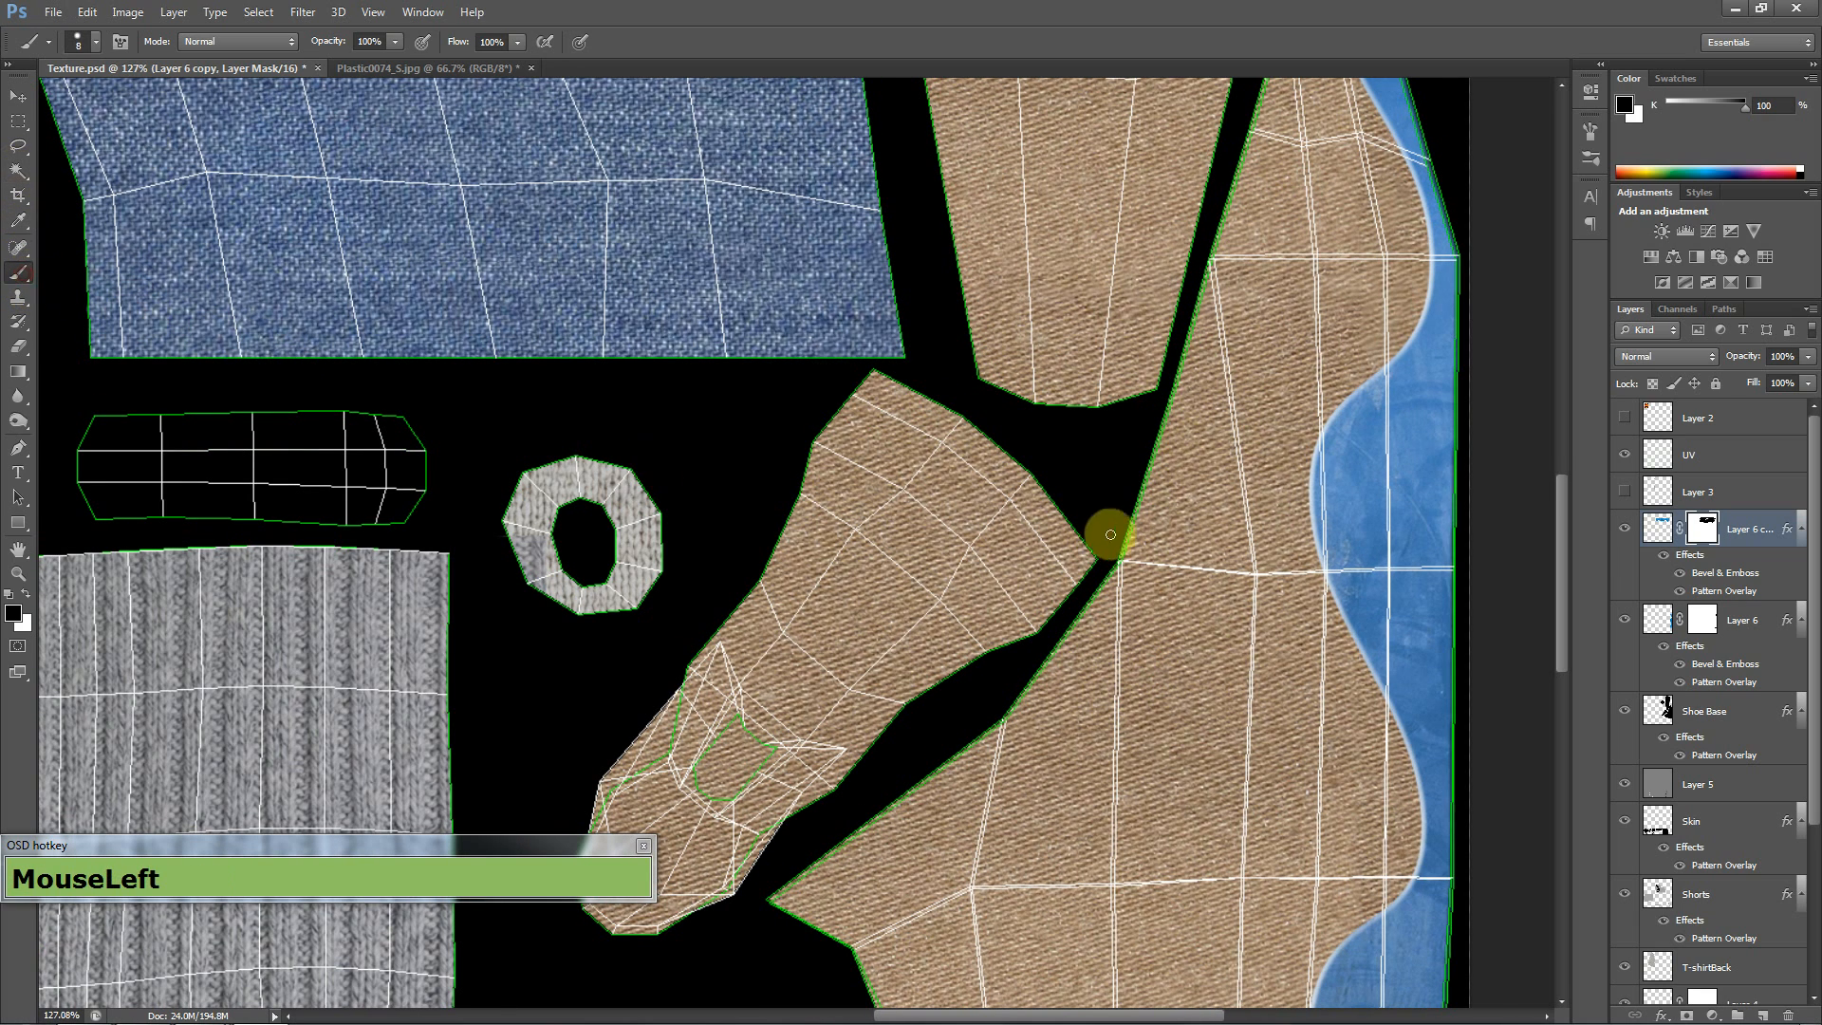
{"action": "right_click", "coordinate": [1010, 497]}
{"action": "left_click", "coordinate": [978, 447]}
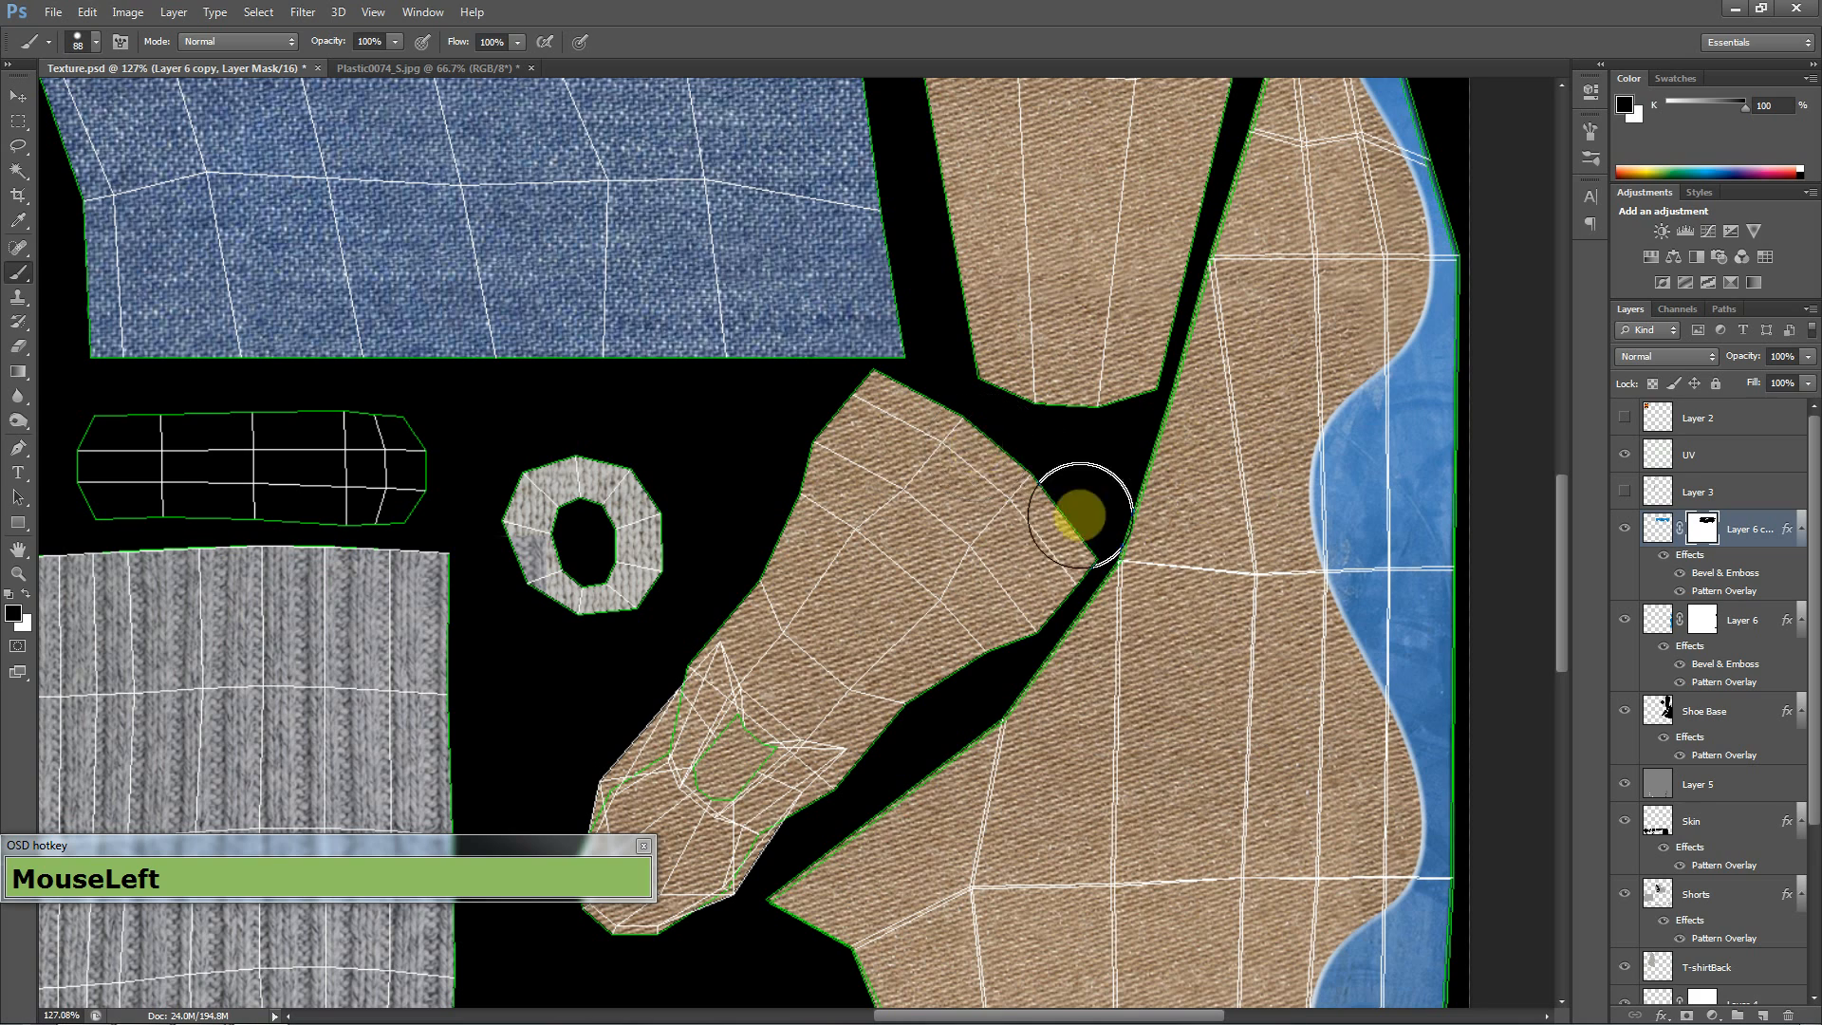
{"action": "left_click_drag", "start_coordinate": [1080, 514], "coordinate": [997, 538]}
{"action": "key", "text": "ctrl+z"}
{"action": "left_click", "coordinate": [1663, 530]}
{"action": "mouse_move", "coordinate": [859, 474]}
{"action": "left_mouse_down"}
{"action": "mouse_move", "coordinate": [1050, 541]}
{"action": "mouse_move", "coordinate": [1049, 578]}
{"action": "mouse_move", "coordinate": [918, 422]}
{"action": "mouse_move", "coordinate": [773, 423]}
{"action": "mouse_move", "coordinate": [870, 509]}
{"action": "mouse_move", "coordinate": [891, 459]}
{"action": "mouse_move", "coordinate": [936, 481]}
{"action": "left_mouse_up"}
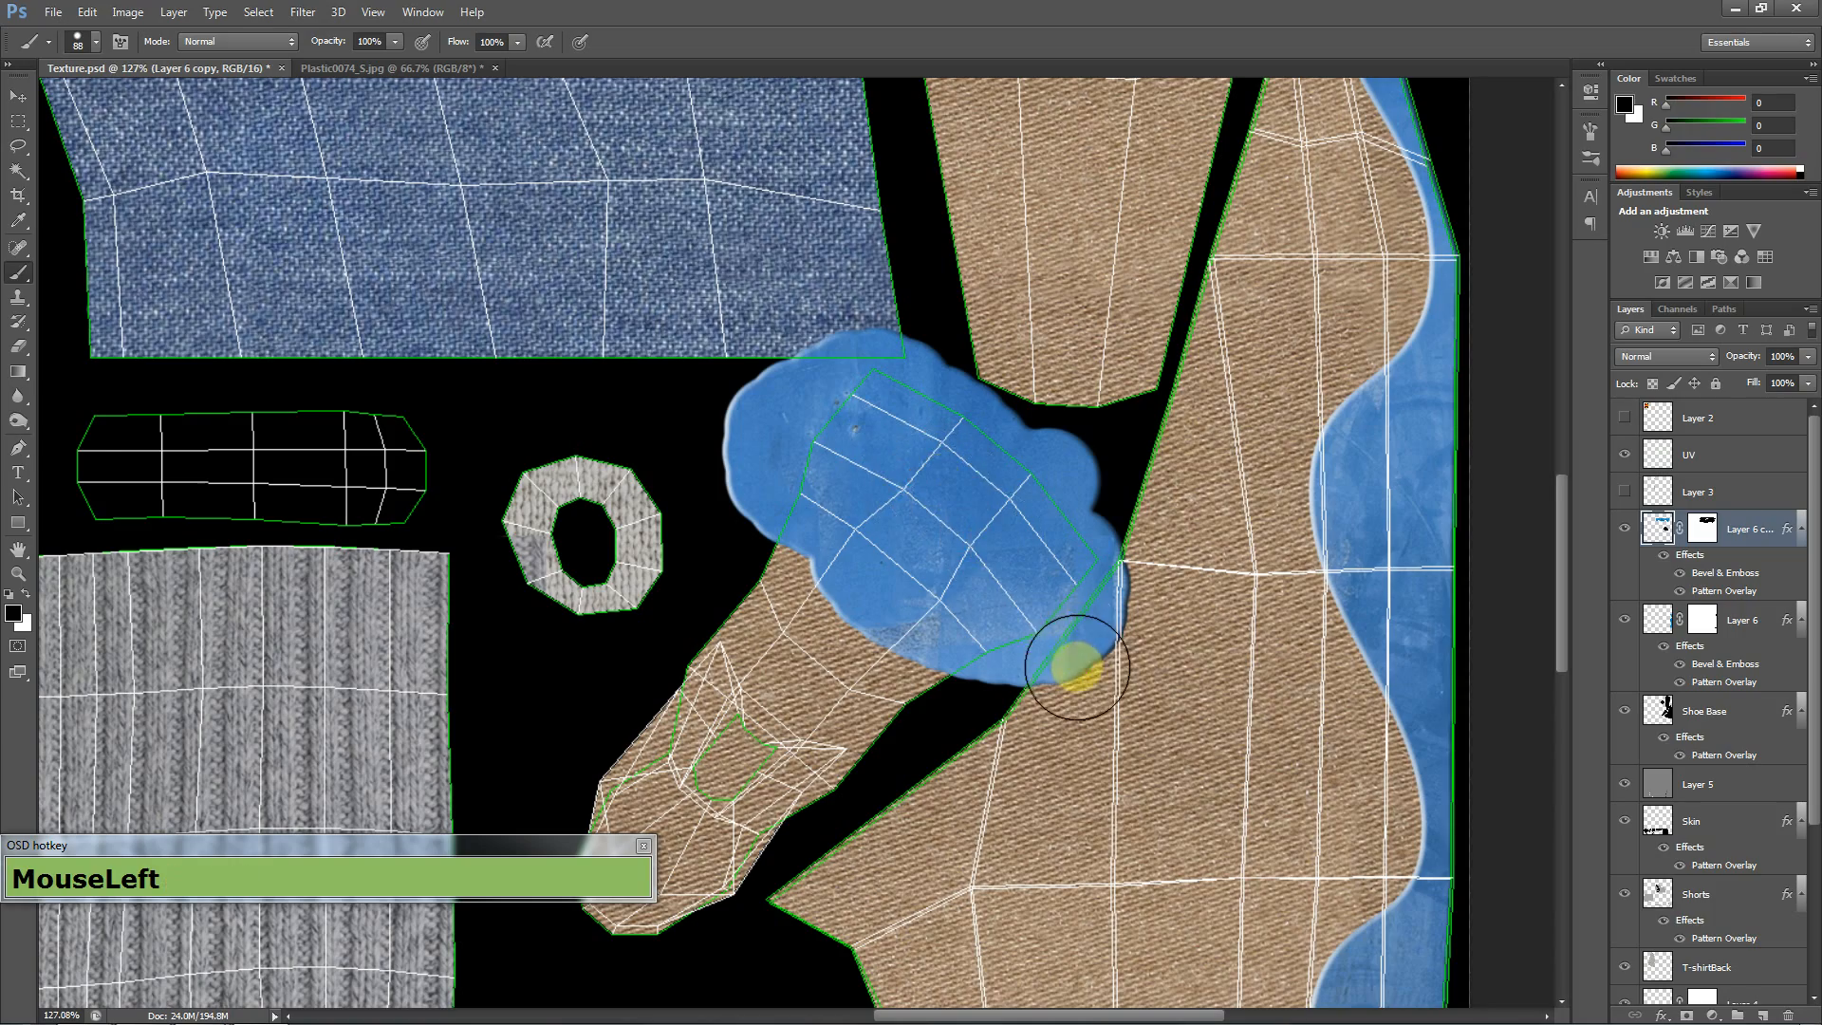
- Compare the painted heel piece with the UV layout in 3ds Max and return to Photoshop
{"action": "scroll", "coordinate": [1221, 765], "scroll_direction": "up", "scroll_amount": 1, "text": "alt"}
{"action": "key", "text": "alt+Tab"}
{"action": "key", "text": "alt+Tab"}
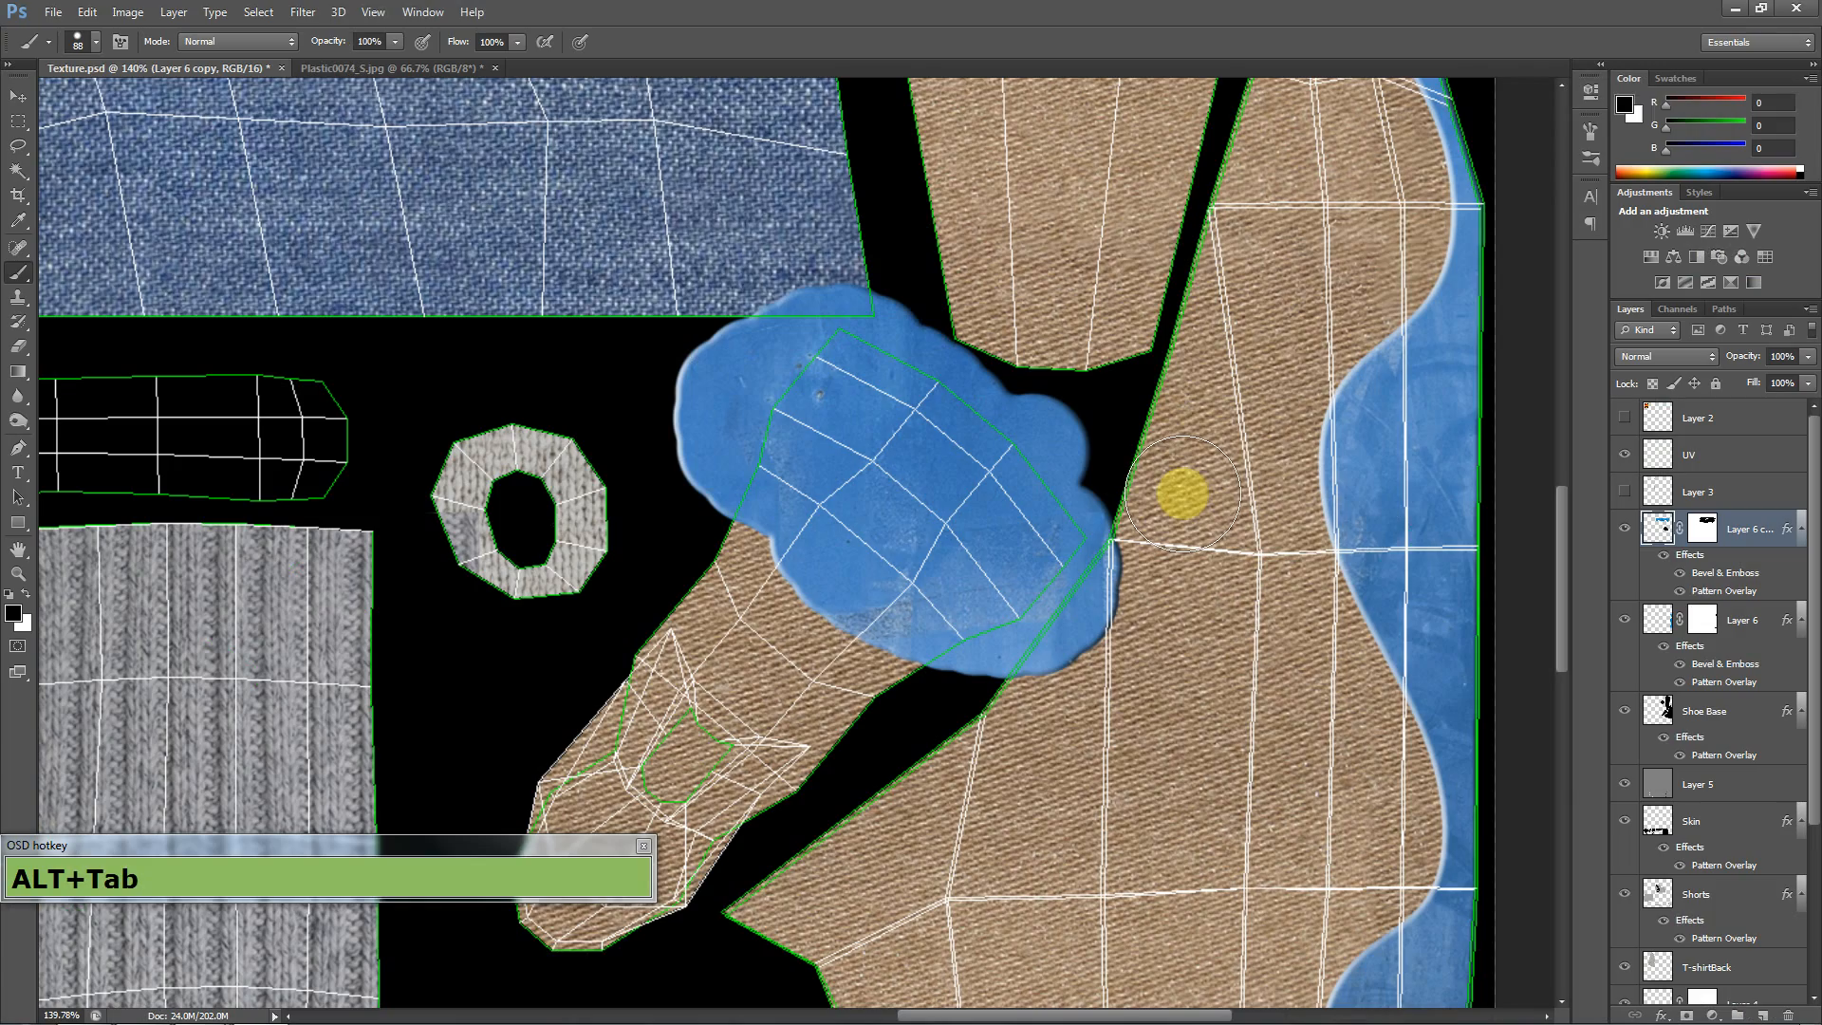
- Draw a closed curved Pen path along the wavy trim edge of the heel piece and around its wide outer end
{"action": "key", "text": "alt+Tab"}
{"action": "key", "text": "alt+Tab"}
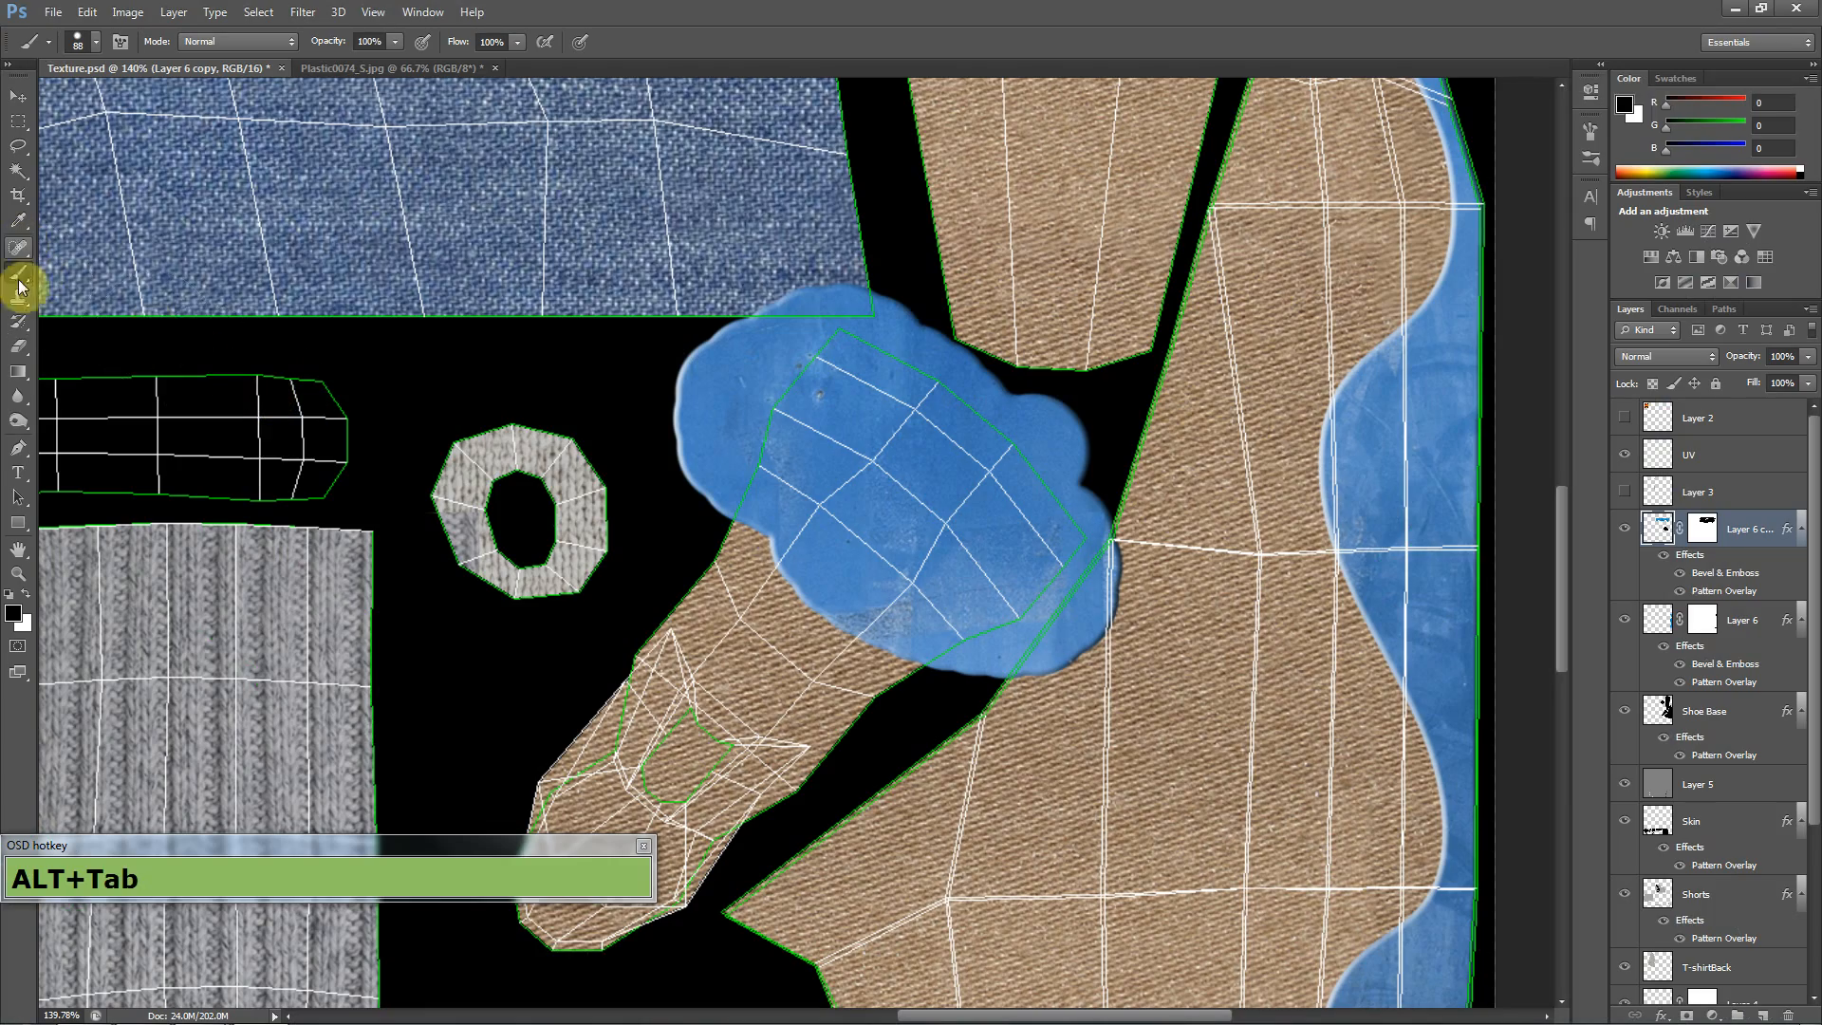
{"action": "left_click", "coordinate": [20, 450]}
{"action": "scroll", "coordinate": [1087, 638], "scroll_direction": "up", "scroll_amount": 3, "text": "alt"}
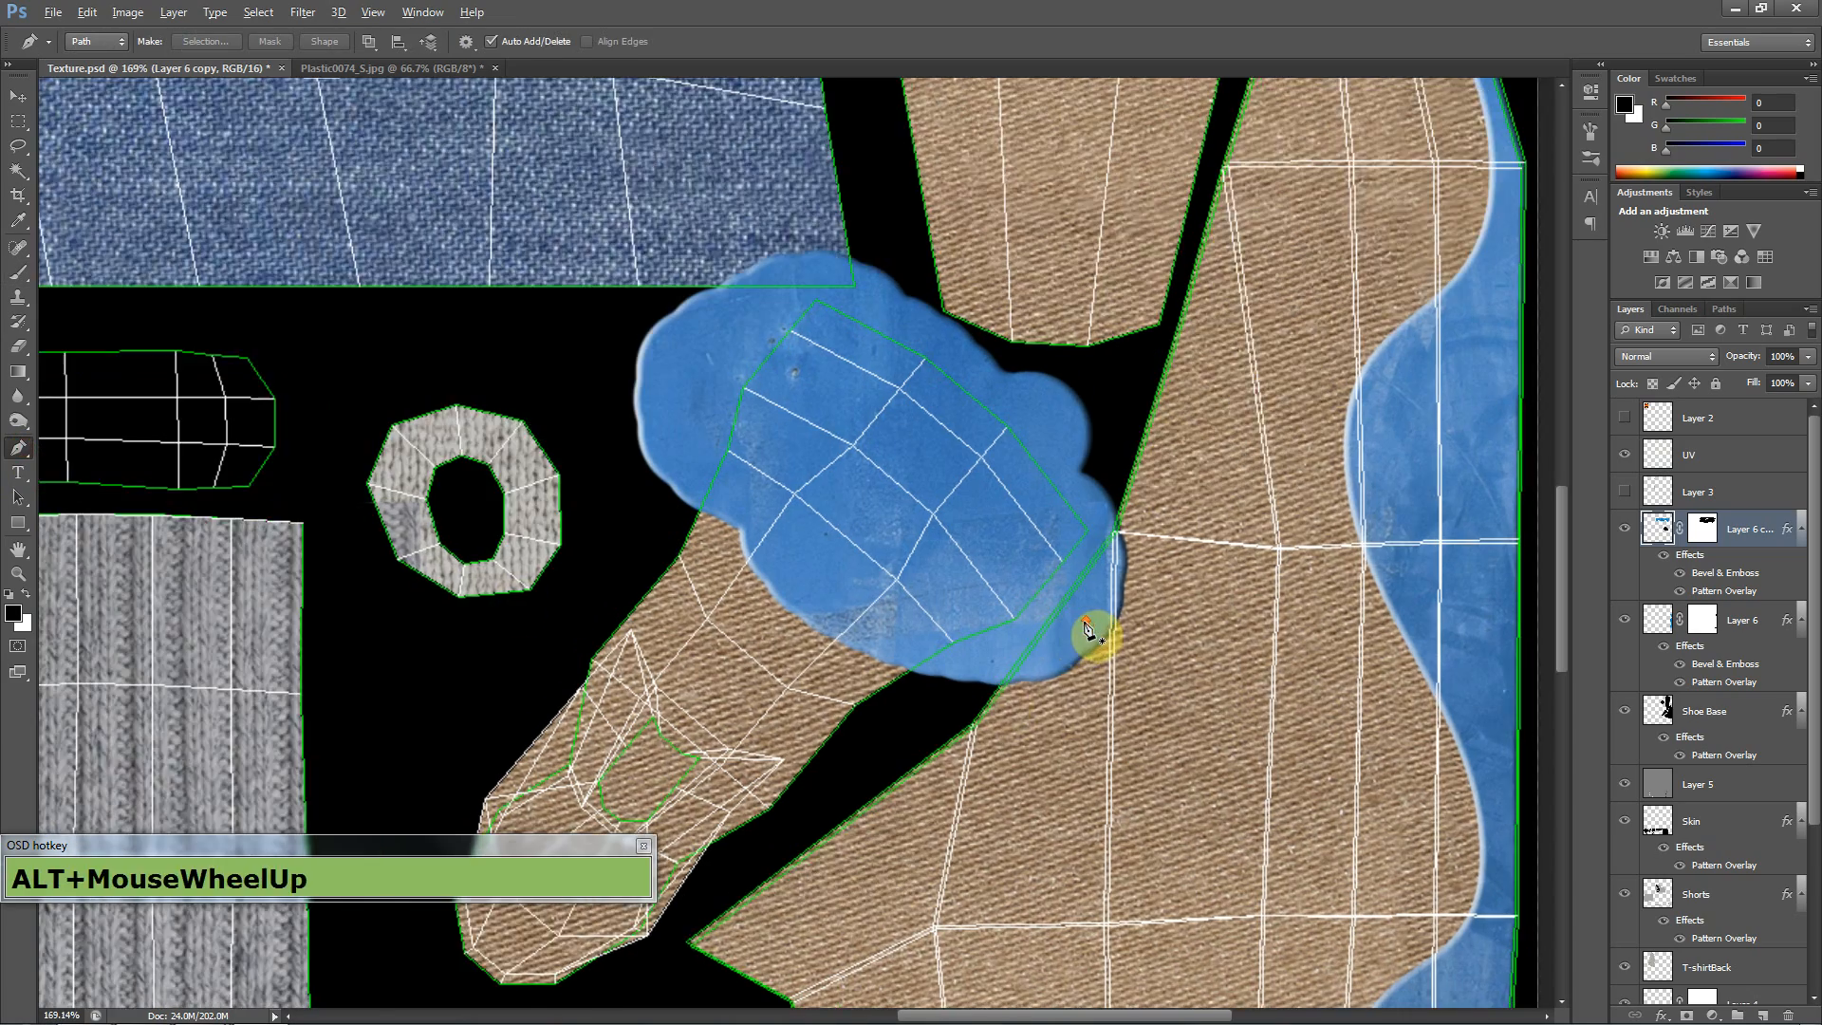
{"action": "scroll", "coordinate": [1082, 638], "scroll_direction": "up", "scroll_amount": 1, "text": "alt"}
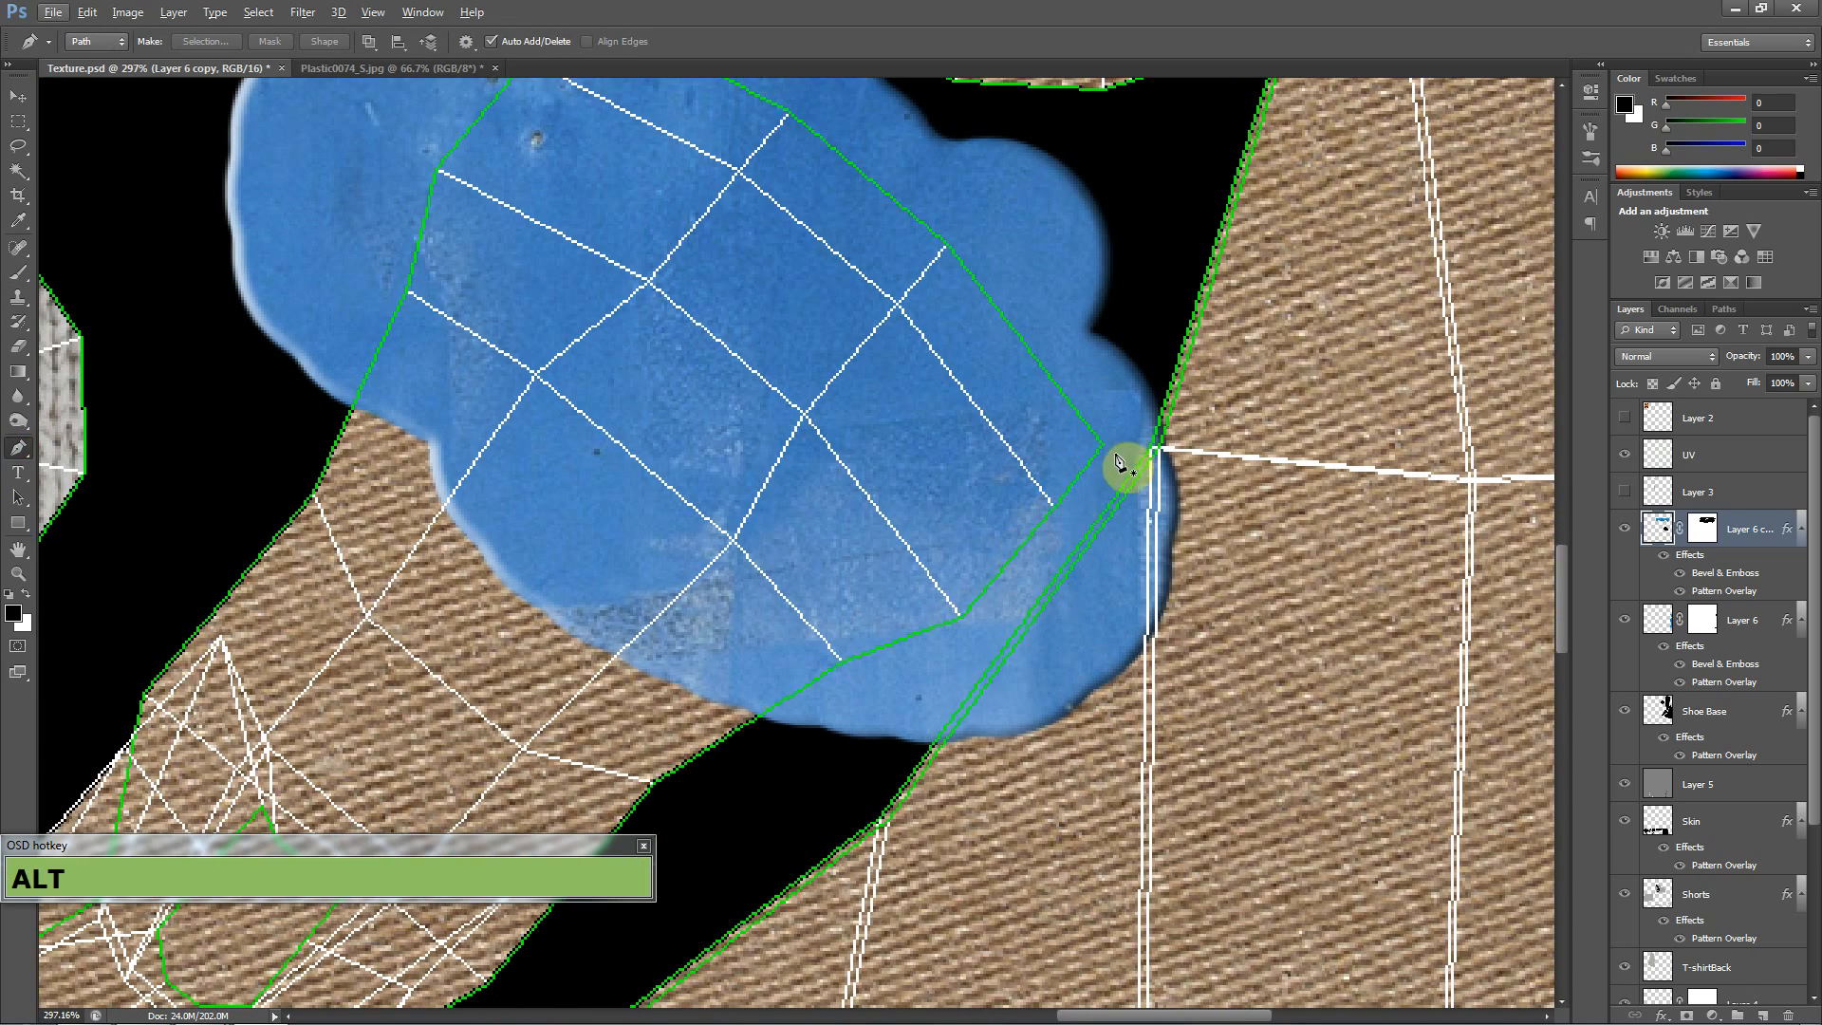
{"action": "left_click", "coordinate": [977, 617]}
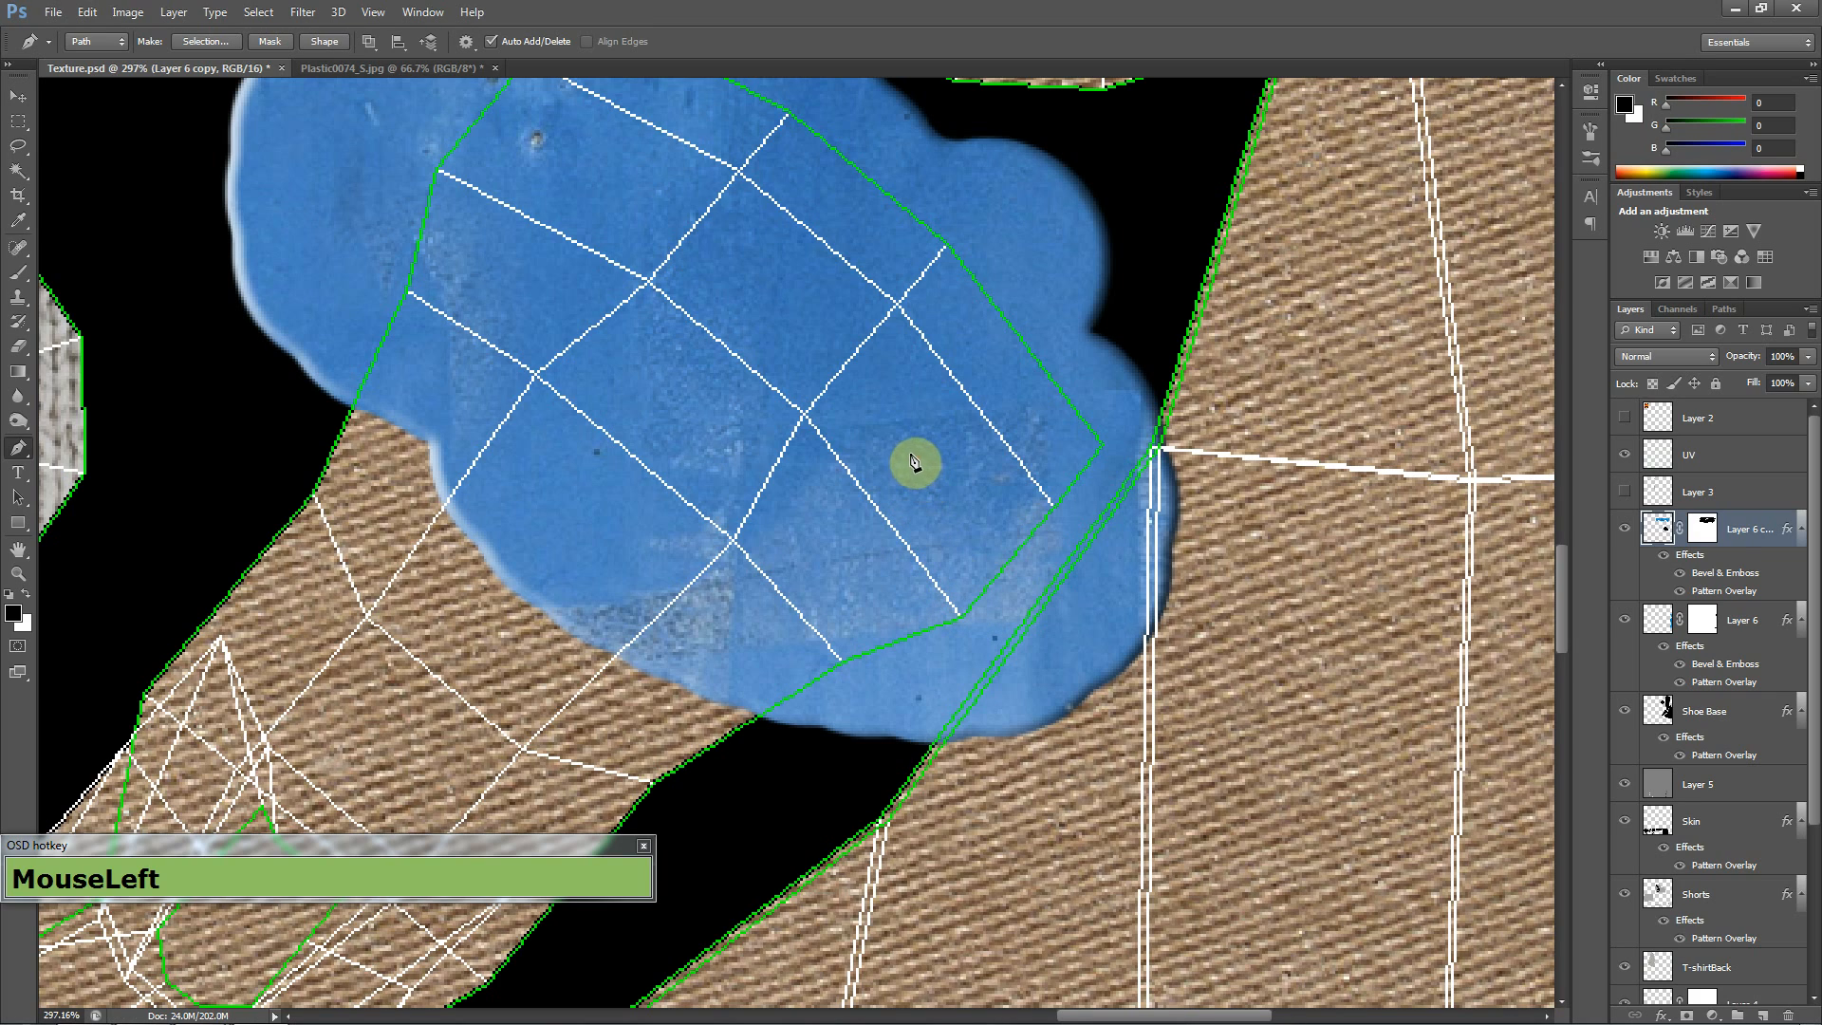
{"action": "left_click_drag", "start_coordinate": [902, 430], "coordinate": [885, 386]}
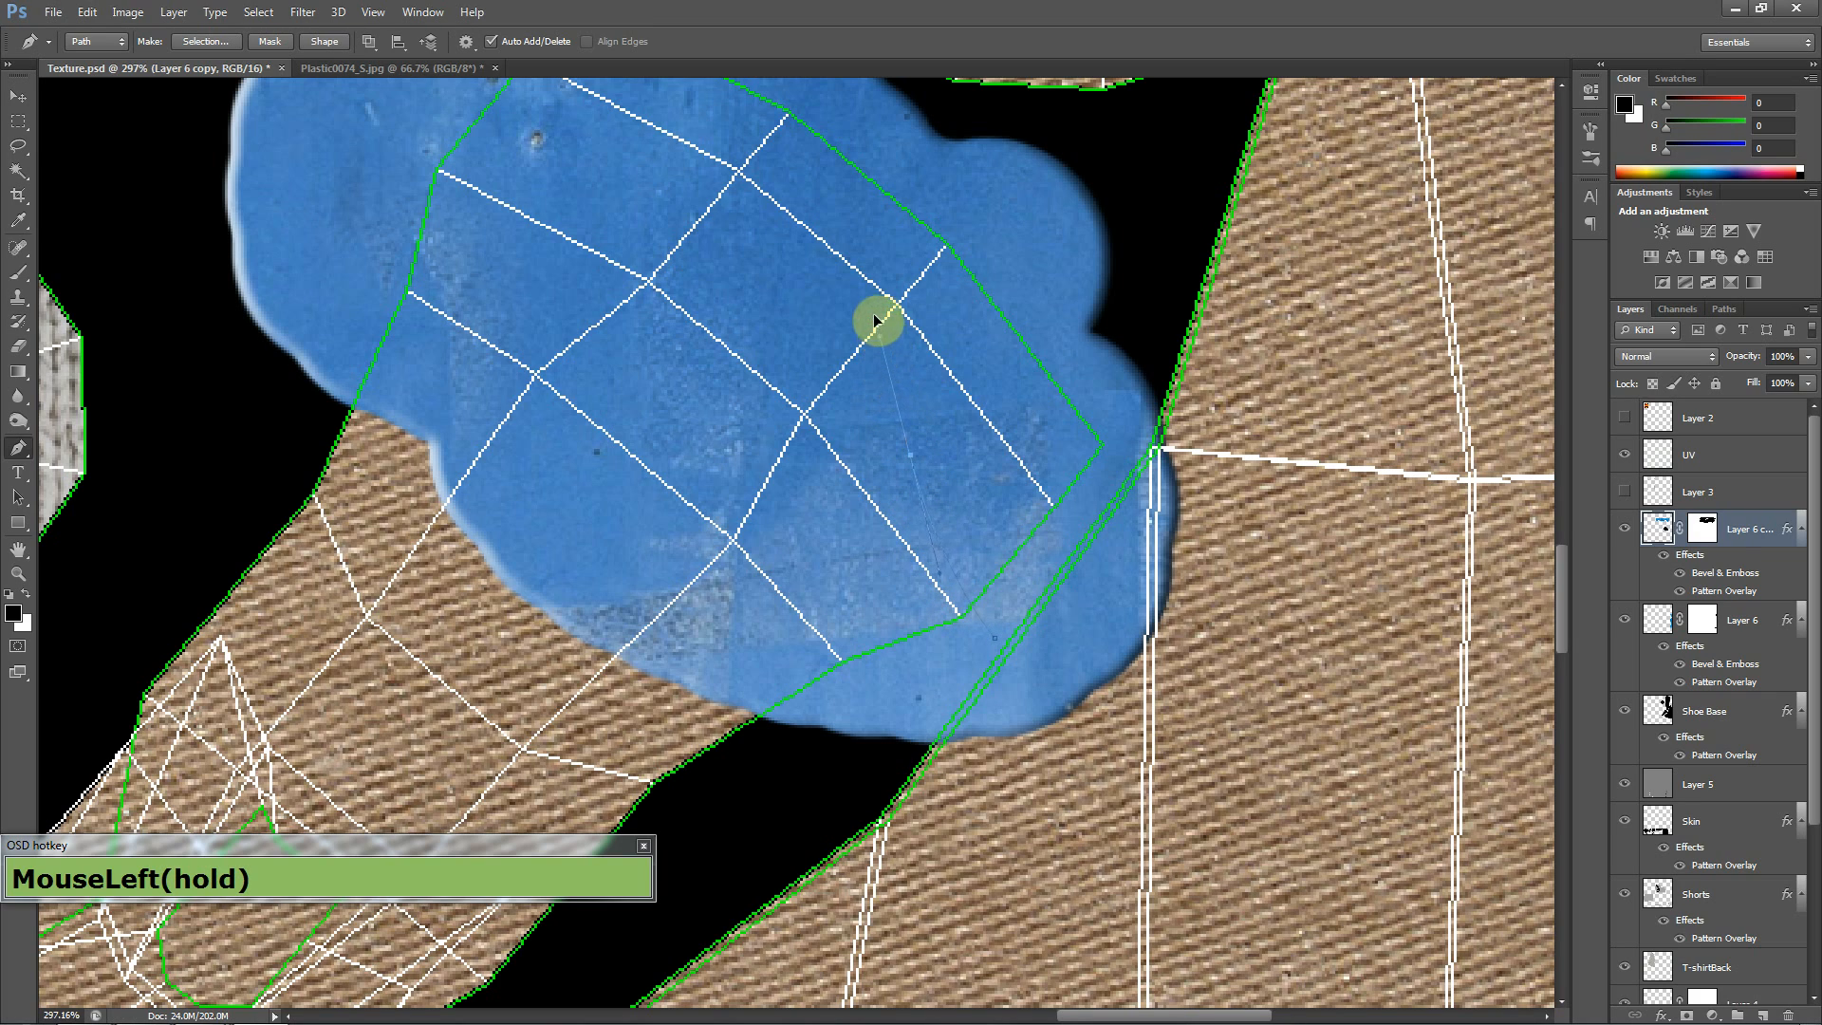
{"action": "left_click_drag", "start_coordinate": [872, 306], "coordinate": [553, 163]}
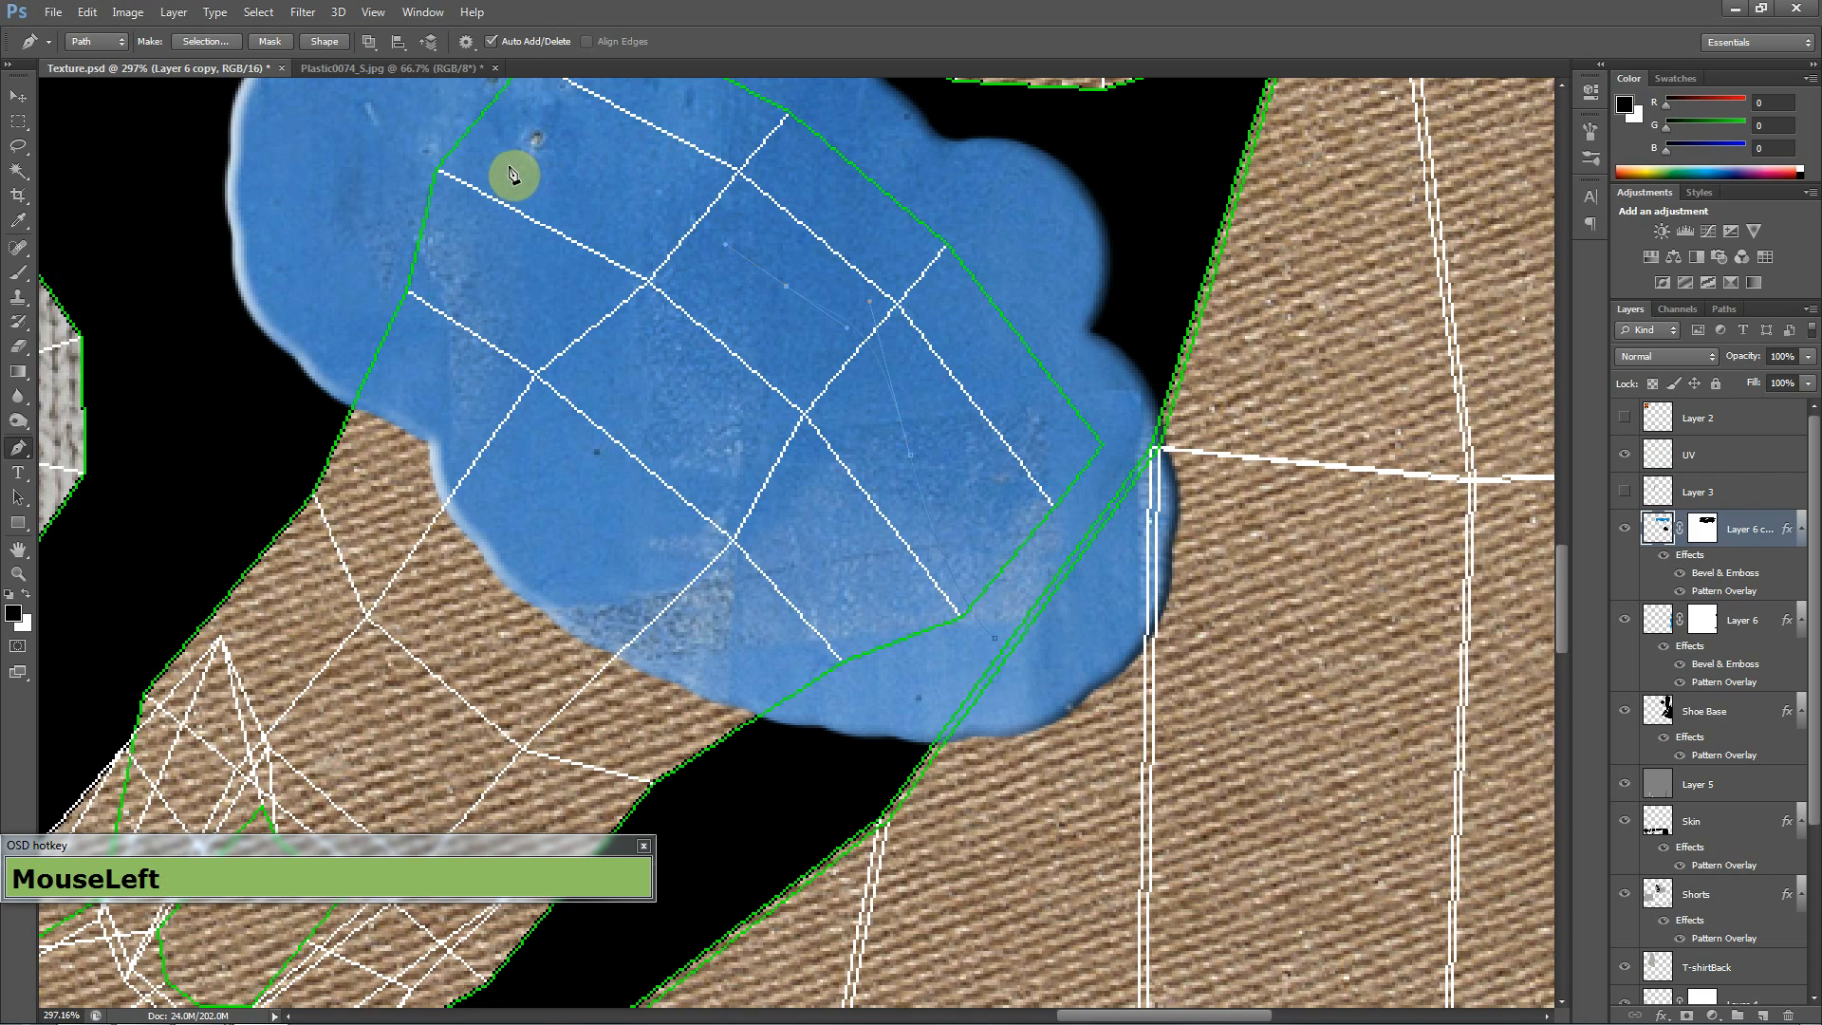
{"action": "left_click", "coordinate": [586, 209]}
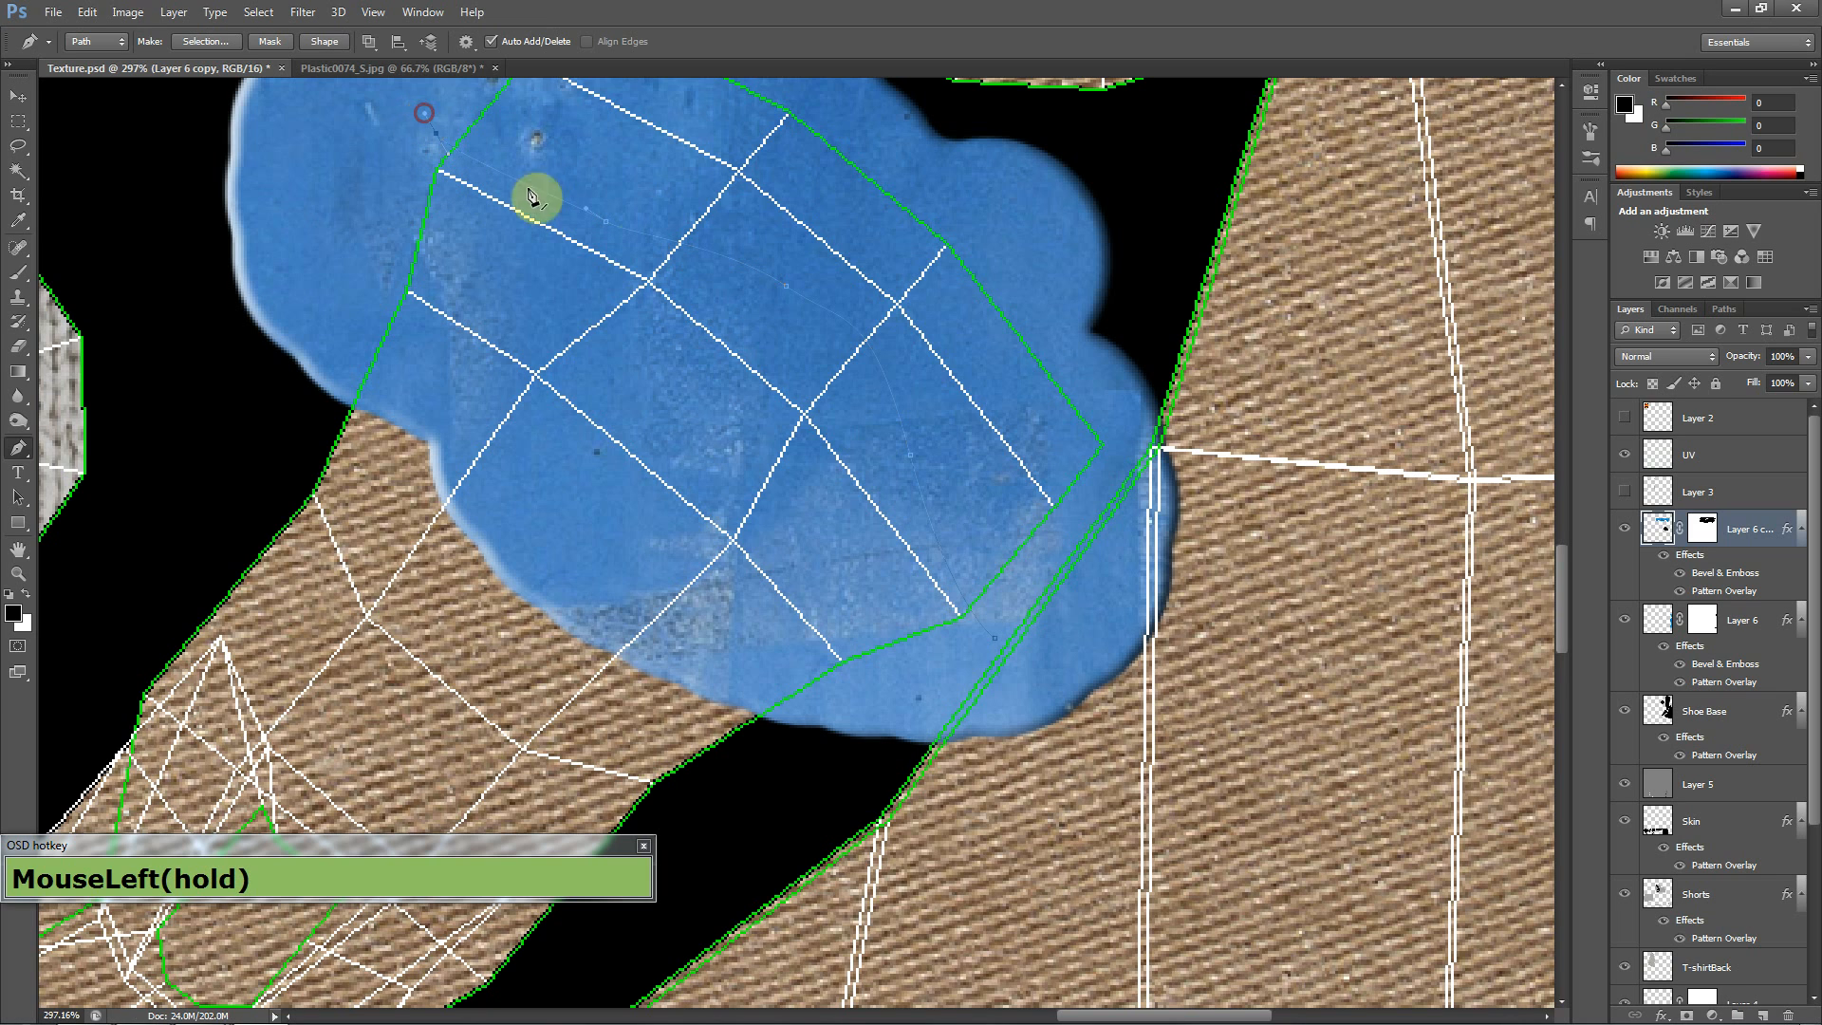
{"action": "left_click_drag", "start_coordinate": [745, 262], "coordinate": [718, 444]}
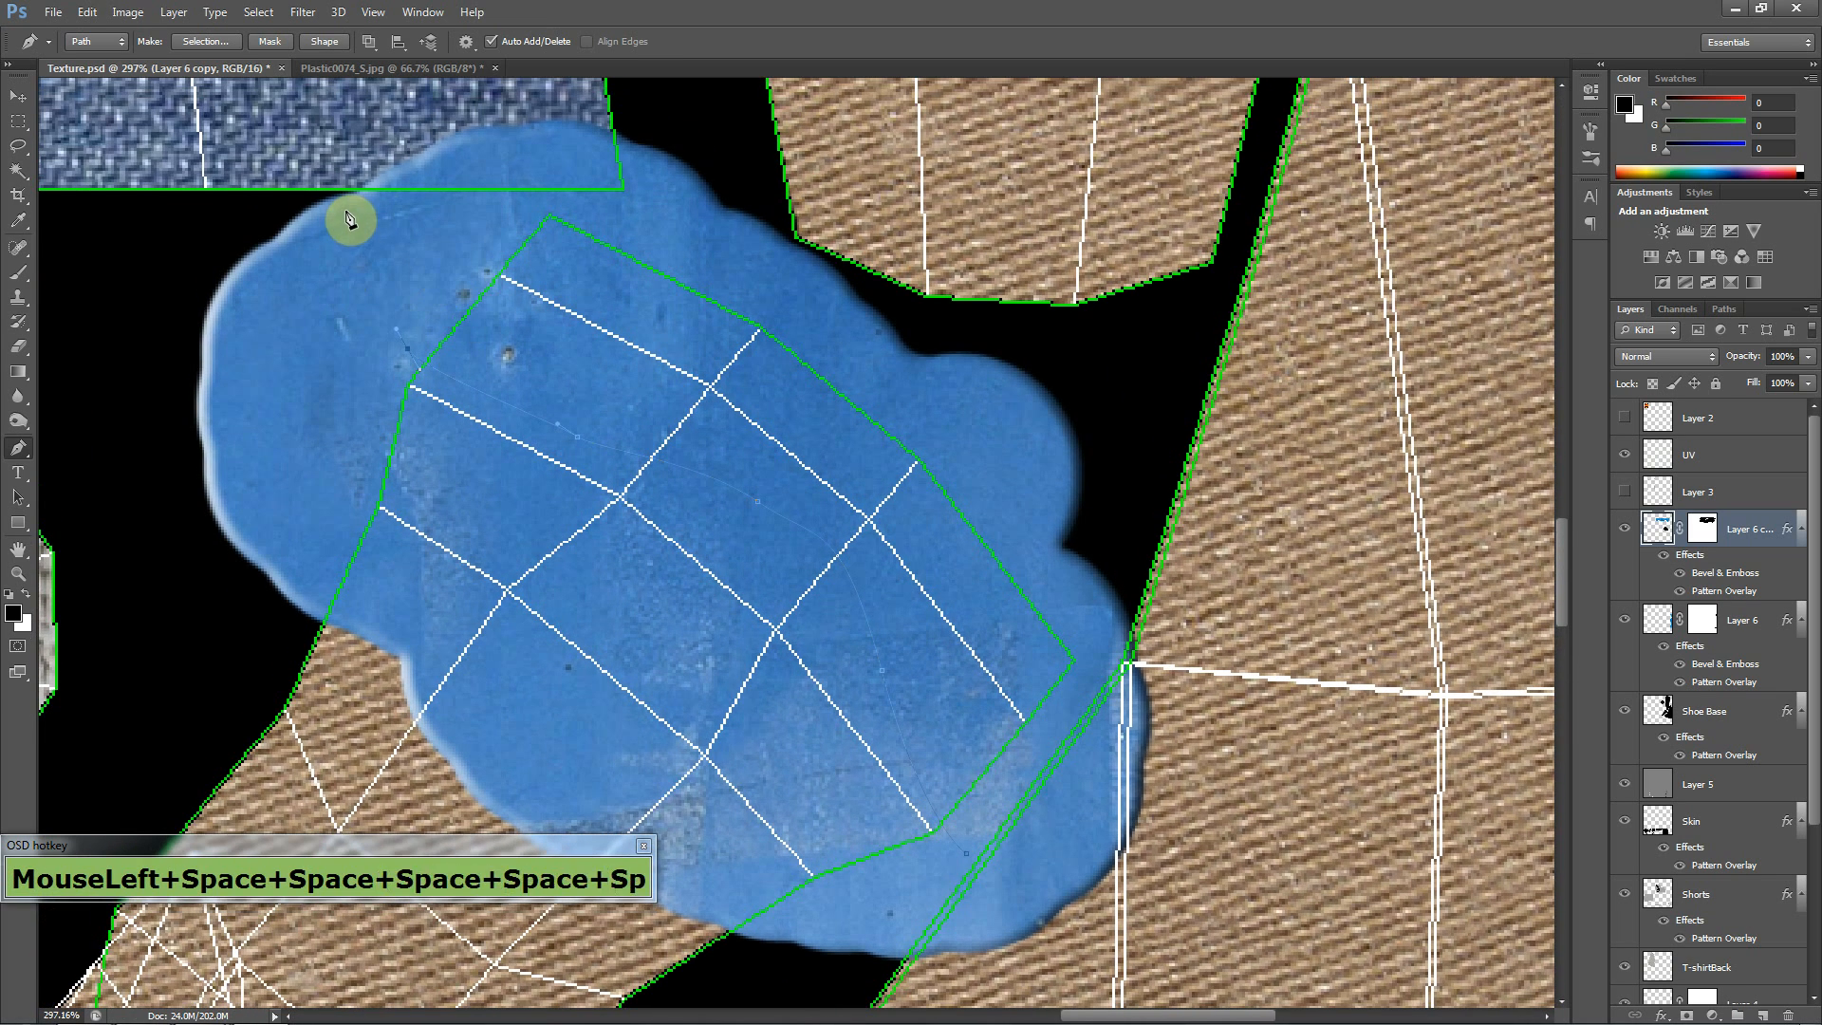
{"action": "left_click_drag", "start_coordinate": [360, 208], "coordinate": [431, 173]}
{"action": "left_click_drag", "start_coordinate": [560, 154], "coordinate": [624, 156]}
{"action": "left_click_drag", "start_coordinate": [800, 179], "coordinate": [839, 195]}
{"action": "left_click_drag", "start_coordinate": [1002, 250], "coordinate": [1038, 282]}
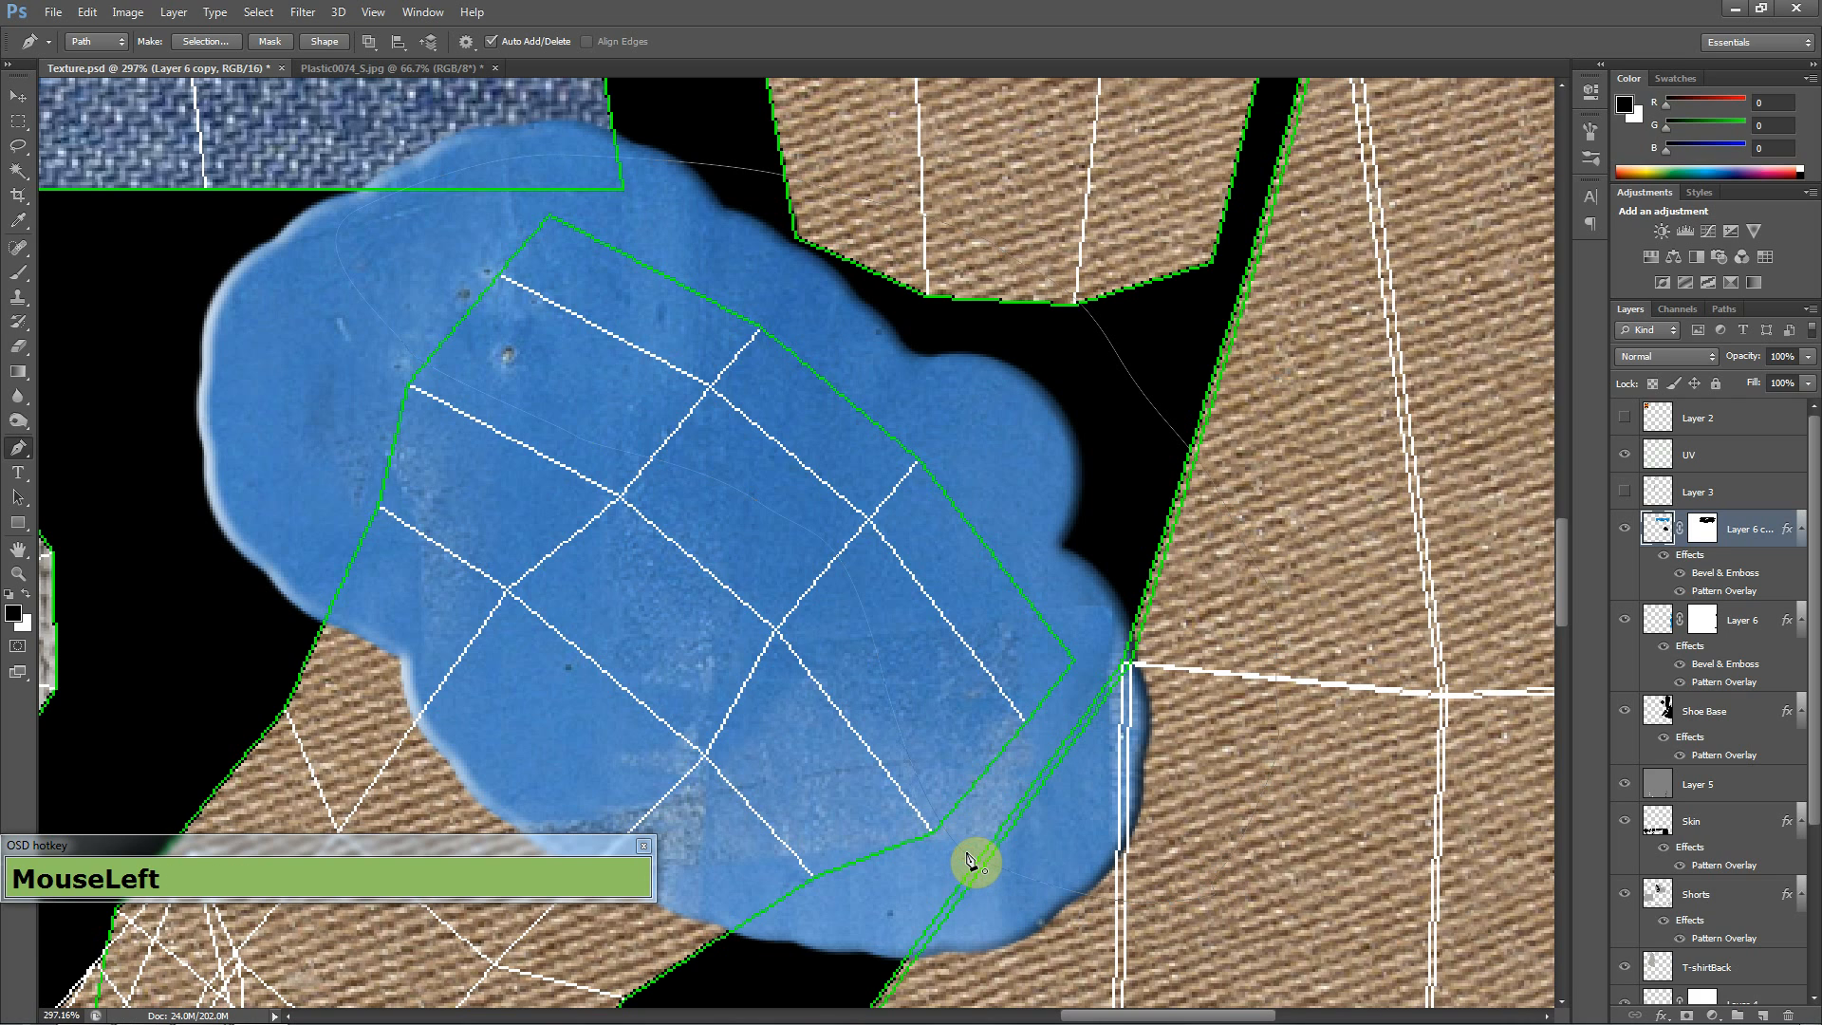
- Convert the path into a new anti-aliased selection with a feather radius of 0 pixels and invert the selection
{"action": "right_click", "coordinate": [739, 556]}
{"action": "left_click", "coordinate": [812, 643]}
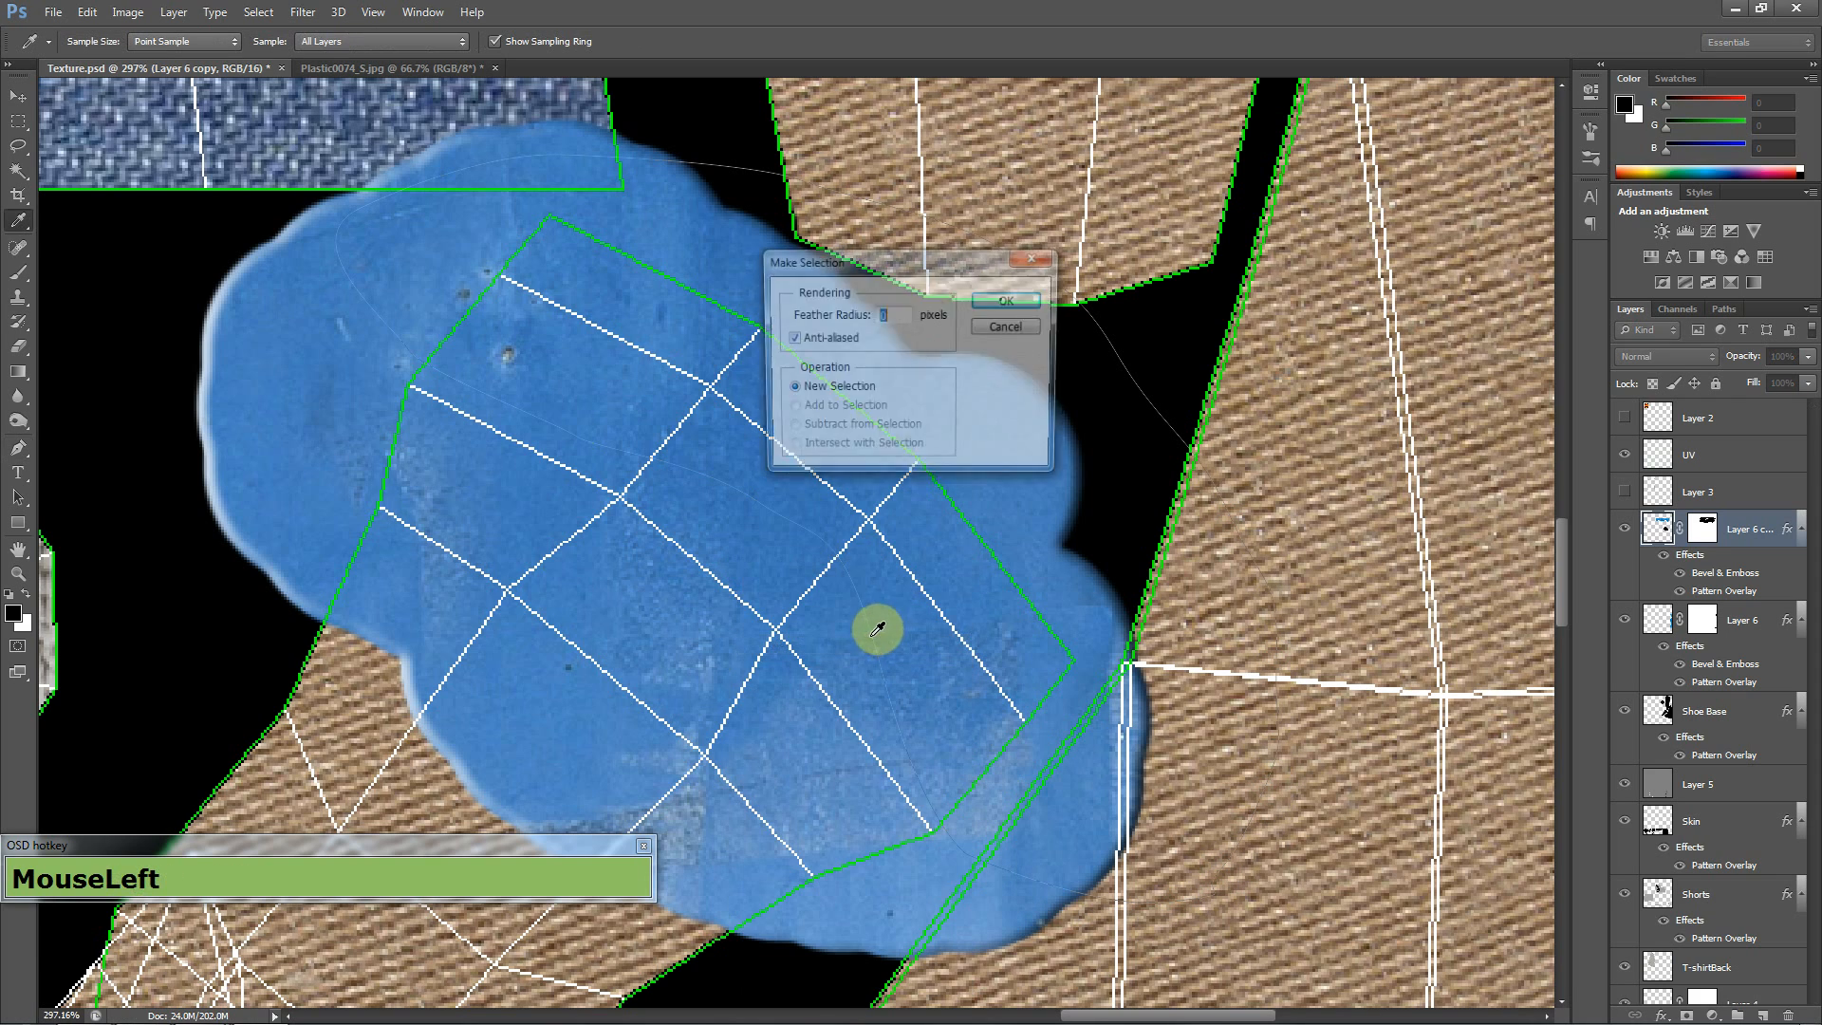
{"action": "left_click", "coordinate": [992, 308]}
{"action": "scroll", "coordinate": [919, 411], "scroll_direction": "down", "scroll_amount": 2}
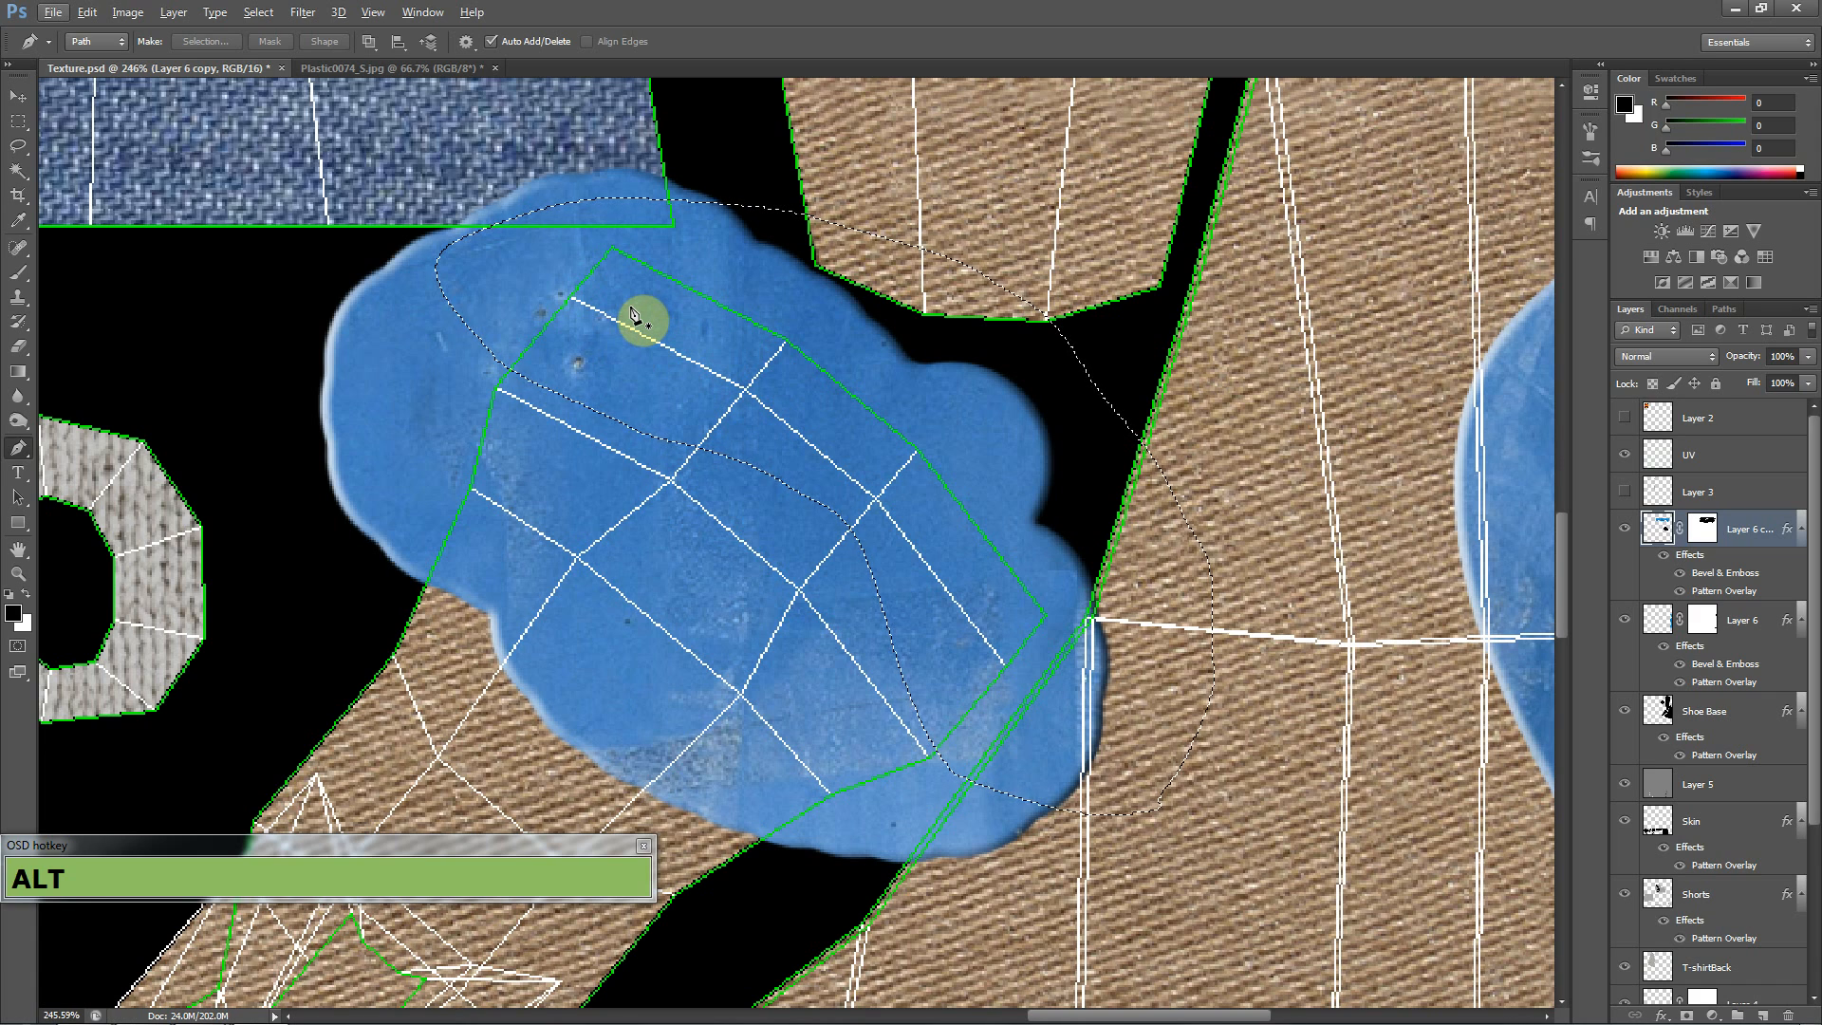
{"action": "key", "text": "ctrl+shift"}
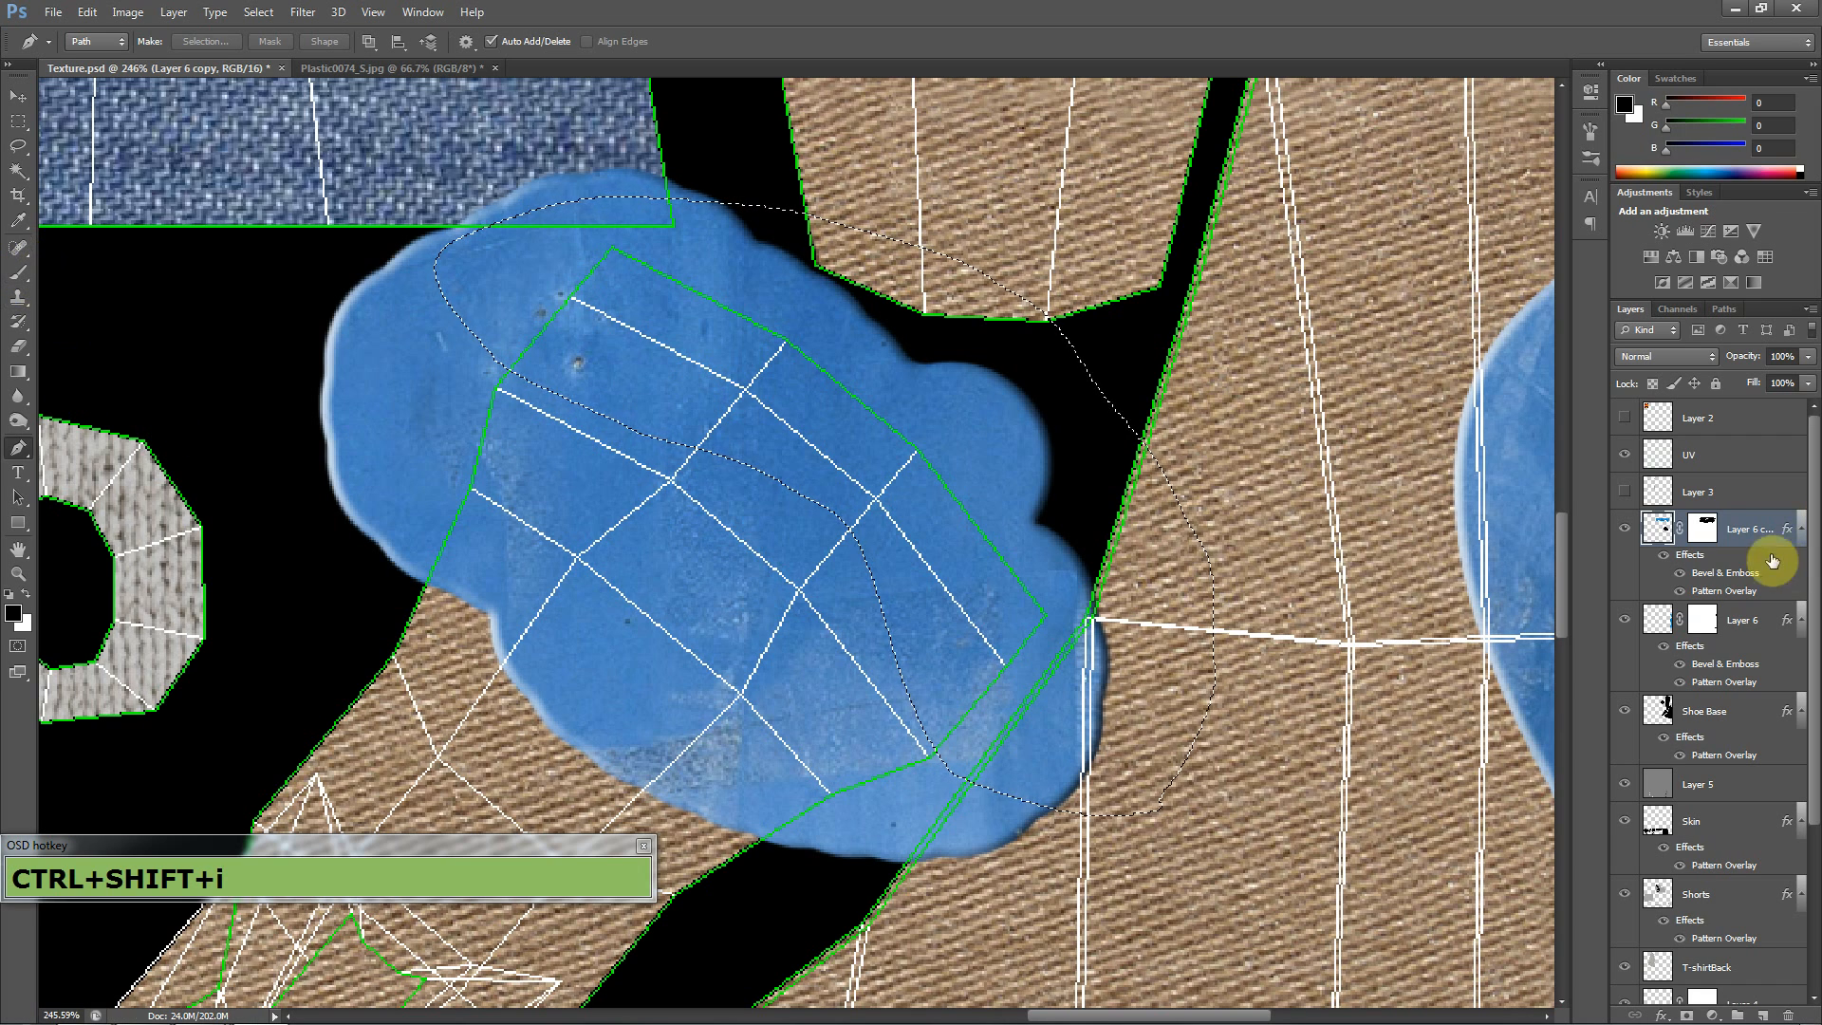
- Brush black on the Layer 6 copy mask to hide the blue plastic outside the path and clear the selection
{"action": "left_click", "coordinate": [1702, 531]}
{"action": "key", "text": "b"}
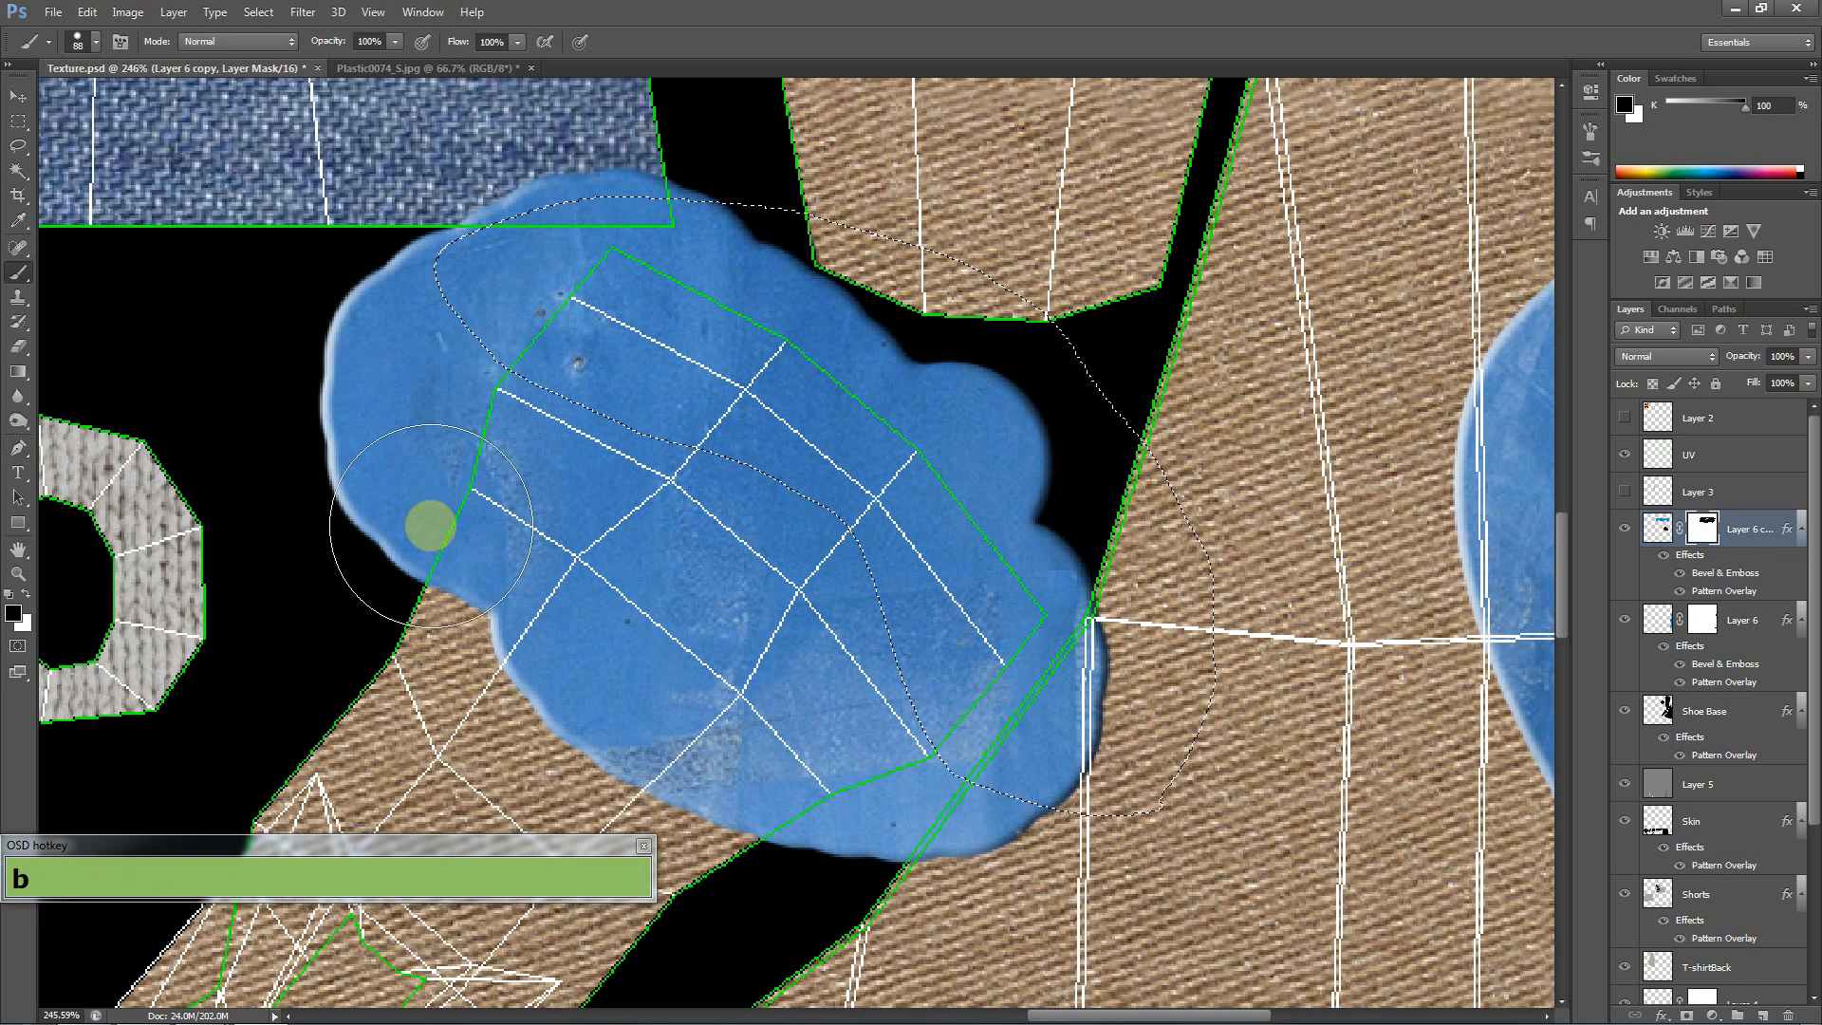
{"action": "left_click", "coordinate": [472, 521]}
{"action": "mouse_move", "coordinate": [472, 521]}
{"action": "left_mouse_down"}
{"action": "mouse_move", "coordinate": [582, 504]}
{"action": "mouse_move", "coordinate": [753, 595]}
{"action": "mouse_move", "coordinate": [781, 480]}
{"action": "mouse_move", "coordinate": [544, 773]}
{"action": "mouse_move", "coordinate": [785, 744]}
{"action": "mouse_move", "coordinate": [431, 367]}
{"action": "mouse_move", "coordinate": [481, 203]}
{"action": "mouse_move", "coordinate": [1260, 683]}
{"action": "left_mouse_up"}
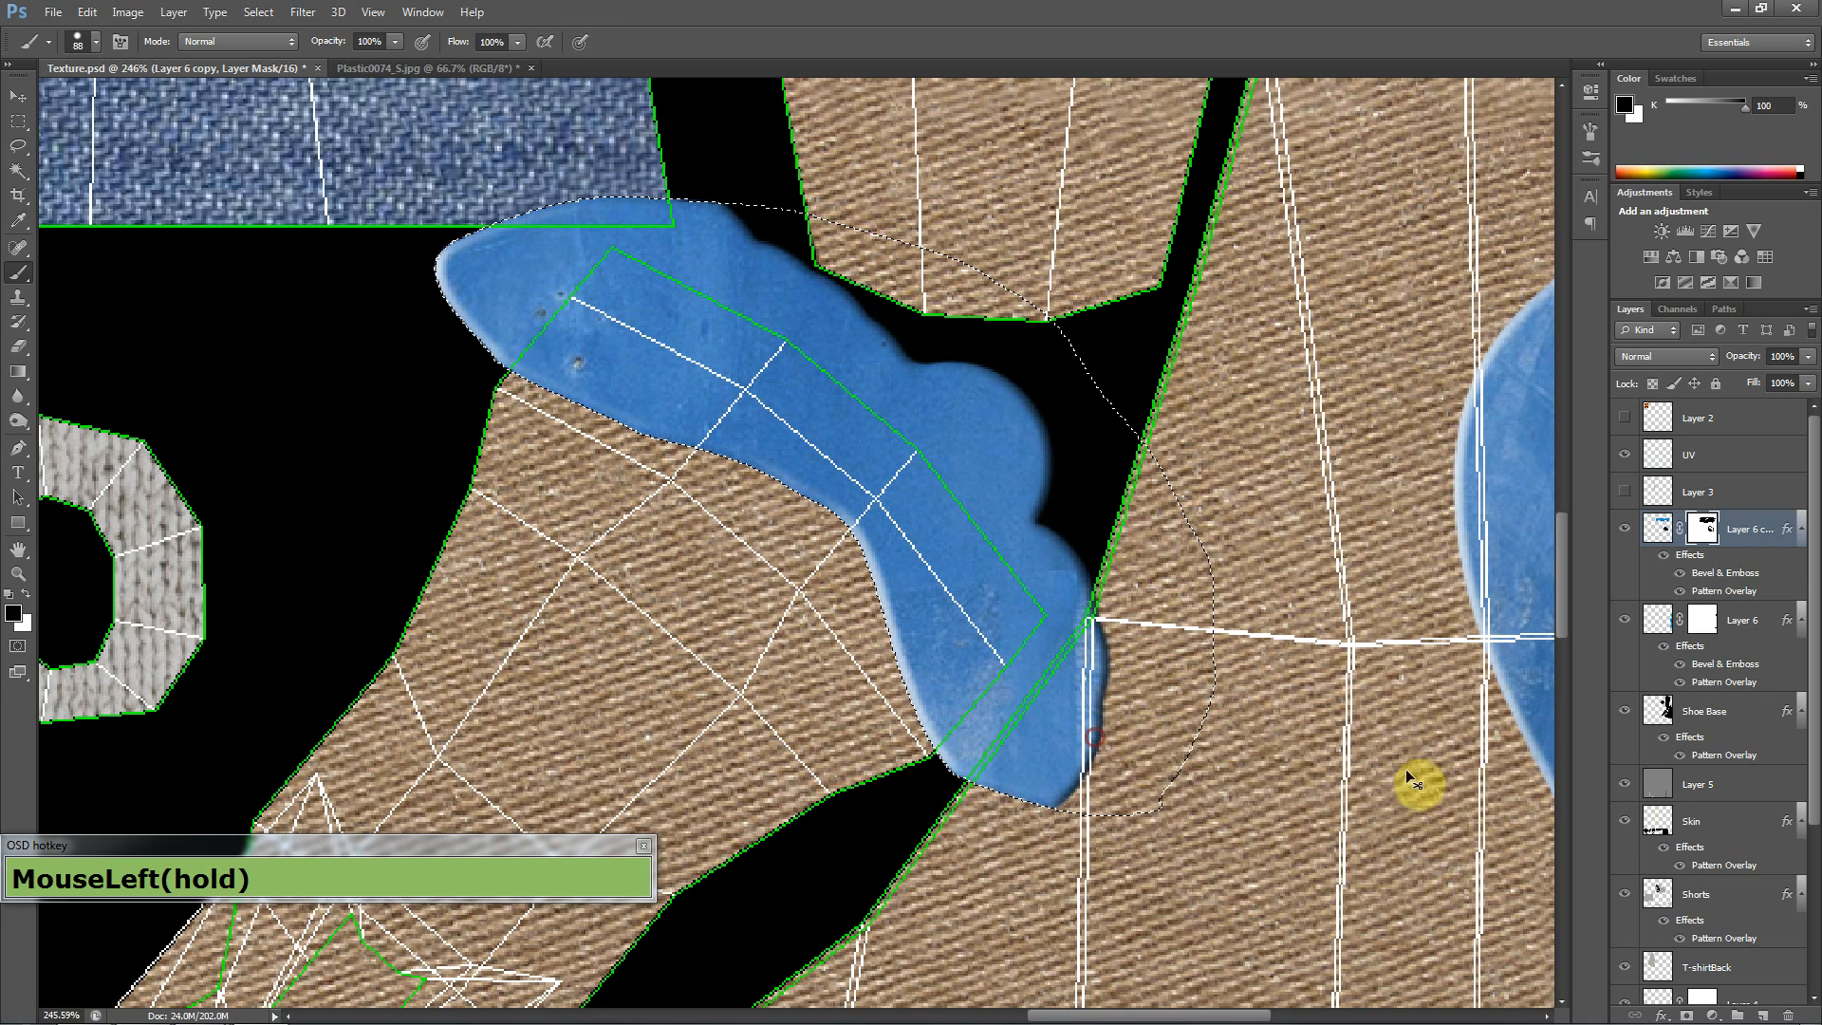
{"action": "key", "text": "ctrl+d"}
- Load the Shoe Base outline as a selection, invert it, mask out the blue overflow around the heel piece and deselect
{"action": "left_click", "coordinate": [1657, 712], "text": "ctrl"}
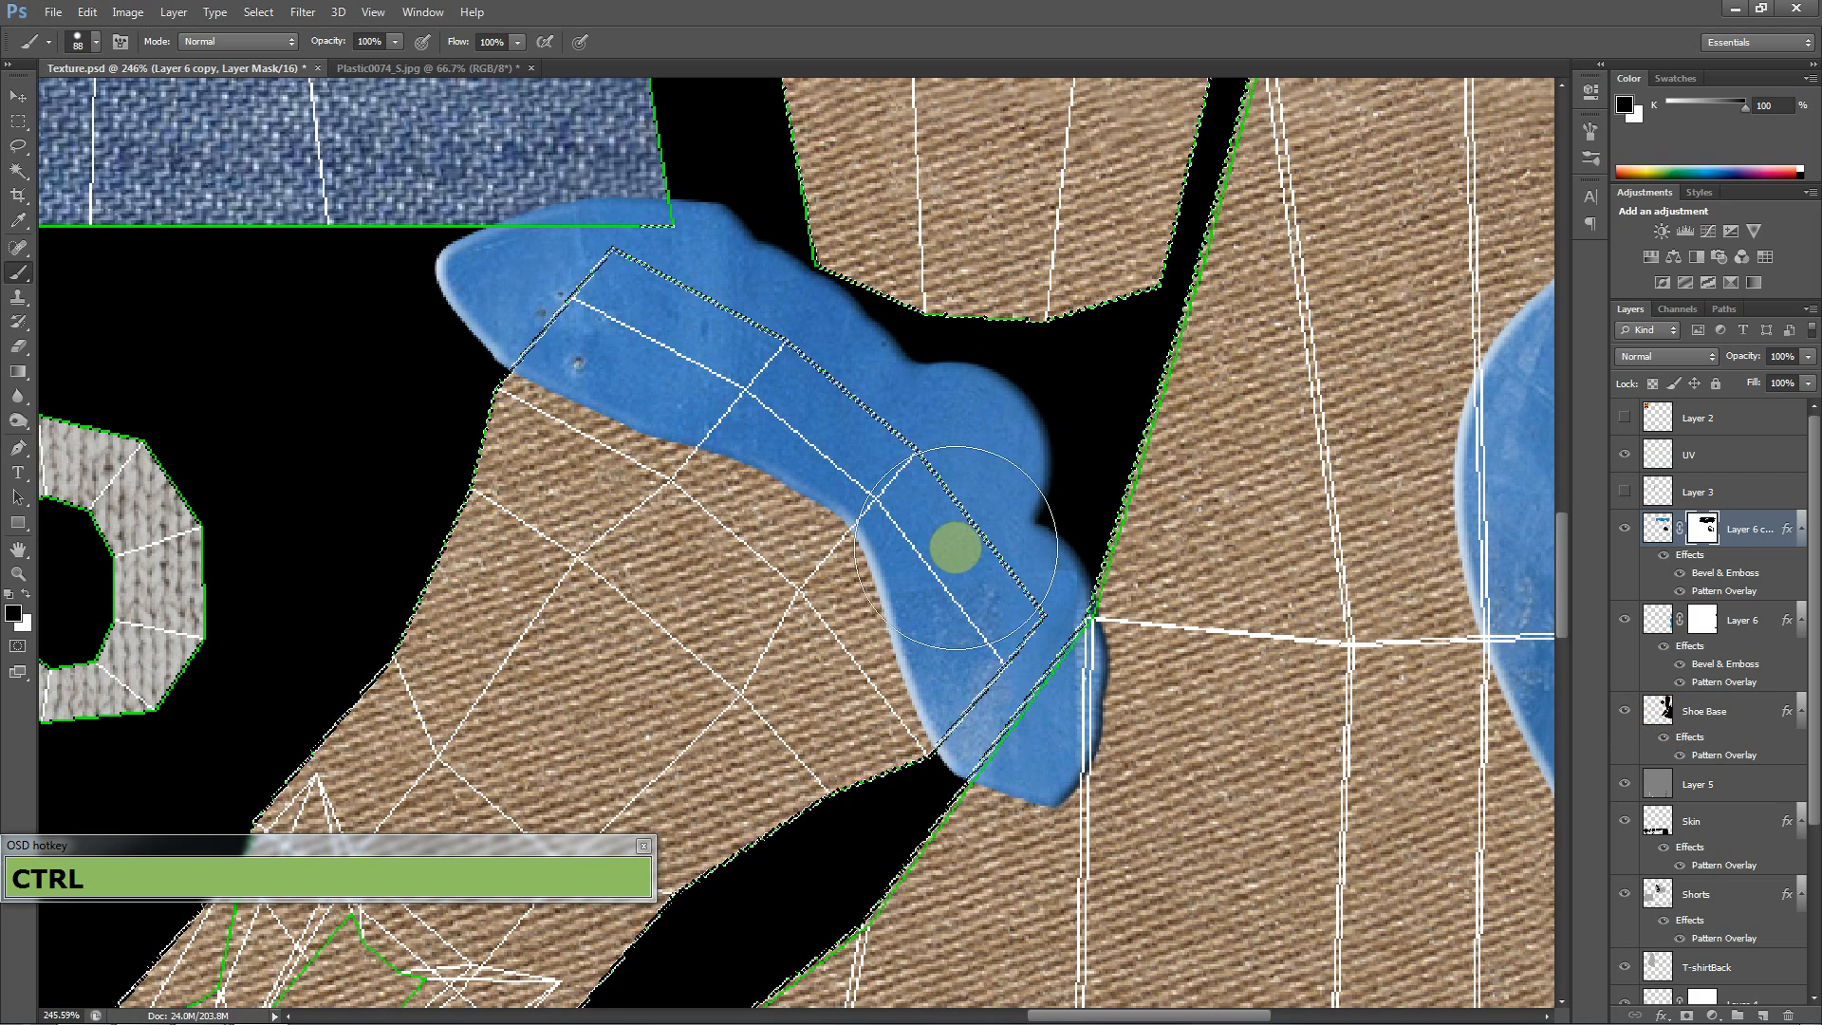
{"action": "mouse_move", "coordinate": [956, 547]}
{"action": "left_mouse_down"}
{"action": "mouse_move", "coordinate": [903, 639]}
{"action": "mouse_move", "coordinate": [1021, 488]}
{"action": "mouse_move", "coordinate": [935, 475]}
{"action": "left_mouse_up"}
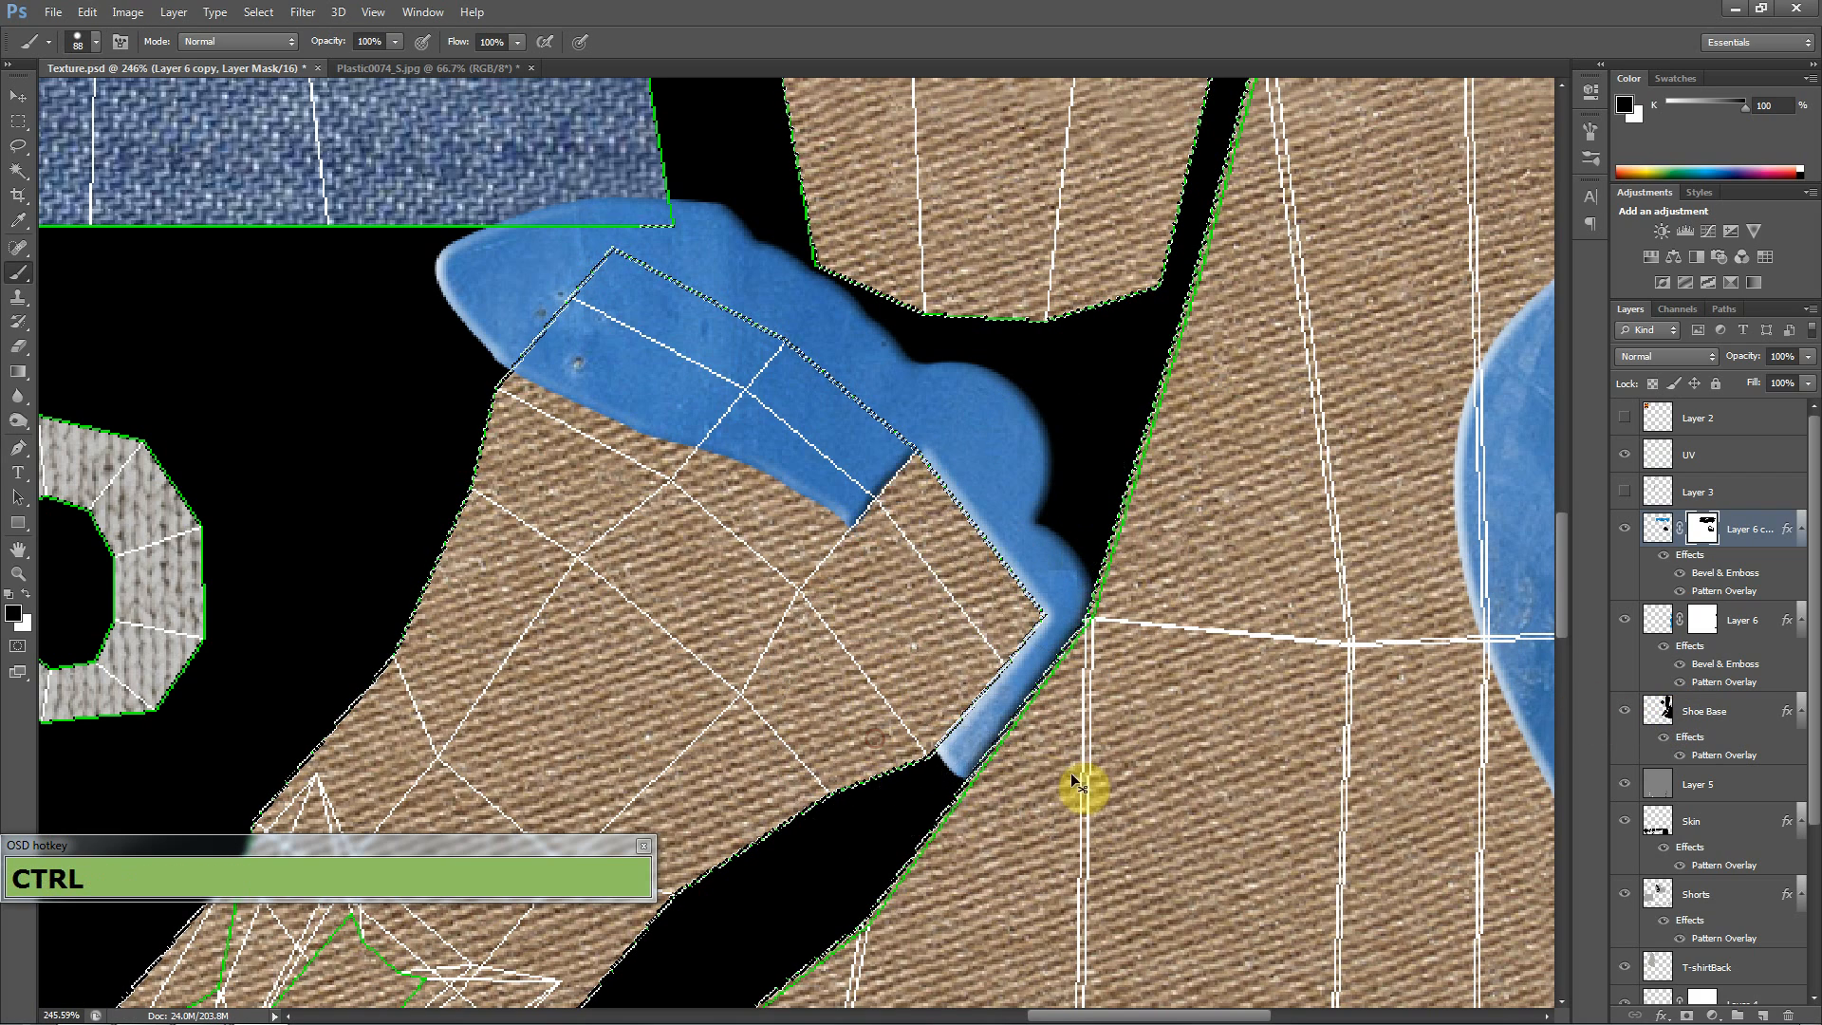
{"action": "key", "text": "ctrl+z"}
{"action": "key", "text": "ctrl+shift+i"}
{"action": "mouse_move", "coordinate": [1082, 761]}
{"action": "left_mouse_down"}
{"action": "mouse_move", "coordinate": [1087, 644]}
{"action": "mouse_move", "coordinate": [948, 806]}
{"action": "mouse_move", "coordinate": [1010, 685]}
{"action": "mouse_move", "coordinate": [1015, 402]}
{"action": "mouse_move", "coordinate": [522, 224]}
{"action": "mouse_move", "coordinate": [323, 287]}
{"action": "mouse_move", "coordinate": [552, 269]}
{"action": "mouse_move", "coordinate": [459, 439]}
{"action": "mouse_move", "coordinate": [1192, 642]}
{"action": "left_mouse_up"}
{"action": "key", "text": "ctrl+d"}
{"action": "mouse_move", "coordinate": [1170, 769]}
{"action": "left_mouse_down"}
{"action": "mouse_move", "coordinate": [1101, 830]}
{"action": "mouse_move", "coordinate": [1164, 708]}
{"action": "mouse_move", "coordinate": [1042, 820]}
{"action": "mouse_move", "coordinate": [1186, 698]}
{"action": "left_mouse_up"}
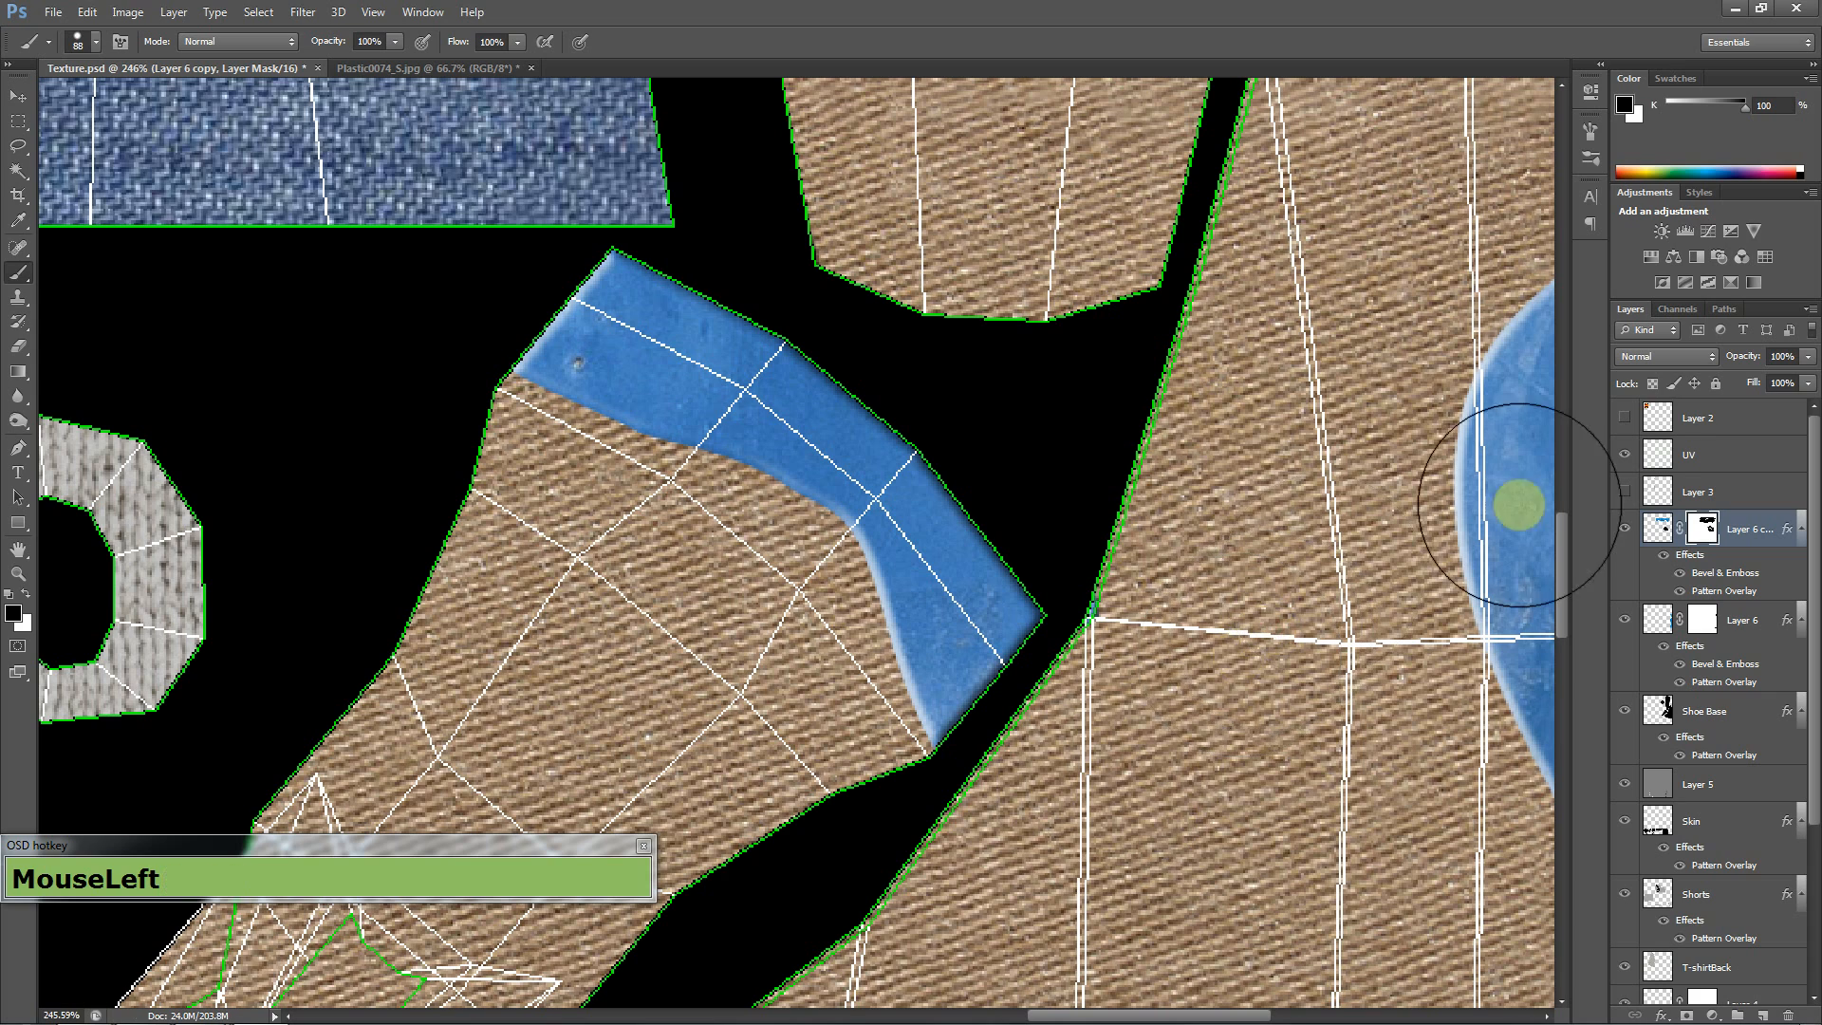
- Hide the UV layer and save Texture.psd
{"action": "left_click", "coordinate": [1625, 458]}
{"action": "key", "text": "ctrl+s"}
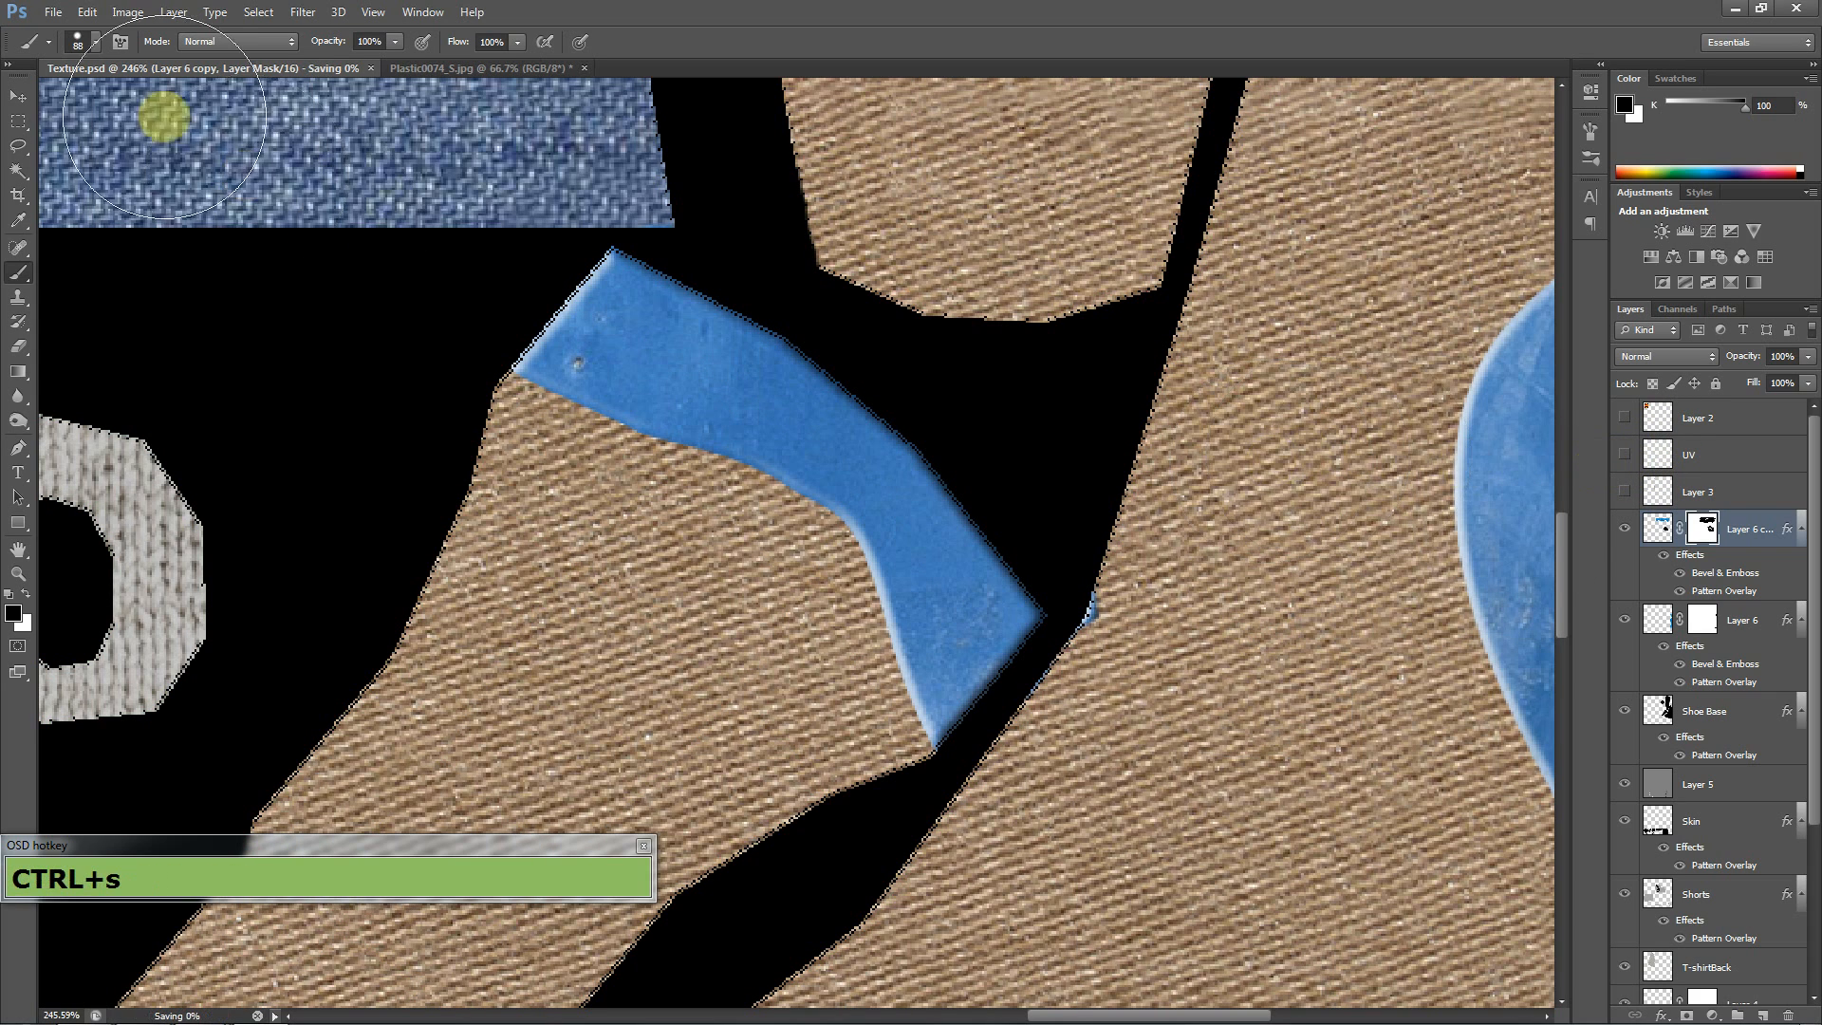
{"action": "left_click", "coordinate": [51, 12]}
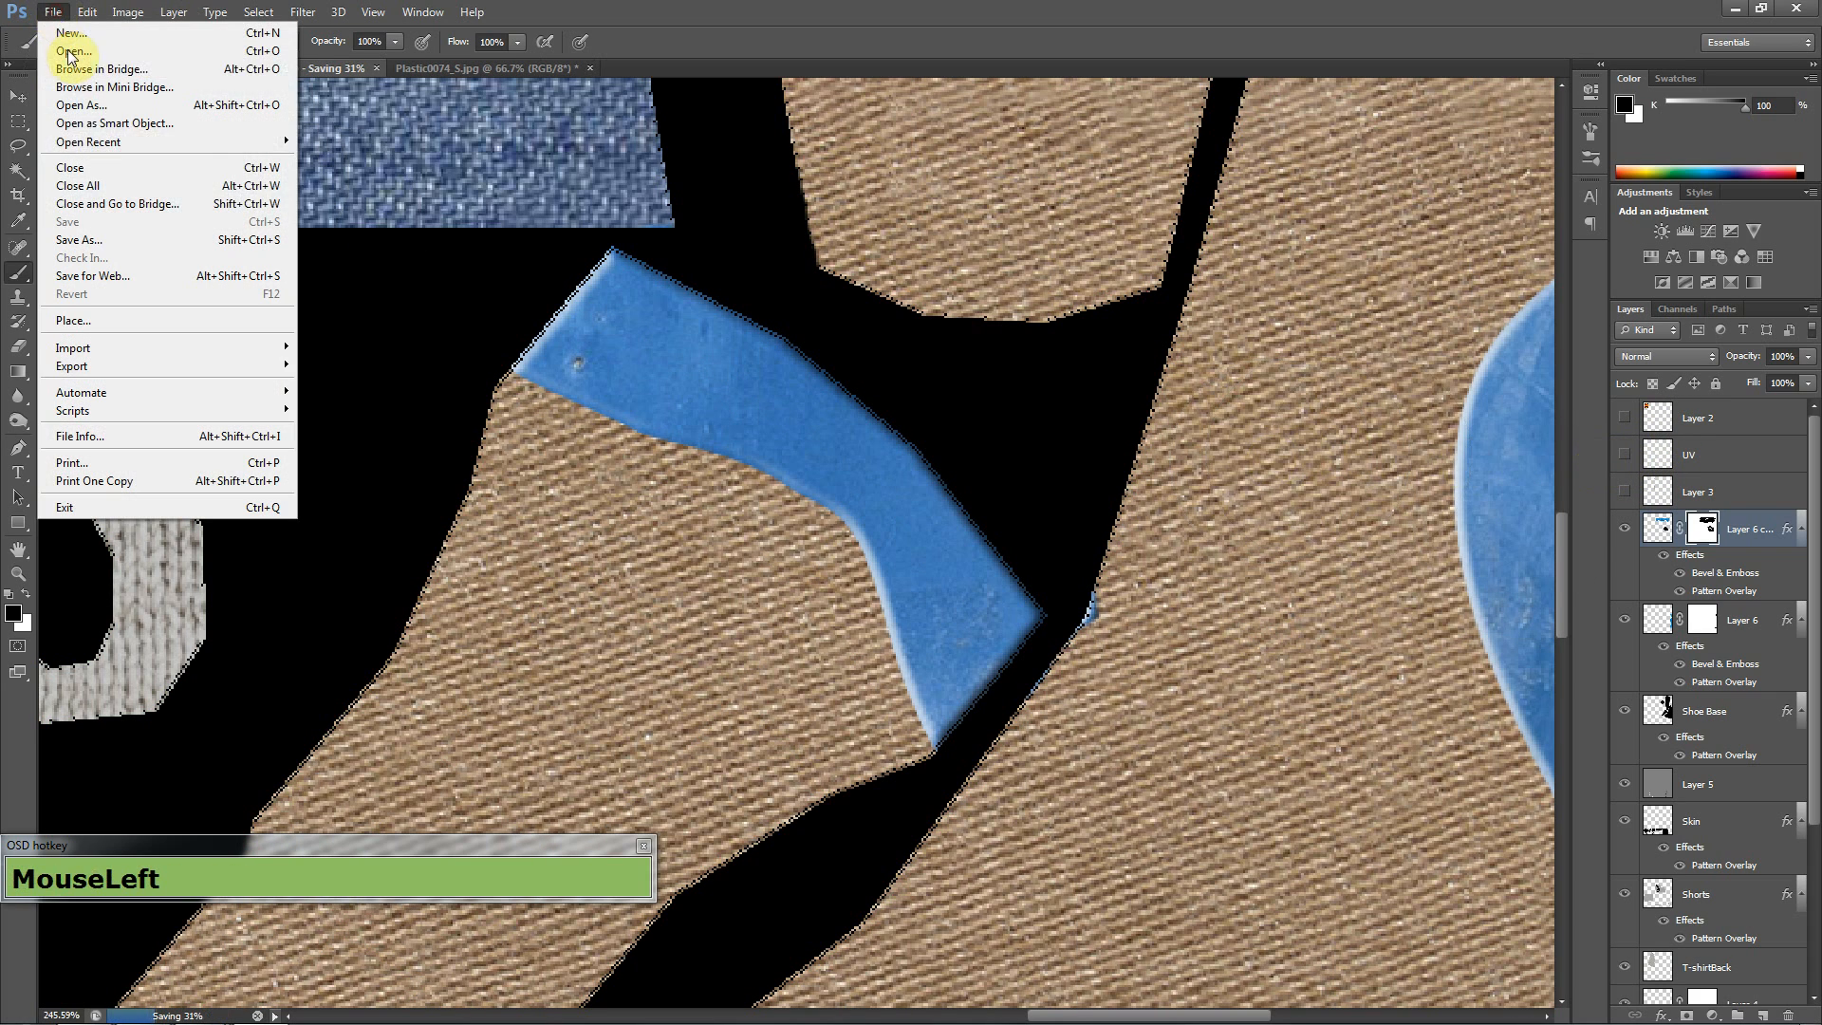
{"action": "left_click", "coordinate": [123, 240]}
{"action": "left_click", "coordinate": [934, 414]}
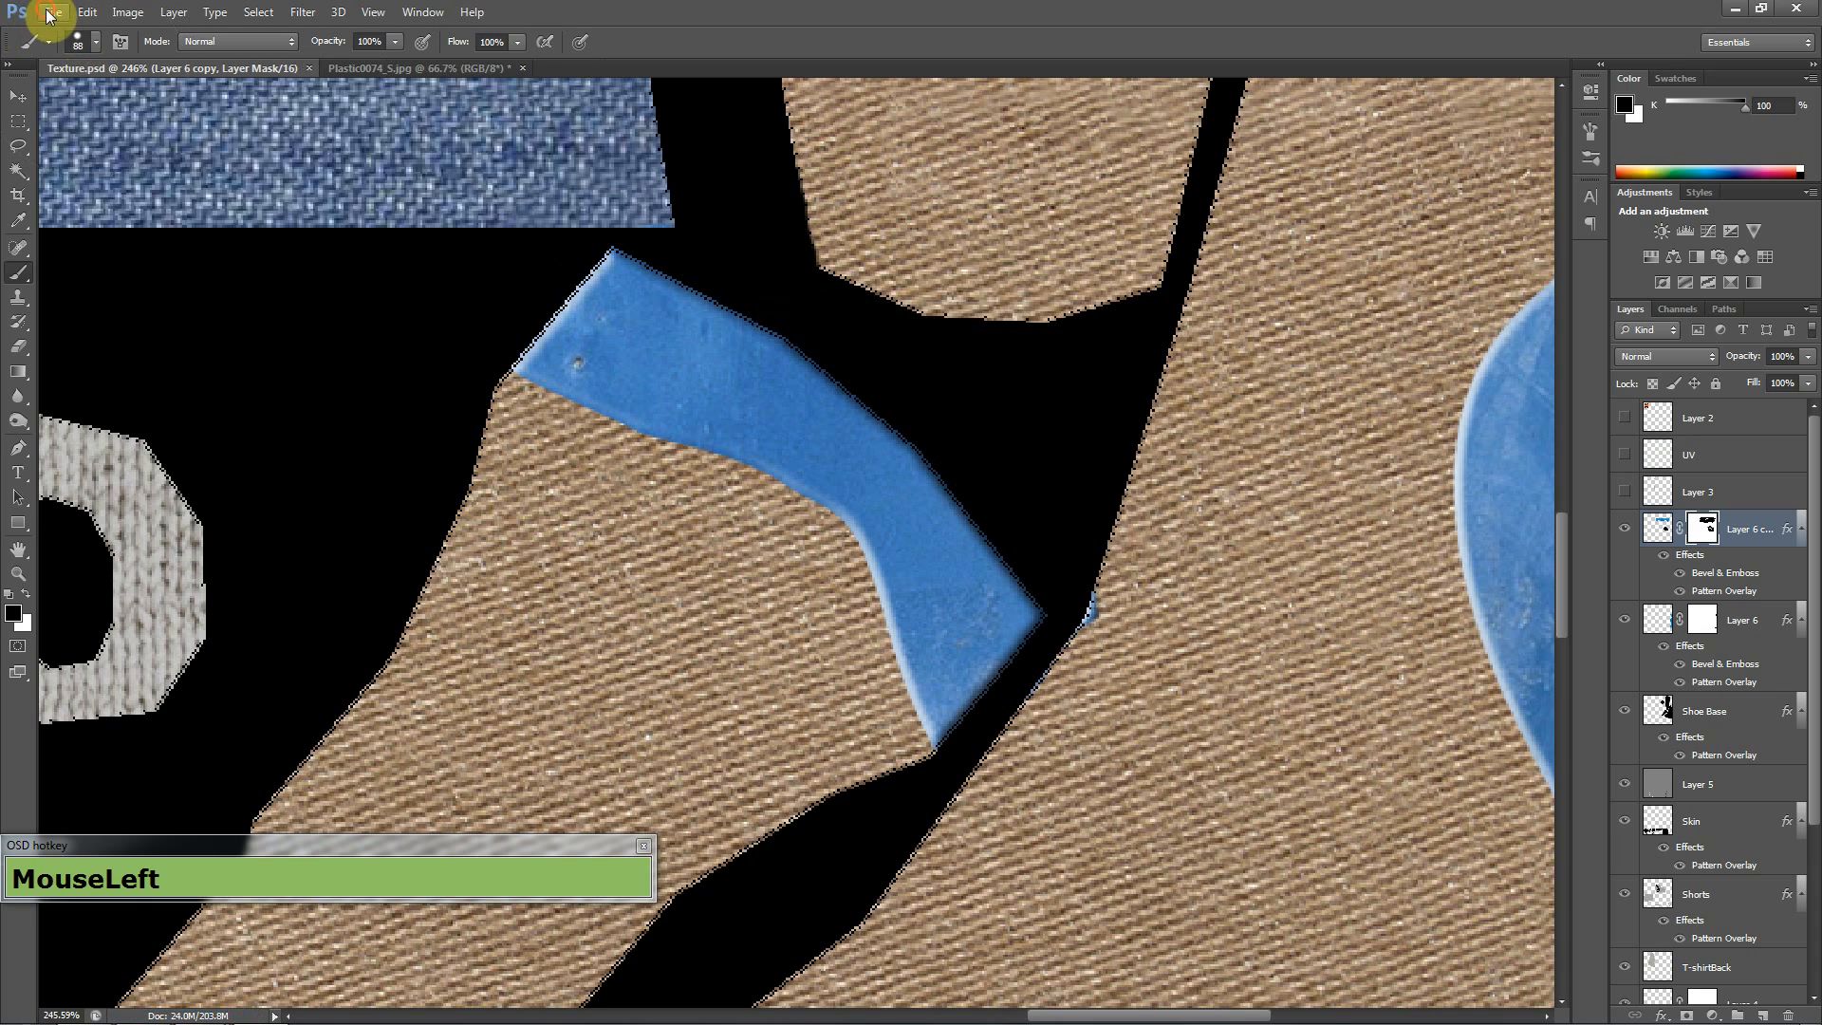
- Save the texture as a JPEG at quality 12, replacing the existing Texture.jpg in the 3Ds_Max_Modelling_HumanBody folder
{"action": "left_click", "coordinate": [52, 11]}
{"action": "left_click", "coordinate": [123, 240]}
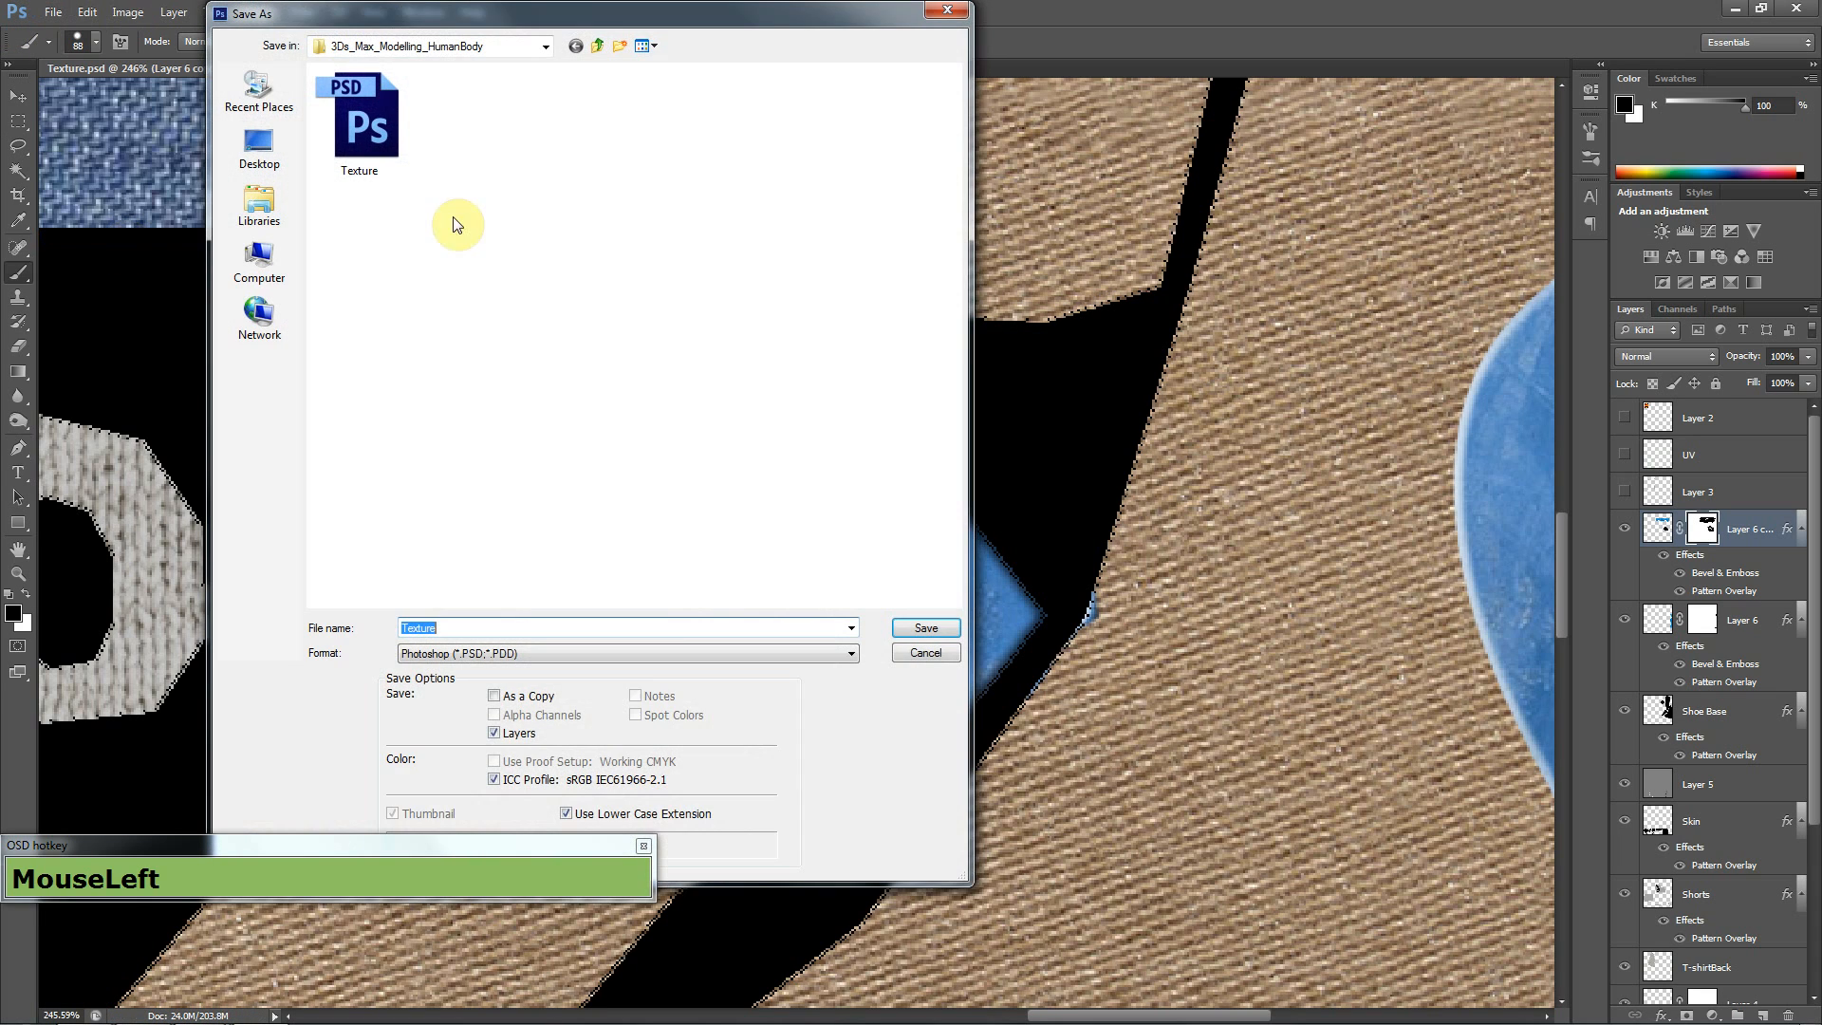
{"action": "left_click", "coordinate": [731, 654]}
{"action": "left_click", "coordinate": [647, 731]}
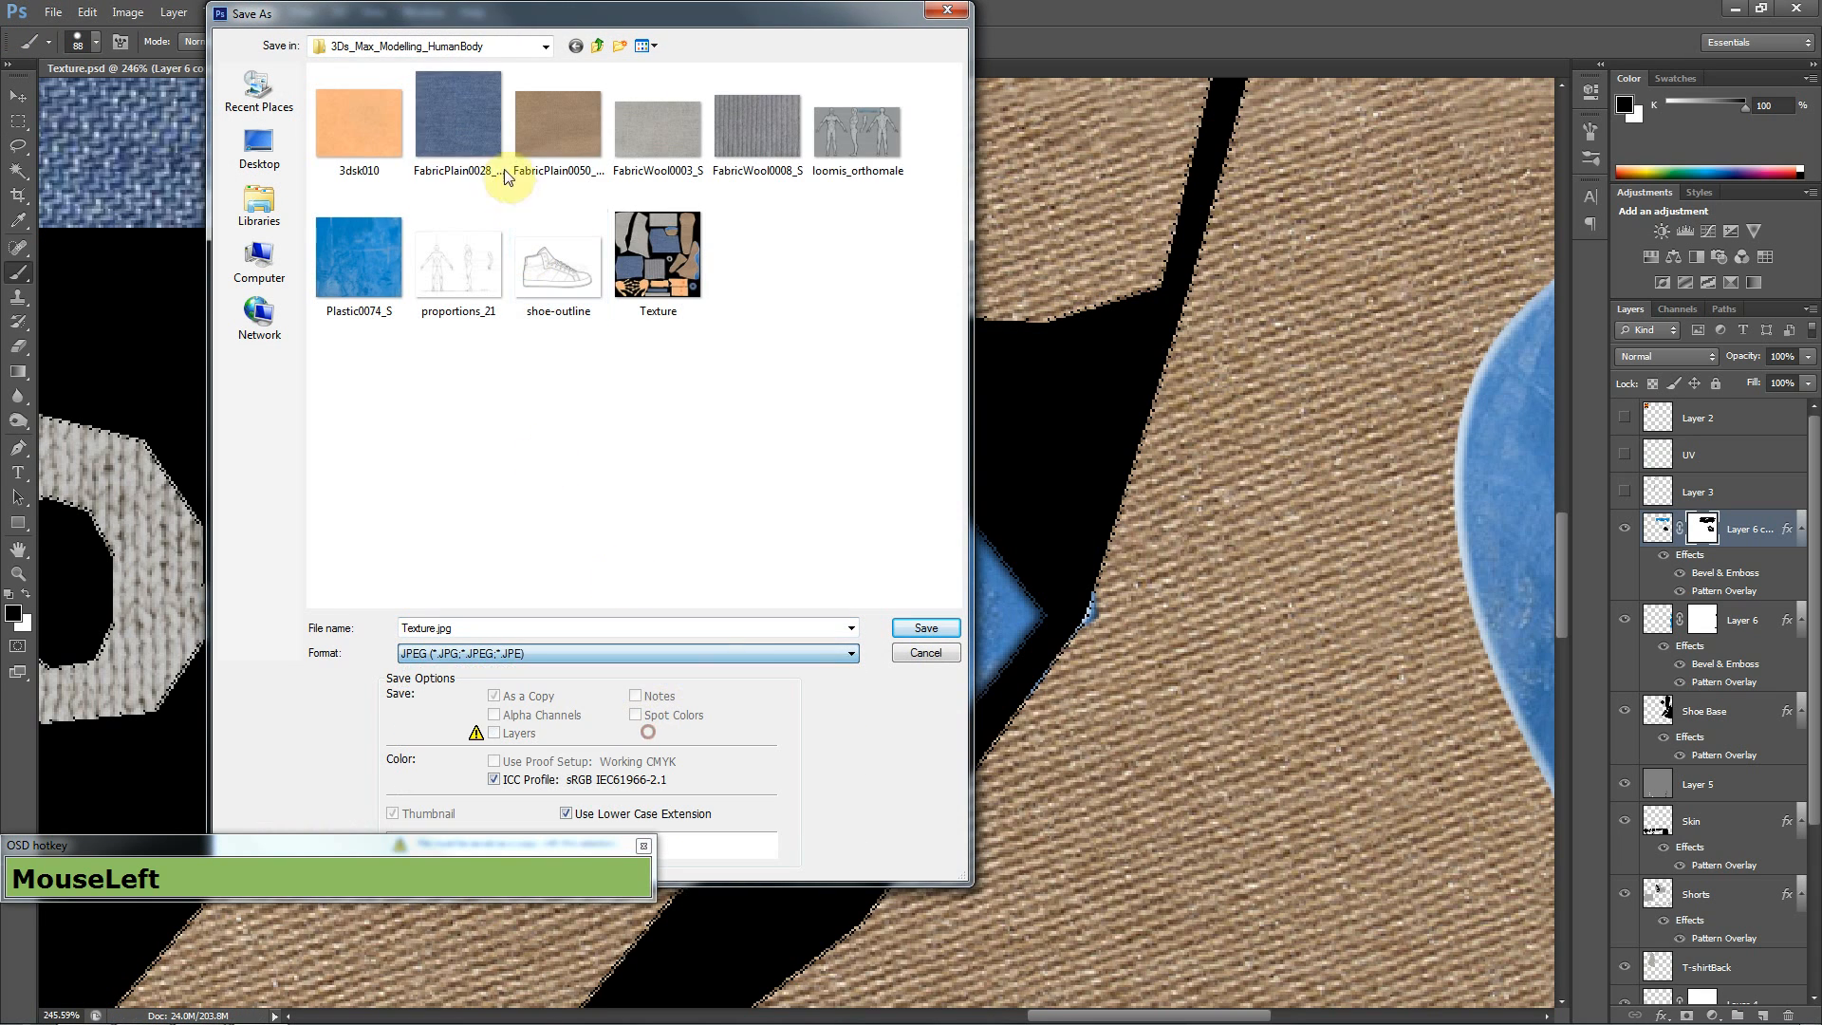
{"action": "double_click", "coordinate": [674, 264]}
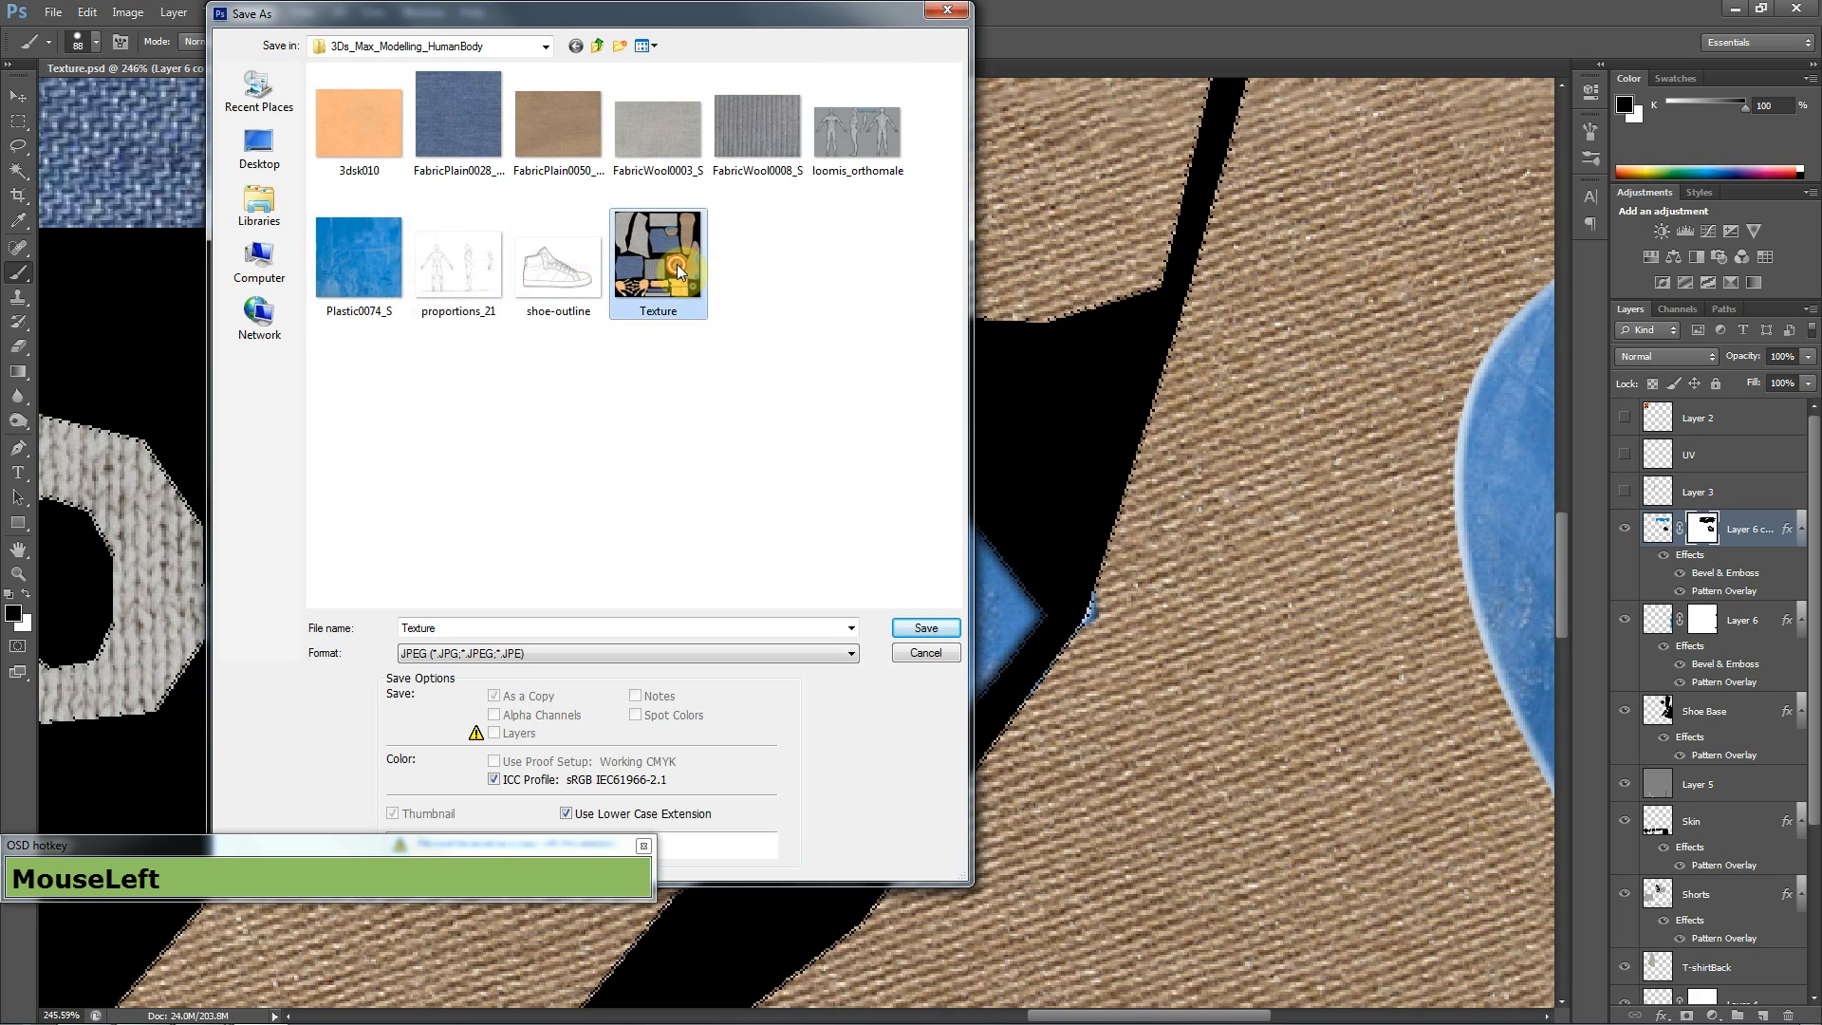
{"action": "left_click", "coordinate": [900, 385]}
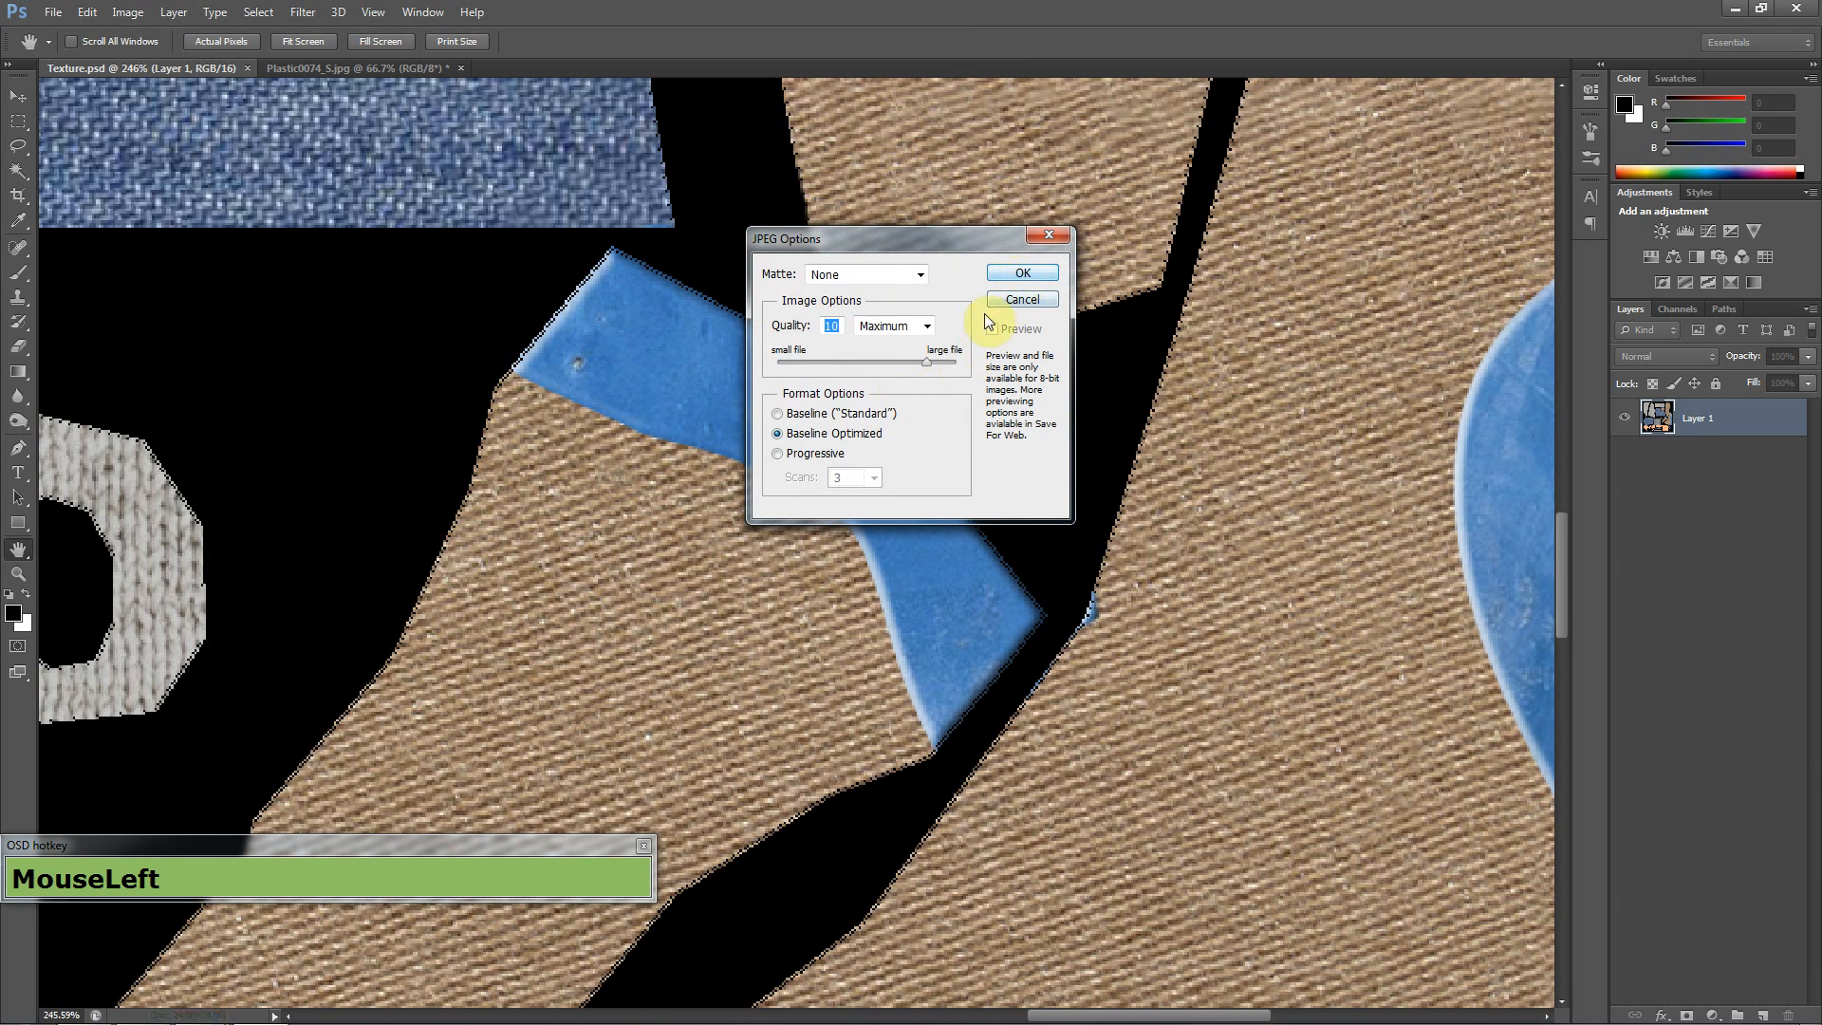
{"action": "left_click", "coordinate": [1023, 273]}
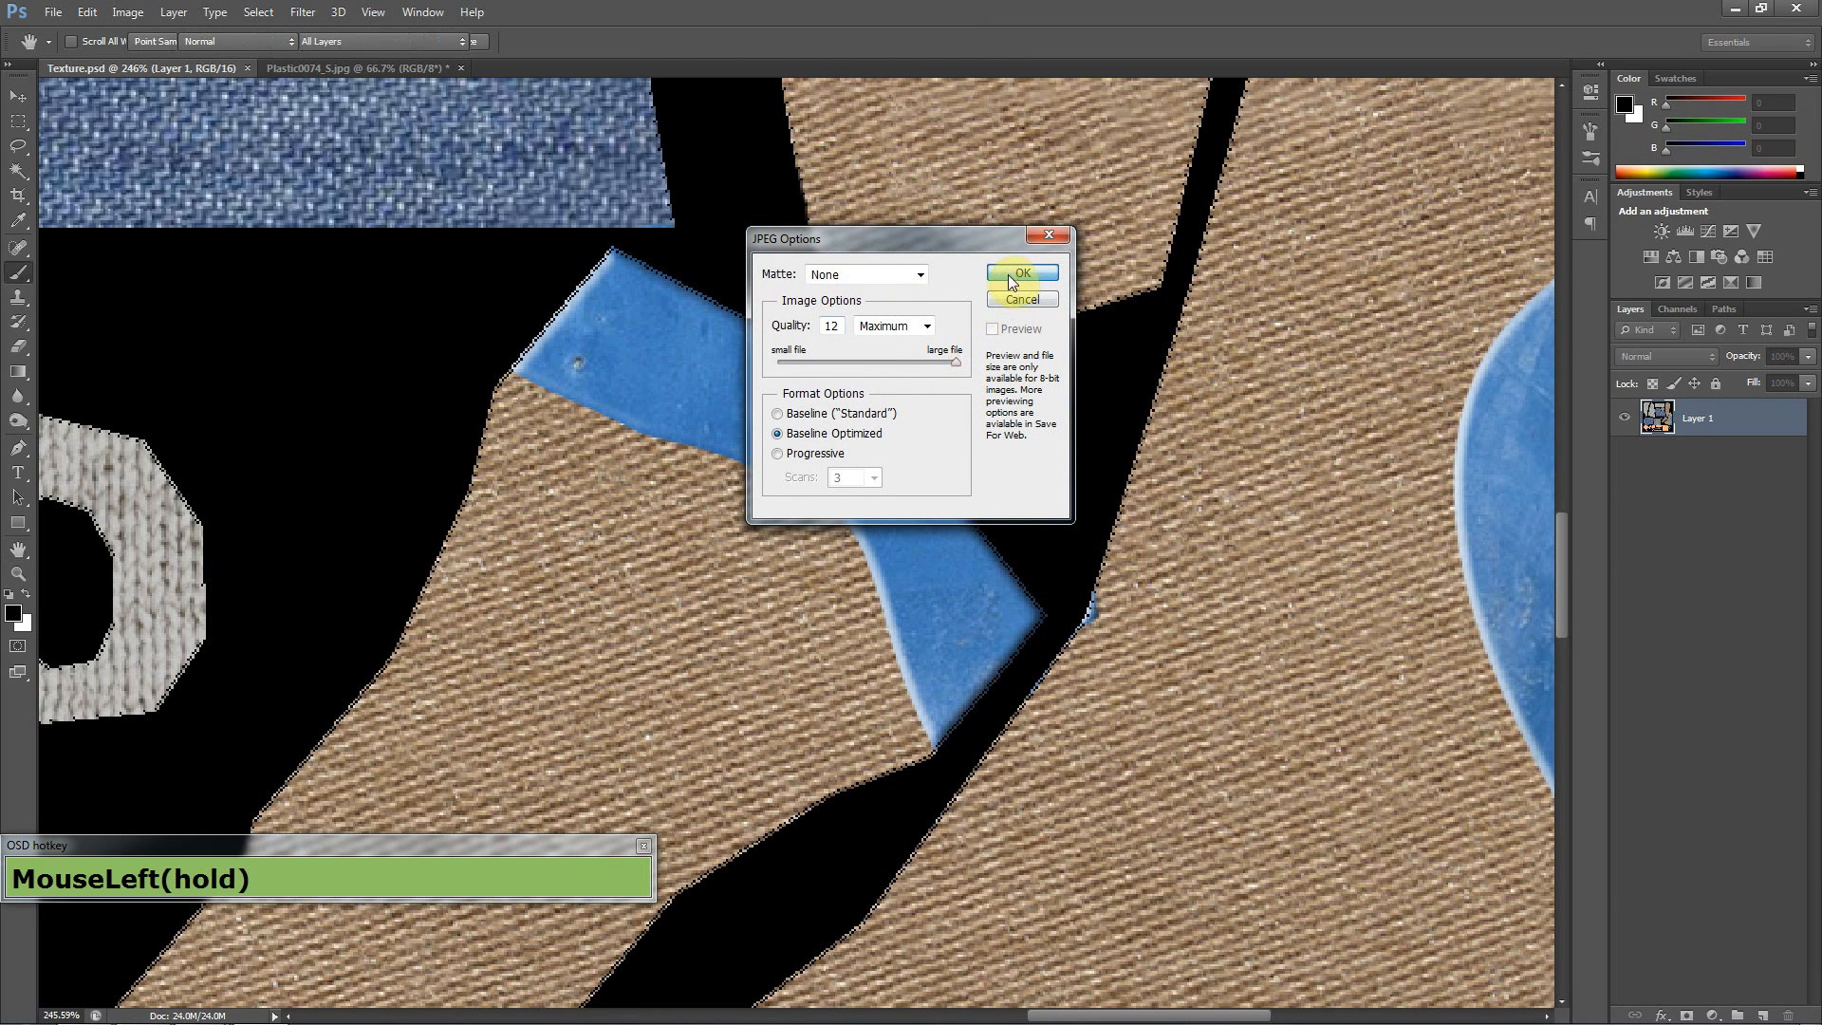
- Switch to 3ds Max and check how the blue trim lines up across the shoe's side and heel seam
{"action": "key", "text": "alt+Tab"}
{"action": "left_click", "coordinate": [1051, 596]}
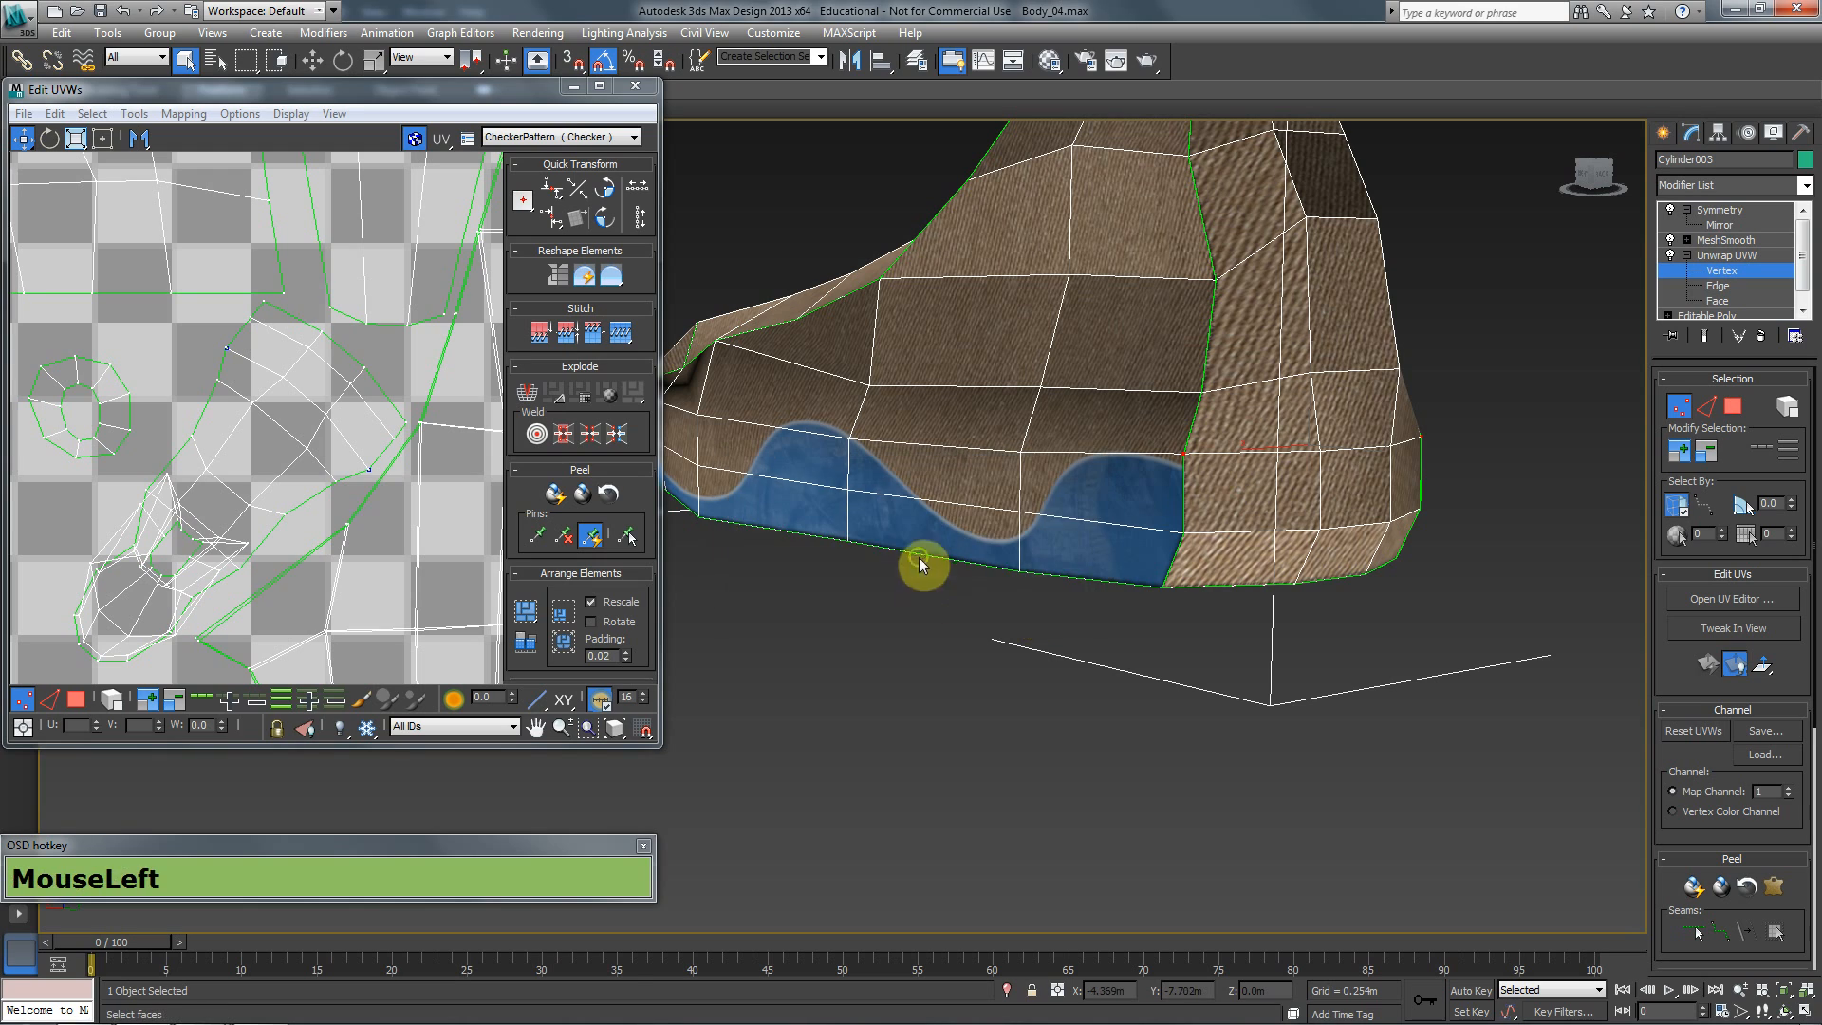
{"action": "middle_click", "coordinate": [978, 622]}
{"action": "left_click_drag", "start_coordinate": [976, 616], "coordinate": [1101, 593]}
{"action": "left_click", "coordinate": [1304, 714]}
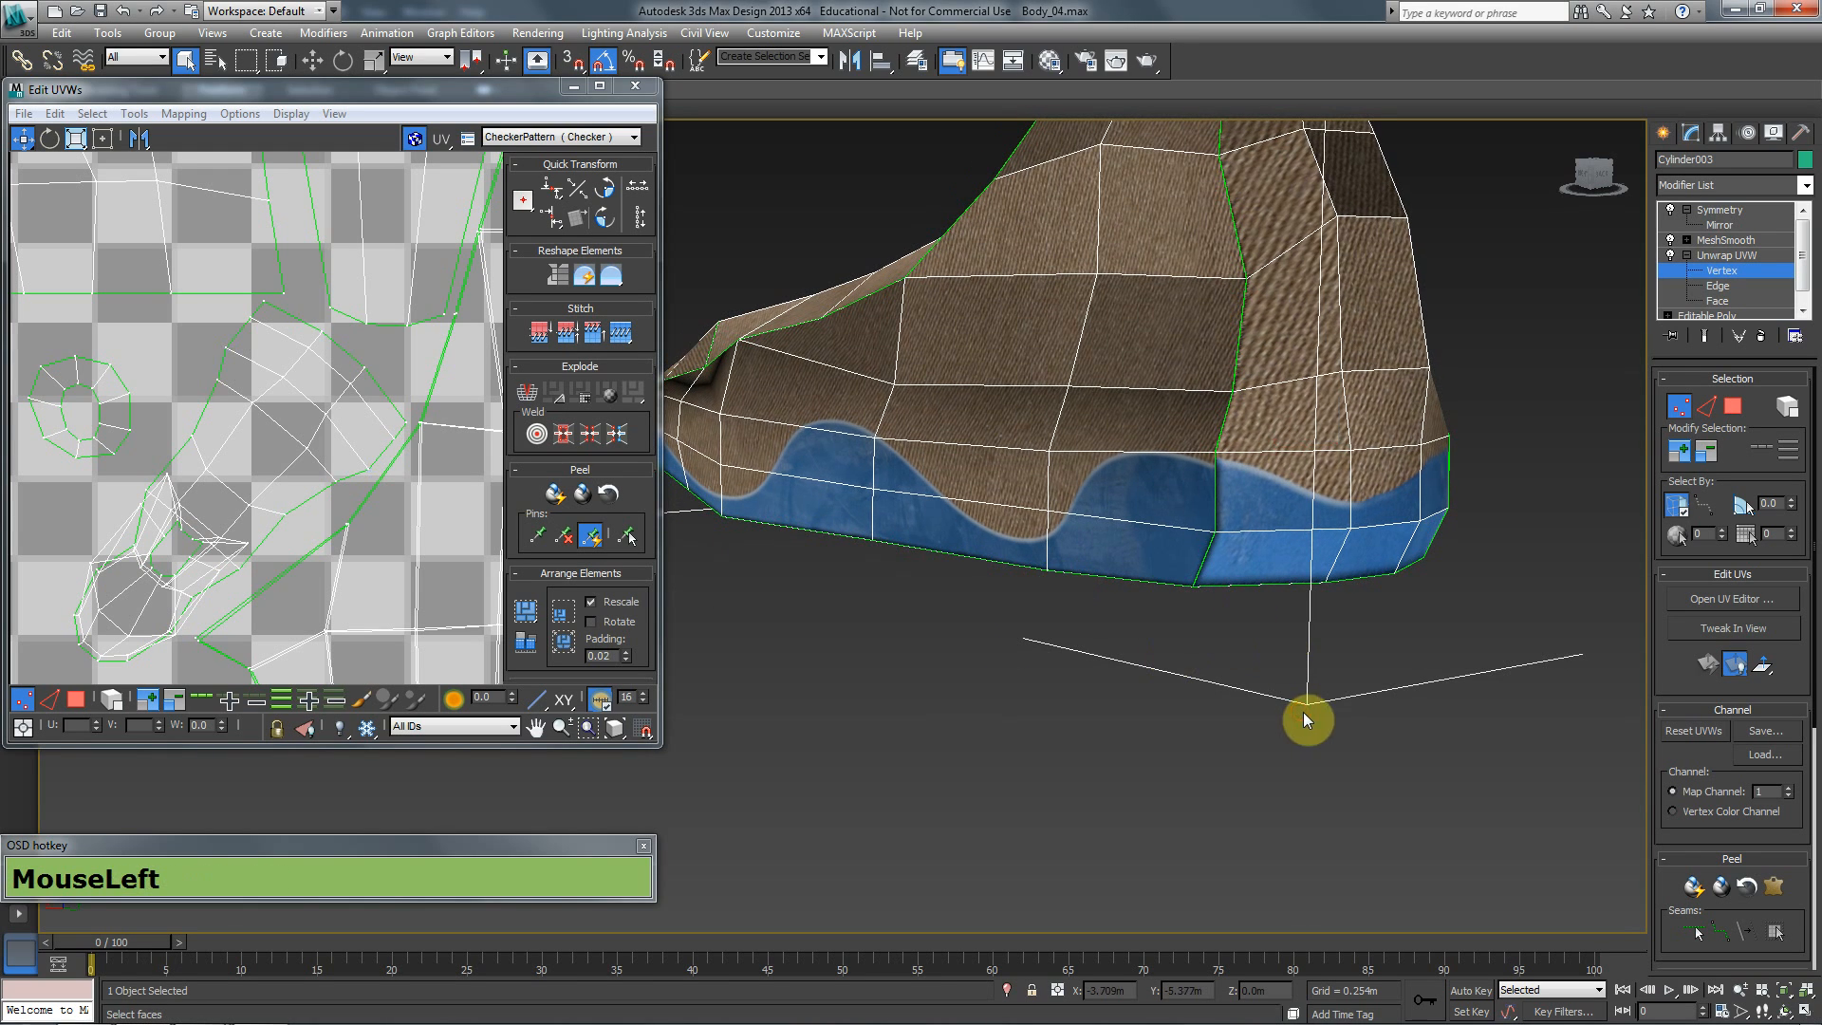
- Leave UV editing, deselect the model, turn off edged faces and examine both shoes in the shaded view
{"action": "left_click", "coordinate": [1662, 134]}
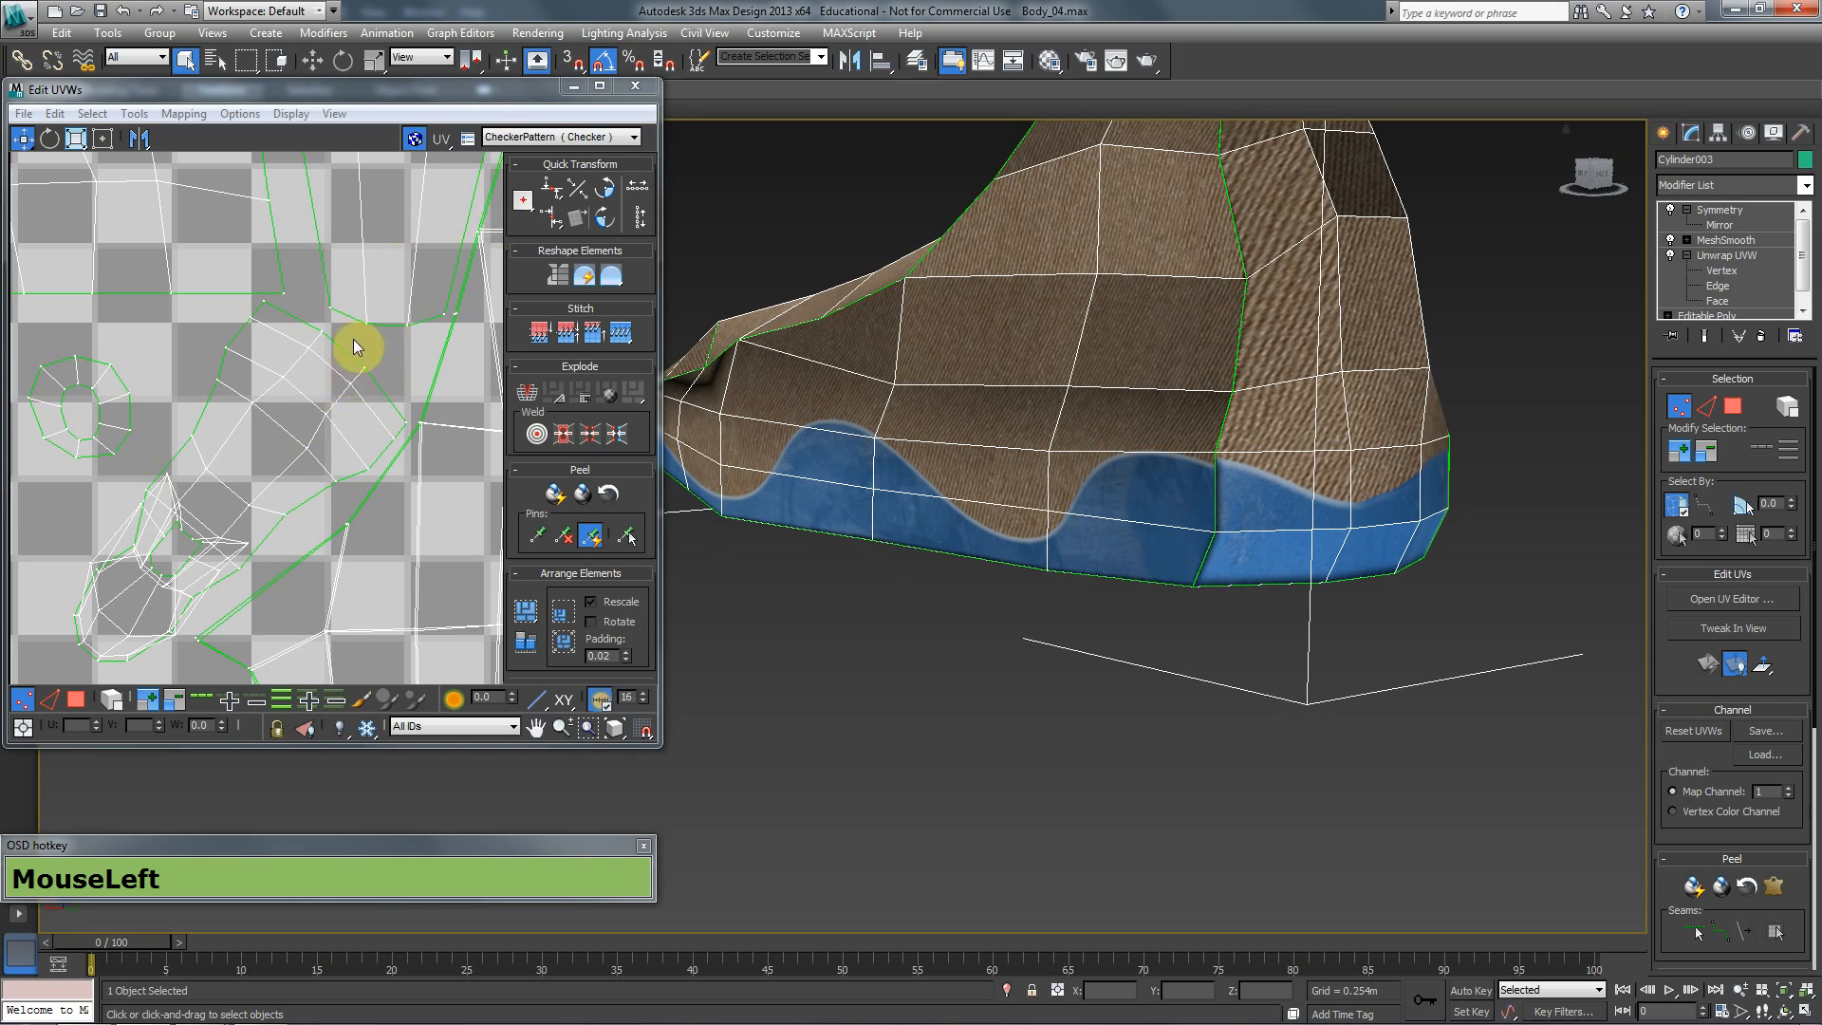
{"action": "left_click_drag", "start_coordinate": [753, 468], "coordinate": [985, 589]}
{"action": "scroll", "coordinate": [1045, 481], "scroll_direction": "down", "scroll_amount": 3}
{"action": "left_click", "coordinate": [1025, 724]}
{"action": "key", "text": "F4"}
{"action": "scroll", "coordinate": [998, 579], "scroll_direction": "down", "scroll_amount": 3}
{"action": "scroll", "coordinate": [983, 584], "scroll_direction": "up", "scroll_amount": 5}
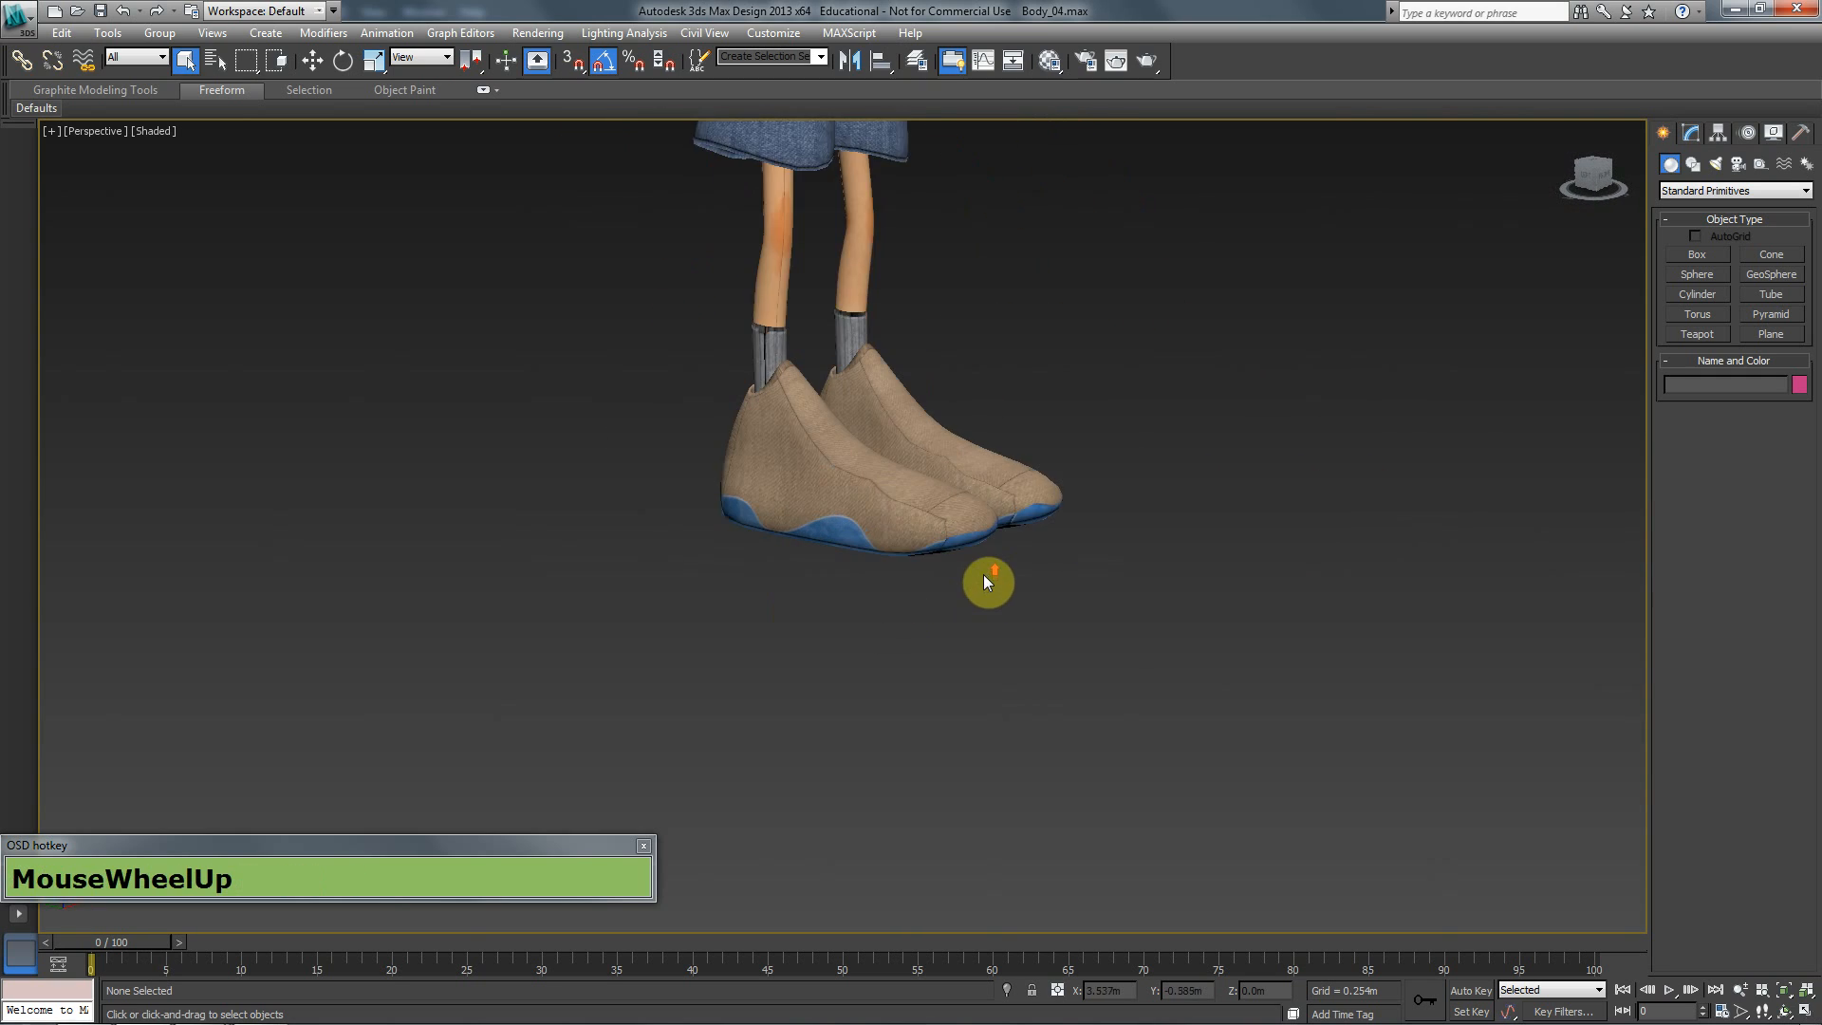
{"action": "left_click_drag", "start_coordinate": [959, 390], "coordinate": [570, 537]}
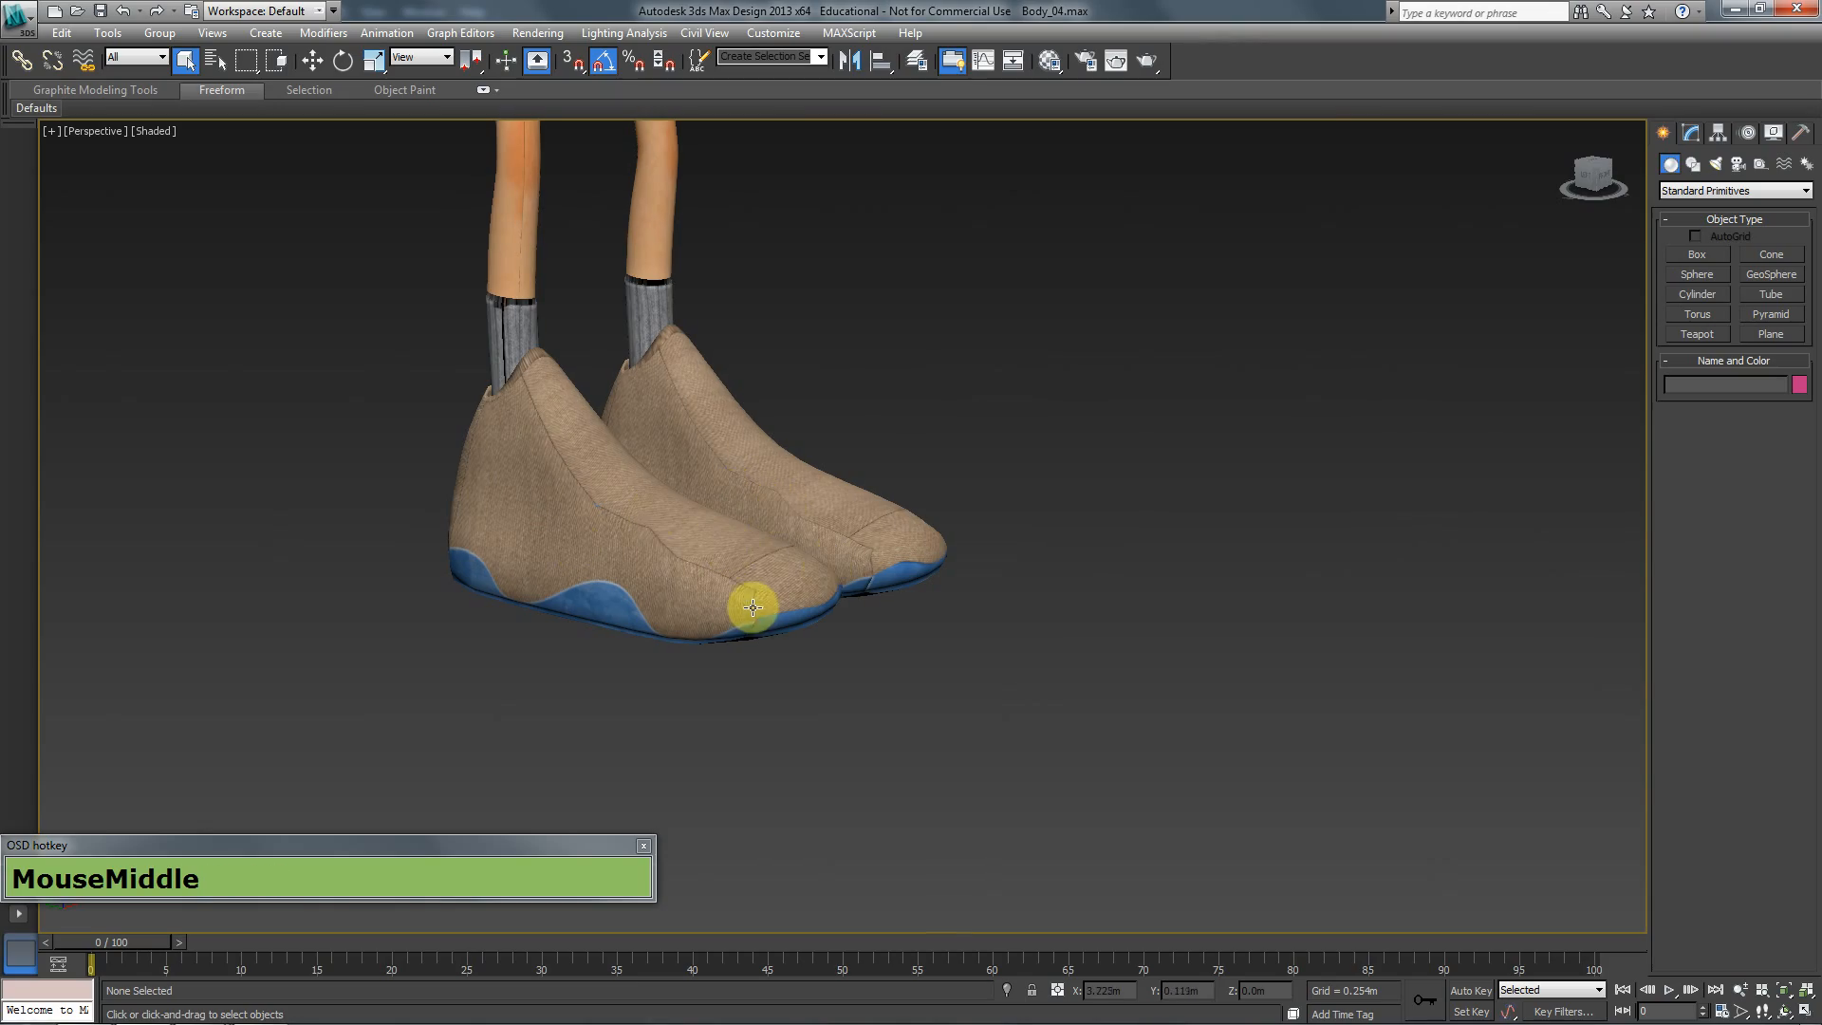
- Return to Photoshop, view the long shoe piece of the texture and close Plastic0074_S.jpg without saving
{"action": "key", "text": "alt+Tab"}
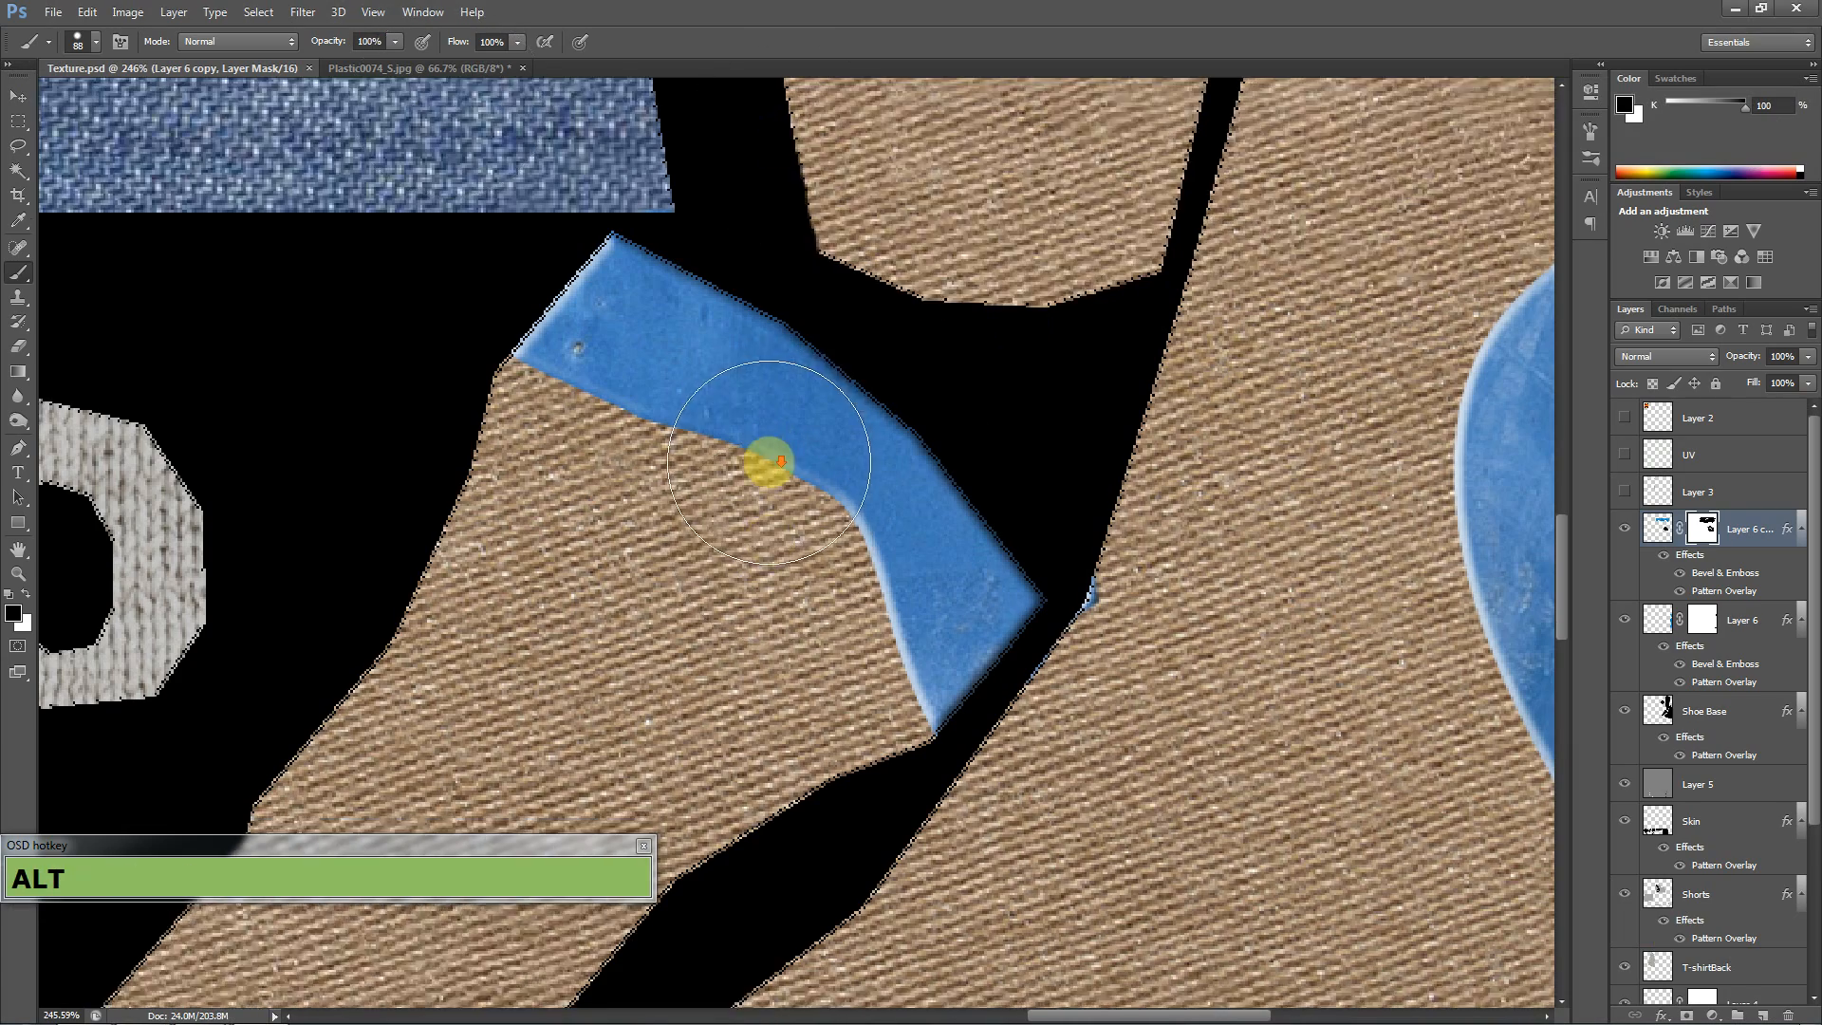
{"action": "scroll", "coordinate": [765, 455], "scroll_direction": "down", "scroll_amount": 4, "text": "alt"}
{"action": "scroll", "coordinate": [930, 312], "scroll_direction": "down", "scroll_amount": 4, "text": "alt"}
{"action": "left_click_drag", "start_coordinate": [924, 236], "coordinate": [808, 519]}
{"action": "scroll", "coordinate": [753, 606], "scroll_direction": "up", "scroll_amount": 4, "text": "alt"}
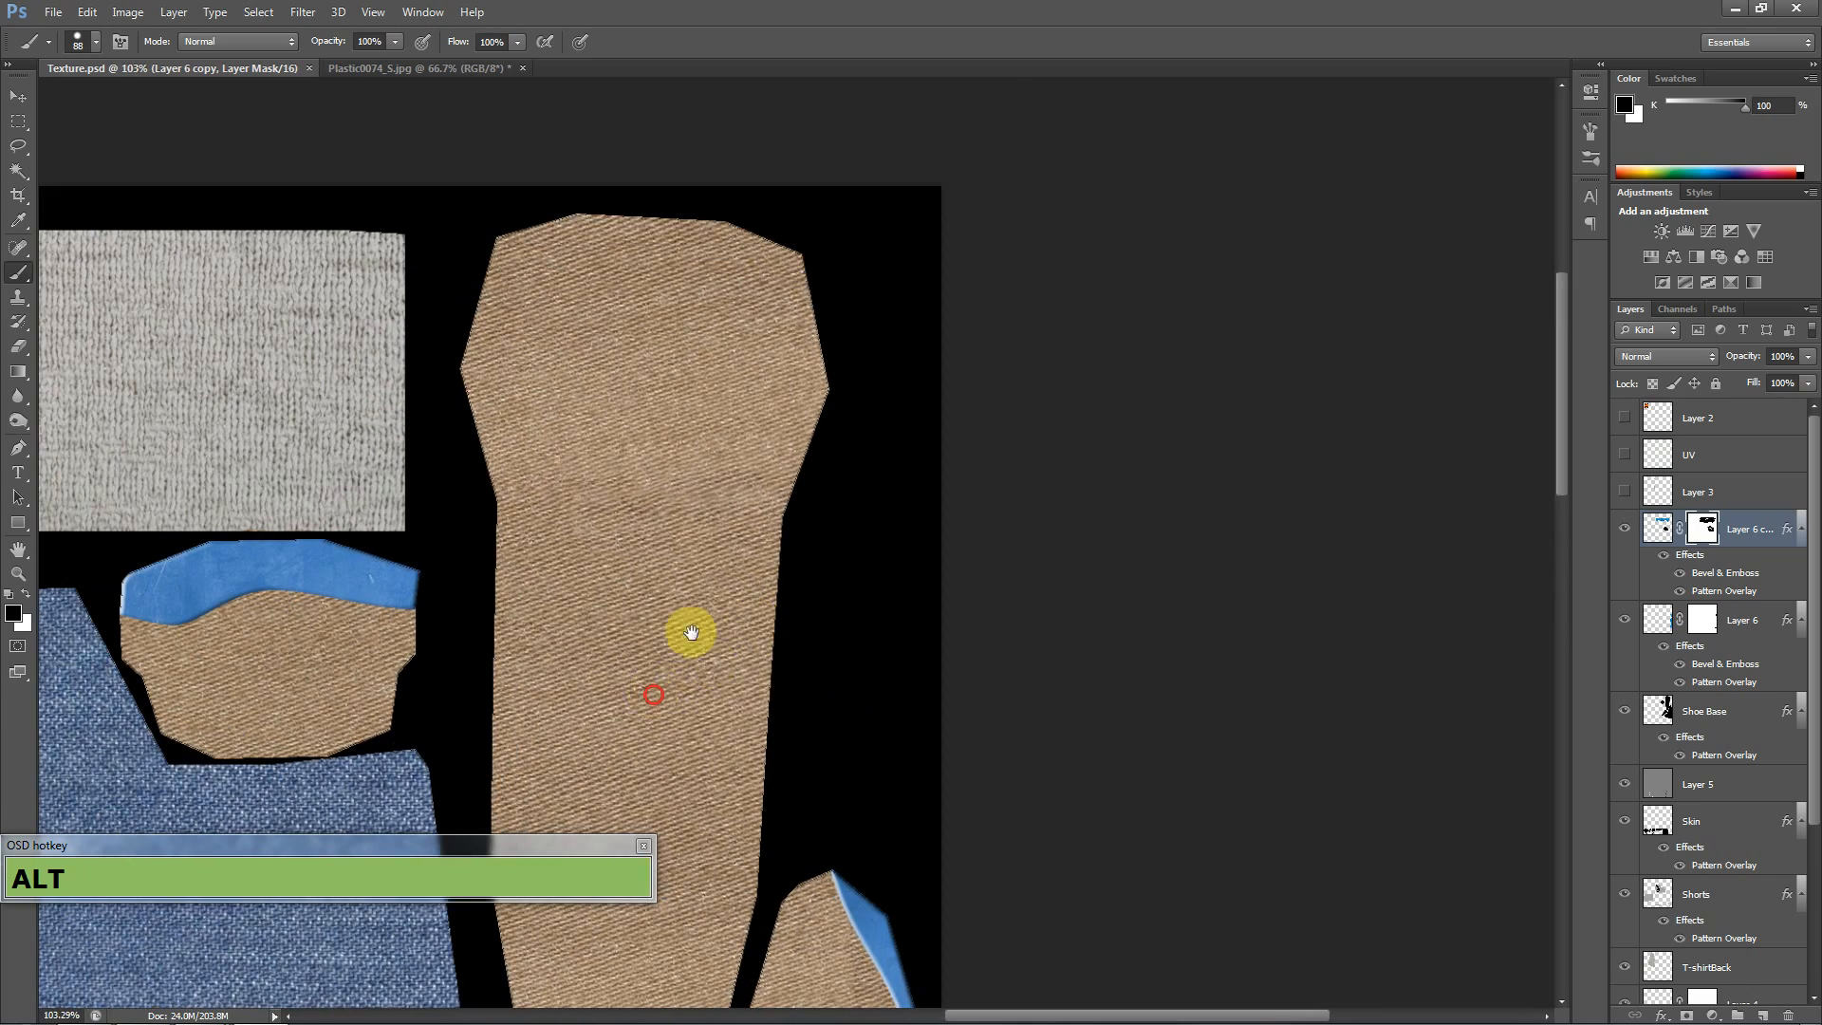
{"action": "left_click_drag", "start_coordinate": [692, 631], "coordinate": [704, 509]}
{"action": "left_click", "coordinate": [391, 67]}
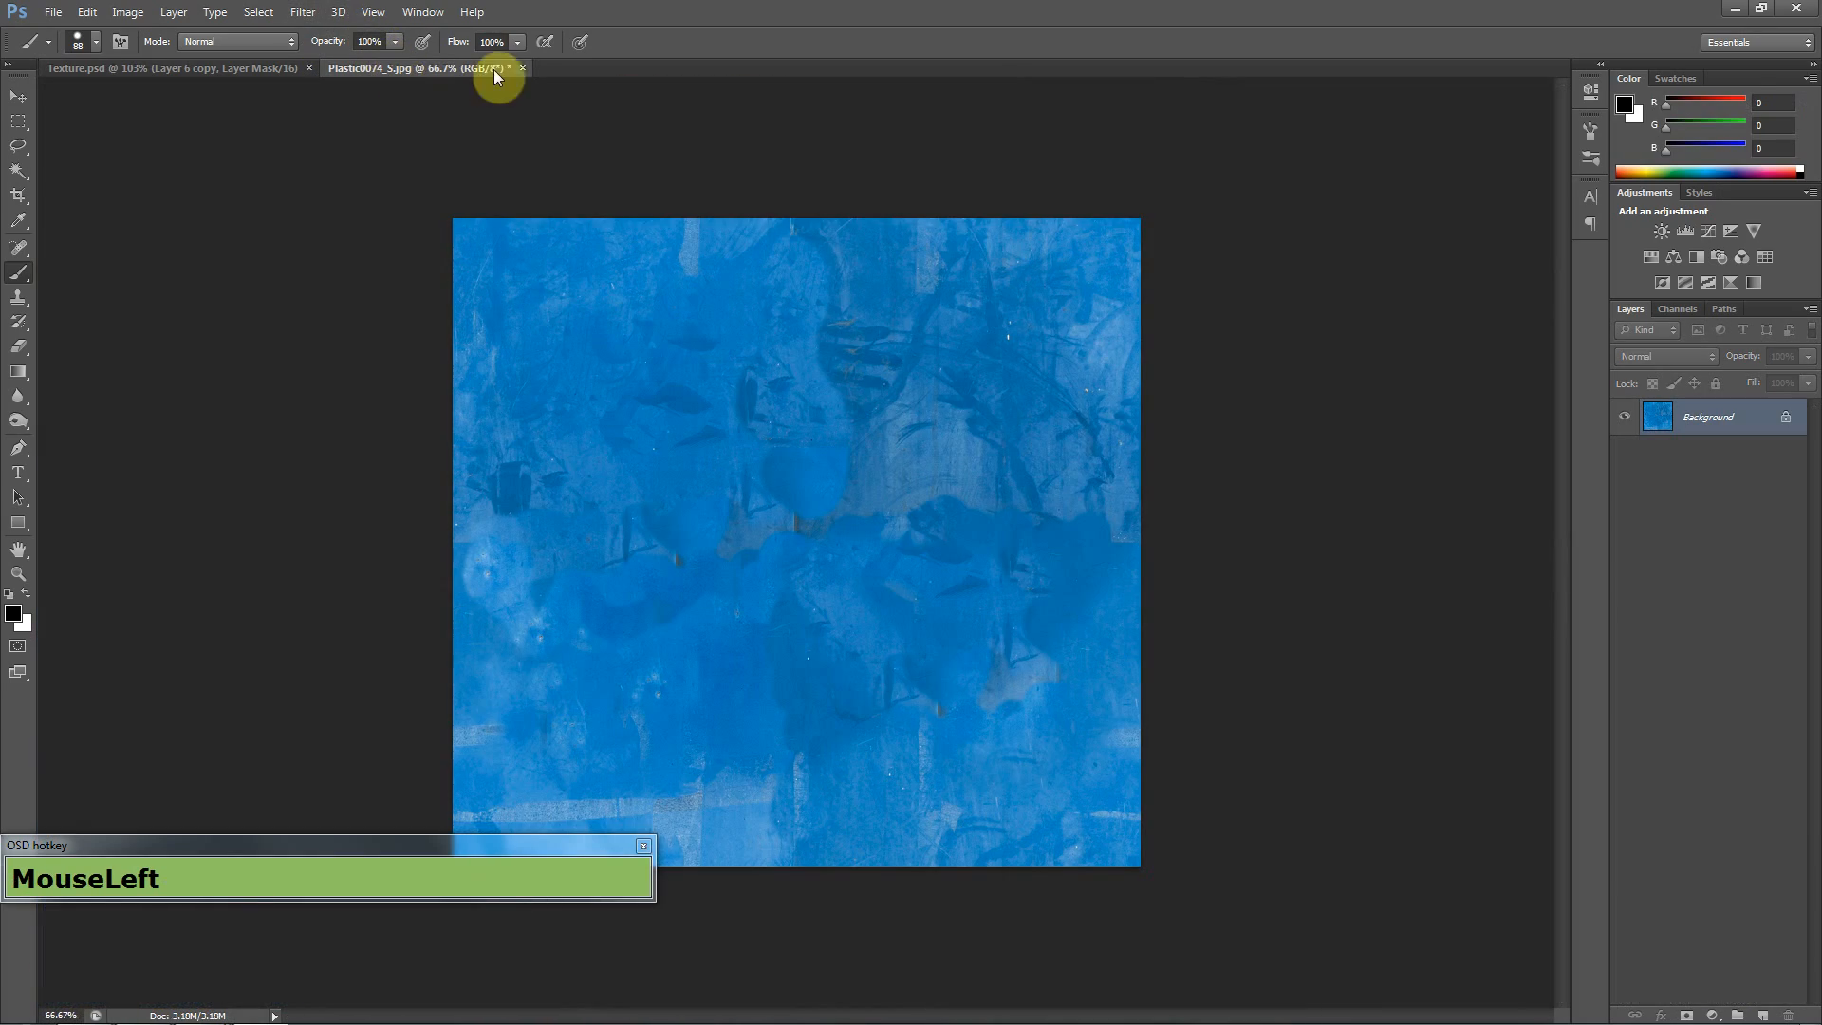
{"action": "left_click", "coordinate": [522, 68]}
{"action": "left_click", "coordinate": [923, 393]}
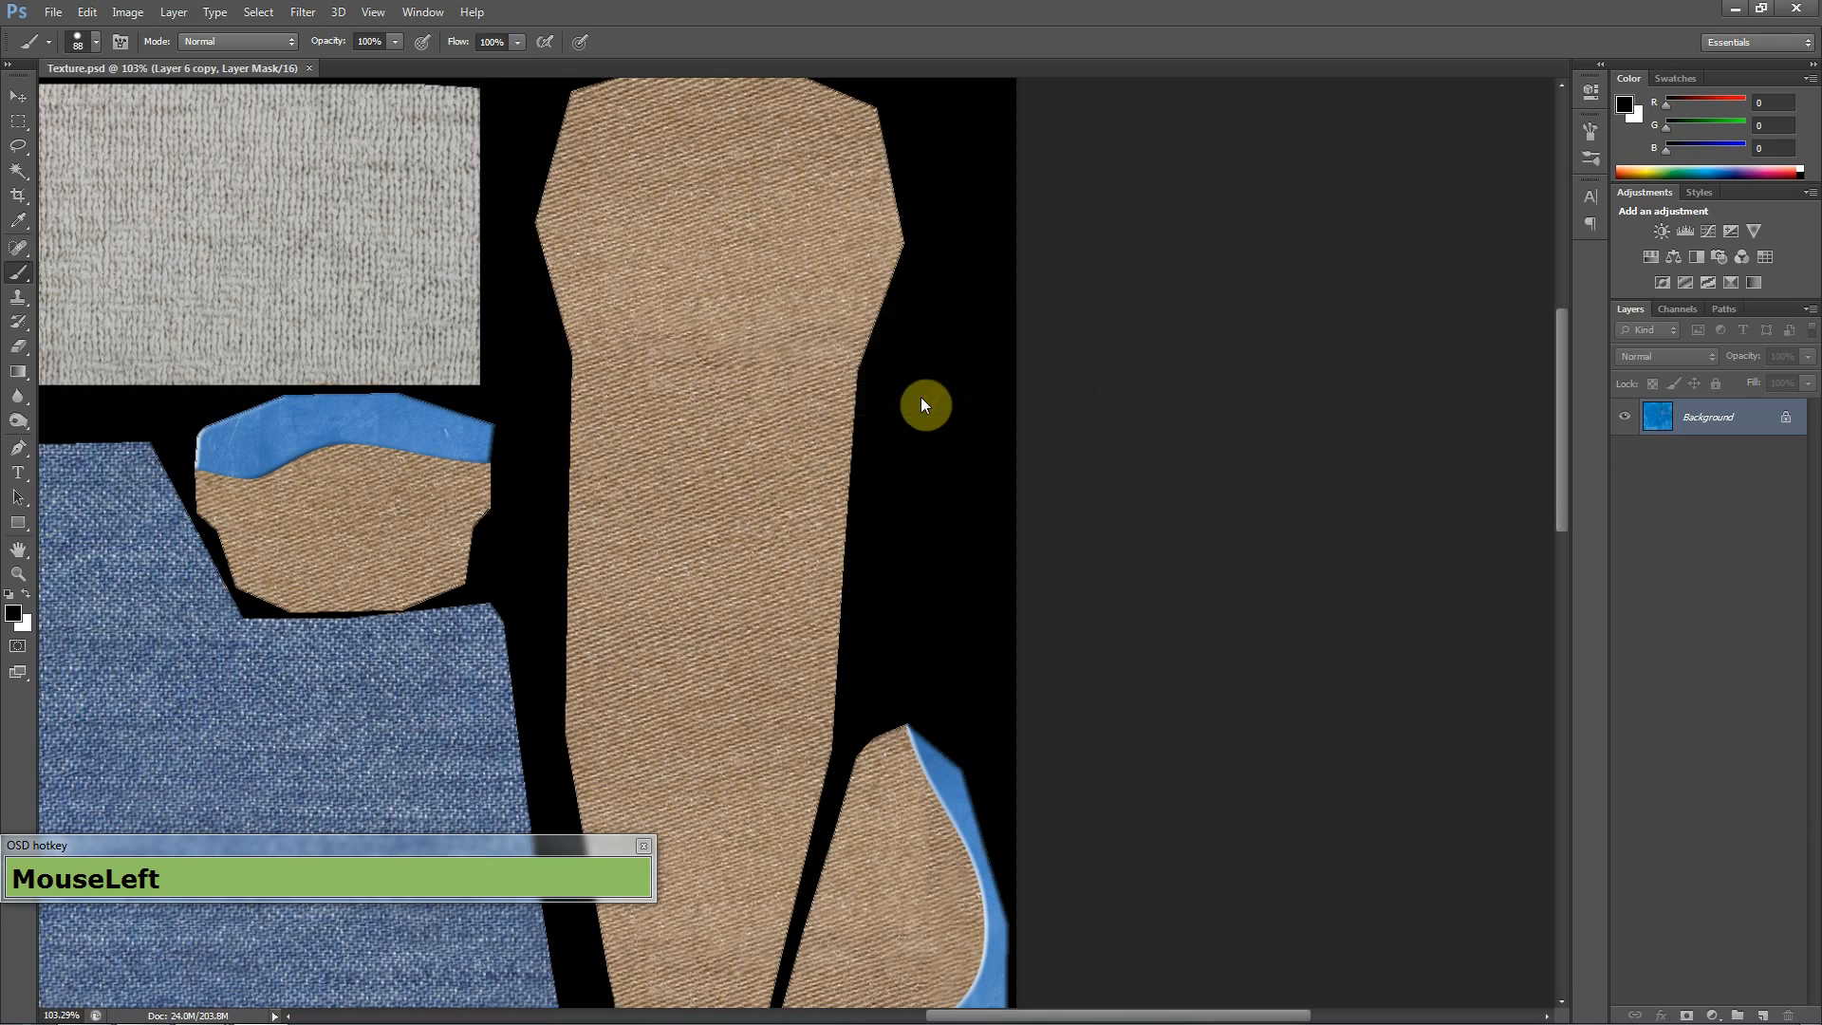
- Open the ben_shoelace image from the 3Ds_Max_Modelling_HumanBody folder
{"action": "key", "text": "ctrl+o"}
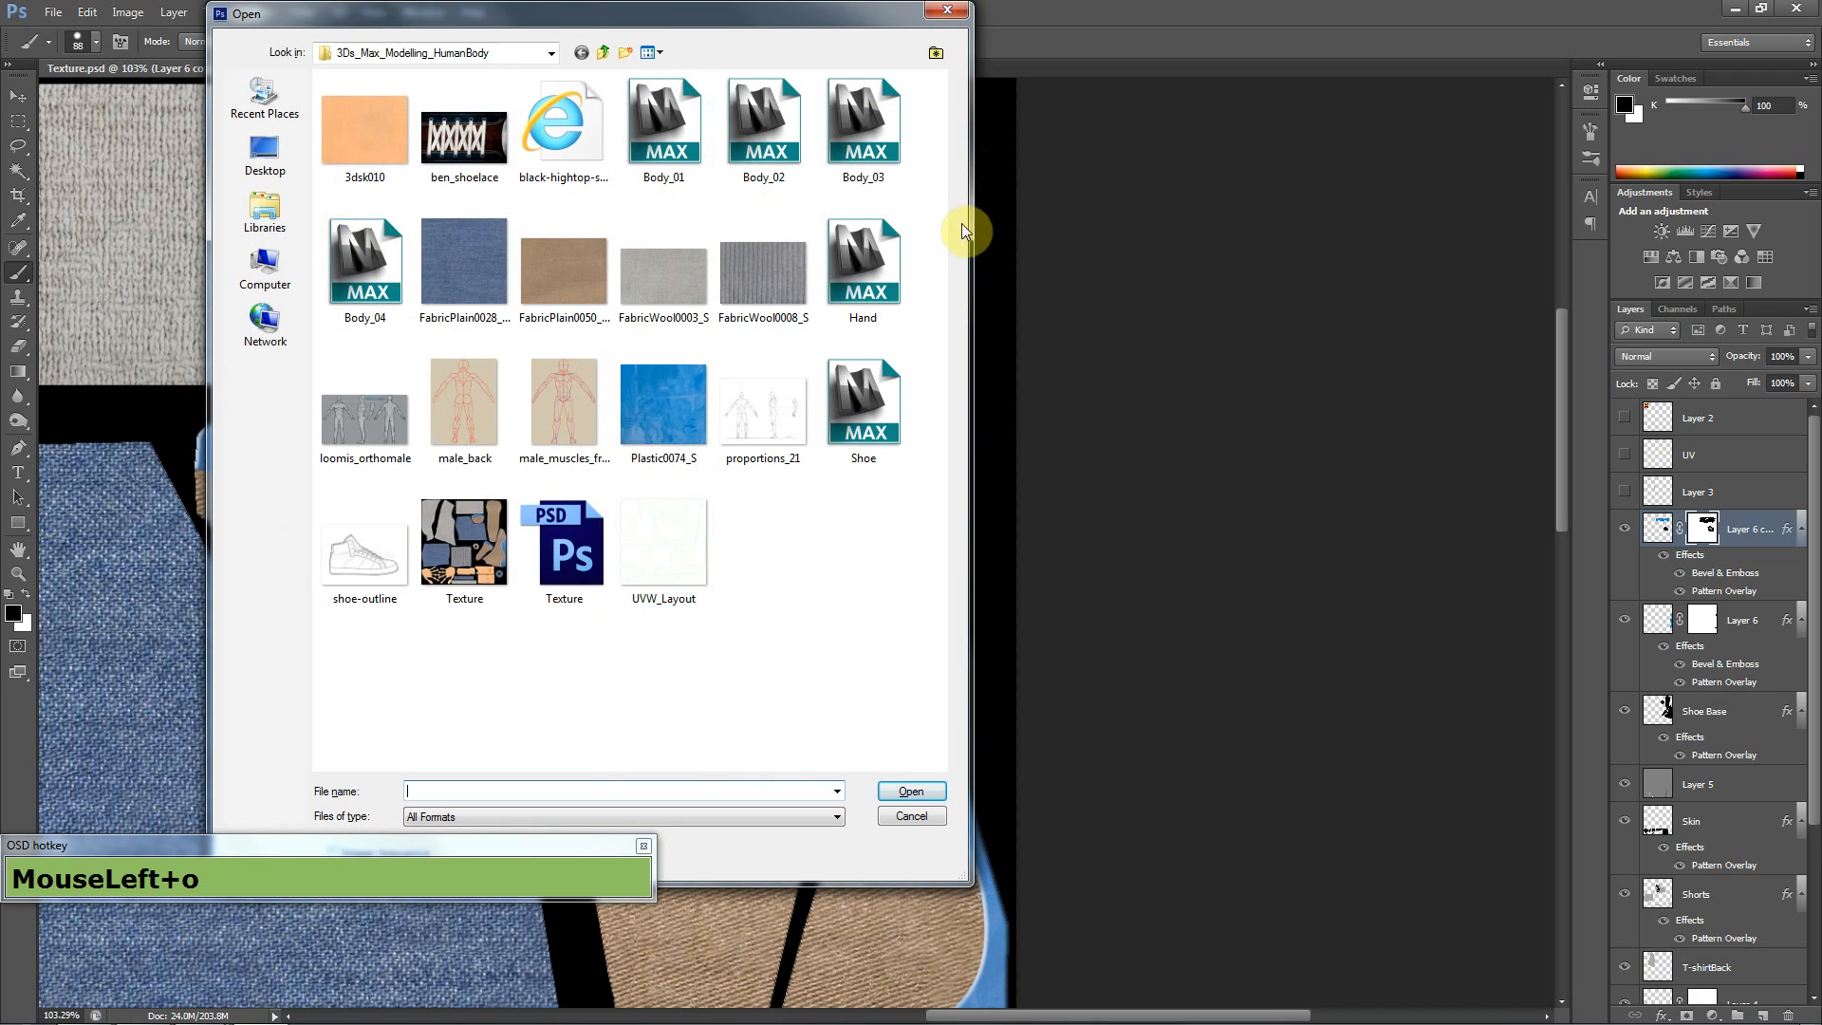
{"action": "double_click", "coordinate": [473, 163]}
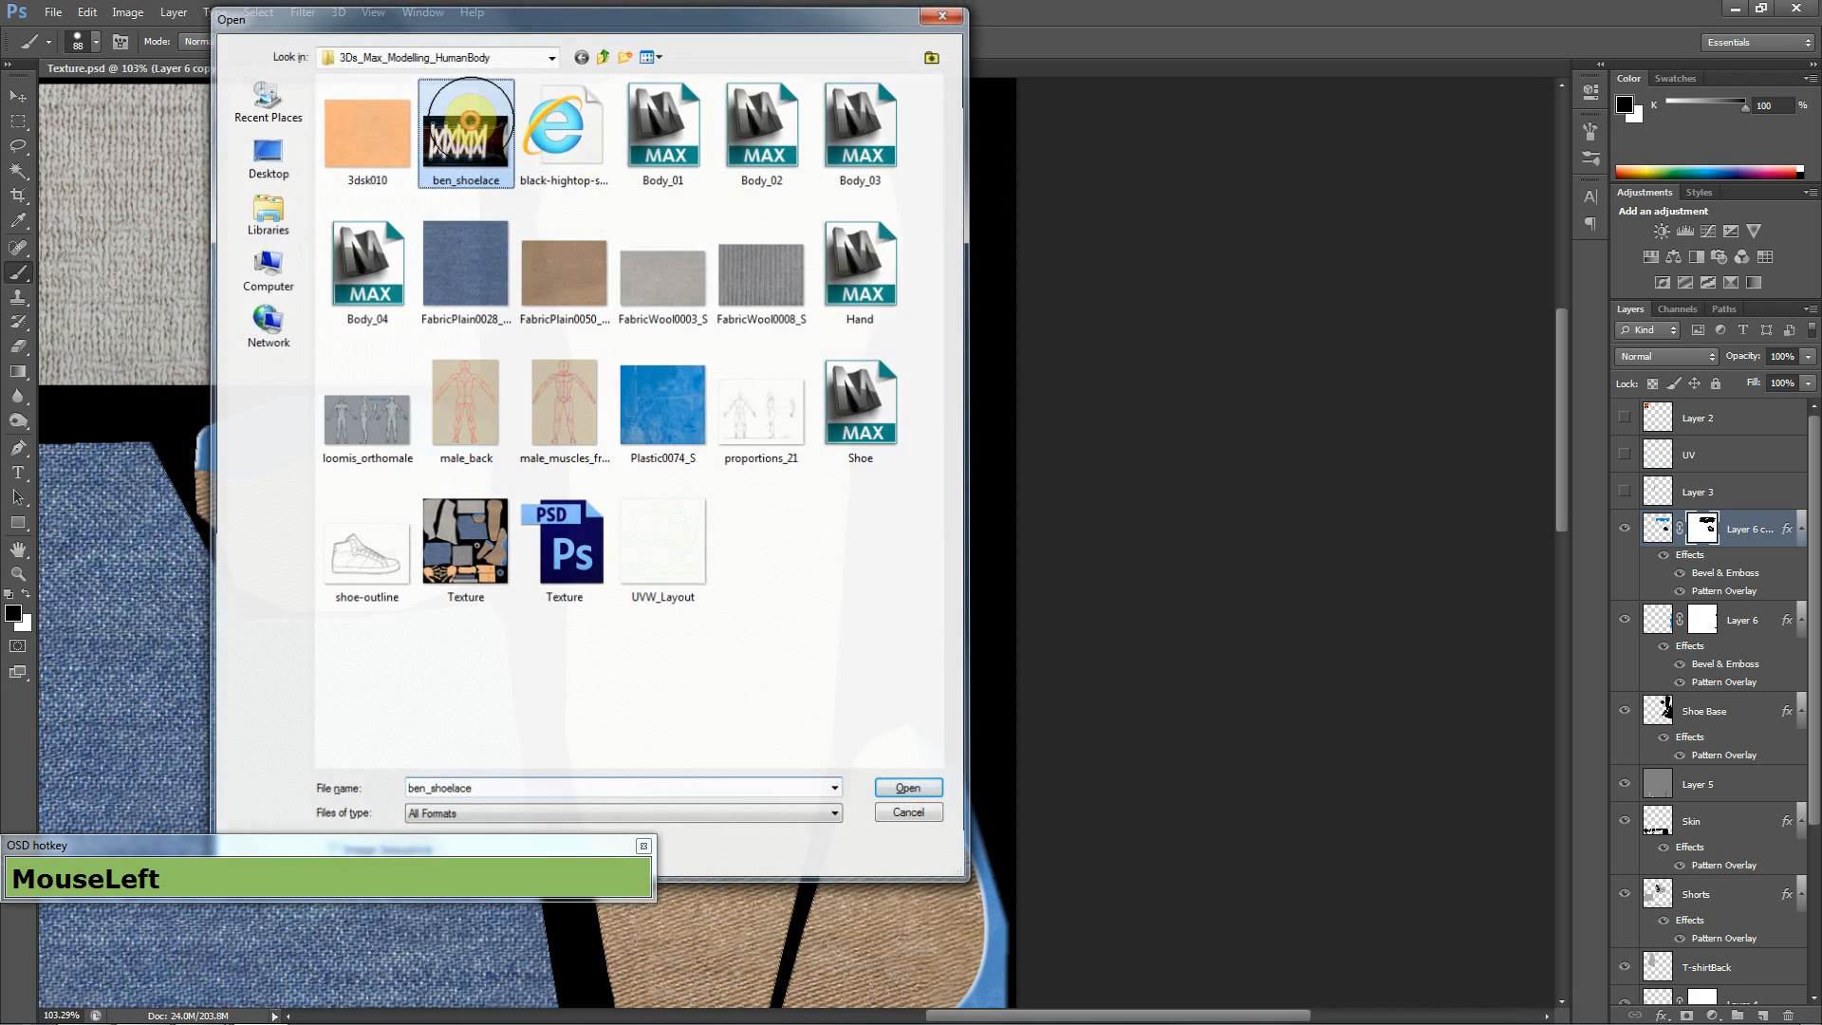
{"action": "scroll", "coordinate": [944, 562], "scroll_direction": "up", "scroll_amount": 5}
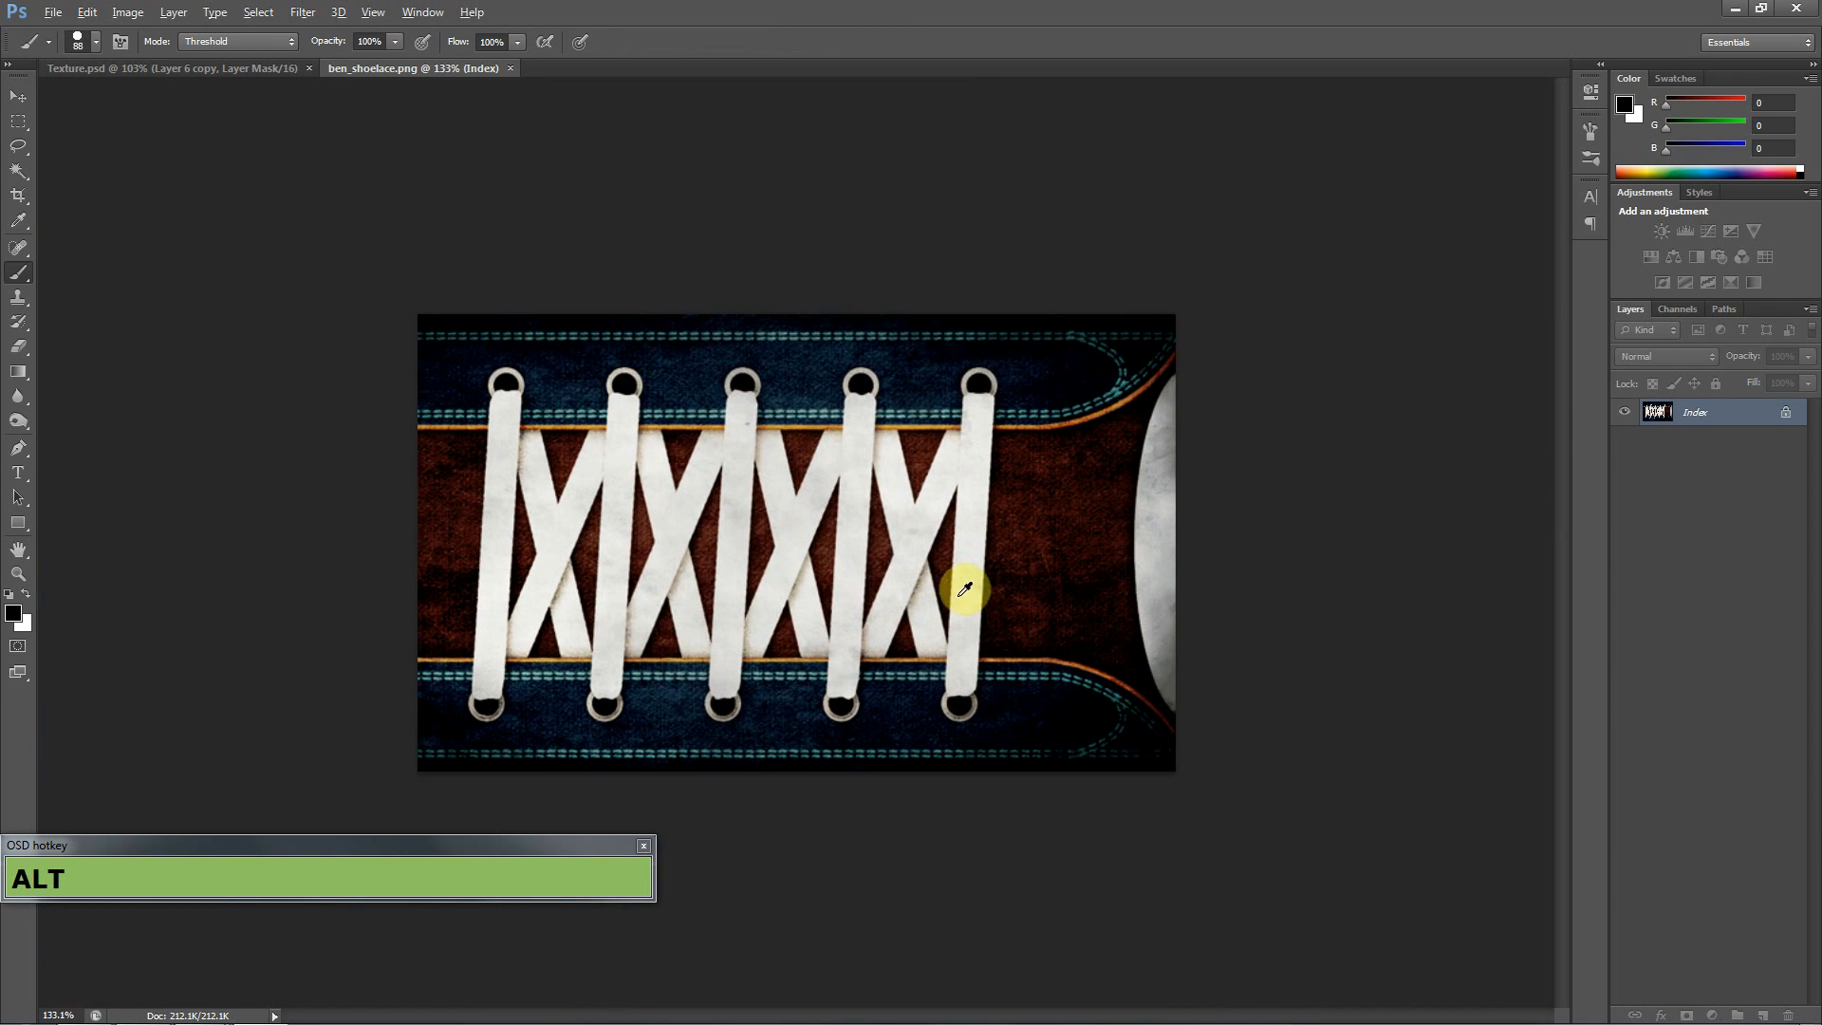
{"action": "key", "text": "v"}
{"action": "mouse_move", "coordinate": [681, 670]}
{"action": "left_mouse_down"}
{"action": "mouse_move", "coordinate": [692, 569]}
{"action": "mouse_move", "coordinate": [879, 488]}
{"action": "mouse_move", "coordinate": [559, 523]}
{"action": "left_mouse_up"}
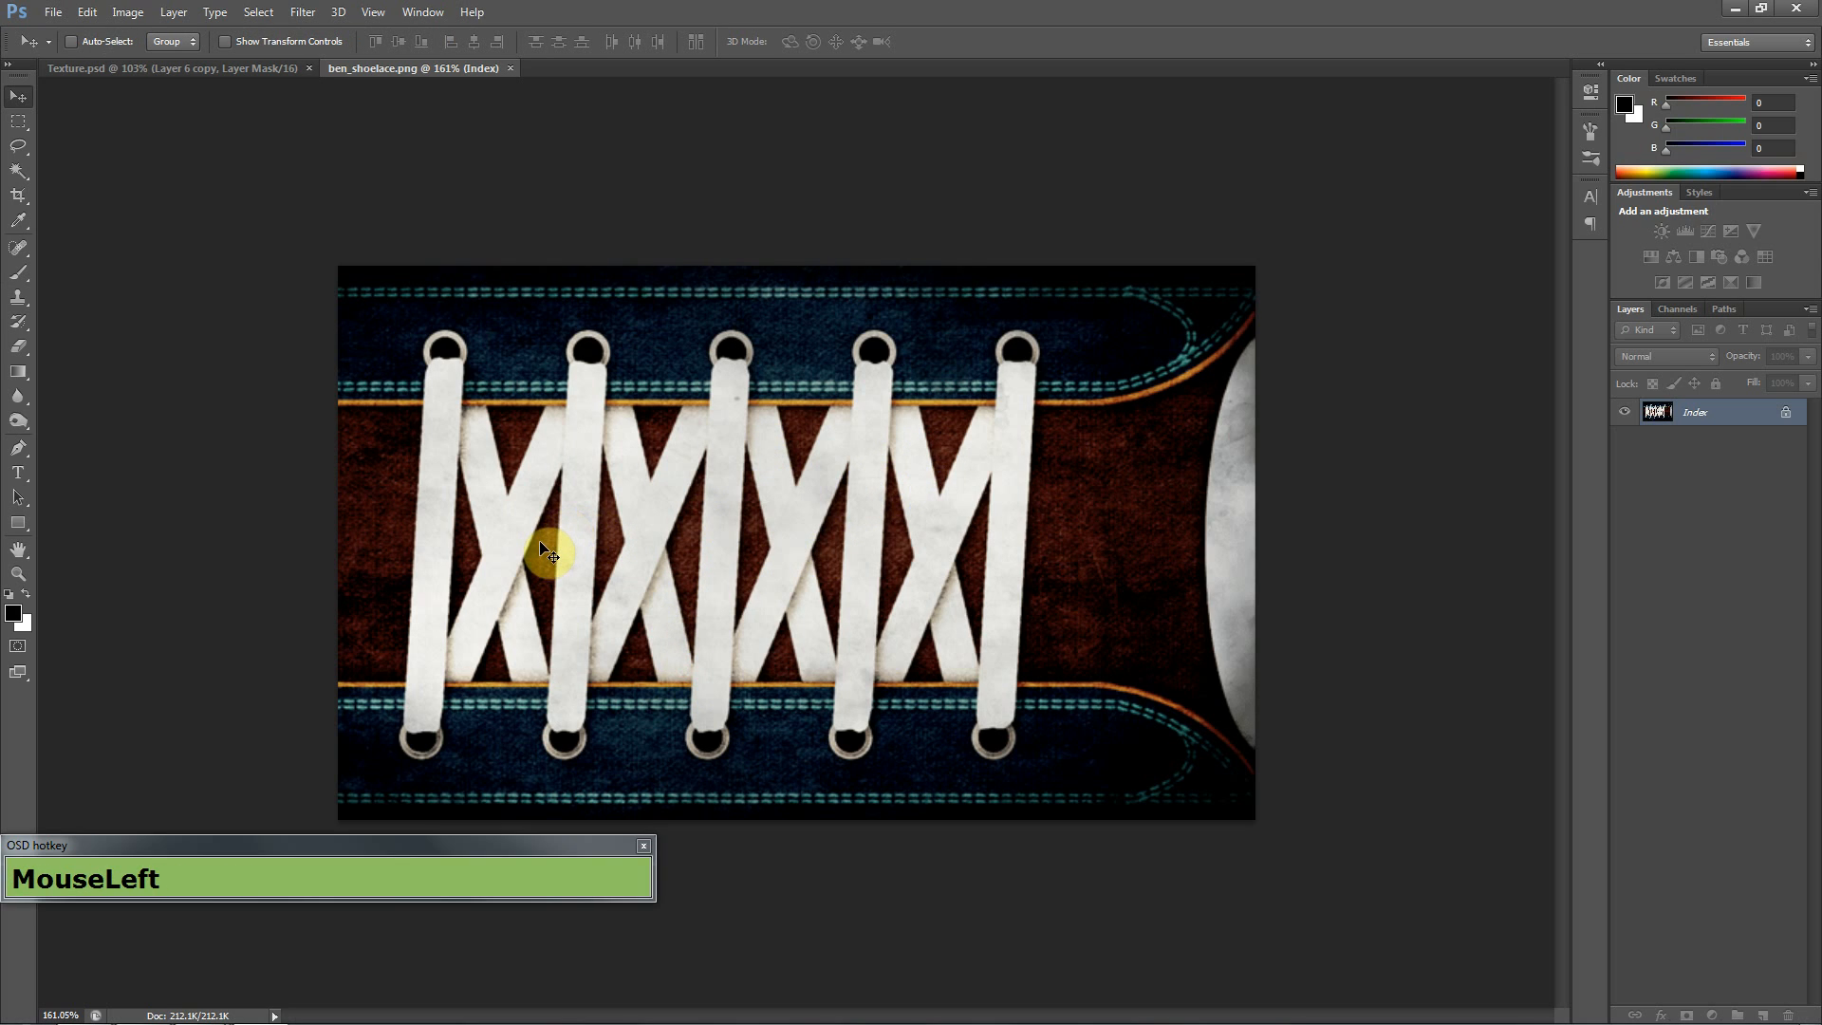
- Try to select the white laces with the Magic Wand at tolerance 32, and clear the selection
{"action": "left_click", "coordinate": [18, 171]}
{"action": "left_click", "coordinate": [434, 393]}
{"action": "left_click", "coordinate": [480, 468], "text": "shift"}
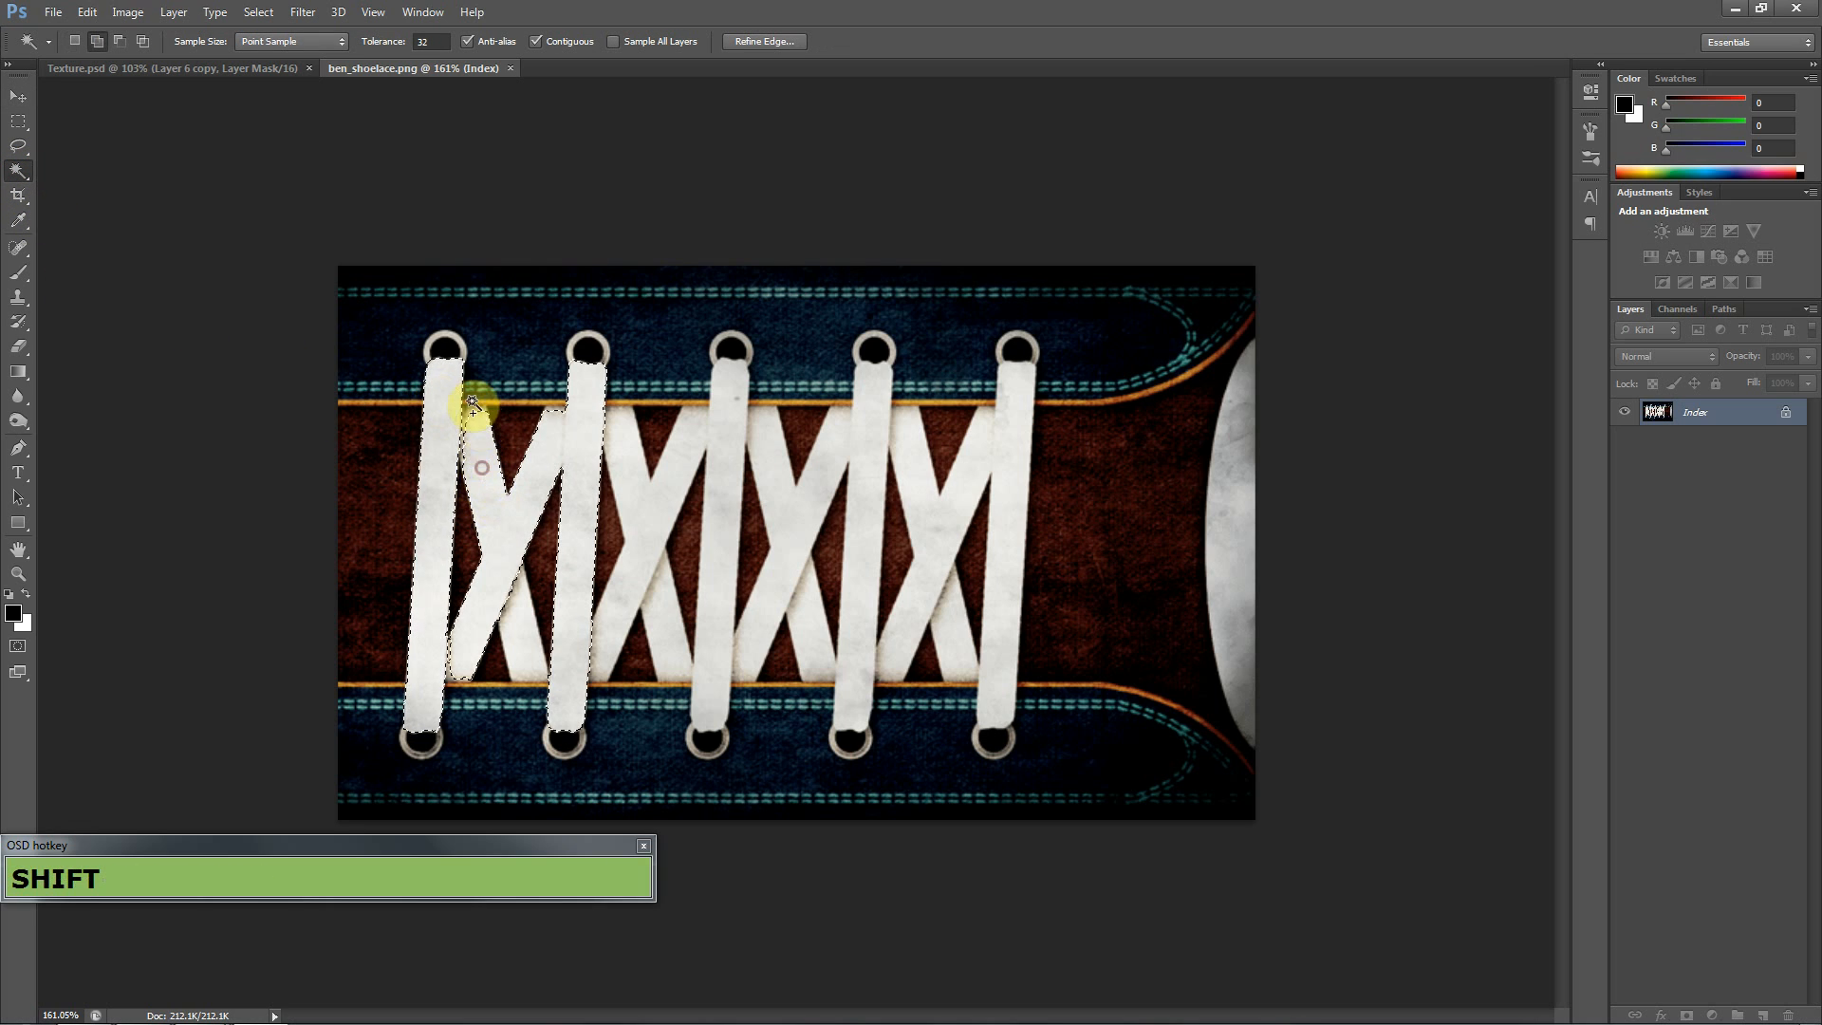
{"action": "key", "text": "ctrl+d"}
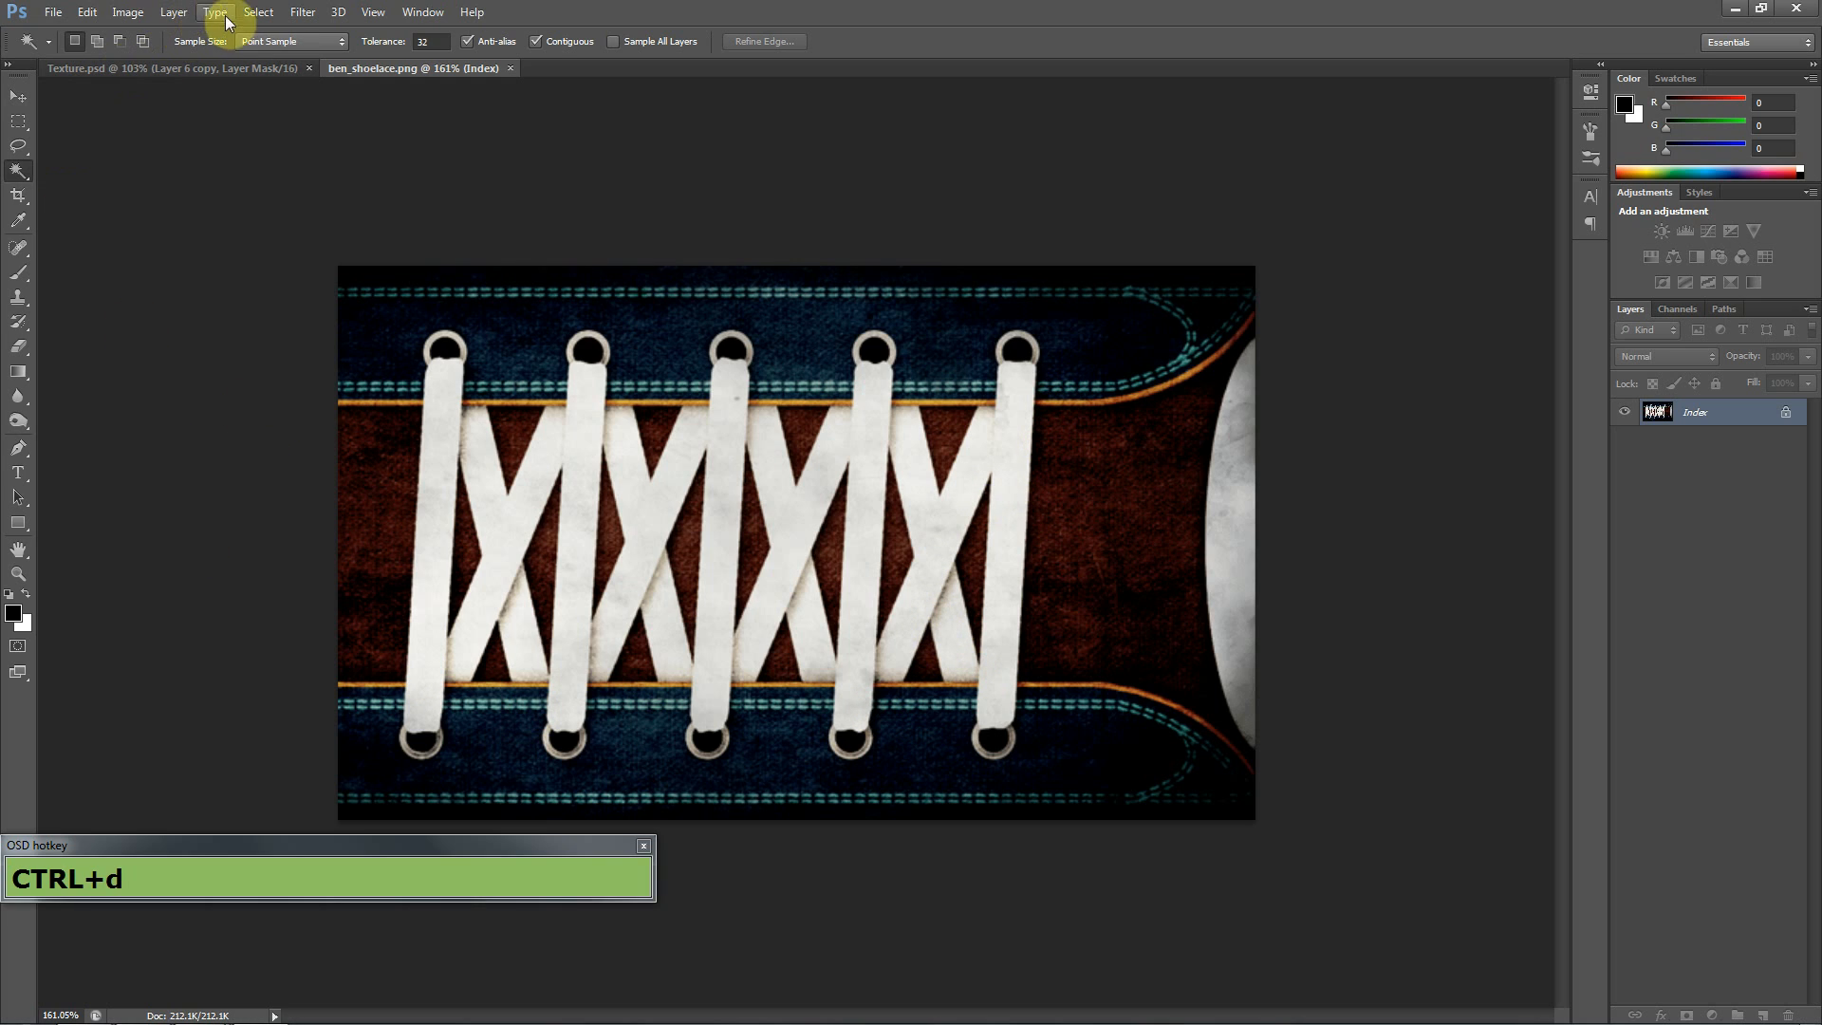
- Try to select the laces by Color Range, sampling their white with Fuzziness 162, and deselect
{"action": "left_click", "coordinate": [256, 12]}
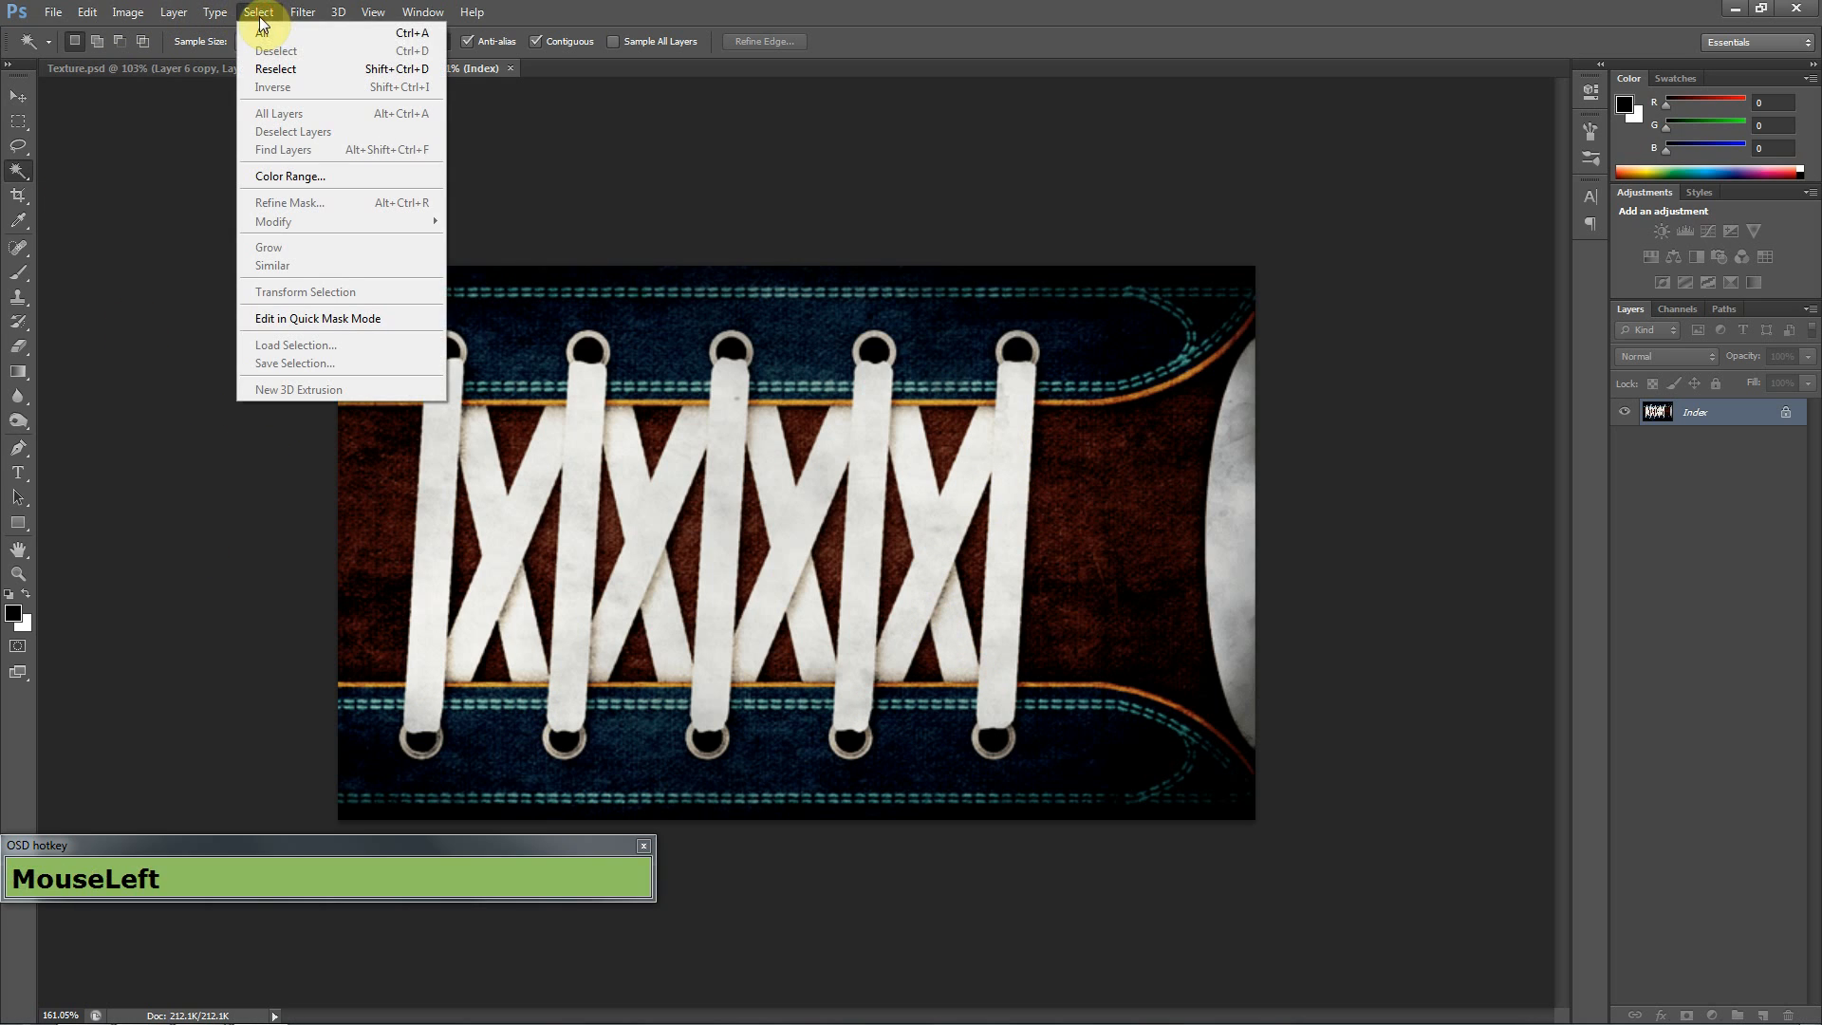
{"action": "left_click", "coordinate": [328, 176]}
{"action": "left_click", "coordinate": [461, 454]}
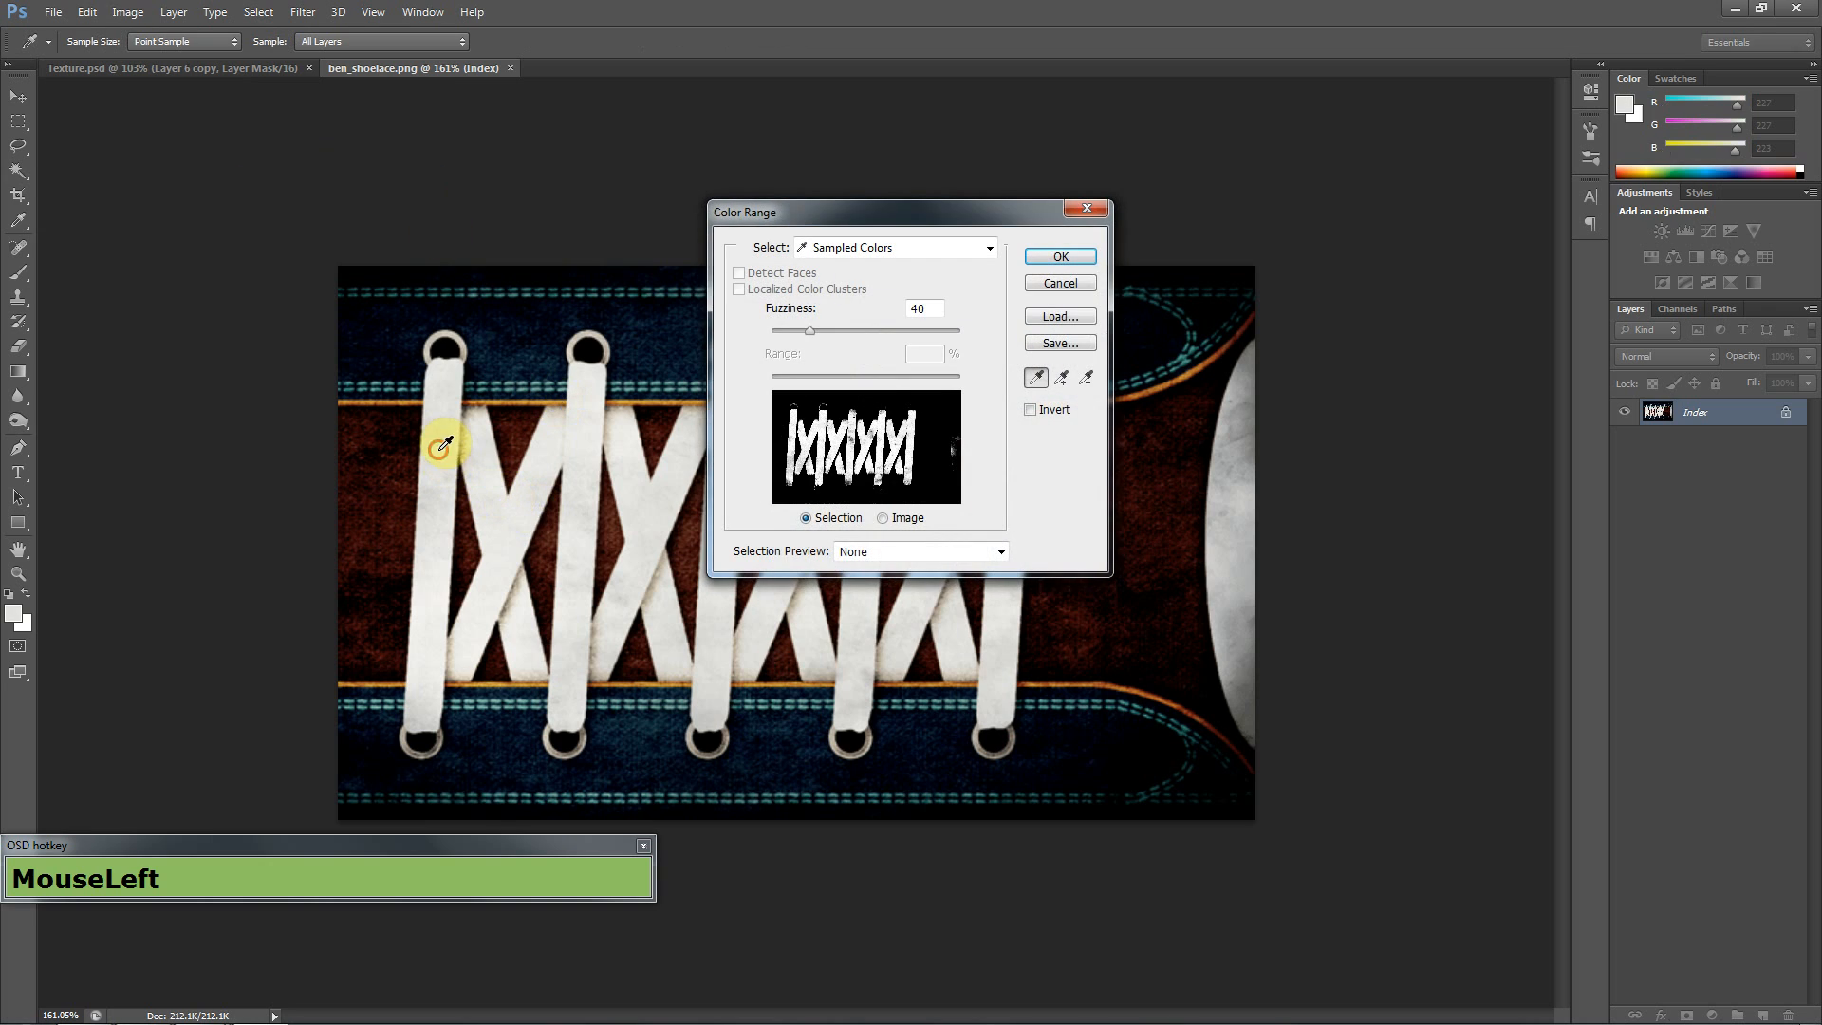
{"action": "left_click_drag", "start_coordinate": [811, 335], "coordinate": [926, 346]}
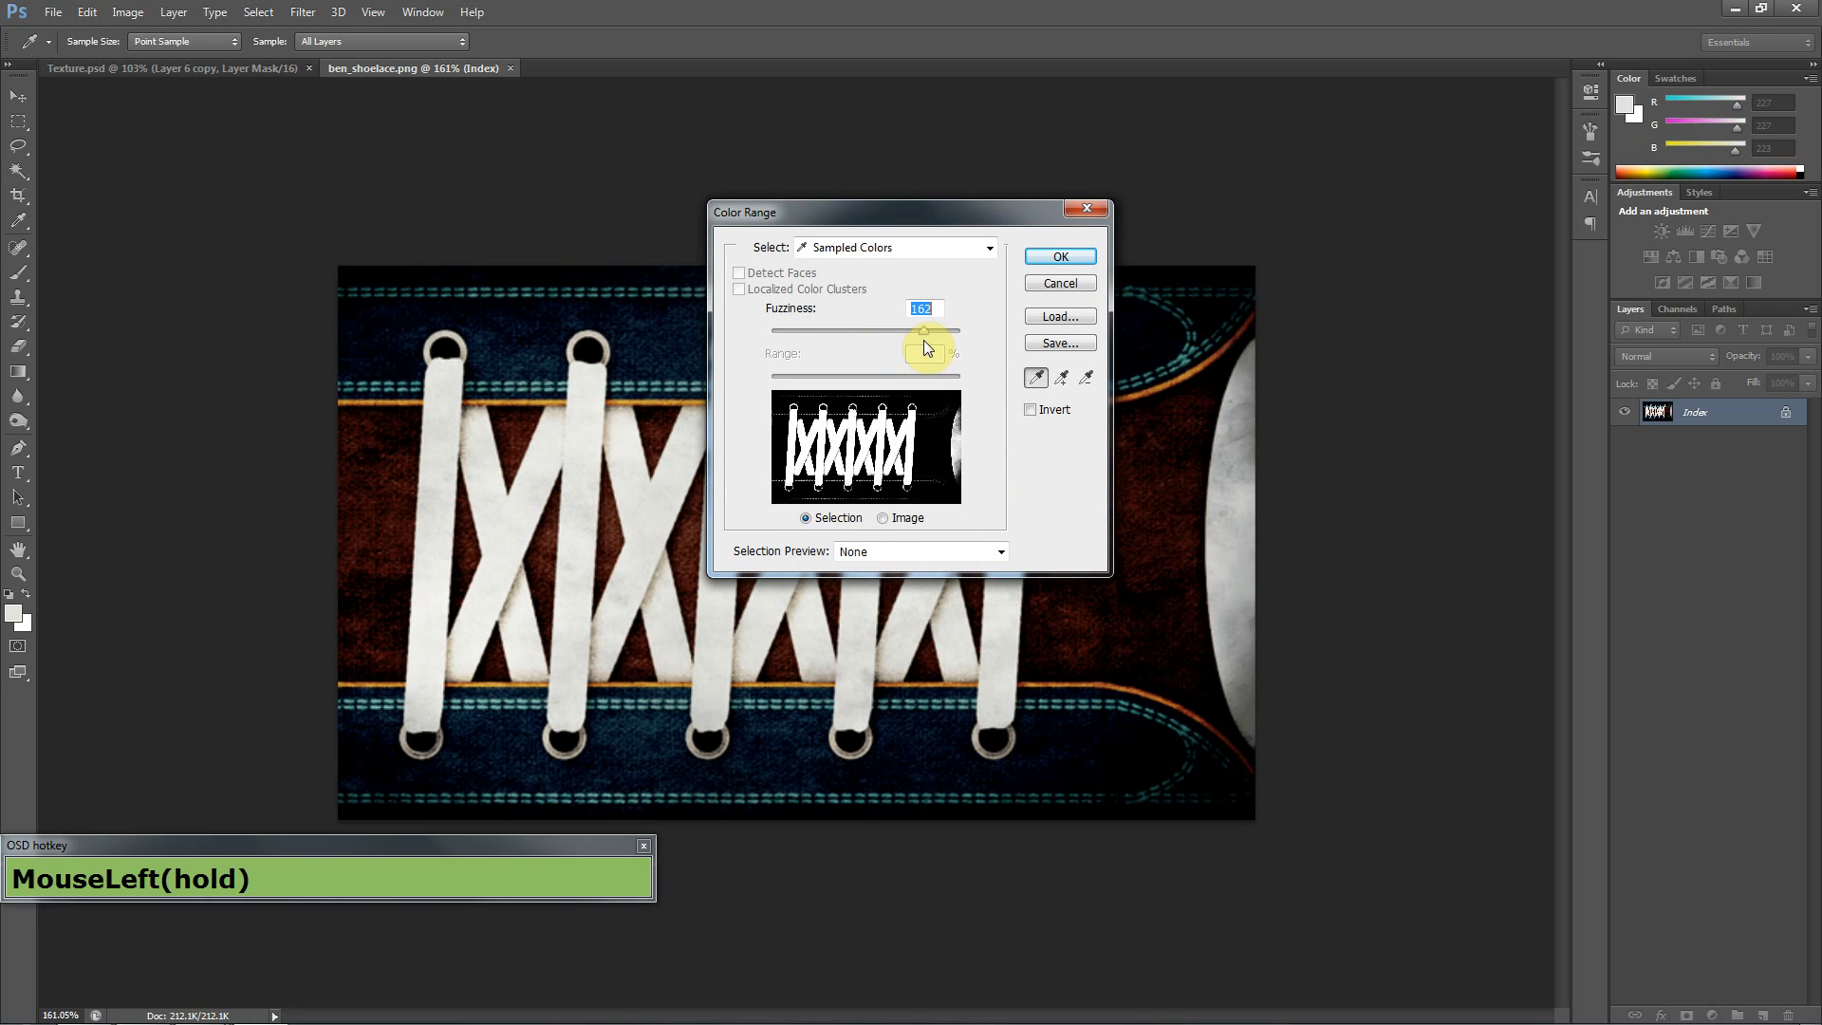
{"action": "left_click", "coordinate": [1082, 257]}
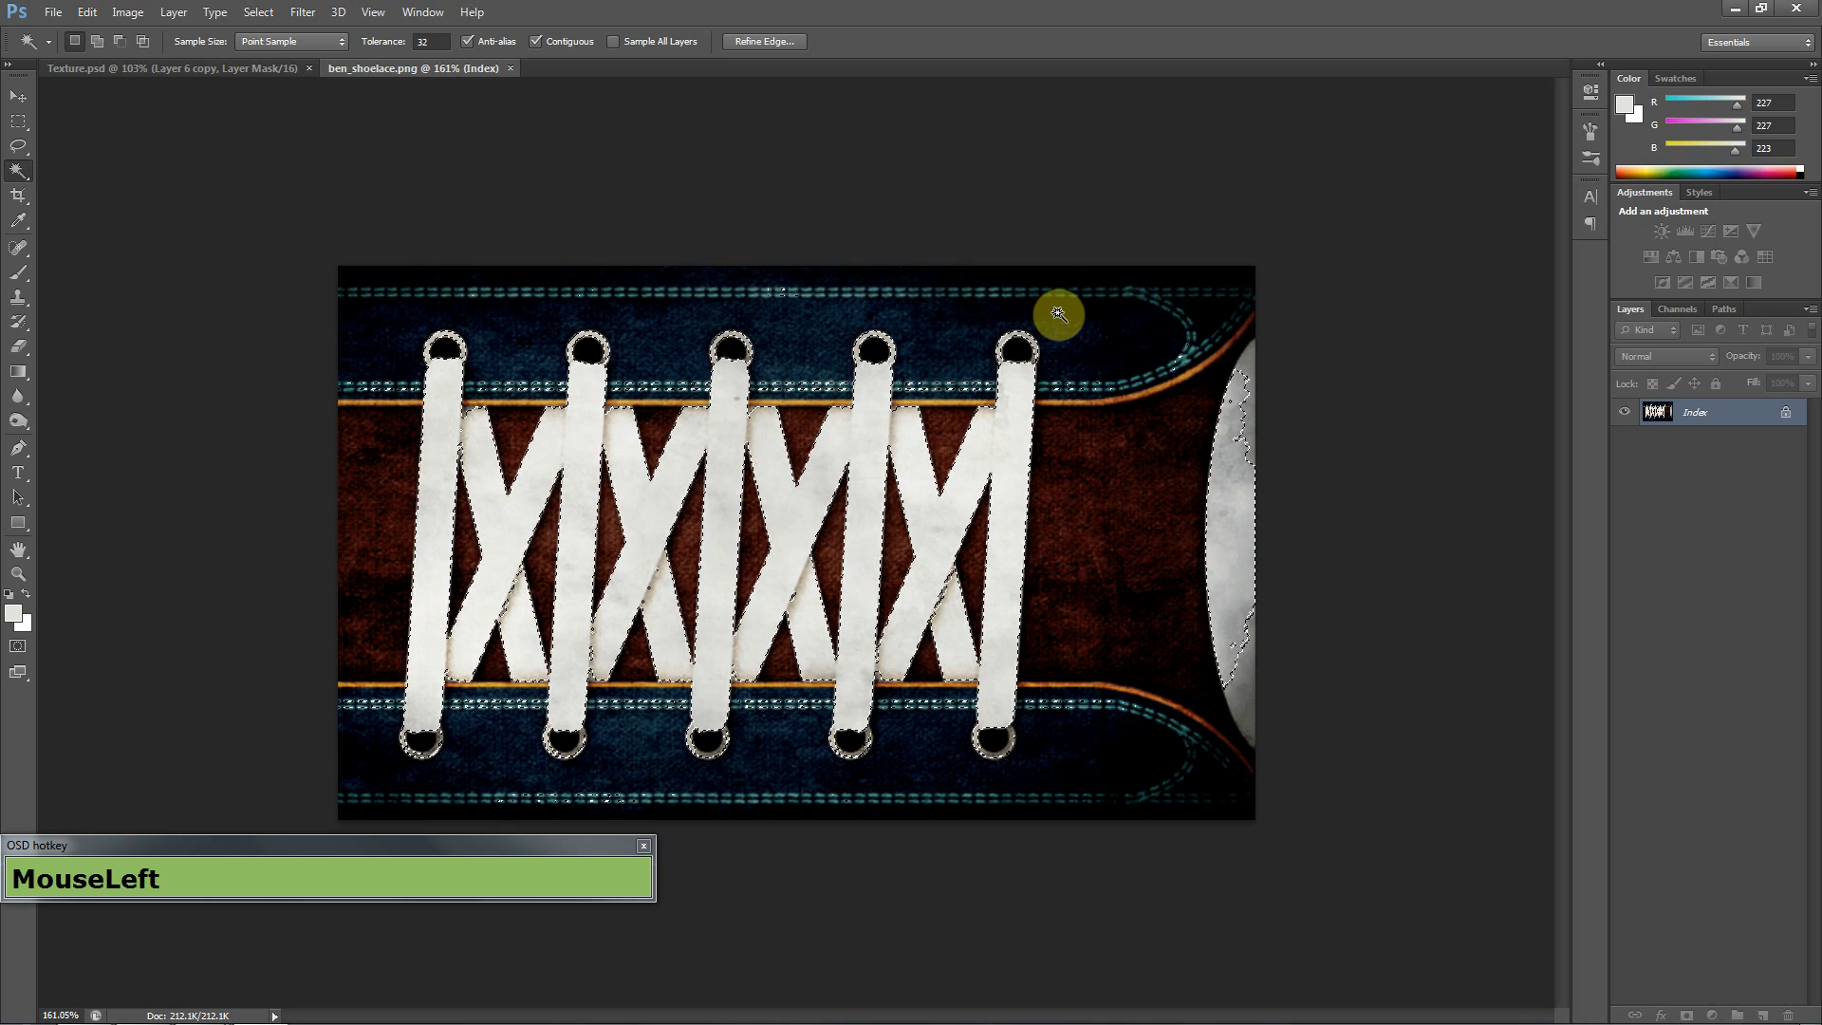
{"action": "key", "text": "ctrl"}
{"action": "key", "text": "ctrl+d"}
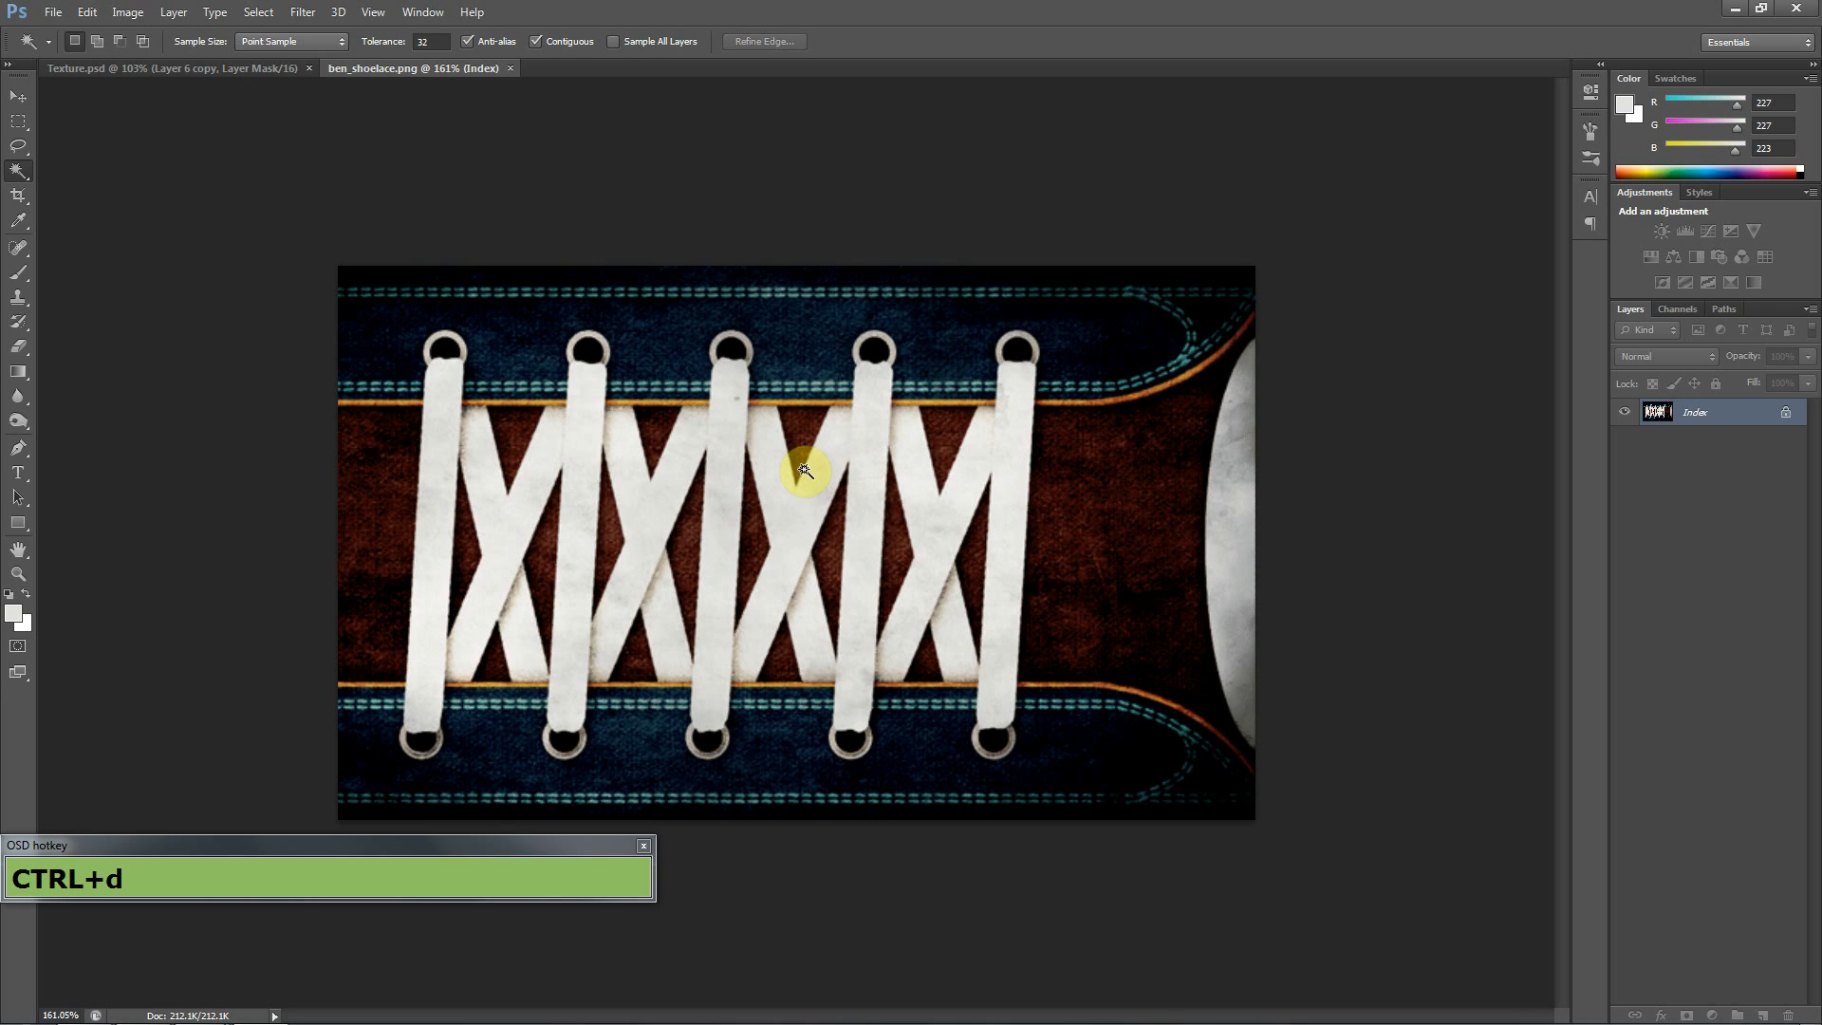
- Outline the red gap just right of the first upright lace with the Polygonal Lasso and delete its contents
{"action": "scroll", "coordinate": [393, 560], "scroll_direction": "up", "scroll_amount": 3, "text": "alt"}
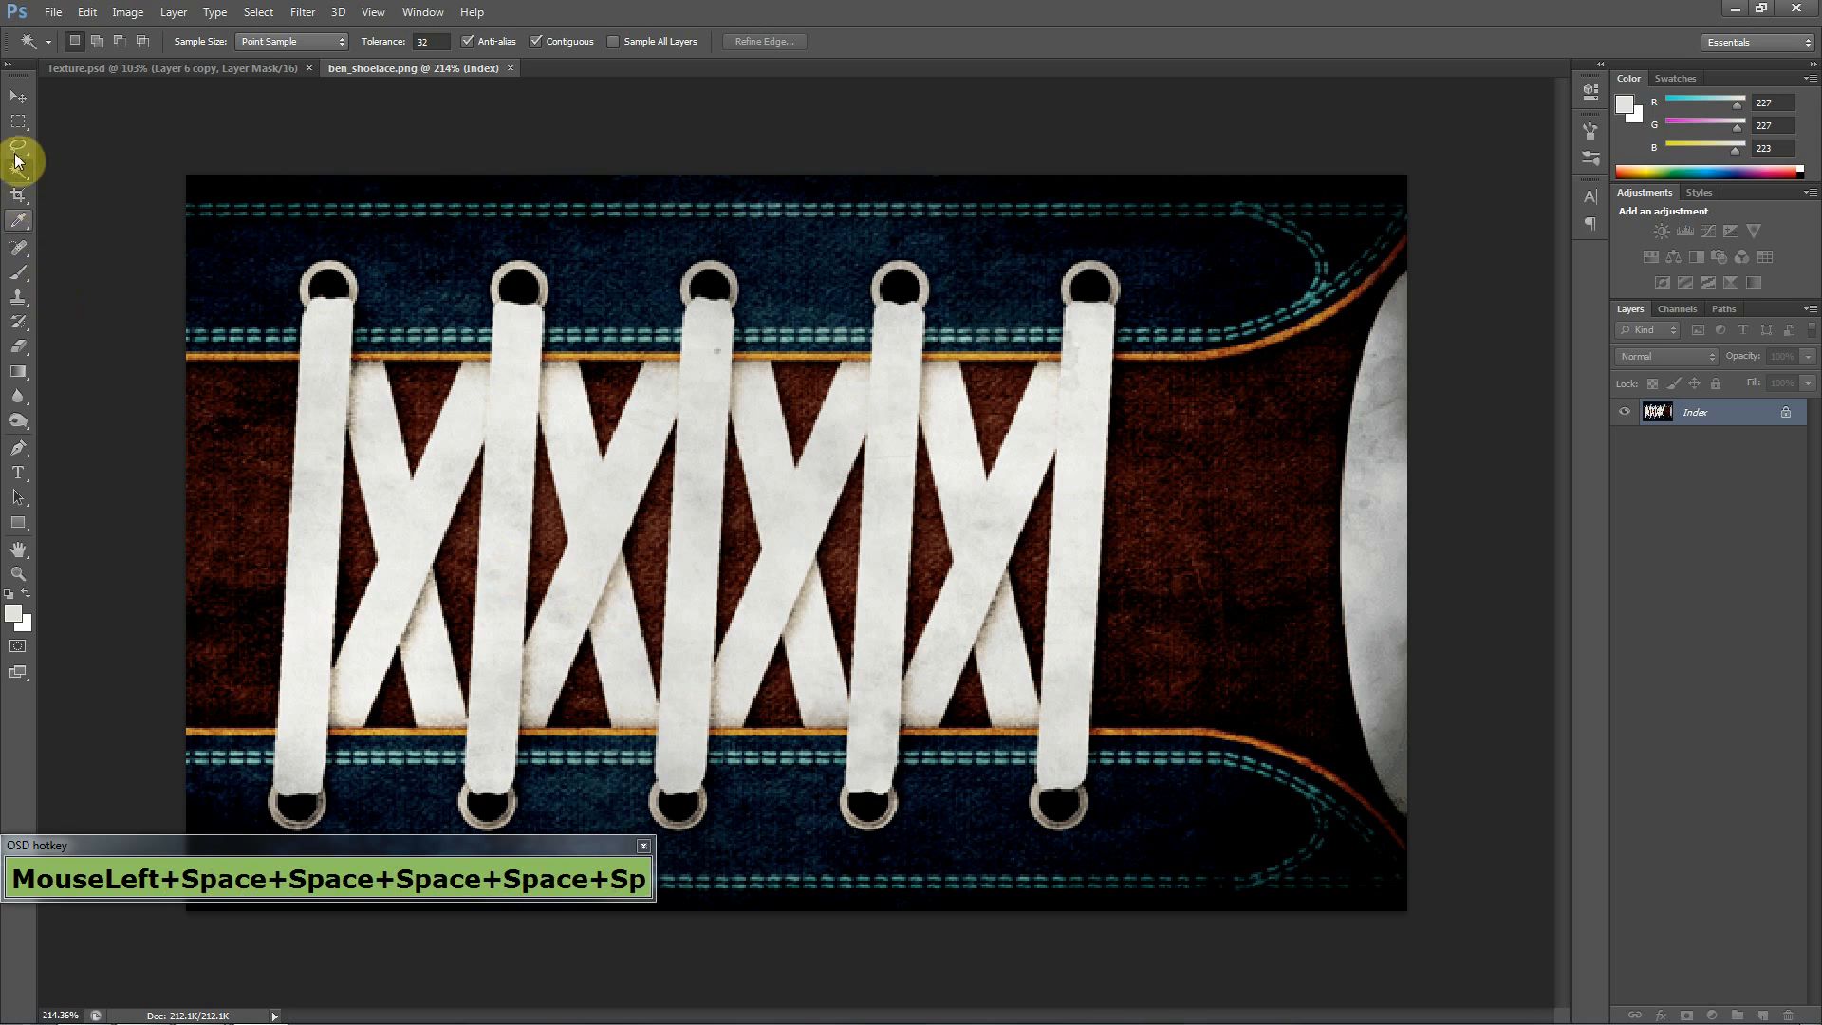
{"action": "left_click", "coordinate": [18, 123]}
{"action": "left_click_drag", "start_coordinate": [20, 149], "coordinate": [102, 159]}
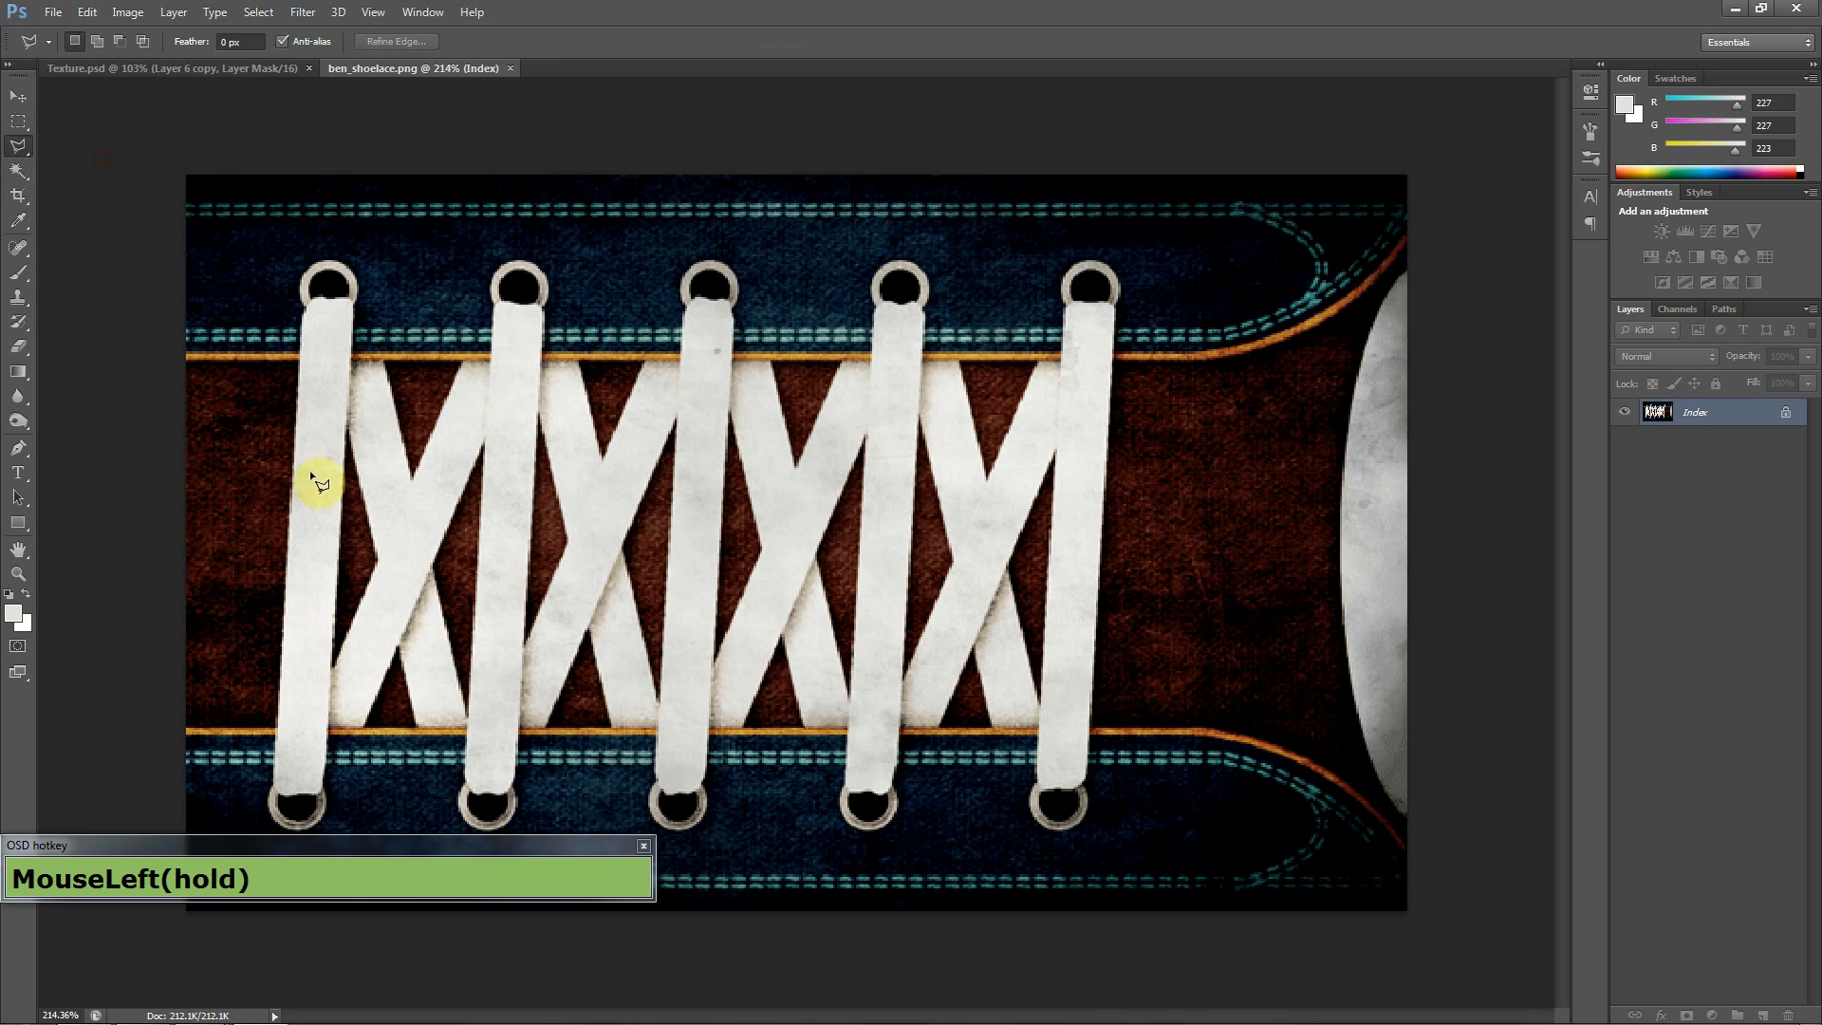
{"action": "left_click", "coordinate": [348, 430]}
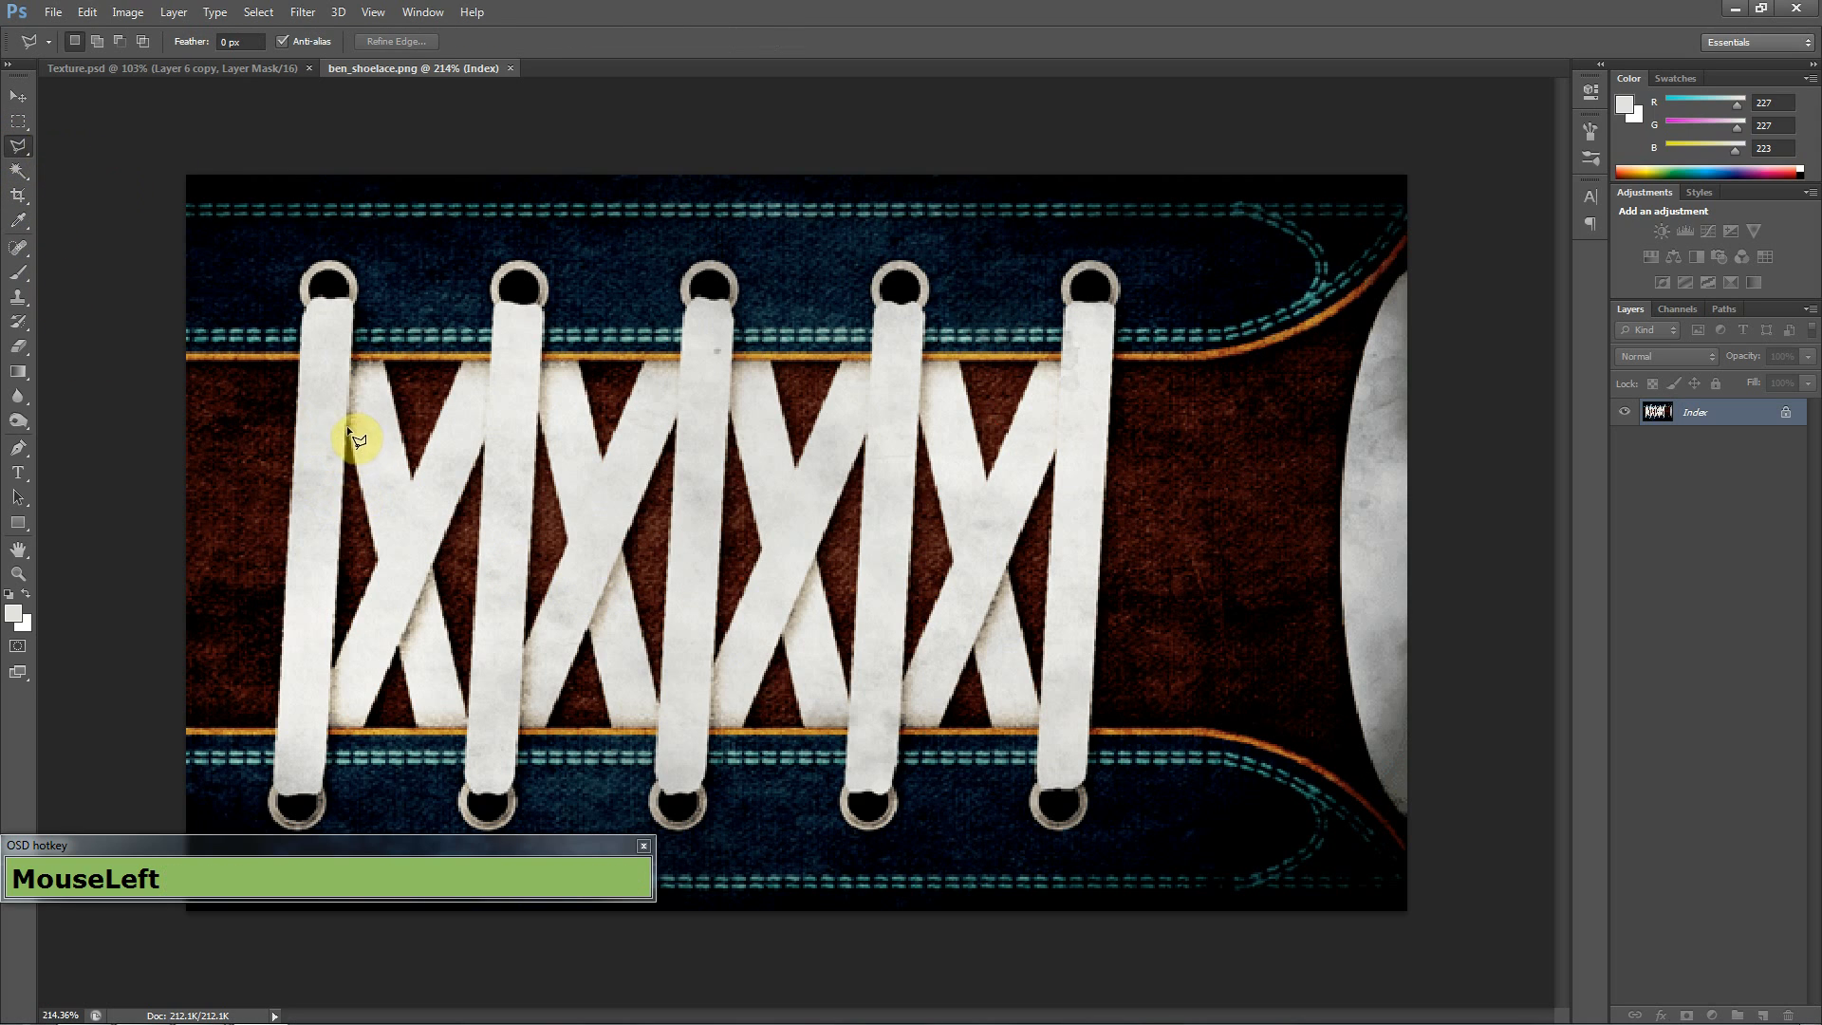
{"action": "left_click", "coordinate": [377, 559]}
{"action": "left_click", "coordinate": [333, 669]}
{"action": "left_click", "coordinate": [345, 425]}
{"action": "key", "text": "Delete"}
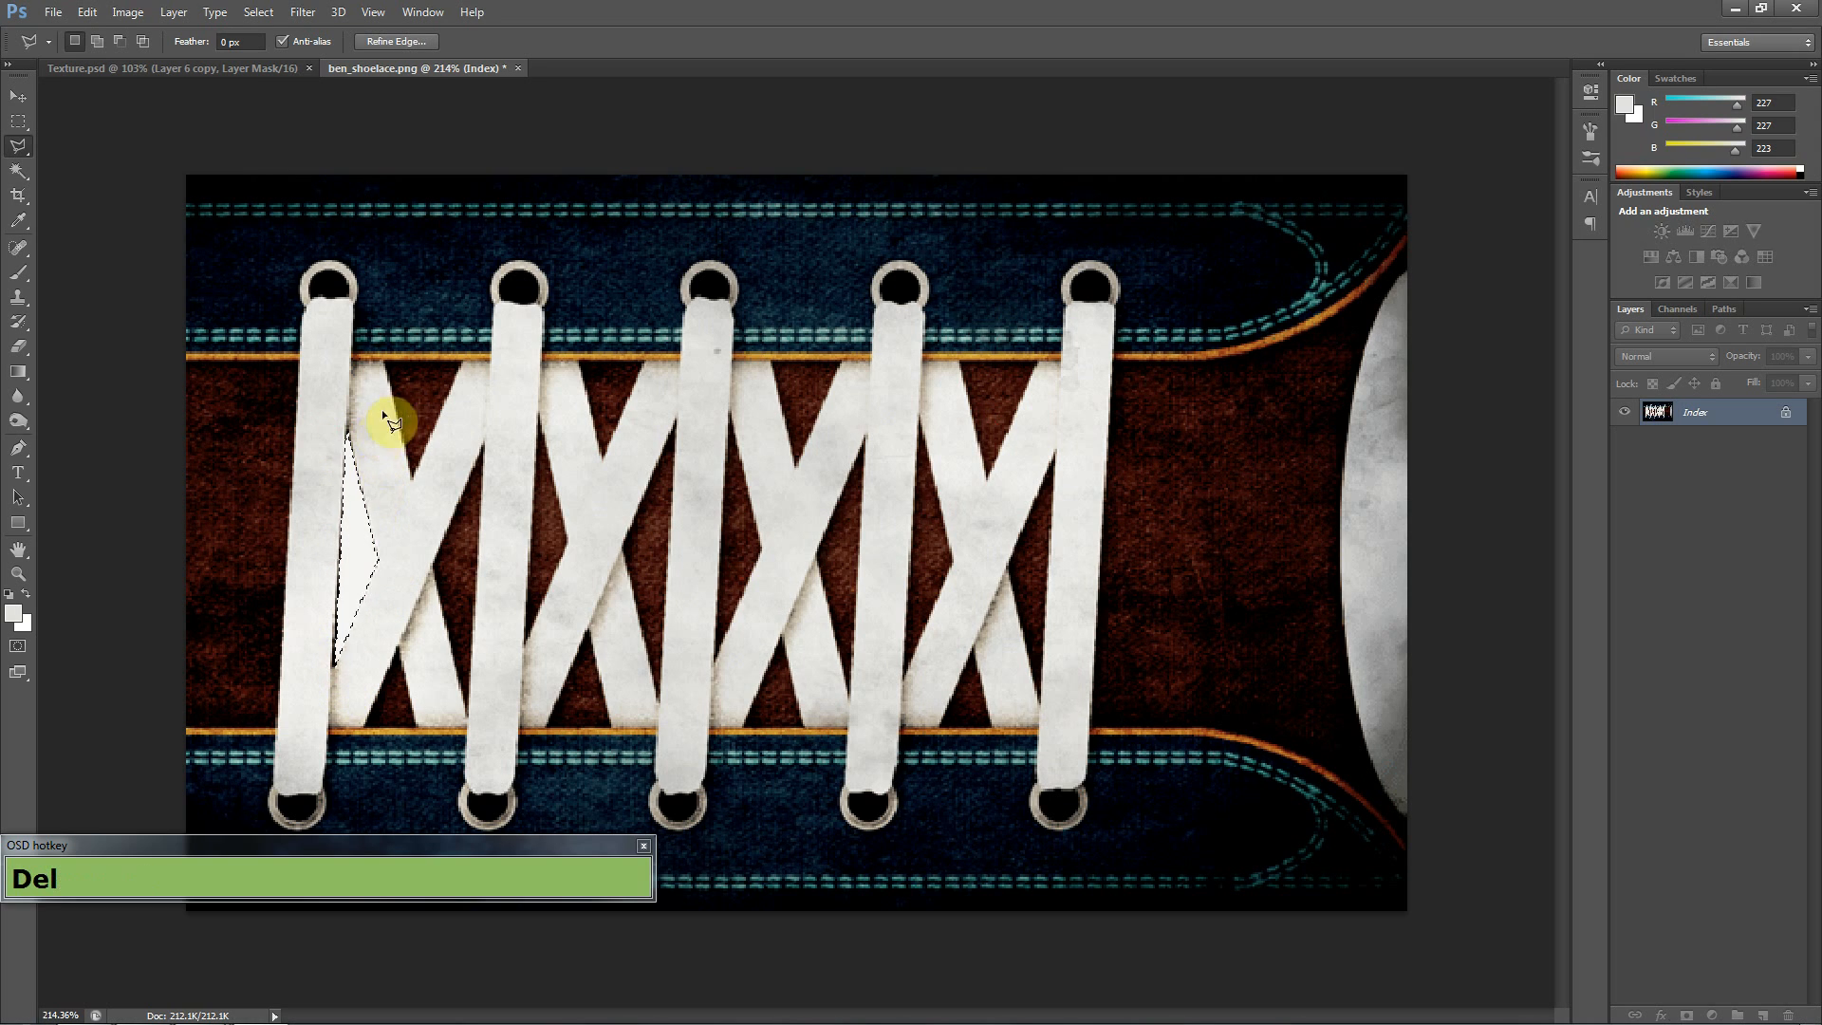
- Outline and delete the upper and lower triangular gaps of the first lace crossing
{"action": "left_click", "coordinate": [385, 361]}
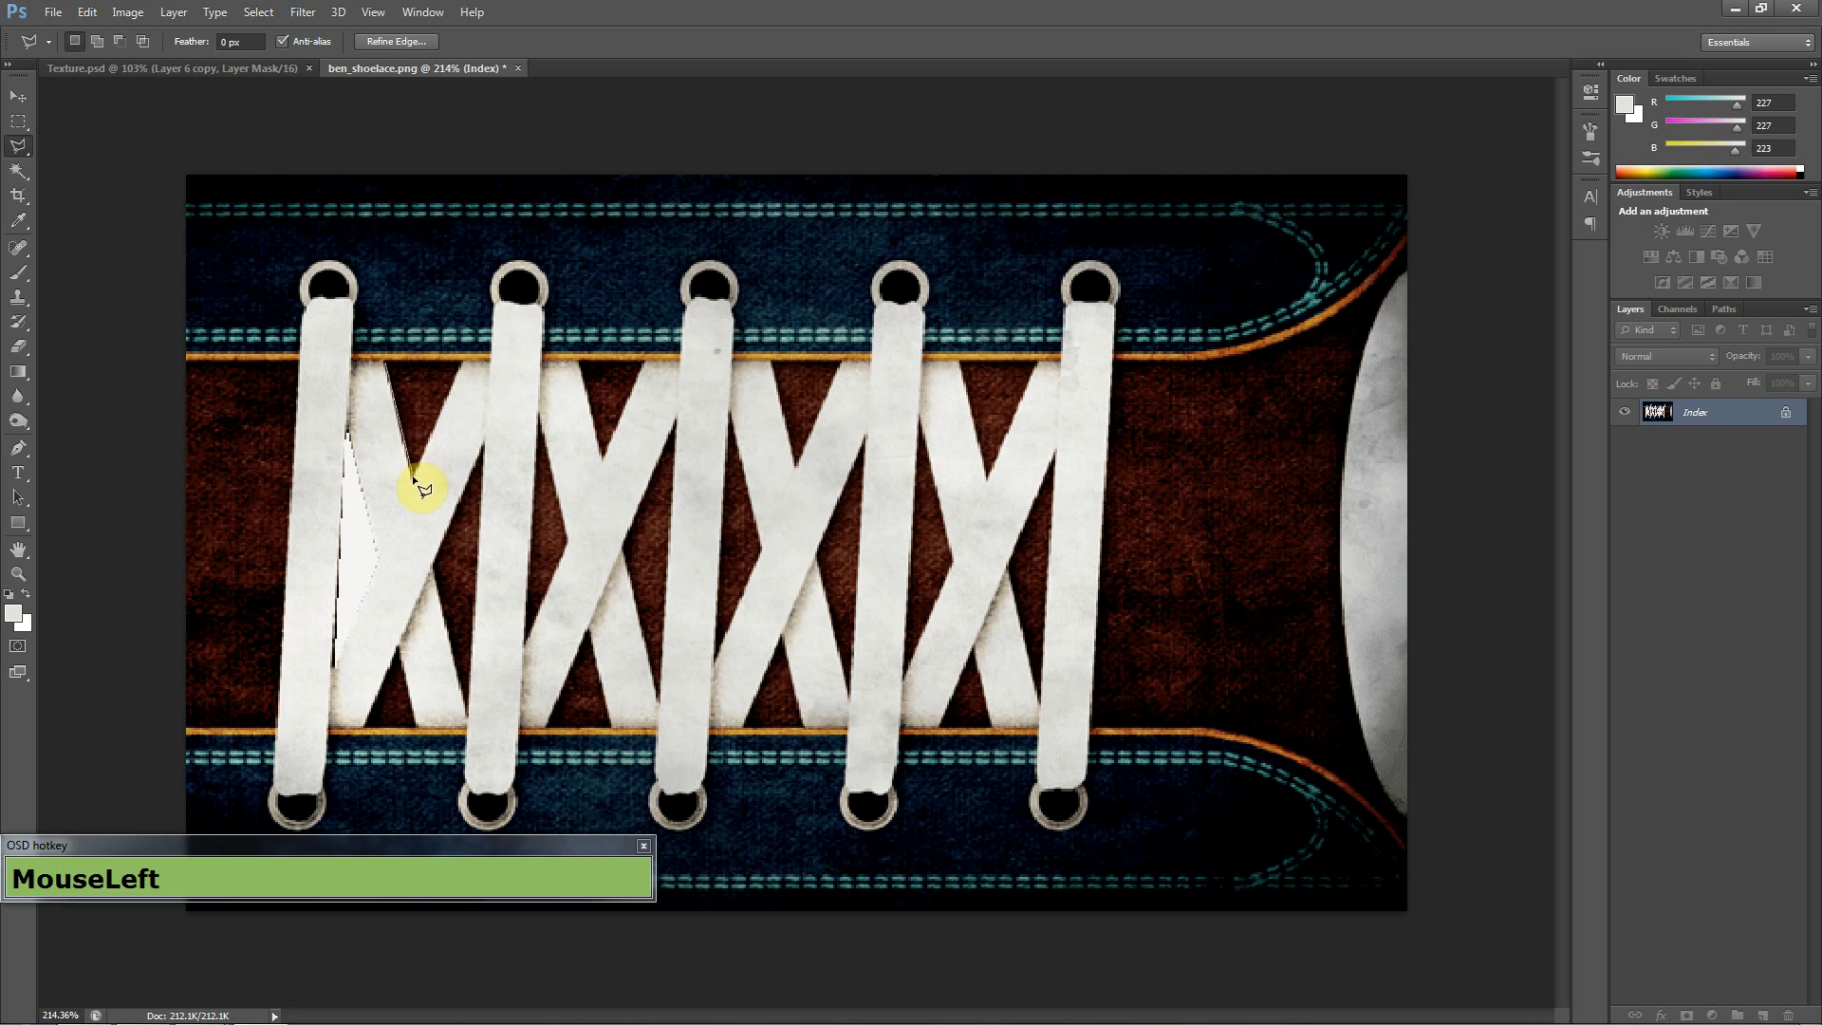
{"action": "left_click", "coordinate": [412, 476]}
{"action": "left_click", "coordinate": [385, 361]}
{"action": "key", "text": "Delete"}
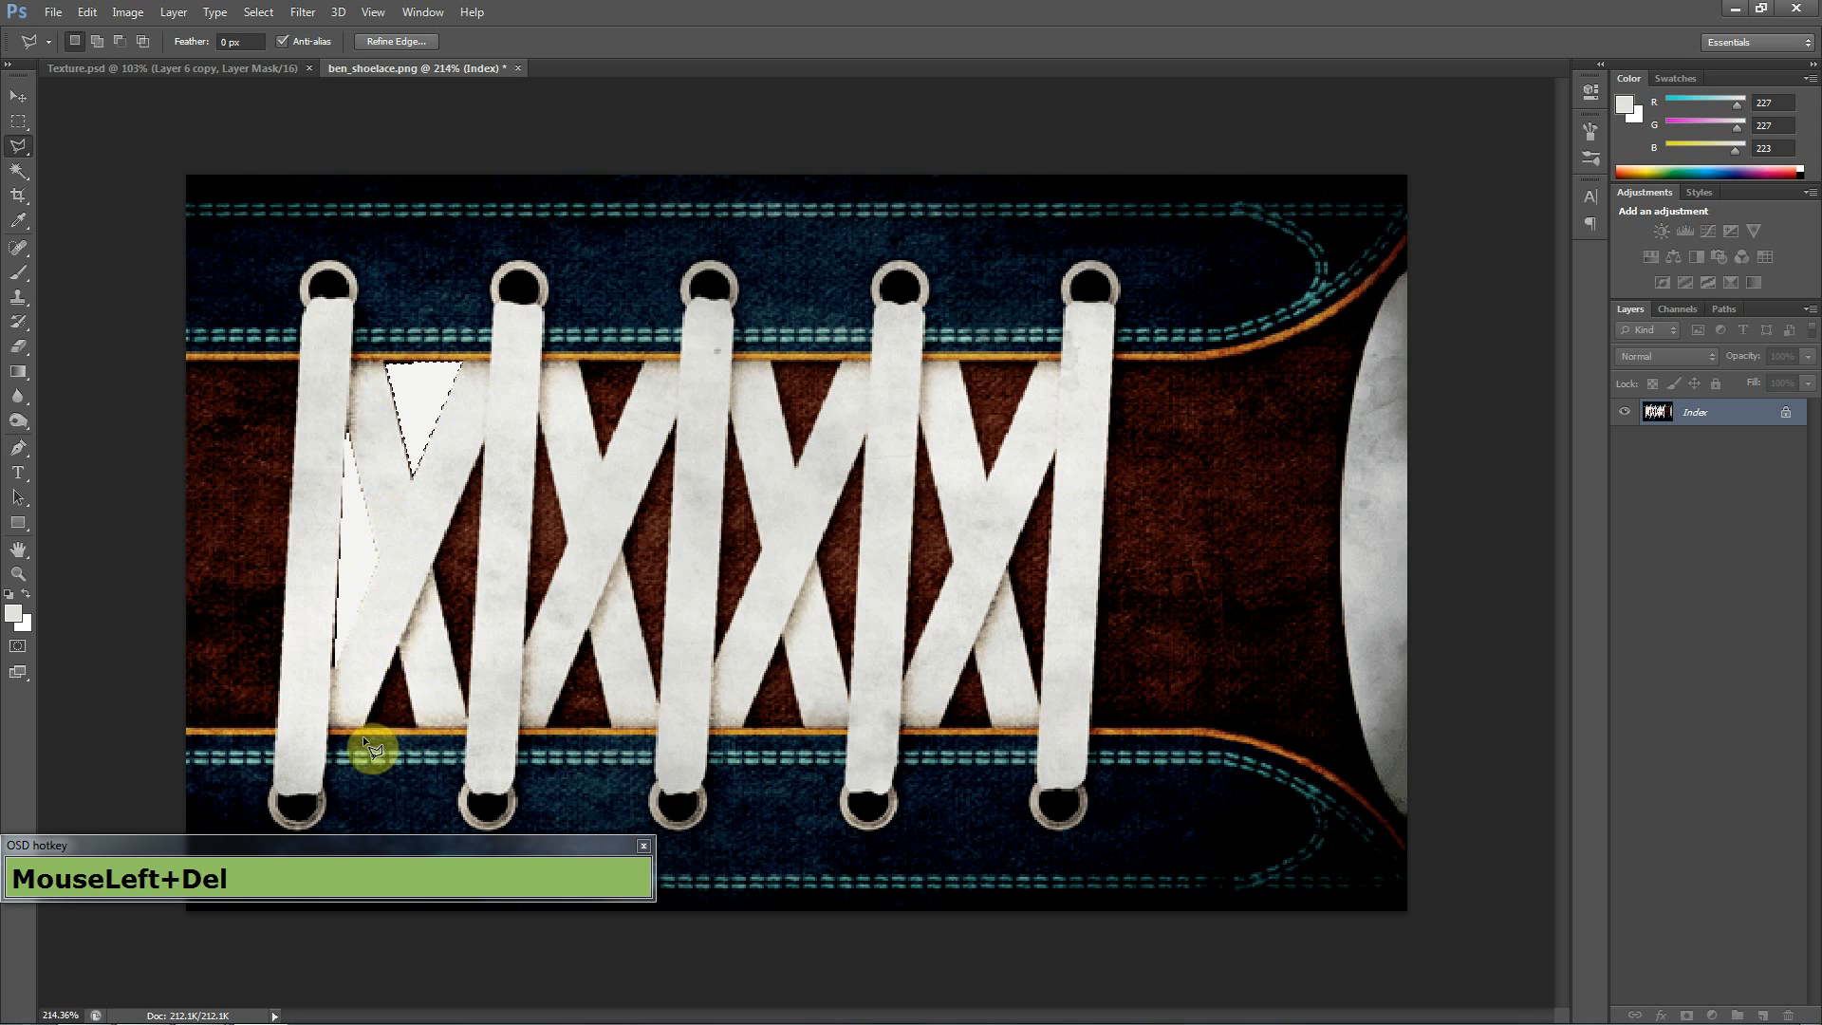
{"action": "left_click", "coordinate": [364, 725]}
{"action": "left_click", "coordinate": [399, 648]}
{"action": "left_click", "coordinate": [368, 726]}
{"action": "key", "text": "Delete"}
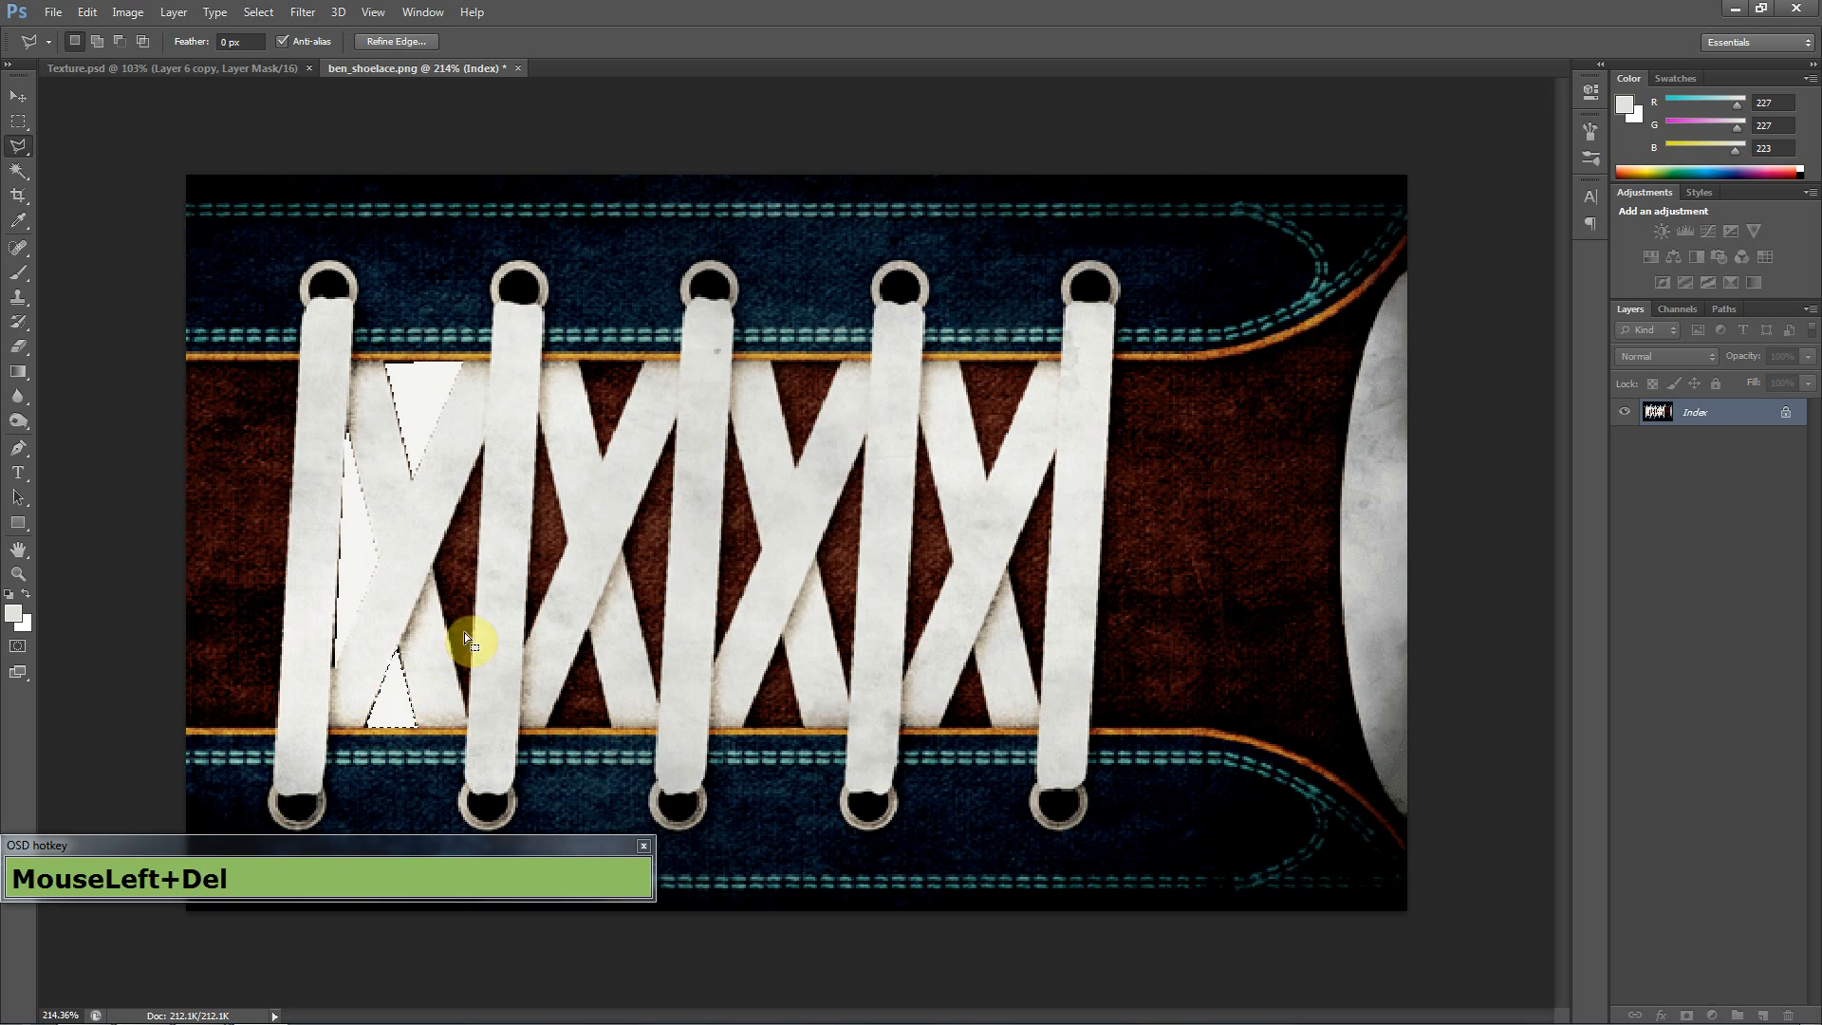
- Outline and delete the gap between the first lace crossing and the second upright lace
{"action": "left_click", "coordinate": [469, 719]}
{"action": "left_click", "coordinate": [433, 581]}
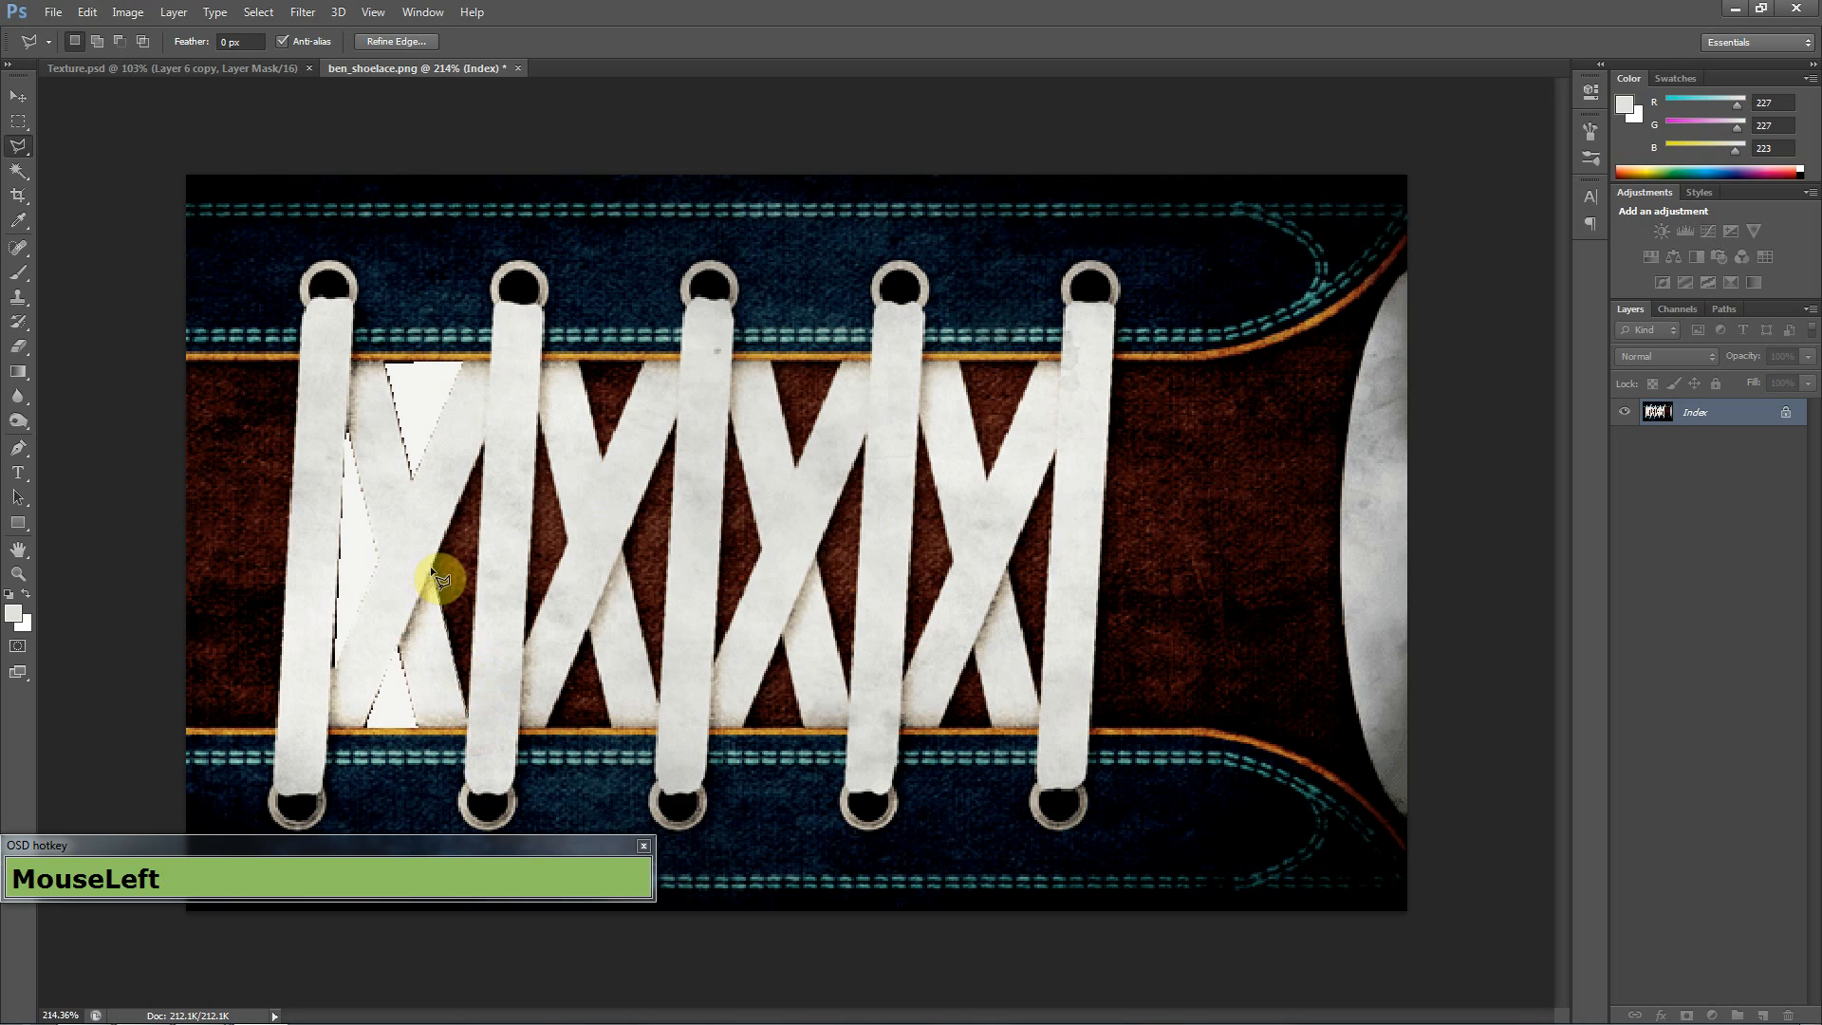
{"action": "left_click", "coordinate": [484, 444]}
{"action": "left_click", "coordinate": [468, 714]}
{"action": "key", "text": "Delete"}
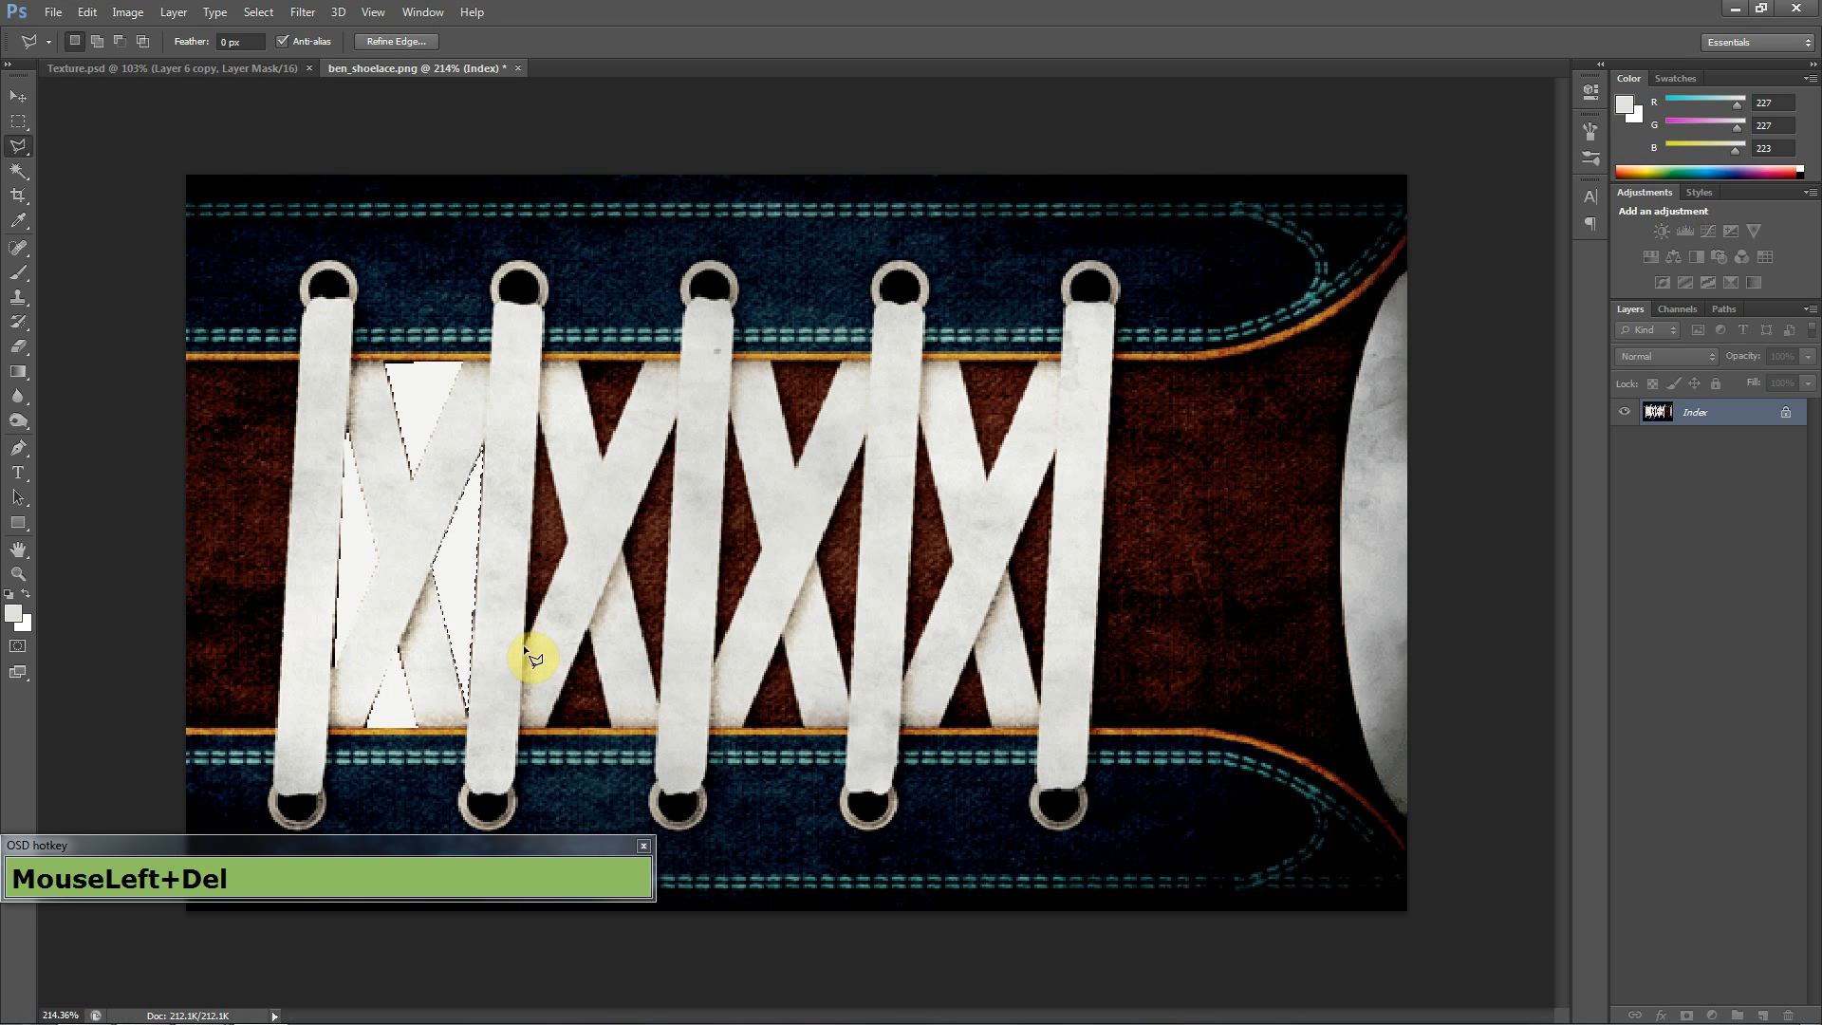
- Outline and delete the gap between the second upright lace and the second lace crossing
{"action": "left_click", "coordinate": [522, 647]}
{"action": "right_click", "coordinate": [524, 580]}
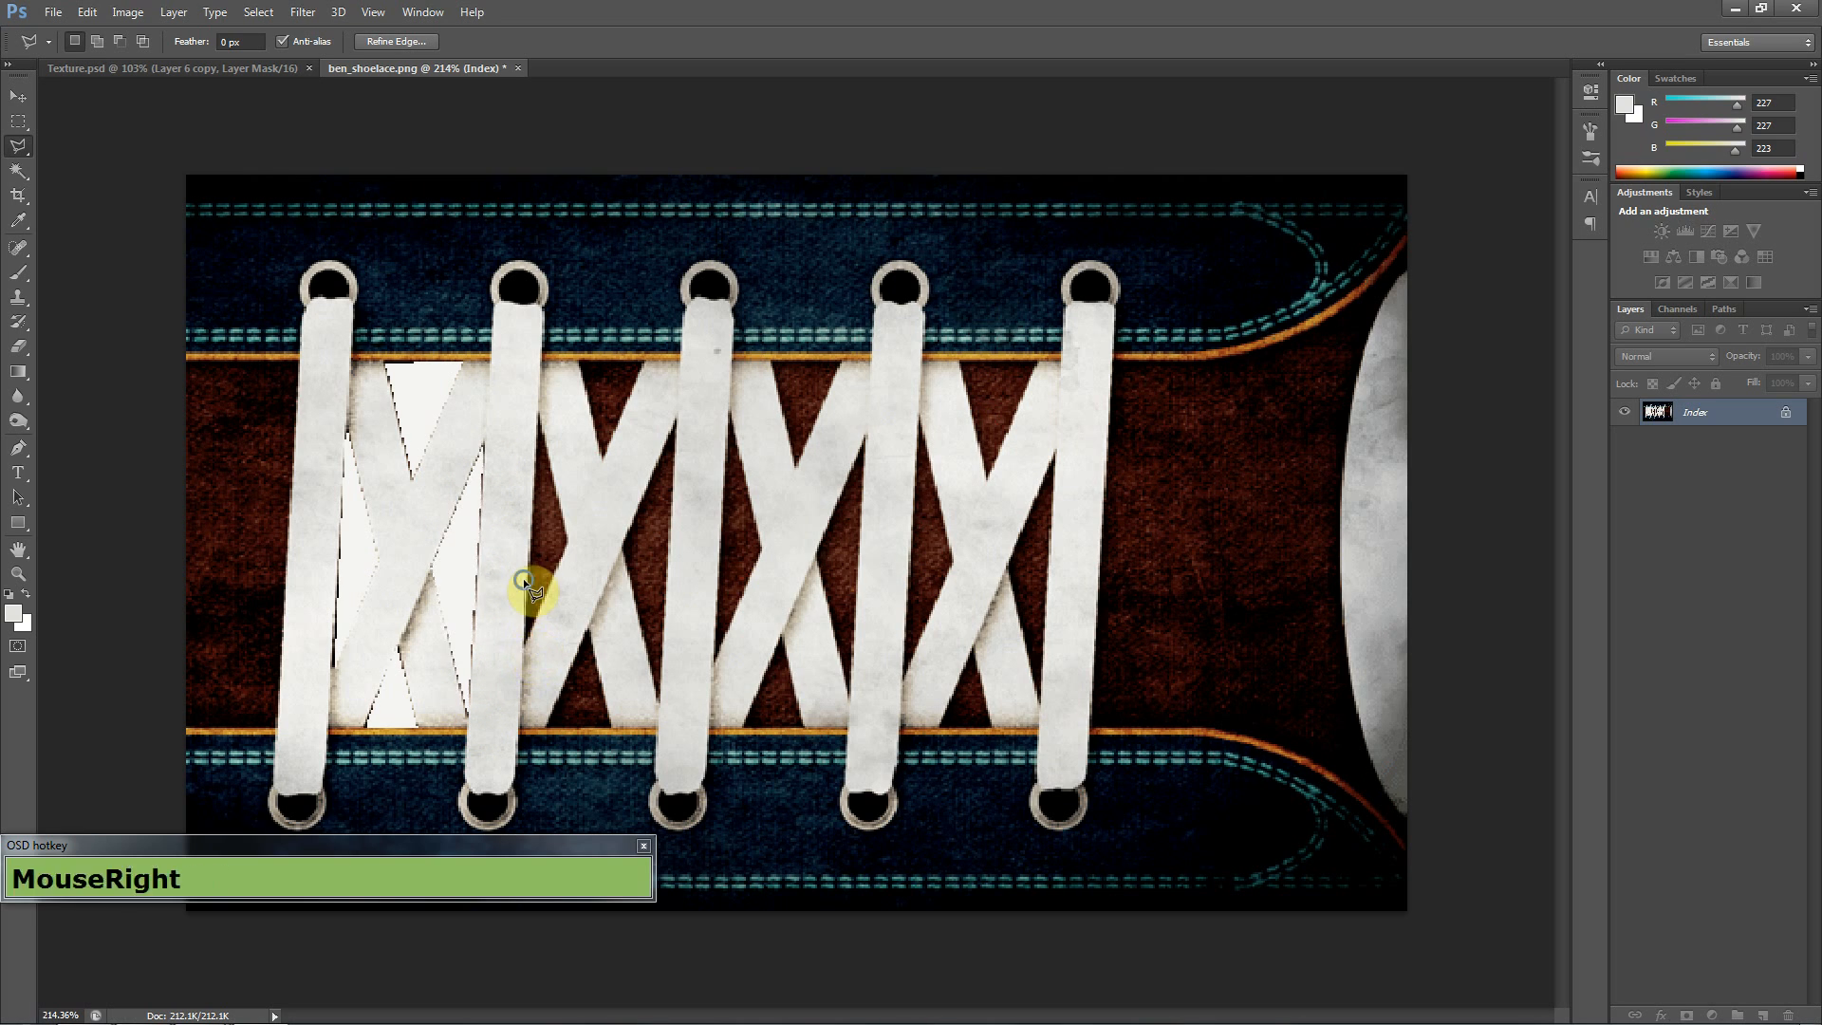
{"action": "key", "text": "Escape"}
{"action": "left_click", "coordinate": [527, 642]}
{"action": "left_click", "coordinate": [568, 545]}
{"action": "left_click", "coordinate": [527, 642]}
{"action": "key", "text": "Delete"}
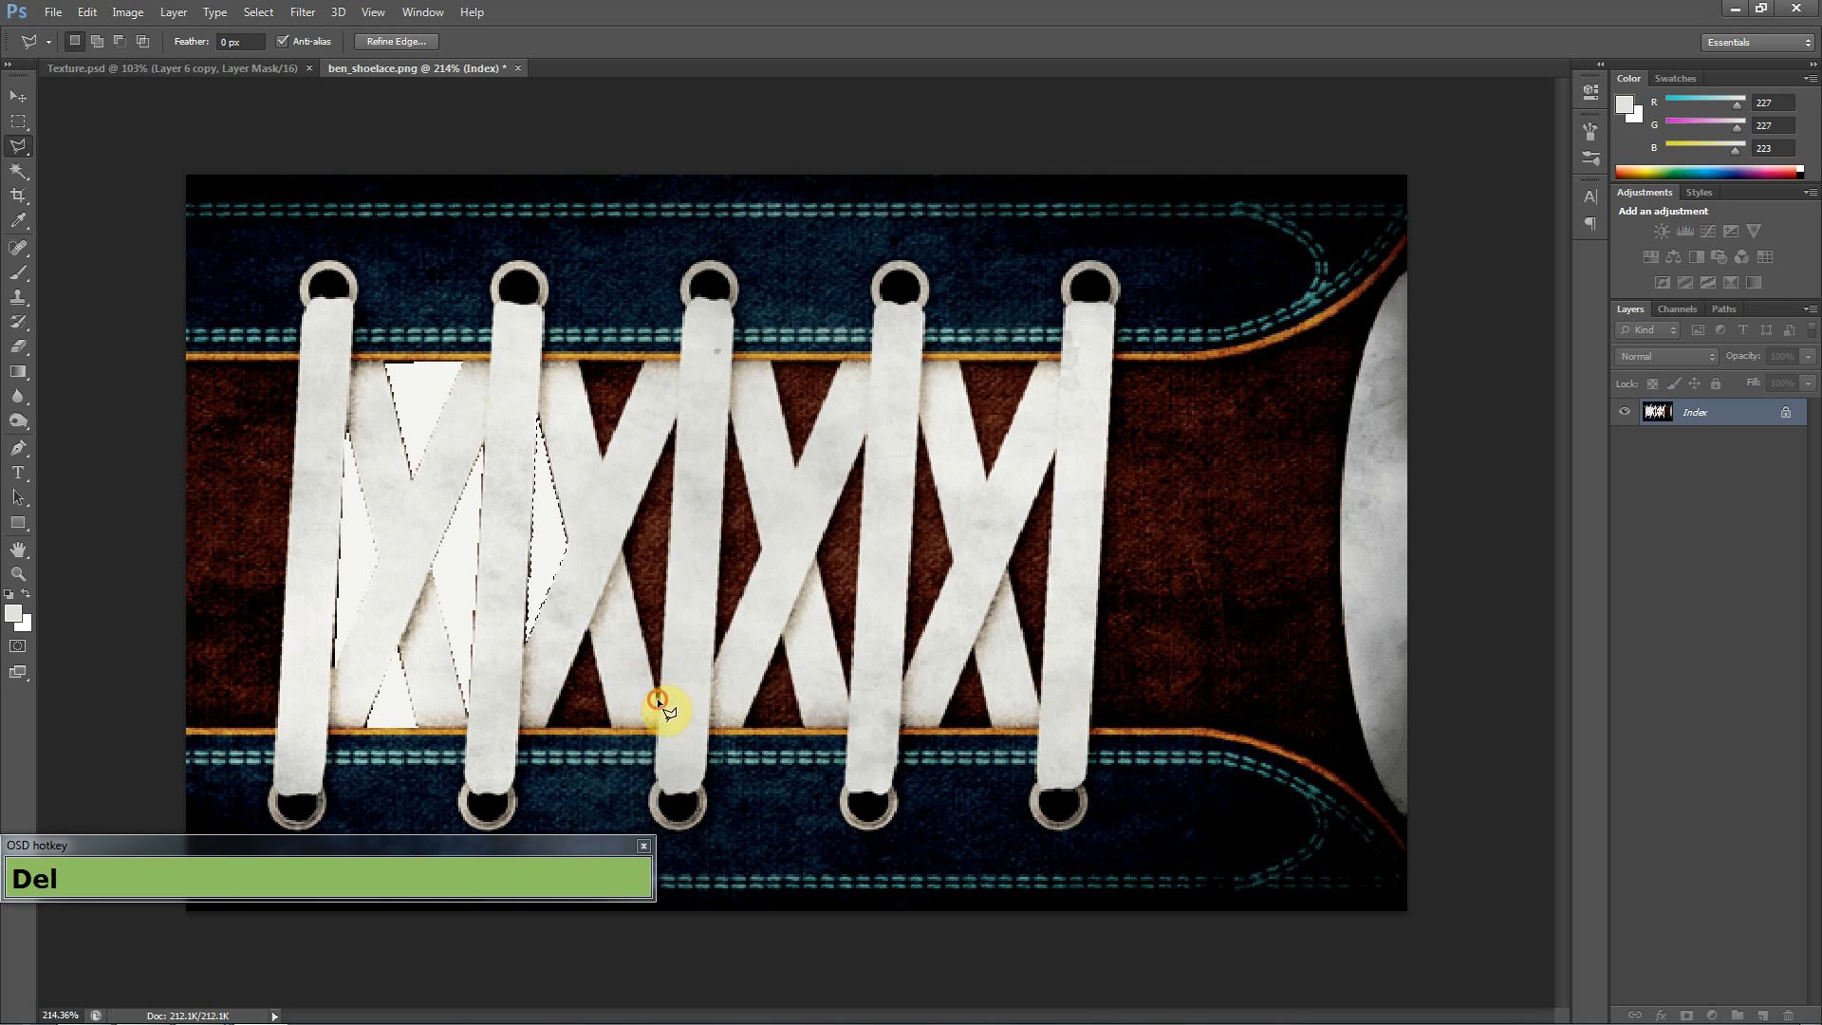
- Outline and delete the right and lower gaps of the second lace crossing
{"action": "left_click", "coordinate": [661, 696]}
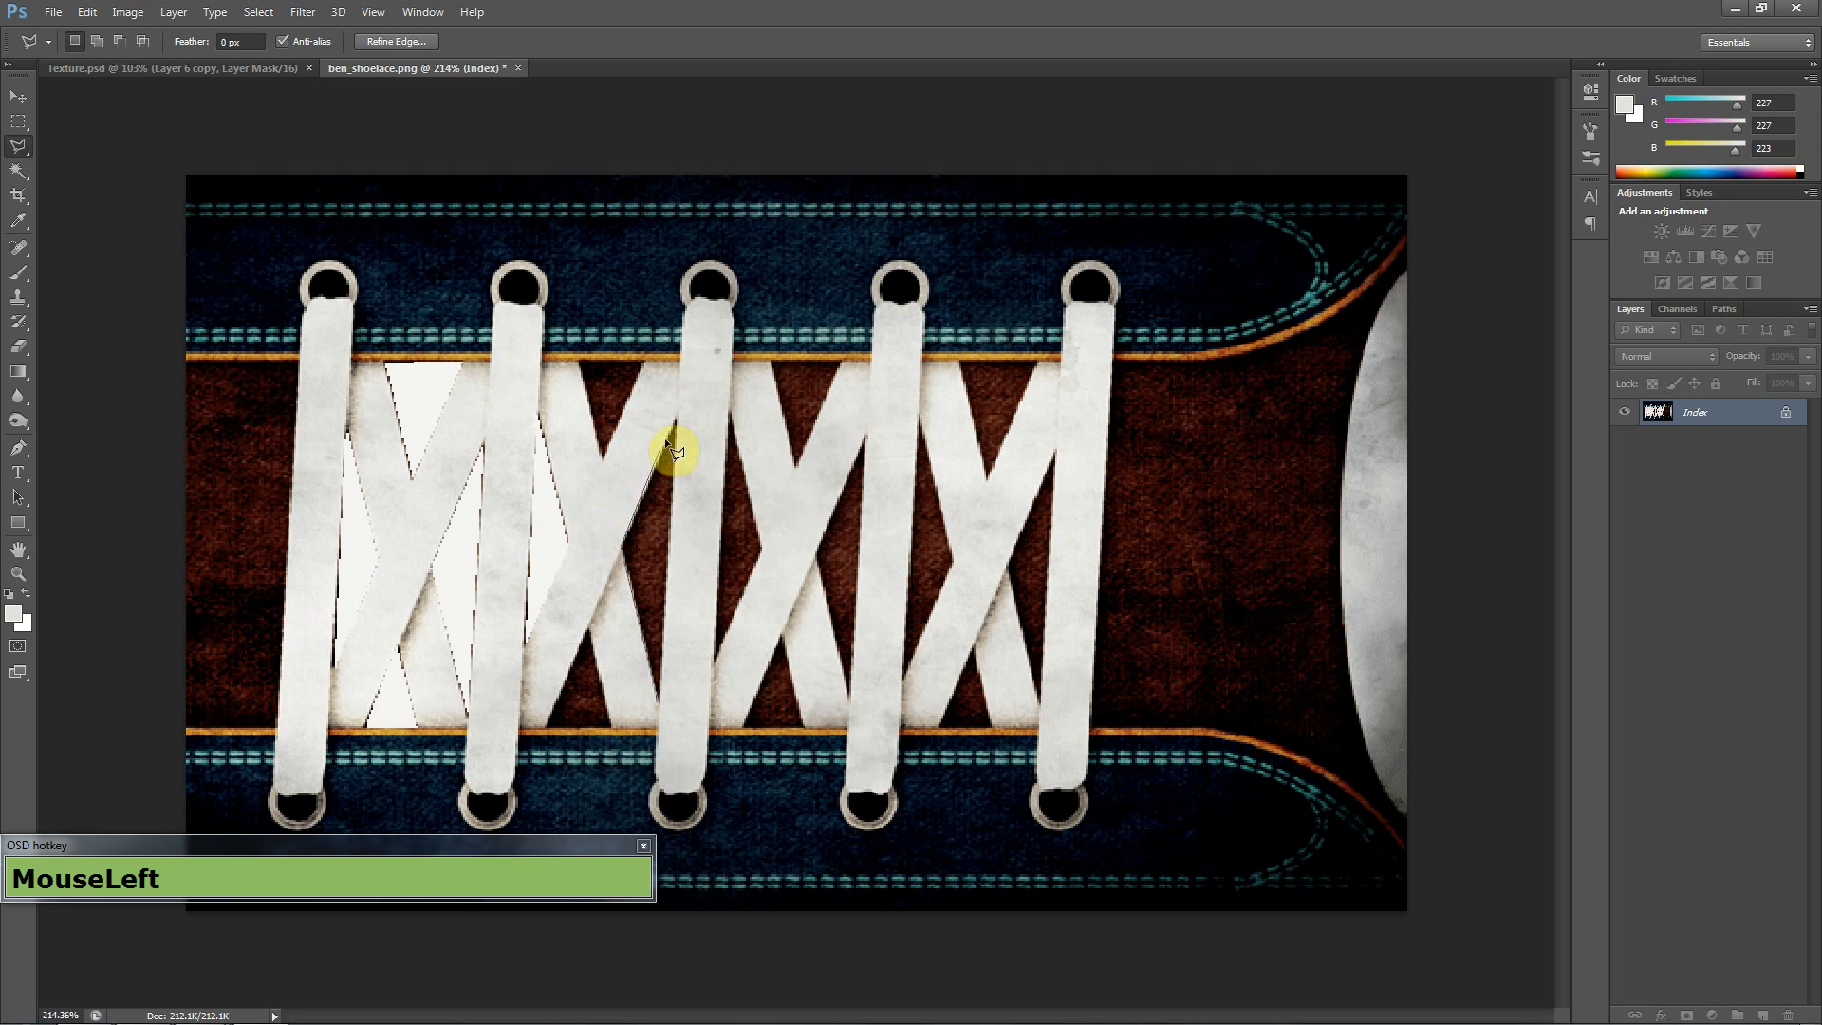
{"action": "left_click", "coordinate": [660, 700]}
{"action": "key", "text": "Delete"}
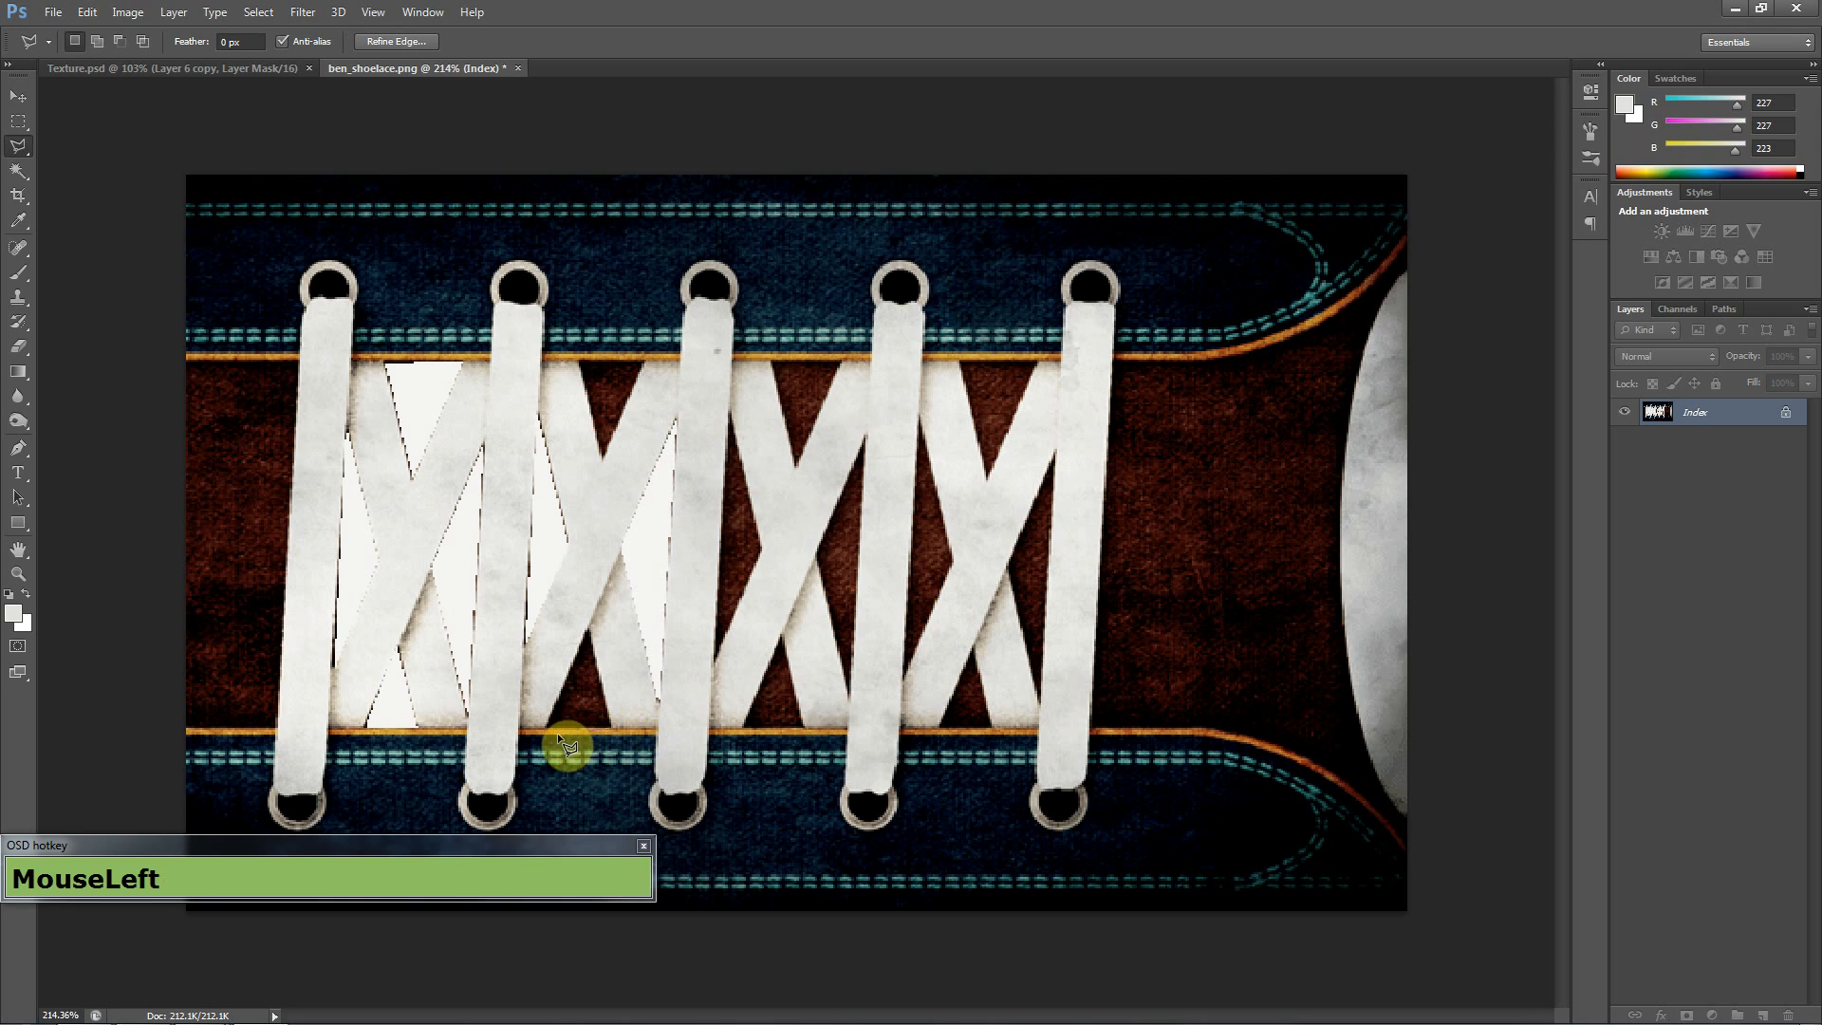
{"action": "left_click", "coordinate": [588, 628]}
{"action": "left_click", "coordinate": [611, 723]}
{"action": "key", "text": "Delete"}
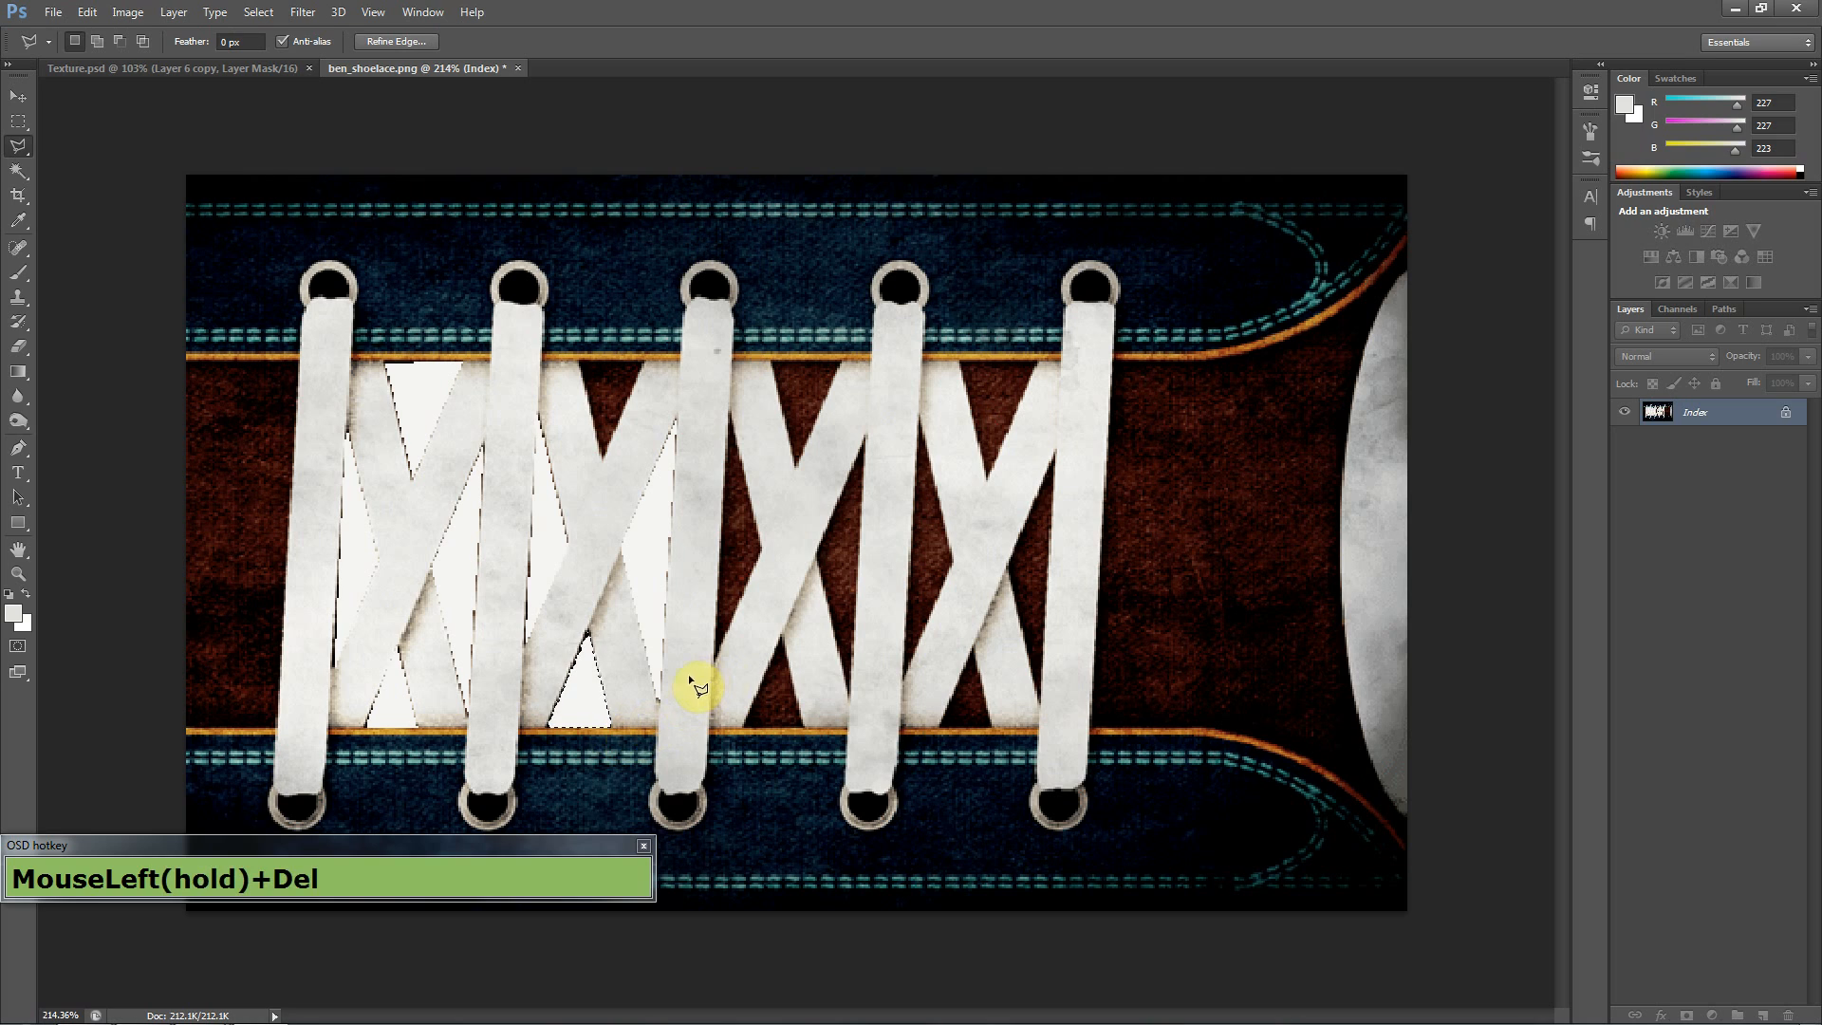
- Outline and delete the left and lower gaps of the third lace crossing
{"action": "left_click", "coordinate": [714, 658]}
{"action": "left_click", "coordinate": [731, 407]}
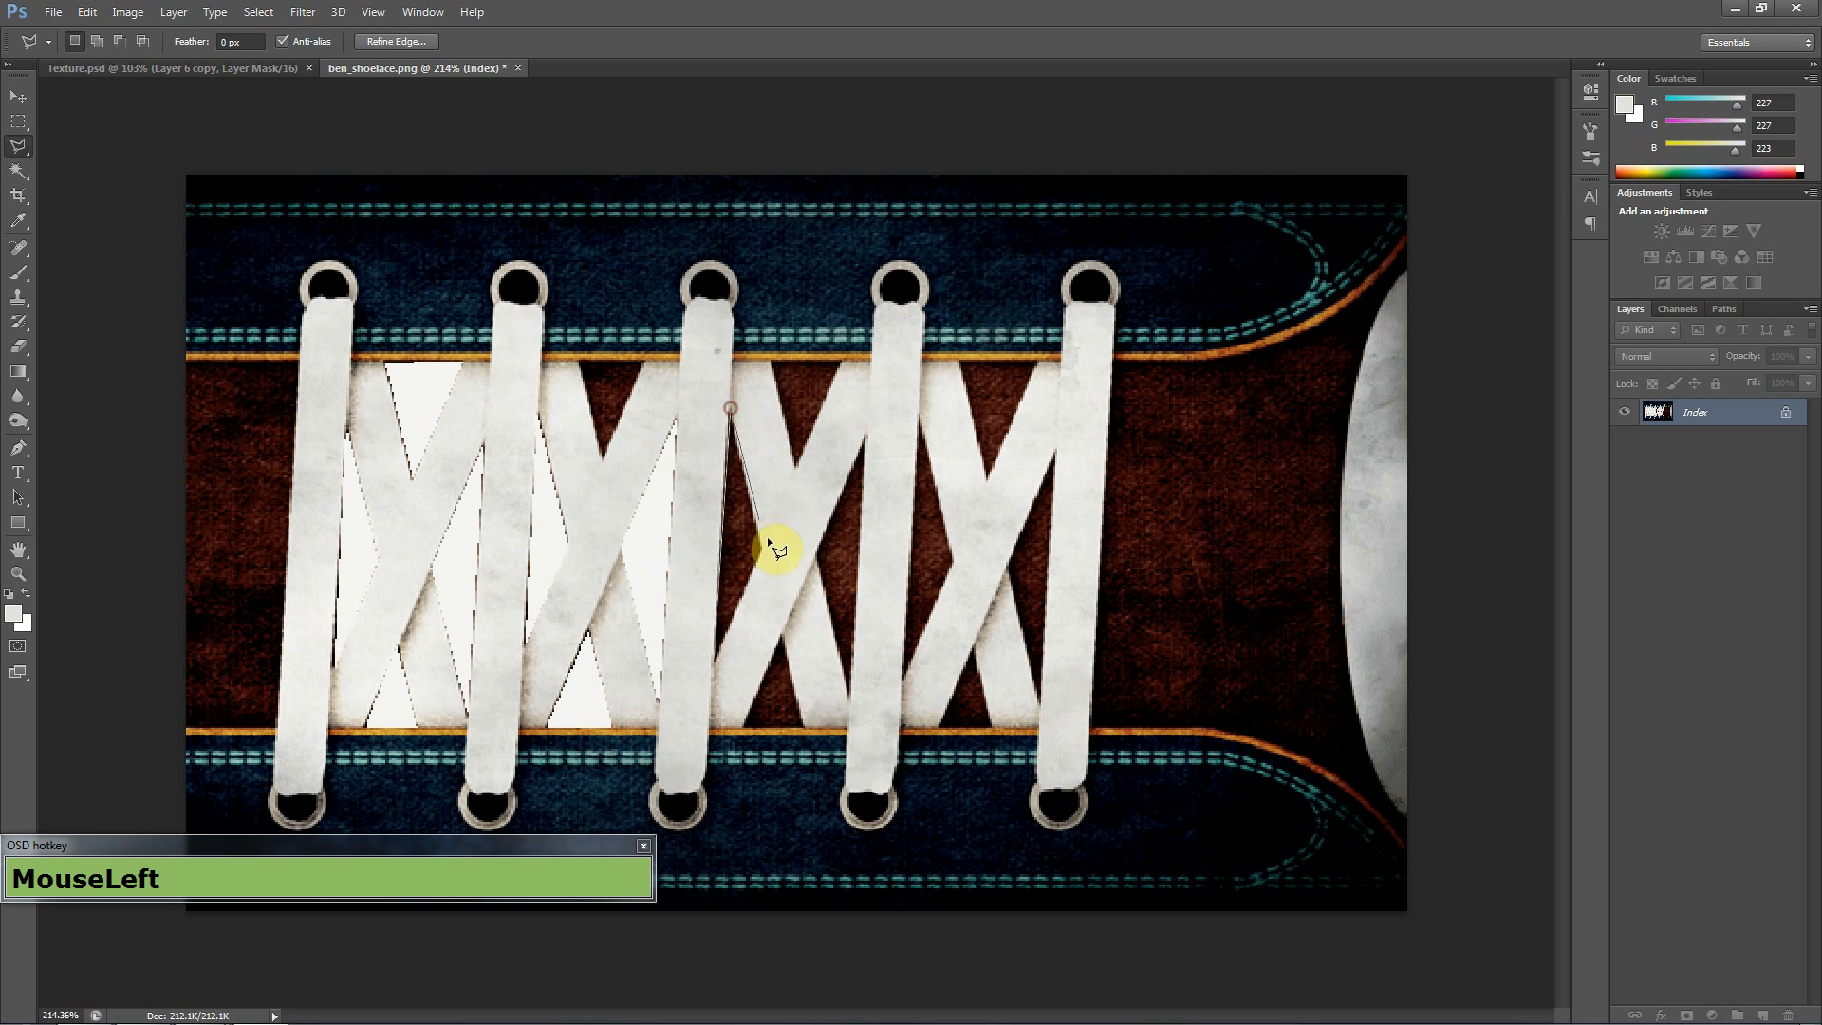
{"action": "left_click", "coordinate": [765, 548]}
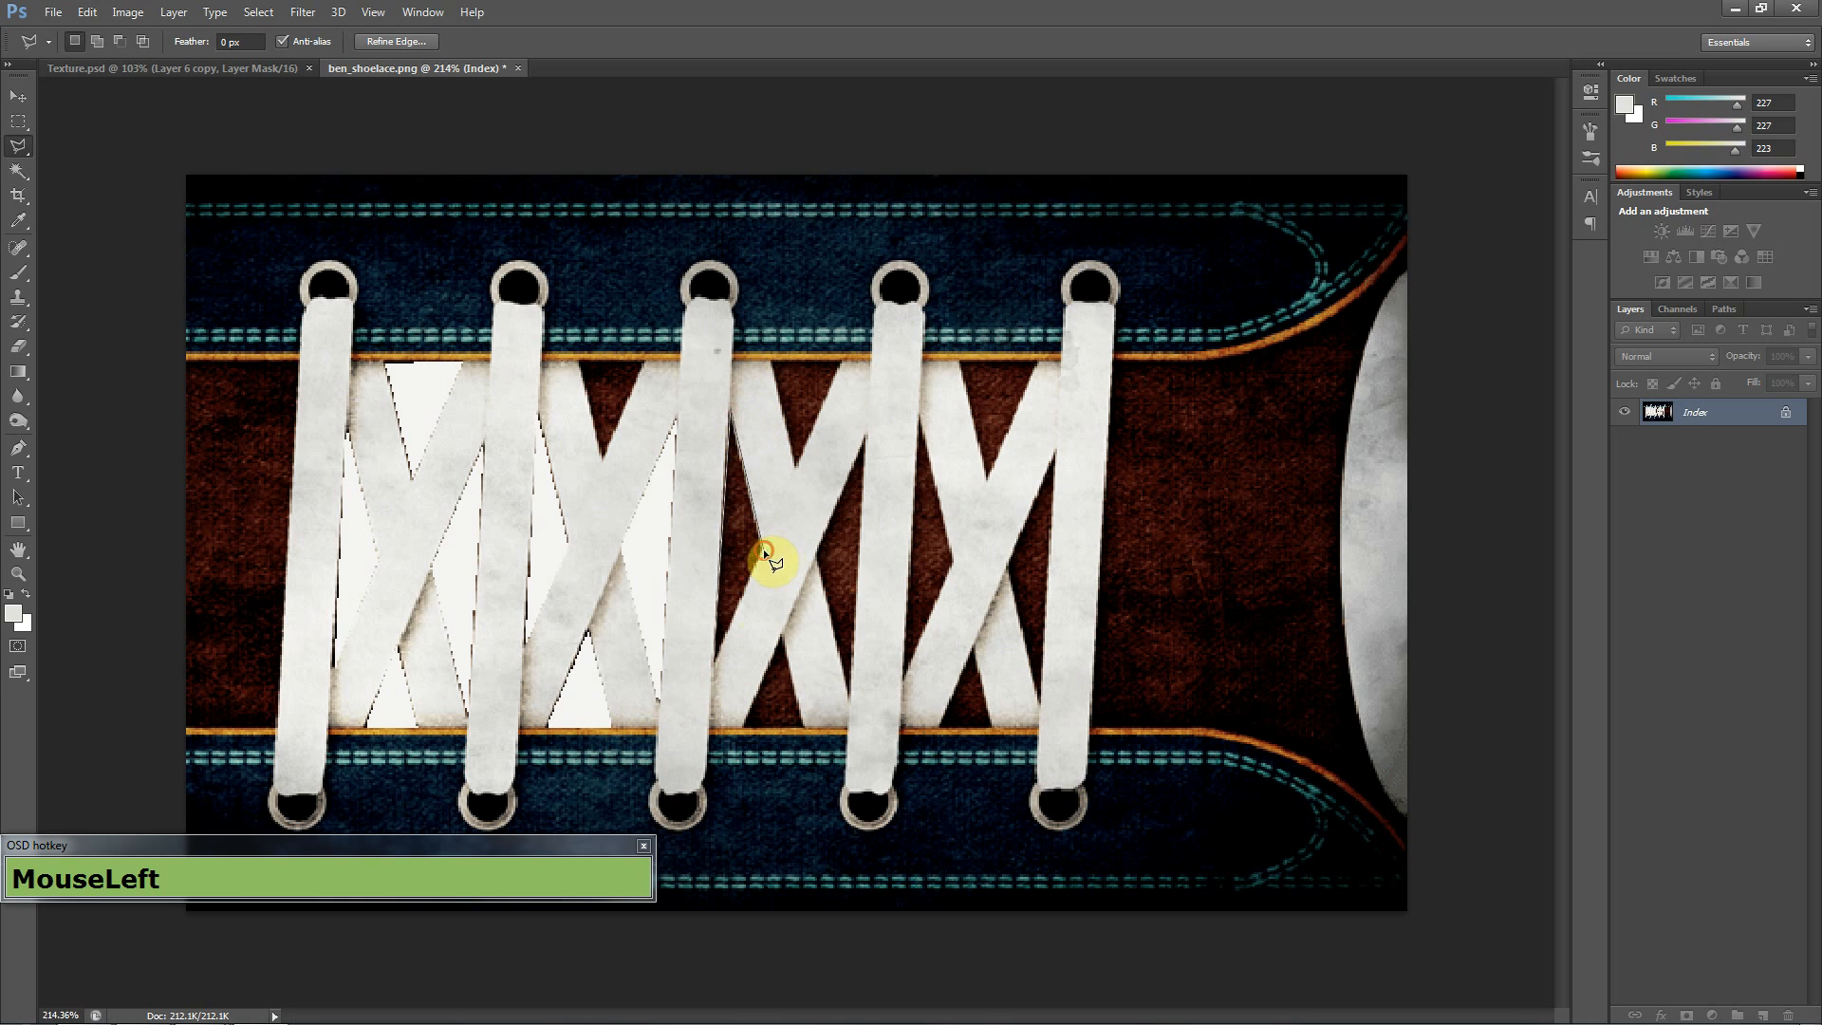
{"action": "left_click", "coordinate": [715, 658]}
{"action": "key", "text": "Delete"}
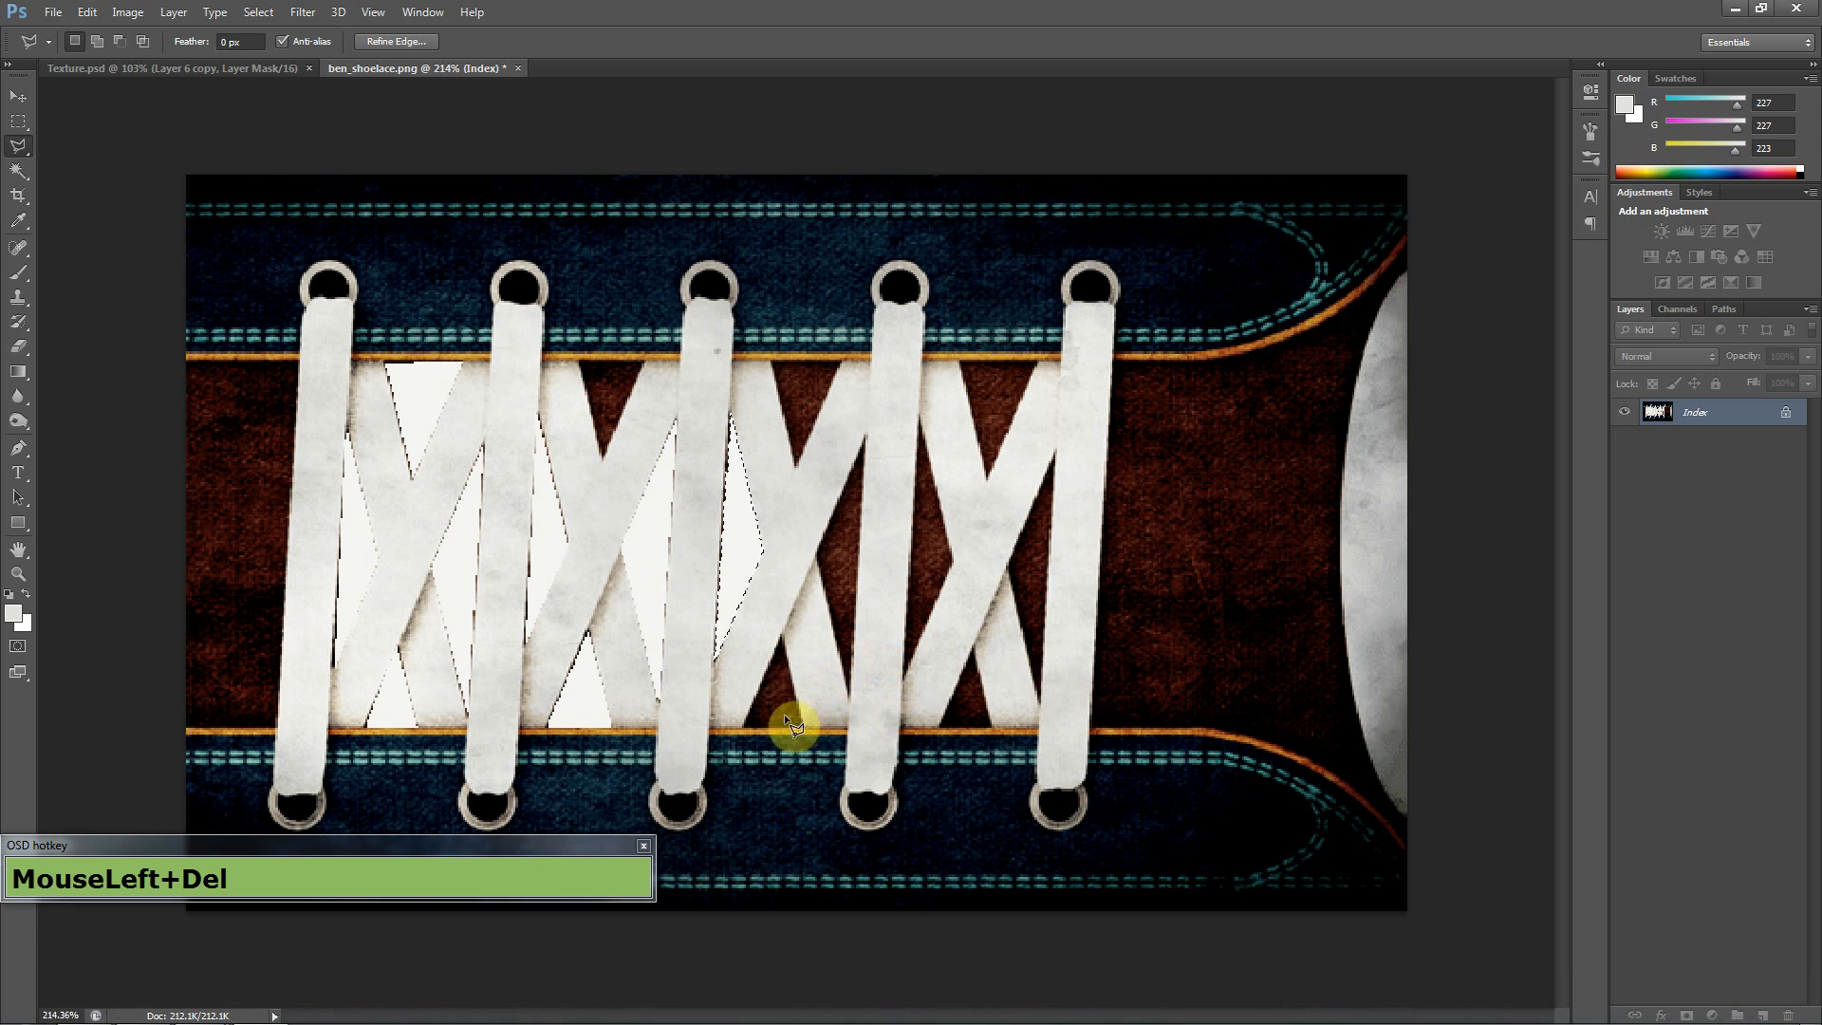
{"action": "left_click", "coordinate": [744, 726]}
{"action": "left_click", "coordinate": [745, 727]}
{"action": "key", "text": "Delete"}
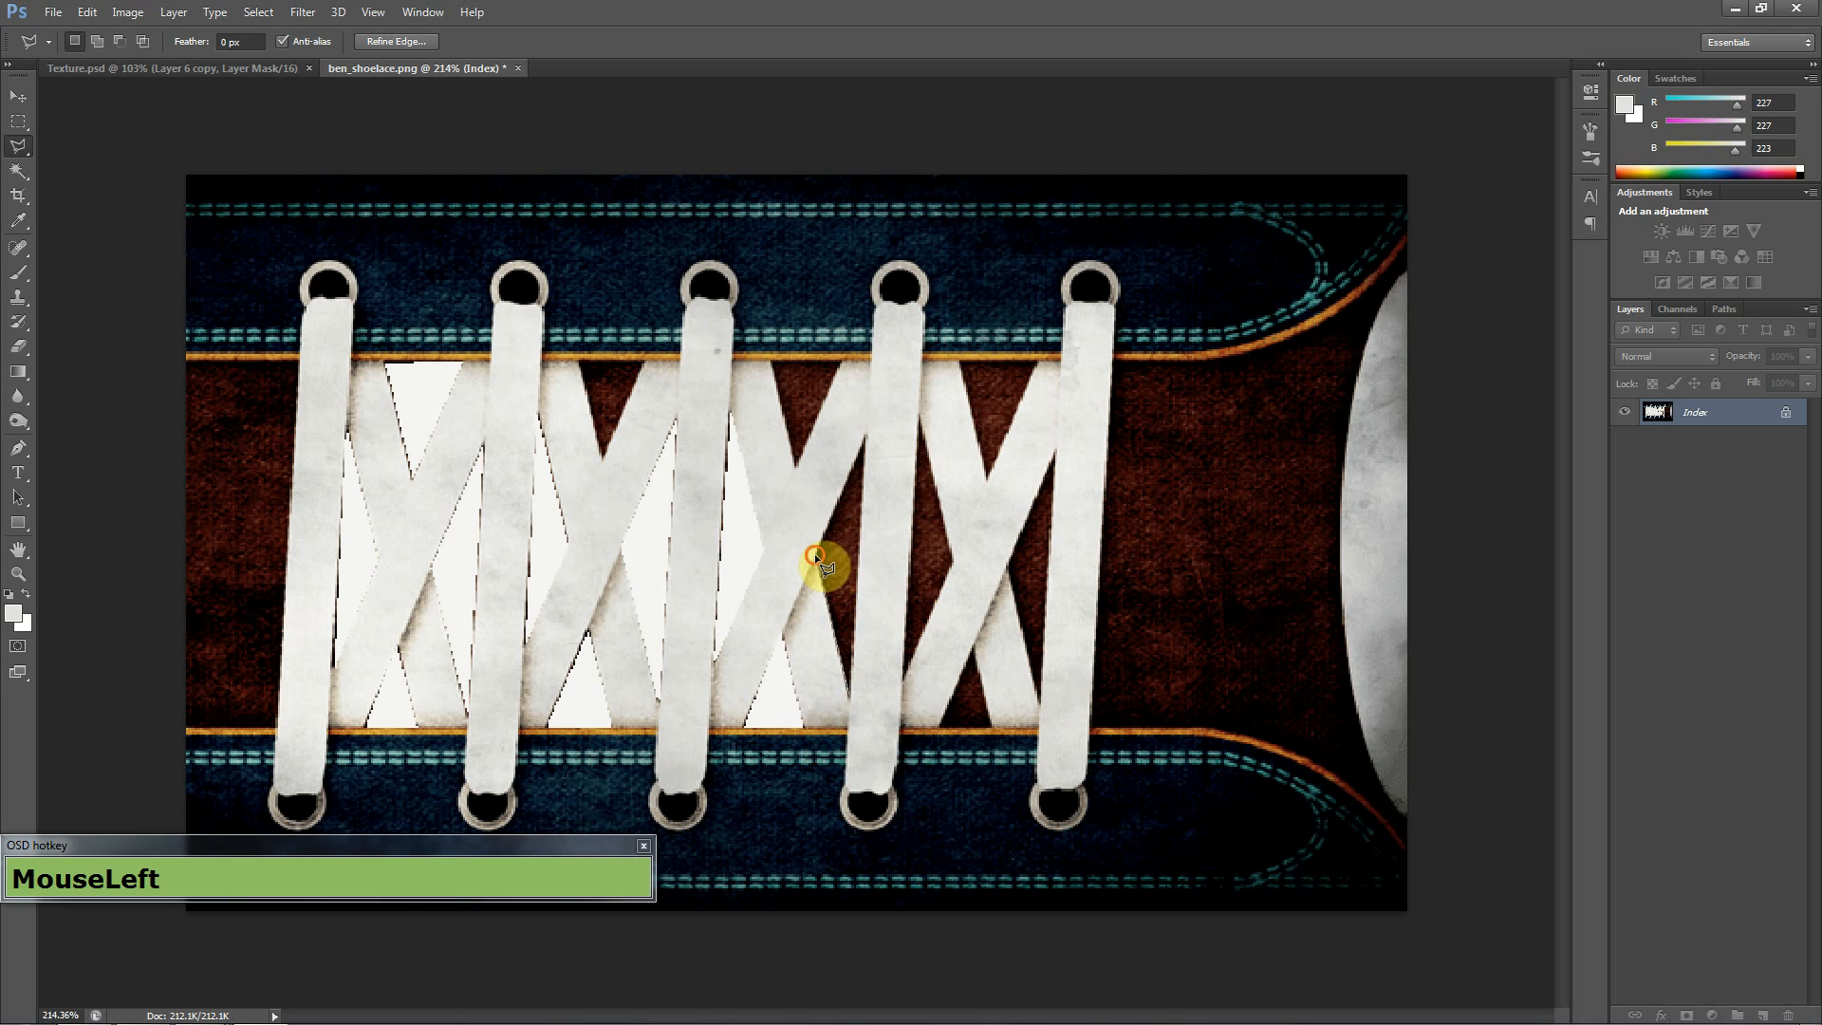
- Outline and delete the gaps on both sides of the fourth upright lace
{"action": "left_click", "coordinate": [864, 437]}
{"action": "double_click", "coordinate": [851, 695]}
{"action": "key", "text": "Delete"}
{"action": "left_click", "coordinate": [903, 677]}
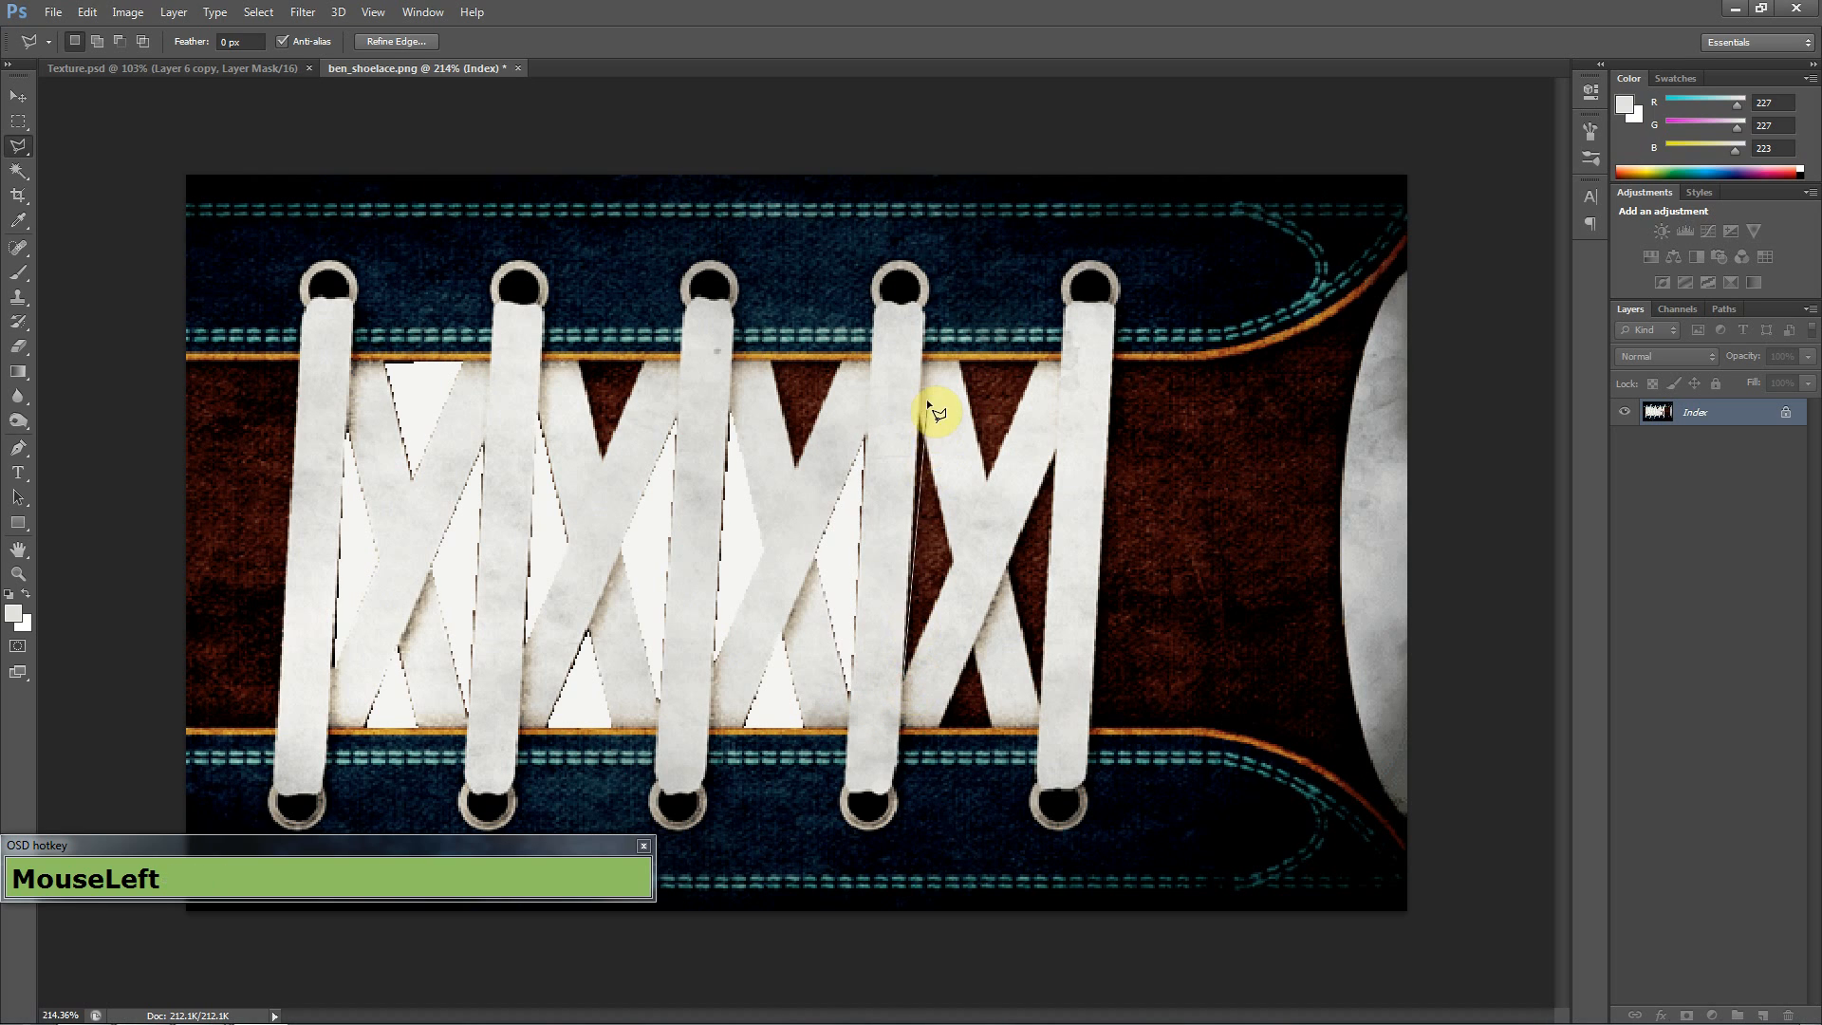
{"action": "left_click", "coordinate": [927, 400]}
{"action": "left_click", "coordinate": [904, 675]}
{"action": "key", "text": "Delete"}
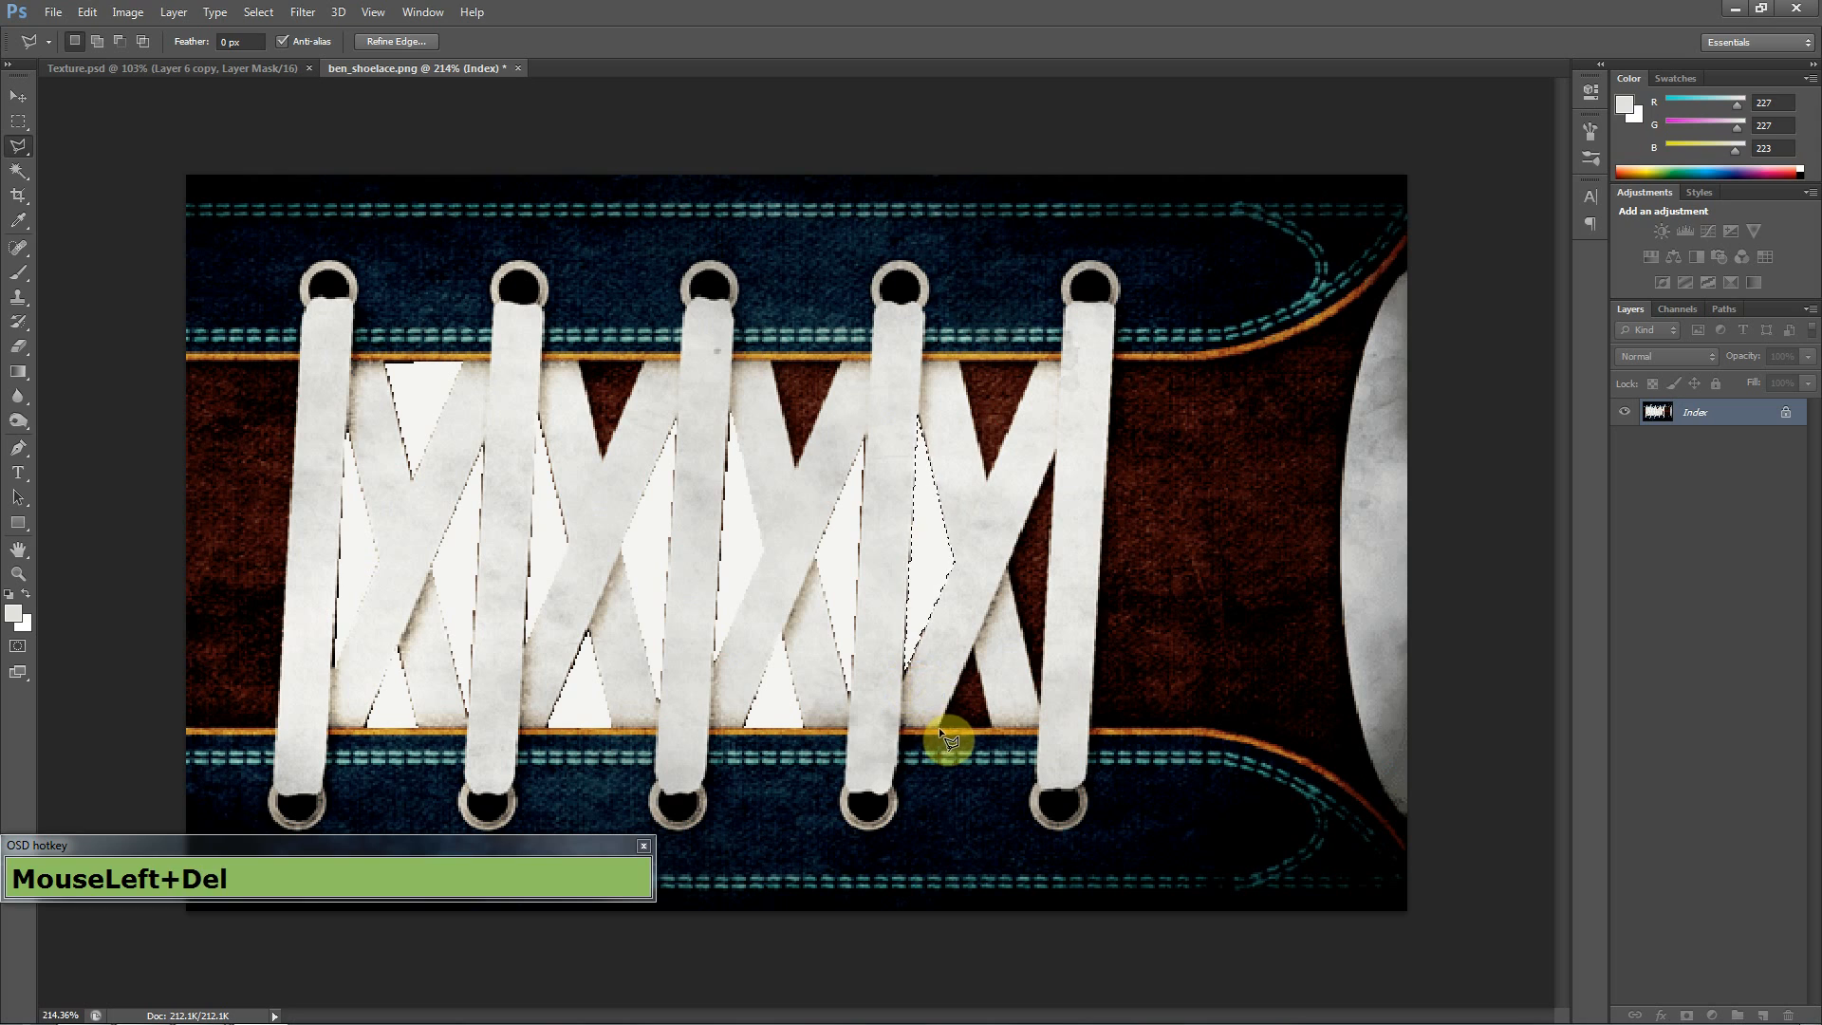
- Outline and delete the lower and right gaps of the fourth lace crossing
{"action": "left_click", "coordinate": [938, 727]}
{"action": "left_click", "coordinate": [970, 646]}
{"action": "left_click", "coordinate": [966, 725]}
{"action": "key", "text": "Delete"}
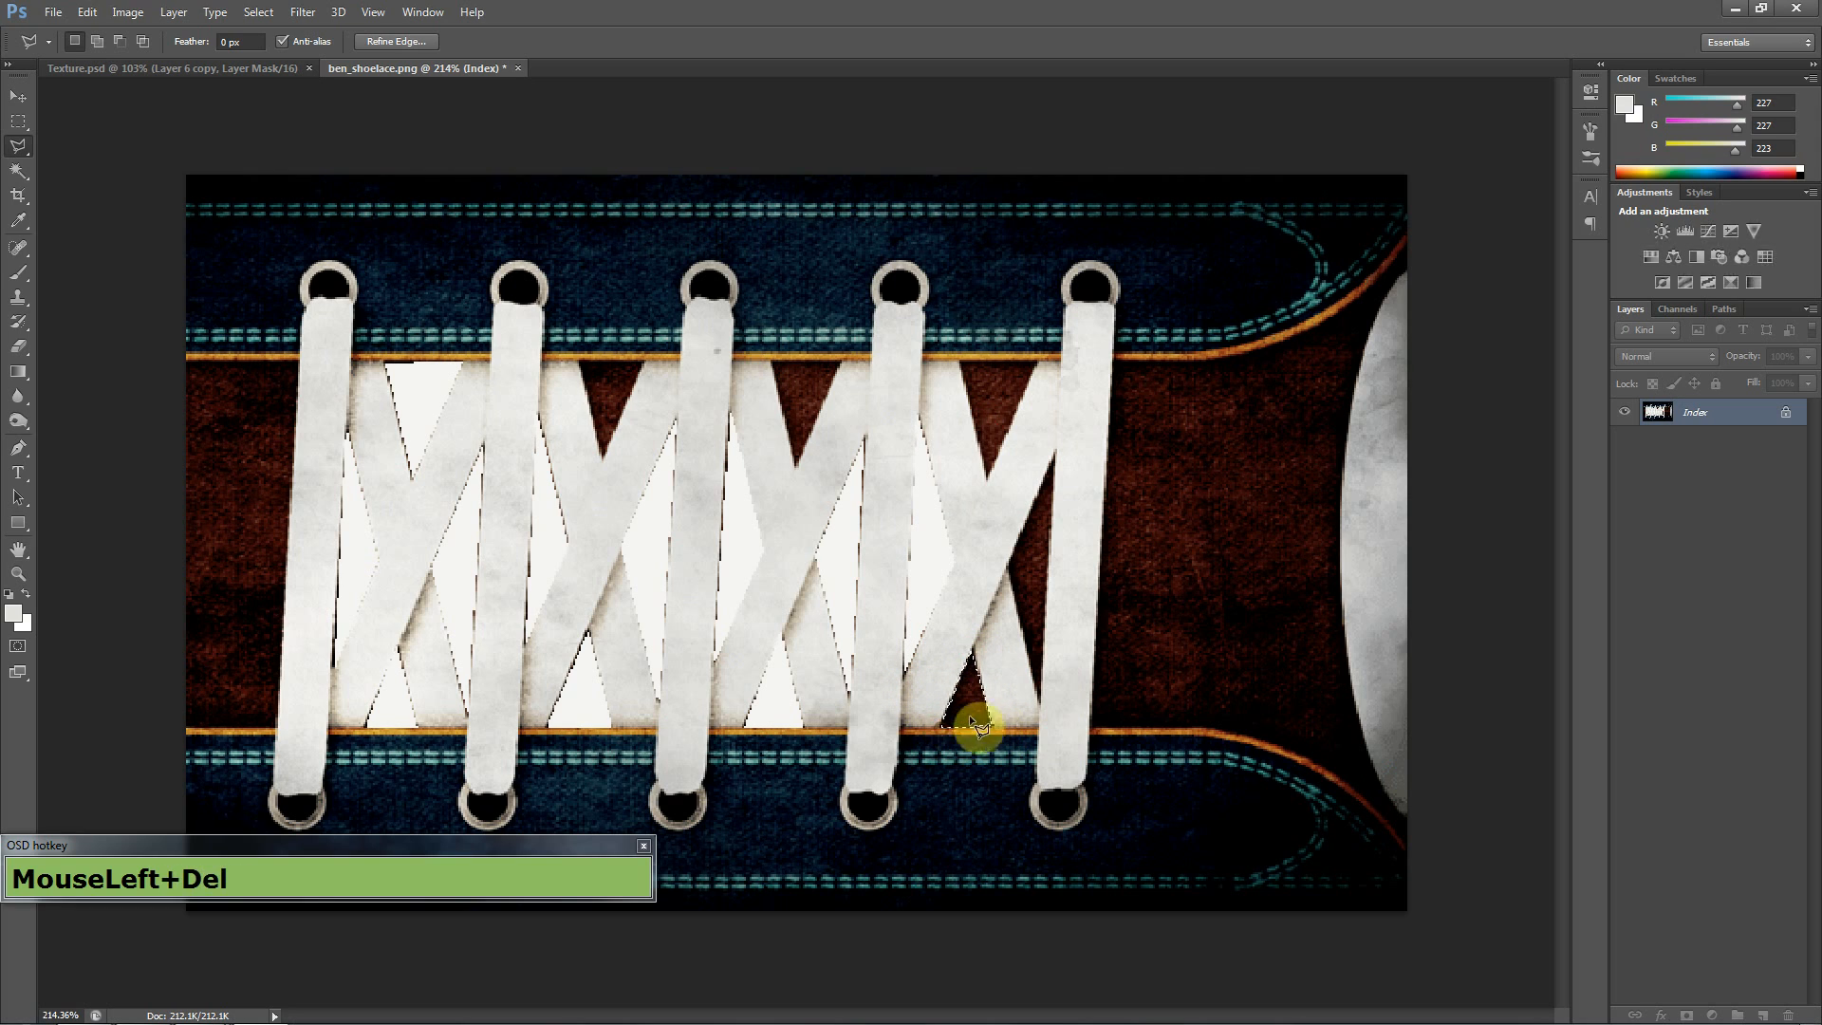
{"action": "left_click", "coordinate": [1034, 699]}
{"action": "left_click", "coordinate": [1006, 568]}
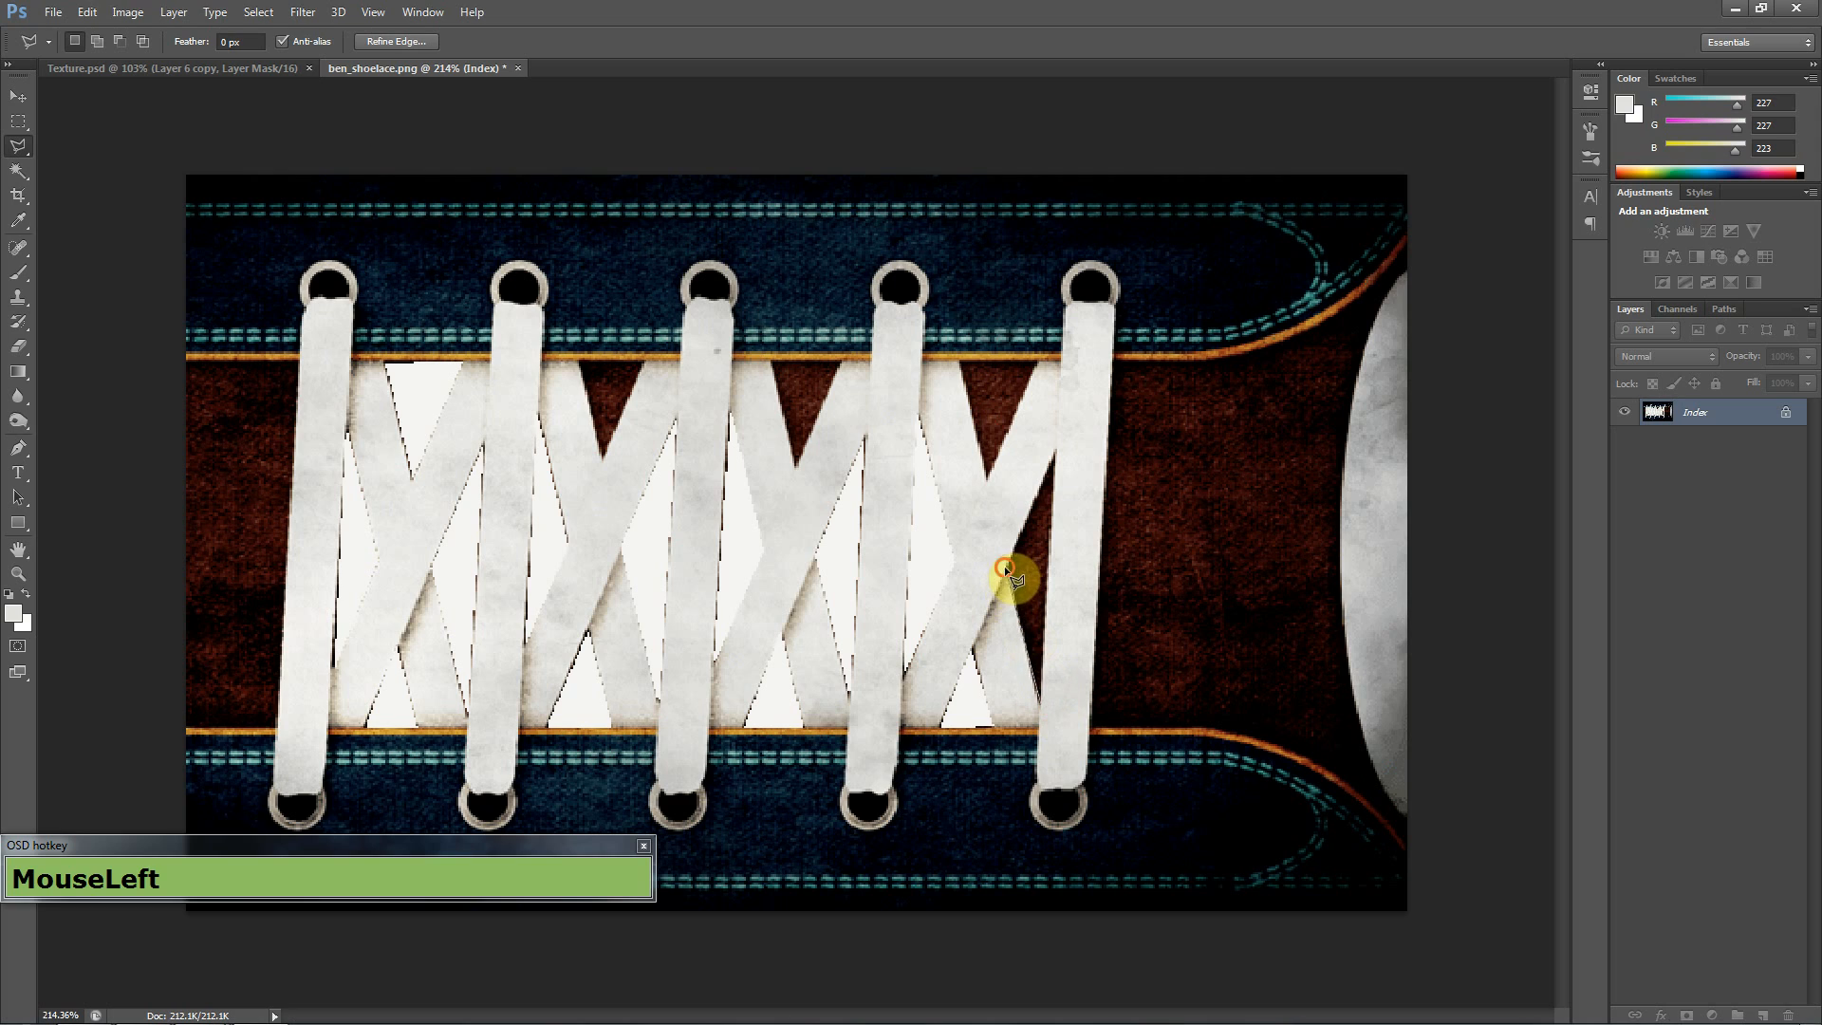
{"action": "left_click", "coordinate": [1055, 453]}
{"action": "key", "text": "Delete"}
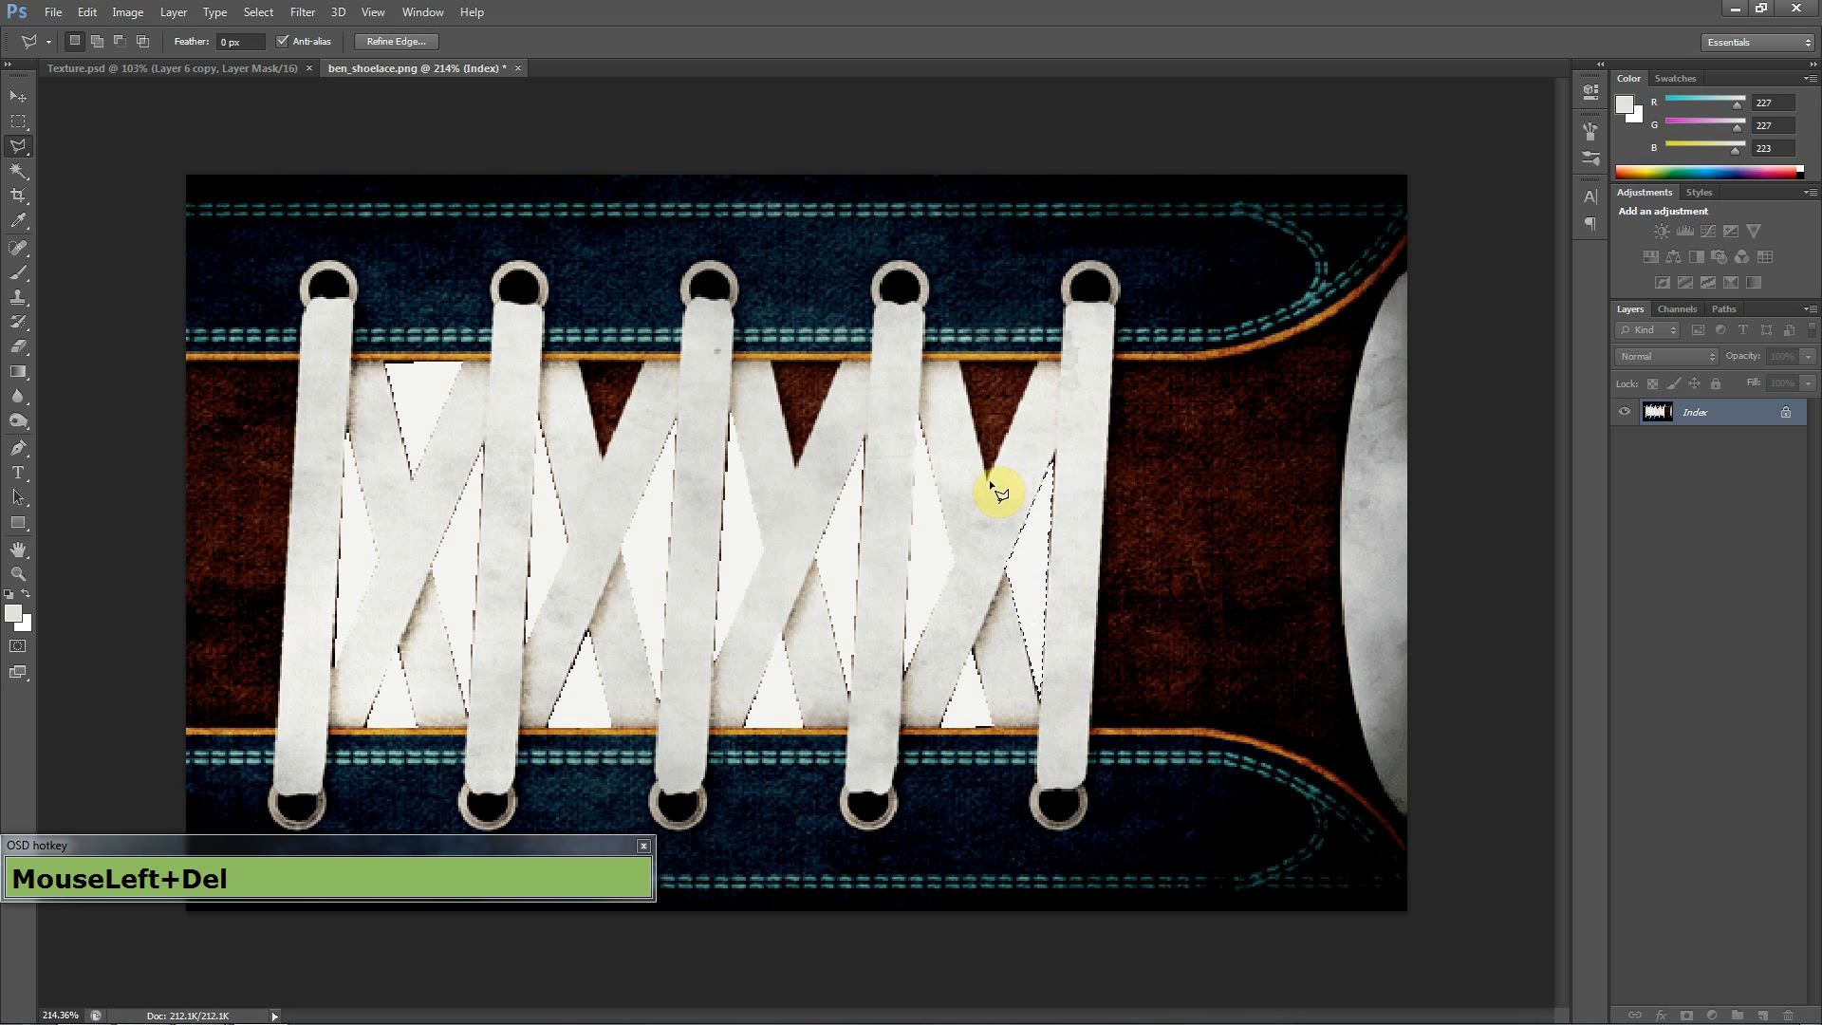
- Outline and delete the upper gaps of the fourth and third lace crossings
{"action": "left_click", "coordinate": [987, 481]}
{"action": "left_click", "coordinate": [989, 476]}
{"action": "key", "text": "Delete"}
{"action": "left_click", "coordinate": [798, 467]}
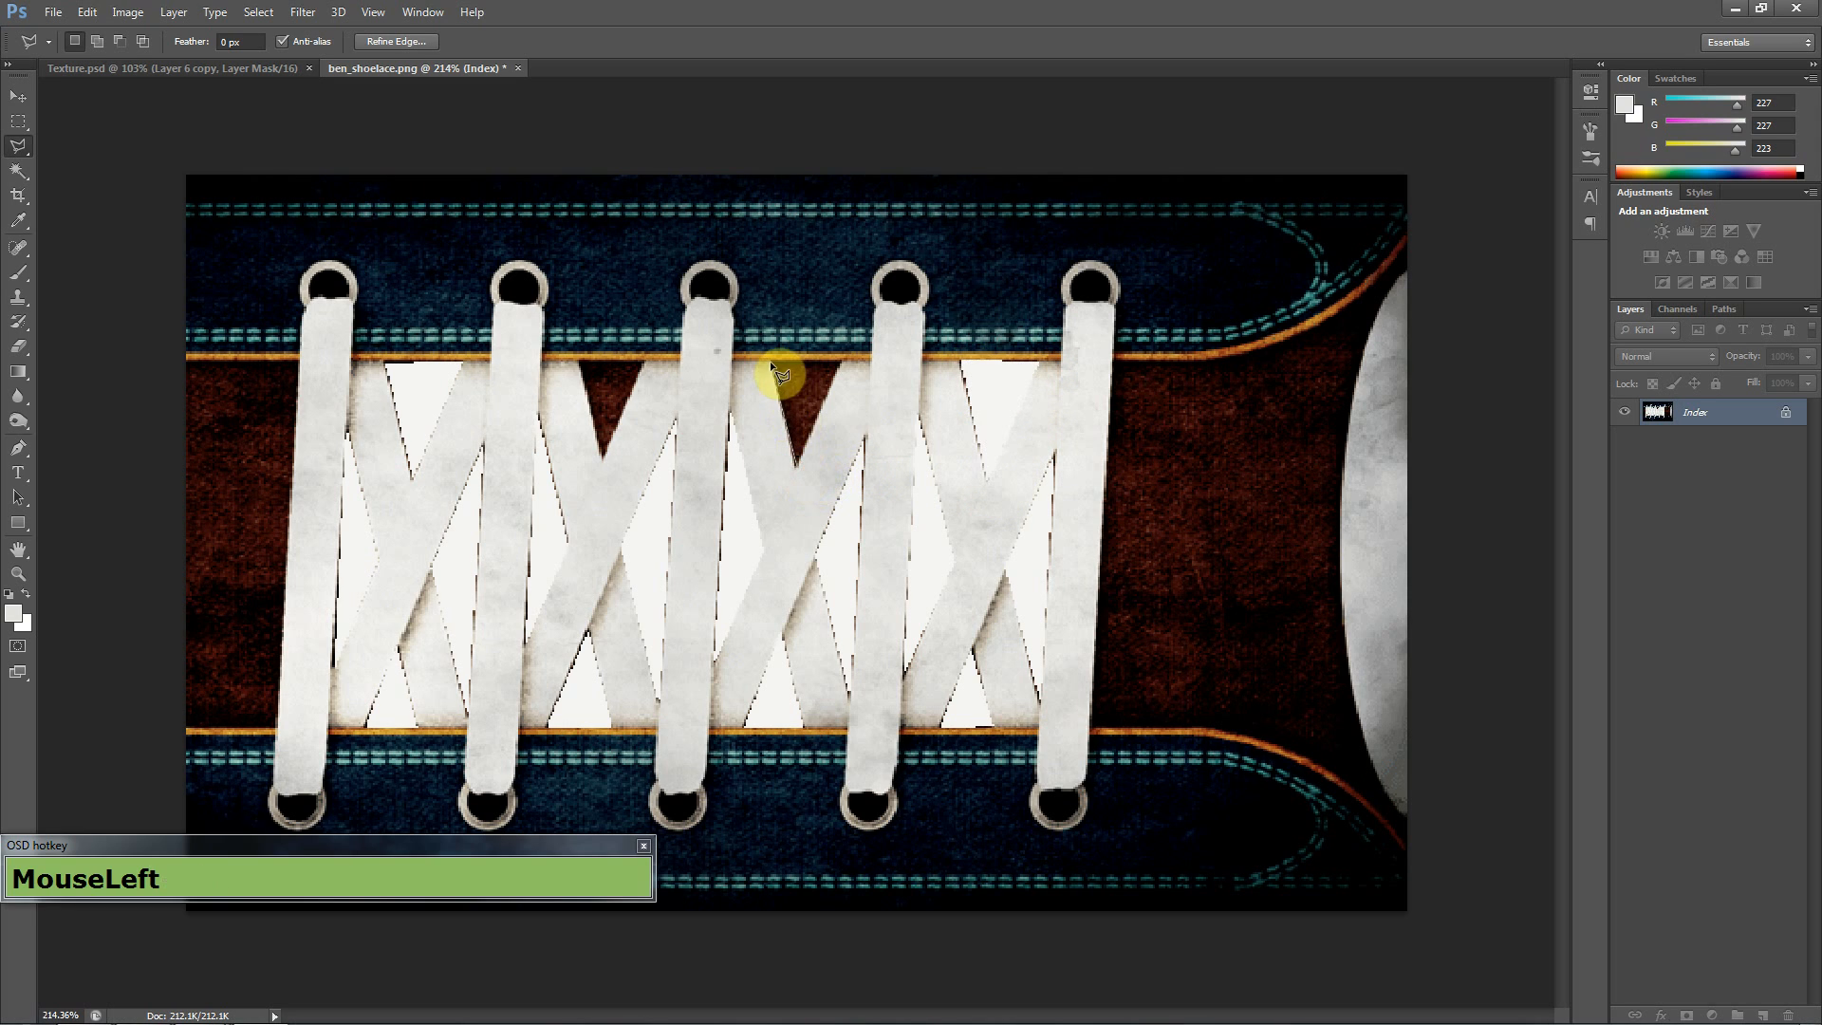
{"action": "left_click", "coordinate": [846, 362]}
{"action": "left_click", "coordinate": [799, 466]}
{"action": "key", "text": "Delete"}
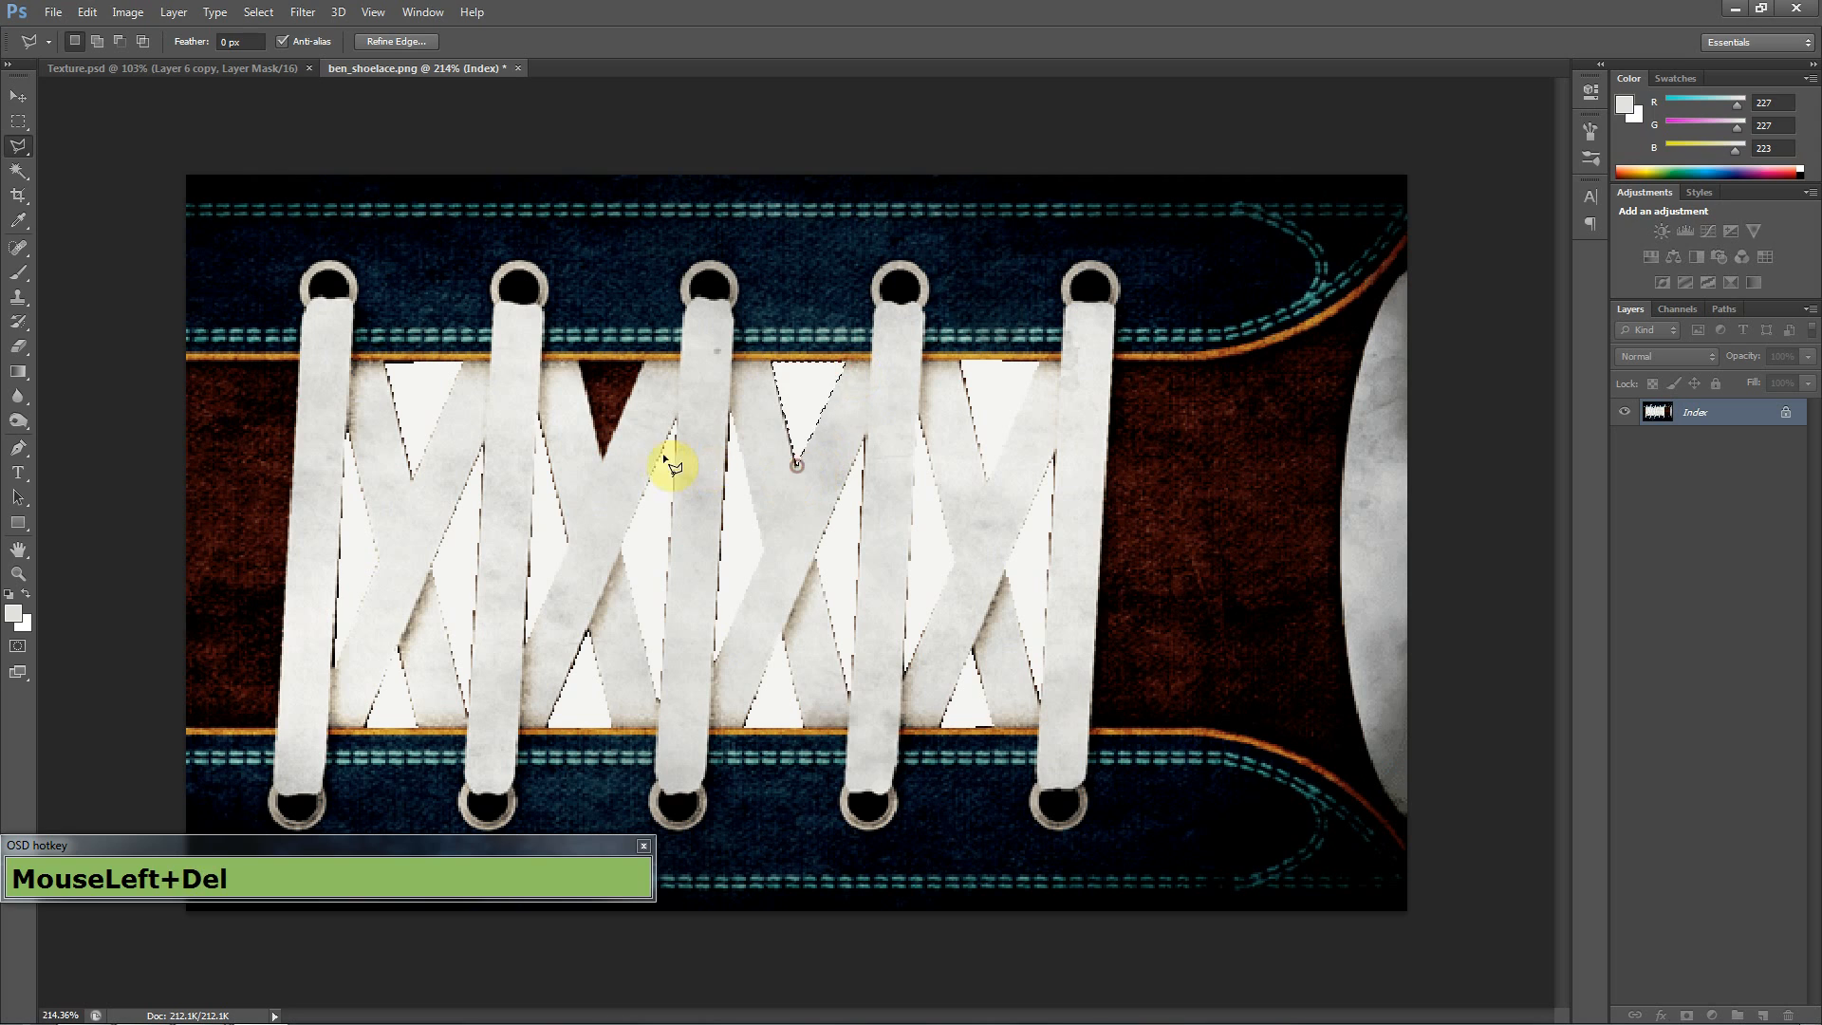
- Outline and delete the upper gap of the second lace crossing
{"action": "left_click", "coordinate": [602, 456]}
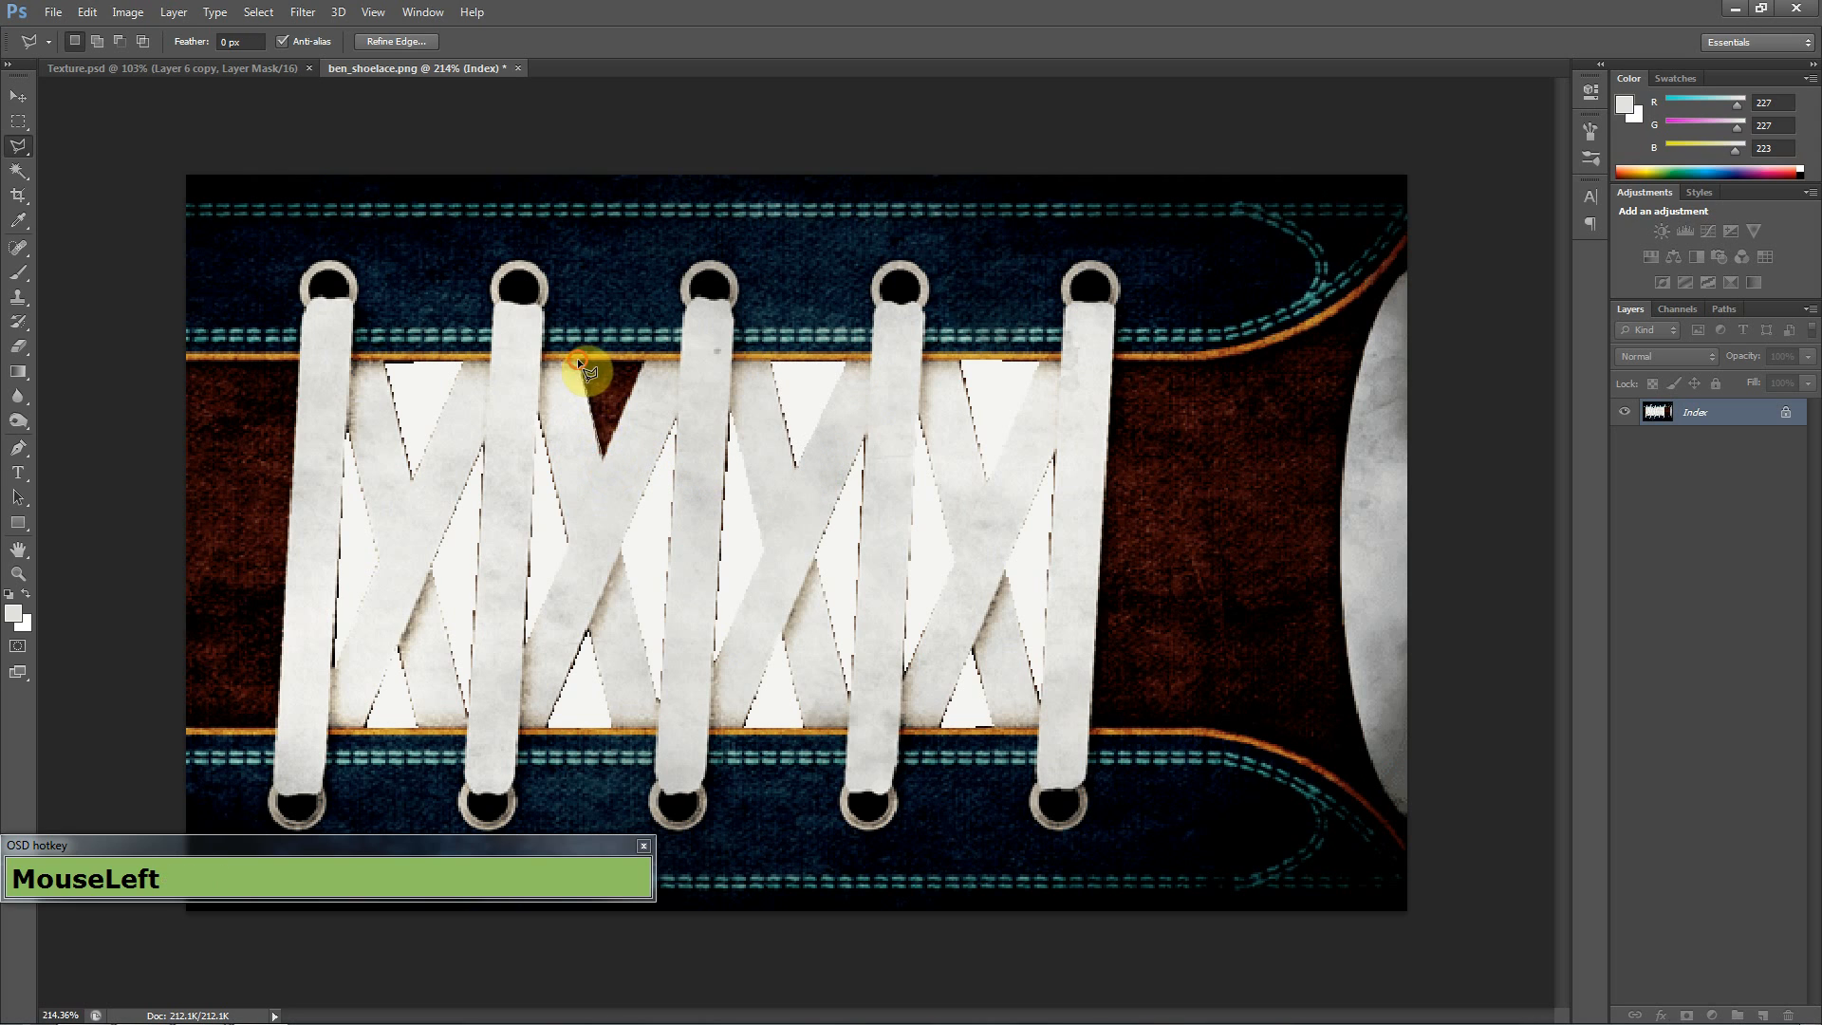
{"action": "left_click", "coordinate": [649, 362]}
{"action": "left_click", "coordinate": [602, 456]}
{"action": "key", "text": "Delete"}
- Outline the shoe area left of the first upright lace, delete it and clear the selection
{"action": "left_click", "coordinate": [190, 704]}
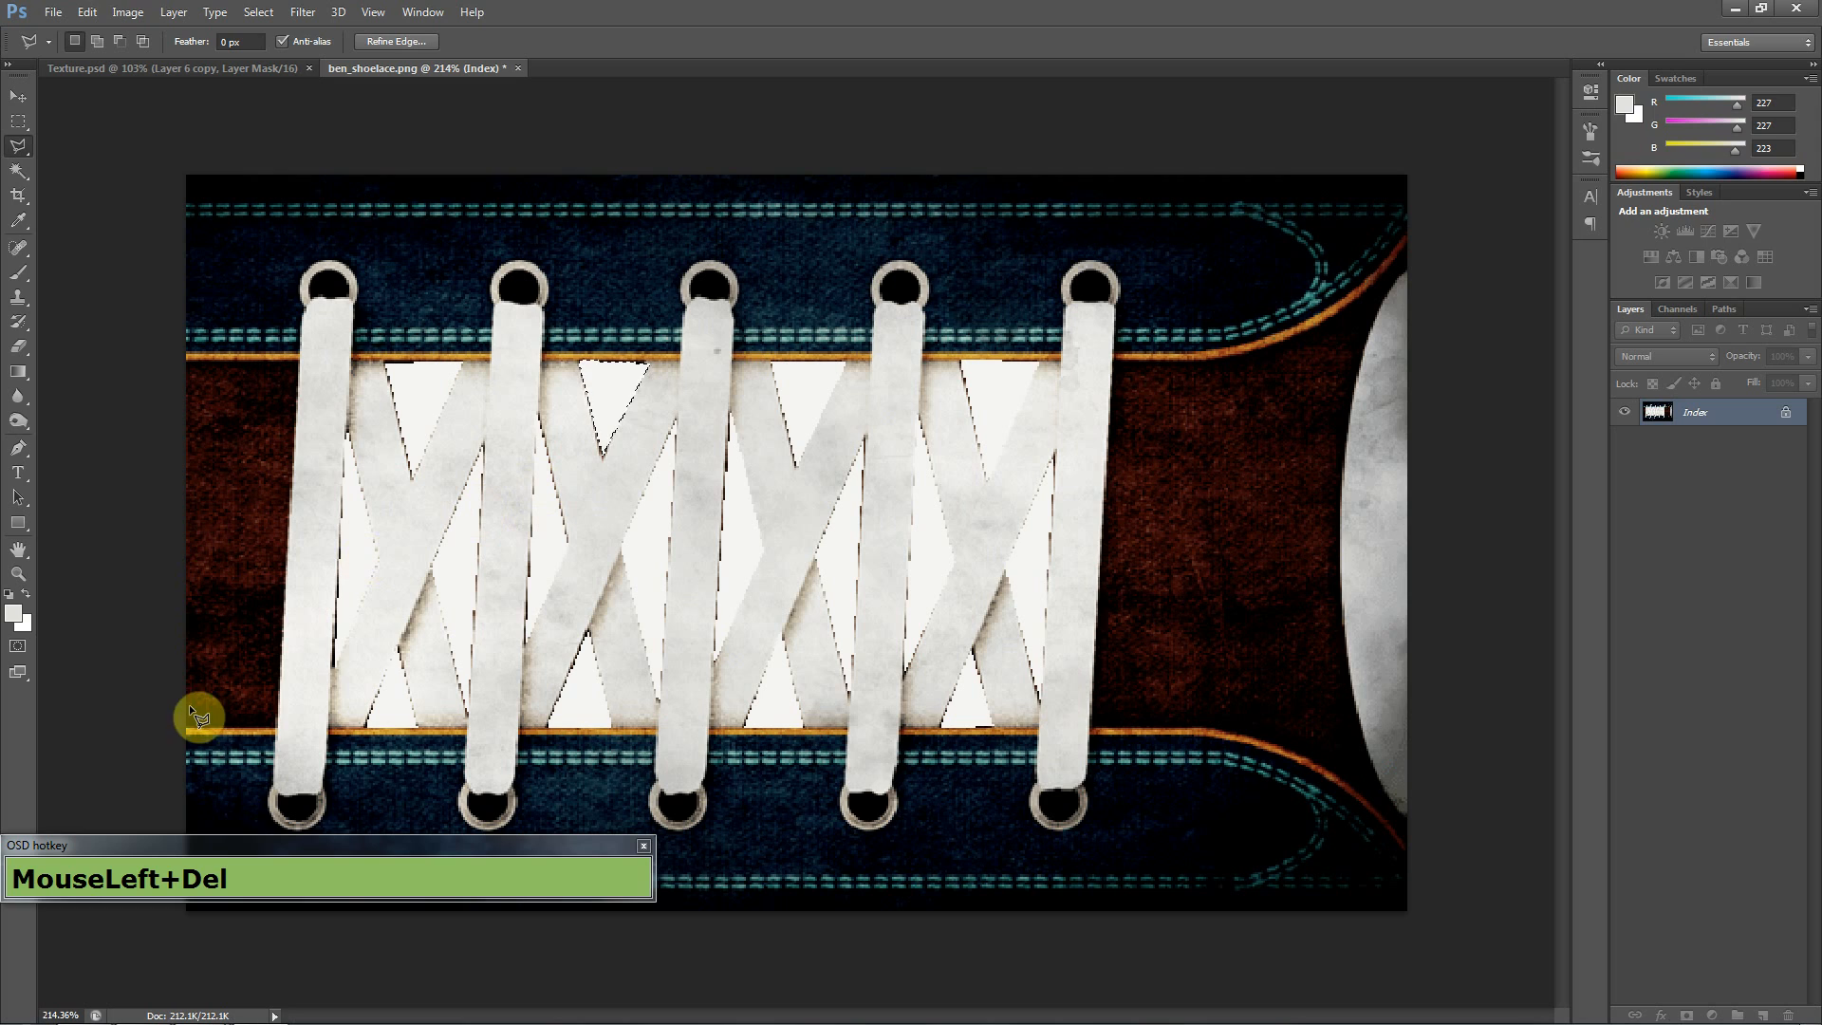
{"action": "left_click", "coordinate": [270, 786]}
{"action": "left_click", "coordinate": [40, 244]}
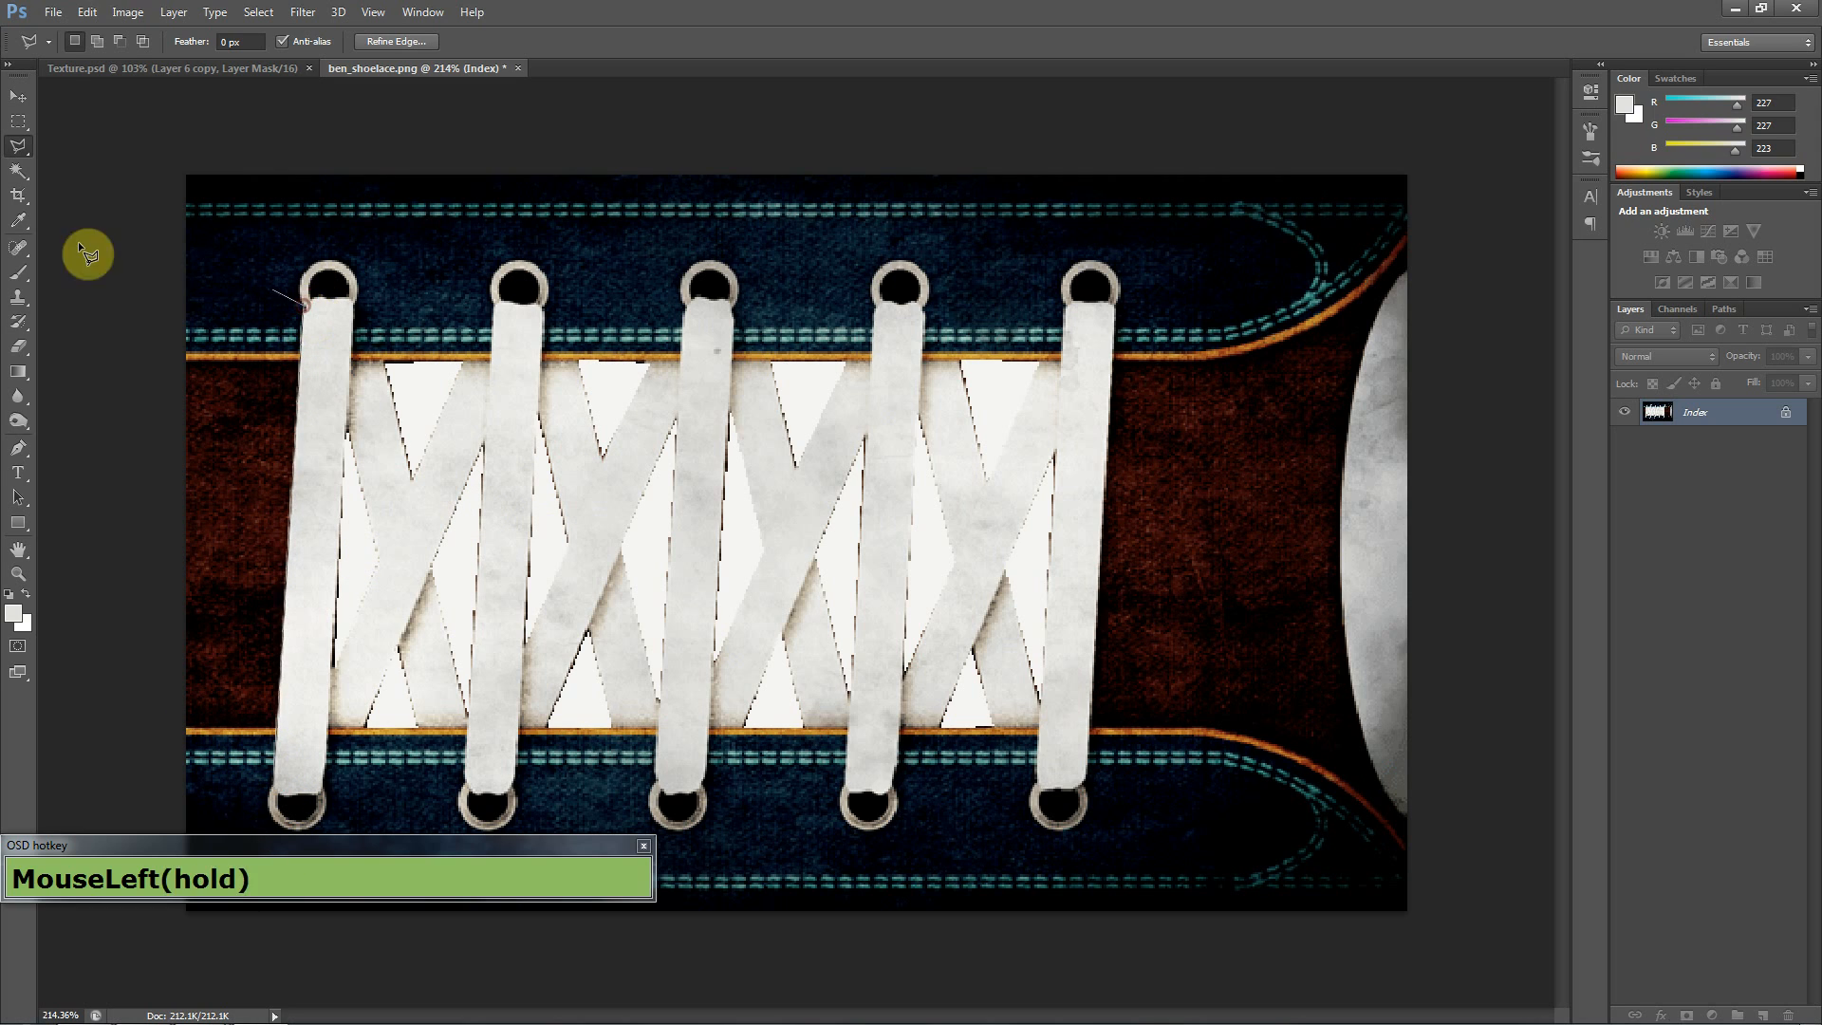
{"action": "left_click", "coordinate": [117, 755]}
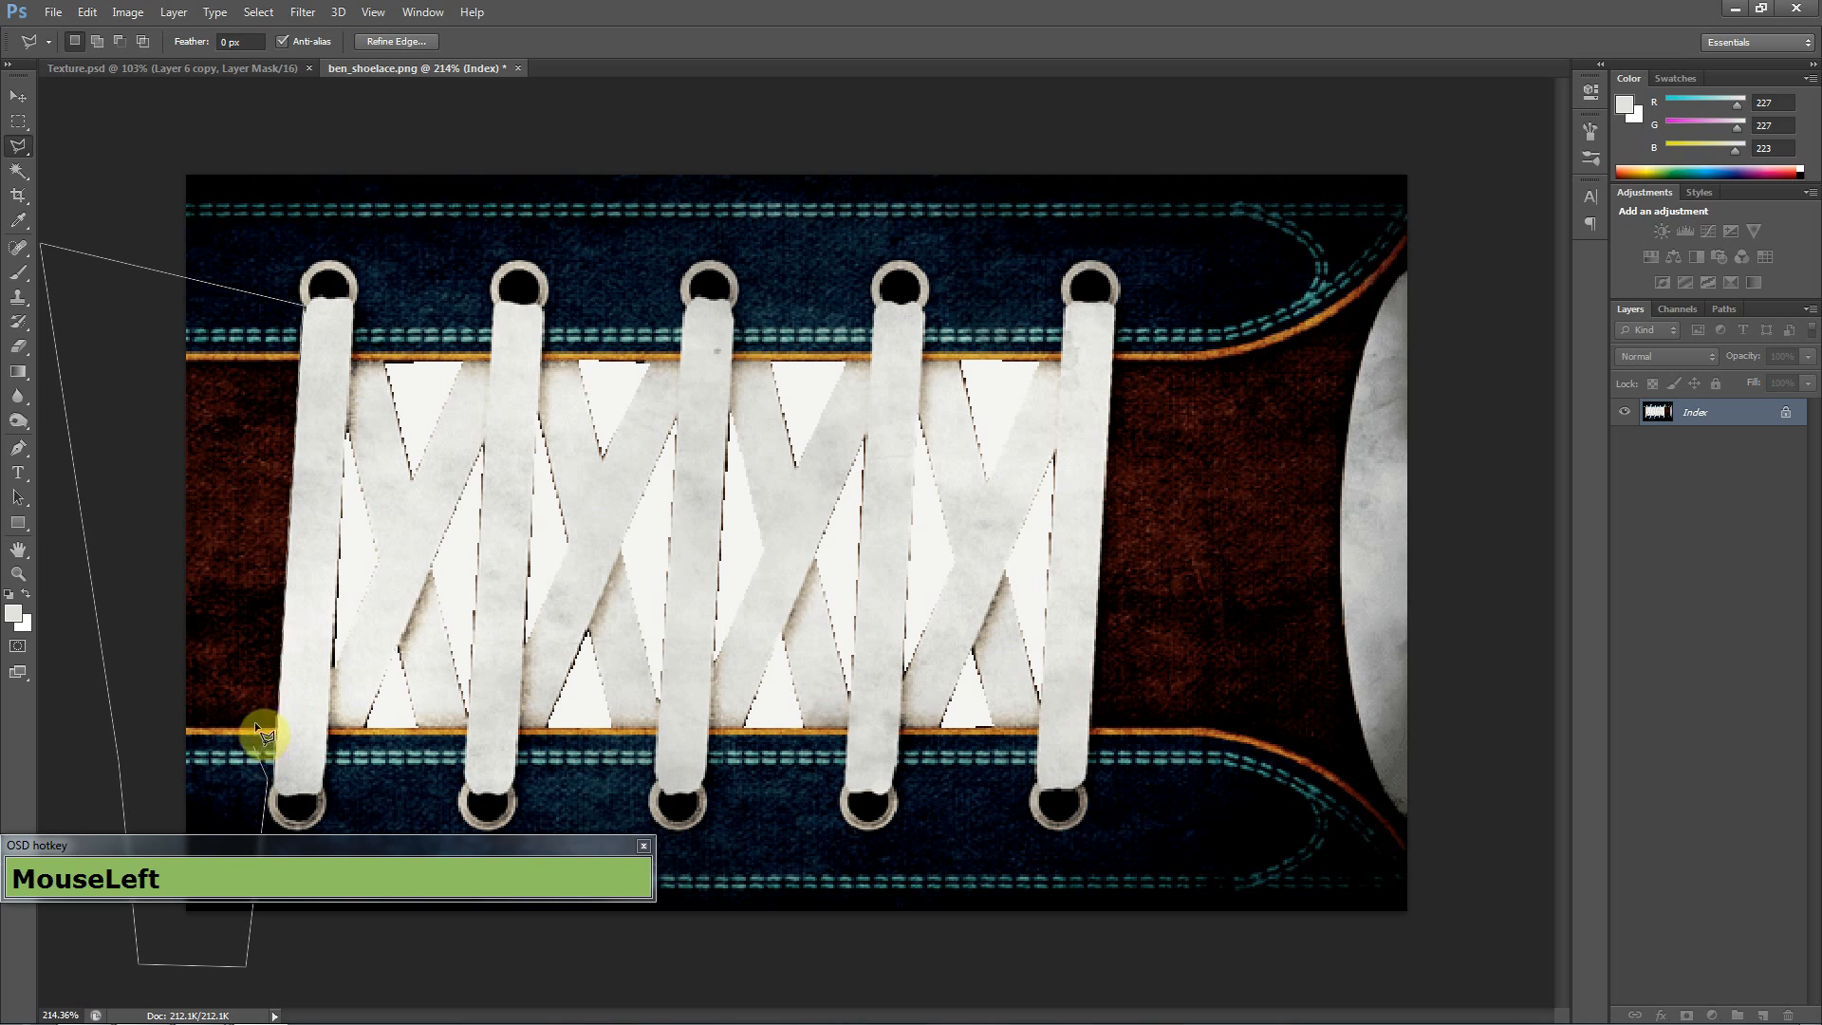
{"action": "double_click", "coordinate": [266, 756]}
{"action": "key", "text": "Delete"}
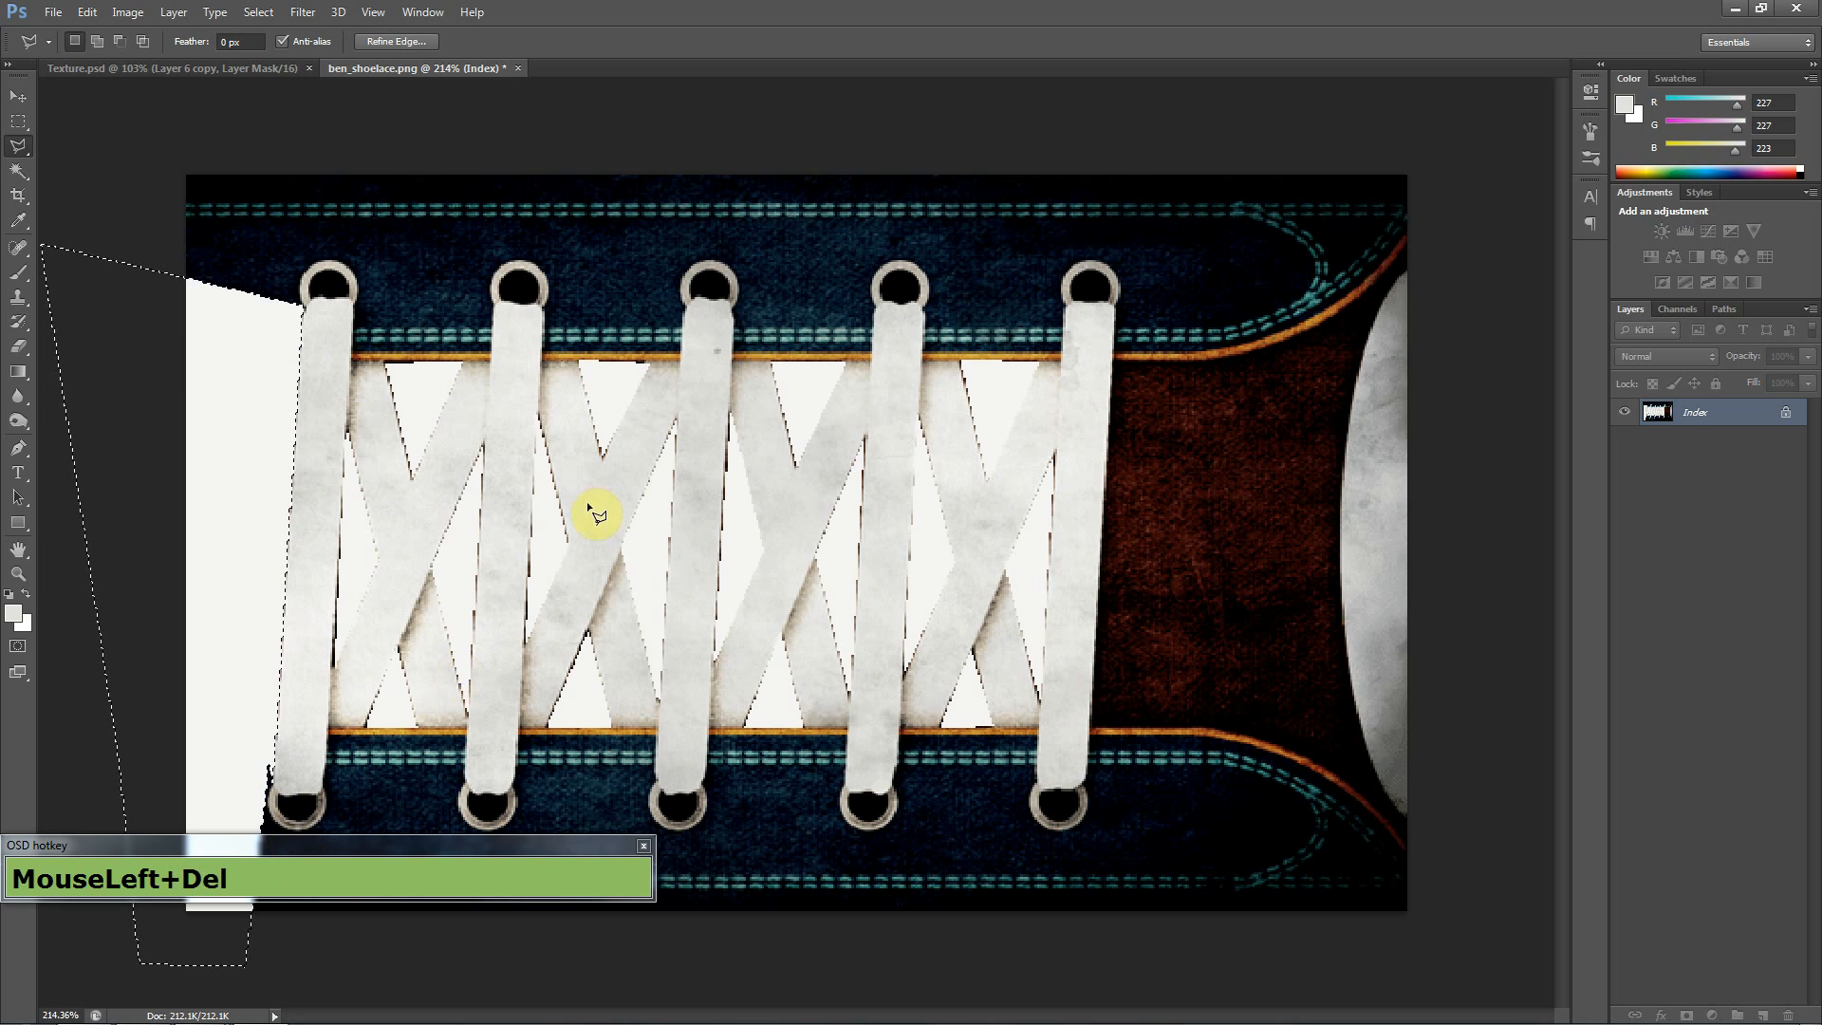
{"action": "key", "text": "ctrl+d"}
{"action": "key", "text": "space"}
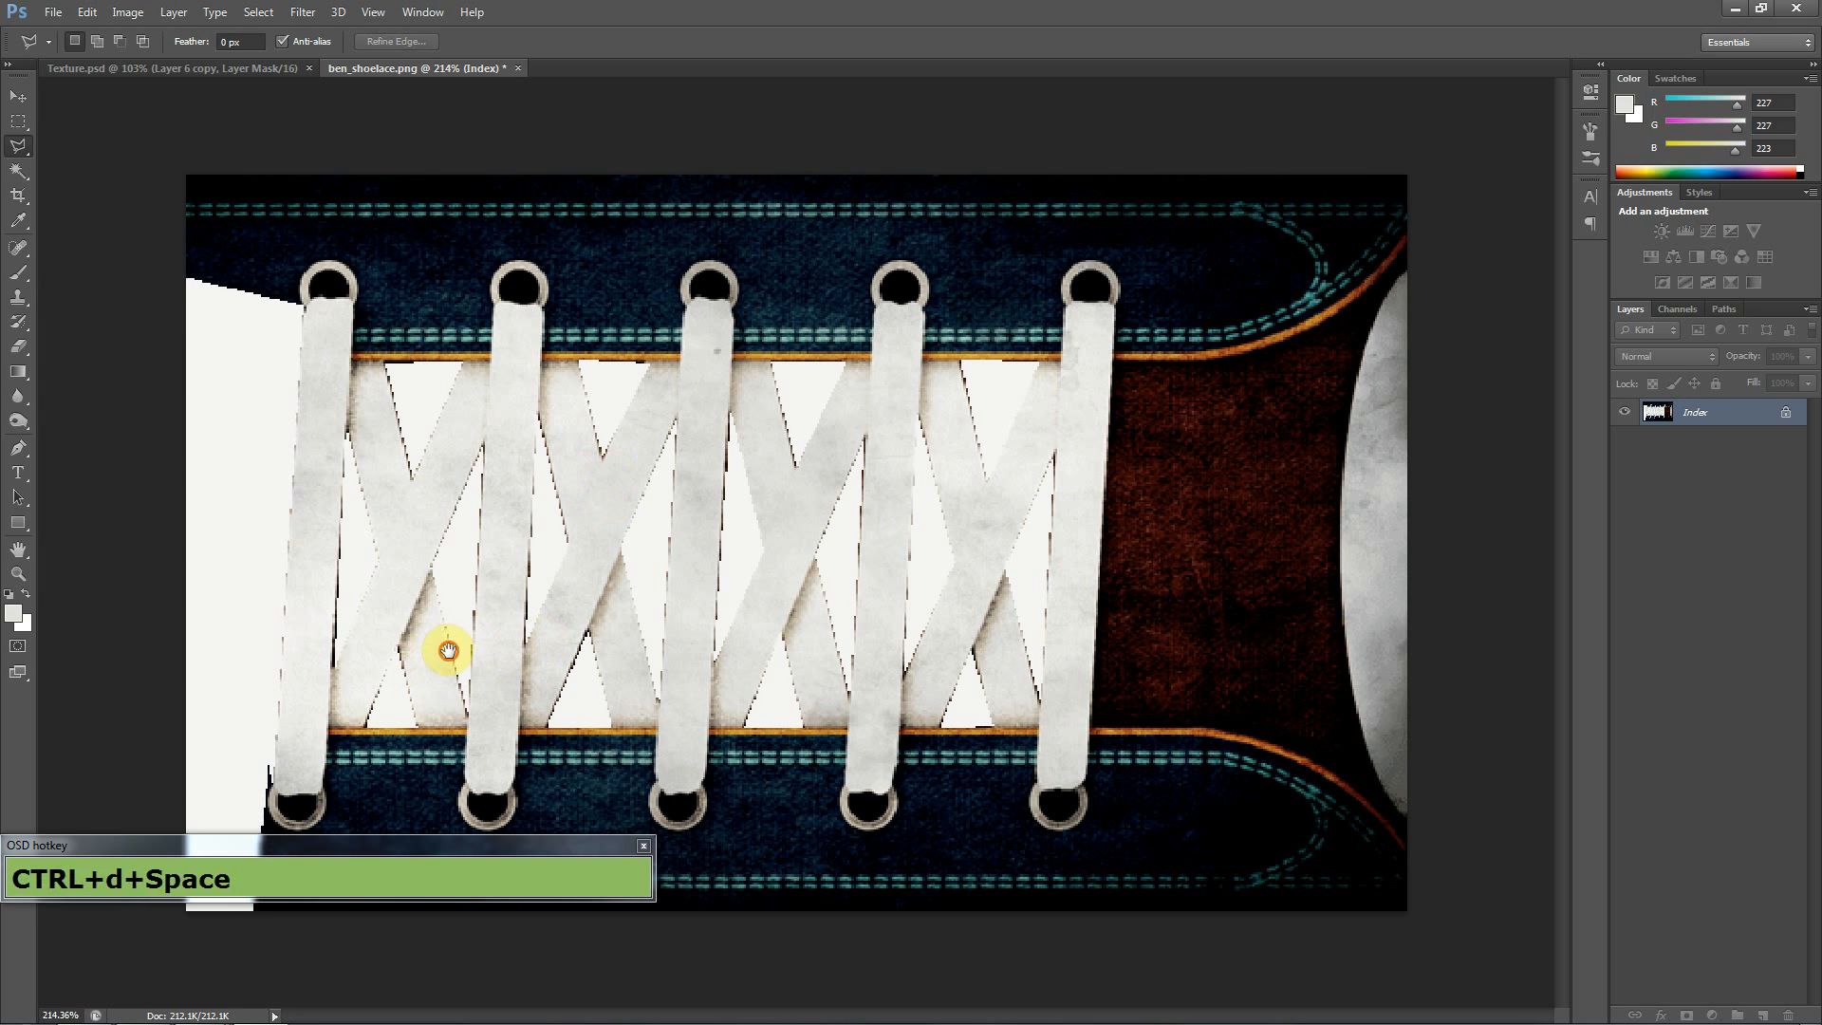
{"action": "left_click_drag", "start_coordinate": [448, 650], "coordinate": [560, 568]}
{"action": "scroll", "coordinate": [719, 622], "scroll_direction": "down", "scroll_amount": 1}
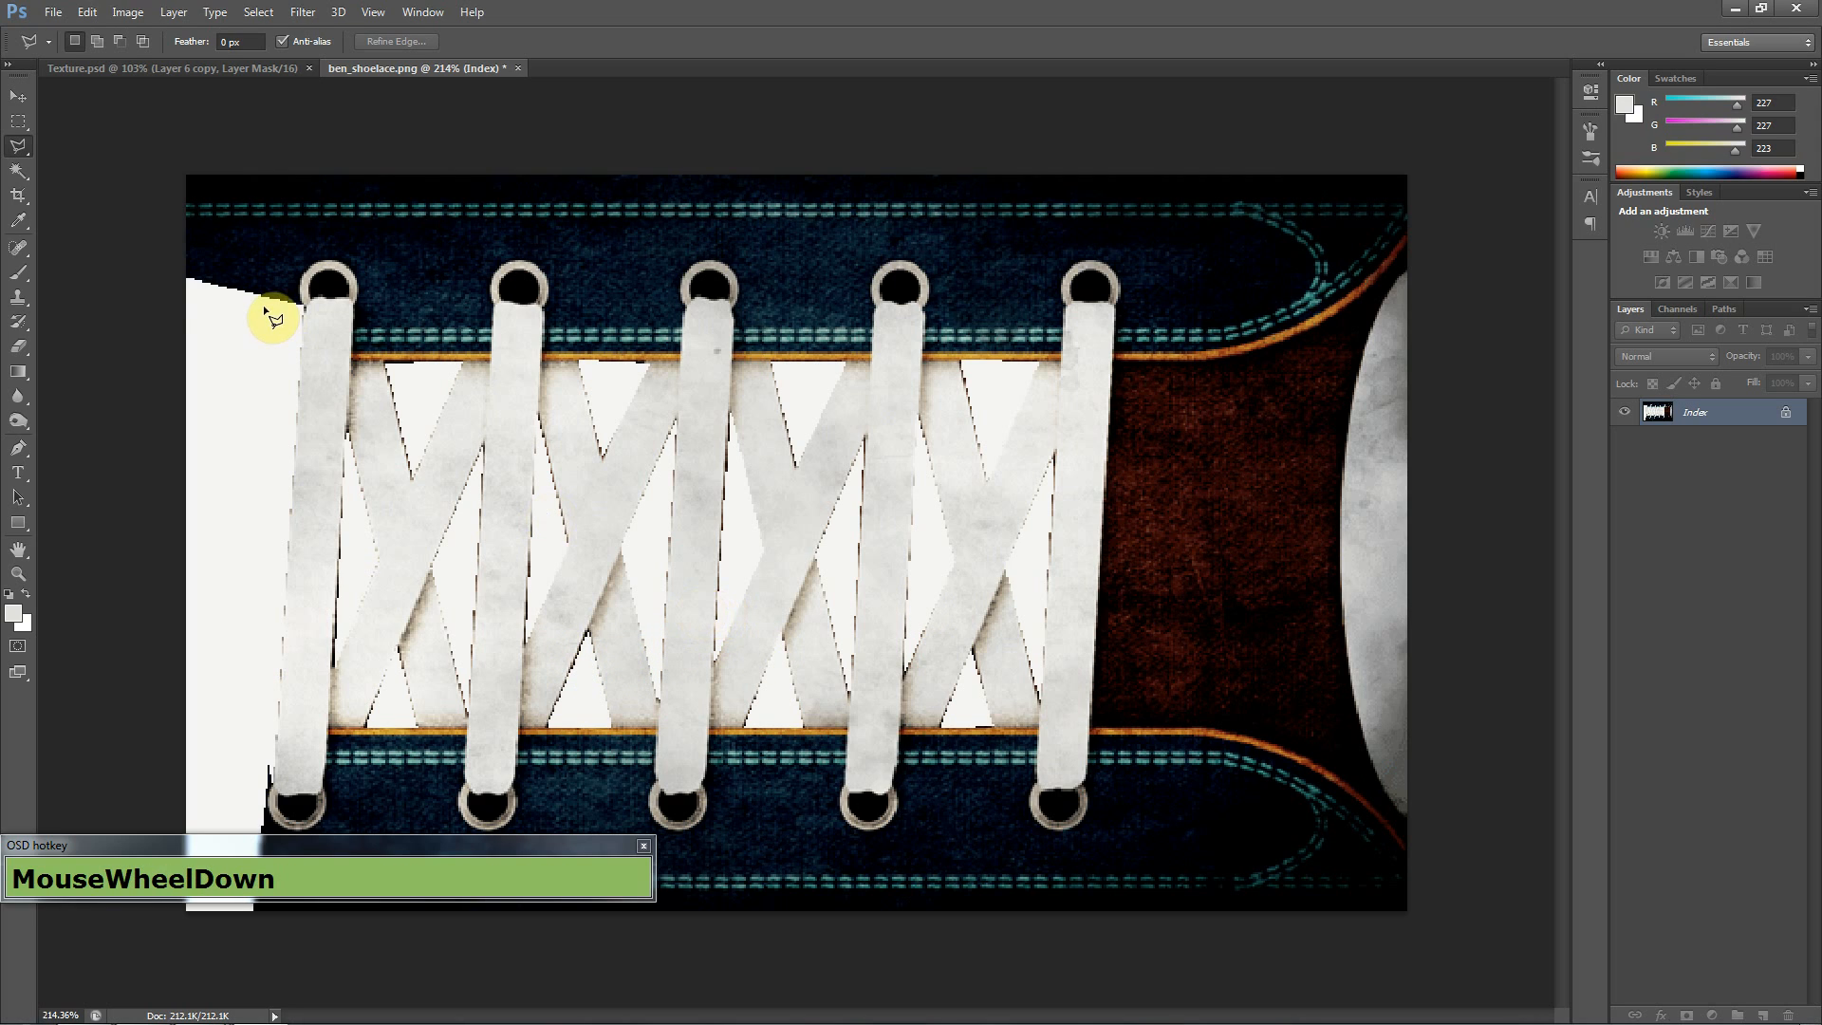
{"action": "left_click_drag", "start_coordinate": [20, 150], "coordinate": [95, 186]}
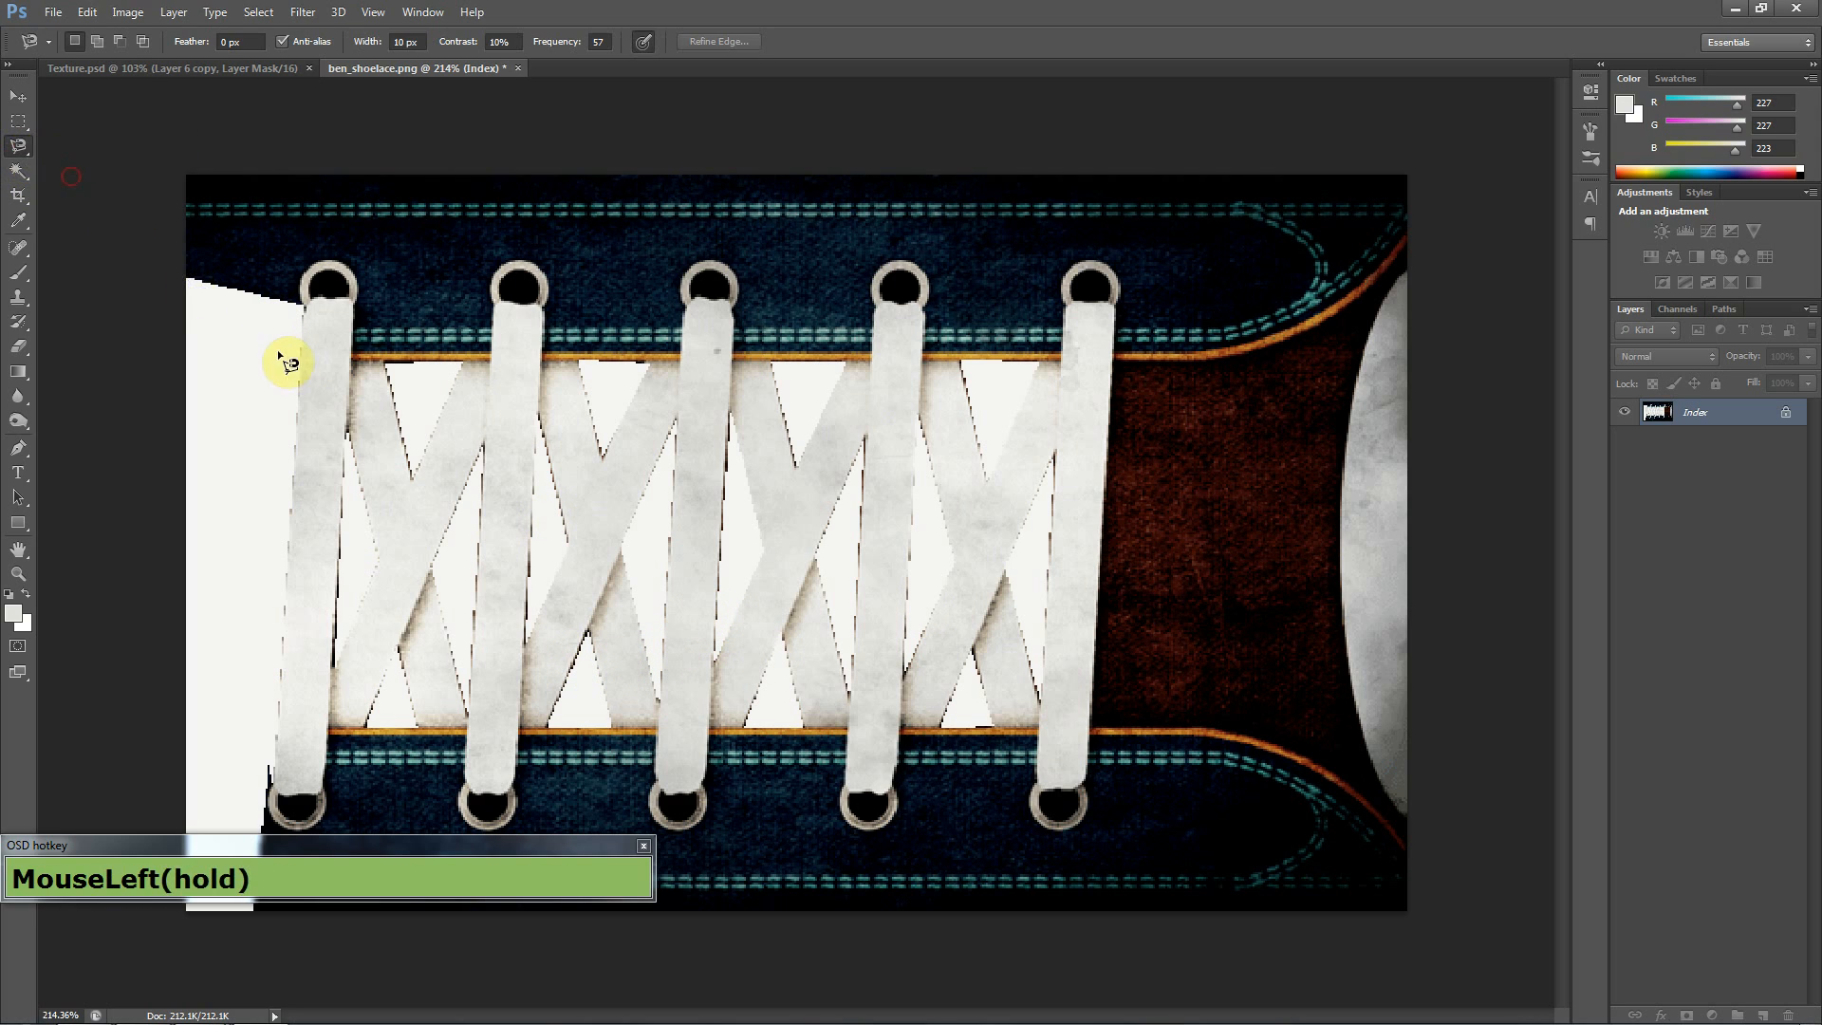
{"action": "left_click", "coordinate": [304, 303]}
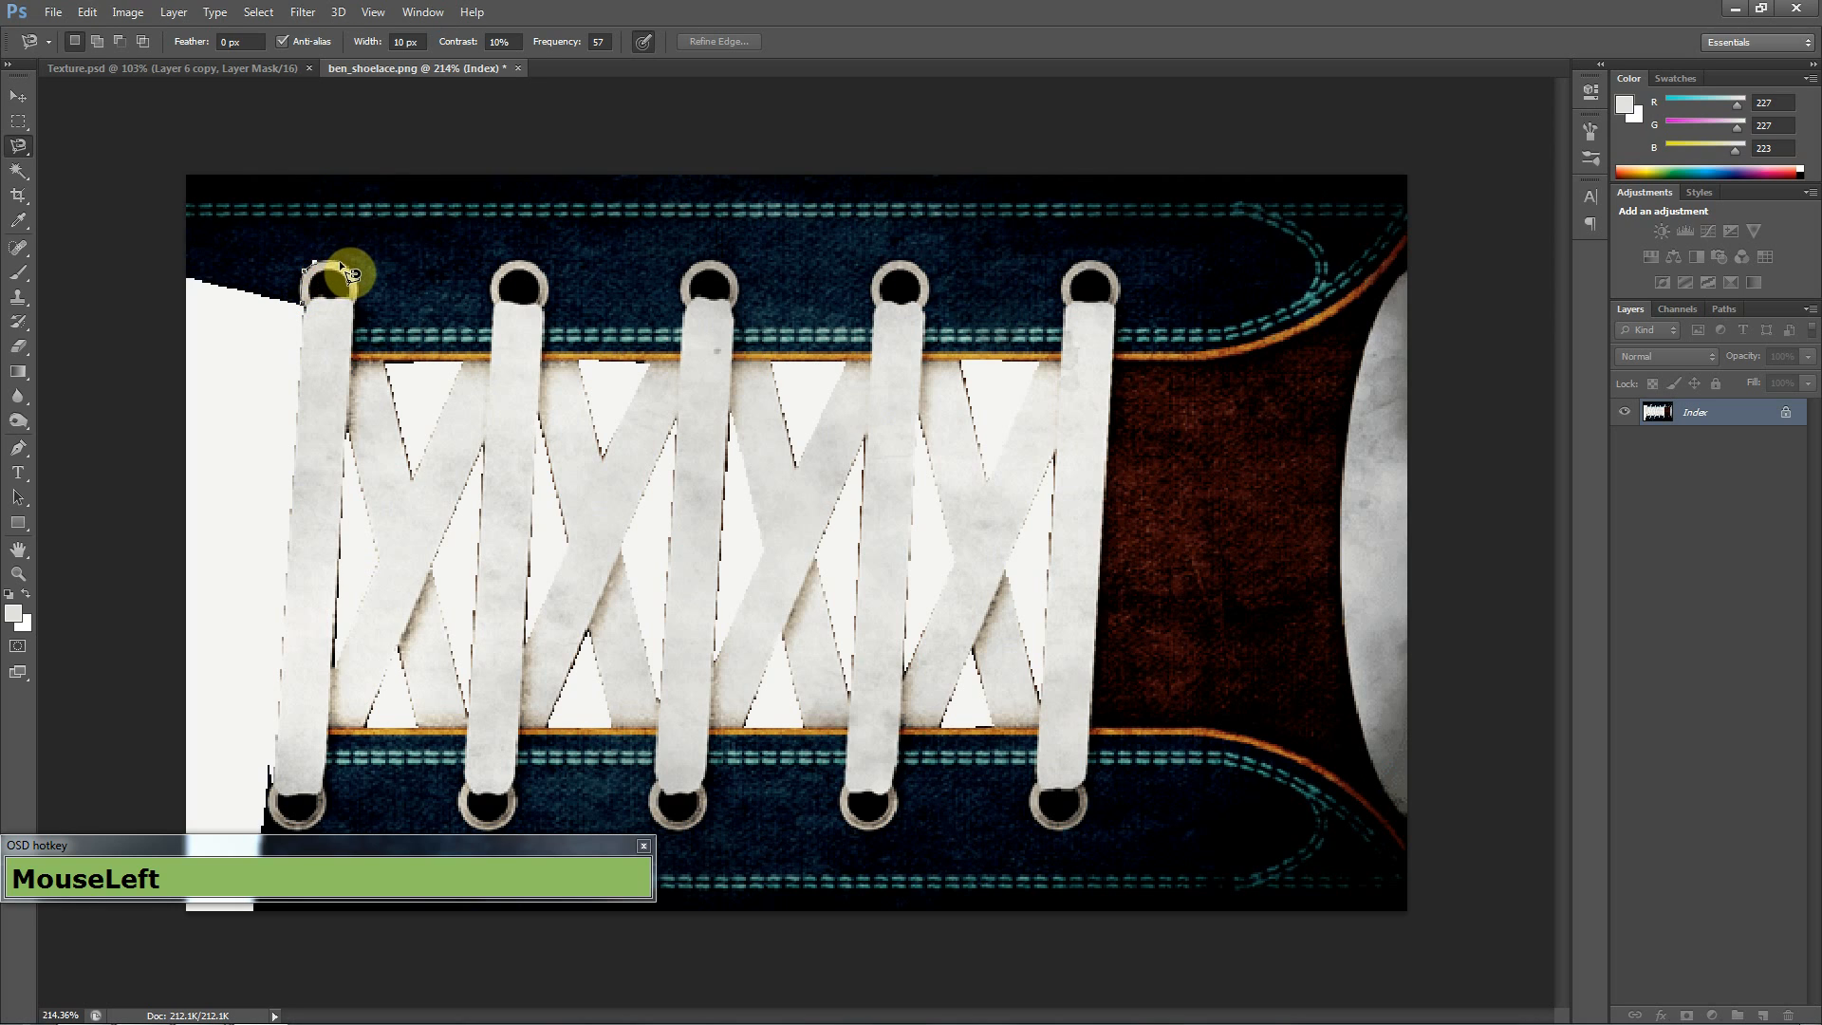
{"action": "key", "text": "Escape"}
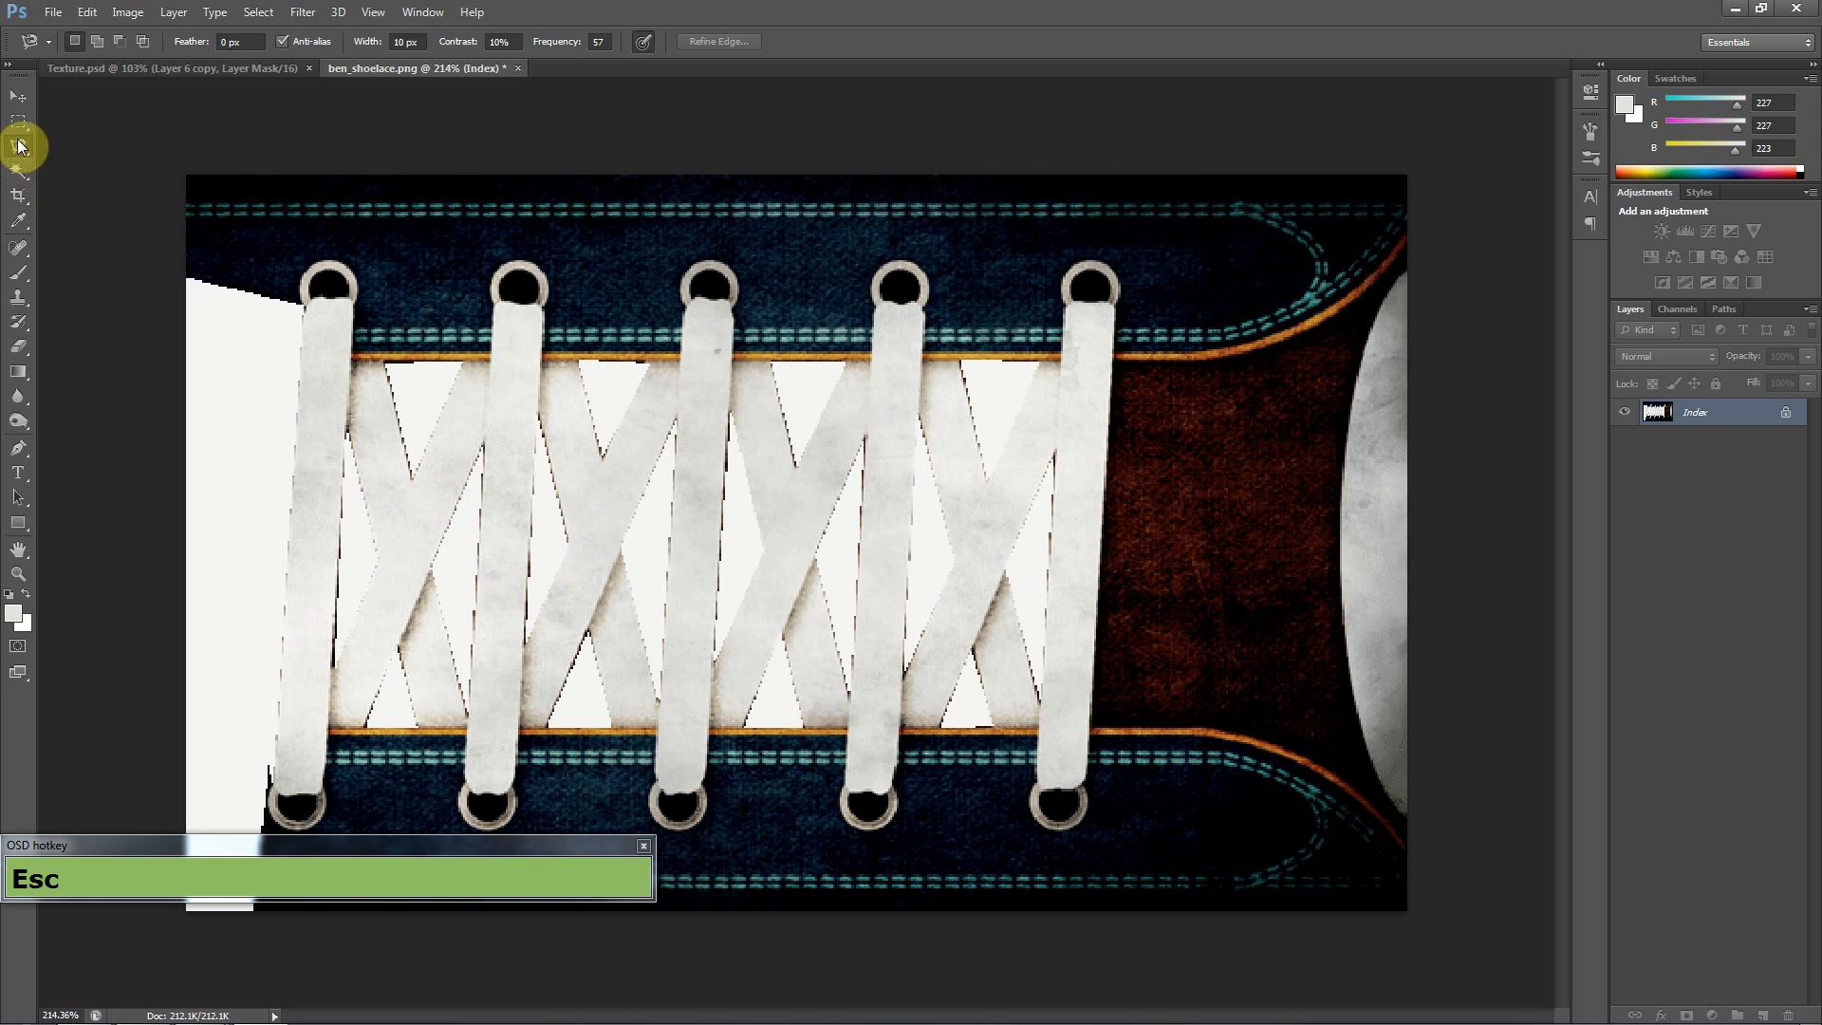
{"action": "left_click_drag", "start_coordinate": [18, 145], "coordinate": [81, 169]}
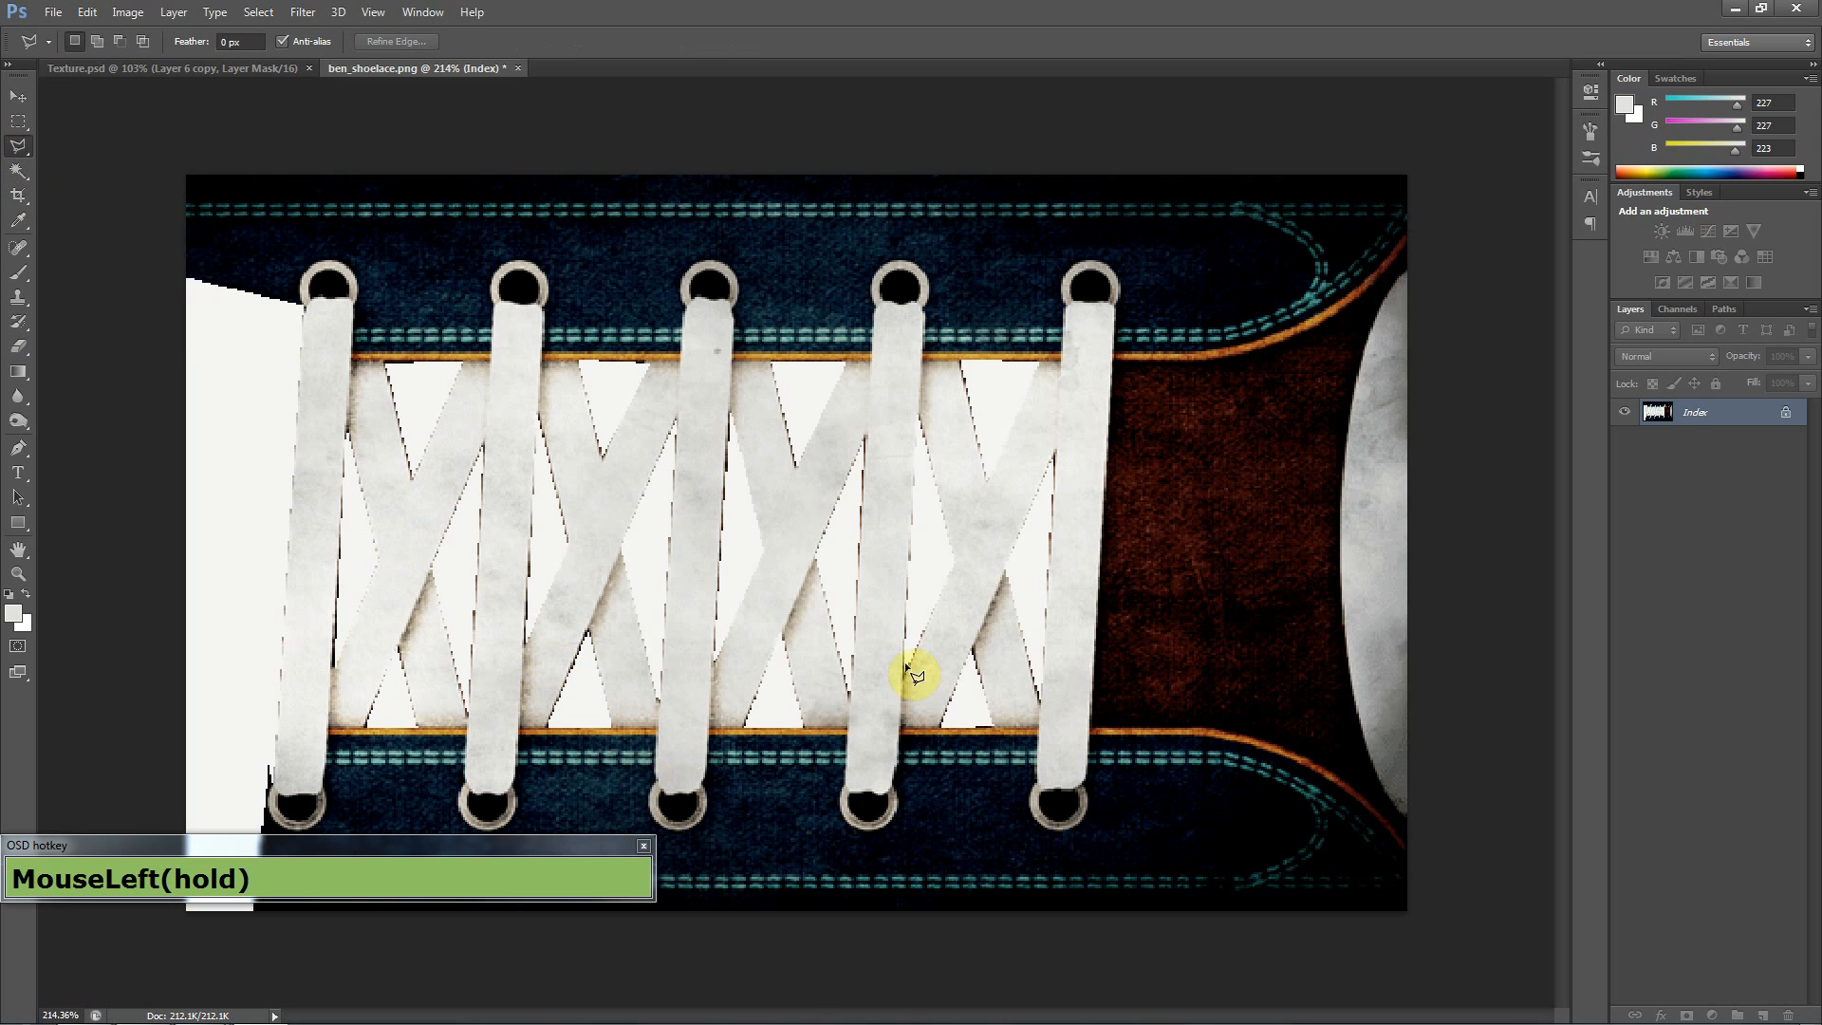
- Outline the whole shoe area right of the fifth upright lace with the Polygonal Lasso and delete it
{"action": "left_click", "coordinate": [1444, 158]}
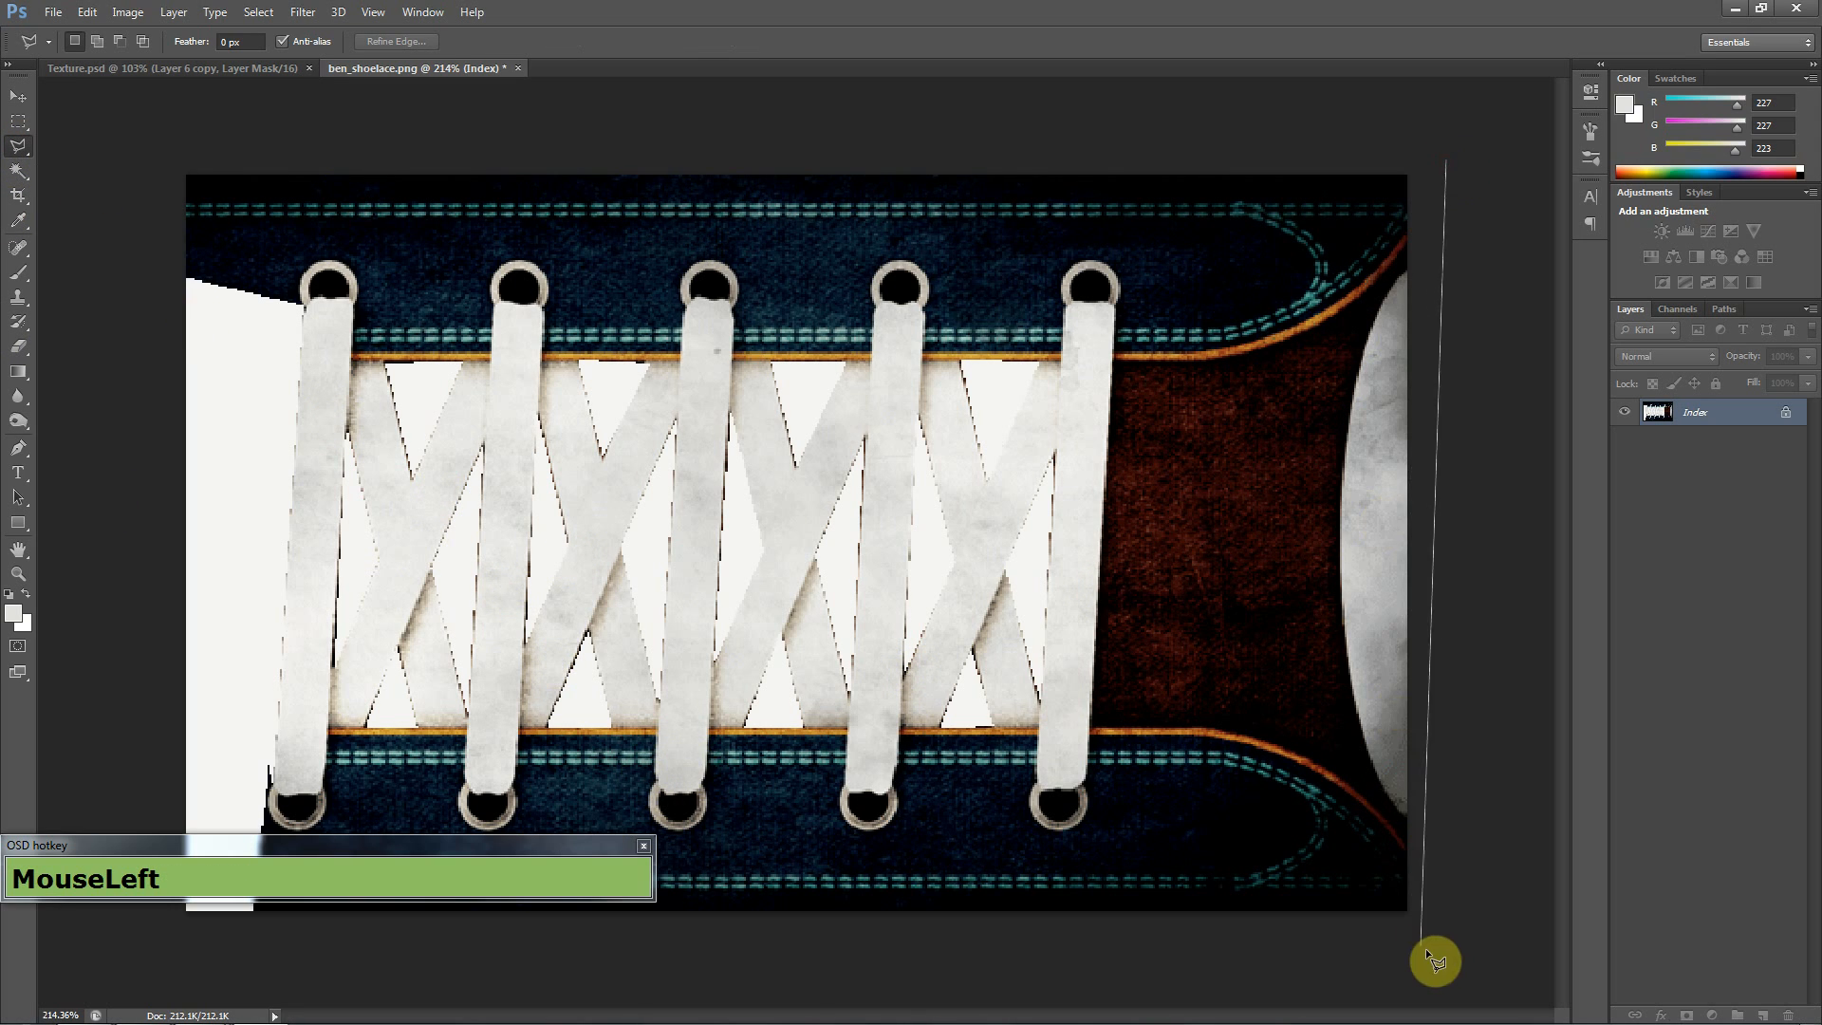
{"action": "left_click", "coordinate": [1442, 968]}
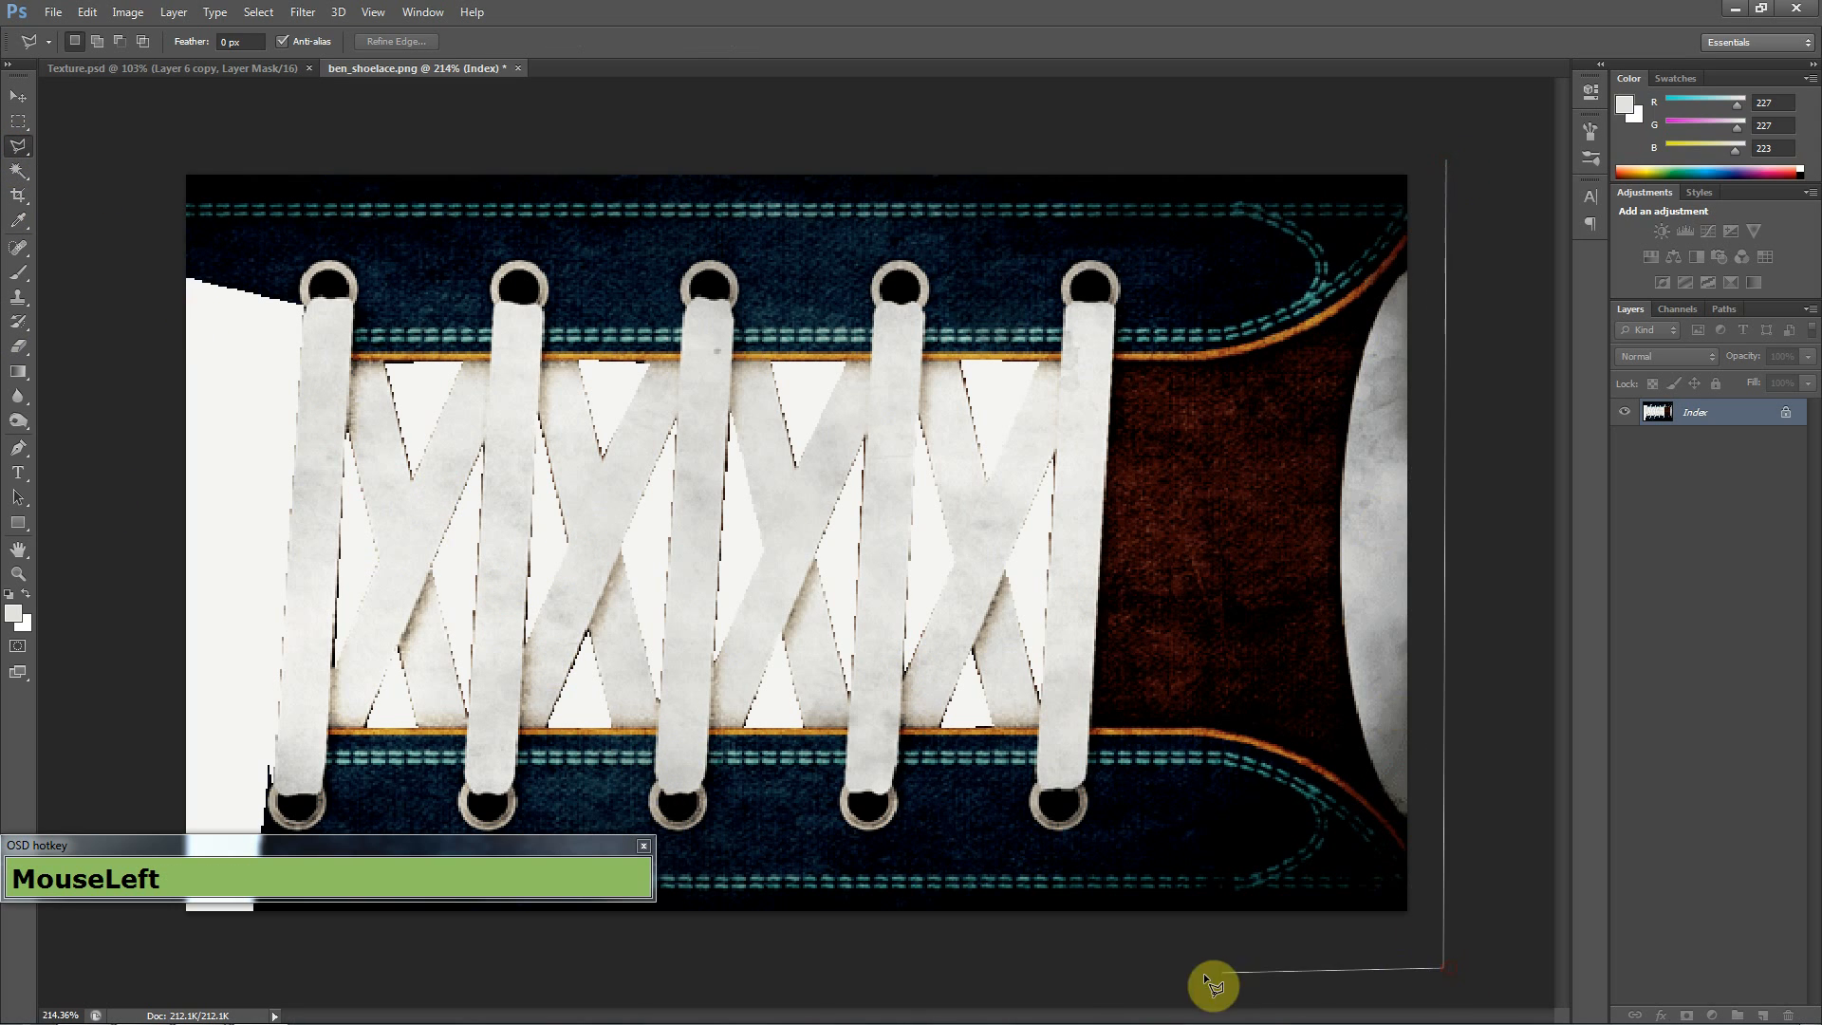
{"action": "left_click", "coordinate": [1086, 780]}
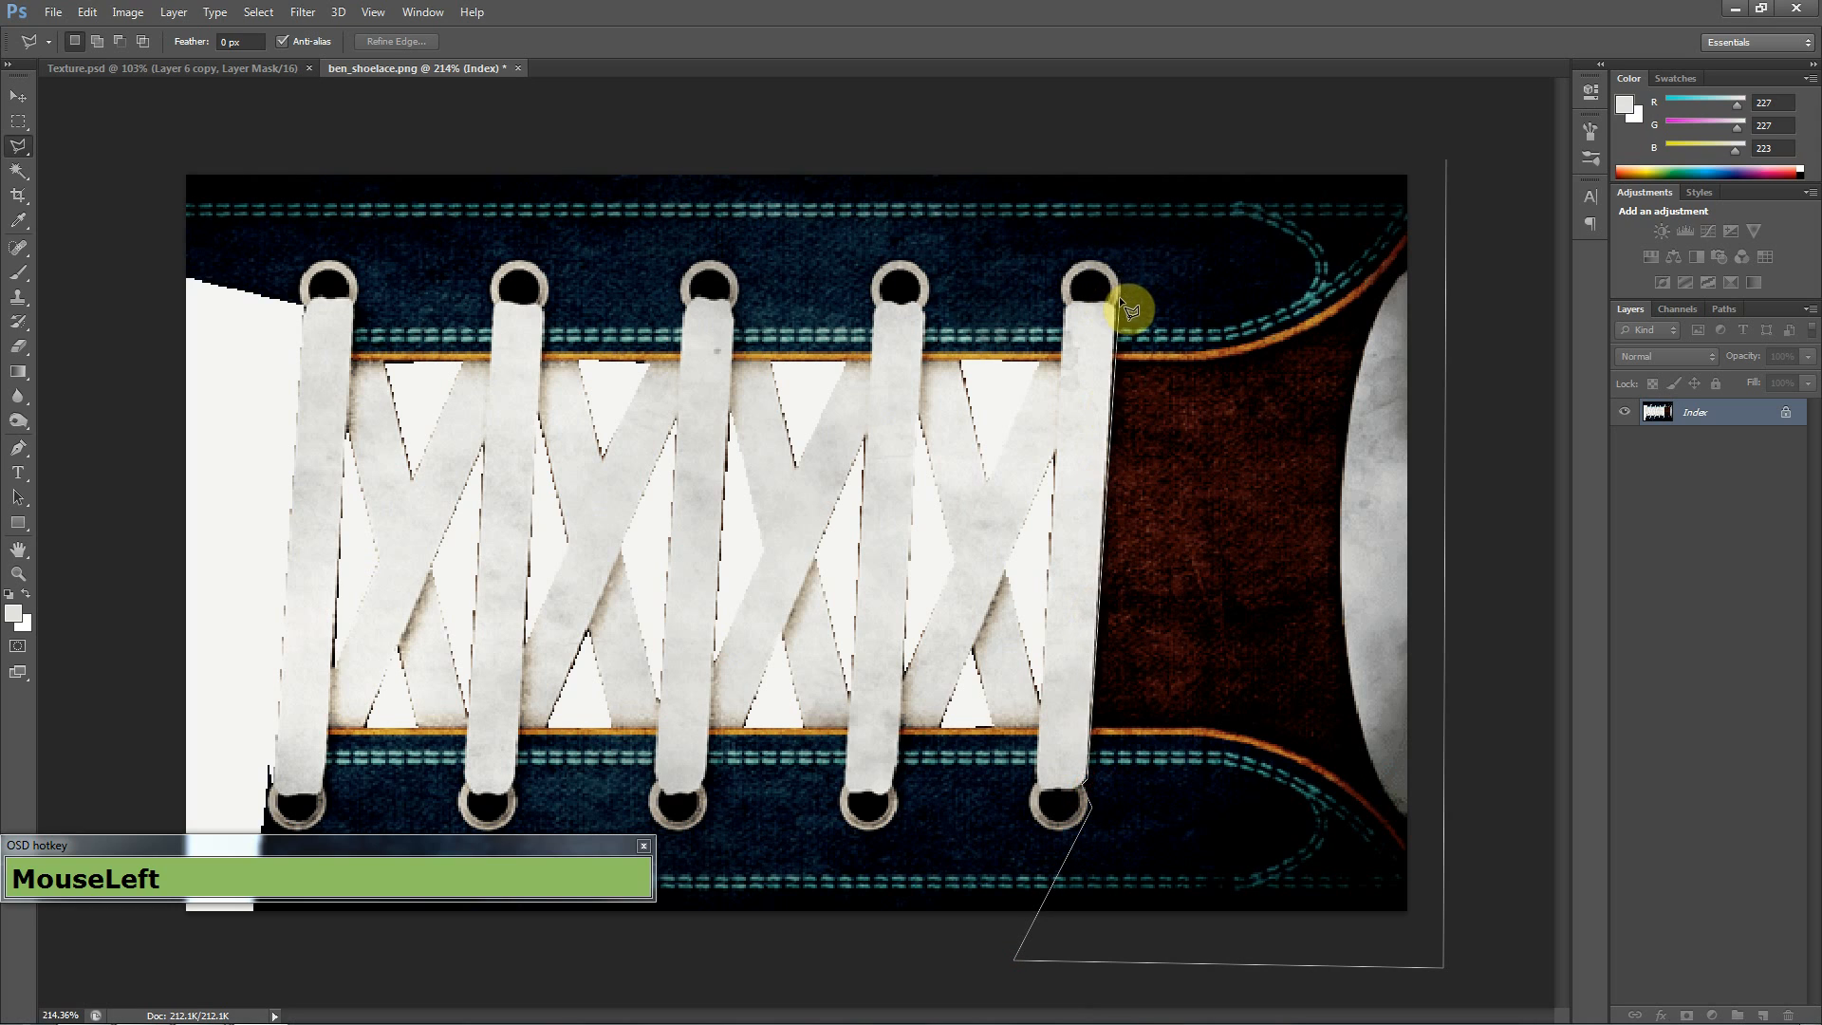
{"action": "left_click", "coordinate": [1148, 153]}
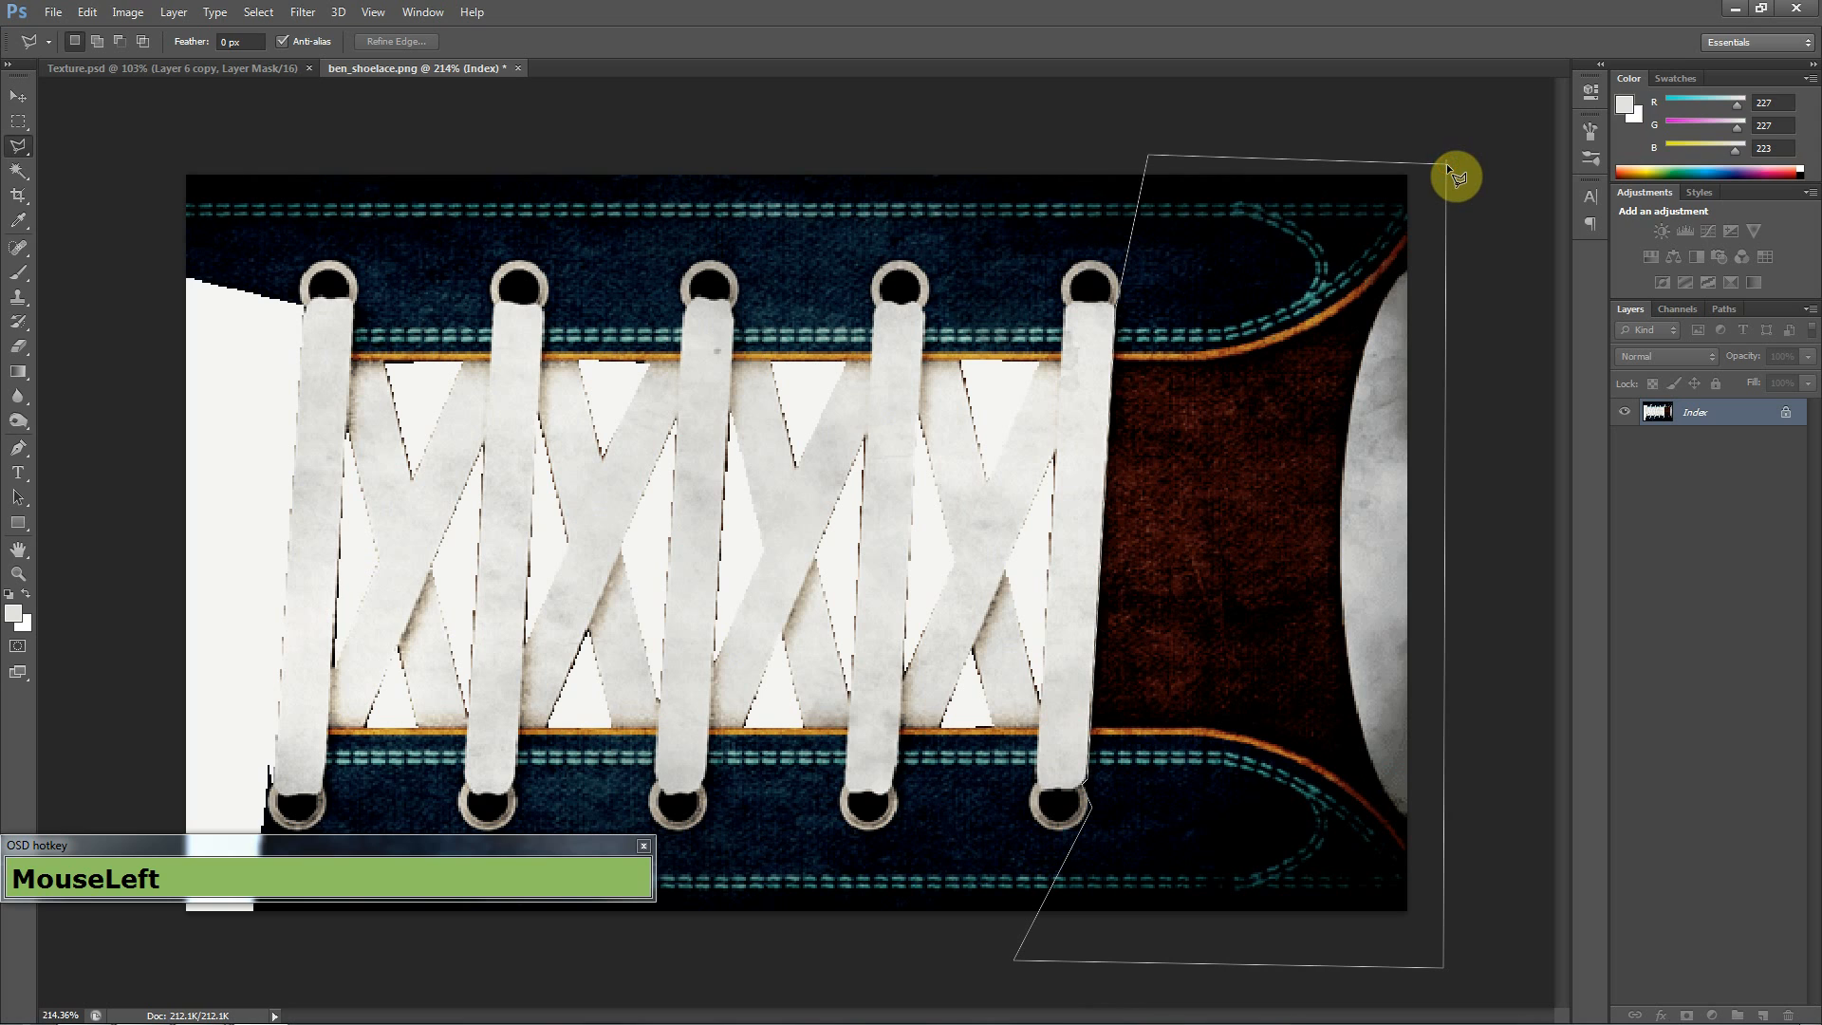
{"action": "key", "text": "Return"}
{"action": "key", "text": "Delete"}
- Outline the denim strip above the upper row of eyelets, delete it and clear the selection
{"action": "left_click", "coordinate": [1342, 101]}
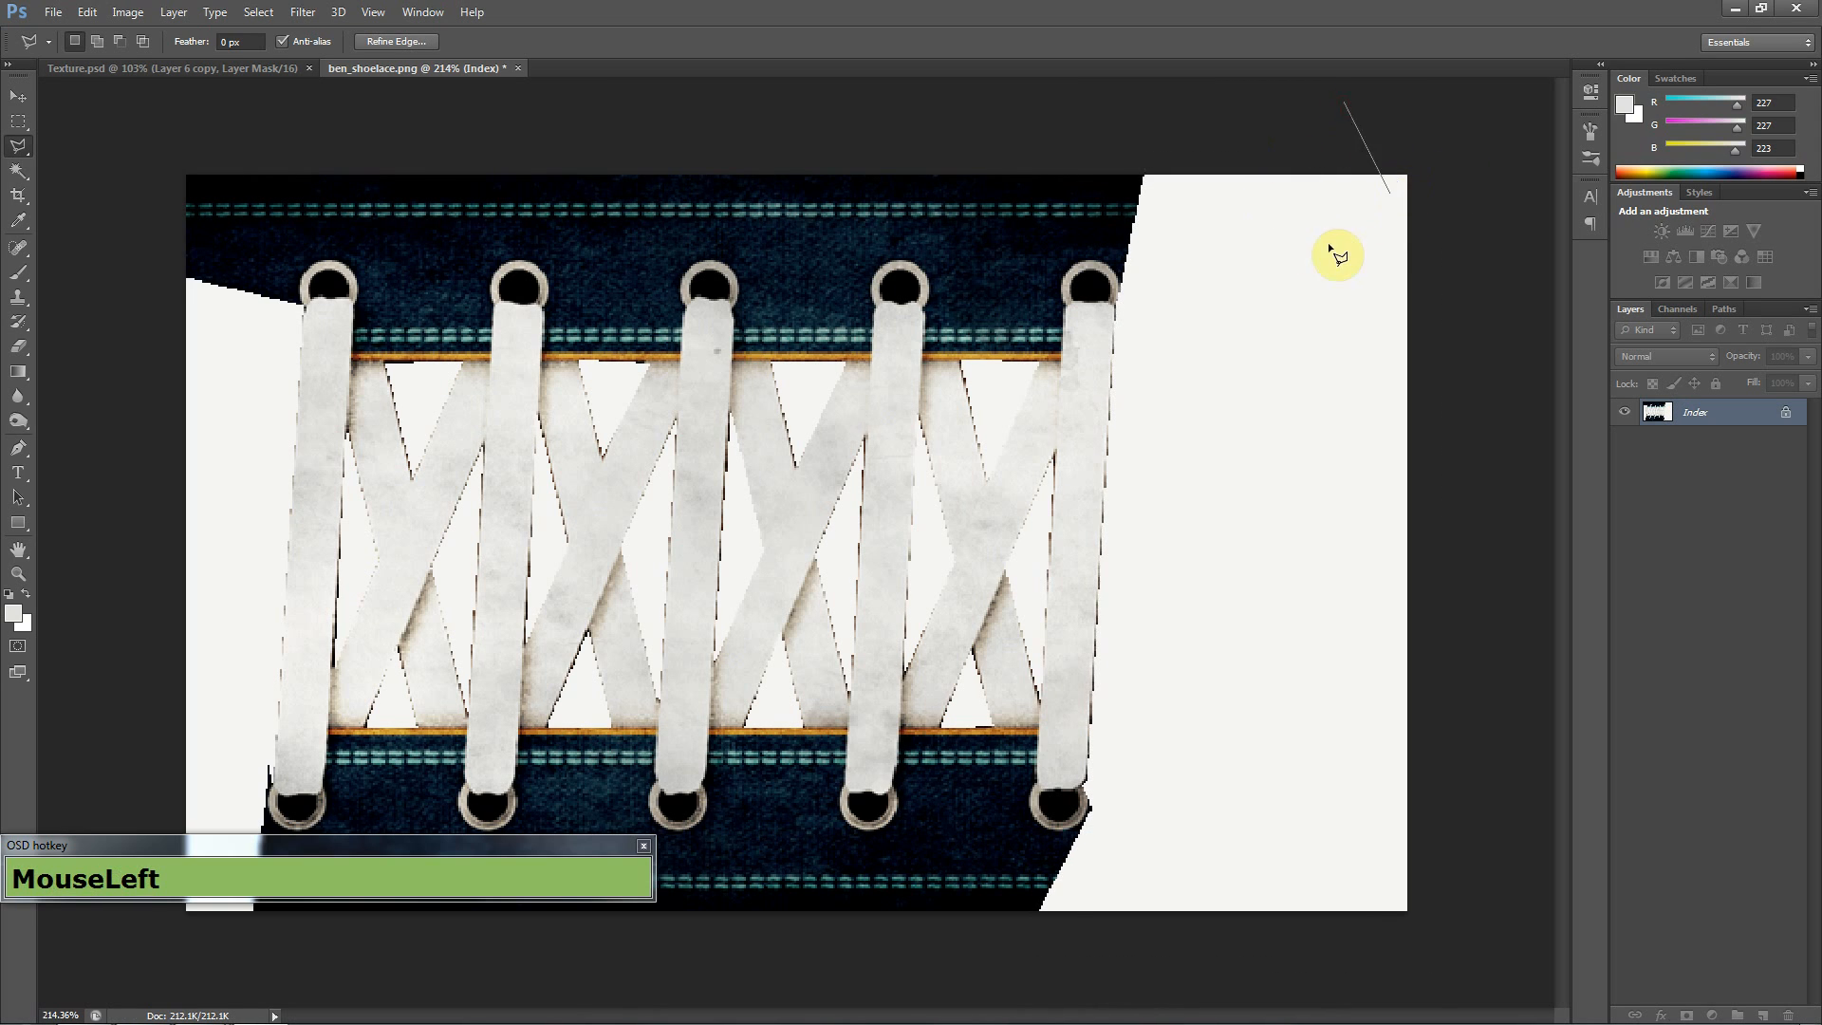
{"action": "left_click", "coordinate": [1322, 247]}
{"action": "left_click", "coordinate": [1186, 291]}
{"action": "mouse_move", "coordinate": [1094, 264]}
{"action": "left_mouse_down"}
{"action": "mouse_move", "coordinate": [17, 250]}
{"action": "mouse_move", "coordinate": [20, 266]}
{"action": "left_mouse_up"}
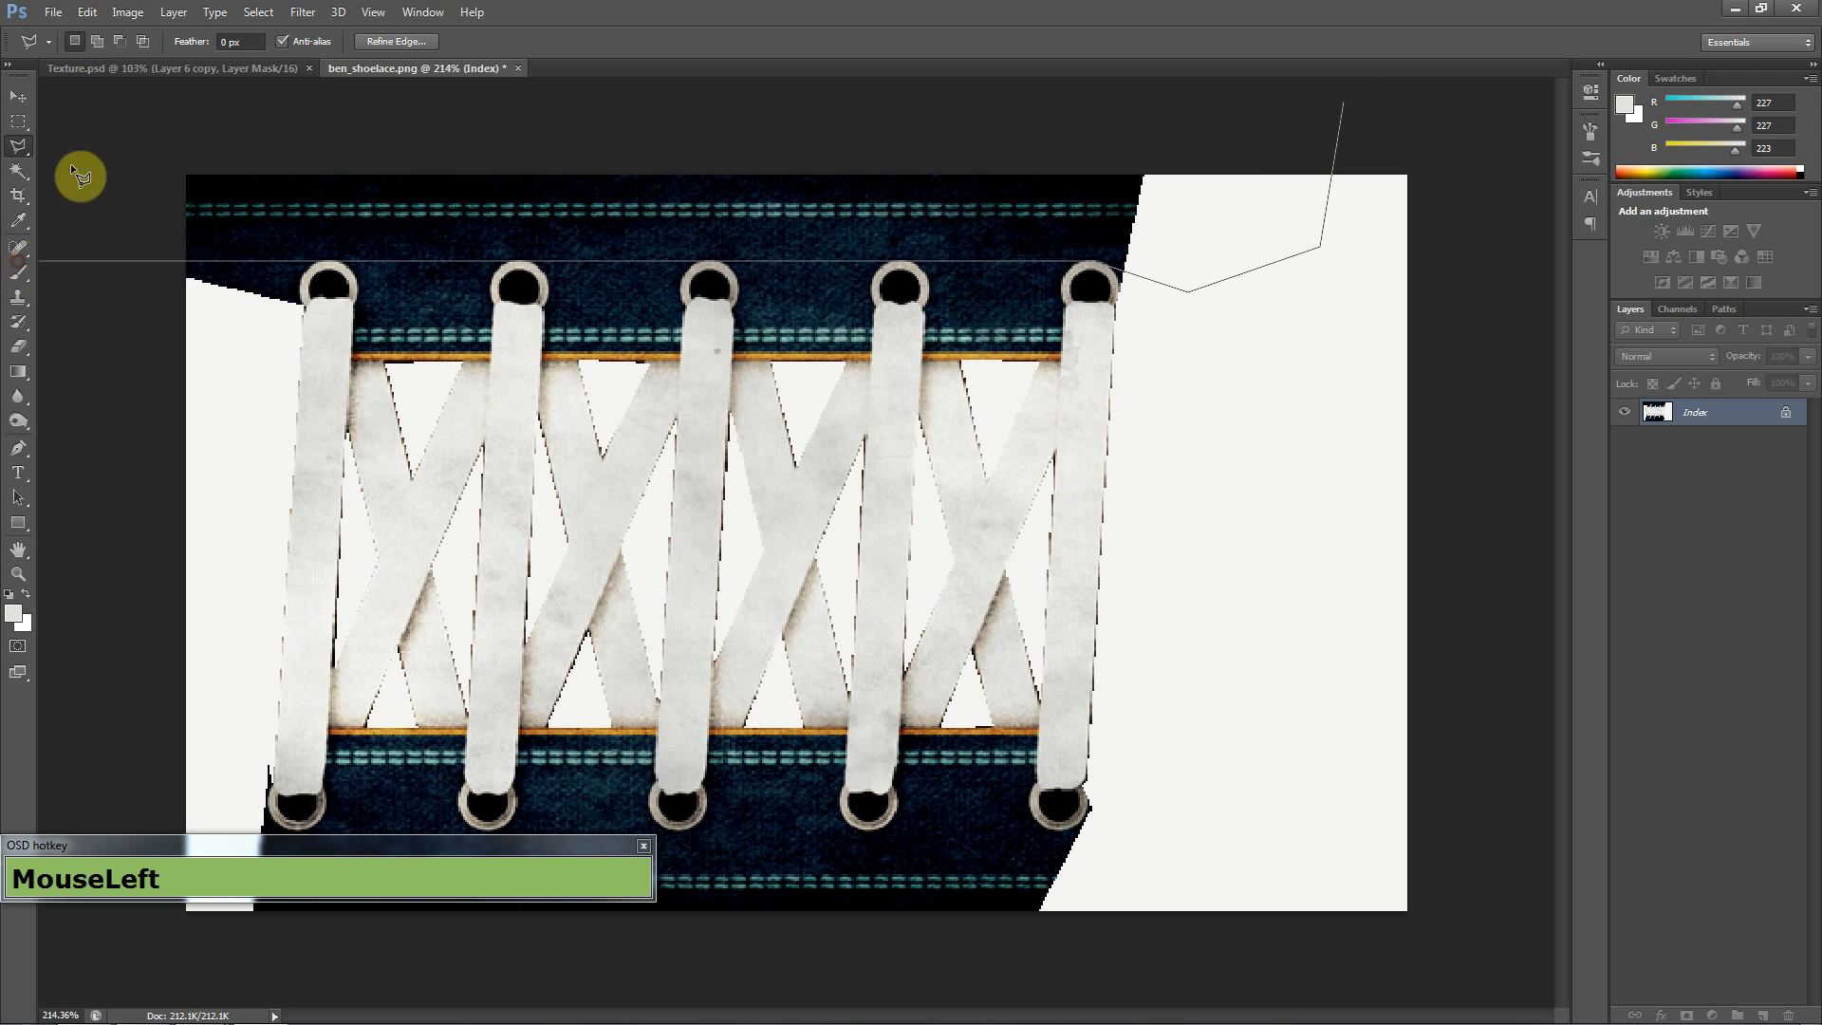
{"action": "left_click", "coordinate": [560, 124]}
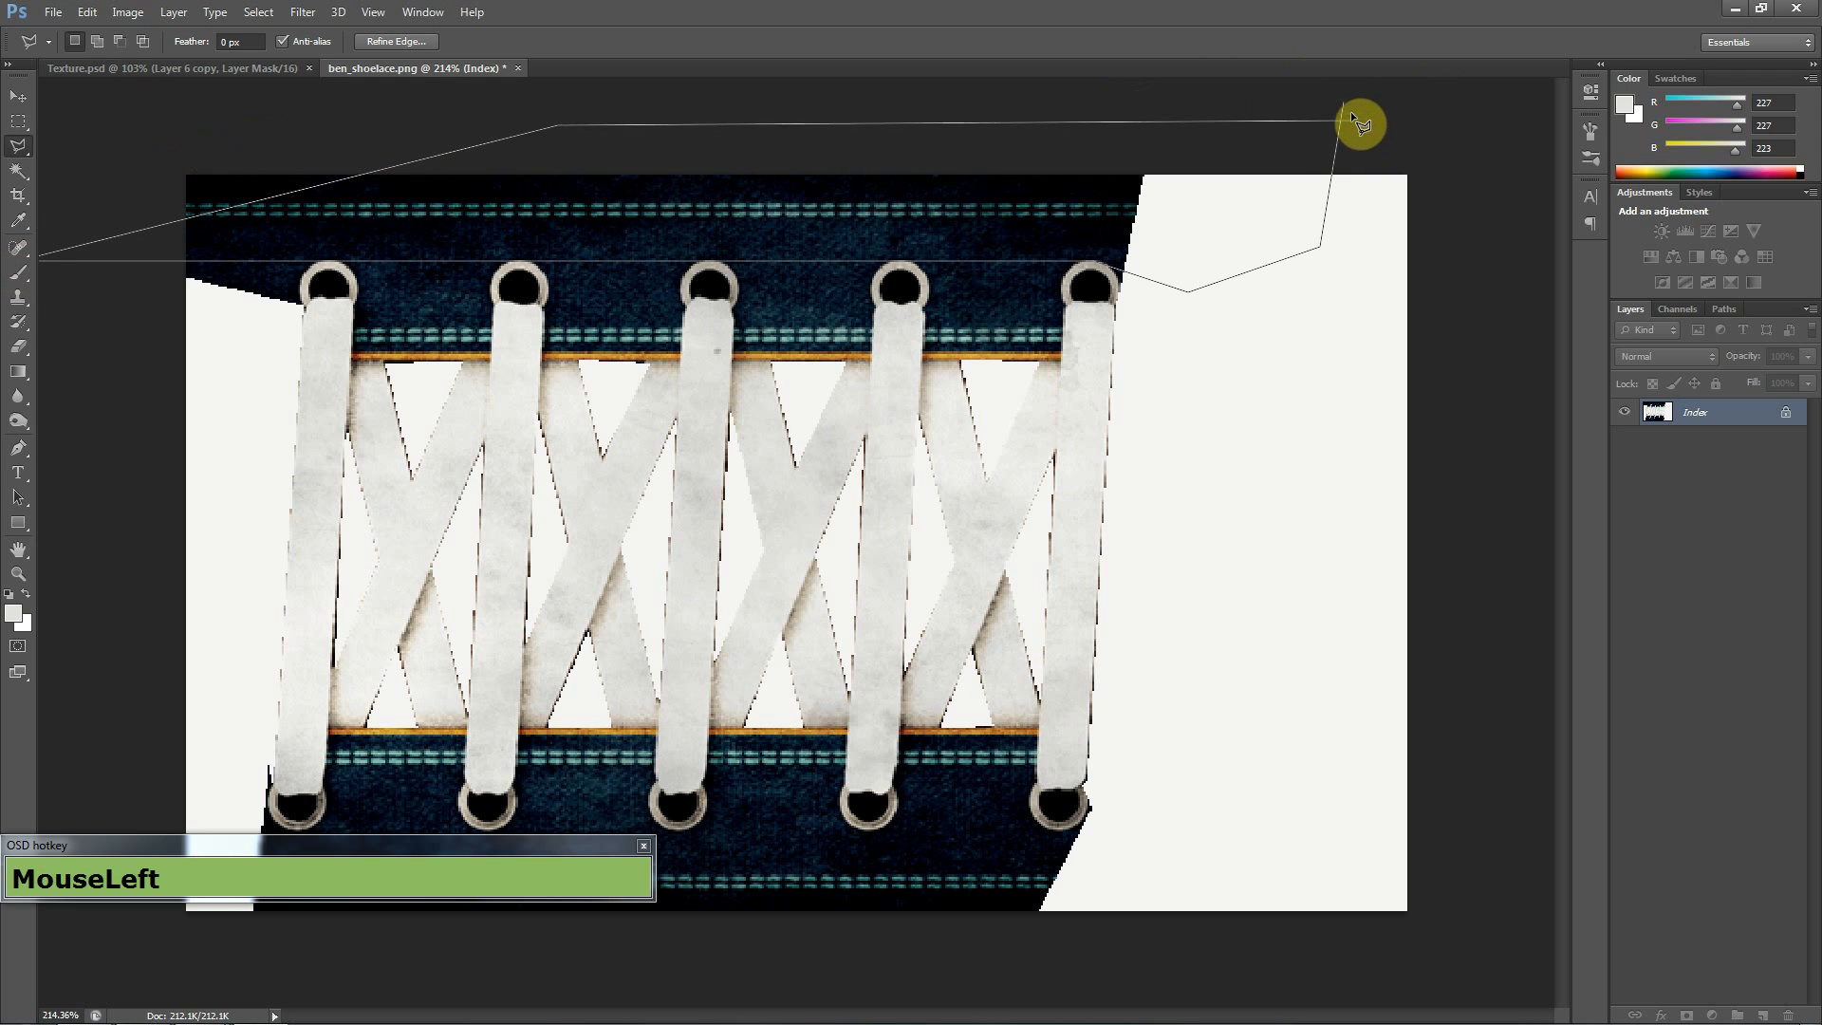
{"action": "key", "text": "Return"}
{"action": "key", "text": "Delete"}
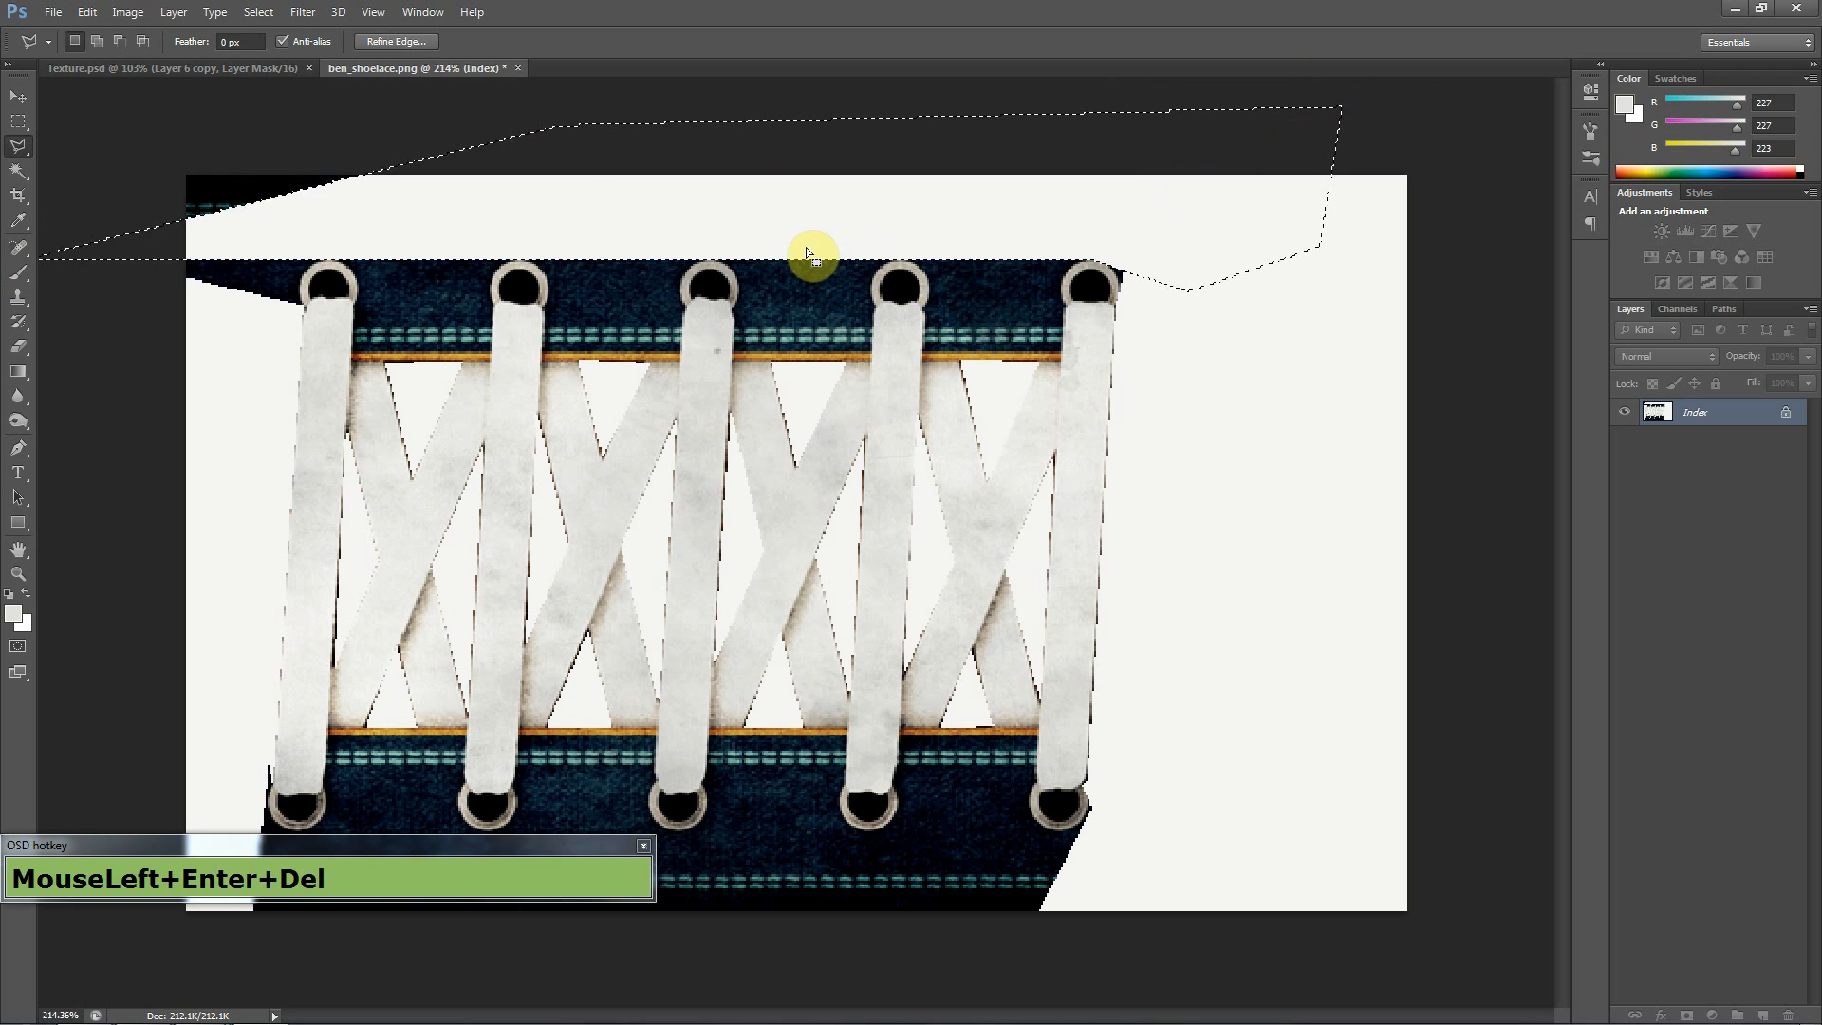
{"action": "key", "text": "ctrl+d"}
- Outline and delete the leftover dark denim wedge in the image's upper-left corner
{"action": "left_click", "coordinate": [474, 128]}
{"action": "left_click", "coordinate": [194, 252]}
{"action": "left_click", "coordinate": [154, 226]}
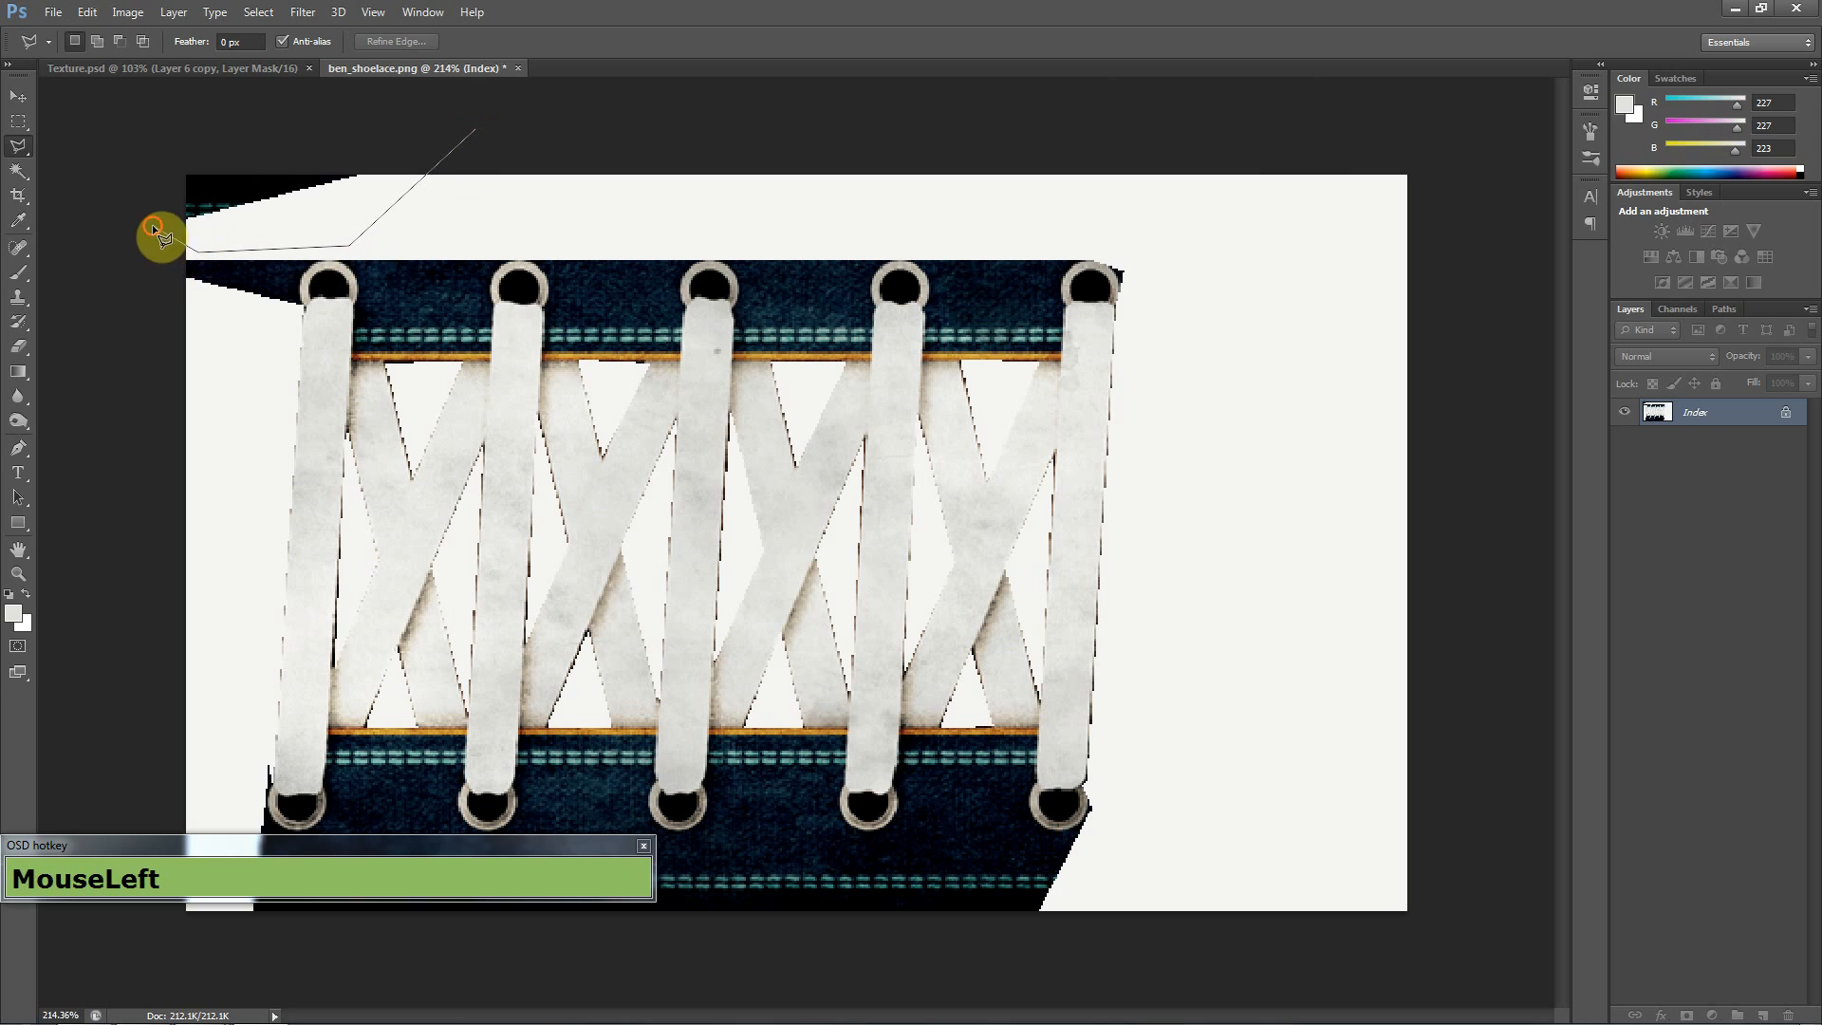
{"action": "key", "text": "Return"}
{"action": "key", "text": "Delete"}
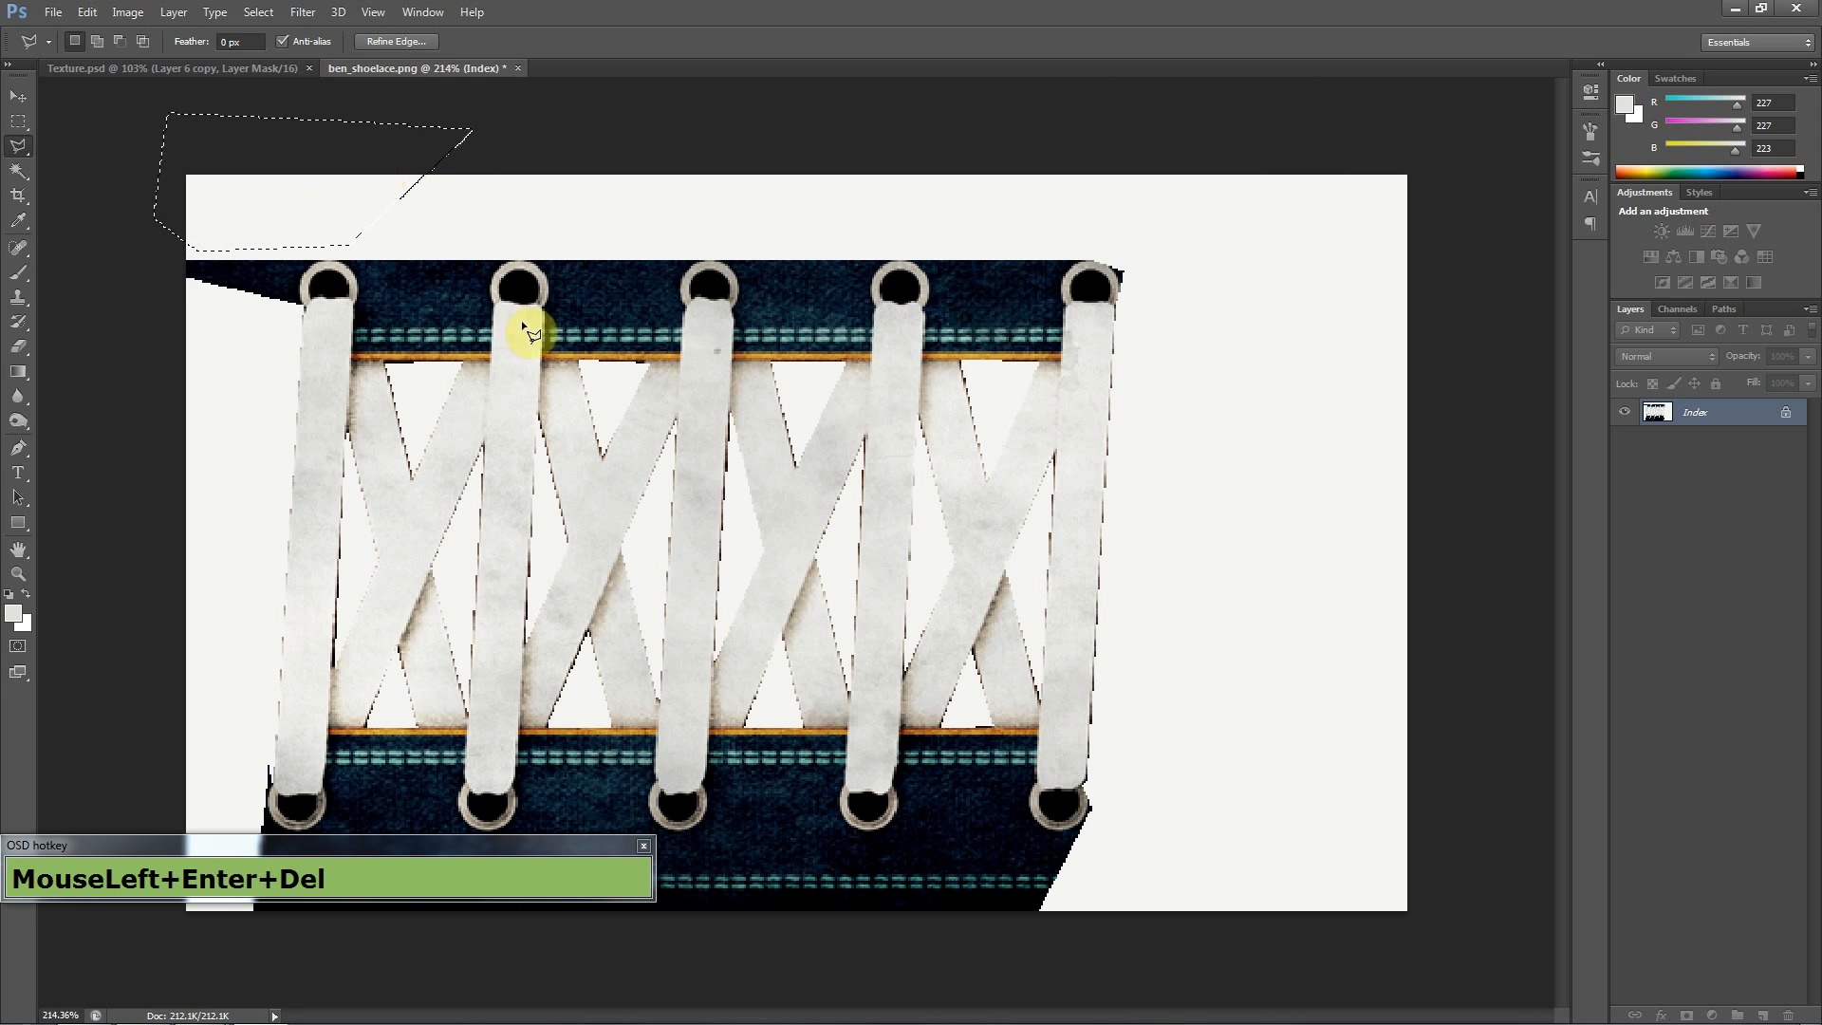
- Outline the denim strip below the lower row of eyelets, delete it and clear the selection
{"action": "left_click", "coordinate": [1127, 943]}
{"action": "left_click", "coordinate": [194, 808]}
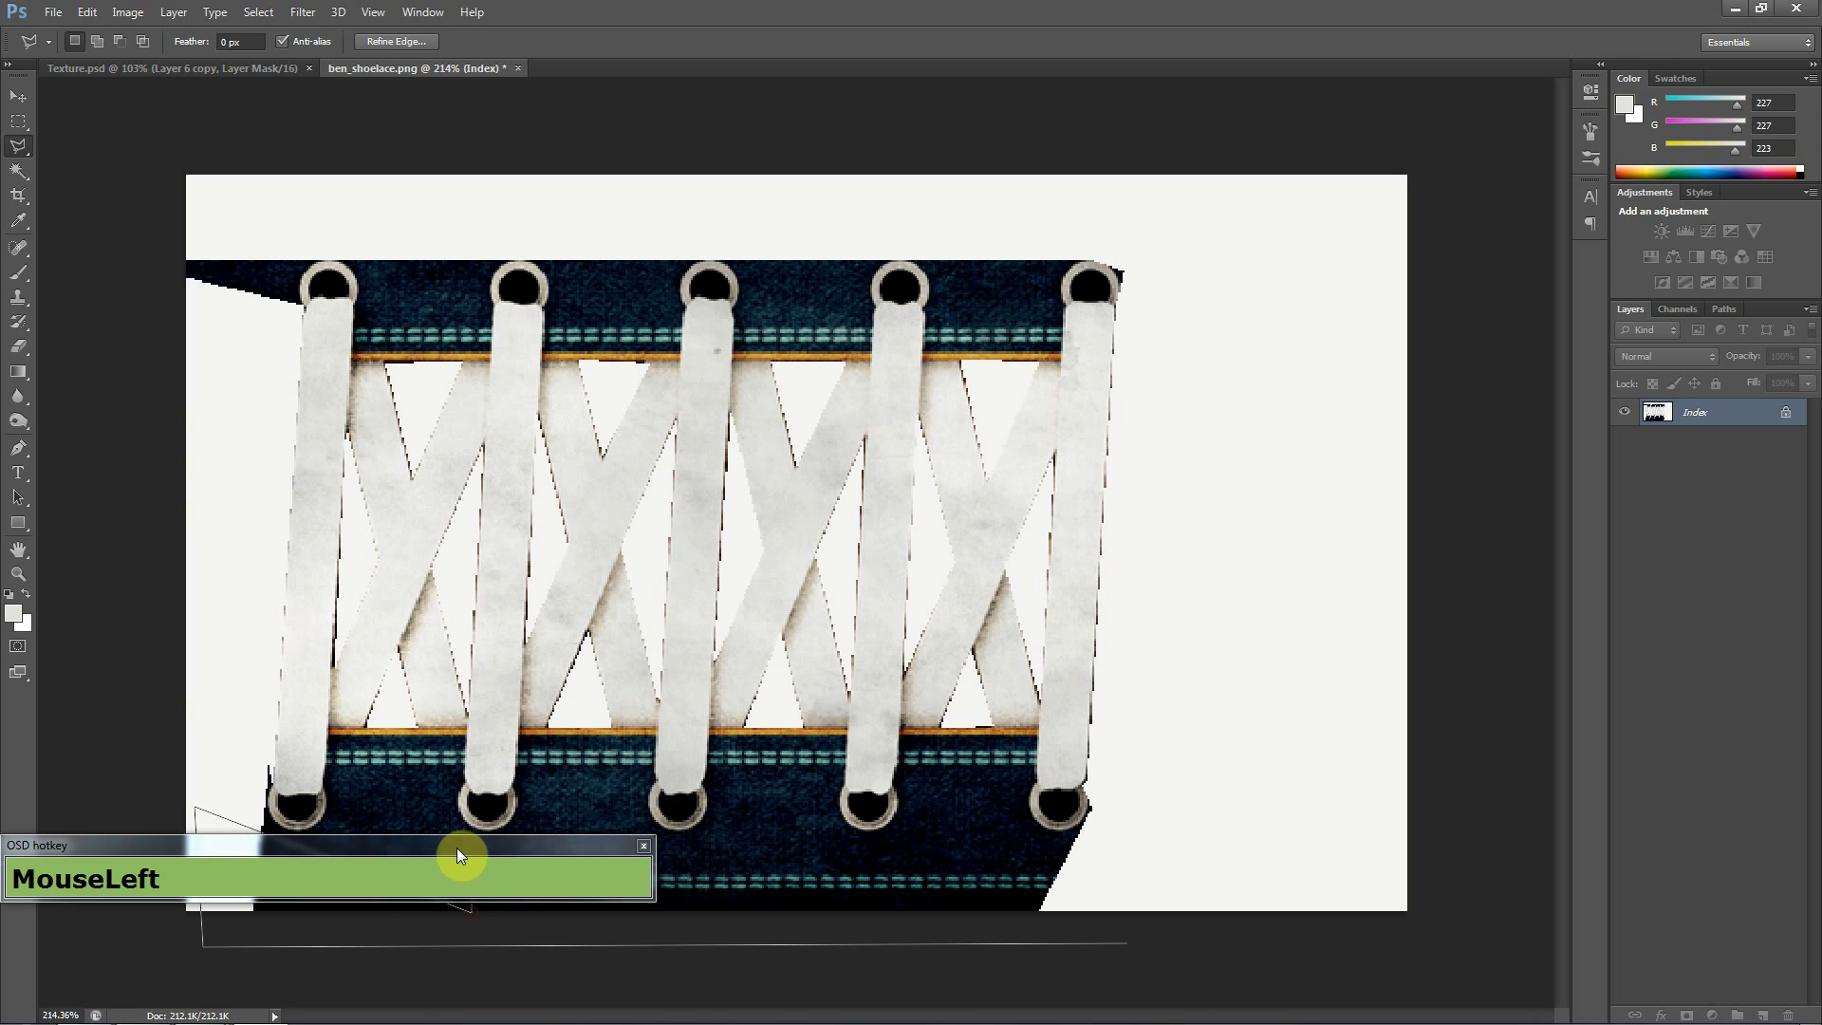
{"action": "left_click", "coordinate": [451, 822]}
{"action": "left_click", "coordinate": [655, 912]}
{"action": "left_click", "coordinate": [717, 843]}
{"action": "key", "text": "BackSpace"}
{"action": "left_click", "coordinate": [872, 840]}
{"action": "left_click", "coordinate": [968, 808]}
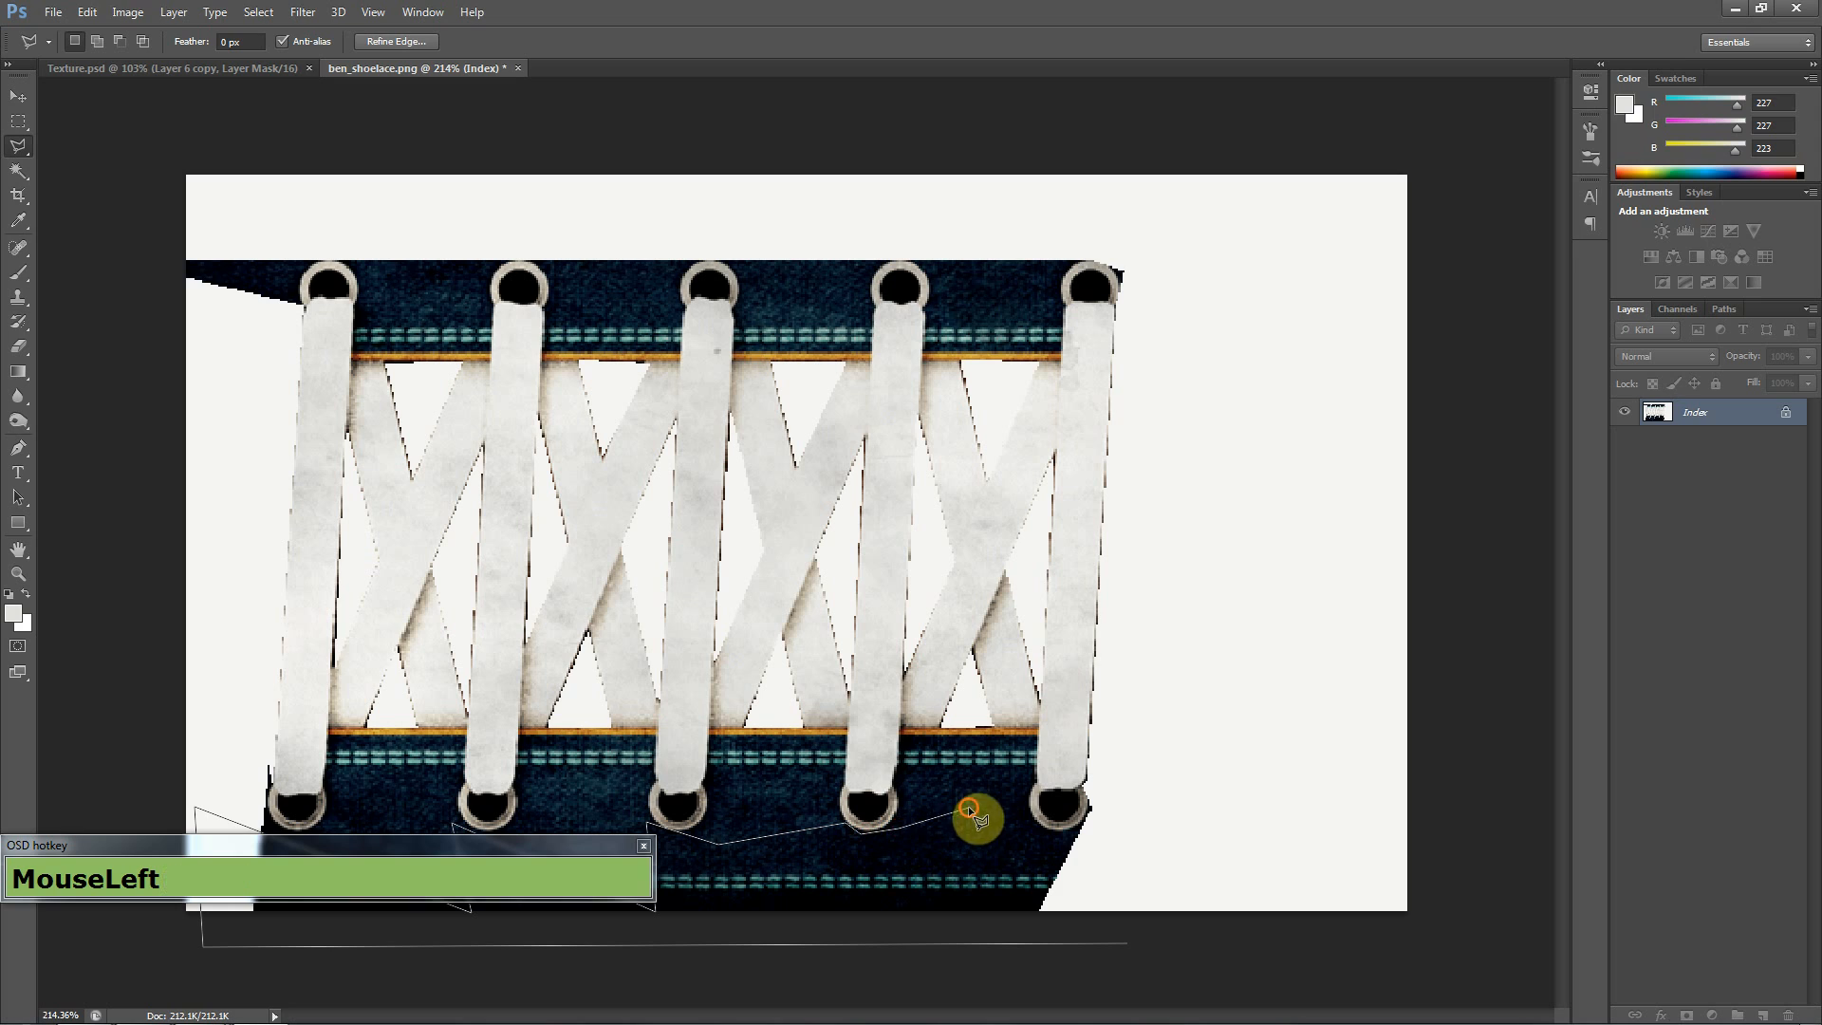
{"action": "left_click", "coordinate": [1131, 835]}
{"action": "left_click", "coordinate": [1135, 910]}
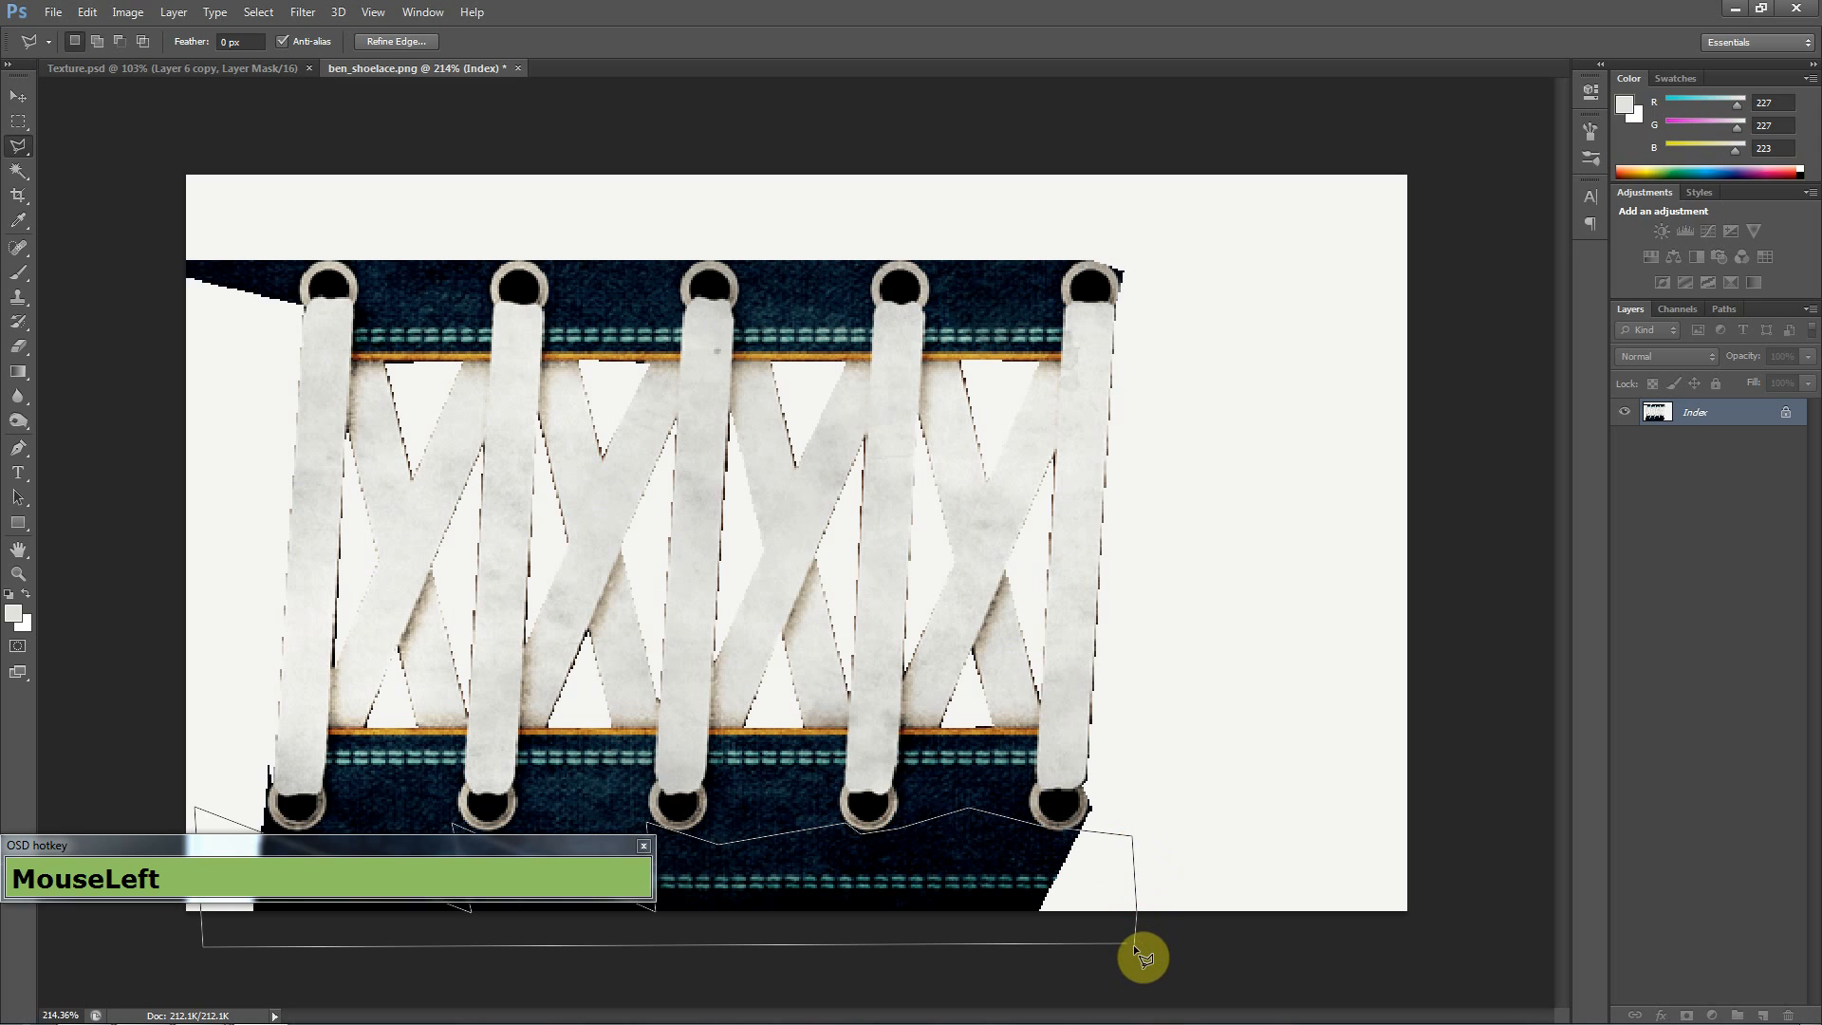
{"action": "key", "text": "Return"}
{"action": "key", "text": "Delete"}
{"action": "key", "text": "ctrl+d"}
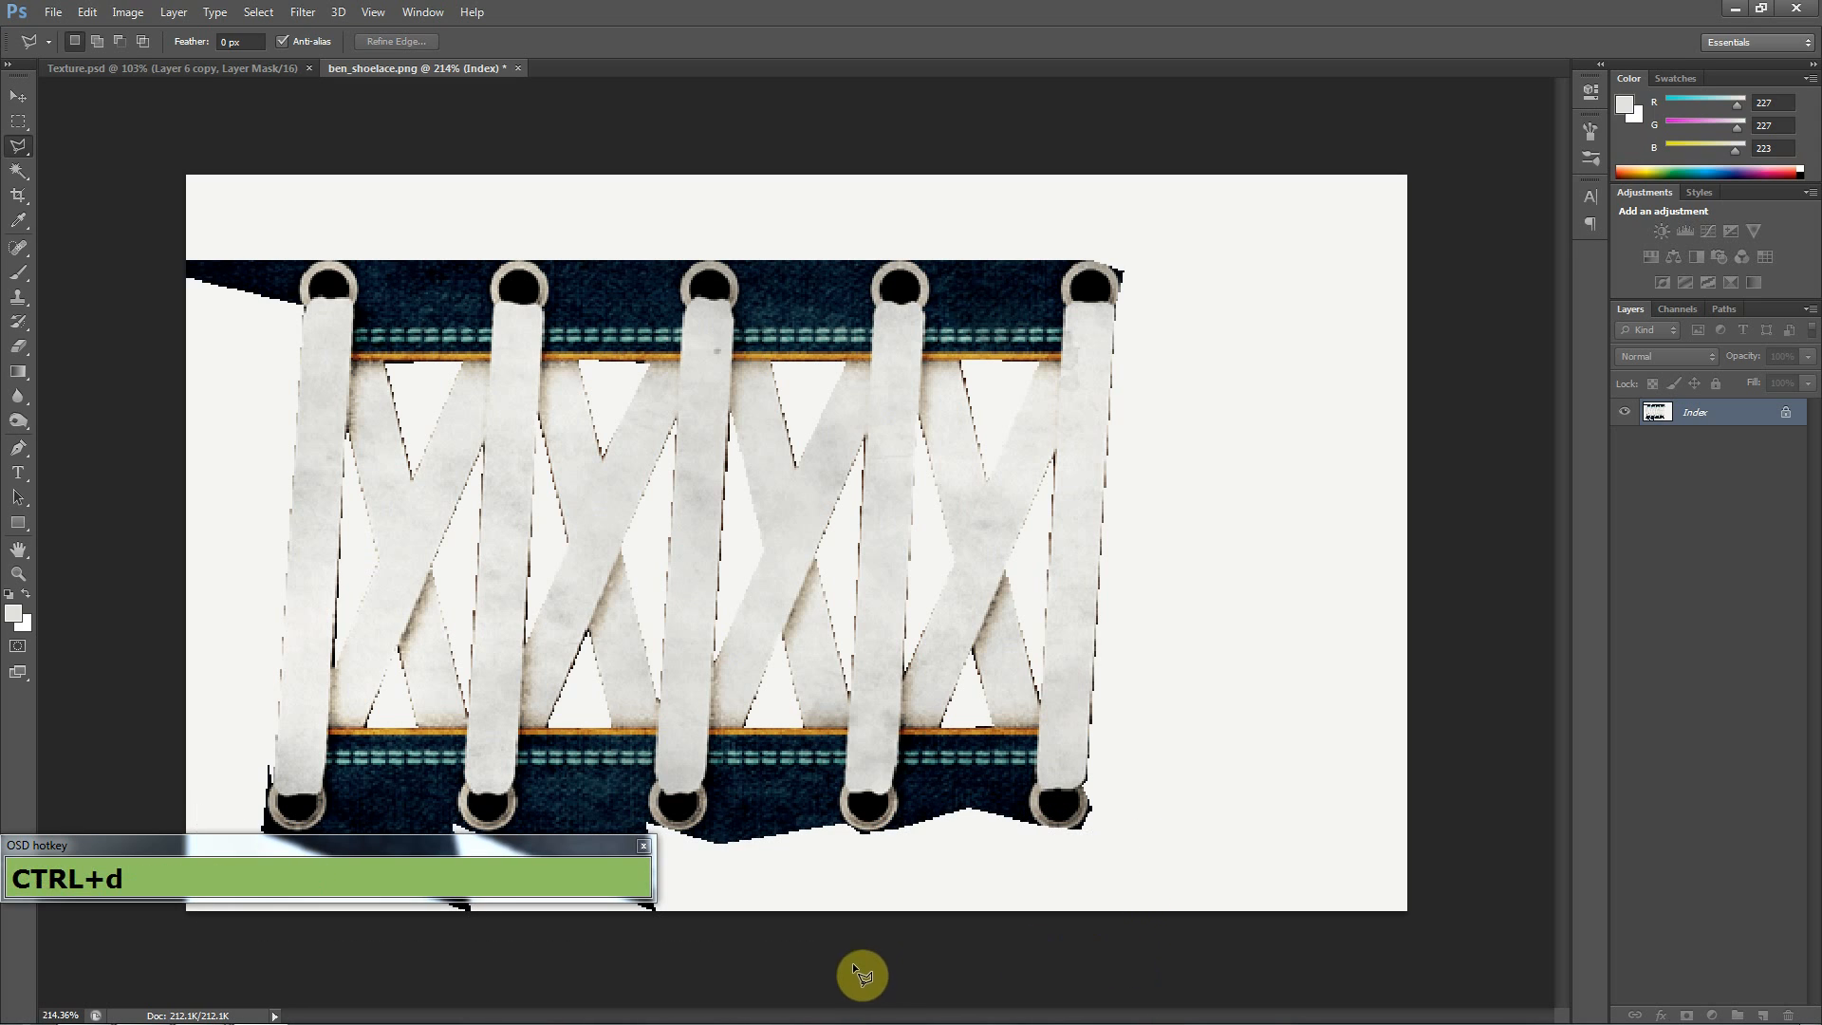
- Erase the leftover dark slivers below the lower eyelets with the Eraser tool
{"action": "key", "text": "e"}
{"action": "mouse_move", "coordinate": [682, 908]}
{"action": "left_mouse_down"}
{"action": "mouse_move", "coordinate": [339, 934]}
{"action": "mouse_move", "coordinate": [757, 887]}
{"action": "mouse_move", "coordinate": [472, 854]}
{"action": "mouse_move", "coordinate": [358, 867]}
{"action": "mouse_move", "coordinate": [419, 854]}
{"action": "mouse_move", "coordinate": [276, 851]}
{"action": "mouse_move", "coordinate": [267, 826]}
{"action": "mouse_move", "coordinate": [289, 864]}
{"action": "left_mouse_up"}
{"action": "key", "text": "ctrl+z"}
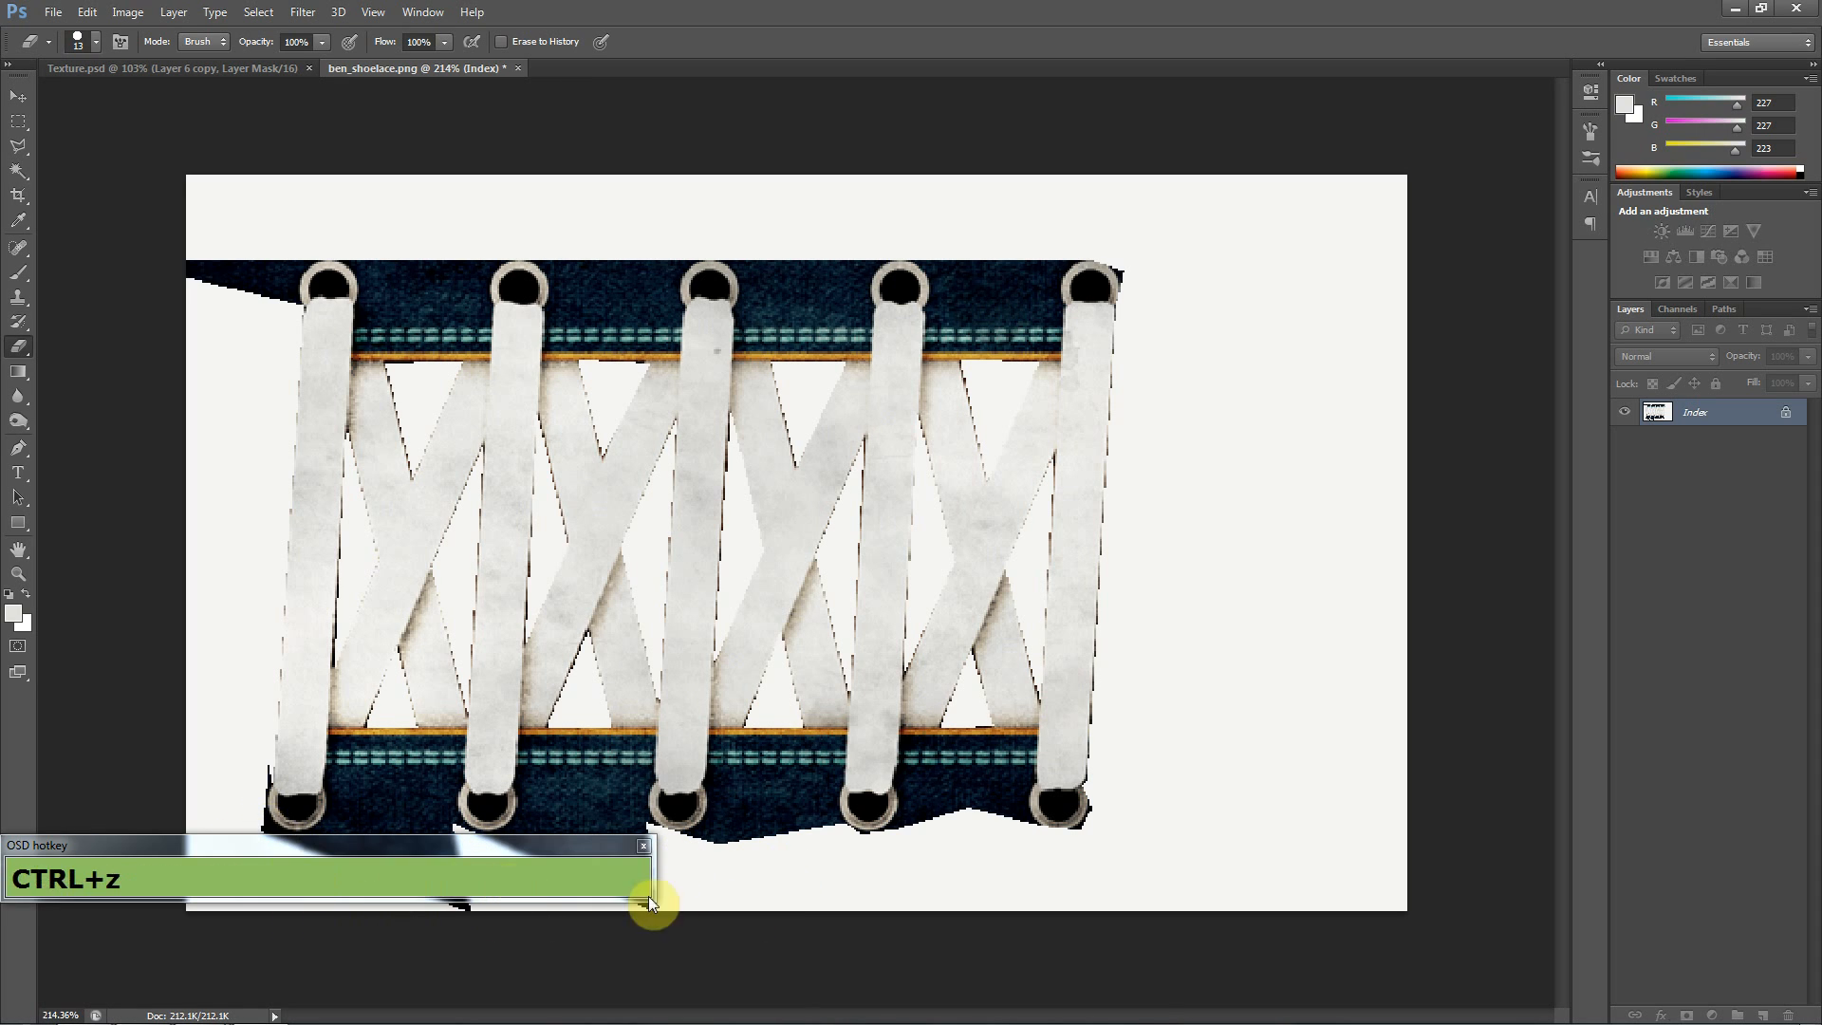
{"action": "mouse_move", "coordinate": [654, 857]}
{"action": "left_mouse_down"}
{"action": "mouse_move", "coordinate": [270, 857]}
{"action": "mouse_move", "coordinate": [241, 836]}
{"action": "mouse_move", "coordinate": [266, 838]}
{"action": "mouse_move", "coordinate": [255, 761]}
{"action": "mouse_move", "coordinate": [253, 830]}
{"action": "left_mouse_up"}
- Enlarge the eraser brush and erase the denim remnant left of the first upper eyelet
{"action": "left_click_drag", "start_coordinate": [241, 259], "coordinate": [158, 314]}
{"action": "right_click", "coordinate": [245, 252]}
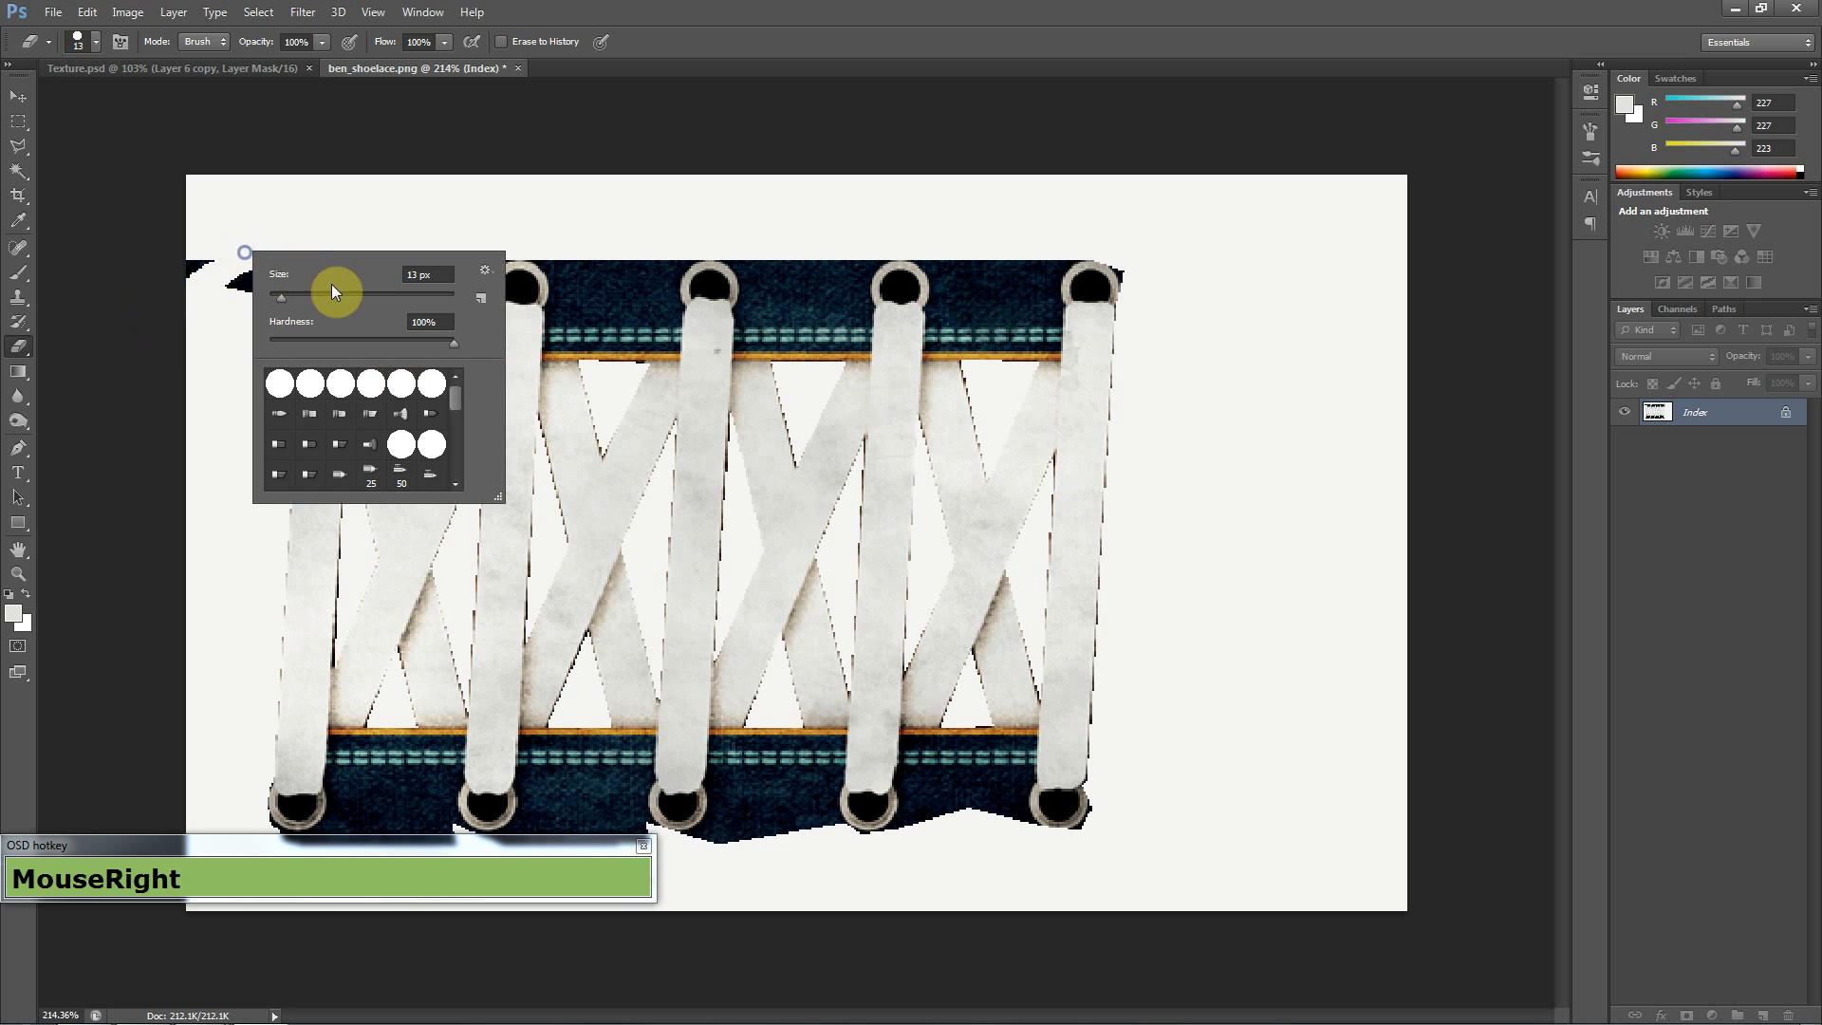
{"action": "left_click", "coordinate": [301, 296]}
{"action": "mouse_move", "coordinate": [188, 245]}
{"action": "left_mouse_down"}
{"action": "mouse_move", "coordinate": [175, 297]}
{"action": "mouse_move", "coordinate": [208, 231]}
{"action": "mouse_move", "coordinate": [214, 324]}
{"action": "mouse_move", "coordinate": [244, 357]}
{"action": "left_mouse_up"}
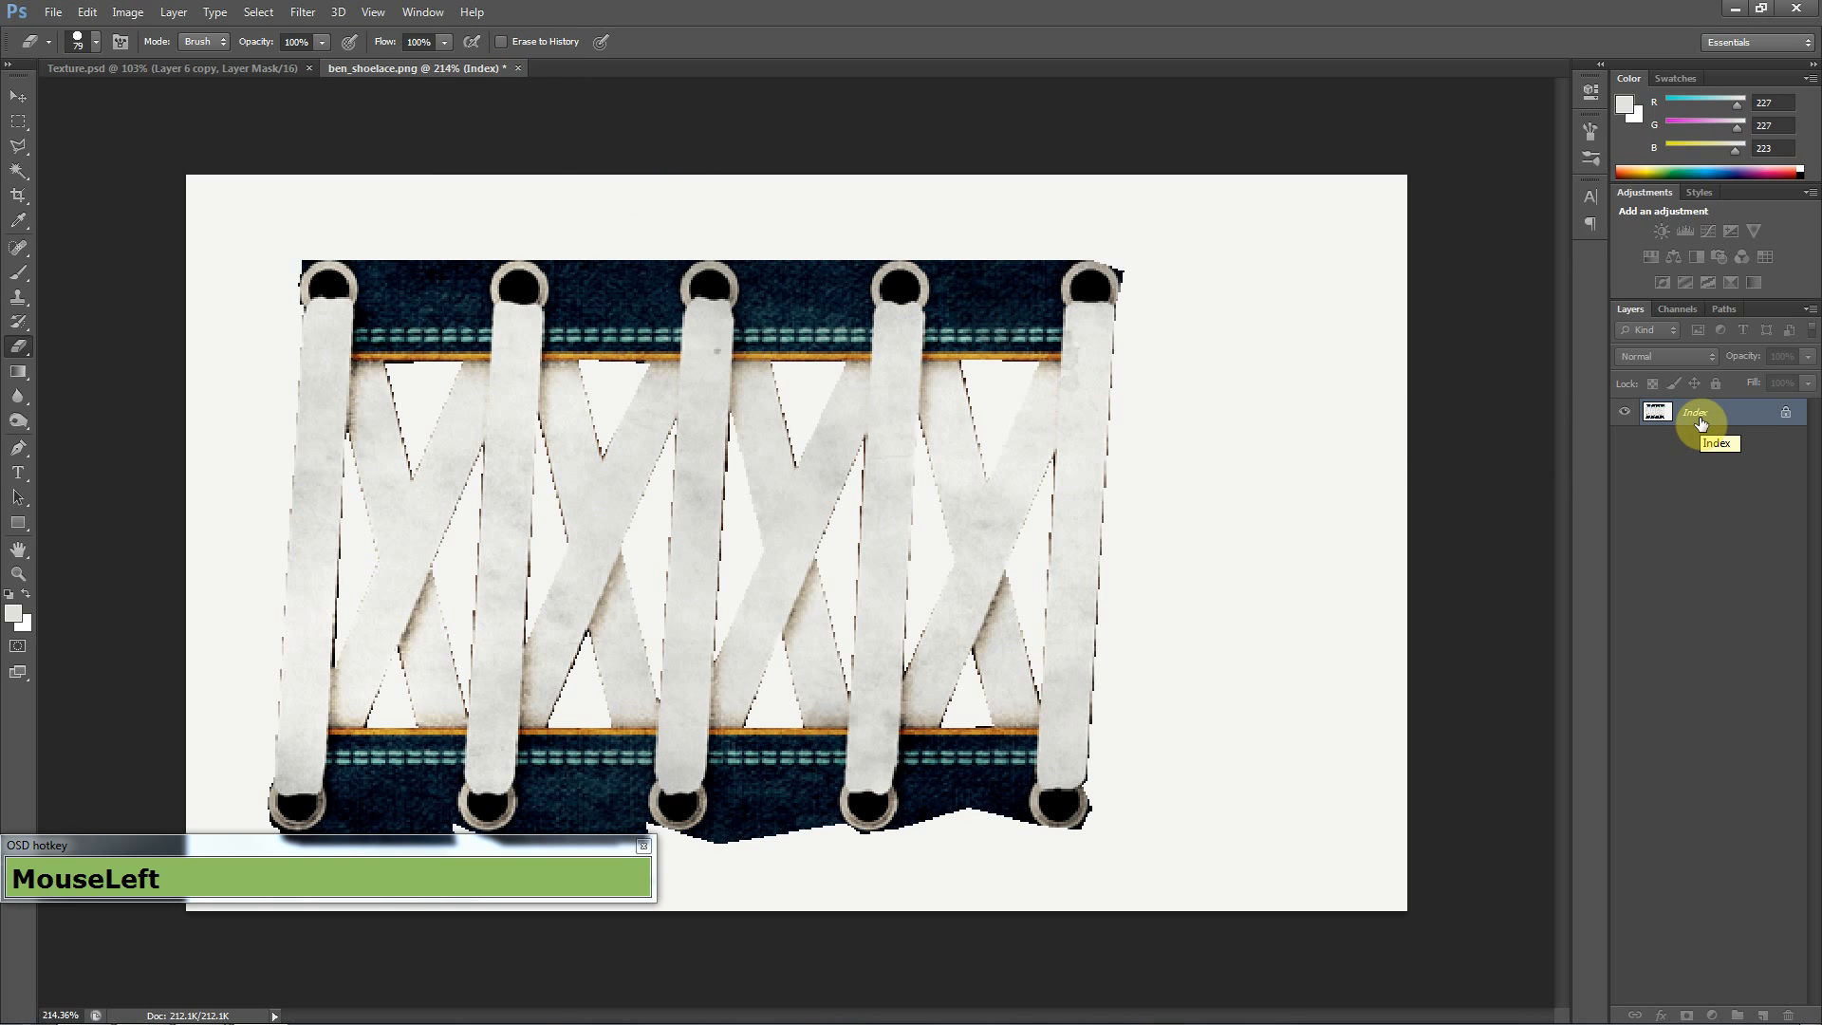
- Try to unlock the Index layer and switch to the Move tool
{"action": "right_click", "coordinate": [1742, 425]}
{"action": "left_click", "coordinate": [1744, 417]}
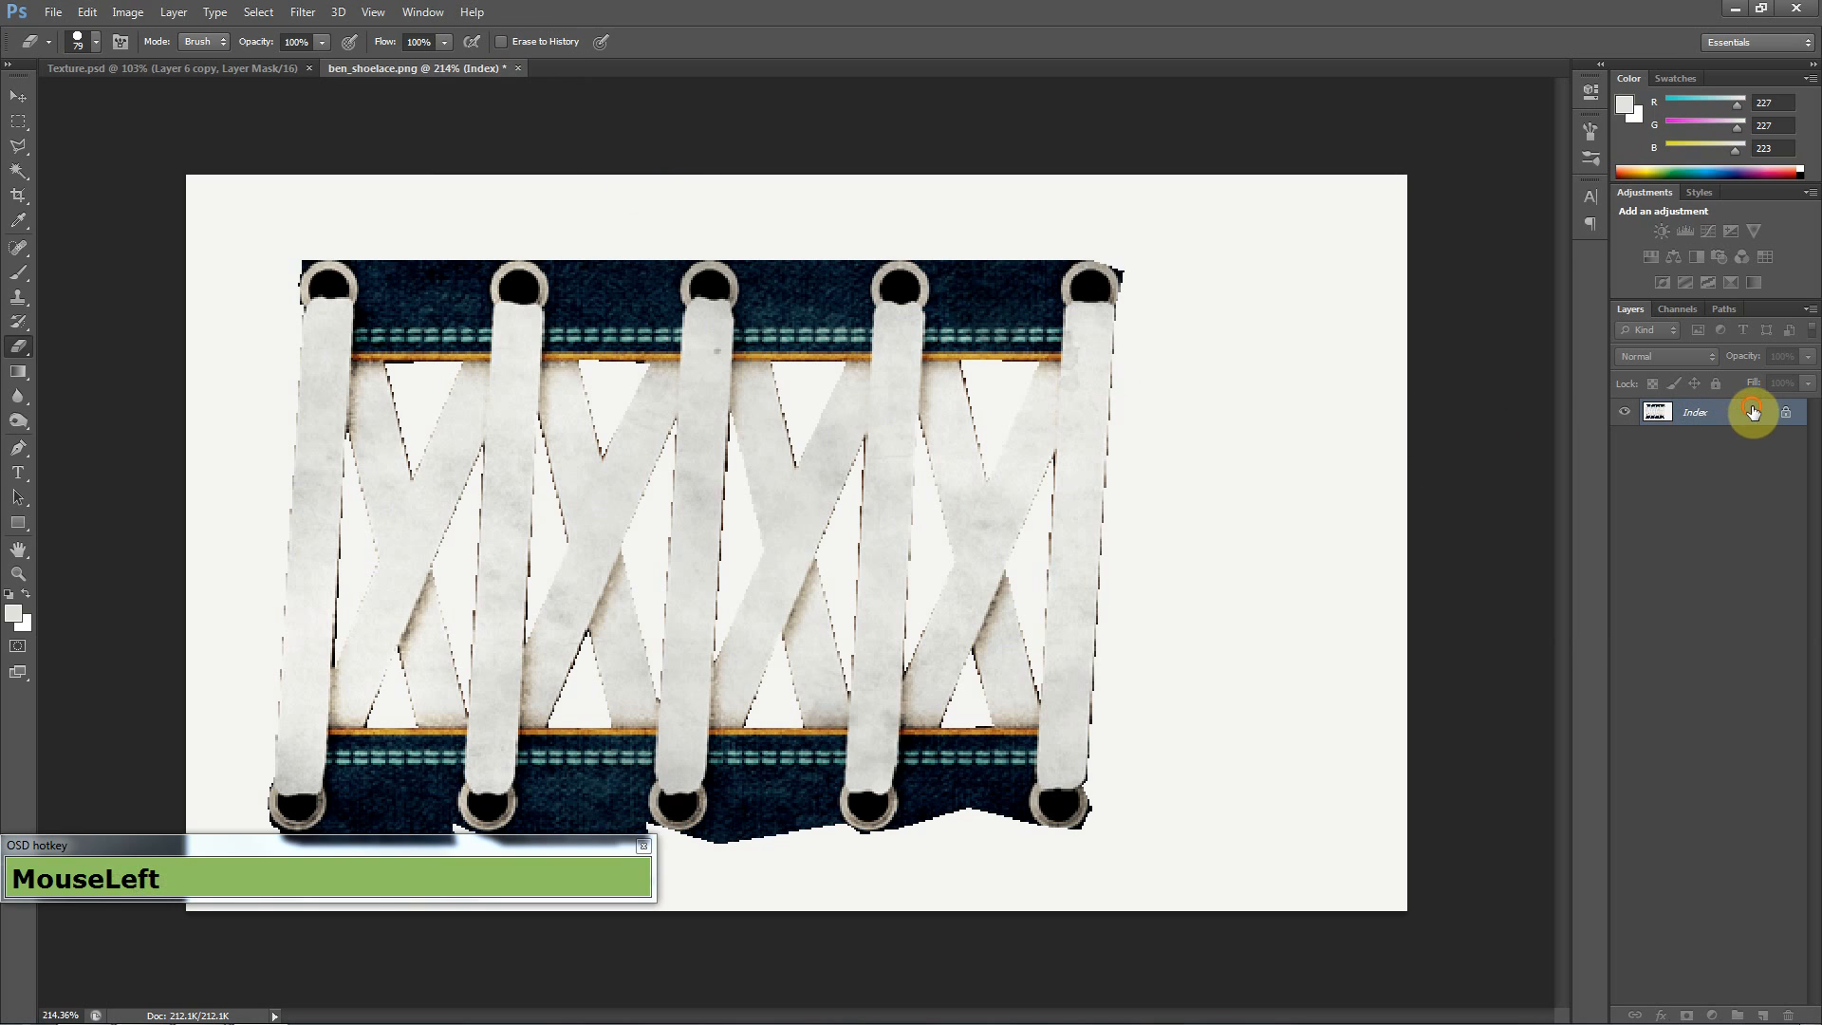
{"action": "left_click", "coordinate": [1757, 410]}
{"action": "key", "text": "ctrl"}
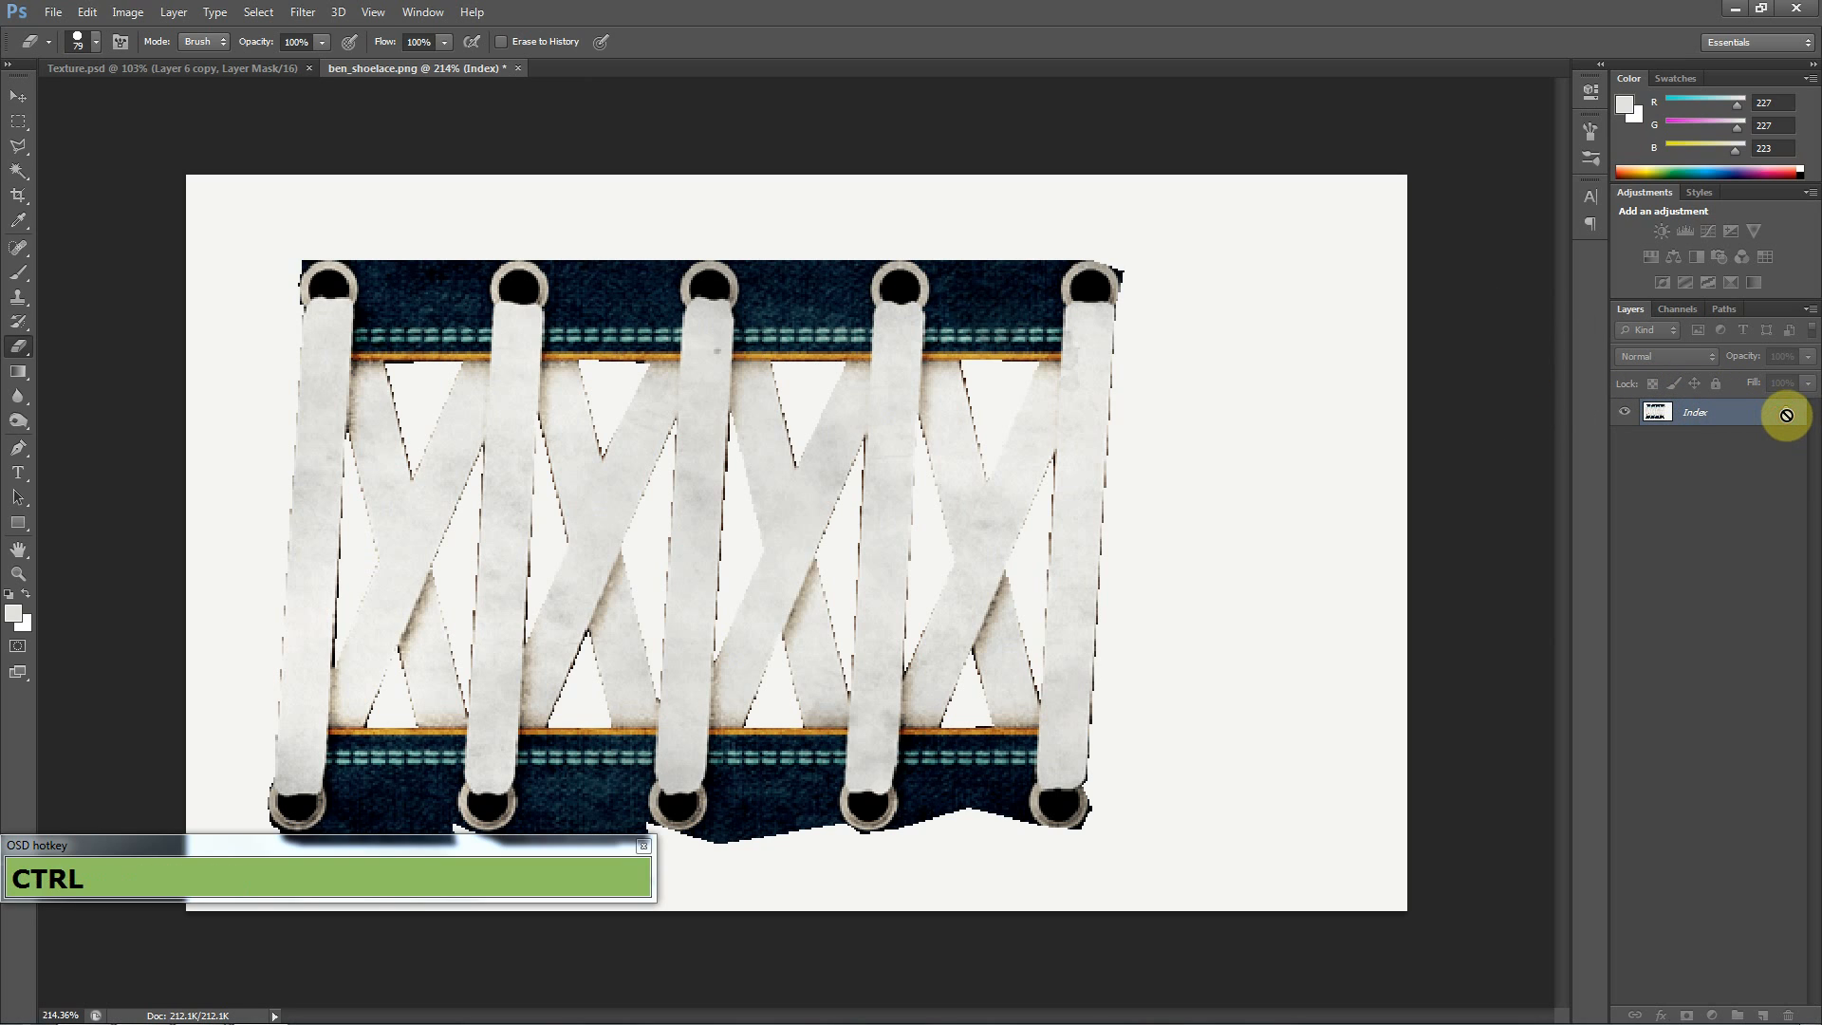
{"action": "left_click", "coordinate": [1782, 421]}
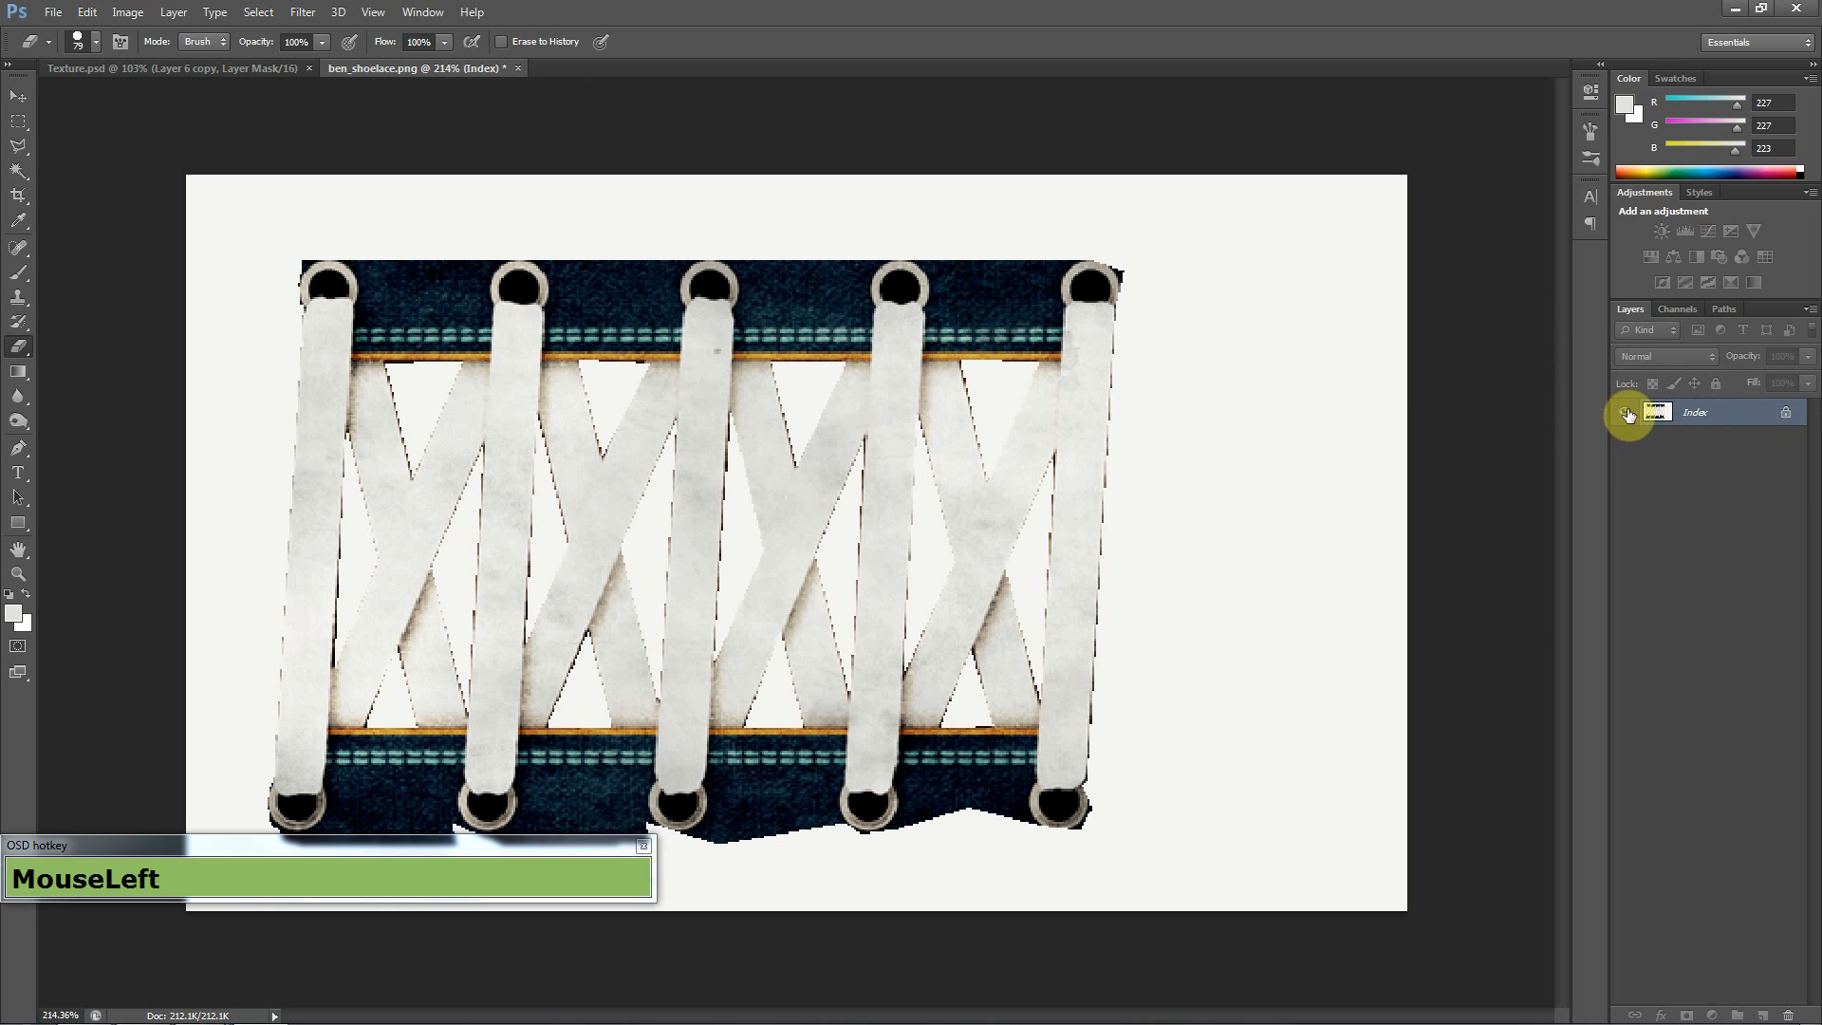
{"action": "left_click", "coordinate": [18, 96]}
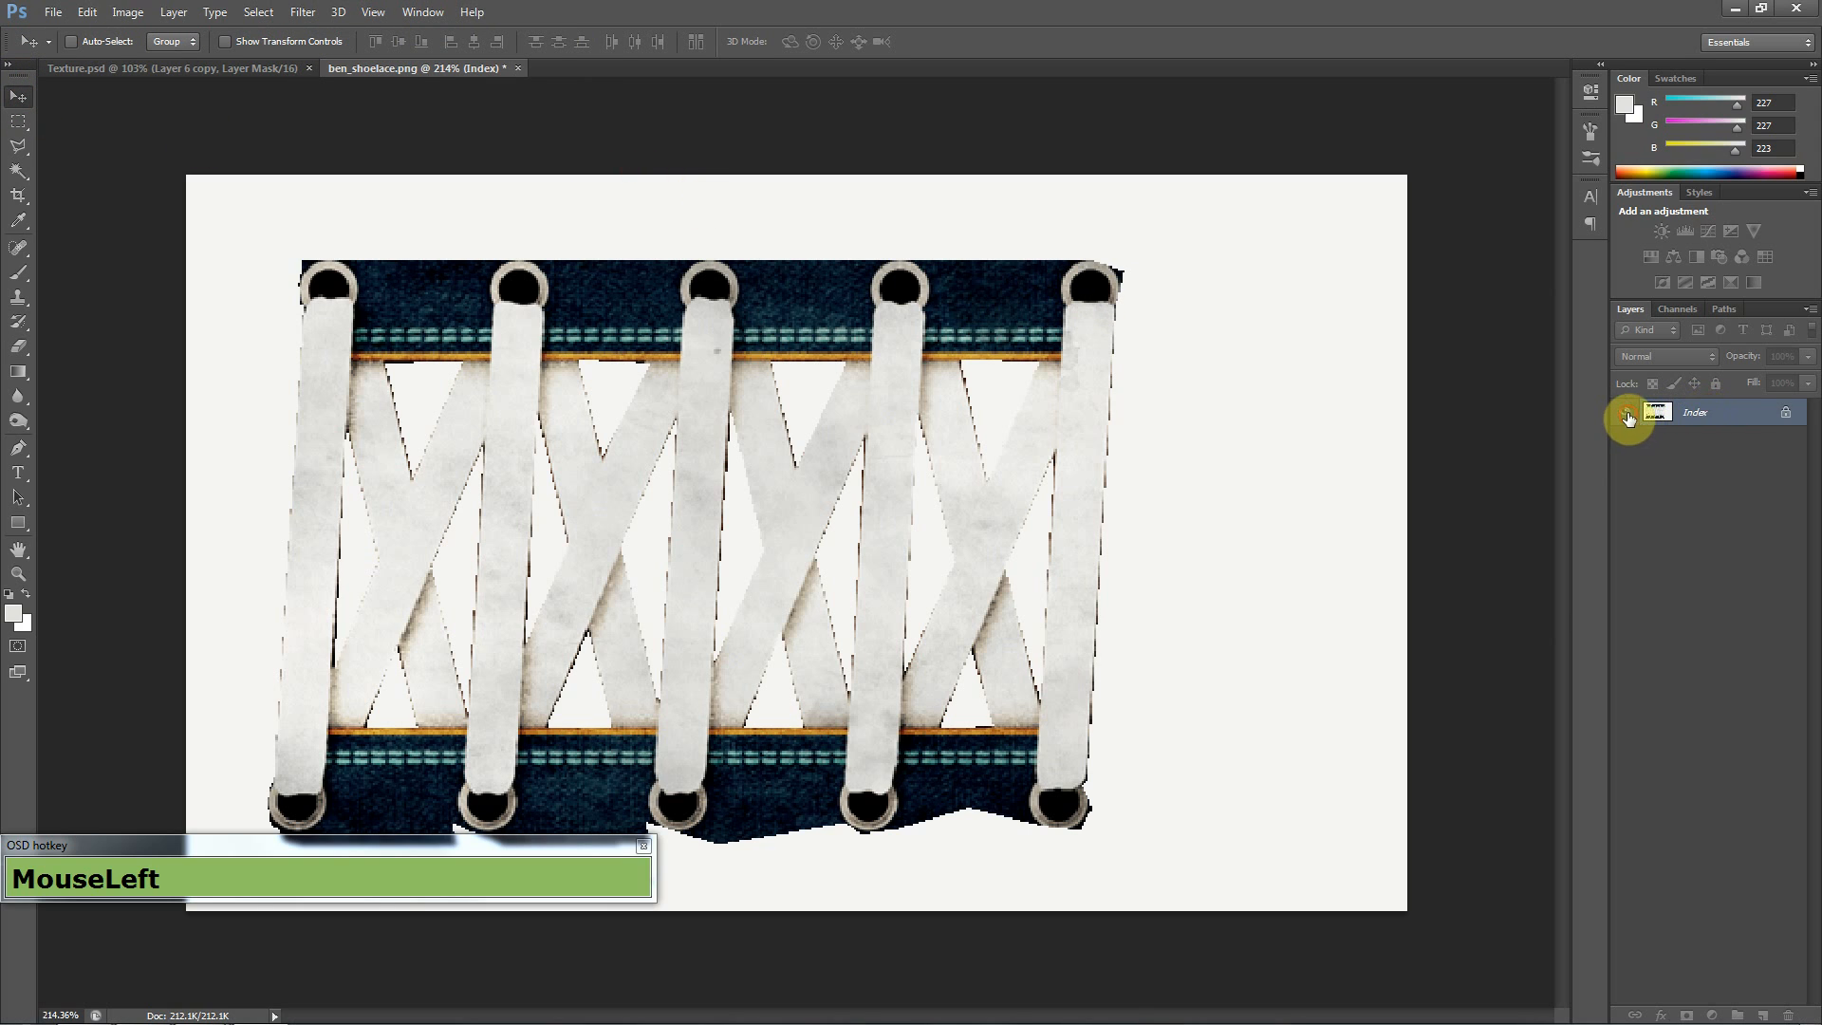
{"action": "left_click", "coordinate": [1737, 425]}
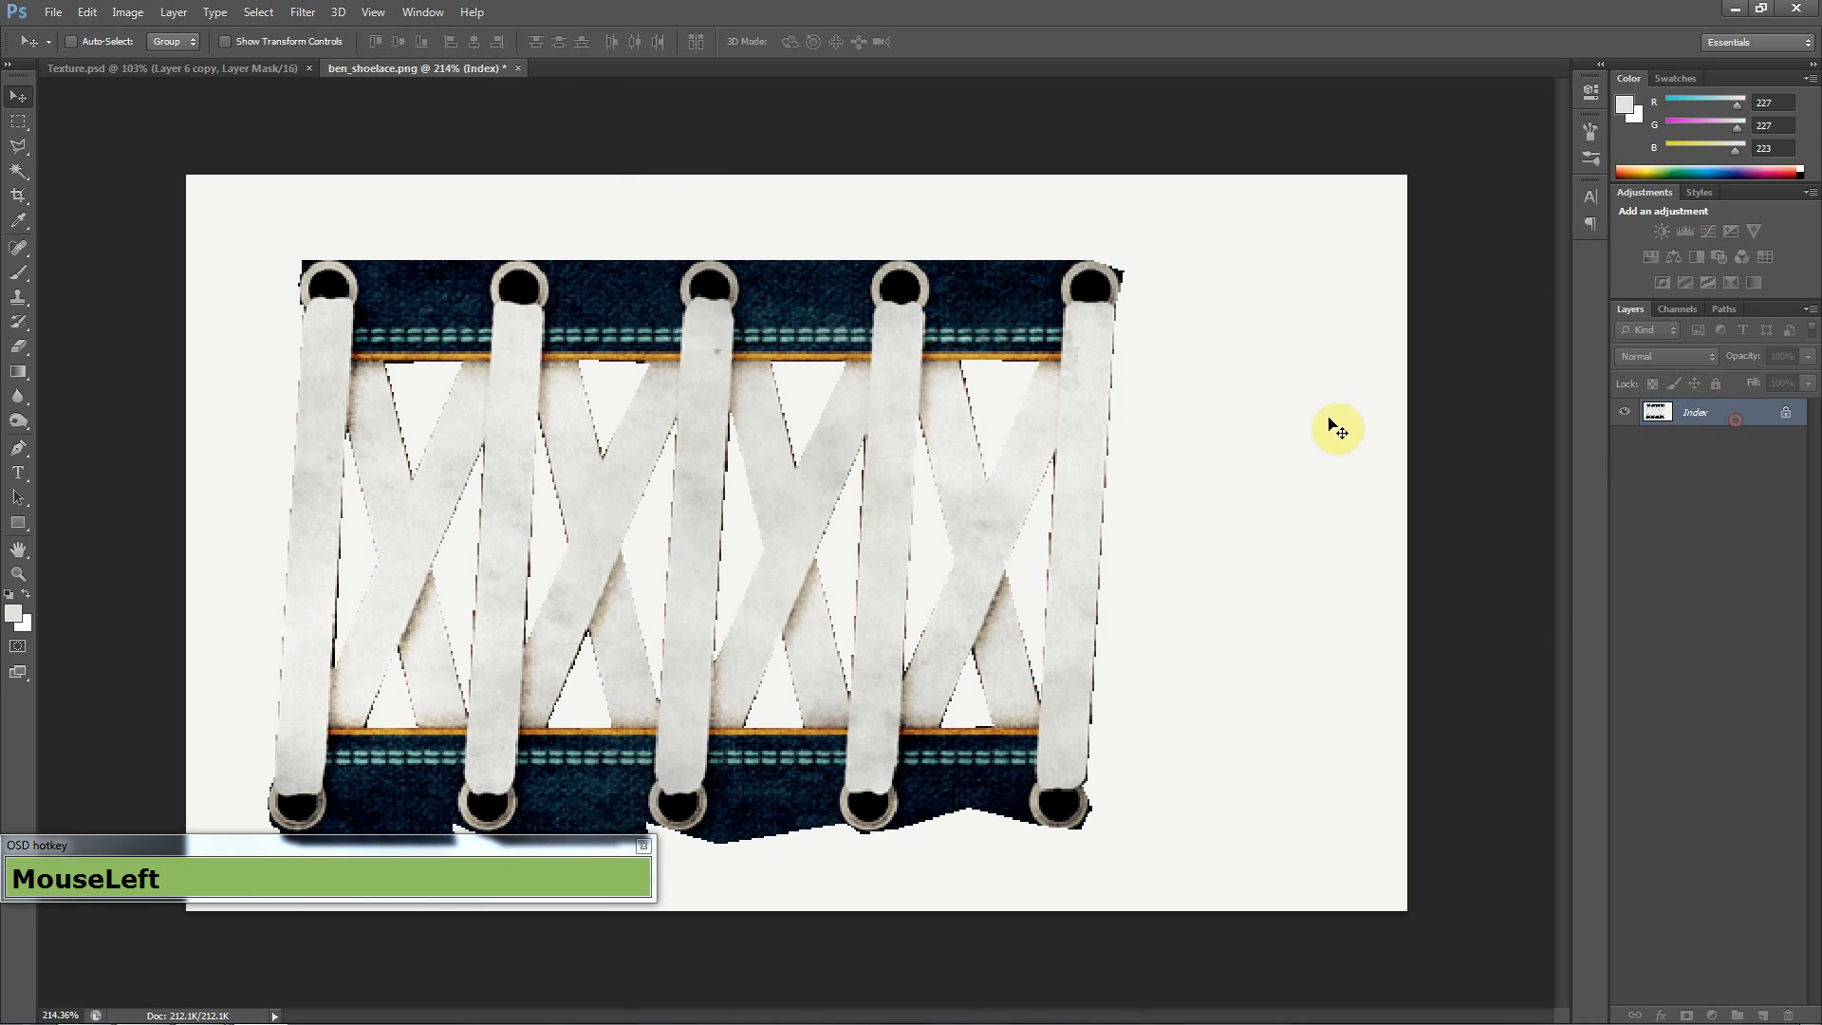
- Save the edited lace image as a PNG named 2, with smallest compression and no interlacing
{"action": "left_click", "coordinate": [59, 14]}
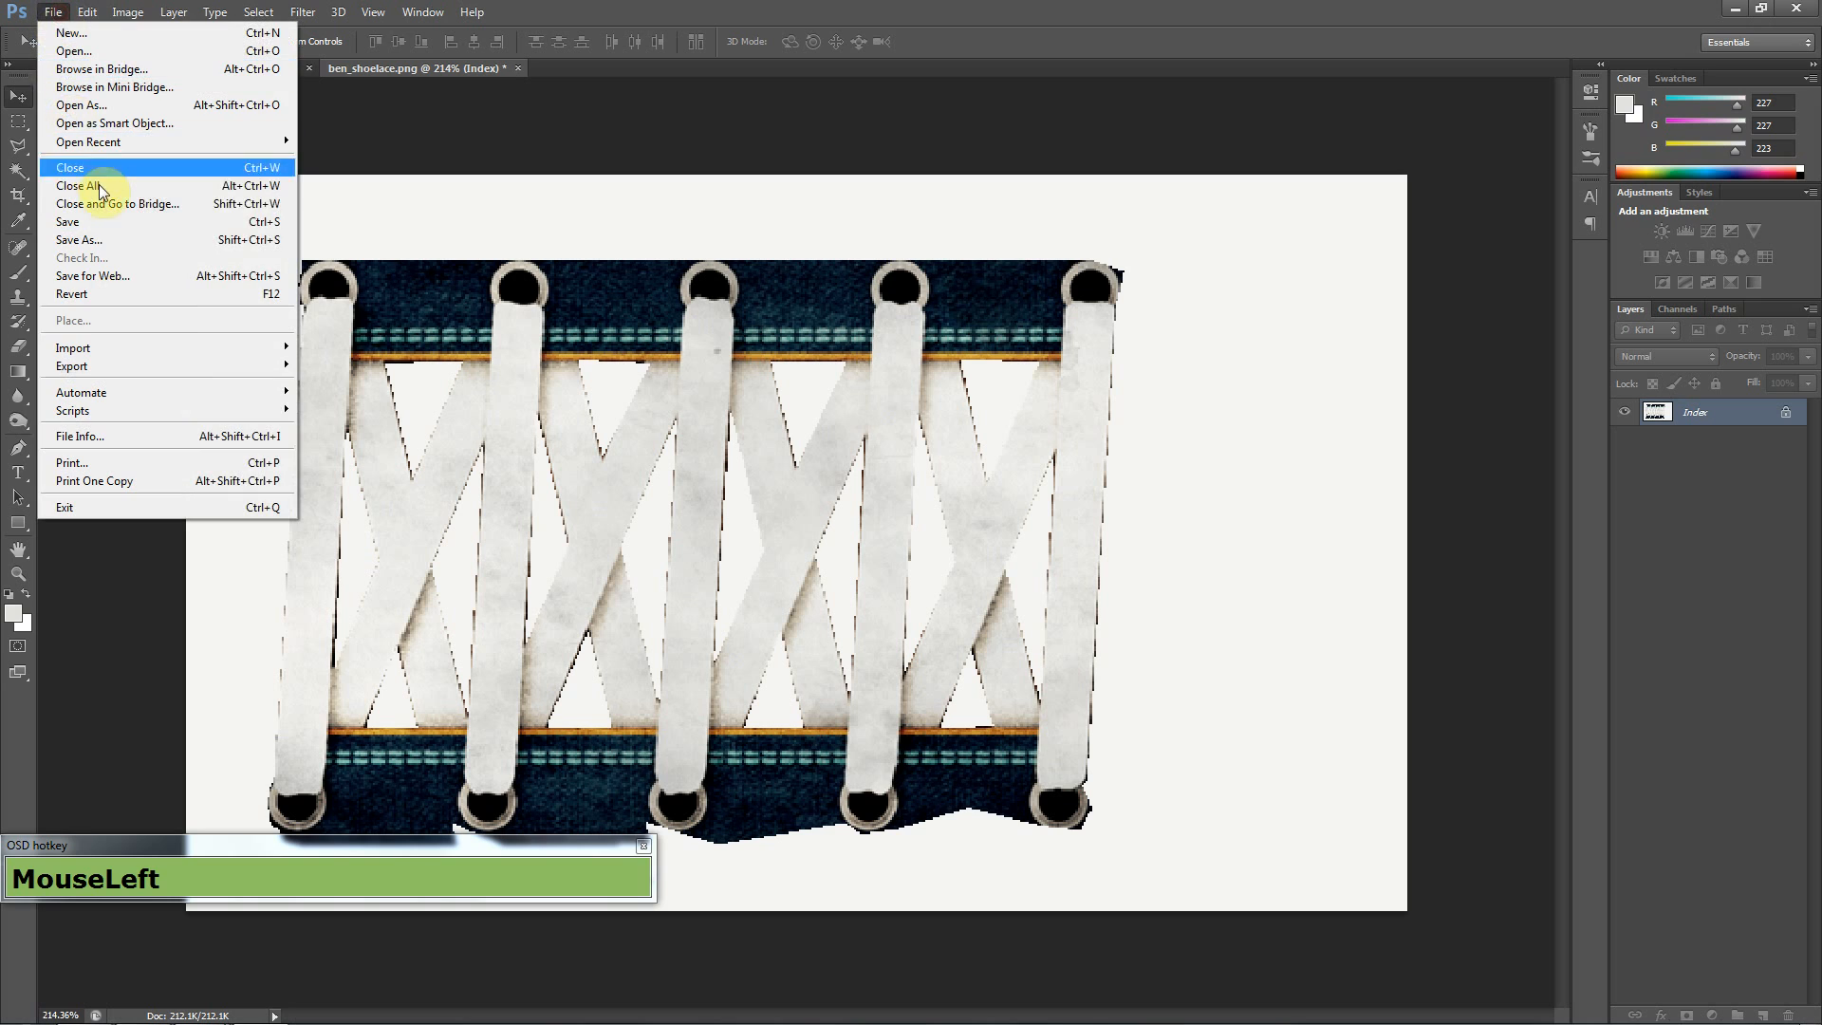
{"action": "left_click", "coordinate": [111, 239]}
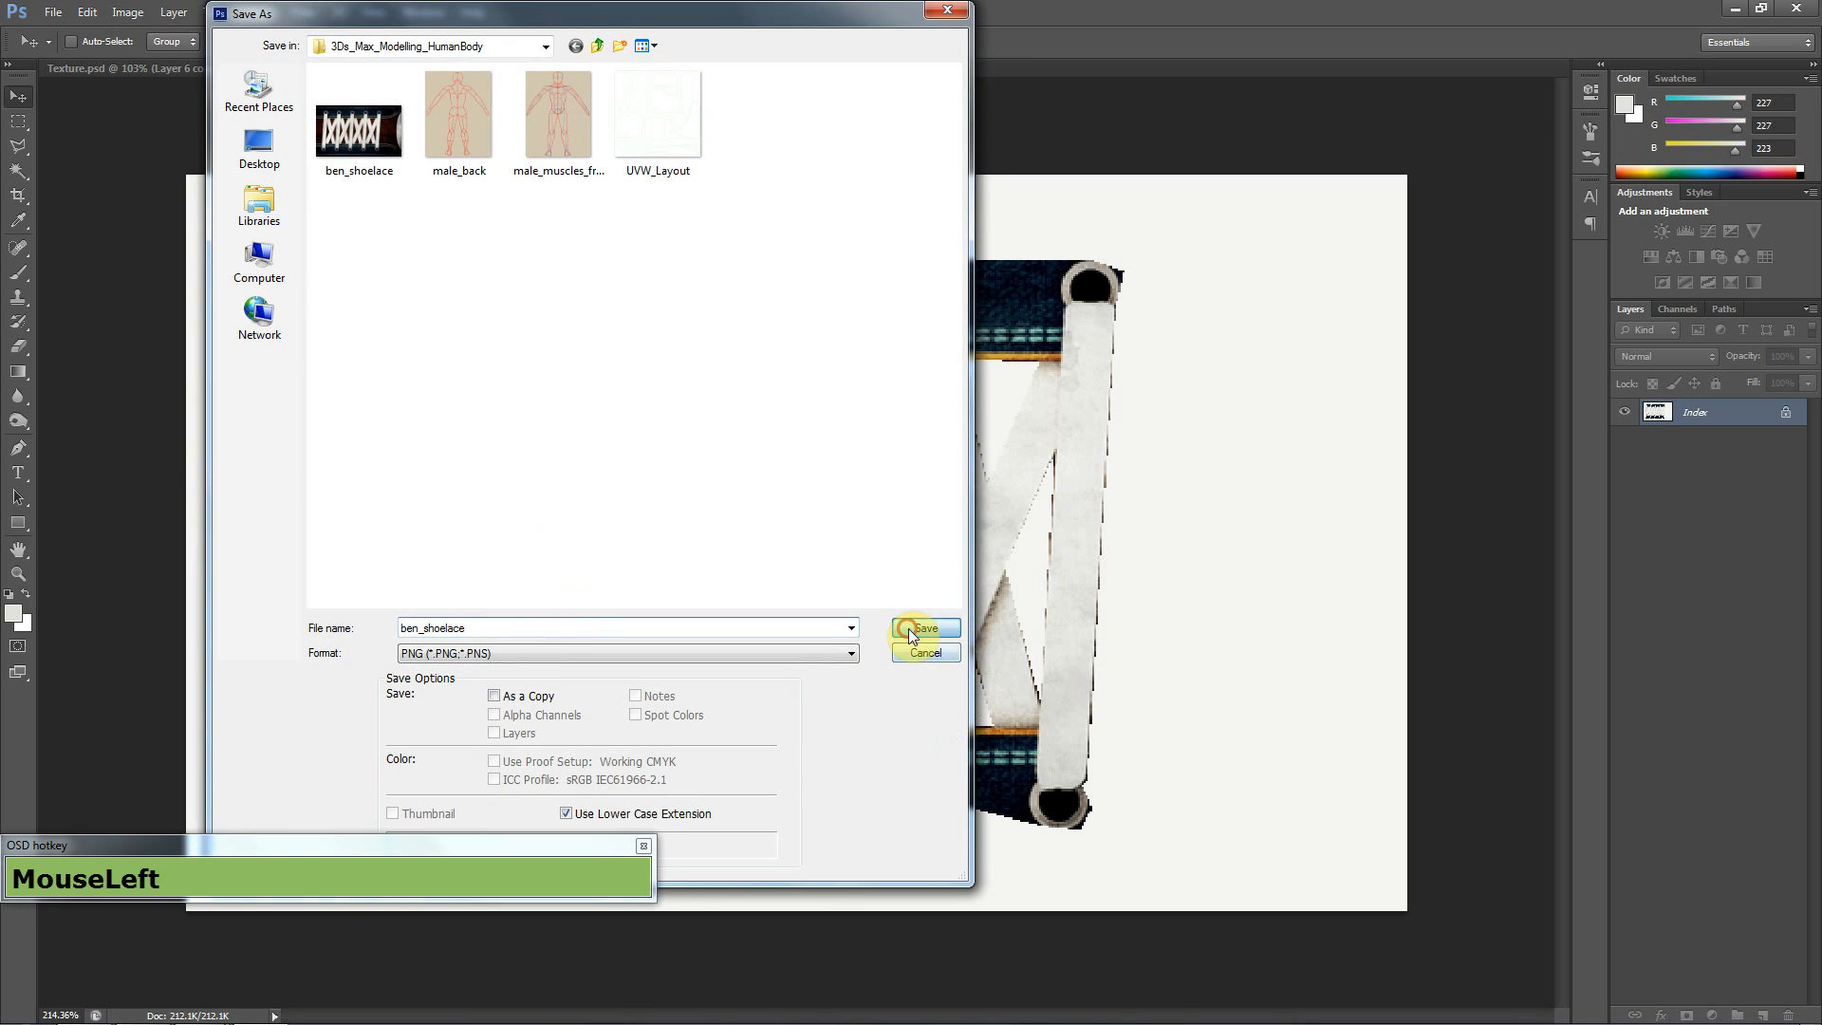
{"action": "left_click", "coordinate": [908, 628]}
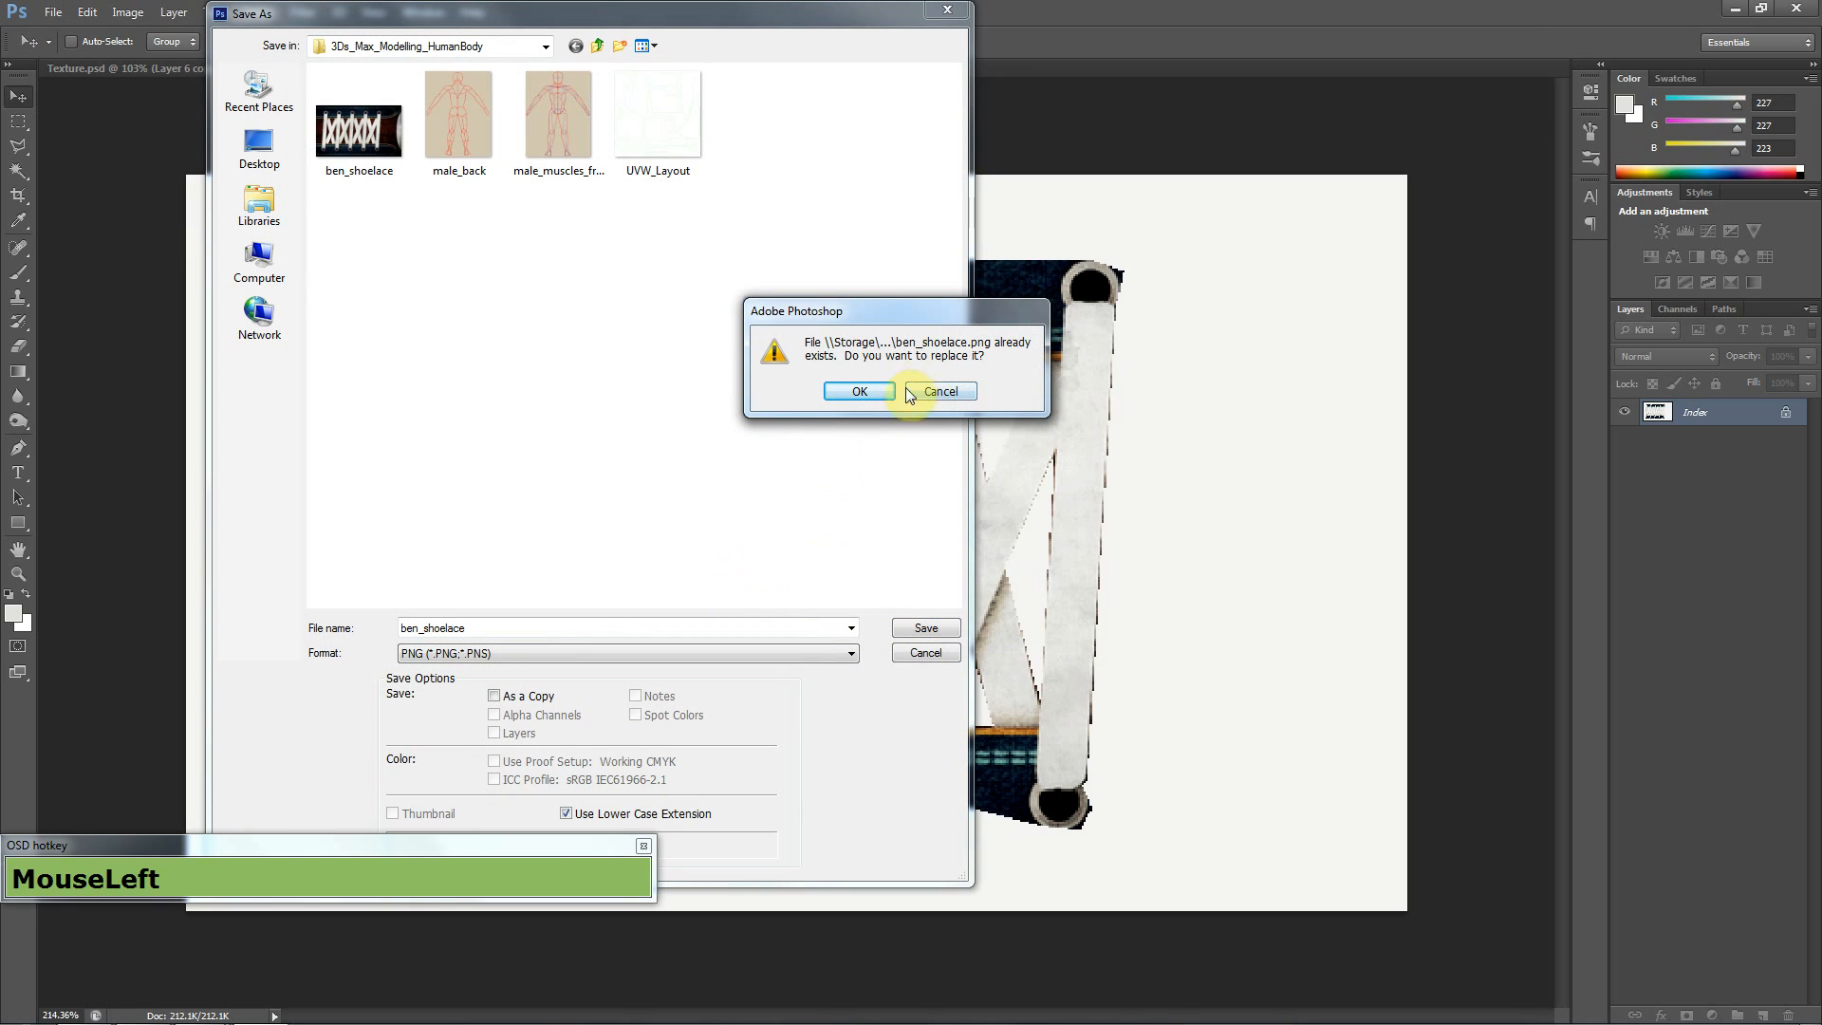
{"action": "left_click", "coordinate": [928, 393]}
{"action": "double_click", "coordinate": [618, 630]}
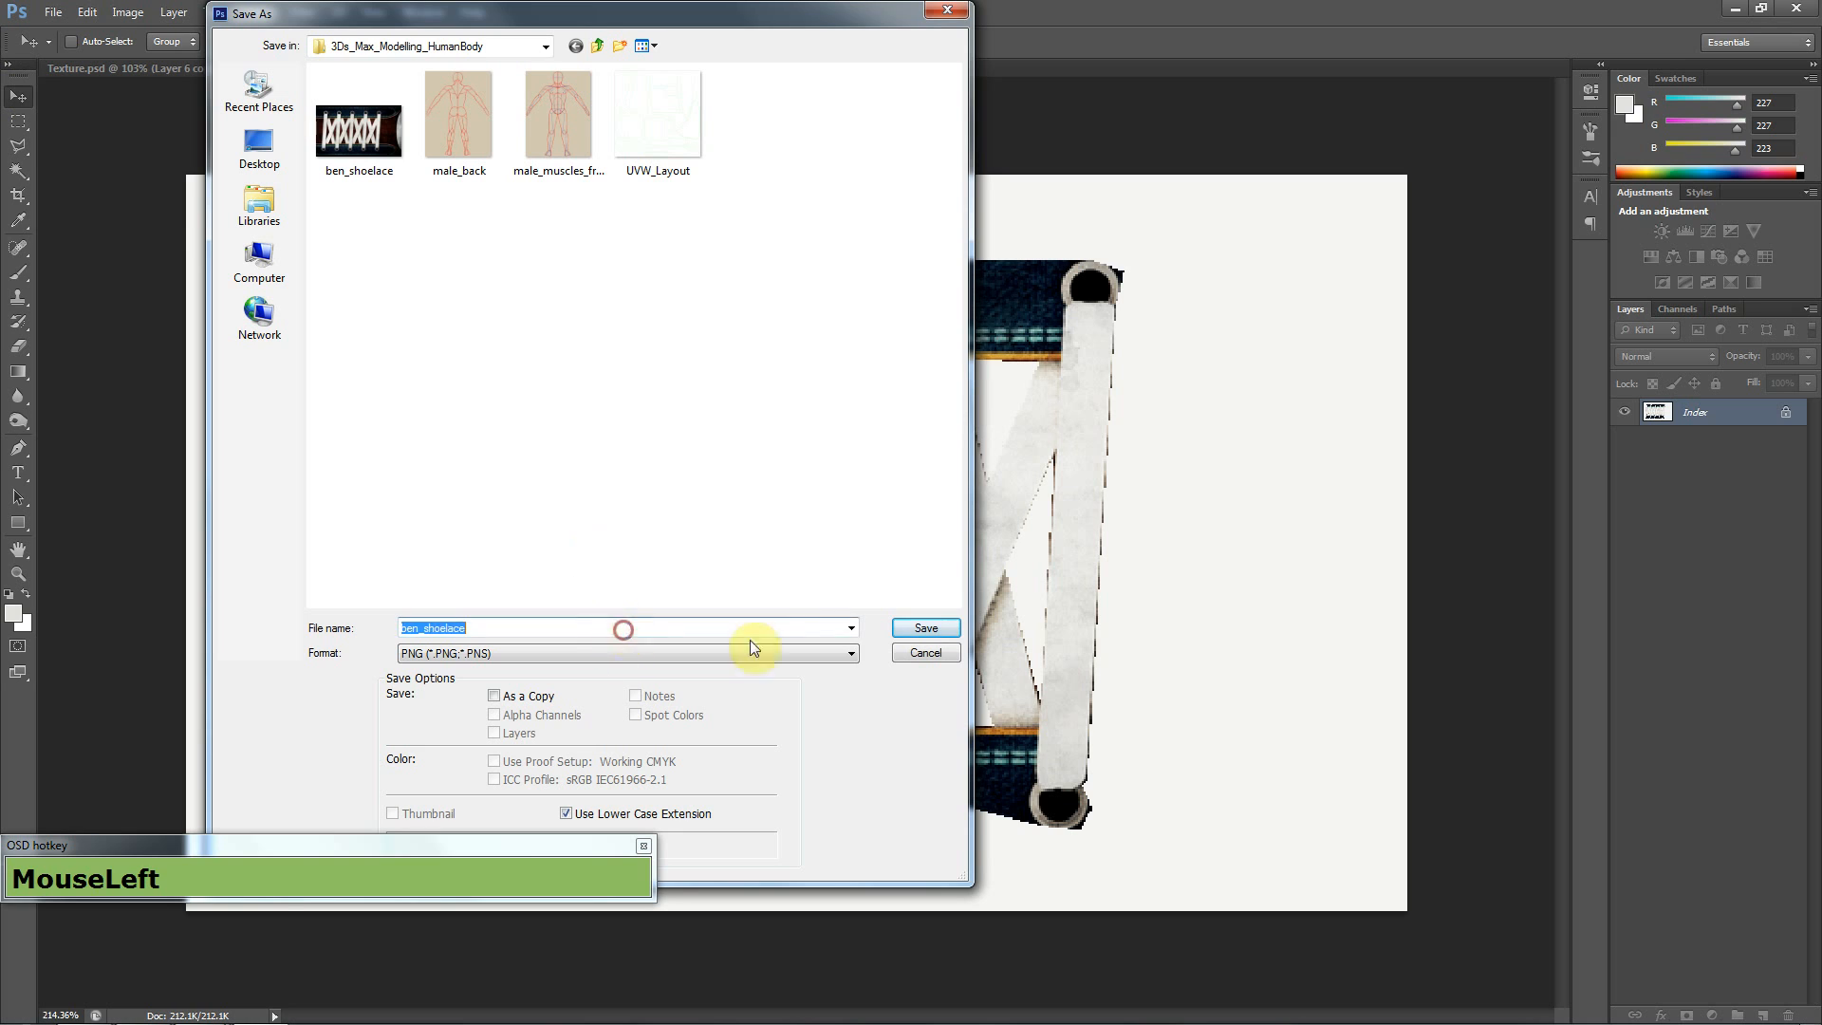
{"action": "type", "text": "2"}
{"action": "left_click", "coordinate": [897, 626]}
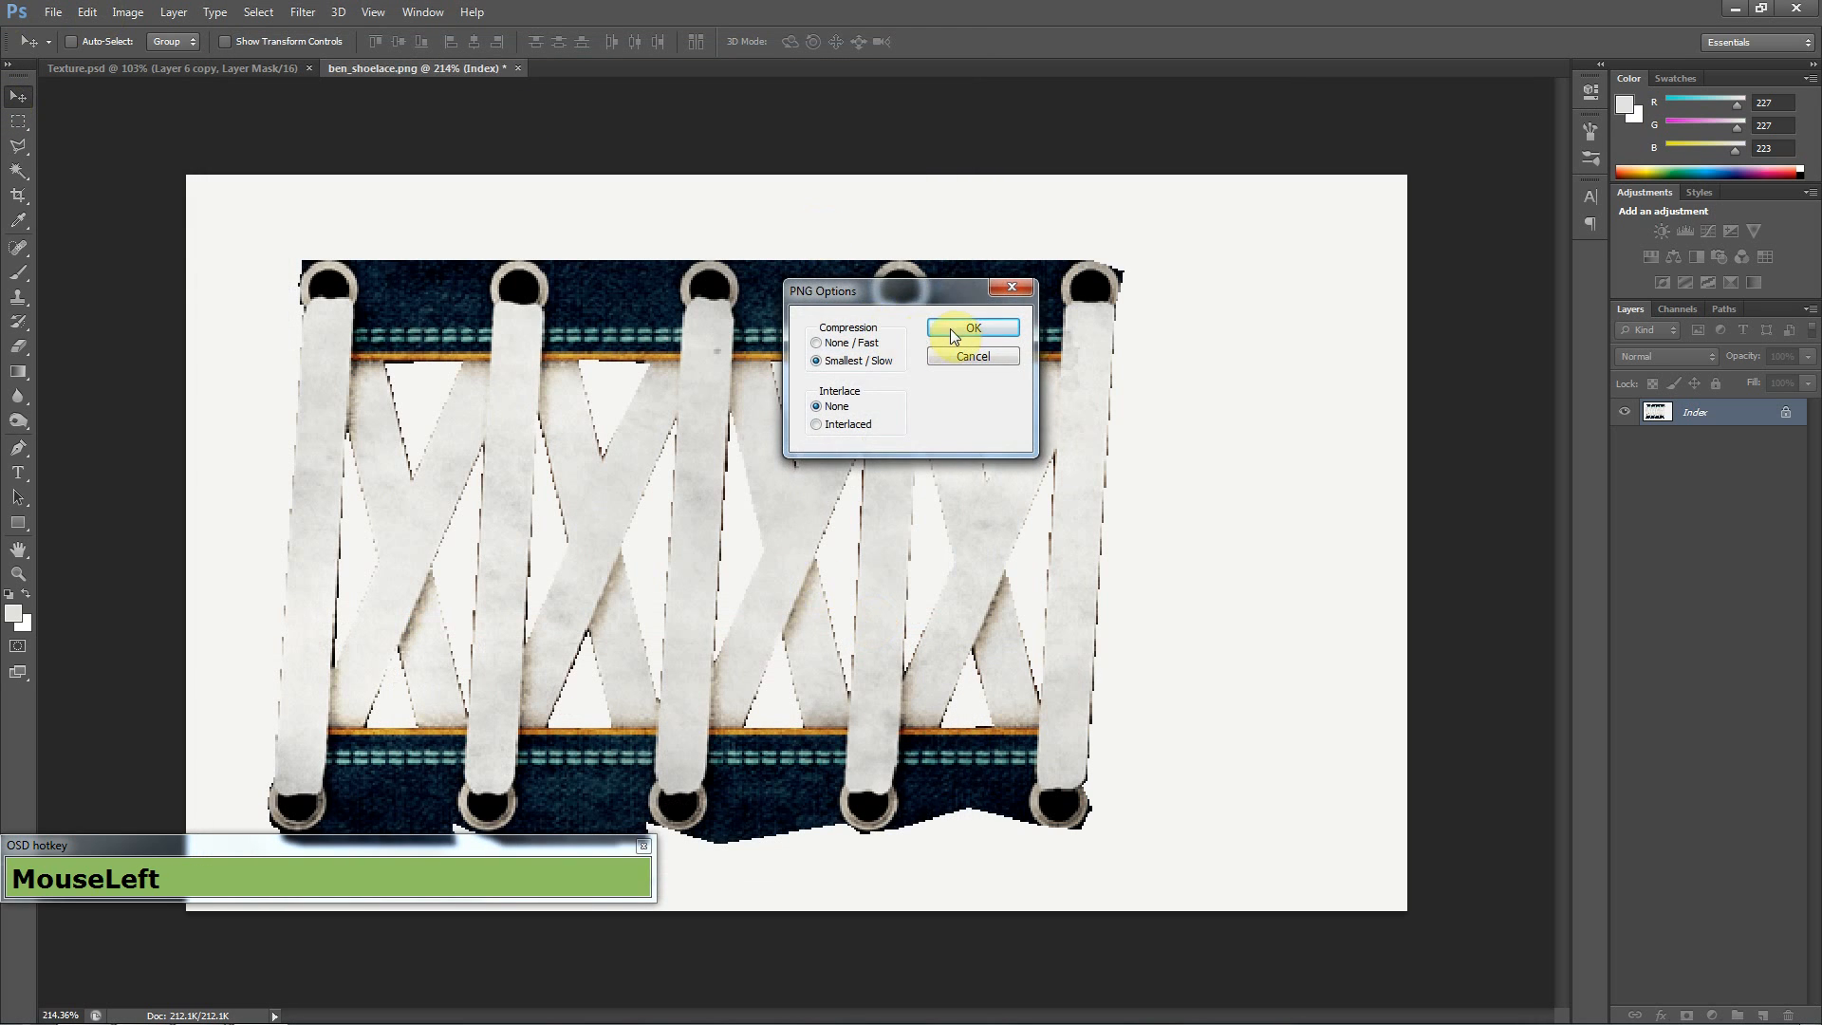
{"action": "left_click", "coordinate": [952, 327]}
- Reopen the original ben_shoelace.png from the recently opened files
{"action": "left_click", "coordinate": [55, 12]}
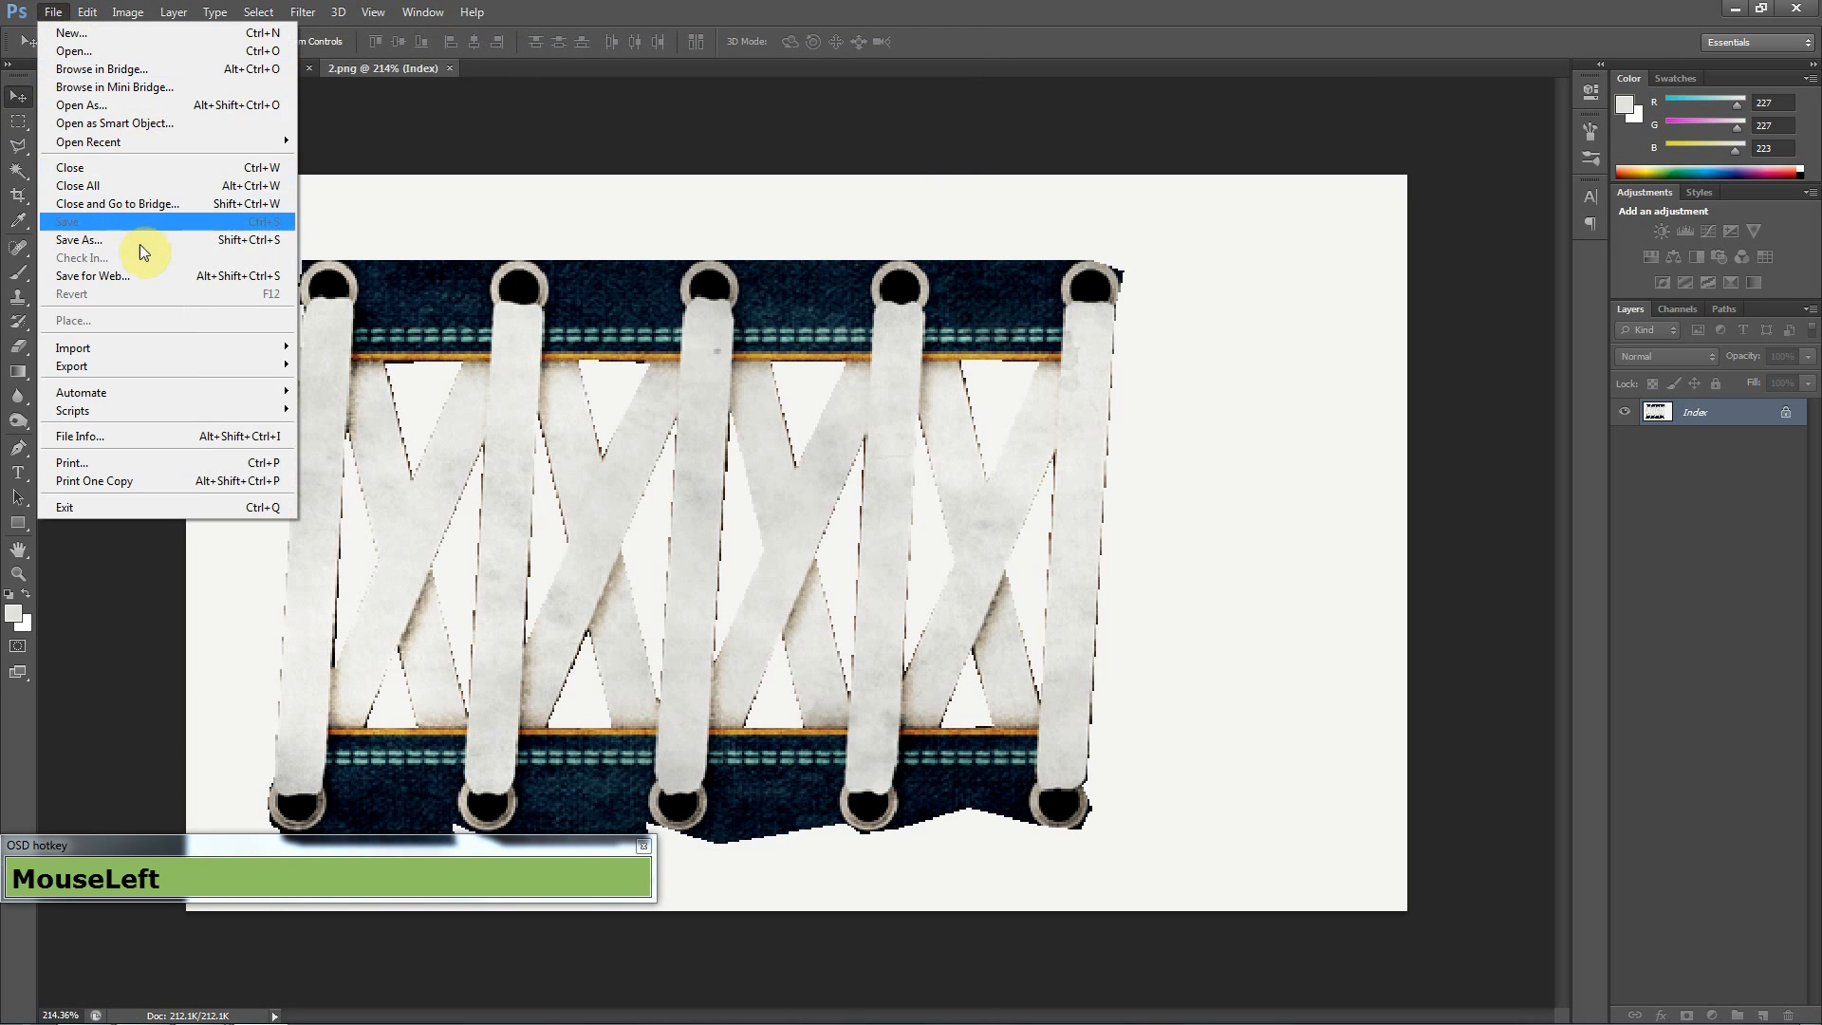
{"action": "mouse_move", "coordinate": [199, 146]}
{"action": "left_click", "coordinate": [337, 142]}
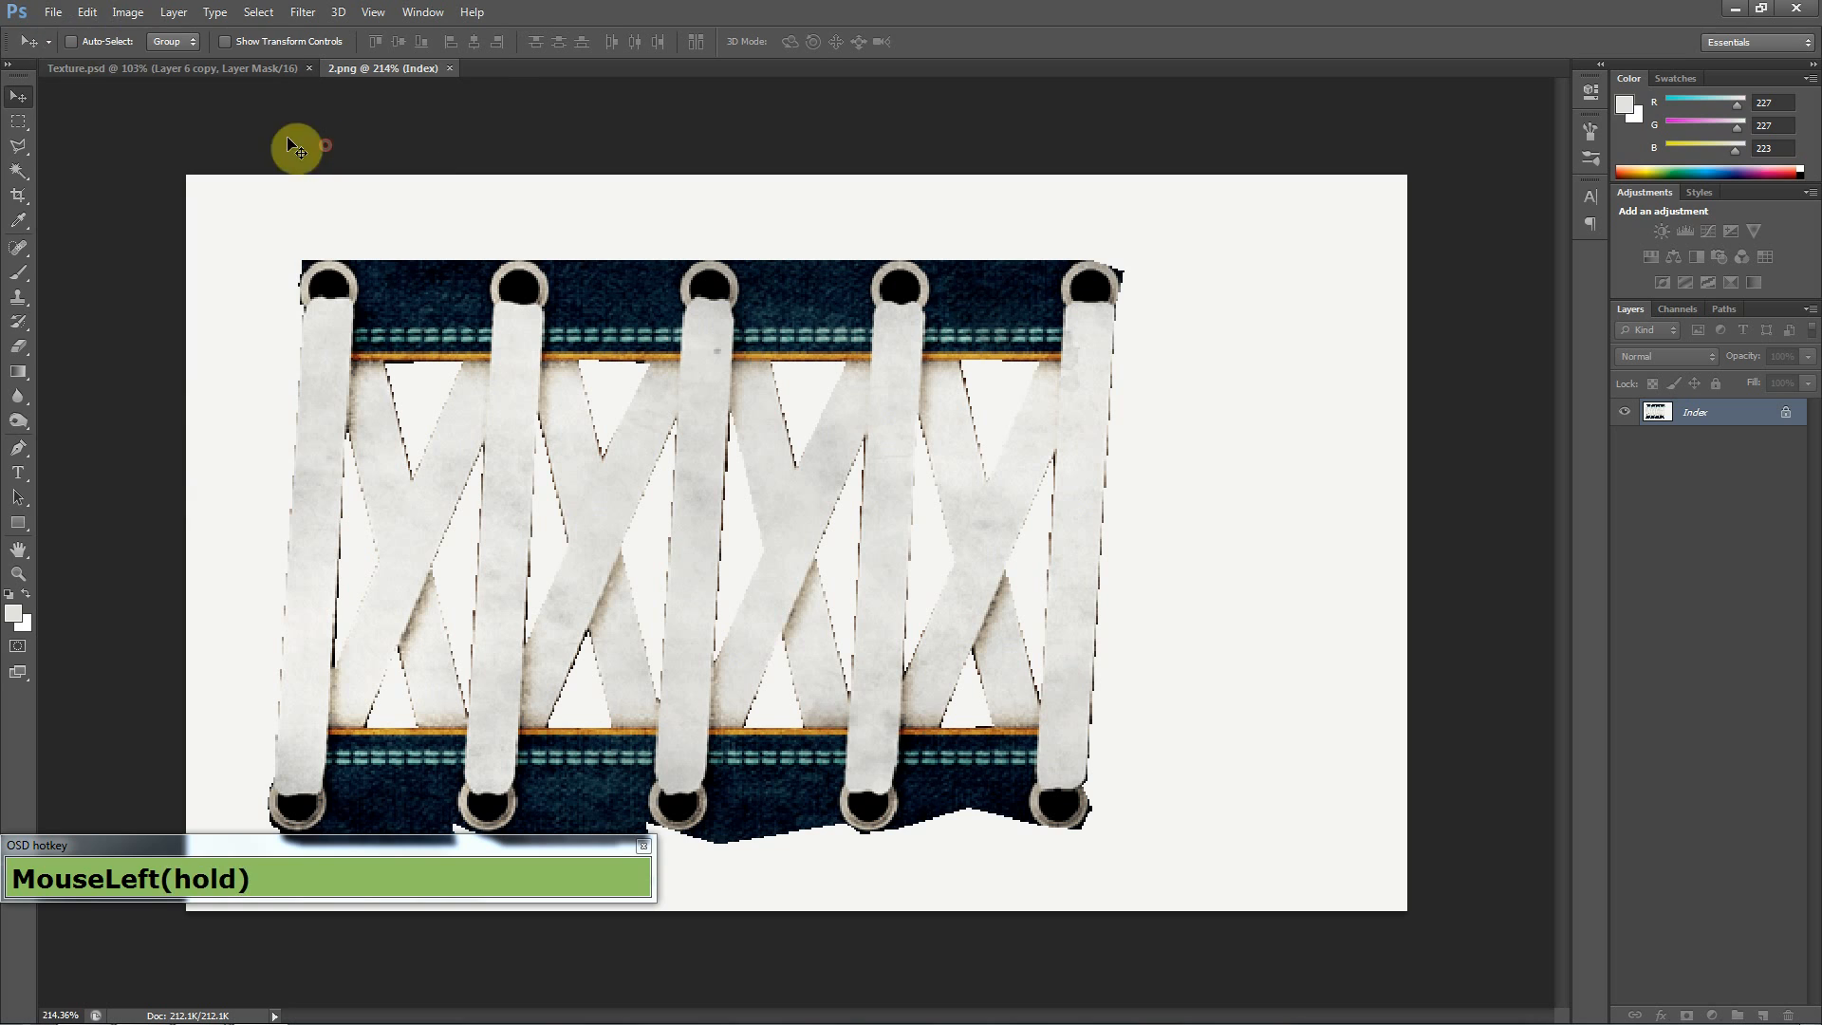
{"action": "left_click", "coordinate": [54, 15]}
{"action": "mouse_move", "coordinate": [248, 162]}
{"action": "left_click", "coordinate": [376, 163]}
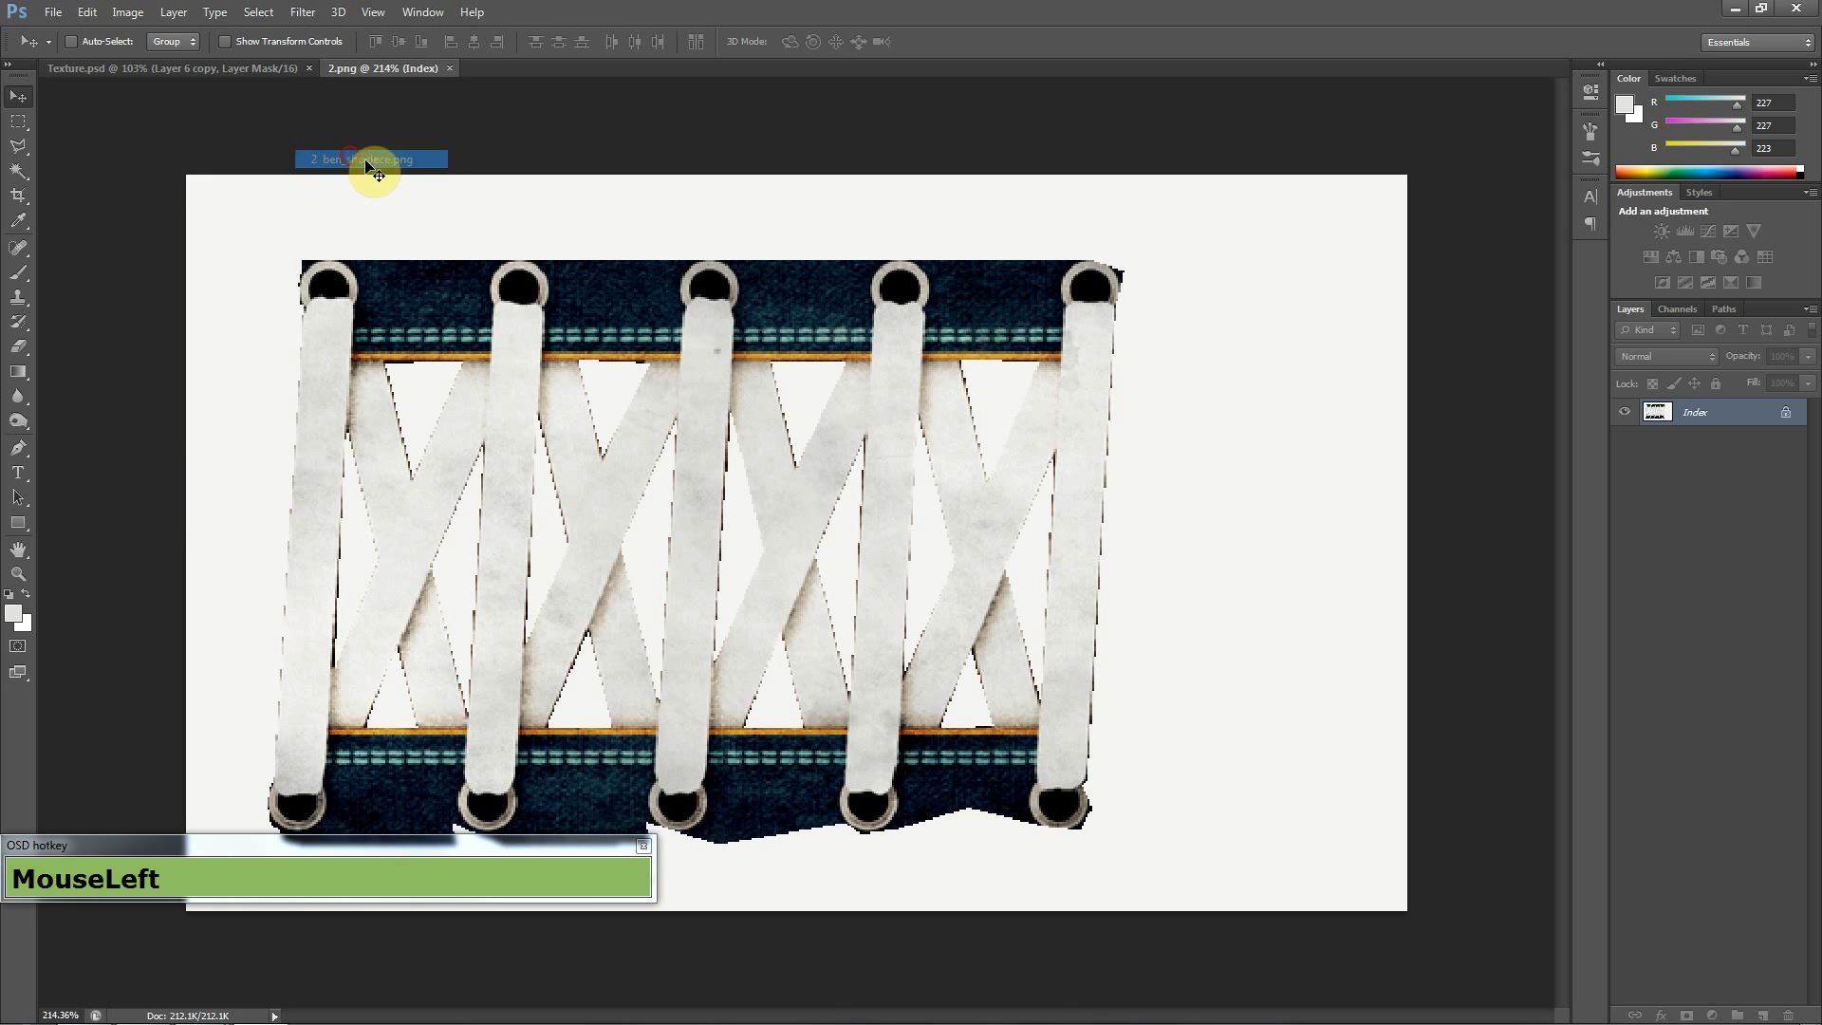
- Try selecting the first laces and upper eyelet rings with the Magic Wand, then clear the selection
{"action": "scroll", "coordinate": [882, 517], "scroll_direction": "up", "scroll_amount": 4}
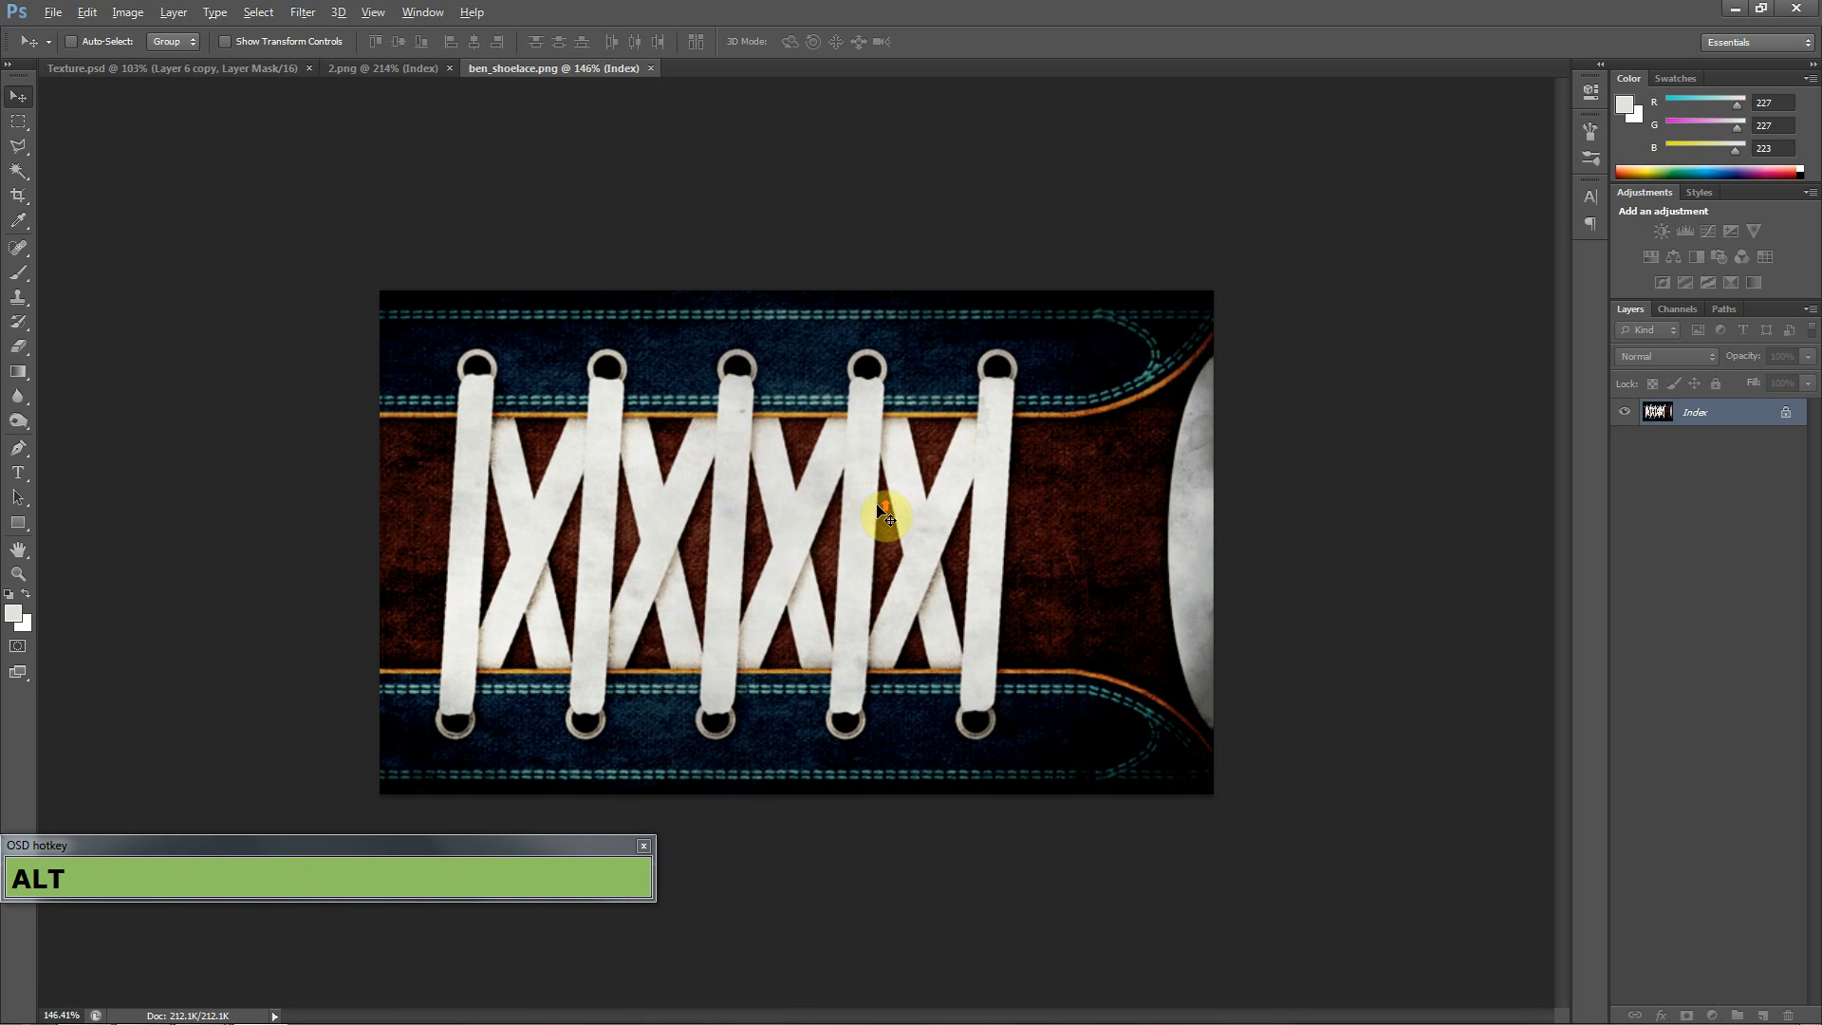
{"action": "scroll", "coordinate": [887, 517], "scroll_direction": "up", "scroll_amount": 1}
{"action": "left_click", "coordinate": [21, 174]}
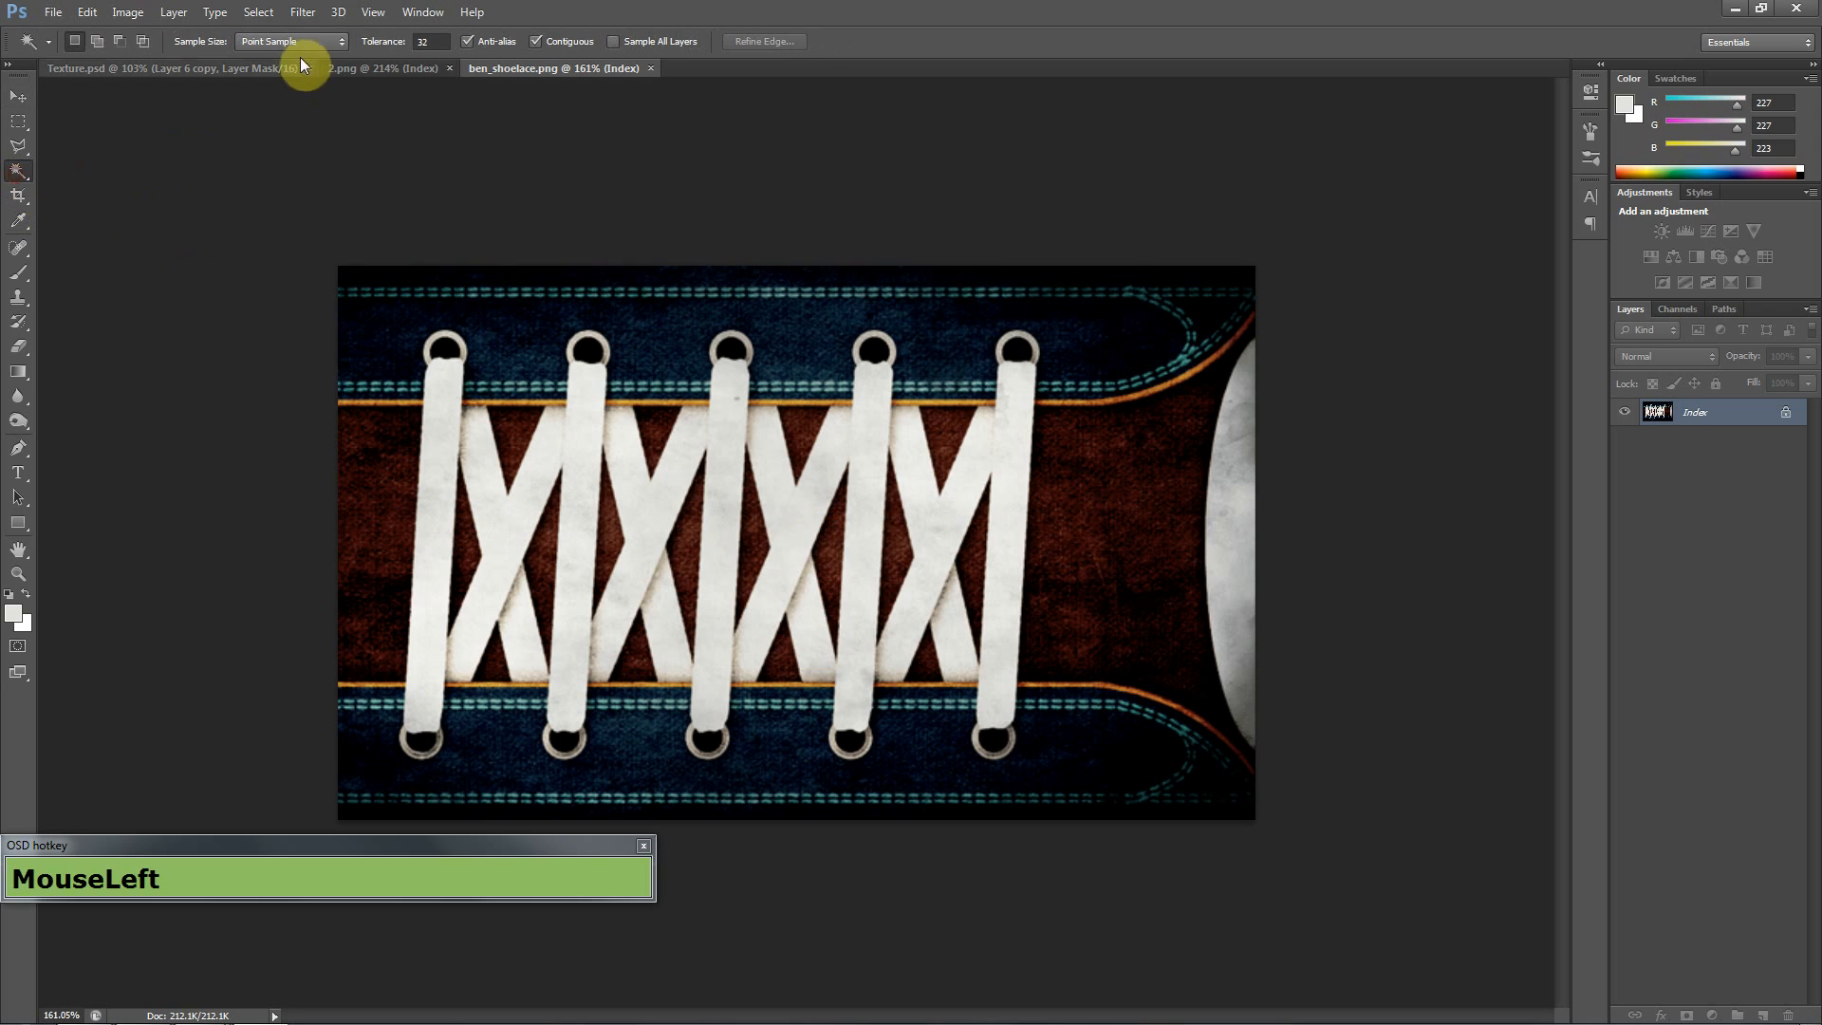
{"action": "left_click", "coordinate": [441, 458]}
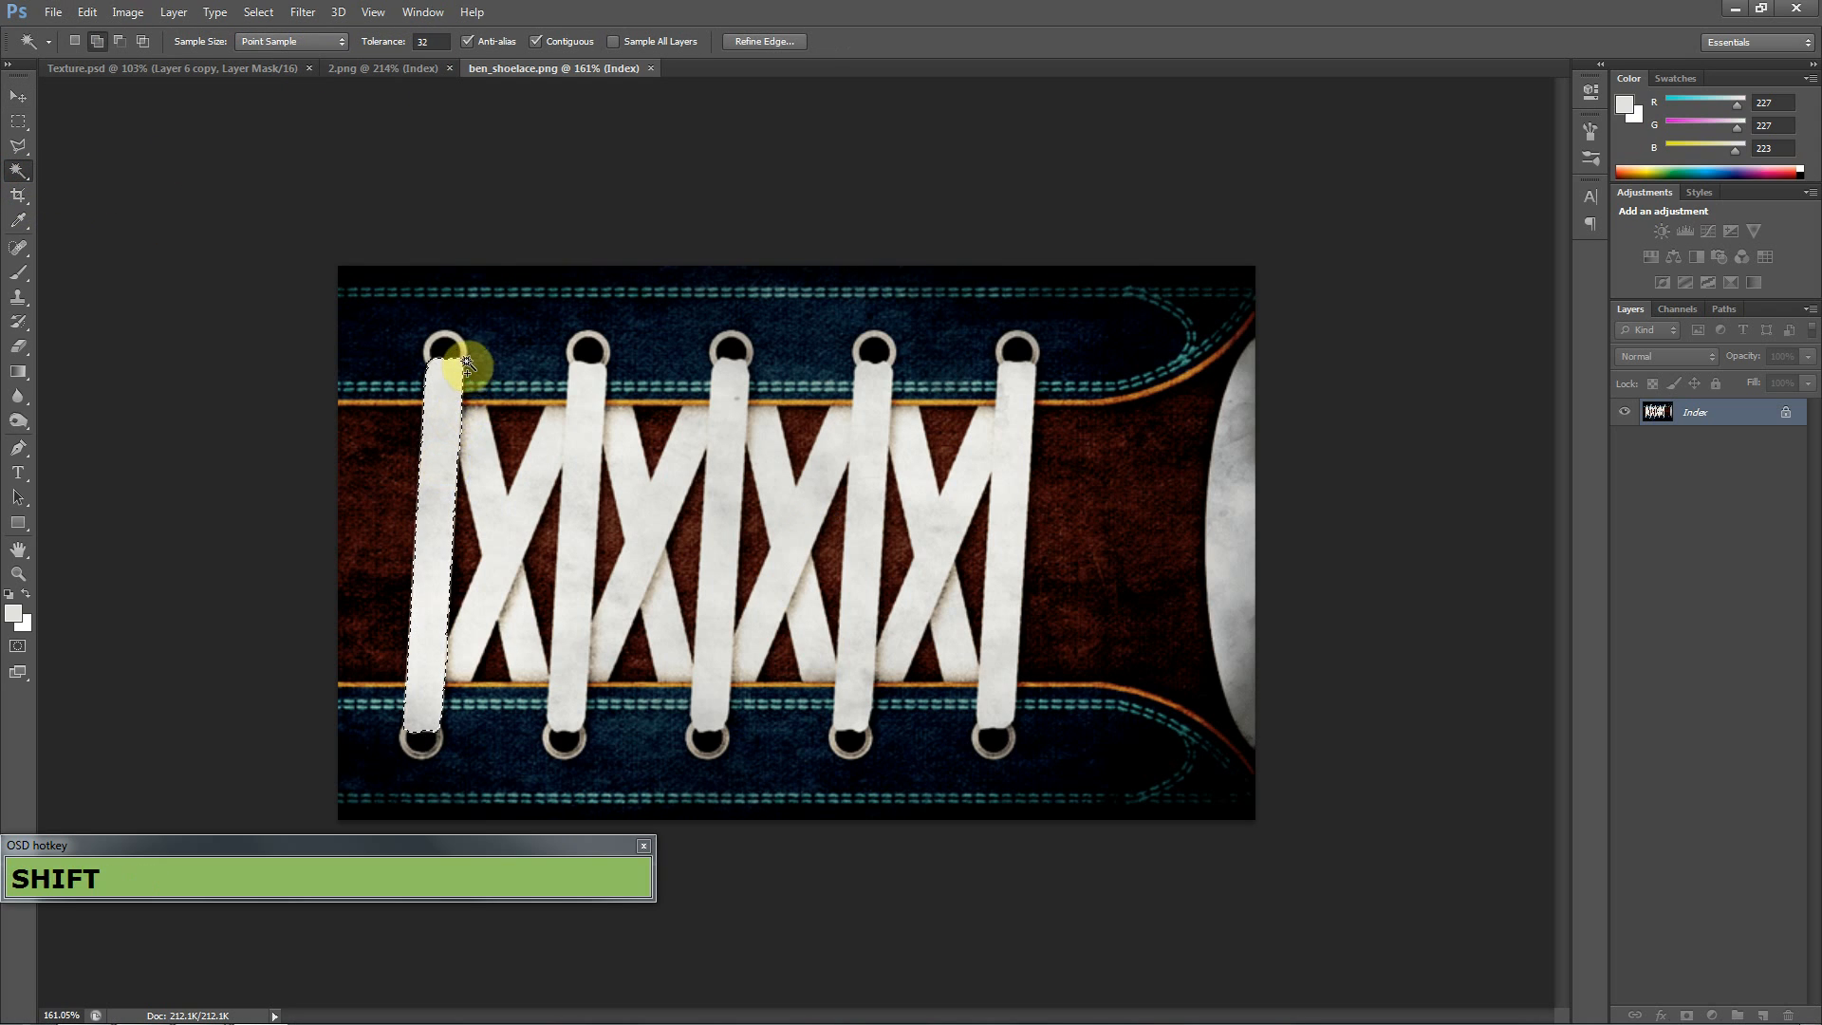
{"action": "left_click", "coordinate": [461, 354], "text": "shift"}
{"action": "left_click", "coordinate": [479, 438], "text": "shift"}
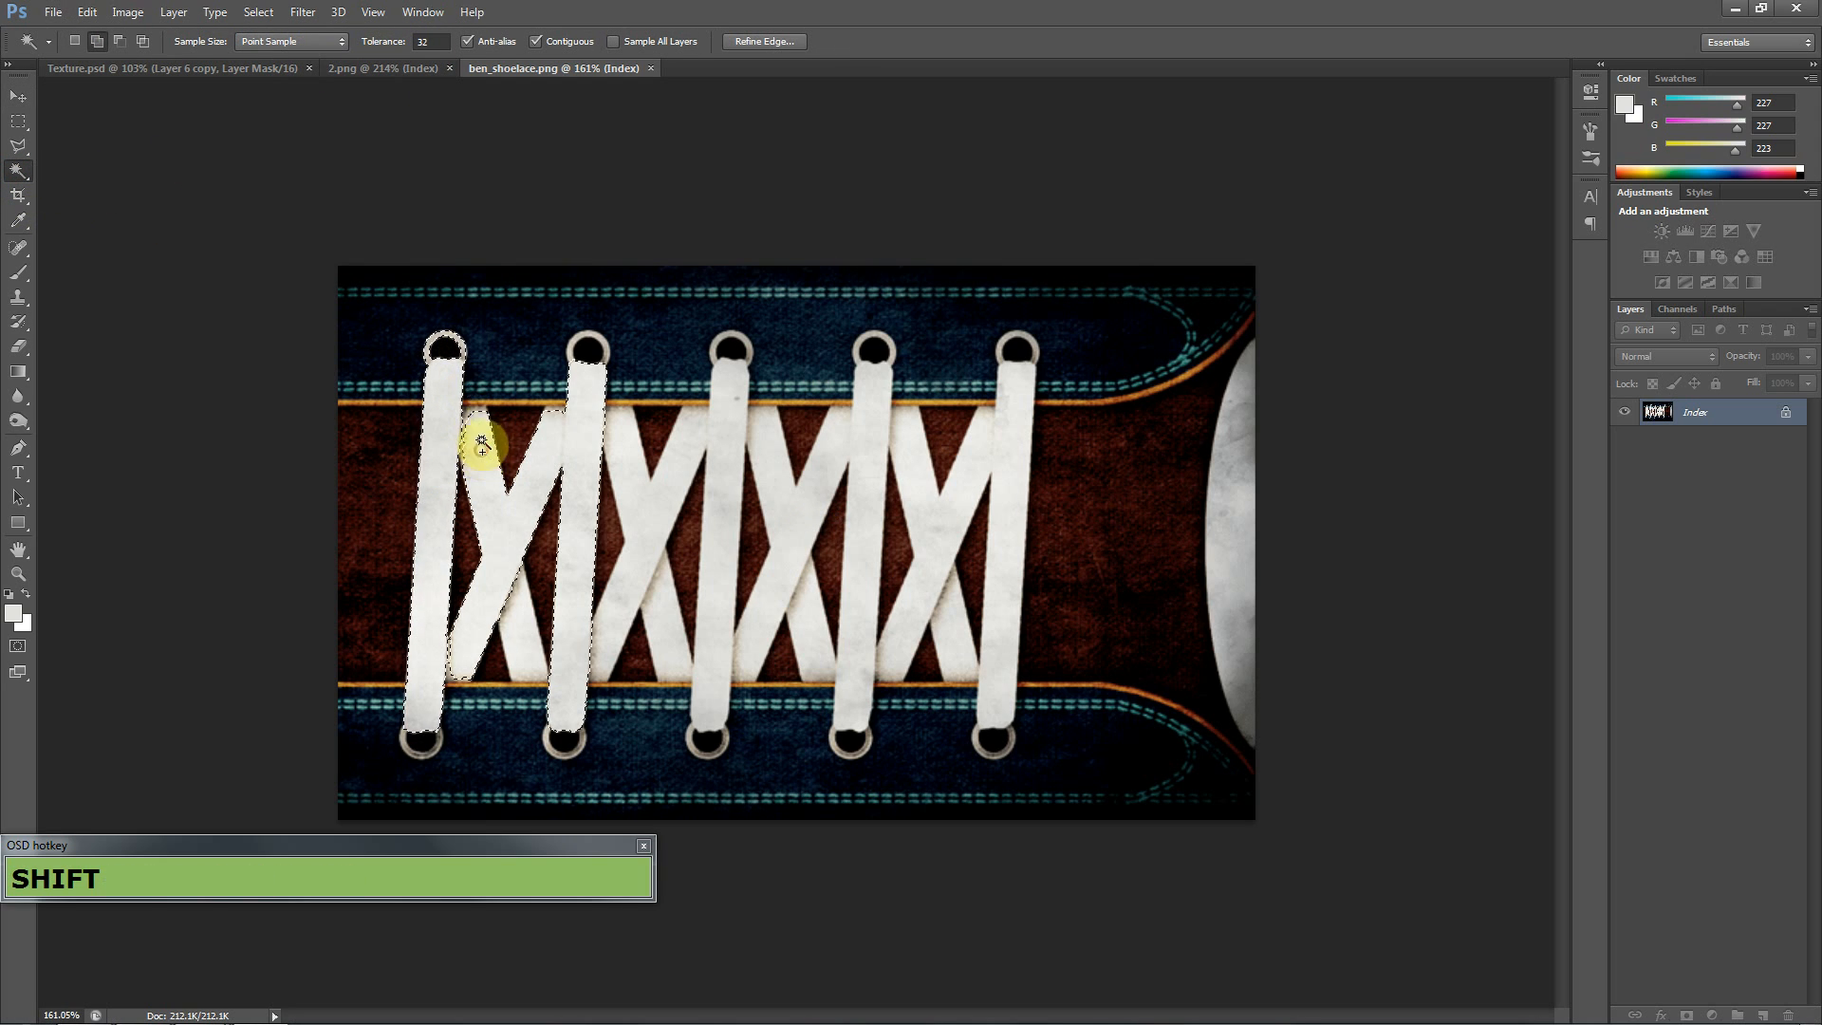
{"action": "left_click", "coordinate": [466, 416], "text": "shift"}
{"action": "left_click", "coordinate": [461, 438], "text": "shift"}
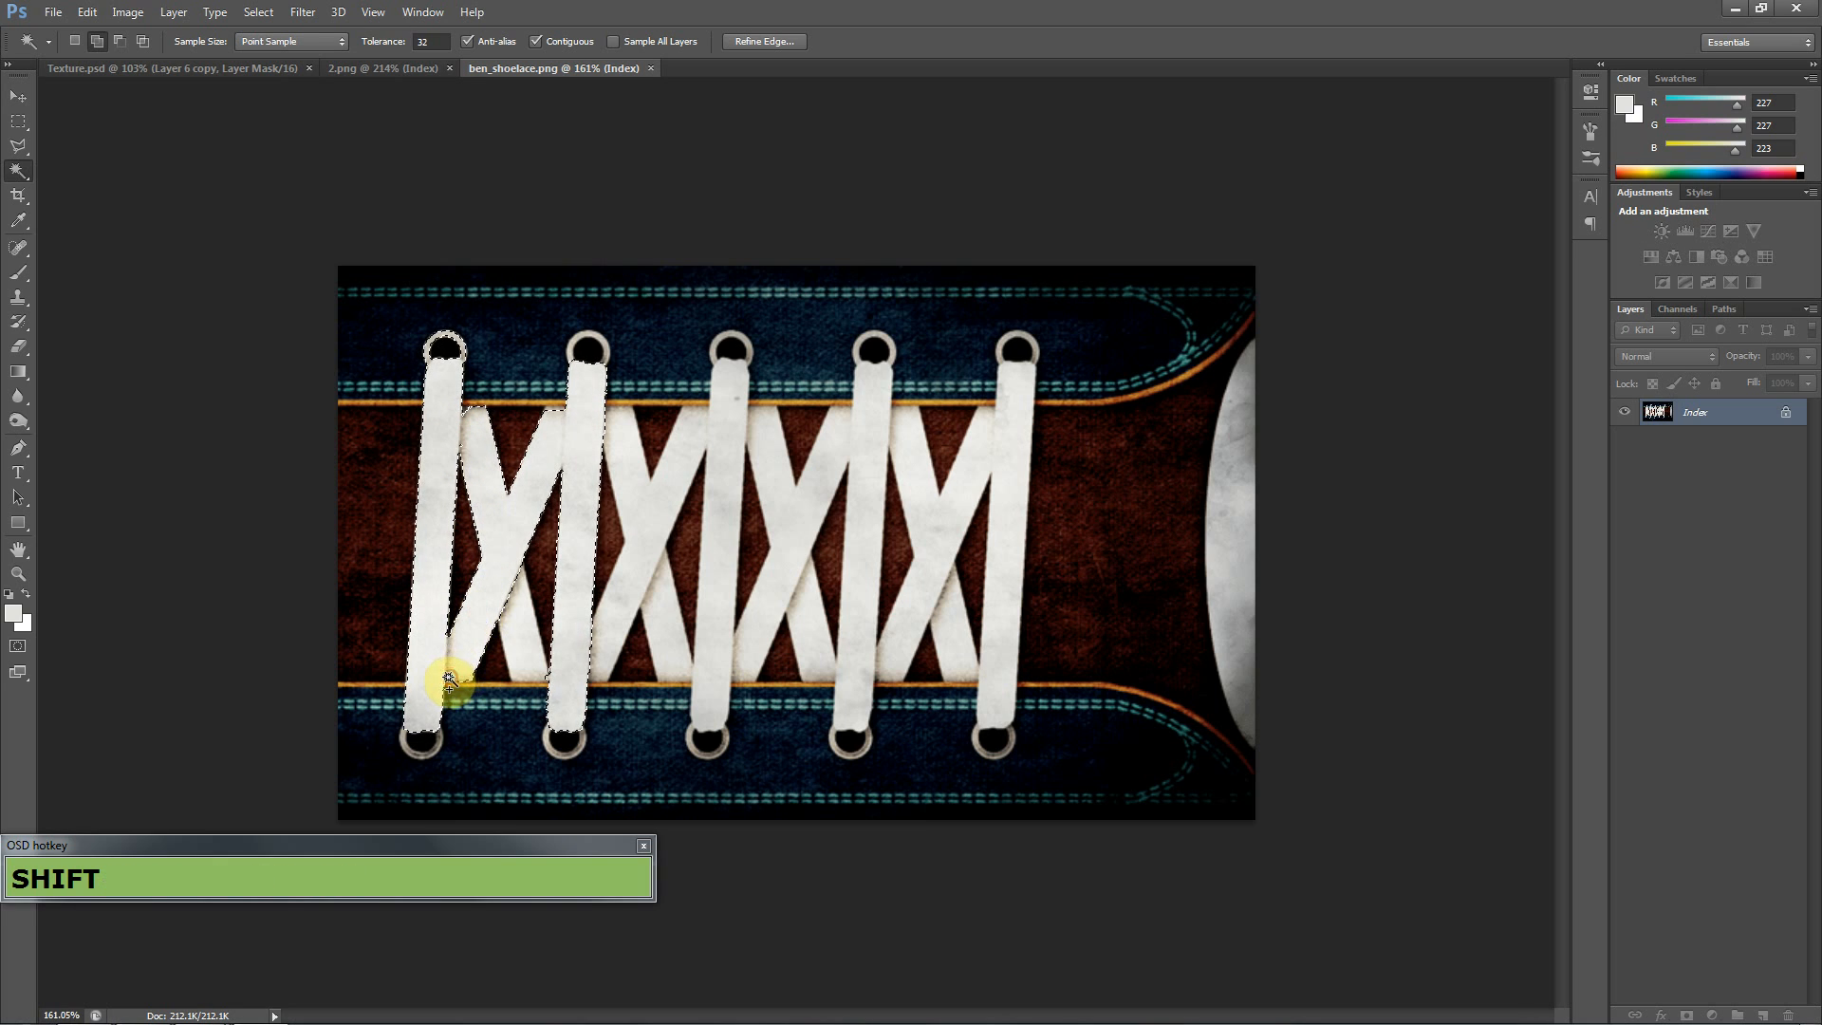
{"action": "left_click", "coordinate": [490, 657], "text": "shift"}
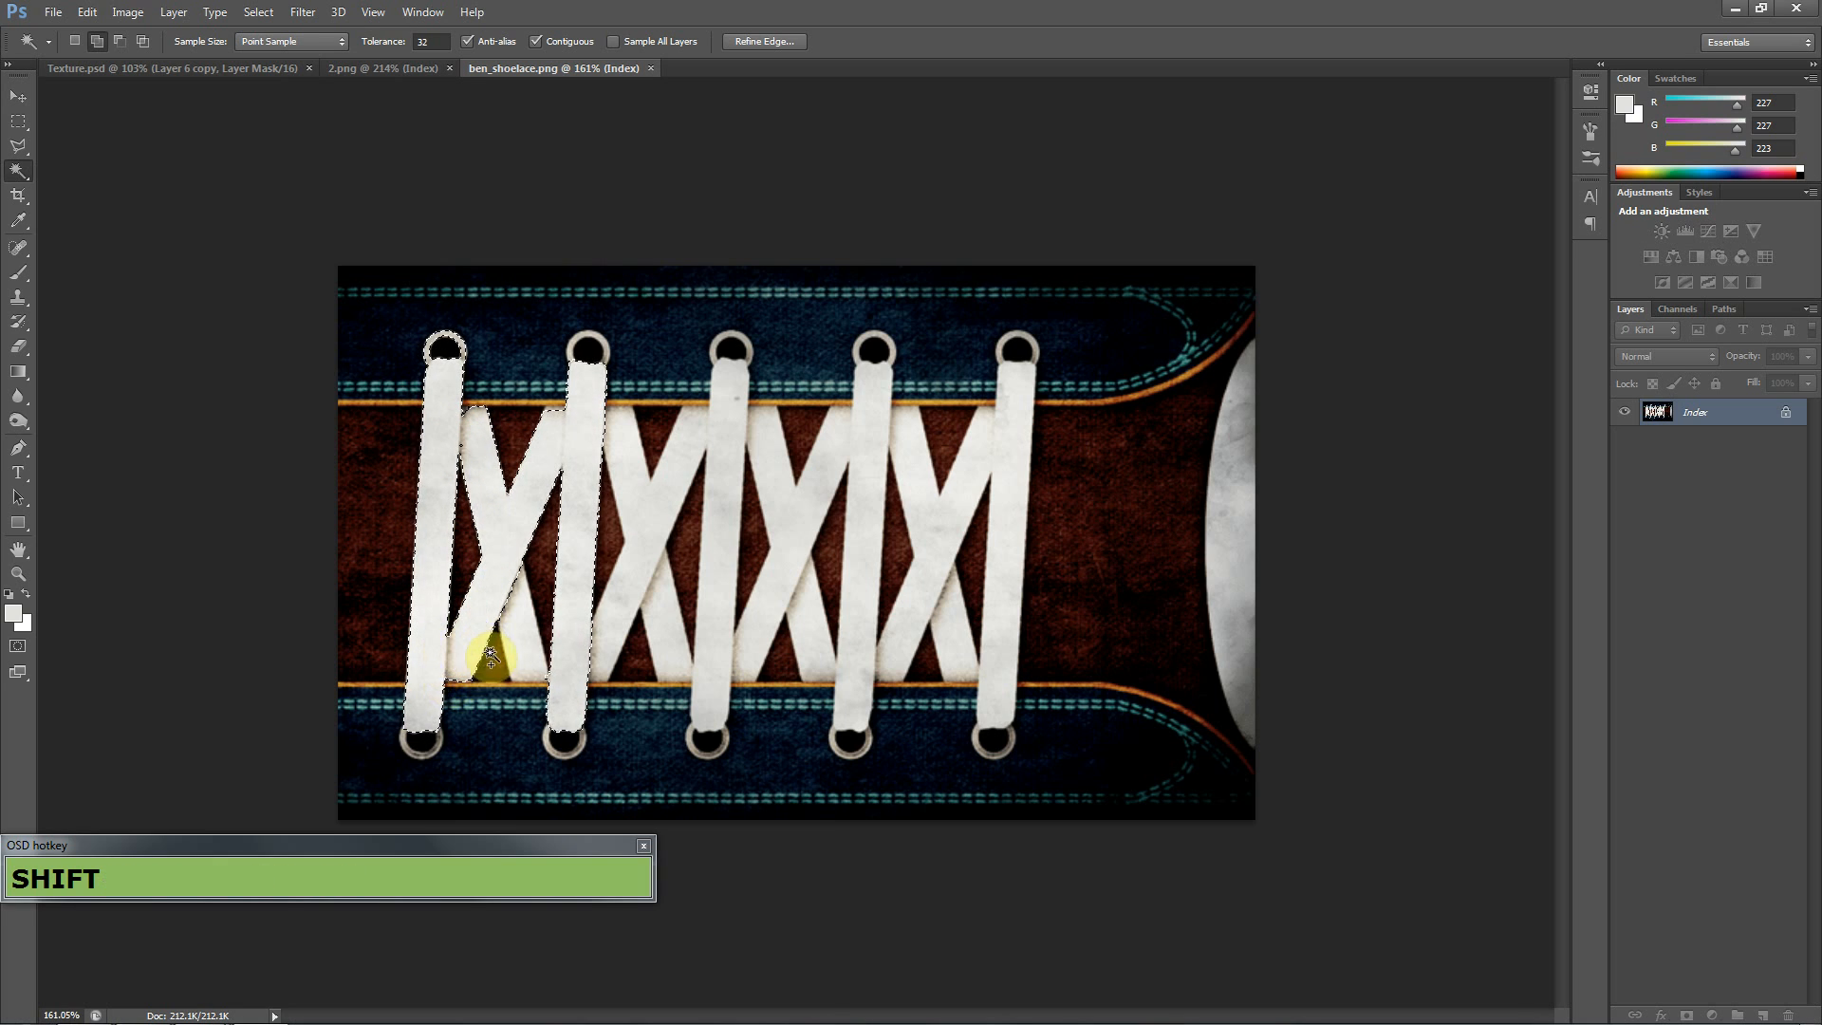
{"action": "left_click", "coordinate": [512, 600], "text": "shift"}
{"action": "left_click", "coordinate": [500, 602], "text": "shift"}
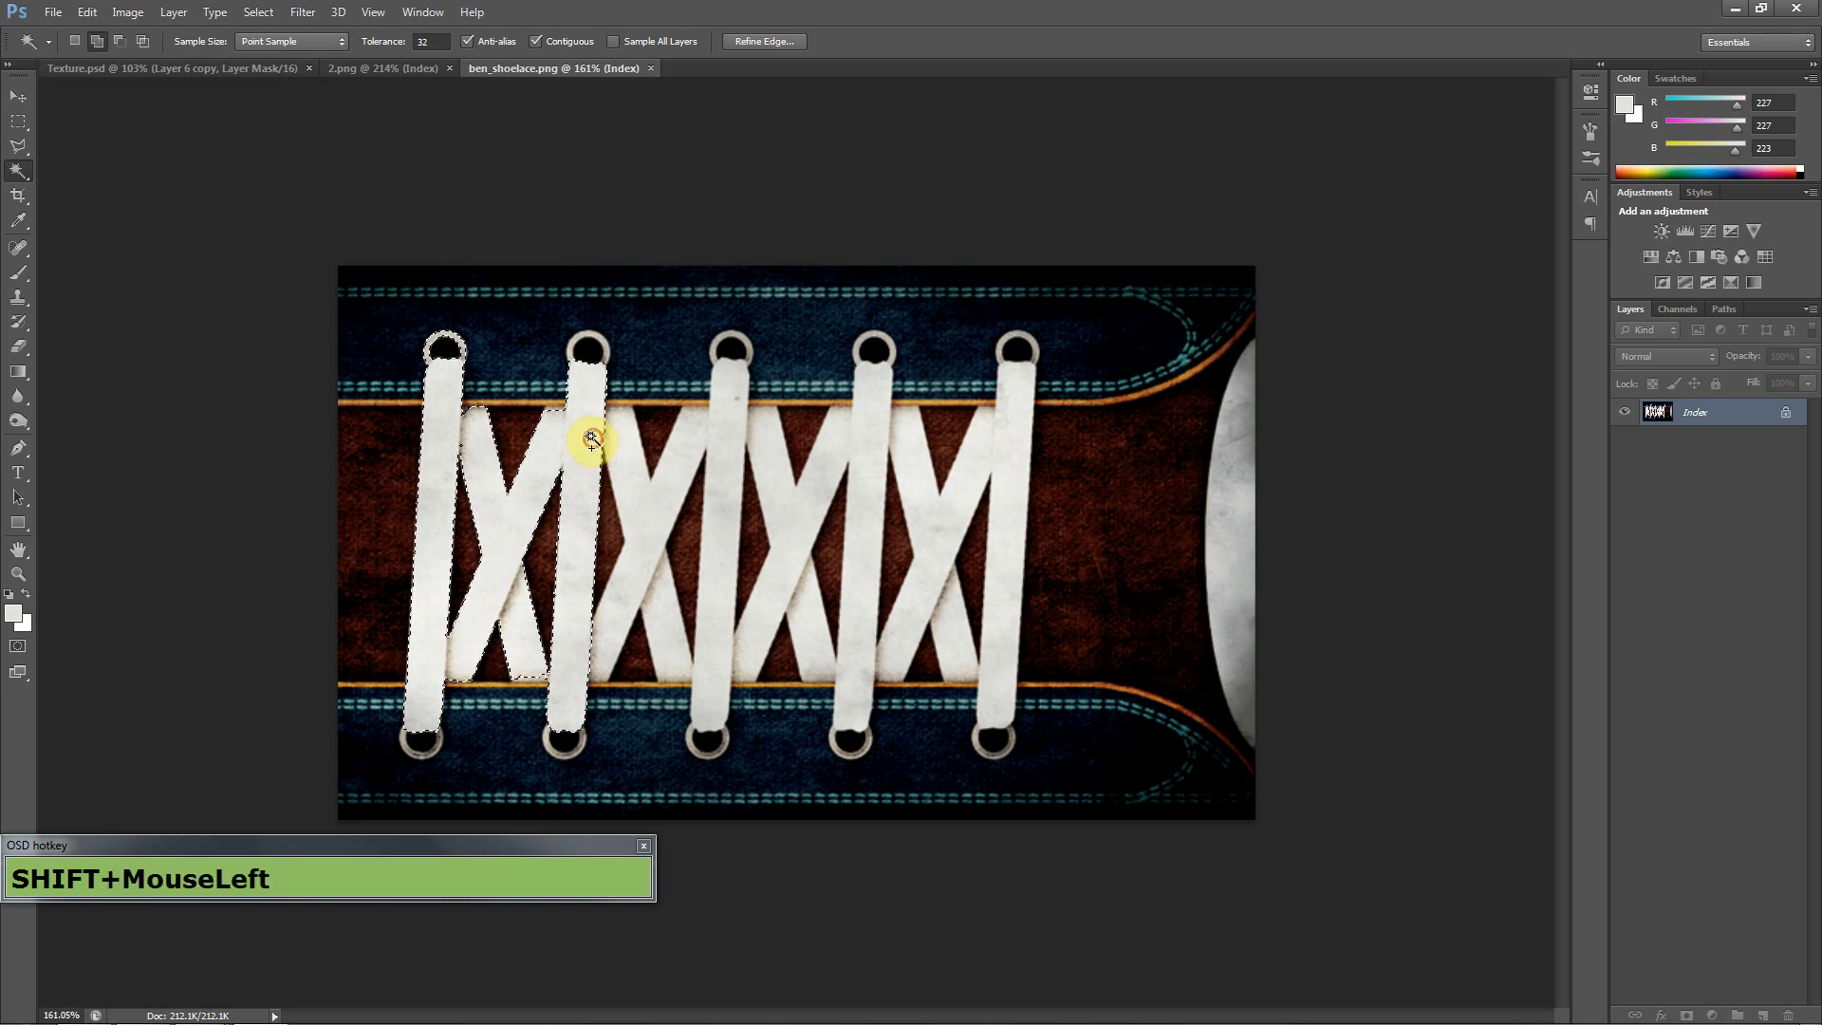
{"action": "left_click", "coordinate": [574, 344], "text": "shift"}
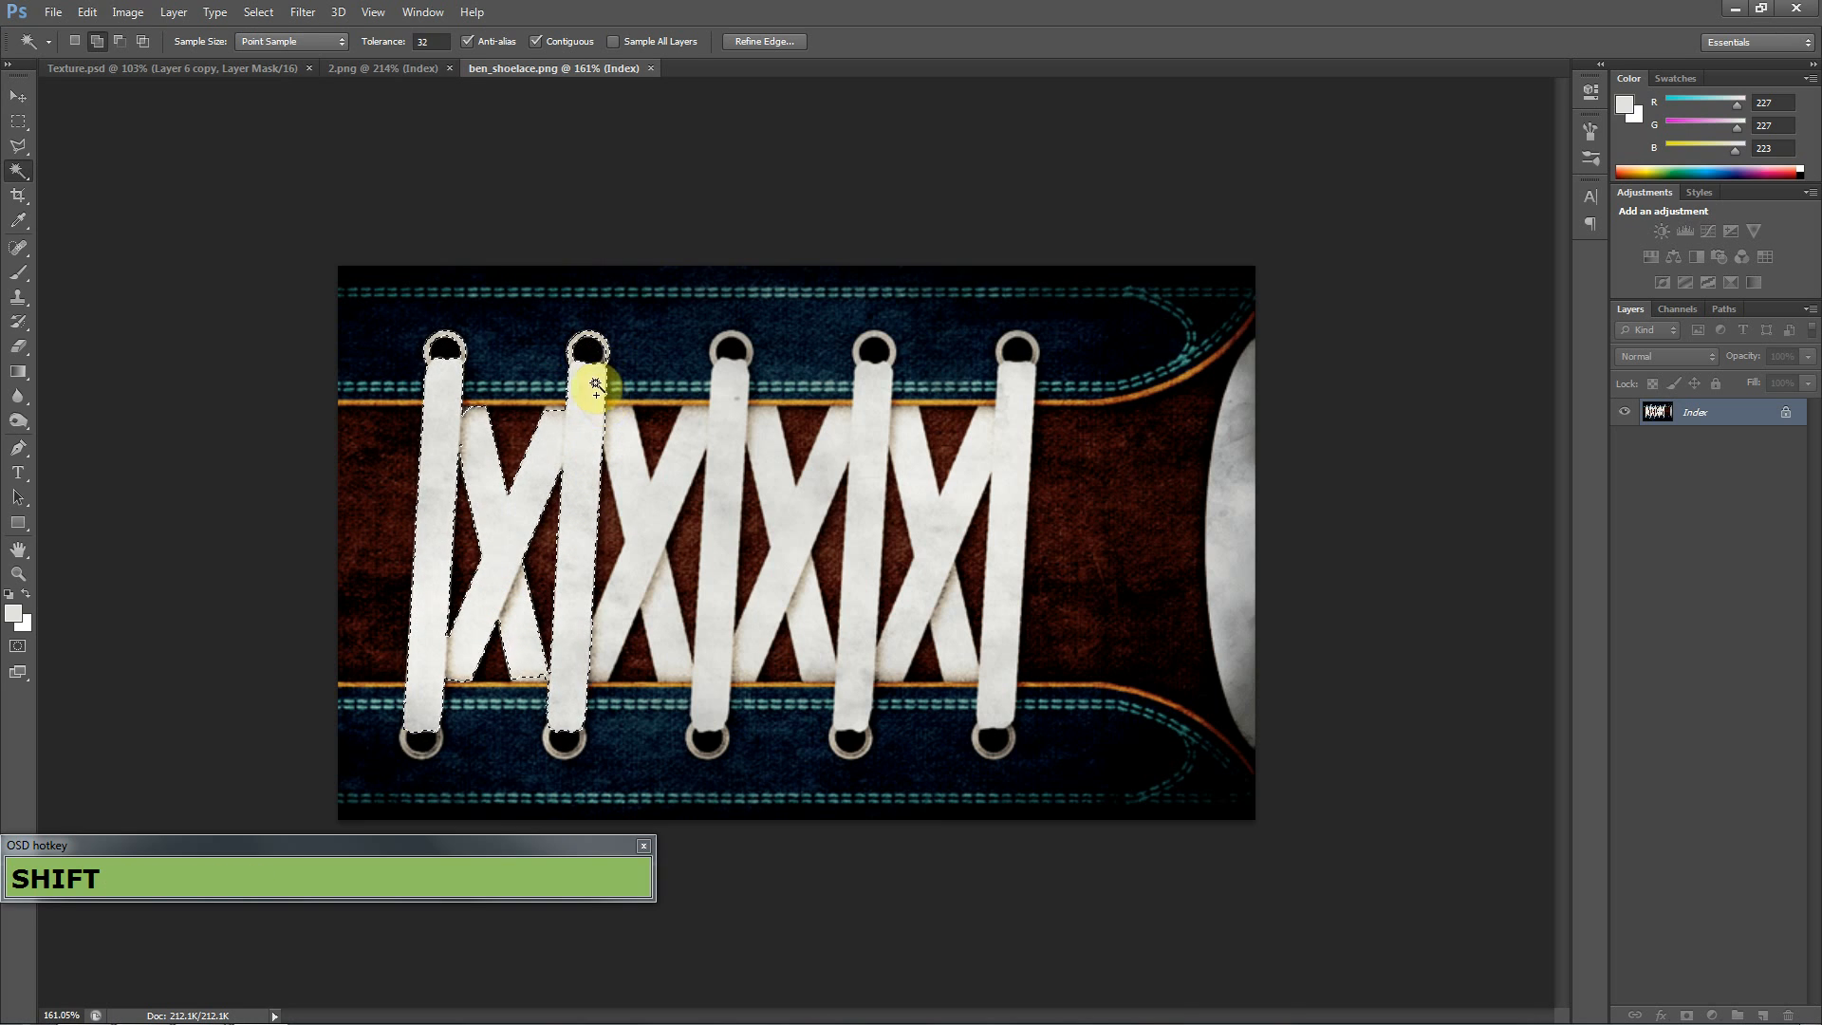
{"action": "key", "text": "ctrl+d"}
- Set the Magic Wand tolerance to 50 and select all the white laces together with their eyelet rings
{"action": "left_click", "coordinate": [429, 41]}
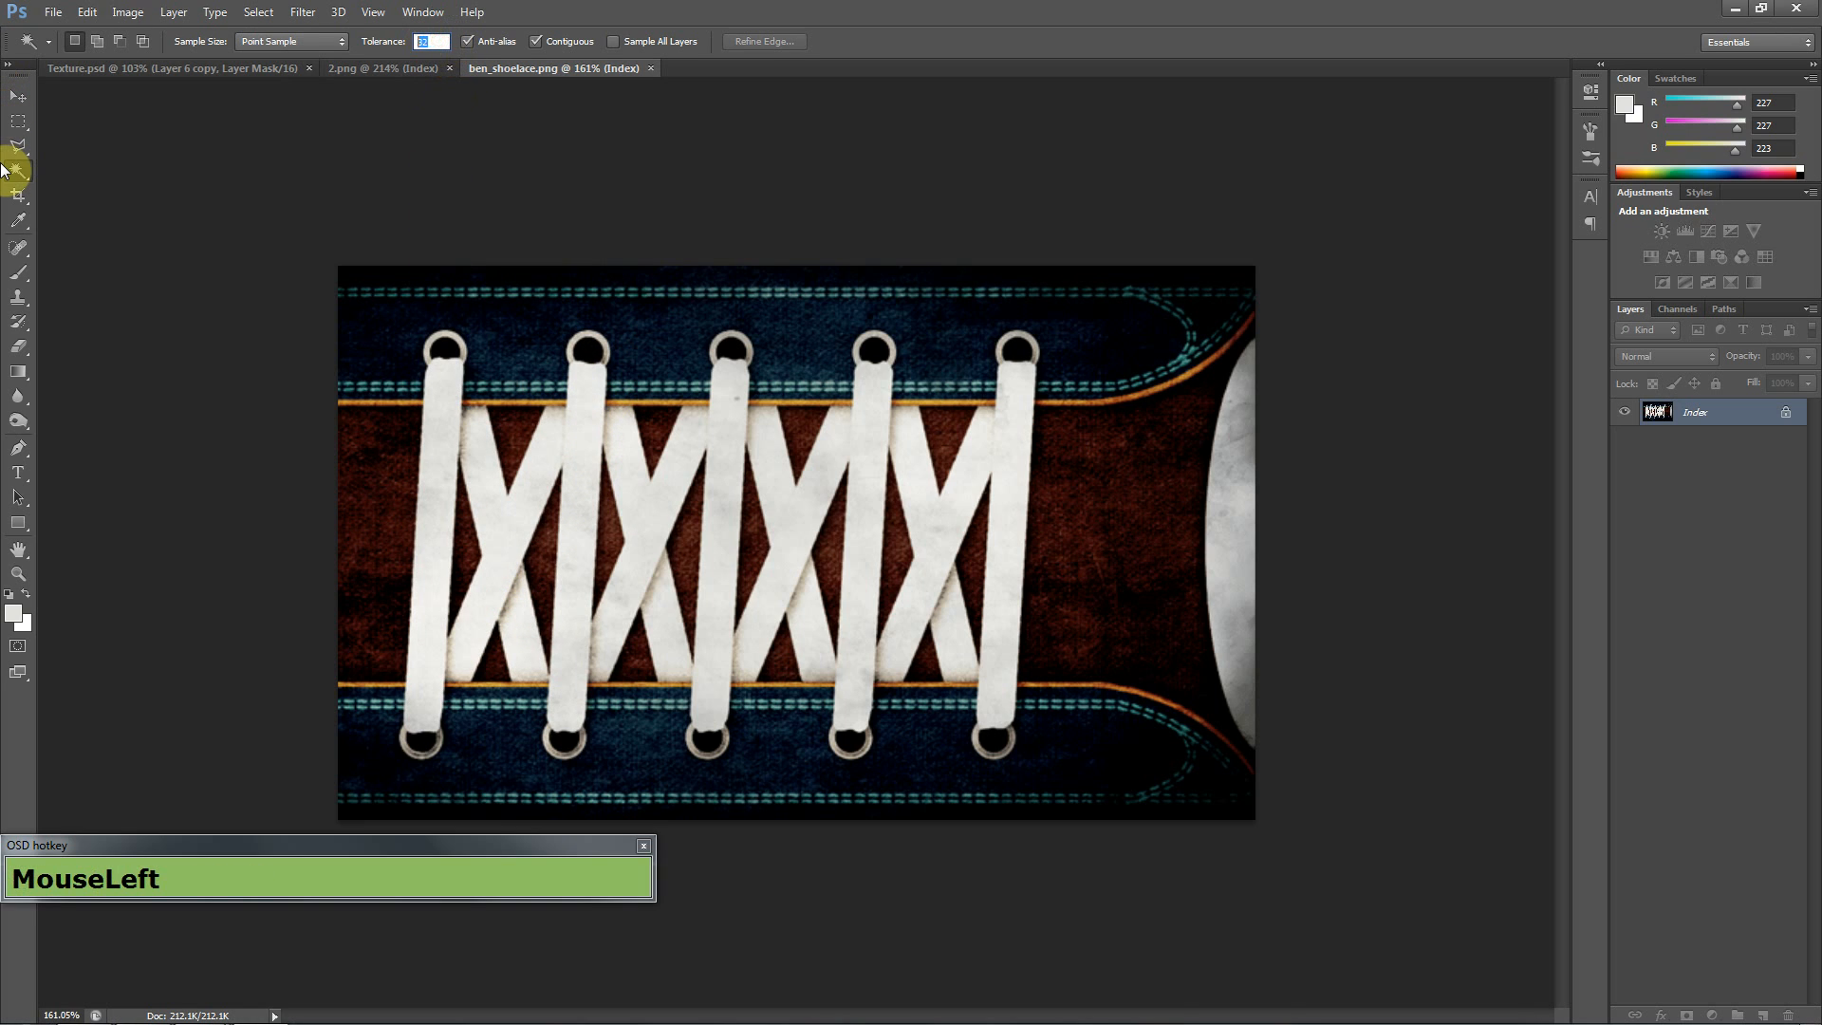
{"action": "type", "text": "50"}
{"action": "left_click", "coordinate": [418, 436]}
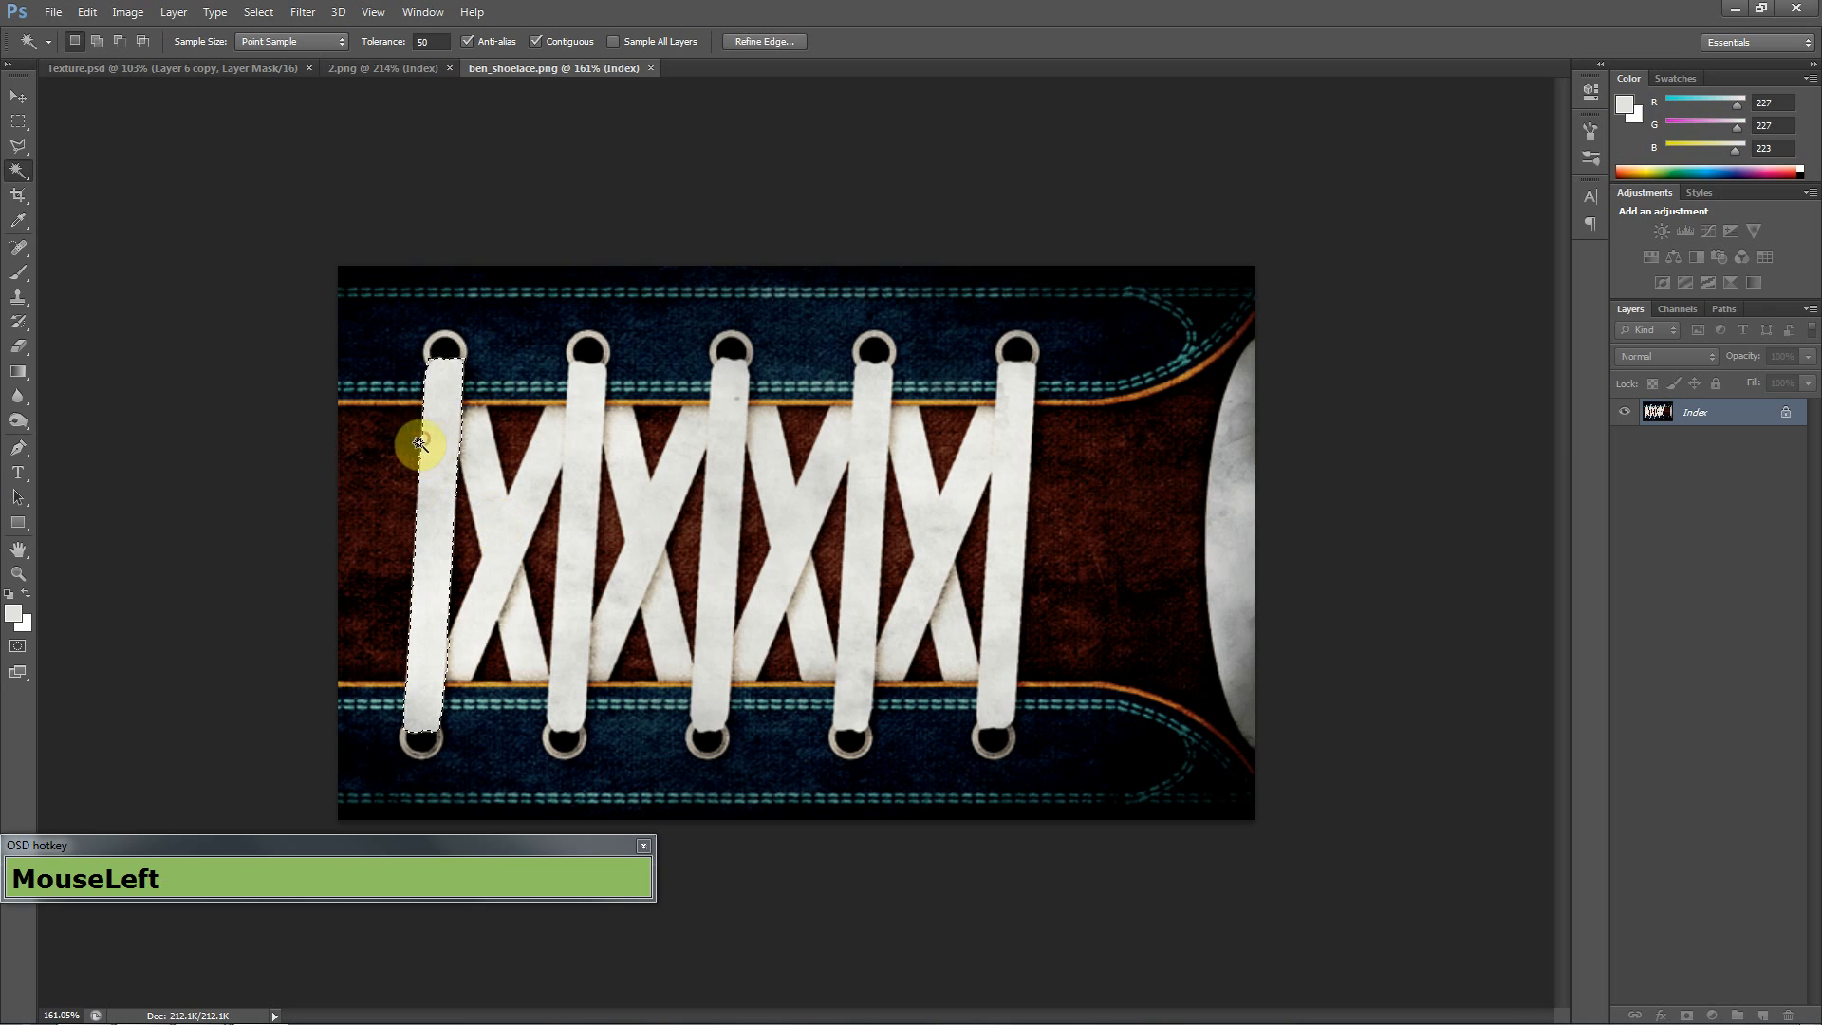
{"action": "left_click", "coordinate": [430, 349], "text": "shift"}
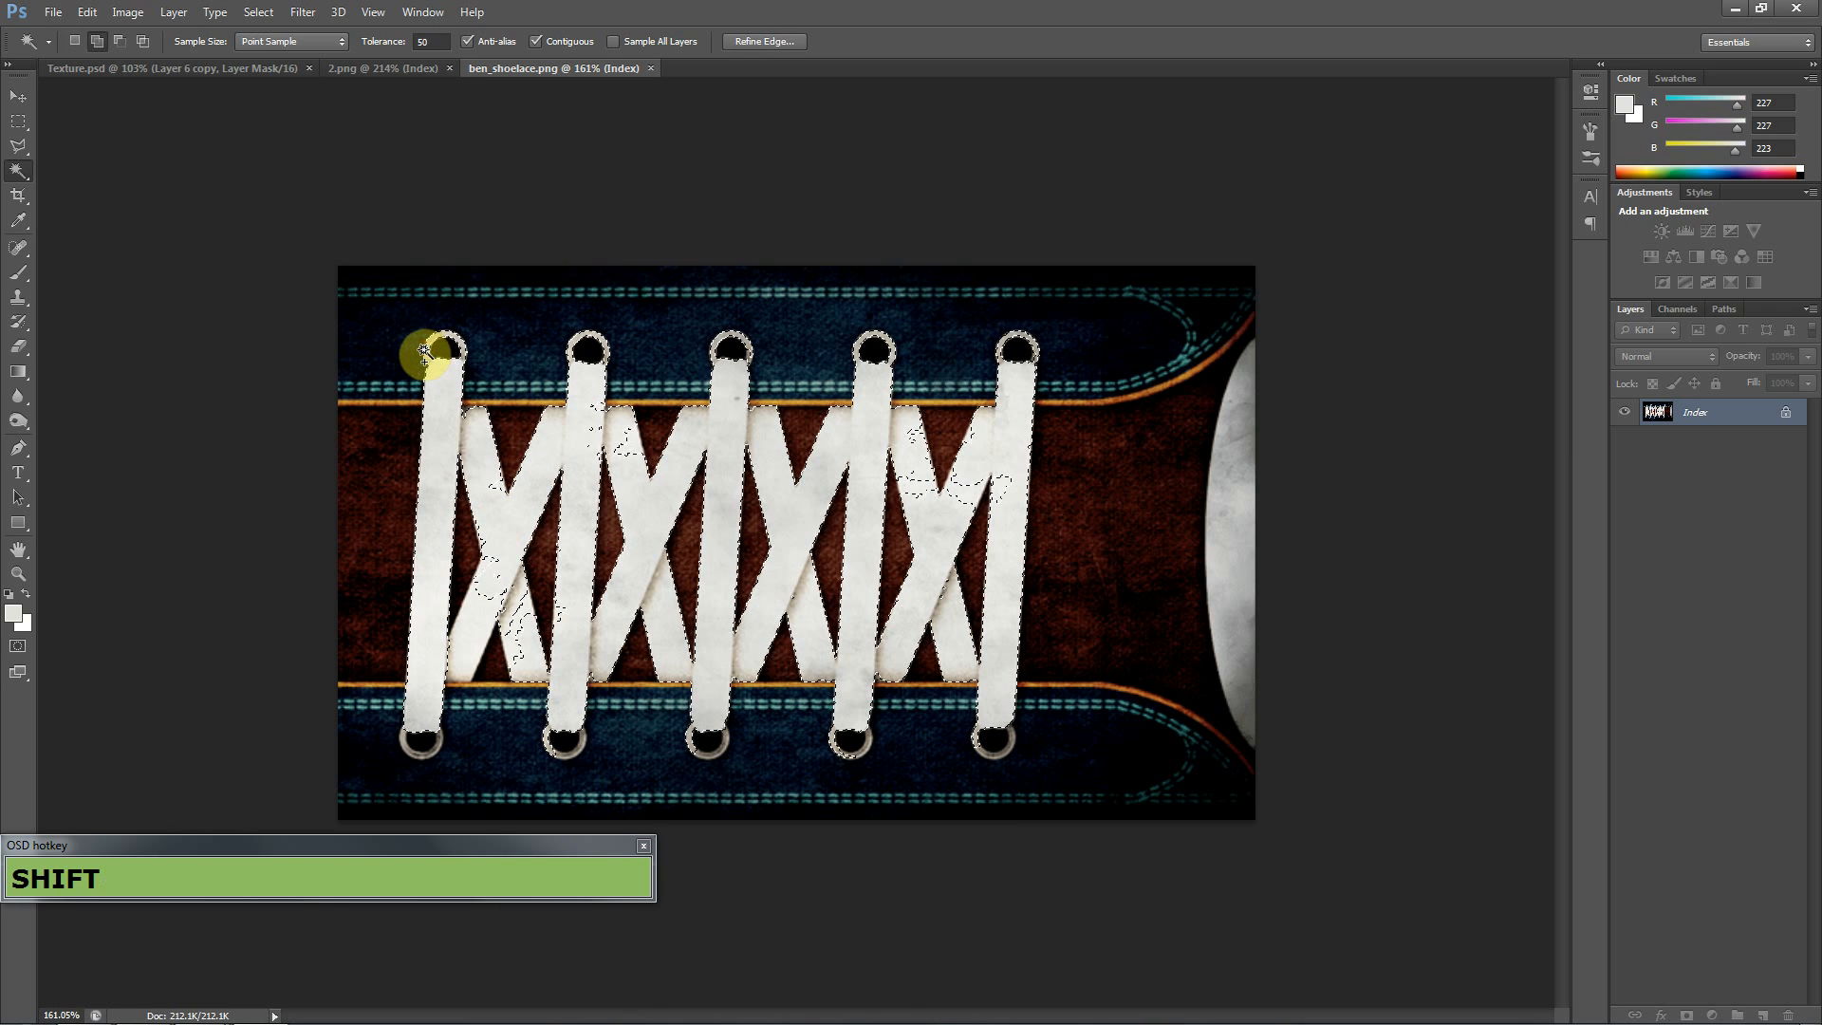
{"action": "left_click", "coordinate": [486, 584], "text": "shift"}
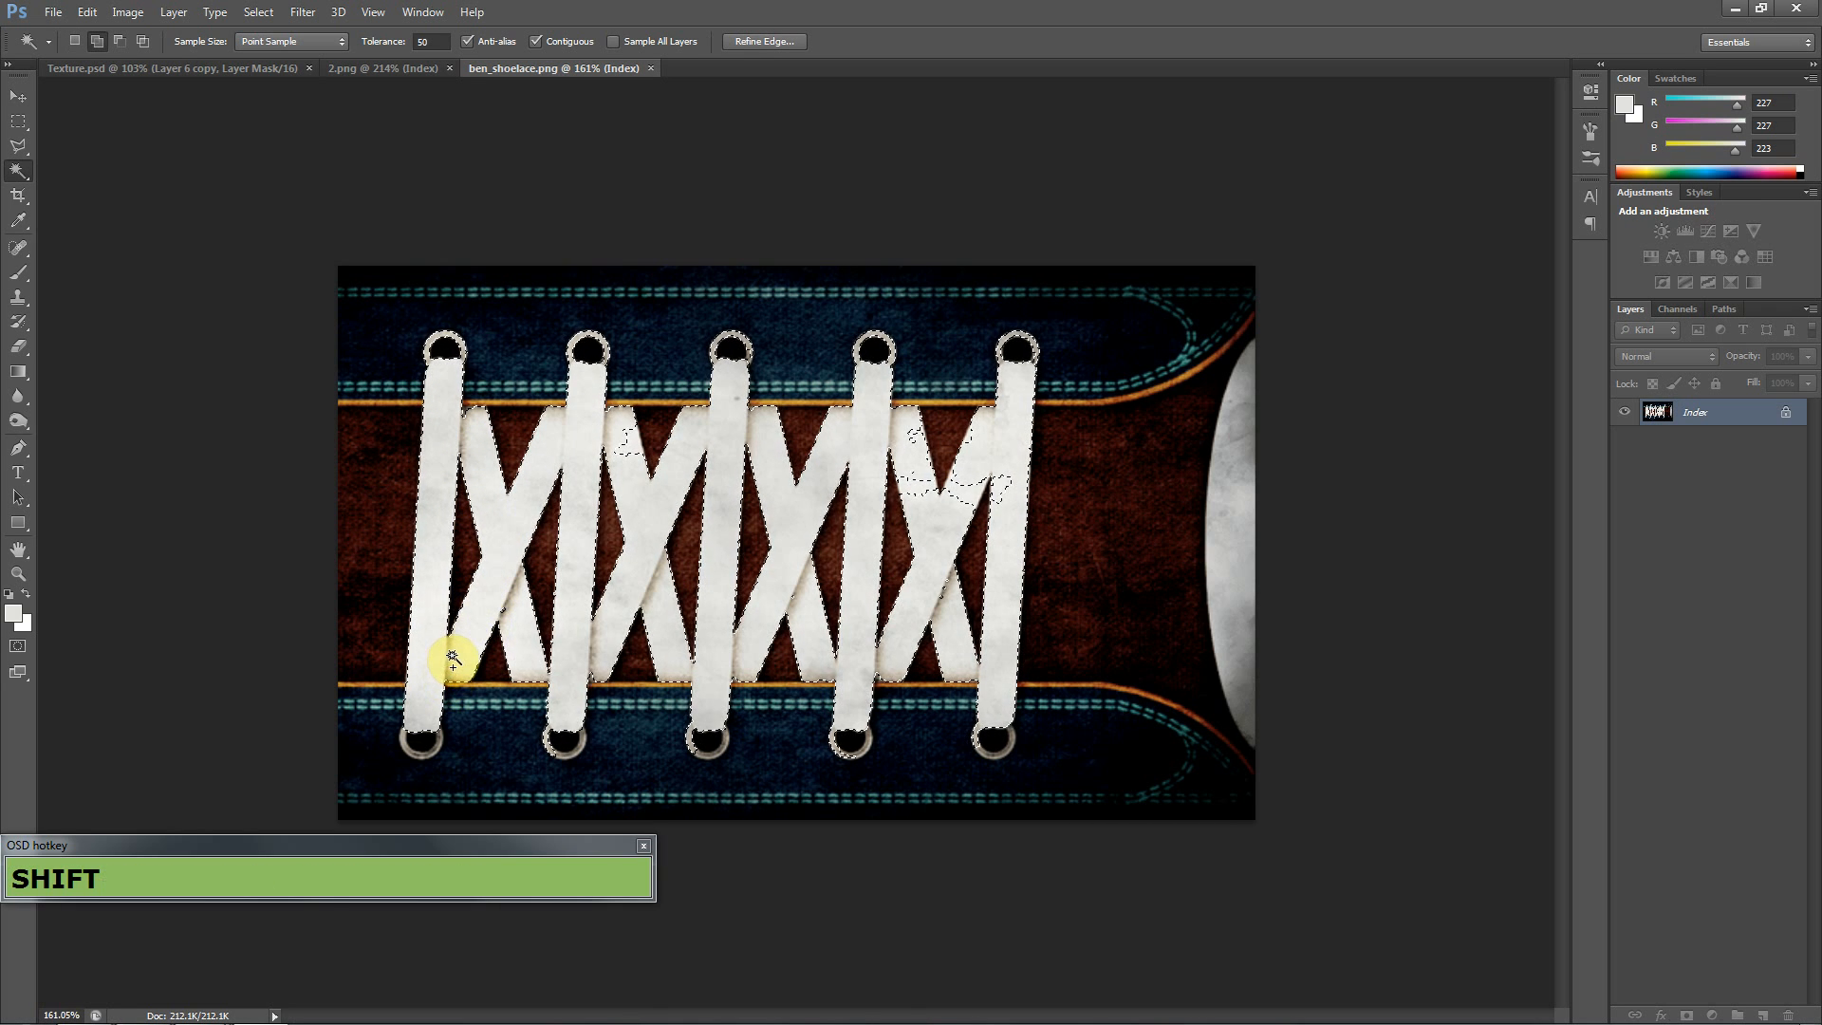
{"action": "left_click", "coordinate": [498, 613], "text": "shift"}
{"action": "left_click", "coordinate": [508, 611], "text": "shift"}
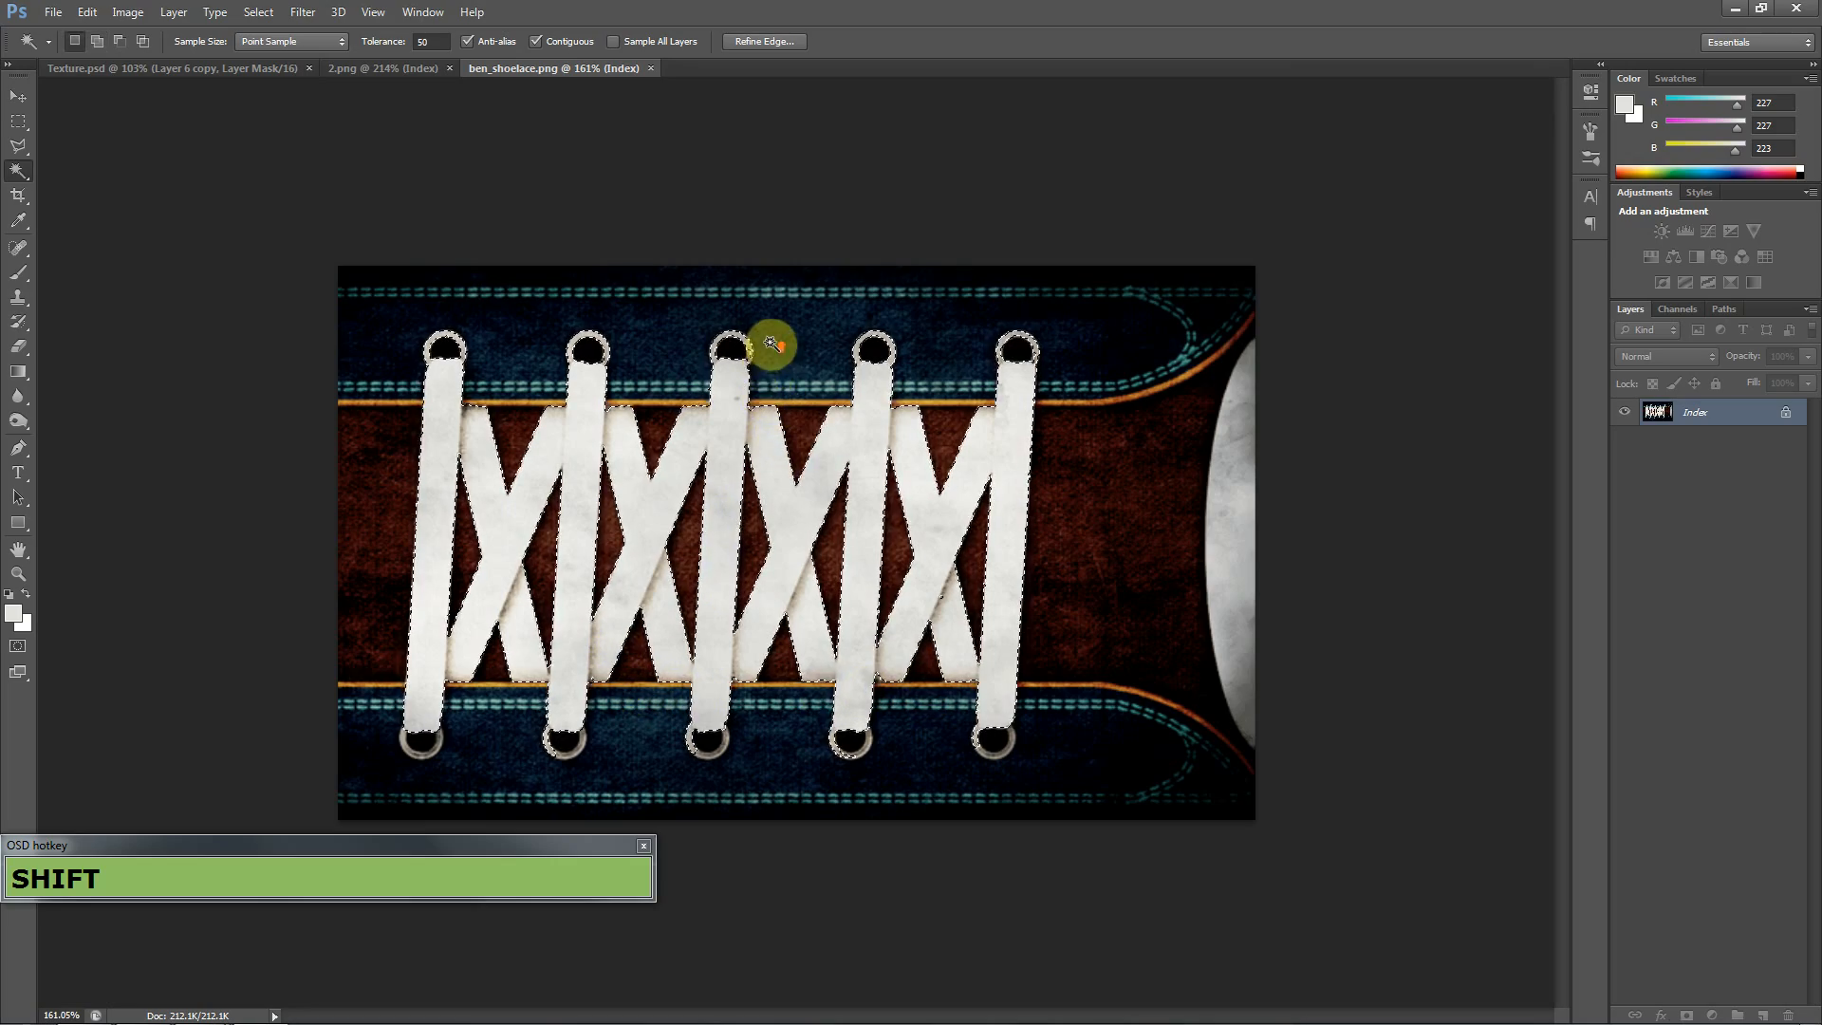
- Add the missing ring areas of the third and fifth upper eyelets and the fourth and fifth lower eyelets to the selection
{"action": "scroll", "coordinate": [774, 313], "scroll_direction": "up", "scroll_amount": 6}
{"action": "scroll", "coordinate": [665, 207], "scroll_direction": "up", "scroll_amount": 2}
{"action": "left_click", "coordinate": [707, 267], "text": "shift"}
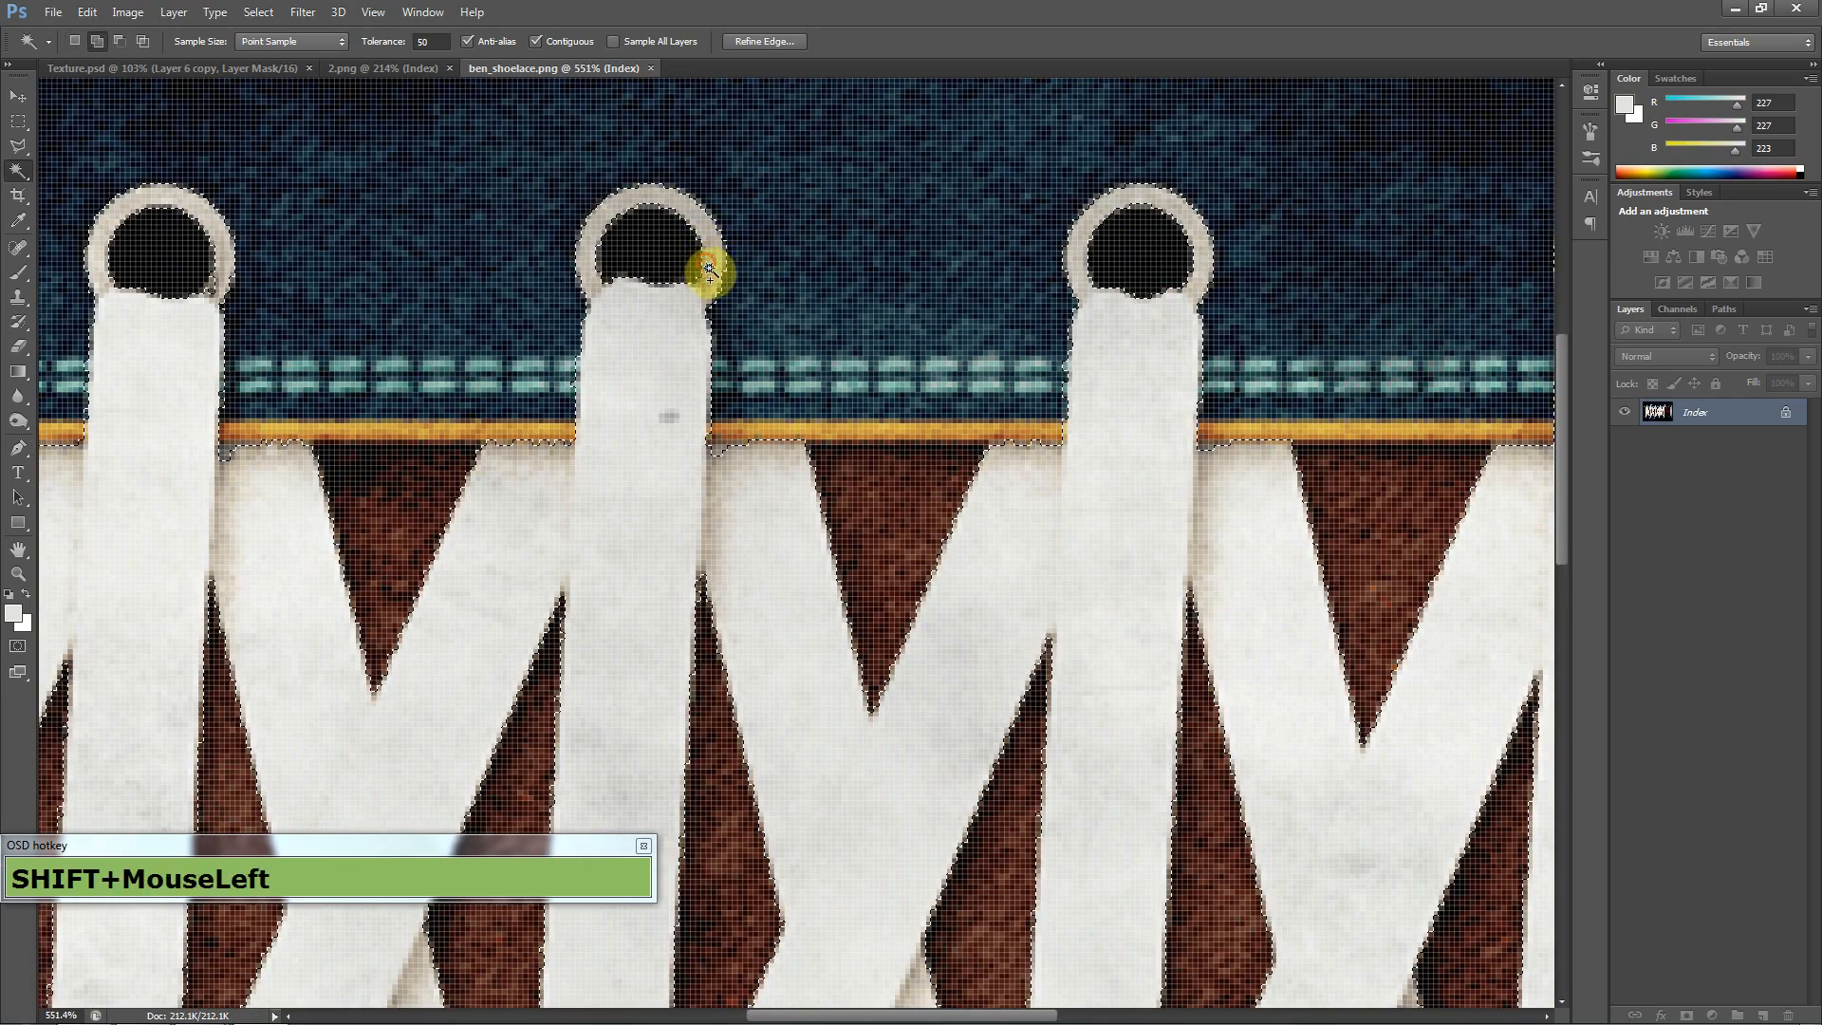
{"action": "left_click_drag", "start_coordinate": [1187, 818], "coordinate": [895, 37]}
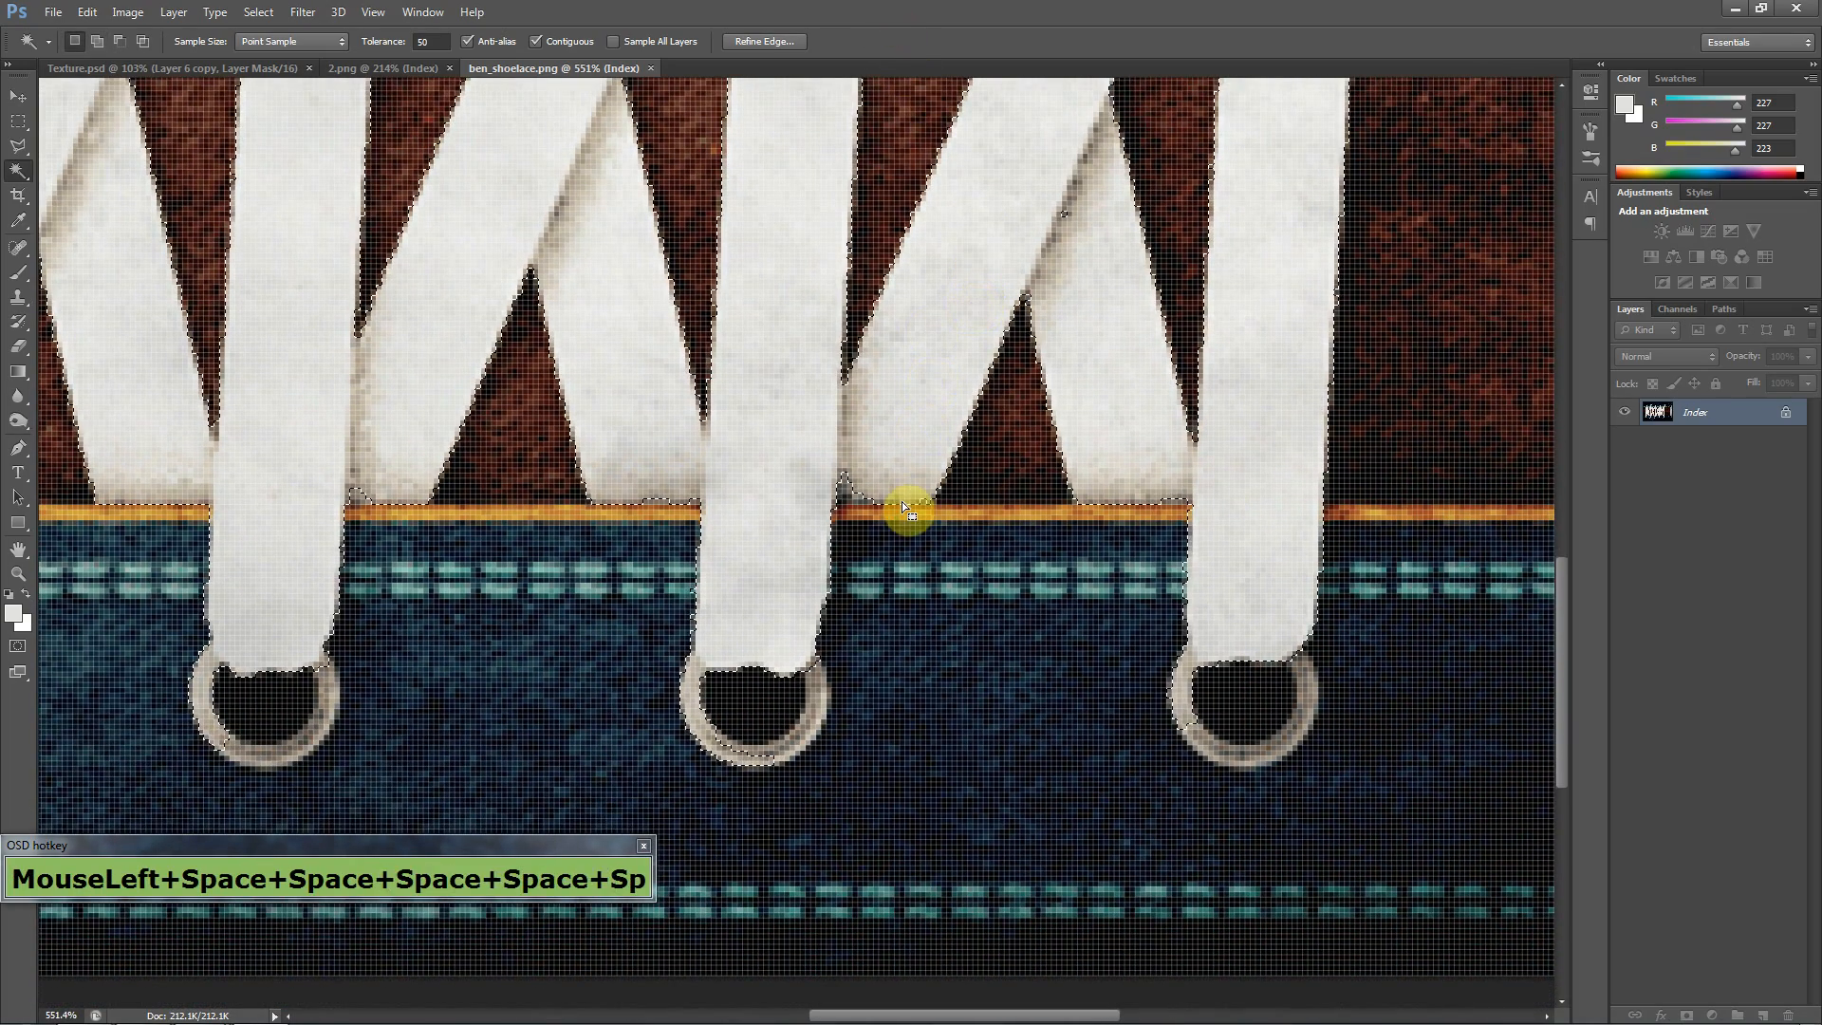
{"action": "left_click", "coordinate": [815, 732], "text": "shift"}
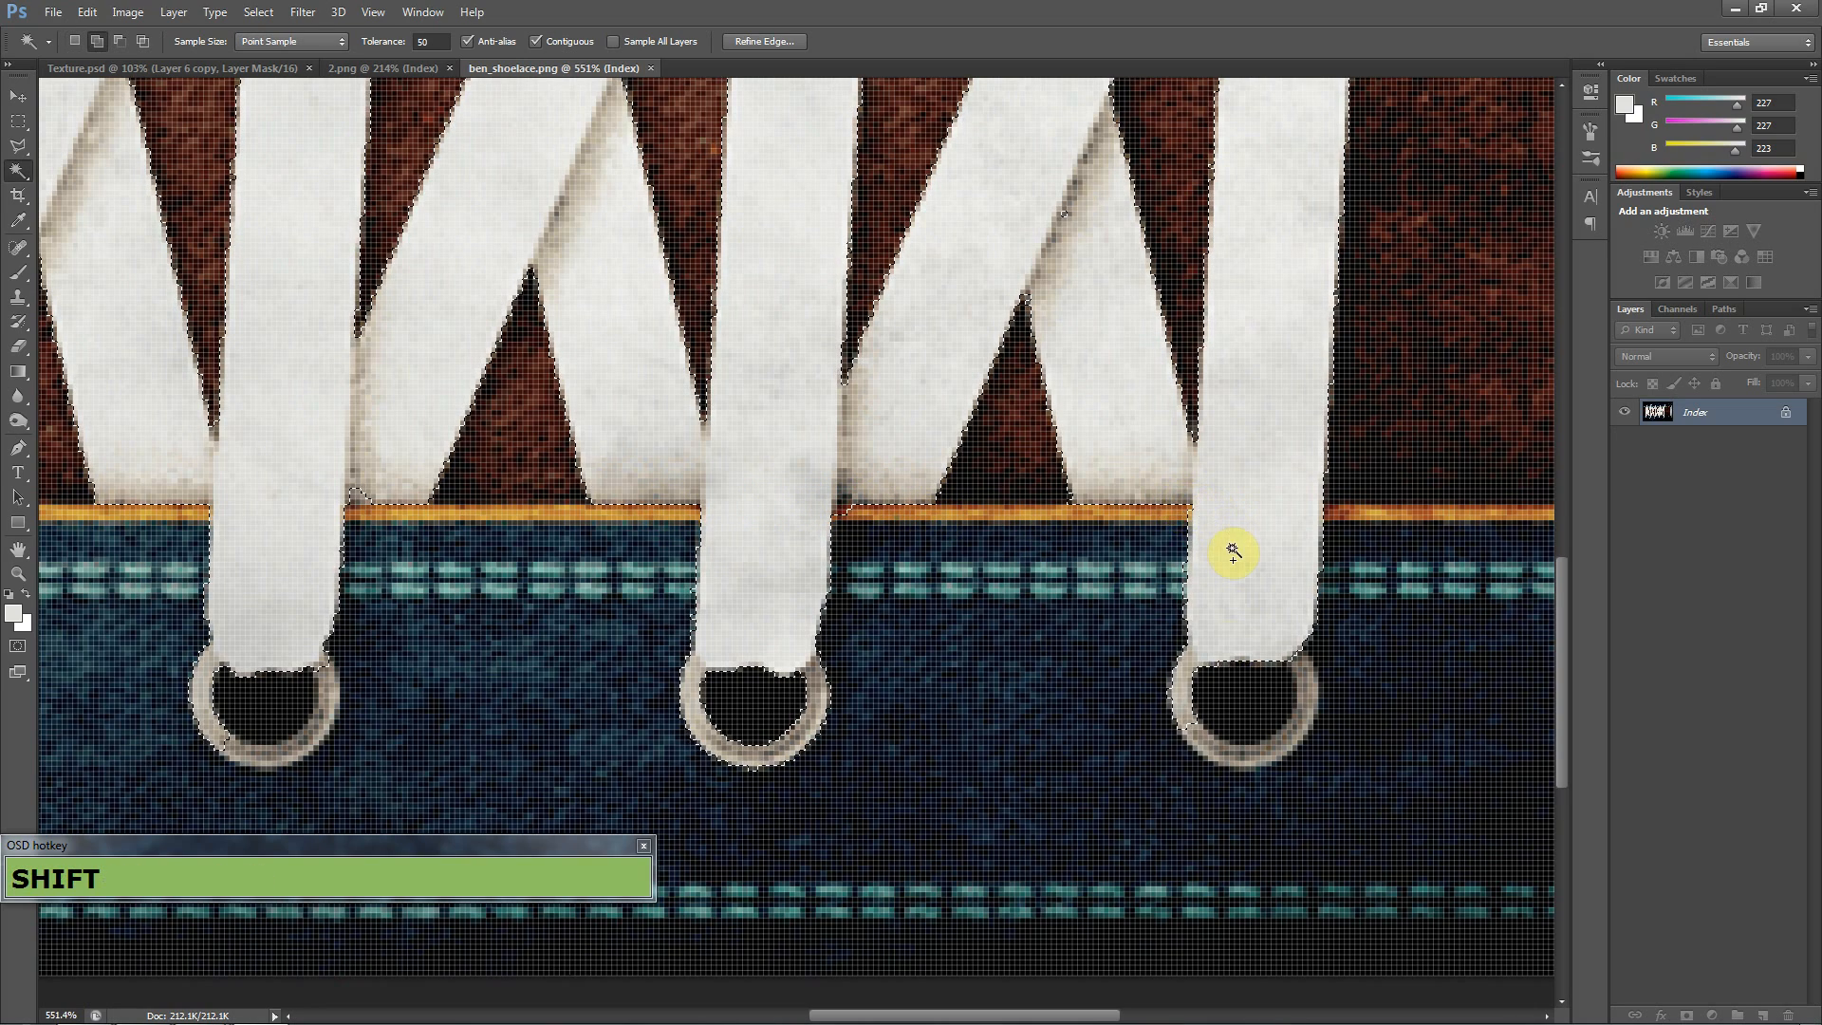
{"action": "left_click", "coordinate": [1206, 750], "text": "shift"}
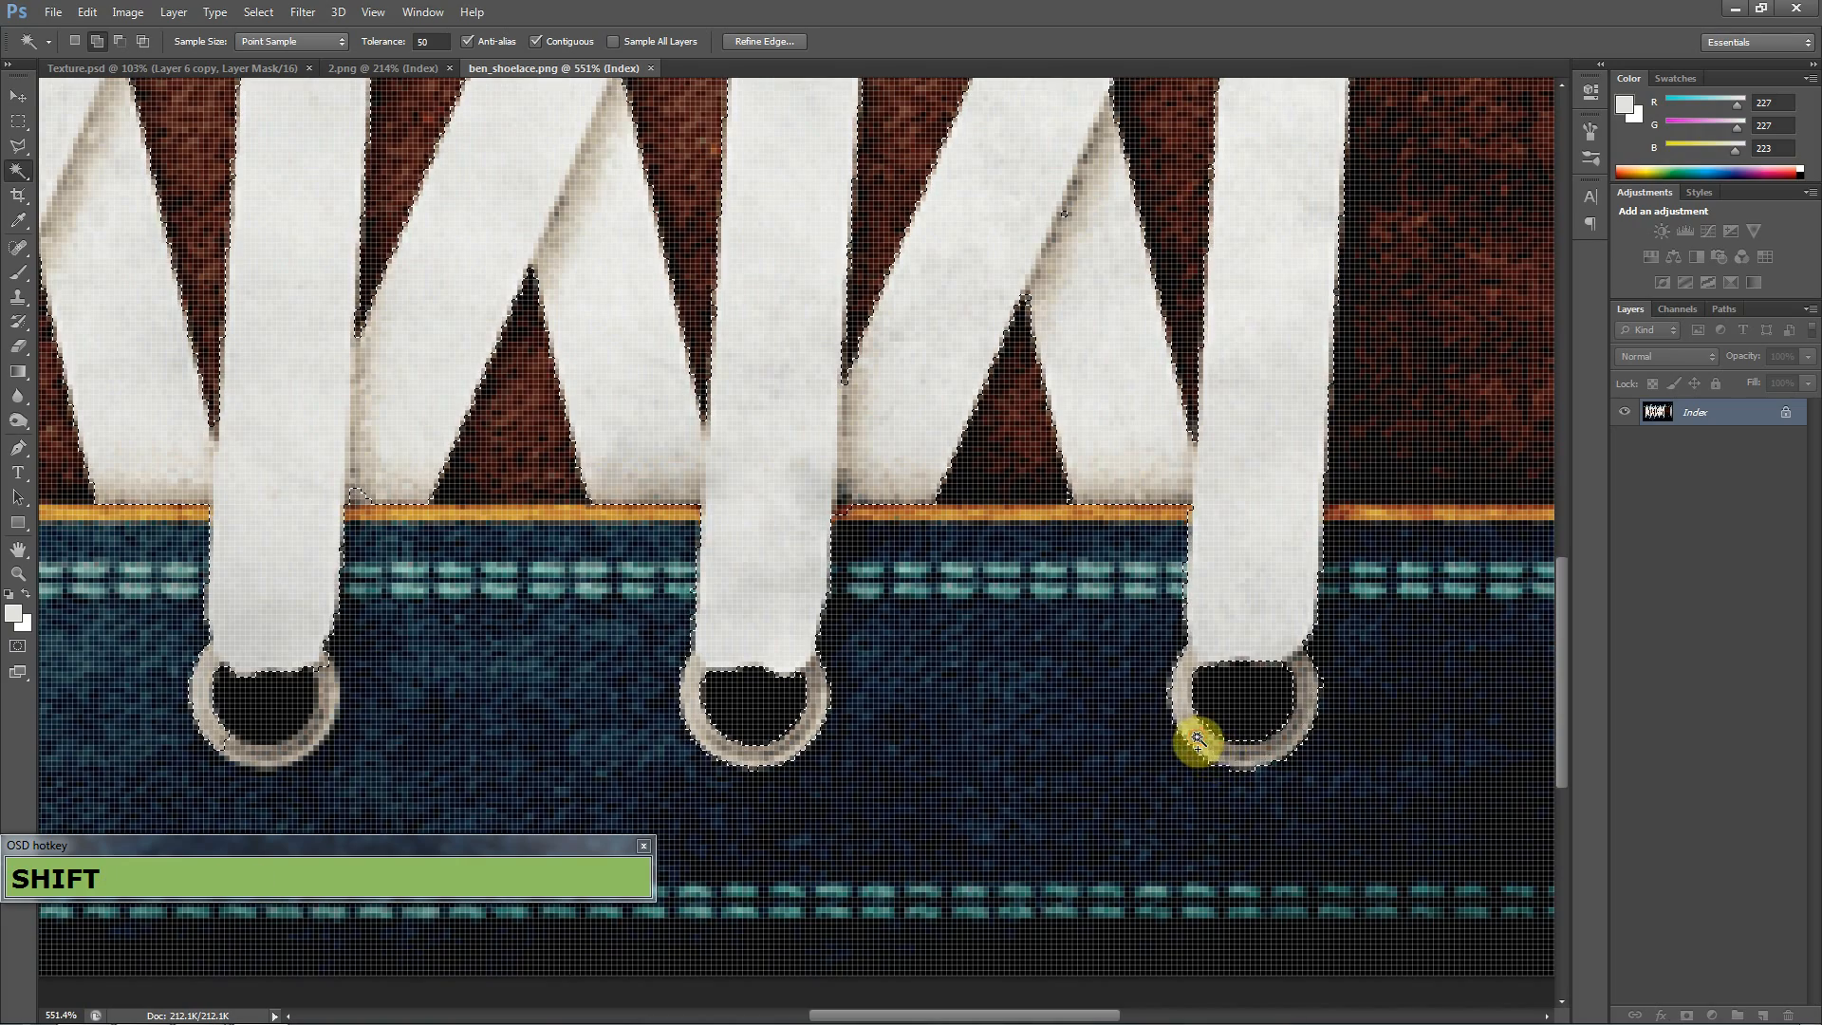
{"action": "left_click_drag", "start_coordinate": [1239, 257], "coordinate": [1233, 300]}
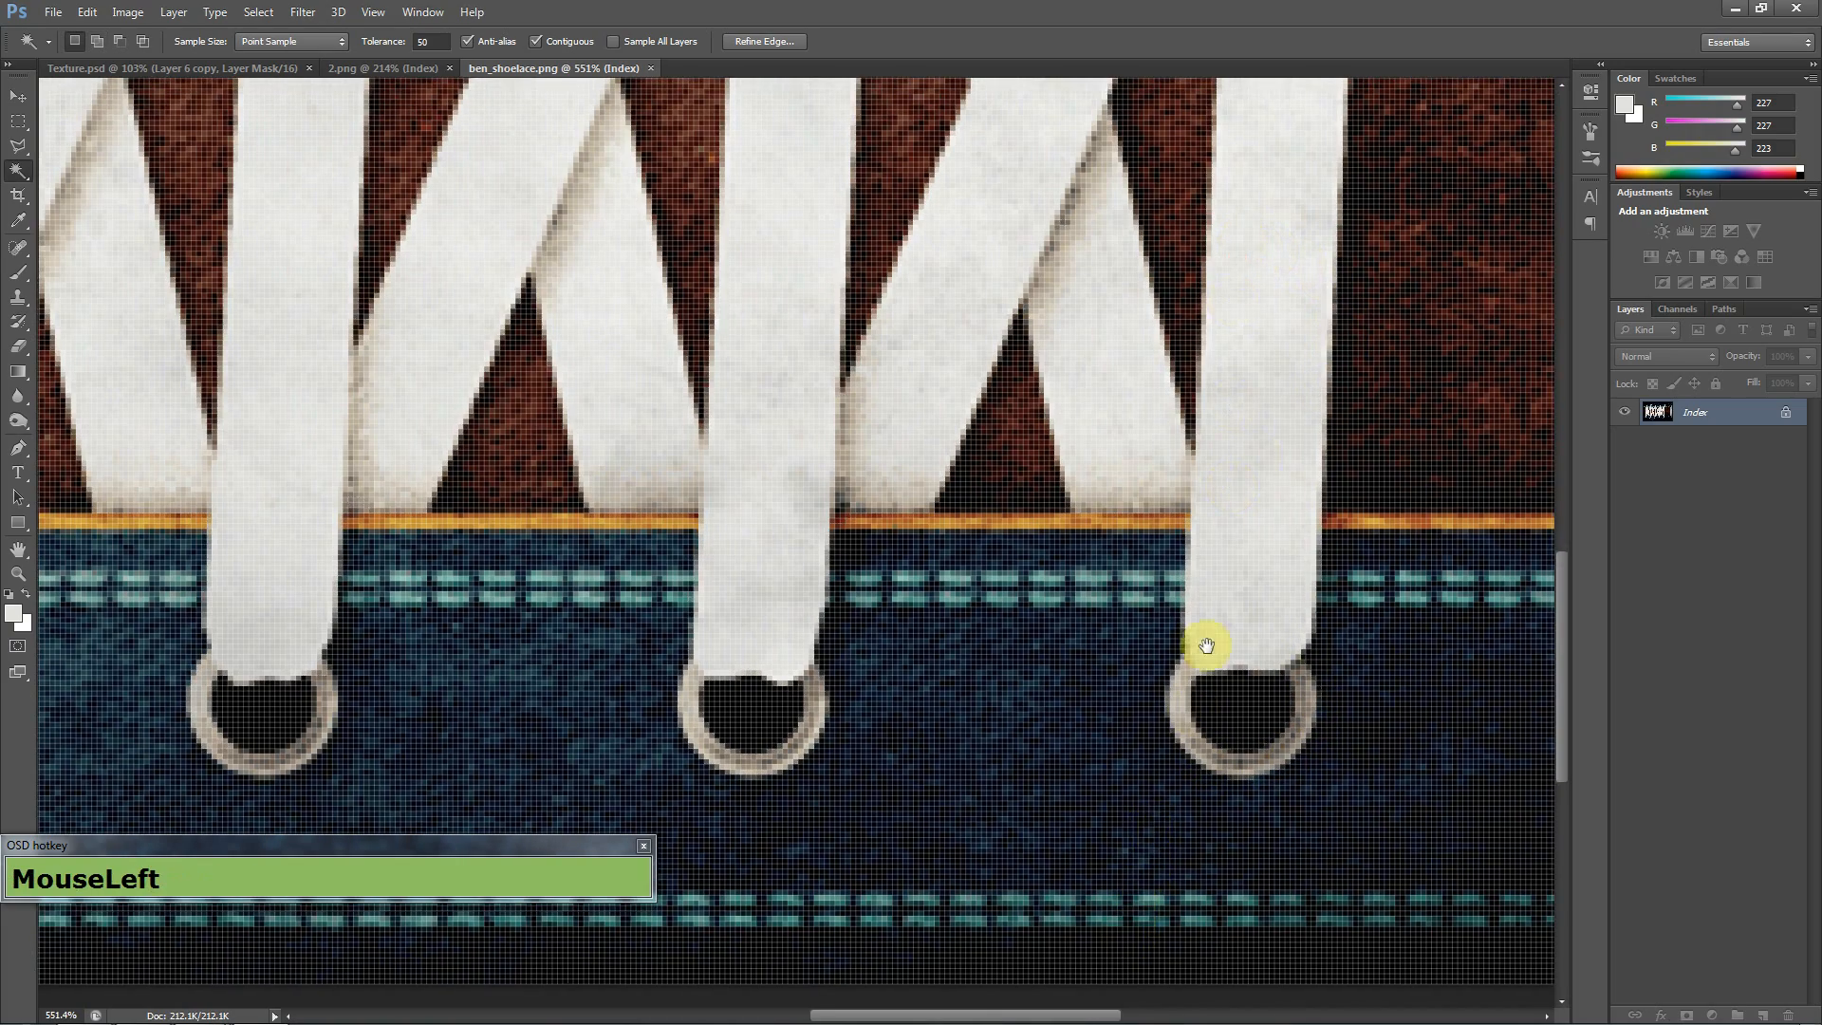
{"action": "left_click_drag", "start_coordinate": [1206, 646], "coordinate": [1214, 270]}
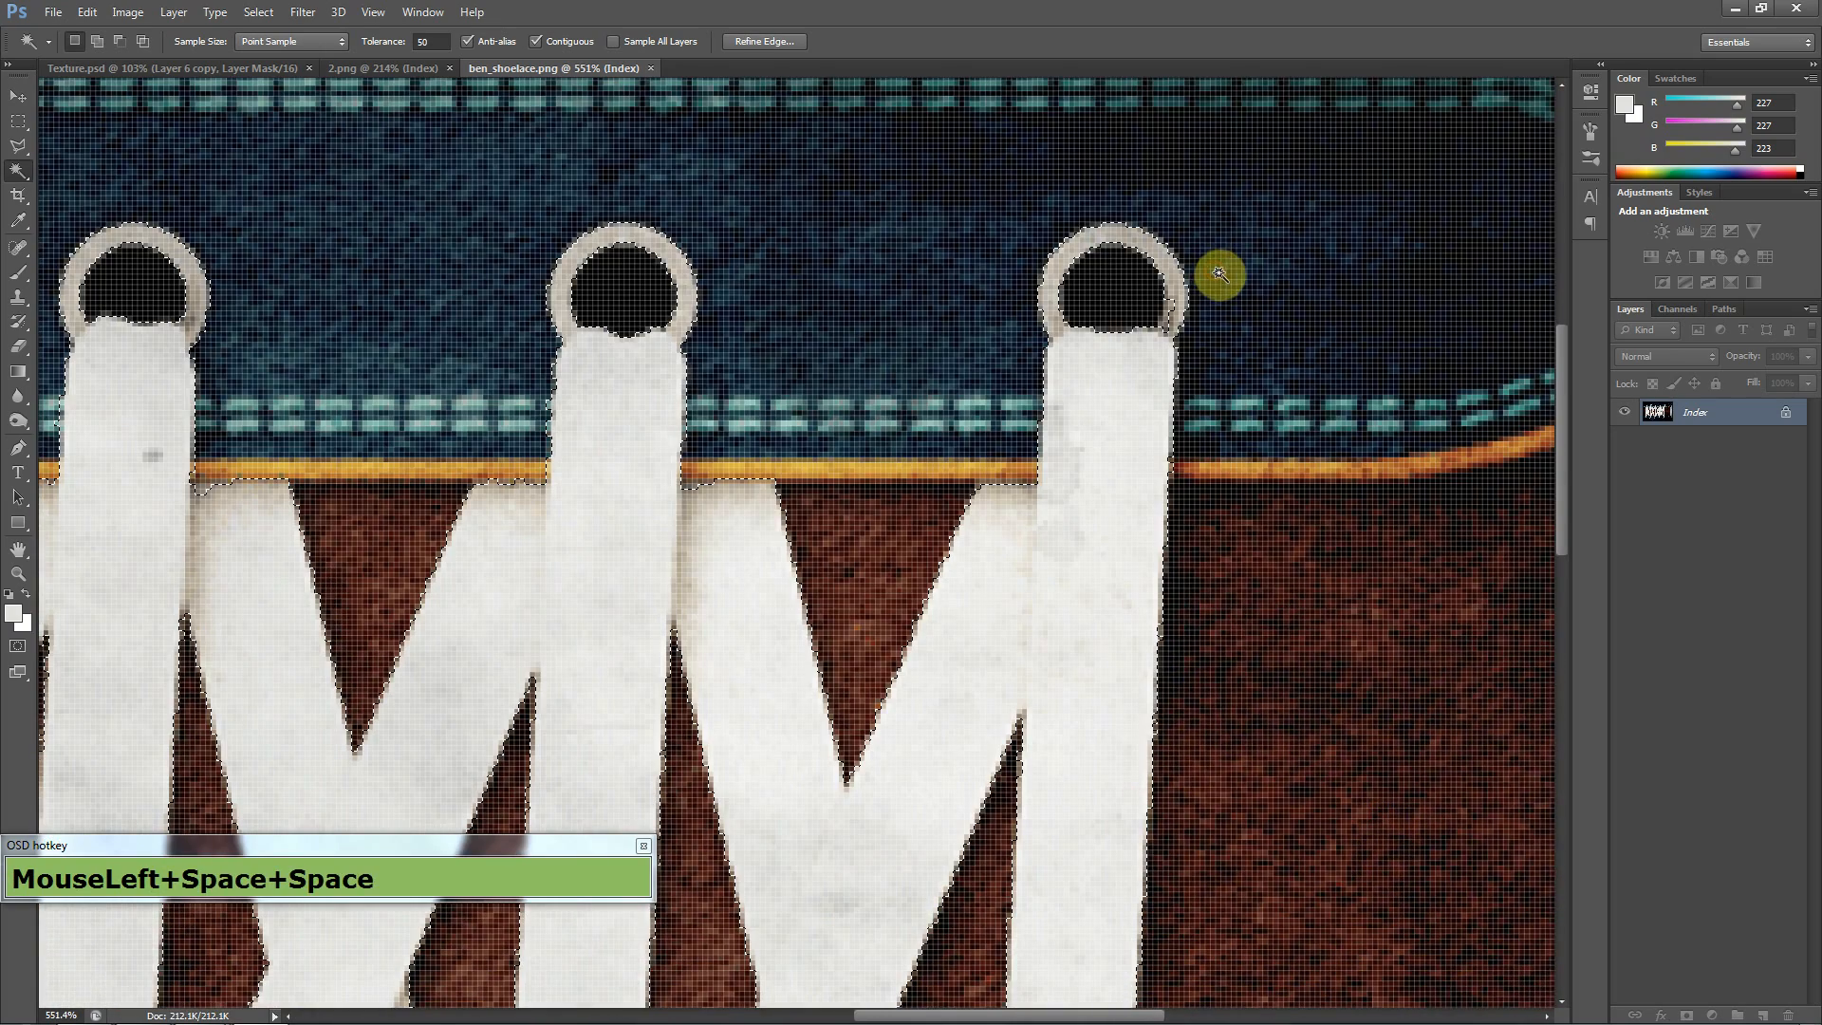
{"action": "left_click", "coordinate": [1168, 305], "text": "shift"}
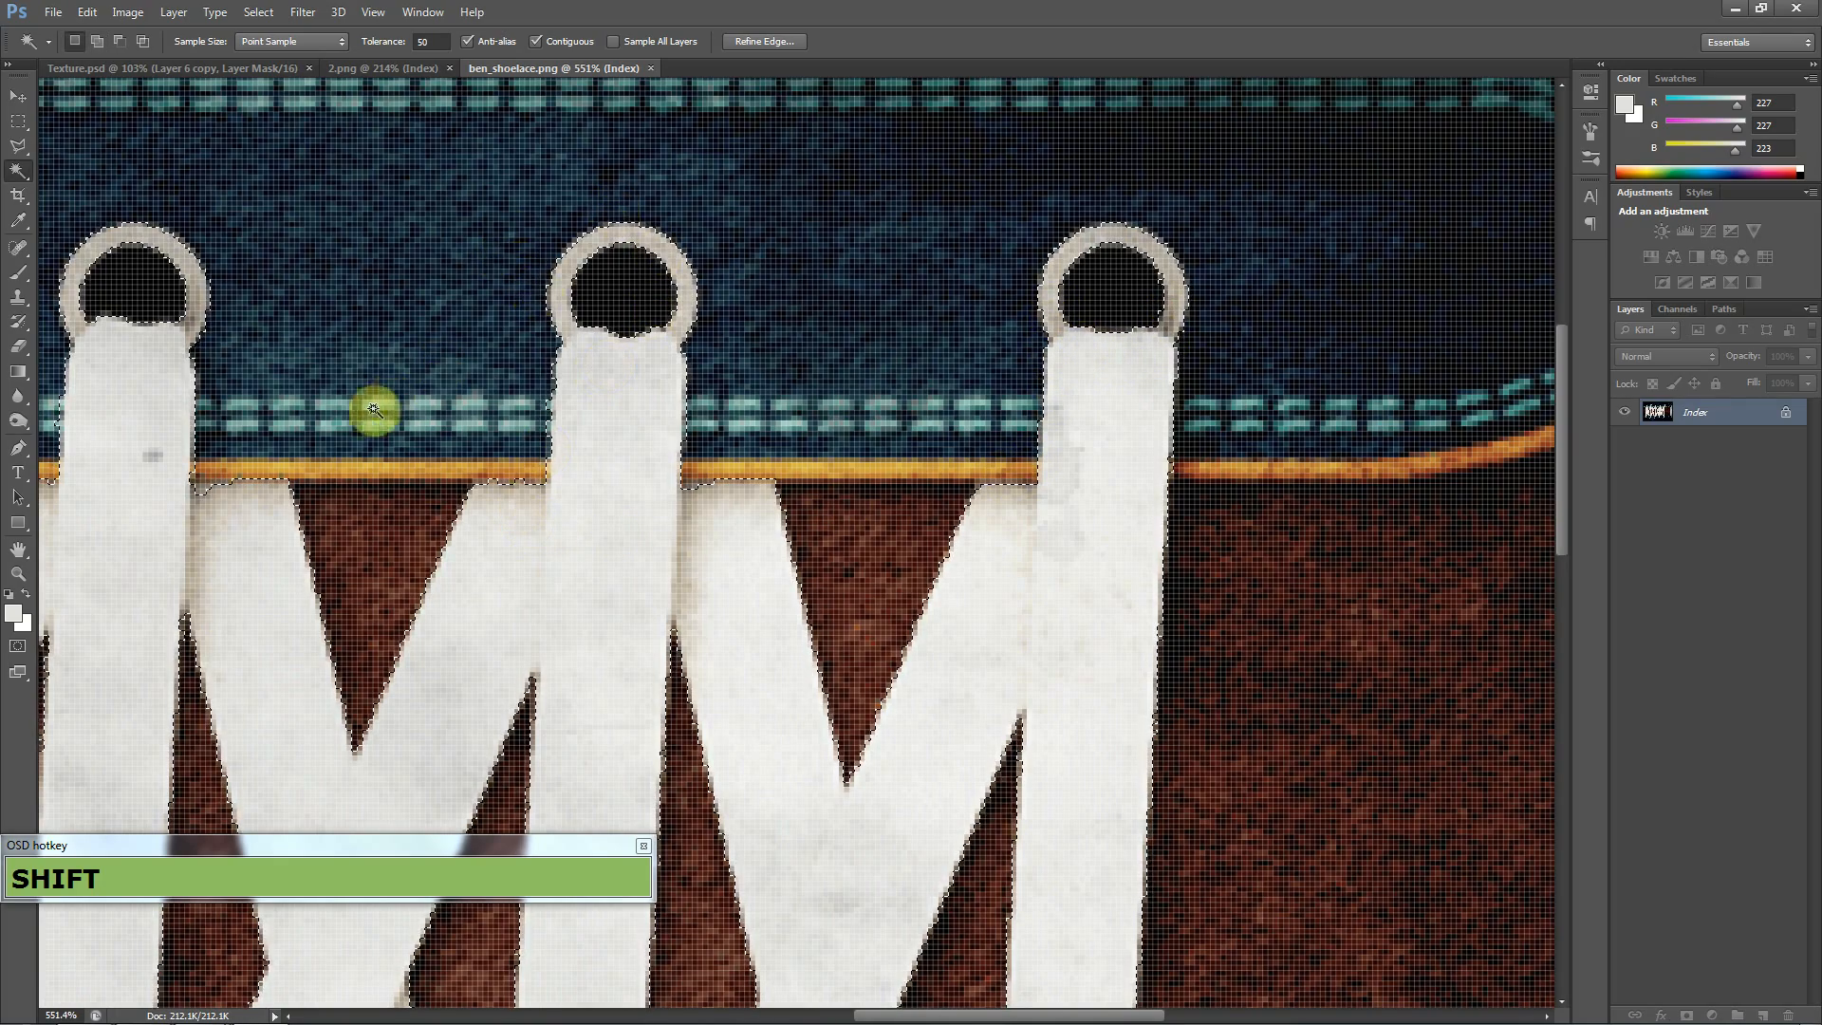
- Add the missing ring areas of the third, second and first lower eyelets to the lace selection
{"action": "left_click_drag", "start_coordinate": [374, 409], "coordinate": [736, 423]}
{"action": "scroll", "coordinate": [825, 459], "scroll_direction": "down", "scroll_amount": 5, "text": "alt"}
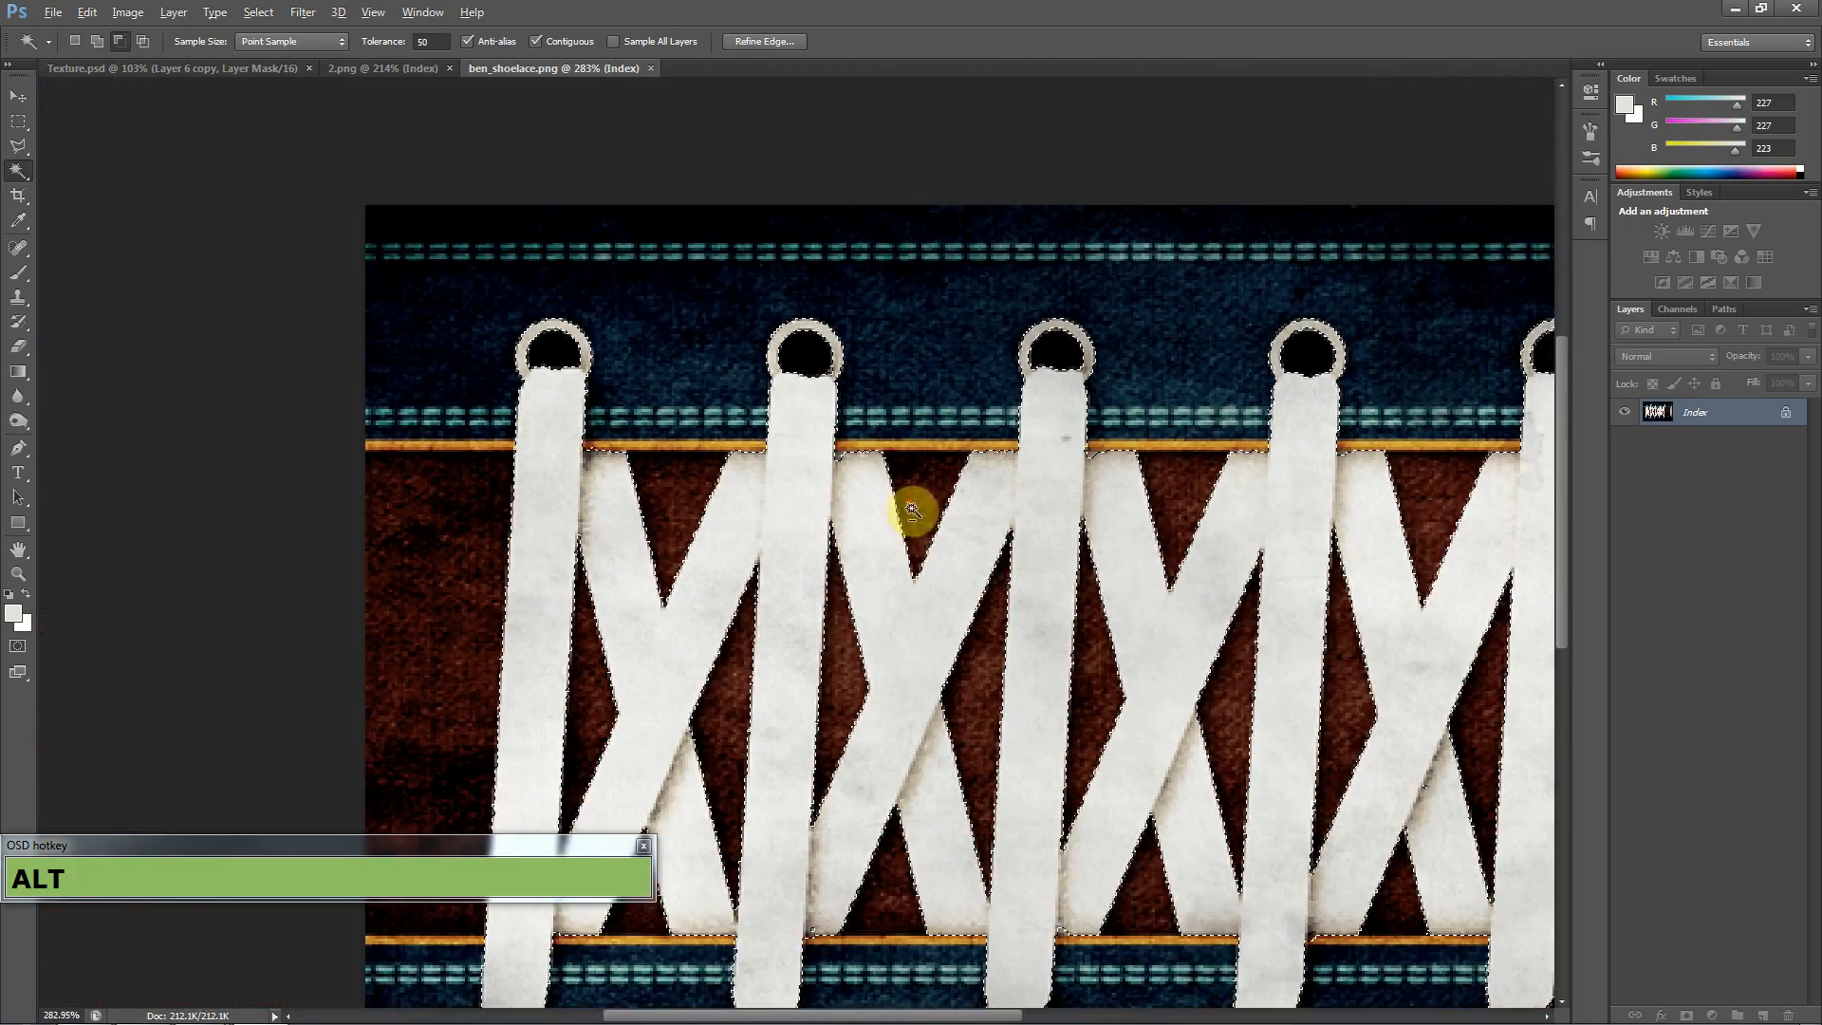
{"action": "scroll", "coordinate": [912, 513], "scroll_direction": "down", "scroll_amount": 3, "text": "alt"}
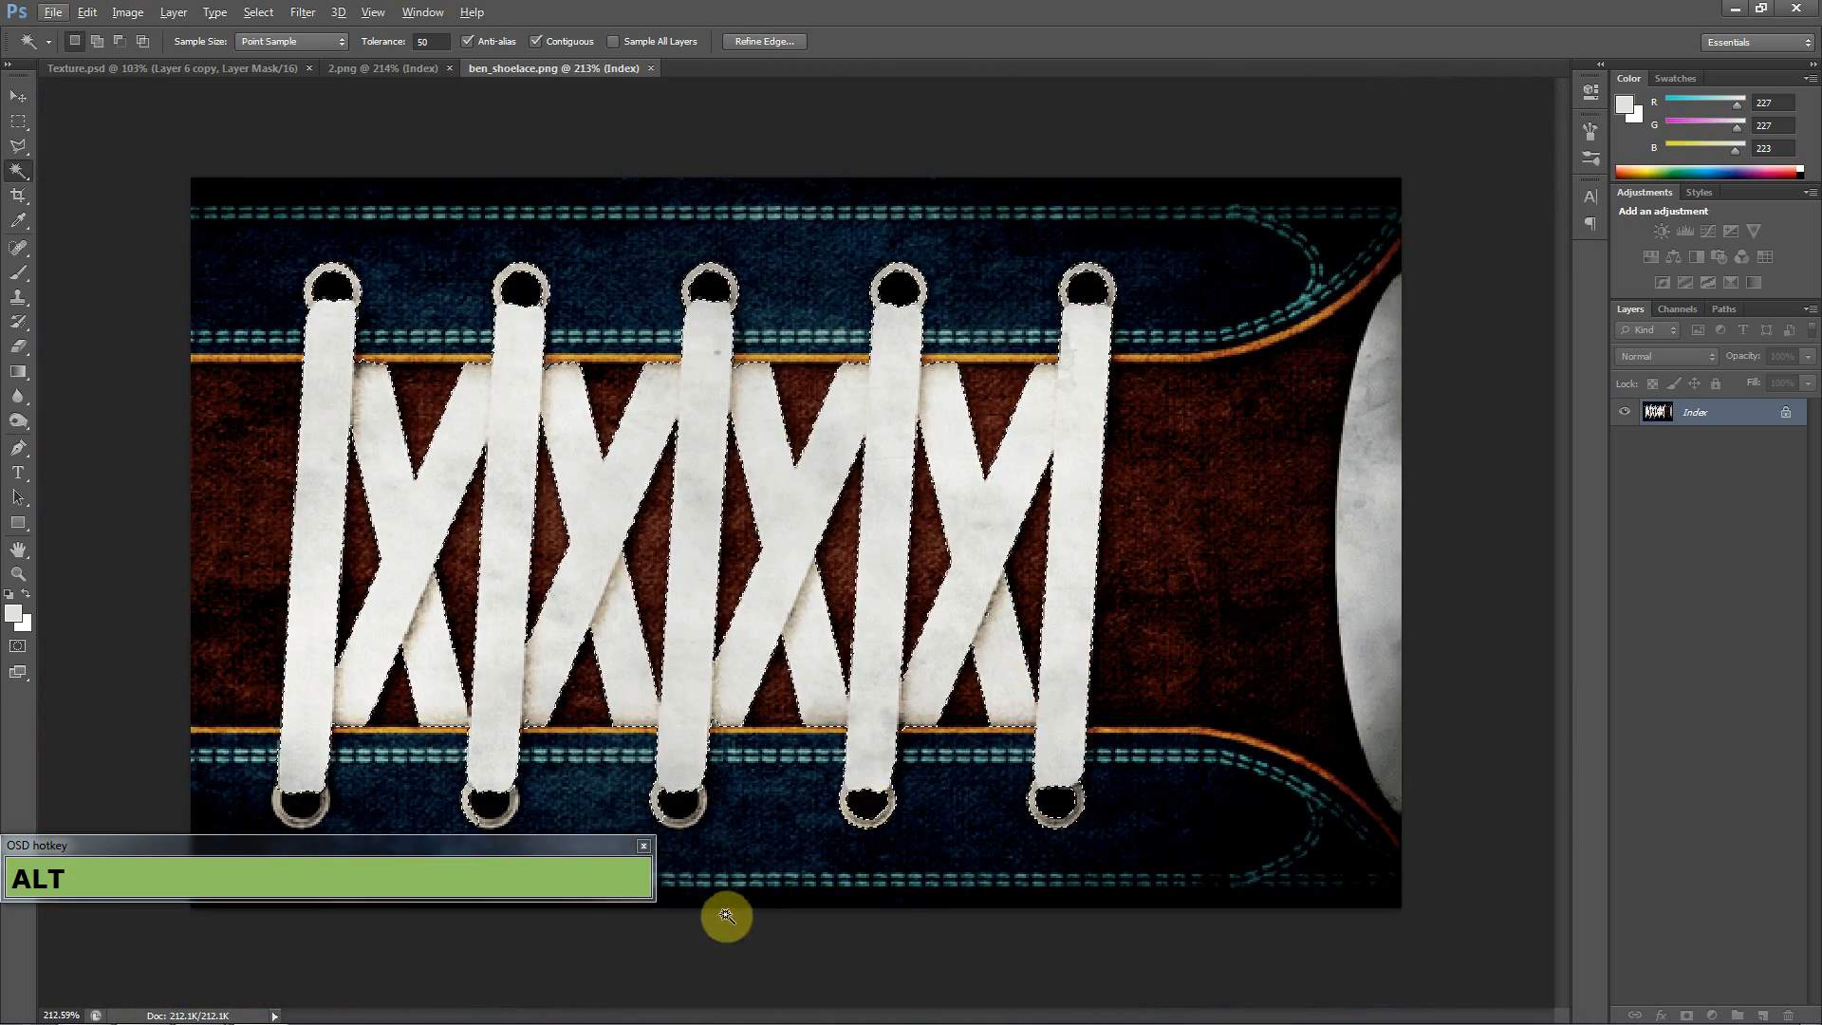
{"action": "scroll", "coordinate": [712, 883], "scroll_direction": "up", "scroll_amount": 3, "text": "alt"}
{"action": "left_click_drag", "start_coordinate": [700, 765], "coordinate": [865, 443]}
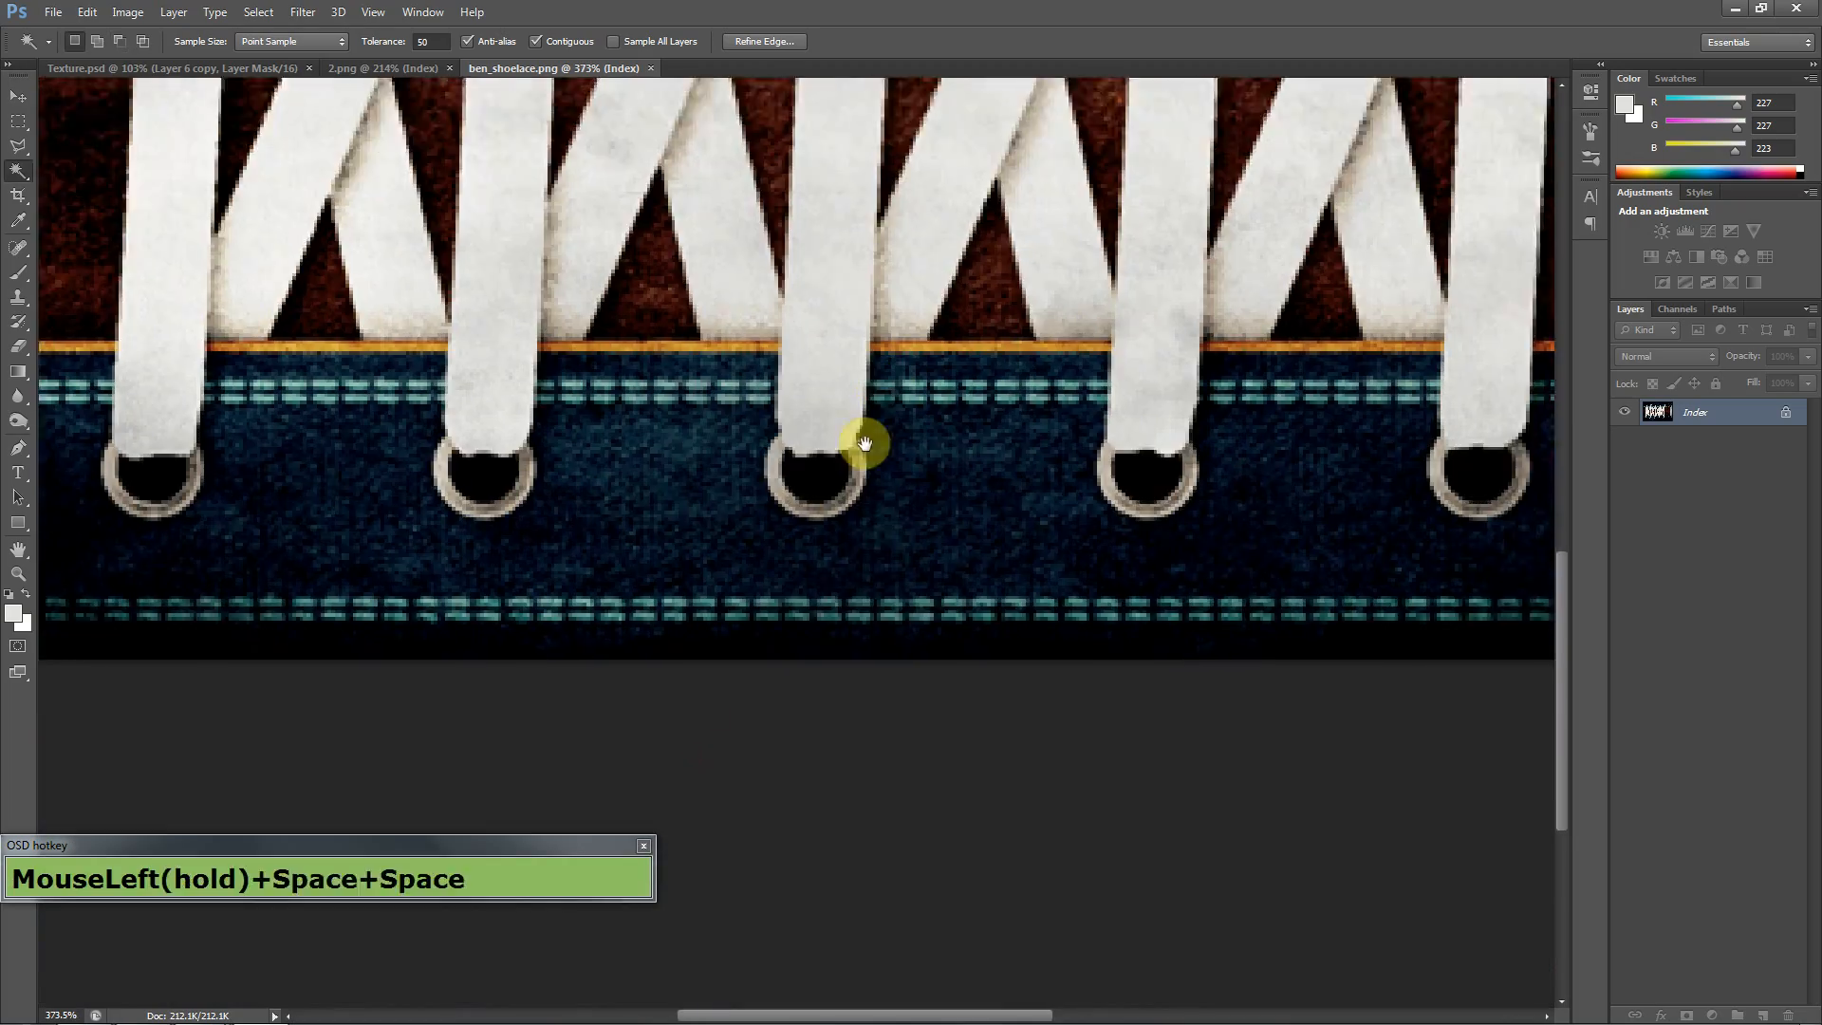
{"action": "scroll", "coordinate": [865, 443], "scroll_direction": "down", "scroll_amount": 2}
{"action": "scroll", "coordinate": [981, 351], "scroll_direction": "up", "scroll_amount": 3, "text": "alt"}
{"action": "left_click_drag", "start_coordinate": [1045, 219], "coordinate": [961, 503]}
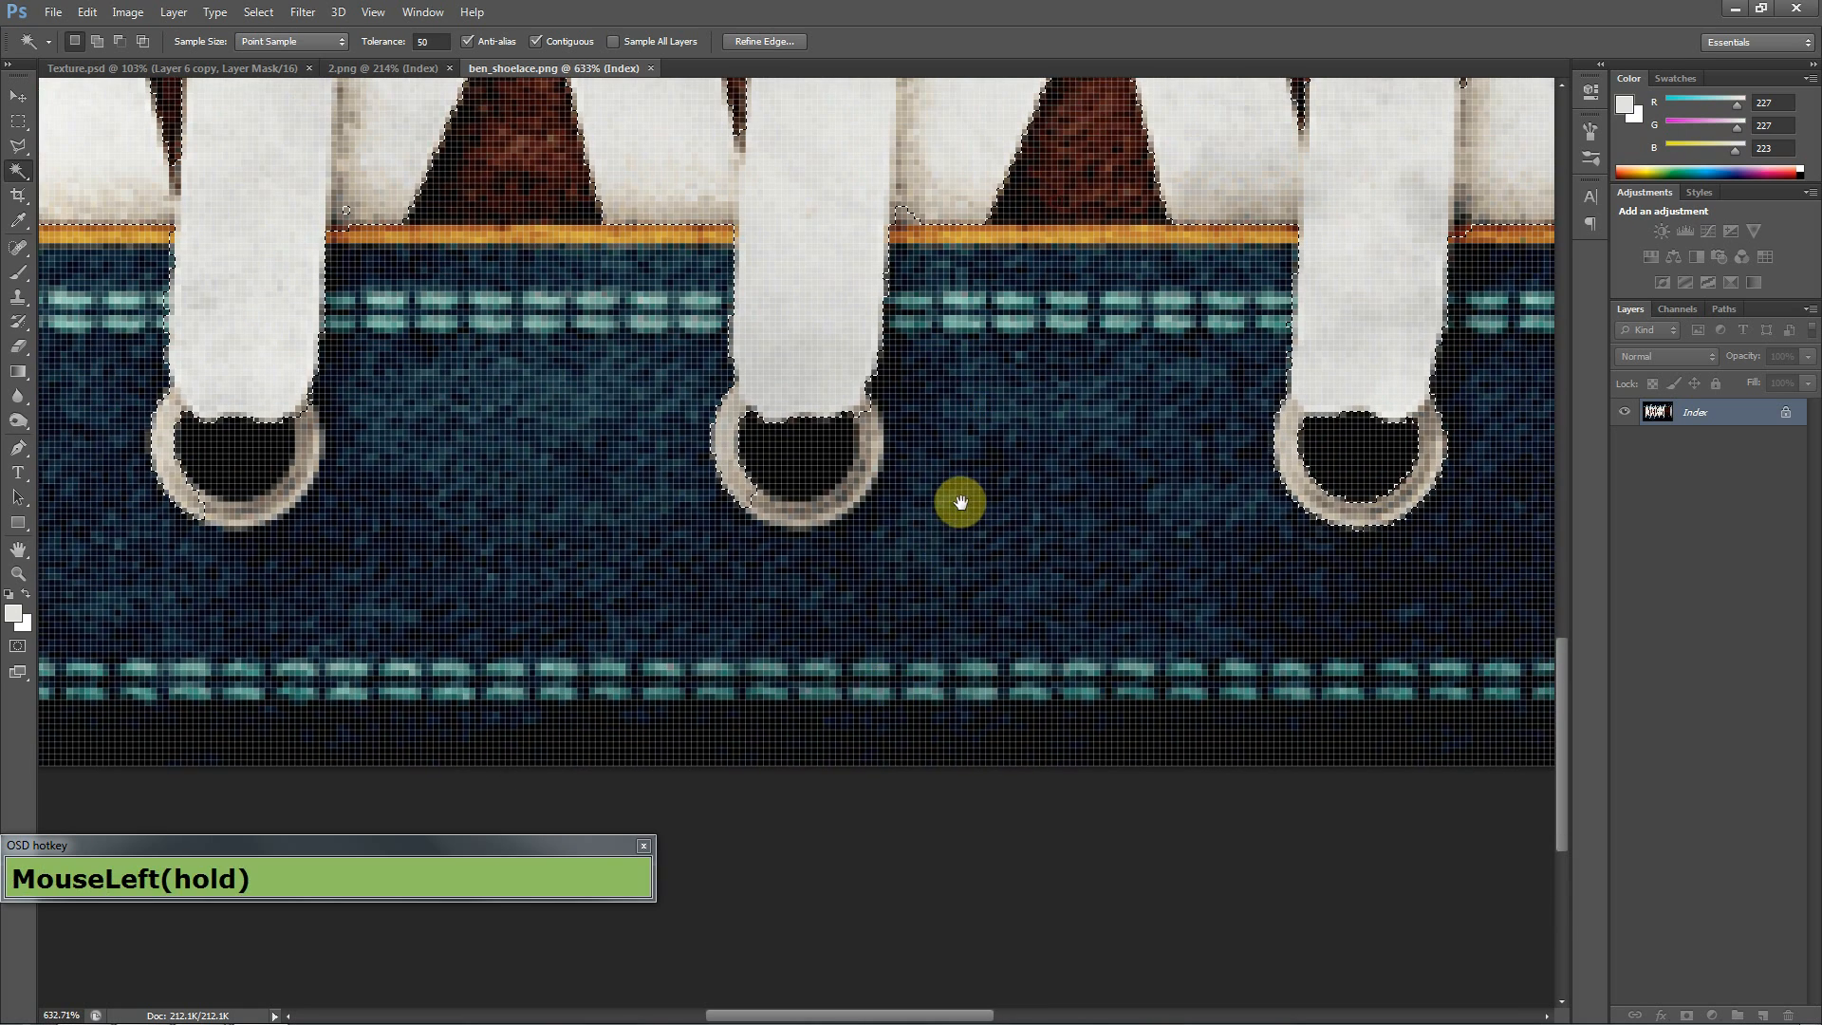
{"action": "left_click", "coordinate": [862, 493], "text": "shift"}
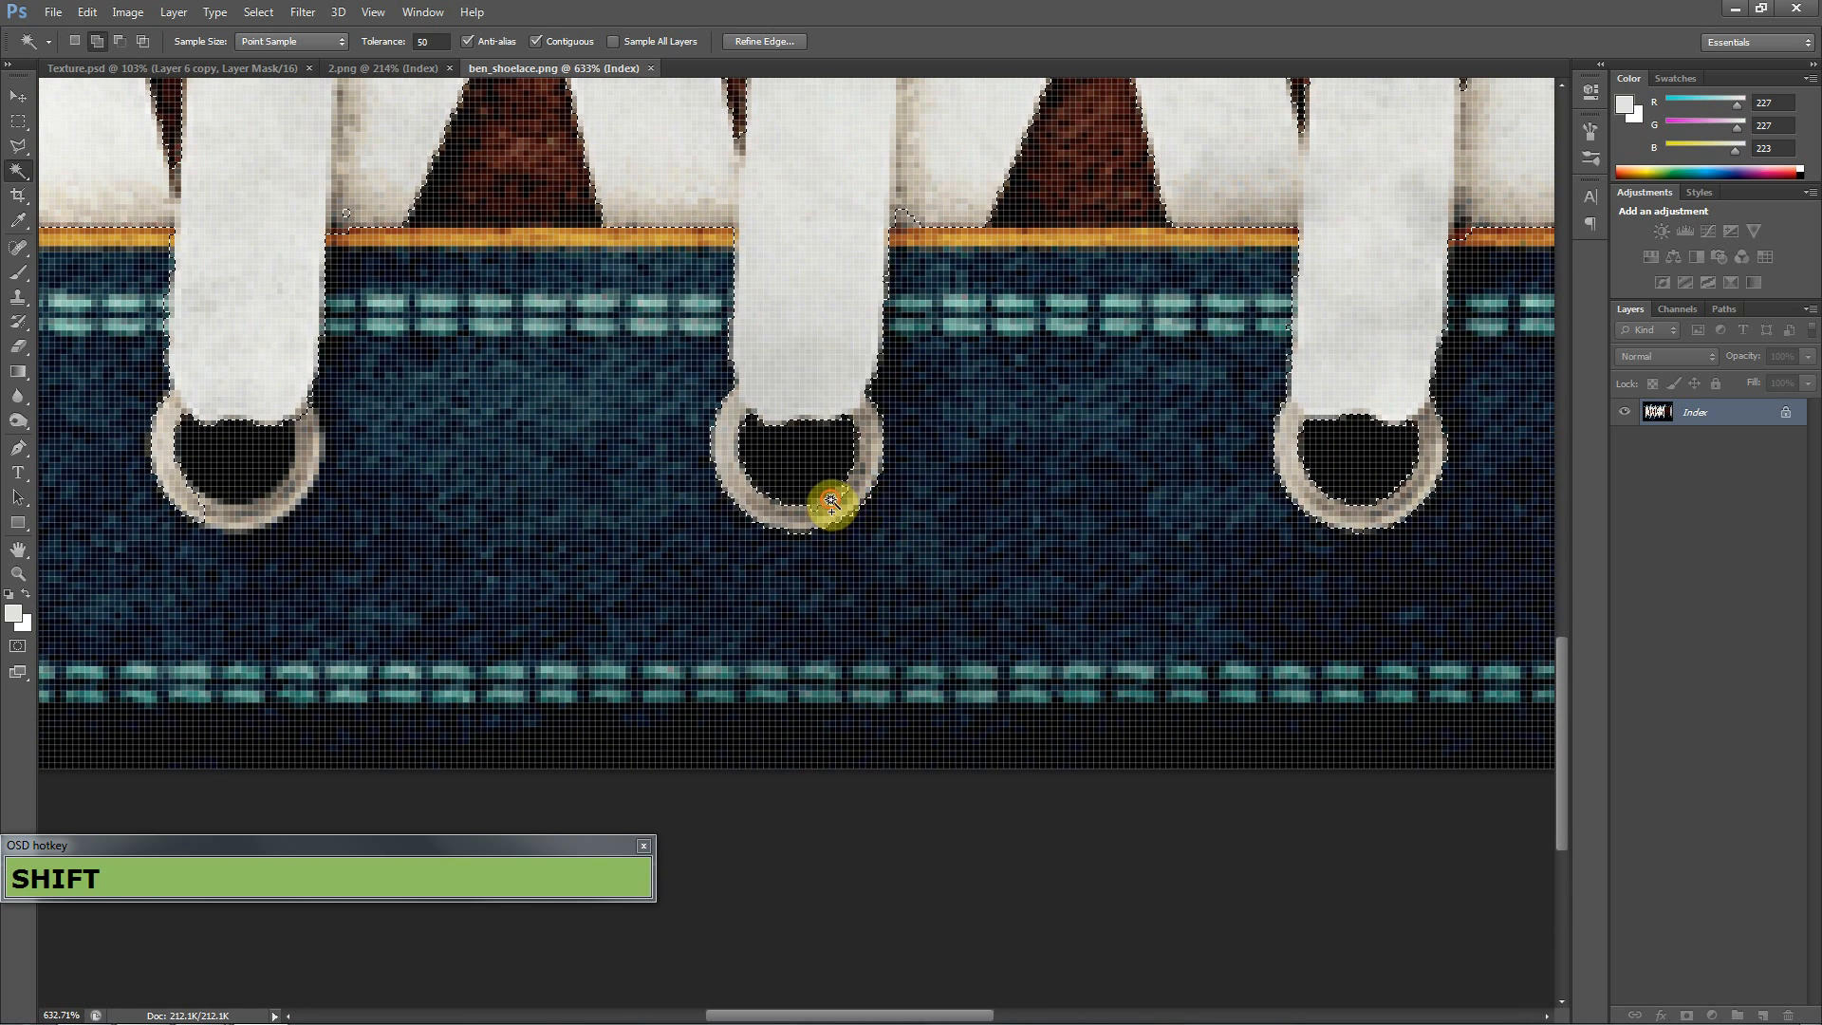
{"action": "left_click", "coordinate": [297, 461], "text": "shift"}
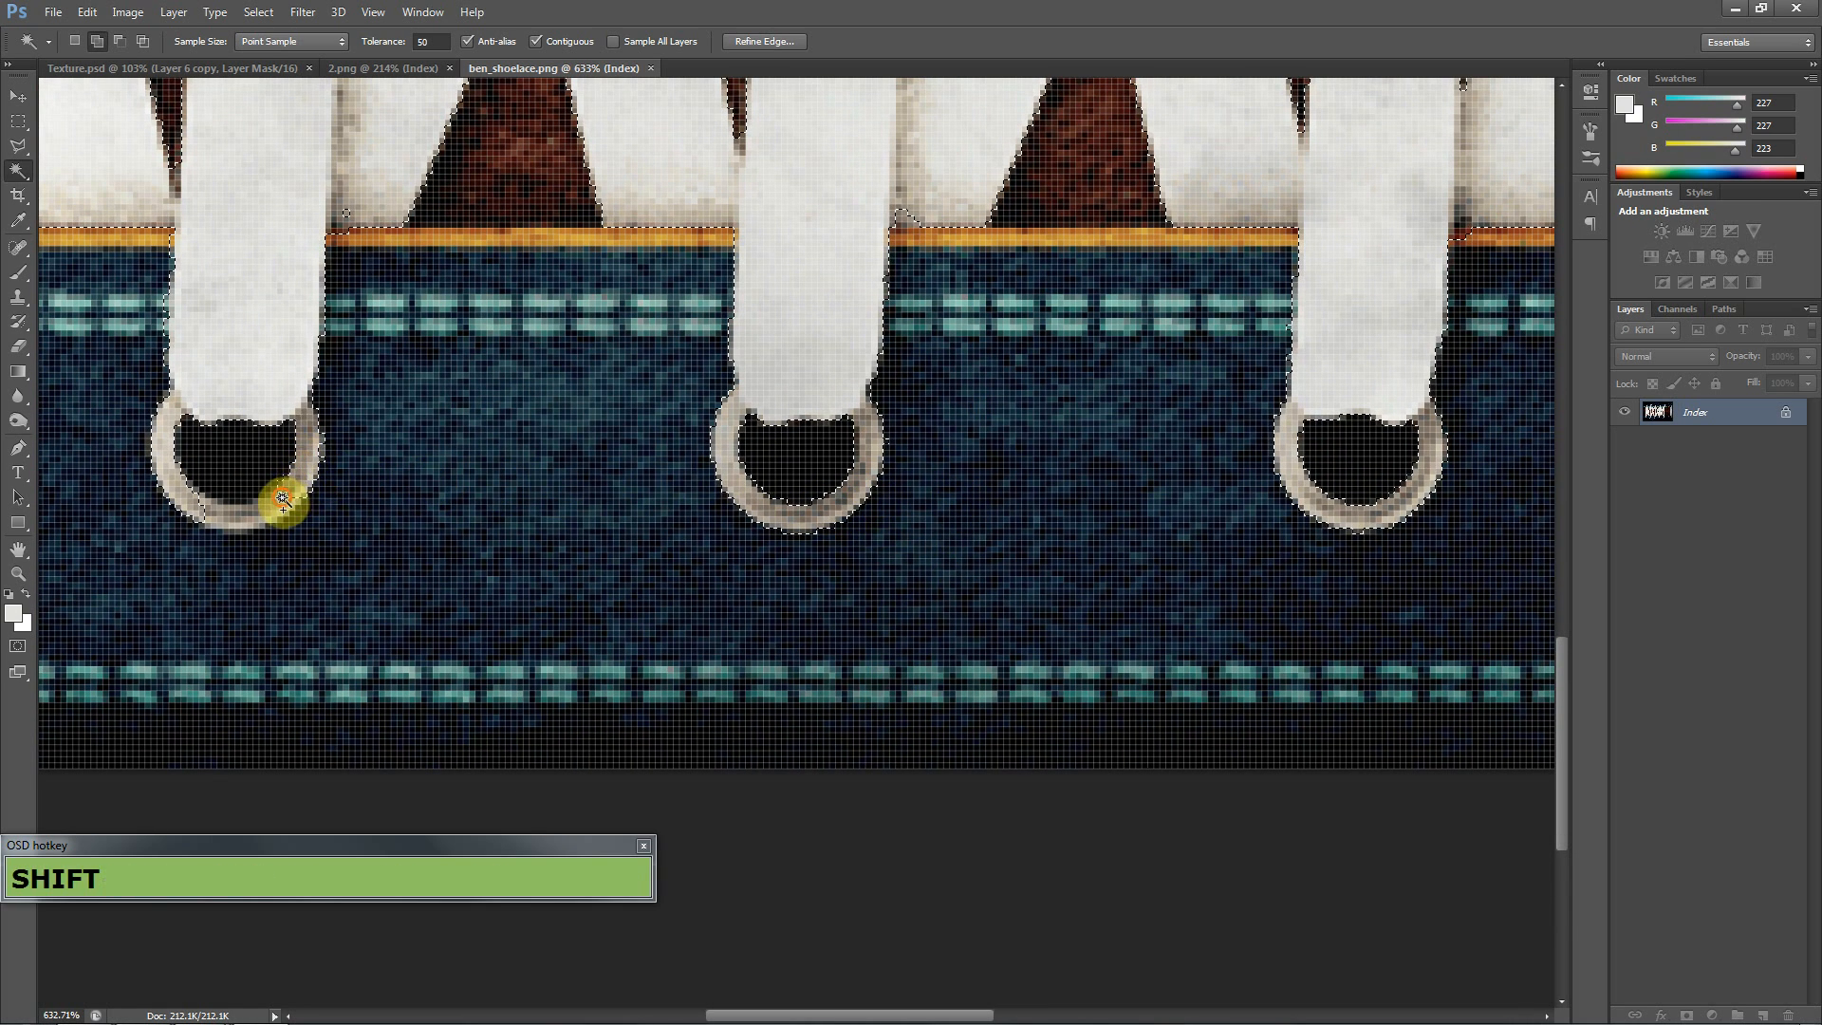
{"action": "left_click_drag", "start_coordinate": [531, 370], "coordinate": [1151, 402]}
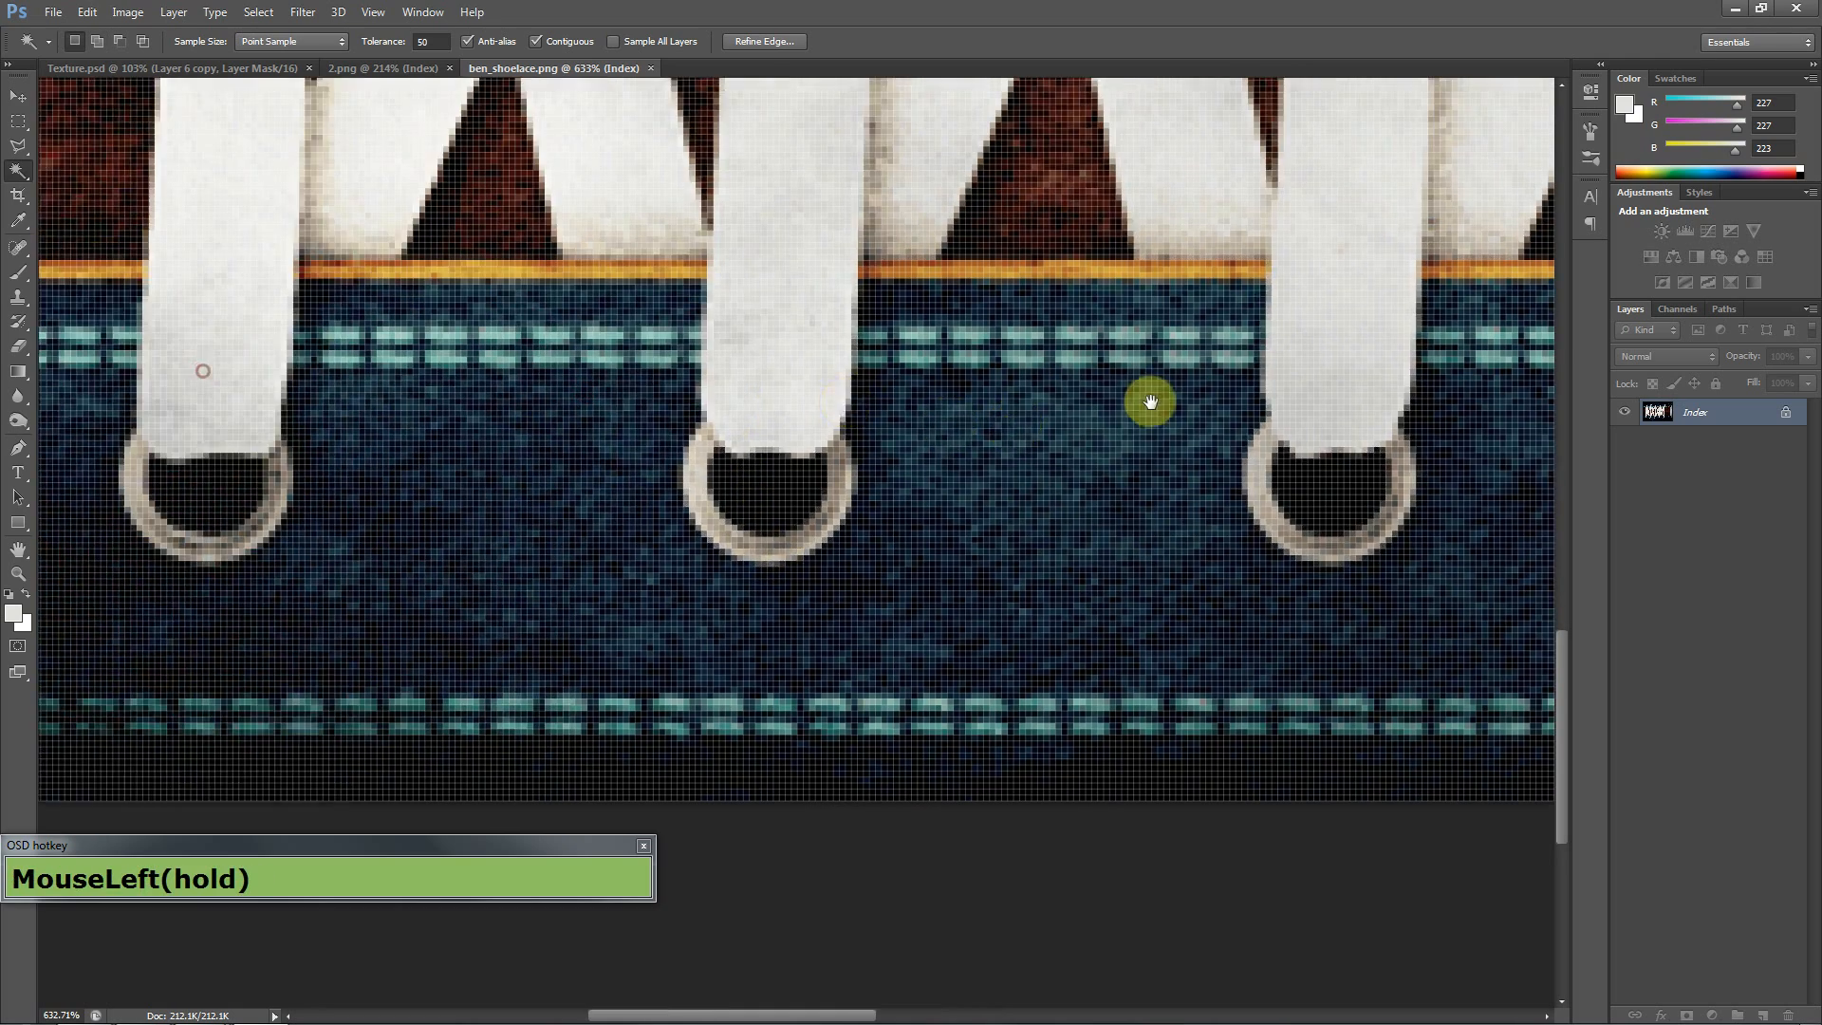
{"action": "left_click", "coordinate": [760, 509], "text": "shift"}
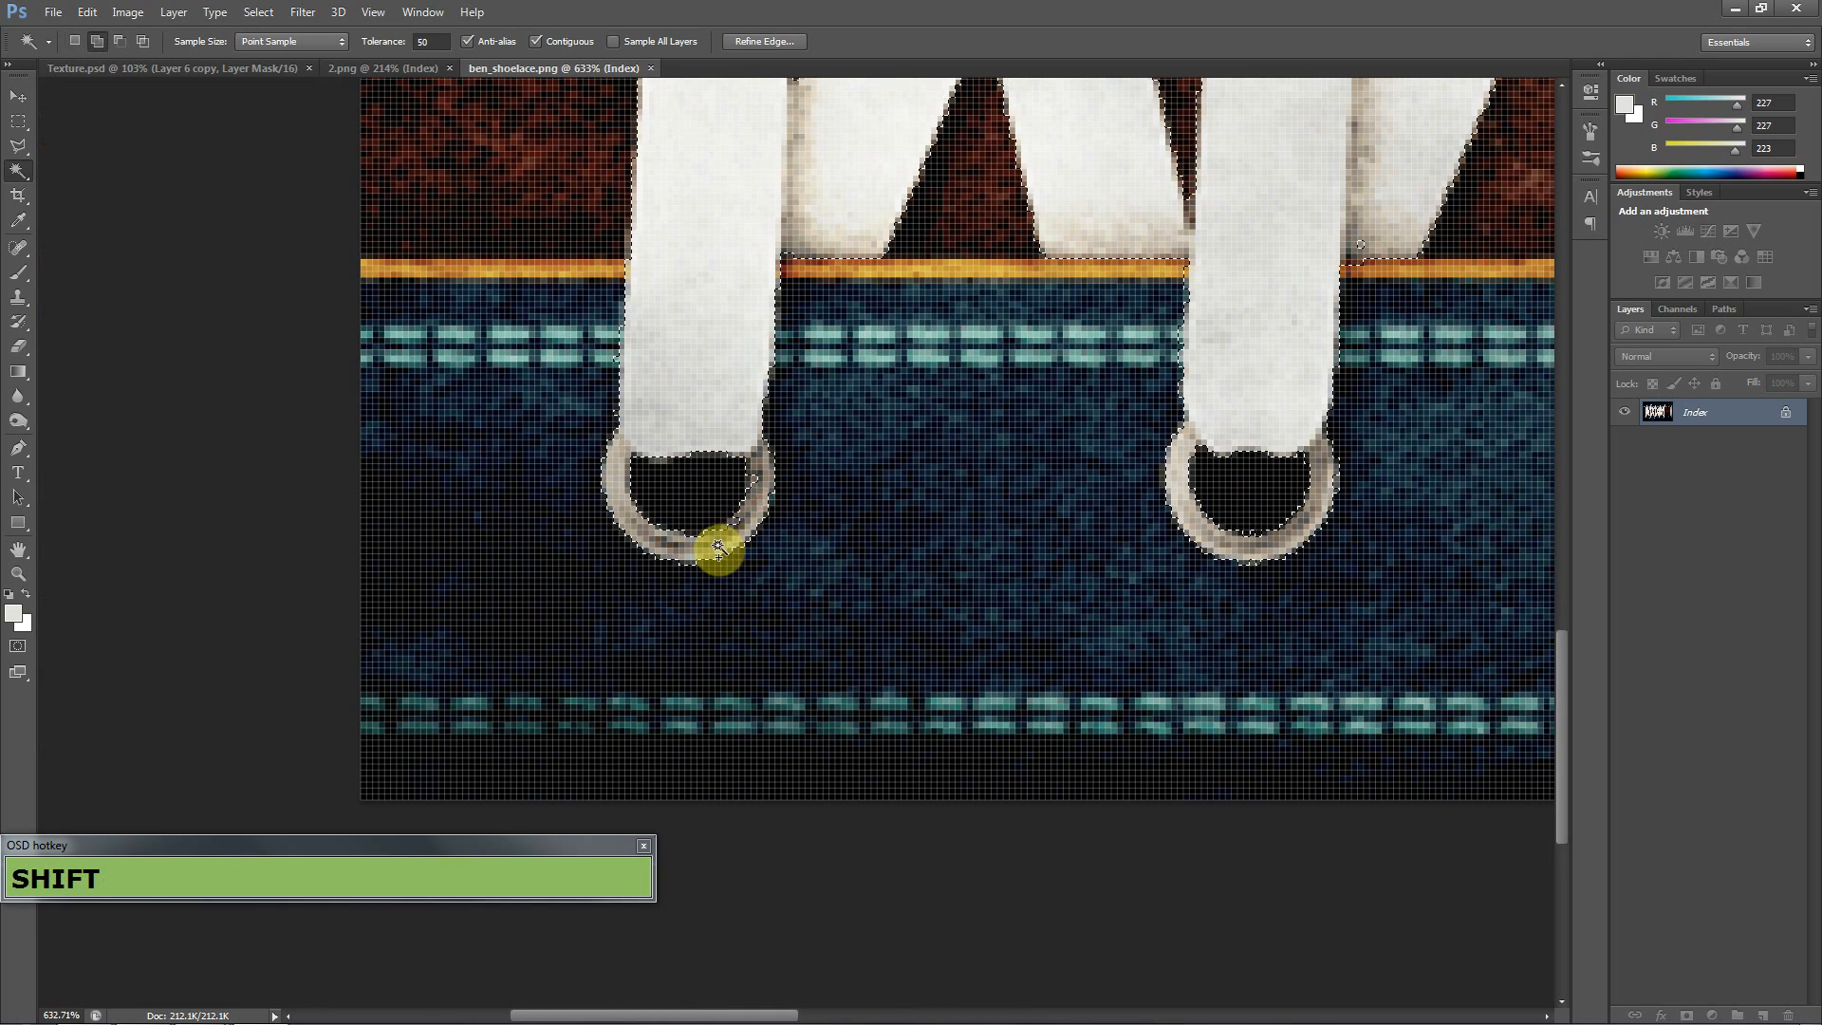
{"action": "left_click", "coordinate": [750, 492], "text": "shift"}
{"action": "left_click", "coordinate": [739, 520], "text": "shift"}
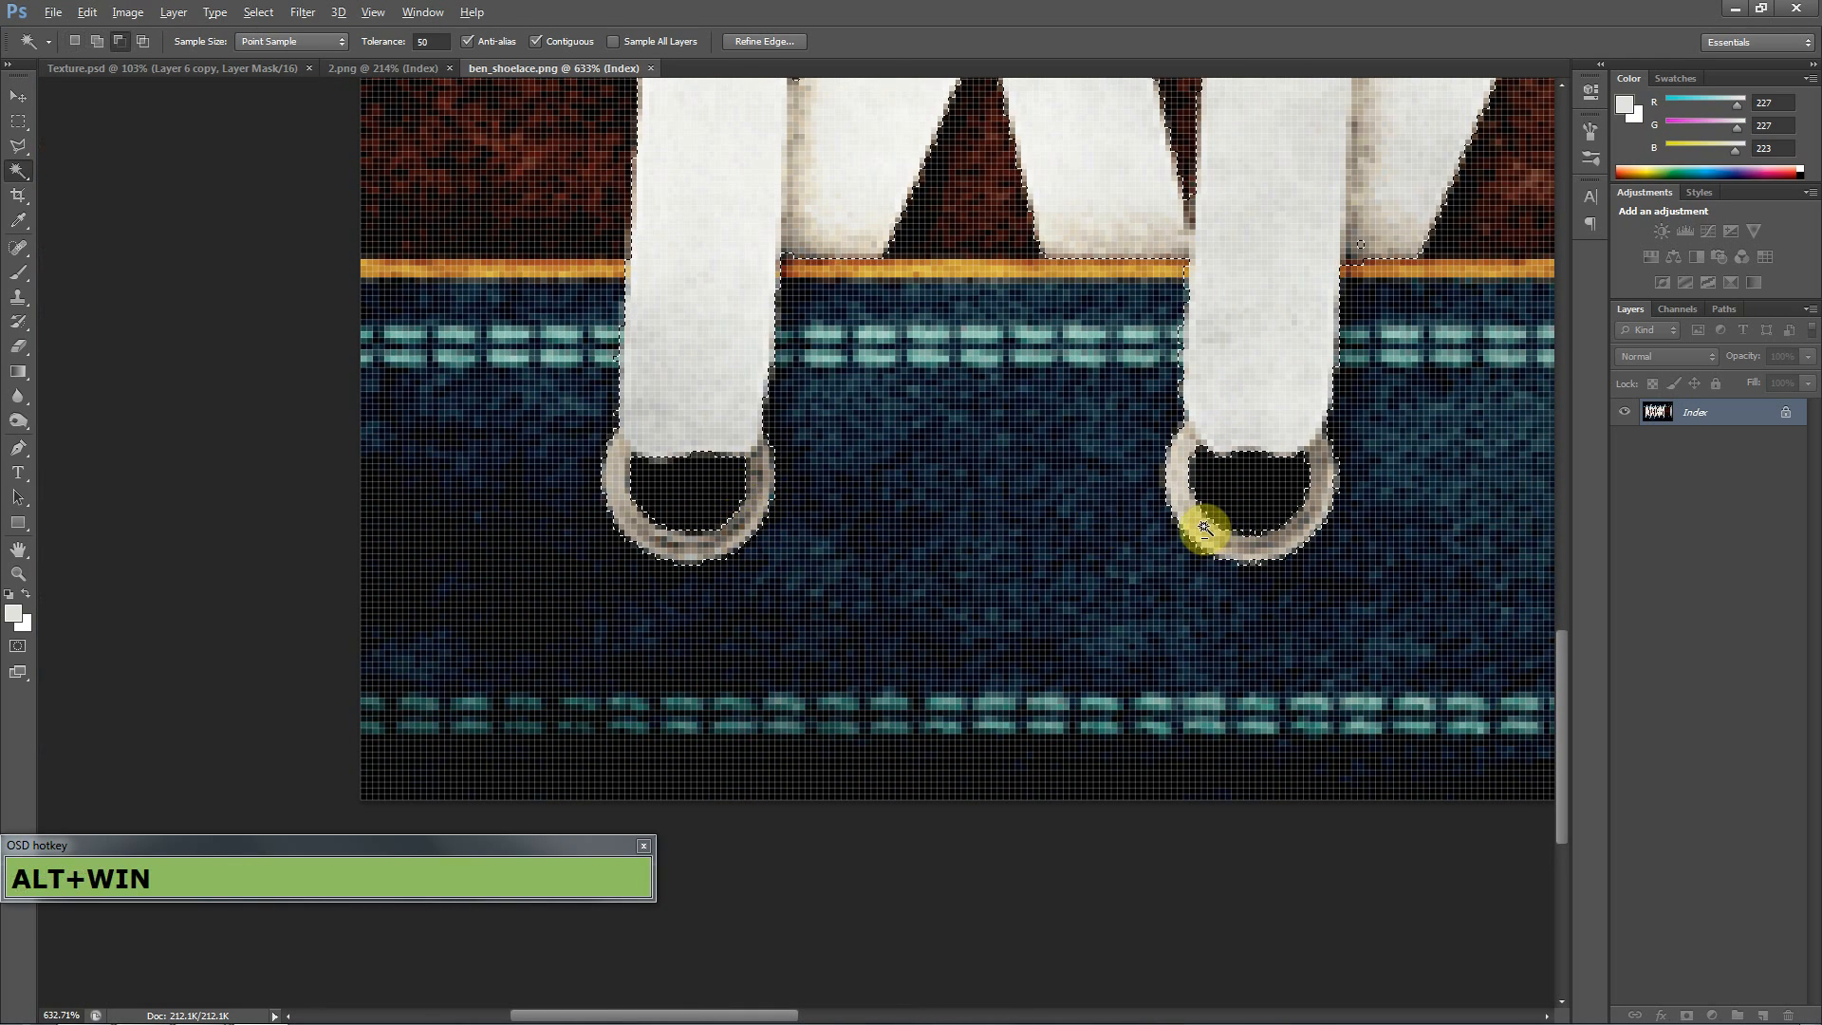
- Copy the selected laces and eyelets into Texture.psd and position them over the long brown shoe piece
{"action": "scroll", "coordinate": [1204, 527], "scroll_direction": "down", "scroll_amount": 6}
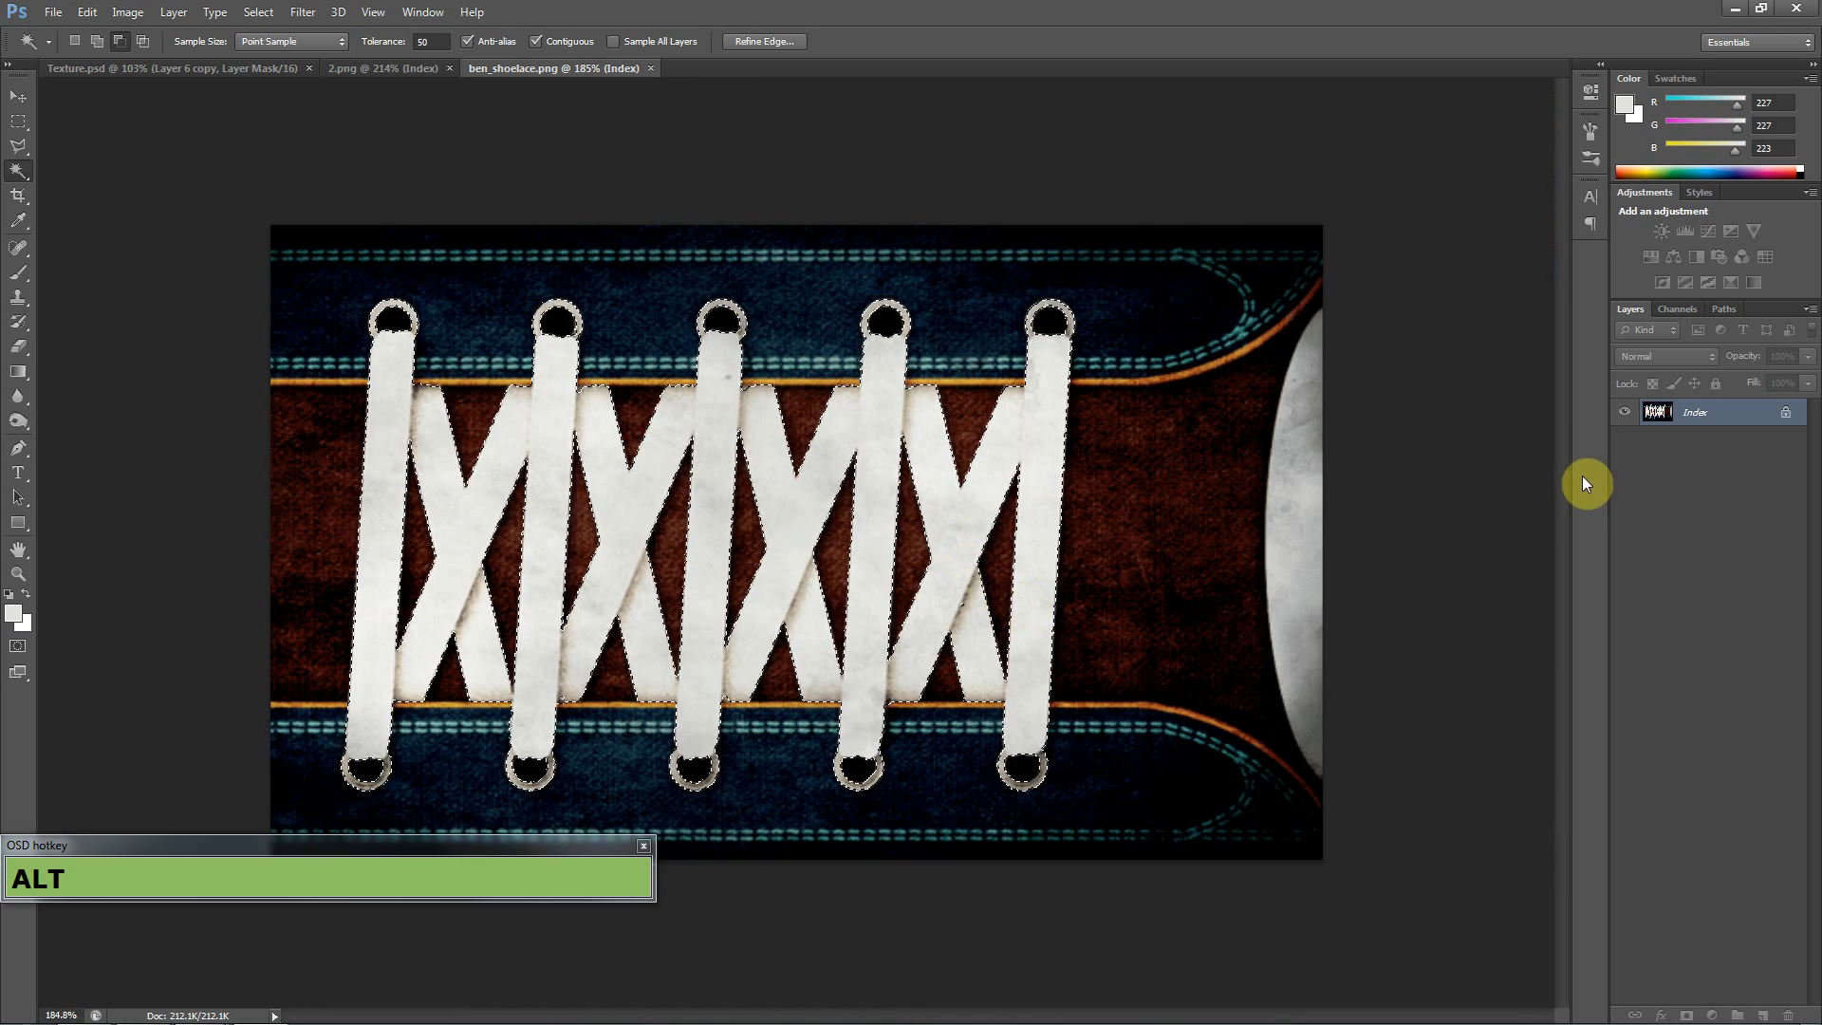
{"action": "key", "text": "ctrl+c"}
{"action": "left_click", "coordinate": [376, 65]}
{"action": "left_click", "coordinate": [272, 65]}
{"action": "key", "text": "ctrl+v"}
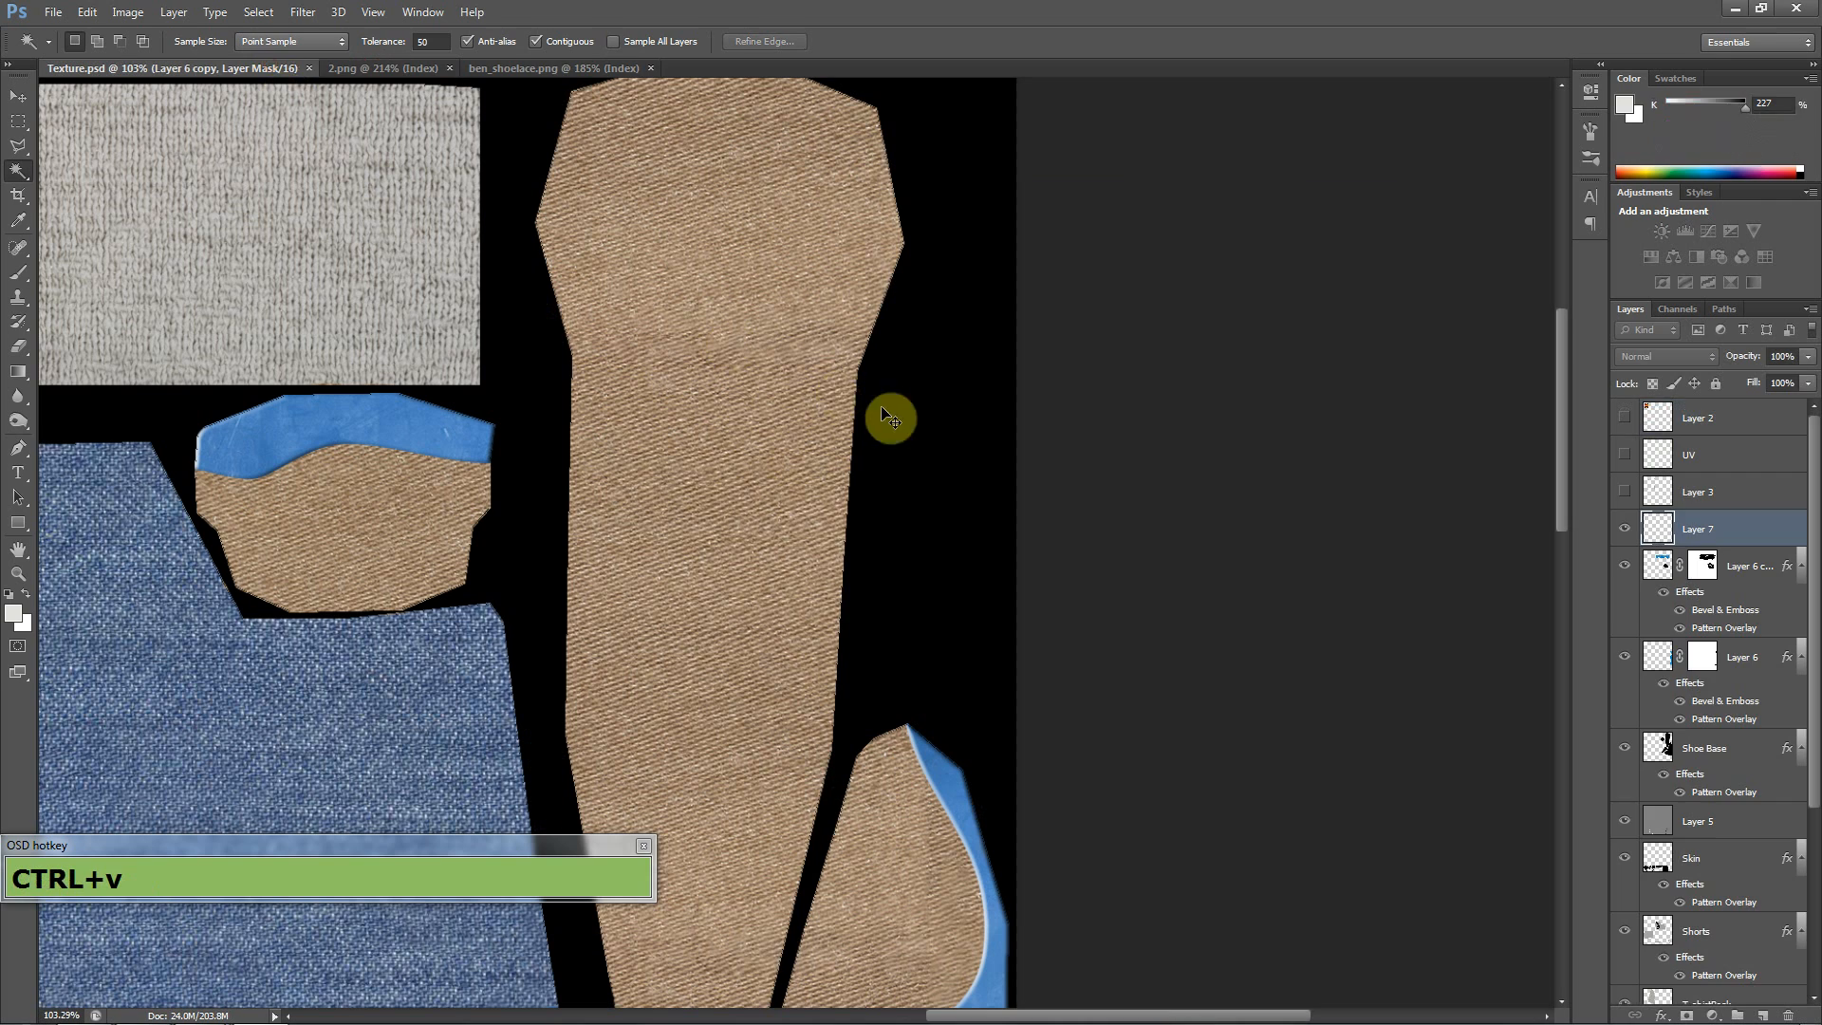
{"action": "left_click", "coordinate": [20, 98]}
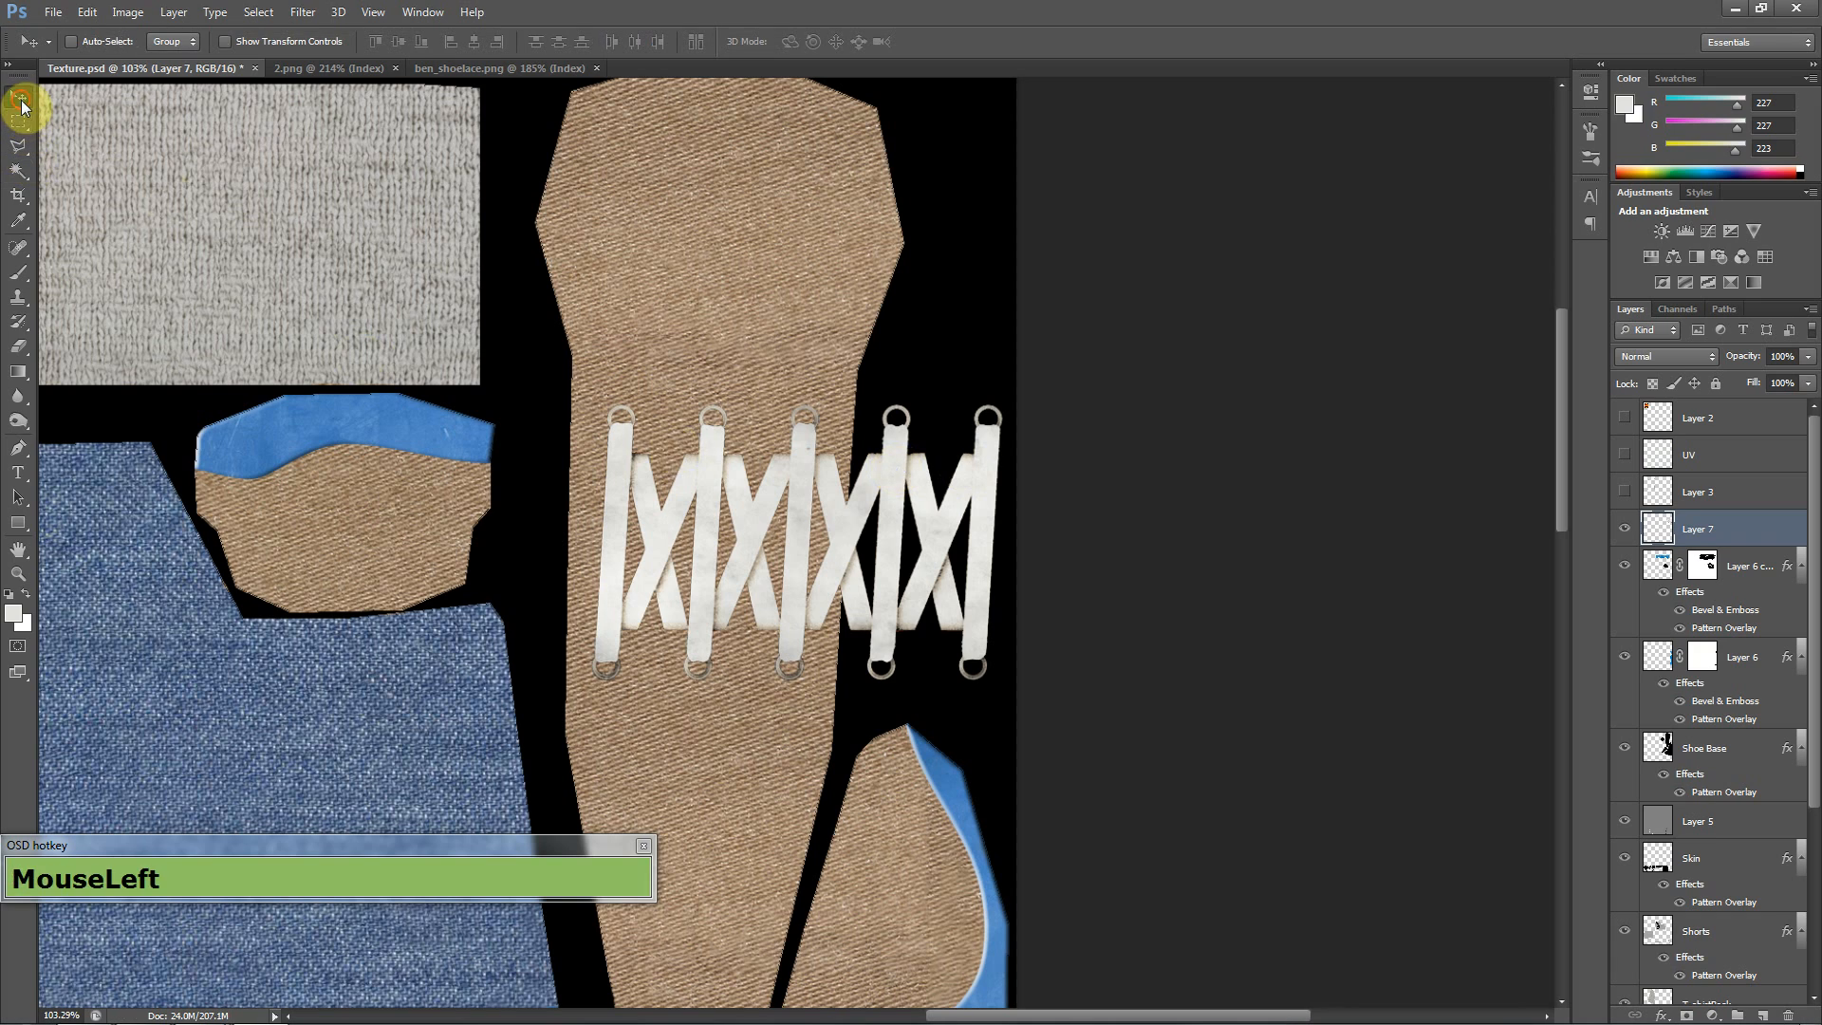
{"action": "left_click_drag", "start_coordinate": [734, 534], "coordinate": [743, 503]}
- Rotate the pasted laces 90° and scale them to about 95.48% width and 93.24% height to fit the shoe piece
{"action": "key", "text": "ctrl+t"}
{"action": "left_click_drag", "start_coordinate": [948, 334], "coordinate": [964, 732]}
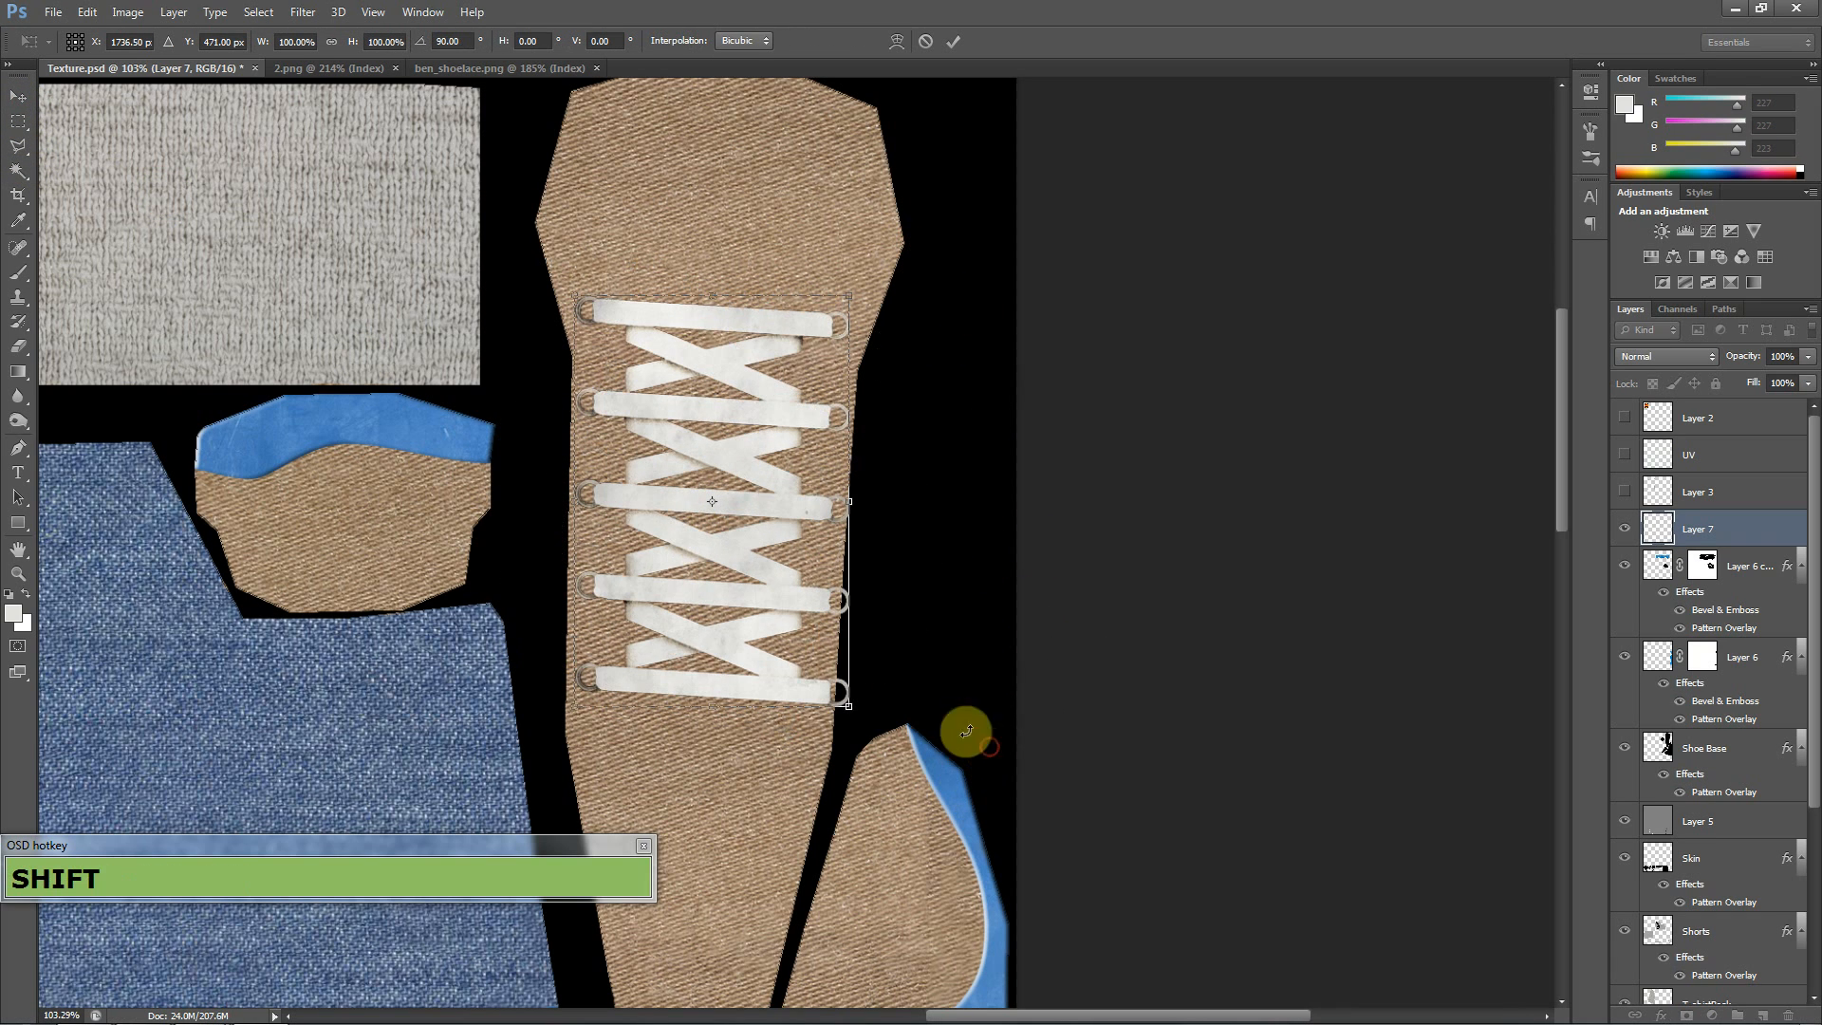
{"action": "mouse_move", "coordinate": [850, 707]}
{"action": "left_mouse_down"}
{"action": "mouse_move", "coordinate": [765, 630]}
{"action": "mouse_move", "coordinate": [828, 680]}
{"action": "left_mouse_up"}
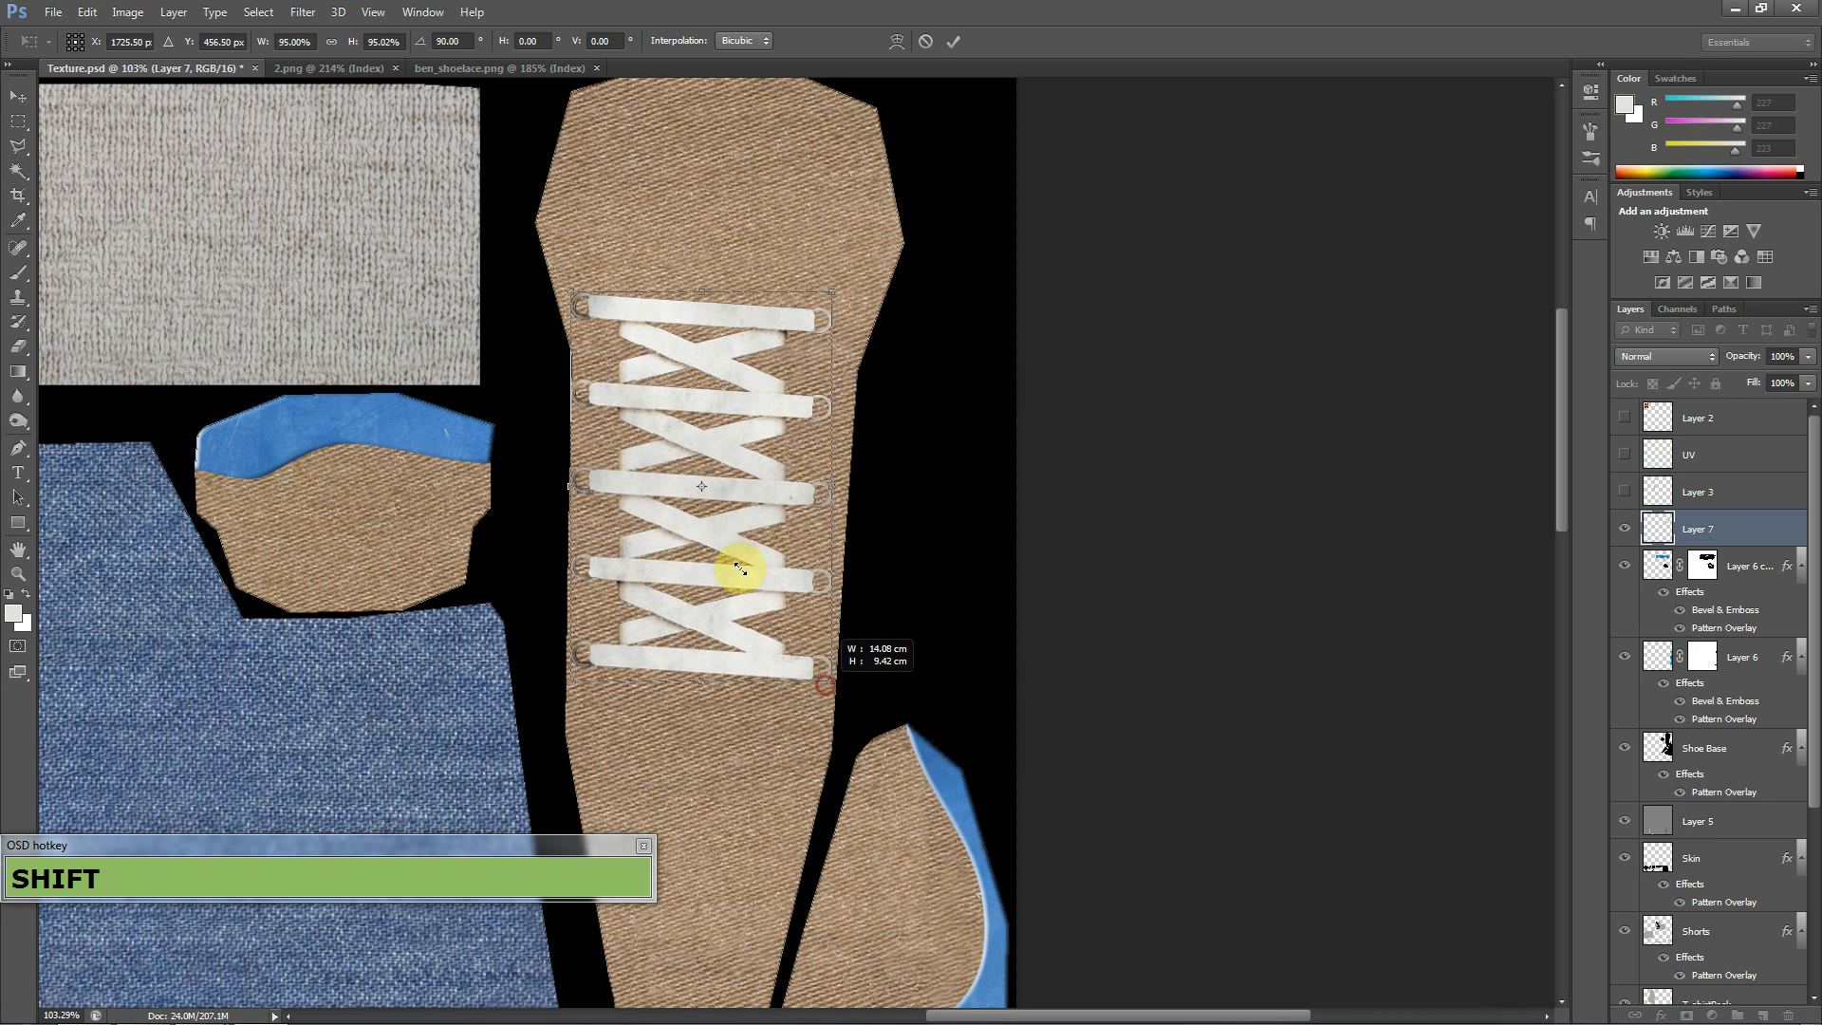
{"action": "left_click_drag", "start_coordinate": [740, 570], "coordinate": [738, 567]}
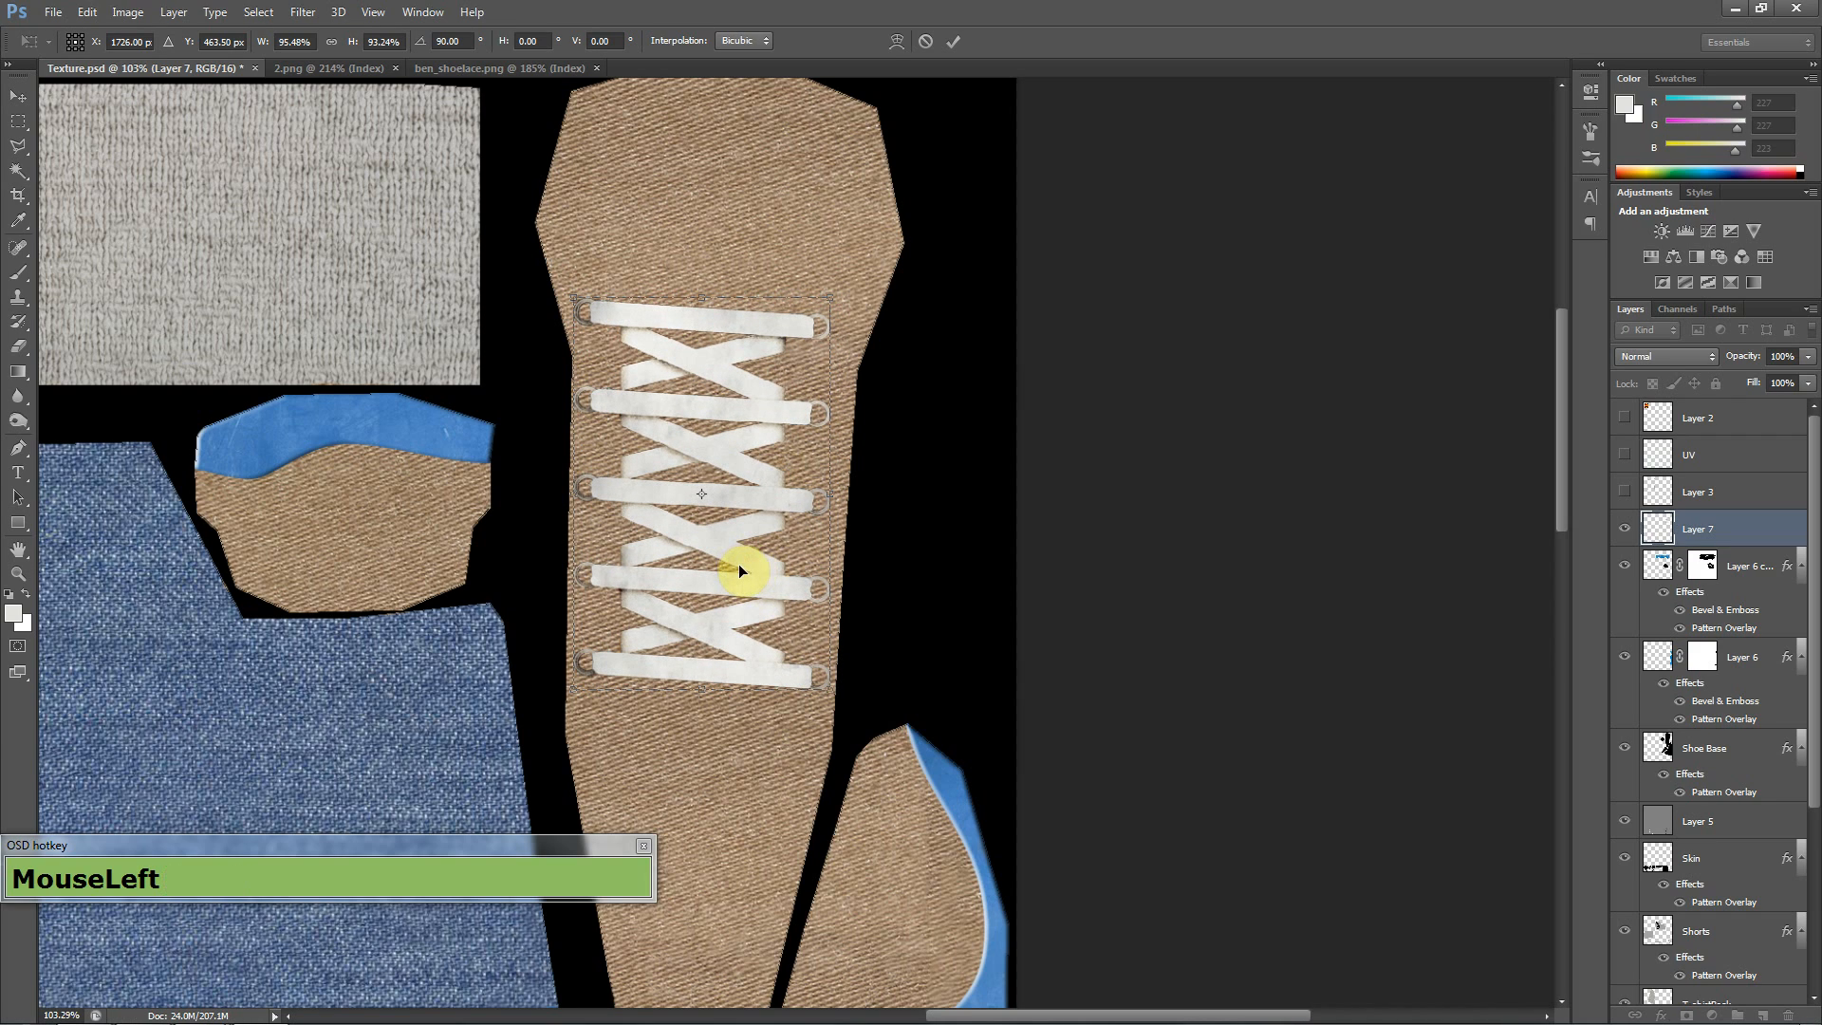
{"action": "key", "text": "Right"}
{"action": "key", "text": "ctrl+t"}
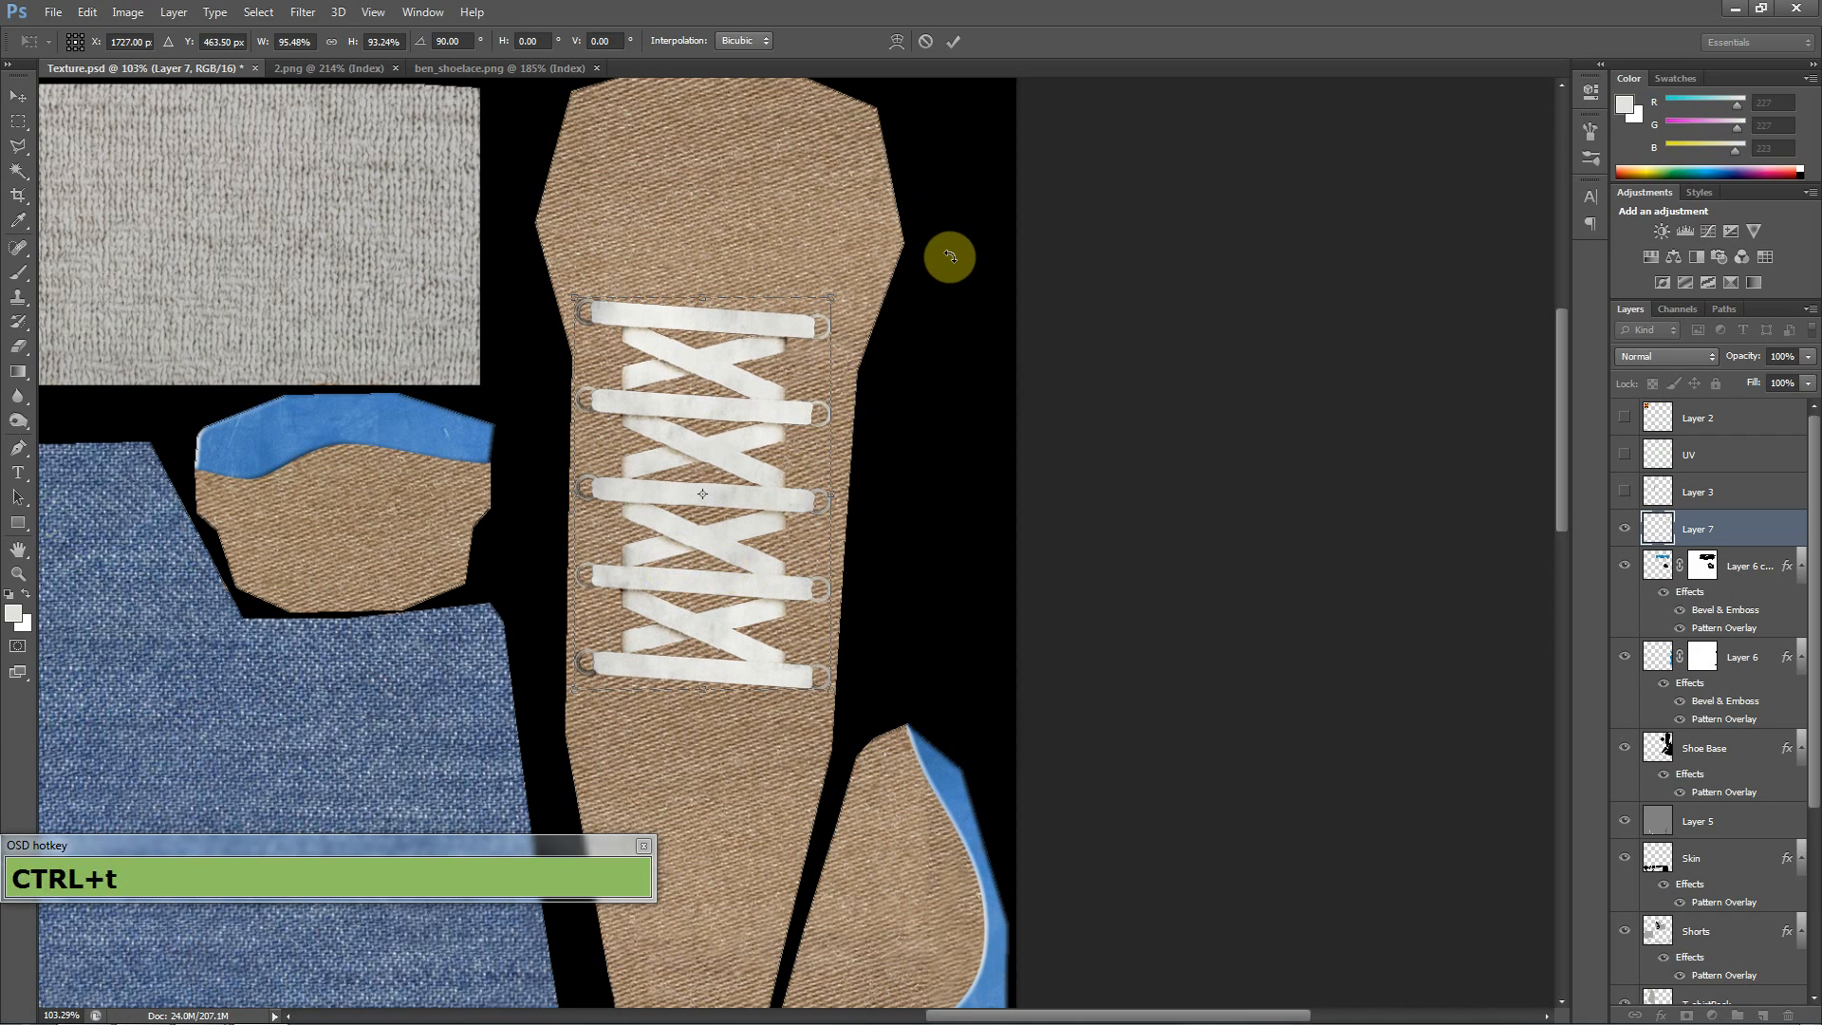
- Tilt the laces to about 92.46°, nudge them right to X 1733 px, and apply the transform
{"action": "left_click_drag", "start_coordinate": [952, 254], "coordinate": [1005, 243]}
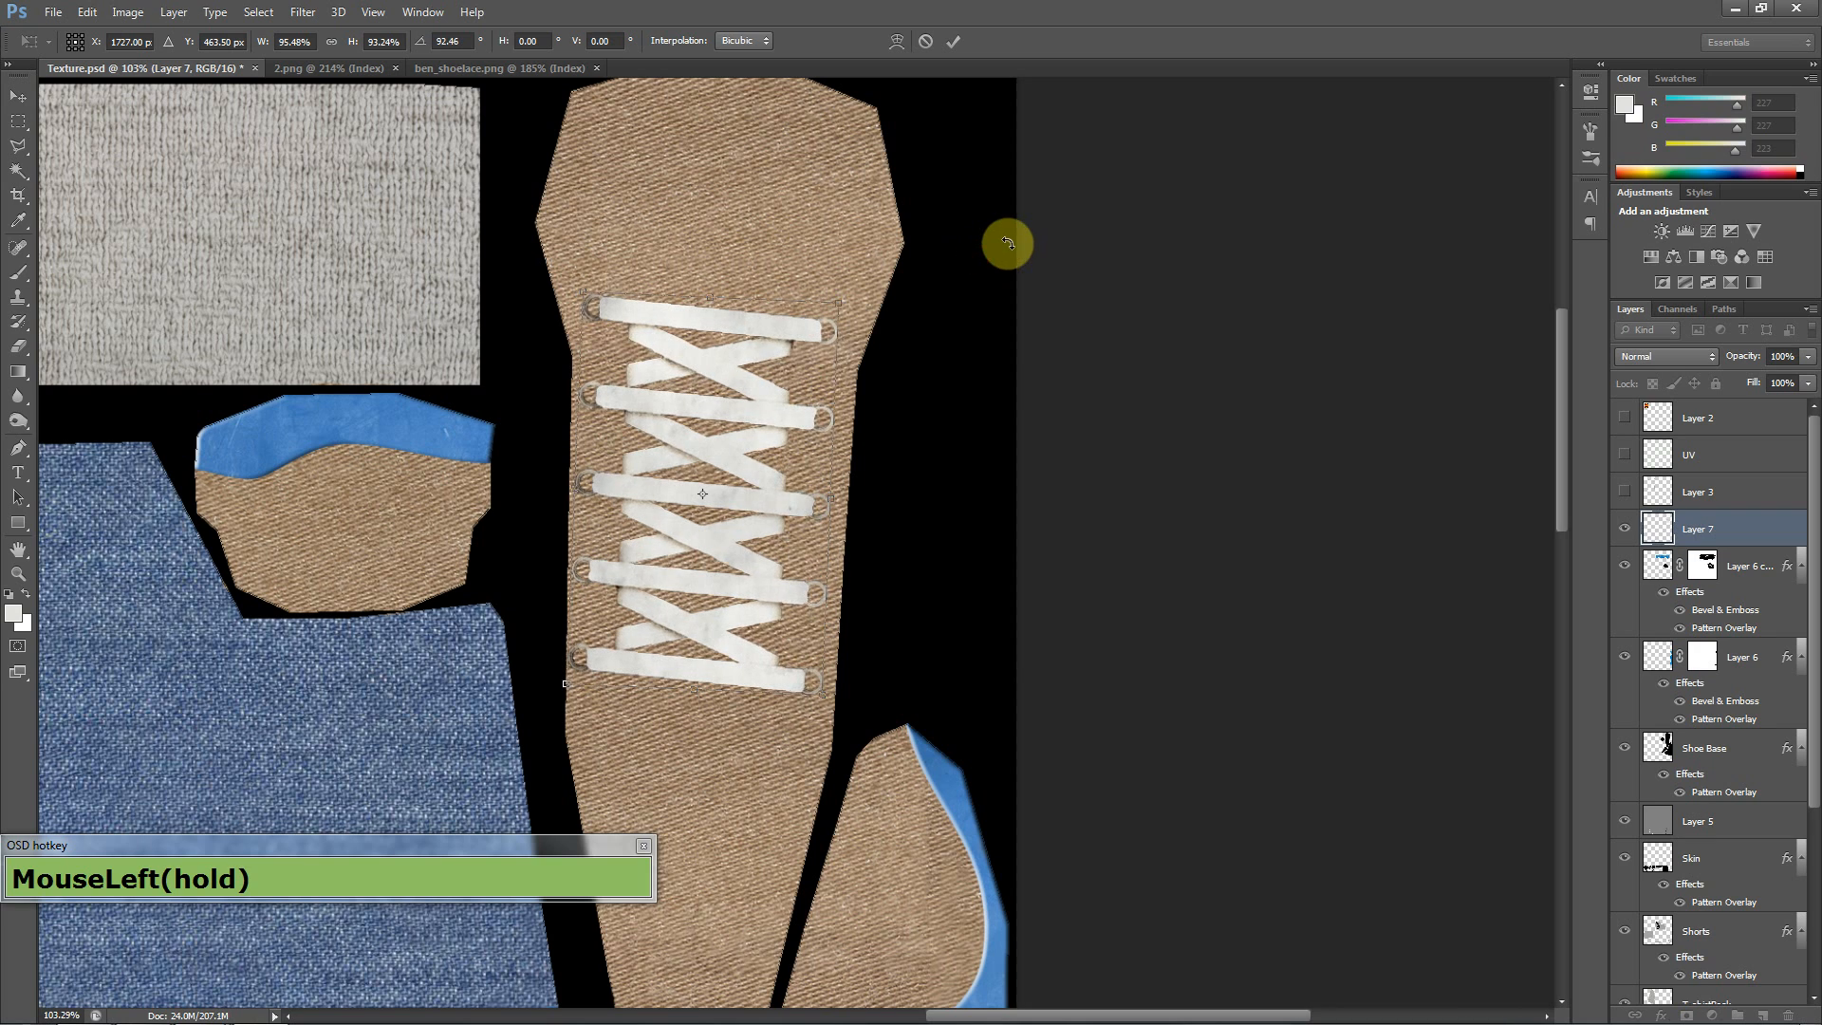
{"action": "key", "text": "Right"}
{"action": "key", "text": "Right"}
{"action": "key", "text": "Right"}
{"action": "key", "text": "Right"}
{"action": "key", "text": "Right"}
{"action": "key", "text": "Right"}
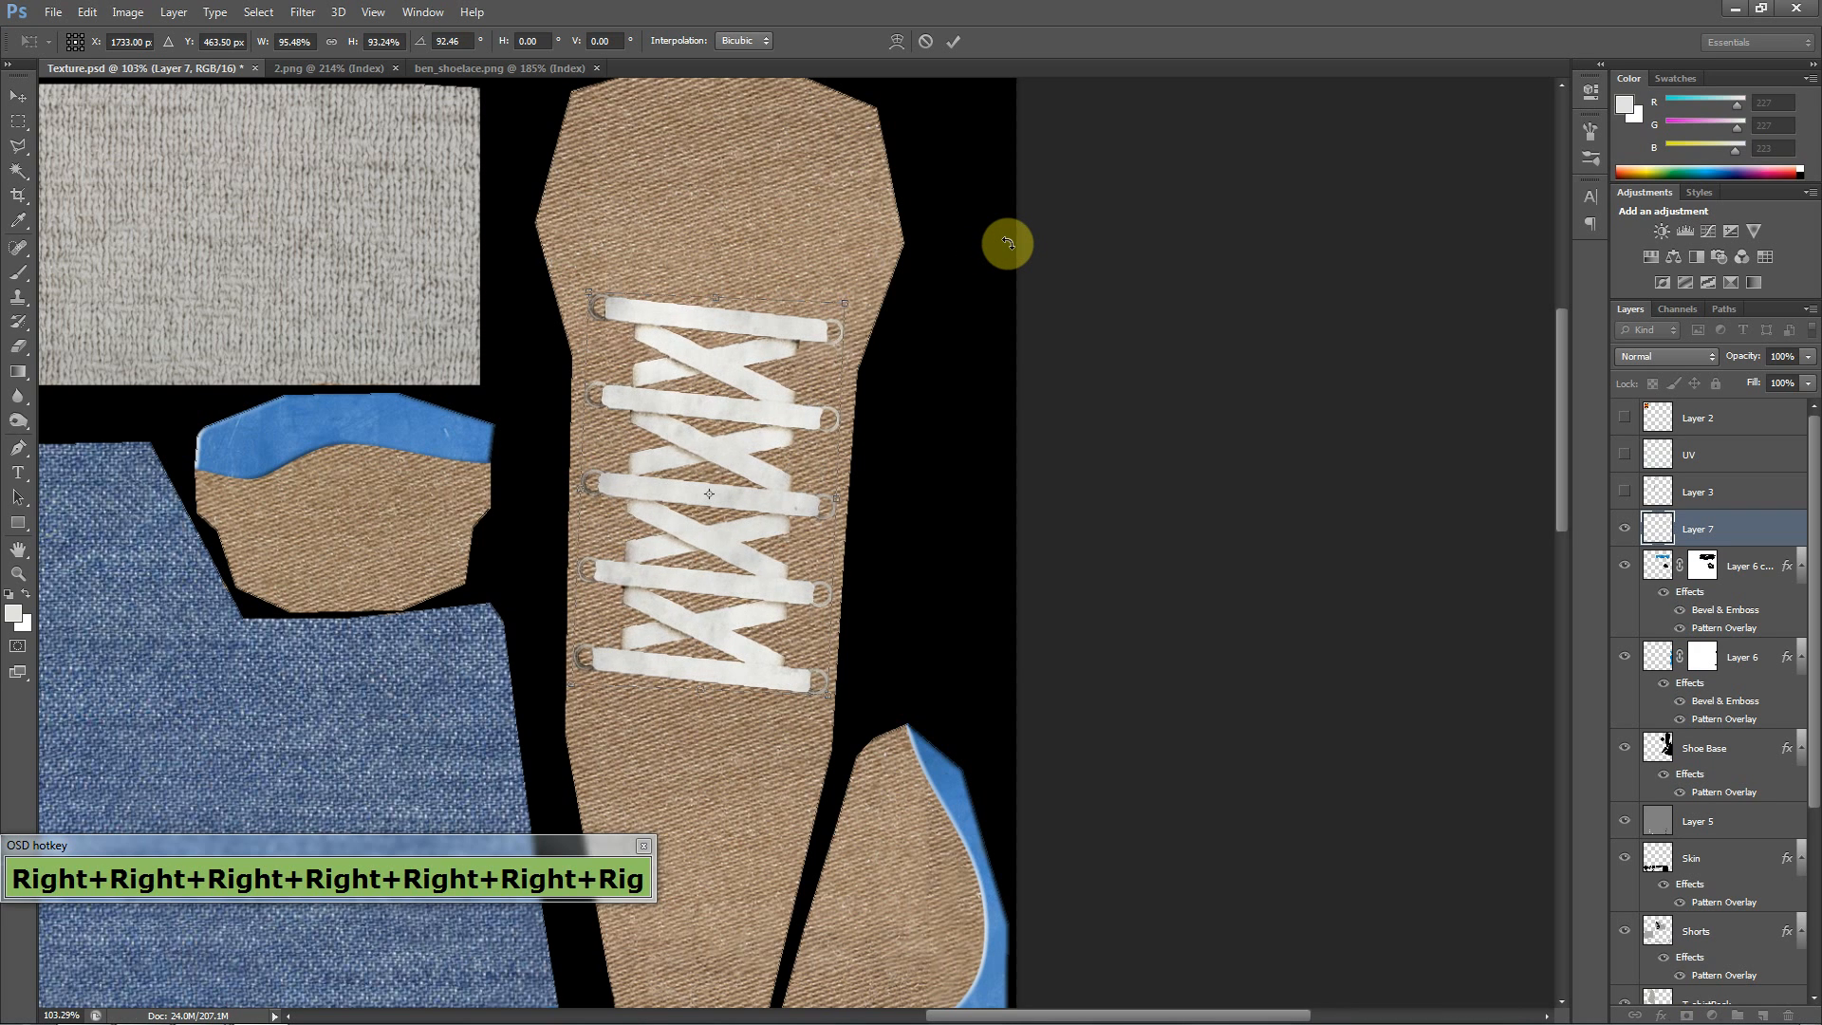
{"action": "key", "text": "Return"}
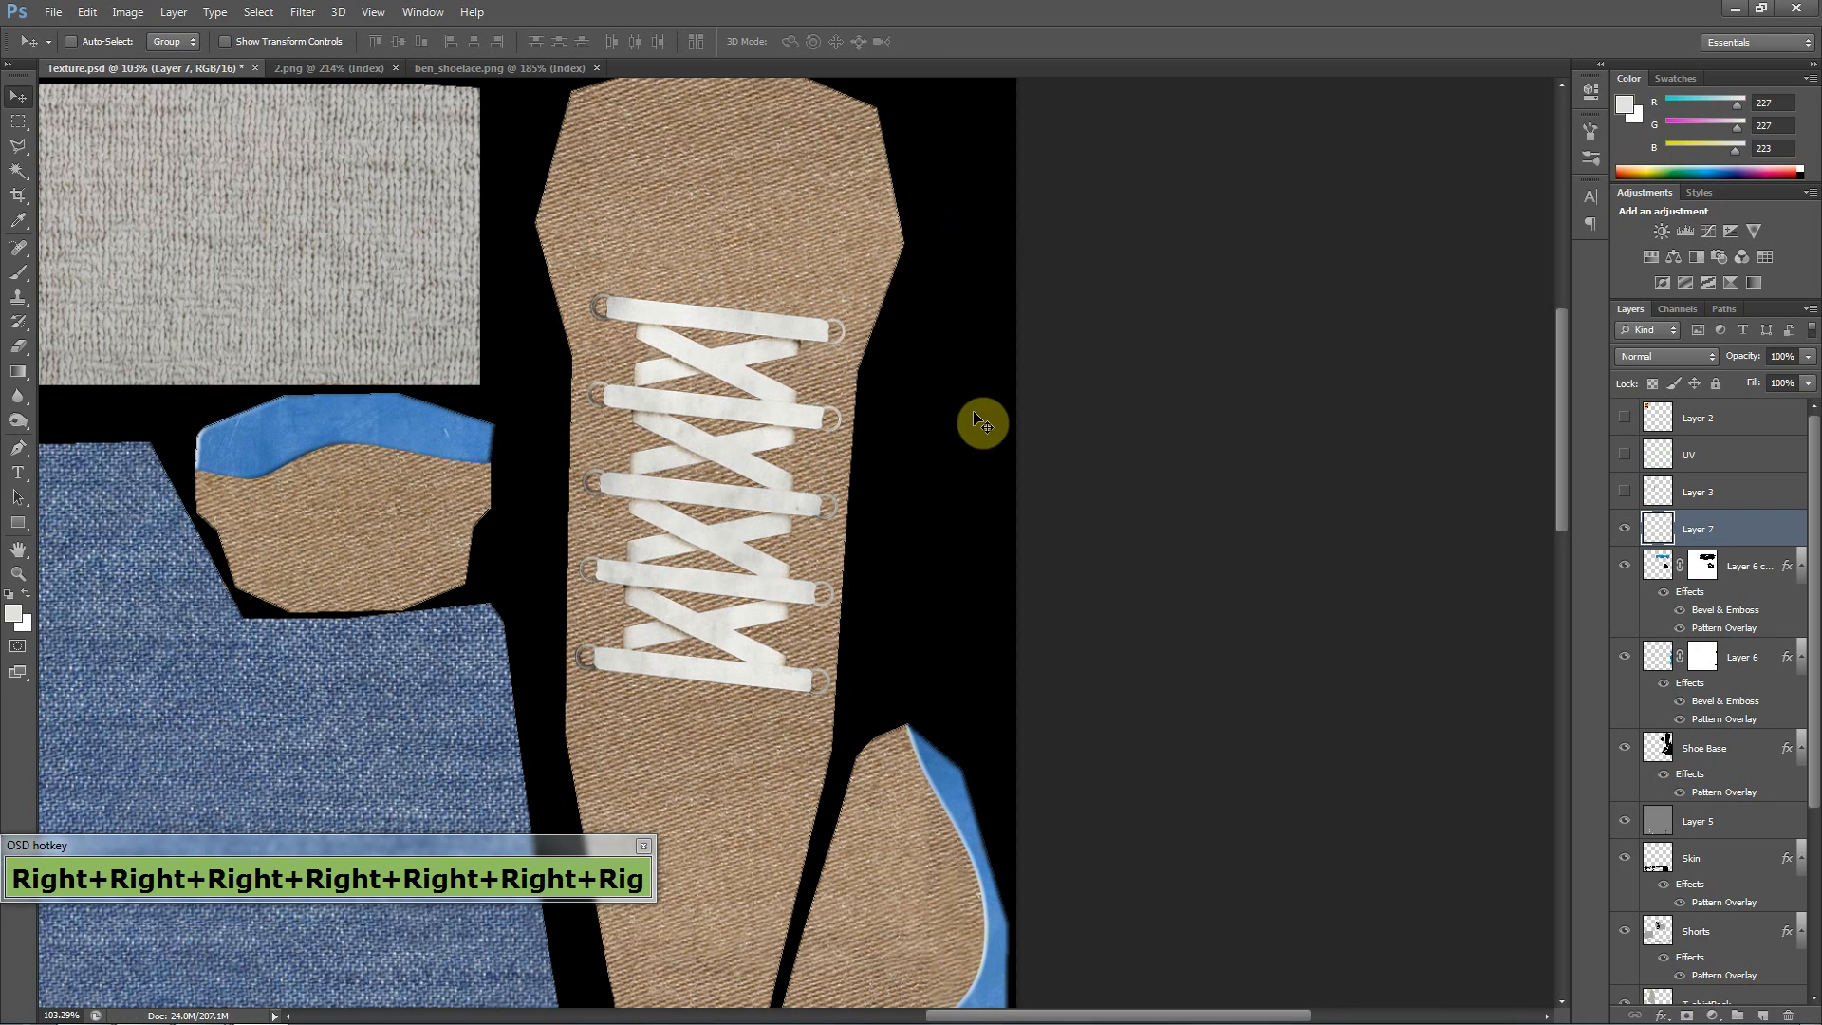
- Rename the pasted laces layer as ShoeLace
{"action": "scroll", "coordinate": [937, 520], "scroll_direction": "down", "scroll_amount": 5}
{"action": "scroll", "coordinate": [970, 561], "scroll_direction": "up", "scroll_amount": 5}
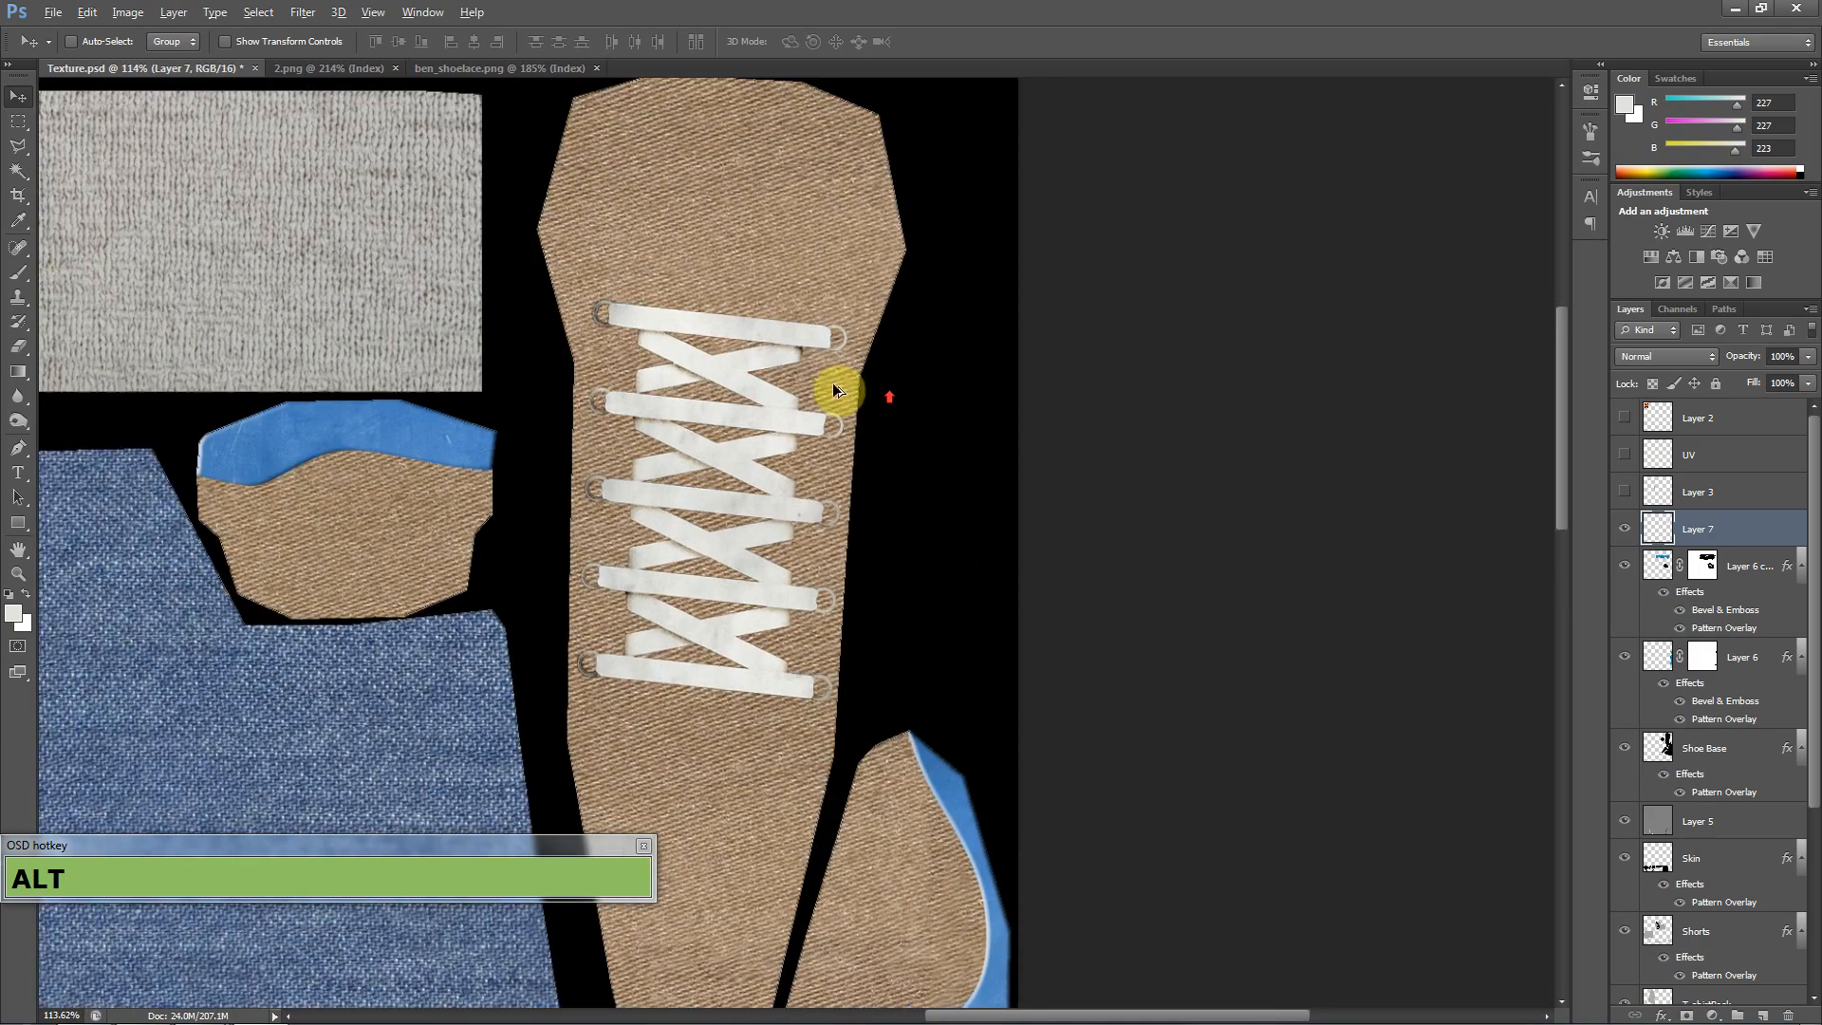
{"action": "scroll", "coordinate": [806, 410], "scroll_direction": "up", "scroll_amount": 2}
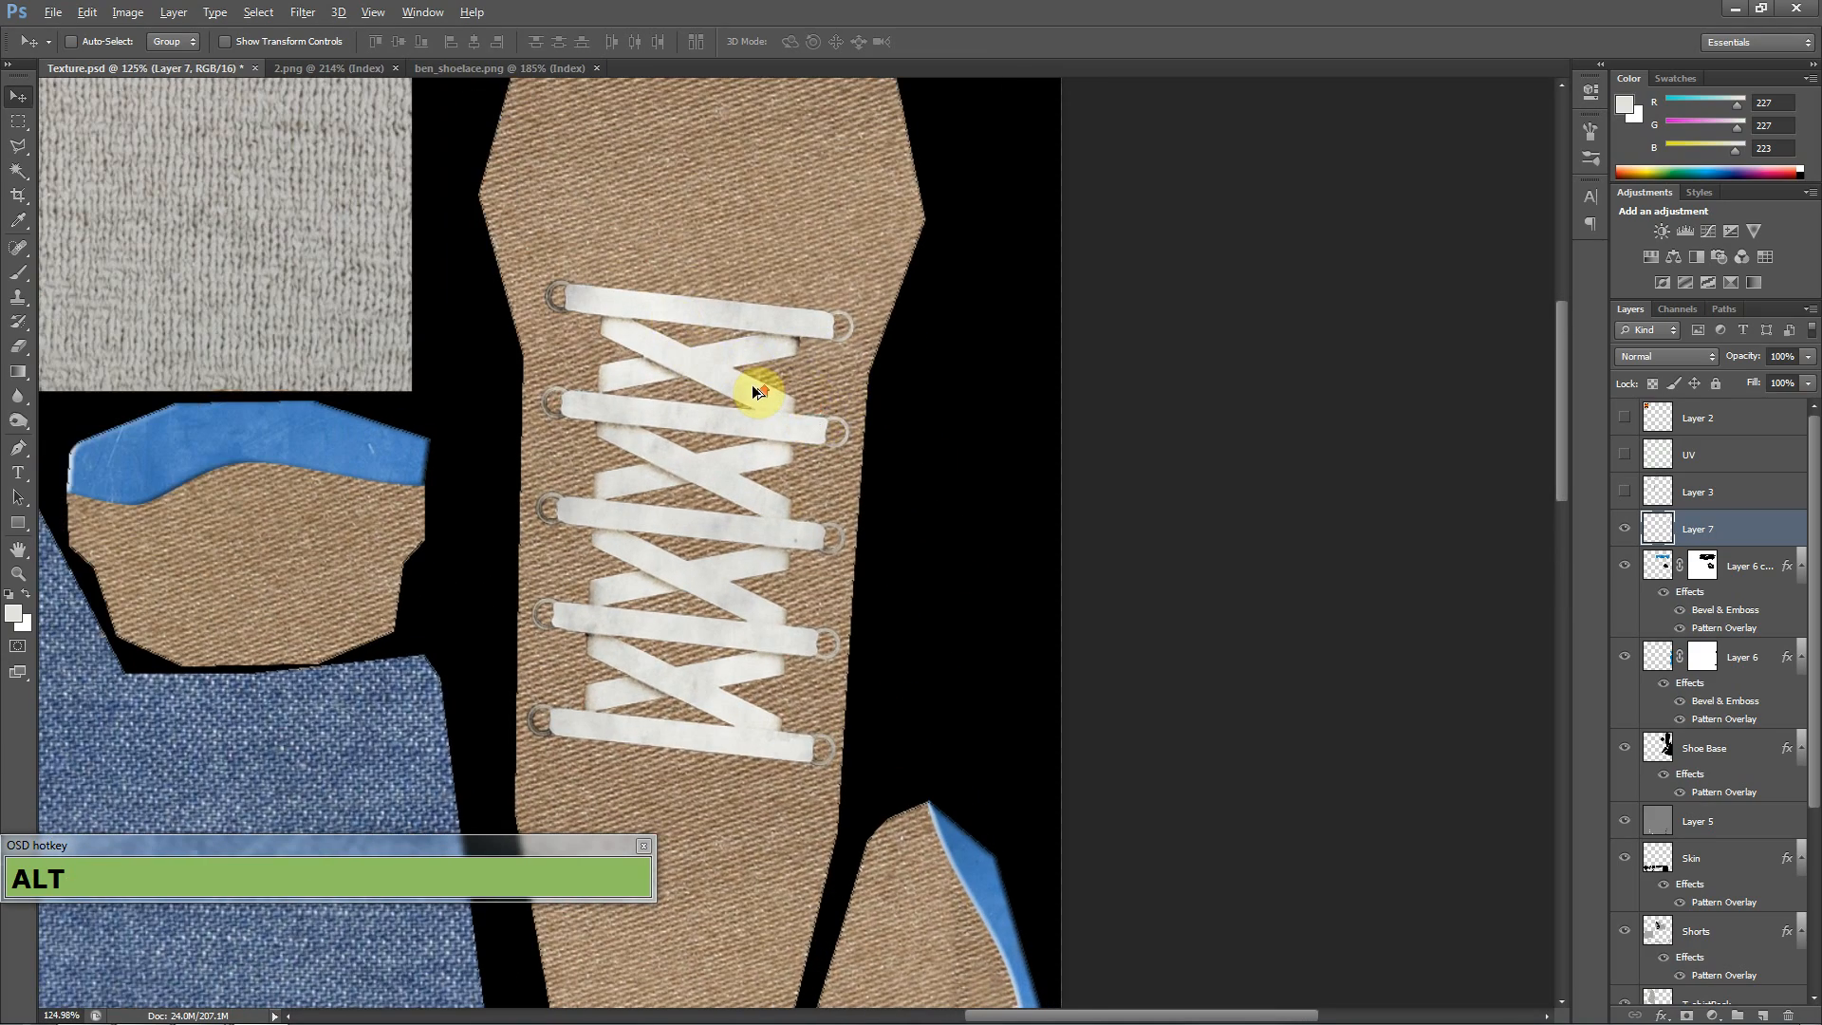
{"action": "scroll", "coordinate": [740, 496], "scroll_direction": "up", "scroll_amount": 1}
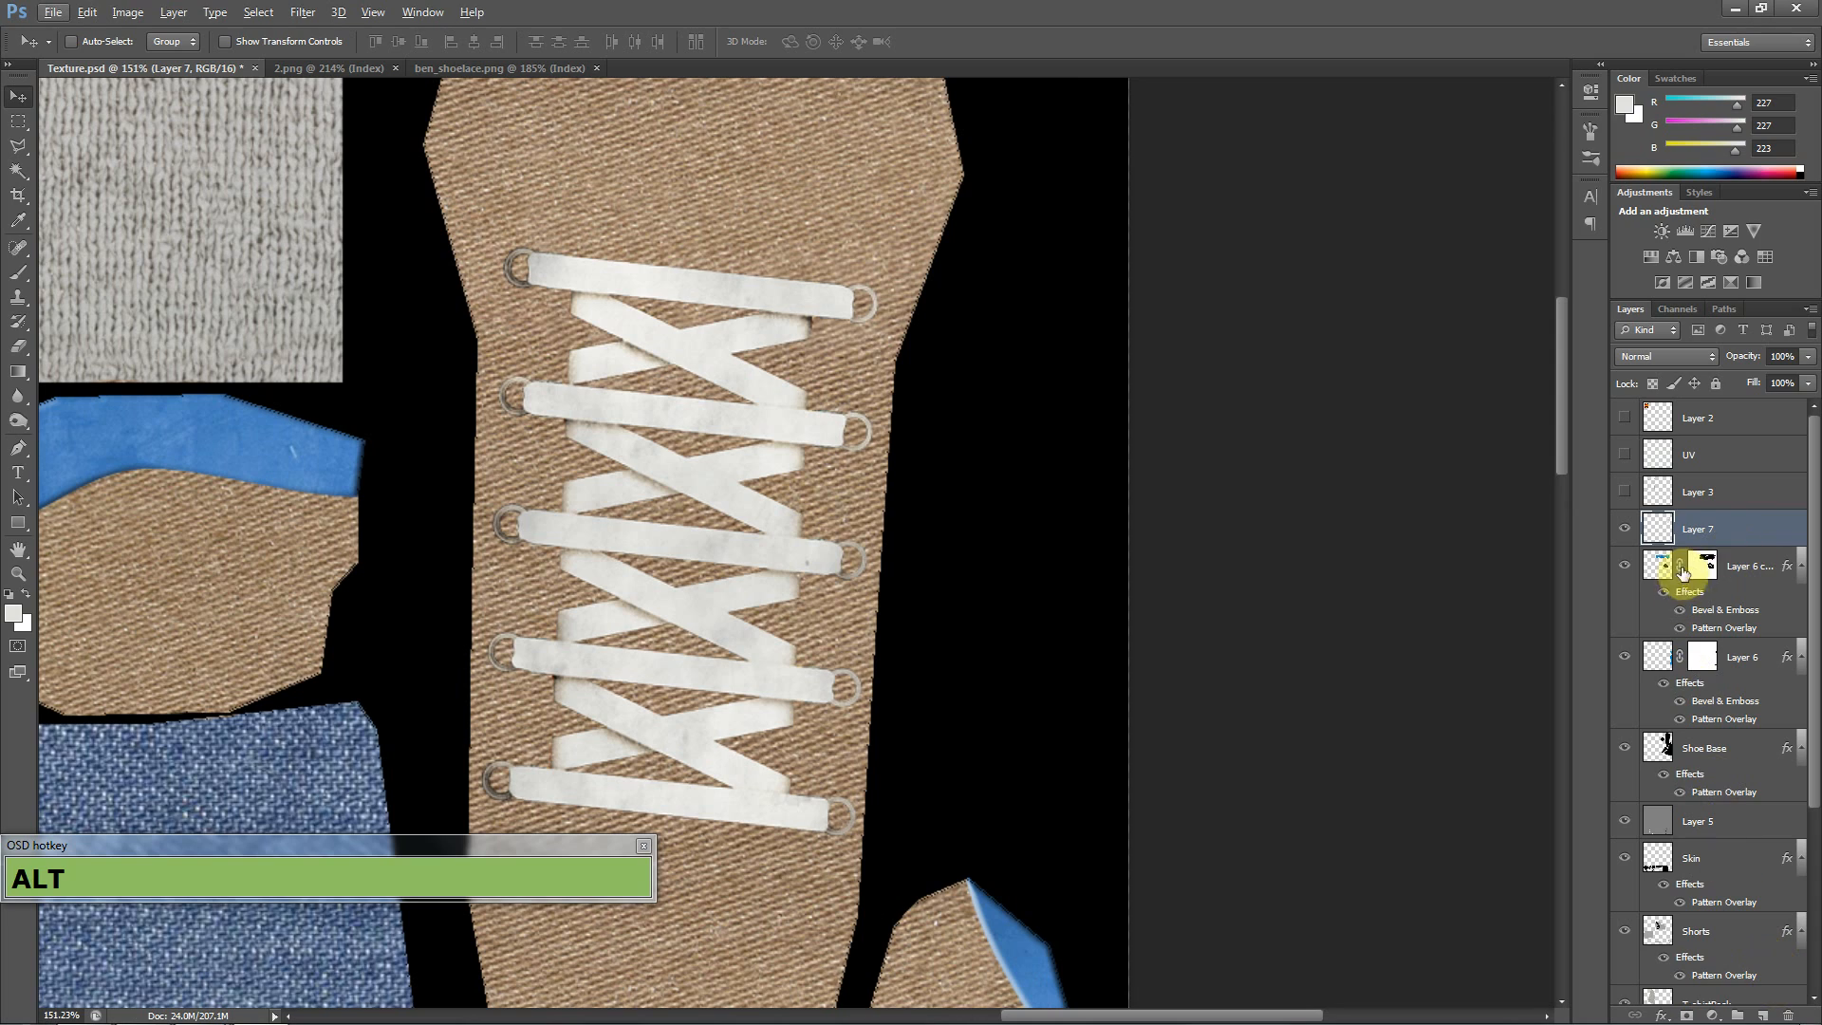
{"action": "double_click", "coordinate": [1701, 530]}
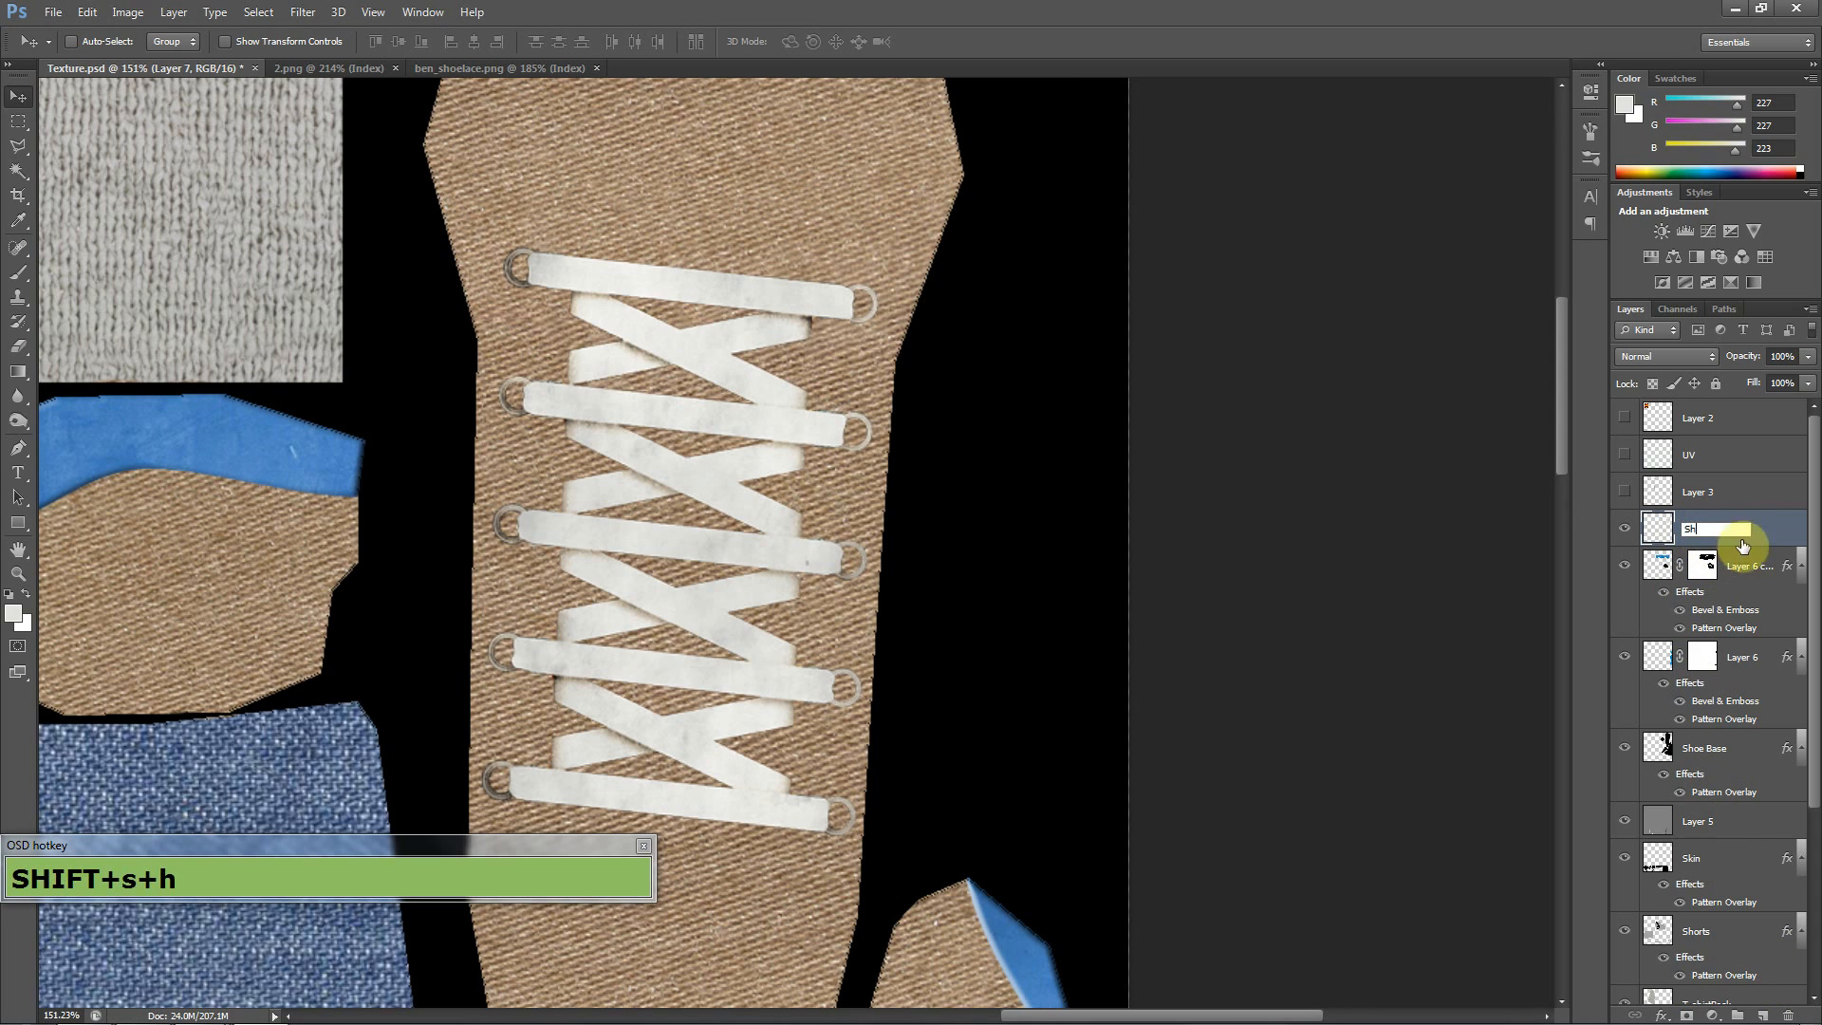
{"action": "type", "text": "ShoeLace"}
{"action": "key", "text": "Return"}
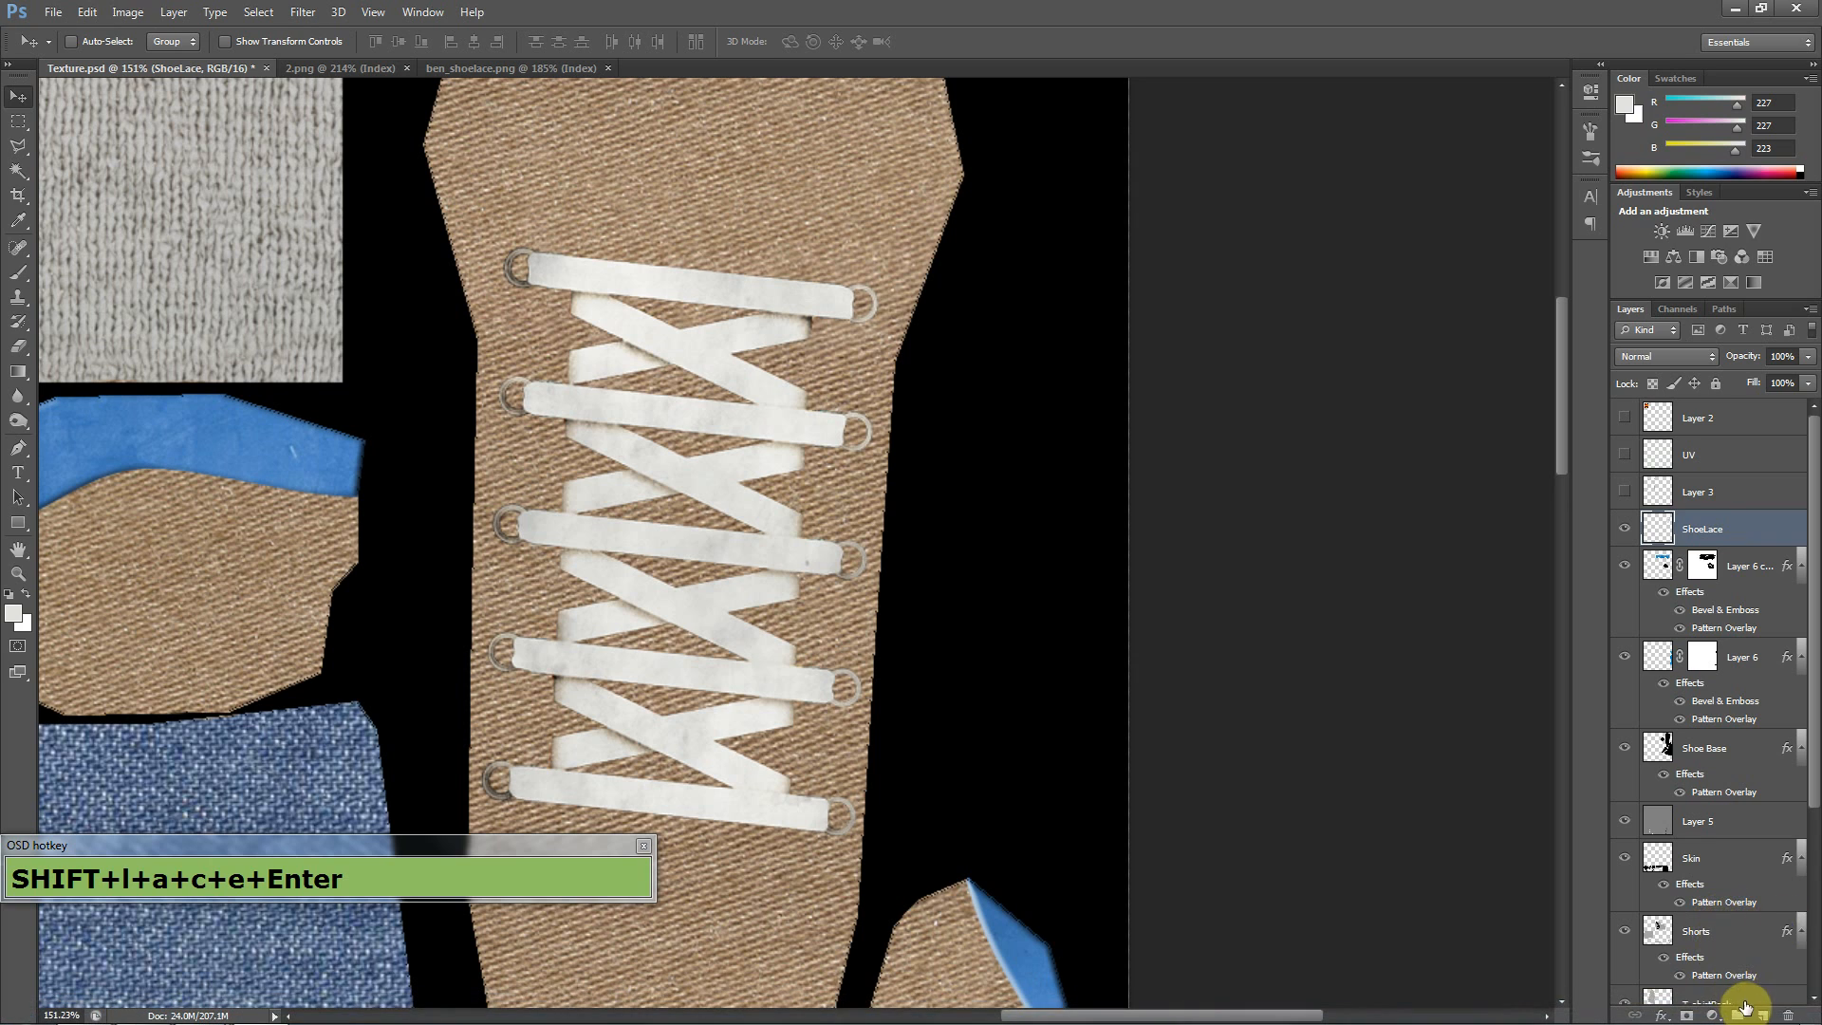
- Add a new layer directly beneath the ShoeLace layer and set the Brush tool's foreground color to black (000000)
{"action": "left_click", "coordinate": [1763, 1016]}
{"action": "left_click_drag", "start_coordinate": [1697, 528], "coordinate": [1703, 570]}
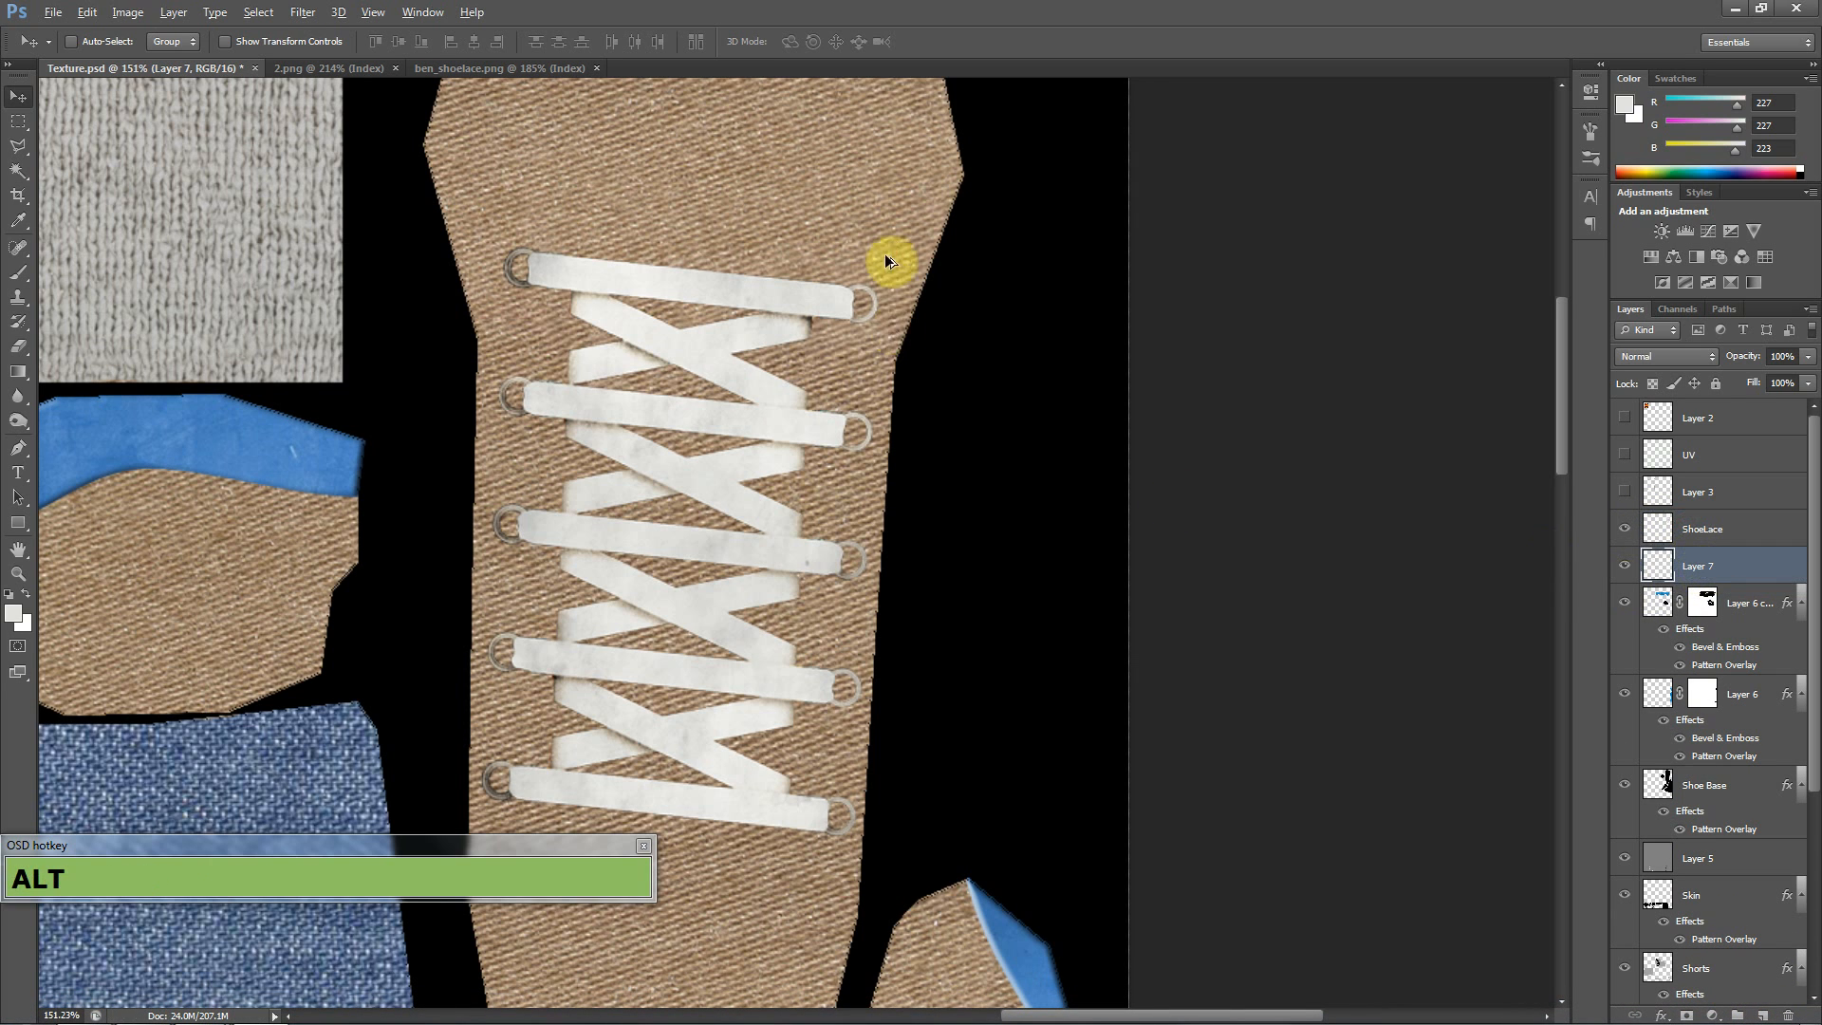
{"action": "scroll", "coordinate": [927, 285], "scroll_direction": "up", "scroll_amount": 5, "text": "alt"}
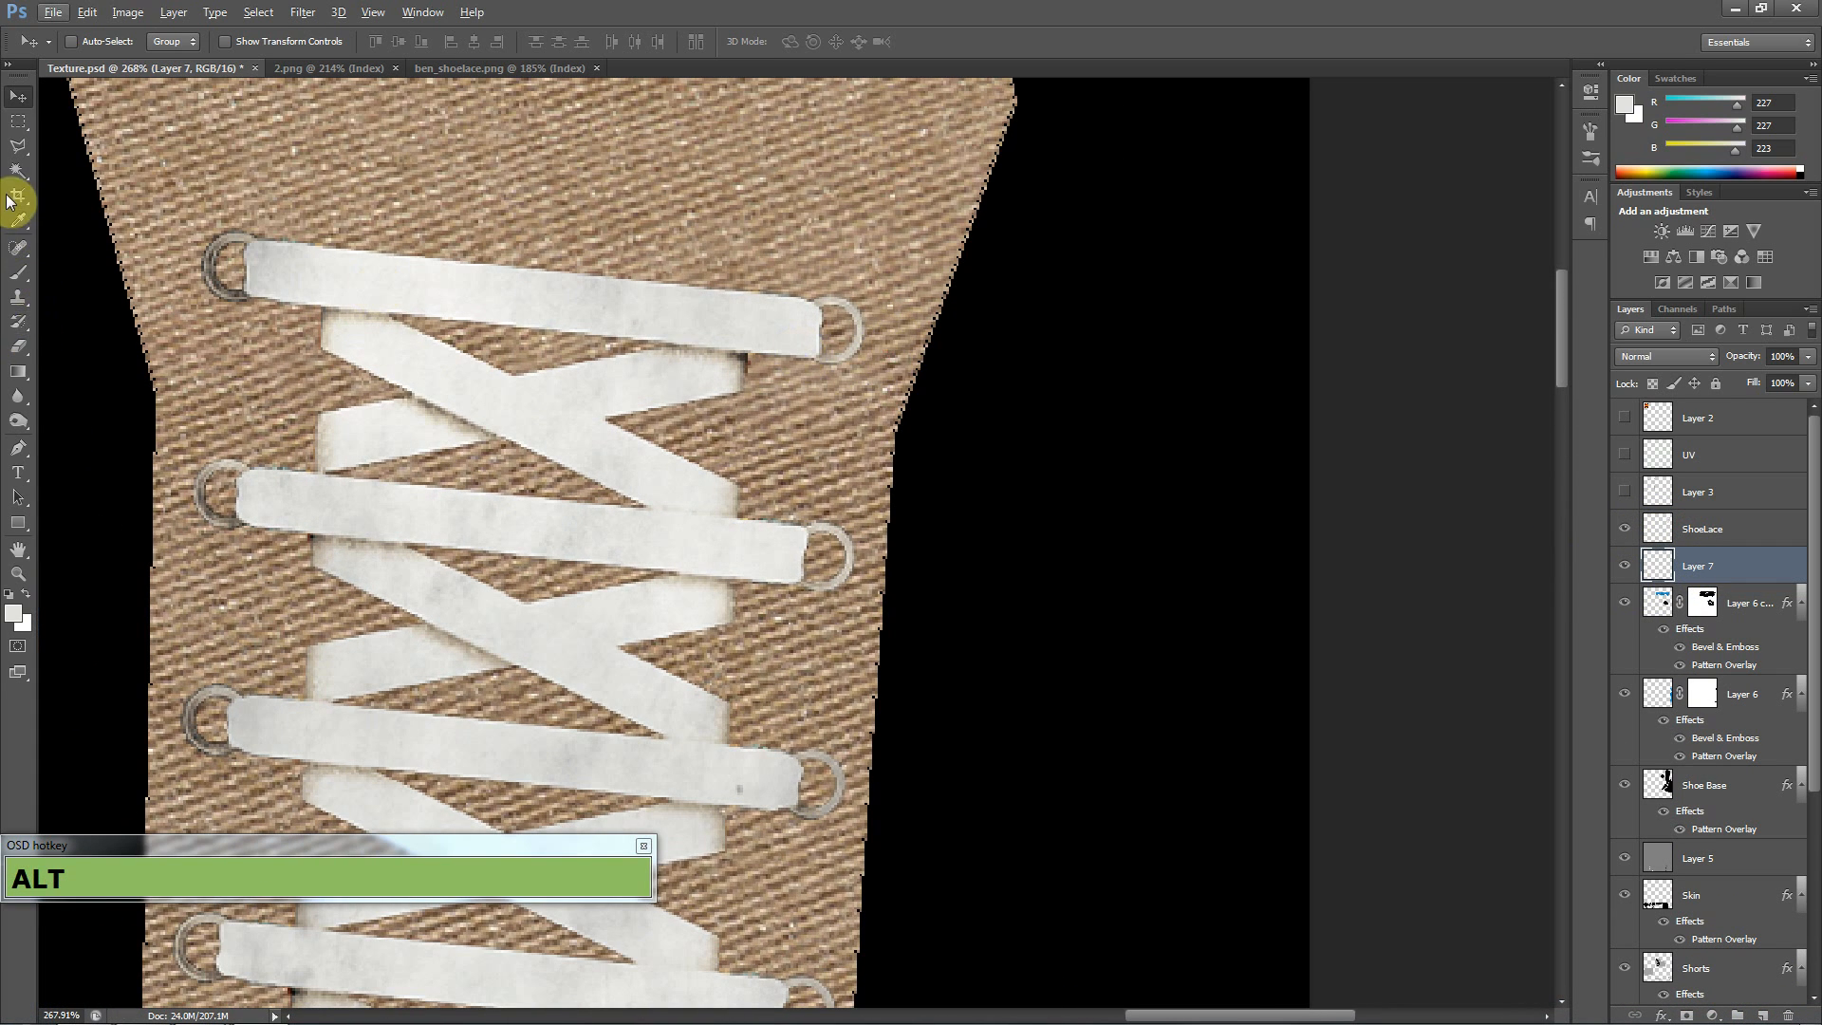
{"action": "left_click", "coordinate": [19, 273]}
{"action": "left_click", "coordinate": [21, 615]}
{"action": "left_click_drag", "start_coordinate": [927, 310], "coordinate": [845, 502]}
{"action": "left_click", "coordinate": [1296, 178]}
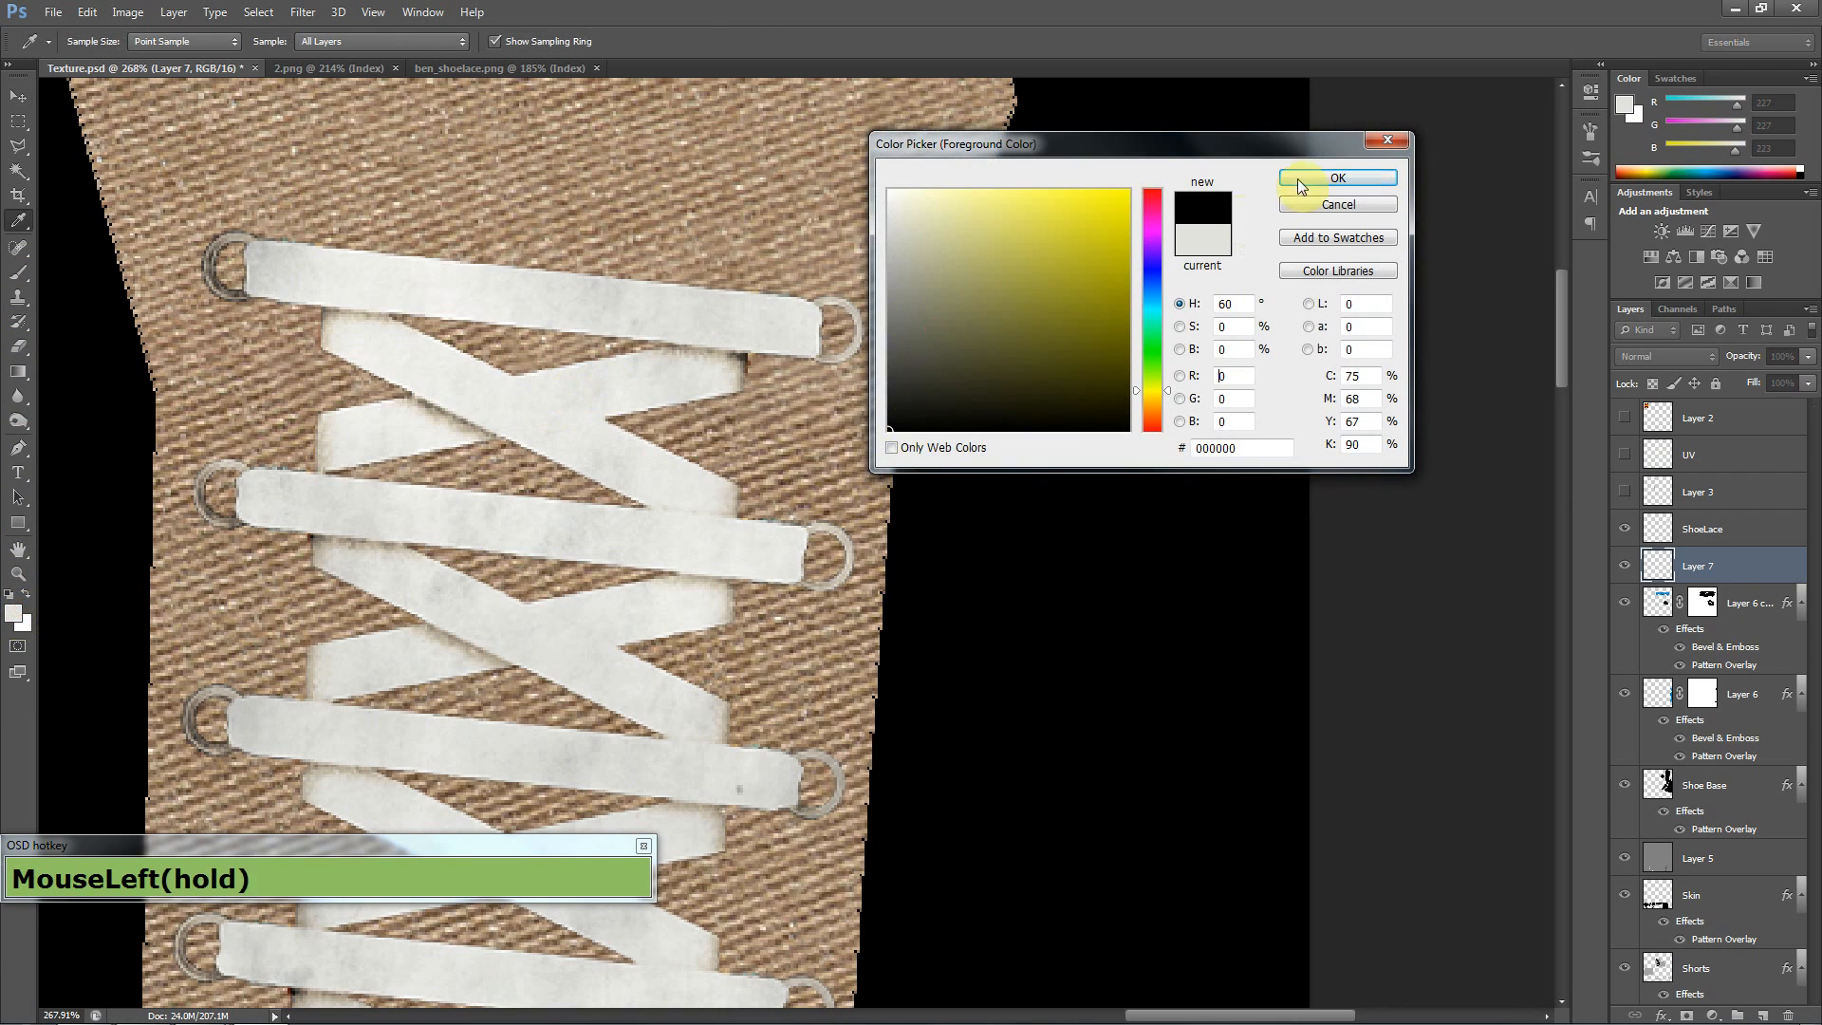
- Set the brush size to 22 px and fill the holes of all ten eyelets with black on the new layer
{"action": "right_click", "coordinate": [520, 380]}
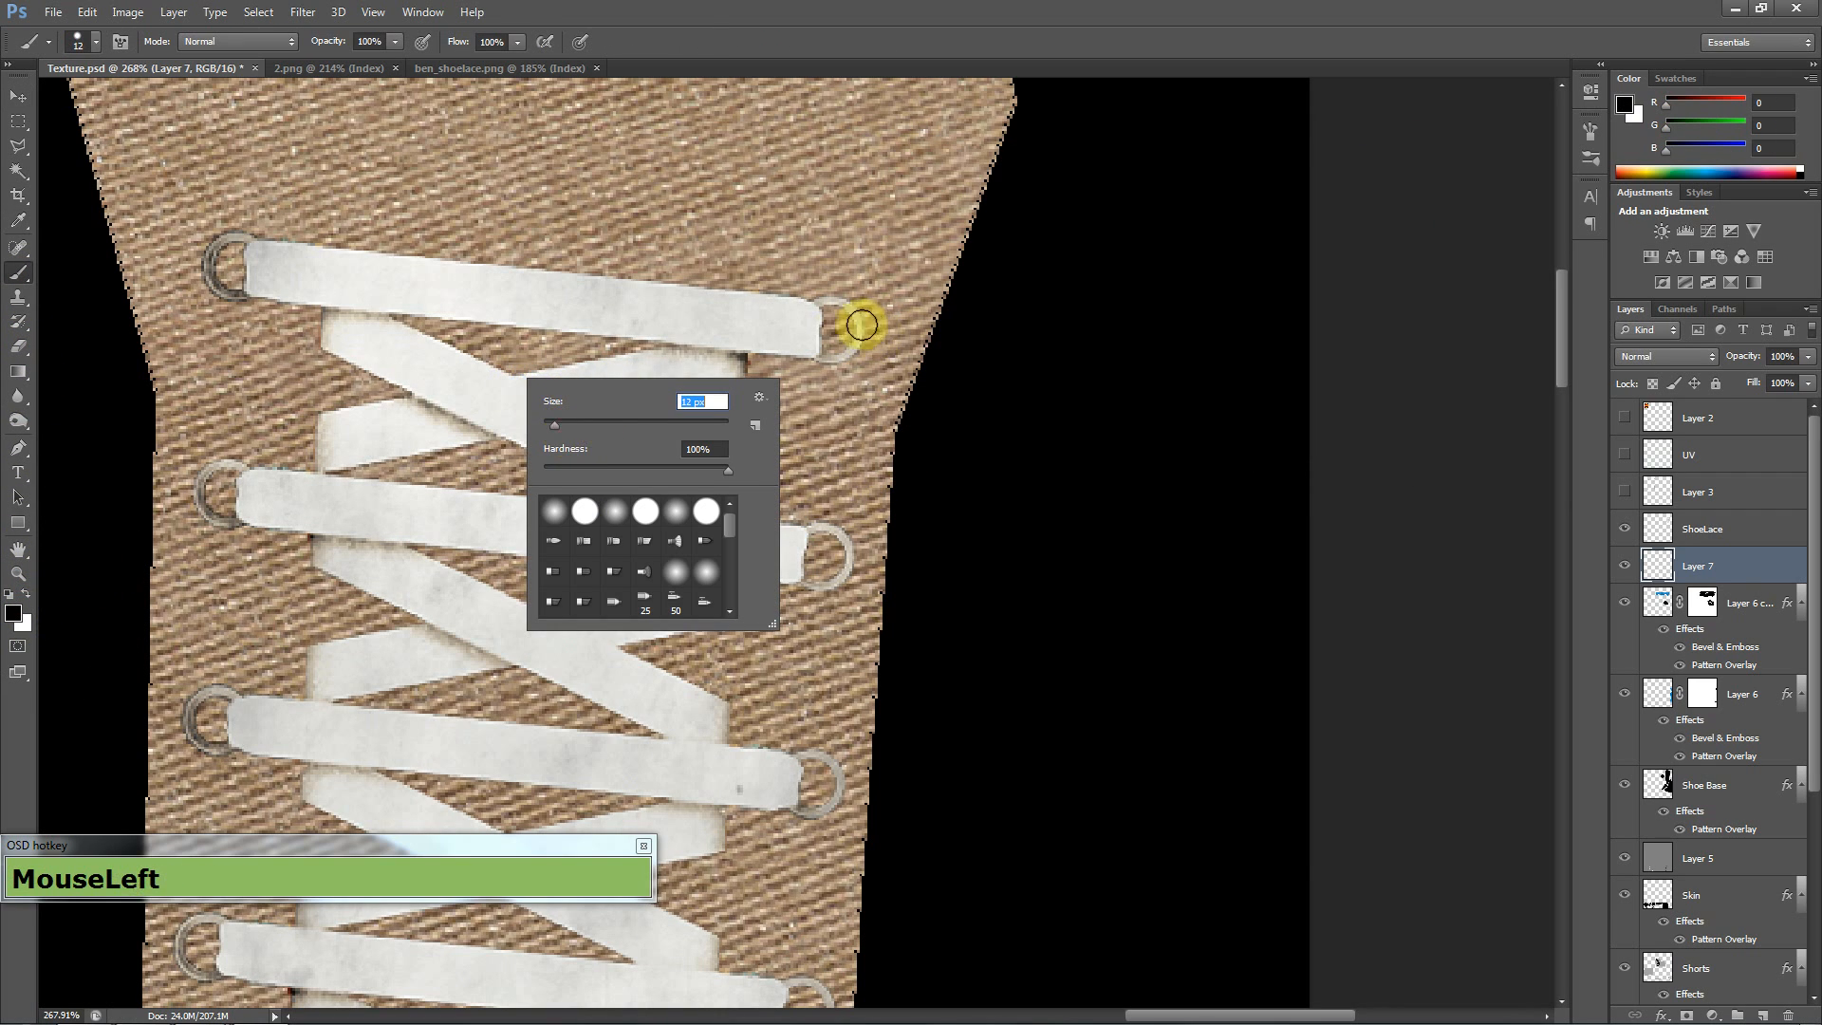
{"action": "left_click_drag", "start_coordinate": [560, 425], "coordinate": [565, 425]}
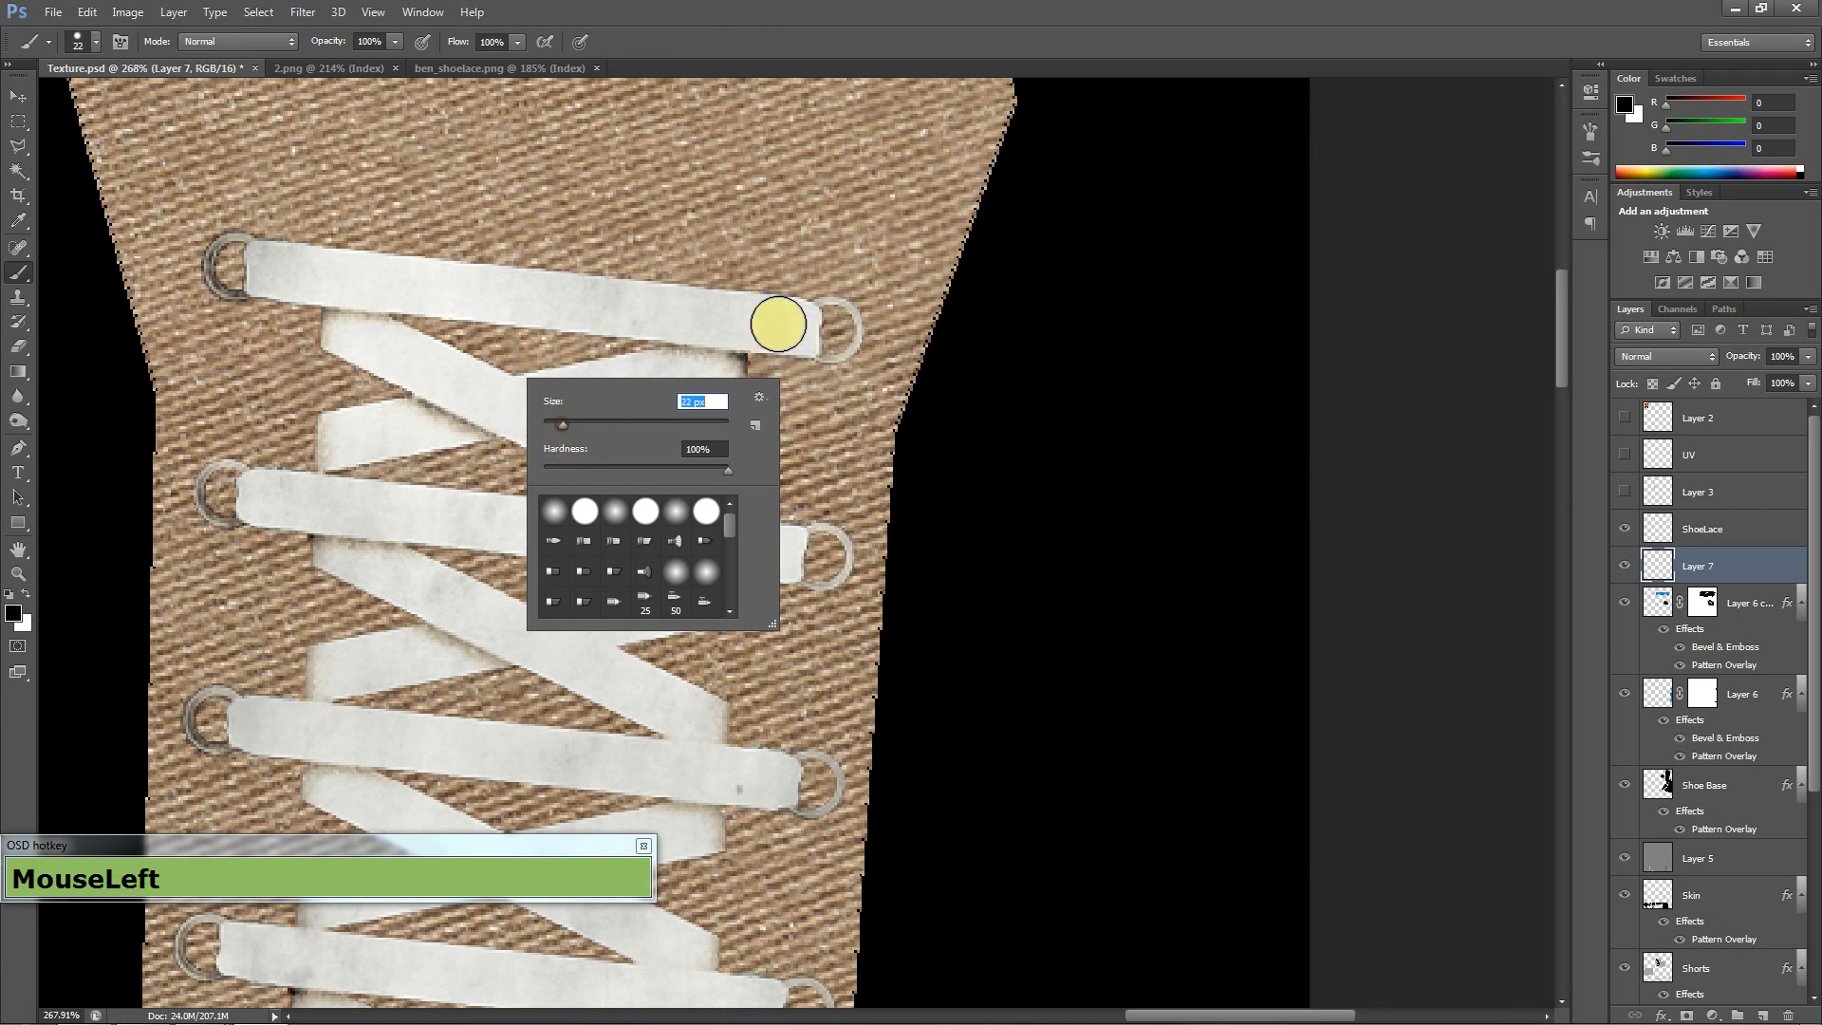
{"action": "left_click", "coordinate": [831, 330]}
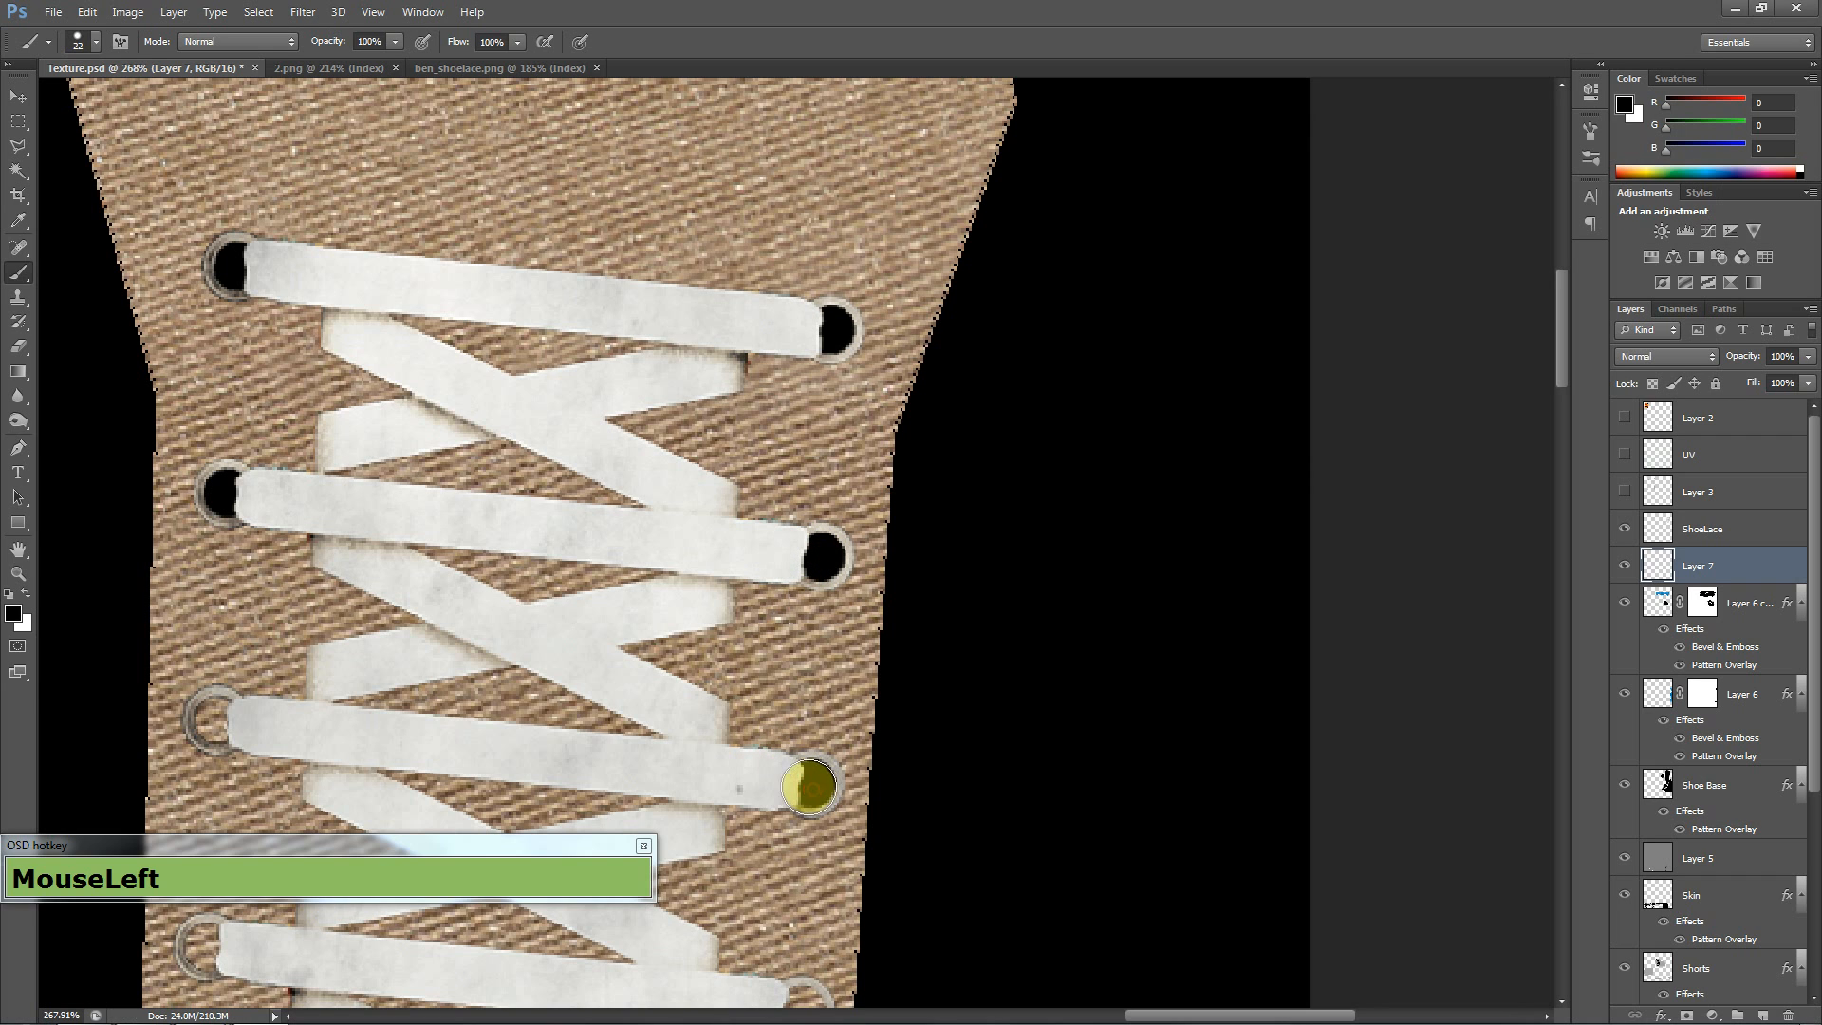
{"action": "left_click_drag", "start_coordinate": [498, 735], "coordinate": [627, 155]}
{"action": "left_click", "coordinate": [351, 363]}
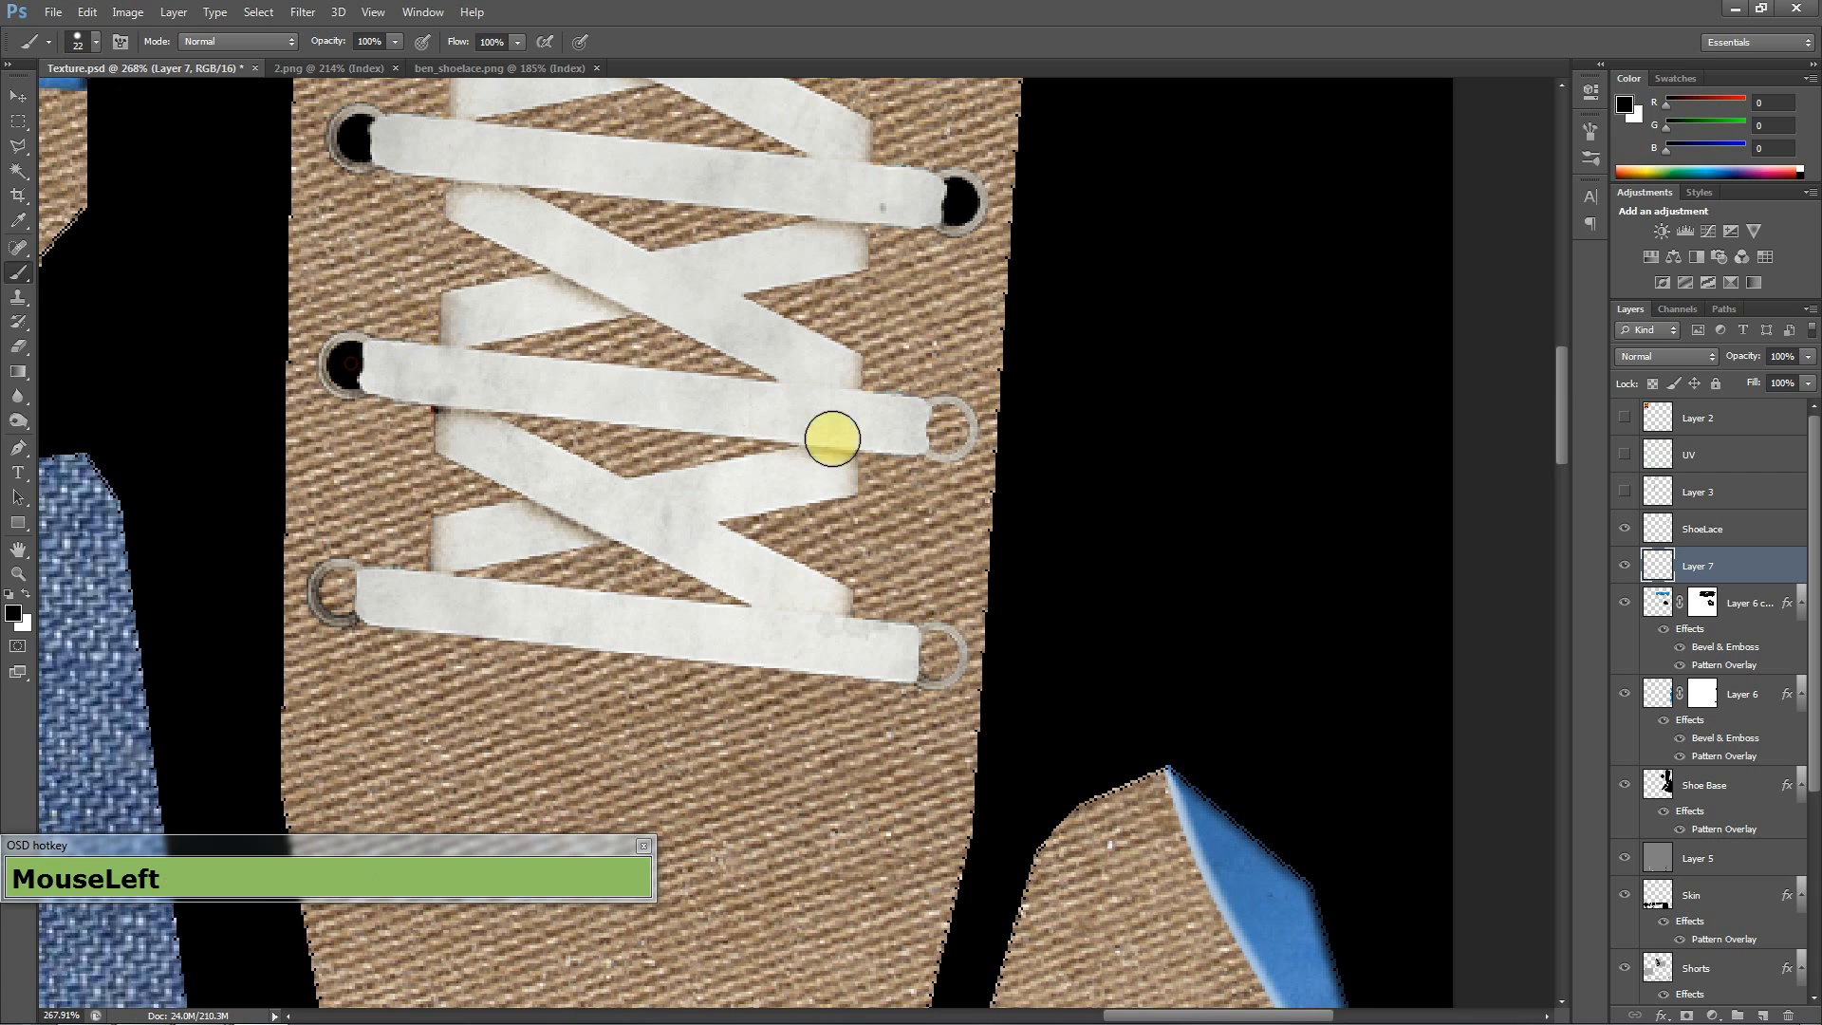
{"action": "left_click", "coordinate": [946, 429]}
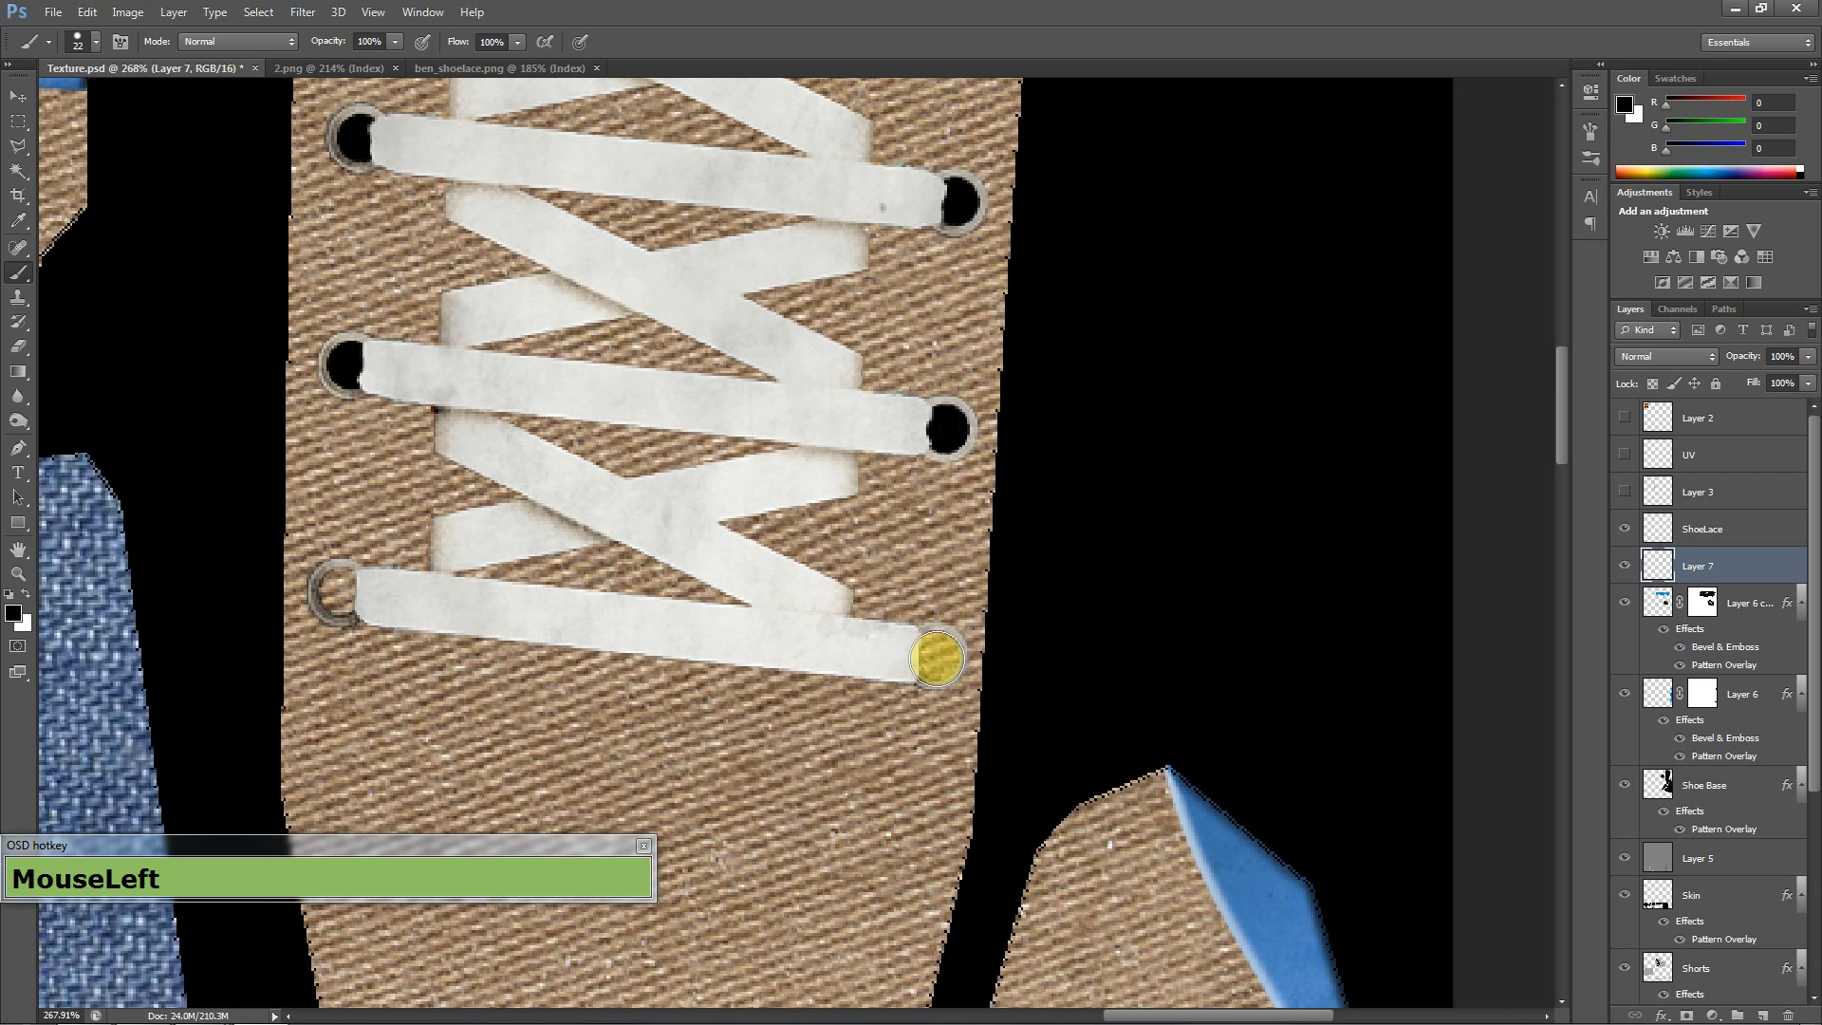
{"action": "left_click", "coordinate": [938, 657]}
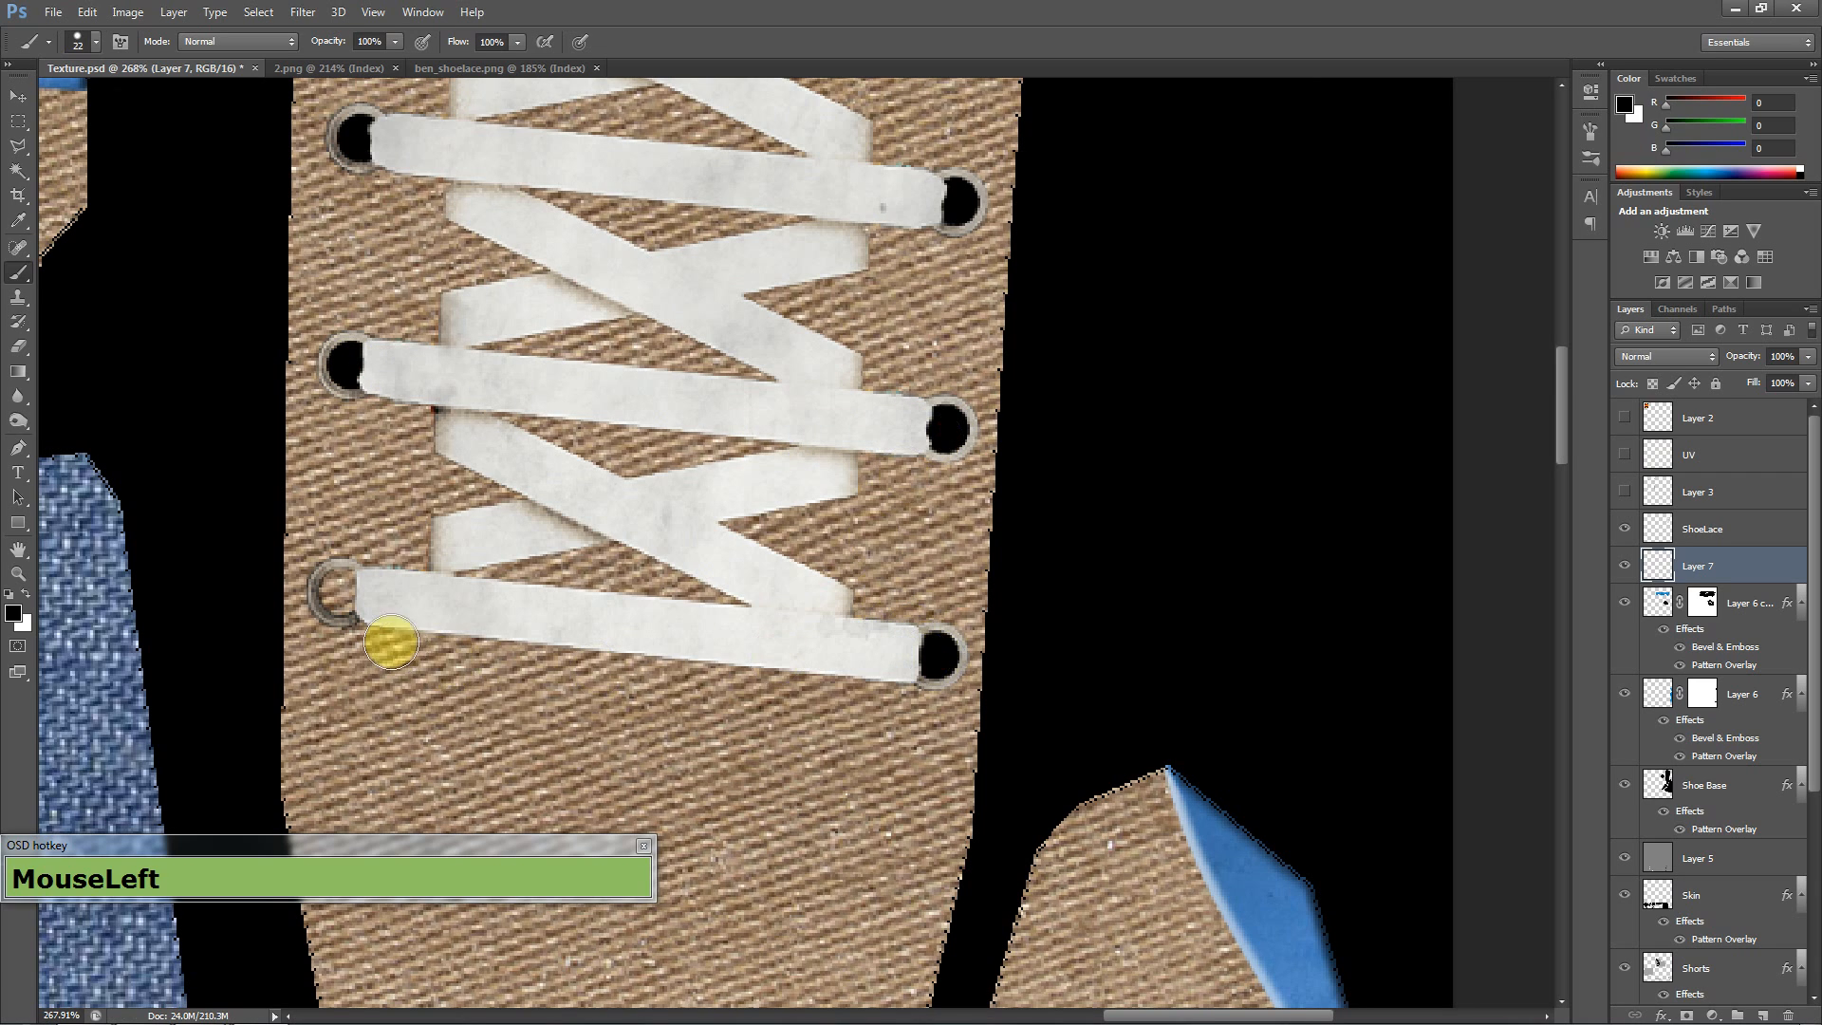
{"action": "left_click", "coordinate": [339, 592]}
{"action": "scroll", "coordinate": [840, 539], "scroll_direction": "down", "scroll_amount": 5}
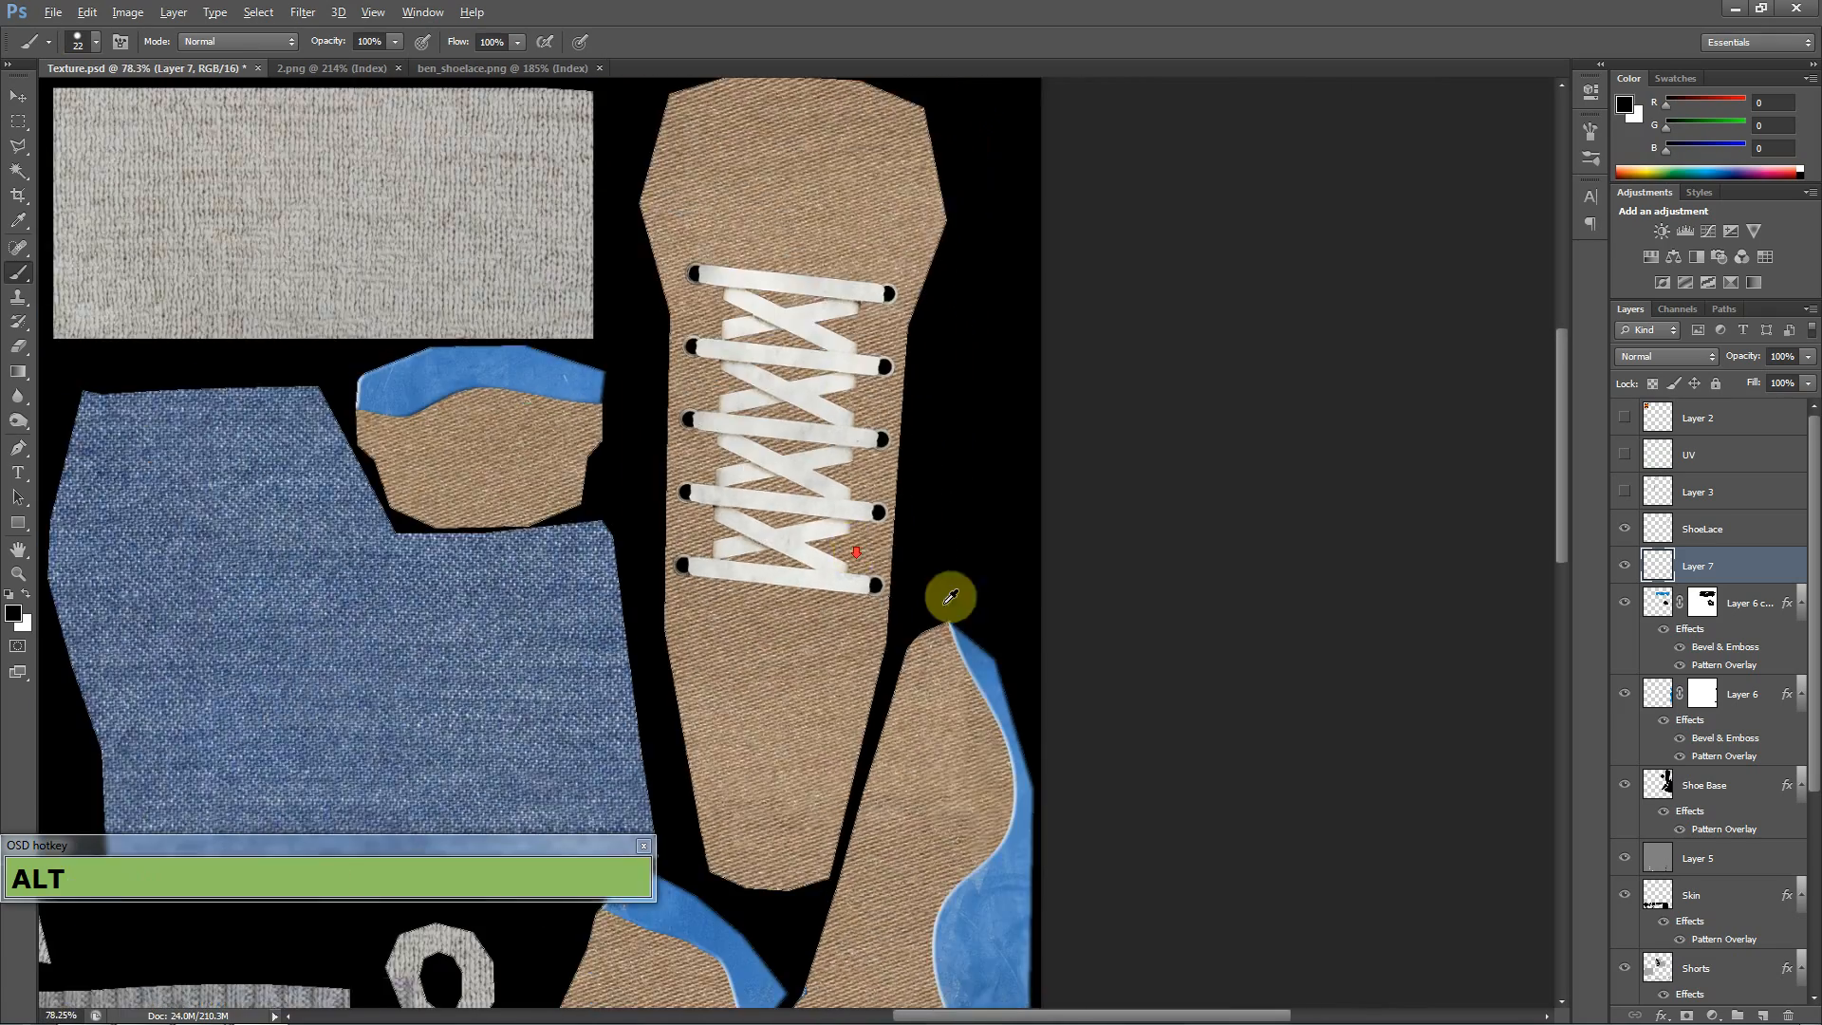
{"action": "scroll", "coordinate": [950, 596], "scroll_direction": "down", "scroll_amount": 2}
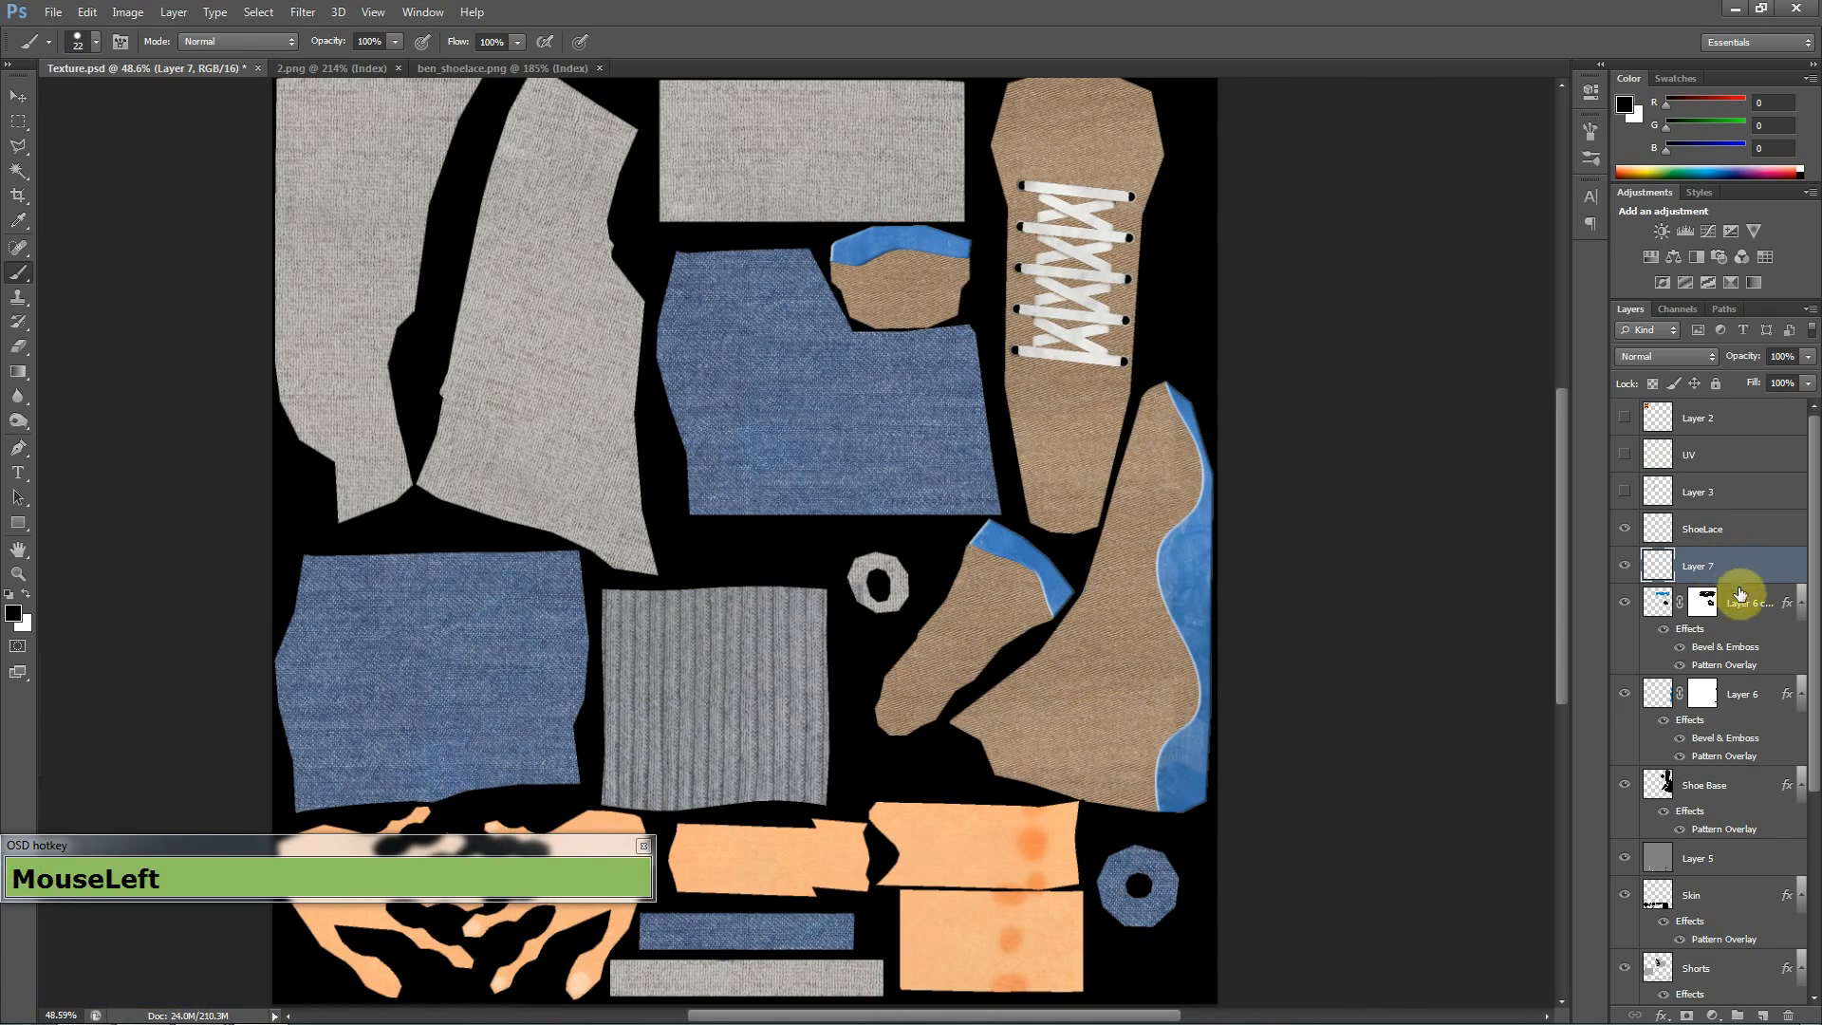
{"action": "left_click_drag", "start_coordinate": [1755, 874], "coordinate": [1754, 564]}
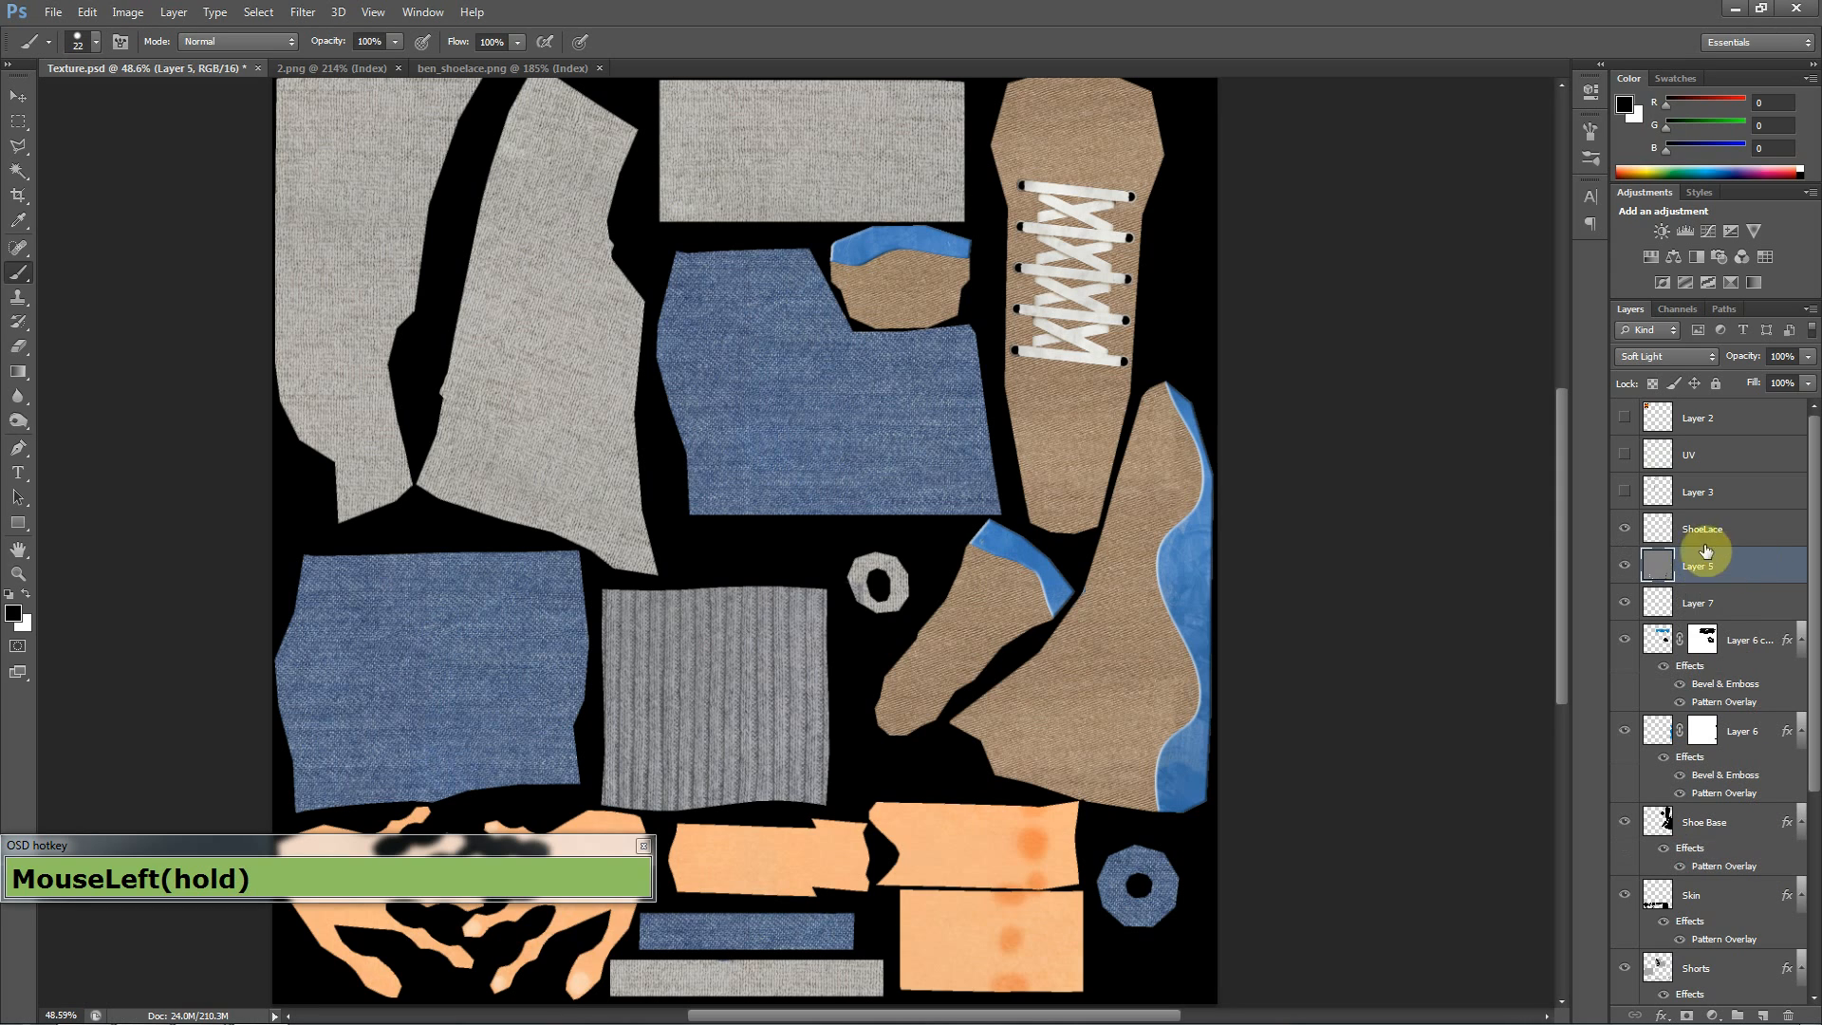
{"action": "left_click", "coordinate": [1729, 573]}
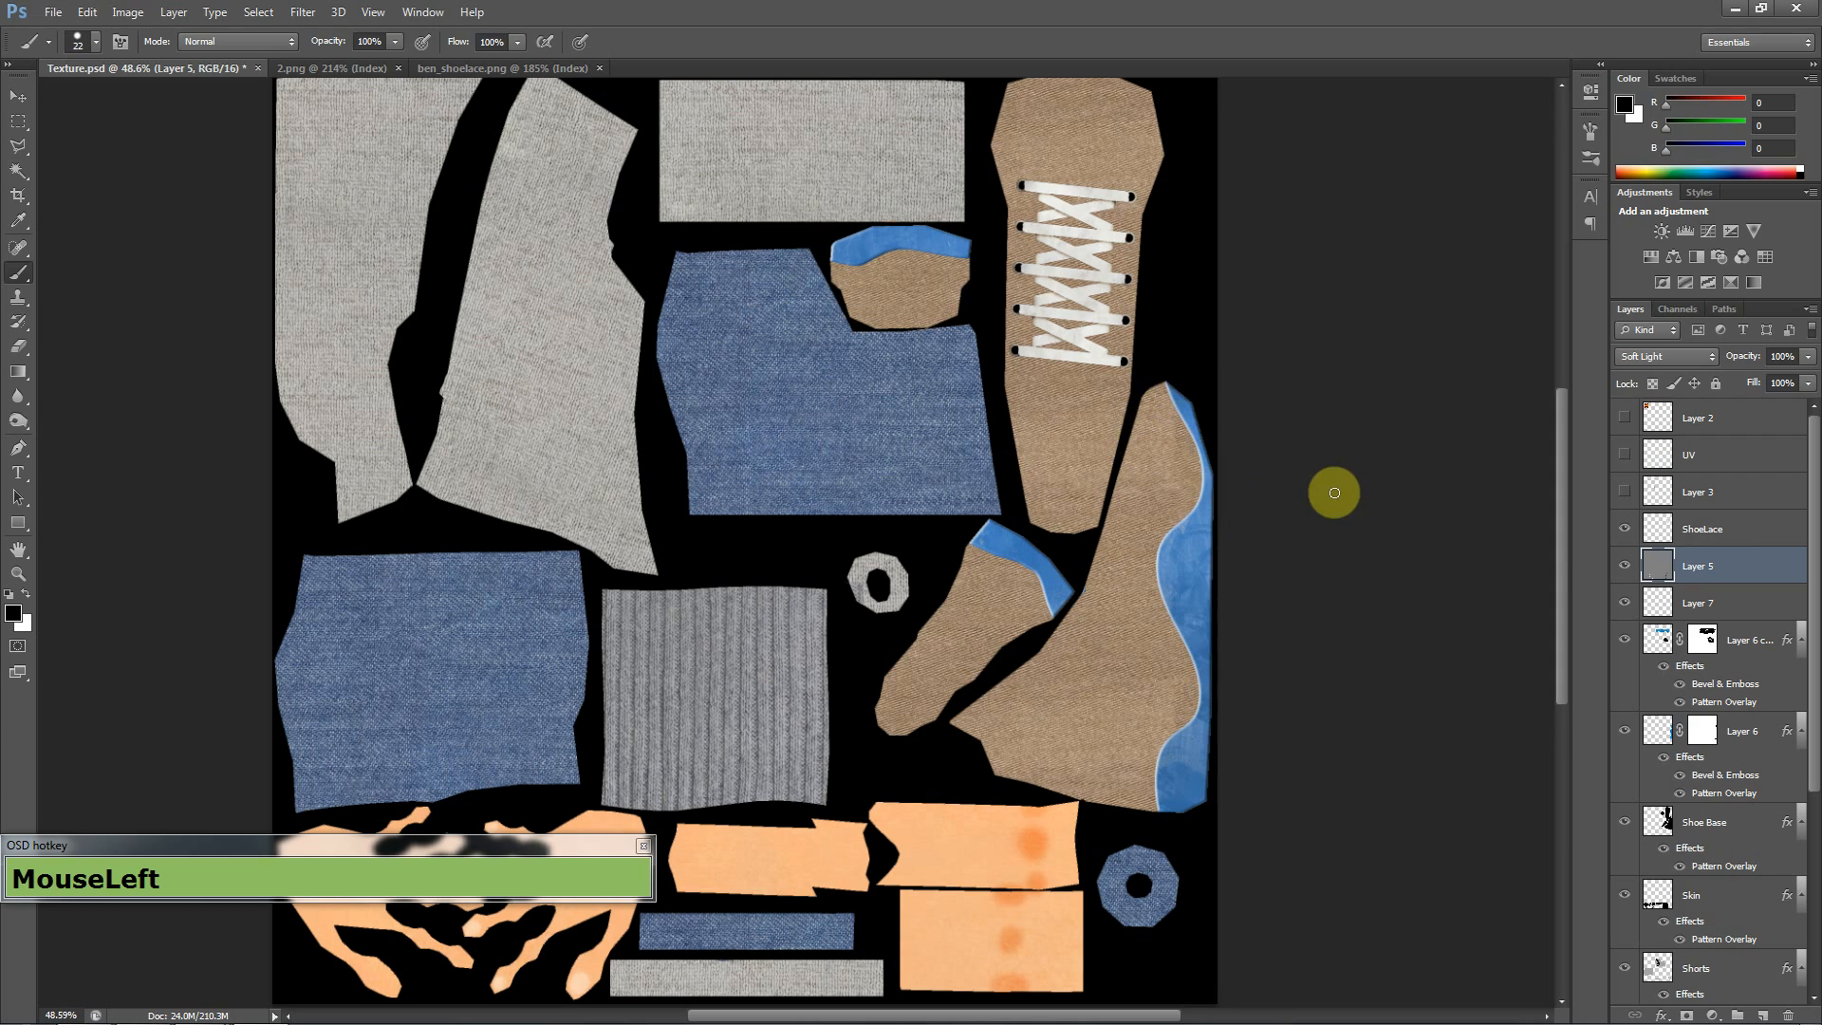
{"action": "key", "text": "ctrl+z"}
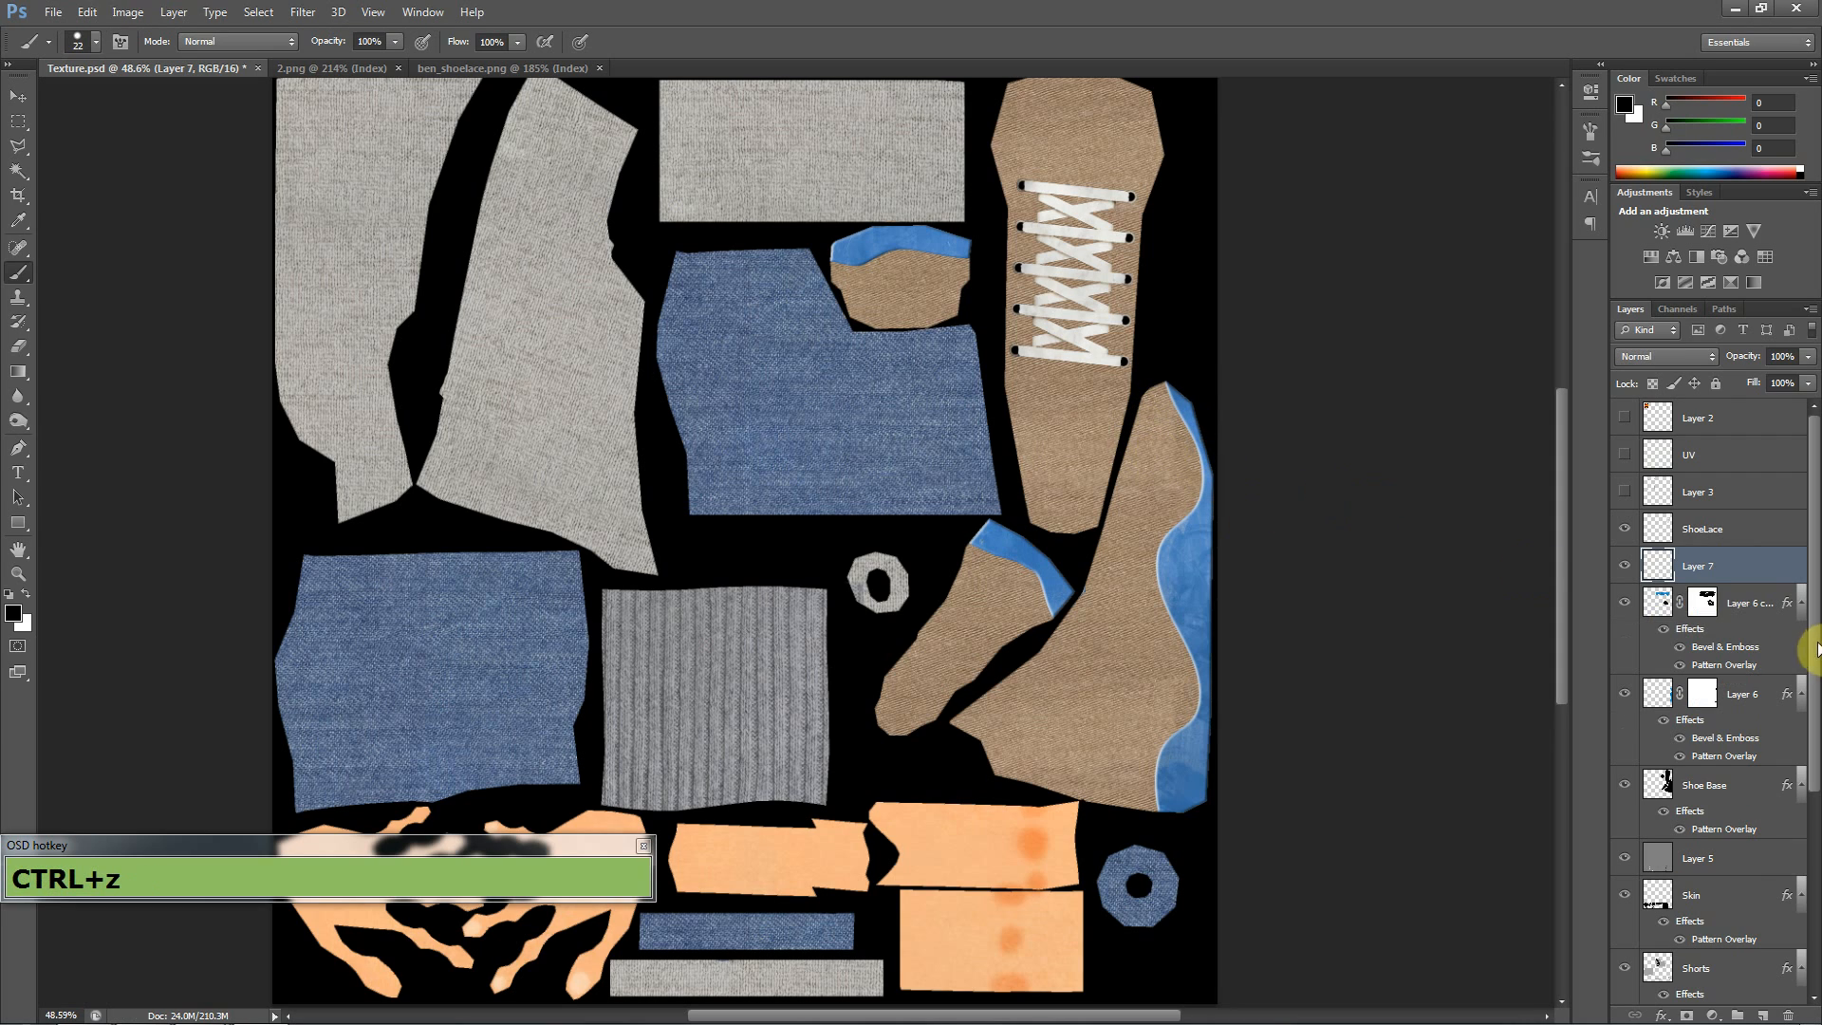
- Add a new layer above Layer 7 filled with 50% Gray and set its blend mode to Soft Light
{"action": "left_click", "coordinate": [1761, 1014]}
{"action": "left_click", "coordinate": [127, 11]}
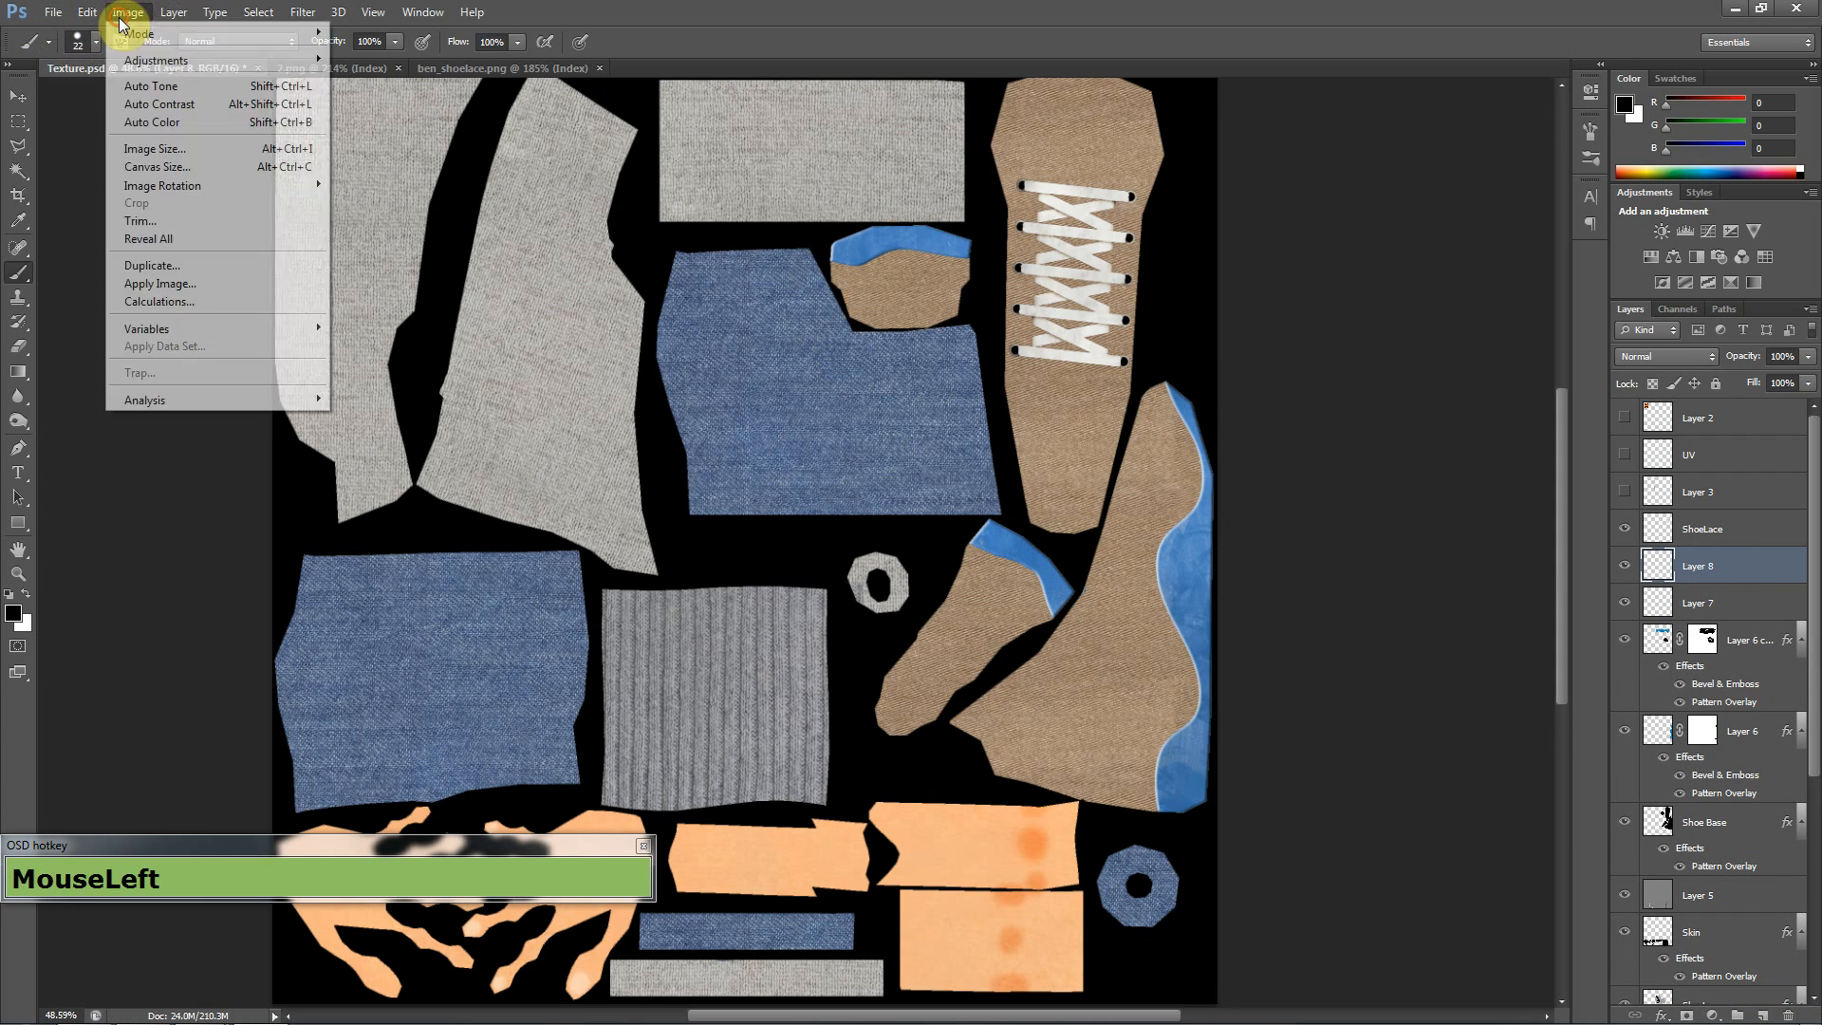
{"action": "mouse_move", "coordinate": [205, 184]}
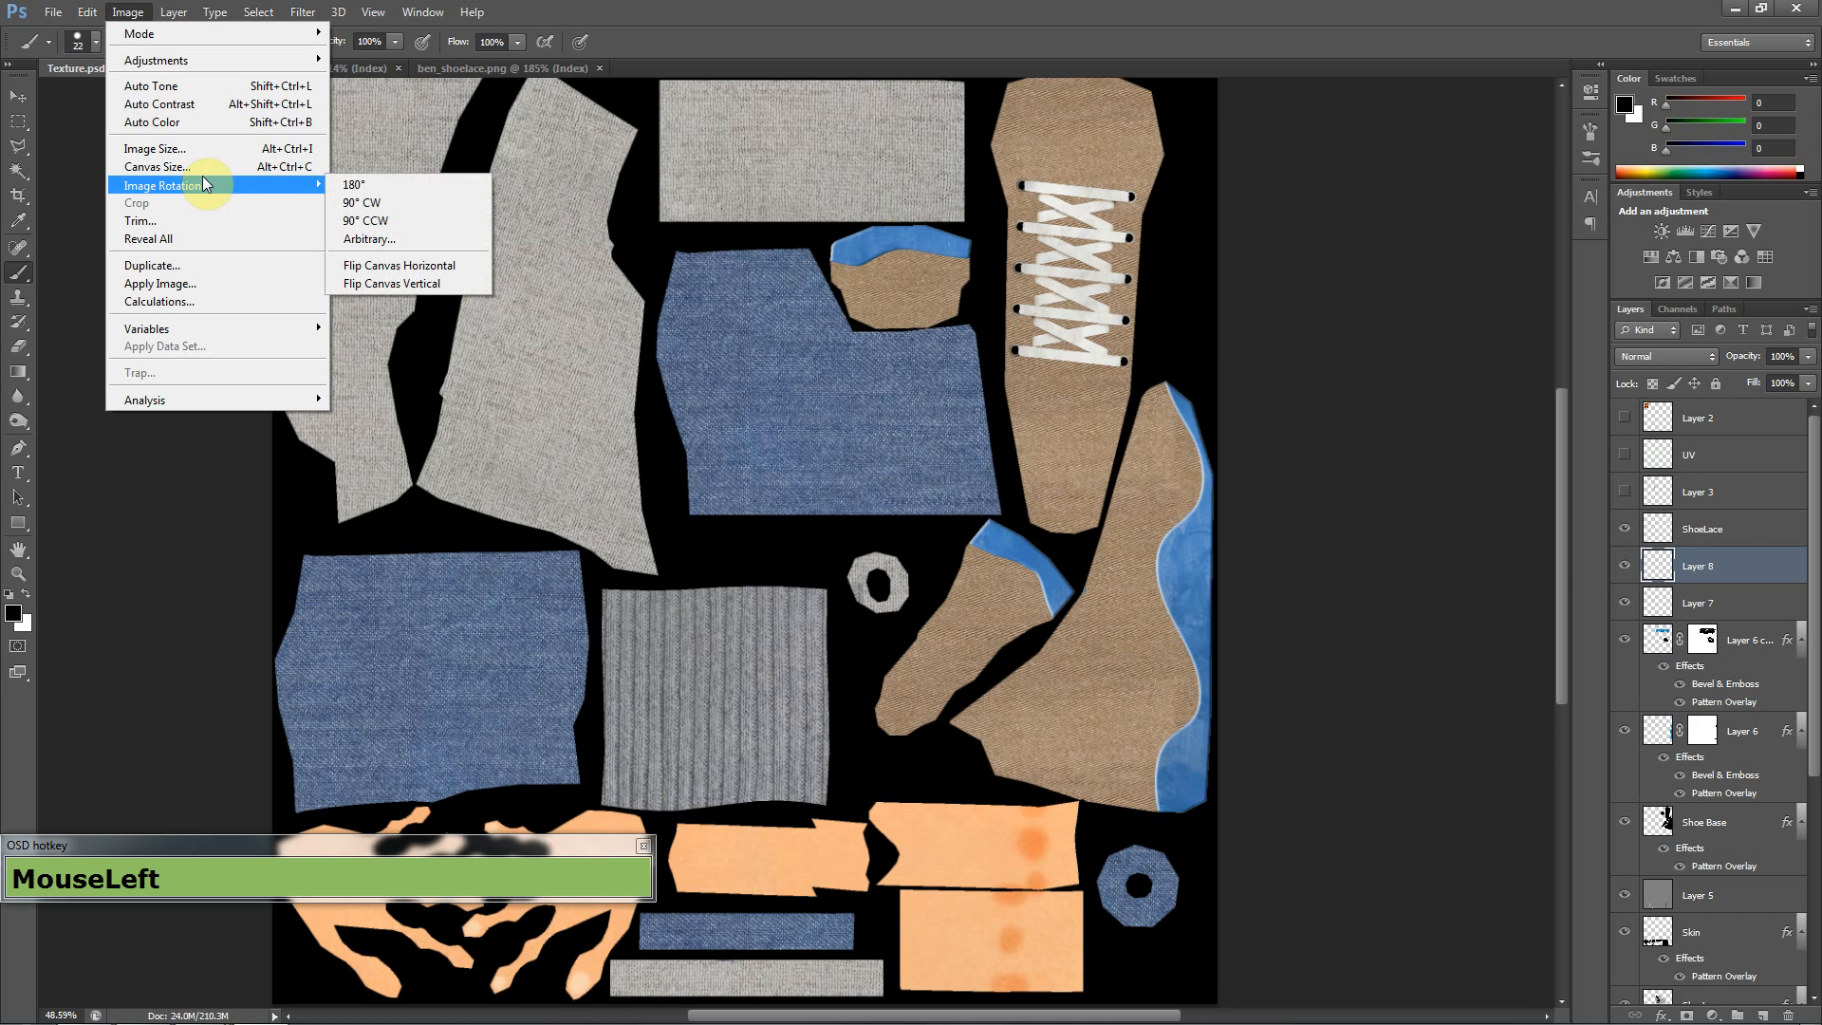
{"action": "mouse_move", "coordinate": [83, 13]}
{"action": "left_click", "coordinate": [133, 284]}
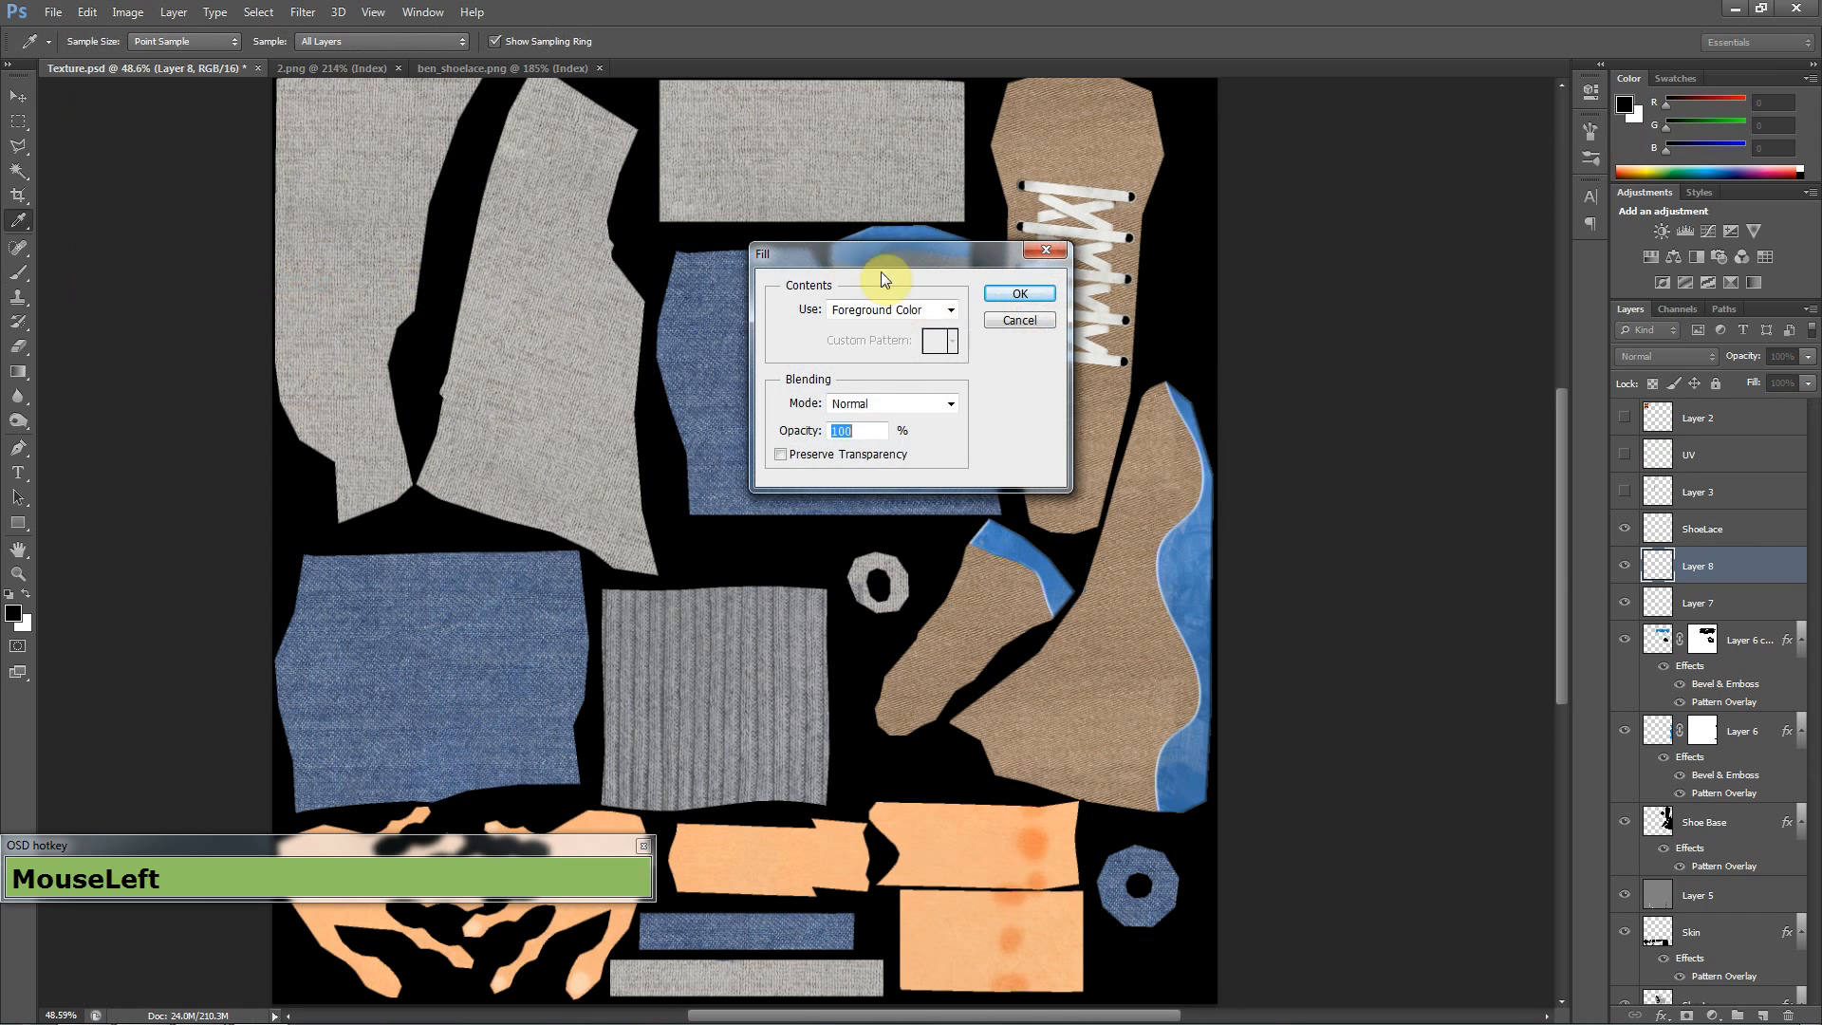
{"action": "left_click", "coordinate": [932, 317]}
{"action": "left_click", "coordinate": [908, 465]}
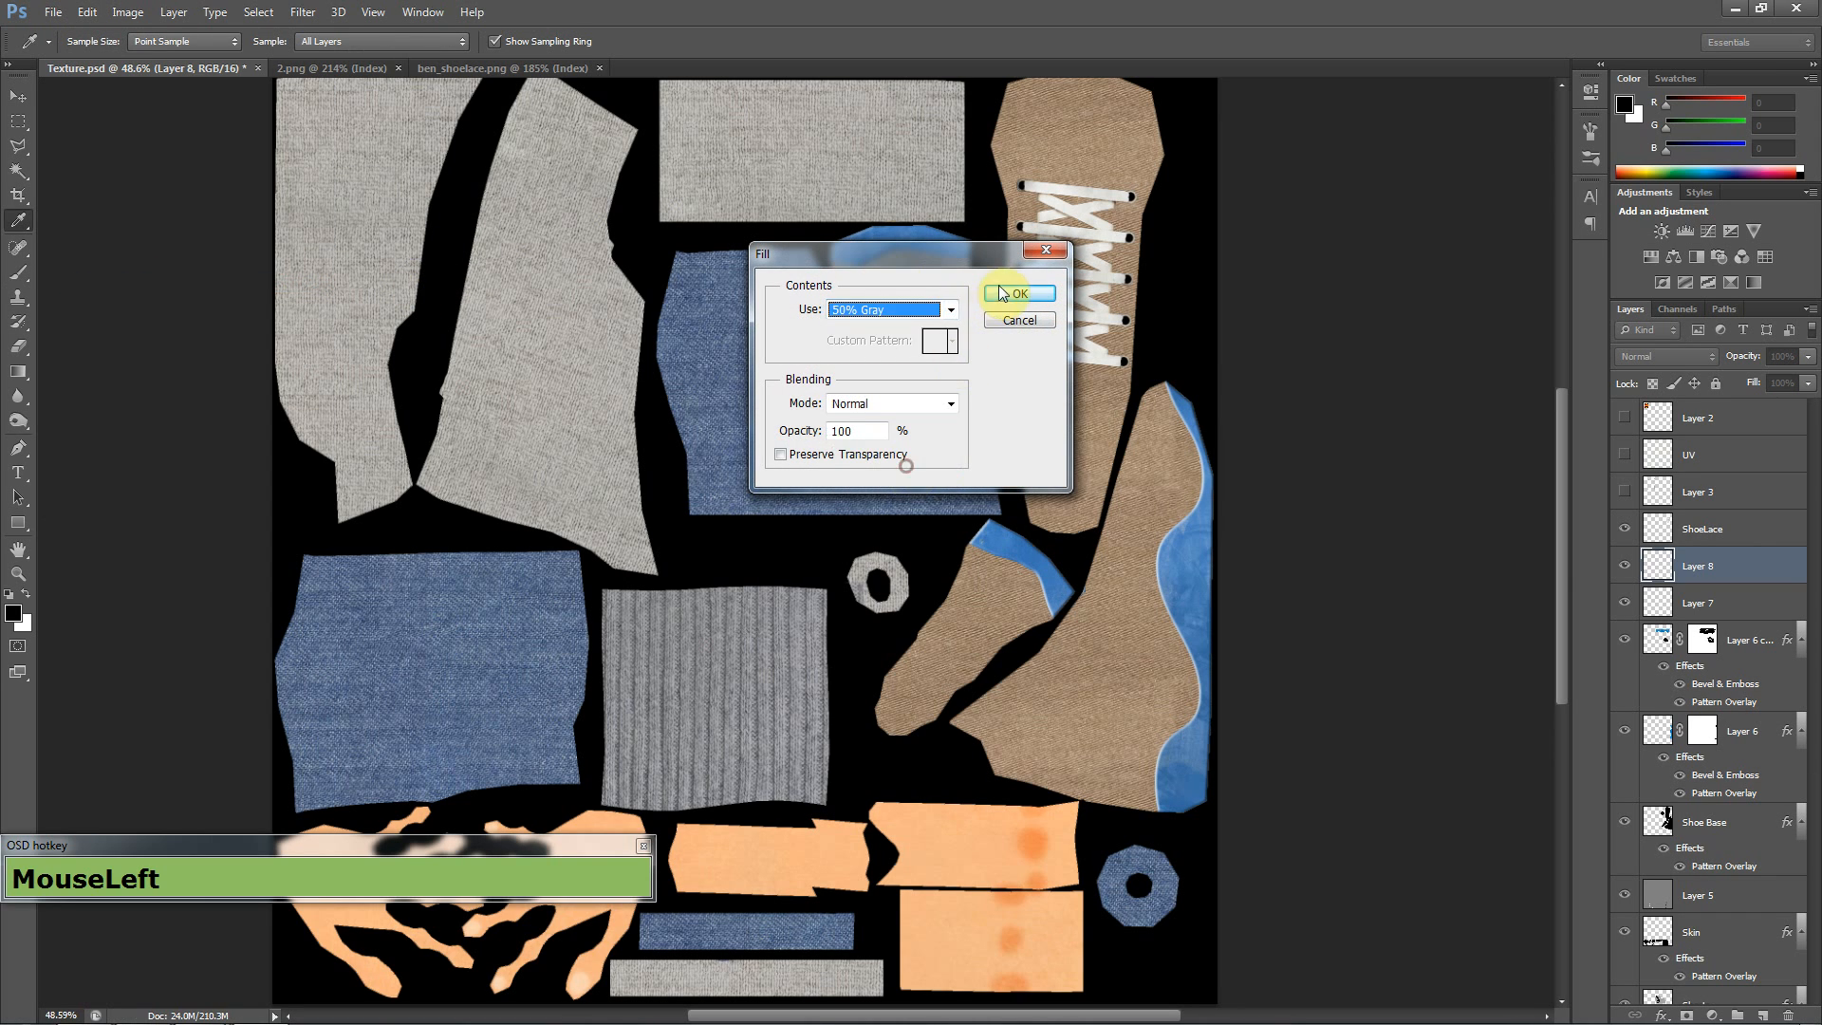
{"action": "left_click", "coordinate": [1016, 298]}
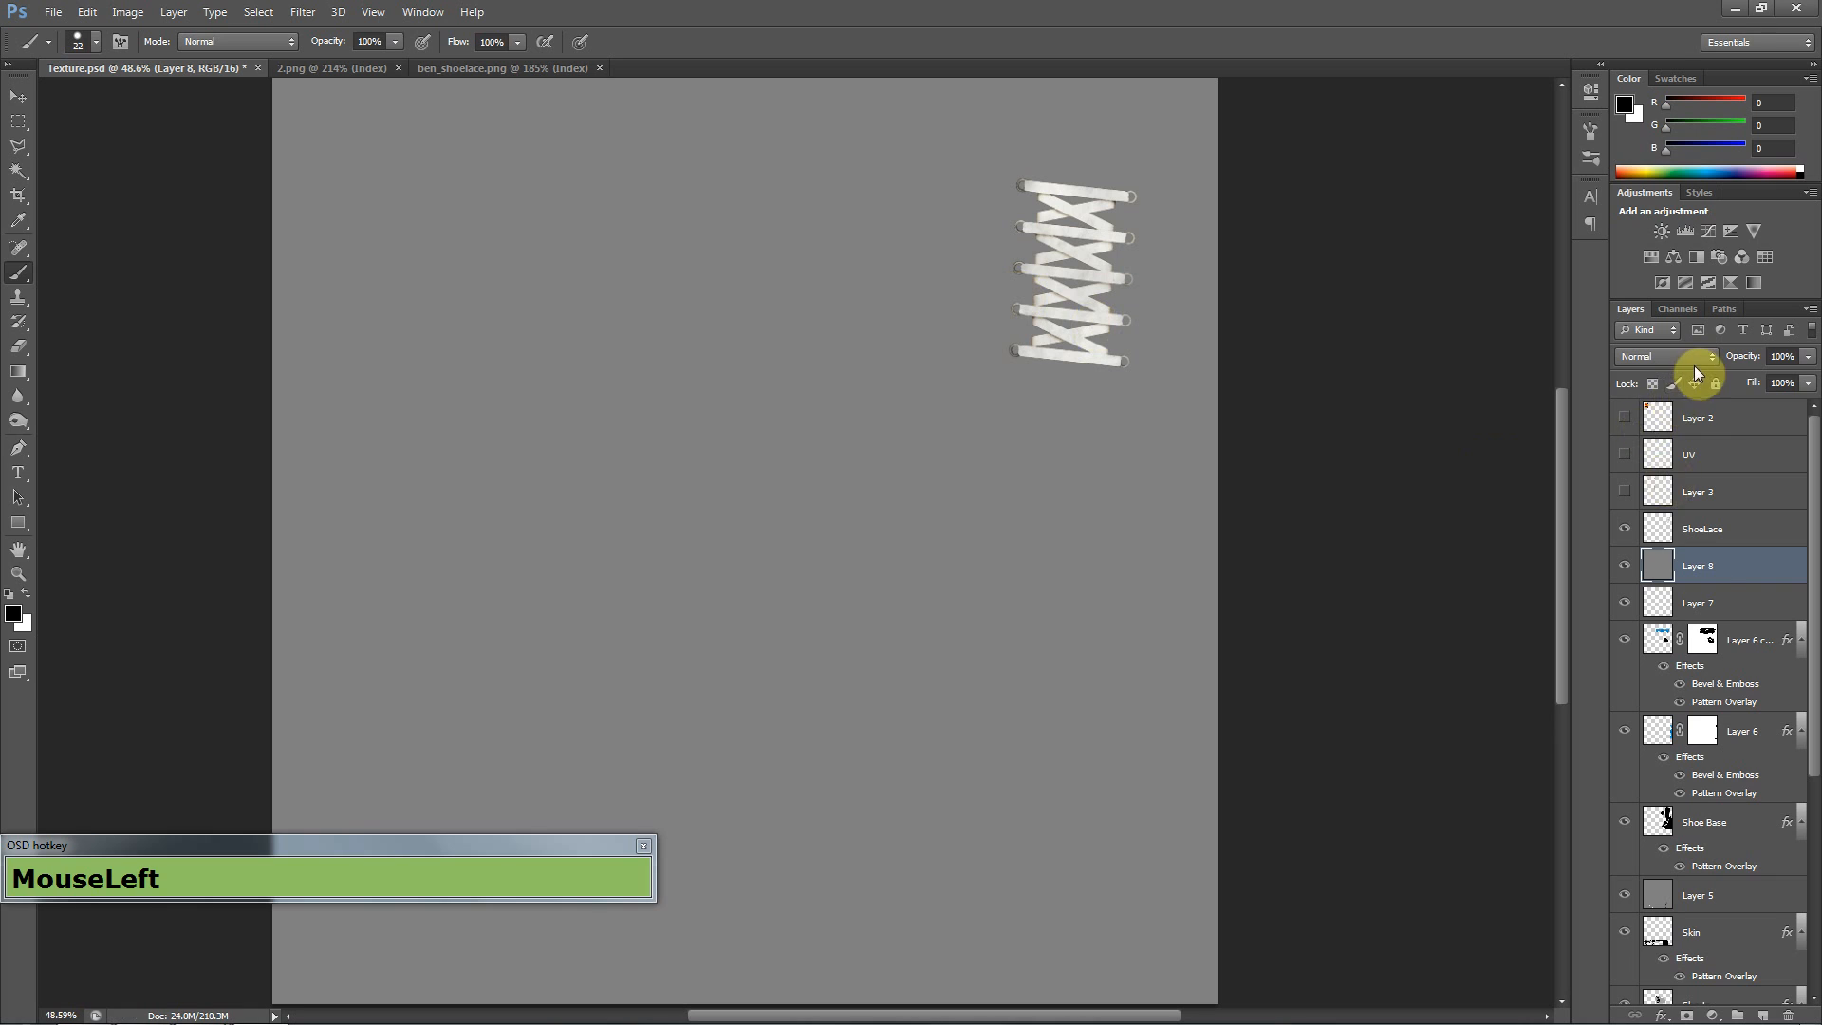
{"action": "left_click", "coordinate": [1693, 362]}
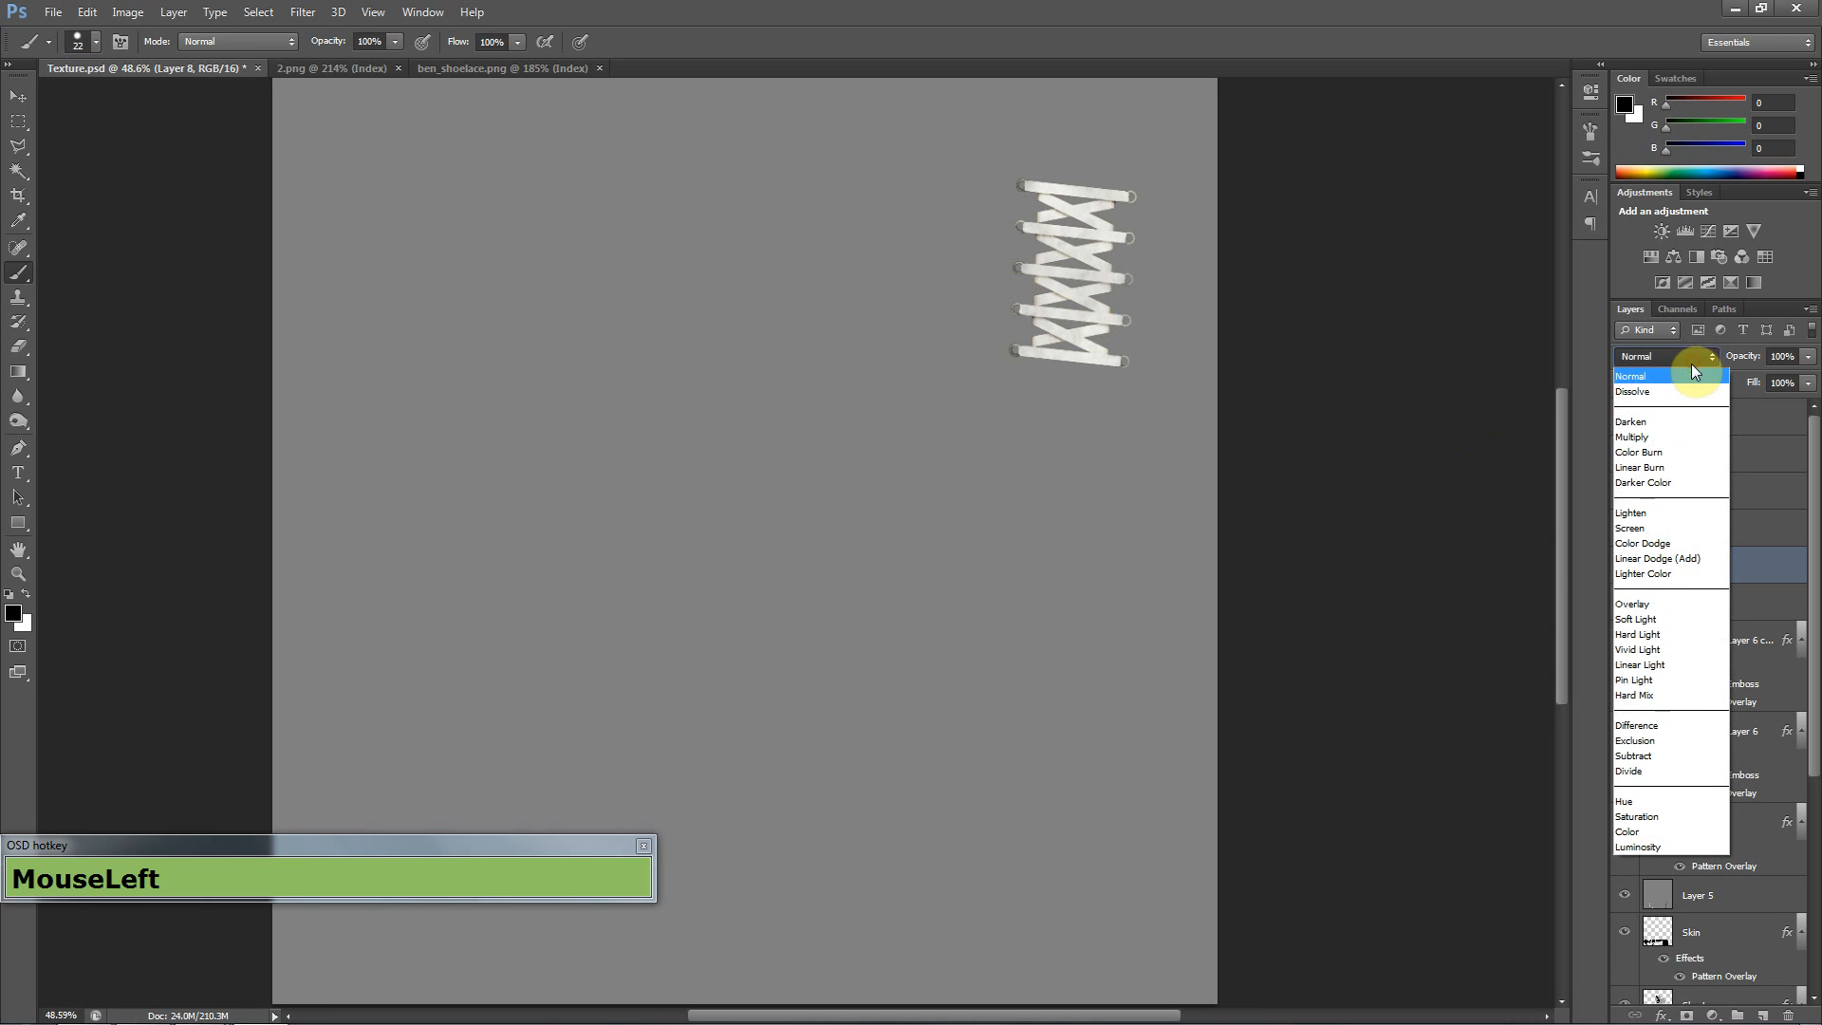
{"action": "left_click", "coordinate": [1656, 621]}
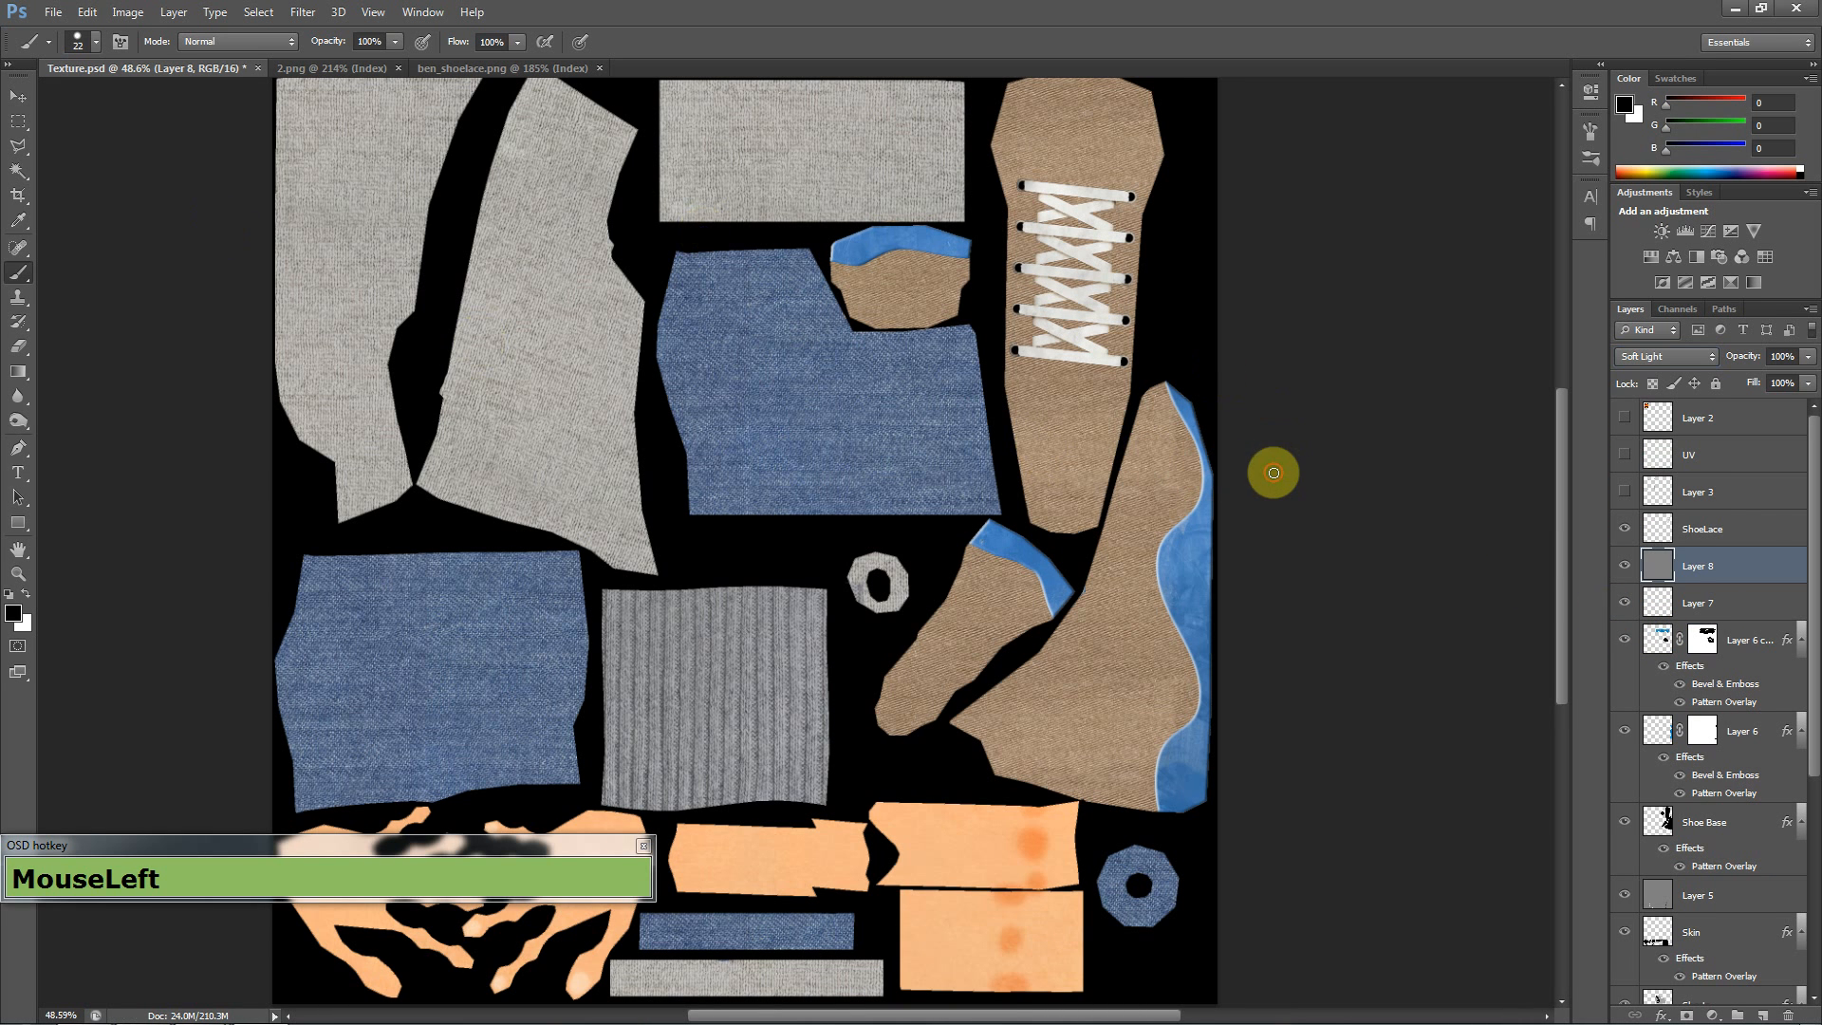
- Select the Burn tool and set its brush size to 33 px for shading the shoe pieces
{"action": "scroll", "coordinate": [1371, 497], "scroll_direction": "up", "scroll_amount": 5}
{"action": "left_click_drag", "start_coordinate": [946, 609], "coordinate": [938, 489]}
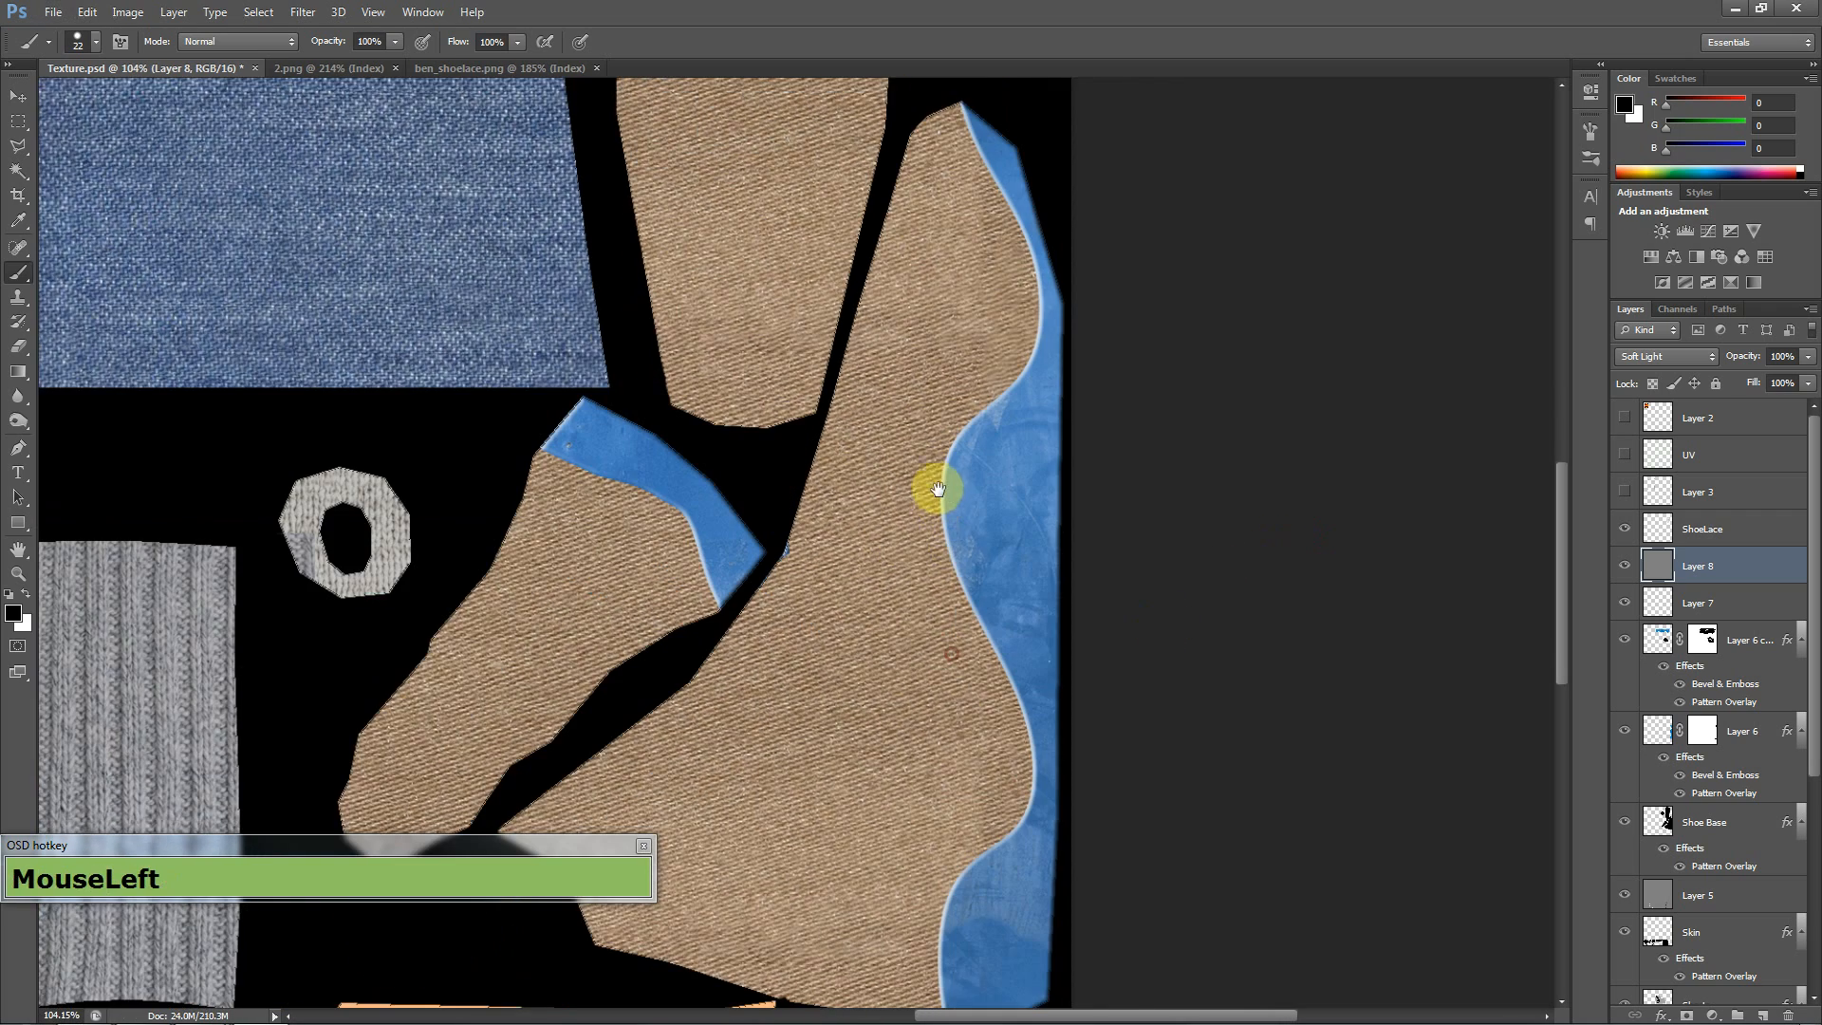
{"action": "scroll", "coordinate": [939, 488], "scroll_direction": "down", "scroll_amount": 1}
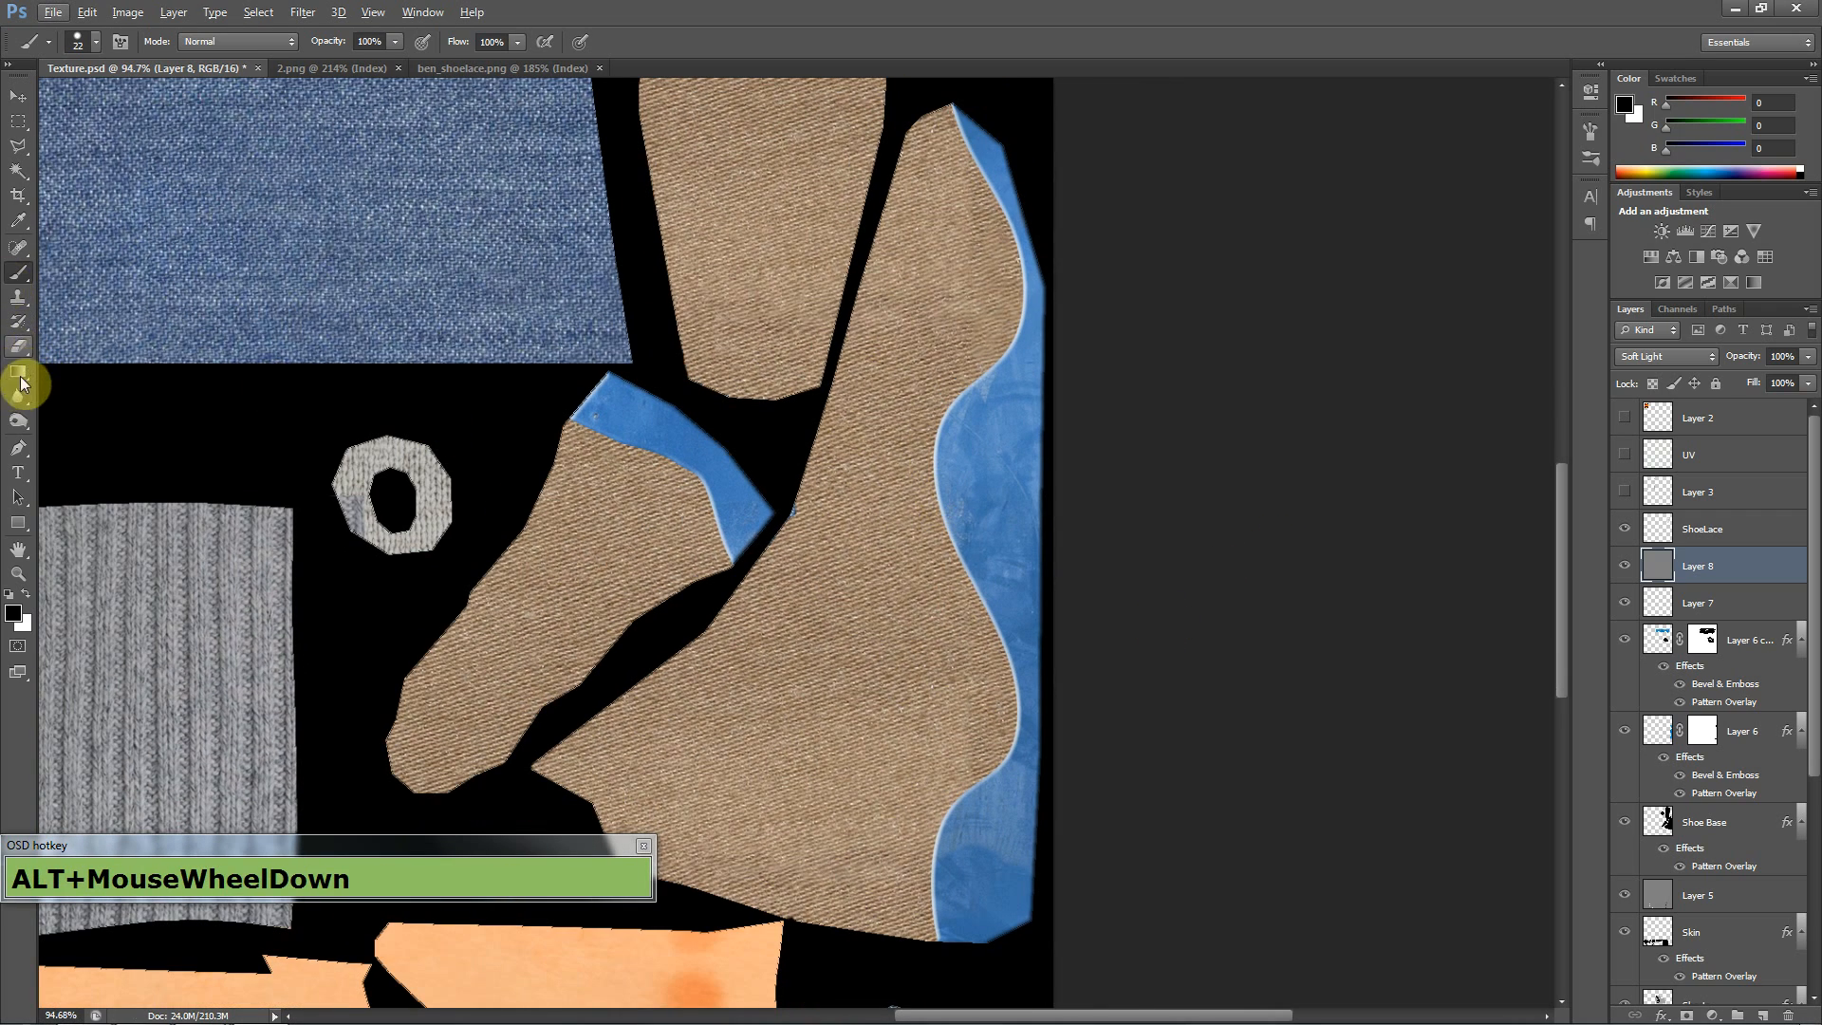
{"action": "left_click_drag", "start_coordinate": [17, 417], "coordinate": [89, 439]}
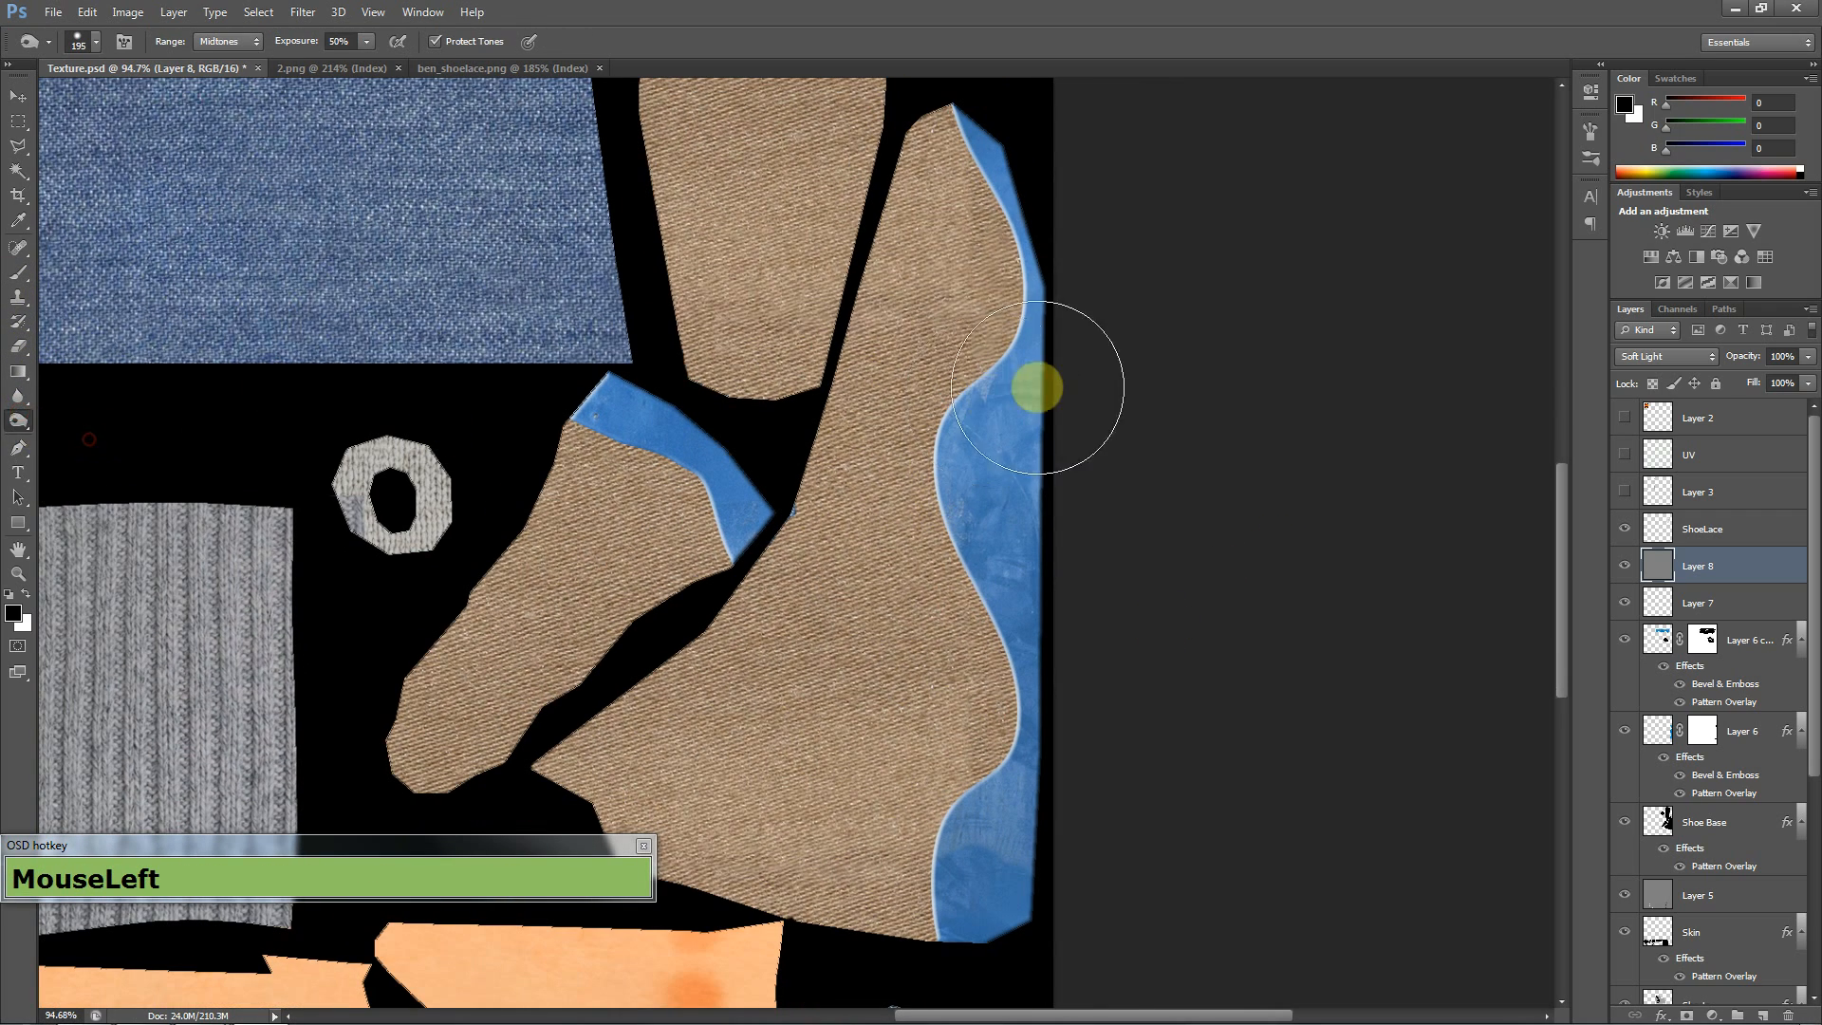
{"action": "right_click", "coordinate": [1039, 280]}
{"action": "mouse_move", "coordinate": [1103, 326]}
{"action": "left_mouse_down"}
{"action": "mouse_move", "coordinate": [1071, 328]}
{"action": "mouse_move", "coordinate": [1094, 328]}
{"action": "left_mouse_up"}
{"action": "left_click", "coordinate": [967, 146]}
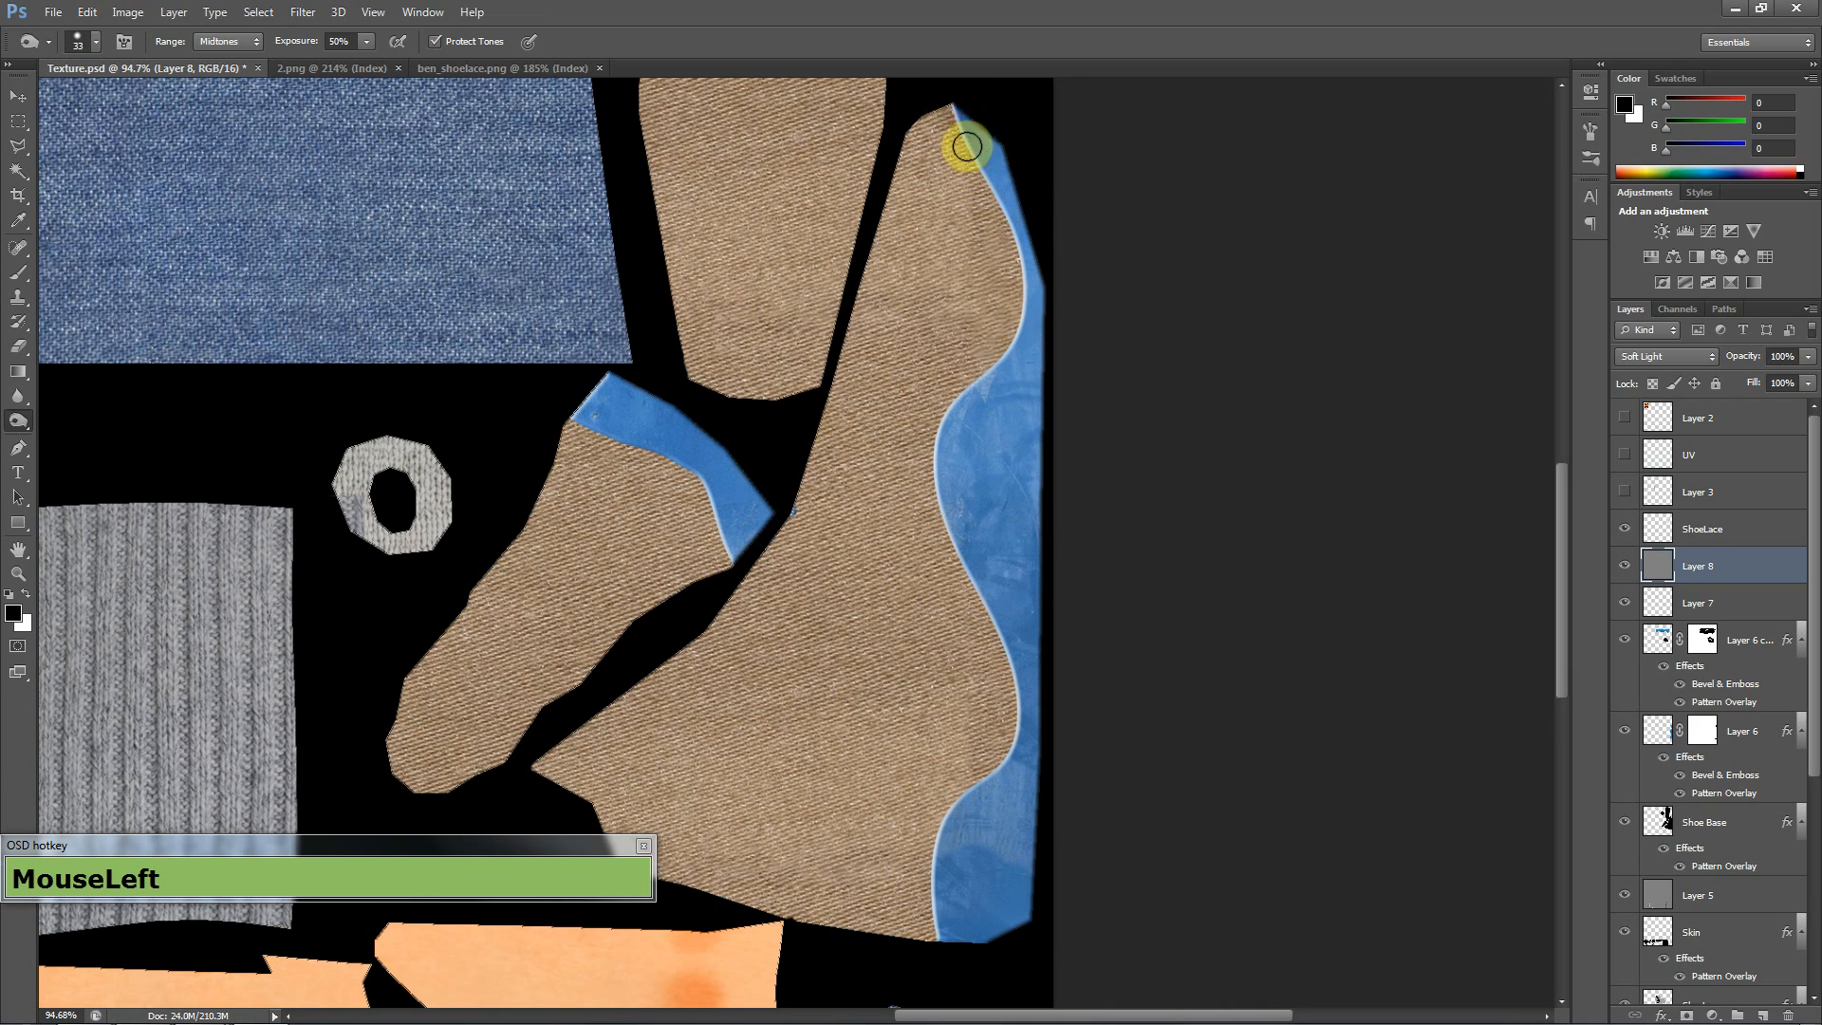
{"action": "left_click_drag", "start_coordinate": [967, 146], "coordinate": [1025, 271]}
{"action": "key", "text": "ctrl+z"}
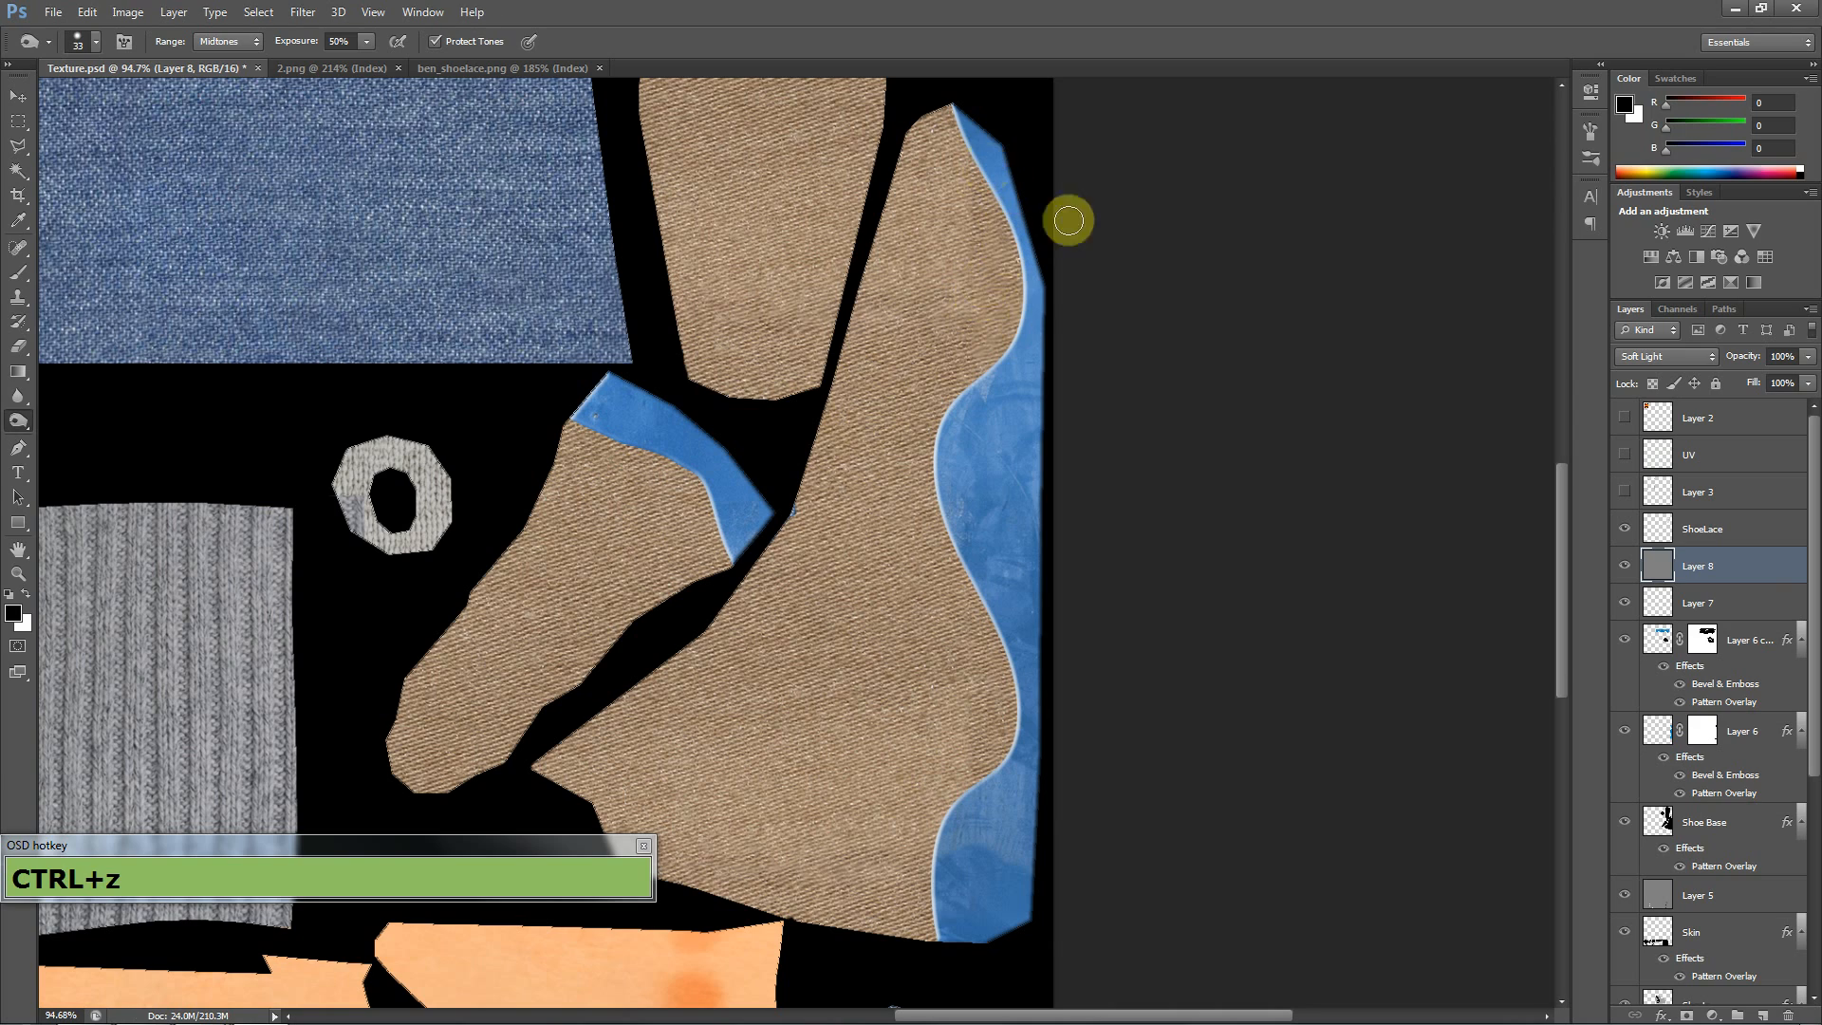
{"action": "left_click", "coordinate": [1663, 649], "text": "ctrl"}
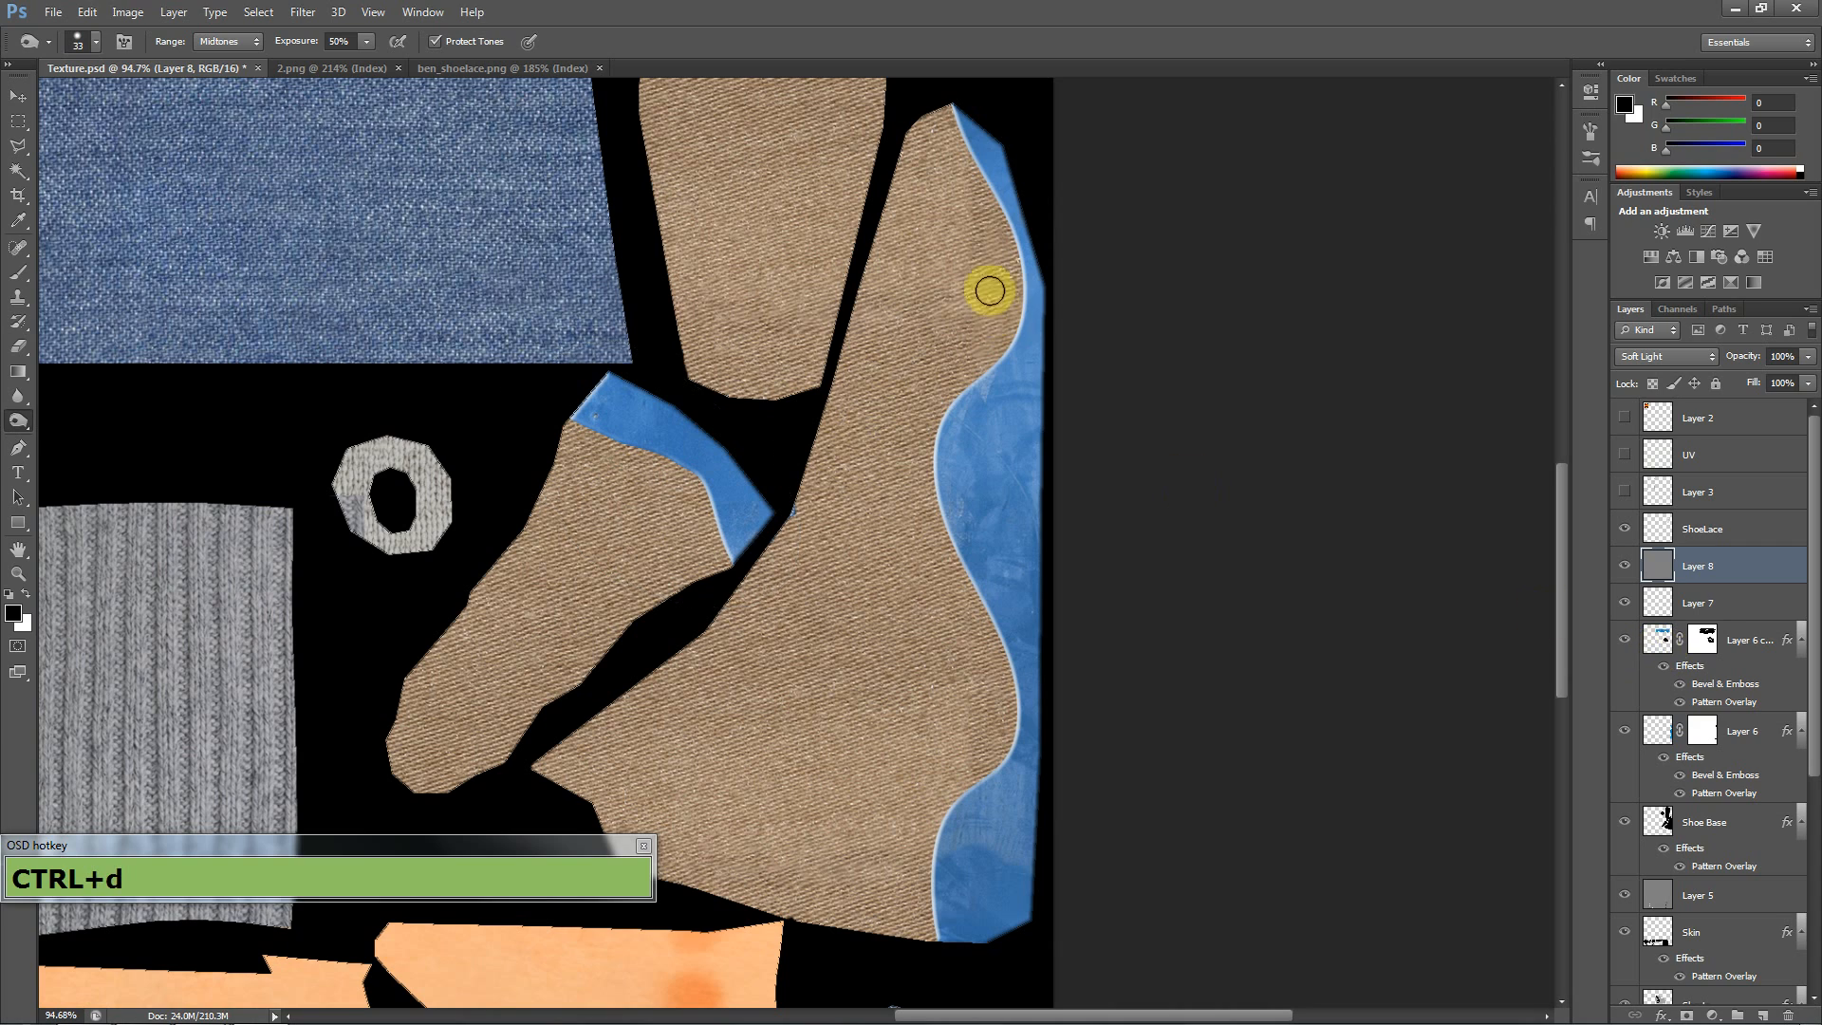
{"action": "left_click", "coordinate": [1706, 637], "text": "ctrl"}
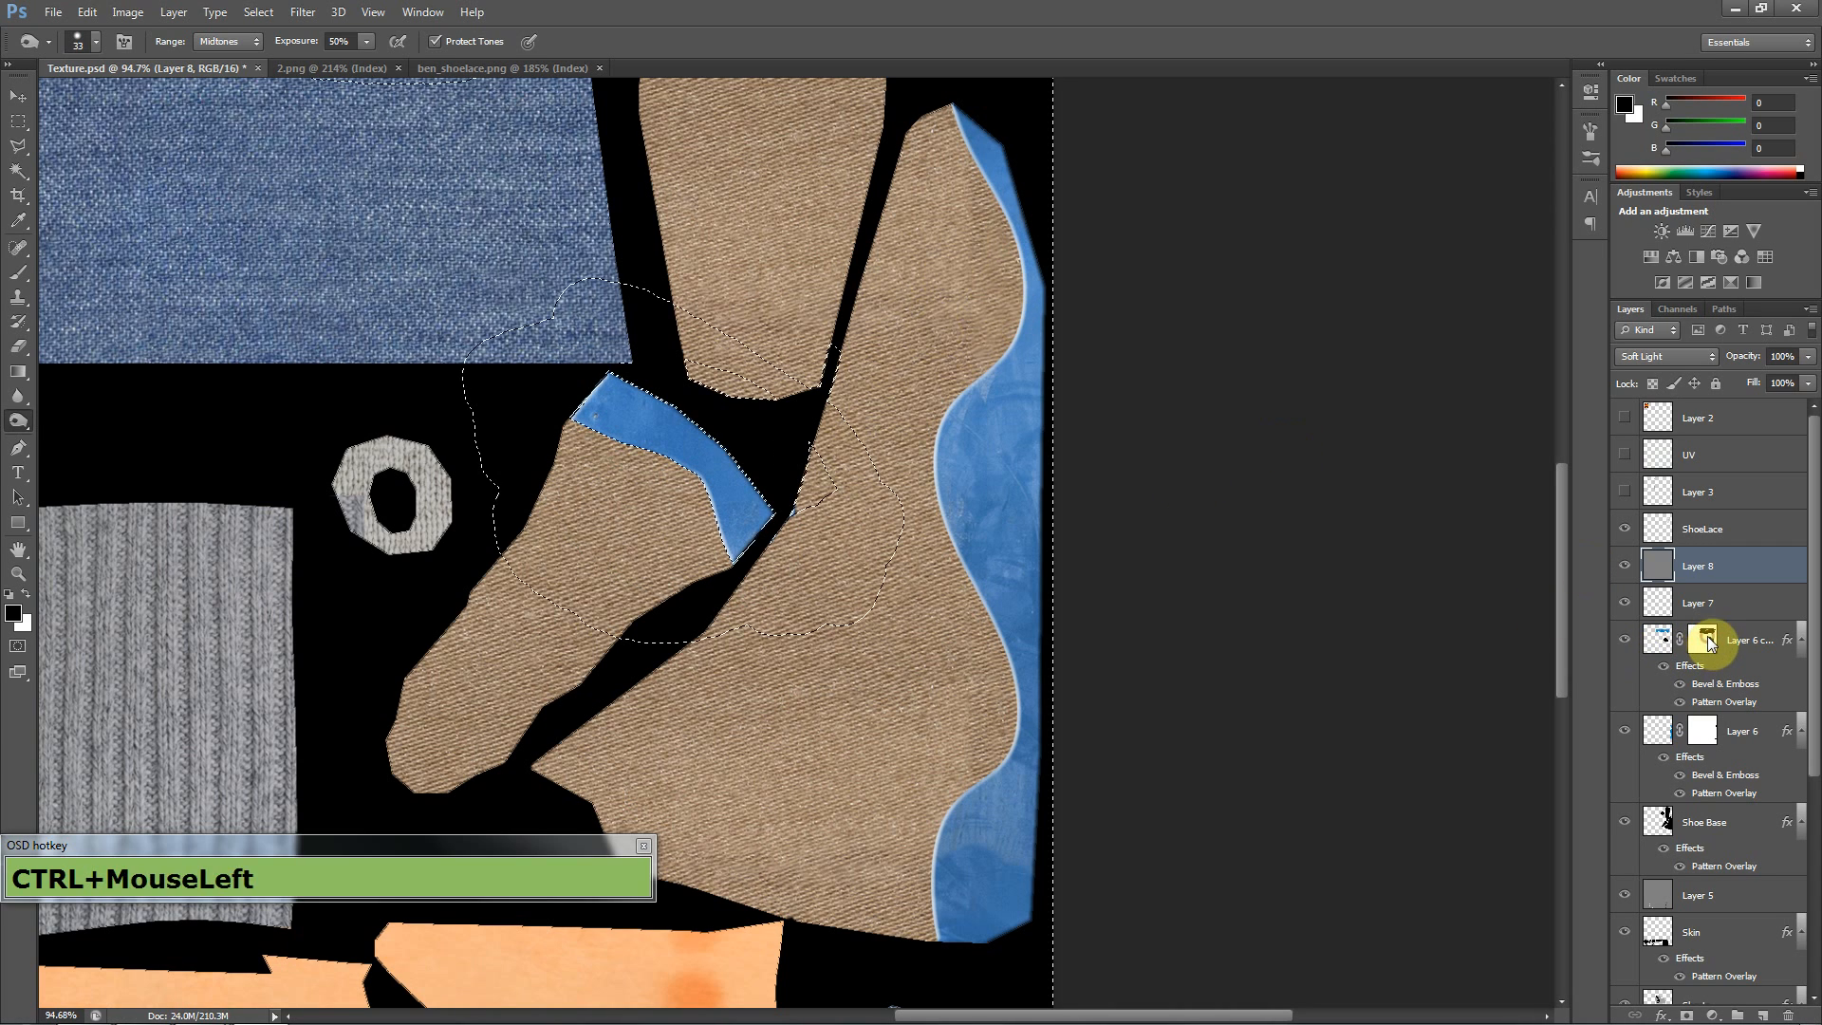
{"action": "key", "text": "ctrl+d"}
{"action": "left_click", "coordinate": [1659, 642], "text": "ctrl"}
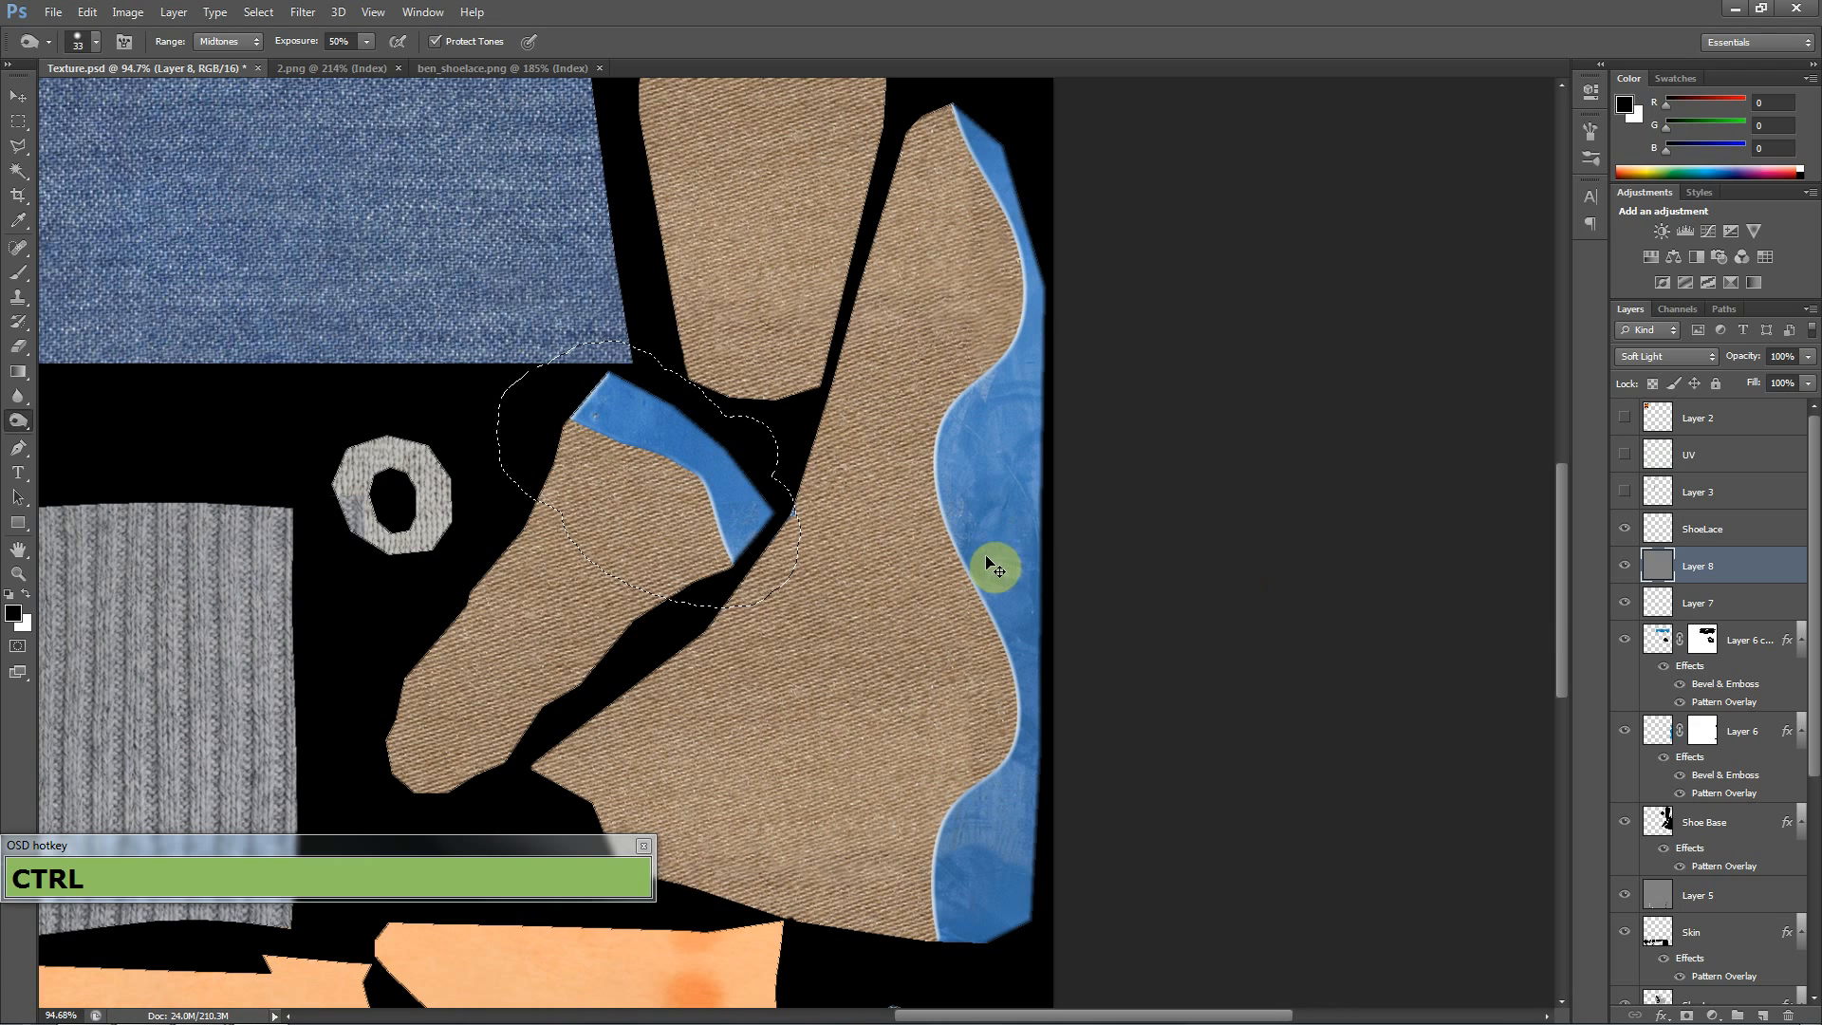
{"action": "key", "text": "ctrl+d"}
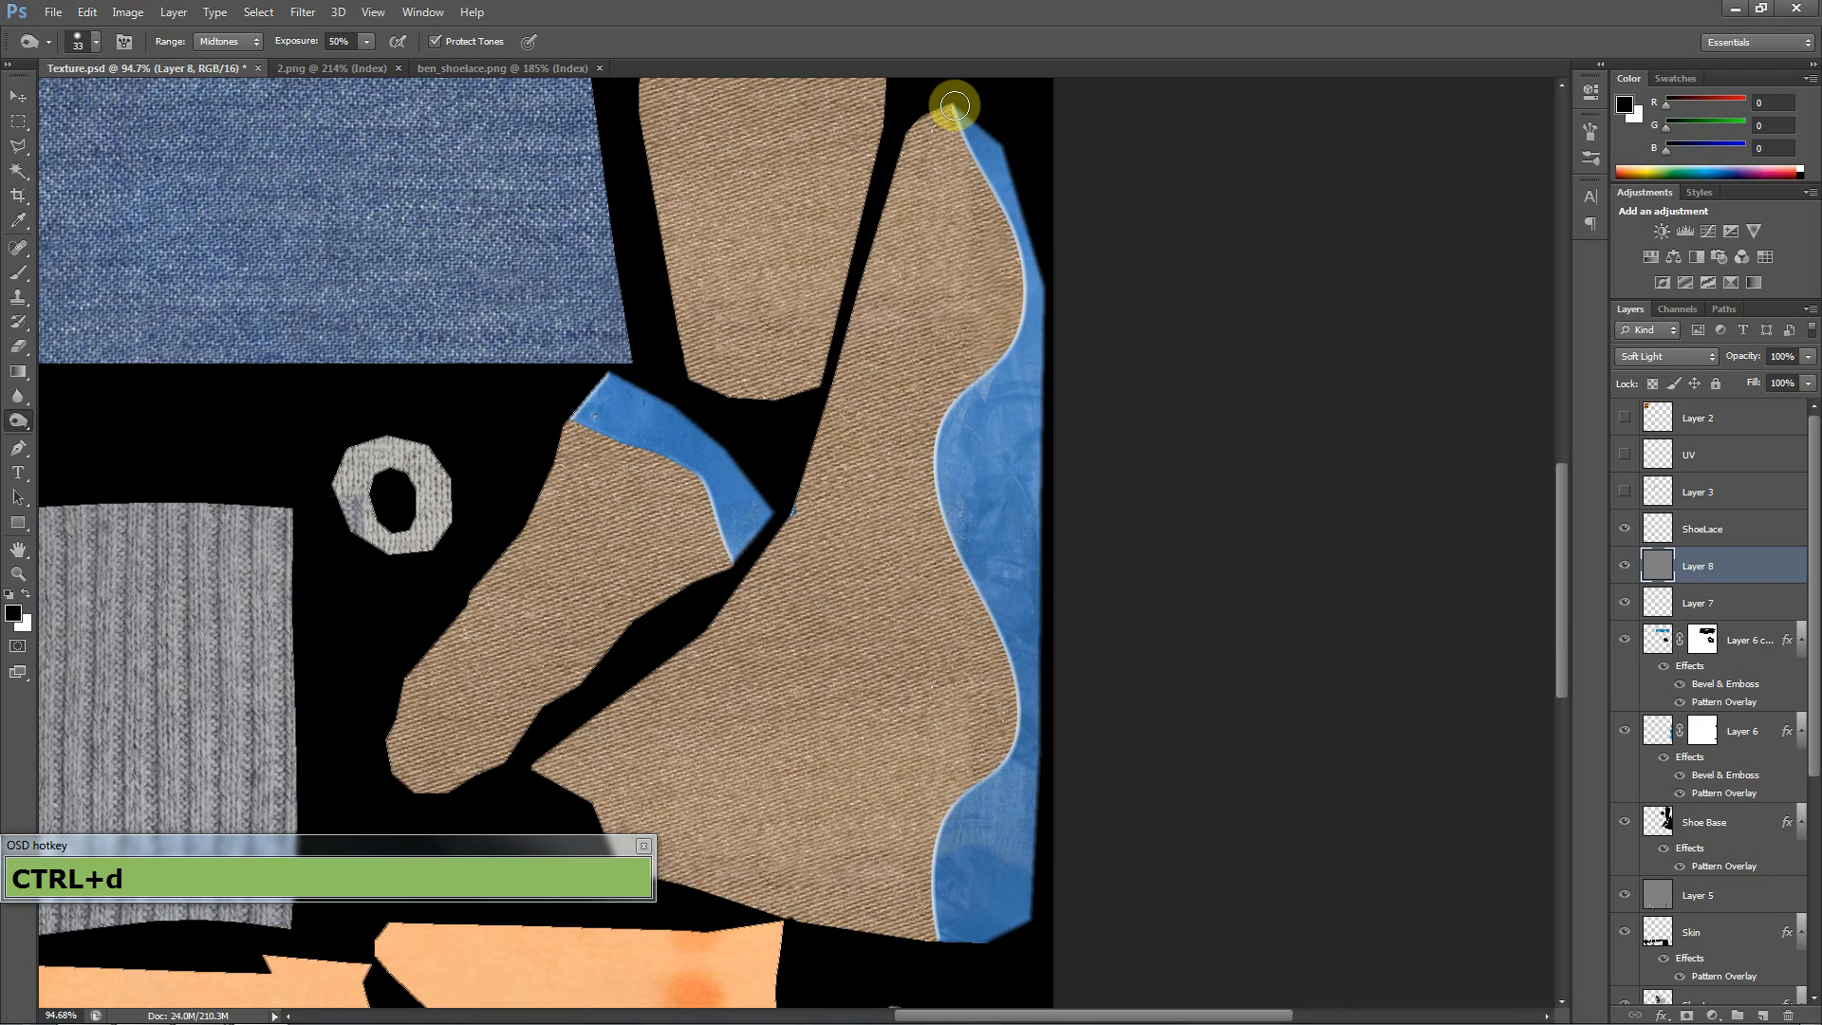
{"action": "left_click_drag", "start_coordinate": [1708, 567], "coordinate": [1729, 714]}
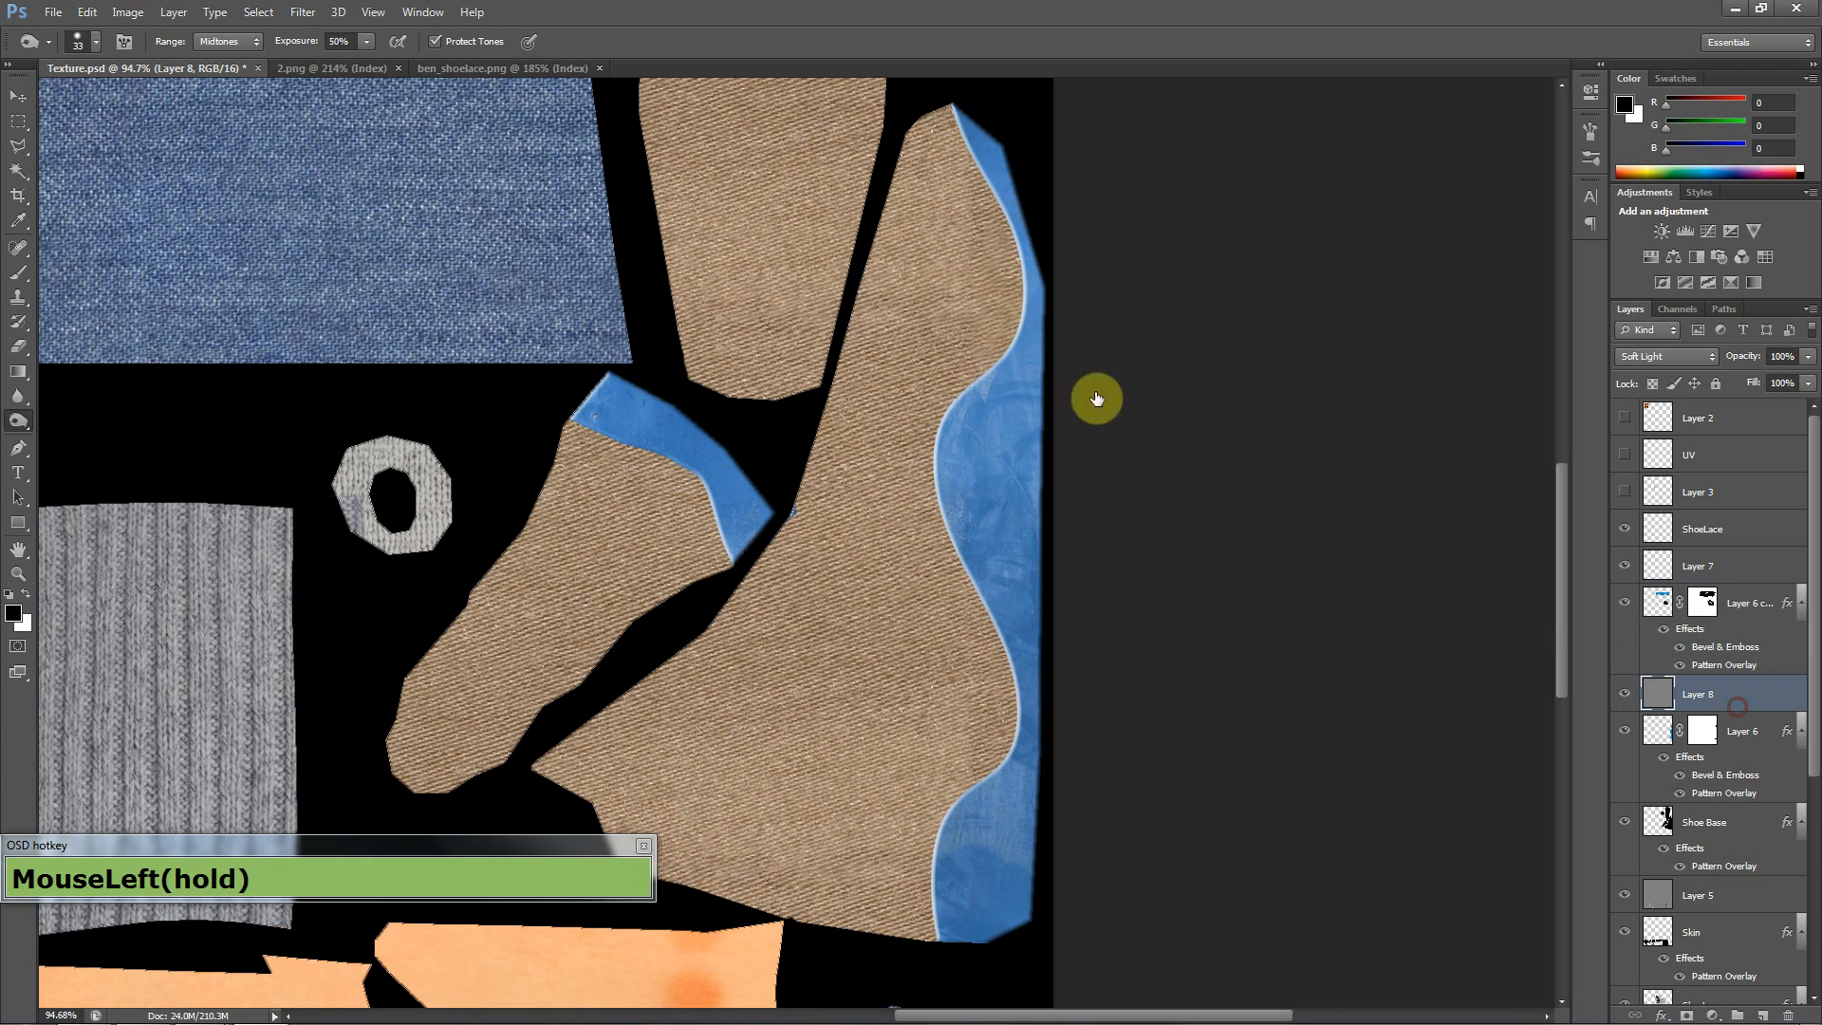
{"action": "mouse_move", "coordinate": [957, 102]}
{"action": "left_mouse_down"}
{"action": "mouse_move", "coordinate": [977, 155]}
{"action": "mouse_move", "coordinate": [1070, 261]}
{"action": "left_mouse_up"}
{"action": "key", "text": "ctrl+z"}
- Move Layer 8 directly beneath Layer 6 and burn a shadow along the wavy blue trim of the large side shoe piece
{"action": "left_click_drag", "start_coordinate": [1724, 693], "coordinate": [1725, 786]}
{"action": "mouse_move", "coordinate": [969, 142]}
{"action": "left_mouse_down"}
{"action": "mouse_move", "coordinate": [1014, 205]}
{"action": "mouse_move", "coordinate": [1018, 353]}
{"action": "mouse_move", "coordinate": [1028, 319]}
{"action": "mouse_move", "coordinate": [948, 438]}
{"action": "mouse_move", "coordinate": [991, 373]}
{"action": "left_mouse_up"}
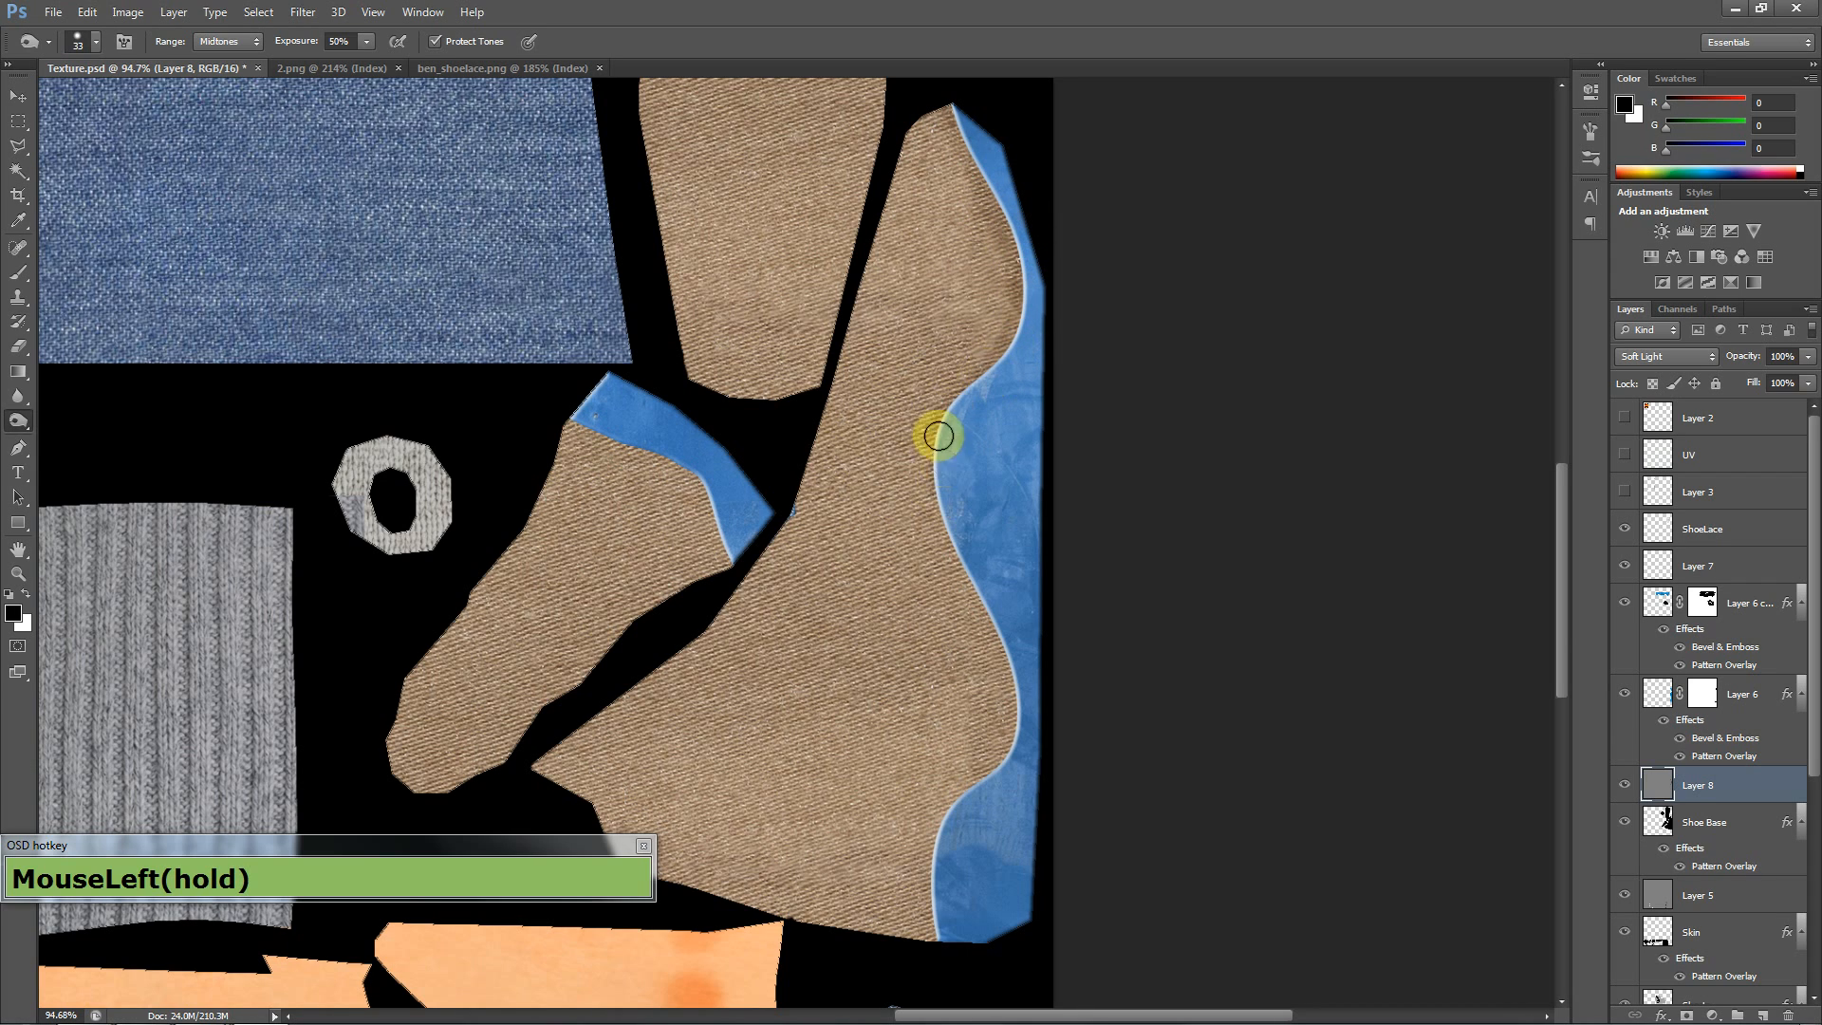
{"action": "left_click_drag", "start_coordinate": [940, 477], "coordinate": [944, 476]}
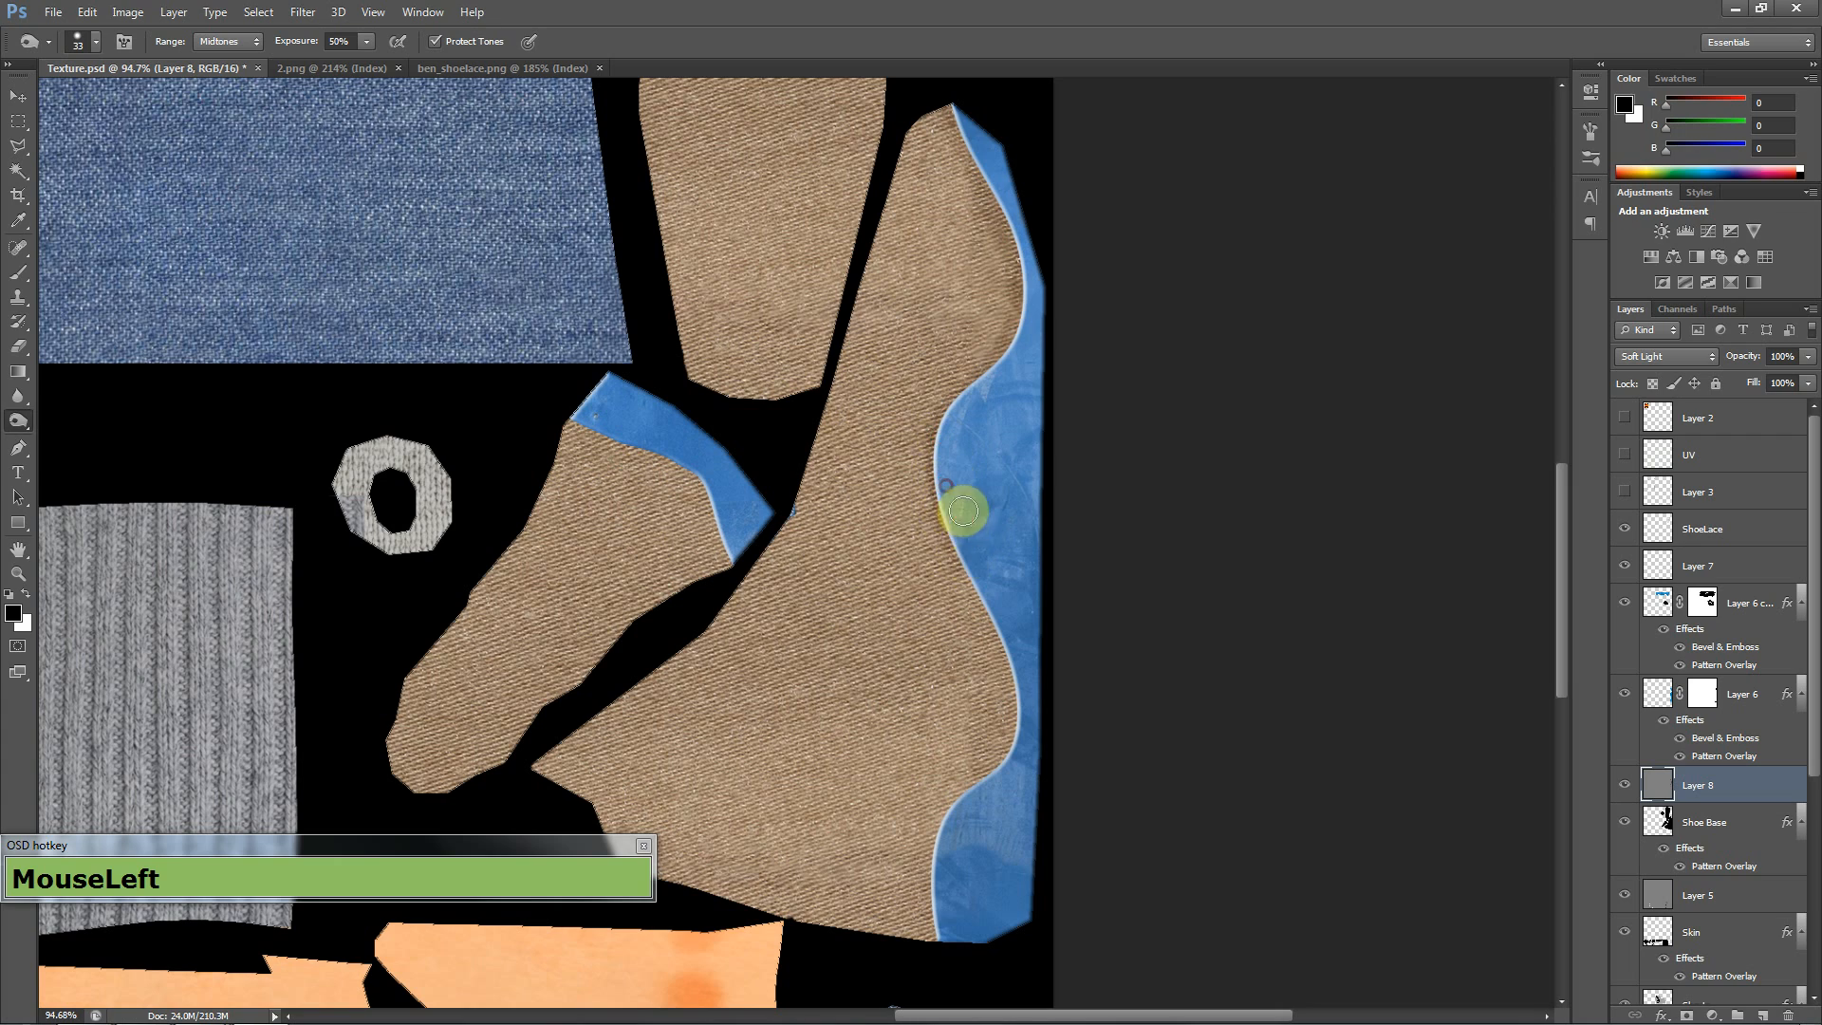
{"action": "mouse_move", "coordinate": [1005, 630]}
{"action": "left_mouse_down"}
{"action": "mouse_move", "coordinate": [1010, 696]}
{"action": "mouse_move", "coordinate": [968, 798]}
{"action": "mouse_move", "coordinate": [1003, 767]}
{"action": "mouse_move", "coordinate": [955, 795]}
{"action": "left_mouse_up"}
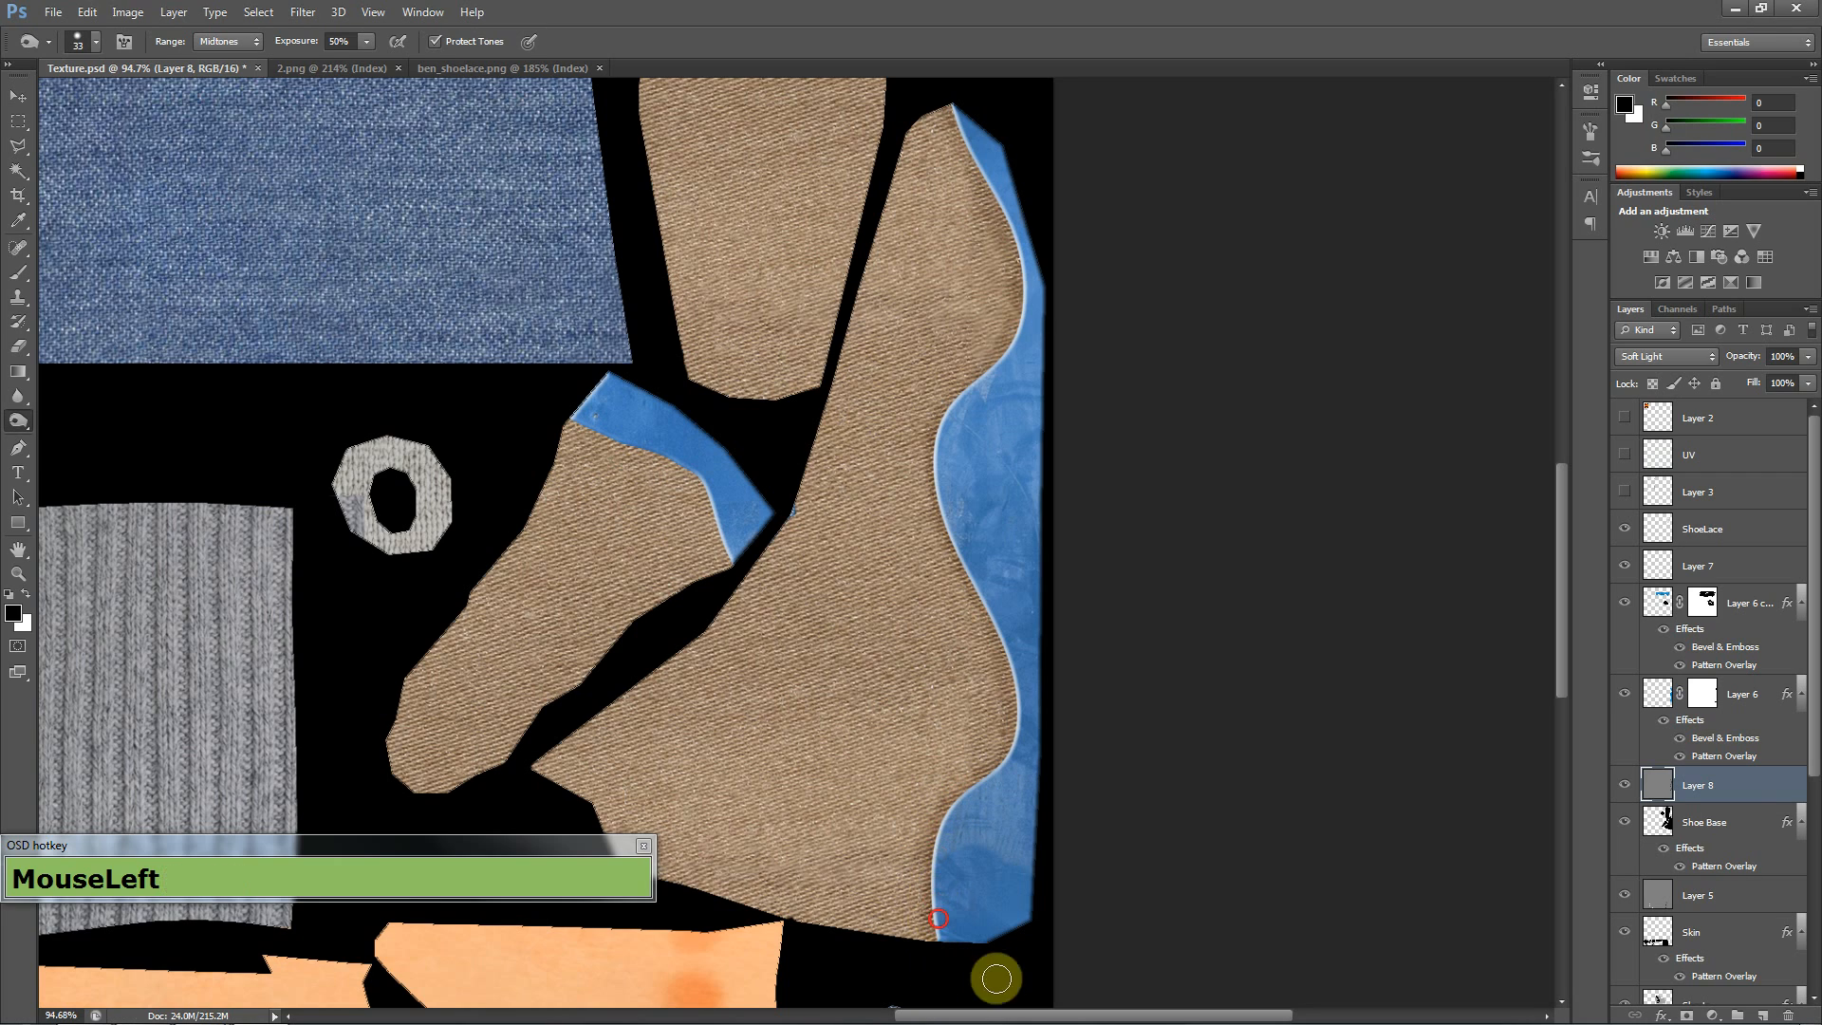
{"action": "left_click_drag", "start_coordinate": [1728, 802], "coordinate": [1771, 800]}
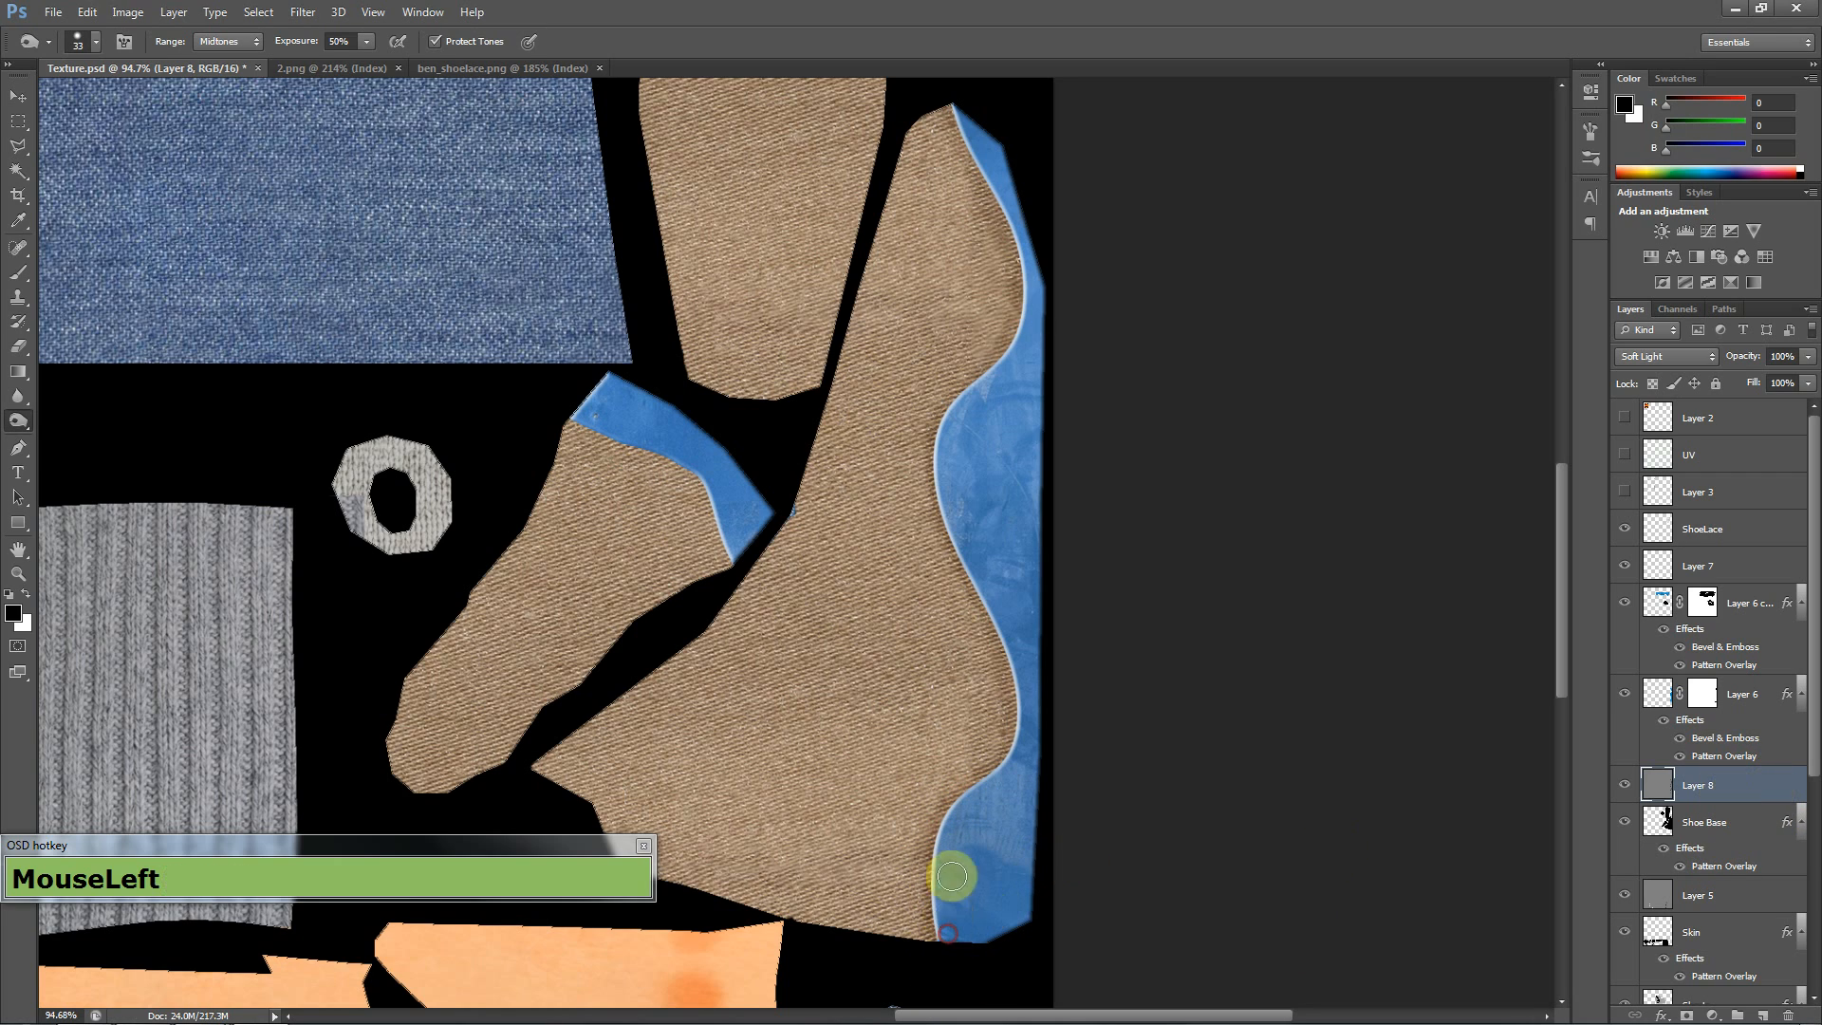
{"action": "mouse_move", "coordinate": [952, 876]}
{"action": "left_mouse_down"}
{"action": "mouse_move", "coordinate": [979, 830]}
{"action": "mouse_move", "coordinate": [955, 822]}
{"action": "mouse_move", "coordinate": [1011, 762]}
{"action": "mouse_move", "coordinate": [987, 461]}
{"action": "left_mouse_up"}
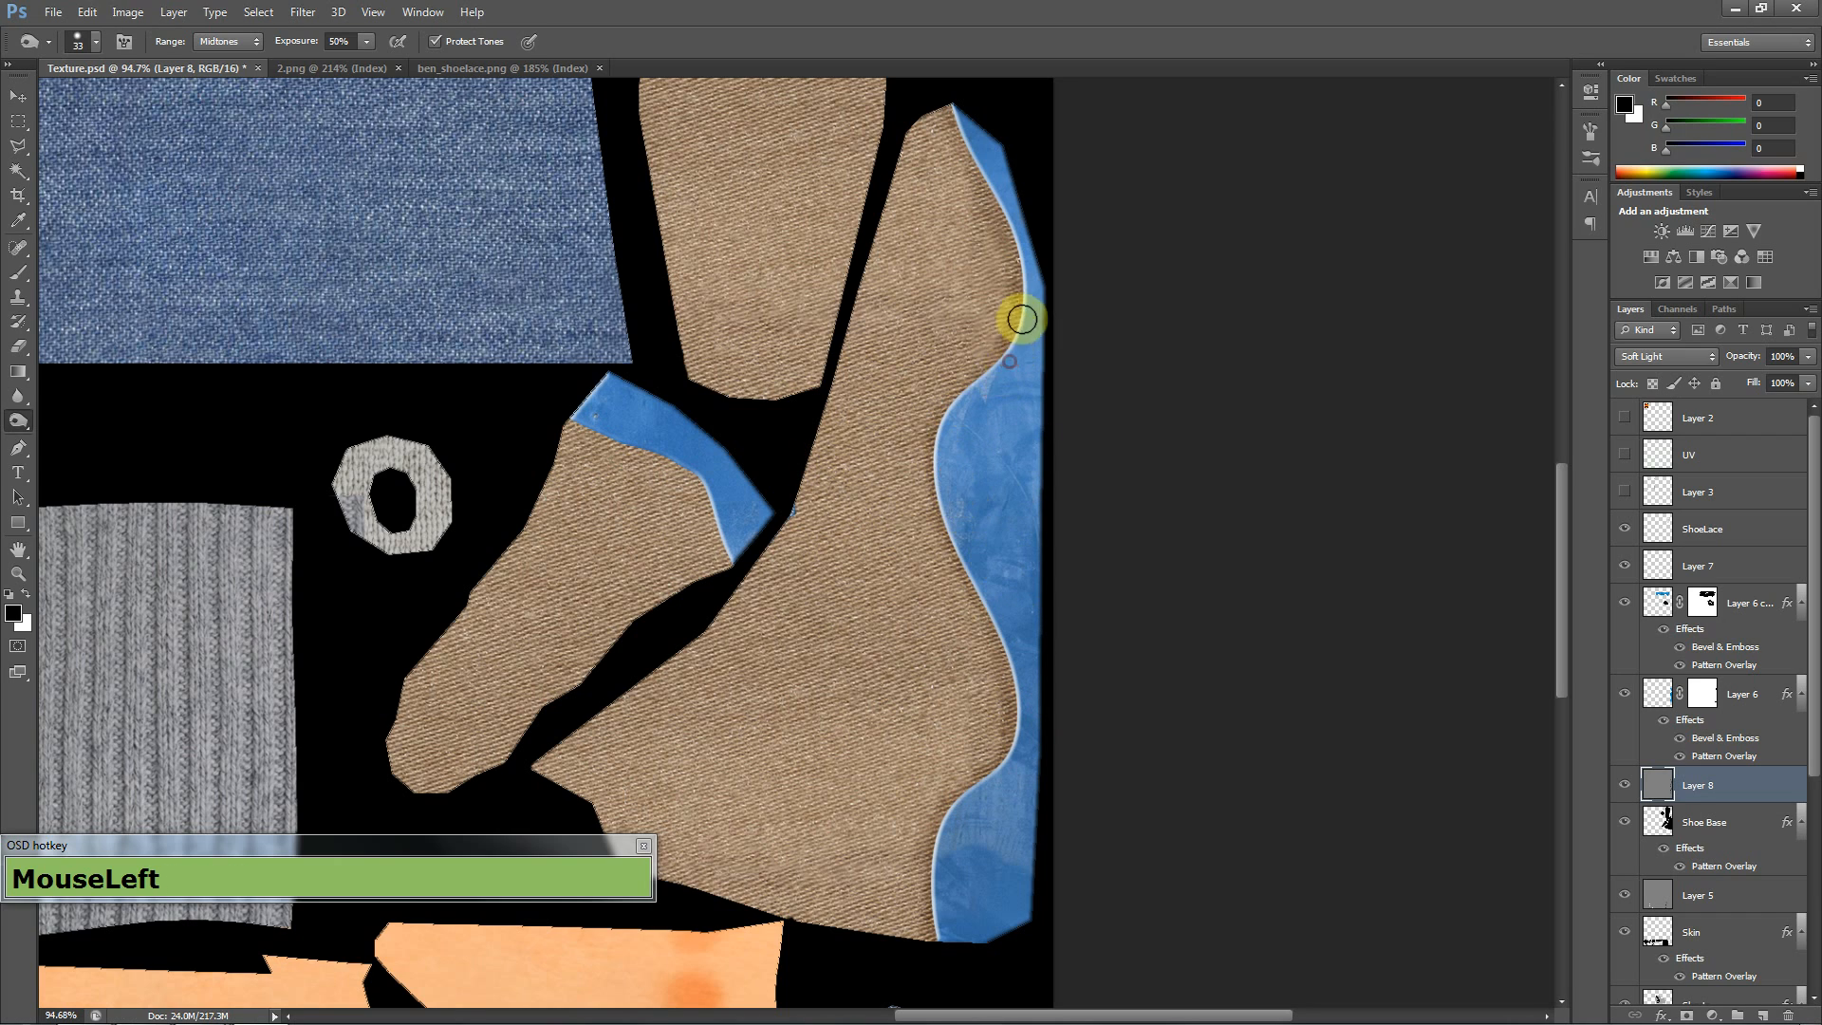
{"action": "left_click_drag", "start_coordinate": [1019, 352], "coordinate": [1036, 306]}
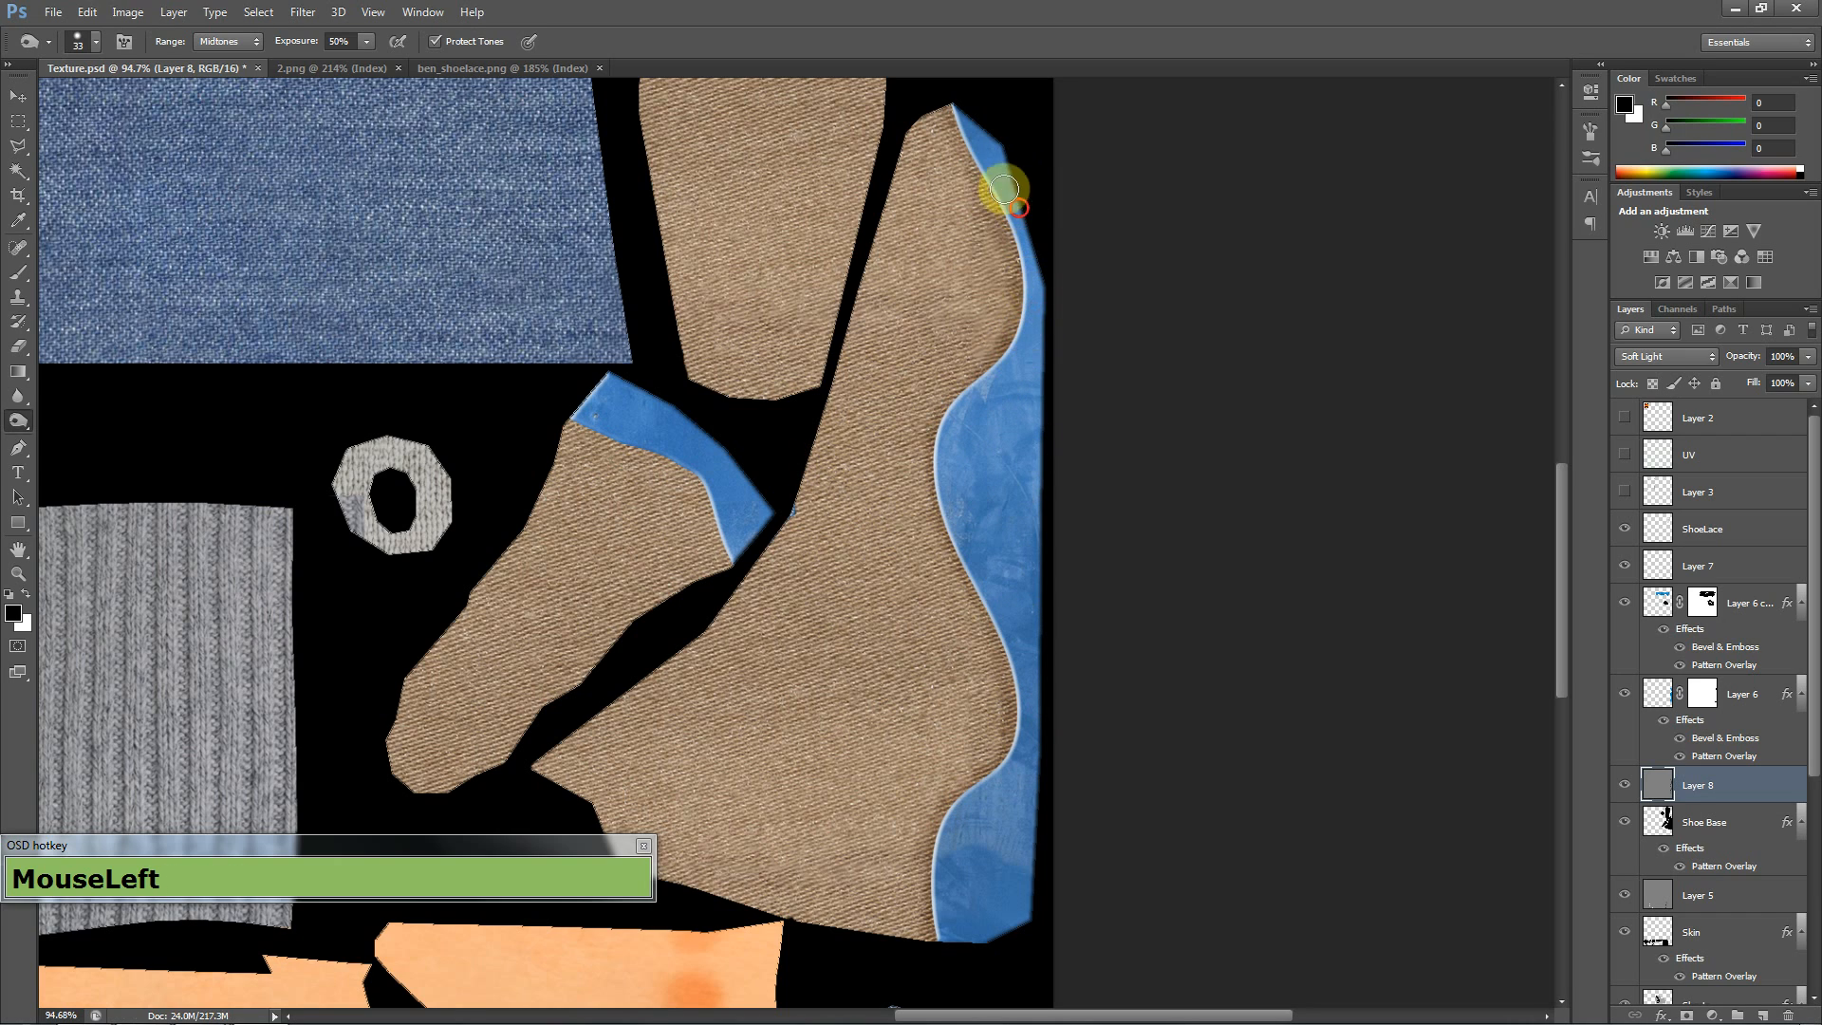
{"action": "mouse_move", "coordinate": [1004, 189]}
{"action": "left_mouse_down"}
{"action": "mouse_move", "coordinate": [967, 122]}
{"action": "mouse_move", "coordinate": [961, 151]}
{"action": "mouse_move", "coordinate": [958, 109]}
{"action": "mouse_move", "coordinate": [1024, 262]}
{"action": "mouse_move", "coordinate": [1021, 351]}
{"action": "left_mouse_up"}
- Burn a shadow on the brown fabric along the blue trim of the two smaller shoe pieces
{"action": "scroll", "coordinate": [903, 475], "scroll_direction": "up", "scroll_amount": 1}
{"action": "mouse_move", "coordinate": [720, 577]}
{"action": "left_mouse_down"}
{"action": "mouse_move", "coordinate": [708, 531]}
{"action": "mouse_move", "coordinate": [584, 468]}
{"action": "left_mouse_up"}
{"action": "left_click_drag", "start_coordinate": [679, 503], "coordinate": [704, 522]}
{"action": "left_click_drag", "start_coordinate": [718, 547], "coordinate": [740, 615]}
{"action": "key", "text": "space"}
{"action": "mouse_move", "coordinate": [815, 229]}
{"action": "left_mouse_down"}
{"action": "mouse_move", "coordinate": [827, 551]}
{"action": "mouse_move", "coordinate": [872, 761]}
{"action": "mouse_move", "coordinate": [910, 686]}
{"action": "left_mouse_up"}
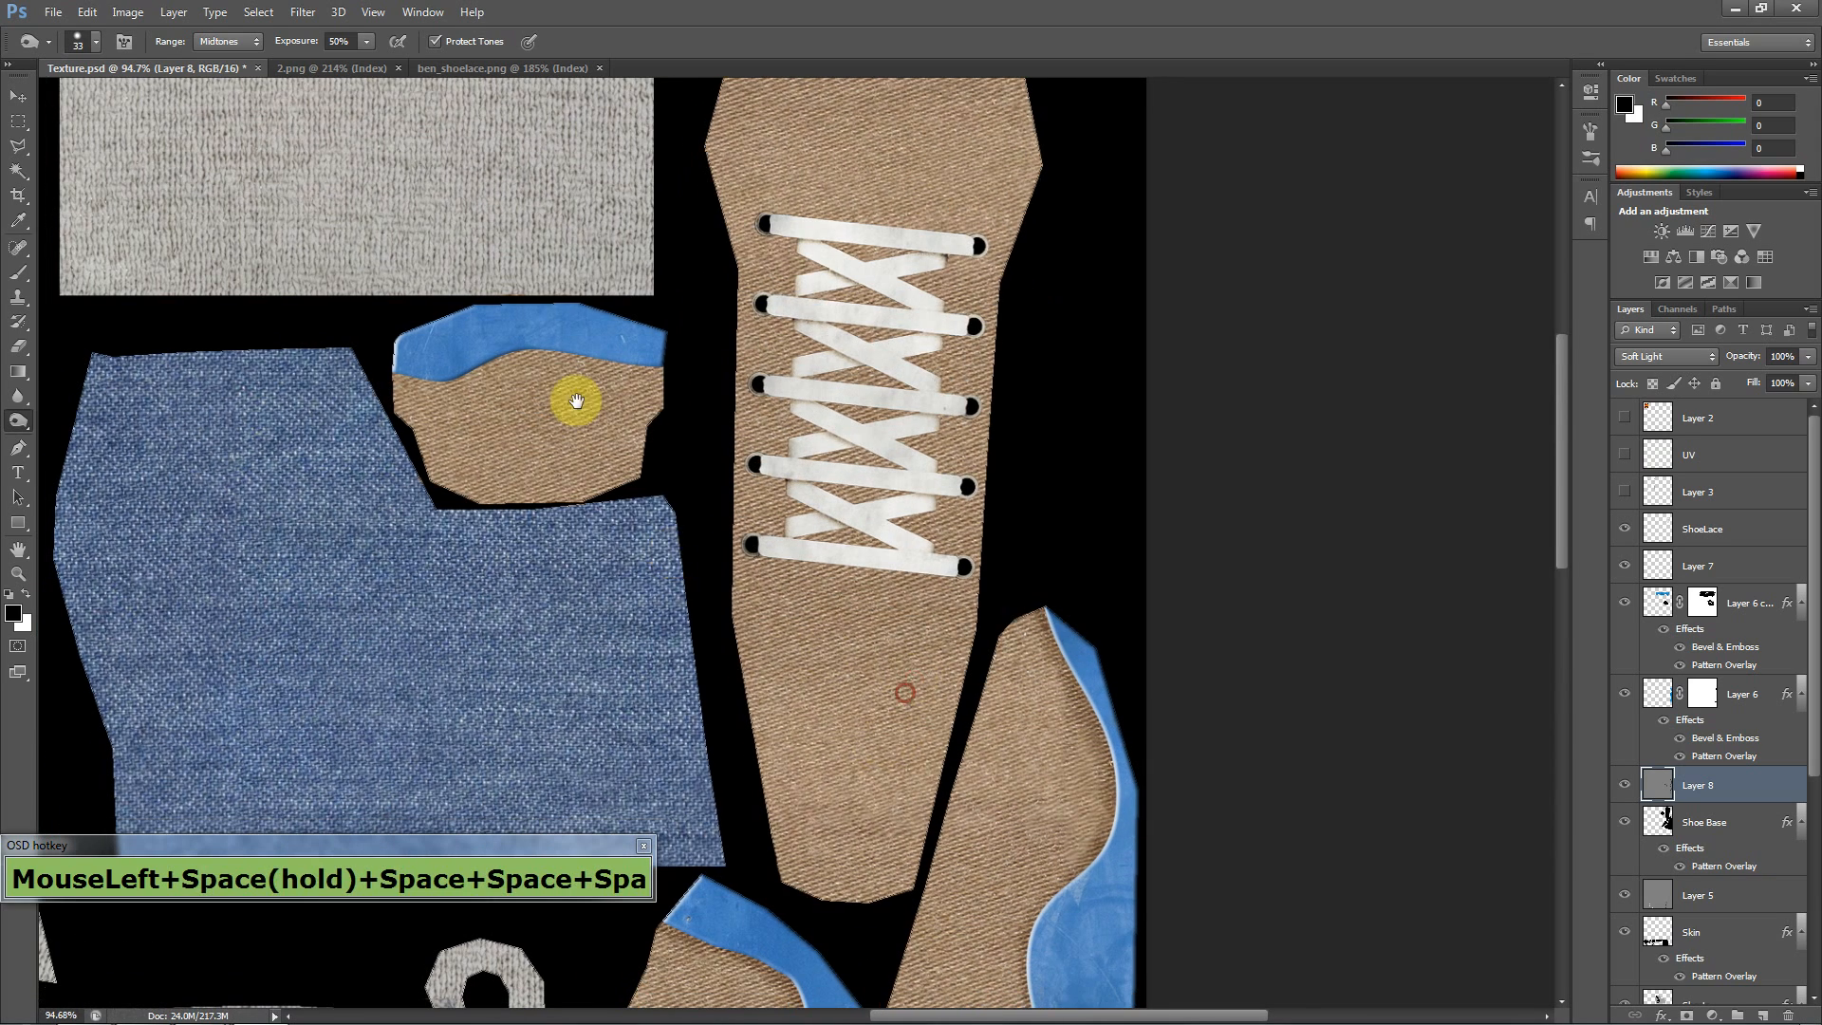
{"action": "mouse_move", "coordinate": [655, 358]}
{"action": "left_mouse_down"}
{"action": "mouse_move", "coordinate": [564, 339]}
{"action": "mouse_move", "coordinate": [390, 366]}
{"action": "mouse_move", "coordinate": [504, 339]}
{"action": "mouse_move", "coordinate": [645, 361]}
{"action": "mouse_move", "coordinate": [500, 342]}
{"action": "mouse_move", "coordinate": [419, 373]}
{"action": "mouse_move", "coordinate": [977, 395]}
{"action": "left_mouse_up"}
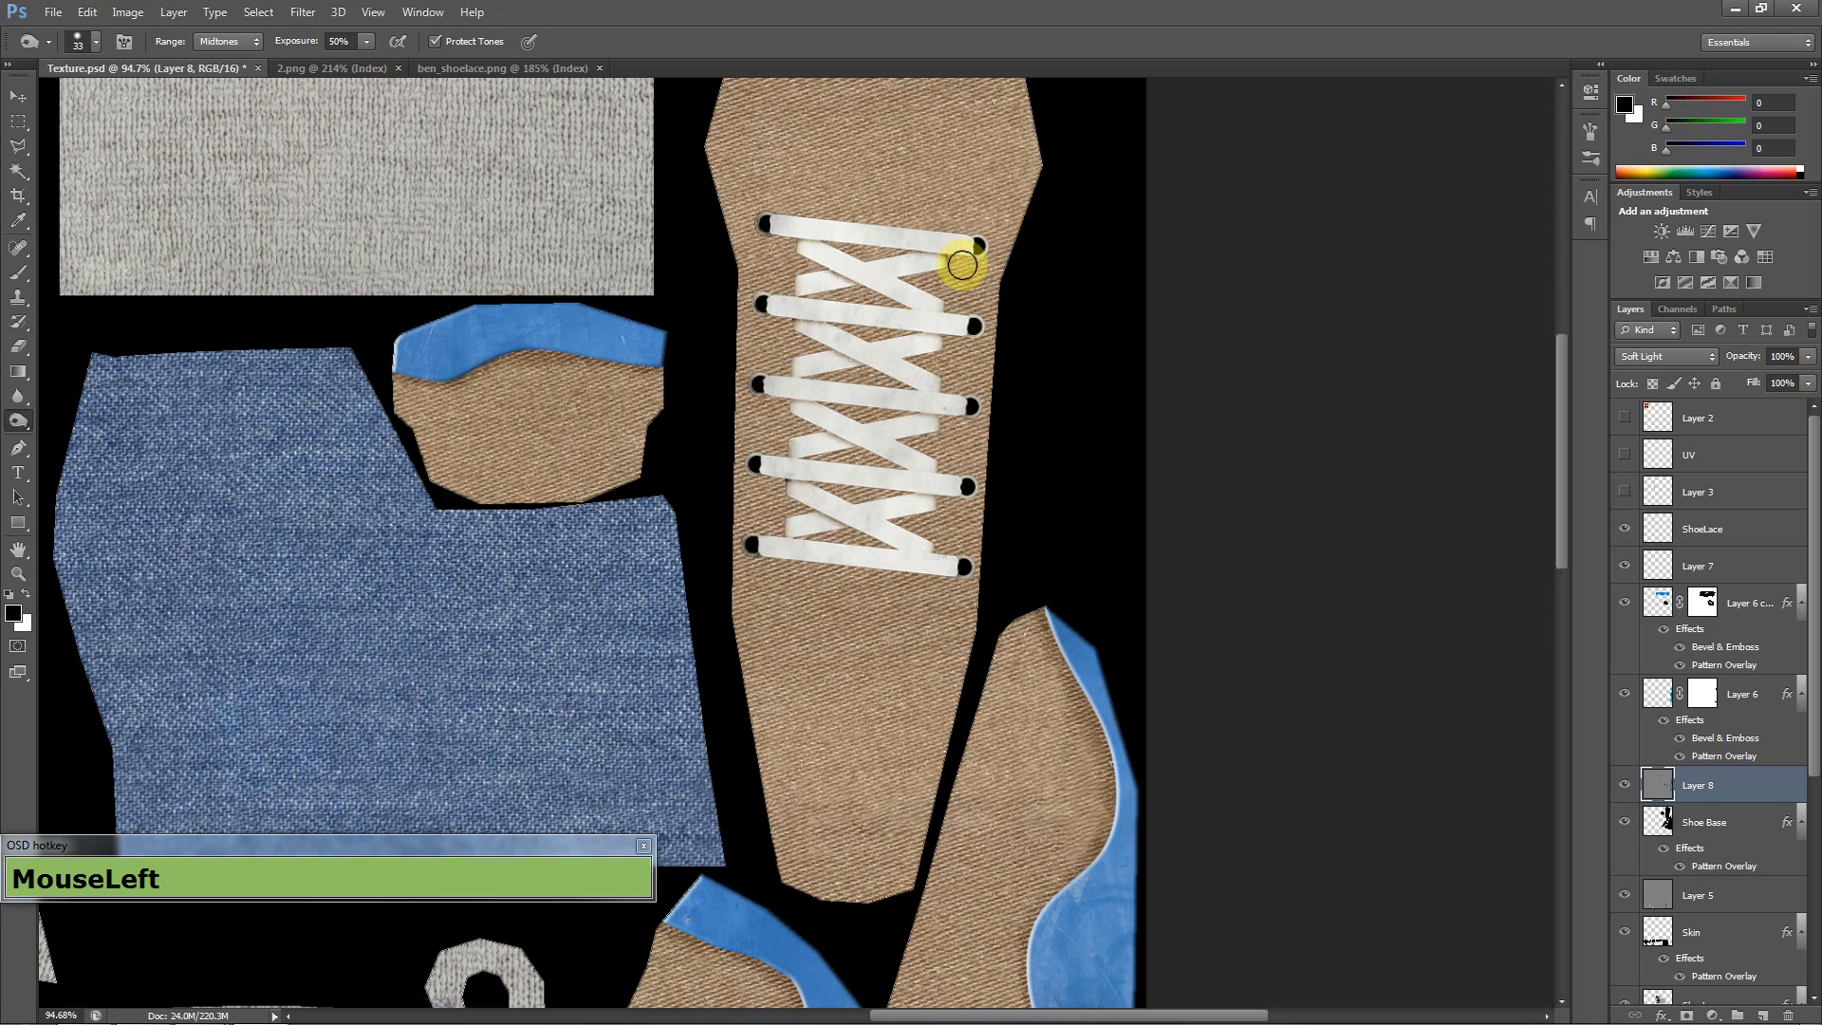
- Burn shadows on the brown fabric beneath and between the crossed laces of the shoe's tongue piece
{"action": "left_click_drag", "start_coordinate": [974, 251], "coordinate": [981, 246]}
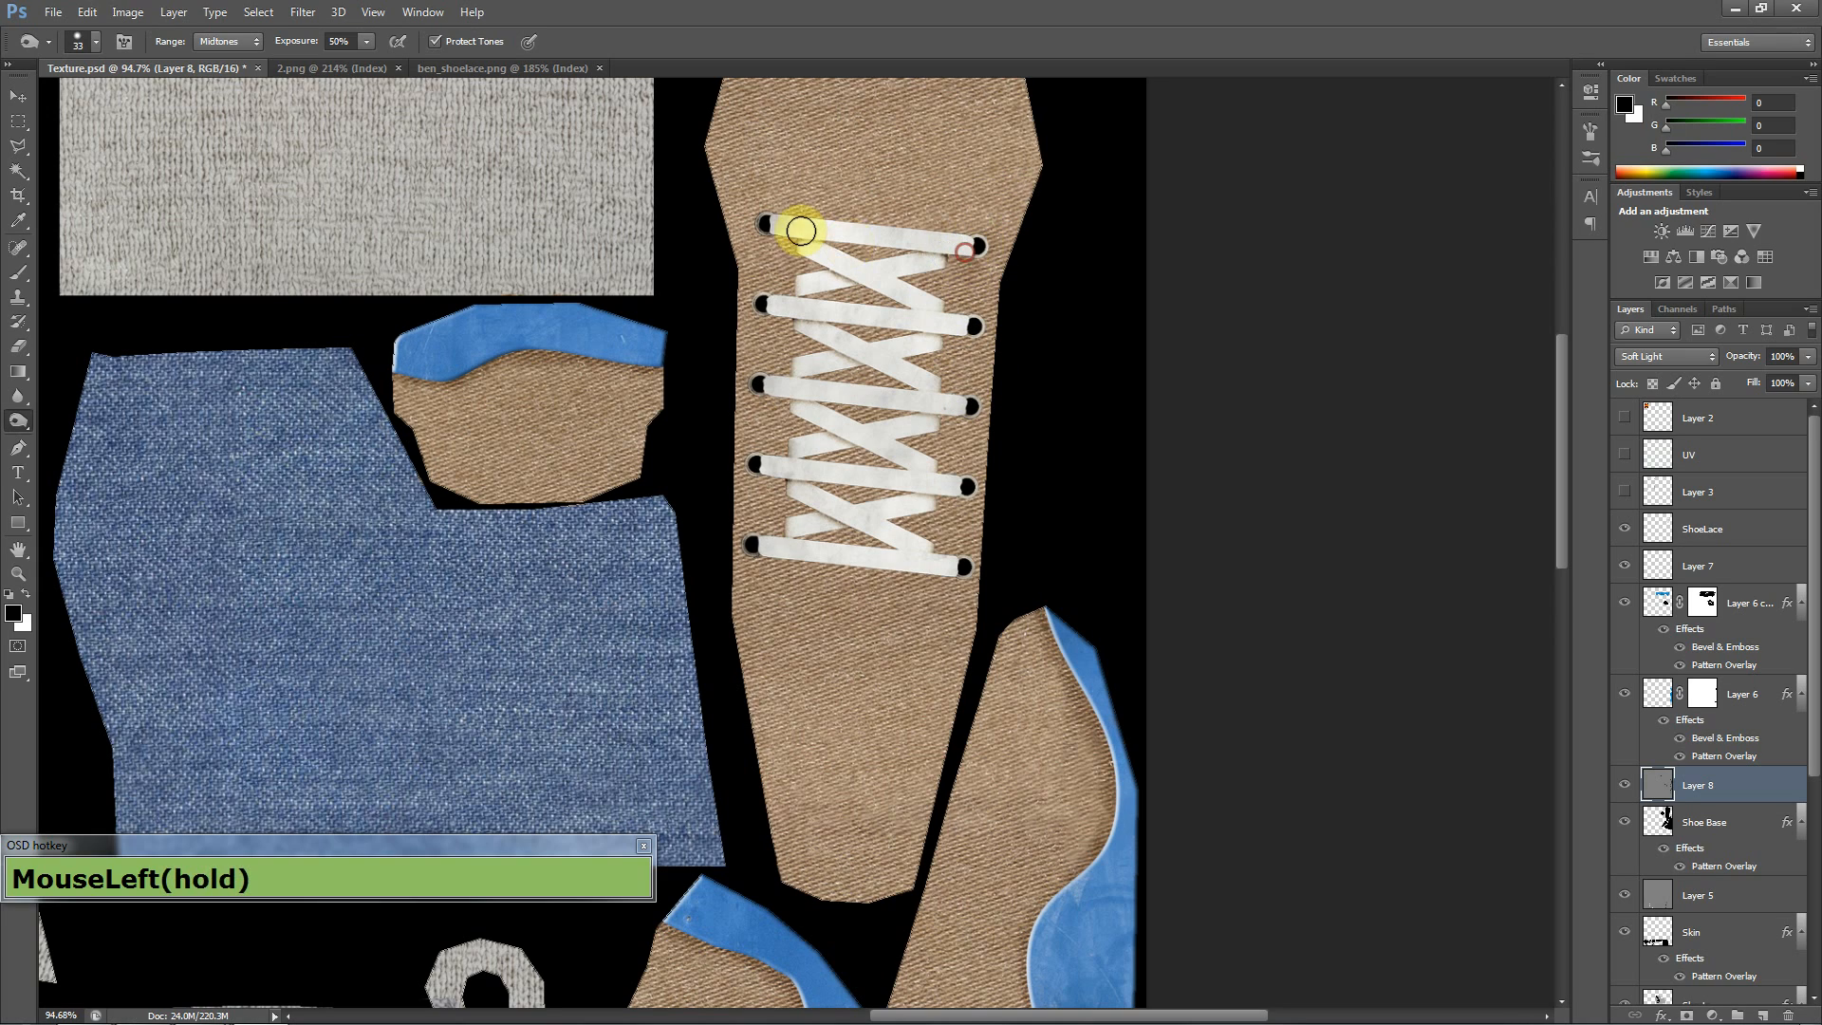
{"action": "mouse_move", "coordinate": [800, 231]}
{"action": "left_mouse_down"}
{"action": "mouse_move", "coordinate": [730, 220]}
{"action": "mouse_move", "coordinate": [765, 227]}
{"action": "mouse_move", "coordinate": [761, 283]}
{"action": "mouse_move", "coordinate": [790, 263]}
{"action": "mouse_move", "coordinate": [895, 282]}
{"action": "mouse_move", "coordinate": [825, 299]}
{"action": "mouse_move", "coordinate": [864, 273]}
{"action": "mouse_move", "coordinate": [882, 314]}
{"action": "mouse_move", "coordinate": [864, 324]}
{"action": "mouse_move", "coordinate": [870, 274]}
{"action": "mouse_move", "coordinate": [902, 362]}
{"action": "mouse_move", "coordinate": [913, 329]}
{"action": "mouse_move", "coordinate": [867, 336]}
{"action": "mouse_move", "coordinate": [912, 348]}
{"action": "left_mouse_up"}
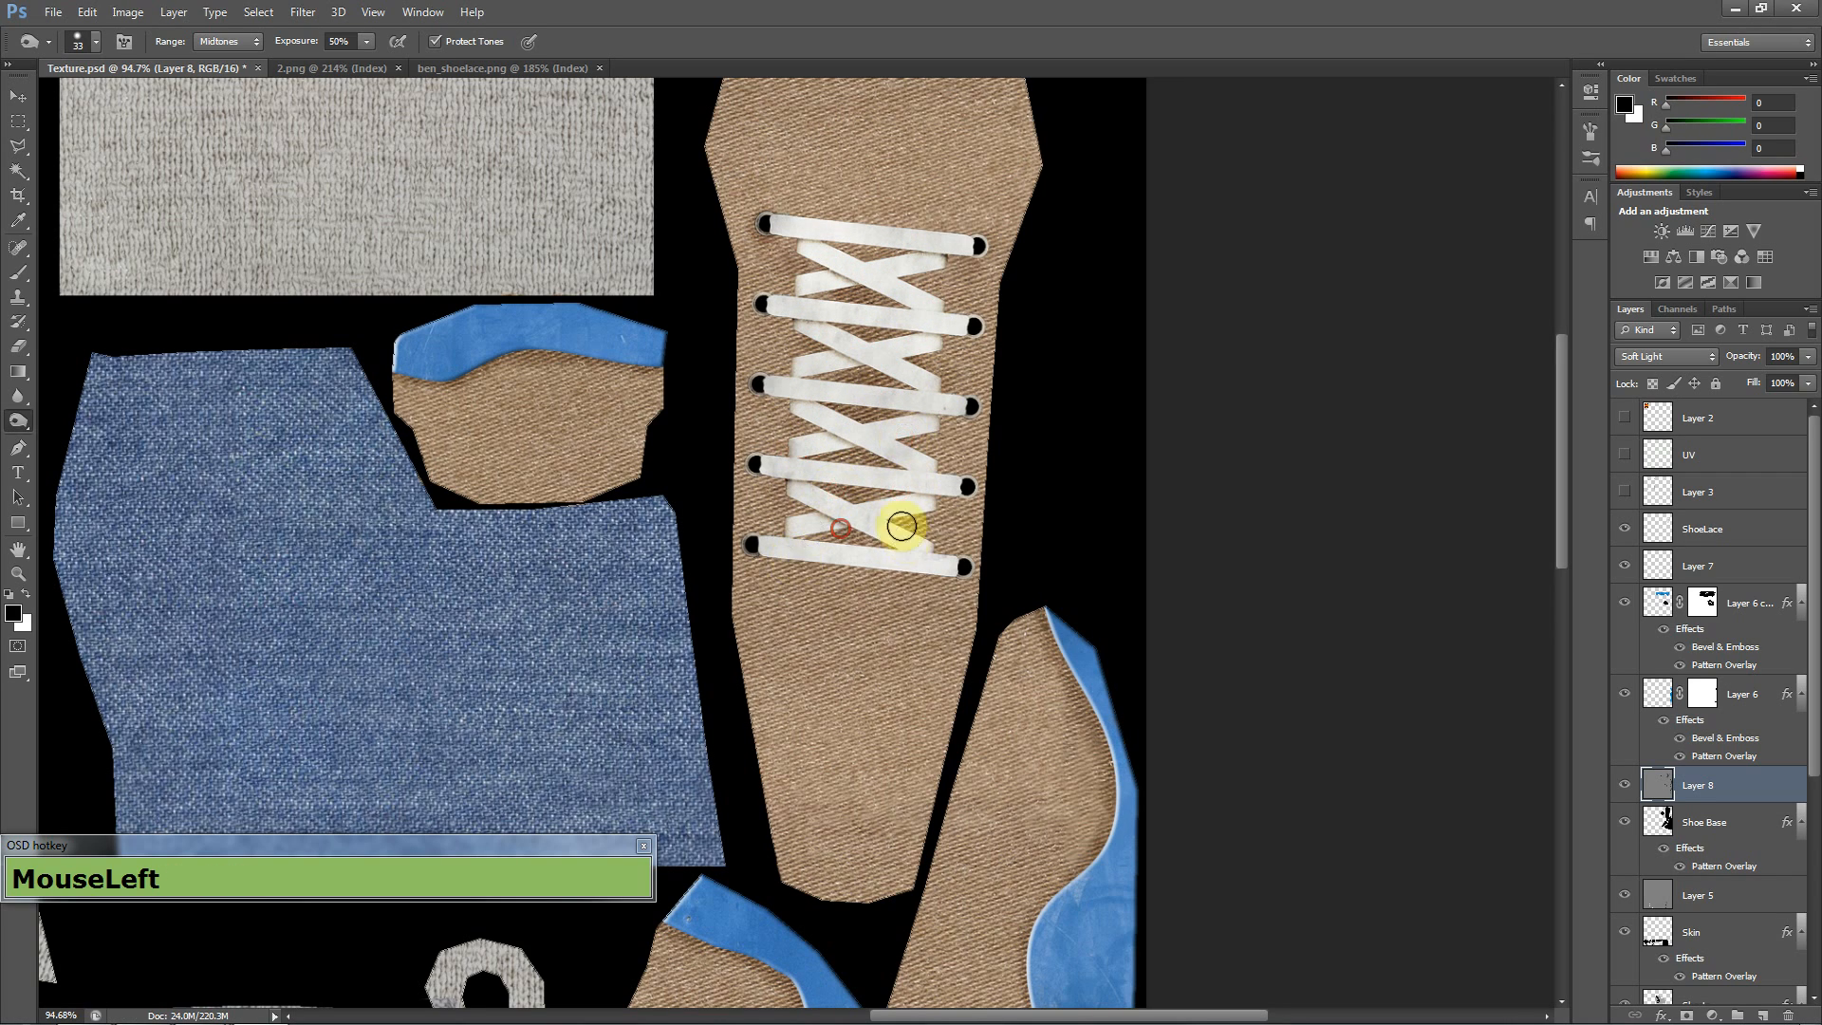
{"action": "mouse_move", "coordinate": [902, 526]}
{"action": "left_mouse_down"}
{"action": "mouse_move", "coordinate": [916, 515]}
{"action": "mouse_move", "coordinate": [829, 549]}
{"action": "left_mouse_up"}
- Burn shadows around the black eyelets at both ends of the laces and finish along the uppermost lace
{"action": "left_click", "coordinate": [963, 484]}
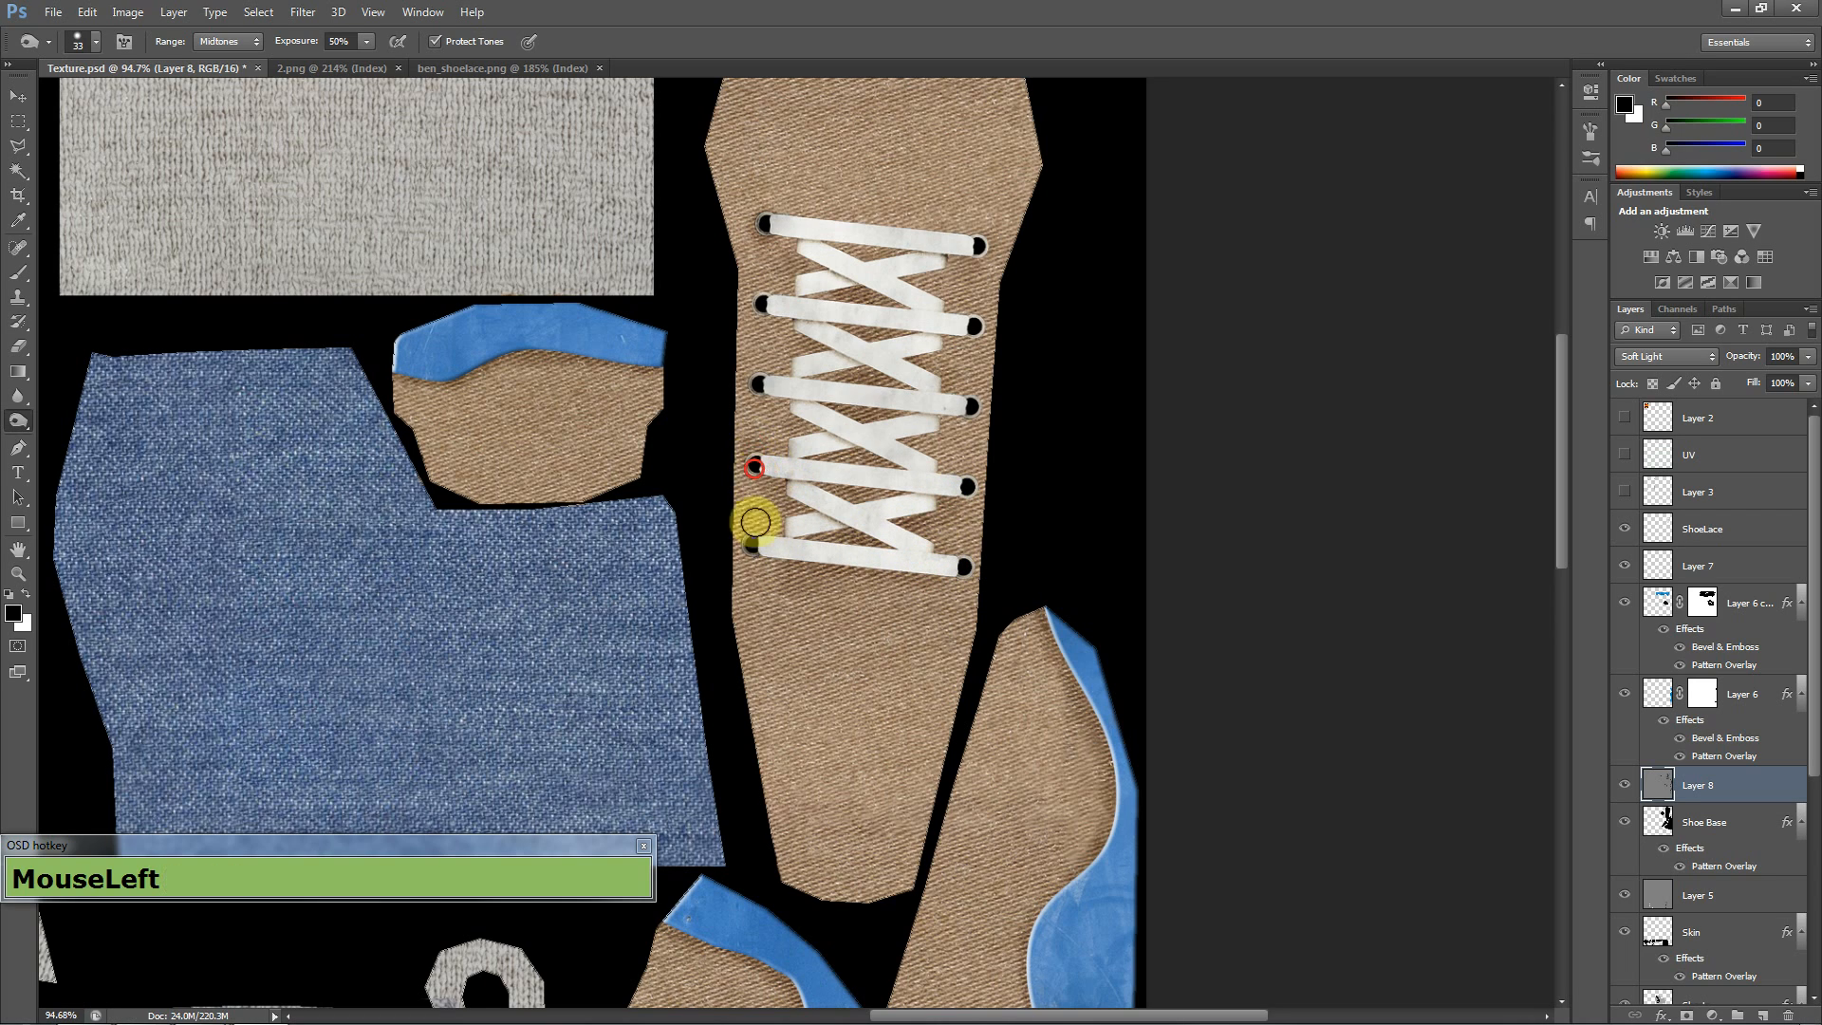
{"action": "left_click", "coordinate": [757, 384]}
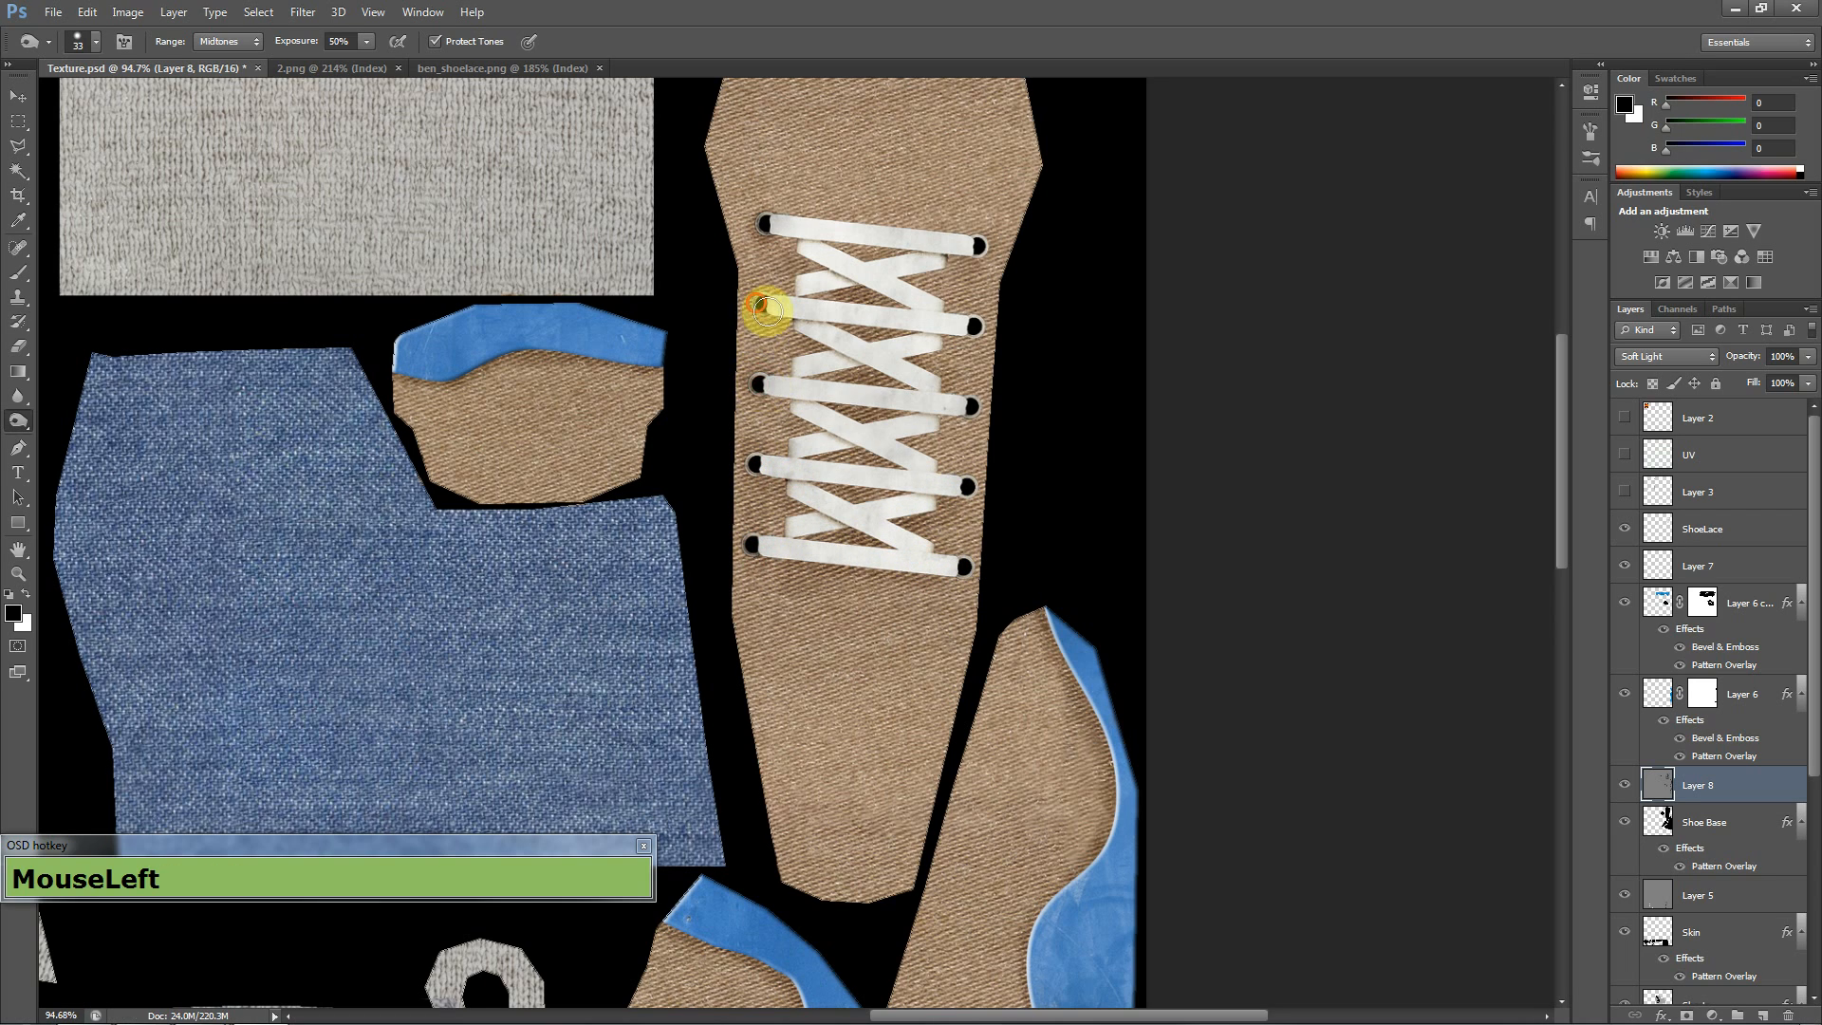
{"action": "left_click", "coordinate": [972, 326]}
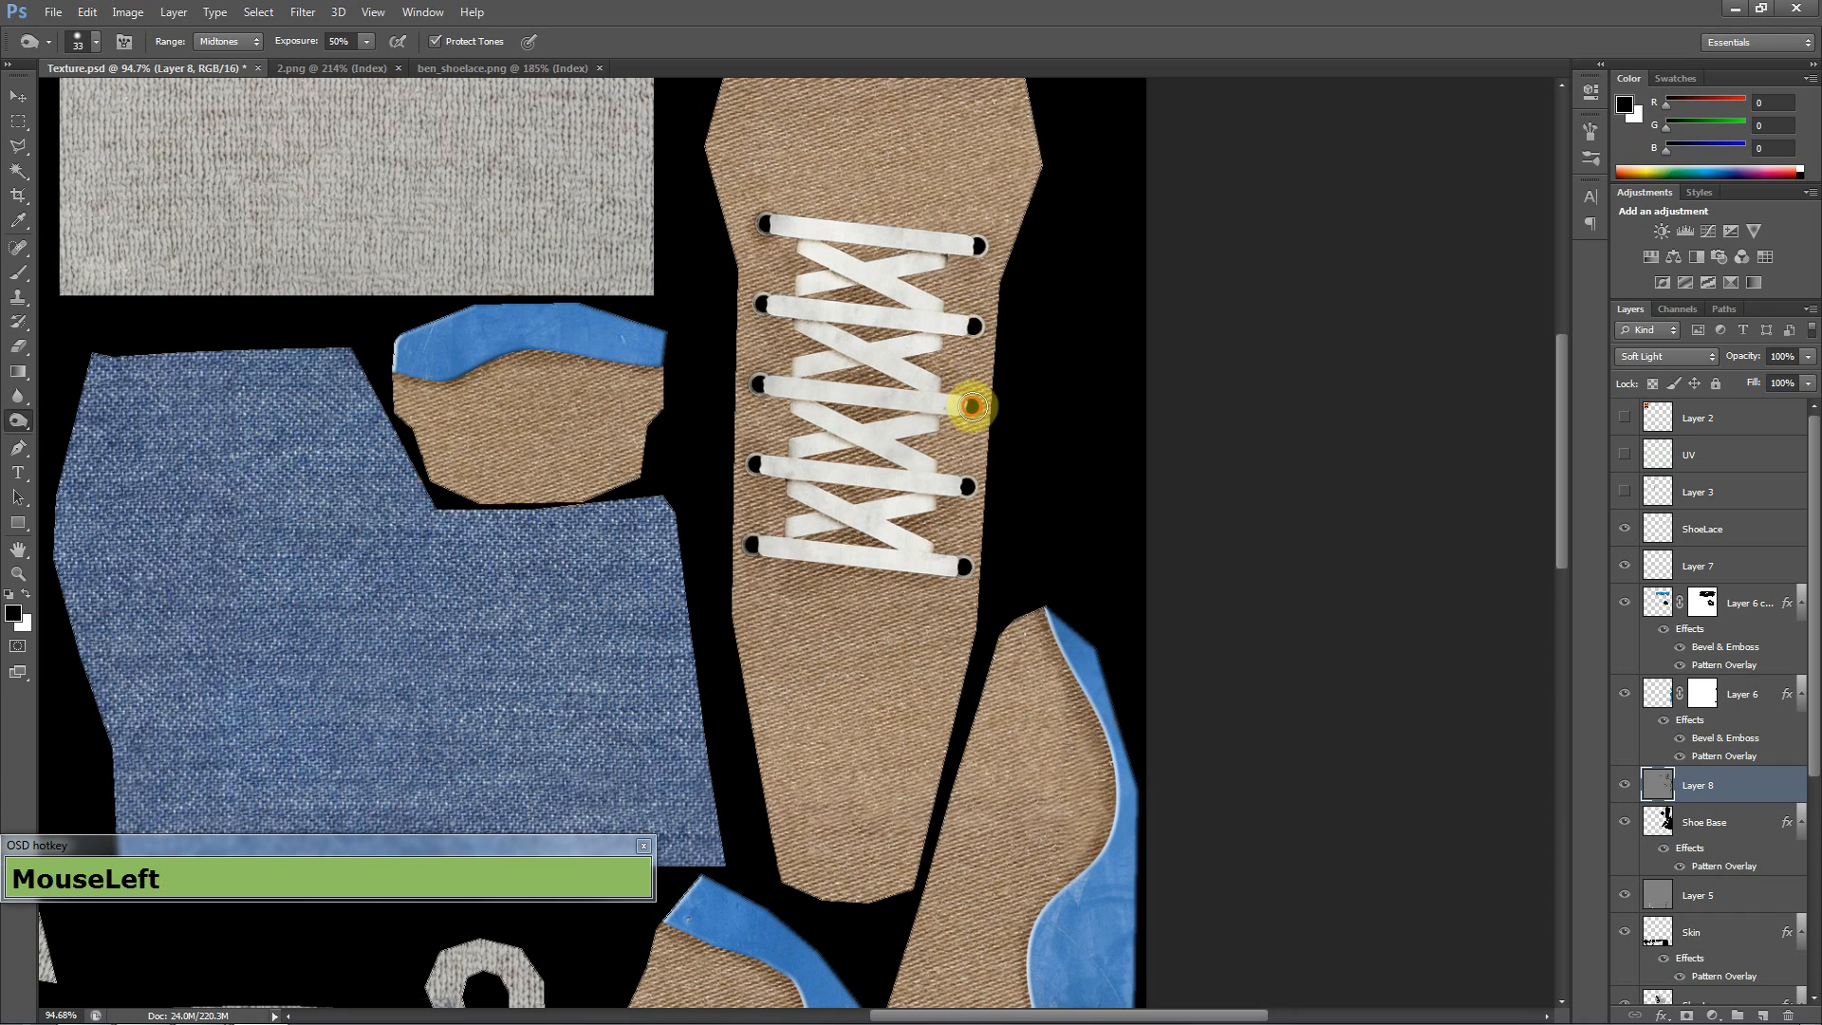
{"action": "left_click", "coordinate": [965, 488]}
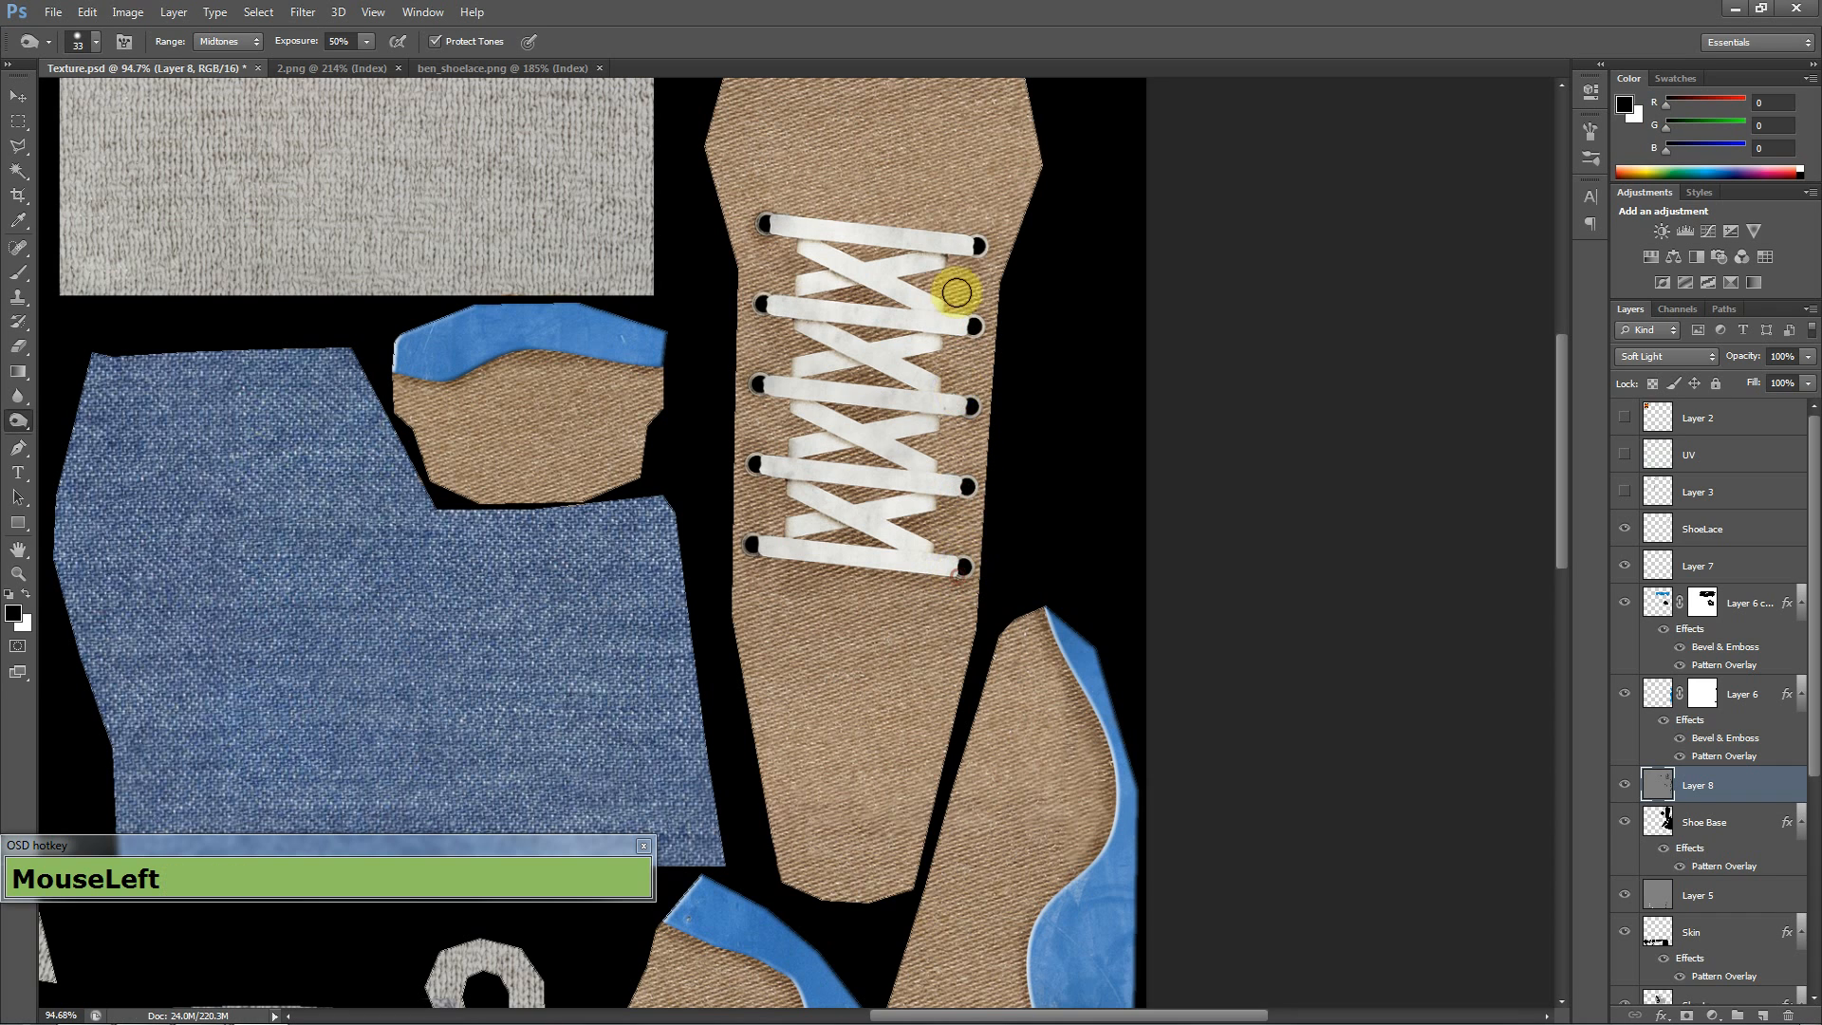
{"action": "left_click", "coordinate": [853, 230]}
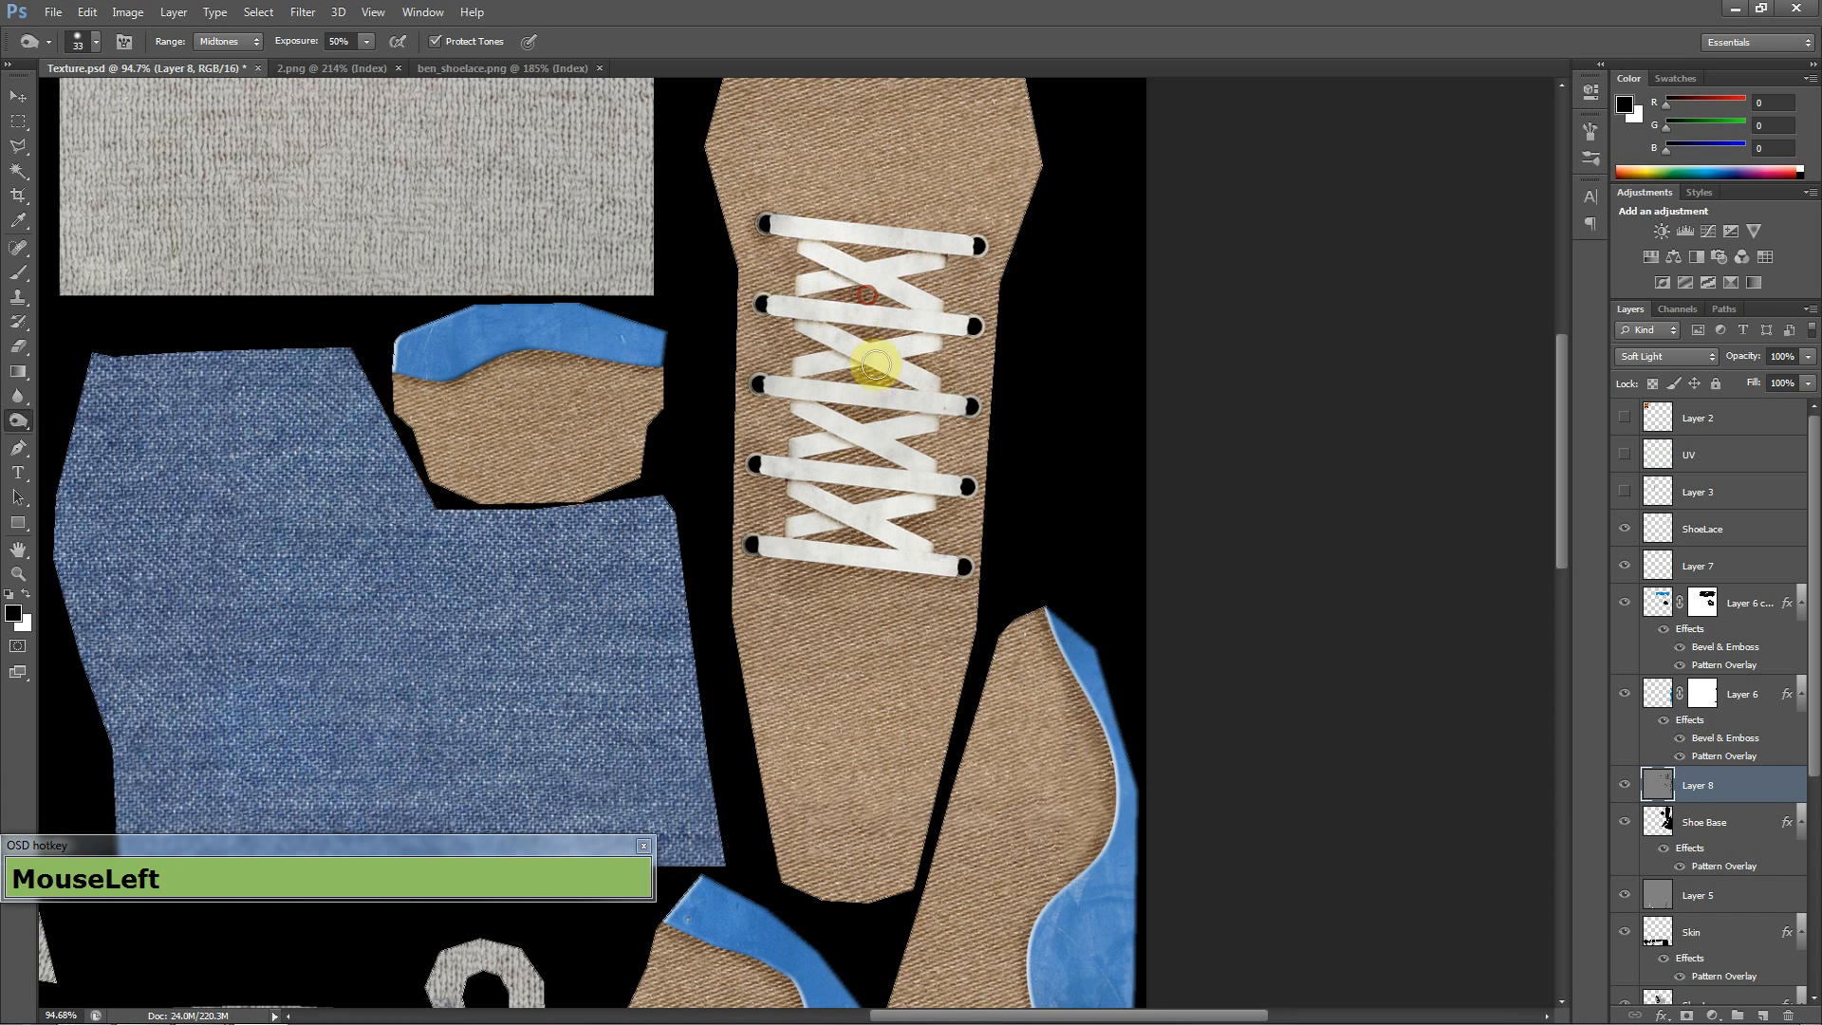
- Save the shaded texture document Texture.psd
{"action": "scroll", "coordinate": [903, 516], "scroll_direction": "down", "scroll_amount": 2}
{"action": "scroll", "coordinate": [905, 791], "scroll_direction": "up", "scroll_amount": 2}
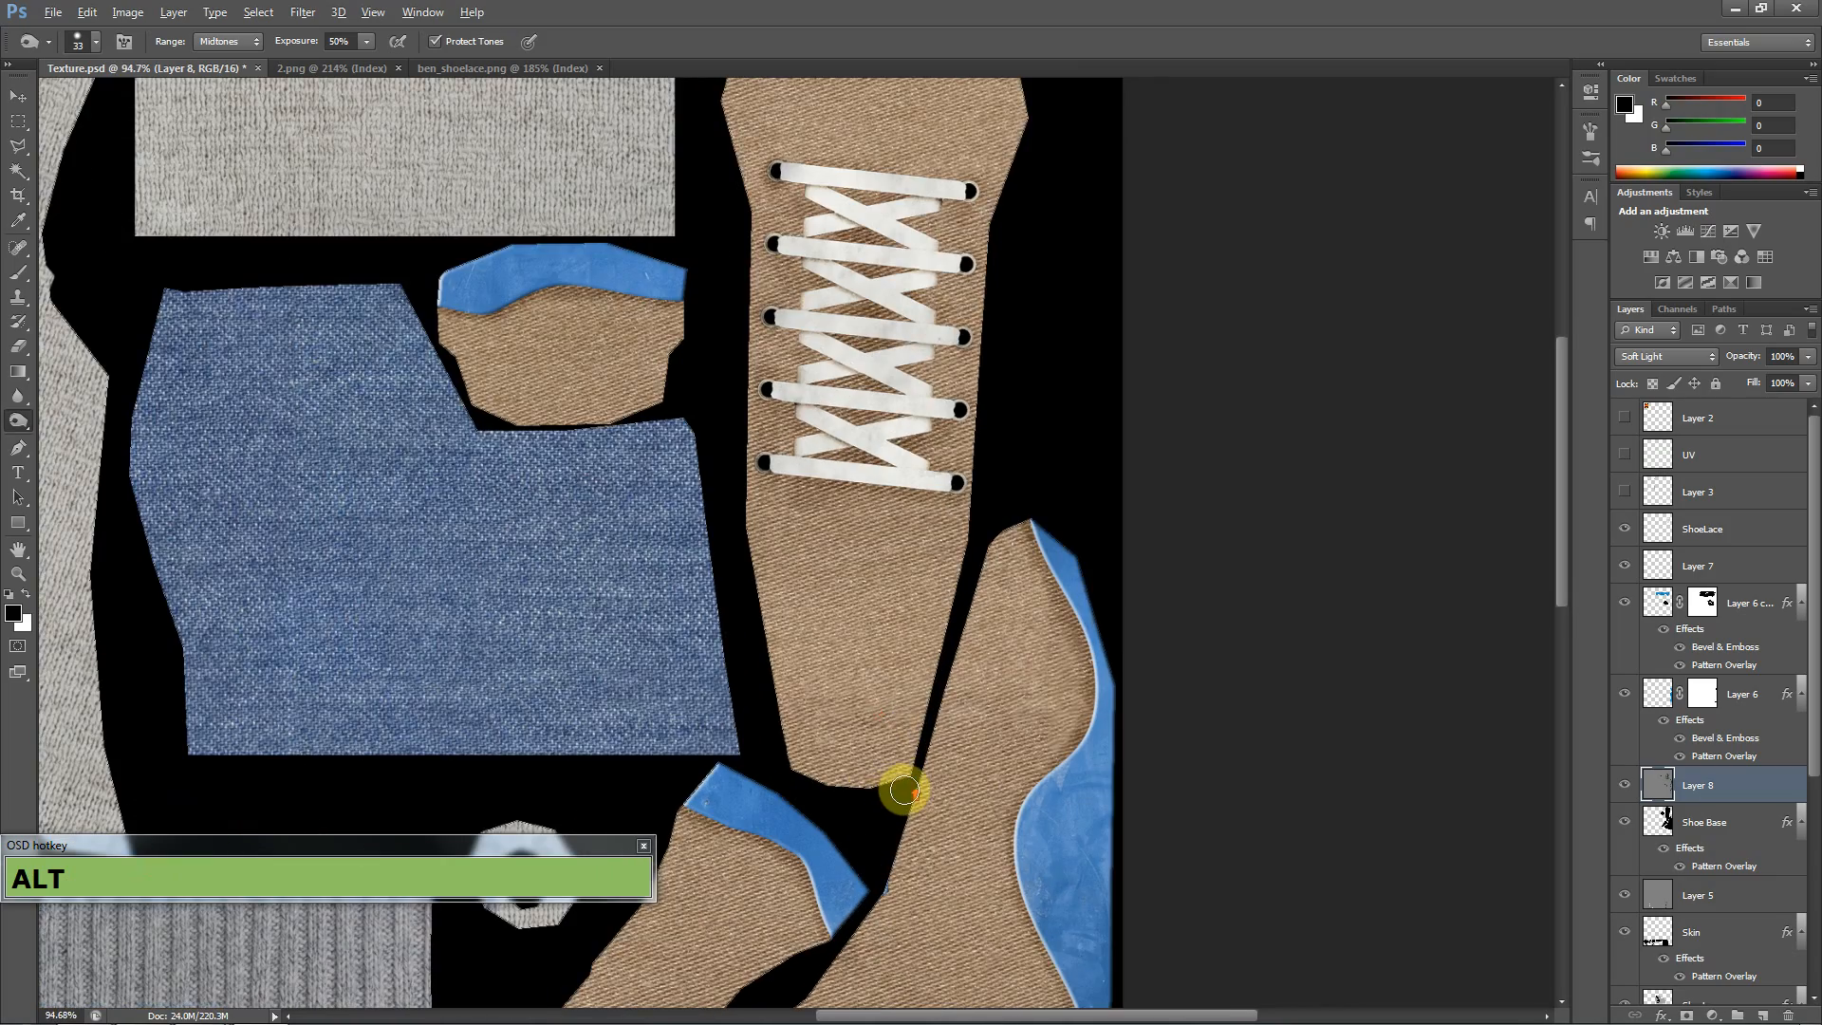
{"action": "scroll", "coordinate": [899, 782], "scroll_direction": "down", "scroll_amount": 3}
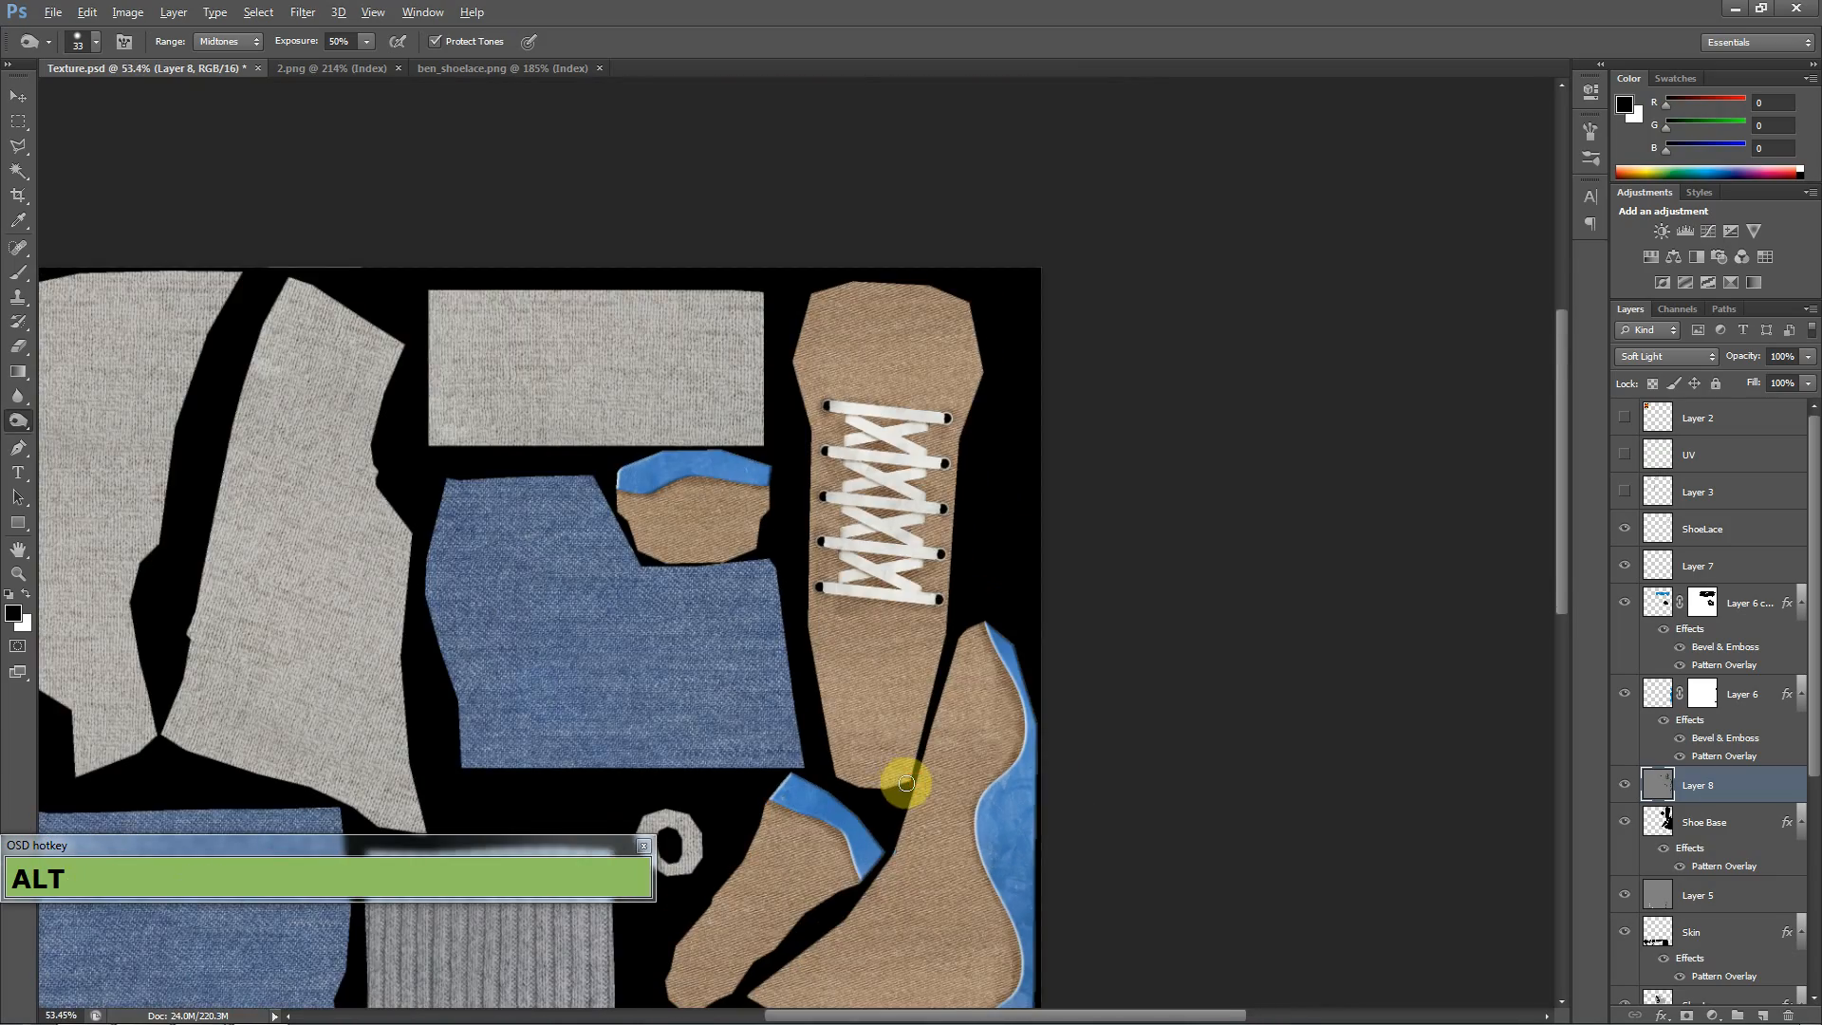
{"action": "scroll", "coordinate": [906, 783], "scroll_direction": "down", "scroll_amount": 2}
{"action": "scroll", "coordinate": [997, 785], "scroll_direction": "up", "scroll_amount": 3}
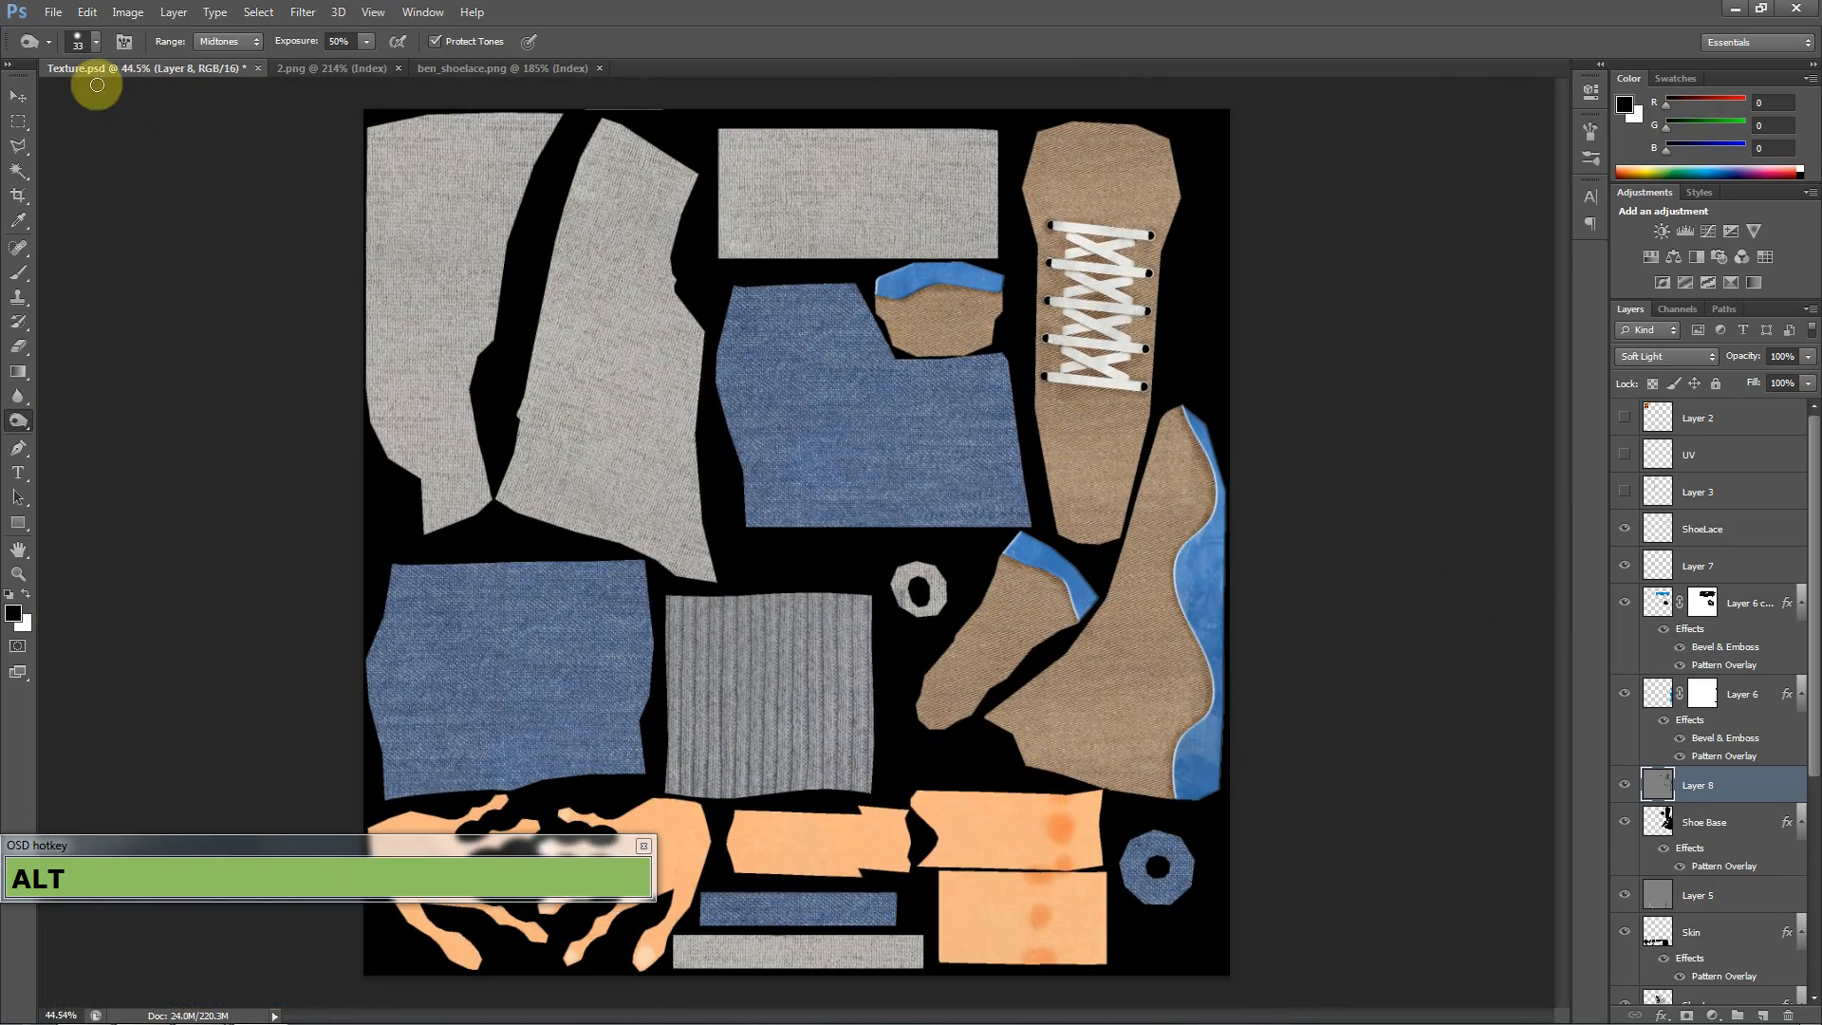
{"action": "left_click", "coordinate": [53, 13]}
{"action": "left_click", "coordinate": [107, 222]}
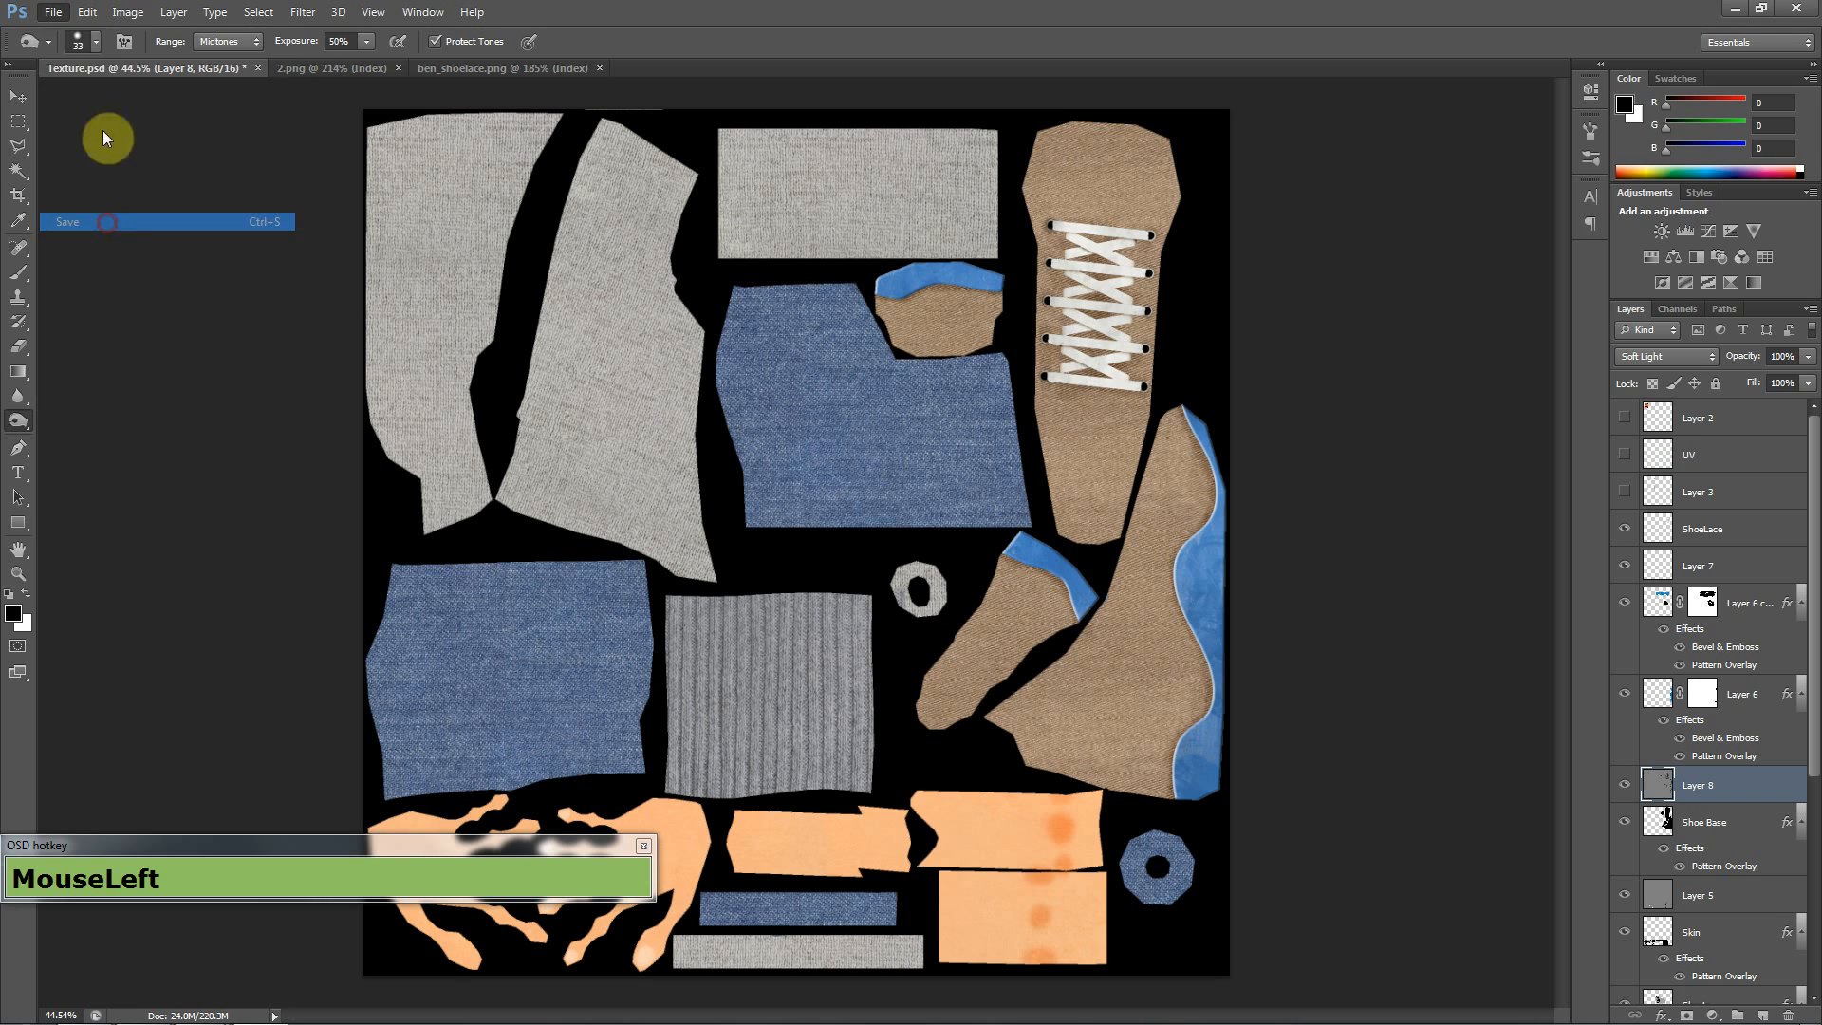
{"action": "left_click", "coordinate": [52, 12]}
{"action": "left_click", "coordinate": [167, 241]}
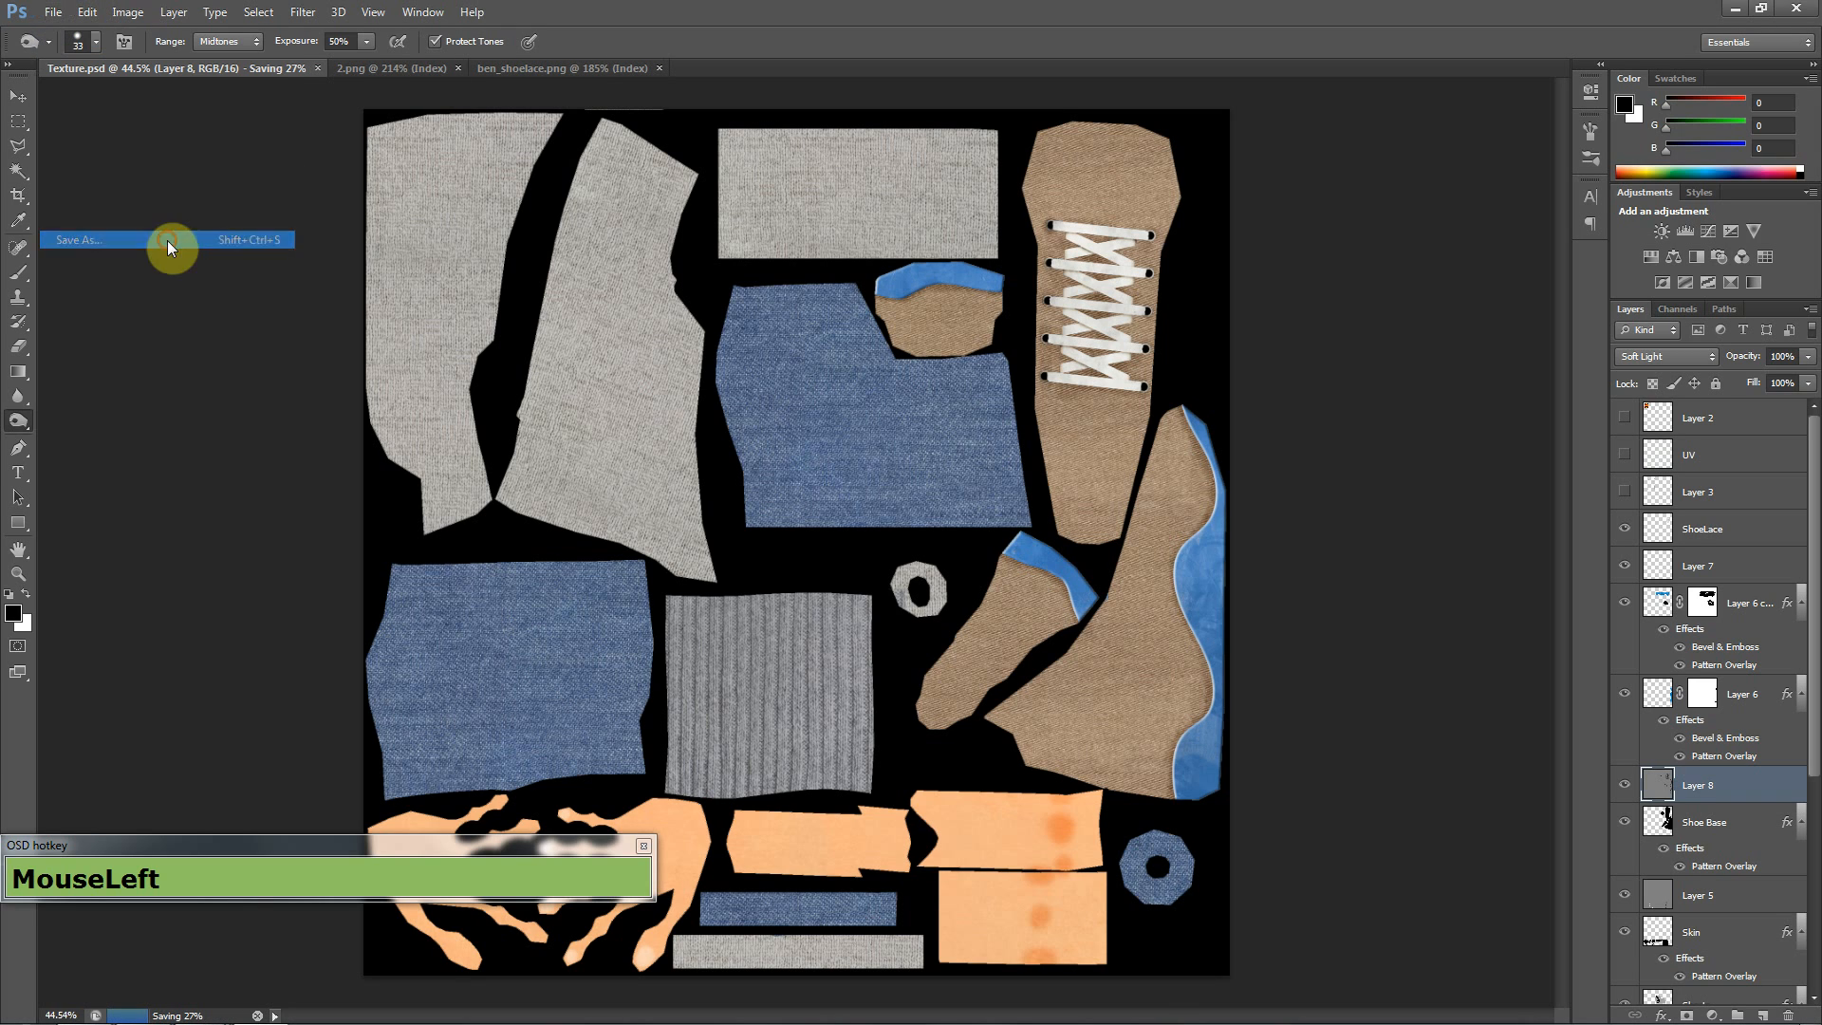
{"action": "left_click", "coordinate": [929, 414]}
{"action": "left_click", "coordinate": [52, 13]}
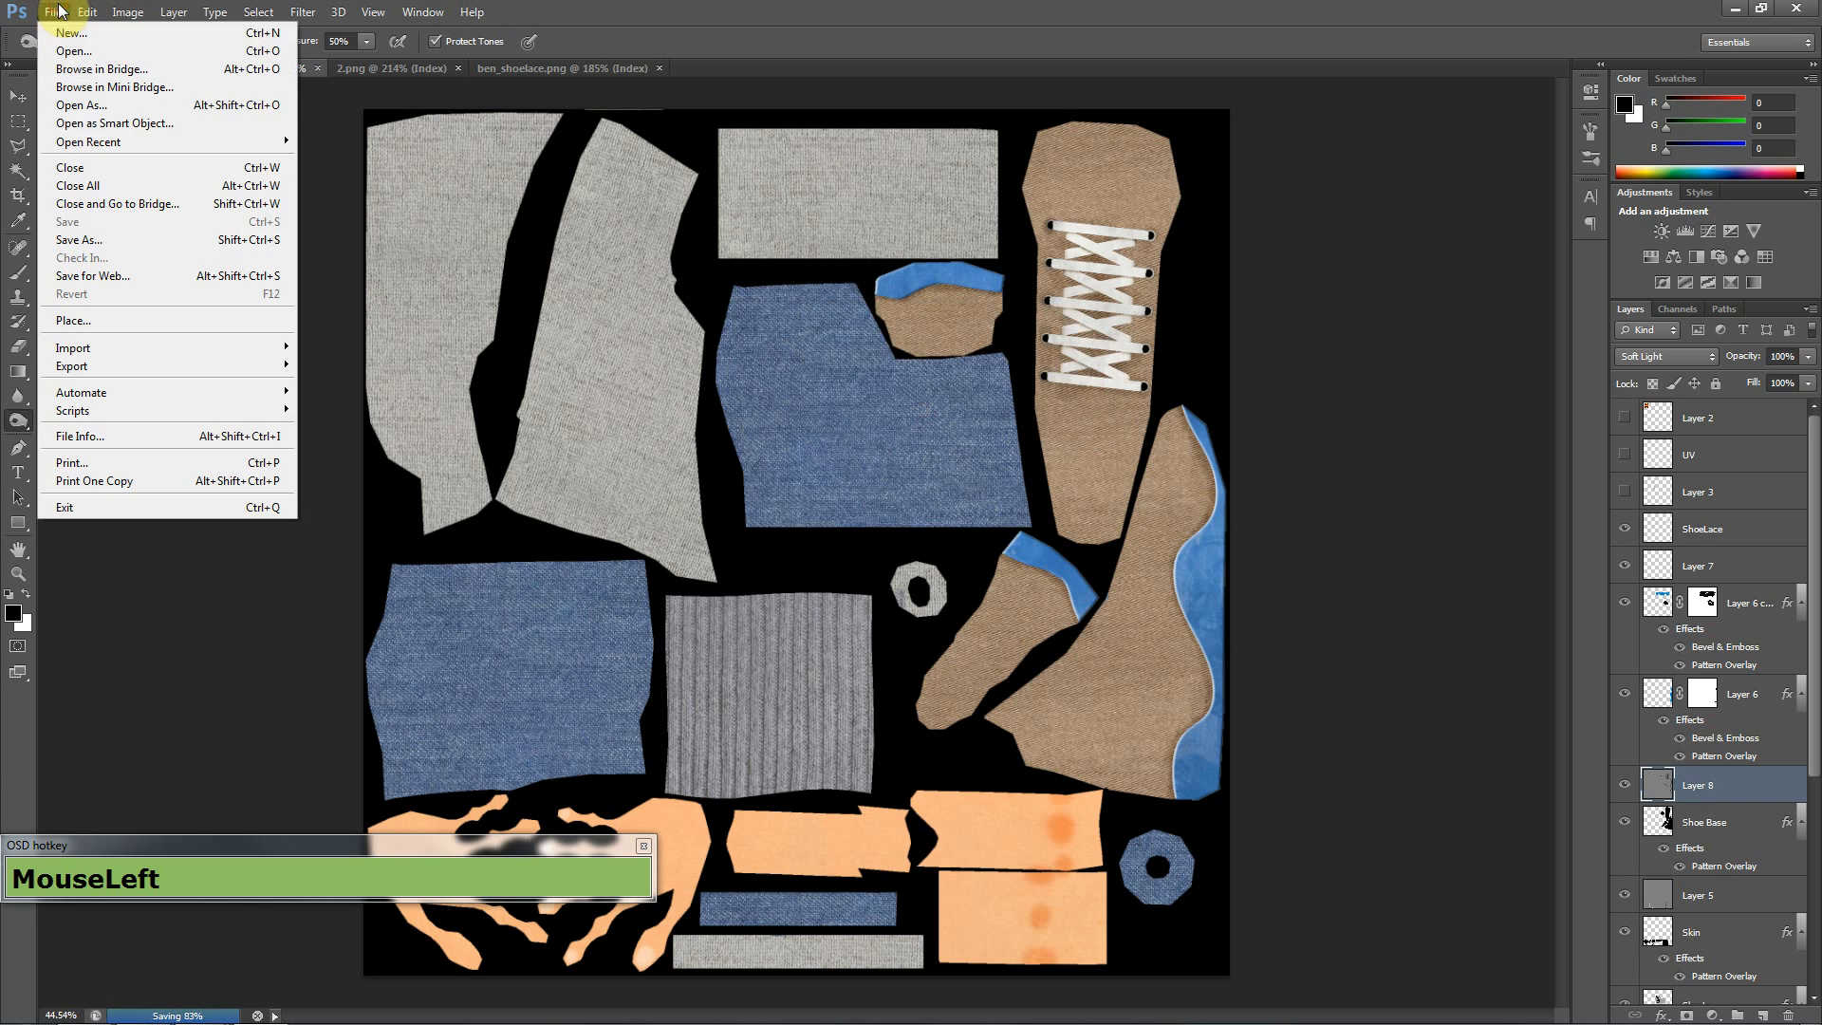
{"action": "left_click", "coordinate": [116, 241]}
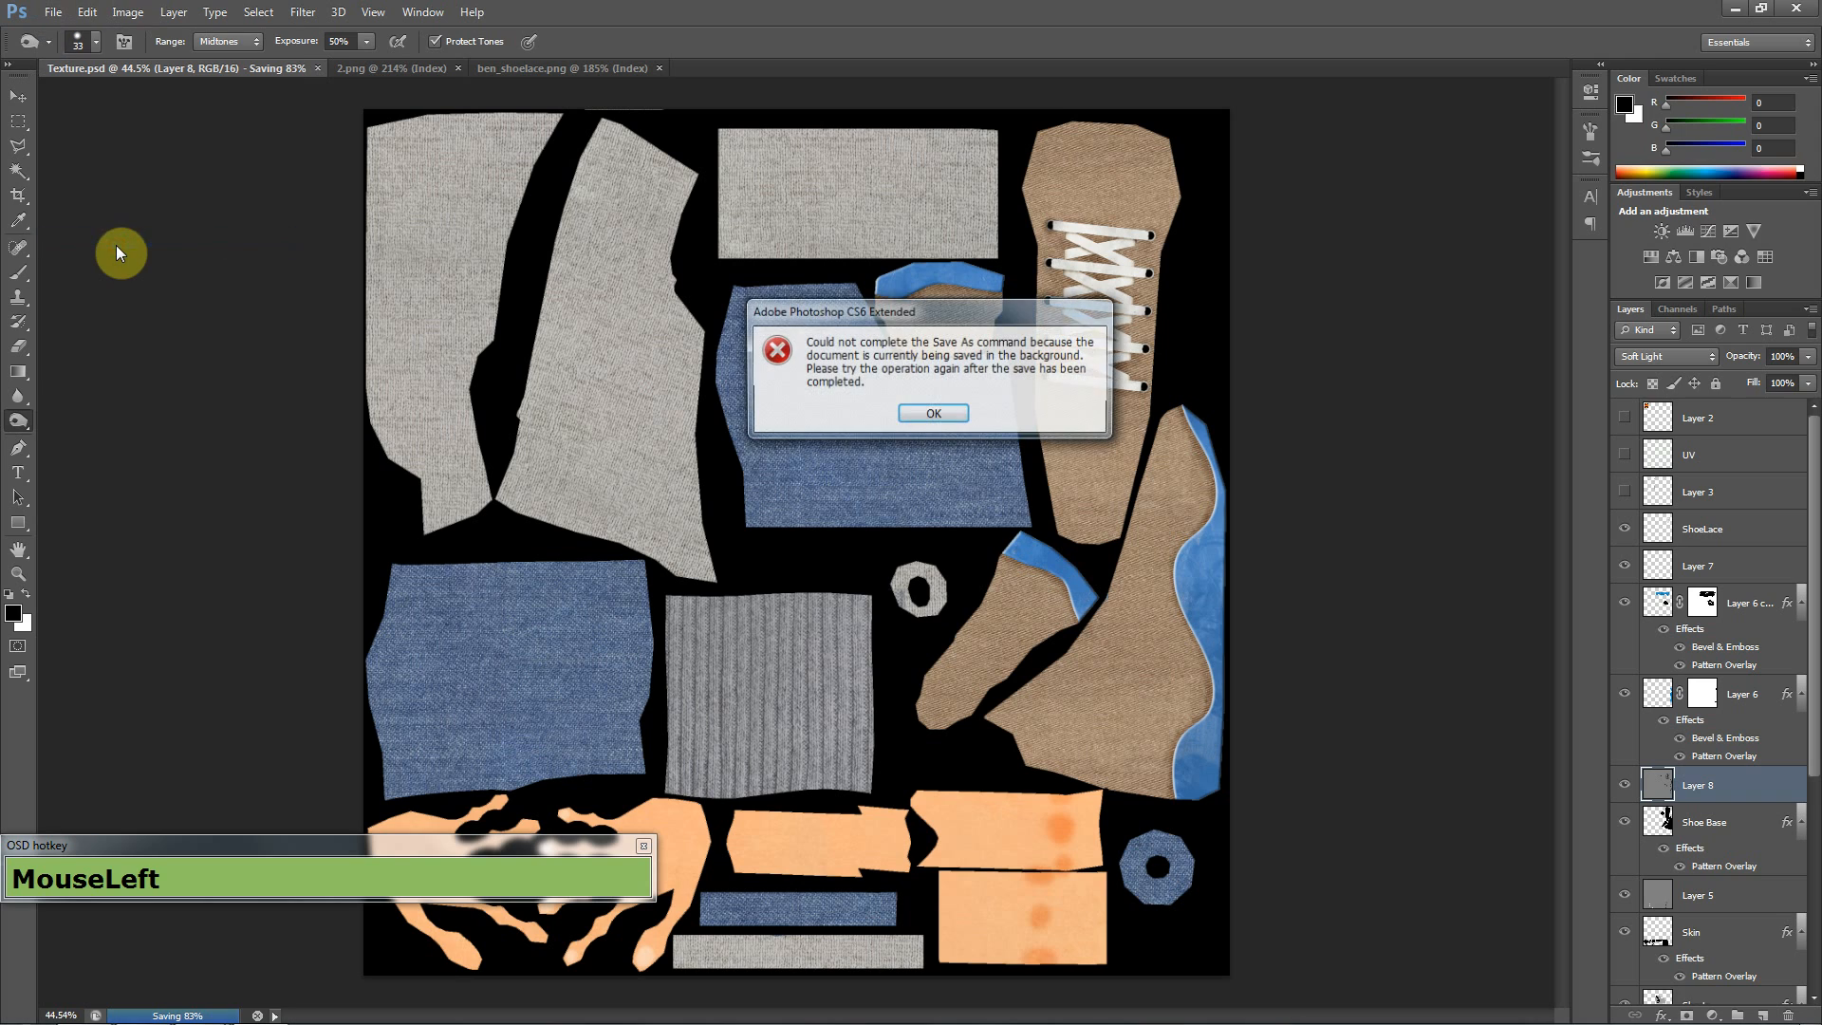
{"action": "left_click", "coordinate": [933, 414]}
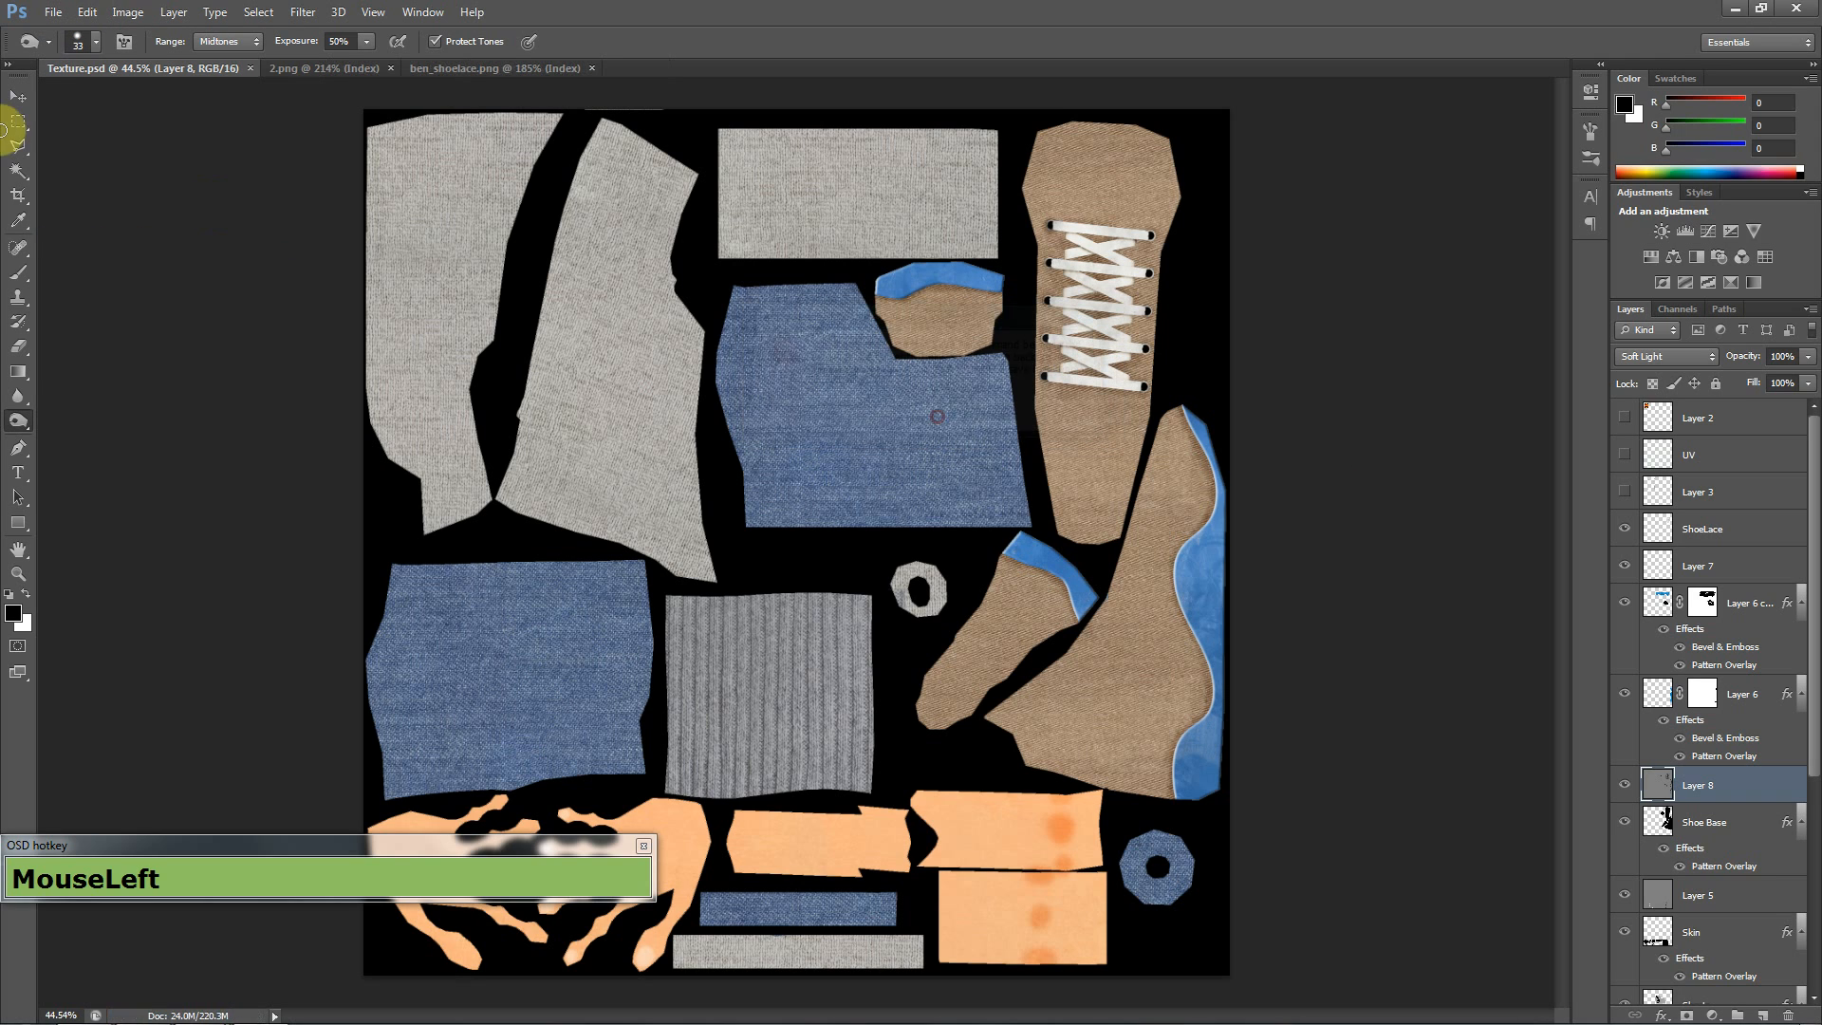
- Save a JPEG copy of the texture named Texture, replacing the existing Texture.jpg in the 3Ds_Max_Modelling_HumanBody folder
{"action": "left_click", "coordinate": [57, 14]}
{"action": "left_click", "coordinate": [110, 240]}
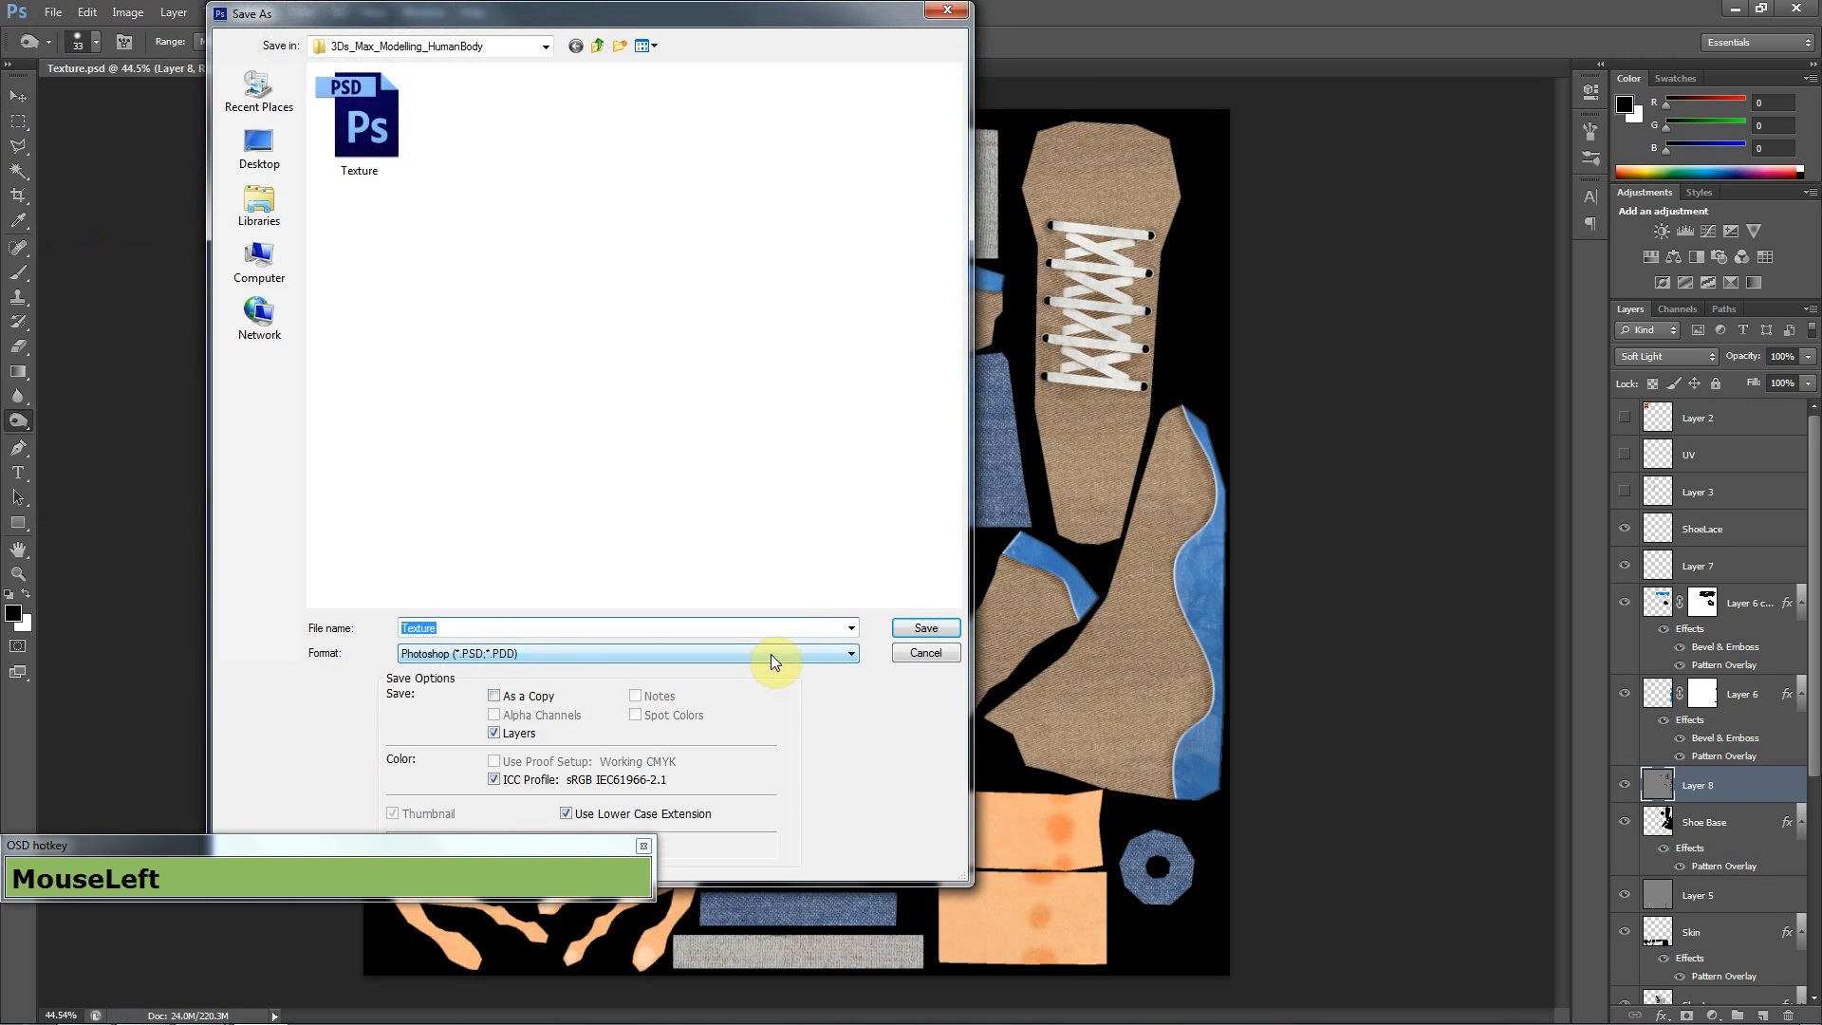
{"action": "left_click", "coordinate": [771, 654]}
{"action": "left_click", "coordinate": [639, 727]}
{"action": "double_click", "coordinate": [657, 271]}
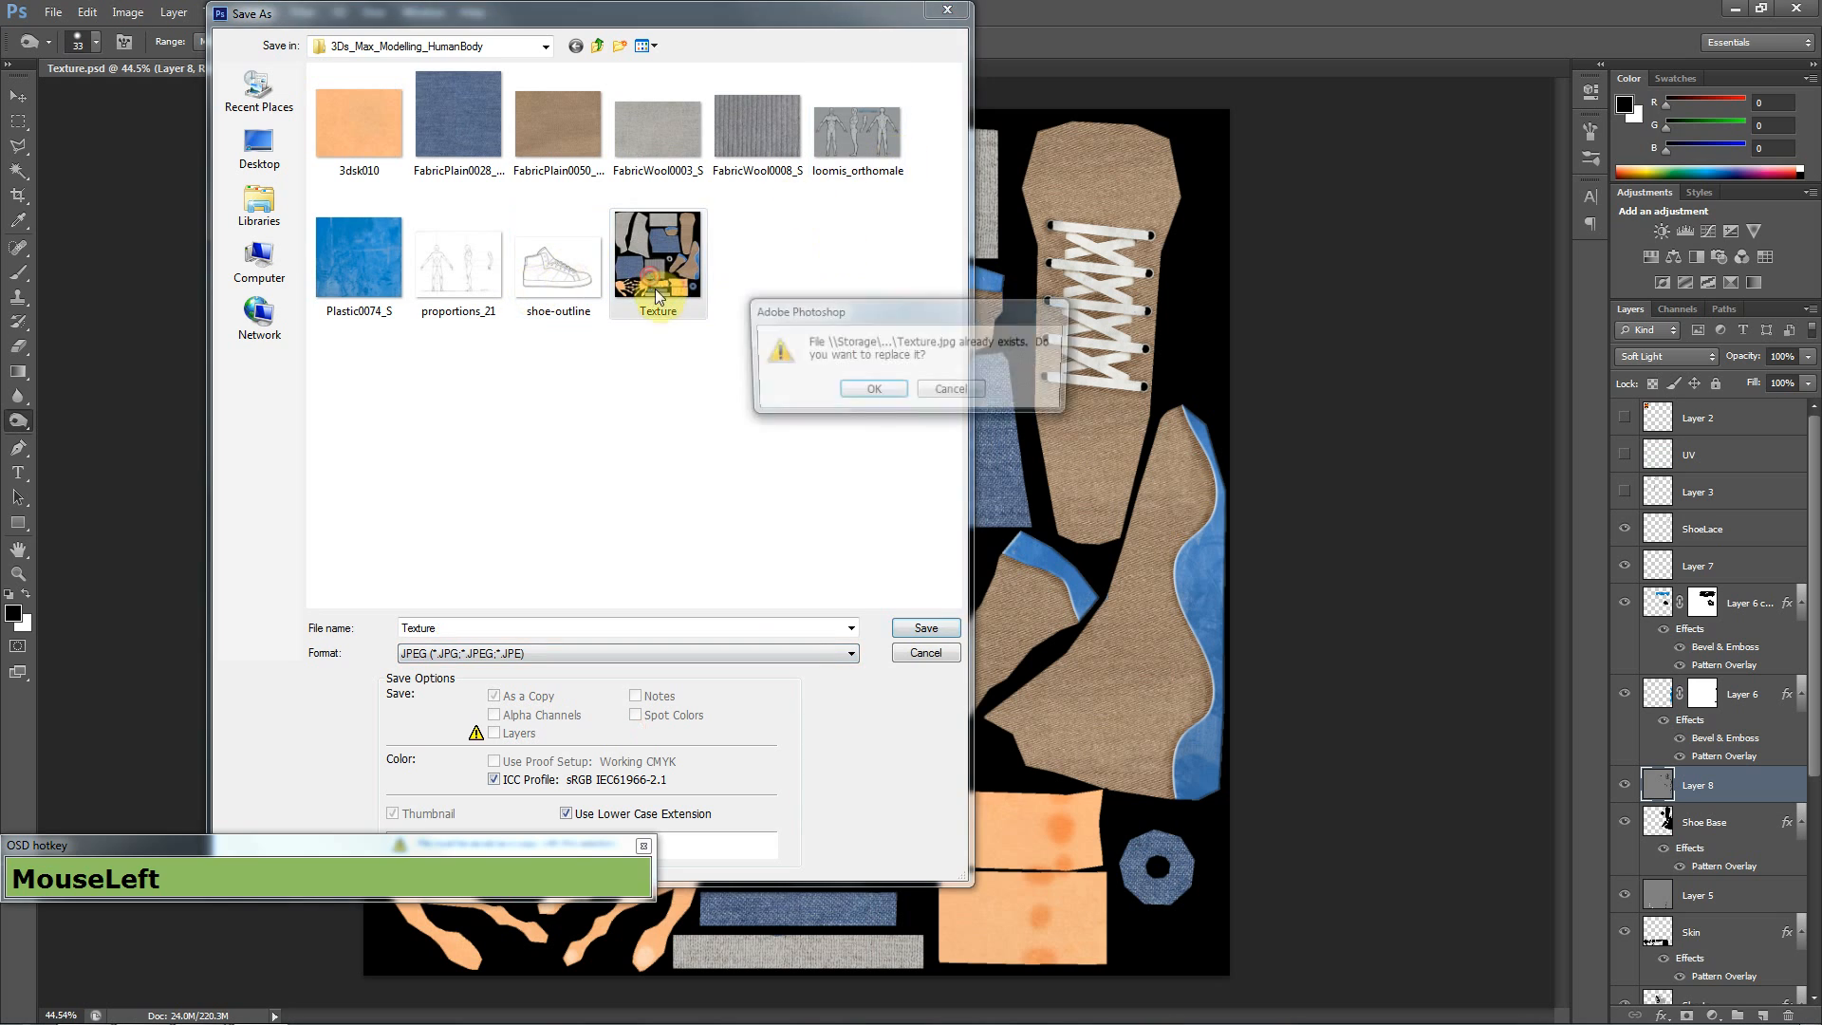
{"action": "left_click", "coordinate": [850, 385]}
{"action": "left_click", "coordinate": [1006, 275]}
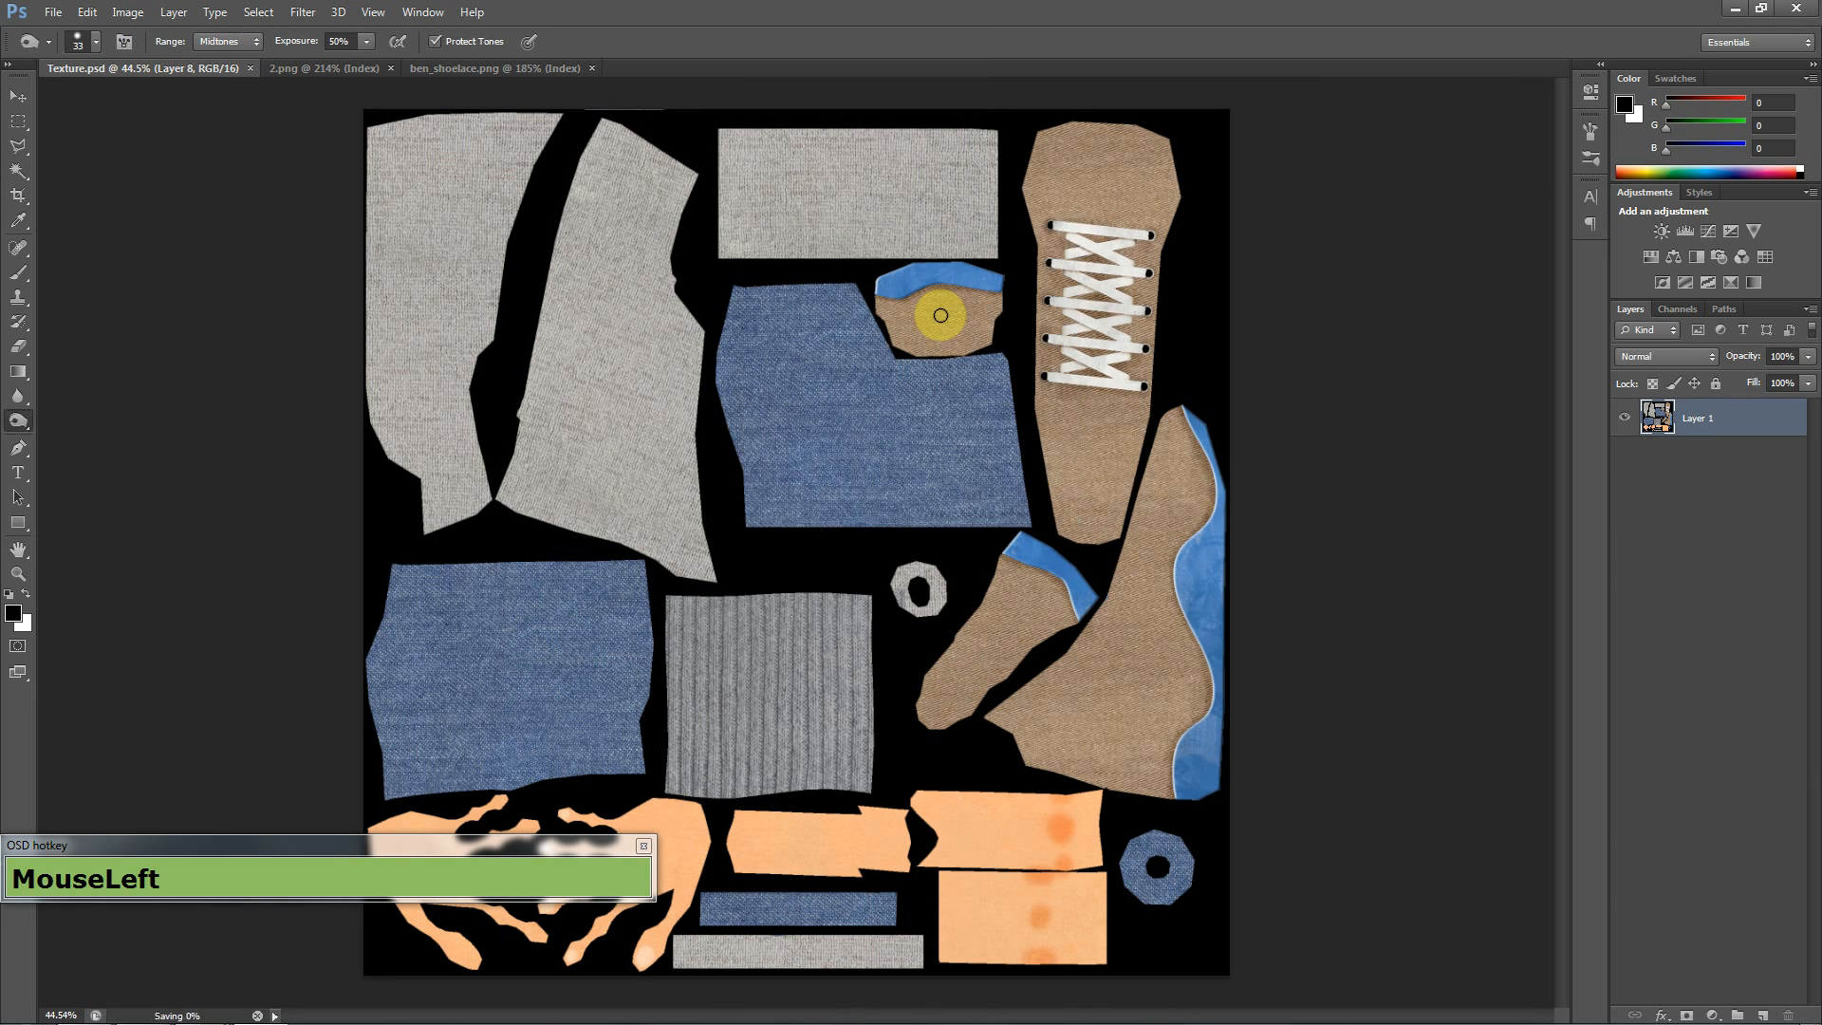
- Switch to 3ds Max, decline resaving the autobackup file, and examine the textured shoes, laces and trim on the body model
{"action": "key", "text": "alt+Tab"}
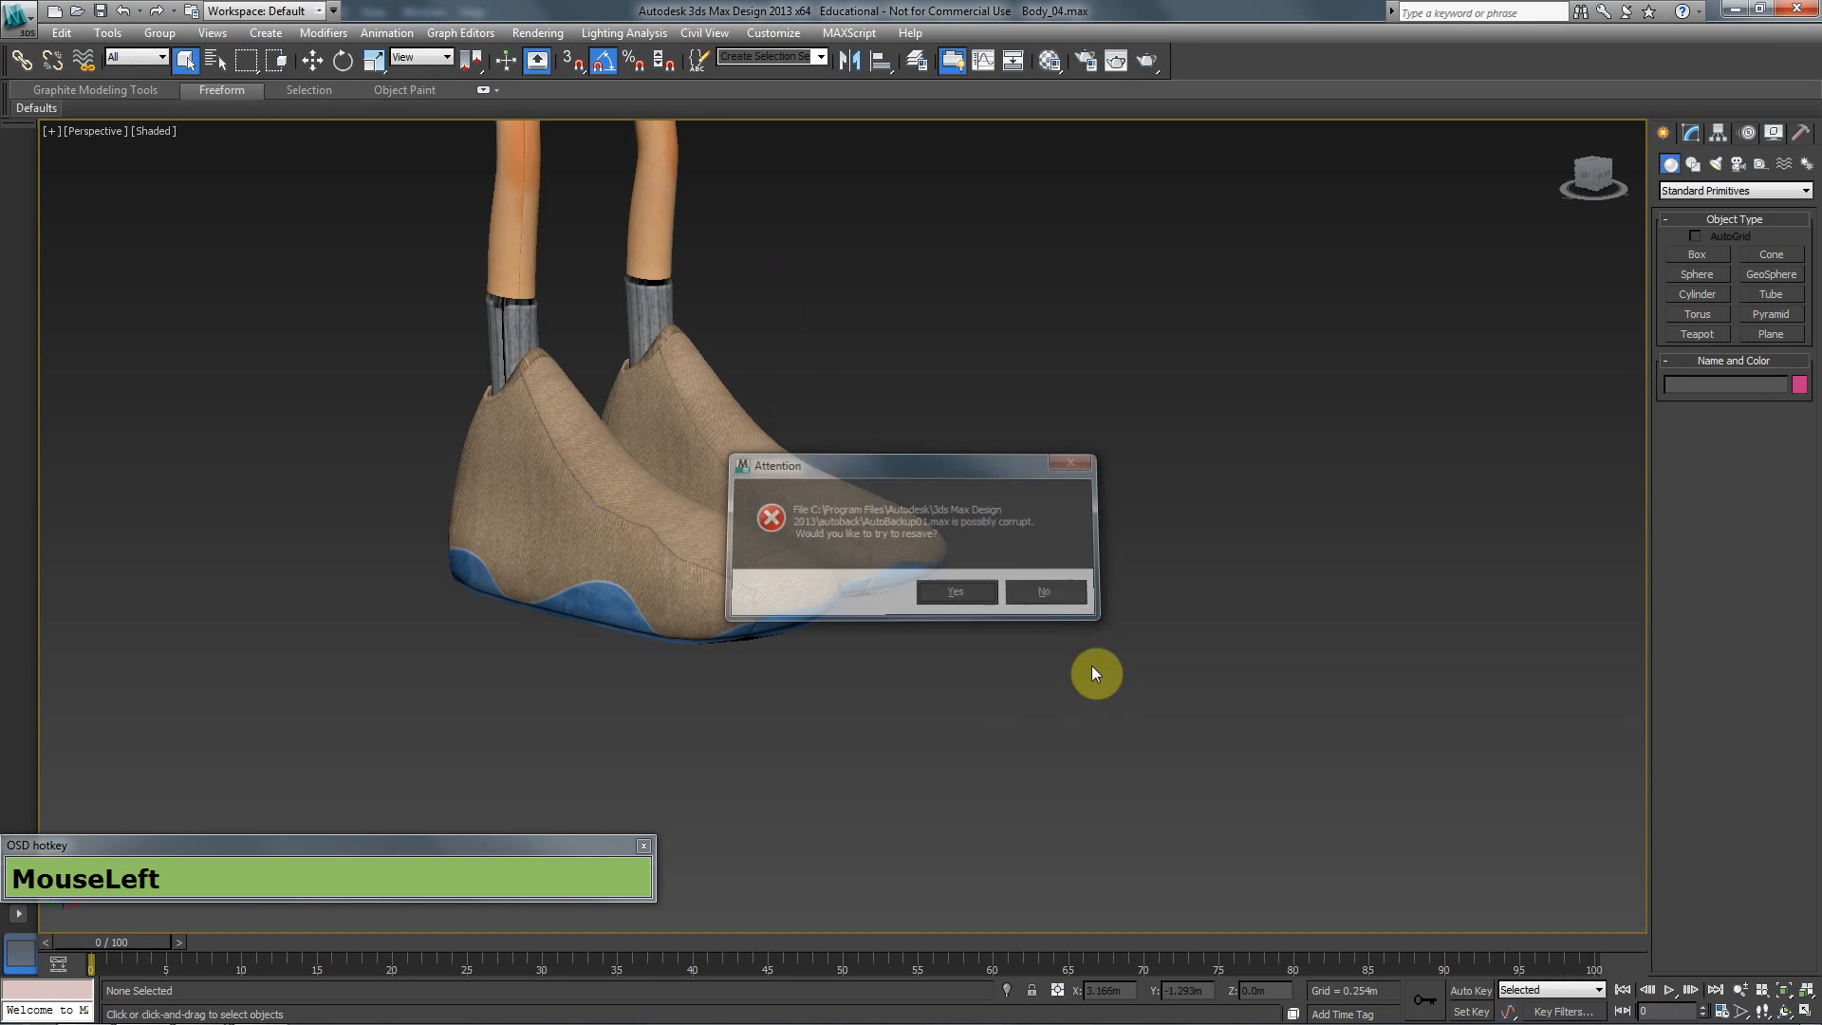
{"action": "left_click", "coordinate": [1047, 592]}
{"action": "scroll", "coordinate": [732, 550], "scroll_direction": "down", "scroll_amount": 4}
{"action": "left_click_drag", "start_coordinate": [852, 318], "coordinate": [909, 603]}
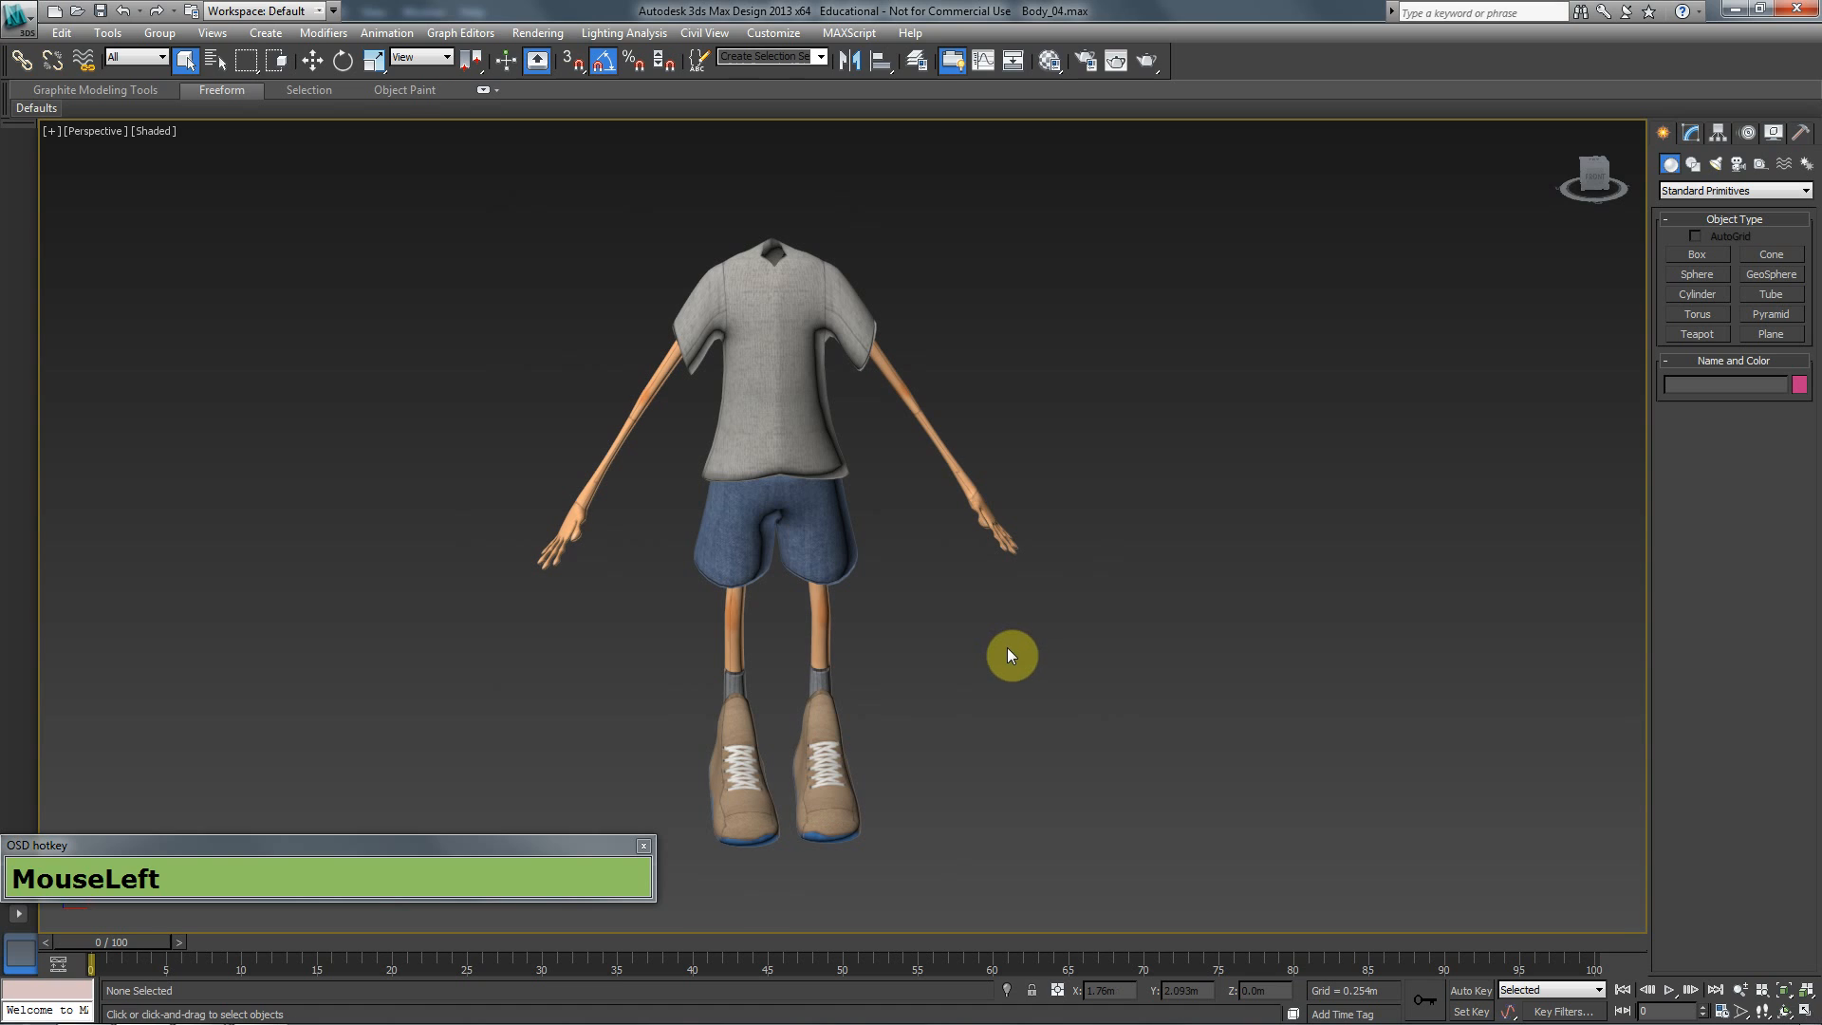
{"action": "left_click_drag", "start_coordinate": [704, 520], "coordinate": [822, 589]}
{"action": "scroll", "coordinate": [835, 476], "scroll_direction": "up", "scroll_amount": 5}
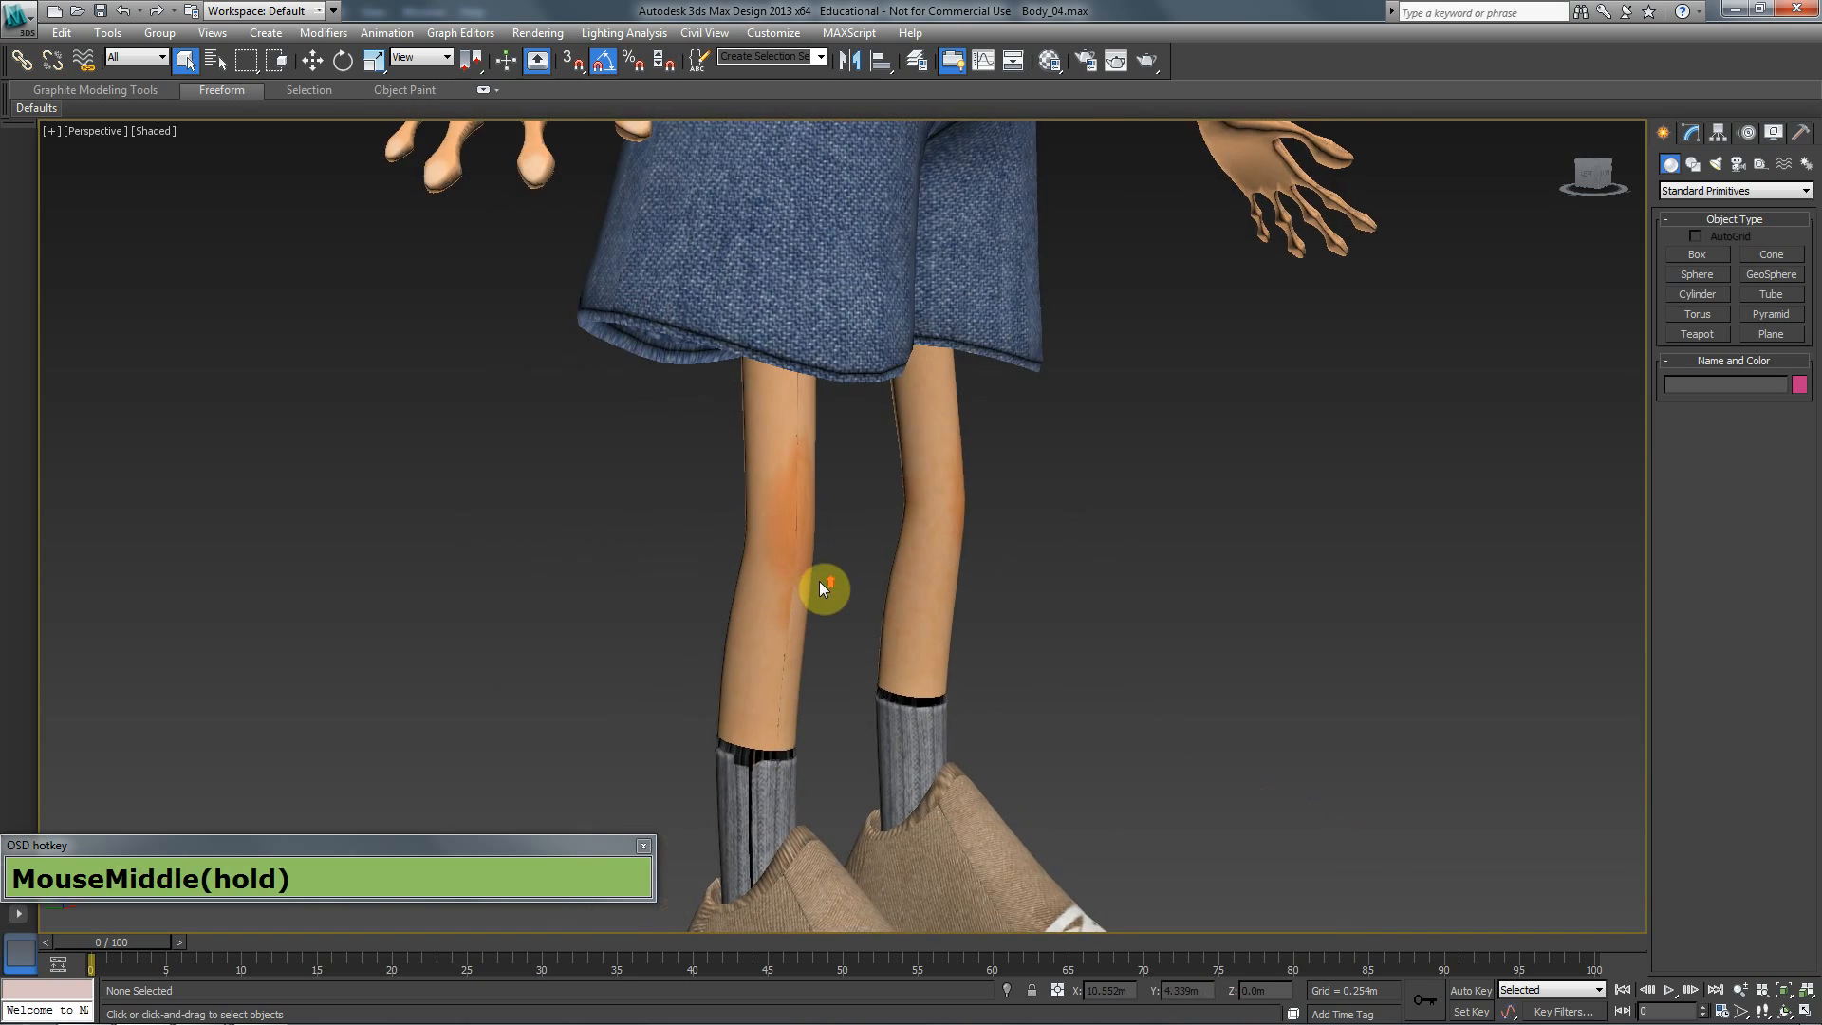
{"action": "scroll", "coordinate": [779, 494], "scroll_direction": "up", "scroll_amount": 3}
{"action": "scroll", "coordinate": [757, 702], "scroll_direction": "down", "scroll_amount": 3}
{"action": "left_click_drag", "start_coordinate": [756, 702], "coordinate": [866, 407]}
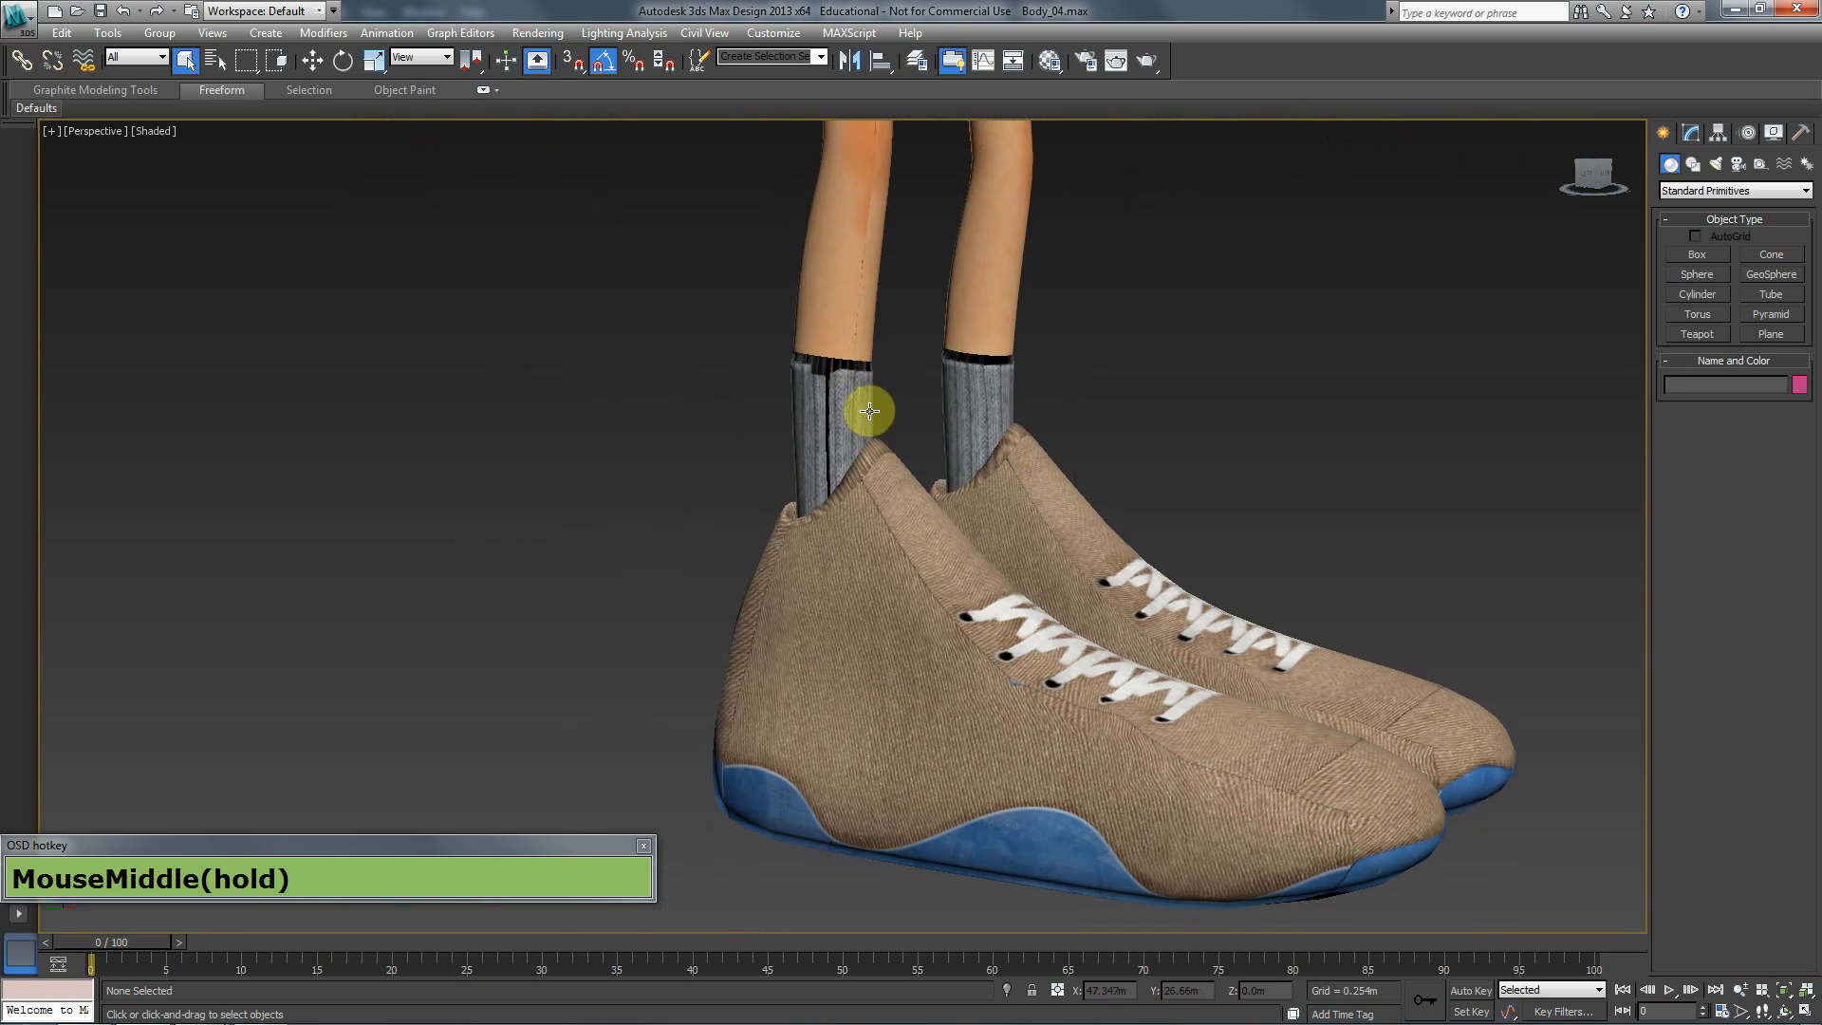
{"action": "scroll", "coordinate": [1005, 509], "scroll_direction": "up", "scroll_amount": 2}
{"action": "scroll", "coordinate": [1016, 529], "scroll_direction": "down", "scroll_amount": 4}
{"action": "left_click_drag", "start_coordinate": [1066, 517], "coordinate": [854, 590]}
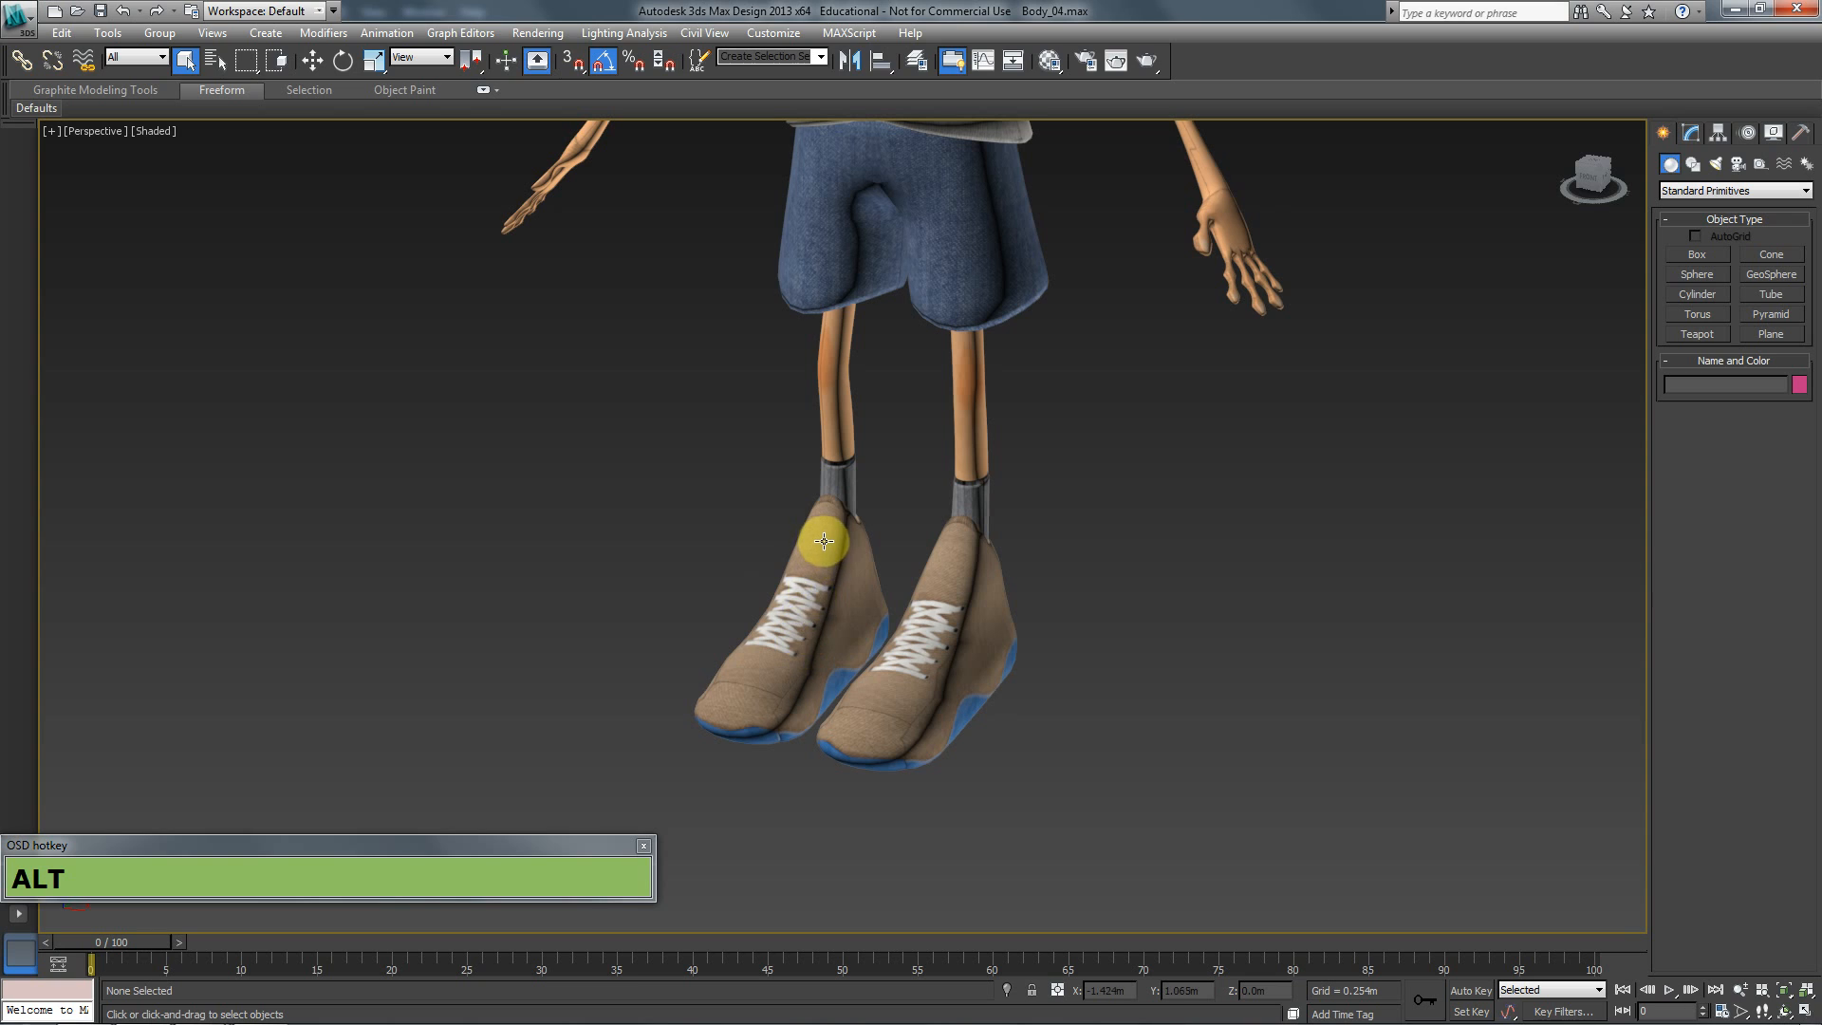
- Switch to Photoshop and activate the Move tool
{"action": "key", "text": "alt+Tab"}
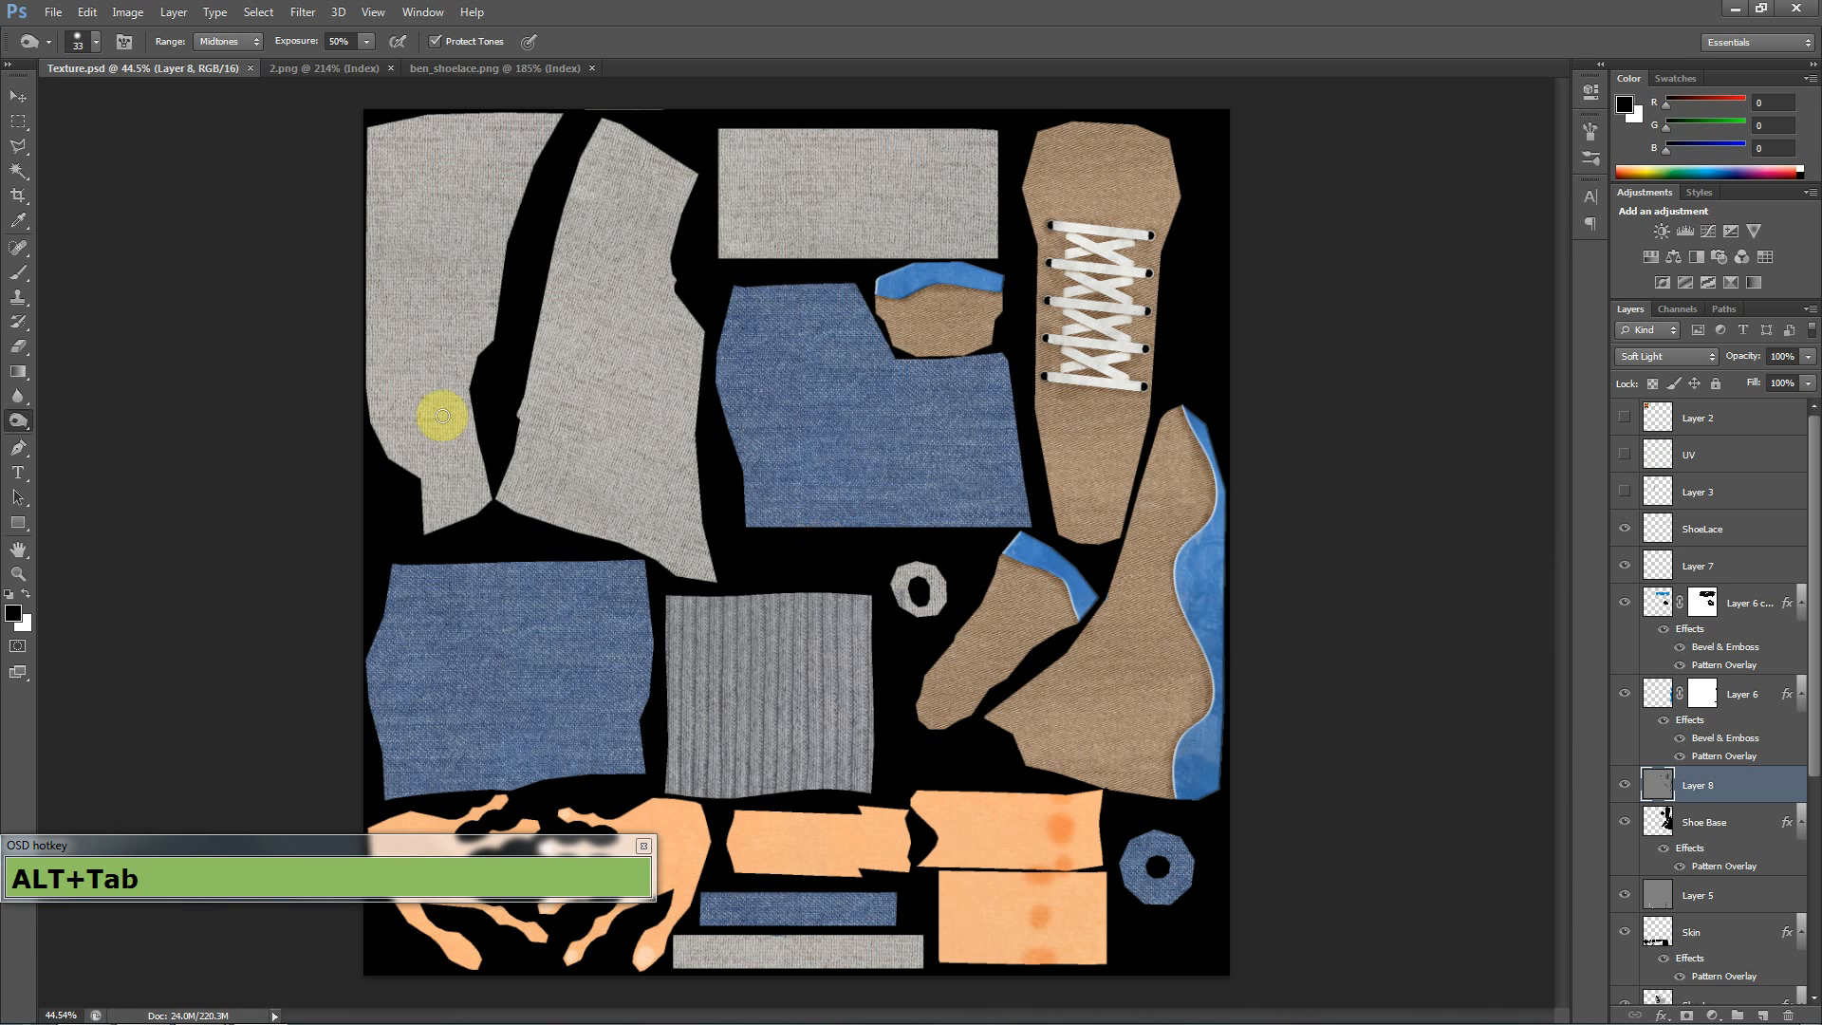
{"action": "left_click", "coordinate": [21, 99]}
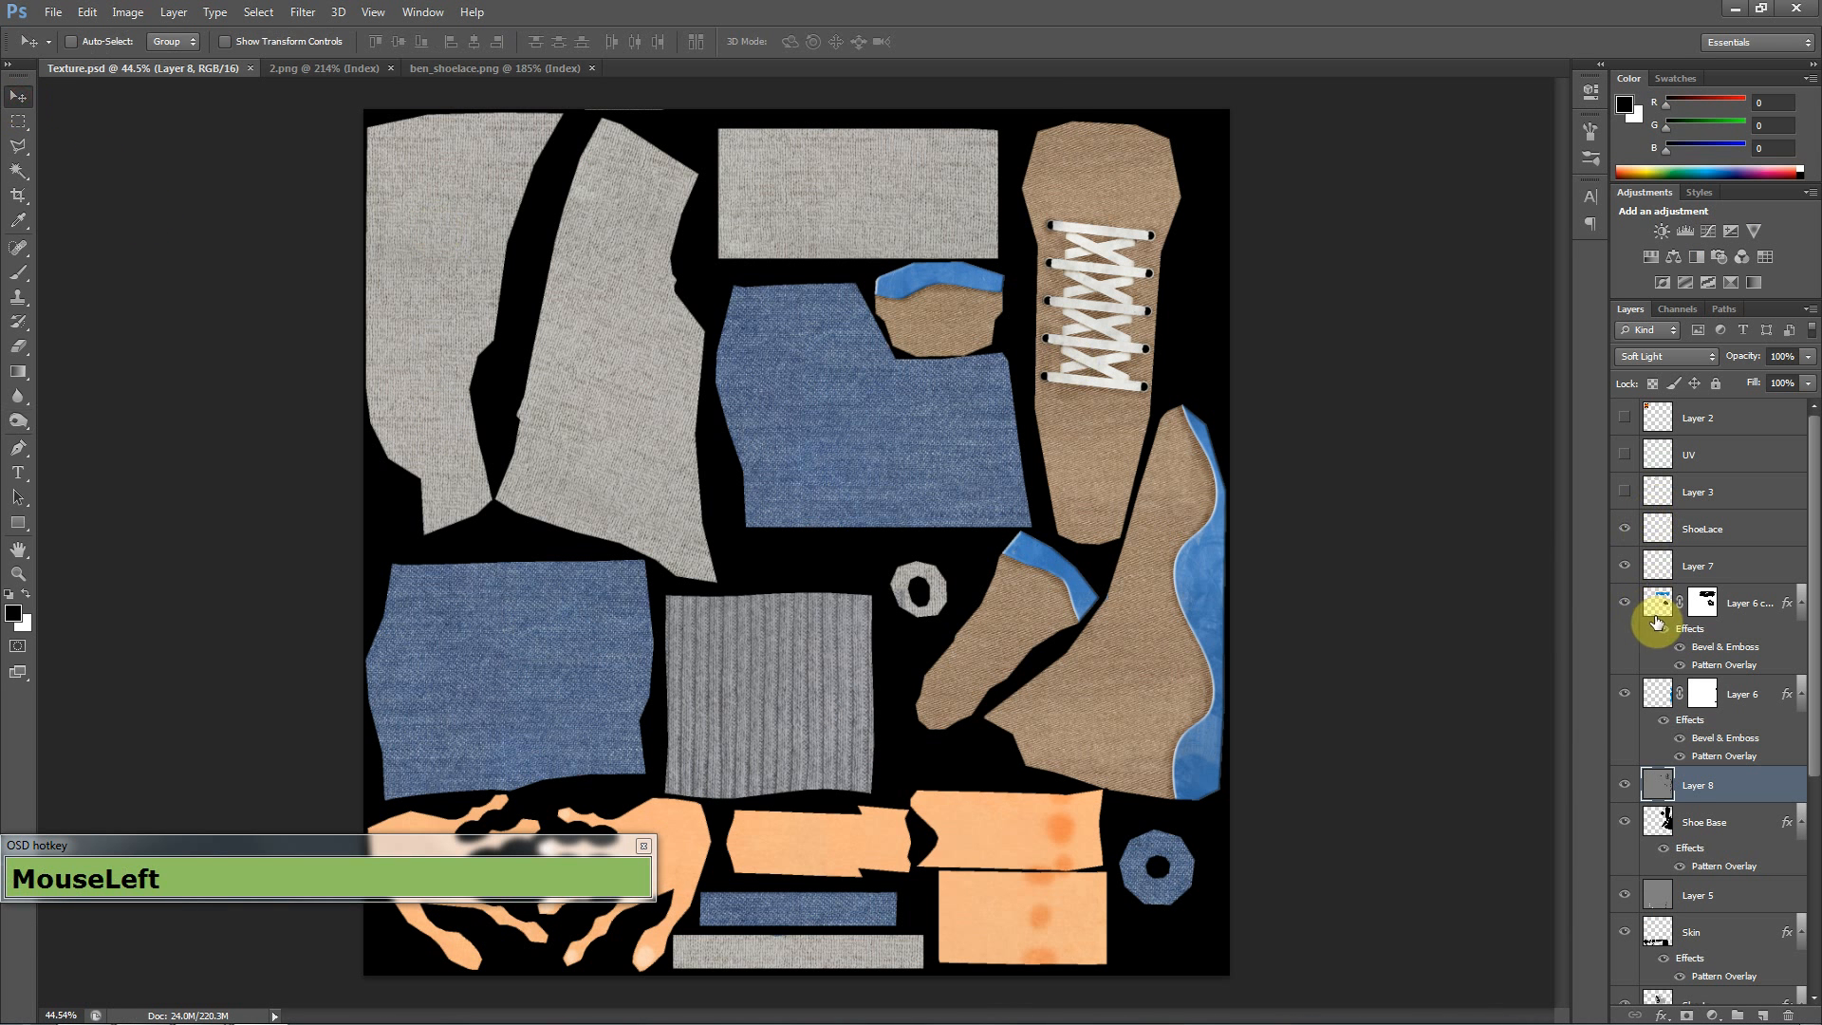
- Switch to 3ds Max and save the Body_04.max scene
{"action": "key", "text": "alt+Tab"}
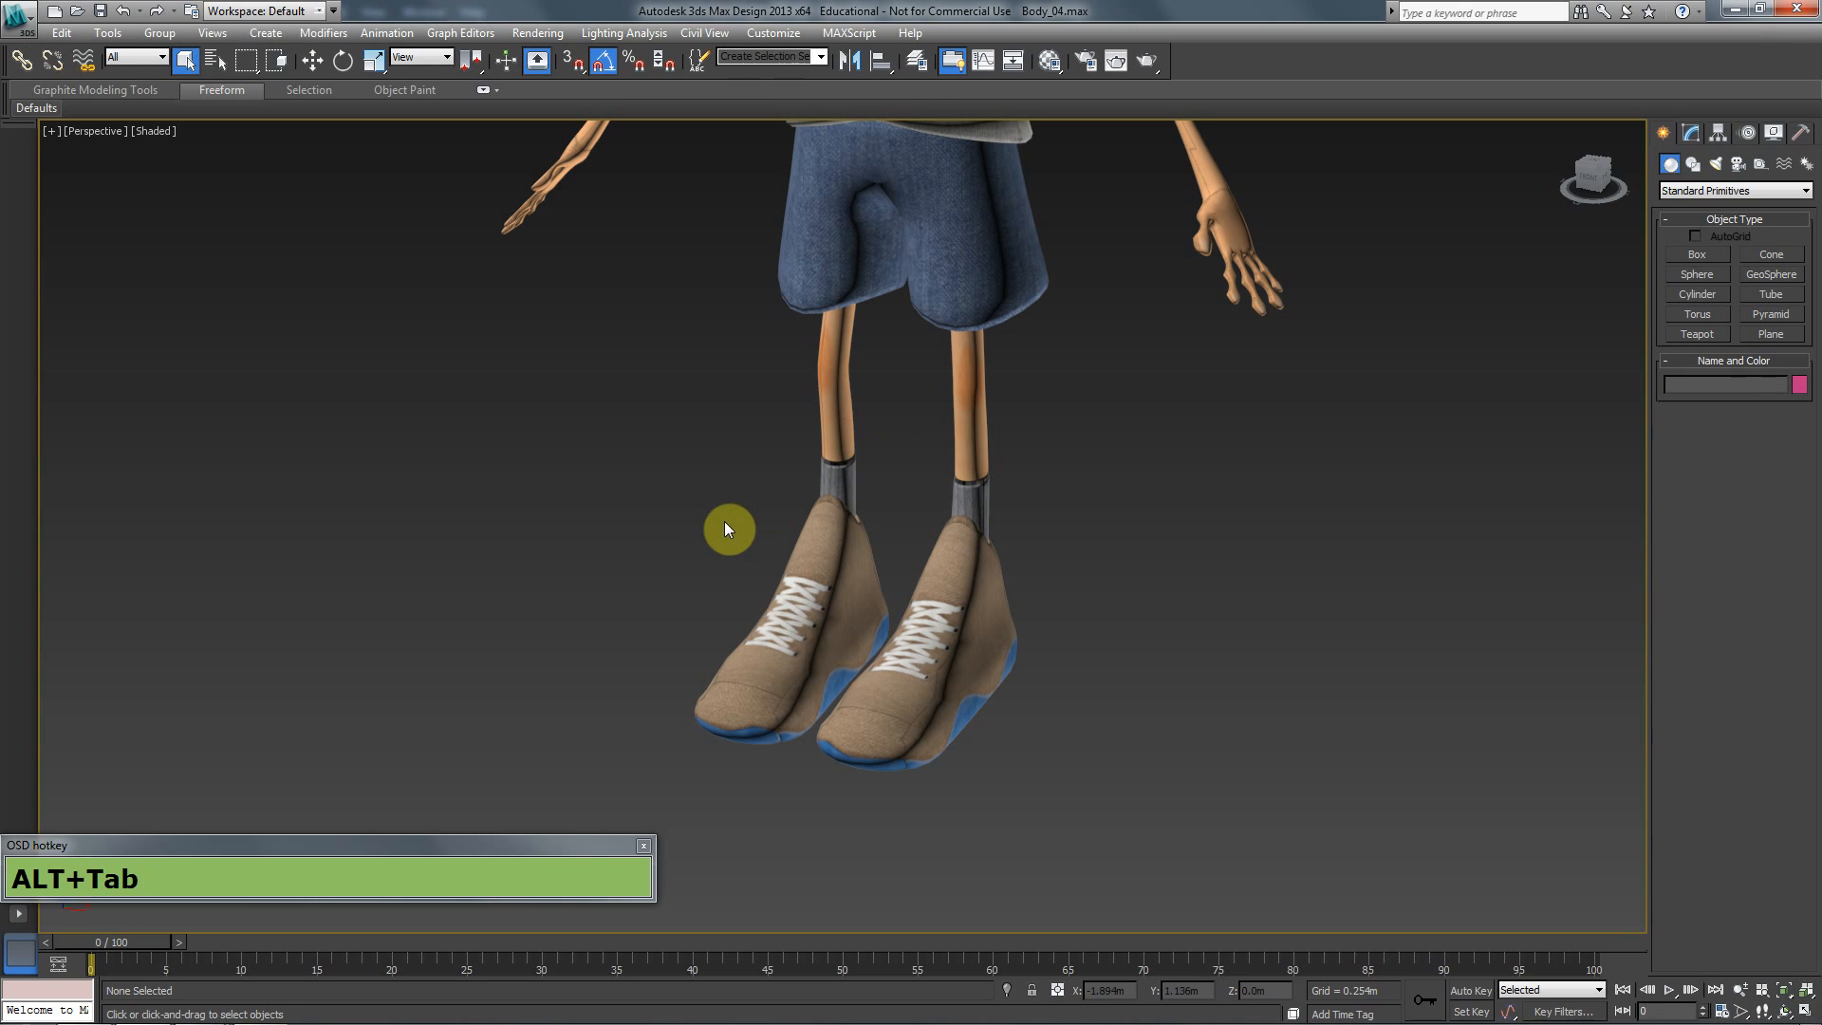
{"action": "left_click_drag", "start_coordinate": [758, 458], "coordinate": [749, 551]}
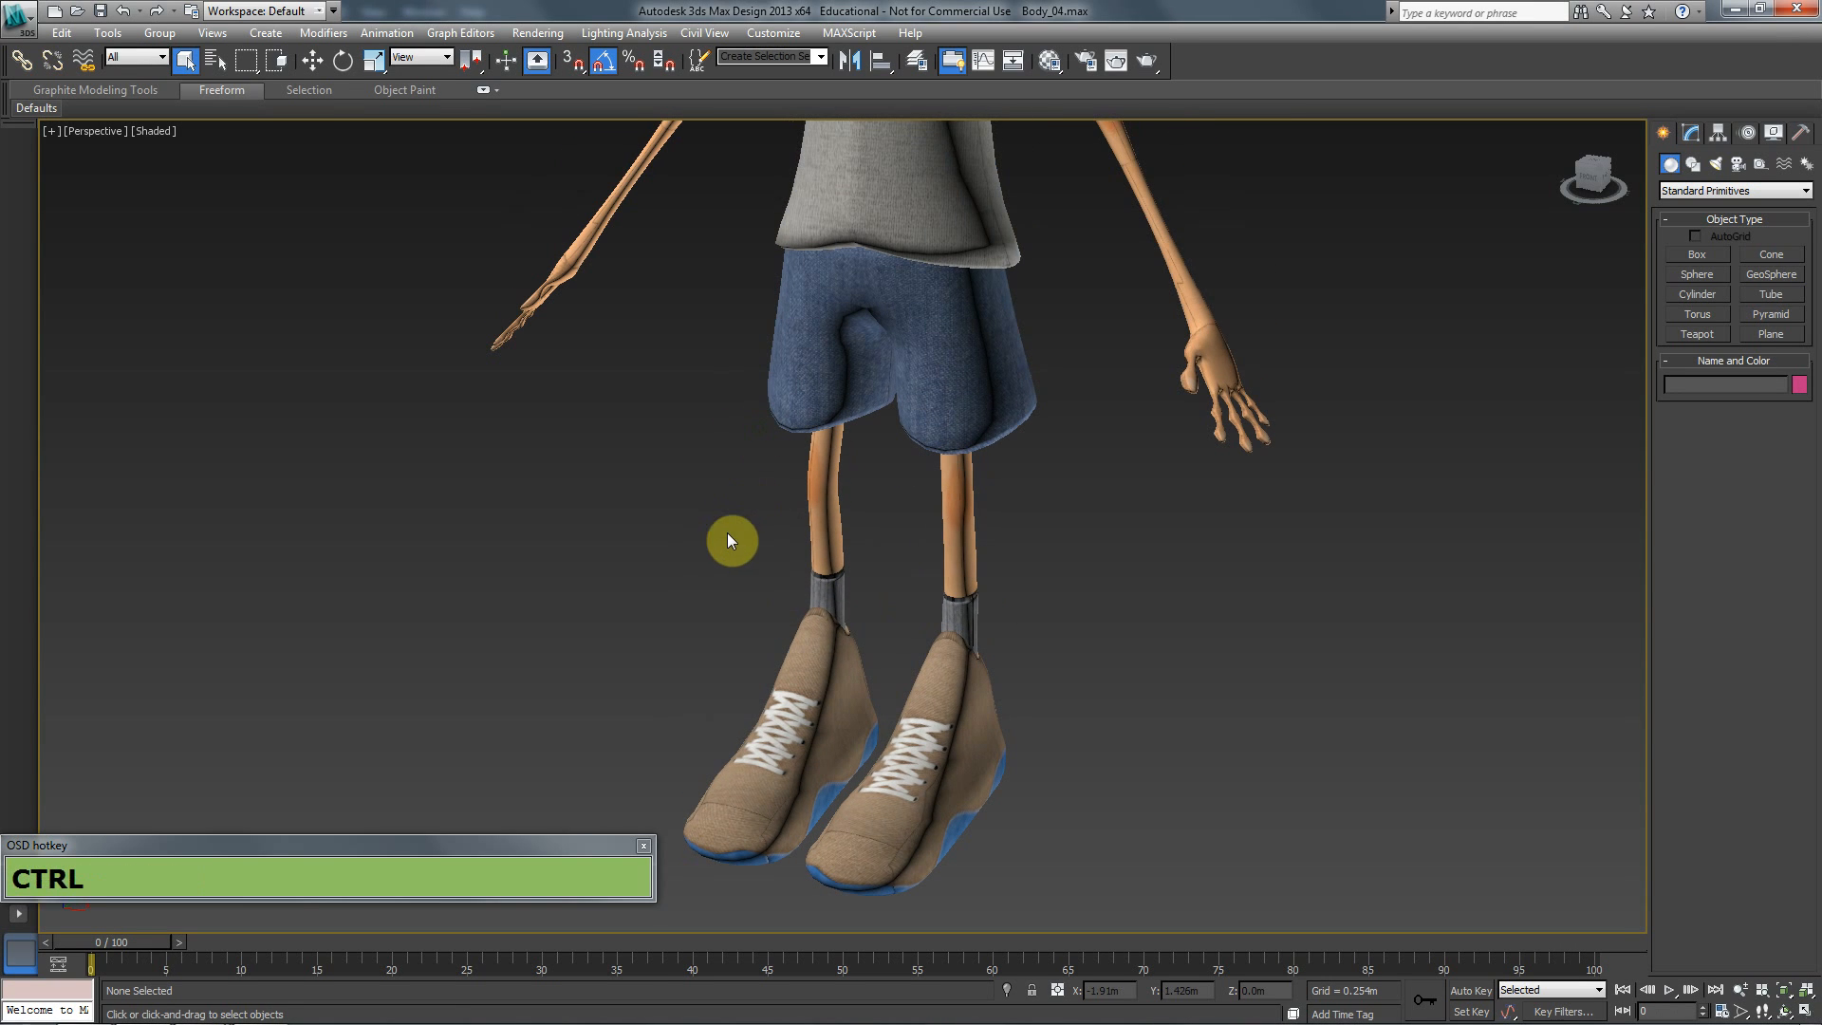
{"action": "key", "text": "ctrl+s"}
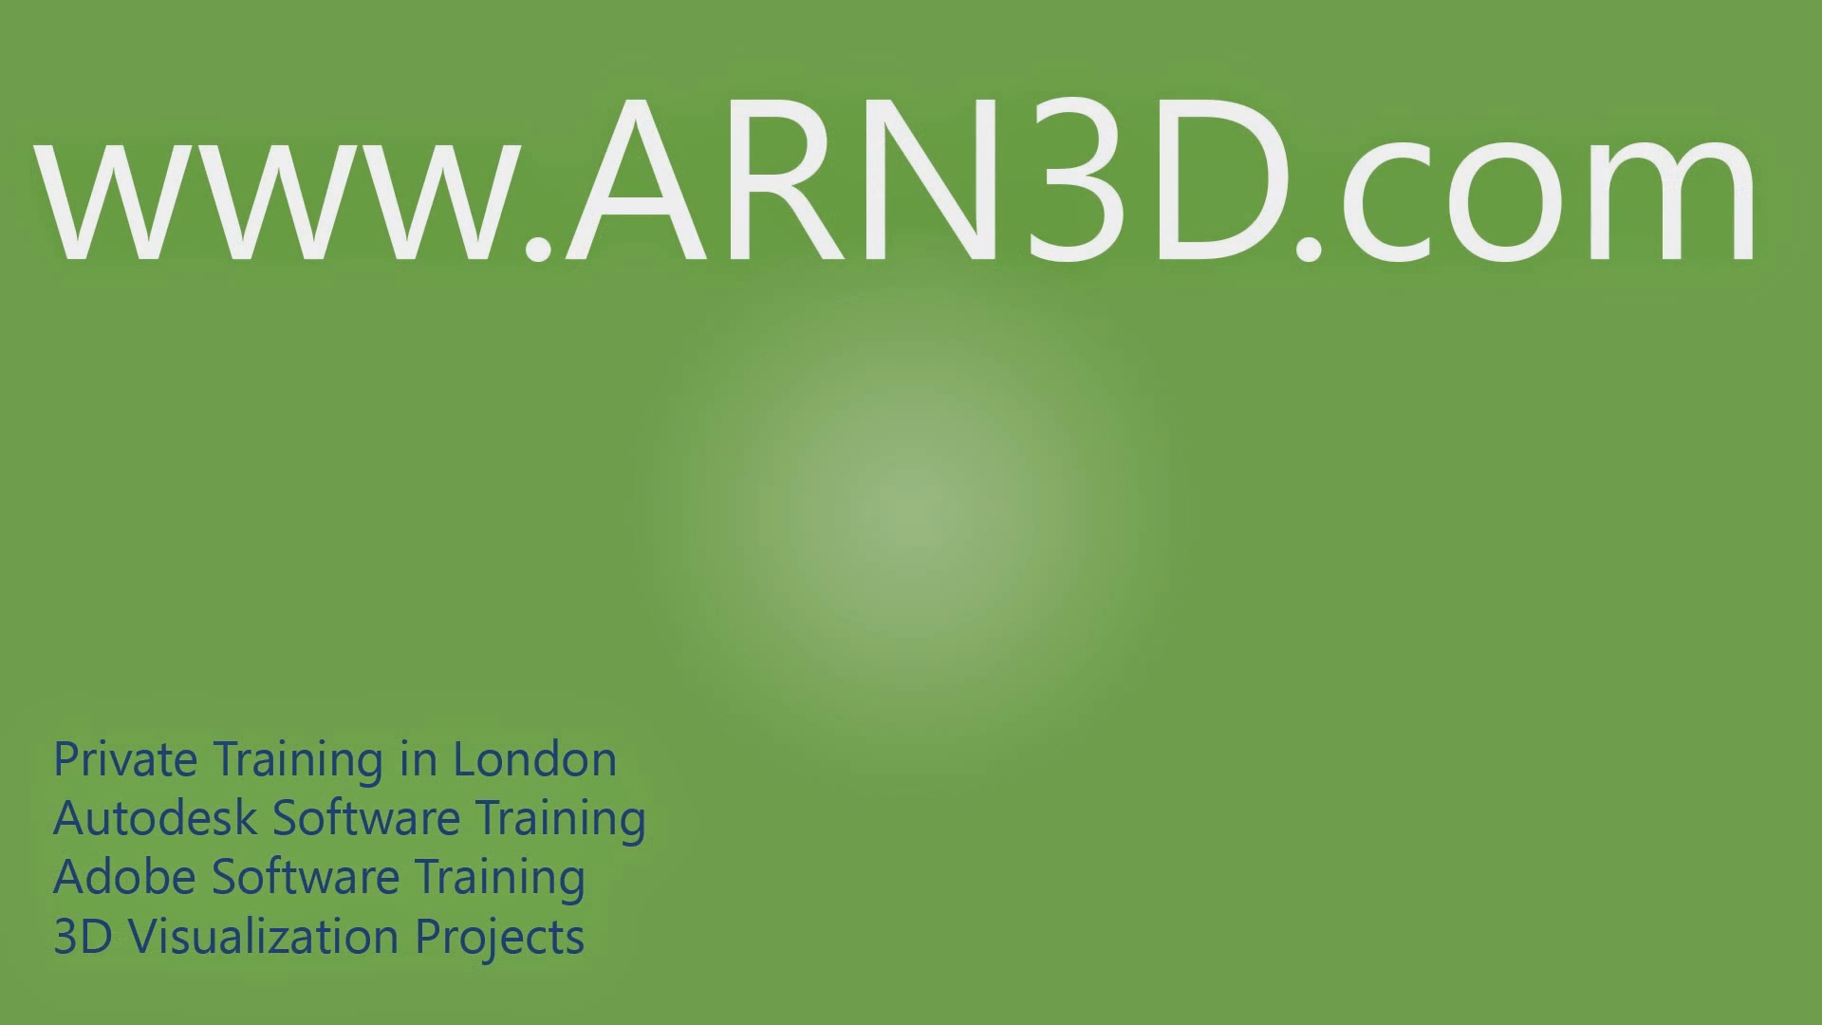